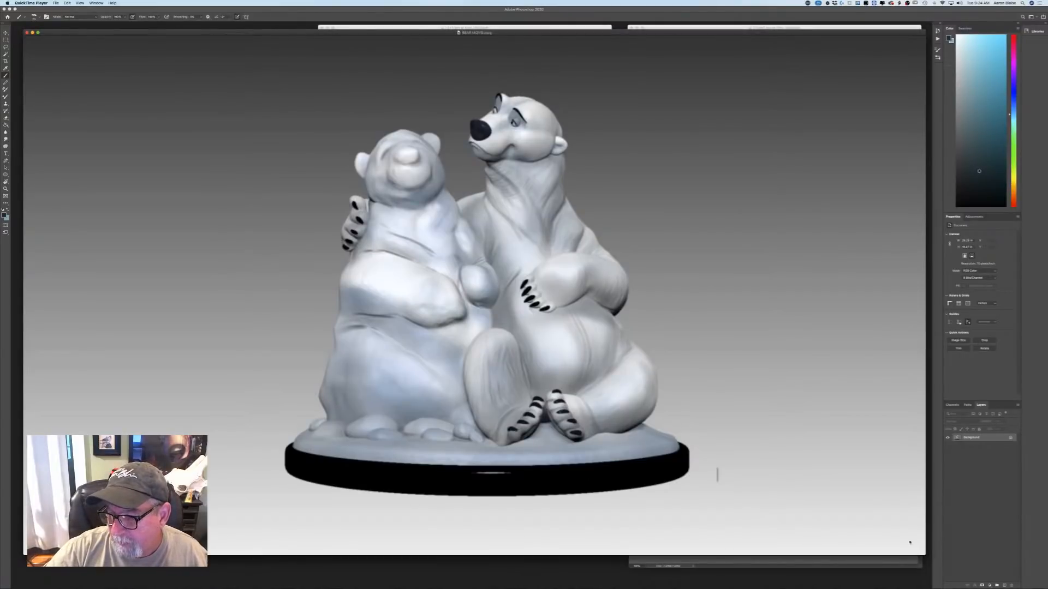
Shrink the BEAR MOVIE video window and line it up beside the bear render images for an overview.
left_click_drag(924, 553, 307, 271)
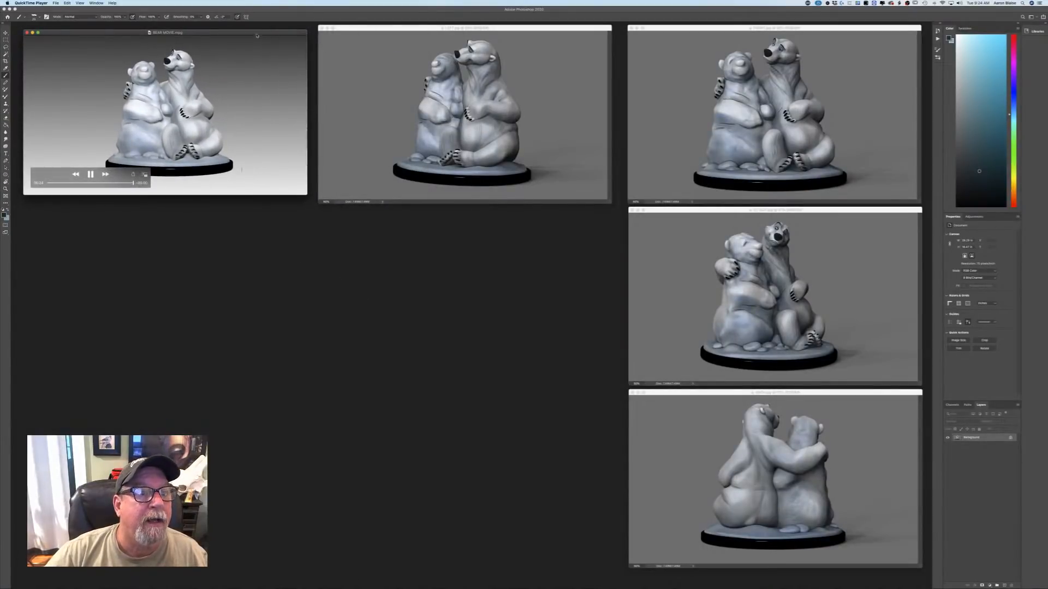
left_click_drag(255, 32, 262, 28)
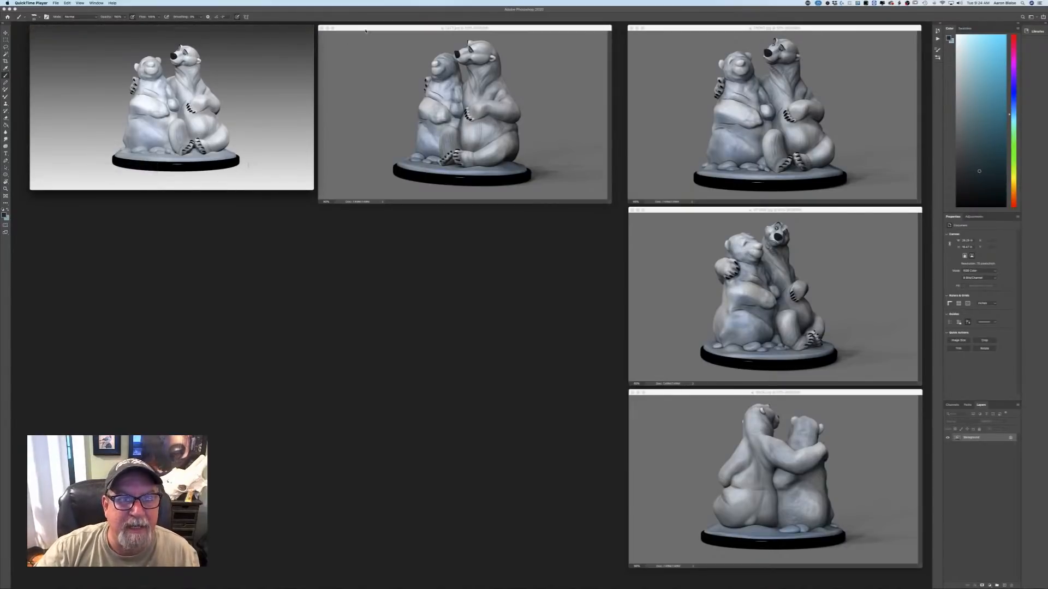
left_click_drag(368, 29, 381, 29)
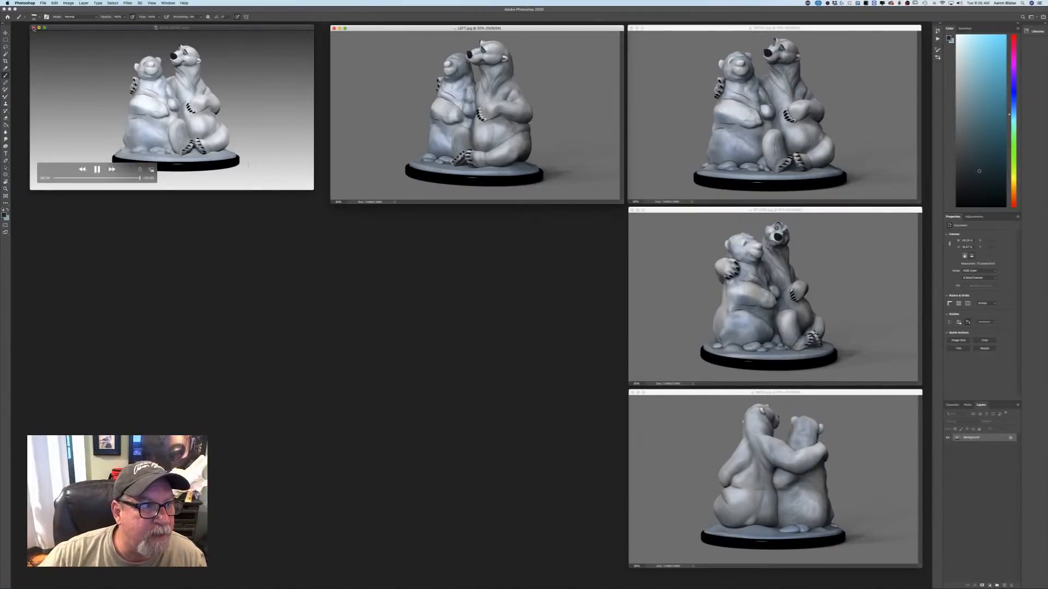
Close the bear video and all four bear render images.
left_click(33, 28)
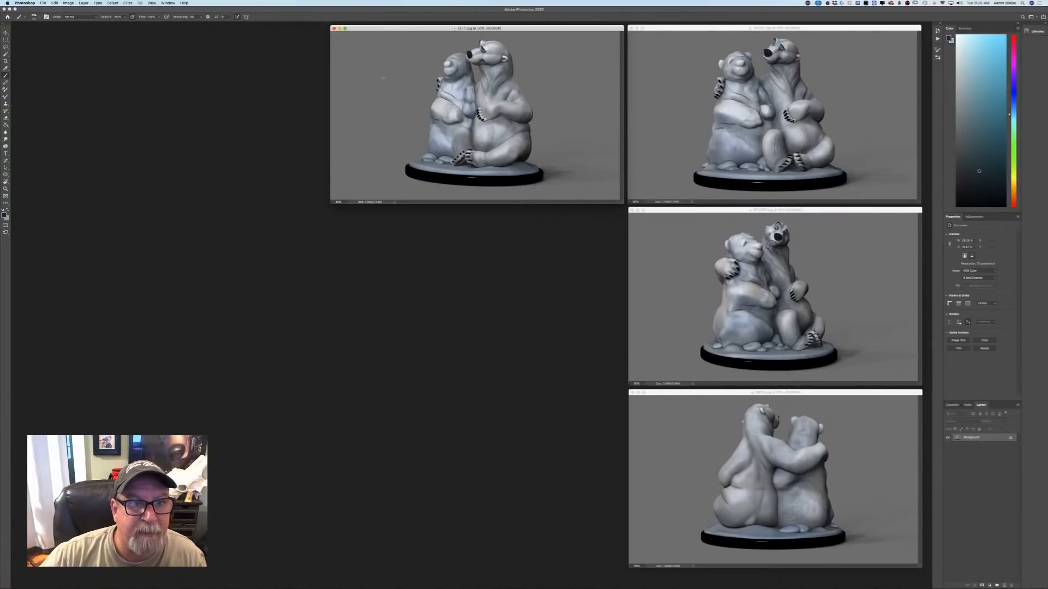
left_click(335, 29)
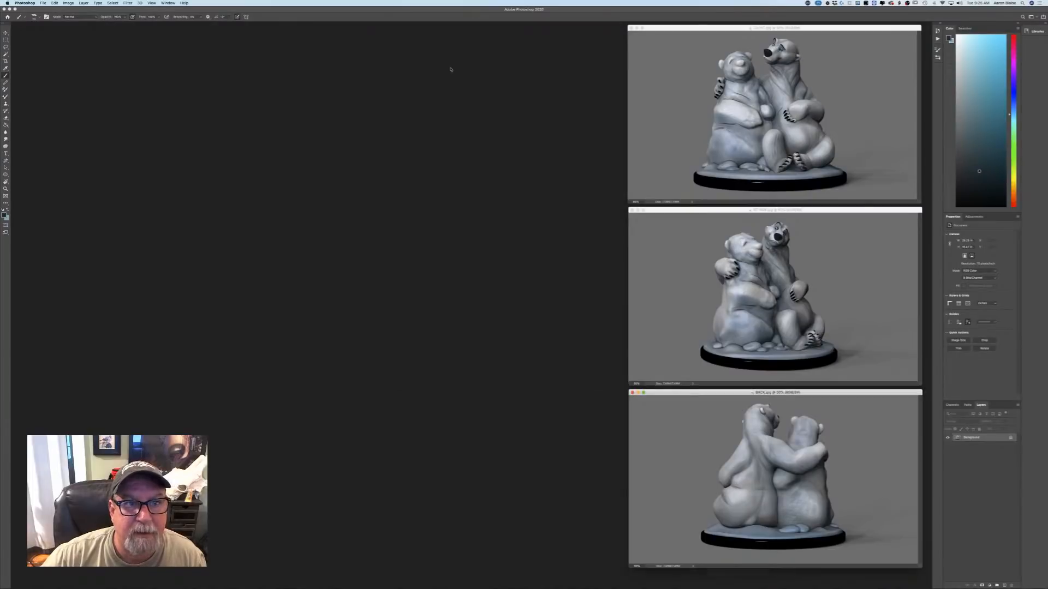
left_click(631, 29)
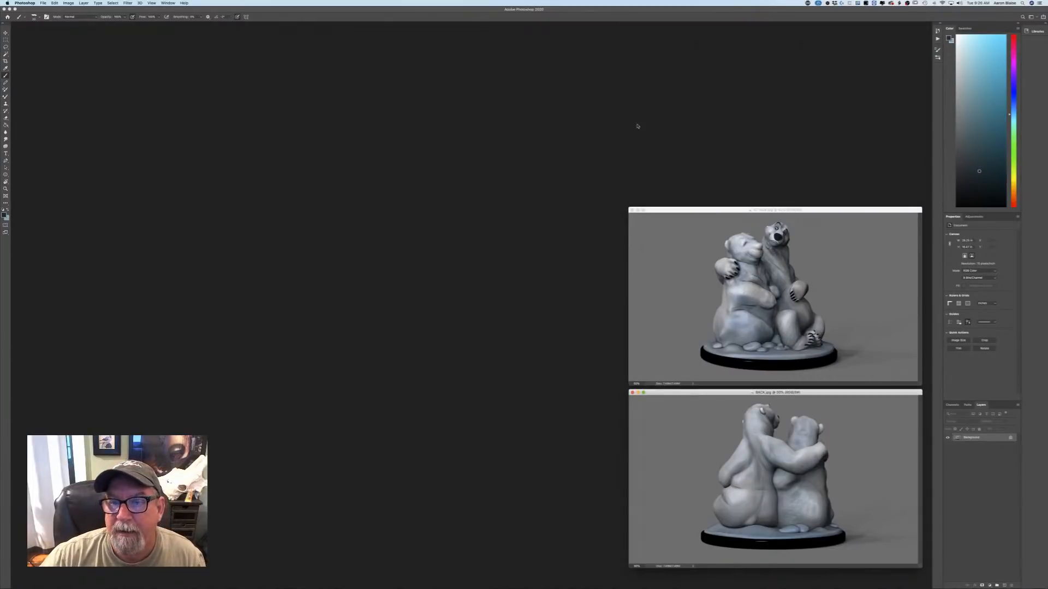
left_click(631, 210)
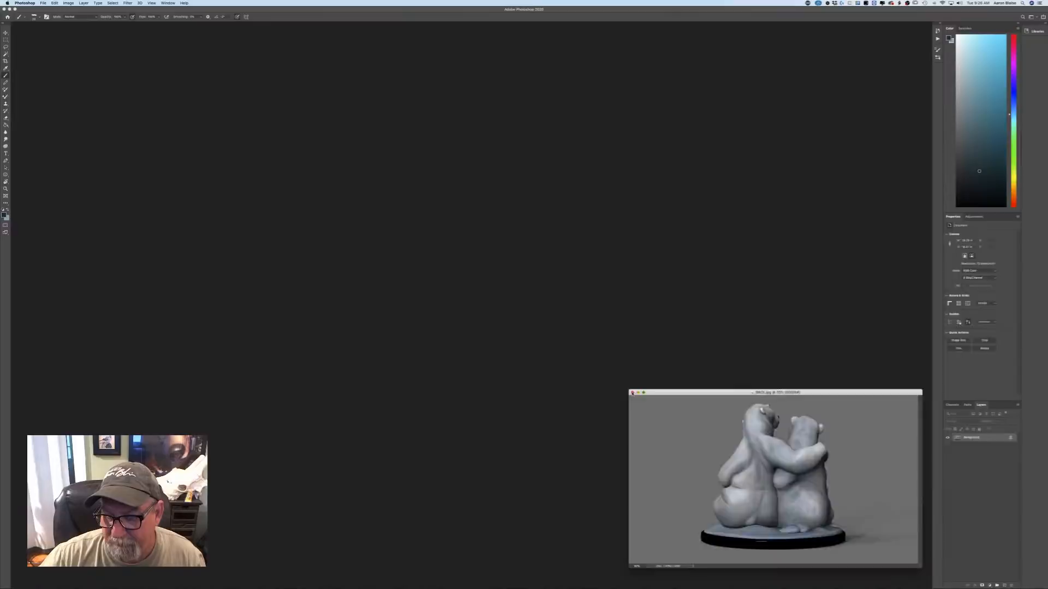
left_click(632, 393)
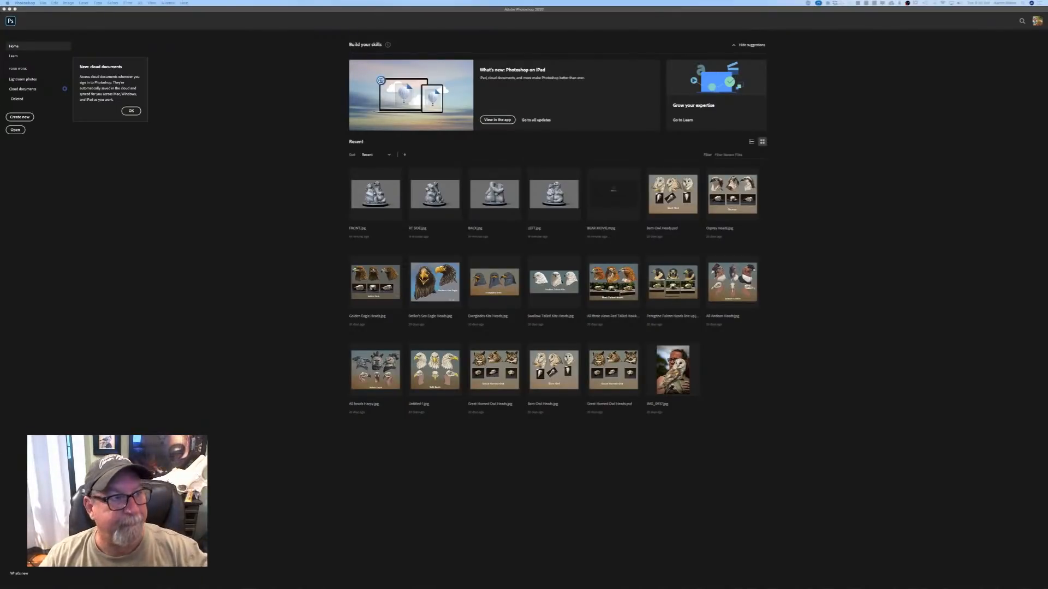
Create a new 18 × 24 inch portrait document with a white background and place its window in the middle of the workspace.
left_click(162, 112)
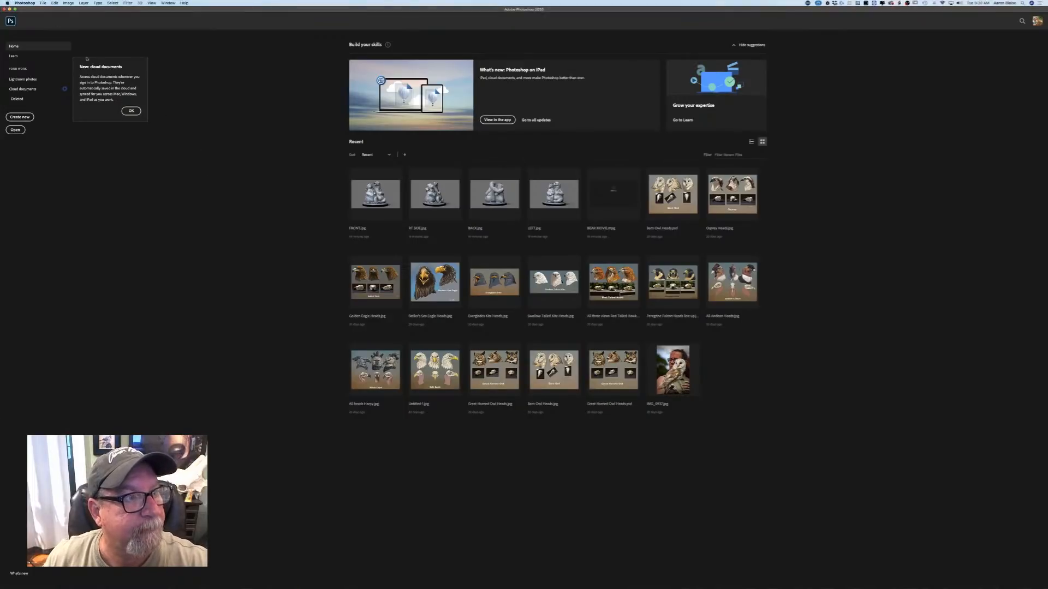
left_click(44, 3)
left_click(47, 10)
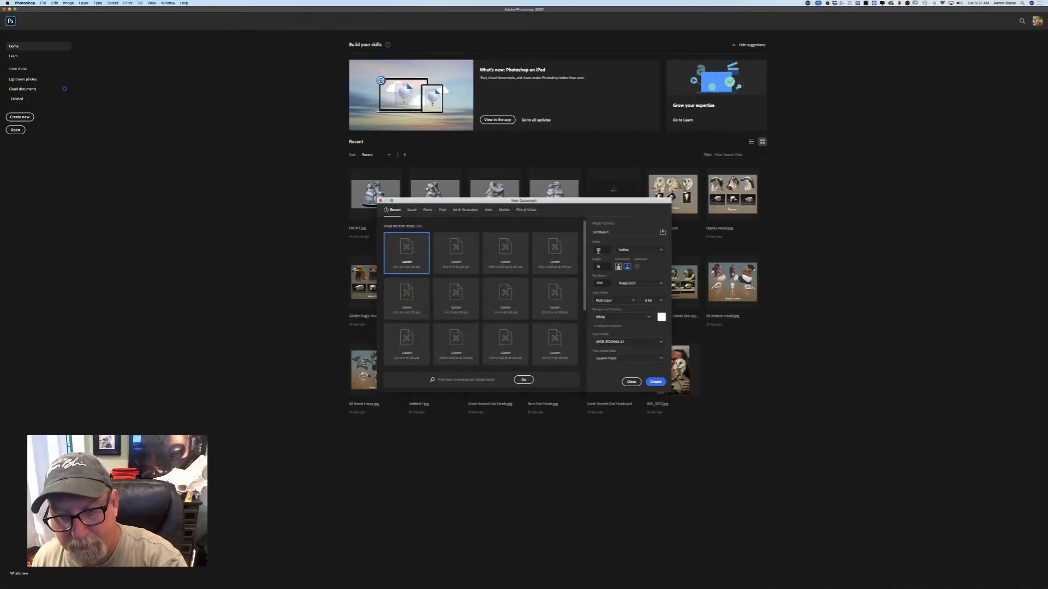
double_click(598, 251)
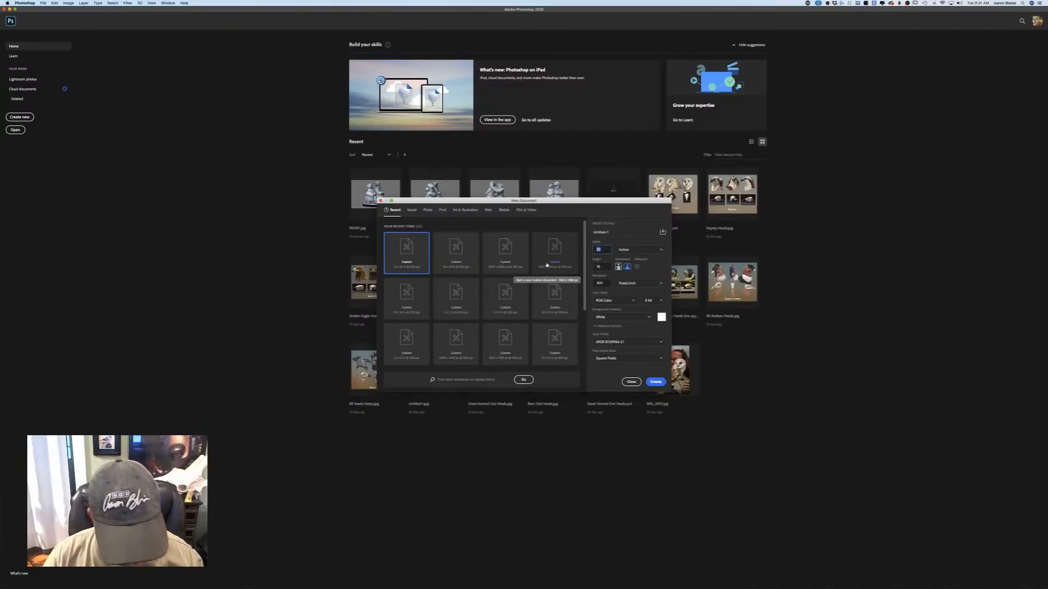
left_click(460, 266)
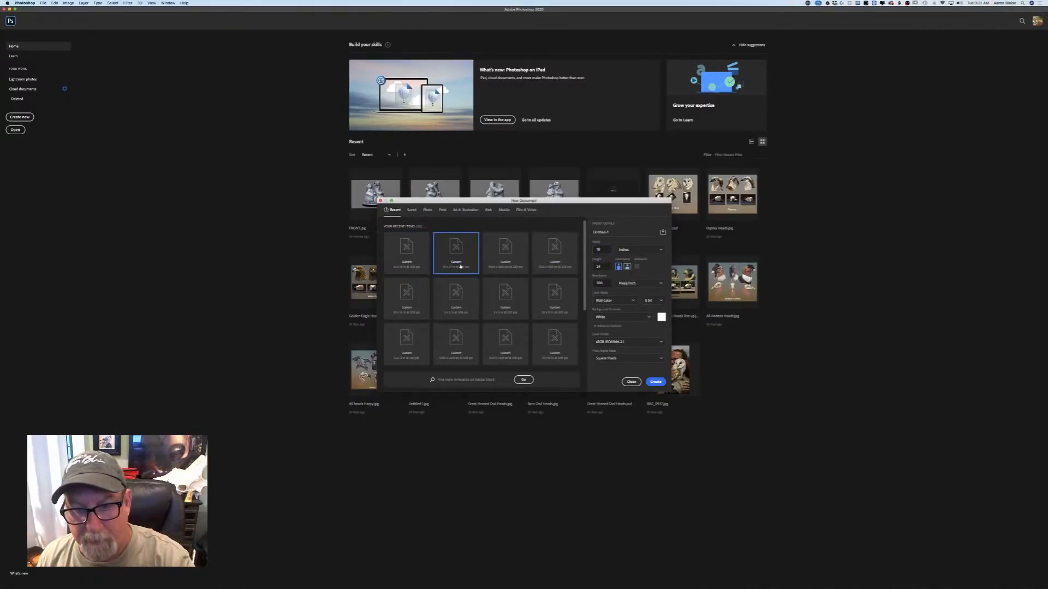
left_click(656, 380)
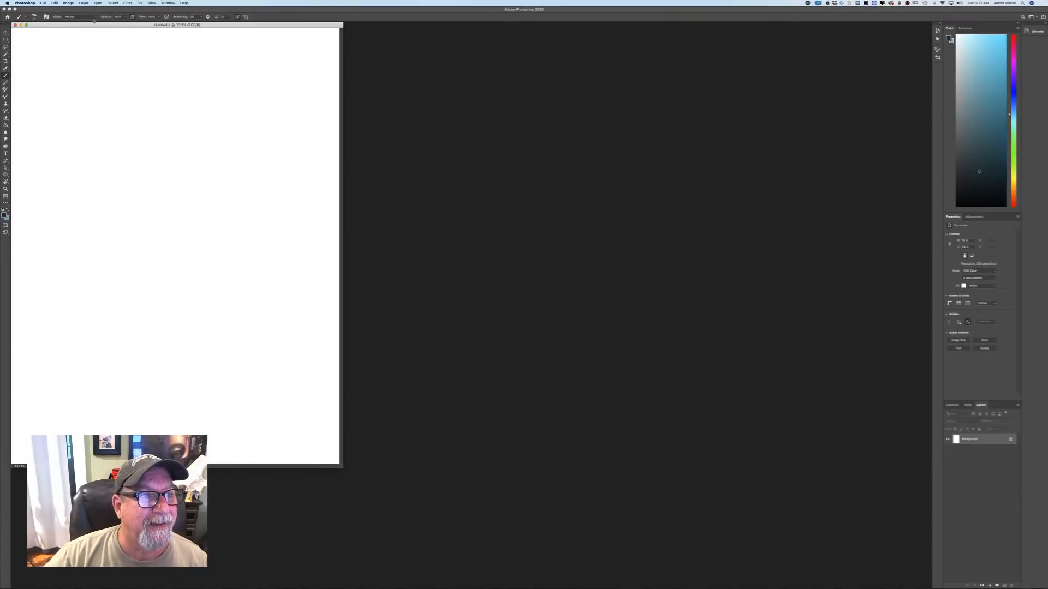
left_click_drag(96, 25, 424, 62)
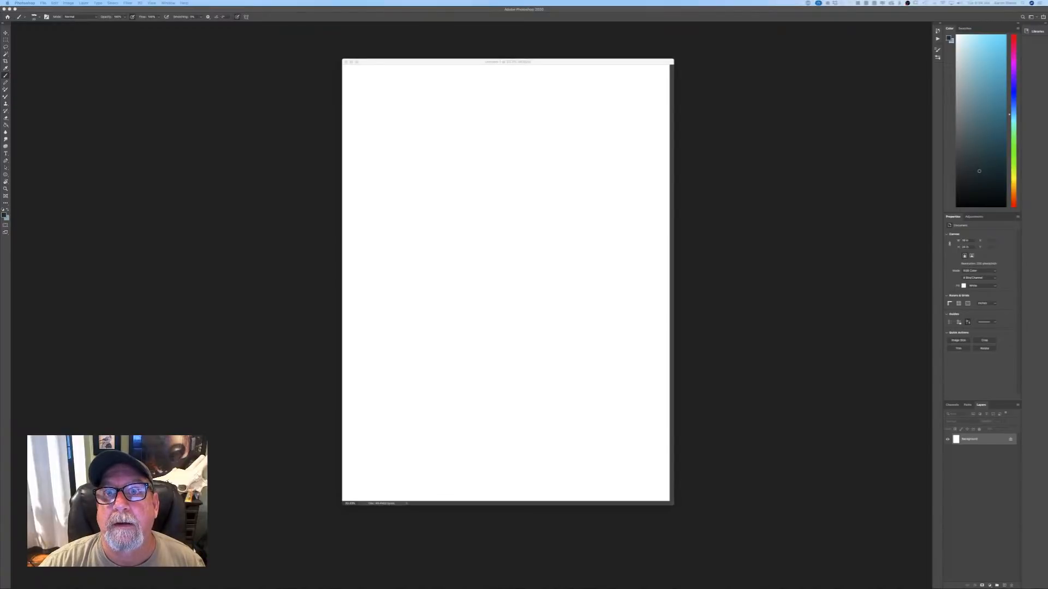
Switch to Chrome, enlarge the window to look over the blunderbuss image results, and hide the browser.
left_click_drag(592, 131, 580, 115)
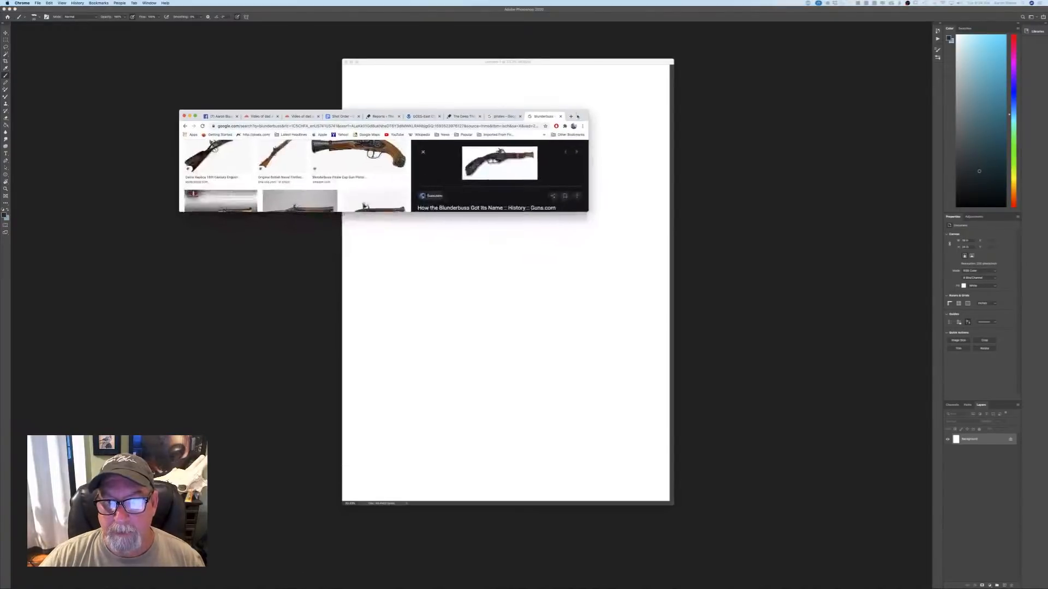
left_click_drag(588, 211, 745, 530)
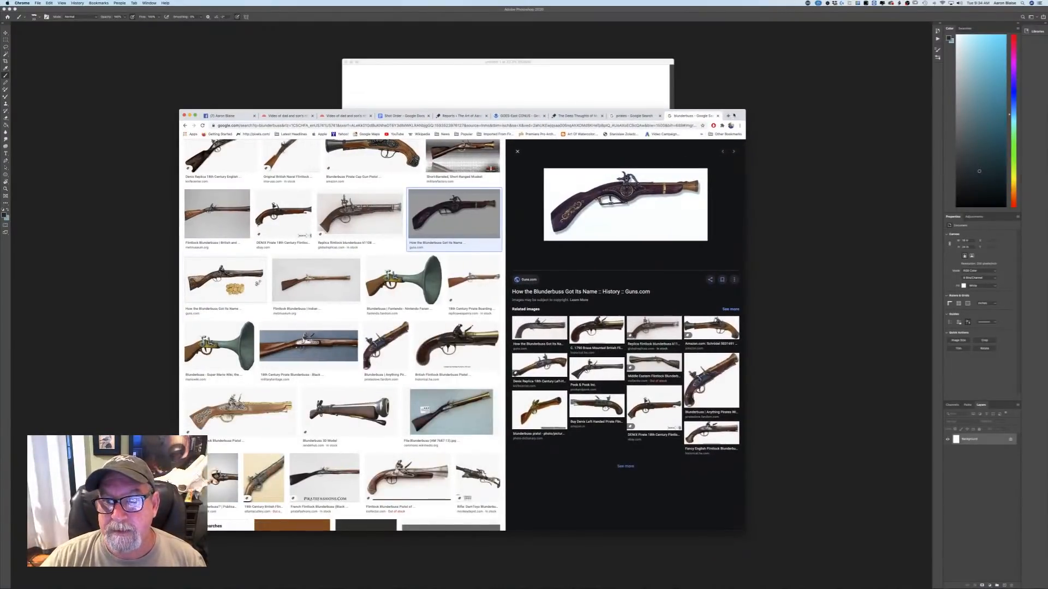
left_click_drag(734, 116, 663, 71)
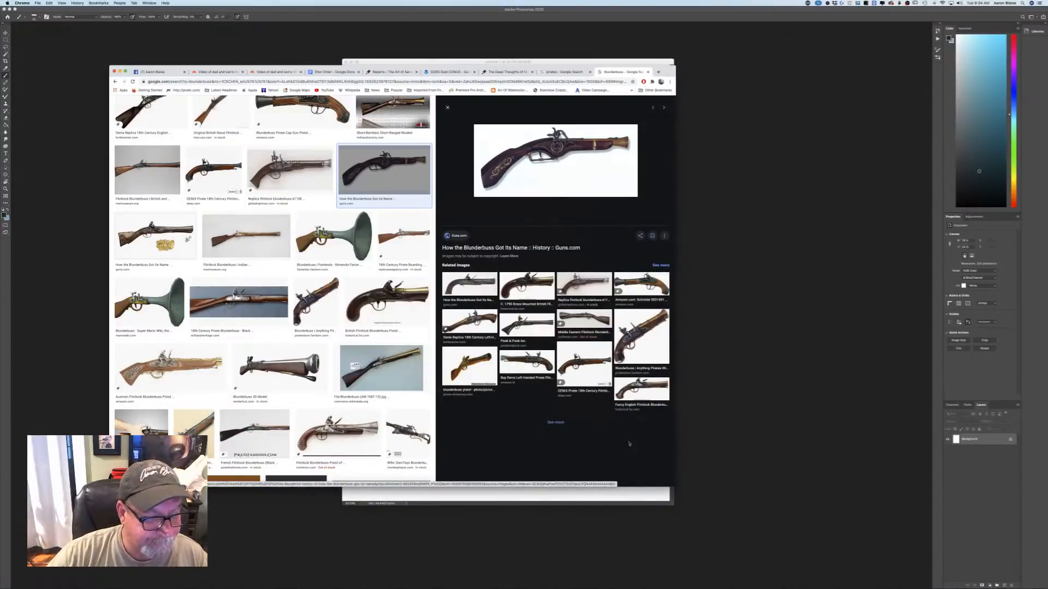
left_click_drag(672, 485, 697, 529)
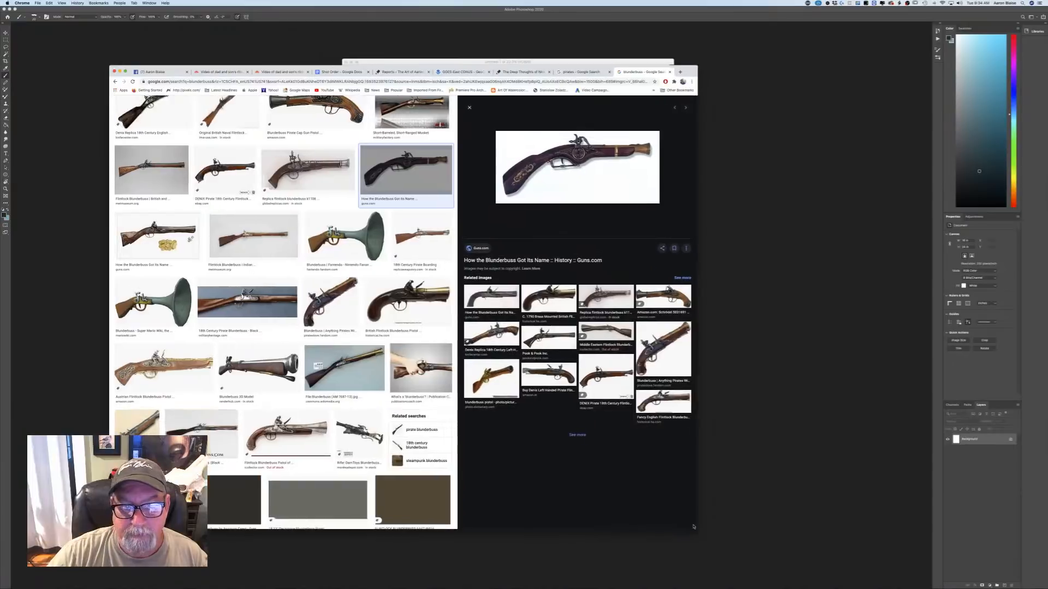
left_click(38, 3)
left_click(39, 95)
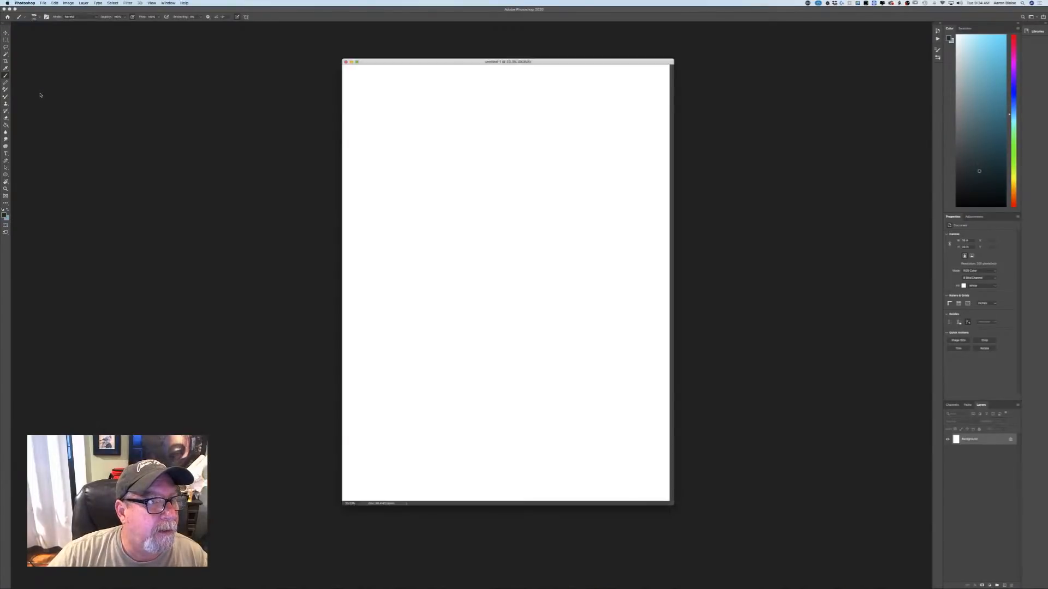
Open the four most recent screenshot PNG files from the Desktop as pirate and blunderbuss references.
left_click(42, 3)
left_click(43, 14)
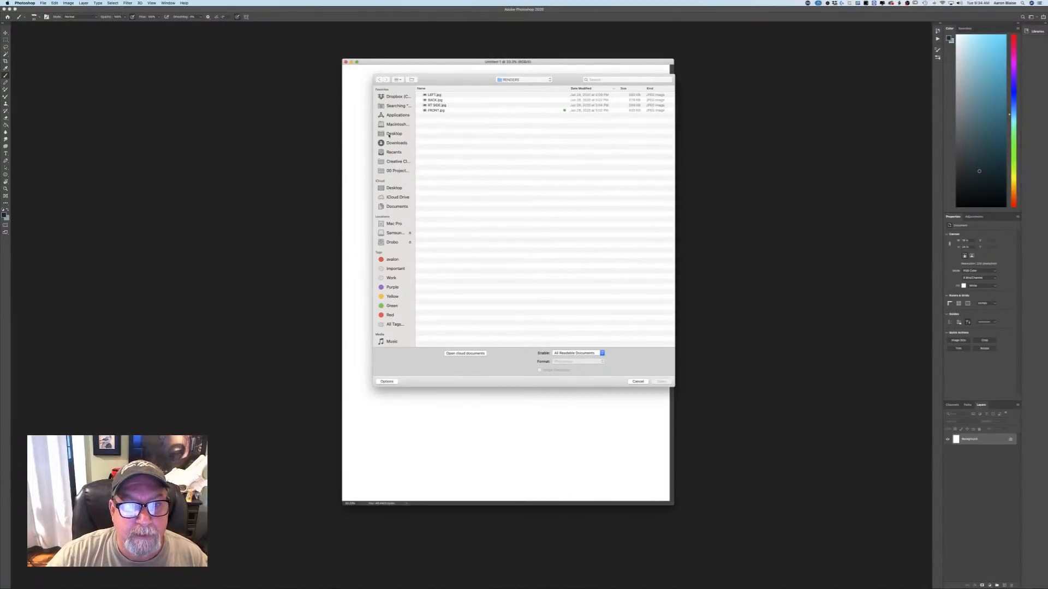
left_click(391, 134)
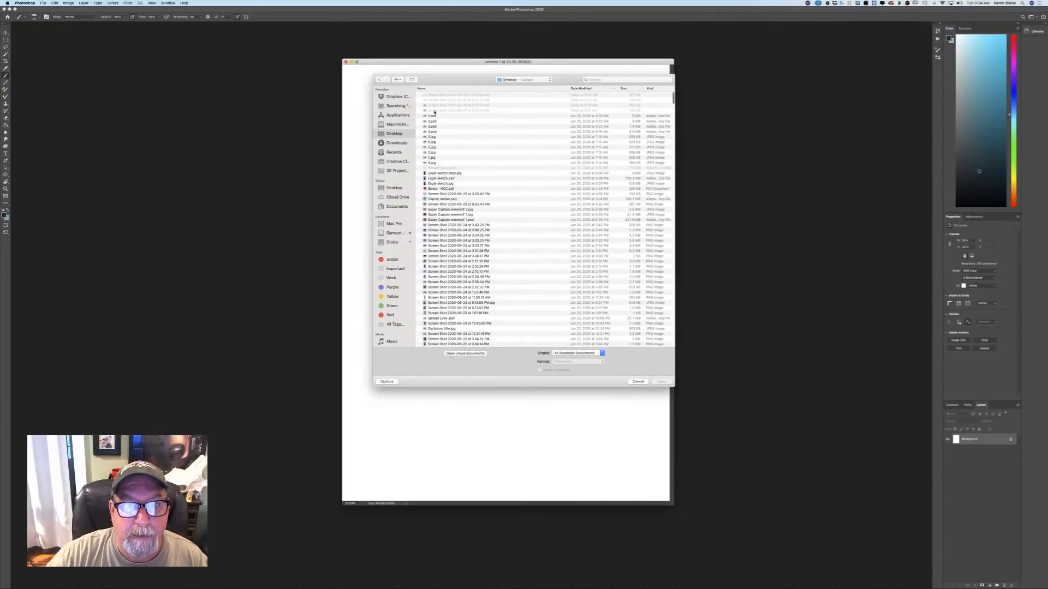
left_click(435, 111)
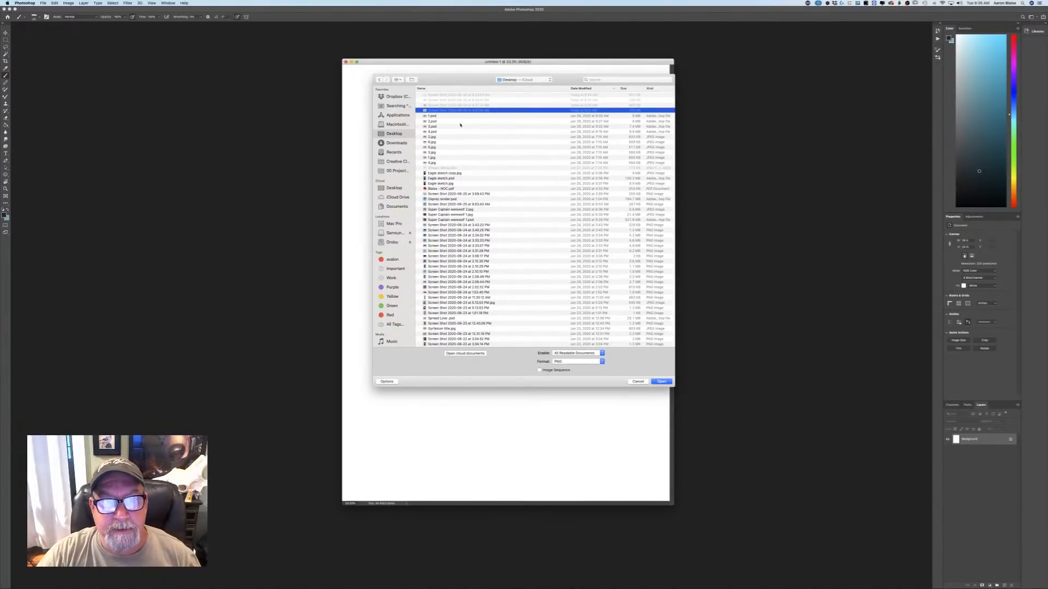
left_click(449, 97, "shift")
left_click(661, 381)
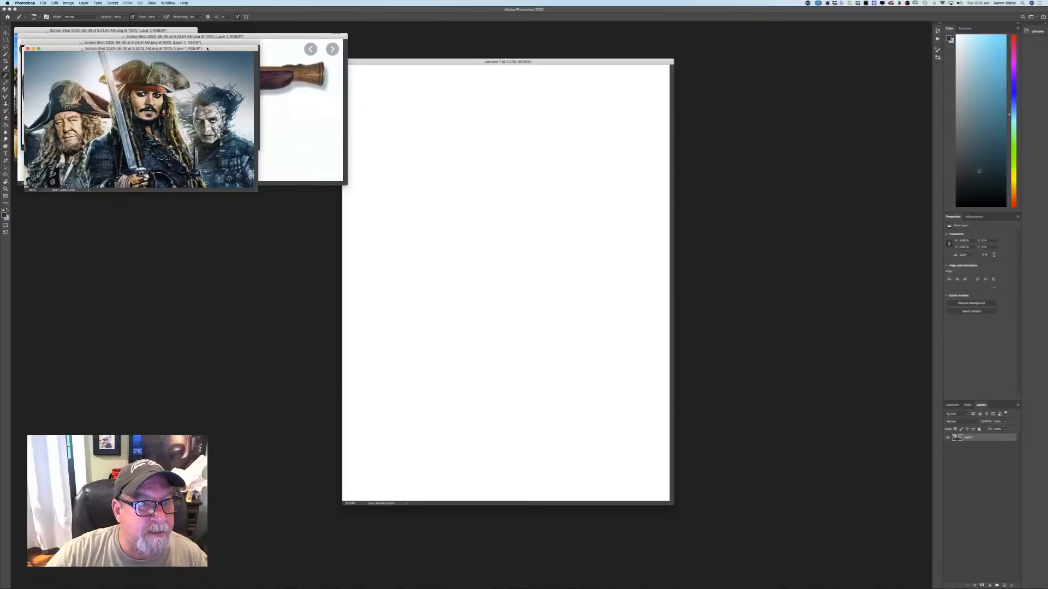
Spread out the stacked reference windows so the pirate and pistol images no longer cover each other.
left_click_drag(207, 48, 198, 188)
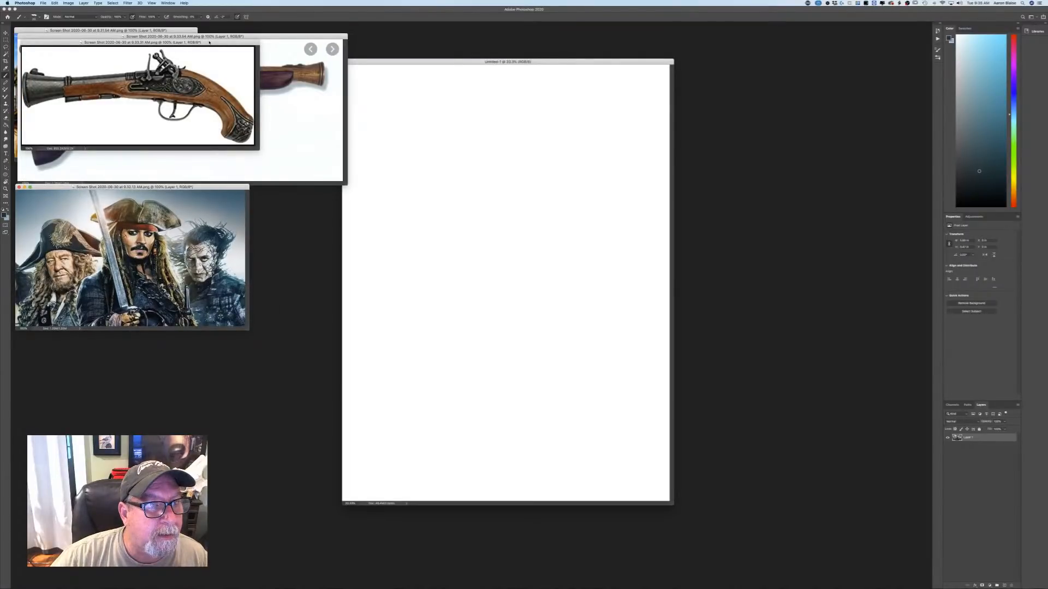
left_click_drag(209, 42, 212, 307)
left_click_drag(242, 36, 234, 421)
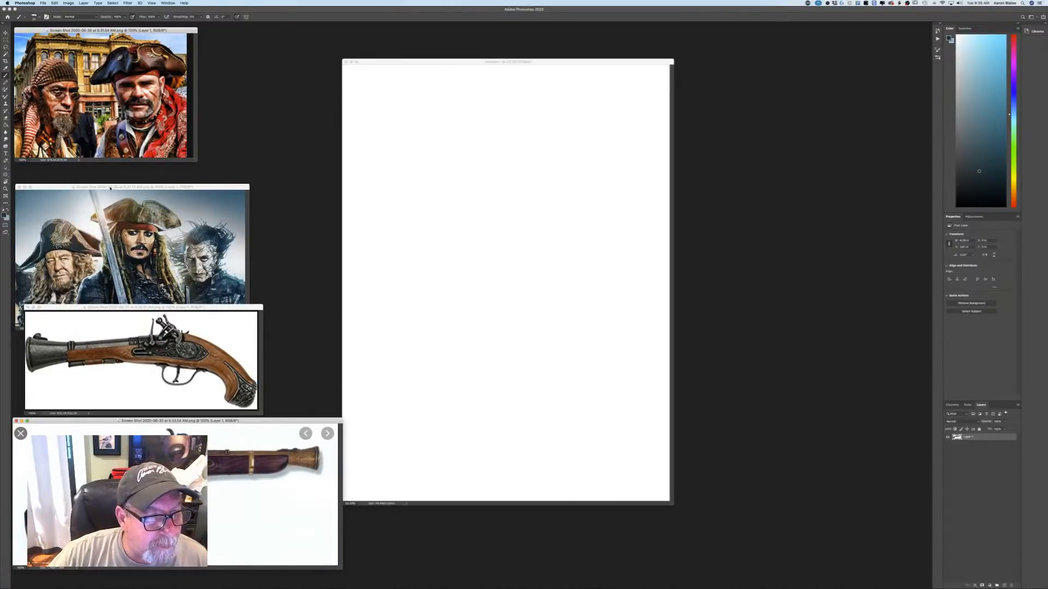
Move the two pirate images and the two blunderbuss images off this screen onto the other display.
left_click_drag(110, 188, 491, 62)
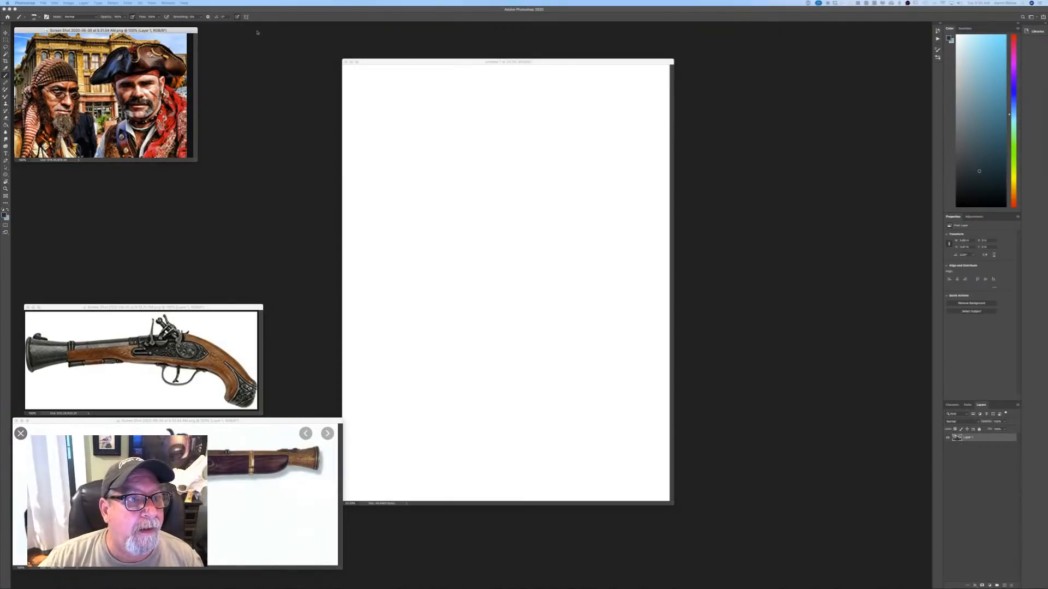
left_click_drag(192, 32, 753, 0)
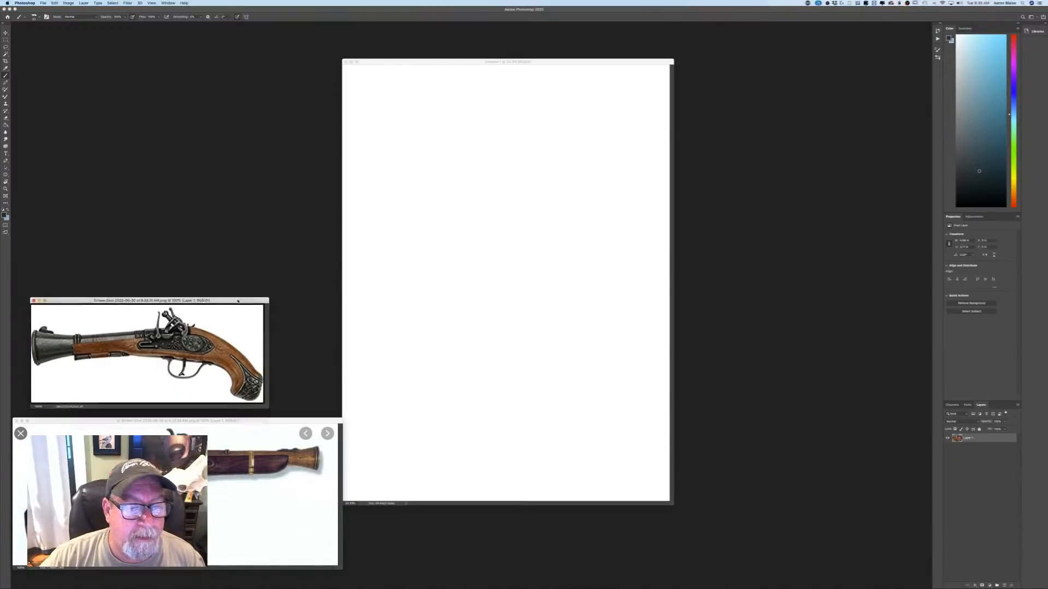
left_click_drag(229, 307, 709, 0)
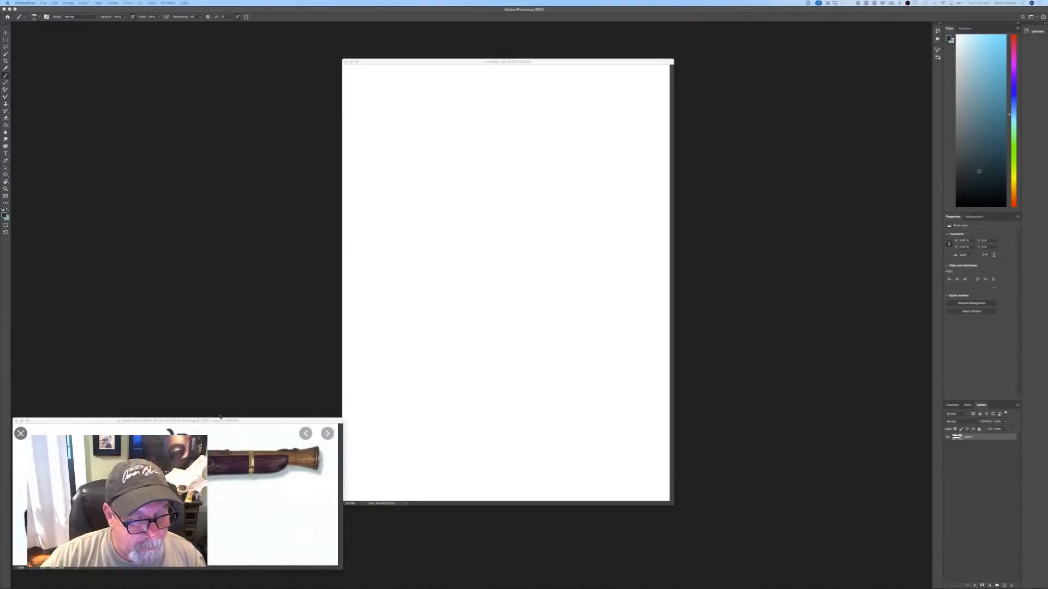
left_click_drag(236, 421, 682, 0)
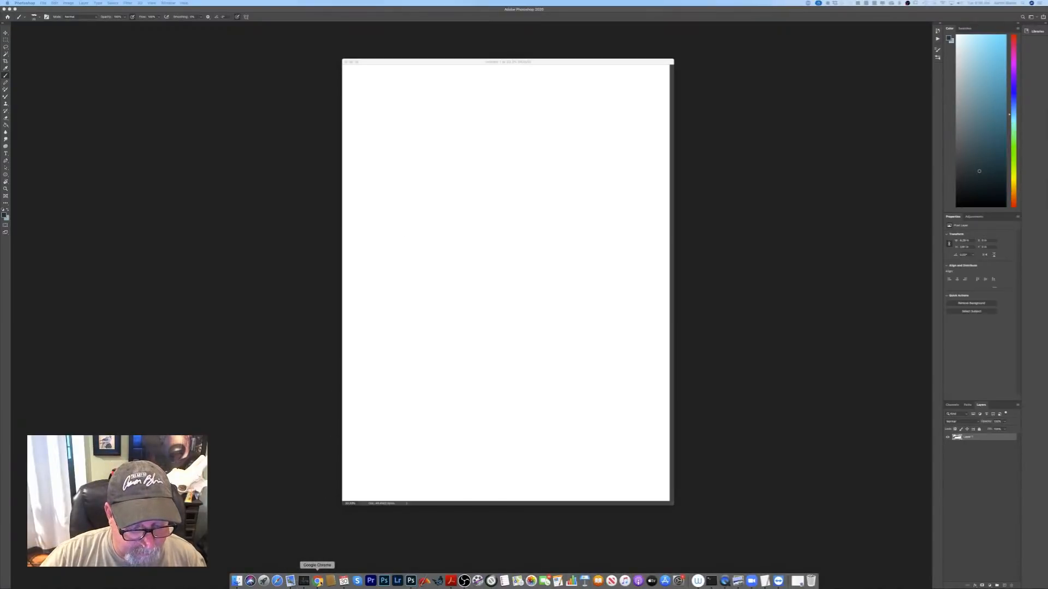
Bring up Chrome with the blunderbuss image results, shrink its window, and move it onto the other display.
left_click(318, 582)
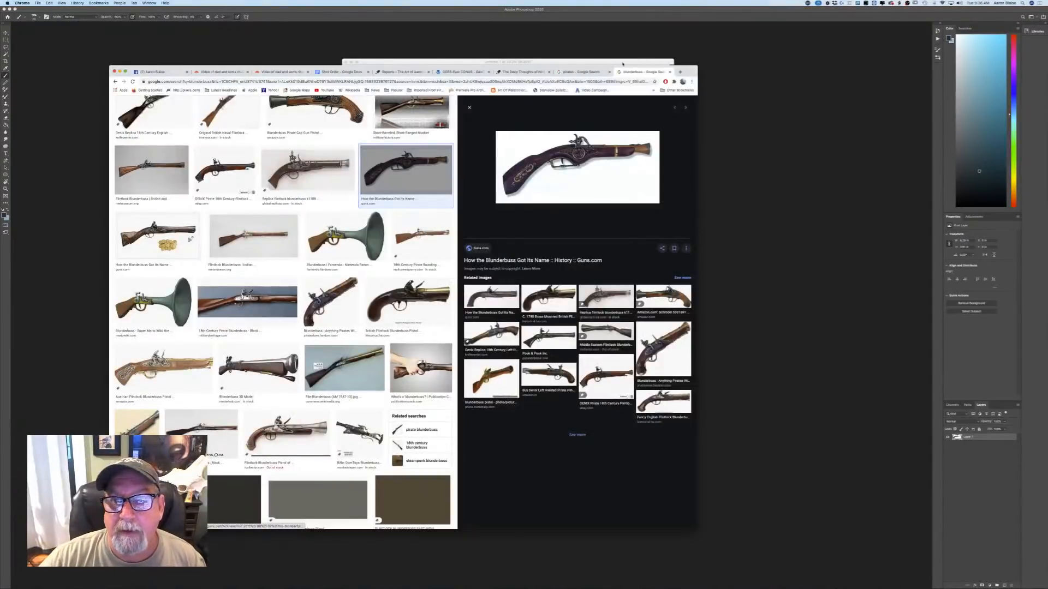
left_click_drag(690, 74, 711, 91)
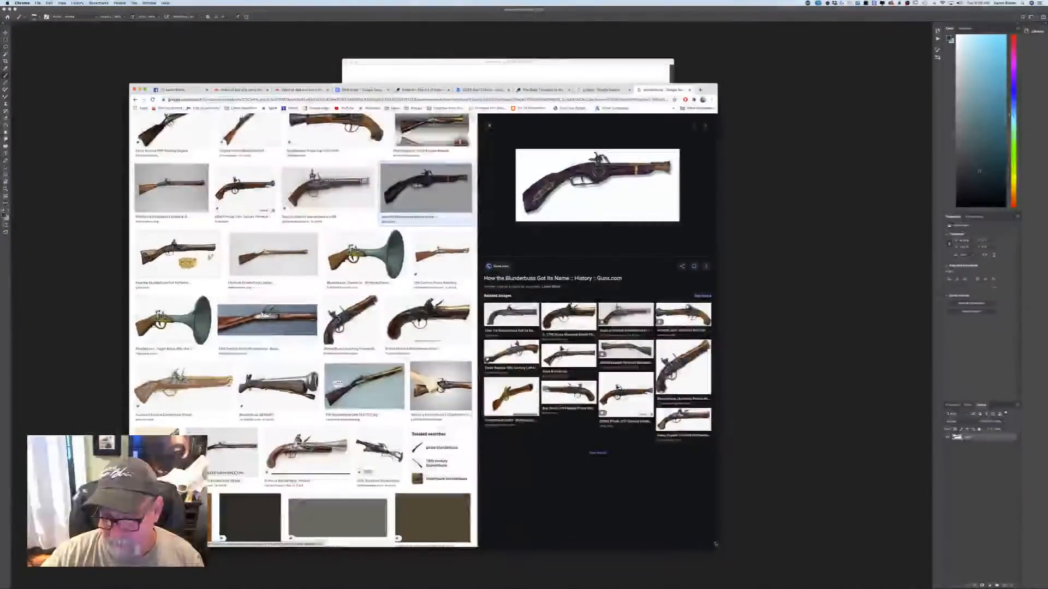
left_click_drag(717, 547, 507, 384)
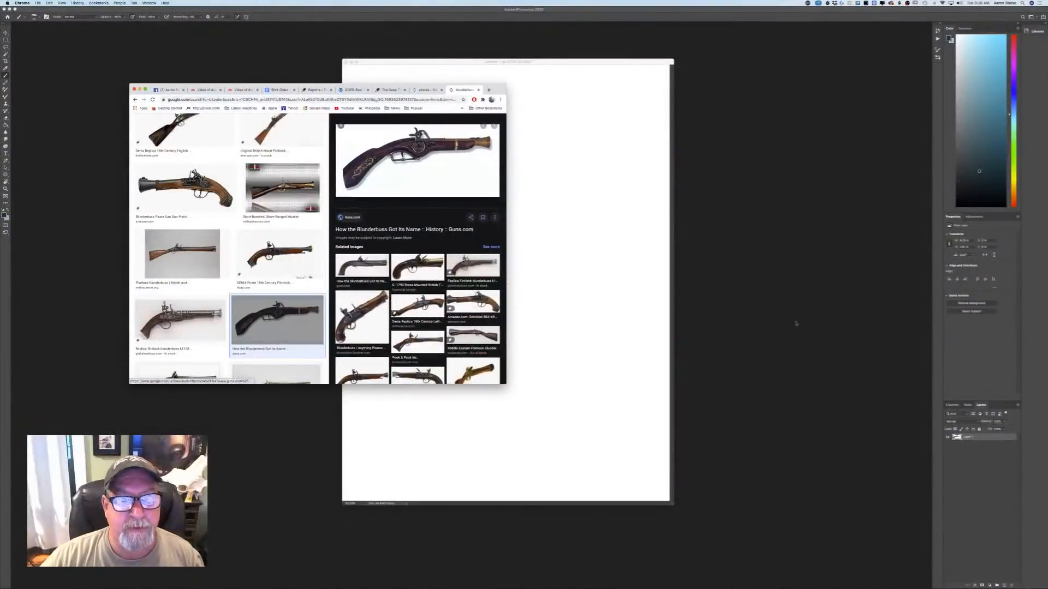
left_click_drag(499, 90, 716, 0)
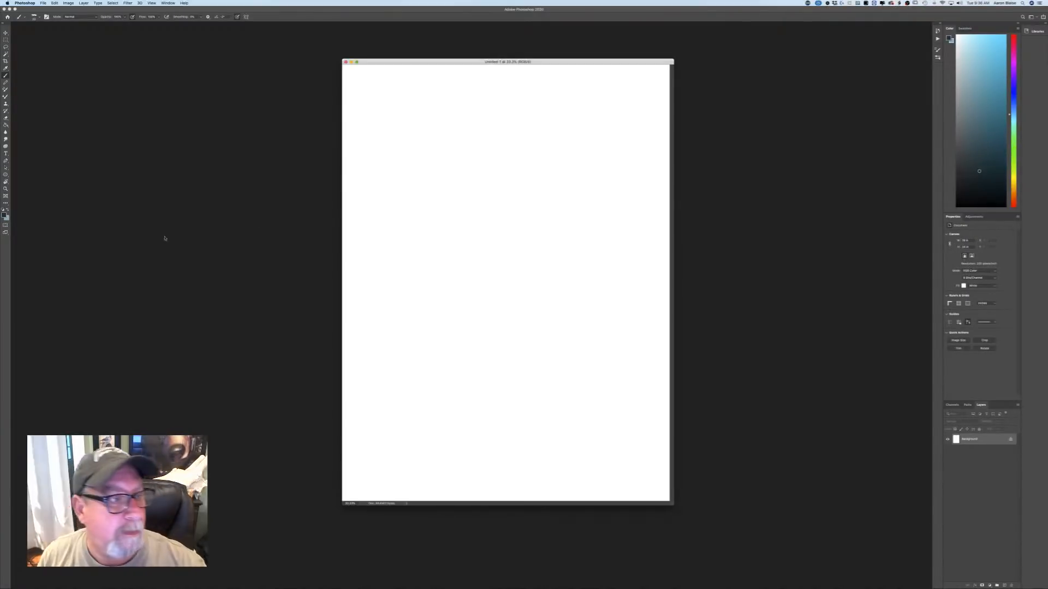
Fill the white canvas with a medium blue-grey foreground colour and add a new empty layer above it.
left_click(97, 194)
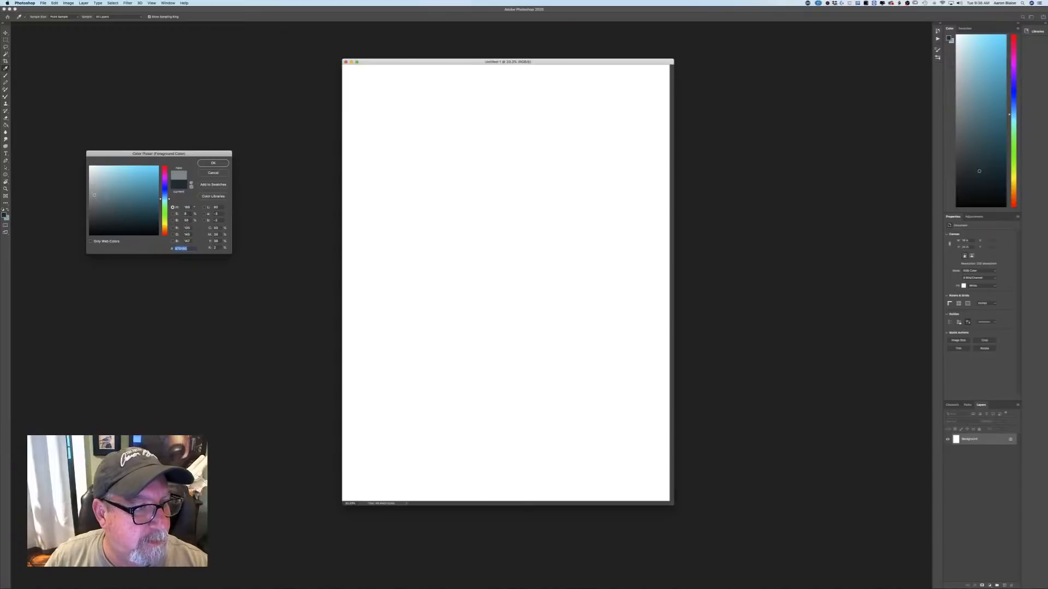
left_click(213, 163)
key("g")
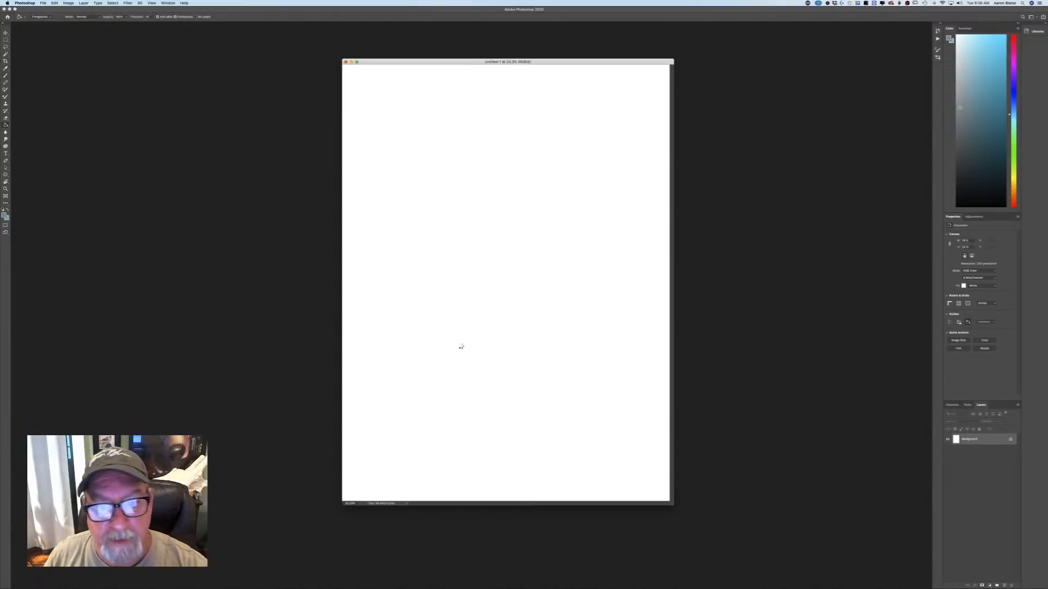
left_click(462, 347)
left_click(997, 585)
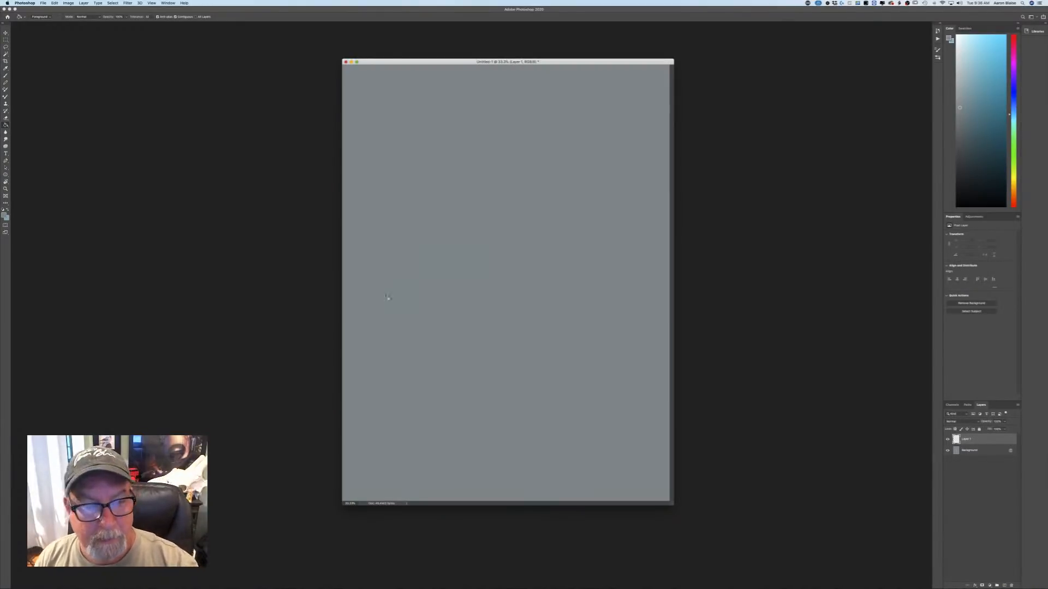
Prepare the Brush tool in full-screen view with a near-black brown foreground colour, keeping the current pencil-like brush preset.
key("b")
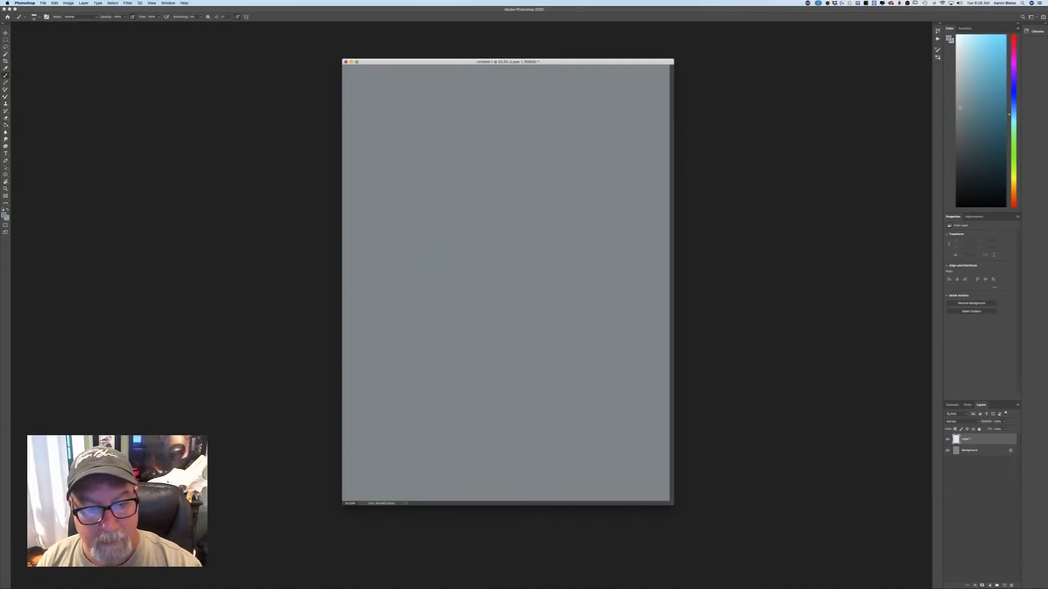
key("f")
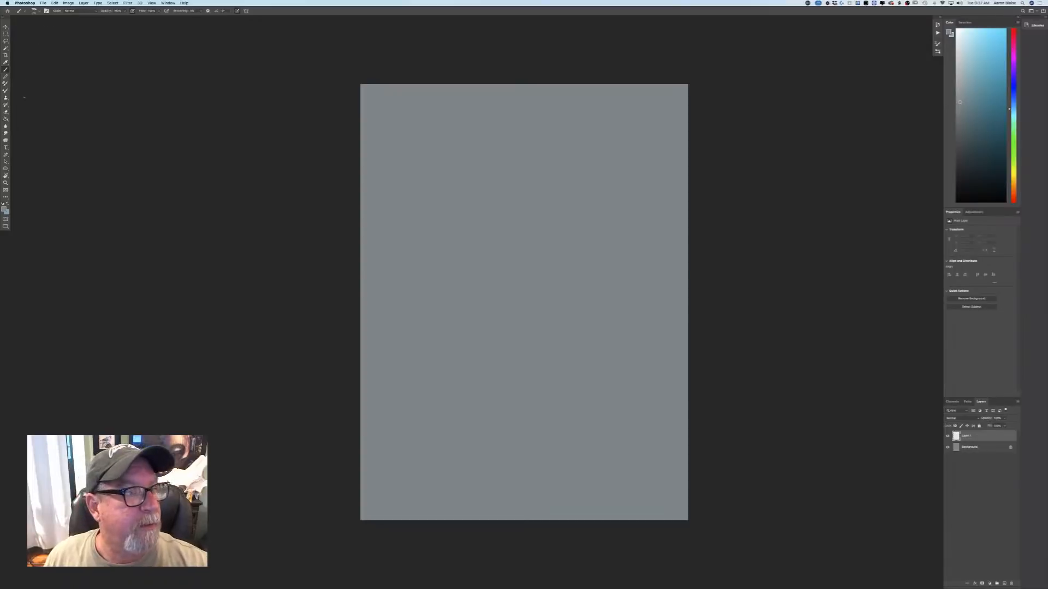
left_click(5, 210)
left_click(164, 230)
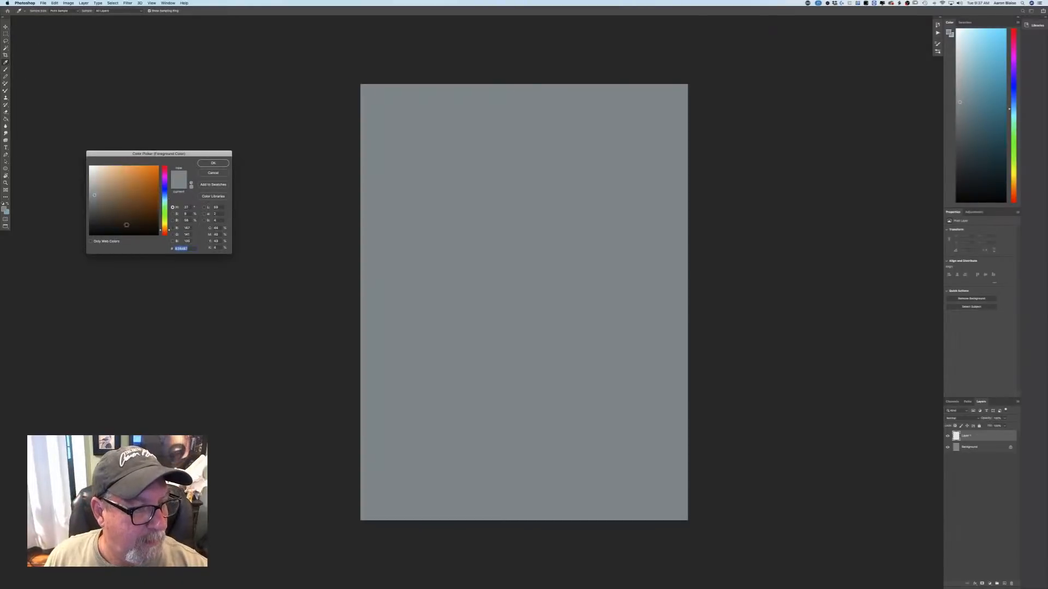
left_click(114, 229)
key("Return")
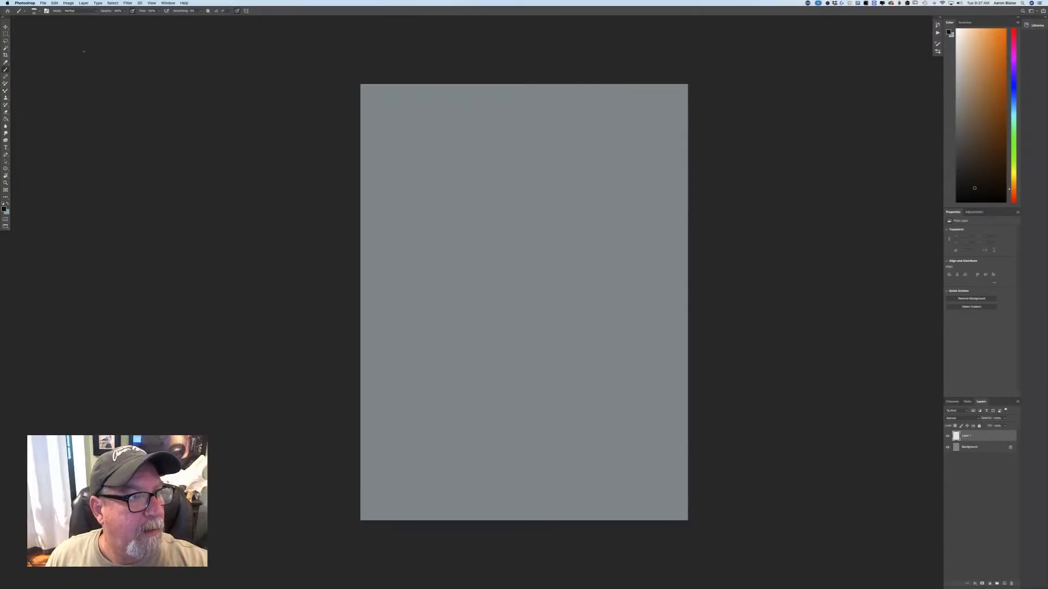
left_click(34, 10)
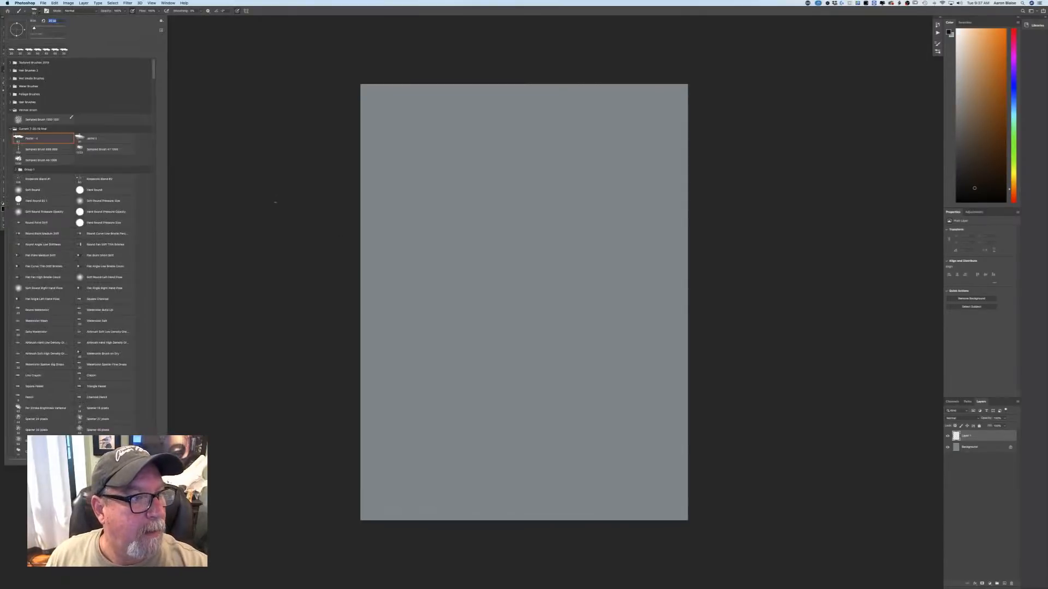
left_click(275, 202)
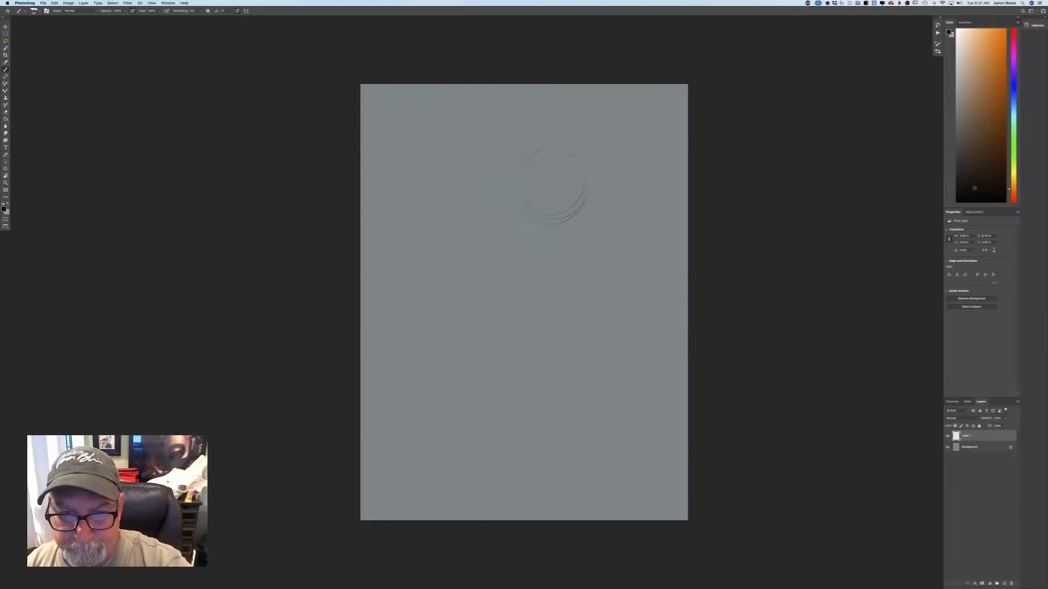
mouse_move(569, 155)
left_mouse_down()
mouse_move(540, 142)
mouse_move(516, 155)
left_mouse_up()
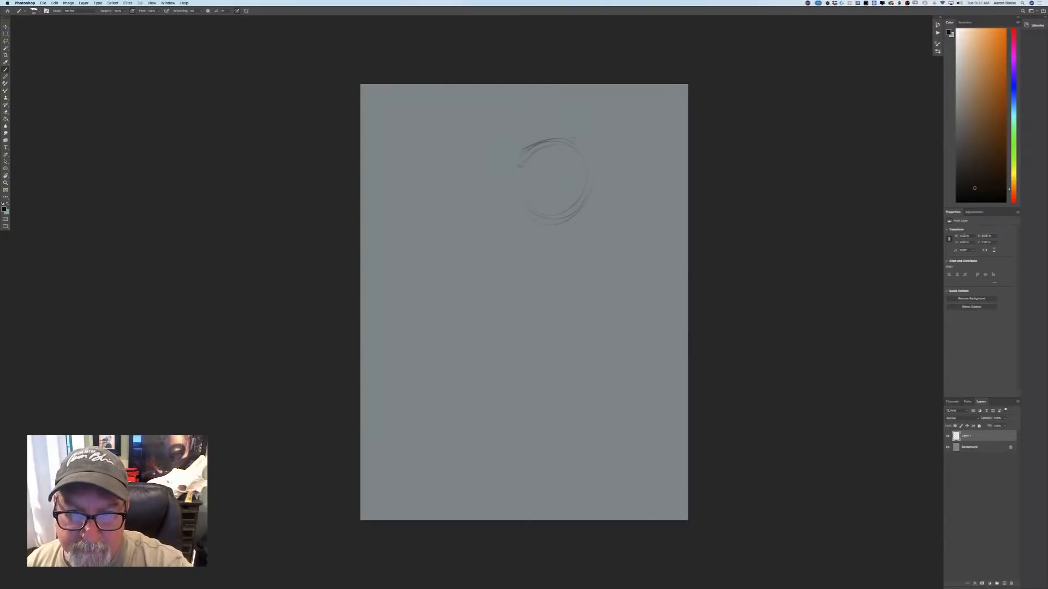
left_click_drag(588, 159, 574, 142)
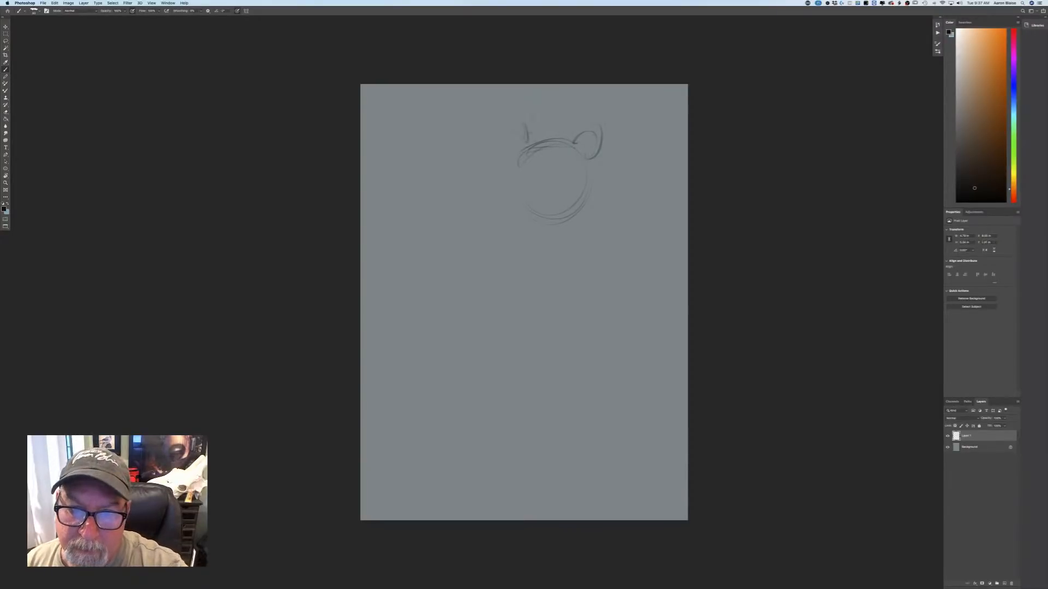
mouse_move(530, 132)
left_mouse_down()
mouse_move(581, 130)
mouse_move(502, 117)
left_mouse_up()
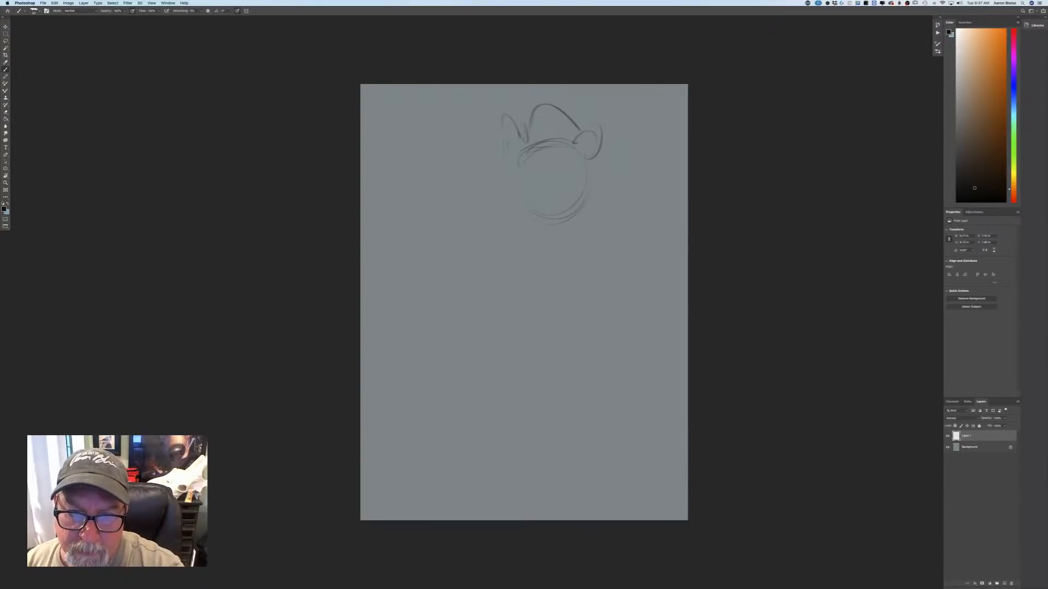
left_click_drag(557, 159, 539, 172)
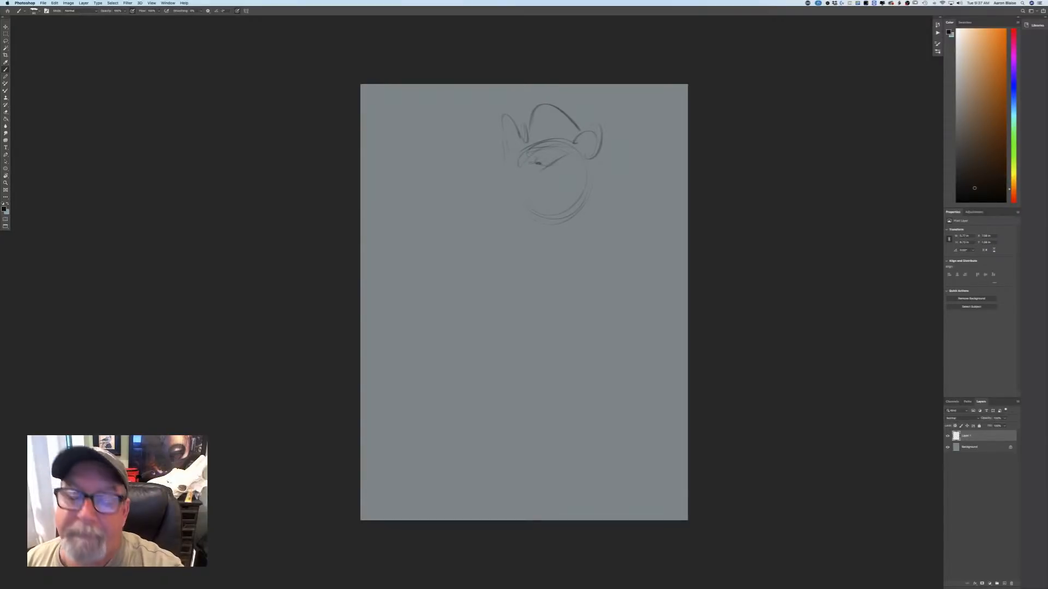
mouse_move(526, 172)
left_mouse_down()
mouse_move(543, 167)
mouse_move(508, 183)
mouse_move(541, 183)
mouse_move(515, 177)
mouse_move(533, 196)
mouse_move(525, 194)
left_mouse_up()
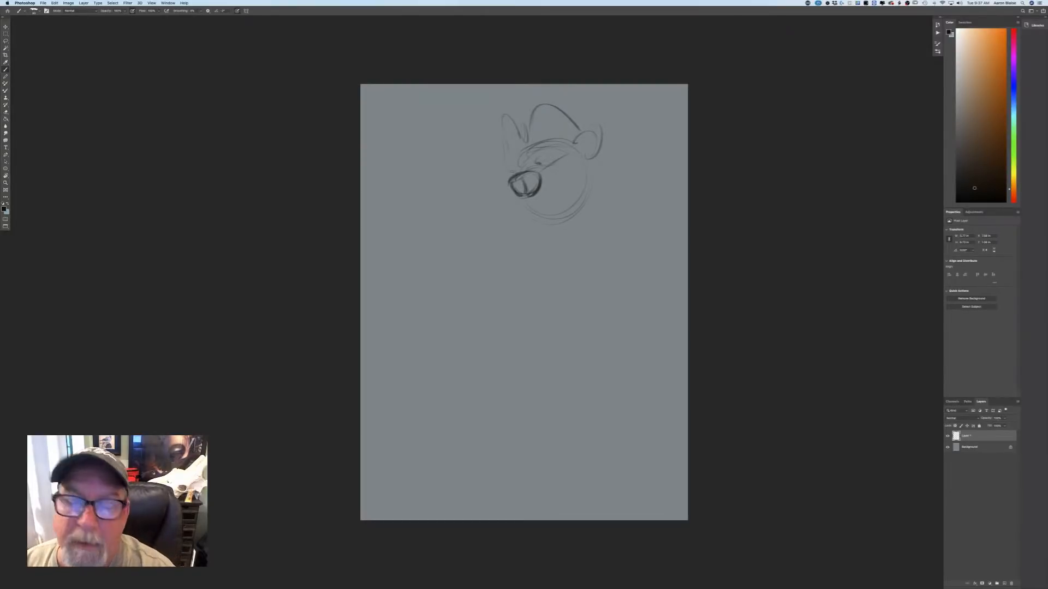
mouse_move(518, 123)
left_mouse_down()
mouse_move(520, 137)
mouse_move(519, 112)
mouse_move(537, 98)
mouse_move(515, 120)
left_mouse_up()
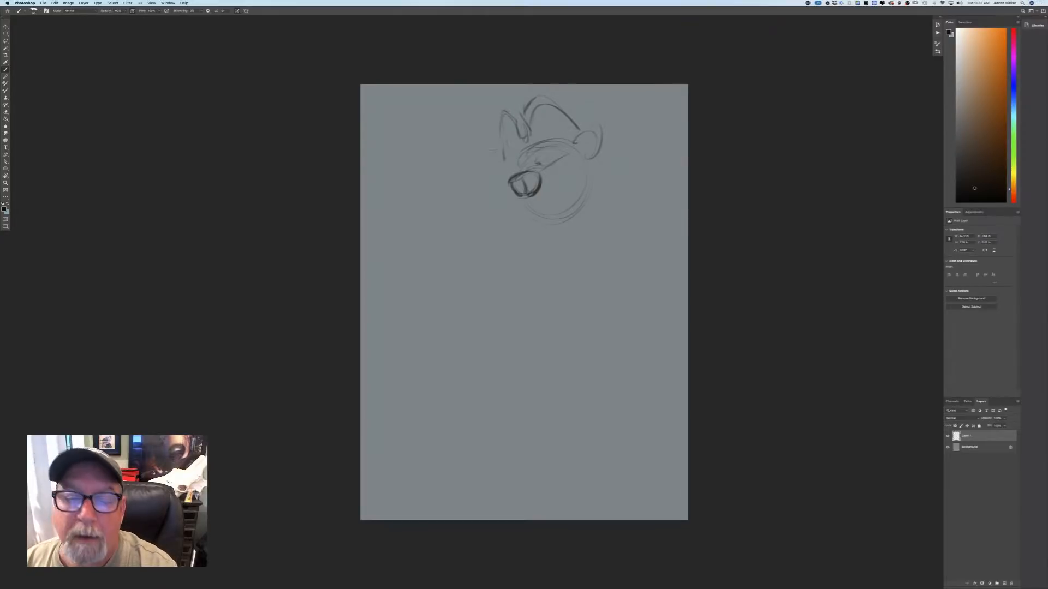
left_click_drag(503, 140, 481, 191)
left_click_drag(569, 113, 591, 103)
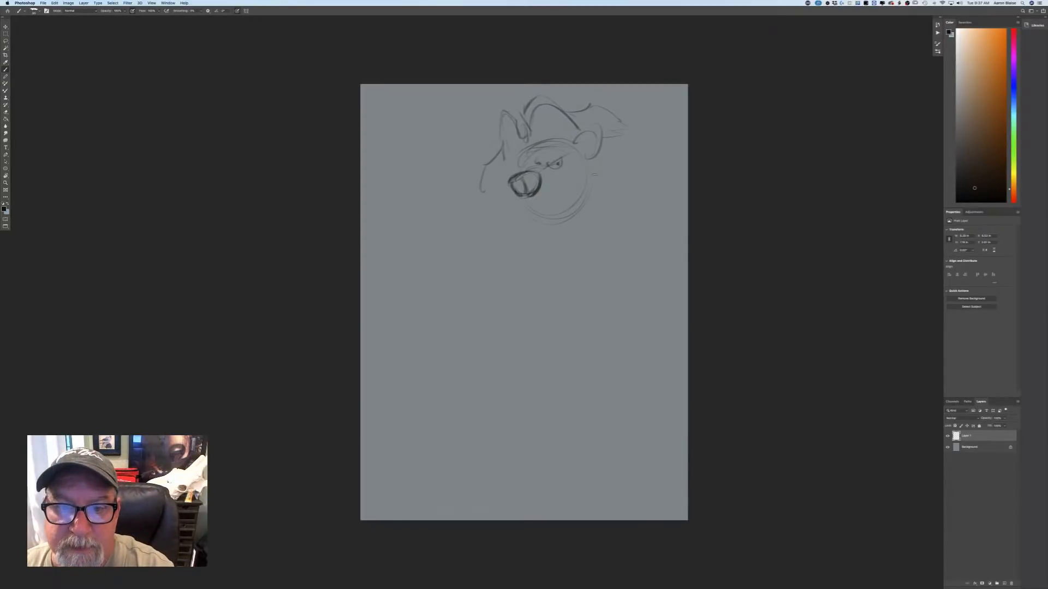
mouse_move(597, 158)
left_mouse_down()
mouse_move(551, 233)
mouse_move(613, 255)
mouse_move(530, 256)
mouse_move(496, 276)
mouse_move(481, 246)
left_mouse_up()
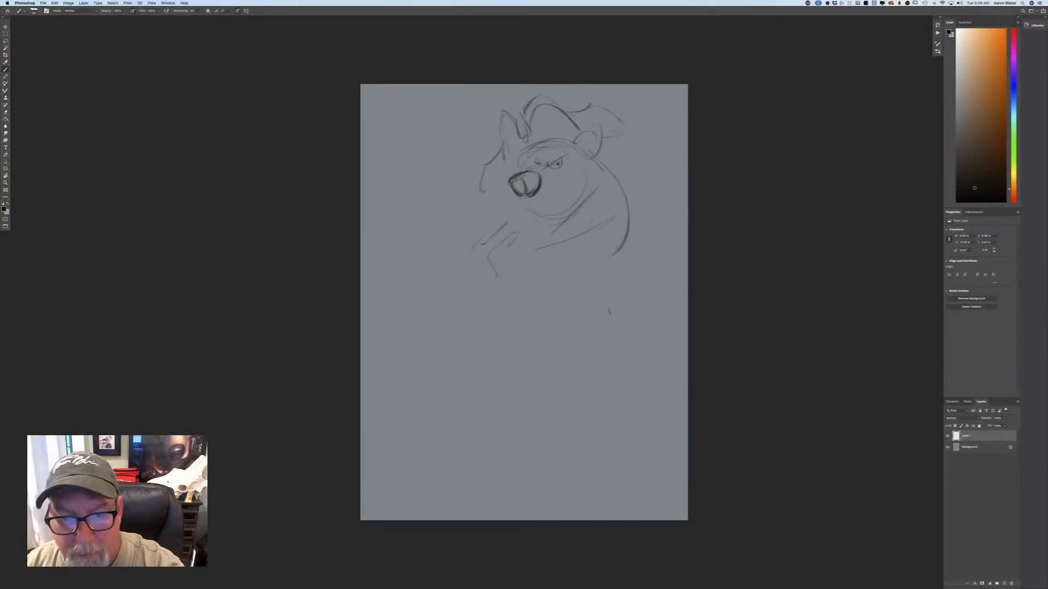
left_click_drag(623, 224, 617, 280)
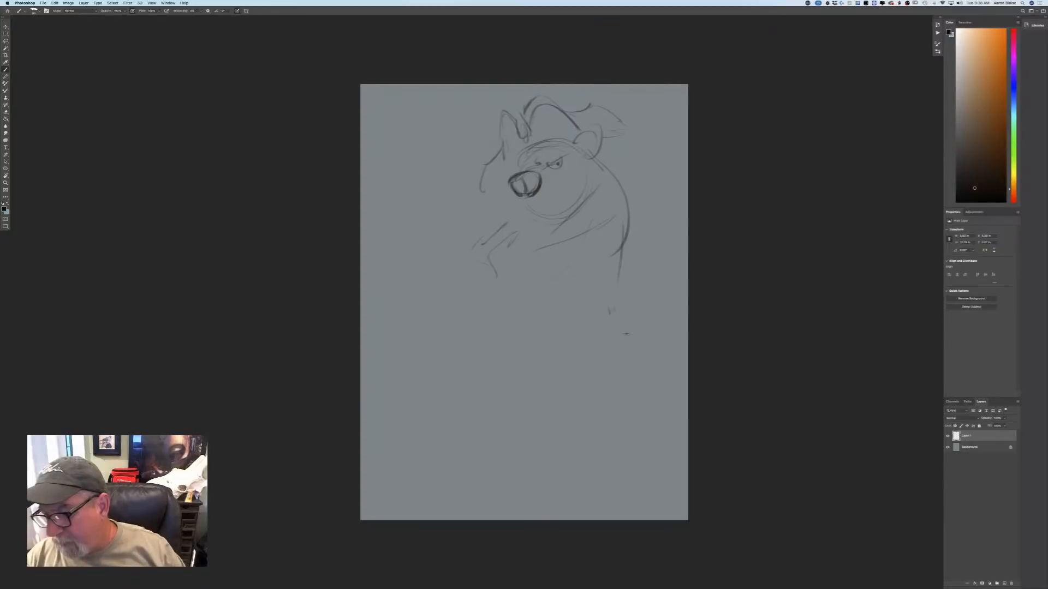
key("Delete")
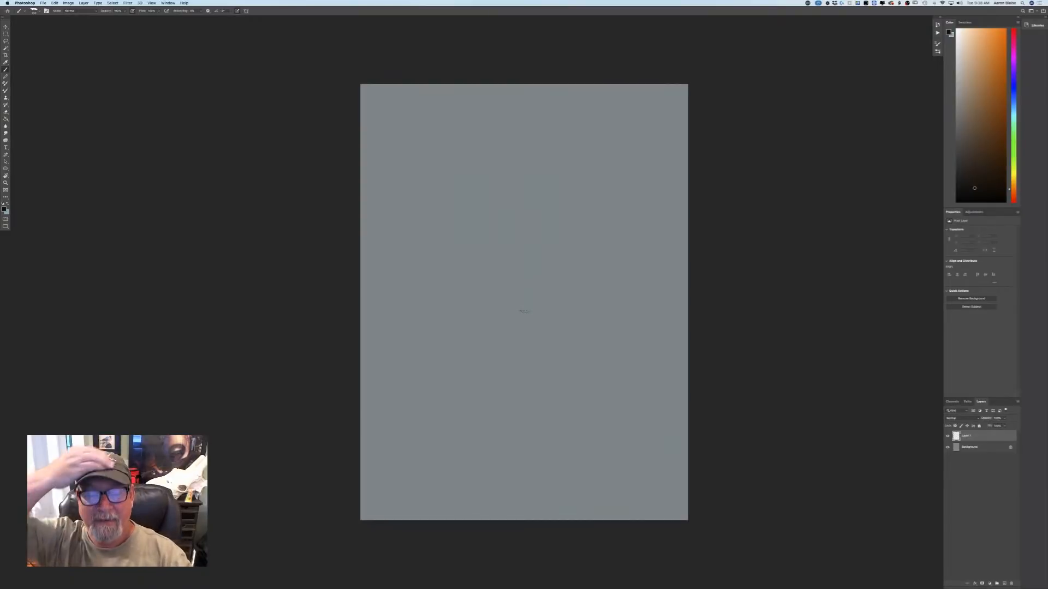
Sketch a round head guide in the canvas's upper middle, with a long curved neck and back line and a slanting shoulder line.
left_click_drag(495, 185, 475, 186)
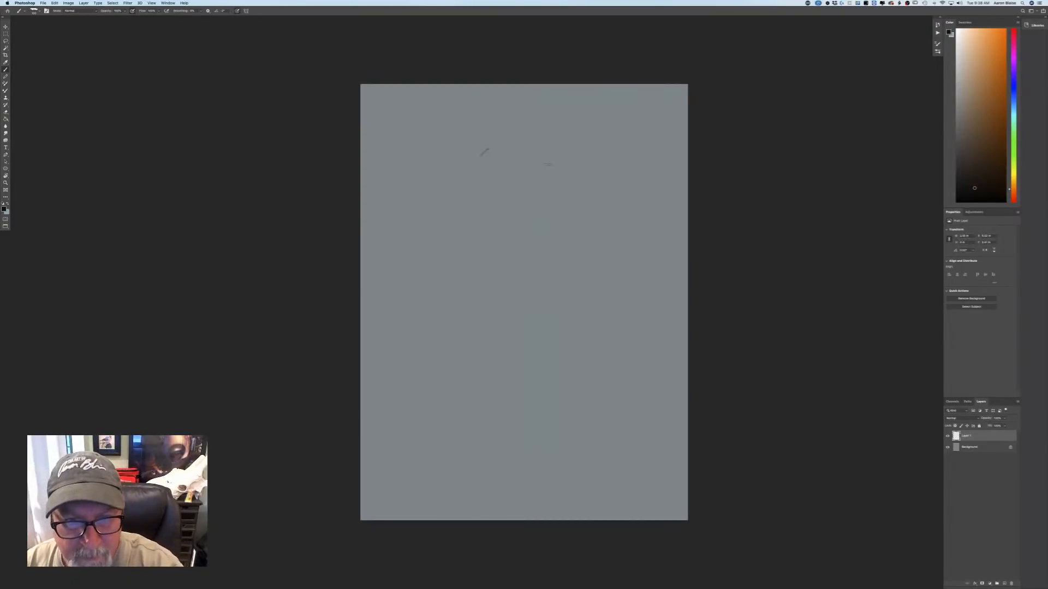
left_click_drag(543, 189, 486, 160)
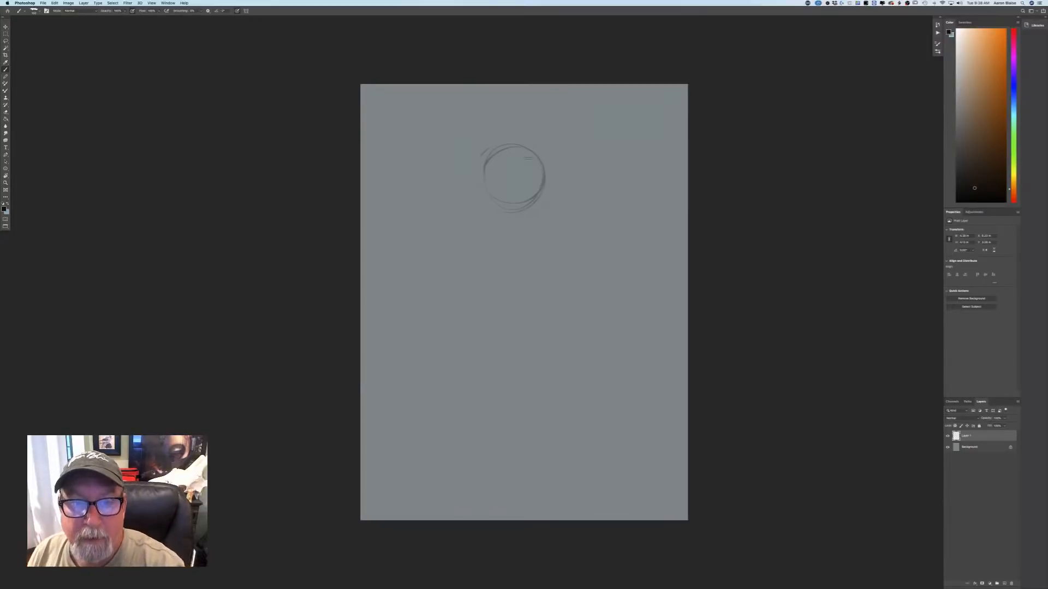
mouse_move(540, 146)
left_mouse_down()
mouse_move(510, 141)
mouse_move(481, 157)
mouse_move(481, 201)
left_mouse_up()
mouse_move(545, 176)
left_mouse_down()
mouse_move(507, 220)
mouse_move(526, 196)
left_mouse_up()
mouse_move(541, 142)
left_mouse_down()
mouse_move(570, 195)
mouse_move(573, 224)
left_mouse_up()
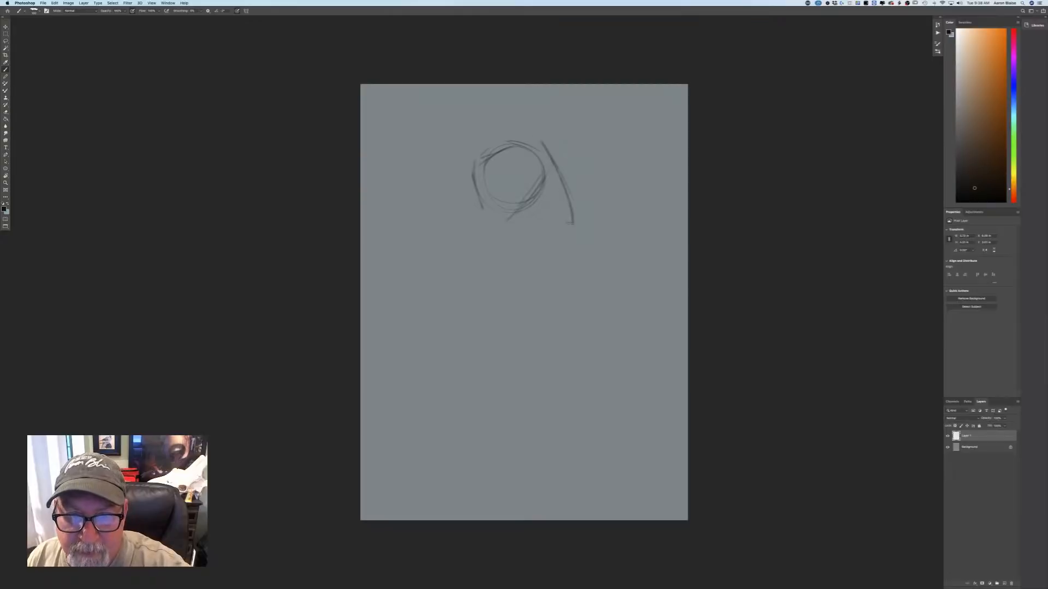
mouse_move(558, 171)
left_mouse_down()
mouse_move(573, 239)
mouse_move(512, 267)
left_mouse_up()
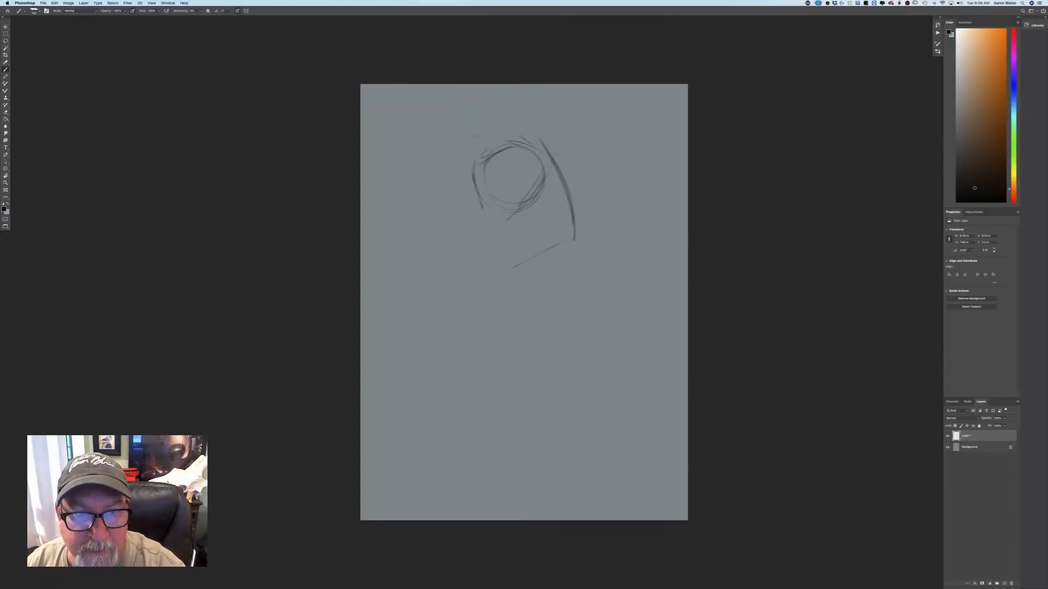
Sketch a pirate hat above the head with a curled front tip, a rounded rear crown and pointed brims on both sides.
left_click_drag(463, 116, 471, 131)
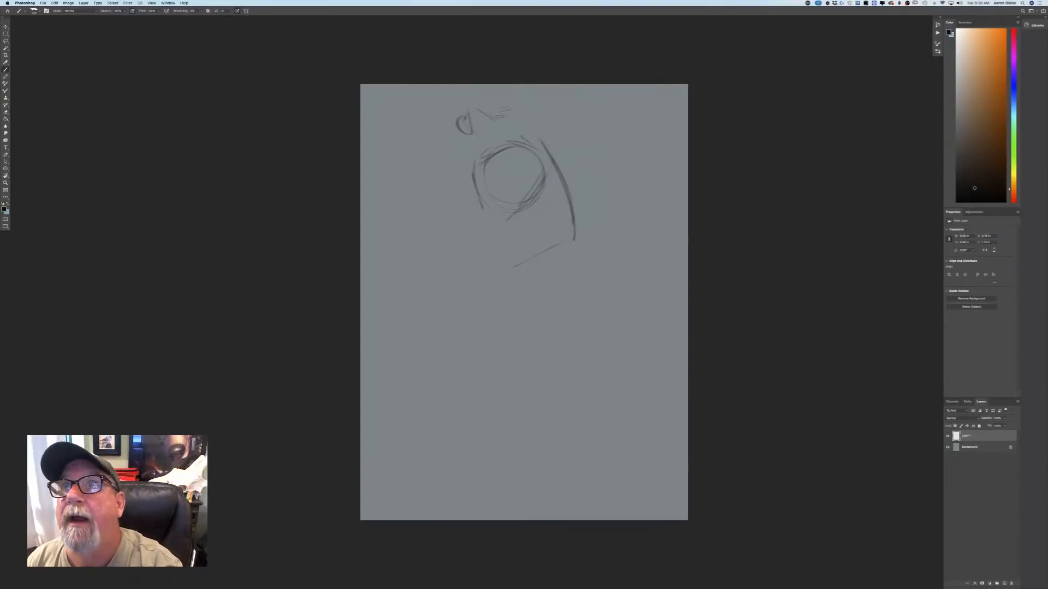
left_click_drag(472, 106, 502, 118)
left_click_drag(545, 110, 566, 142)
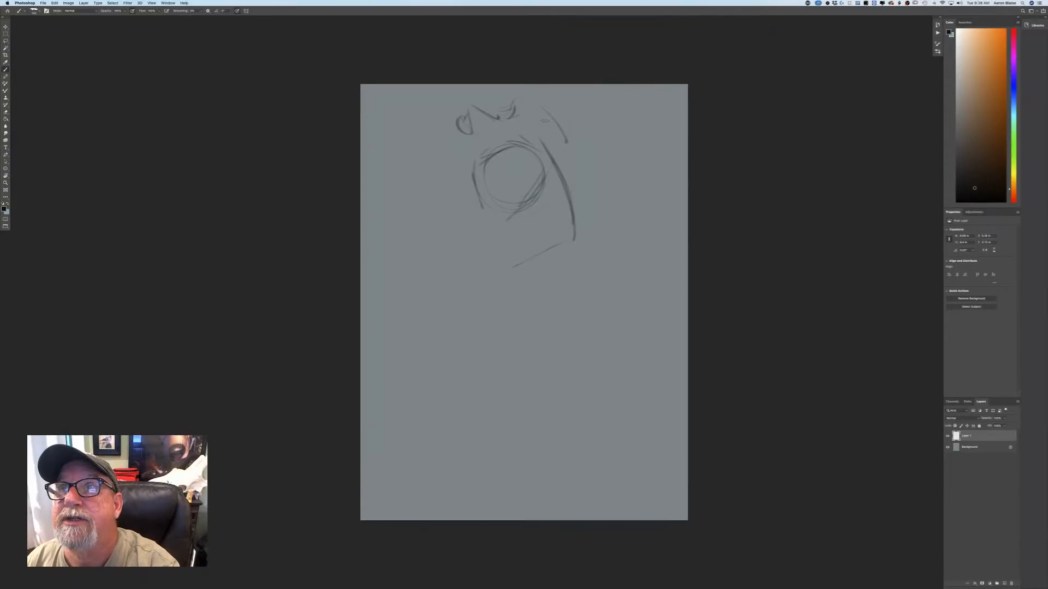
left_click_drag(556, 126, 555, 163)
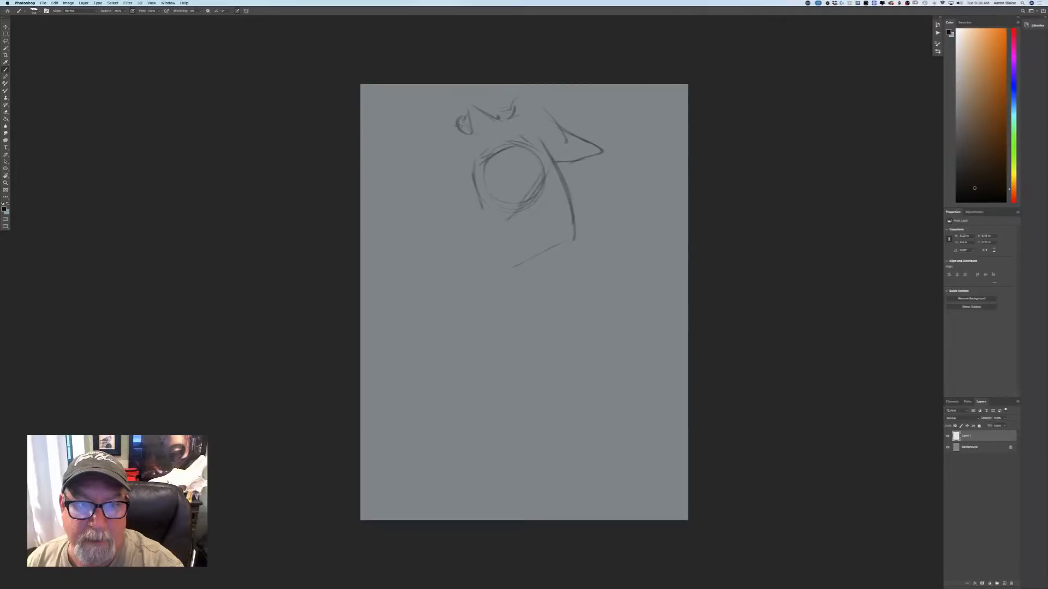
left_click_drag(512, 107, 565, 133)
mouse_move(465, 130)
left_mouse_down()
mouse_move(445, 180)
mouse_move(467, 187)
left_mouse_up()
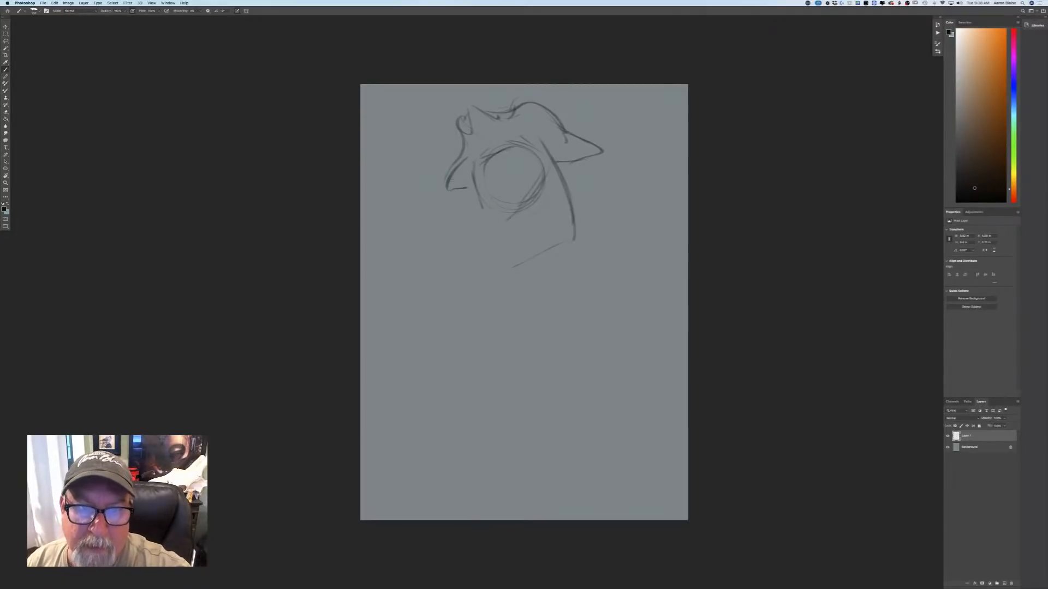
left_click_drag(470, 129, 458, 111)
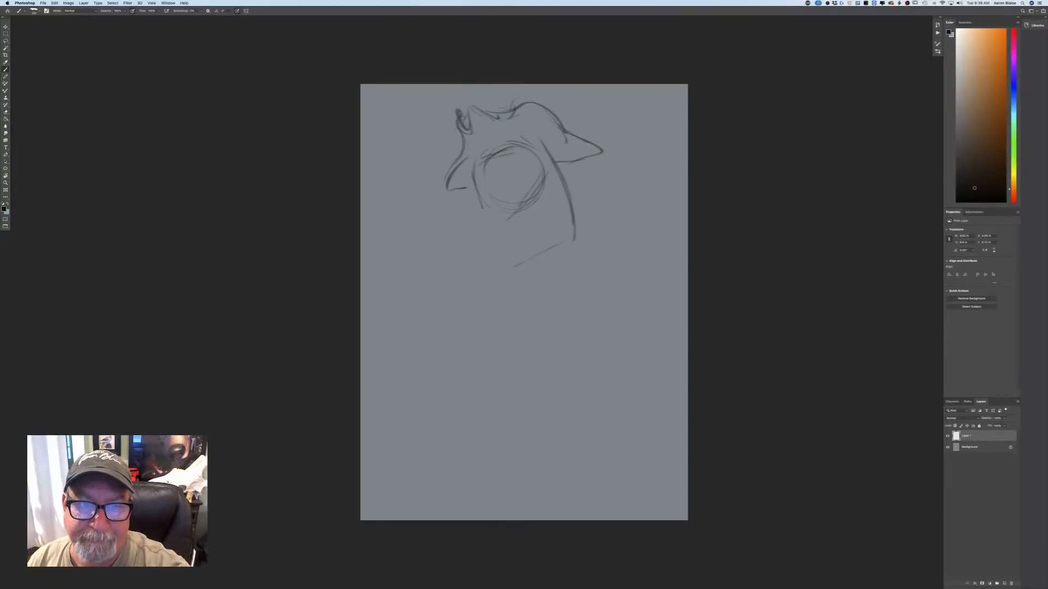
Strengthen the head's upper curve, then sketch the small ear under the hat brim and a dark round nose with mouth marks below.
mouse_move(518, 139)
left_mouse_down()
mouse_move(541, 153)
mouse_move(495, 141)
mouse_move(478, 167)
left_mouse_up()
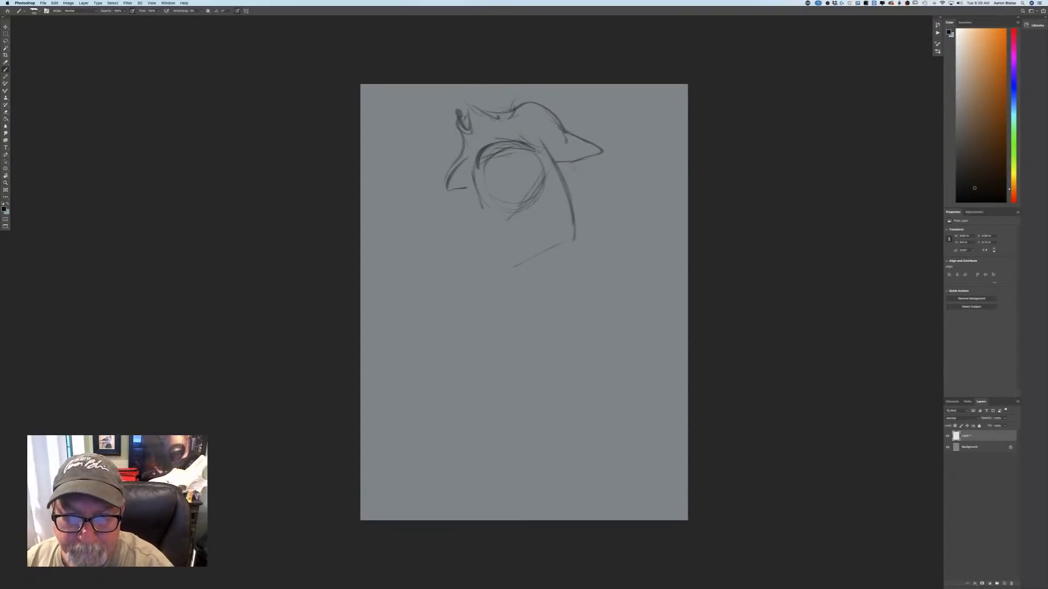
mouse_move(579, 161)
left_mouse_down()
mouse_move(557, 171)
mouse_move(579, 171)
left_mouse_up()
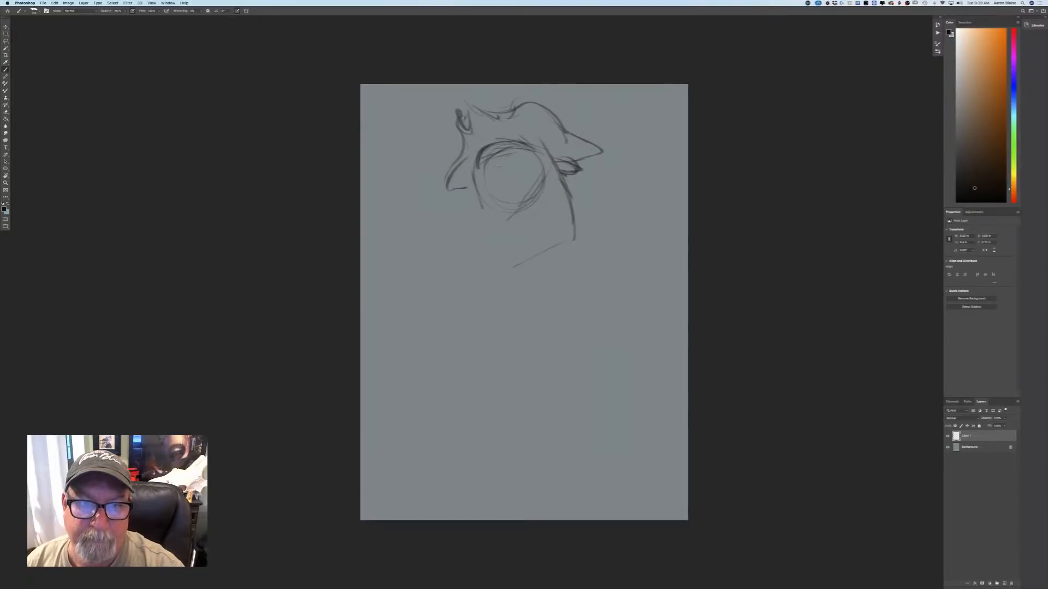
mouse_move(509, 156)
left_mouse_down()
mouse_move(469, 167)
mouse_move(455, 179)
mouse_move(482, 170)
mouse_move(464, 192)
left_mouse_up()
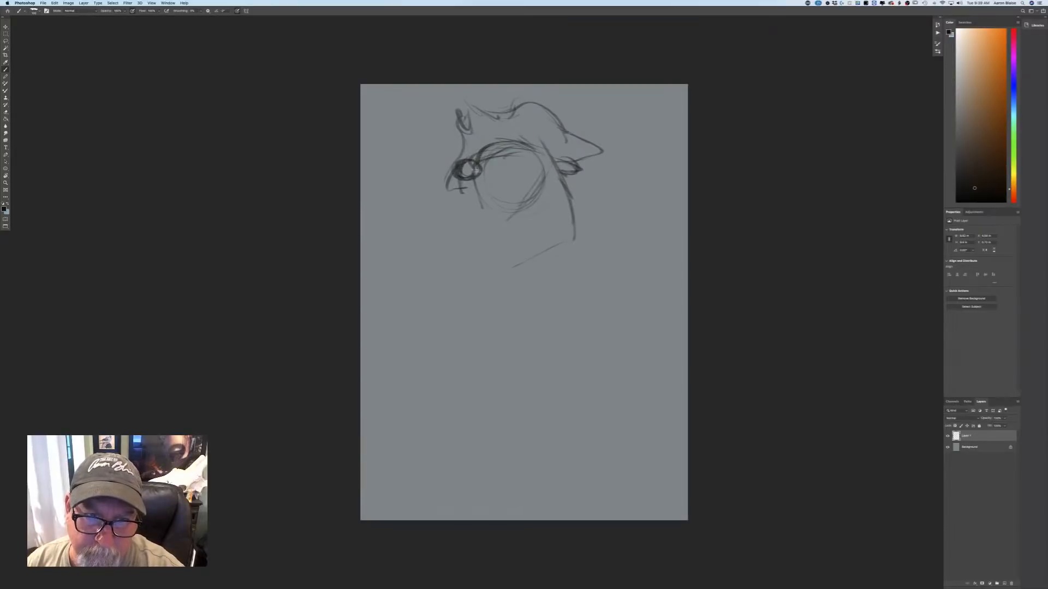
mouse_move(462, 157)
left_mouse_down()
mouse_move(480, 172)
mouse_move(457, 167)
left_mouse_up()
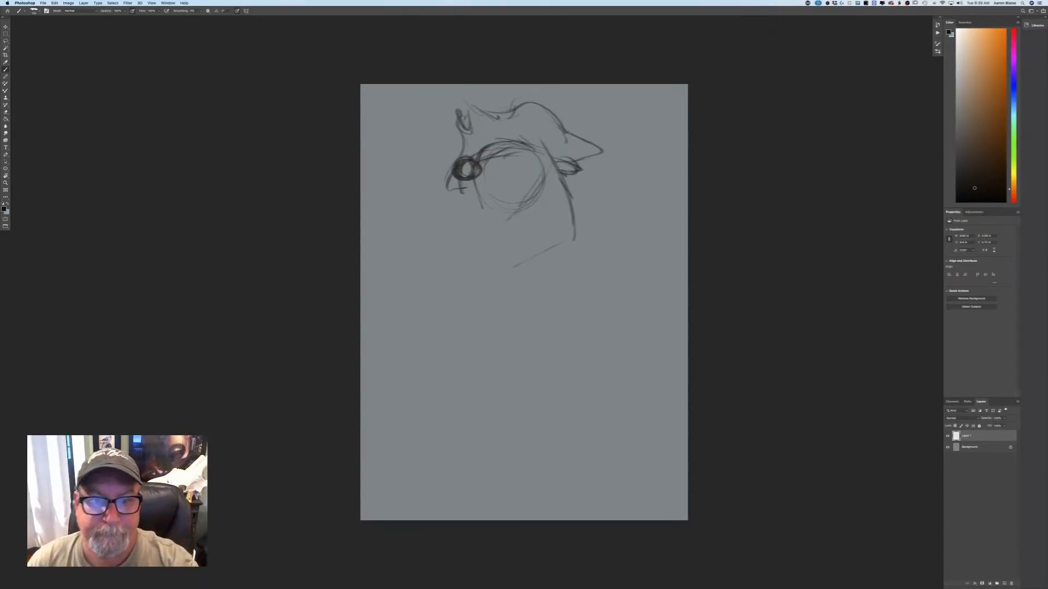
left_click_drag(457, 175, 461, 192)
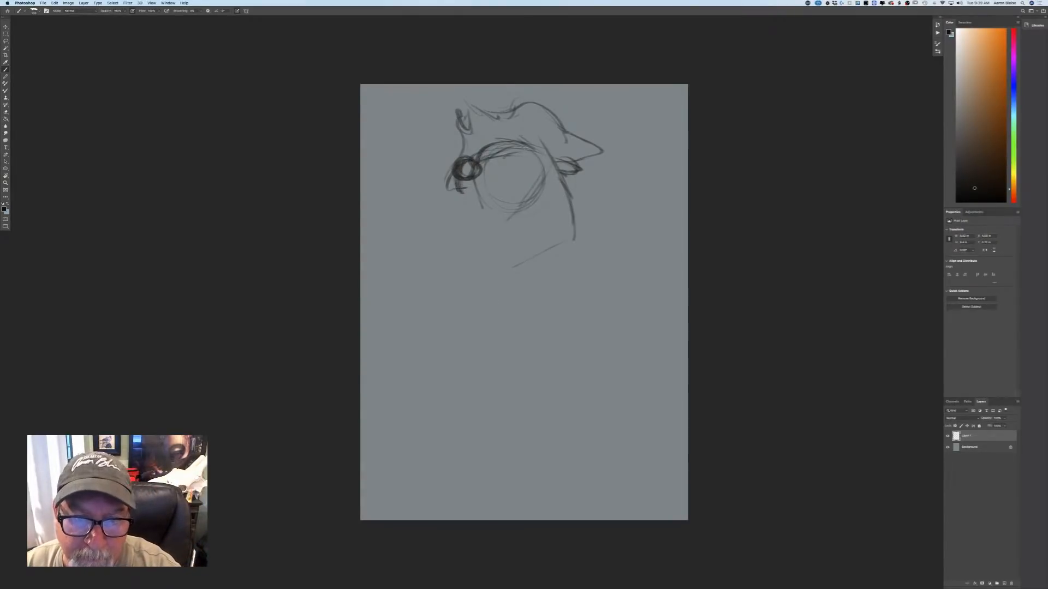
Darken the brow line between nose and forehead and add the muzzle and cheek lines inside the head circle.
mouse_move(504, 157)
left_mouse_down()
mouse_move(529, 151)
mouse_move(489, 154)
left_mouse_up()
left_click_drag(496, 148, 482, 155)
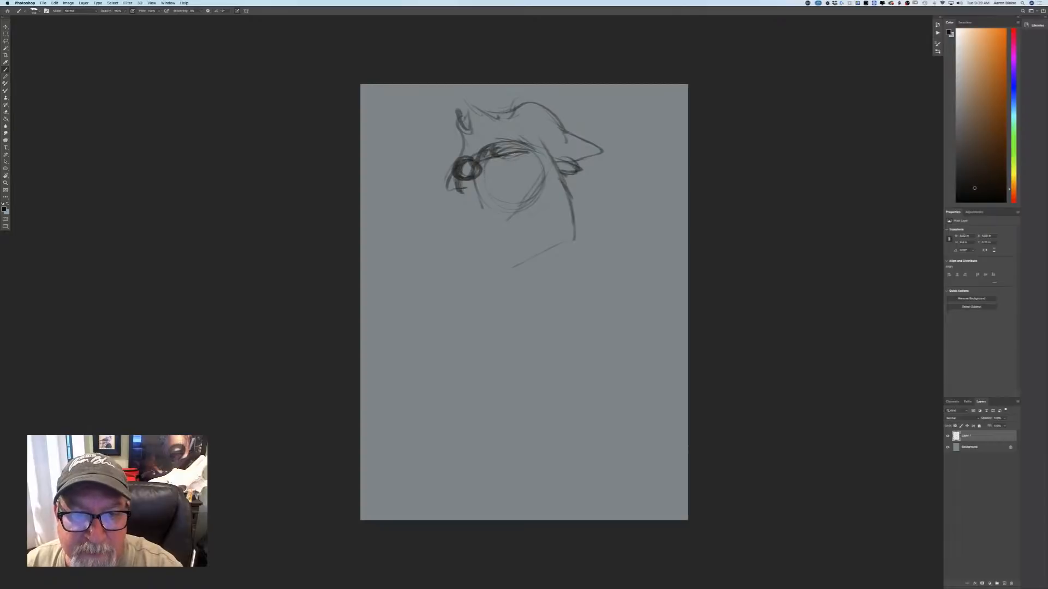
mouse_move(502, 158)
left_mouse_down()
mouse_move(515, 156)
mouse_move(507, 192)
mouse_move(481, 181)
mouse_move(506, 184)
left_mouse_up()
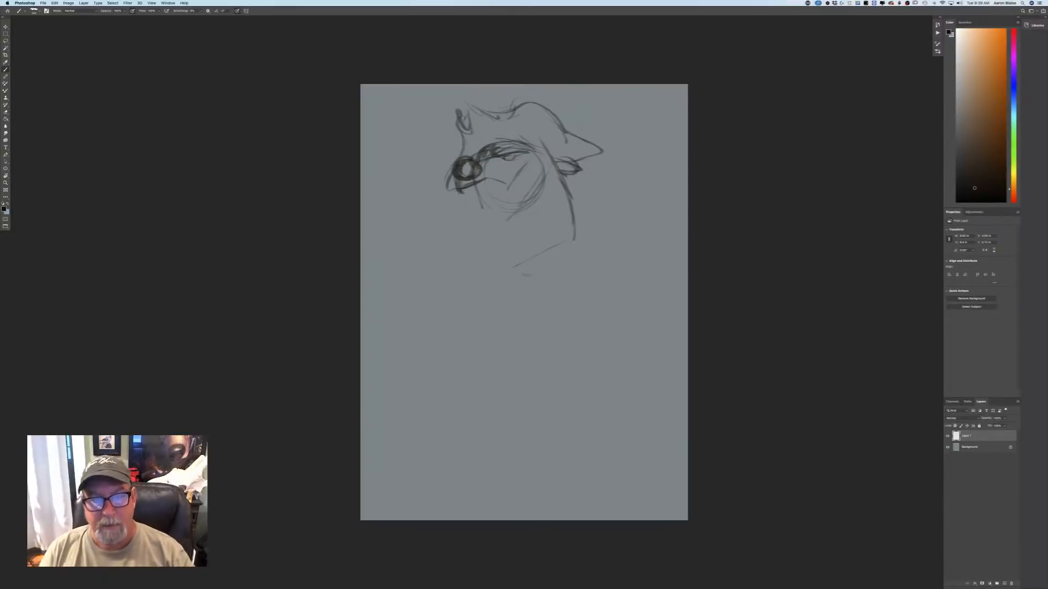
Add a tooth to the bear's mouth, sketch the eye under the brow, and draw the chin and throat lines.
mouse_move(485, 179)
left_mouse_down()
mouse_move(475, 160)
mouse_move(483, 193)
left_mouse_up()
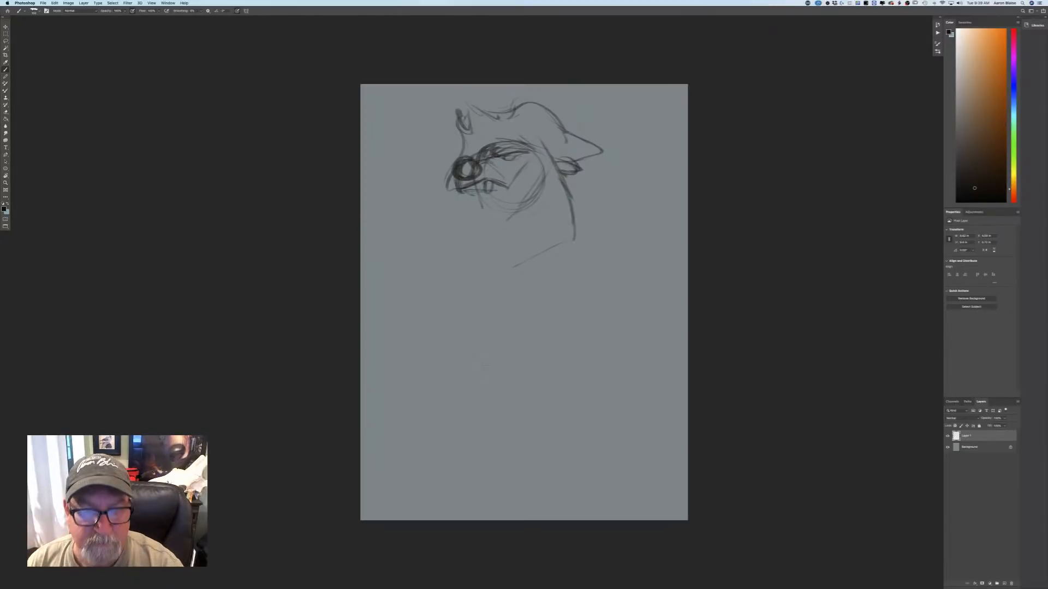
mouse_move(506, 165)
left_mouse_down()
mouse_move(521, 157)
mouse_move(497, 166)
left_mouse_up()
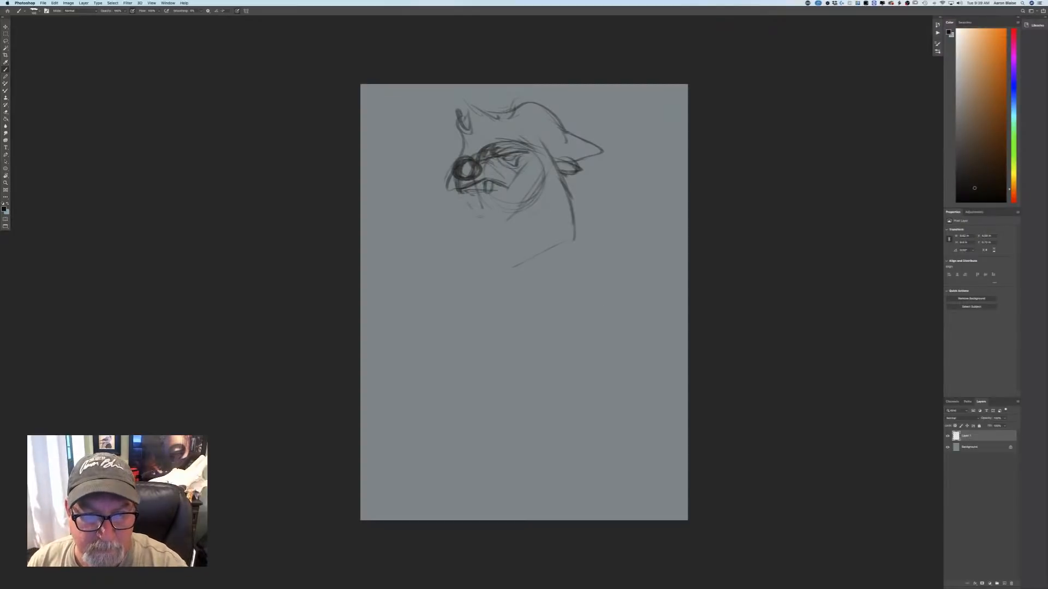
mouse_move(469, 202)
left_mouse_down()
mouse_move(494, 218)
mouse_move(502, 211)
mouse_move(479, 240)
mouse_move(494, 241)
left_mouse_up()
Sketch the bear's rounded back from the neck down, curving inward to the waist and on to the rear leg line.
mouse_move(577, 229)
left_mouse_down()
mouse_move(597, 245)
mouse_move(612, 330)
left_mouse_up()
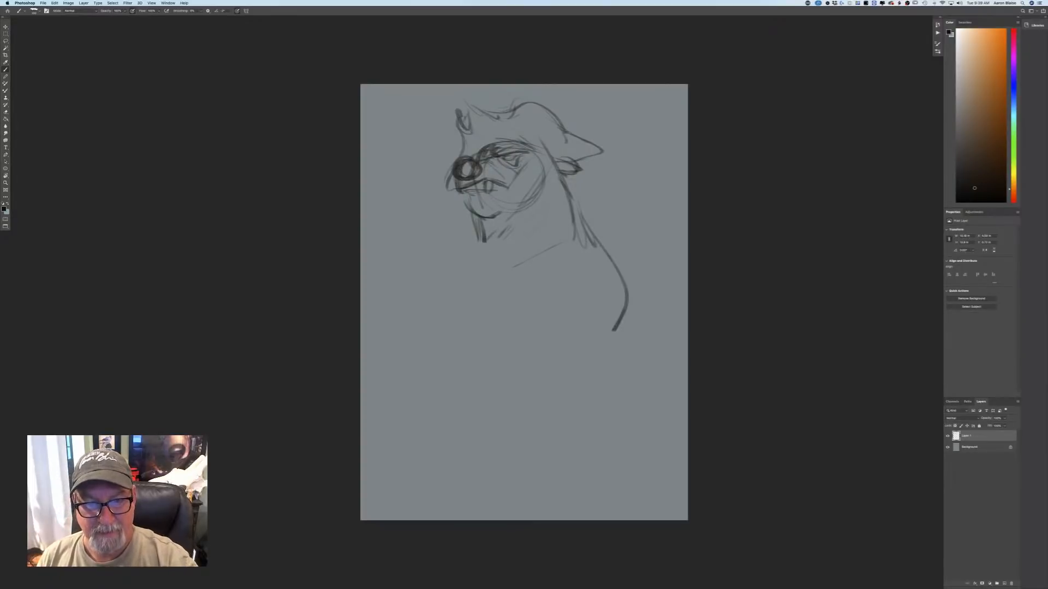
left_click_drag(587, 240, 599, 334)
mouse_move(613, 289)
left_mouse_down()
mouse_move(586, 357)
mouse_move(552, 370)
mouse_move(543, 392)
left_mouse_up()
left_click_drag(601, 322, 548, 374)
left_click_drag(571, 355, 550, 436)
Sketch the front shoulder and throat strokes, strengthen the back of the neck, and add a slanting line across the chest.
left_click_drag(464, 234, 403, 309)
left_click_drag(470, 216, 468, 253)
left_click_drag(561, 161, 606, 314)
left_click_drag(564, 250, 494, 302)
left_click_drag(541, 269, 481, 306)
left_click_drag(467, 234, 437, 288)
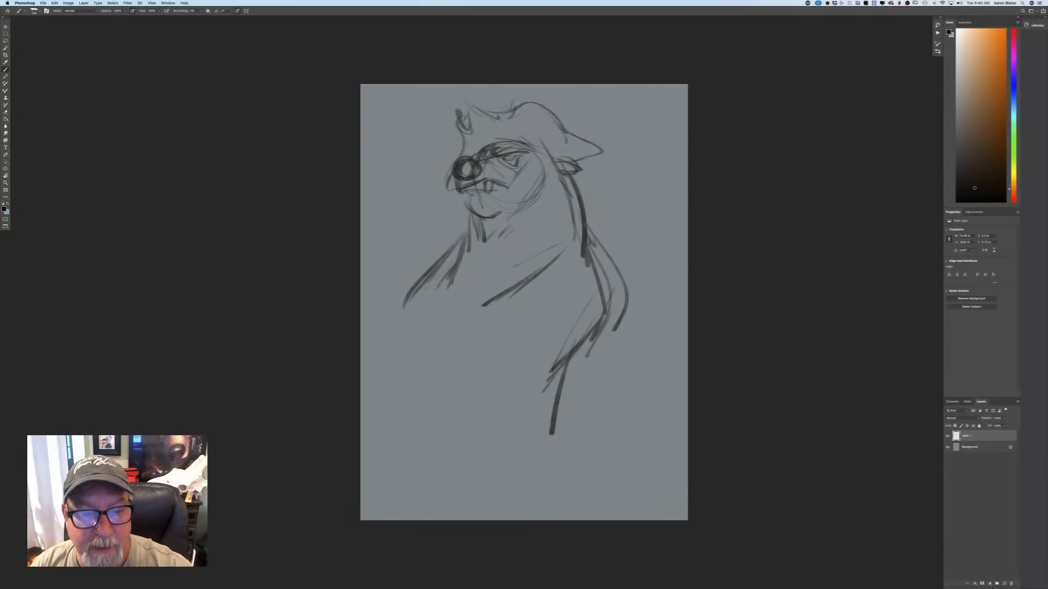
left_click_drag(443, 270, 419, 297)
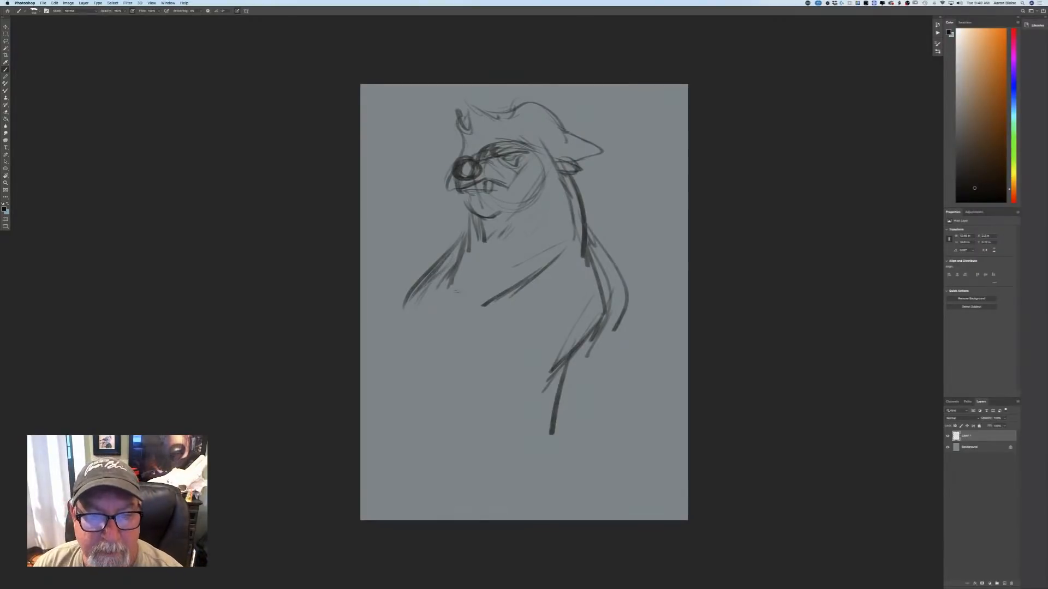
Reinforce the back contour, extend it below the waist, and thicken the hair strokes hanging in front of the throat.
left_click_drag(598, 268, 604, 340)
left_click_drag(588, 248, 594, 362)
mouse_move(600, 334)
left_mouse_down()
mouse_move(540, 406)
mouse_move(562, 411)
mouse_move(565, 456)
left_mouse_up()
left_click_drag(561, 395, 572, 468)
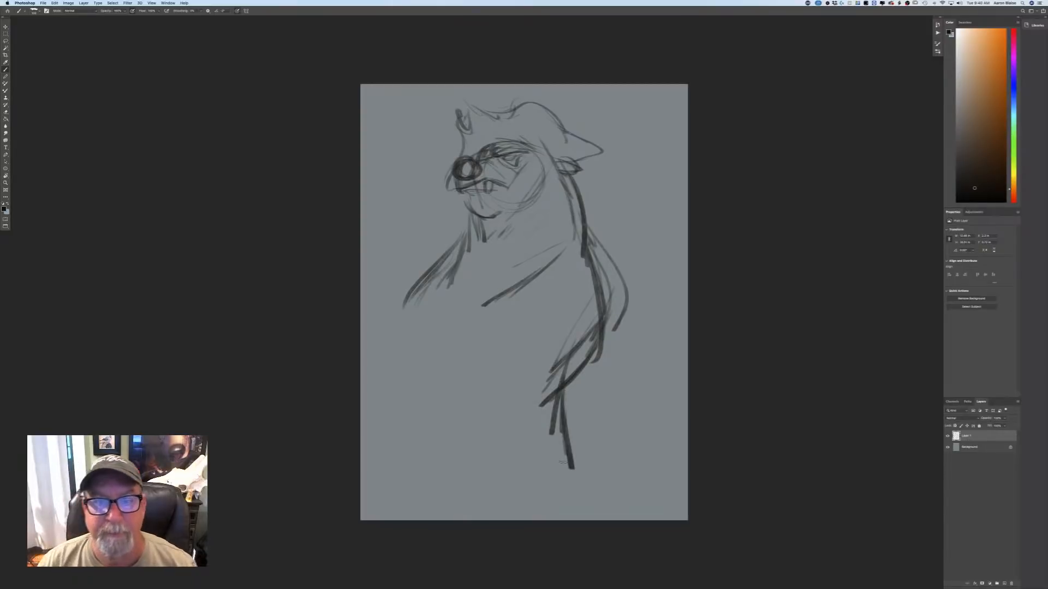
mouse_move(474, 216)
left_mouse_down()
mouse_move(469, 261)
mouse_move(472, 248)
left_mouse_up()
left_click_drag(475, 247, 465, 274)
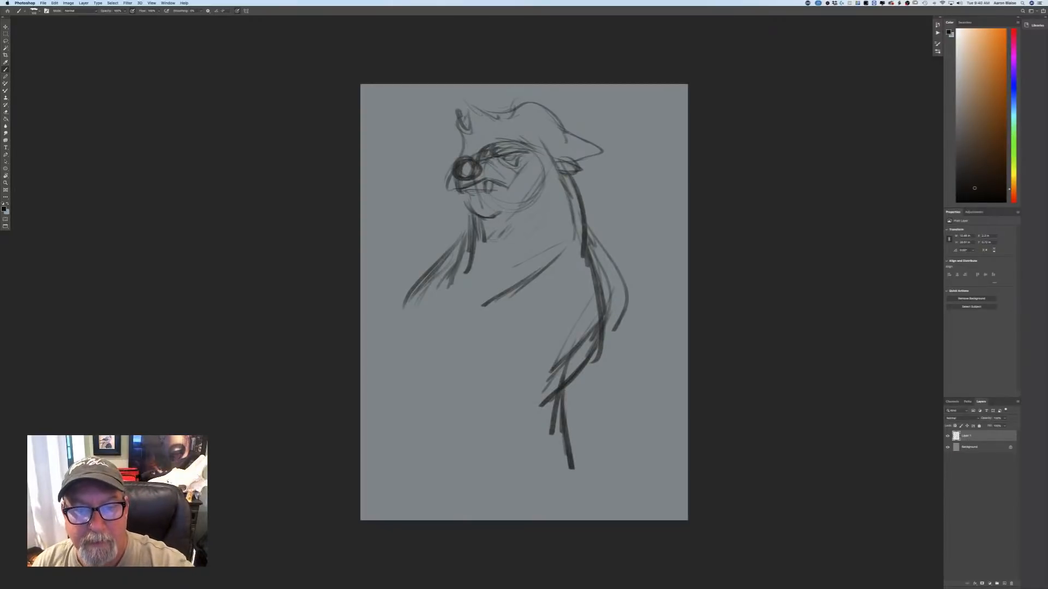
Darken the long back line from behind the ear down through the waist with heavy strokes.
left_click_drag(567, 166, 592, 279)
mouse_move(584, 229)
left_mouse_down()
mouse_move(606, 358)
mouse_move(559, 395)
left_mouse_up()
left_click_drag(598, 354, 543, 407)
left_click_drag(561, 395, 568, 453)
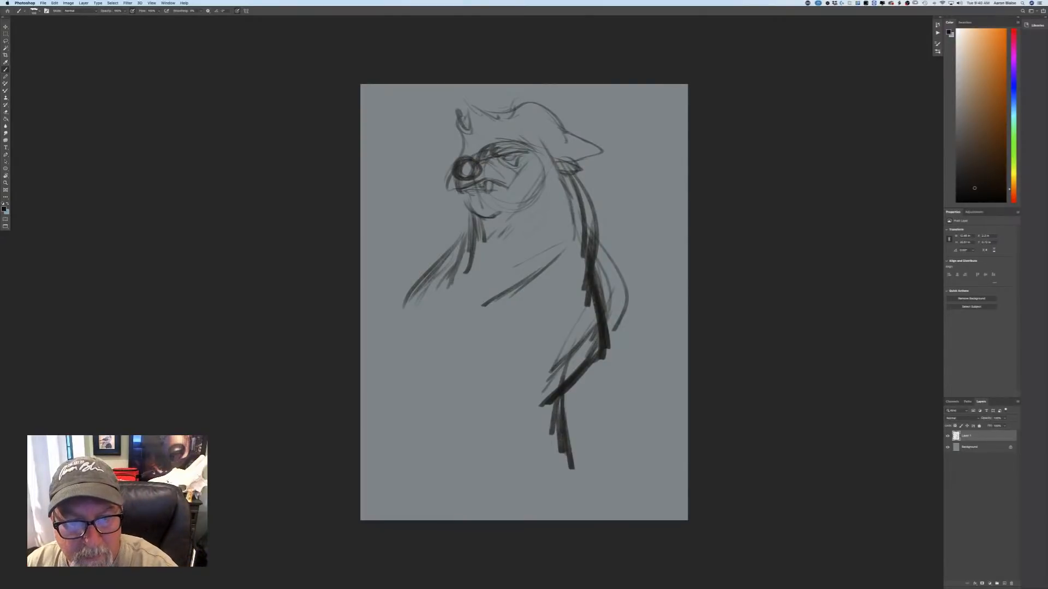
Add more teeth, define the heavy chin and rear jaw line, and draw a round earring below the ear.
mouse_move(483, 187)
left_mouse_down()
mouse_move(477, 195)
mouse_move(513, 195)
mouse_move(501, 175)
left_mouse_up()
mouse_move(522, 190)
left_mouse_down()
mouse_move(512, 201)
mouse_move(468, 200)
mouse_move(509, 209)
left_mouse_up()
mouse_move(532, 164)
left_mouse_down()
mouse_move(516, 184)
mouse_move(517, 226)
left_mouse_up()
left_click_drag(457, 200, 470, 226)
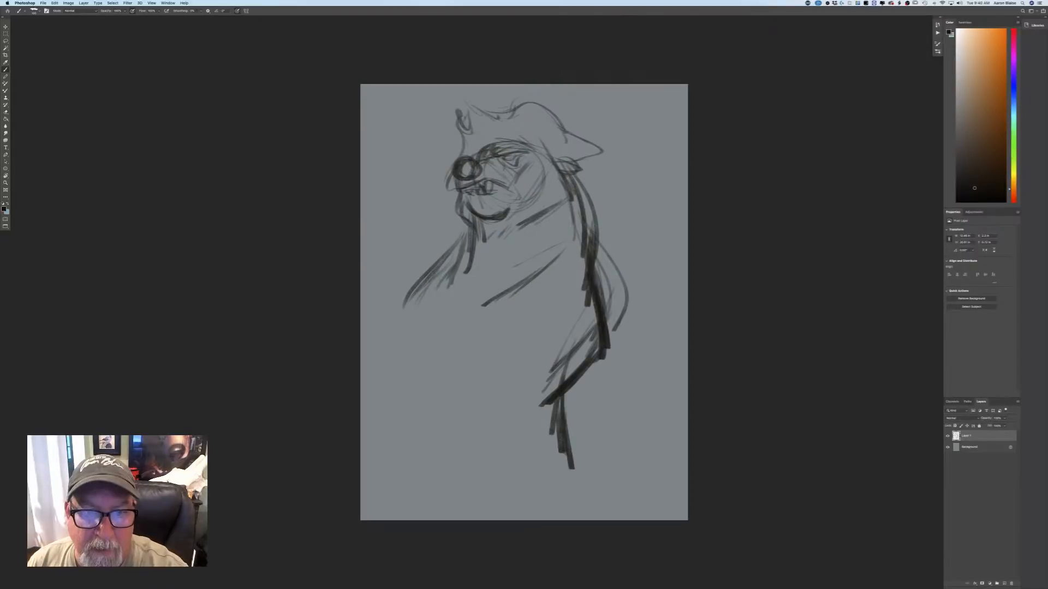
left_click_drag(561, 174, 545, 218)
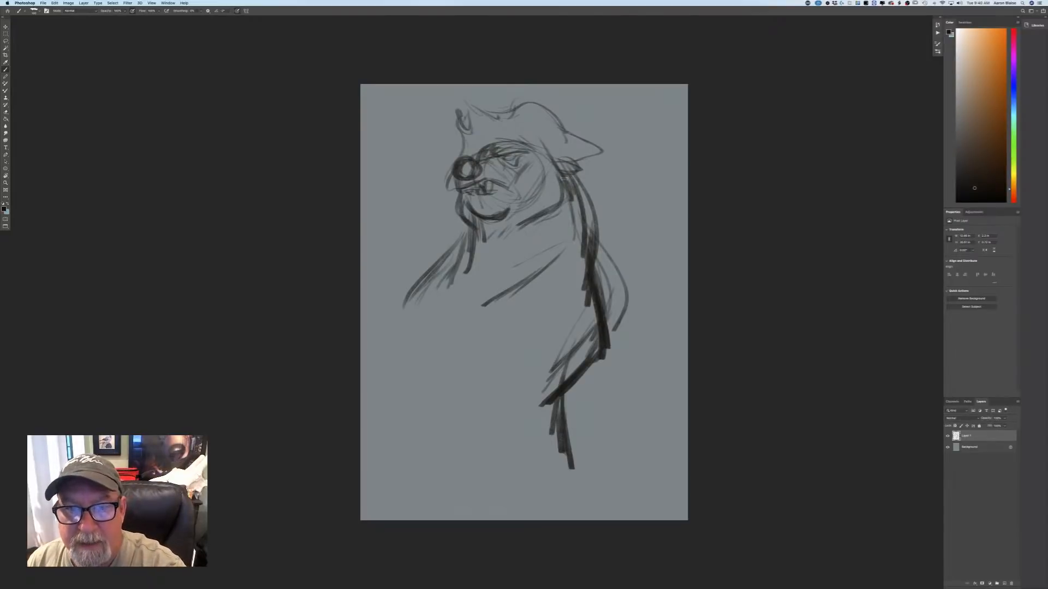
left_click_drag(565, 178, 577, 188)
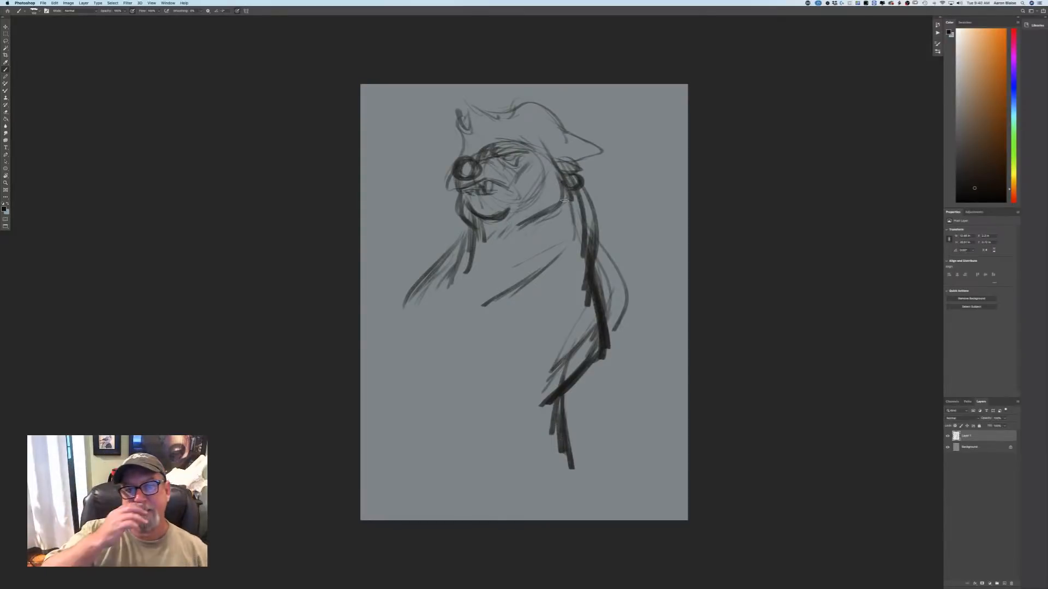
Redraw the pirate hat's upper edge, lengthen its pointed rear brim, and strengthen the small front brim tip beside the nose.
mouse_move(467, 106)
left_mouse_down()
mouse_move(471, 133)
mouse_move(463, 123)
mouse_move(515, 108)
left_mouse_up()
mouse_move(570, 129)
left_mouse_down()
mouse_move(609, 143)
mouse_move(590, 170)
mouse_move(573, 164)
left_mouse_up()
left_click_drag(448, 177, 452, 193)
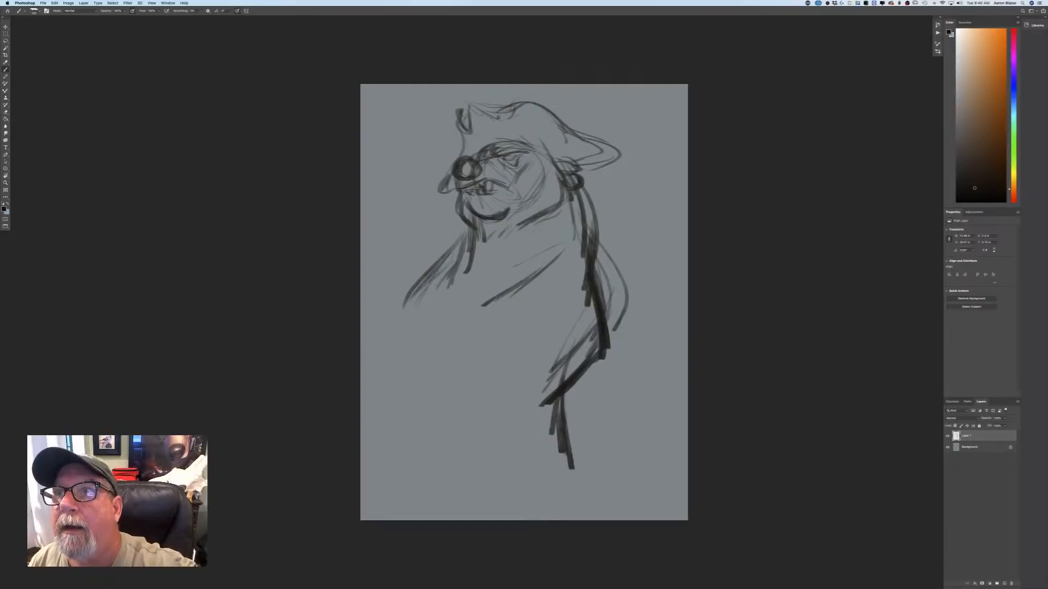
Sketch curved collar lines across the neck and add braided hair locks in front of the throat and behind the ear.
mouse_move(473, 260)
left_mouse_down()
mouse_move(559, 220)
mouse_move(470, 261)
left_mouse_up()
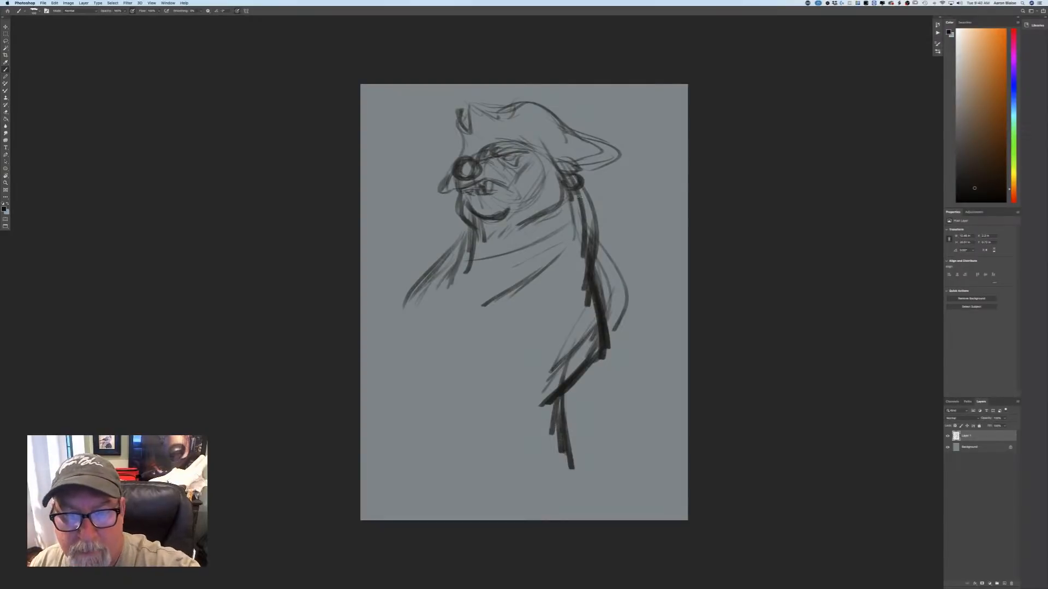
mouse_move(573, 220)
left_mouse_down()
mouse_move(471, 257)
mouse_move(460, 276)
left_mouse_up()
mouse_move(471, 239)
left_mouse_down()
mouse_move(467, 256)
mouse_move(462, 246)
mouse_move(448, 260)
mouse_move(464, 260)
mouse_move(464, 281)
left_mouse_up()
mouse_move(579, 209)
left_mouse_down()
mouse_move(591, 240)
mouse_move(584, 269)
left_mouse_up()
left_click_drag(592, 181, 583, 206)
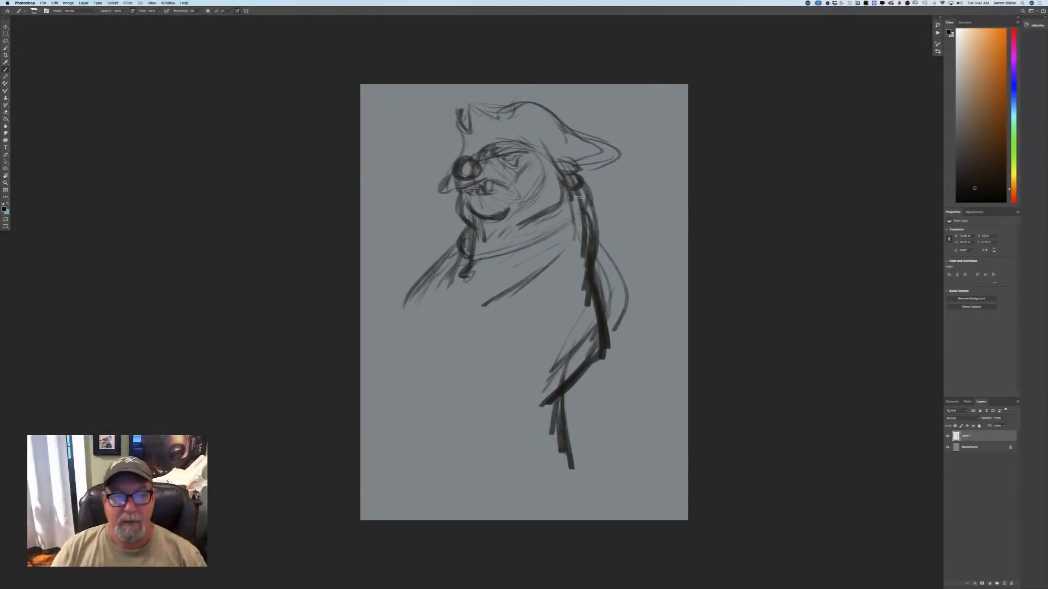
Sketch a small monkey with a round head, arched back and straight arms on the bear's front shoulder, and a large belly curve below.
mouse_move(410, 224)
left_mouse_down()
mouse_move(388, 211)
mouse_move(419, 257)
mouse_move(413, 289)
left_mouse_up()
mouse_move(401, 238)
left_mouse_down()
mouse_move(416, 281)
mouse_move(419, 251)
left_mouse_up()
mouse_move(424, 215)
left_mouse_down()
mouse_move(443, 206)
mouse_move(463, 229)
mouse_move(446, 252)
mouse_move(419, 245)
left_mouse_up()
mouse_move(423, 238)
left_mouse_down()
mouse_move(419, 268)
mouse_move(429, 247)
left_mouse_up()
left_click_drag(430, 246, 414, 288)
left_click_drag(397, 230, 410, 258)
left_click_drag(404, 258, 415, 280)
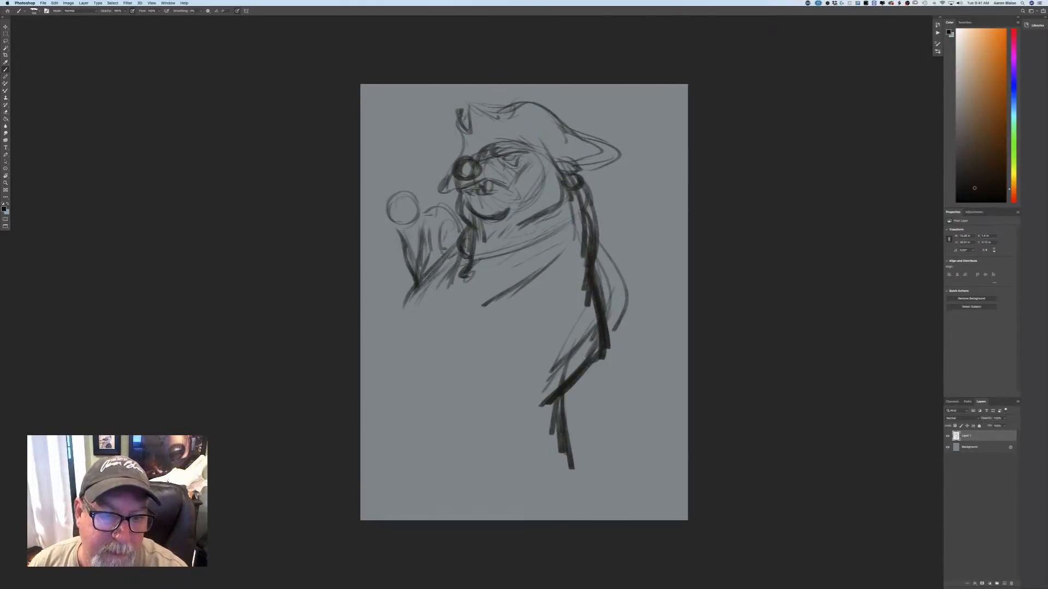
left_click_drag(407, 233, 417, 243)
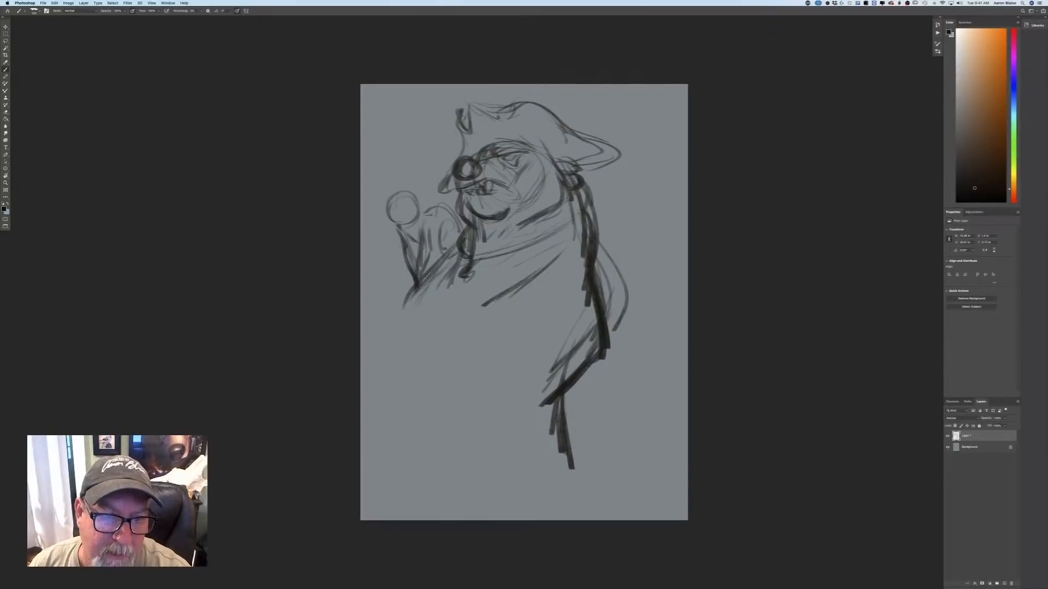
mouse_move(404, 208)
left_mouse_down()
mouse_move(414, 220)
mouse_move(388, 204)
left_mouse_up()
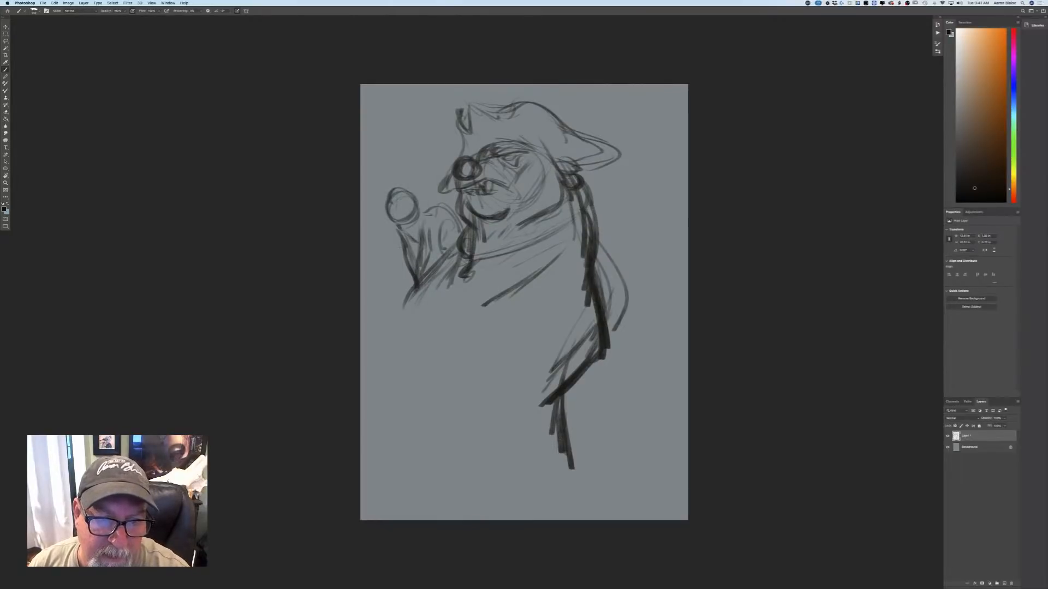
mouse_move(403, 302)
left_mouse_down()
mouse_move(376, 335)
mouse_move(401, 370)
mouse_move(436, 373)
left_mouse_up()
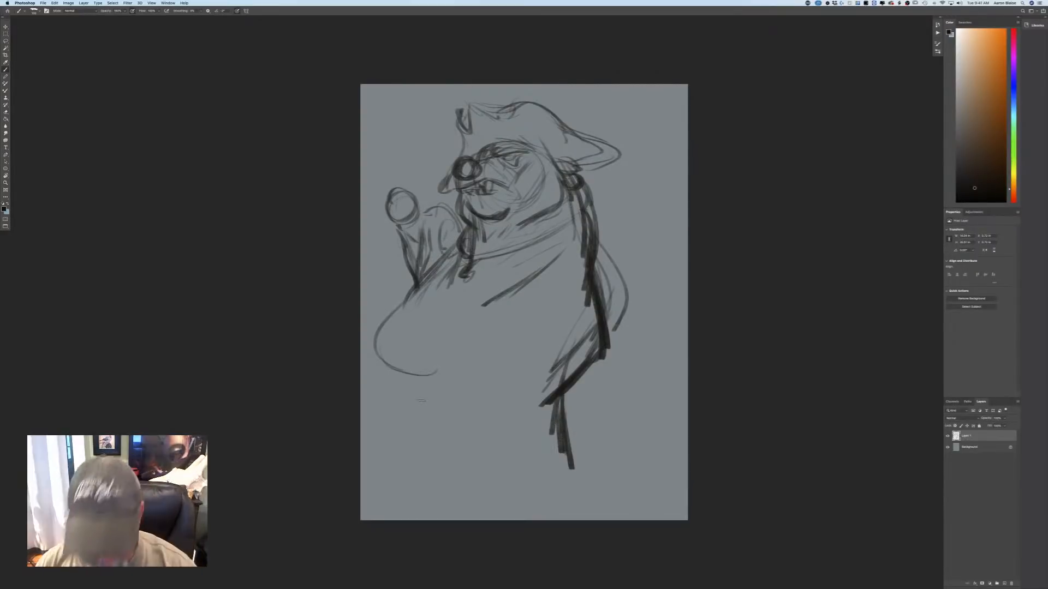
Draw the monkey's eyes, nose and muzzle inside its head circle, and add a small ear on each side.
key("super+equal")
key("super+equal")
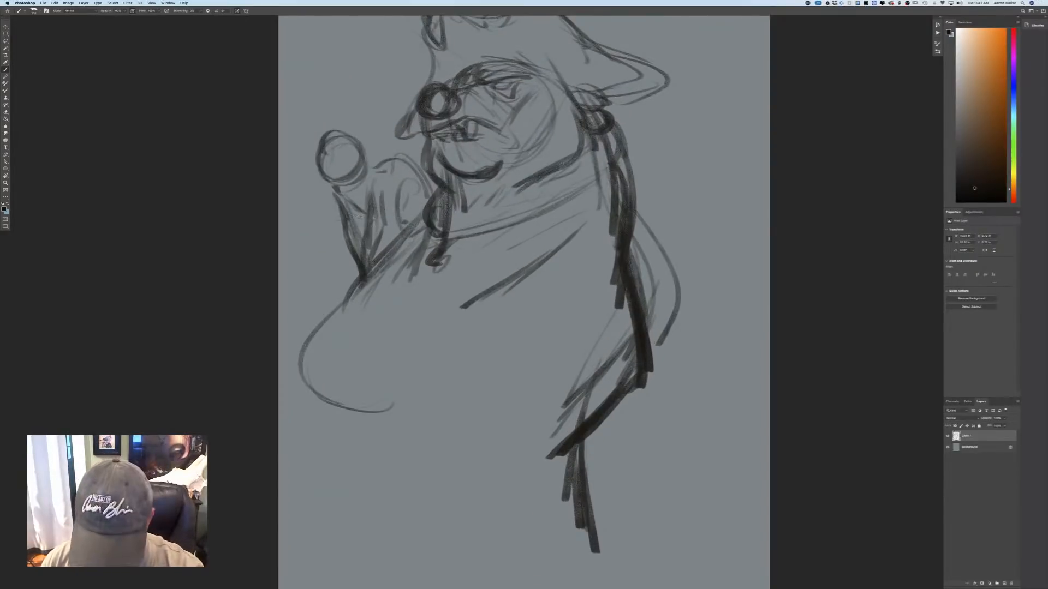
mouse_move(360, 168)
left_mouse_down()
mouse_move(363, 180)
mouse_move(344, 186)
mouse_move(341, 166)
mouse_move(354, 161)
mouse_move(347, 188)
left_mouse_up()
mouse_move(343, 142)
left_mouse_down()
mouse_move(357, 146)
mouse_move(348, 171)
mouse_move(357, 152)
left_mouse_up()
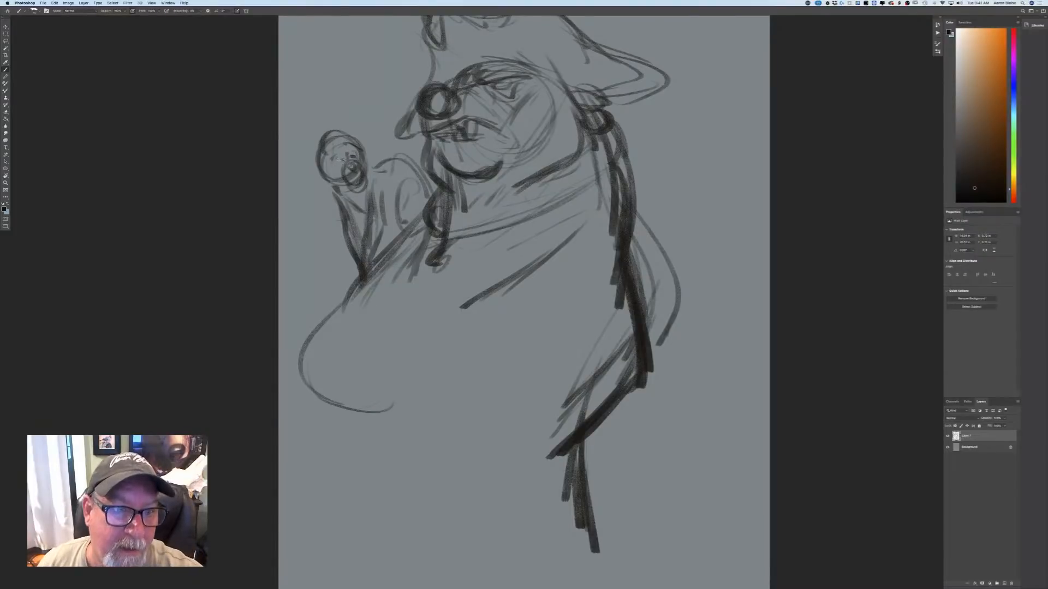
mouse_move(334, 157)
left_mouse_down()
mouse_move(342, 173)
mouse_move(330, 182)
left_mouse_up()
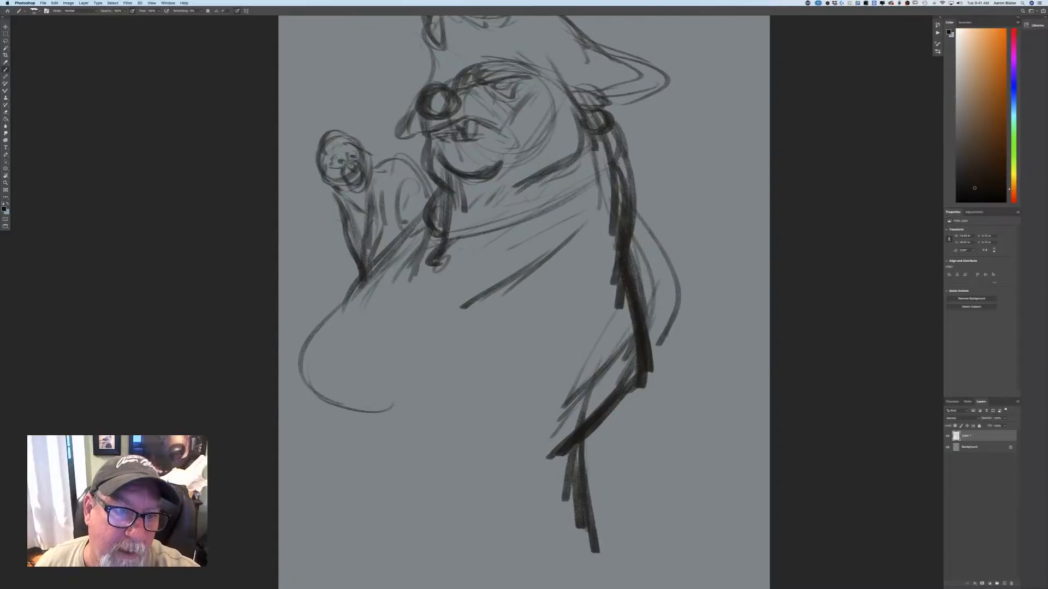
mouse_move(359, 143)
left_mouse_down()
mouse_move(376, 151)
mouse_move(306, 174)
mouse_move(324, 178)
left_mouse_up()
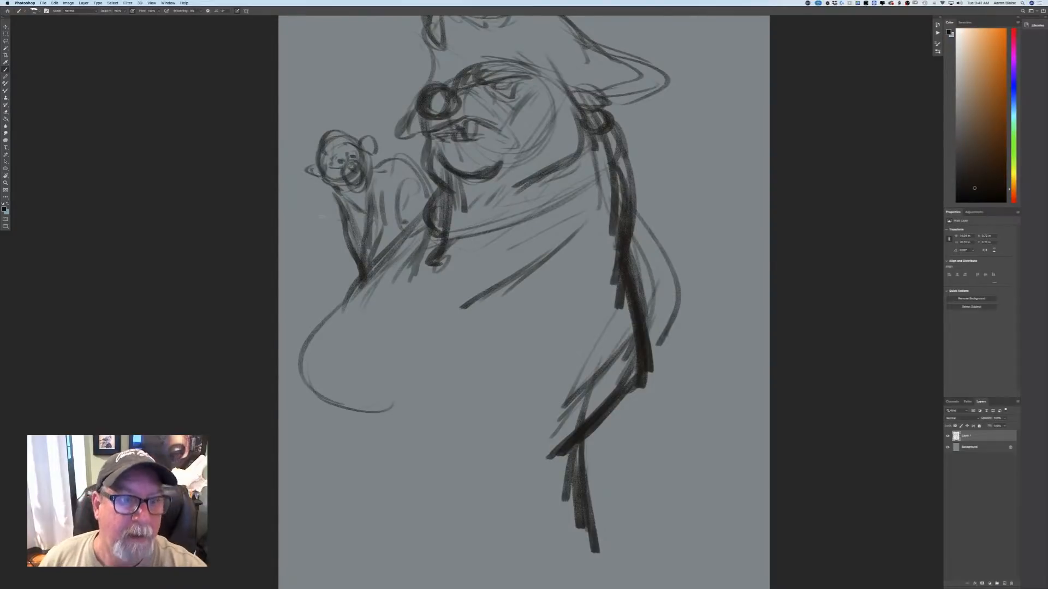
key("super+z")
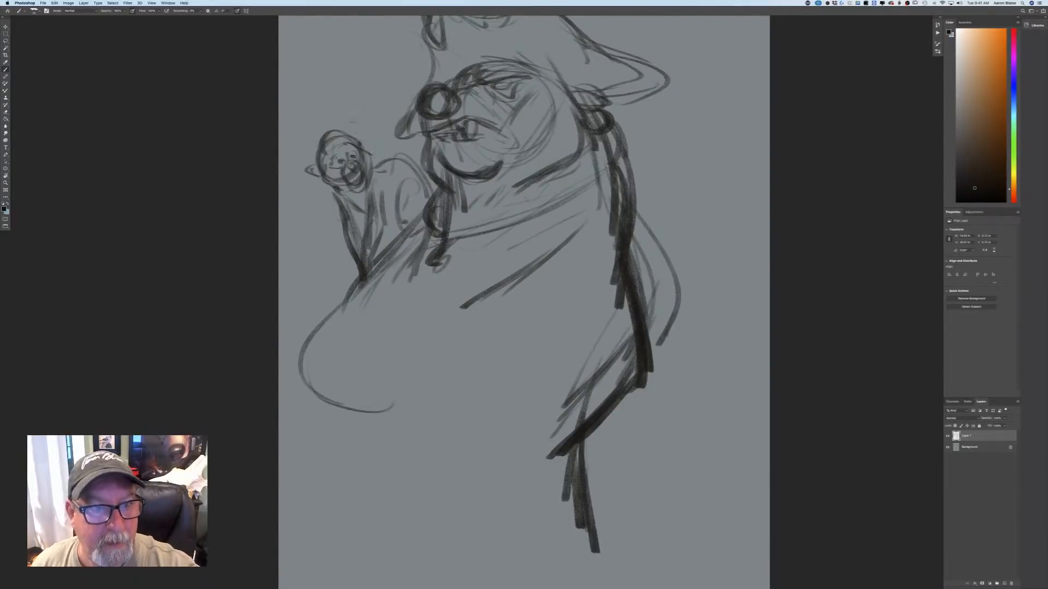
mouse_move(355, 140)
left_mouse_down()
mouse_move(365, 147)
mouse_move(311, 166)
left_mouse_up()
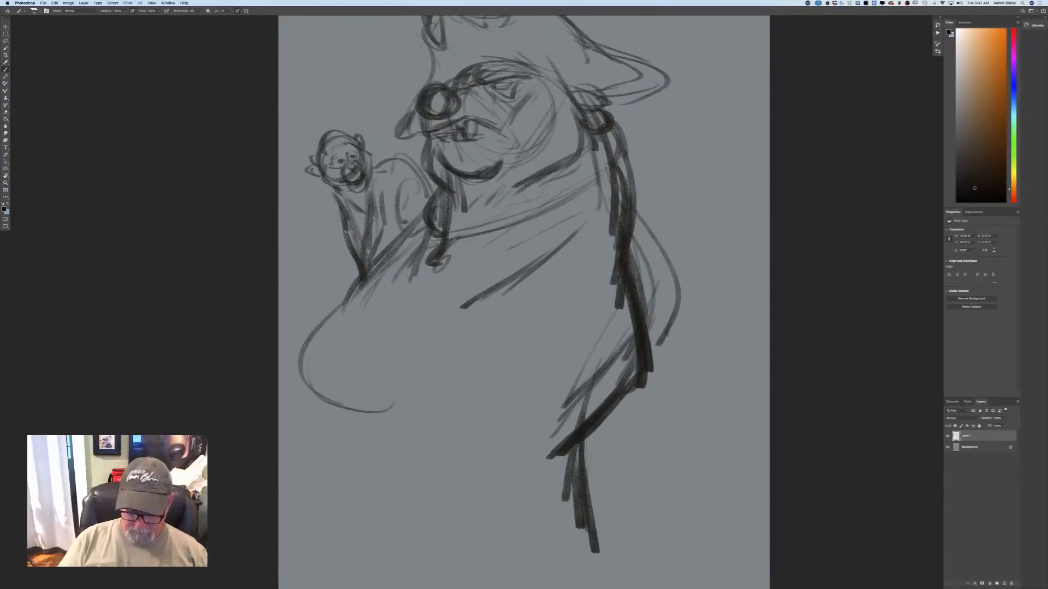
Darken the monkey's arms and chest, define its hind leg and foot, and add a bent outline beside the front arm.
key("super+minus")
key("super+plus")
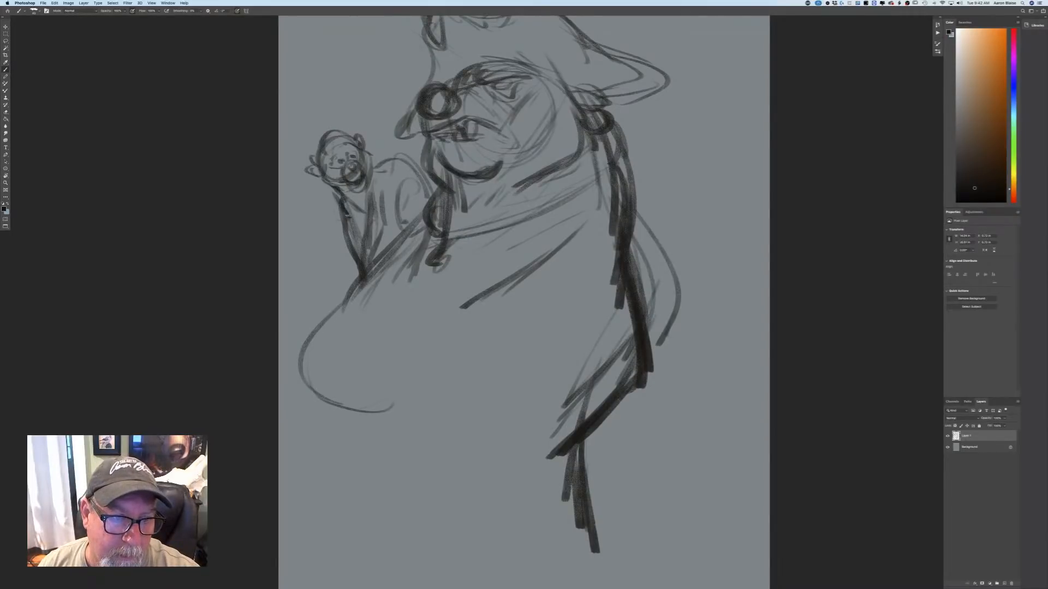
left_click_drag(347, 216, 354, 295)
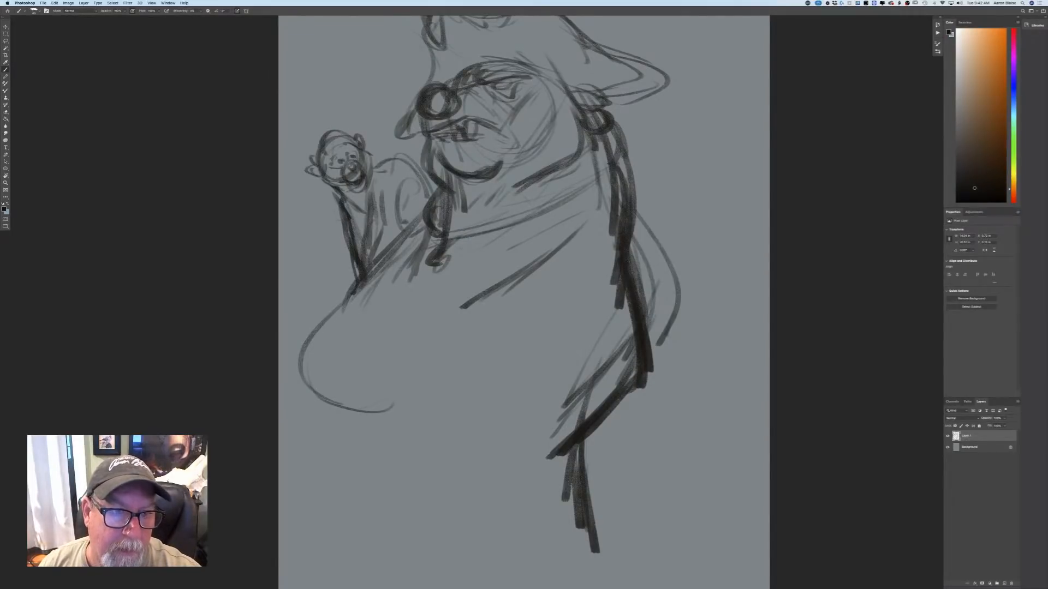
mouse_move(367, 192)
left_mouse_down()
mouse_move(366, 254)
mouse_move(366, 243)
left_mouse_up()
left_click_drag(382, 200, 369, 276)
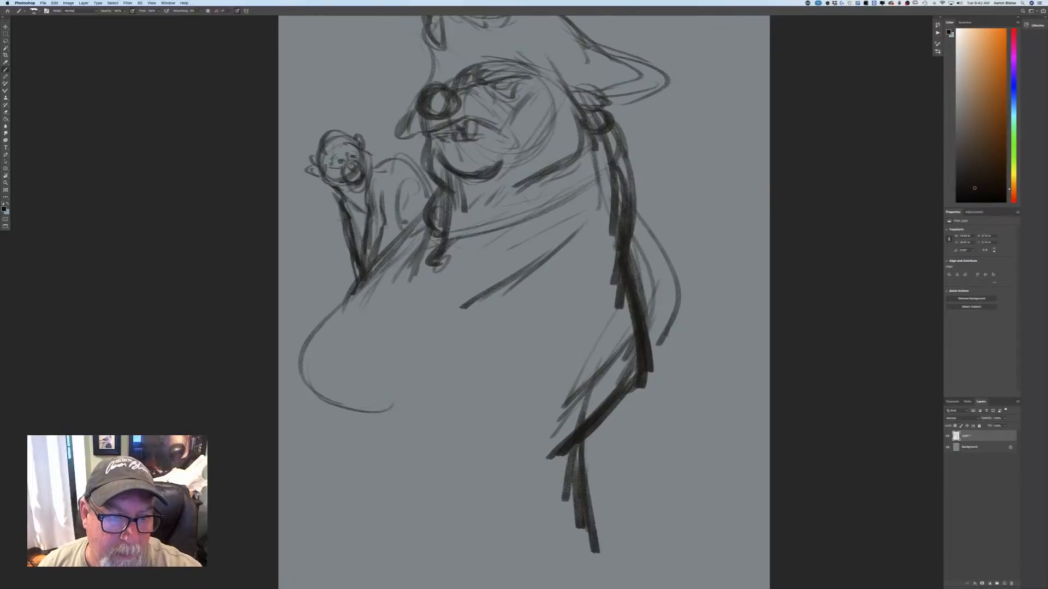
left_click_drag(386, 230, 371, 269)
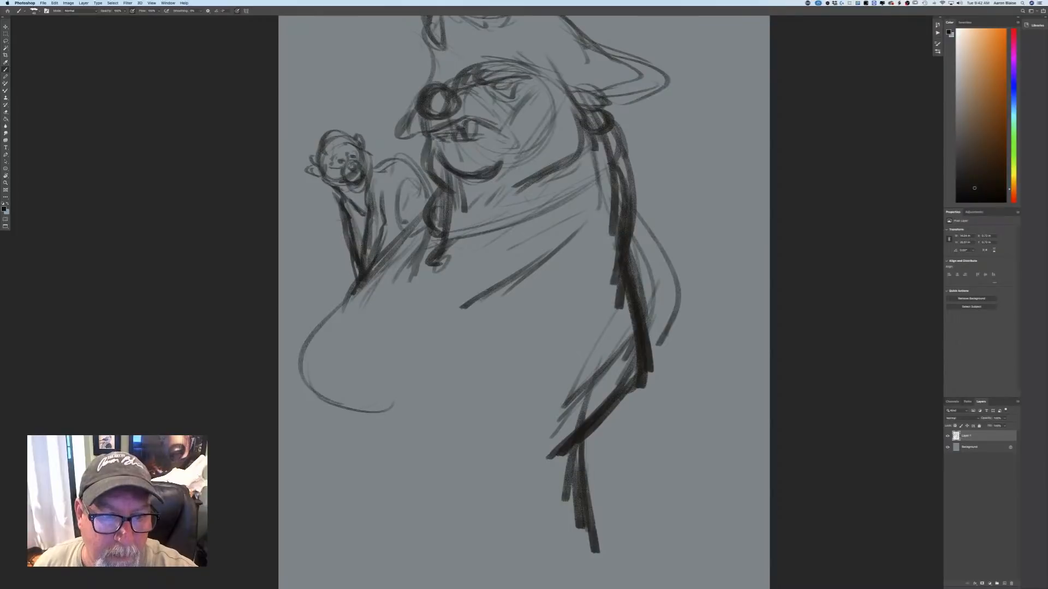
mouse_move(400, 187)
left_mouse_down()
mouse_move(397, 214)
mouse_move(409, 231)
left_mouse_up()
left_click_drag(418, 204, 390, 264)
left_click_drag(408, 239, 392, 260)
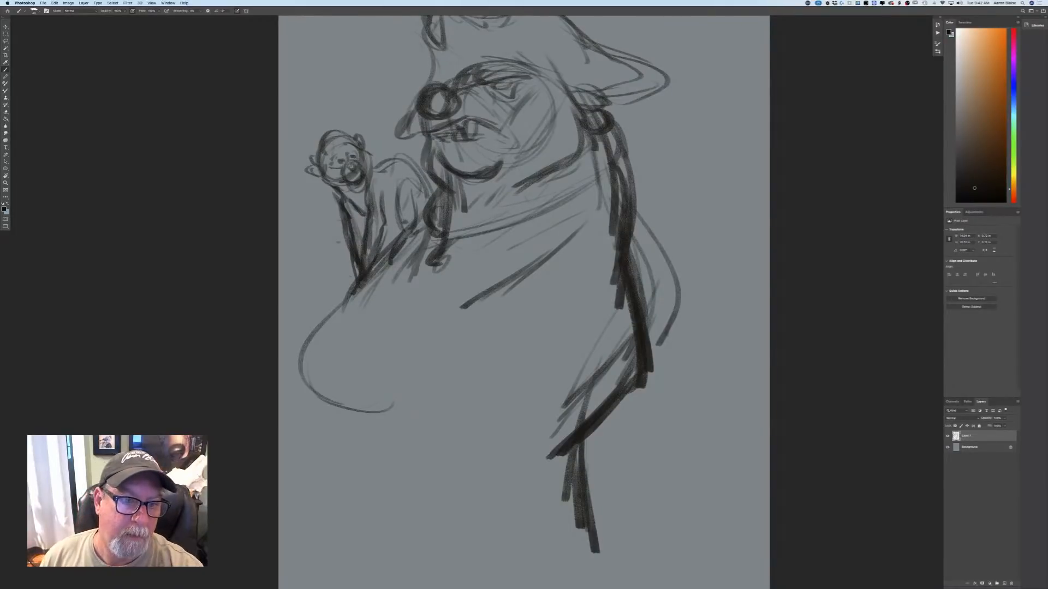
mouse_move(335, 230)
left_mouse_down()
mouse_move(331, 273)
mouse_move(346, 291)
mouse_move(354, 284)
mouse_move(343, 307)
left_mouse_up()
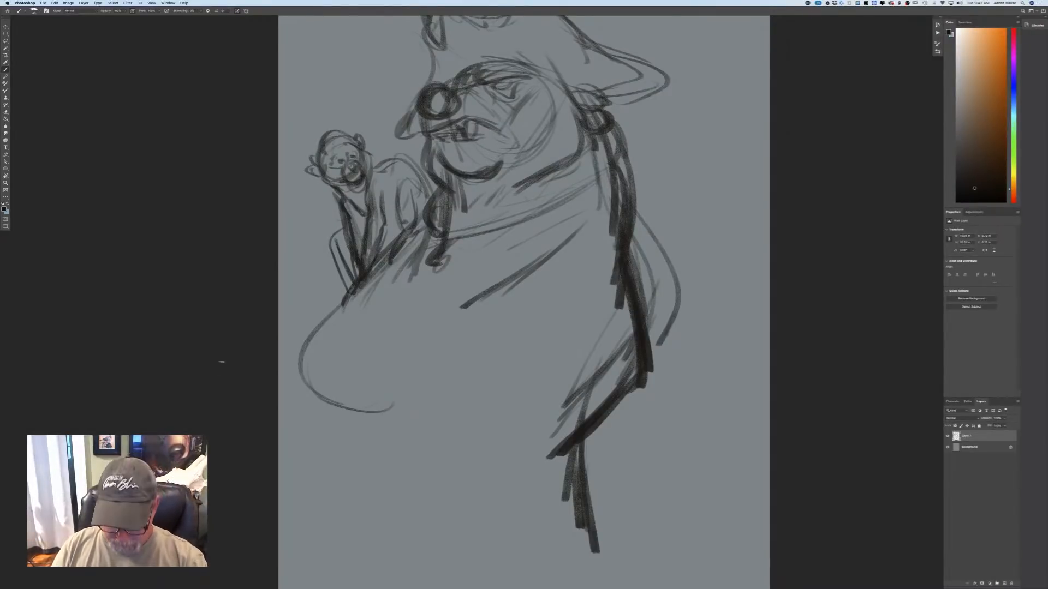
Darken the bear's round nose with heavier shading around a light centre highlight.
key("super+minus")
key("super+plus")
key("super+plus")
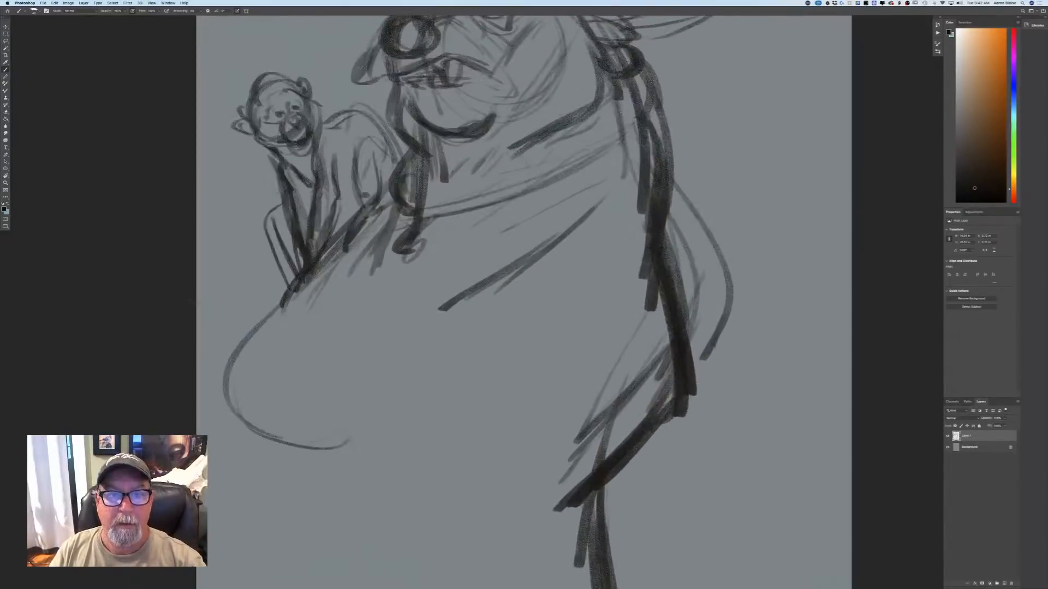
scroll(192, 300, "up", 5)
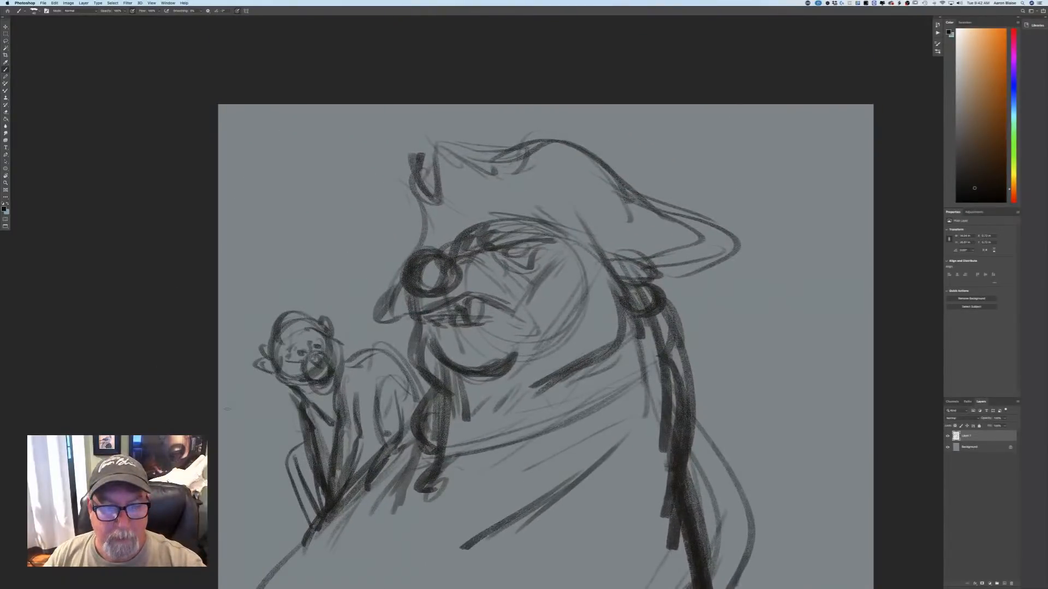
mouse_move(458, 299)
left_mouse_down()
mouse_move(444, 254)
mouse_move(399, 273)
mouse_move(431, 297)
left_mouse_up()
mouse_move(433, 257)
left_mouse_down()
mouse_move(442, 288)
mouse_move(431, 295)
mouse_move(397, 279)
left_mouse_up()
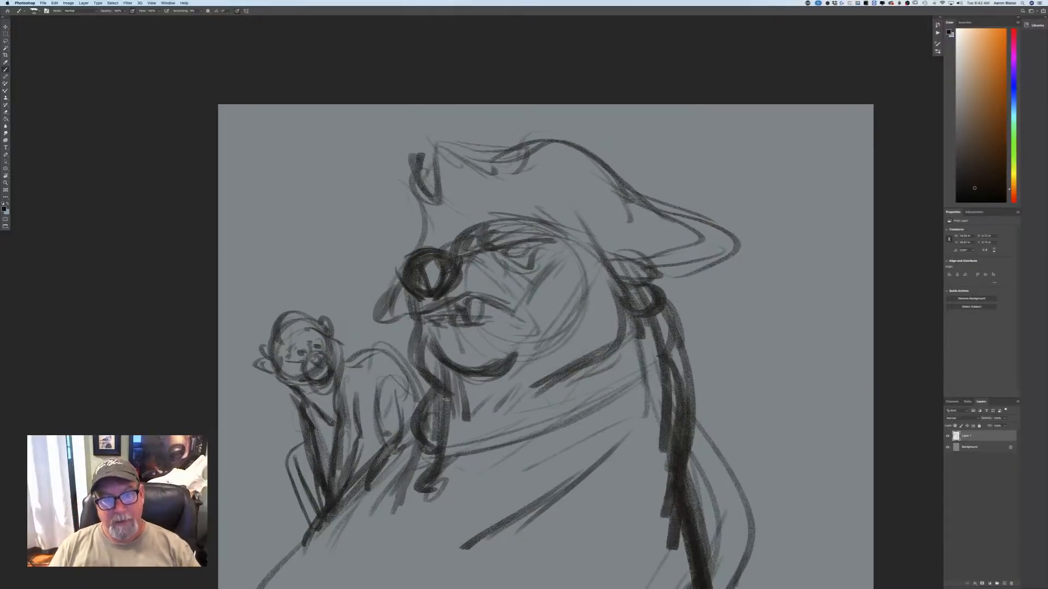
Add snout wrinkles behind the bear's nose and define the eye with a dark pupil under a heavy brow.
mouse_move(449, 250)
left_mouse_down()
mouse_move(495, 278)
mouse_move(476, 254)
left_mouse_up()
mouse_move(406, 291)
left_mouse_down()
mouse_move(405, 310)
mouse_move(498, 287)
left_mouse_up()
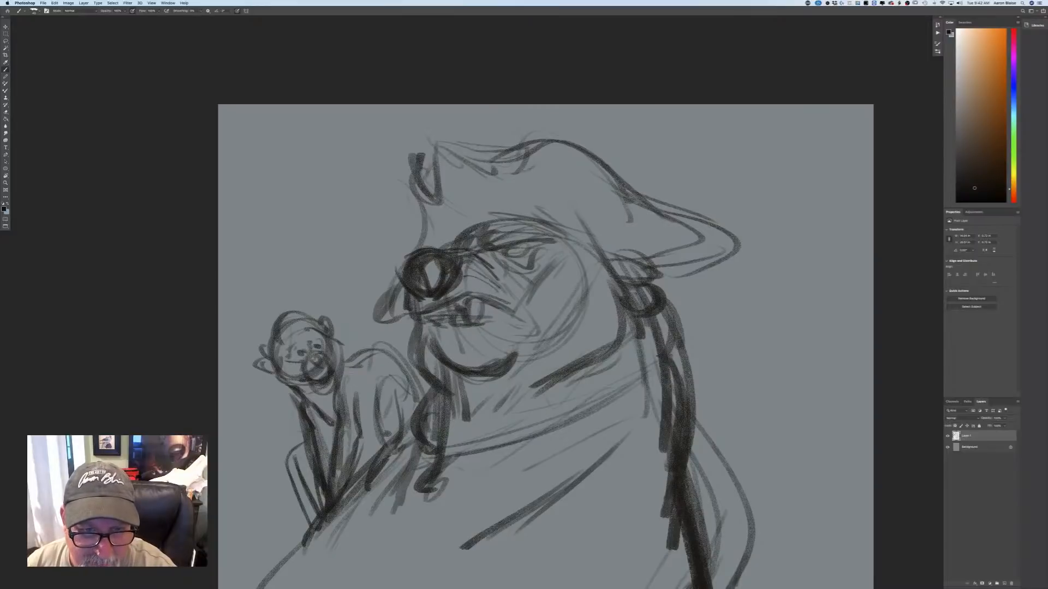
left_click_drag(506, 249, 535, 254)
mouse_move(508, 254)
left_mouse_down()
mouse_move(557, 239)
mouse_move(477, 243)
mouse_move(491, 229)
mouse_move(469, 247)
mouse_move(520, 273)
mouse_move(524, 250)
left_mouse_up()
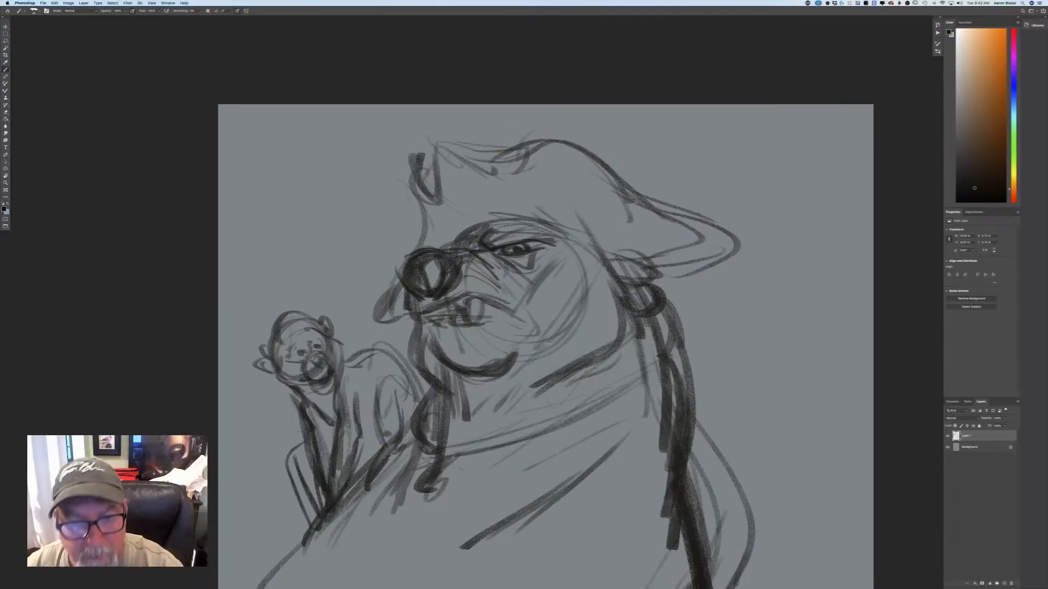
Darken the bear's upper lip into a downturned mouth corner and define two dark nostrils in the nose.
mouse_move(474, 301)
left_mouse_down()
mouse_move(476, 322)
mouse_move(468, 318)
mouse_move(489, 308)
mouse_move(520, 319)
mouse_move(505, 310)
mouse_move(526, 312)
left_mouse_up()
left_click_drag(518, 312, 533, 334)
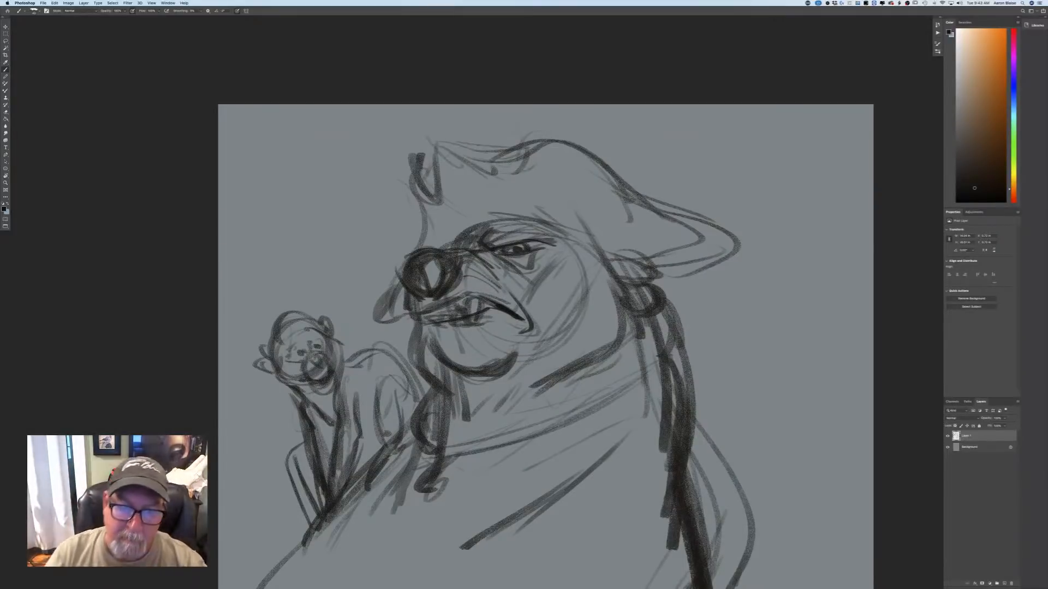
mouse_move(454, 275)
left_mouse_down()
mouse_move(429, 262)
mouse_move(438, 281)
mouse_move(430, 264)
mouse_move(439, 280)
mouse_move(451, 274)
mouse_move(430, 263)
mouse_move(412, 284)
mouse_move(402, 266)
mouse_move(426, 300)
left_mouse_up()
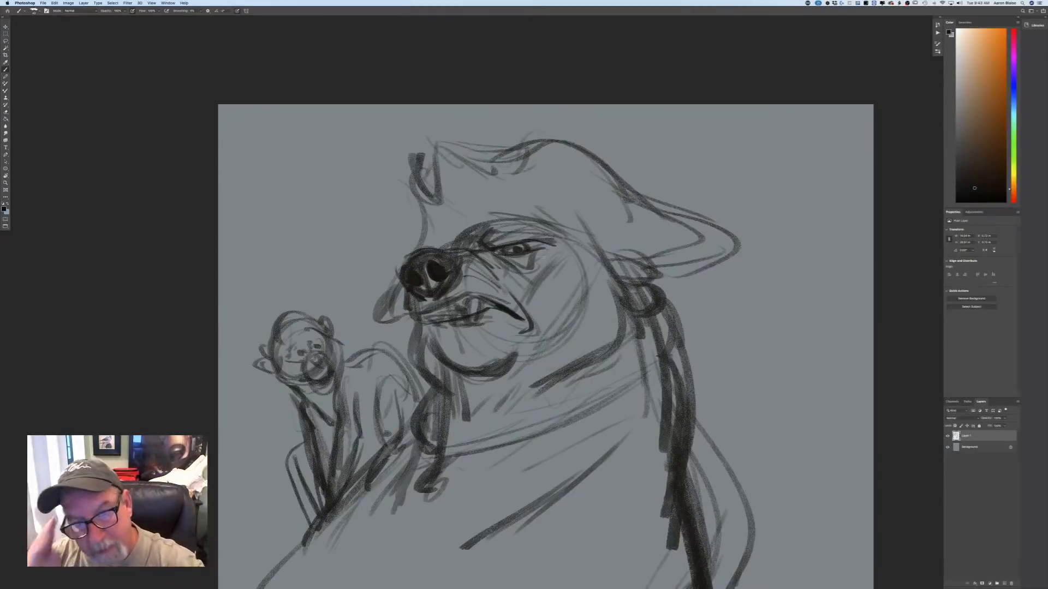
Strengthen the bear's brow and upper eyelid, darken the pupil, and add the brow bump behind the nose.
mouse_move(539, 250)
left_mouse_down()
mouse_move(523, 269)
mouse_move(528, 239)
mouse_move(555, 234)
left_mouse_up()
left_click_drag(491, 223, 588, 248)
mouse_move(460, 238)
left_mouse_down()
mouse_move(483, 231)
mouse_move(440, 232)
left_mouse_up()
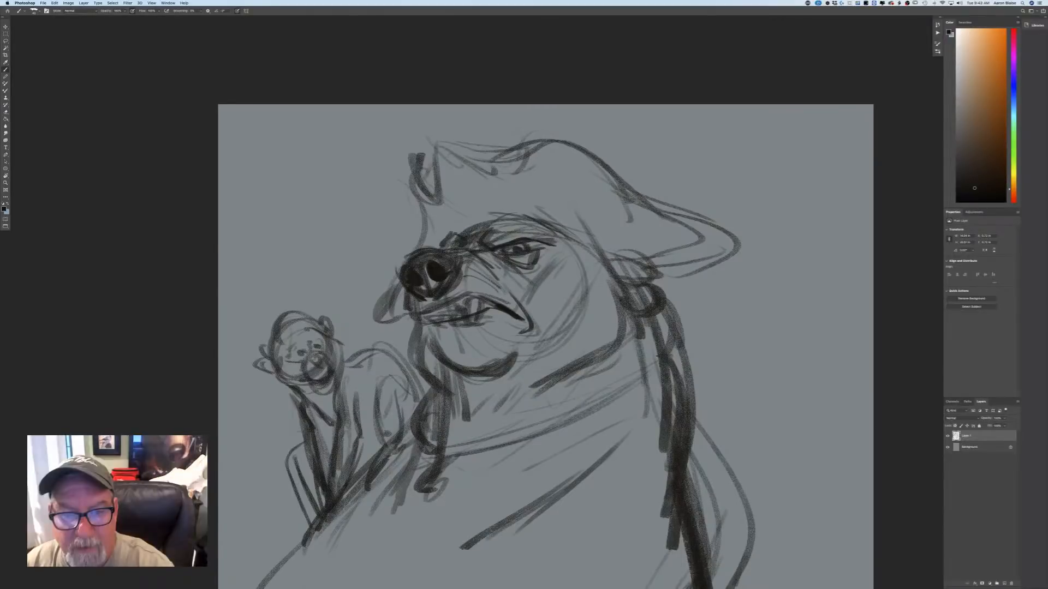
left_click_drag(504, 244, 554, 243)
mouse_move(522, 243)
left_mouse_down()
mouse_move(528, 251)
mouse_move(503, 252)
left_mouse_up()
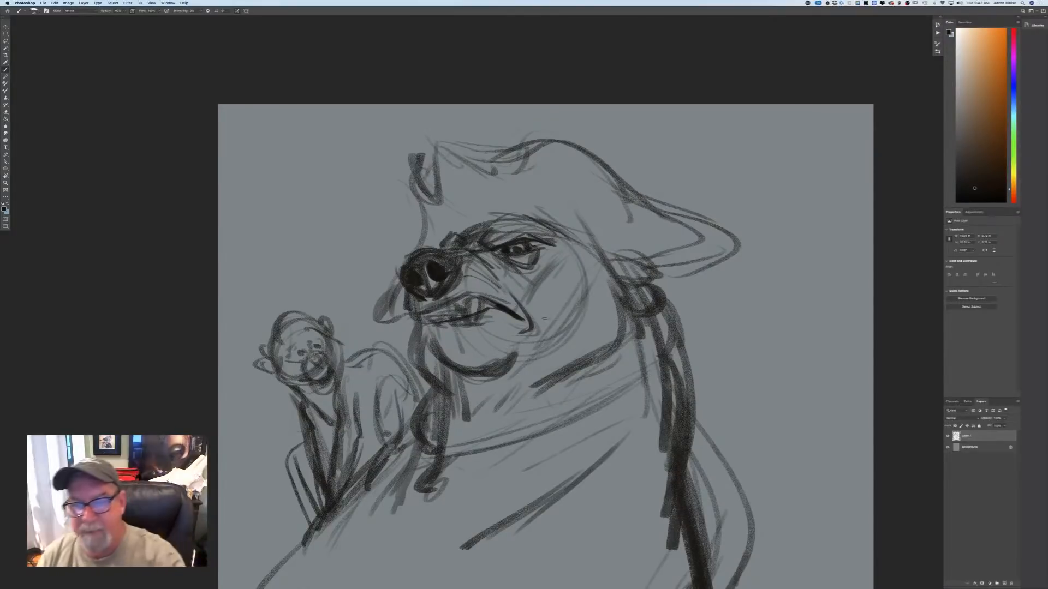
Draw a thin wavy strand with a small bead at its end, hanging behind the bear's long dark hair.
left_click_drag(686, 350, 712, 415)
mouse_move(668, 307)
left_mouse_down()
mouse_move(720, 418)
mouse_move(732, 508)
left_mouse_up()
left_click_drag(698, 392, 721, 505)
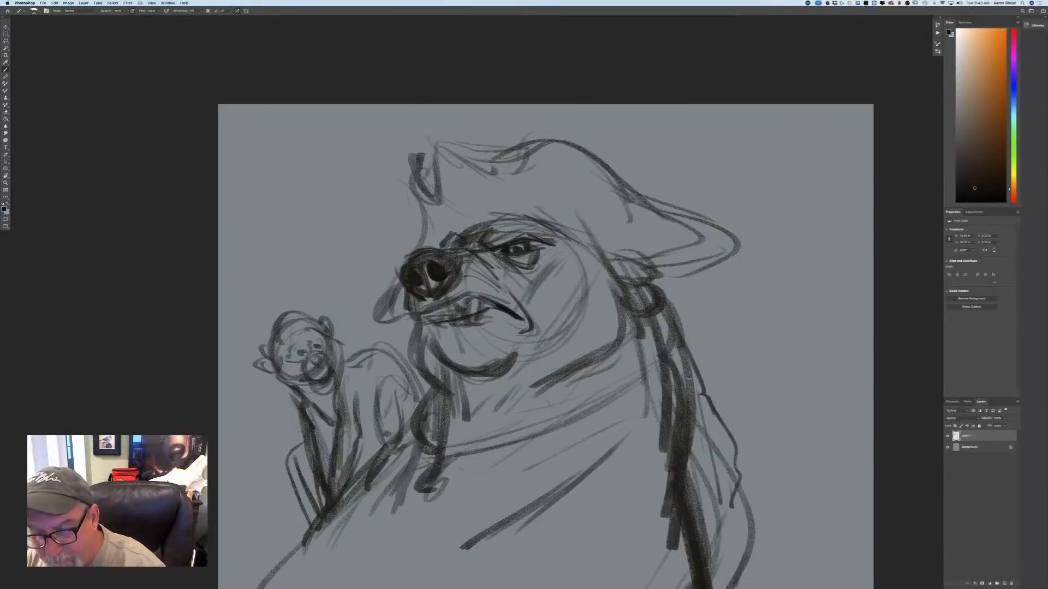
mouse_move(696, 414)
left_mouse_down()
mouse_move(730, 510)
mouse_move(726, 529)
left_mouse_up()
left_click_drag(685, 341, 746, 472)
left_click_drag(699, 412, 727, 461)
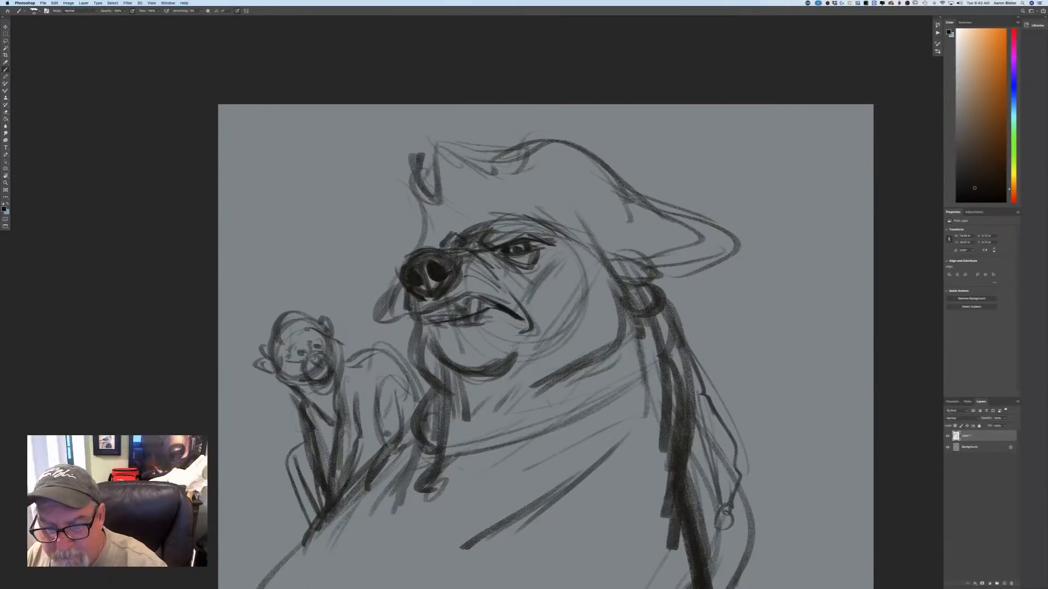
Draw thin hanging strands from below the ear across the bear's chest, joining them in a small beaded end.
left_click_drag(635, 330, 578, 519)
left_click_drag(649, 412, 581, 524)
mouse_move(661, 332)
left_mouse_down()
mouse_move(646, 426)
mouse_move(568, 551)
left_mouse_up()
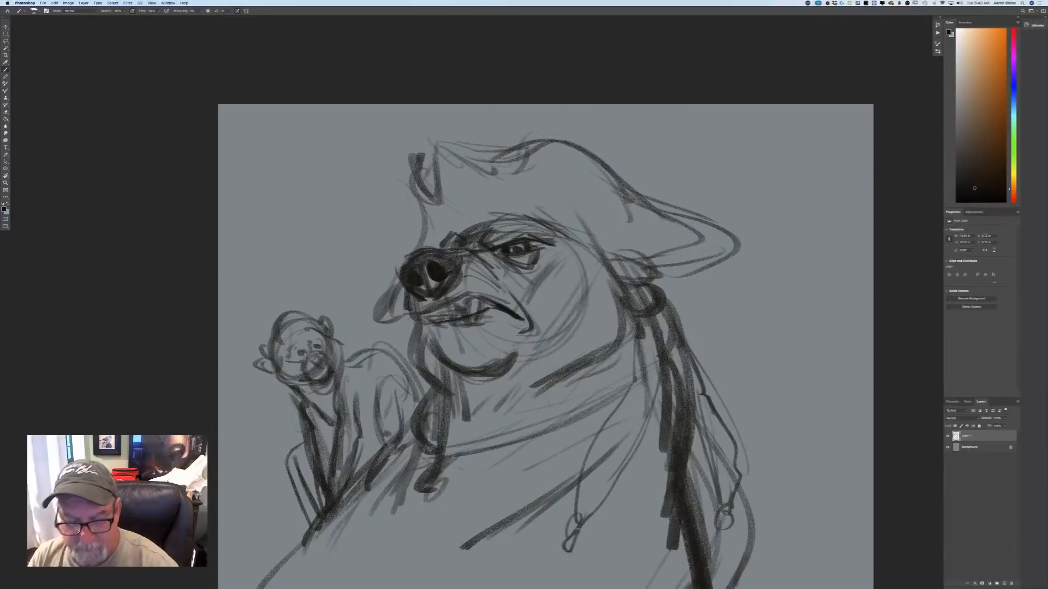
Draw the bear's lower lip beneath the teeth and rework the chin contour under it.
key("super+minus")
key("super+minus")
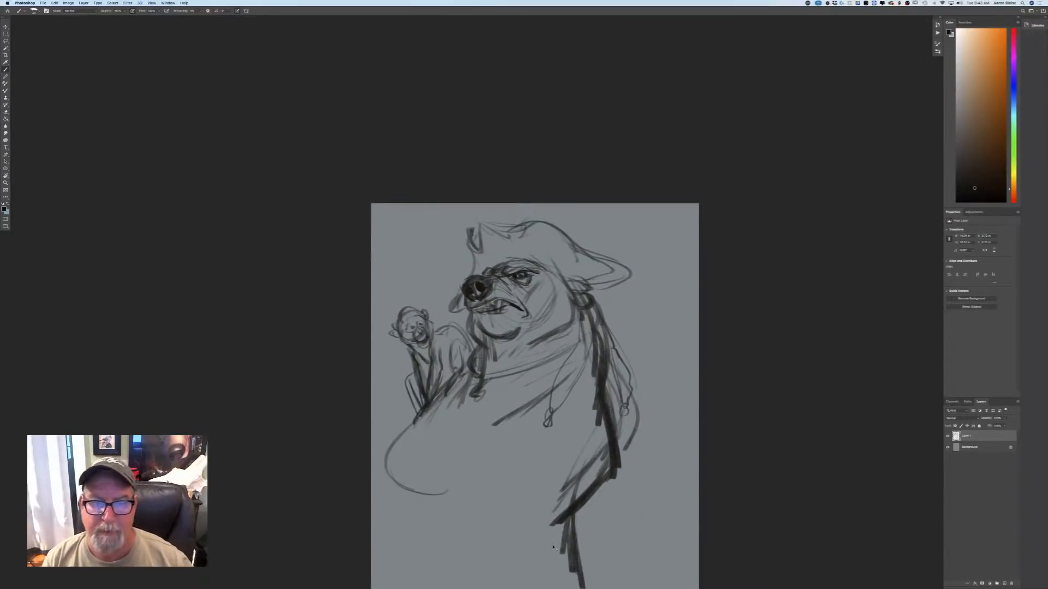
key("super+plus")
key("super+plus")
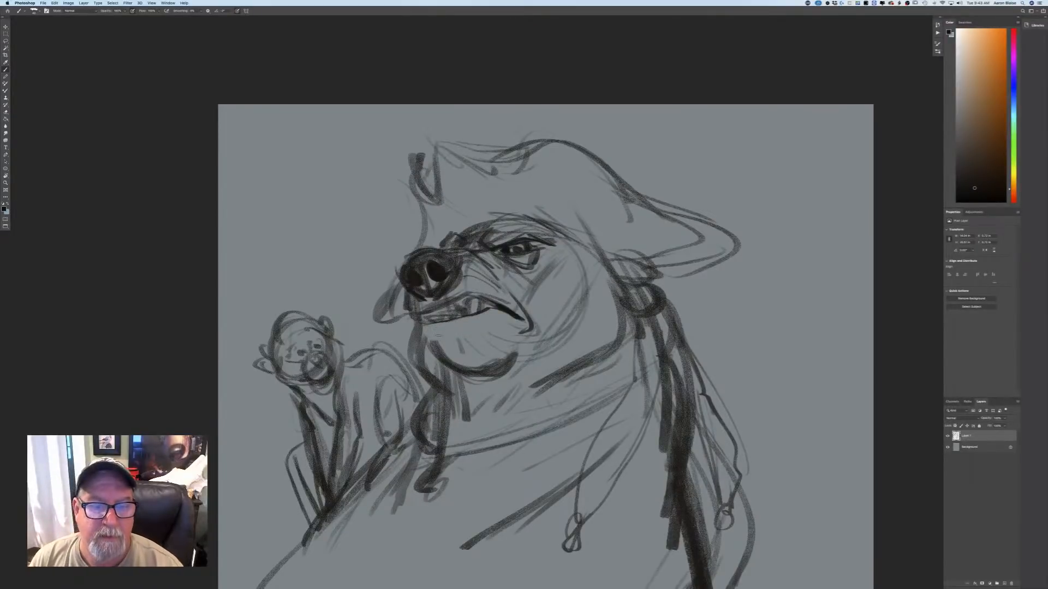
mouse_move(514, 313)
left_mouse_down()
mouse_move(416, 328)
mouse_move(440, 334)
mouse_move(424, 340)
mouse_move(457, 374)
left_mouse_up()
mouse_move(430, 340)
left_mouse_down()
mouse_move(474, 379)
mouse_move(513, 363)
mouse_move(464, 388)
left_mouse_up()
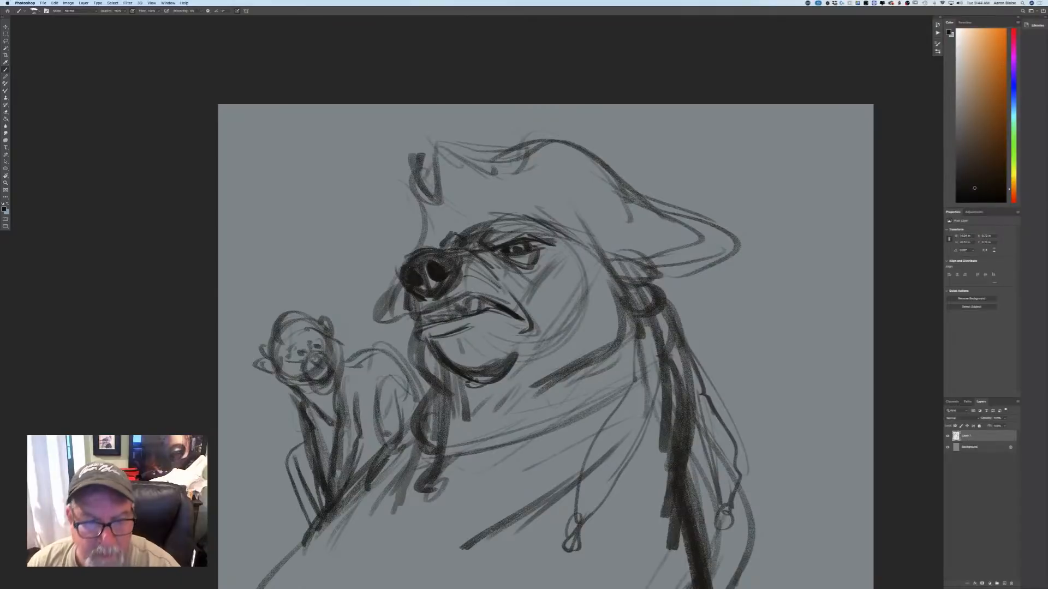
Erase the bear's old chin curve and the throat lines below it, keeping the mouth.
key("super+minus")
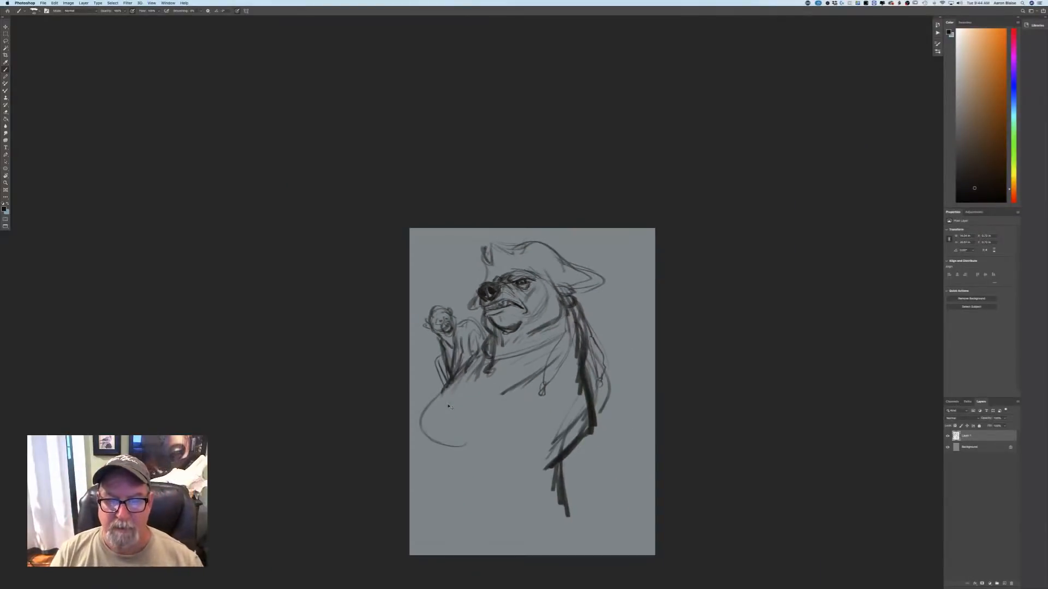
key("super+equal")
key("super+equal")
key("super+equal")
mouse_move(445, 369)
left_mouse_down()
mouse_move(501, 368)
mouse_move(484, 403)
mouse_move(437, 407)
mouse_move(436, 422)
left_mouse_up()
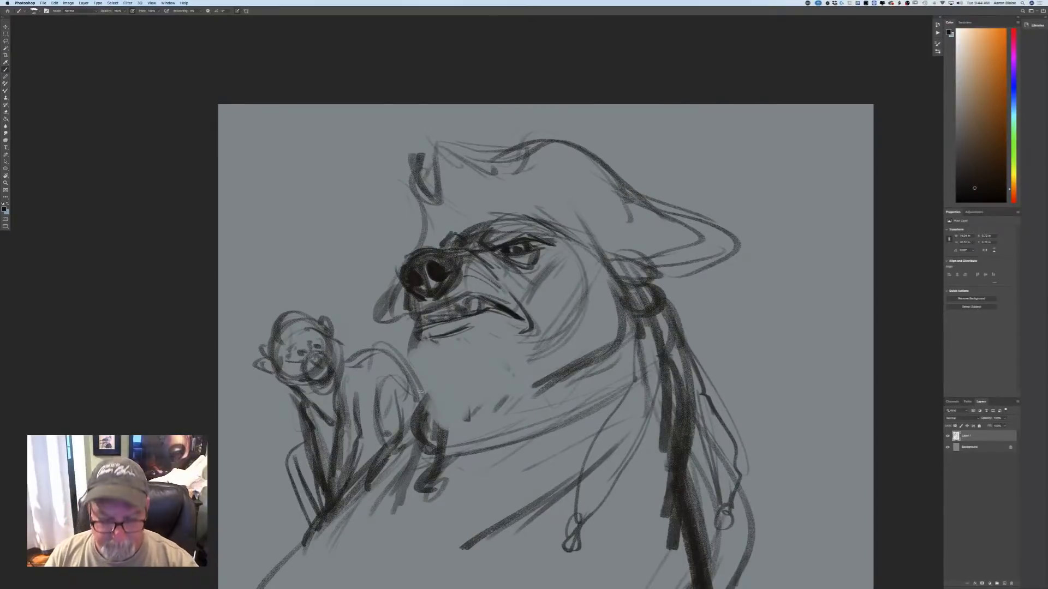
Redraw the bear's chin as a deeper rounded curve and add slanting neck folds beneath it.
mouse_move(433, 361)
left_mouse_down()
mouse_move(470, 402)
mouse_move(523, 358)
left_mouse_up()
mouse_move(467, 391)
left_mouse_down()
mouse_move(539, 361)
mouse_move(510, 402)
mouse_move(463, 407)
mouse_move(437, 439)
left_mouse_up()
left_click_drag(480, 410, 450, 436)
left_click_drag(522, 396, 473, 428)
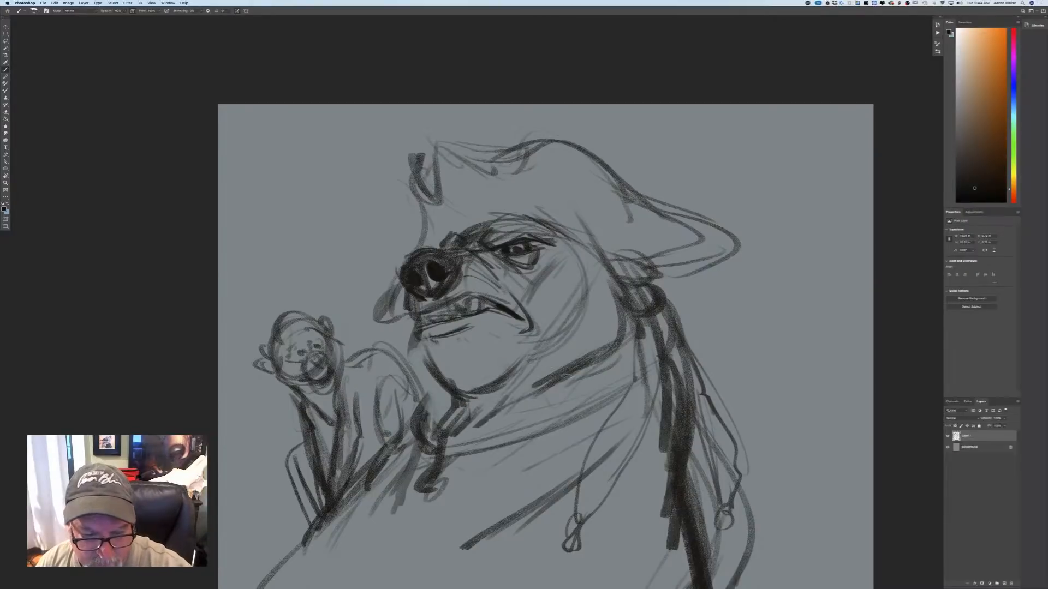
left_click_drag(569, 376, 483, 425)
left_click_drag(536, 402, 454, 432)
mouse_move(451, 389)
left_mouse_down()
mouse_move(504, 376)
mouse_move(468, 403)
left_mouse_up()
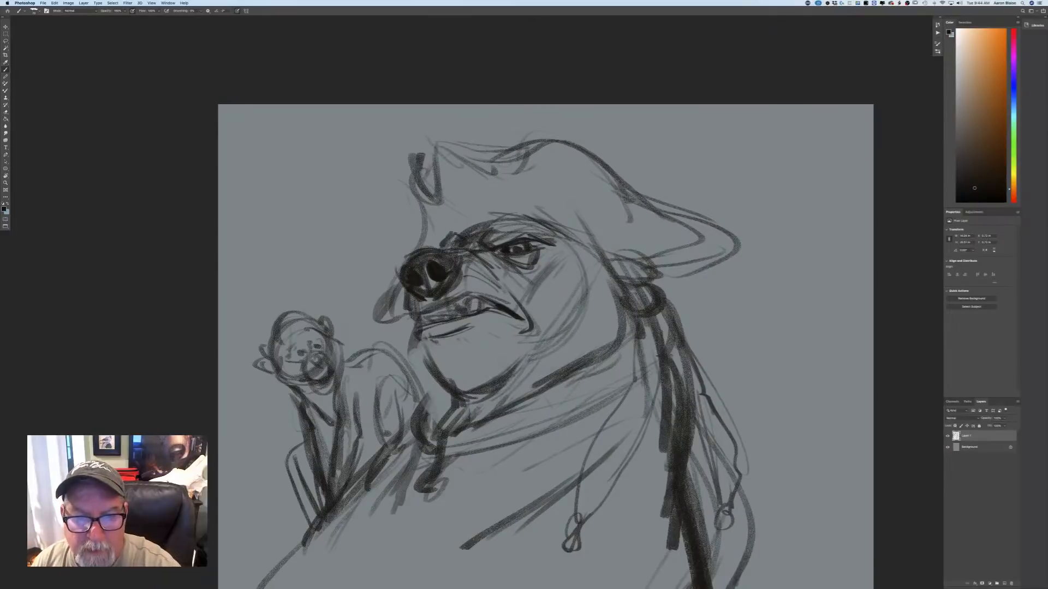
Add short strokes above the bear's brow and crossing angular lines over the cheek behind the eye.
left_click_drag(494, 220, 573, 298)
left_click_drag(538, 264, 552, 275)
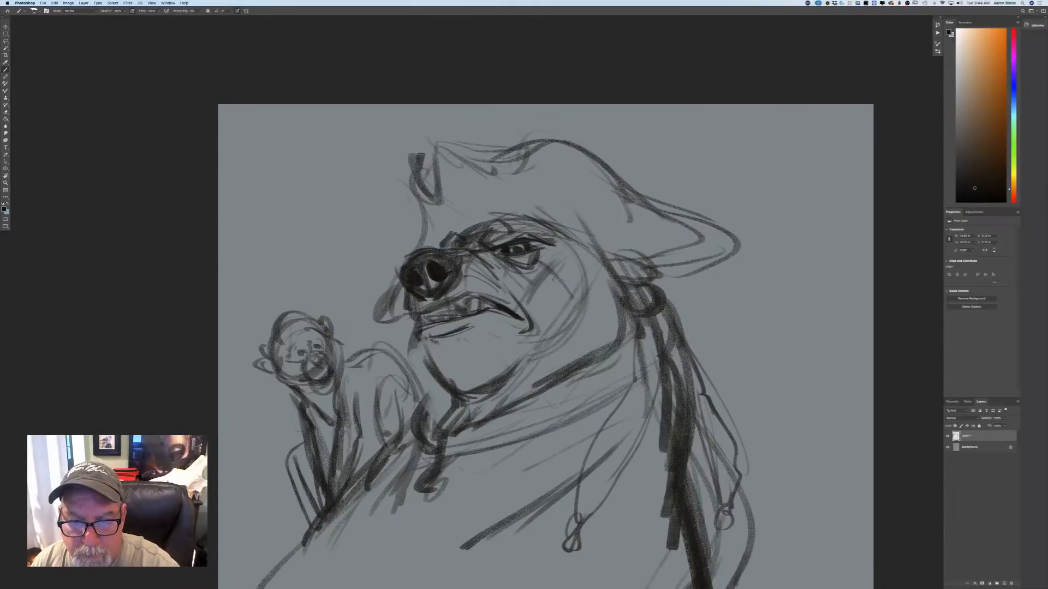
left_click_drag(528, 225, 544, 237)
mouse_move(587, 266)
left_mouse_down()
mouse_move(549, 309)
mouse_move(551, 281)
left_mouse_up()
left_click_drag(598, 247, 554, 282)
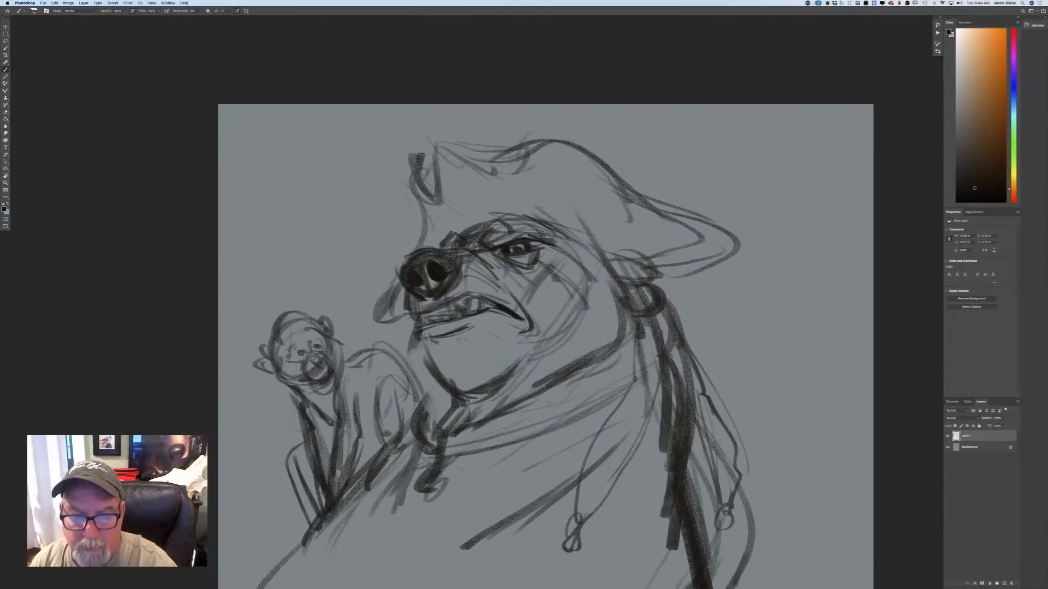
Darken the bear's long hair with heavy strokes running down from below the ear.
key("super+minus")
key("super+minus")
key("super+minus")
key("super+minus")
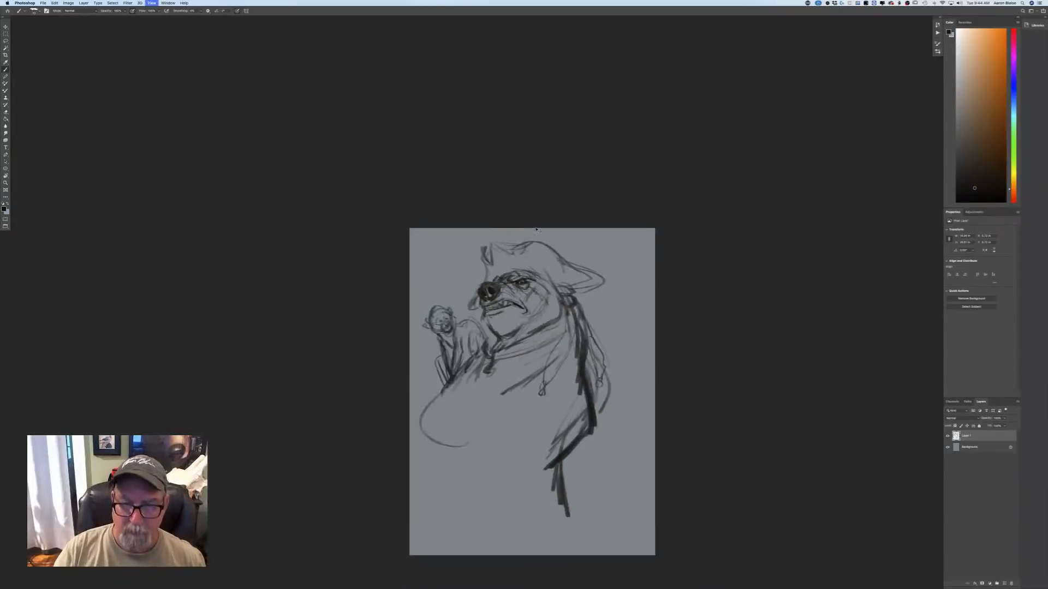
key("super+plus")
key("super+plus")
key("super+plus")
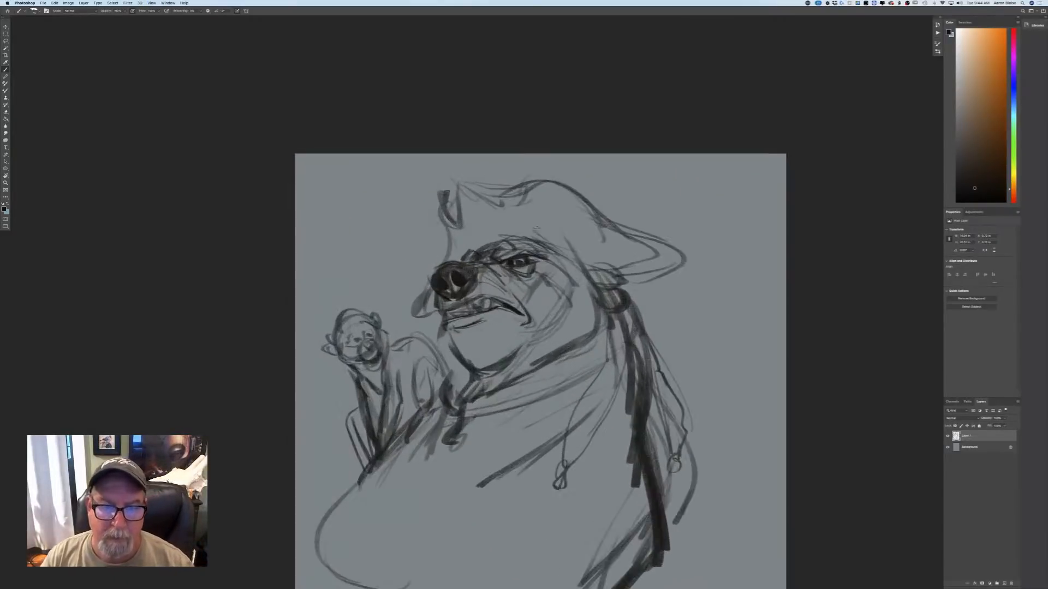
left_click_drag(594, 266, 648, 357)
left_click_drag(613, 294, 651, 385)
left_click_drag(622, 315, 646, 445)
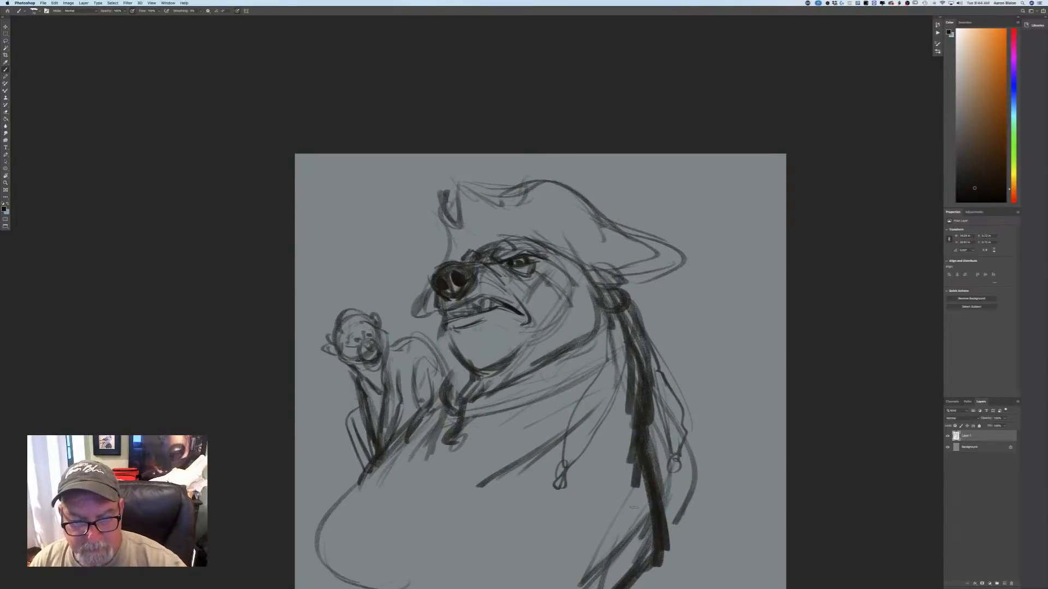
Erase the large rounded outline of the bear's front shoulder below the monkey.
key("super+minus")
key("super+minus")
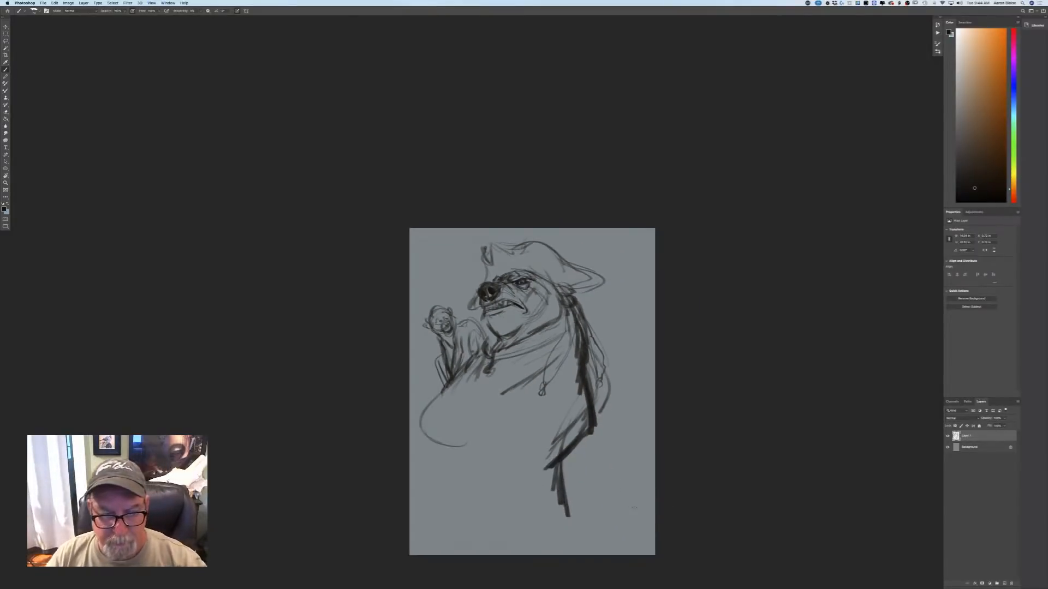
mouse_move(469, 368)
left_mouse_down()
mouse_move(420, 418)
mouse_move(436, 443)
left_mouse_up()
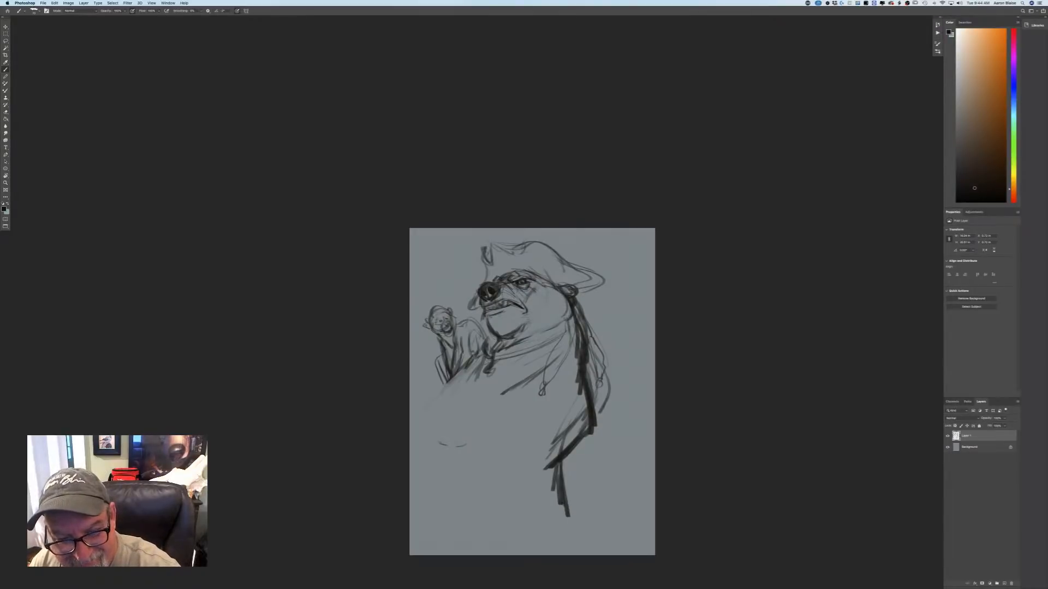
Strengthen the neck folds and the front of the bear's chin, and darken the rear tip of the hat brim.
mouse_move(567, 320)
left_mouse_down()
mouse_move(524, 337)
mouse_move(533, 343)
mouse_move(574, 322)
mouse_move(534, 356)
mouse_move(481, 374)
left_mouse_up()
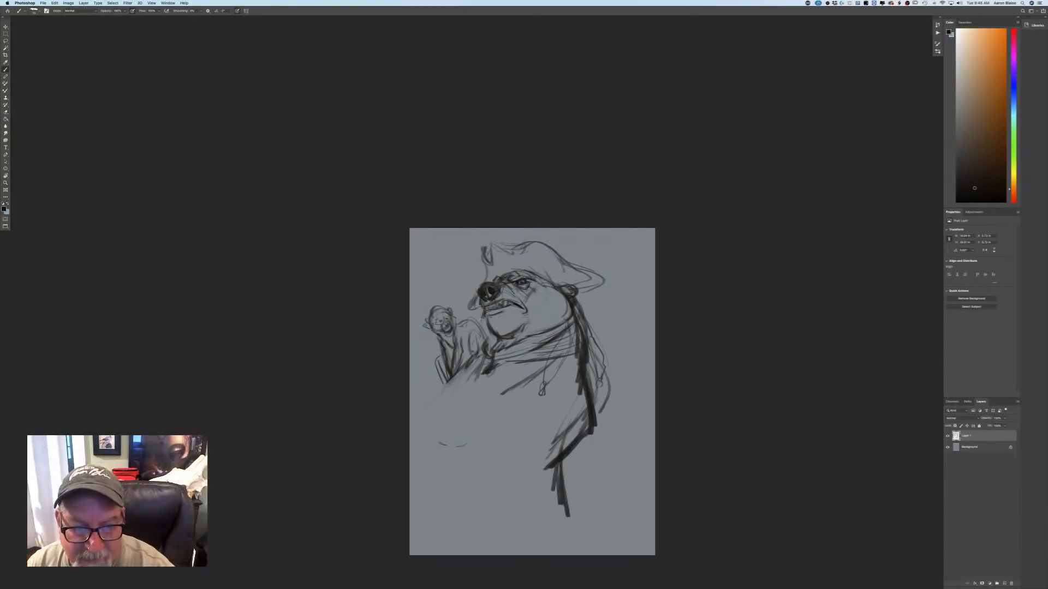
left_click_drag(482, 317, 482, 339)
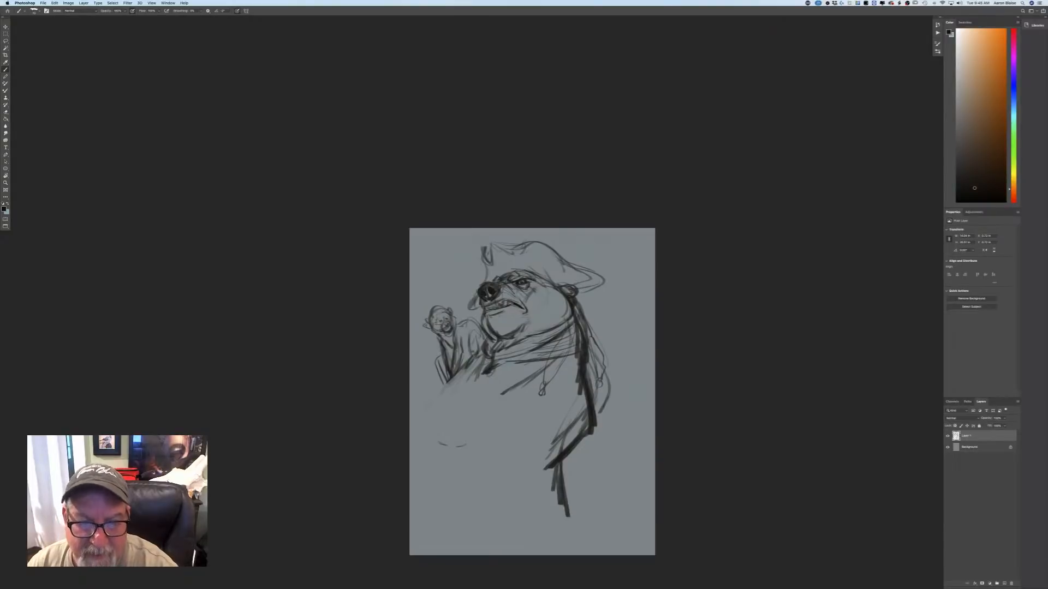
mouse_move(579, 301)
left_mouse_down()
mouse_move(604, 281)
mouse_move(581, 304)
left_mouse_up()
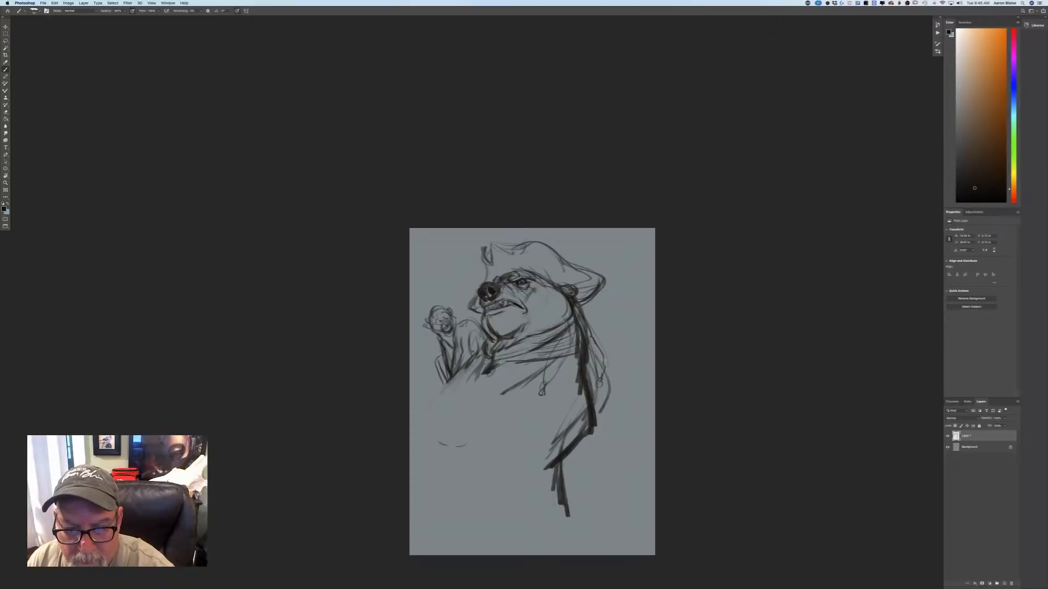
Replace the rear beaded strand with loose hair strands, and add slanting strokes over the chest and beneath the monkey.
left_click_drag(592, 352, 617, 415)
left_click_drag(606, 371, 600, 440)
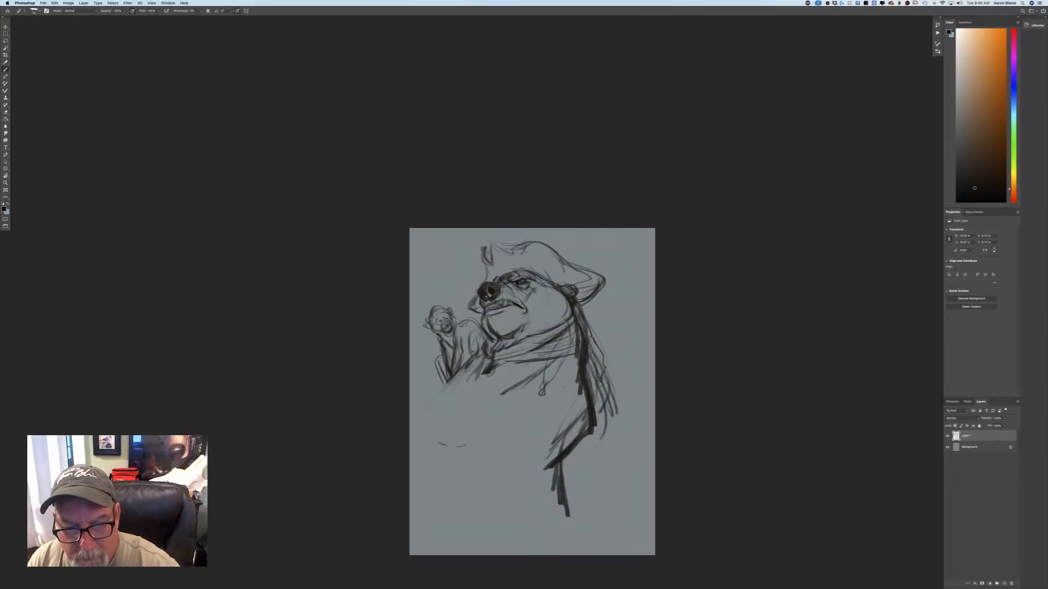
mouse_move(587, 345)
left_mouse_down()
mouse_move(601, 416)
mouse_move(572, 458)
left_mouse_up()
left_click_drag(575, 369, 483, 409)
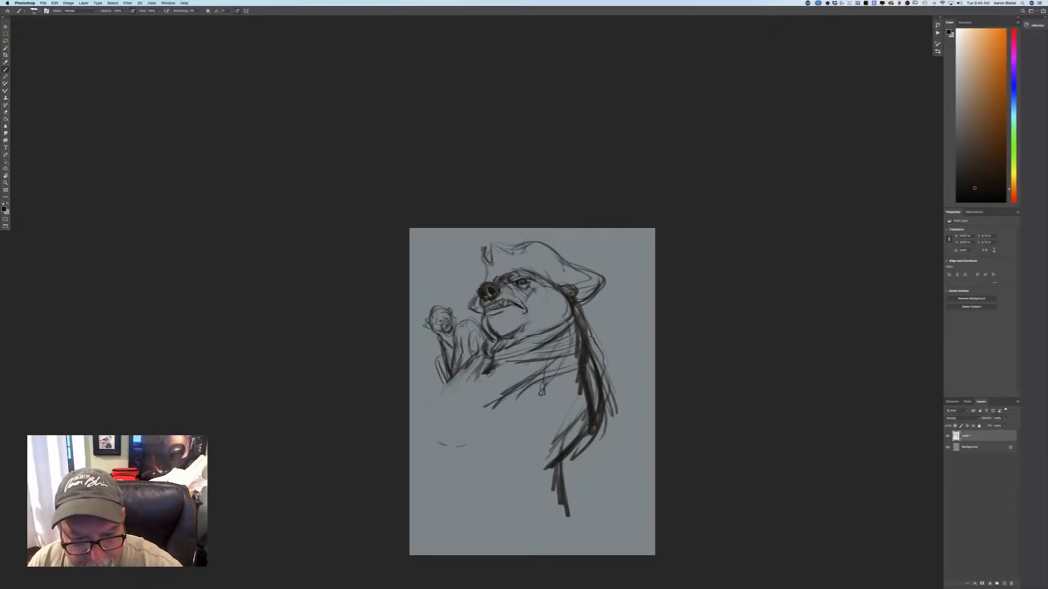
left_click_drag(480, 352, 482, 379)
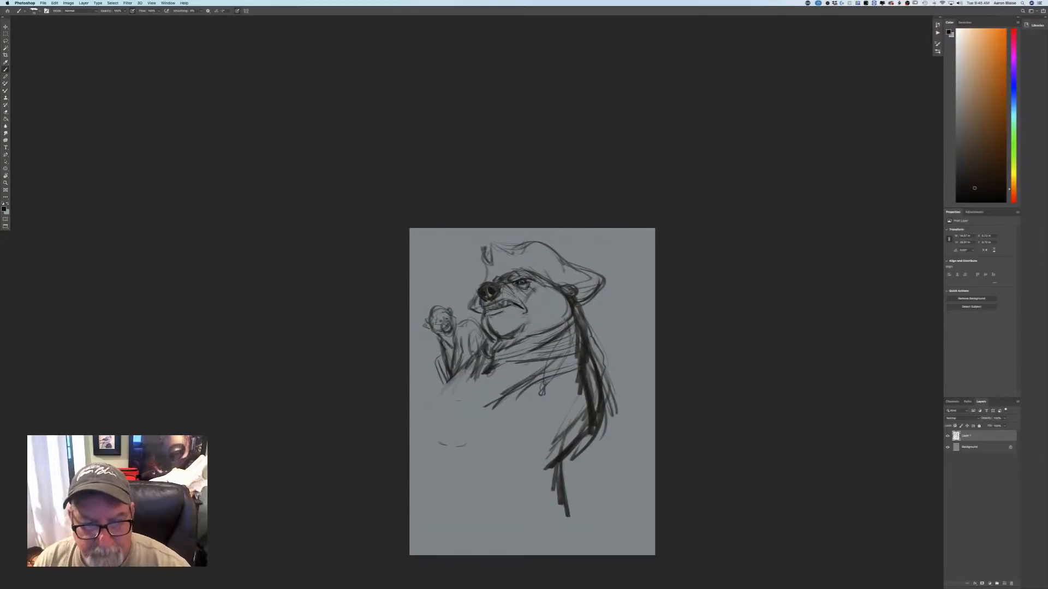
Lasso the monkey with the shoulder area below it, move it slightly lower on the canvas, and deselect.
key("l")
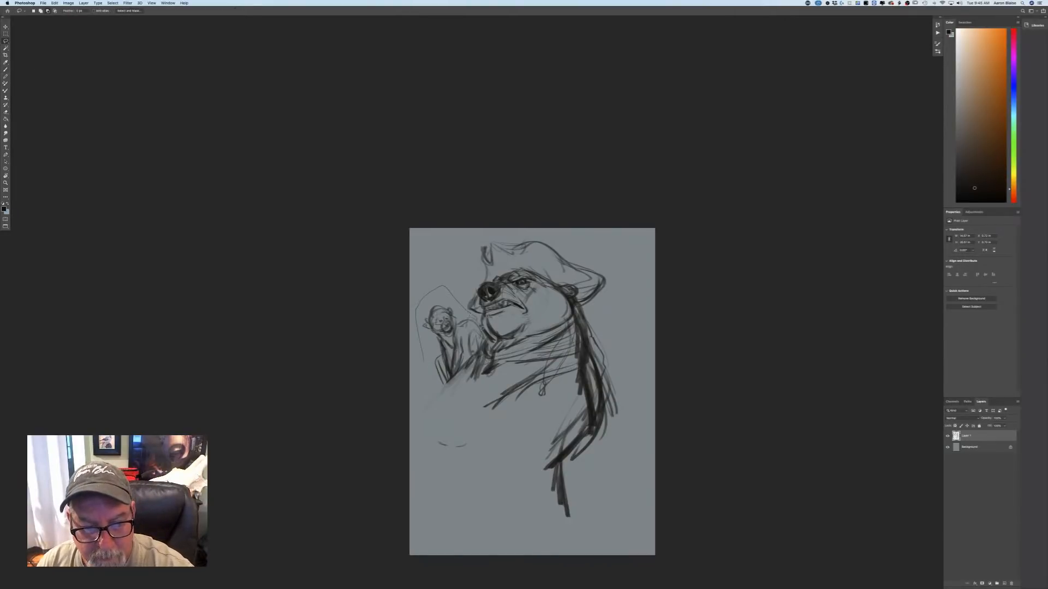
left_click_drag(465, 416, 412, 421)
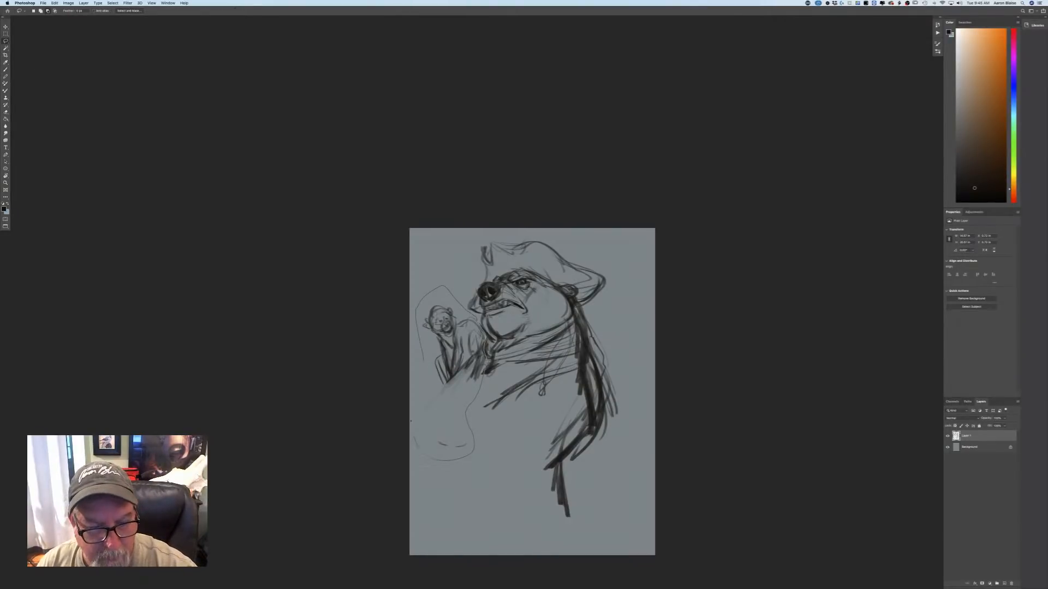
left_click_drag(419, 357, 437, 288)
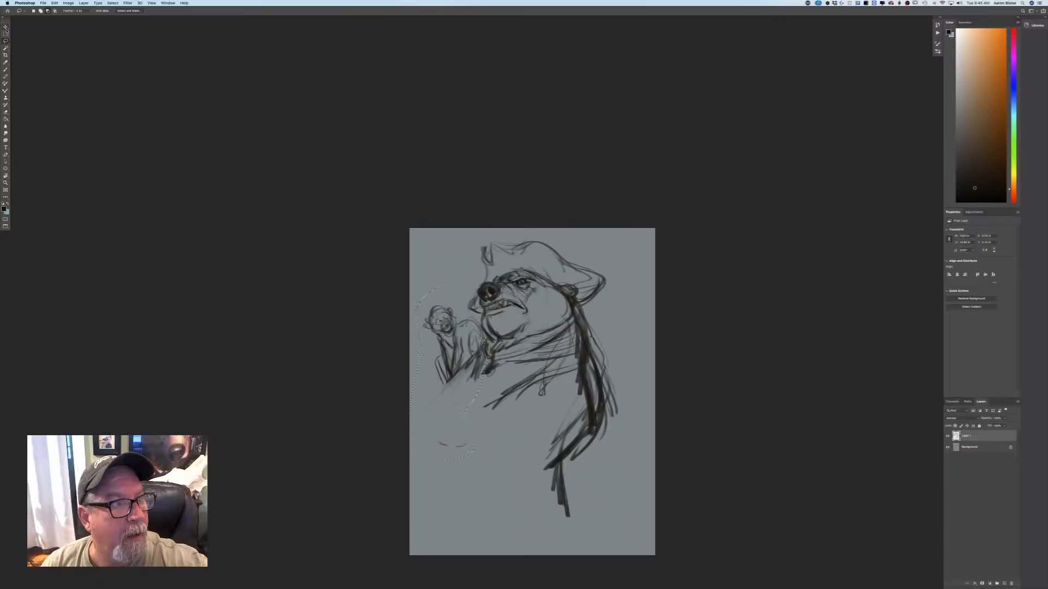
left_click(6, 27)
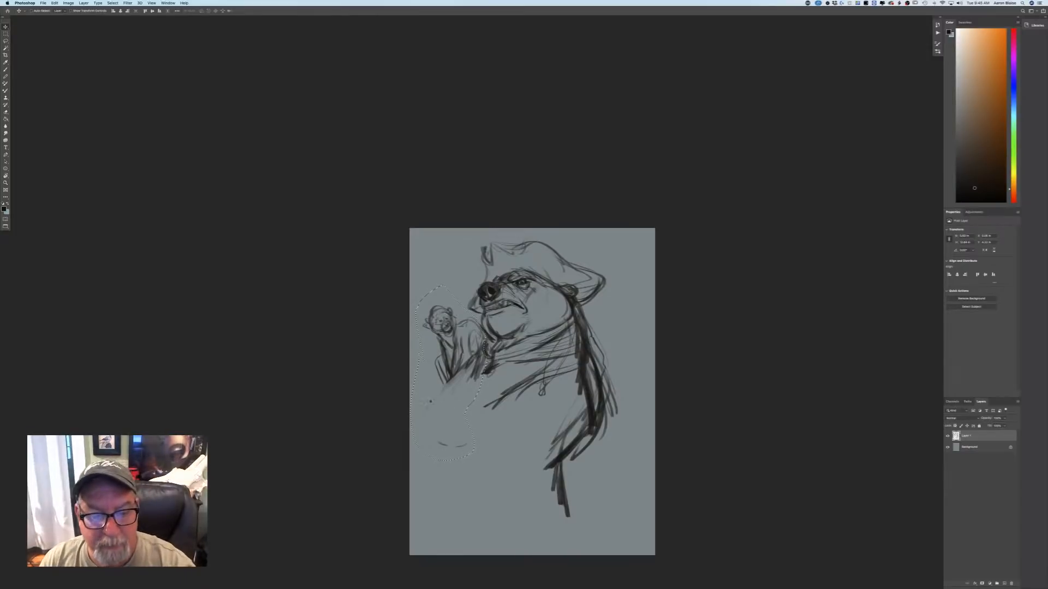
left_click_drag(425, 400, 424, 426)
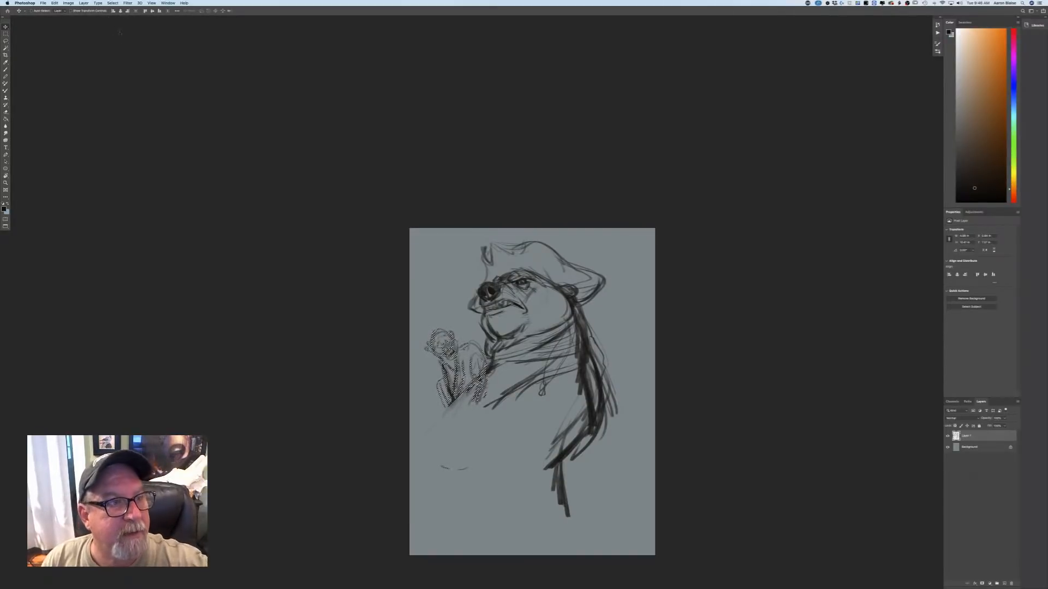
left_click(112, 4)
left_click(120, 17)
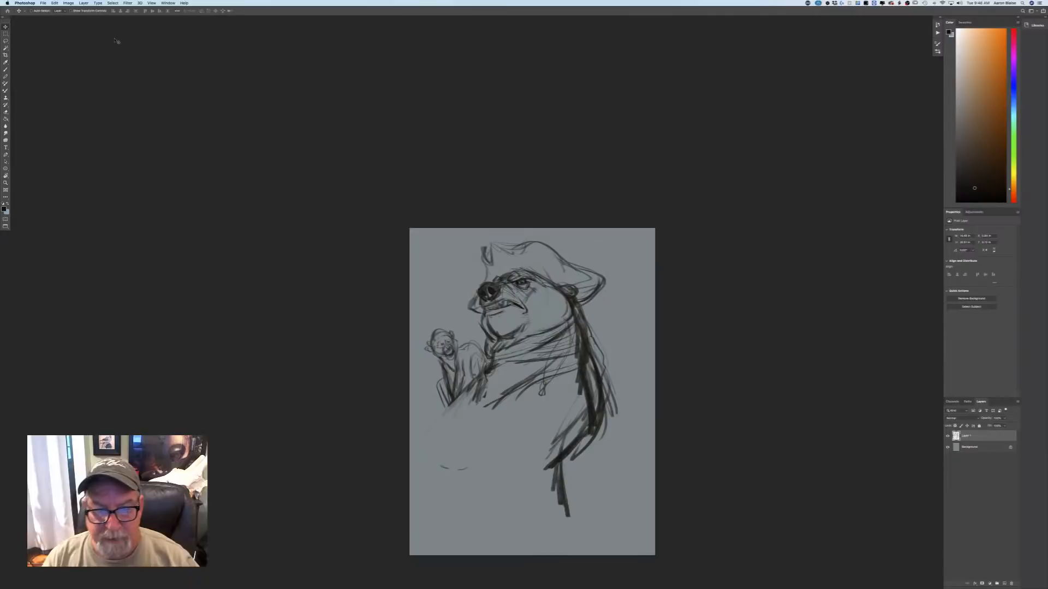
Brush a darker line down the front of the bear's neck behind the monkey's back.
key("b")
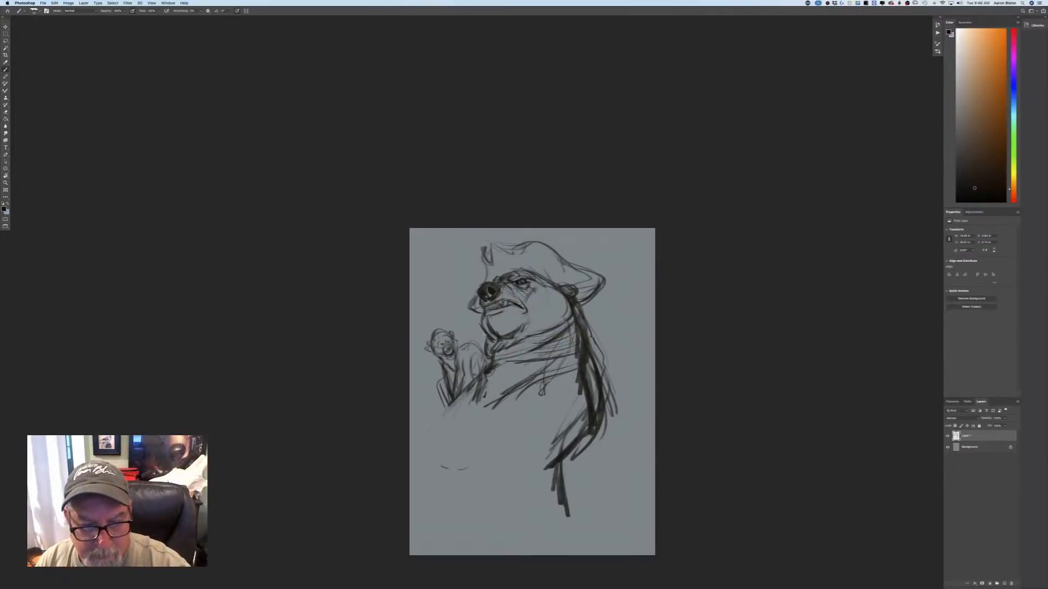
left_click_drag(488, 342, 489, 366)
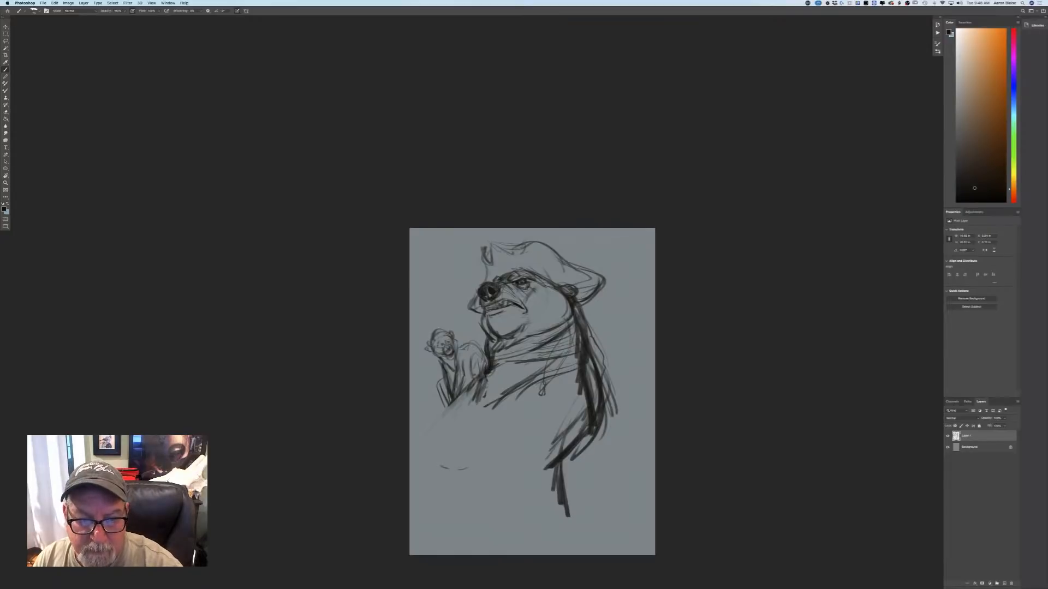
Add light strokes at the collar and rear elbow, and outline the bear's front shoulder and upper arm below the monkey.
left_click_drag(514, 341, 494, 355)
mouse_move(526, 344)
left_mouse_down()
mouse_move(490, 353)
mouse_move(502, 333)
left_mouse_up()
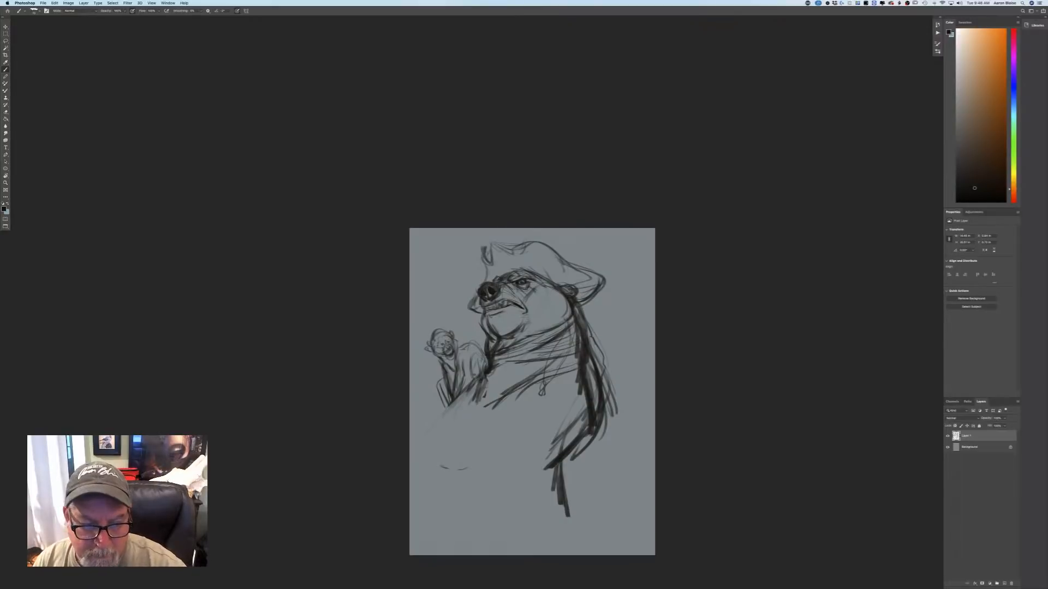
left_click_drag(476, 383, 457, 406)
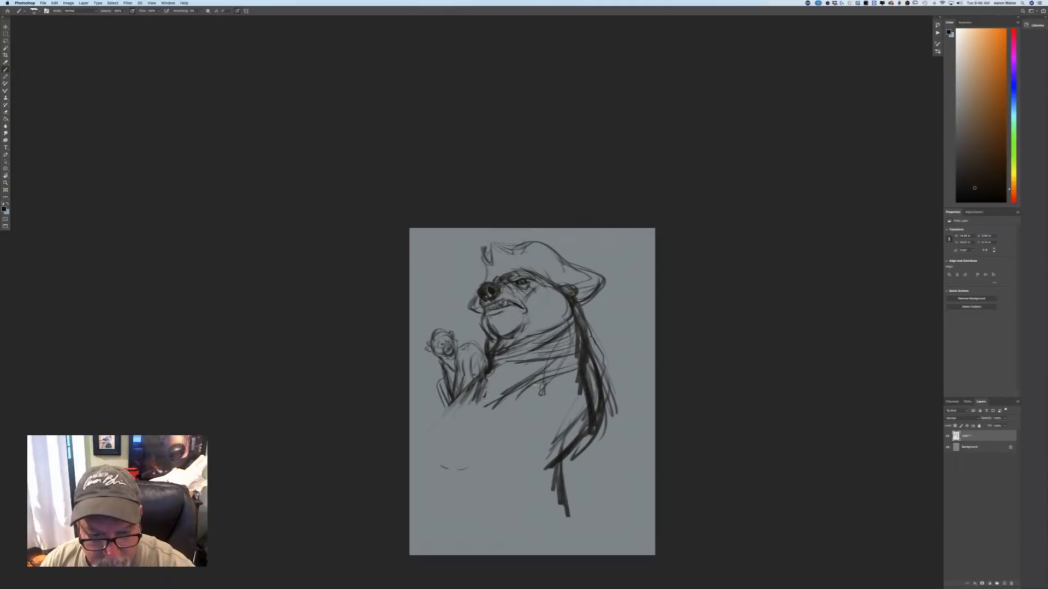
left_click_drag(575, 443, 538, 484)
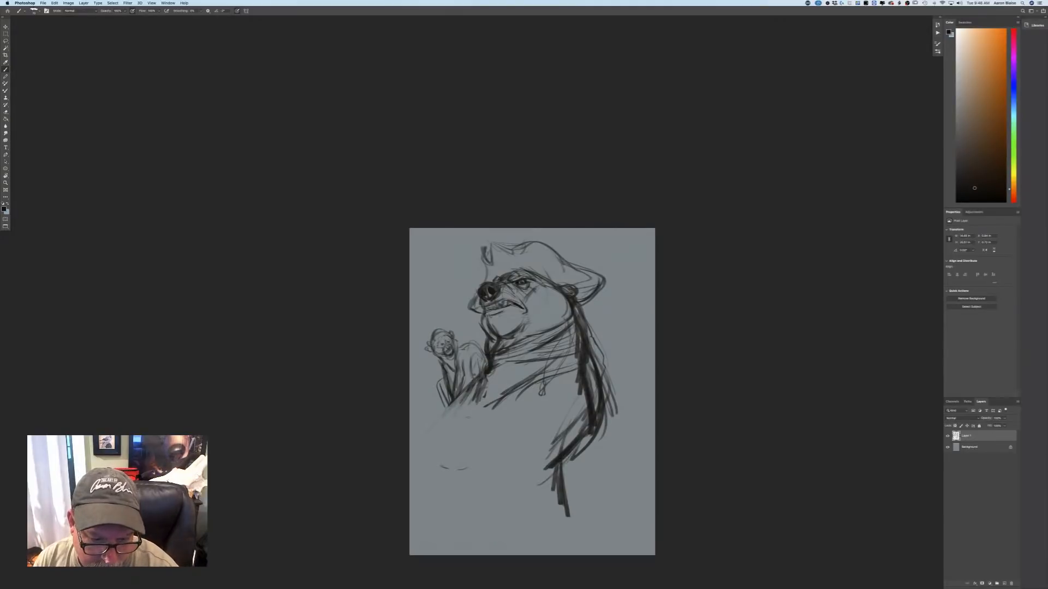
mouse_move(489, 400)
left_mouse_down()
mouse_move(456, 435)
mouse_move(425, 417)
mouse_move(414, 462)
left_mouse_up()
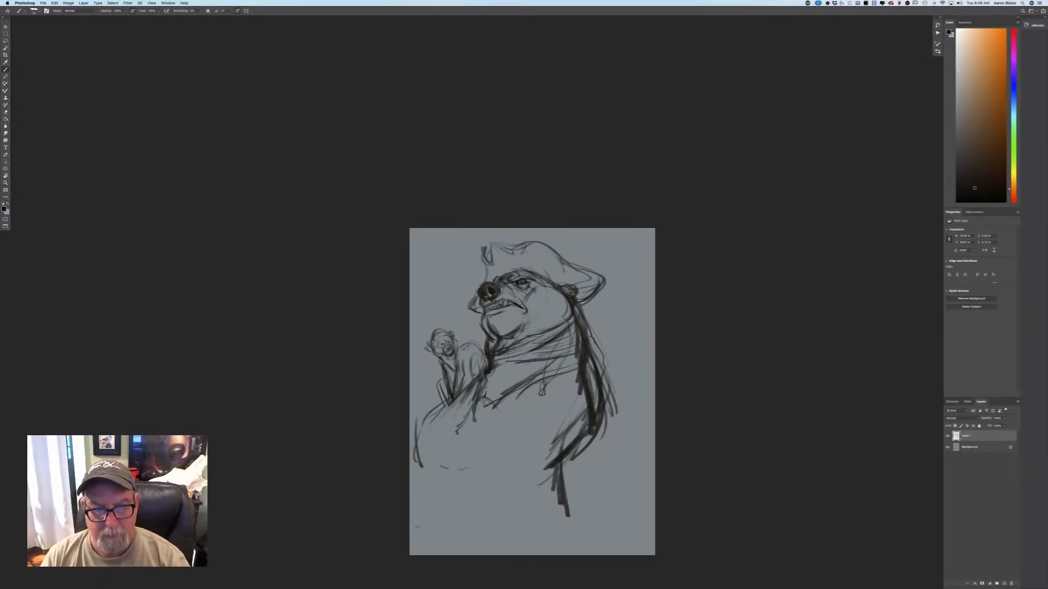
Shift the whole sketch slightly right and up on the canvas, and return to the brush.
key("v")
left_click_drag(485, 520, 510, 514)
key("b")
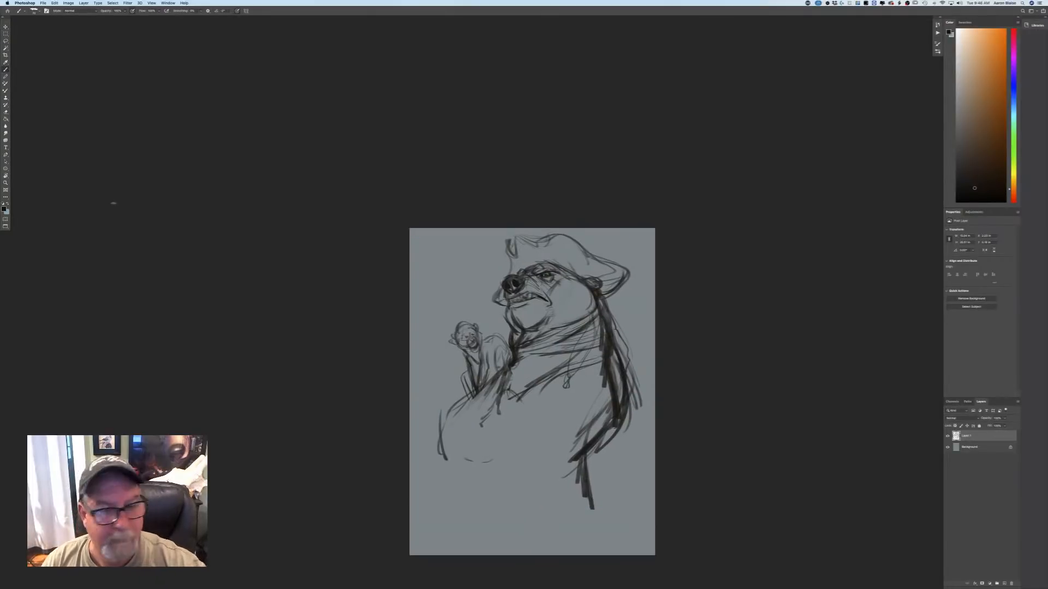
Sketch a thin horizontal guide line across the bear's chest and rough in the gripping hand at its front end.
key("super+plus")
left_click_drag(246, 414, 184, 296)
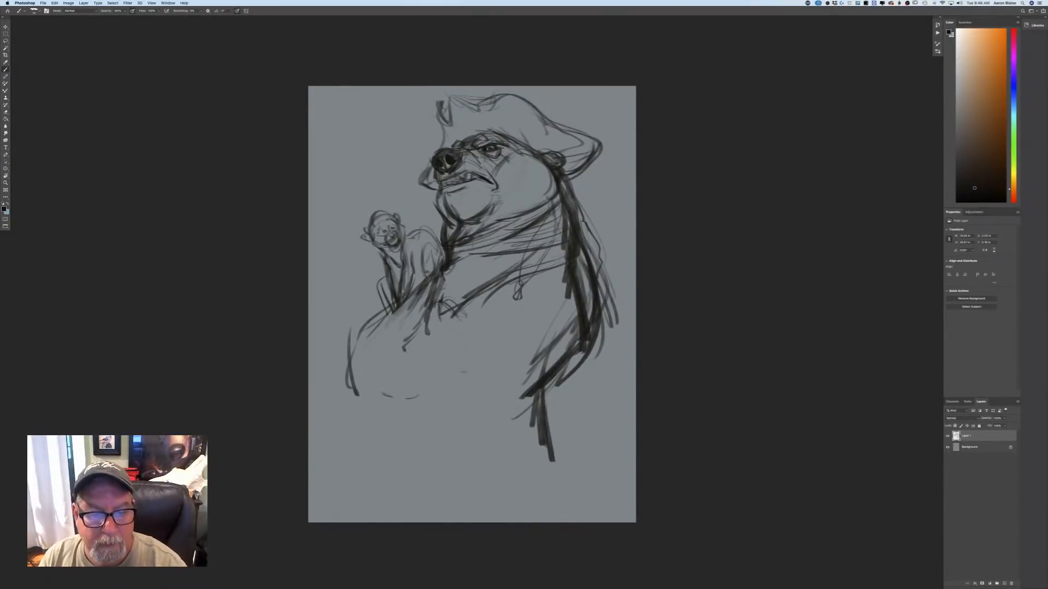
left_click_drag(463, 309, 576, 312)
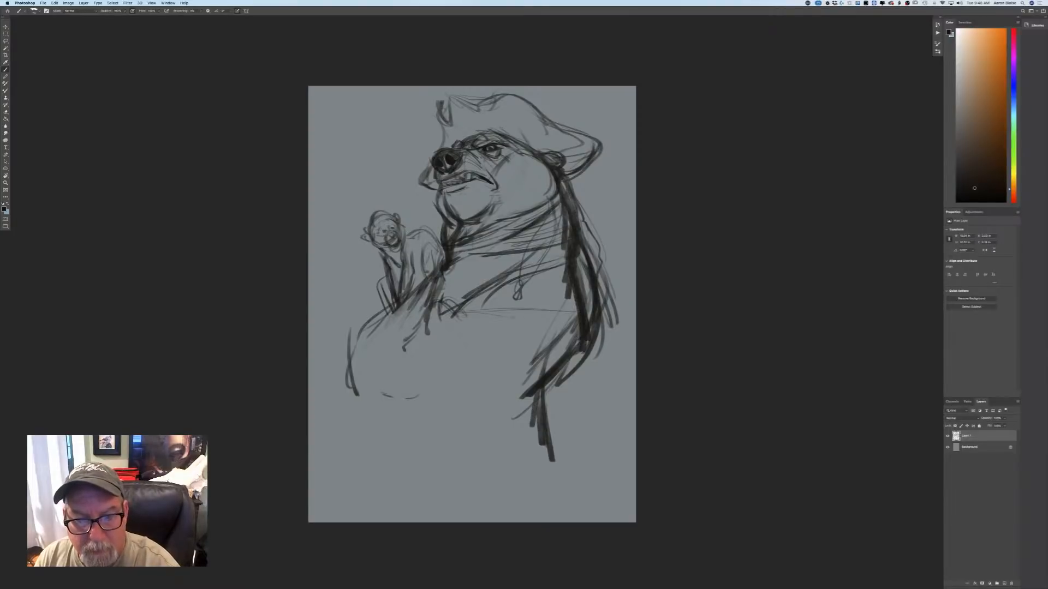
mouse_move(466, 315)
left_mouse_down()
mouse_move(465, 332)
mouse_move(454, 318)
mouse_move(451, 360)
left_mouse_up()
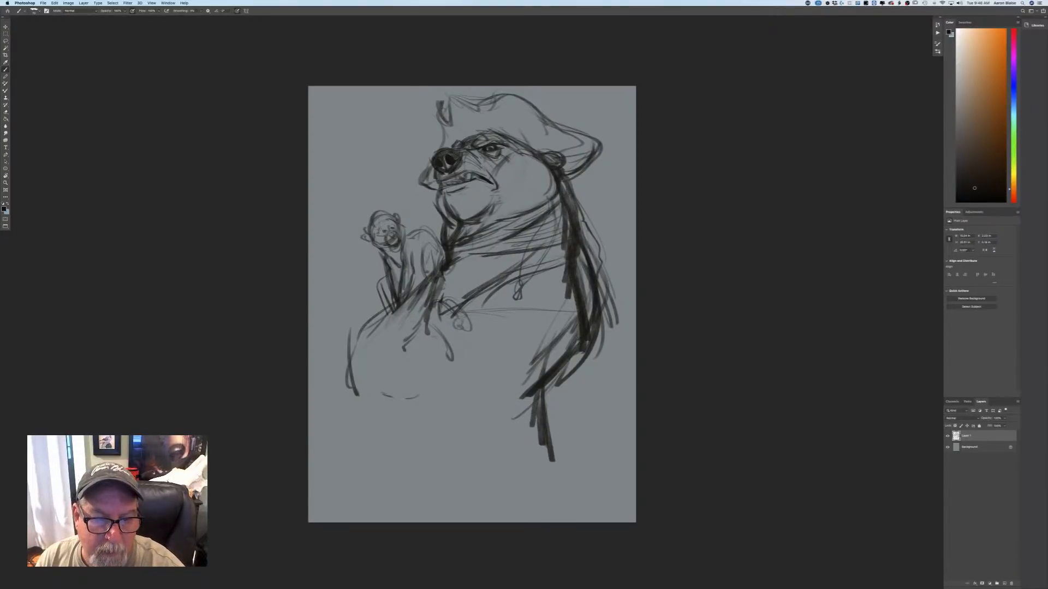
Build up the bear's front arm with a wider sleeve contour, a rounded fist with fingers, and a cuff at the elbow.
mouse_move(422, 318)
left_mouse_down()
mouse_move(398, 335)
mouse_move(409, 364)
mouse_move(452, 361)
mouse_move(410, 378)
mouse_move(436, 369)
mouse_move(385, 349)
left_mouse_up()
mouse_move(382, 306)
left_mouse_down()
mouse_move(358, 395)
mouse_move(383, 410)
left_mouse_up()
mouse_move(382, 307)
left_mouse_down()
mouse_move(351, 378)
mouse_move(360, 401)
left_mouse_up()
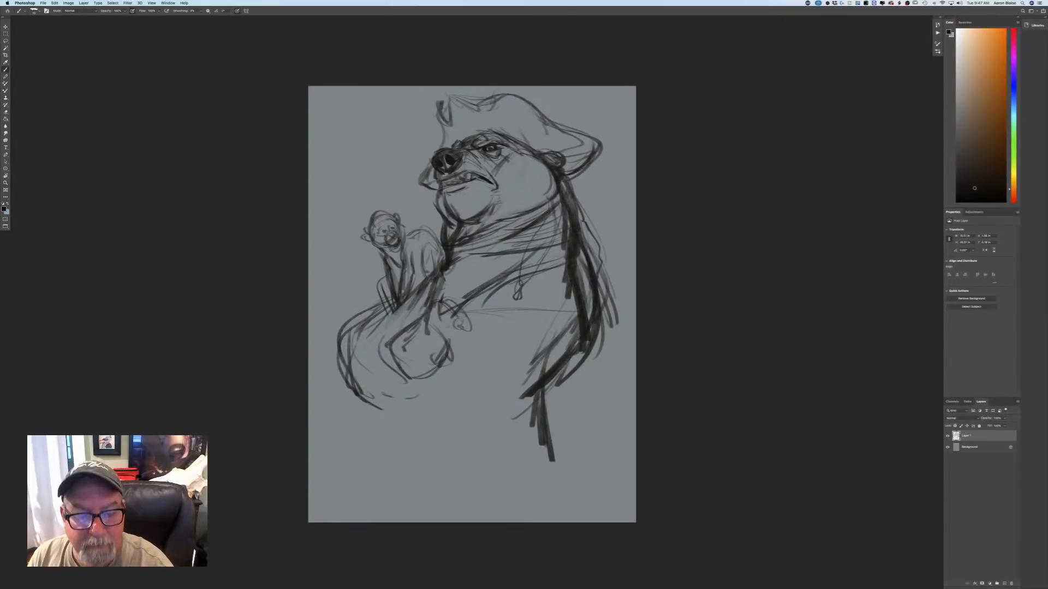
mouse_move(431, 320)
left_mouse_down()
mouse_move(449, 307)
mouse_move(444, 341)
mouse_move(457, 347)
left_mouse_up()
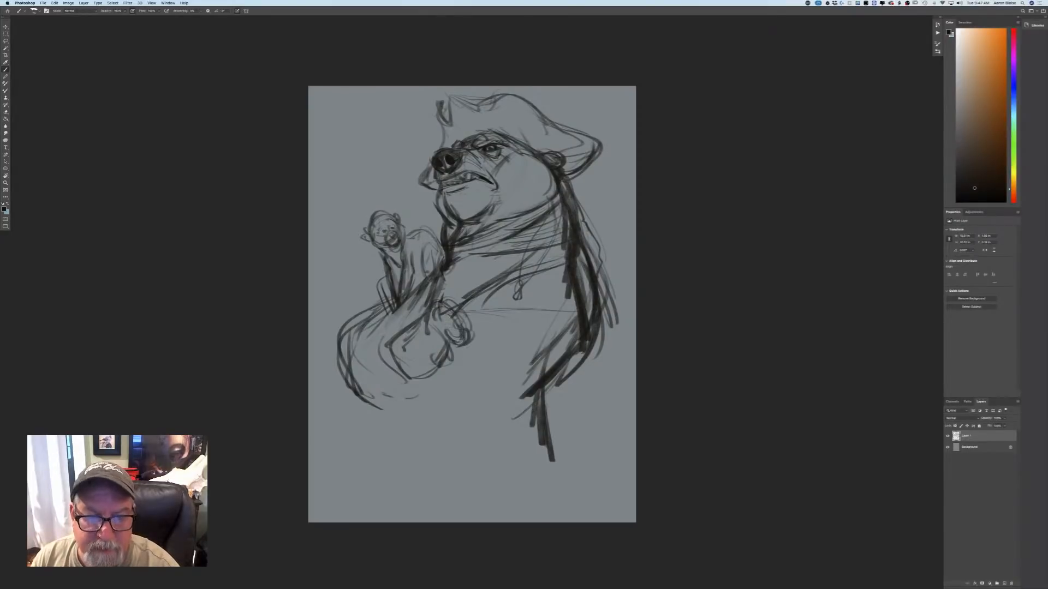
mouse_move(390, 351)
left_mouse_down()
mouse_move(365, 388)
mouse_move(390, 420)
left_mouse_up()
left_click_drag(402, 375, 383, 410)
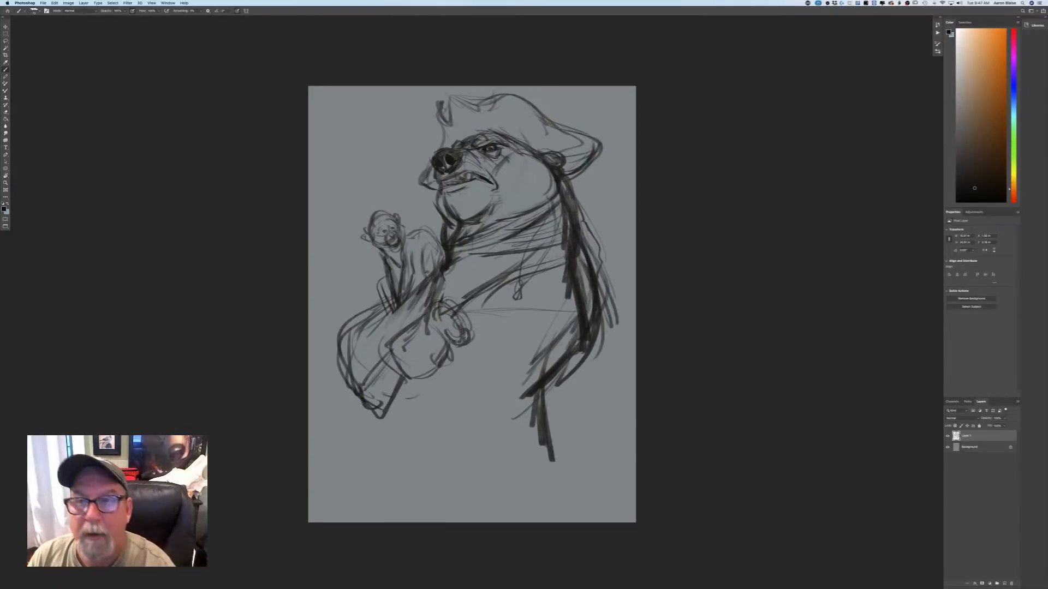
Sketch a long gun barrel from the fist across the belly, clearing the hair strands around its flared muzzle.
left_click_drag(473, 341, 540, 327)
left_click_drag(483, 329, 556, 322)
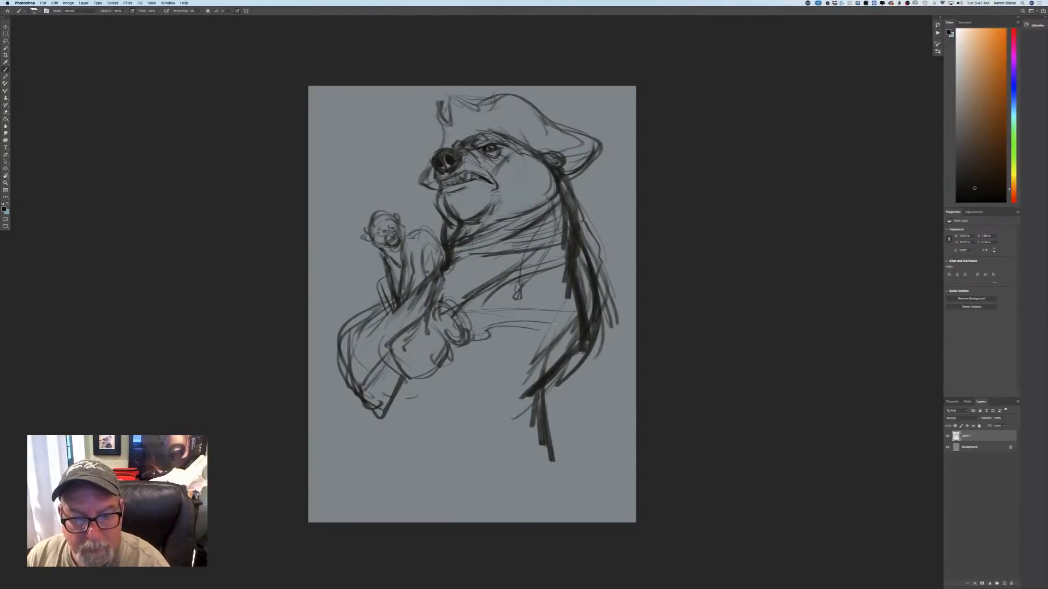
left_click_drag(459, 313, 509, 310)
mouse_move(463, 312)
left_mouse_down()
mouse_move(607, 295)
mouse_move(604, 342)
mouse_move(605, 301)
mouse_move(594, 337)
left_mouse_up()
mouse_move(574, 303)
left_mouse_down()
mouse_move(597, 338)
mouse_move(573, 335)
left_mouse_up()
left_click_drag(577, 319, 565, 332)
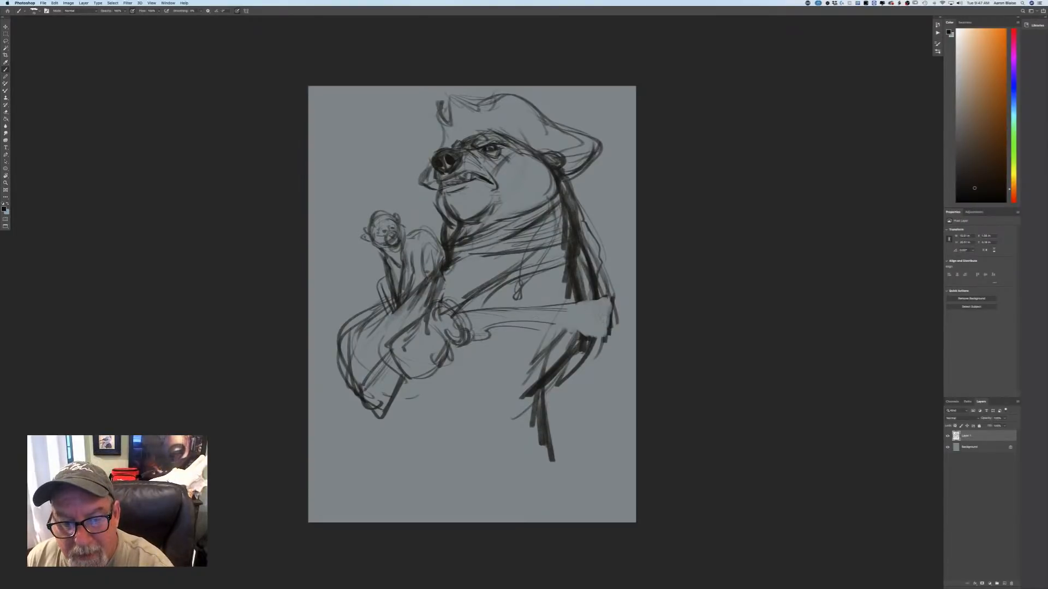
Undo the last barrel edits and redraw the long contour lines along the barrel up to the muzzle.
key("super+z")
key("super+z")
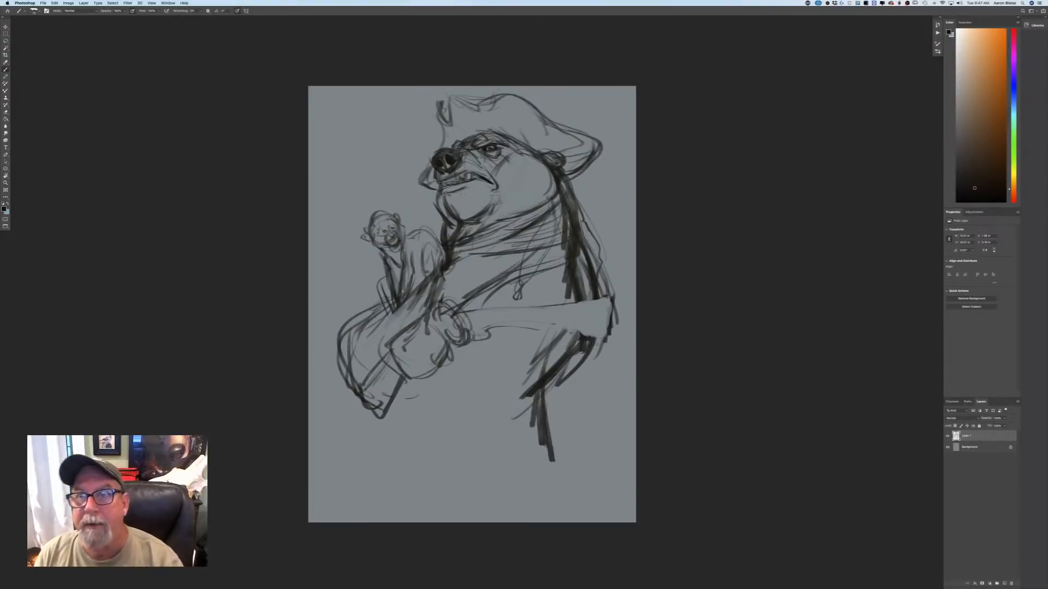
left_click_drag(471, 338, 569, 320)
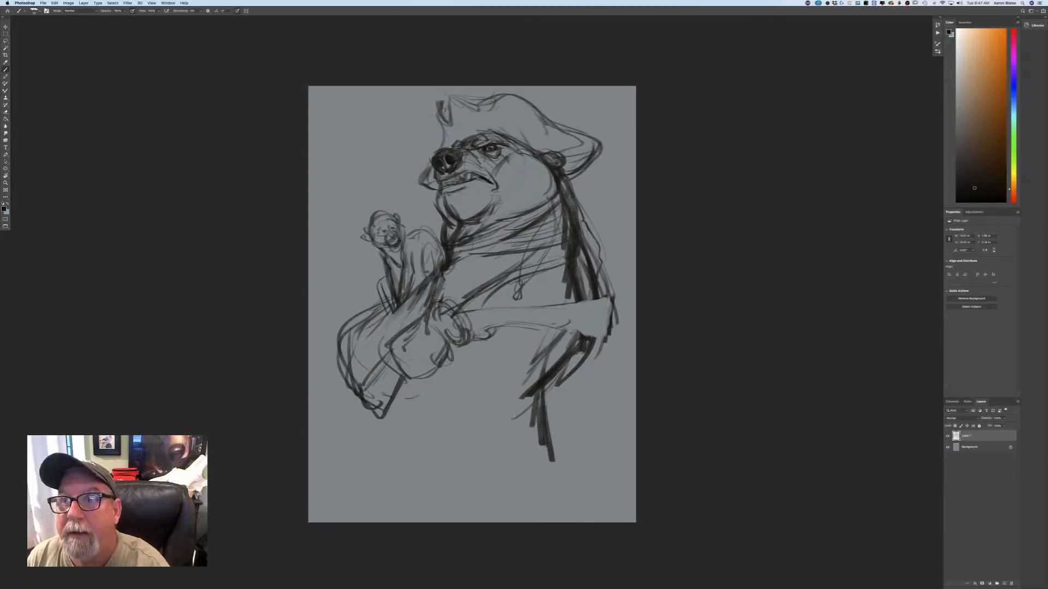
mouse_move(457, 318)
left_mouse_down()
mouse_move(570, 315)
mouse_move(597, 336)
left_mouse_up()
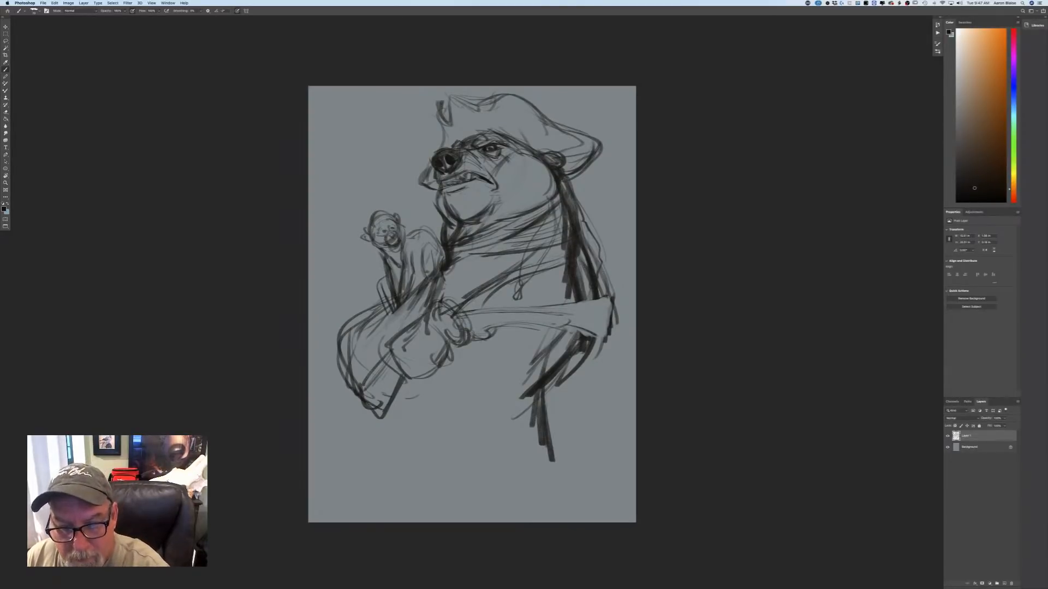
Fill the gun's muzzle opening with dark strokes, strengthen the barrel's upper edge, and add the hammer above the fist.
left_click_drag(608, 297, 598, 338)
left_click_drag(606, 298, 602, 326)
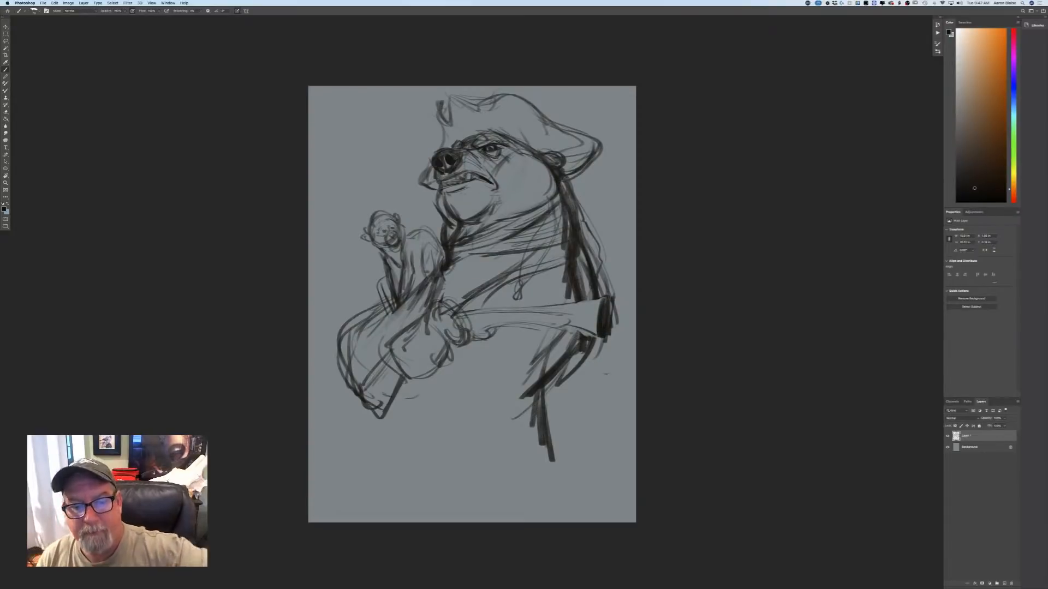
left_click_drag(608, 298, 465, 310)
left_click_drag(524, 306, 468, 311)
mouse_move(465, 300)
left_mouse_down()
mouse_move(451, 290)
mouse_move(477, 303)
left_mouse_up()
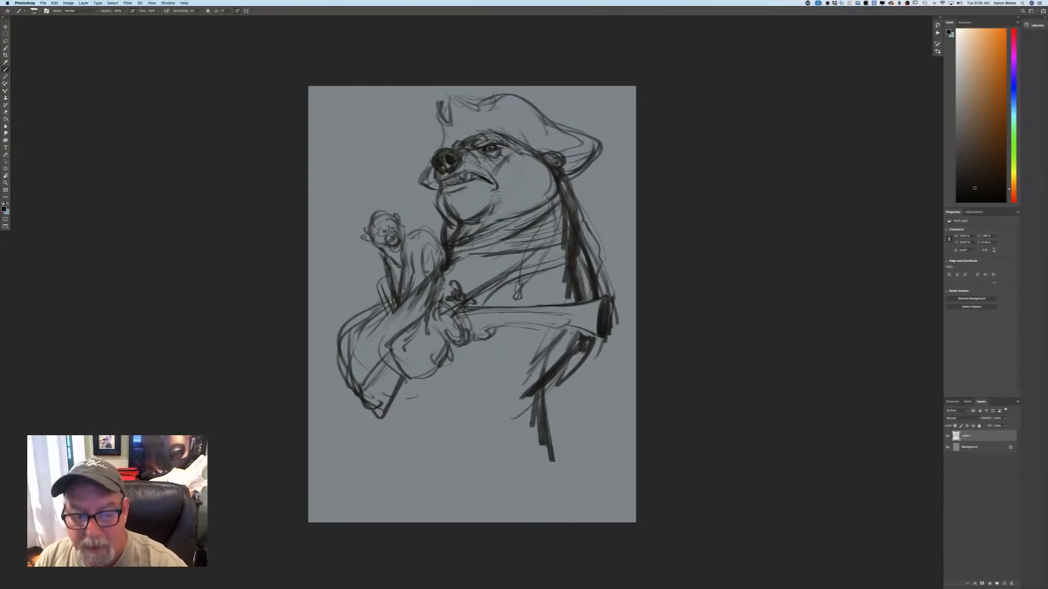
Extend the bear's rear contour below the elbow with long dark strokes down to the bottom edge of the canvas.
left_click_drag(568, 367, 544, 405)
left_click_drag(546, 410, 583, 521)
mouse_move(546, 407)
left_mouse_down()
mouse_move(592, 499)
mouse_move(579, 519)
left_mouse_up()
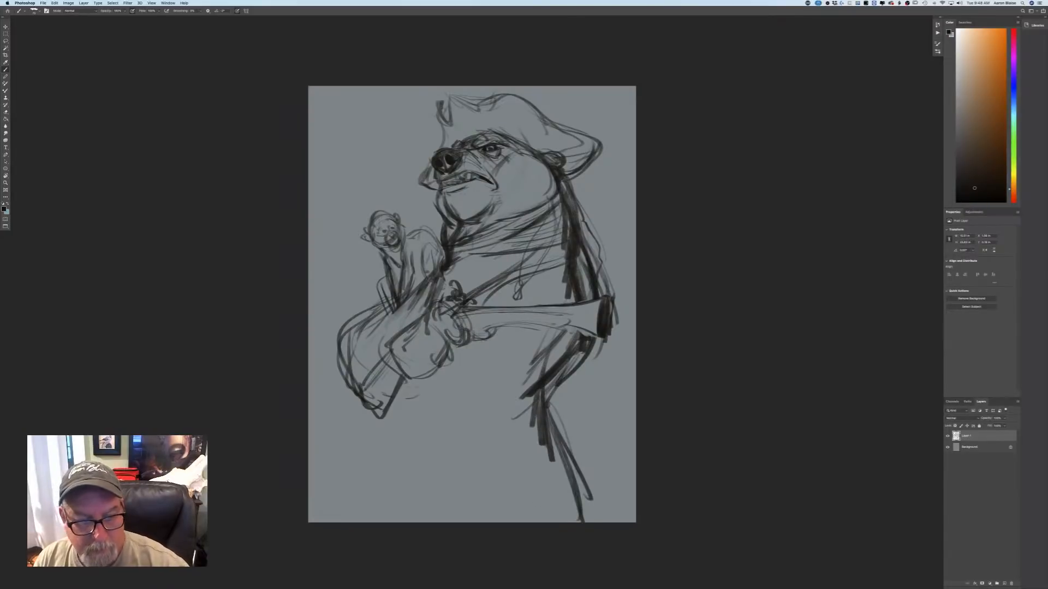
Darken the front elbow cuff and draw two long lines descending from it for the front of the lower body.
left_click_drag(392, 389, 385, 406)
left_click_drag(376, 420, 380, 477)
mouse_move(355, 401)
left_mouse_down()
mouse_move(365, 494)
mouse_move(363, 419)
left_mouse_up()
mouse_move(390, 372)
left_mouse_down()
mouse_move(379, 391)
mouse_move(363, 388)
left_mouse_up()
left_click_drag(358, 395, 352, 412)
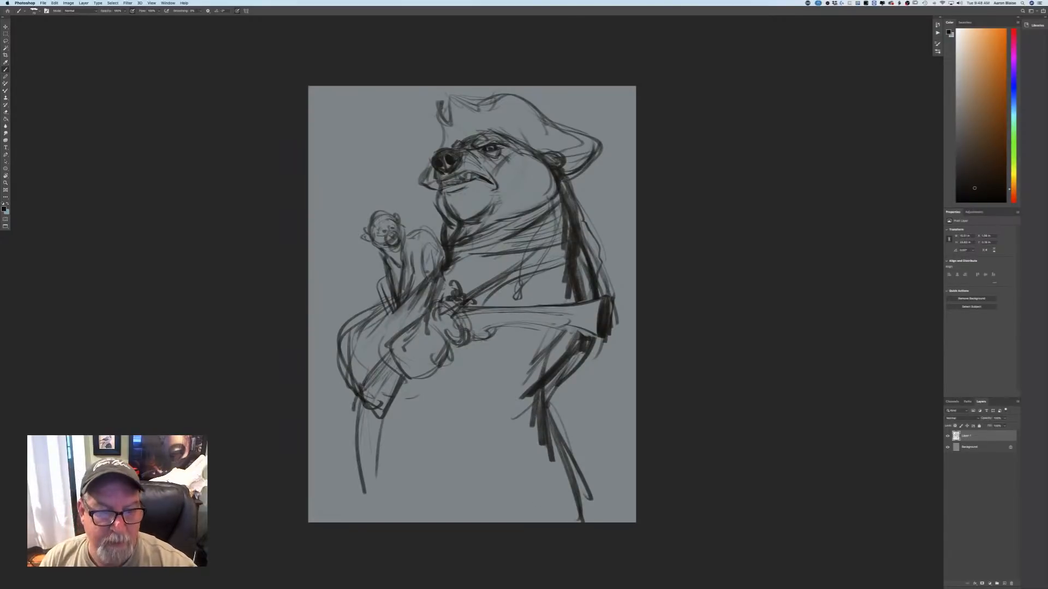
Sketch the fold under the belly and a loose looping sash across the waist.
mouse_move(461, 413)
left_mouse_down()
mouse_move(512, 389)
mouse_move(512, 372)
left_mouse_up()
mouse_move(456, 426)
left_mouse_down()
mouse_move(504, 419)
mouse_move(490, 413)
mouse_move(506, 422)
left_mouse_up()
mouse_move(501, 426)
left_mouse_down()
mouse_move(436, 435)
mouse_move(396, 415)
mouse_move(479, 416)
mouse_move(487, 429)
left_mouse_up()
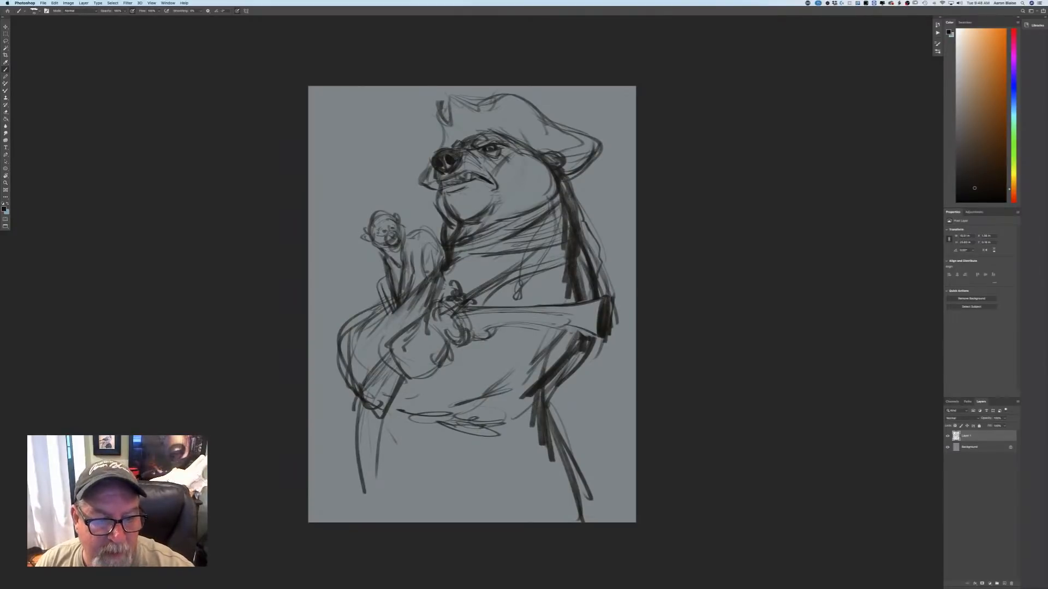
Add rounded hammer details above the gun grip, and dark fold strokes beneath the monkey and along the upper sleeve.
mouse_move(392, 307)
left_mouse_down()
mouse_move(359, 332)
mouse_move(385, 324)
left_mouse_up()
left_click_drag(410, 299, 386, 337)
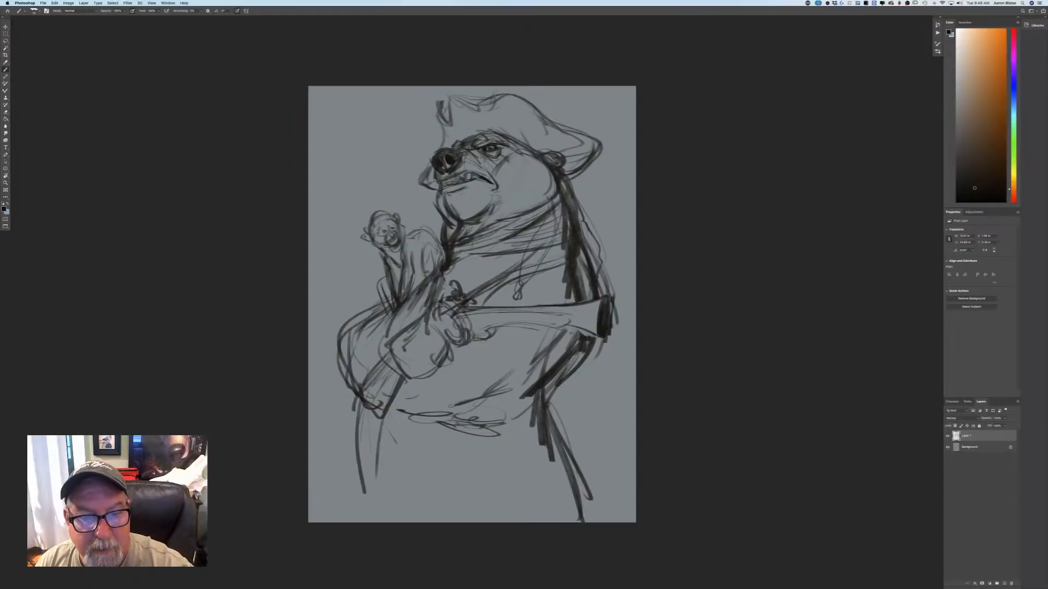
mouse_move(454, 256)
left_mouse_down()
mouse_move(479, 269)
mouse_move(480, 289)
left_mouse_up()
mouse_move(447, 273)
left_mouse_down()
mouse_move(404, 328)
mouse_move(480, 287)
mouse_move(403, 279)
left_mouse_up()
left_click_drag(374, 316, 358, 338)
left_click_drag(369, 337, 360, 364)
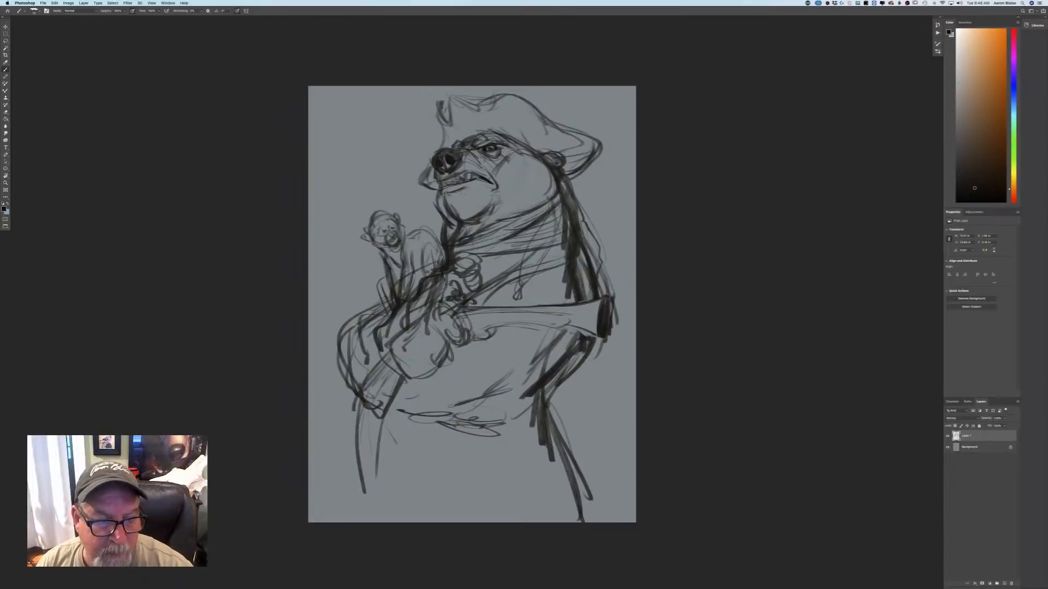
Widen the front sleeve with a heavier outer contour down to the elbow, and add short strokes near the forearm and monkey.
mouse_move(360, 315)
left_mouse_down()
mouse_move(331, 332)
mouse_move(329, 375)
mouse_move(352, 421)
left_mouse_up()
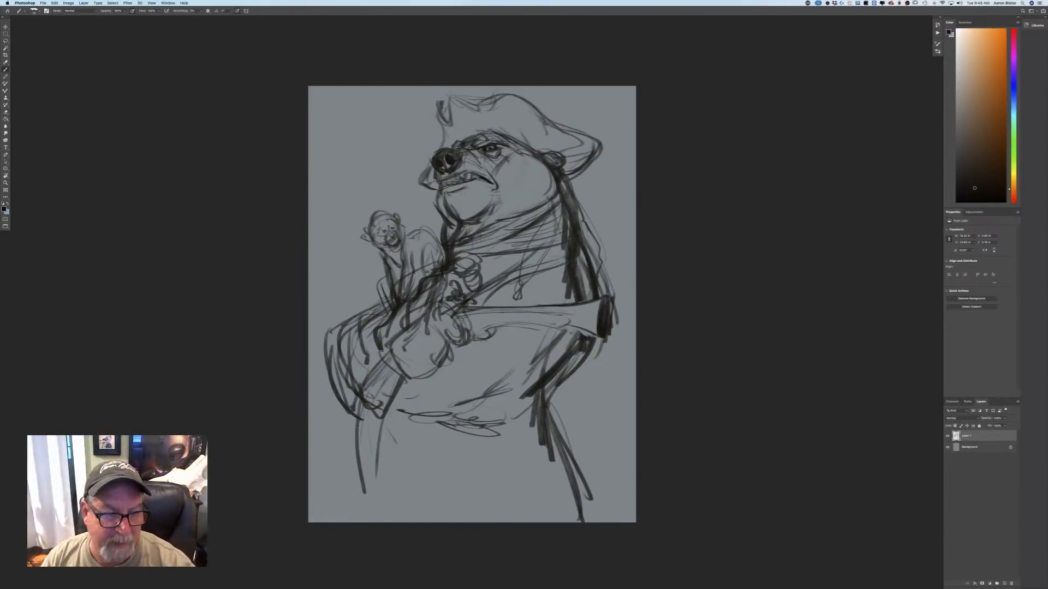
left_click_drag(391, 355, 398, 372)
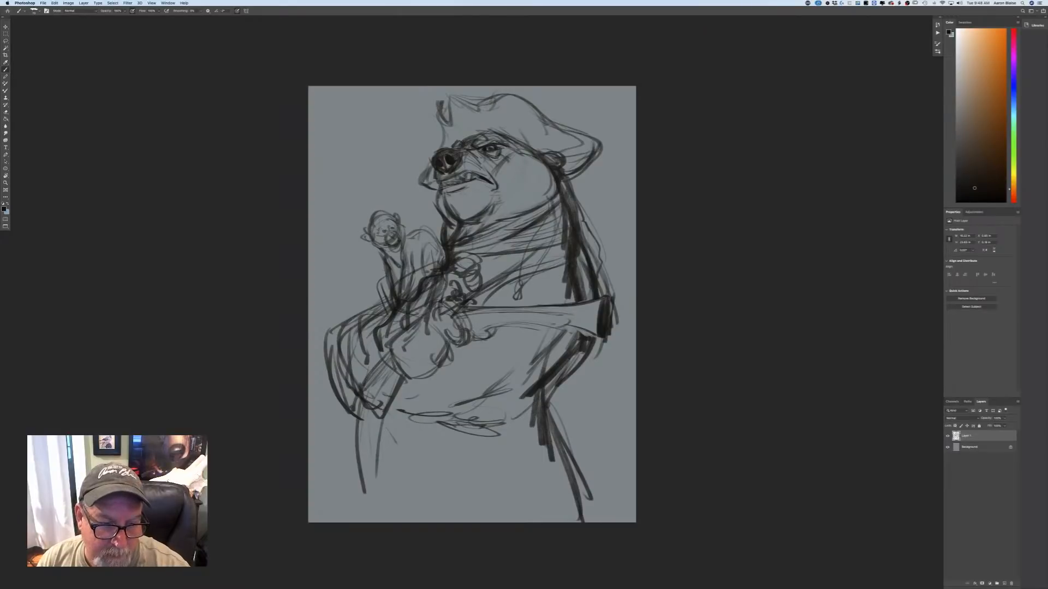
mouse_move(385, 315)
left_mouse_down()
mouse_move(374, 323)
mouse_move(405, 324)
left_mouse_up()
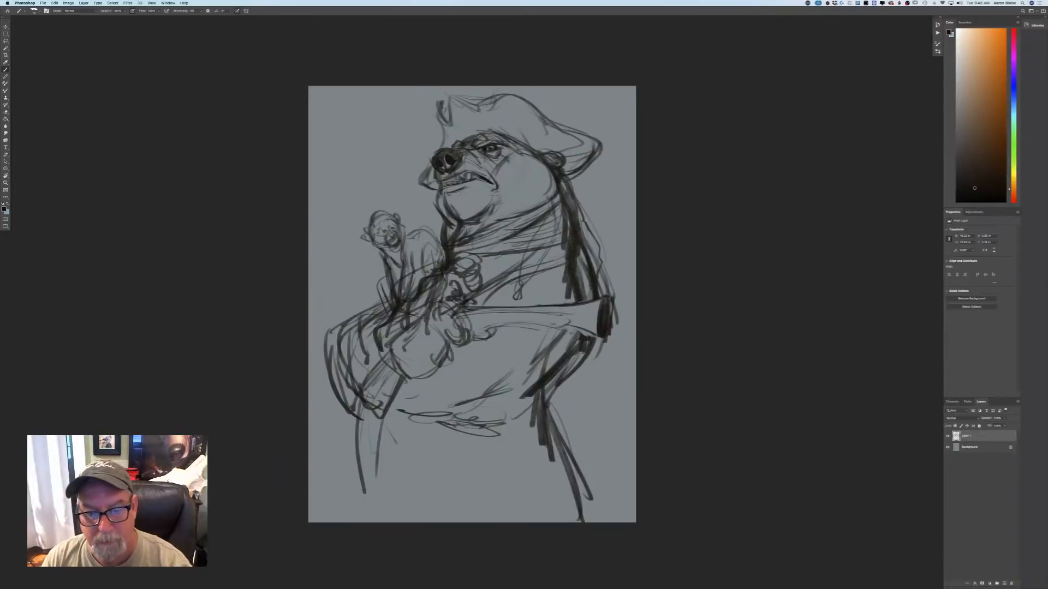
Draw a curved, hooked double-line shape extending behind the bear's hip.
left_click_drag(571, 381, 609, 450)
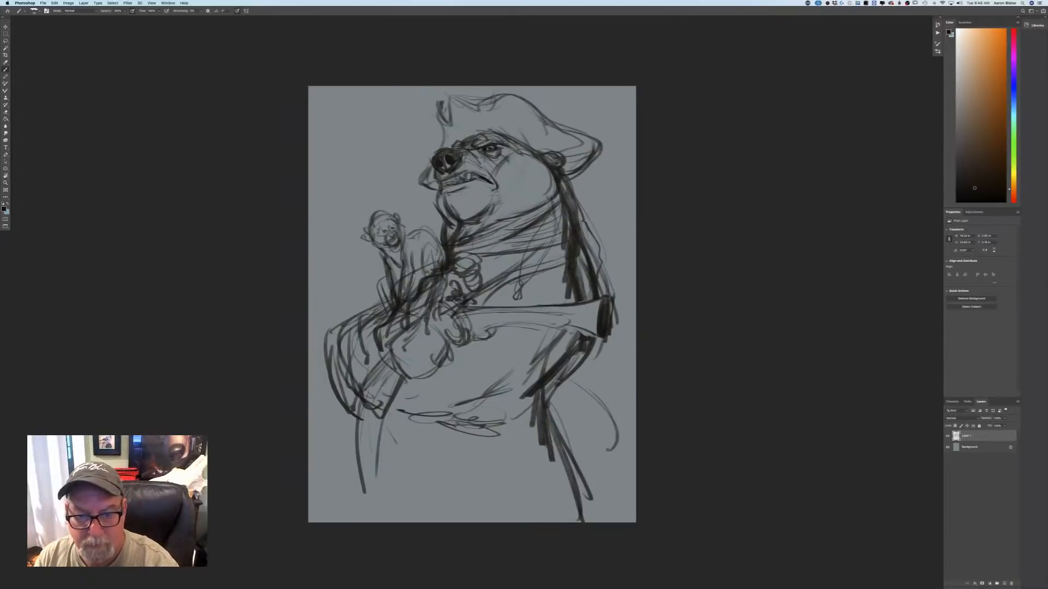
mouse_move(564, 383)
left_mouse_down()
mouse_move(609, 438)
mouse_move(596, 444)
mouse_move(618, 438)
mouse_move(608, 410)
mouse_move(595, 407)
mouse_move(609, 424)
mouse_move(604, 404)
mouse_move(616, 453)
left_mouse_up()
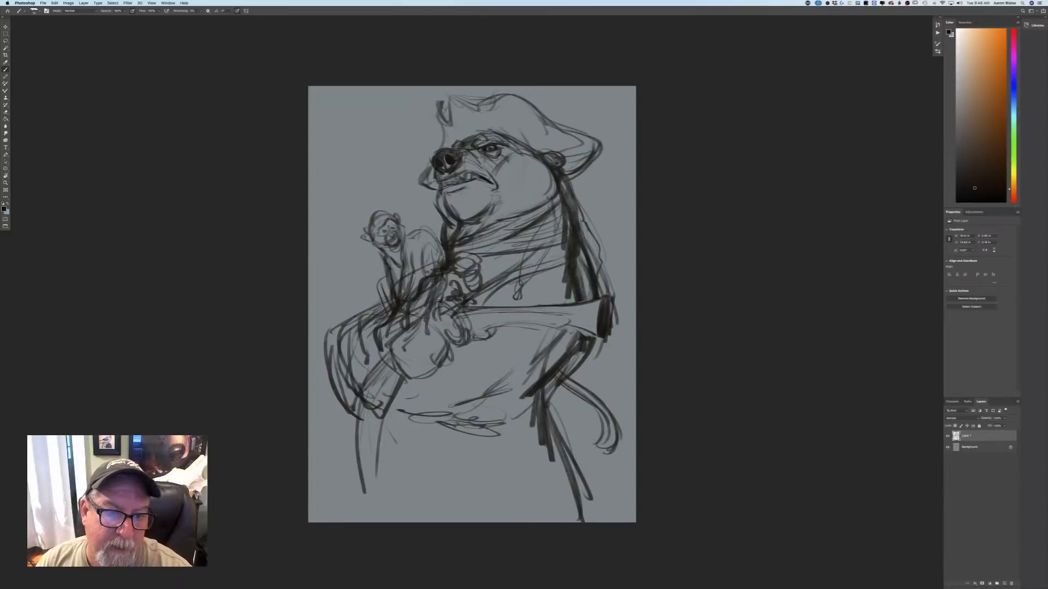
Refine the monkey's brow, muzzle and jaw, and darken the line from its neck down its chest.
left_click_drag(385, 223, 399, 225)
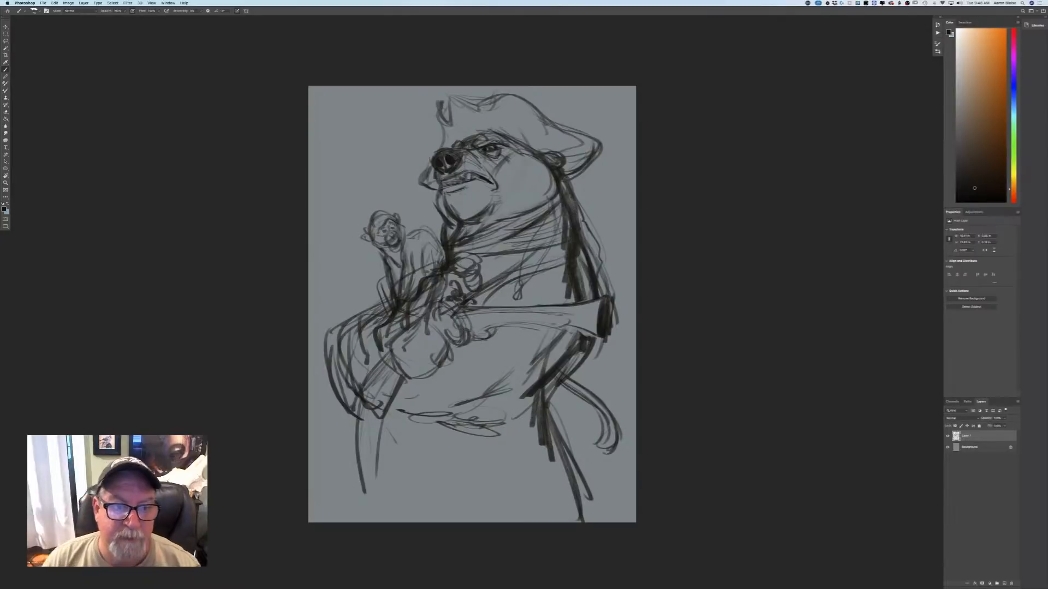
mouse_move(371, 238)
left_mouse_down()
mouse_move(381, 249)
mouse_move(402, 243)
mouse_move(388, 255)
mouse_move(397, 252)
left_mouse_up()
left_click_drag(399, 248, 389, 253)
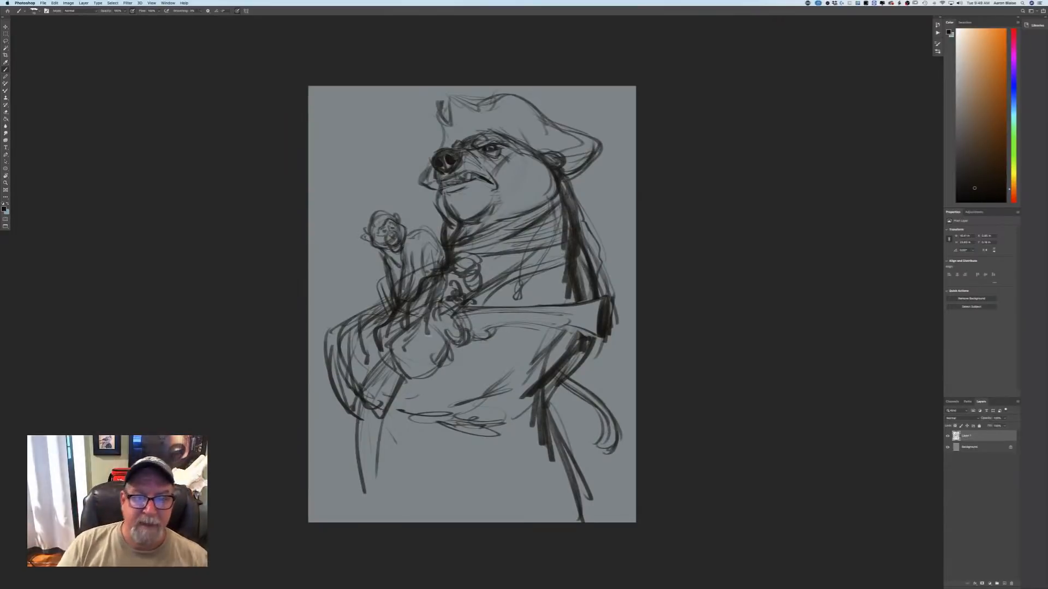
mouse_move(403, 254)
left_mouse_down()
mouse_move(422, 243)
mouse_move(412, 281)
left_mouse_up()
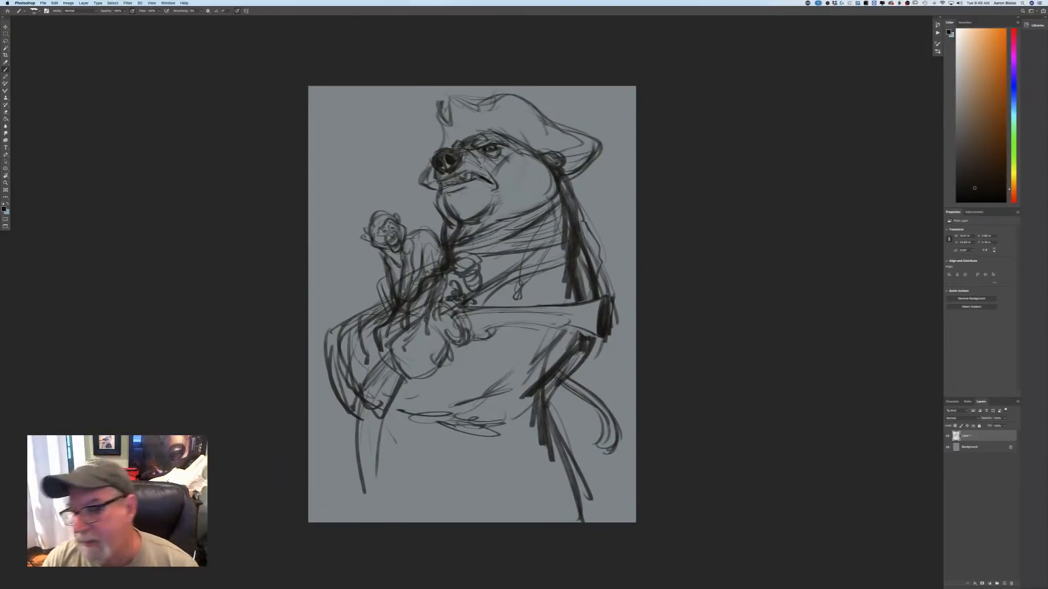
Lower the opacity of the rough sketch's layer and create a new empty layer above it.
left_click(1004, 418)
left_click_drag(1006, 426, 989, 426)
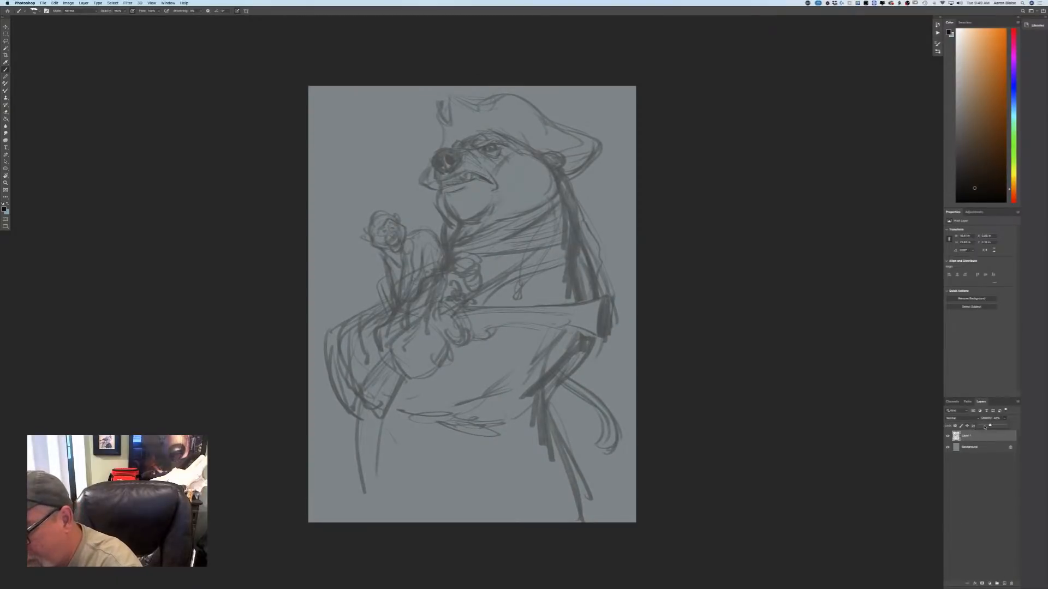
left_click(1004, 584)
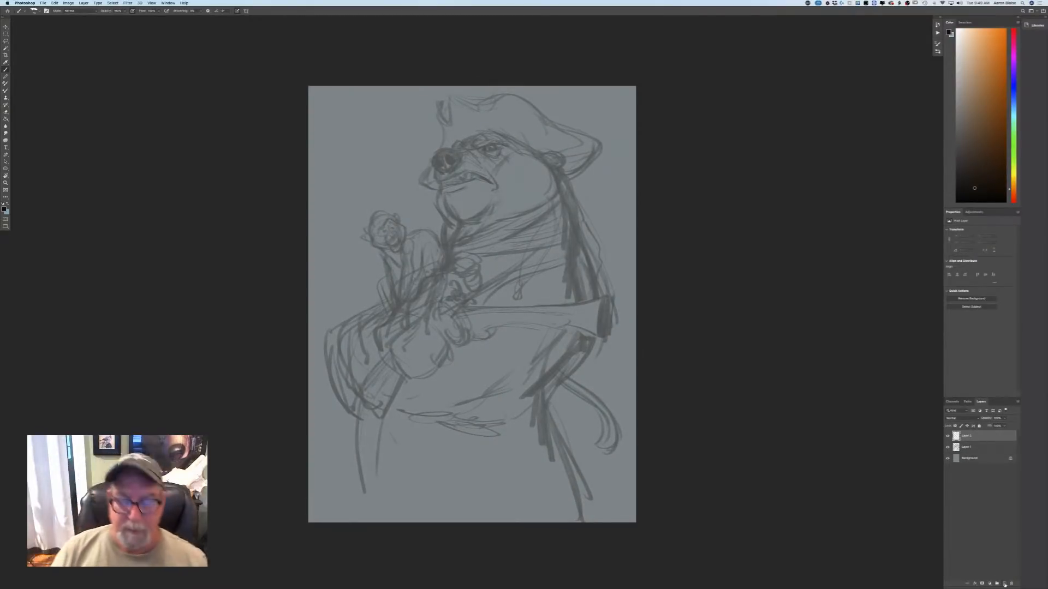
Draw the bear's nose over the rough sketch with a smaller brush, outlining its rim and shading the dark nostrils.
key("super+equal")
left_click_drag(491, 219, 515, 422)
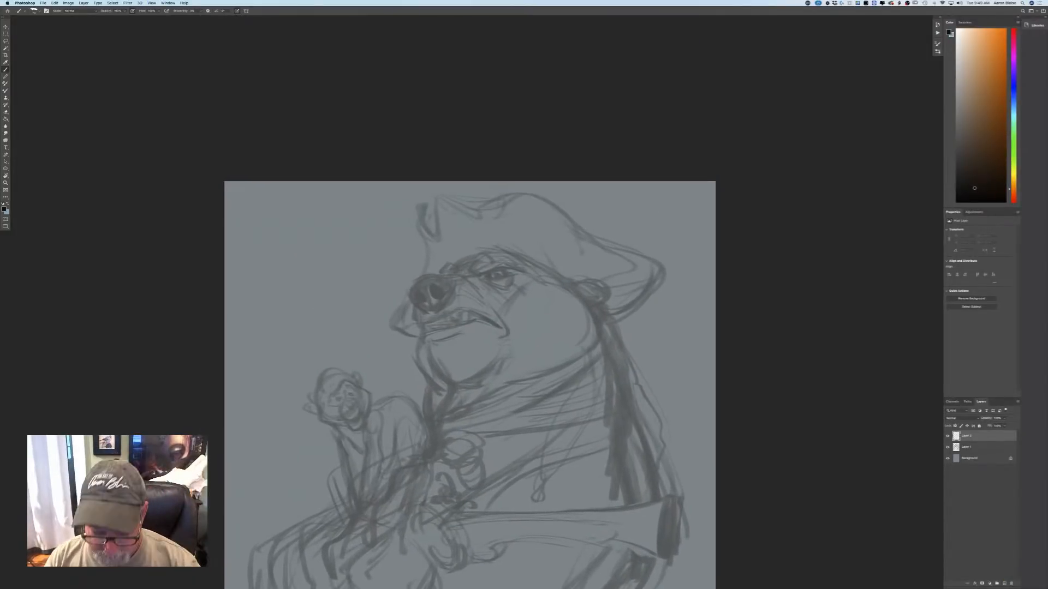
key("bracketleft")
key("bracketleft")
left_click_drag(432, 311, 451, 286)
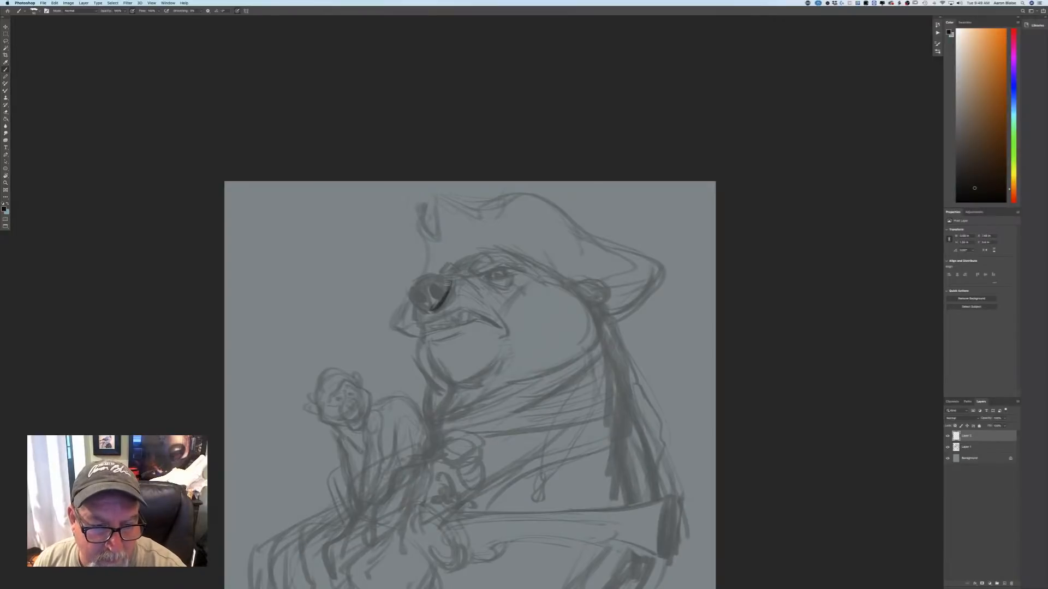
mouse_move(419, 307)
left_mouse_down()
mouse_move(429, 276)
mouse_move(438, 297)
mouse_move(439, 281)
mouse_move(412, 280)
mouse_move(406, 294)
mouse_move(422, 290)
mouse_move(418, 281)
mouse_move(424, 302)
mouse_move(443, 291)
mouse_move(429, 286)
mouse_move(444, 289)
mouse_move(419, 306)
left_mouse_up()
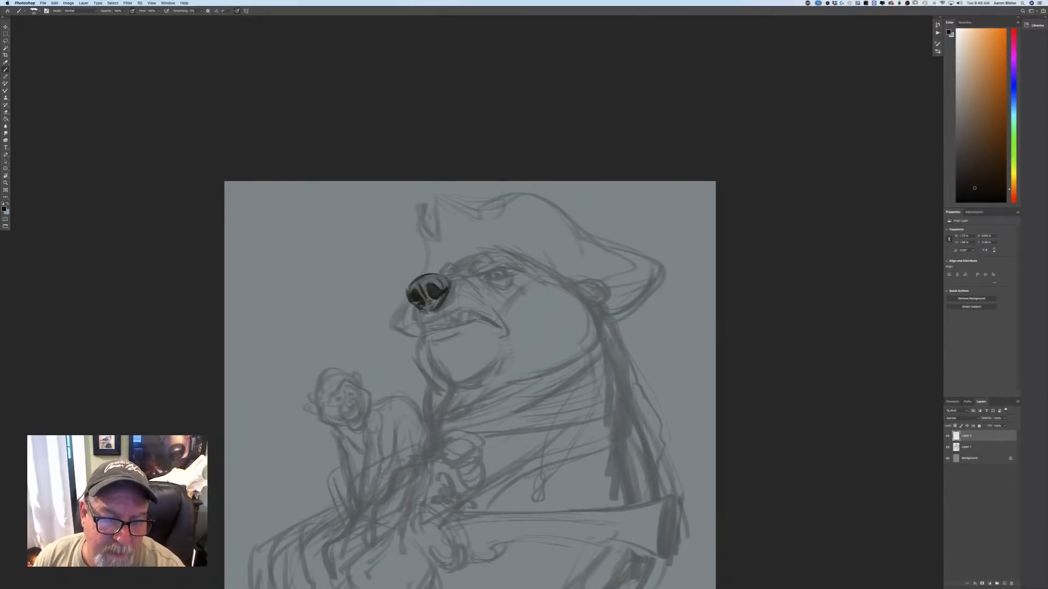
Outline the front of the bear's muzzle down to the upper lip, and add contour strokes over the top of the nose.
mouse_move(409, 298)
left_mouse_down()
mouse_move(415, 326)
mouse_move(465, 308)
mouse_move(462, 299)
left_mouse_up()
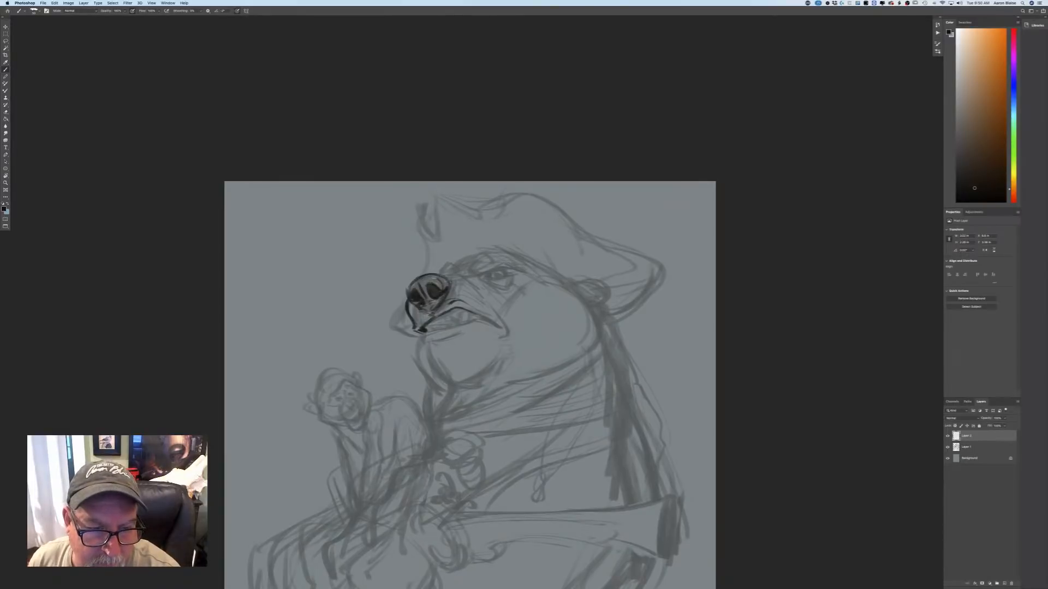
left_click_drag(425, 274, 408, 284)
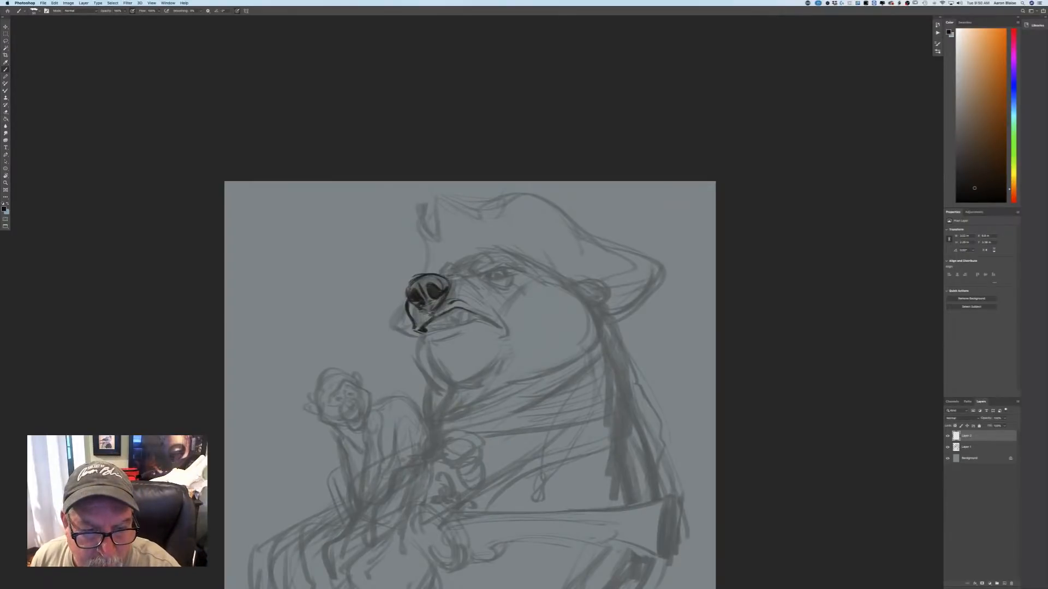
left_click_drag(437, 274, 447, 278)
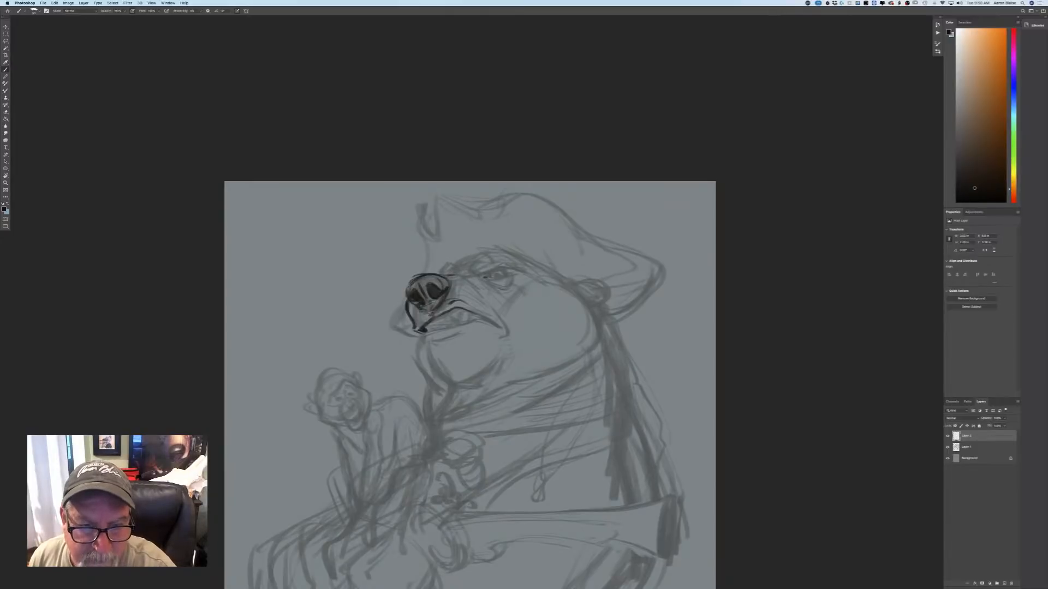
left_click_drag(487, 277, 513, 279)
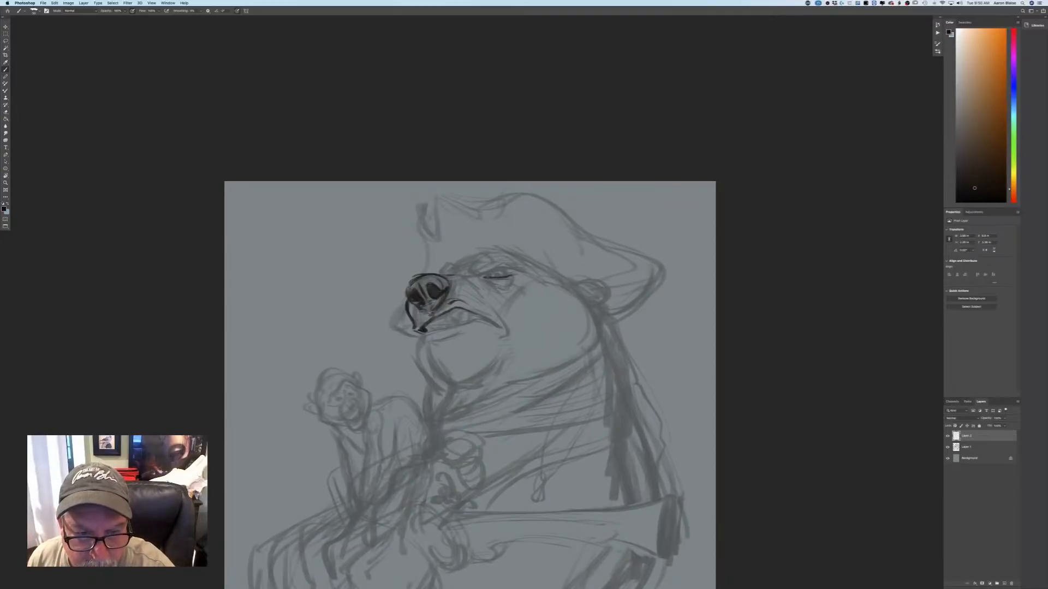
mouse_move(492, 287)
left_mouse_down()
mouse_move(516, 284)
mouse_move(503, 277)
left_mouse_up()
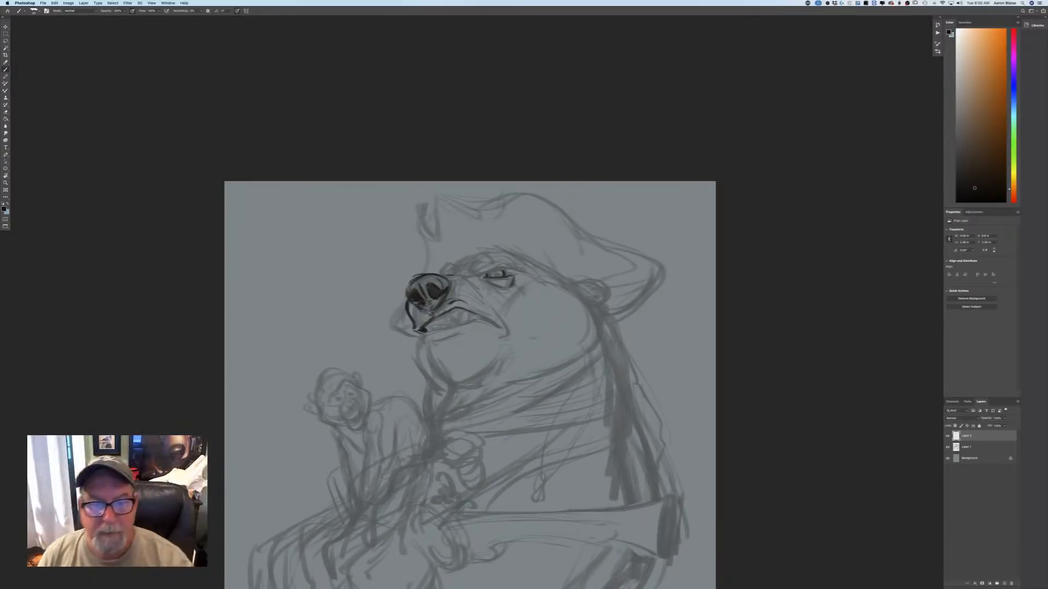
key("super+z")
key("super+z")
key("super+z")
key("super+z")
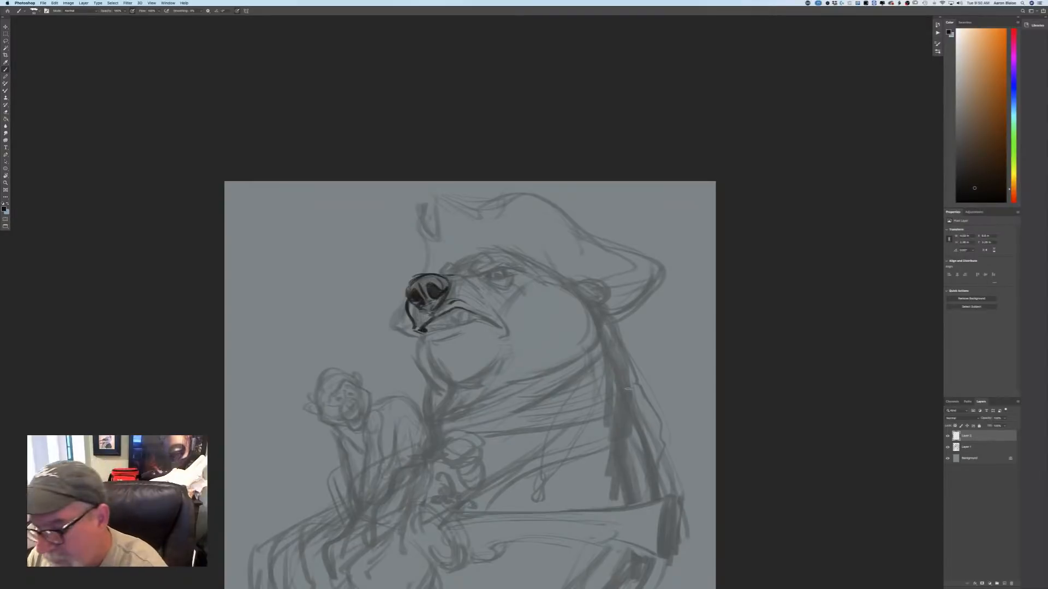
On the rough sketch's layer, select the bear's eye with the Lasso, shift it slightly toward the nose, and deselect.
key("alt+bracketleft")
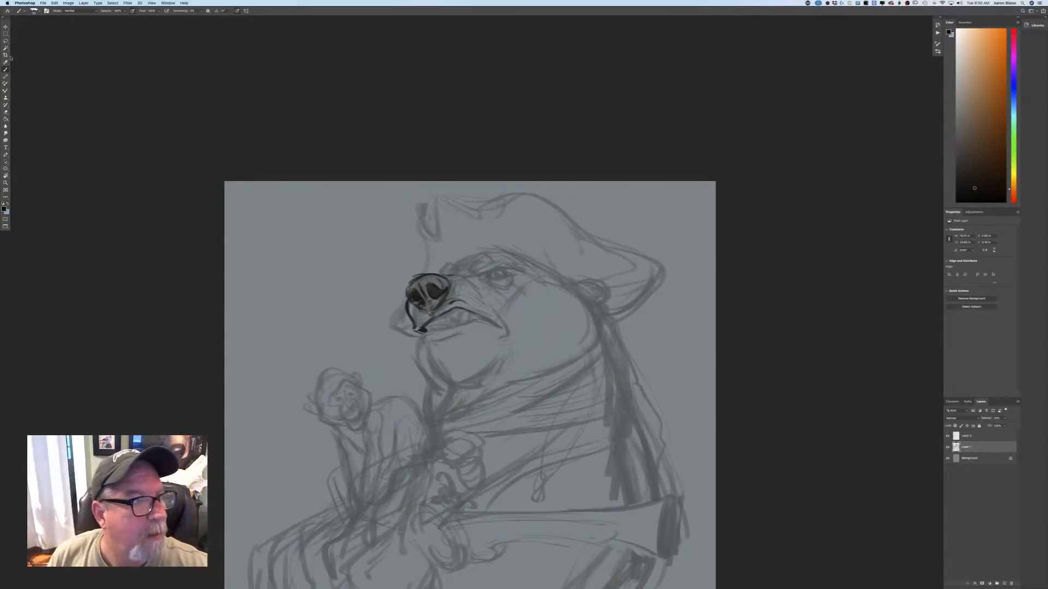
key("l")
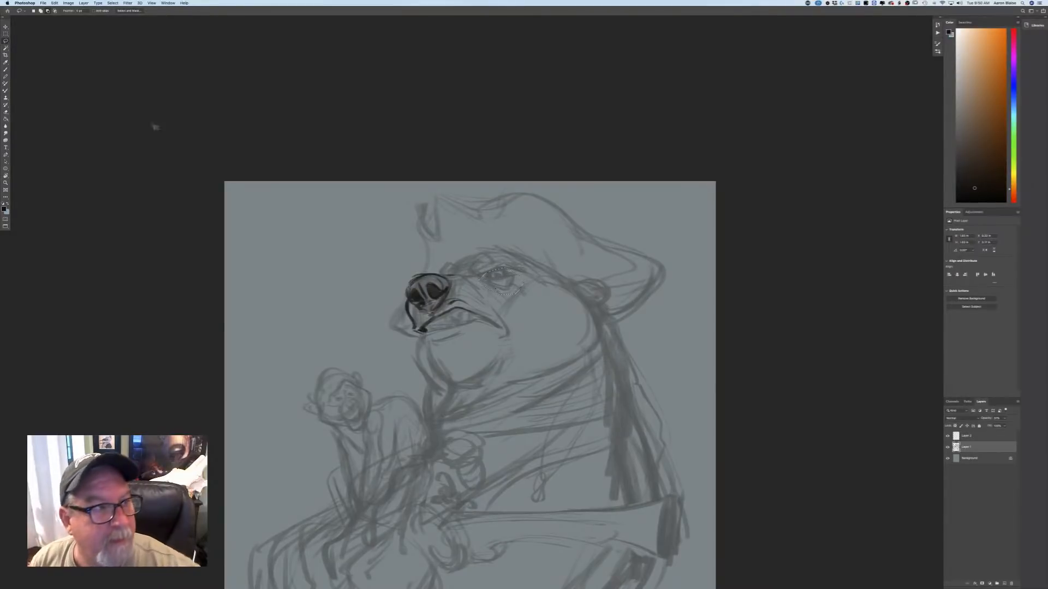
key("v")
left_click_drag(490, 288, 492, 286)
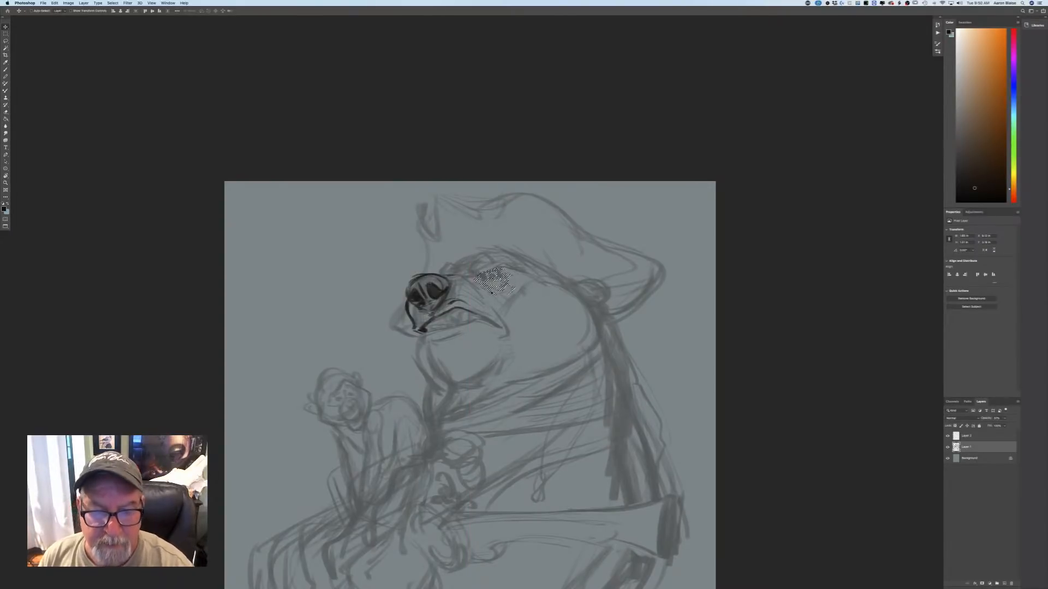
left_click(121, 5)
left_click(122, 16)
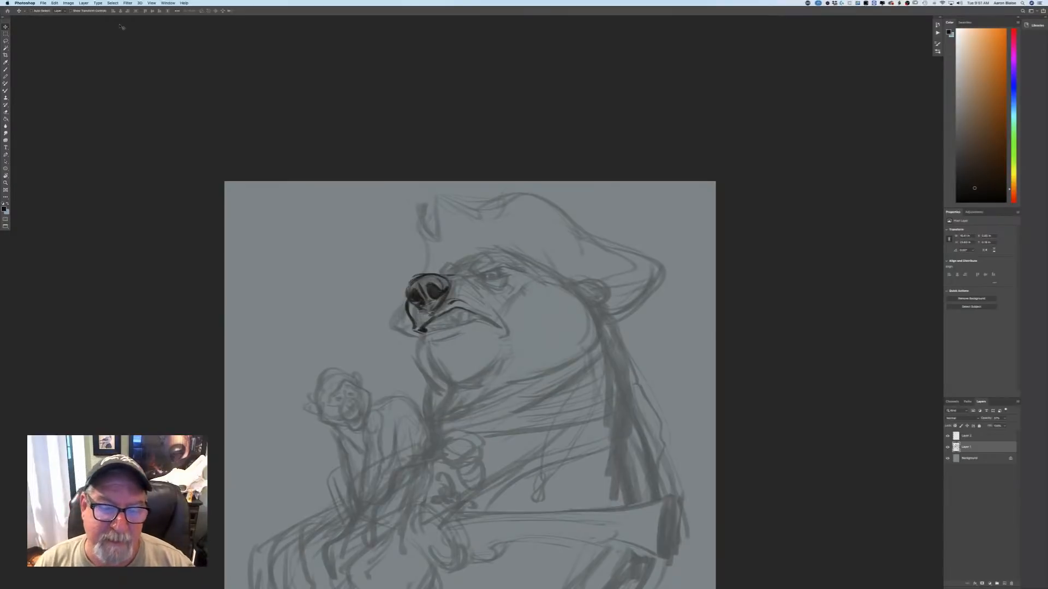
On the clean drawing layer, brush in the bear's angry brow line and the dark shapes of the eye beneath it.
left_click(6, 69)
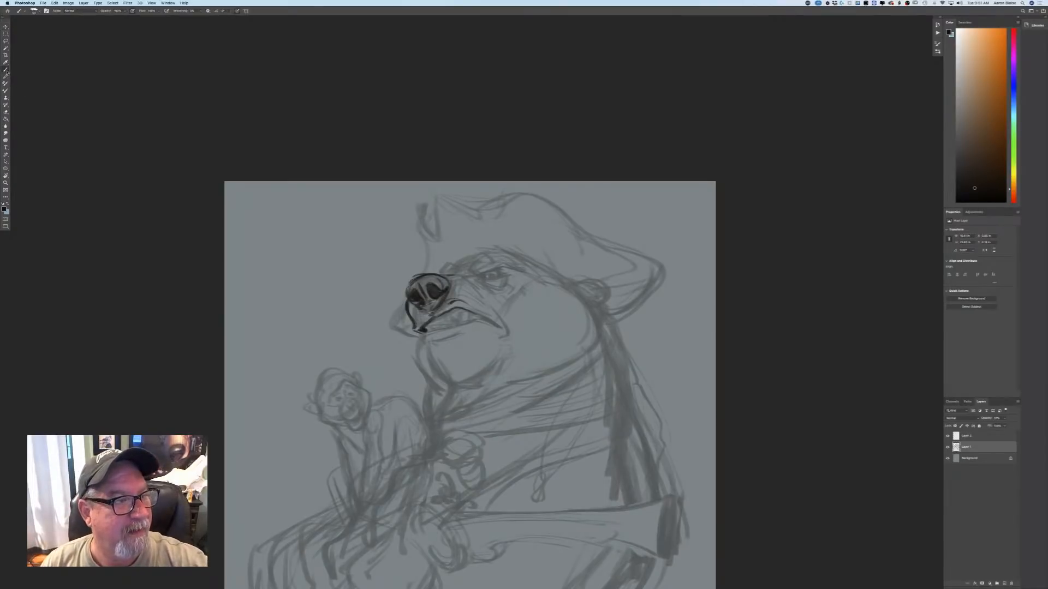
left_click(967, 436)
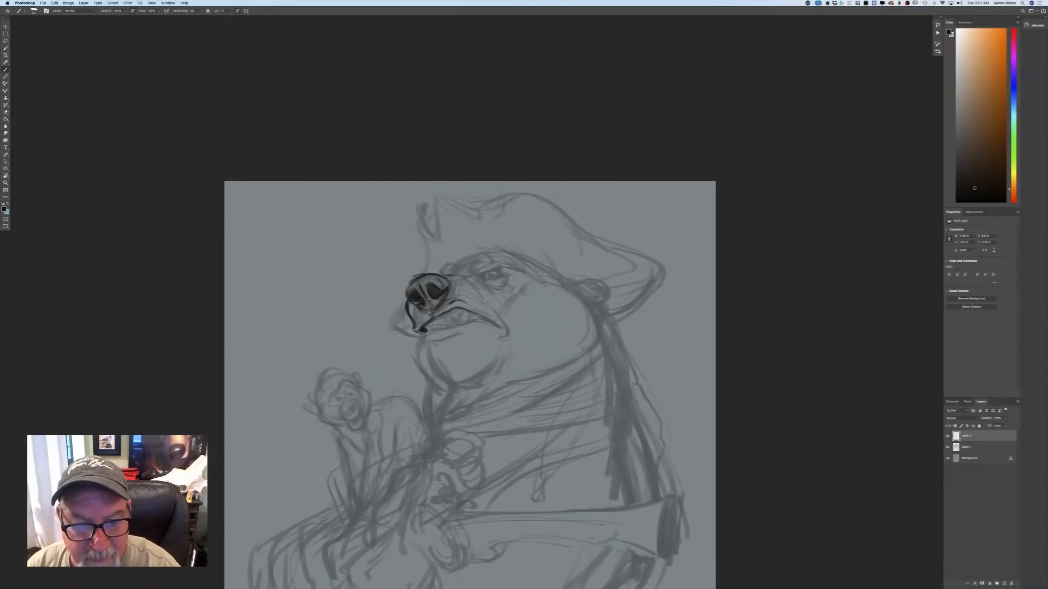
mouse_move(500, 264)
left_mouse_down()
mouse_move(513, 270)
mouse_move(451, 277)
left_mouse_up()
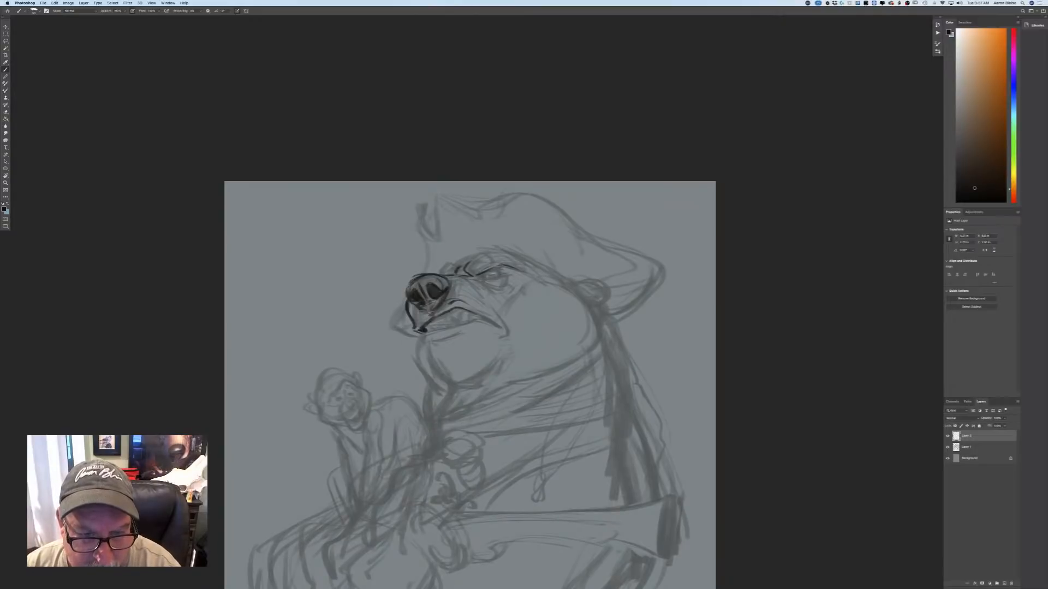
left_click_drag(495, 271, 482, 275)
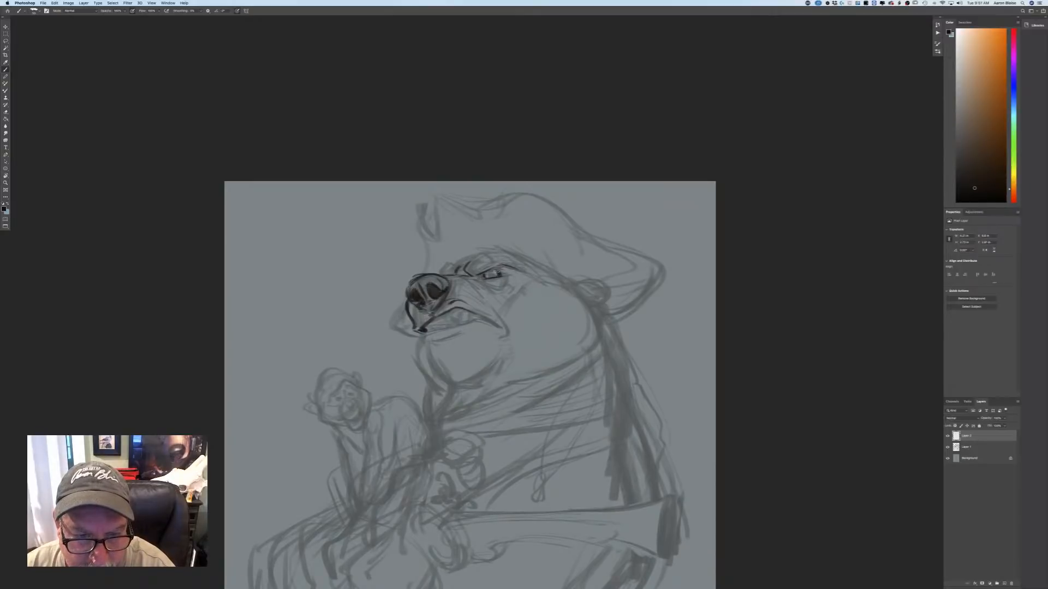
left_click_drag(498, 271, 501, 271)
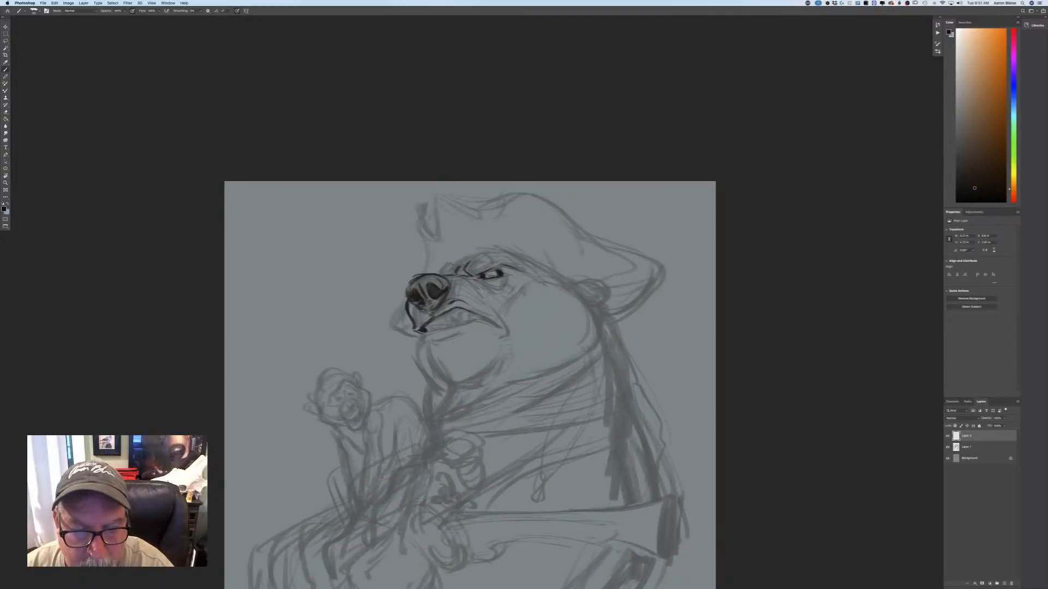
Refine the bear's eye by darkening the pupil, drawing the lower lid, and adding creases behind the outer corner.
key("super+equal")
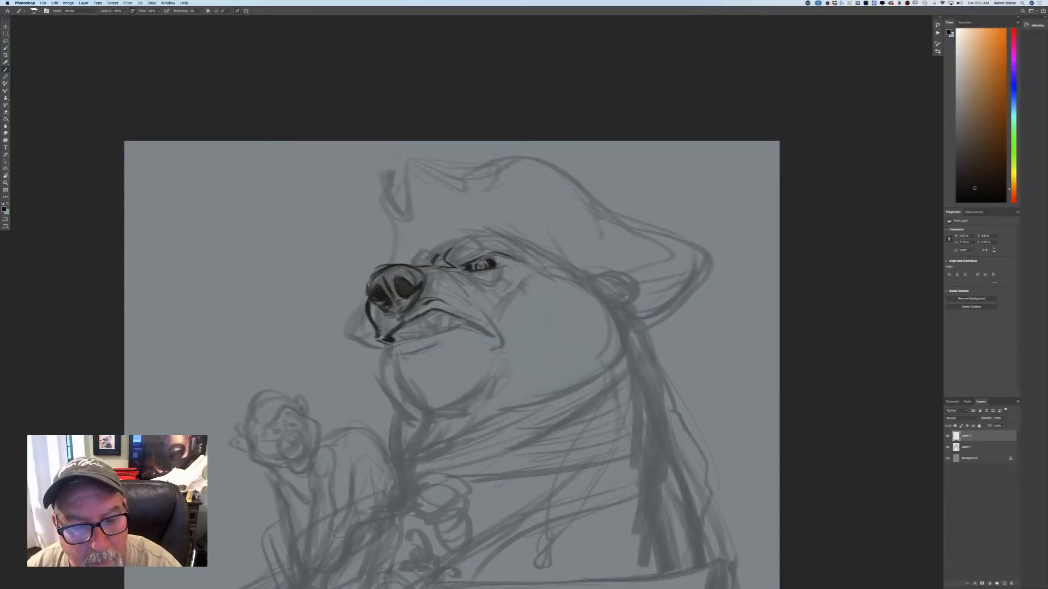
left_click_drag(478, 266, 481, 268)
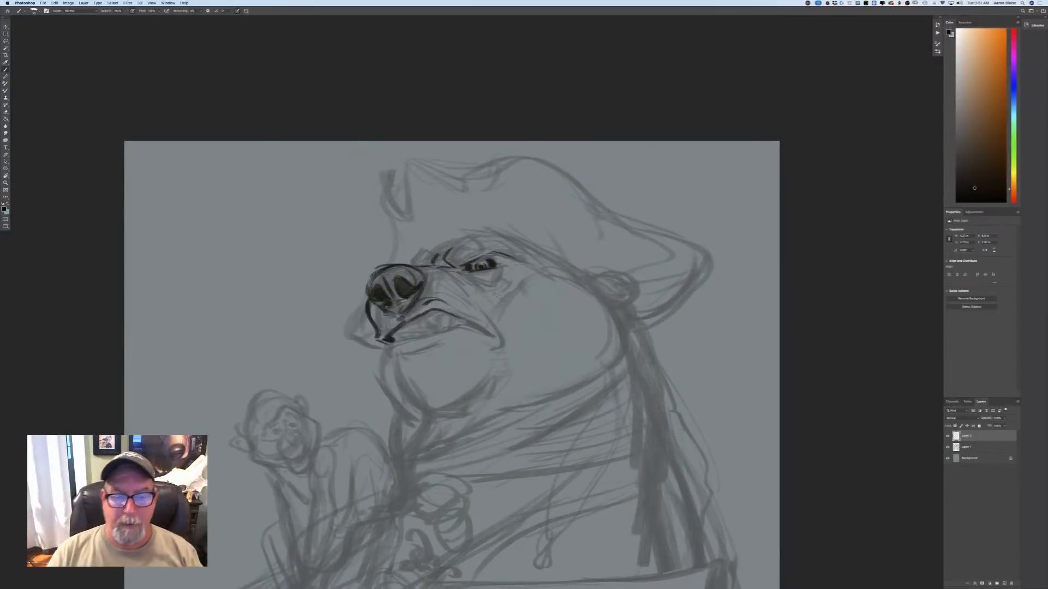
left_click_drag(466, 273, 492, 280)
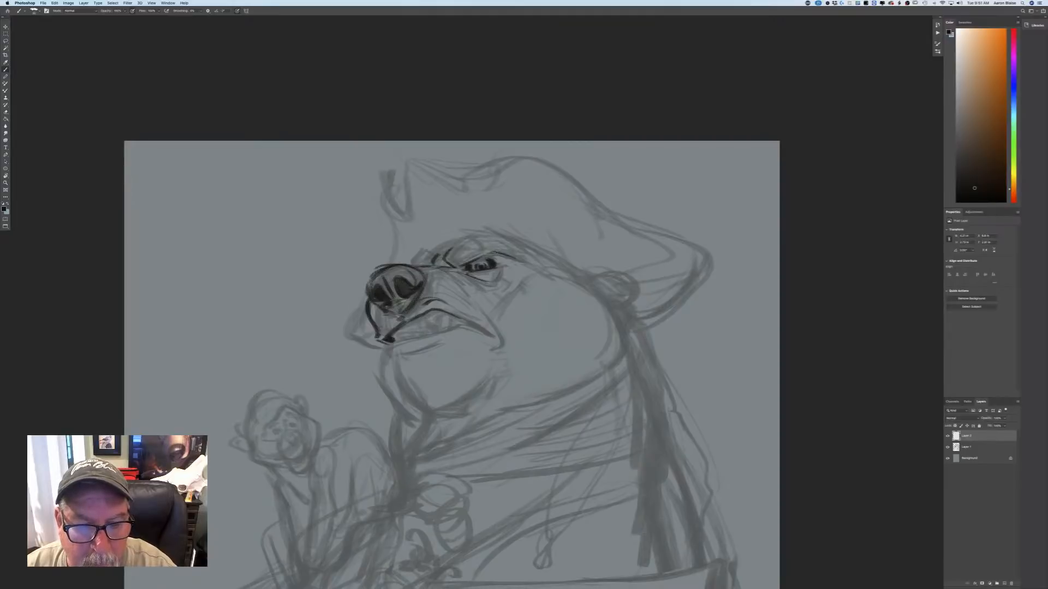
left_click_drag(497, 266, 531, 258)
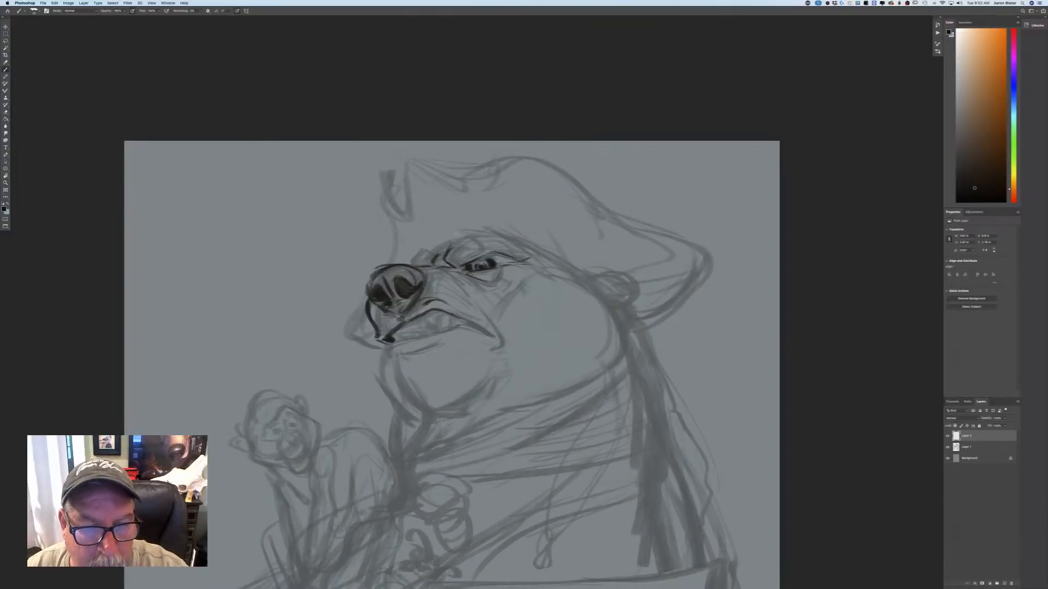
Draw the line above the bear's brow back toward the ear and forward to the muzzle, and darken the upper eyelid.
mouse_move(469, 235)
left_mouse_down()
mouse_move(487, 229)
mouse_move(529, 248)
left_mouse_up()
left_click_drag(494, 229, 586, 279)
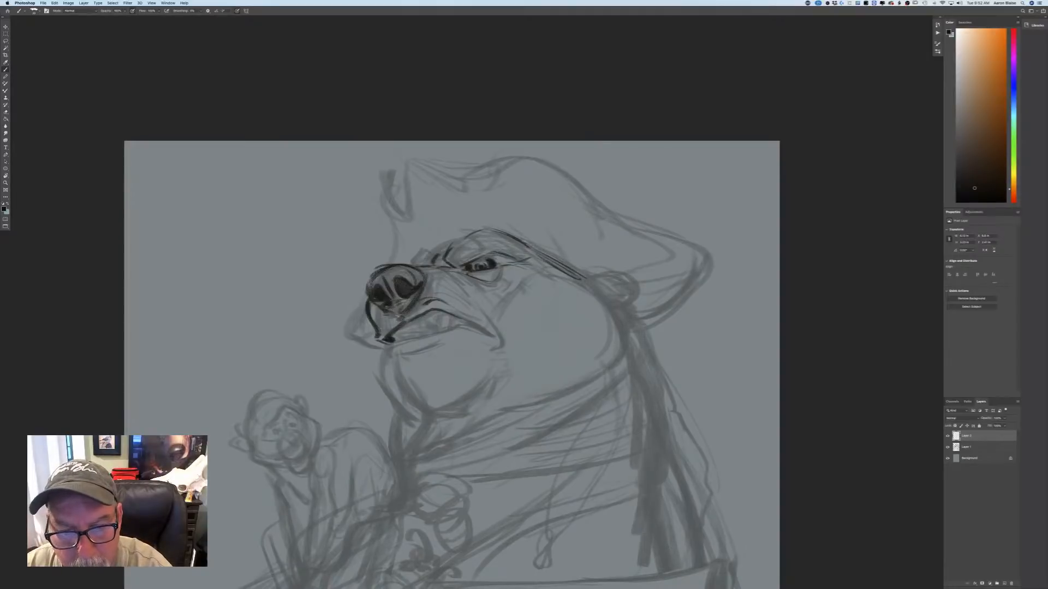
left_click_drag(525, 242, 586, 278)
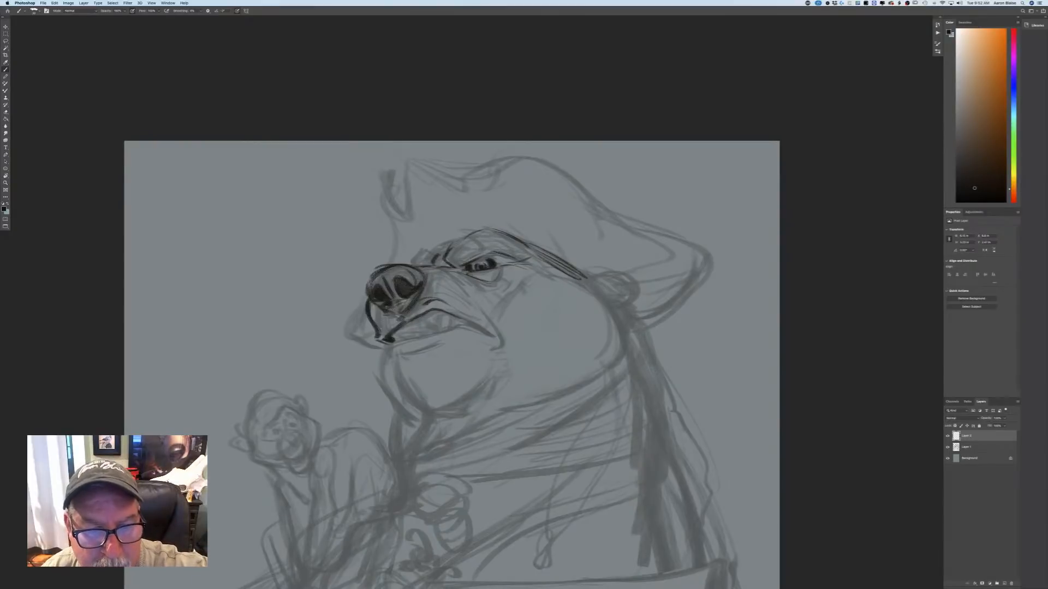
left_click_drag(462, 240, 404, 264)
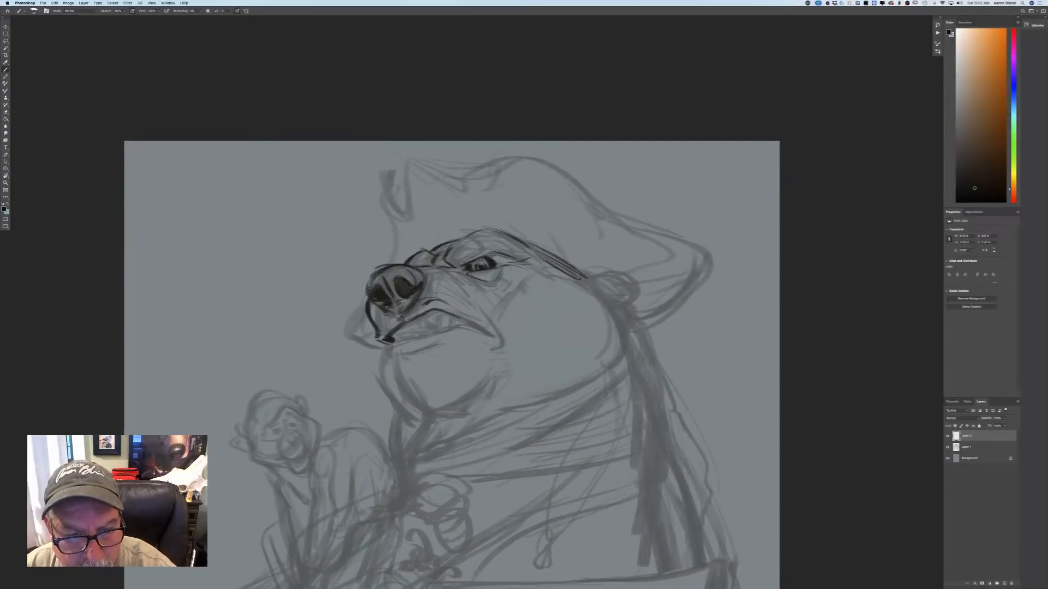
left_click_drag(488, 255, 497, 261)
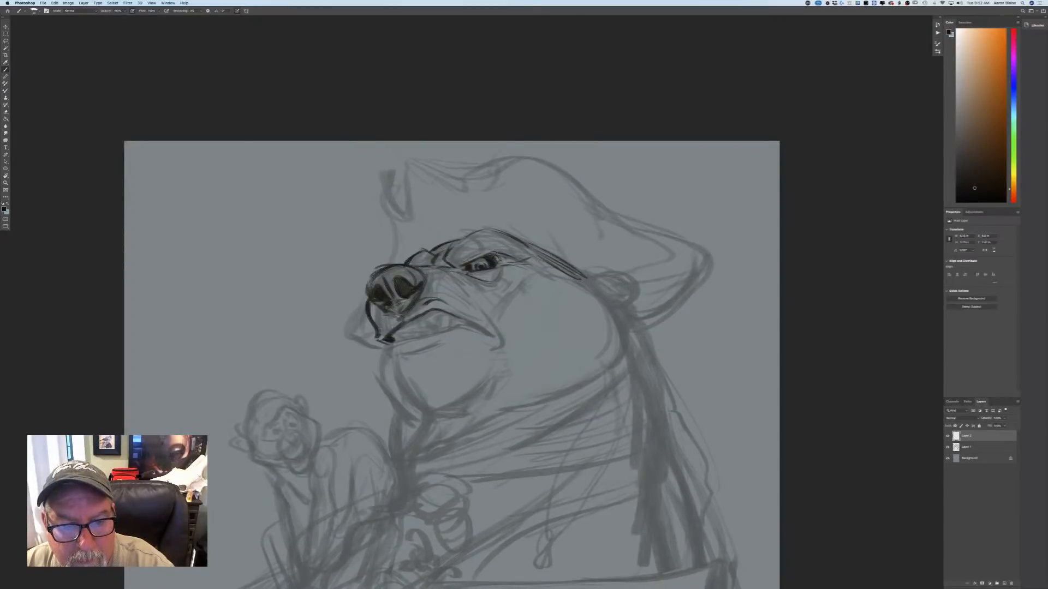
left_click_drag(497, 259, 496, 256)
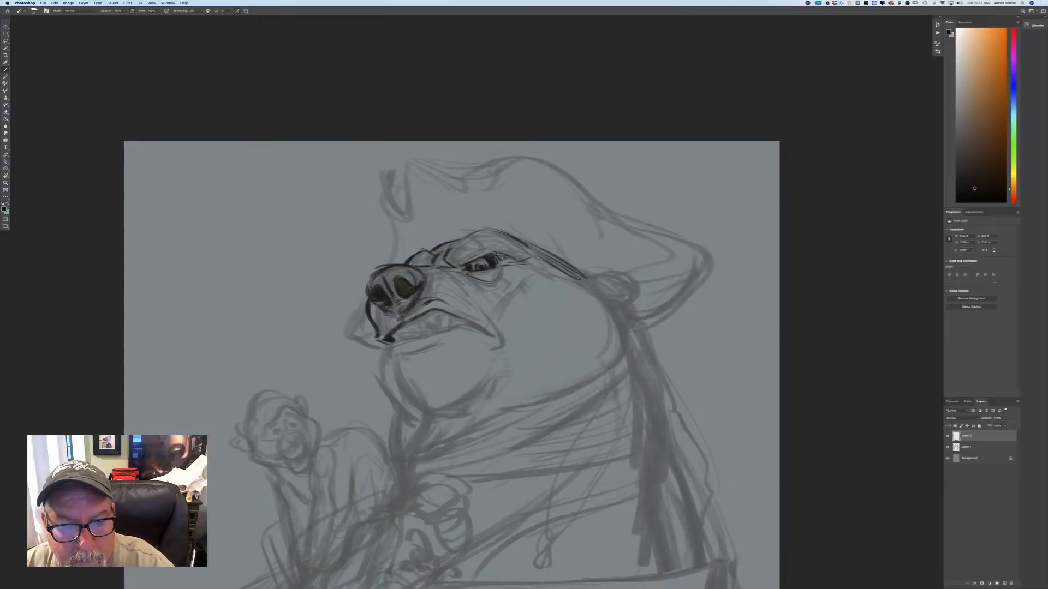
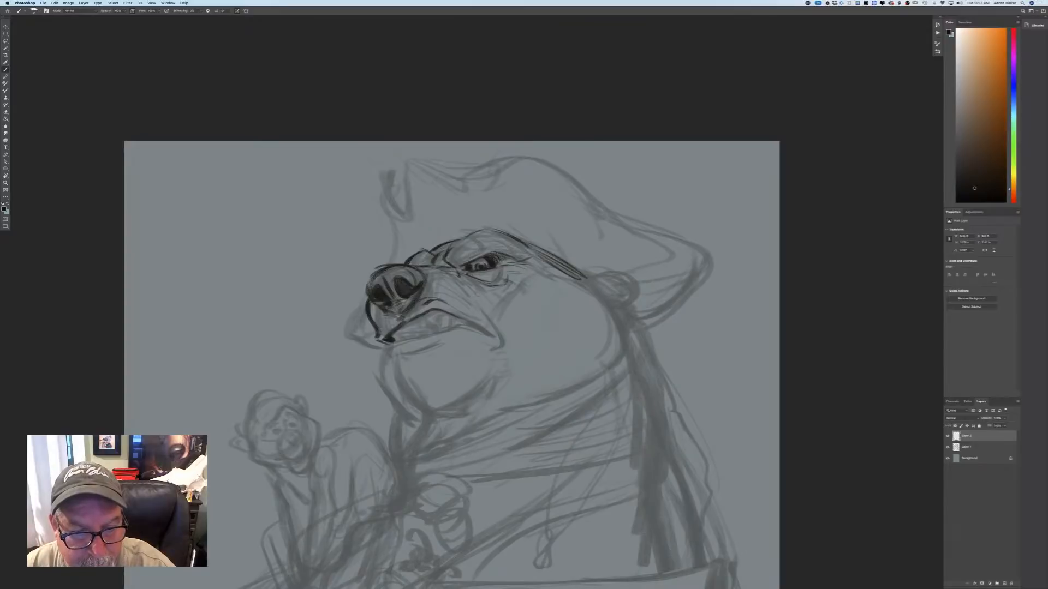
Brush in the bear's snarling upper lip and mouth-corner crease, the large canine tooth, and the lower lip.
left_click_drag(461, 281, 492, 337)
mouse_move(470, 323)
left_mouse_down()
mouse_move(500, 348)
mouse_move(503, 338)
mouse_move(497, 366)
mouse_move(508, 355)
left_mouse_up()
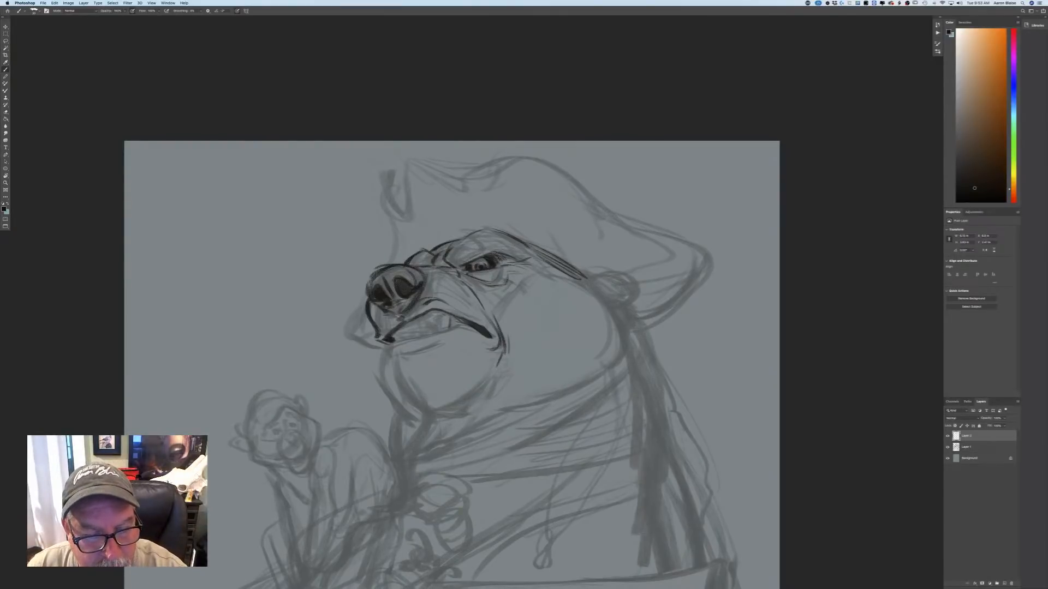
mouse_move(437, 332)
left_mouse_down()
mouse_move(443, 310)
mouse_move(431, 324)
left_mouse_up()
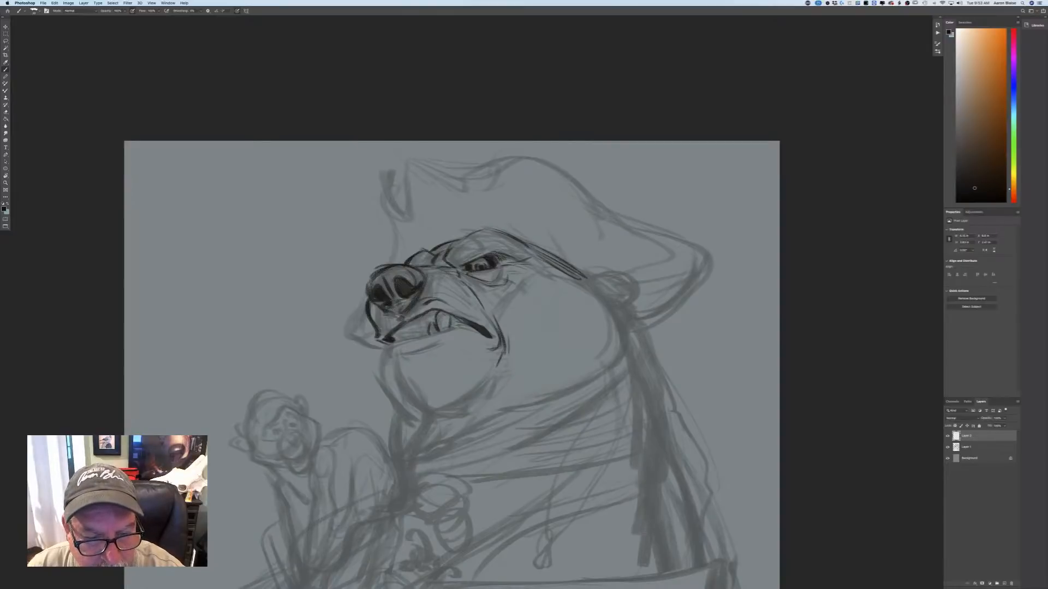
mouse_move(430, 334)
left_mouse_down()
mouse_move(460, 324)
mouse_move(424, 350)
mouse_move(403, 356)
mouse_move(394, 344)
mouse_move(391, 355)
left_mouse_up()
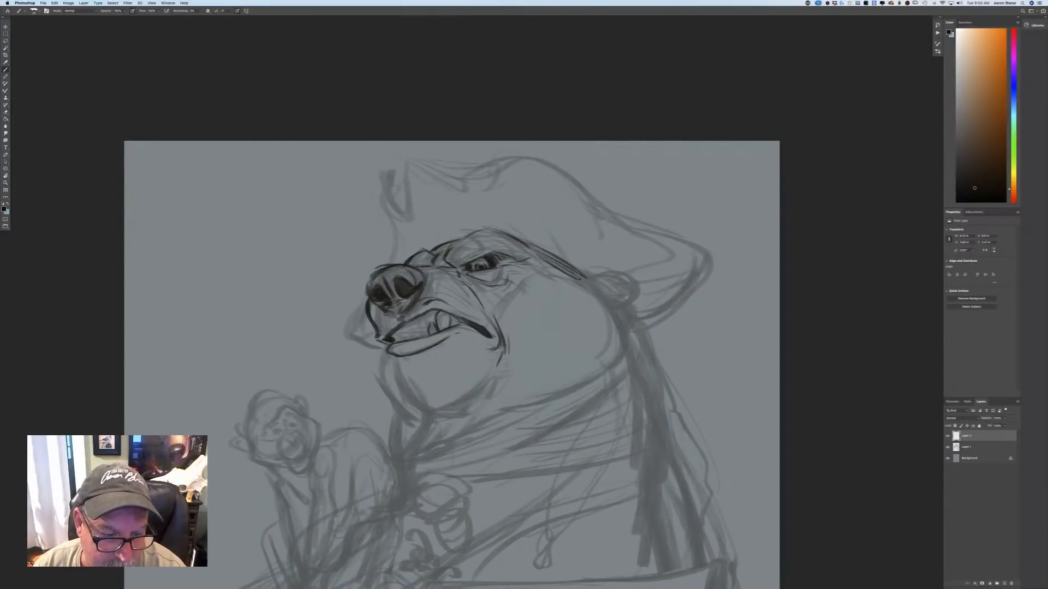
Draw the front edge of the bear's chin, the row of smaller teeth, and a wrinkle on the side of the muzzle.
mouse_move(394, 359)
left_mouse_down()
mouse_move(418, 410)
mouse_move(406, 398)
left_mouse_up()
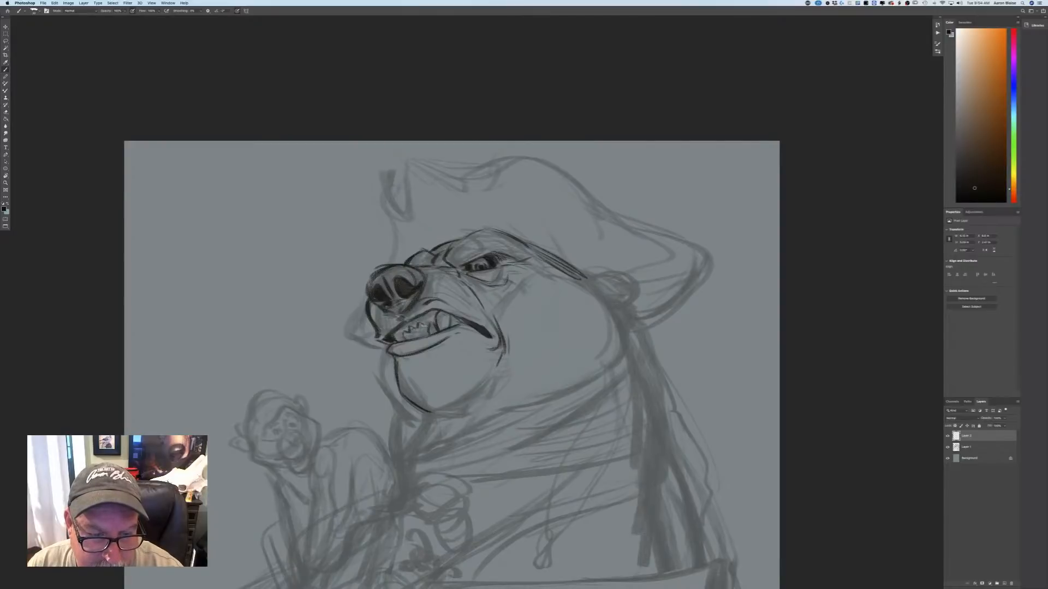
left_click_drag(421, 326, 430, 322)
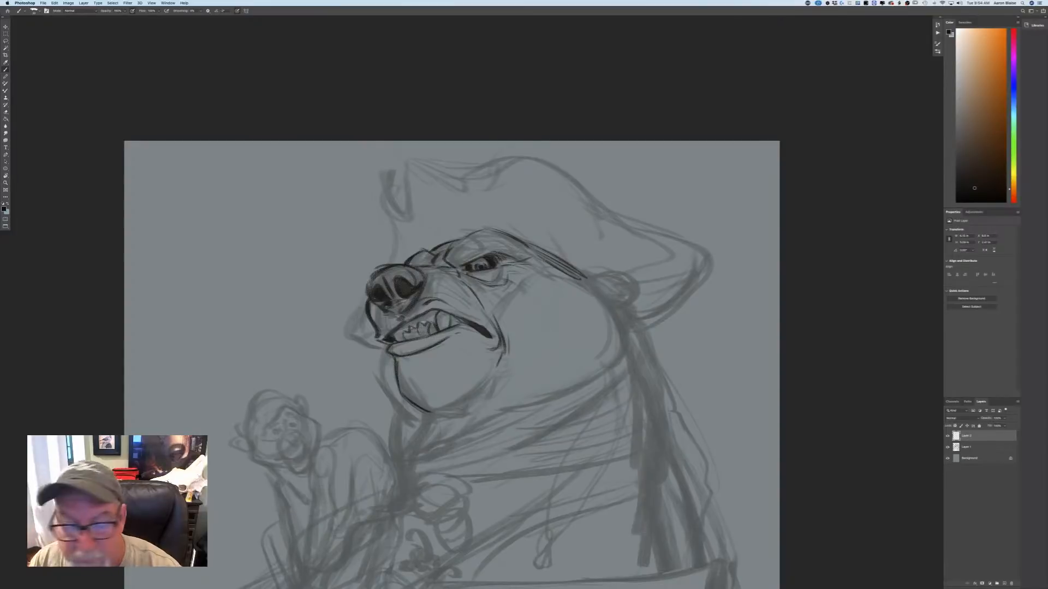
left_click_drag(417, 327, 423, 334)
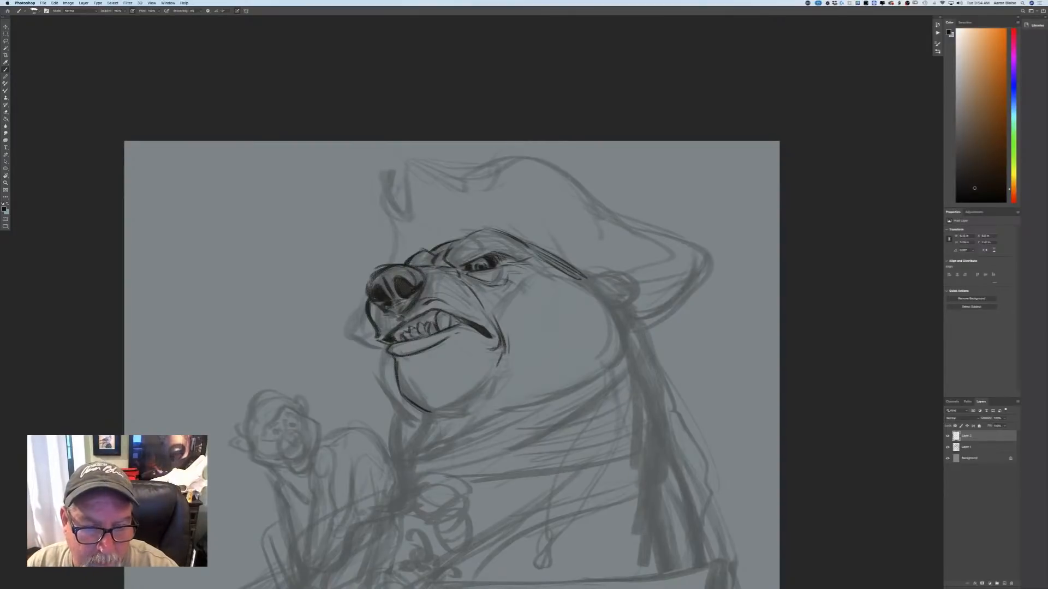
left_click_drag(460, 285, 467, 310)
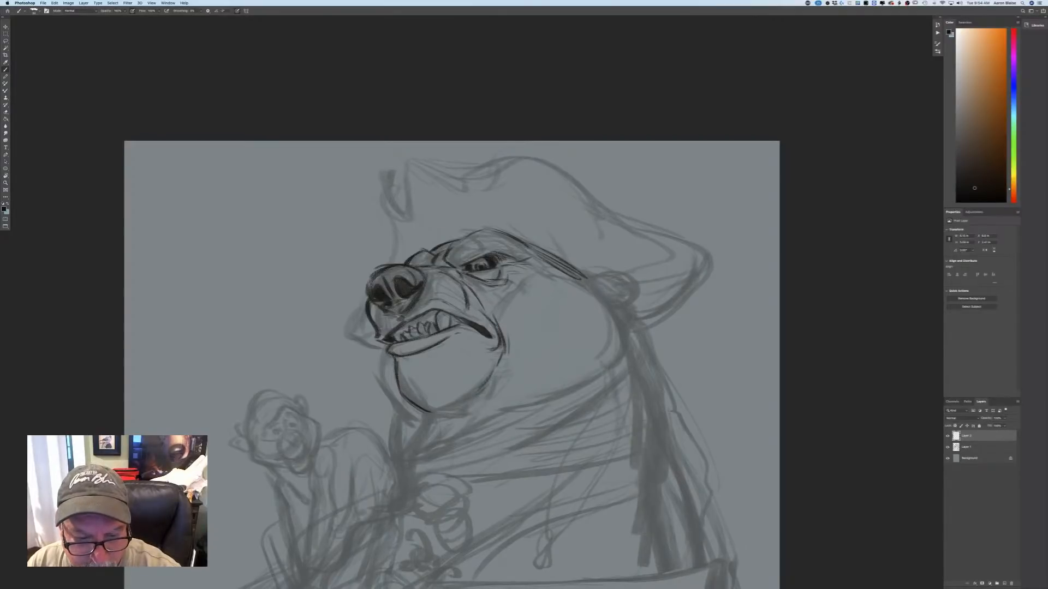
Complete the rounded underside of the bear's chin and draw the pointed tuft of beard fur below it.
left_click_drag(487, 385, 462, 402)
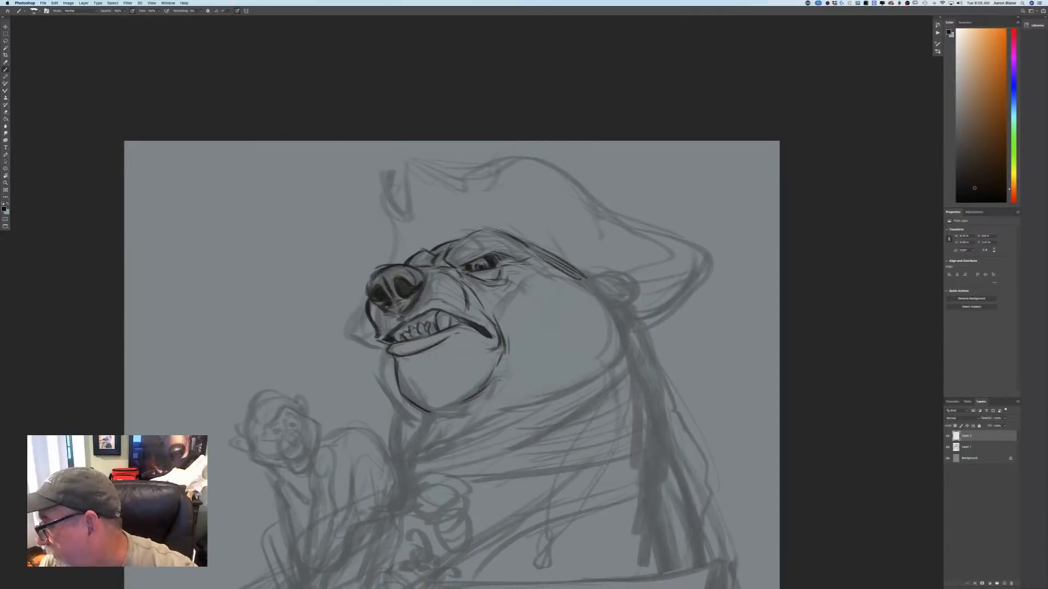
left_click_drag(505, 374, 467, 409)
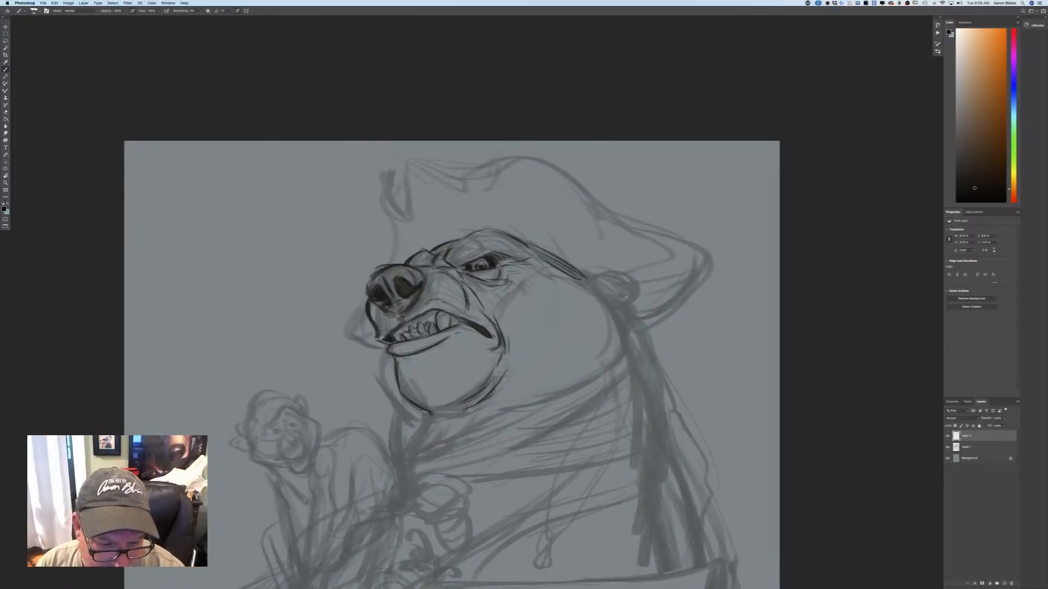
left_click_drag(431, 410, 424, 427)
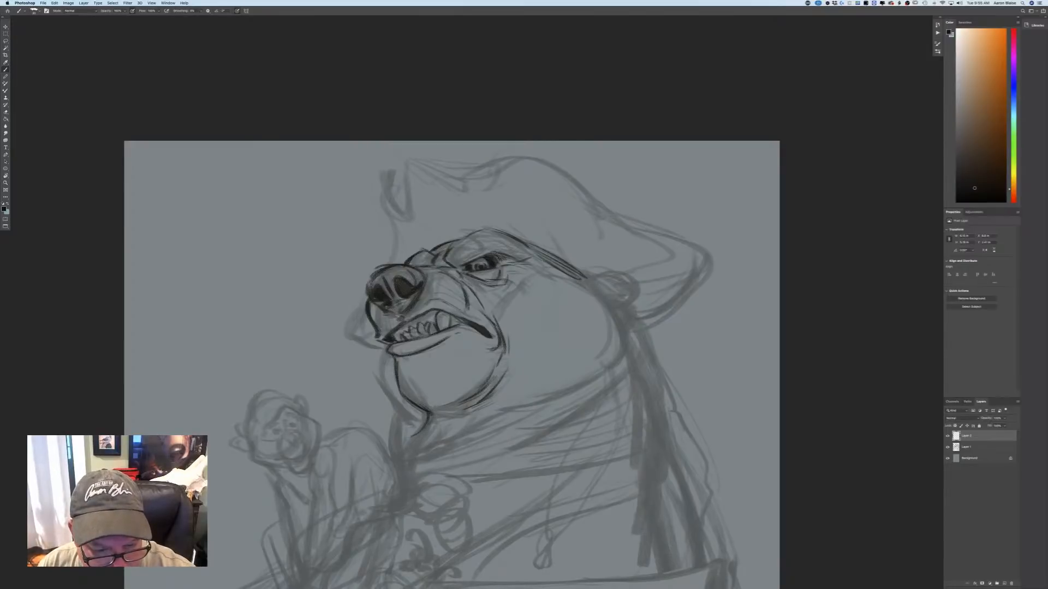
mouse_move(429, 426)
left_mouse_down()
mouse_move(403, 436)
mouse_move(395, 458)
left_mouse_up()
left_click_drag(443, 434, 405, 460)
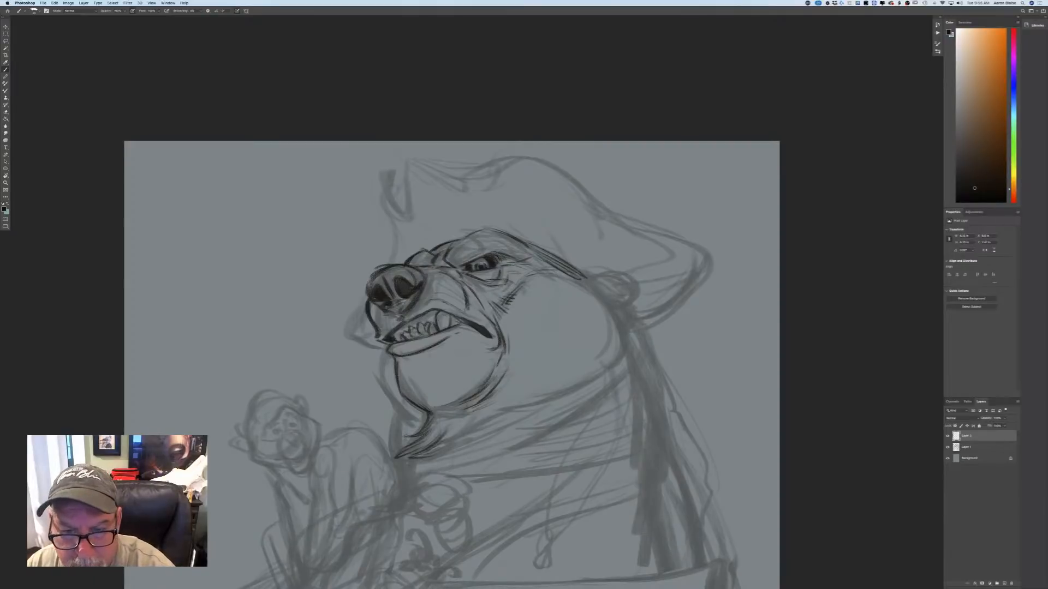
Draw the back contour of the bear's cheek from below the hat down to a fur tuft at the jaw.
mouse_move(568, 273)
left_mouse_down()
mouse_move(602, 288)
mouse_move(645, 349)
mouse_move(577, 388)
left_mouse_up()
key("super+minus")
key("super+minus")
key("super+minus")
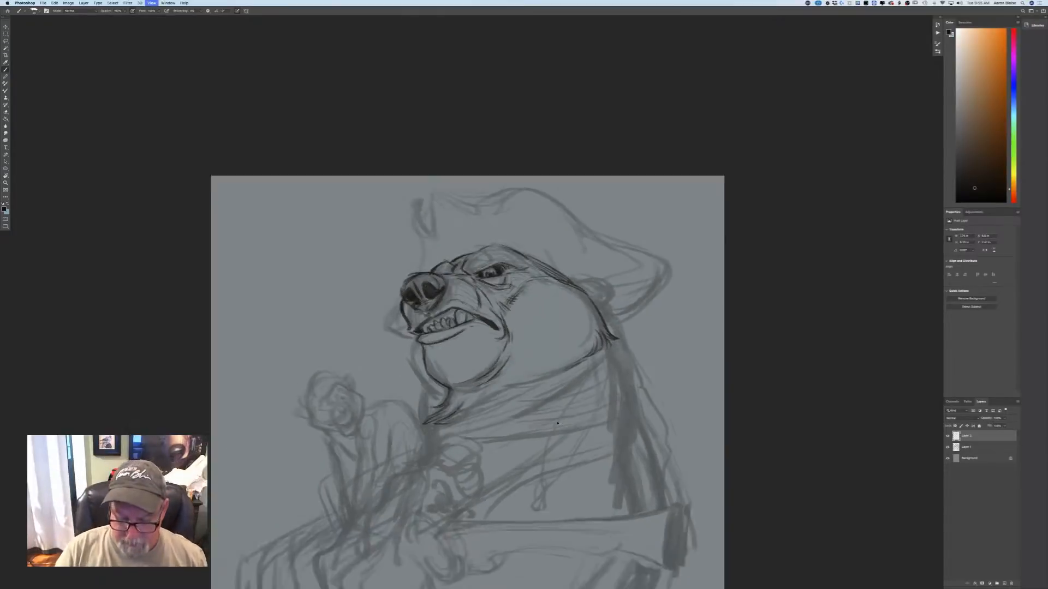
key("super+plus")
key("super+plus")
key("super+plus")
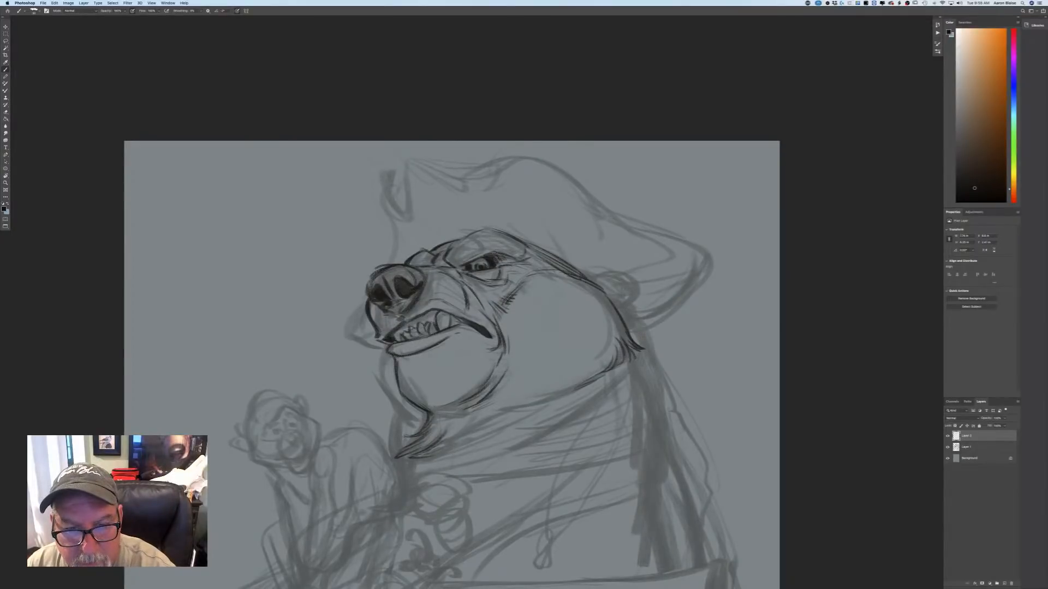
Reinforce the top of the bear's brow and draw the outer contour in front of the chin down to the beard.
left_click_drag(502, 232, 468, 238)
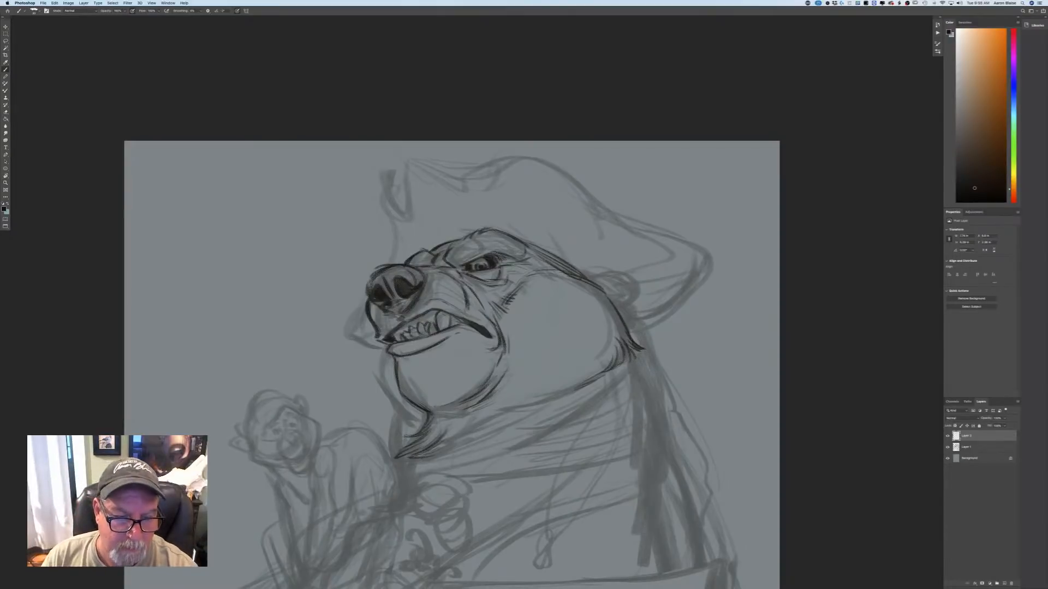
left_click_drag(384, 344, 377, 373)
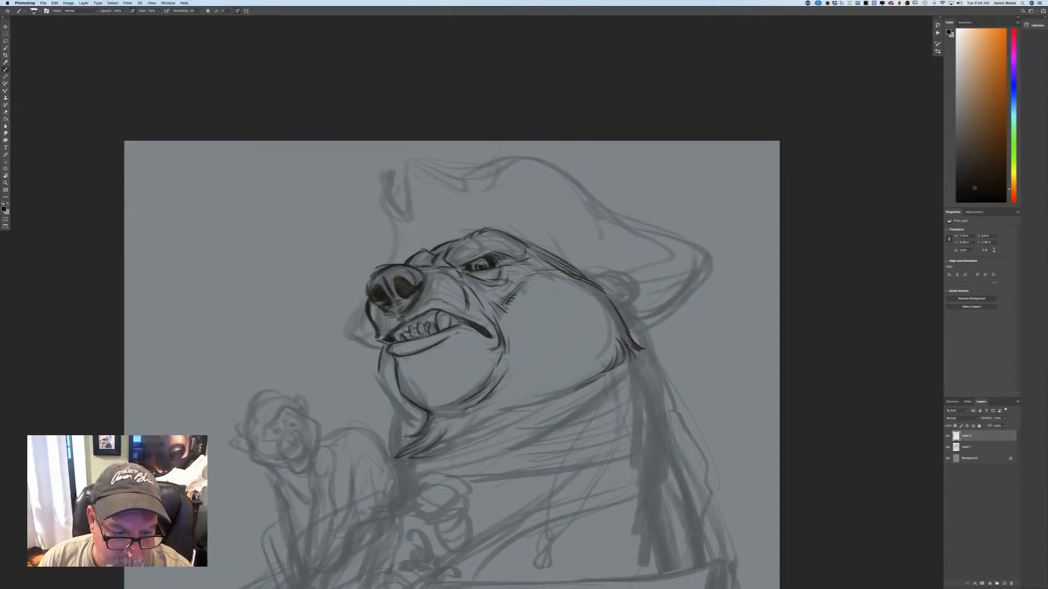
left_click_drag(399, 409, 377, 373)
mouse_move(395, 407)
left_mouse_down()
mouse_move(419, 420)
mouse_move(410, 417)
left_mouse_up()
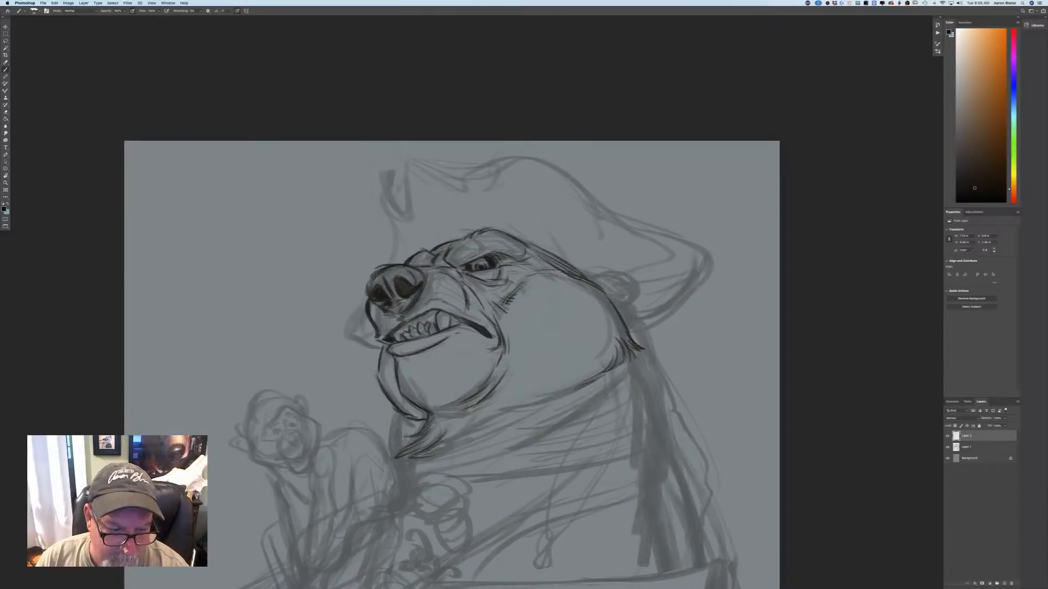
Draw the bear's lower jawline with furry strokes from the cheek tuft forward to the beard.
key("super+minus")
key("super+minus")
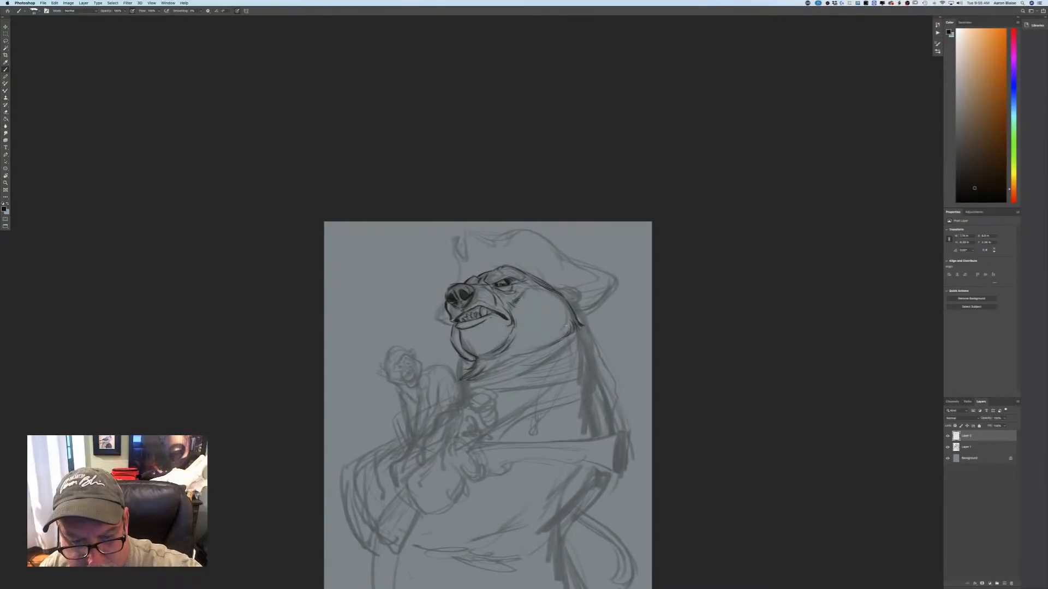
left_click_drag(562, 332, 523, 355)
Draw the bear's ear under the hat brim, hang a round hoop earring from it, and darken the inner ear lines.
key("super+plus")
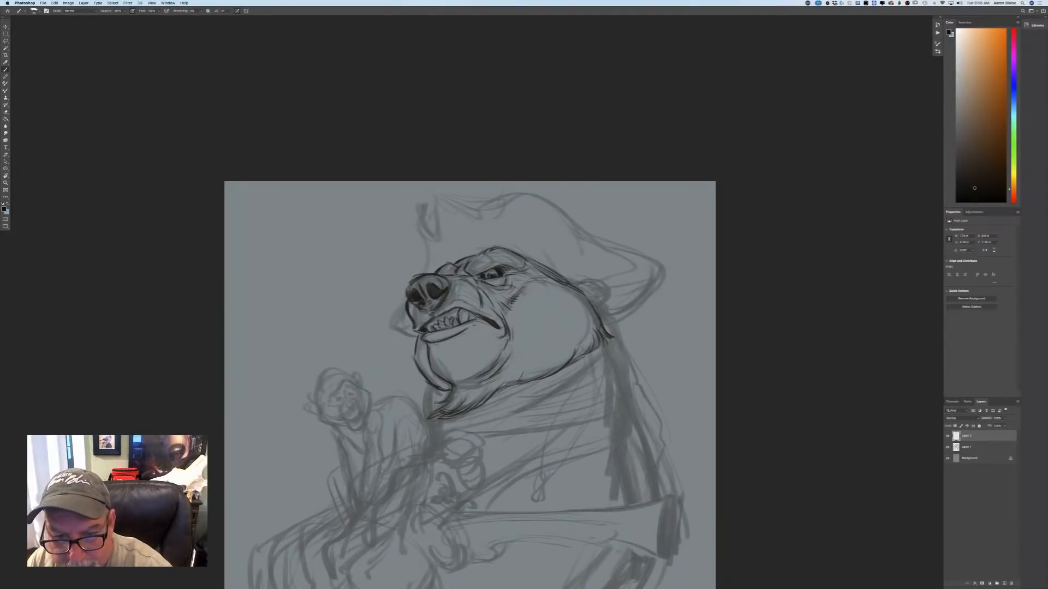
mouse_move(580, 283)
left_mouse_down()
mouse_move(605, 287)
mouse_move(598, 309)
left_mouse_up()
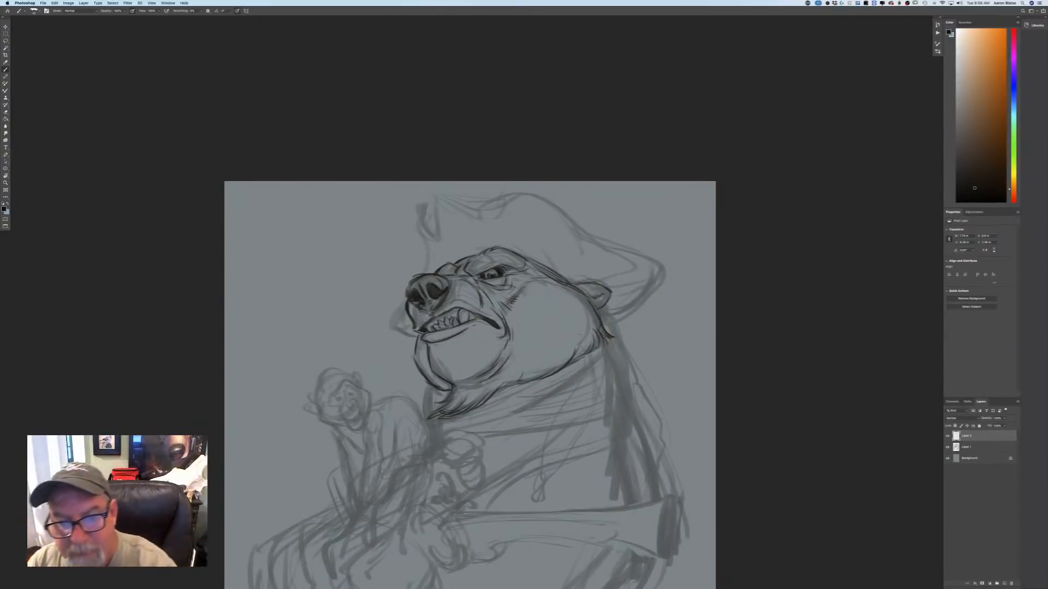
left_click_drag(612, 302, 619, 324)
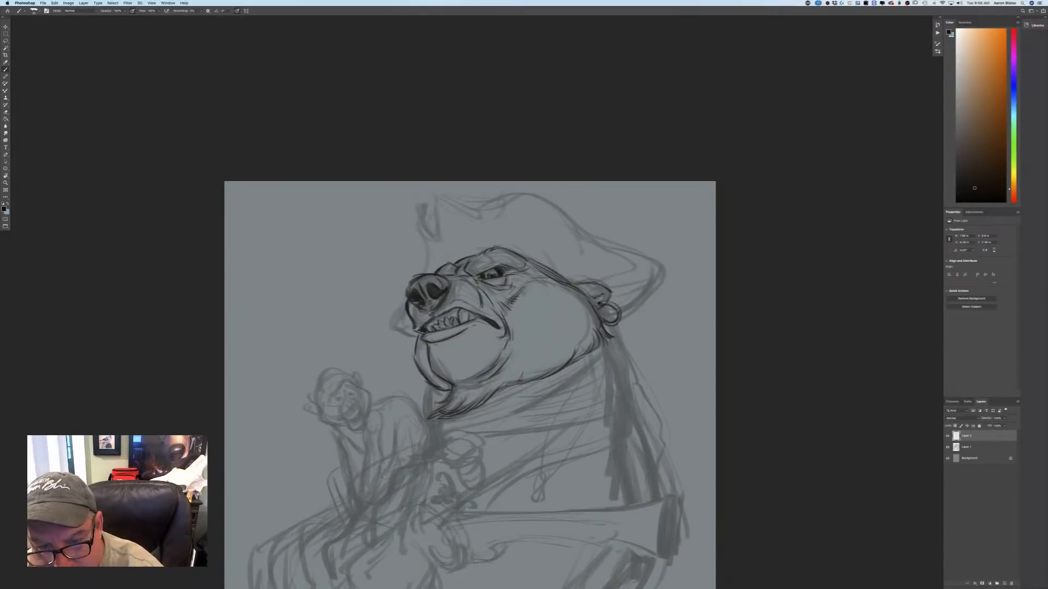
left_click_drag(604, 303, 620, 311)
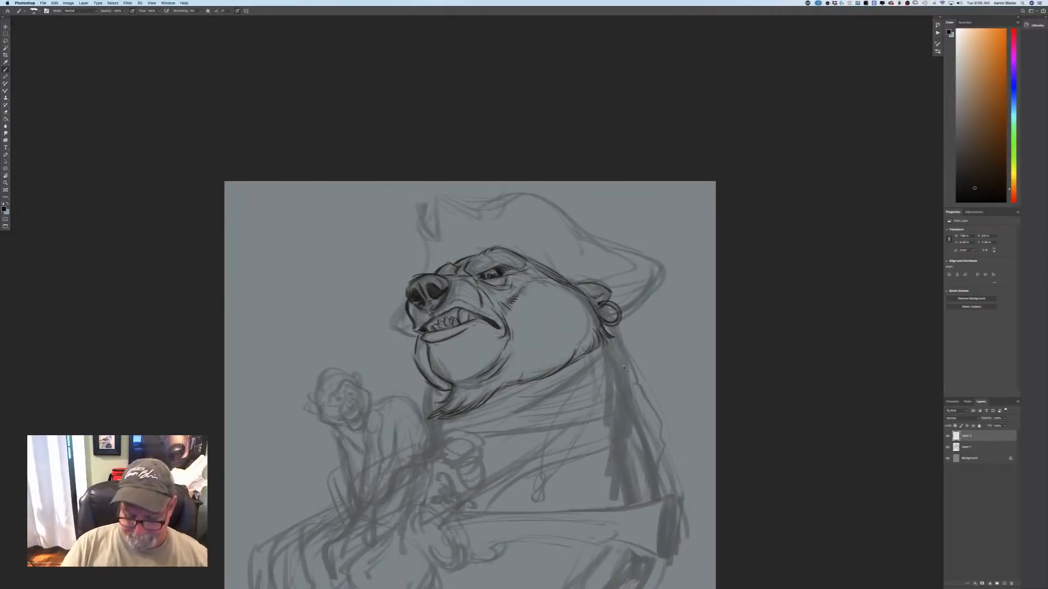
key("super+minus")
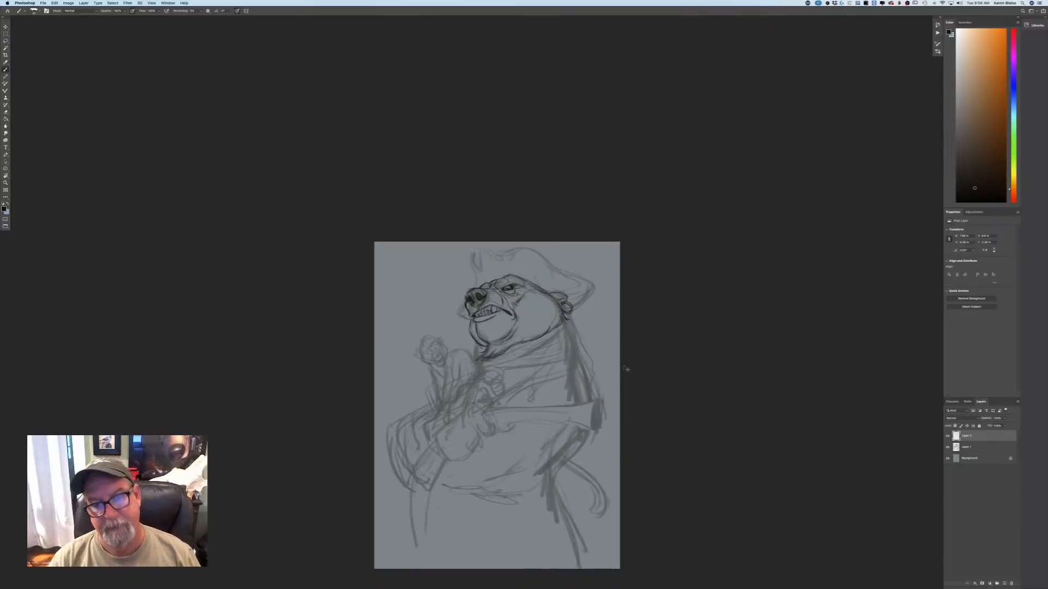
key("super+plus")
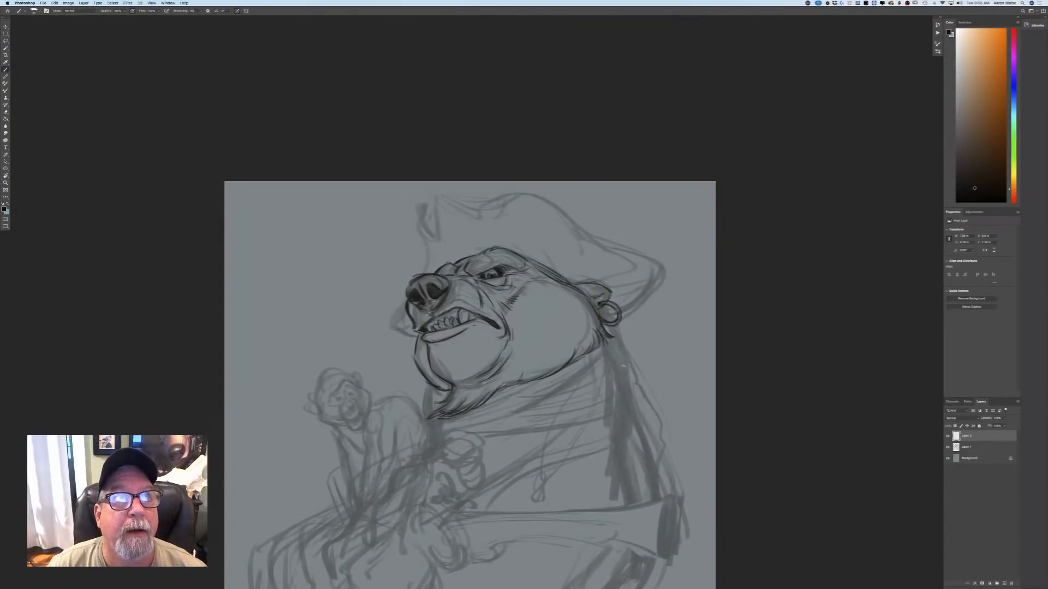
key("super+plus")
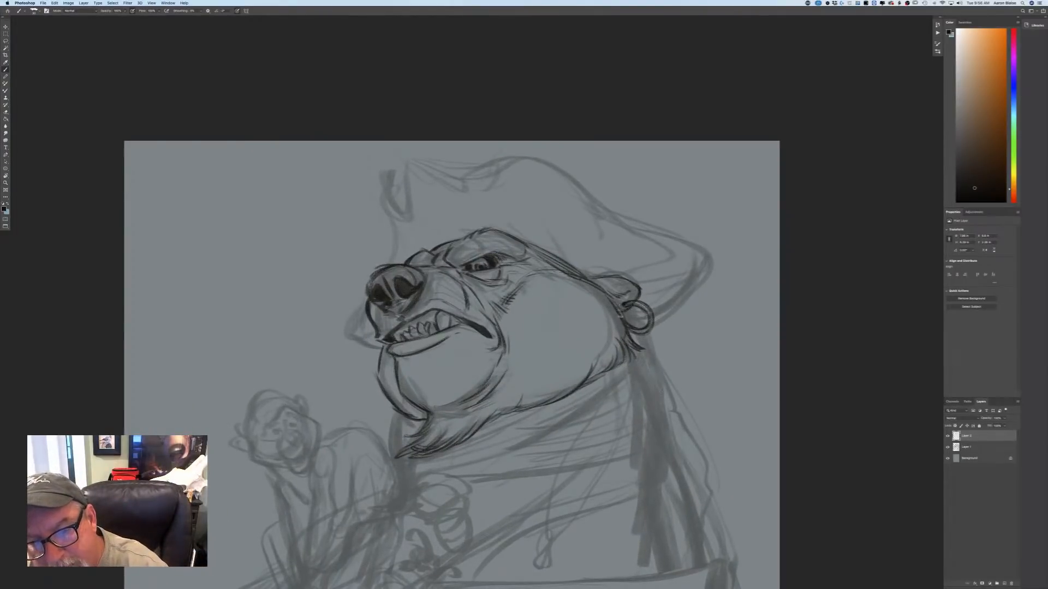
left_click_drag(612, 302, 625, 326)
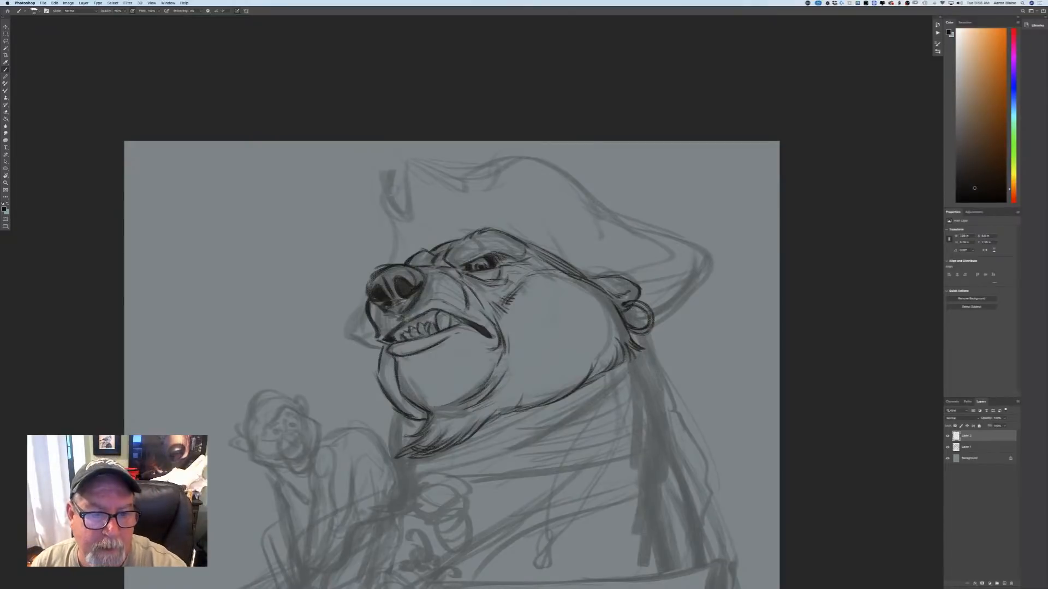
Outline the pirate hat's notched front peak, its front edge down to the brow, and the curved top edge.
left_click_drag(408, 159, 406, 214)
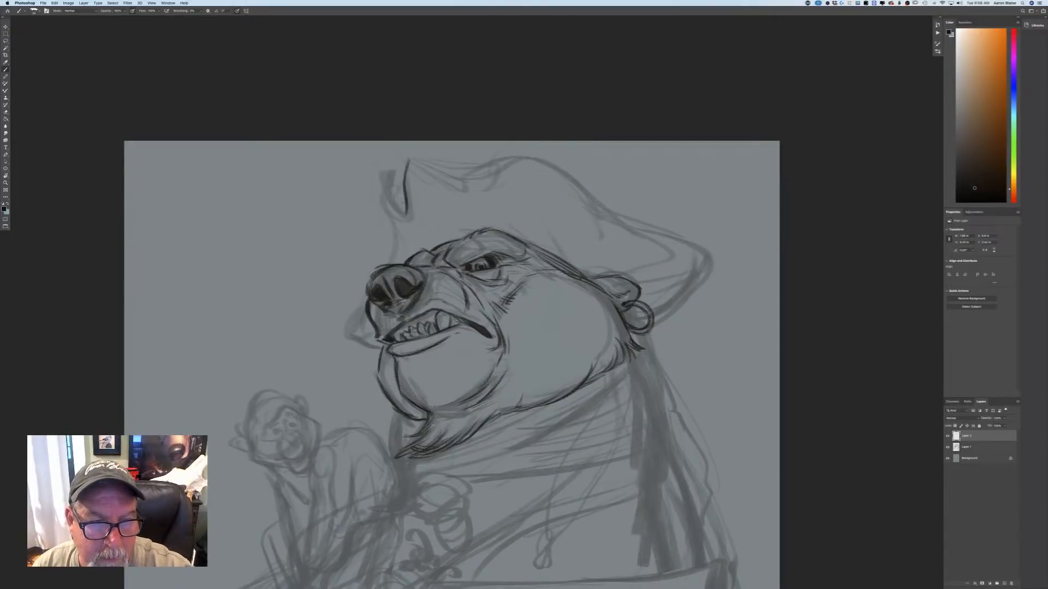
mouse_move(392, 176)
left_mouse_down()
mouse_move(388, 202)
mouse_move(404, 217)
mouse_move(408, 191)
mouse_move(383, 204)
mouse_move(396, 233)
mouse_move(389, 261)
left_mouse_up()
mouse_move(412, 155)
left_mouse_down()
mouse_move(447, 173)
mouse_move(407, 169)
mouse_move(574, 185)
mouse_move(605, 209)
left_mouse_up()
left_click_drag(562, 173, 575, 183)
left_click_drag(493, 158, 545, 166)
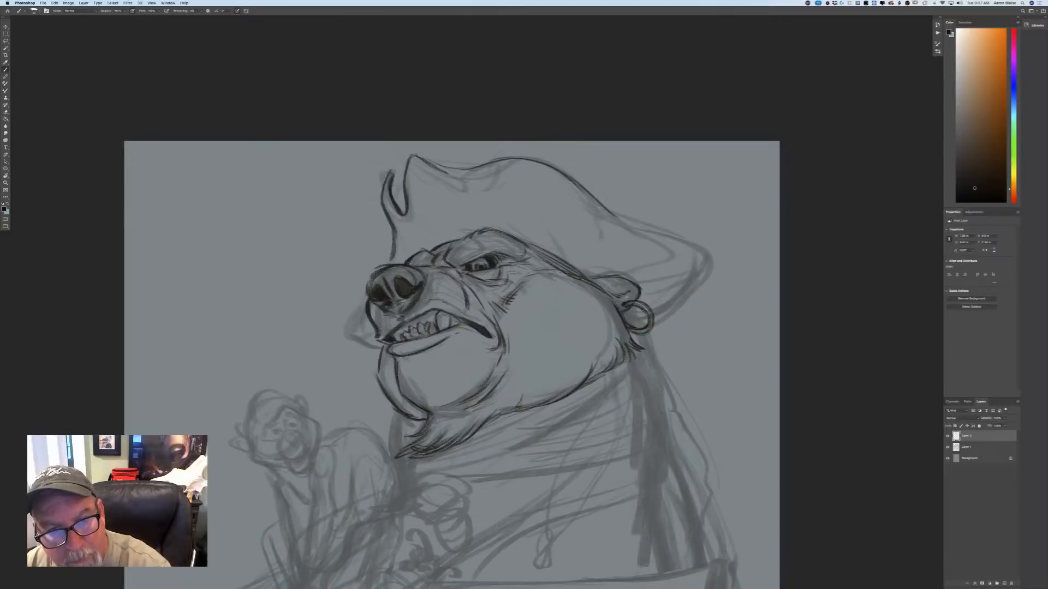
left_click_drag(450, 172, 506, 159)
Outline the hat's rear corner sweeping down to the earring, and the far brim corner showing beyond the muzzle.
mouse_move(602, 205)
left_mouse_down()
mouse_move(697, 246)
mouse_move(704, 285)
mouse_move(657, 326)
left_mouse_up()
left_click_drag(698, 285, 650, 331)
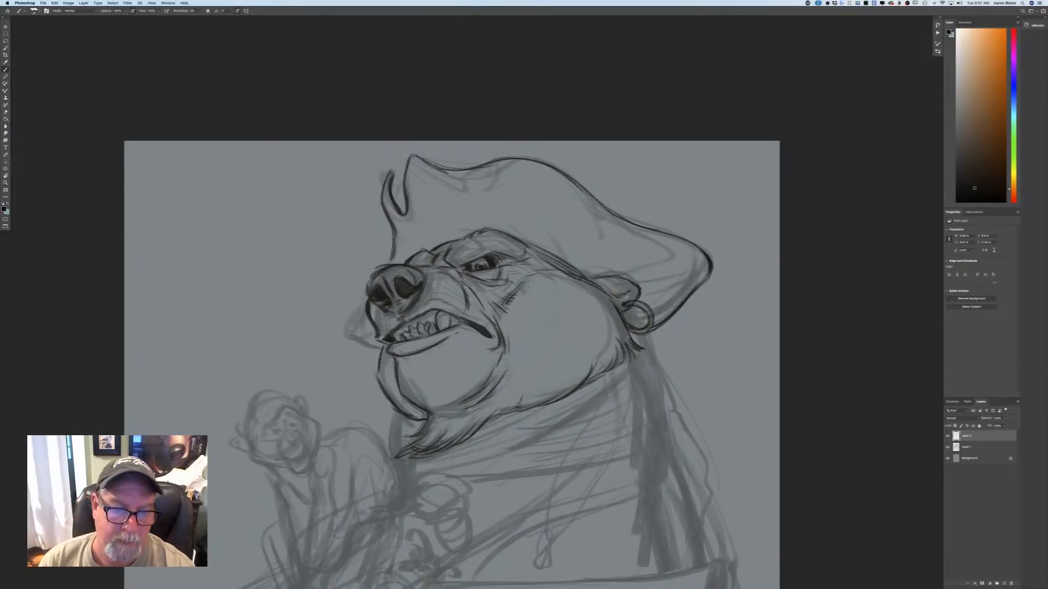
mouse_move(363, 307)
left_mouse_down()
mouse_move(347, 331)
mouse_move(370, 347)
left_mouse_up()
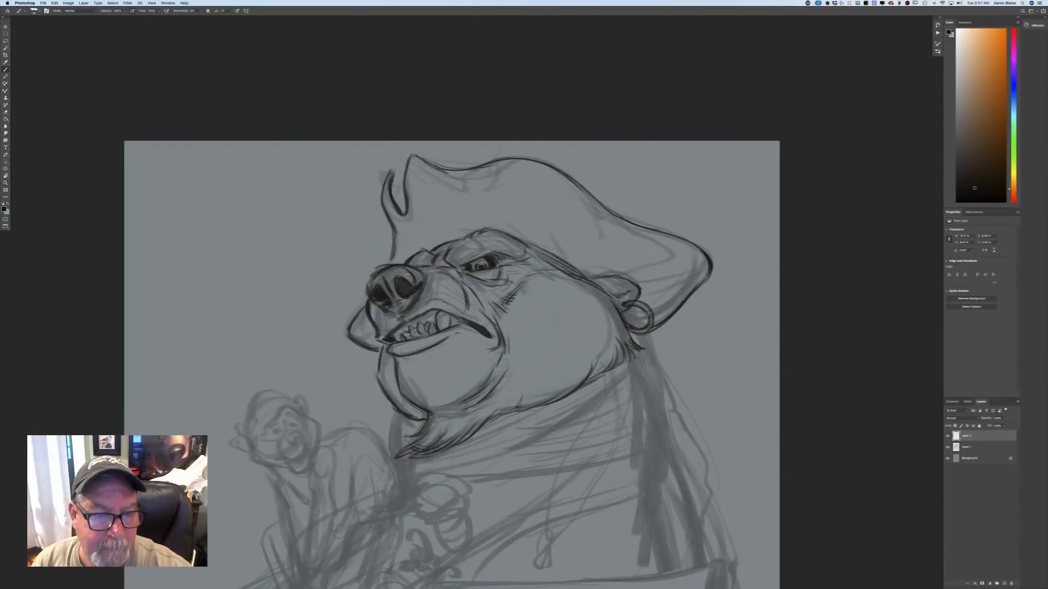
Shade the bear's nose with dark tone around the nostrils.
mouse_move(406, 300)
left_mouse_down()
mouse_move(395, 312)
mouse_move(392, 303)
left_mouse_up()
mouse_move(409, 268)
left_mouse_down()
mouse_move(390, 286)
mouse_move(402, 312)
left_mouse_up()
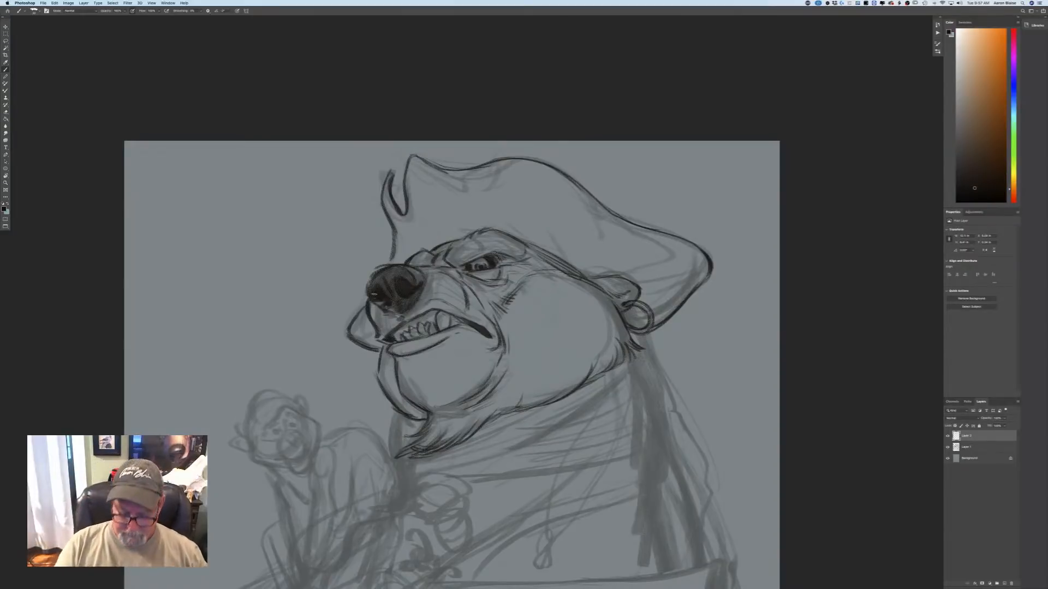
key("super+minus")
key("super+minus")
Add shading around the bear's eye and under the brow, and touch up the large canine tooth.
key("super+plus")
key("super+plus")
key("super+plus")
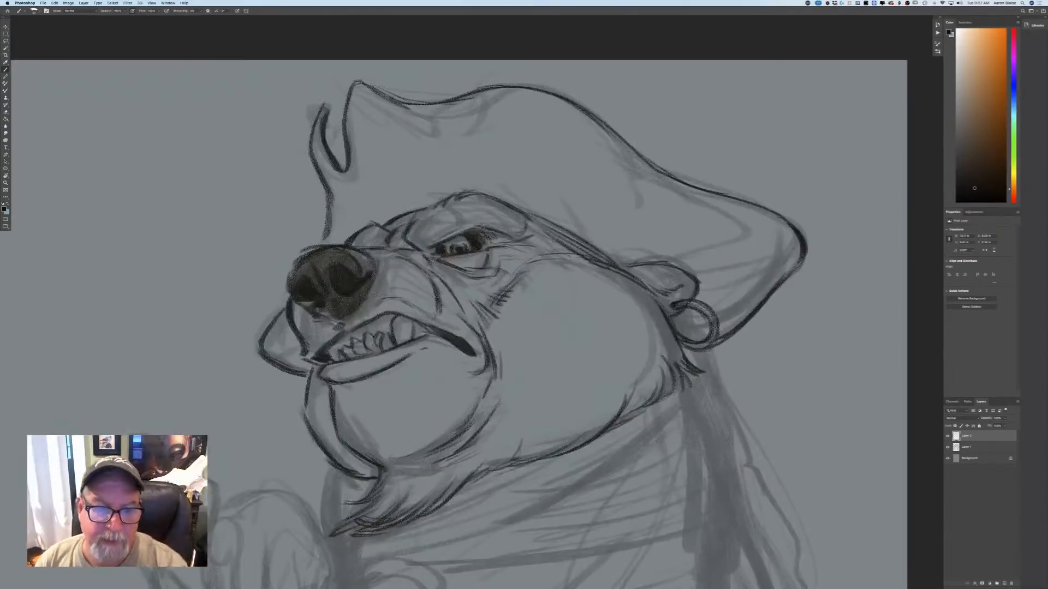
mouse_move(490, 234)
left_mouse_down()
mouse_move(505, 240)
mouse_move(466, 266)
mouse_move(432, 249)
mouse_move(438, 255)
left_mouse_up()
left_click_drag(482, 229, 530, 244)
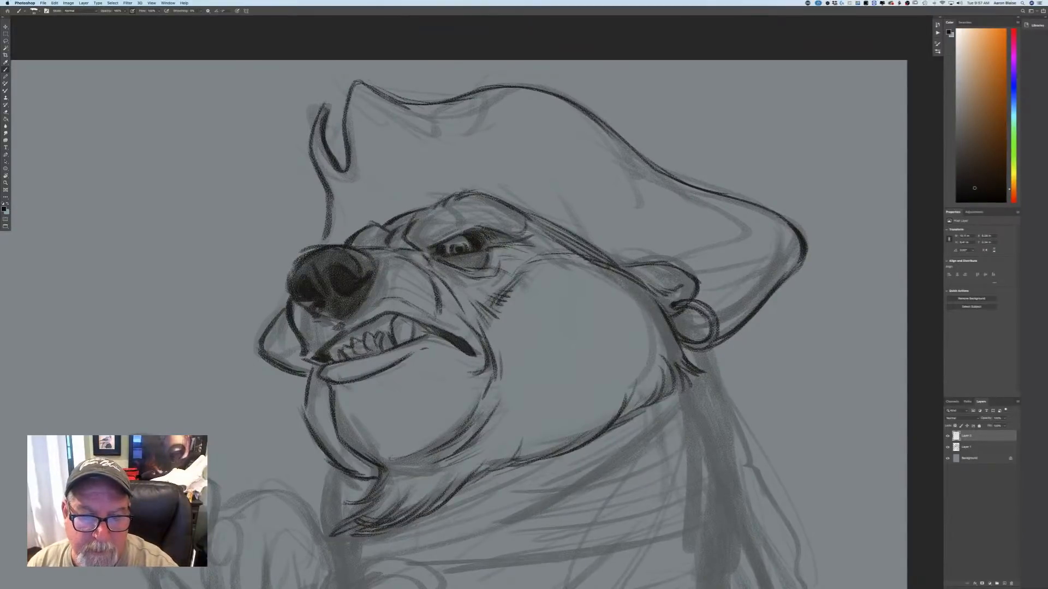
mouse_move(464, 231)
left_mouse_down()
mouse_move(410, 261)
mouse_move(388, 250)
mouse_move(398, 247)
left_mouse_up()
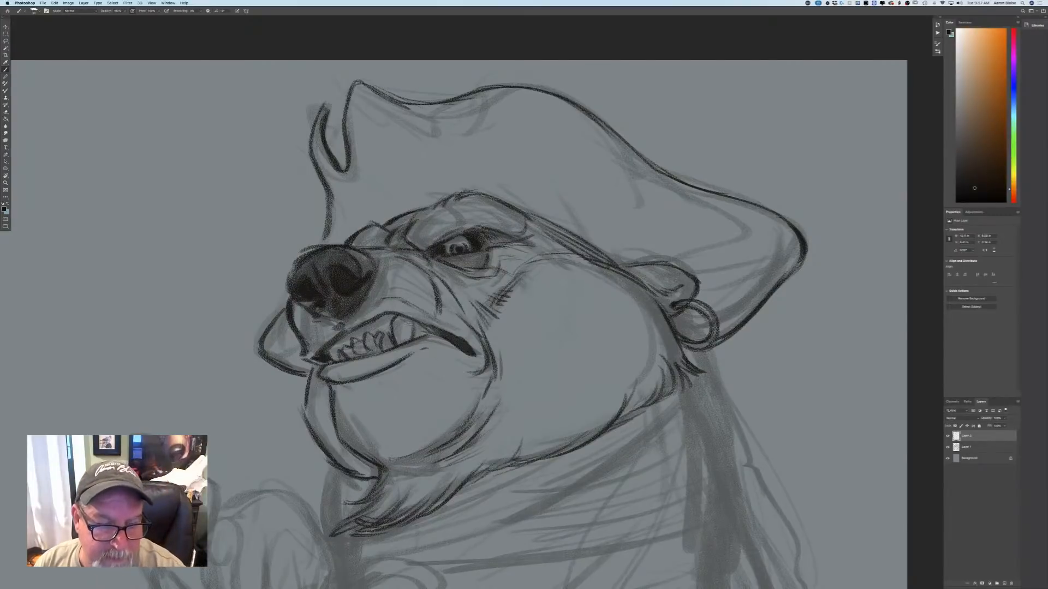
left_click_drag(416, 322, 407, 339)
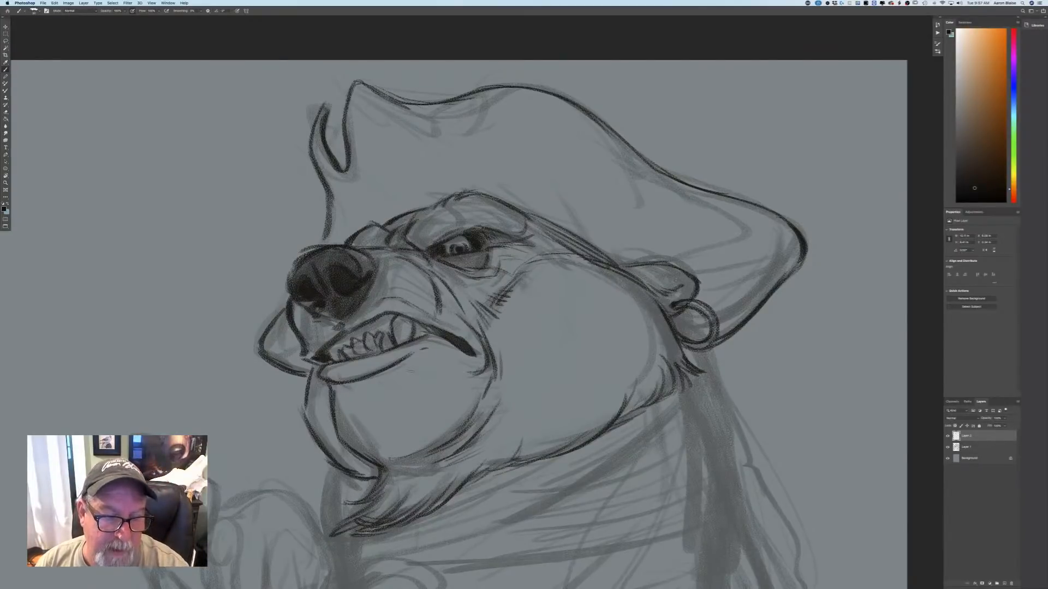
key("super+minus")
key("super+minus")
key("super+minus")
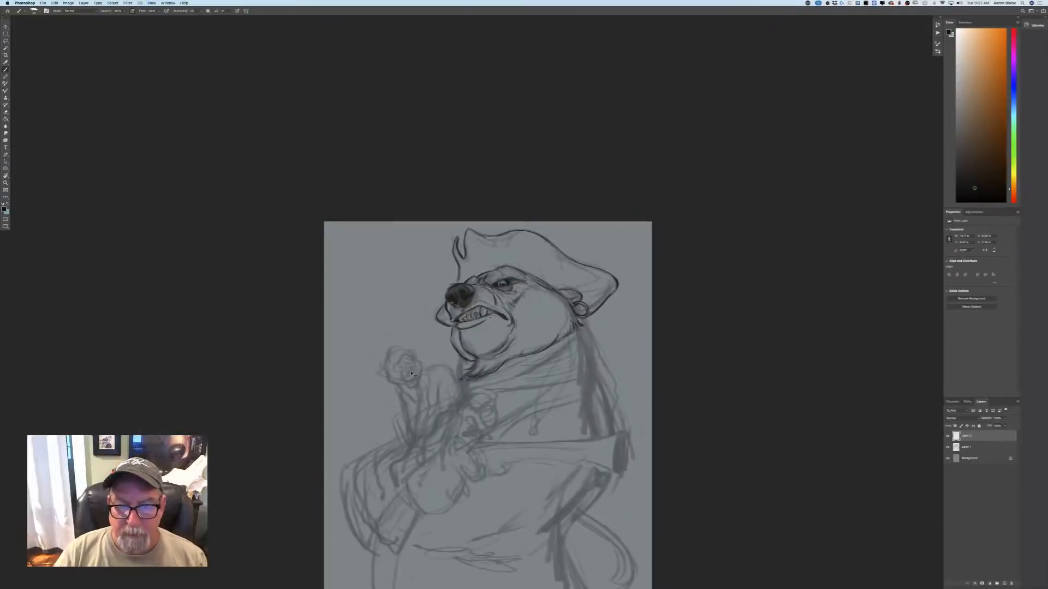
Set the brush colour to off-white and paint small highlights in the bear's eye.
key("super+plus")
key("super+plus")
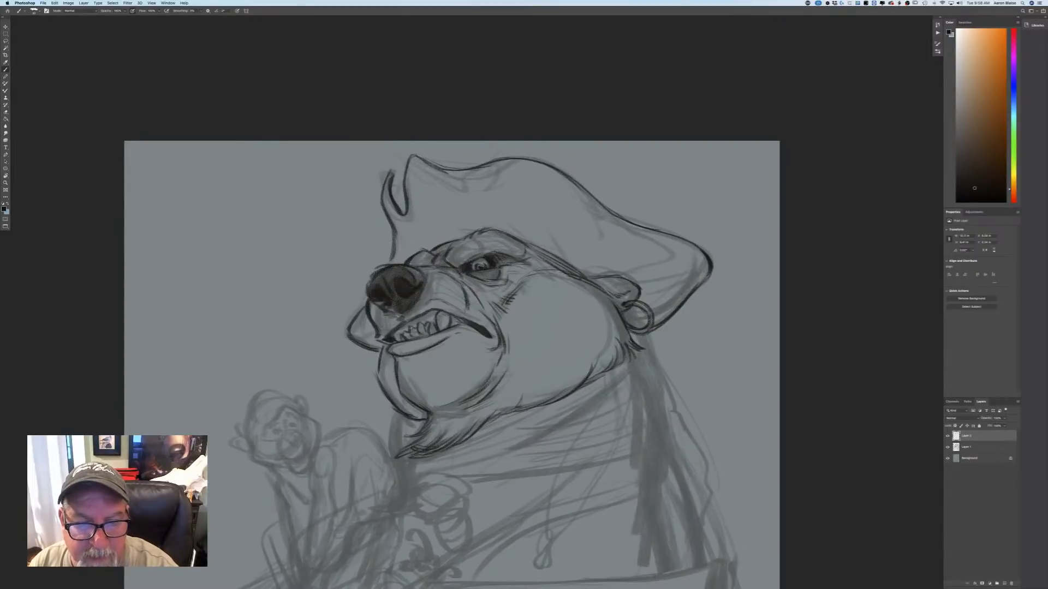
left_click(4, 208)
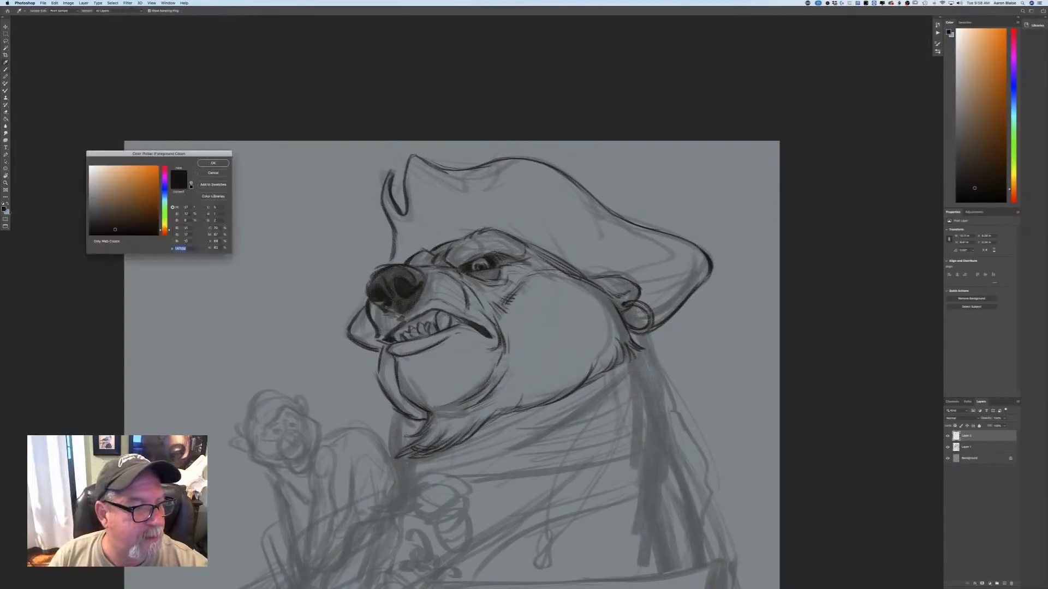
left_click(93, 171)
left_click(213, 163)
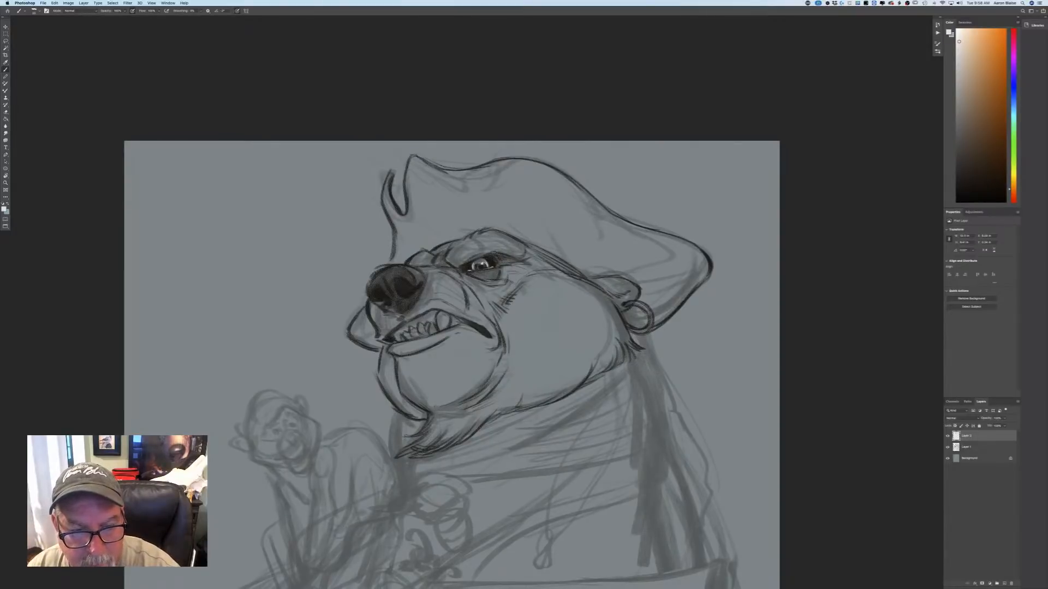
key("super+minus")
key("super+minus")
key("super+minus")
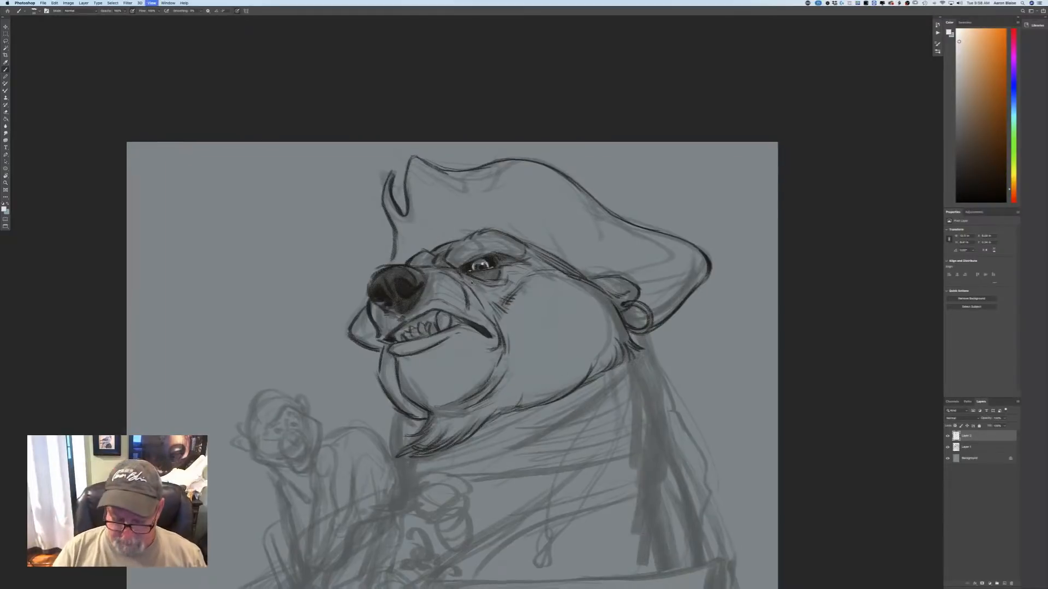
Paint the bear's large canine and the smaller teeth in front of it with the off-white colour.
key("super+plus")
key("super+plus")
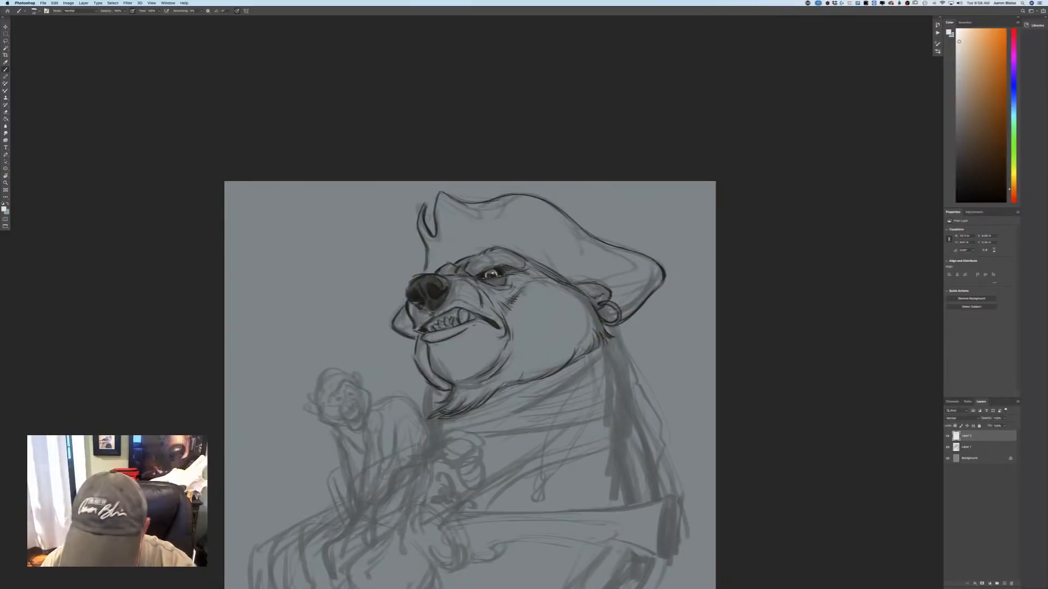
key("super+plus")
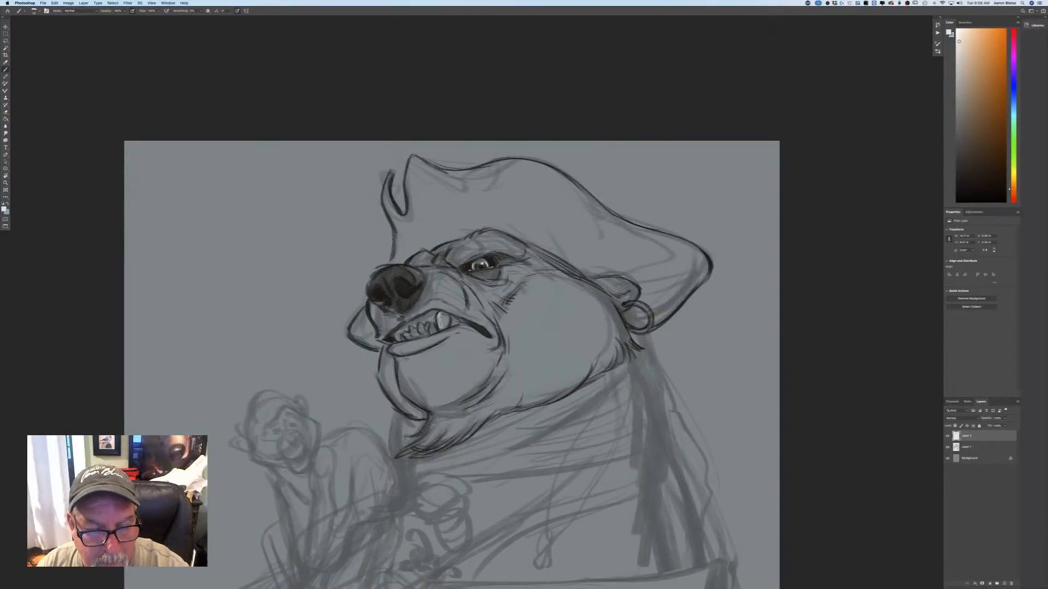
left_click_drag(442, 314, 444, 326)
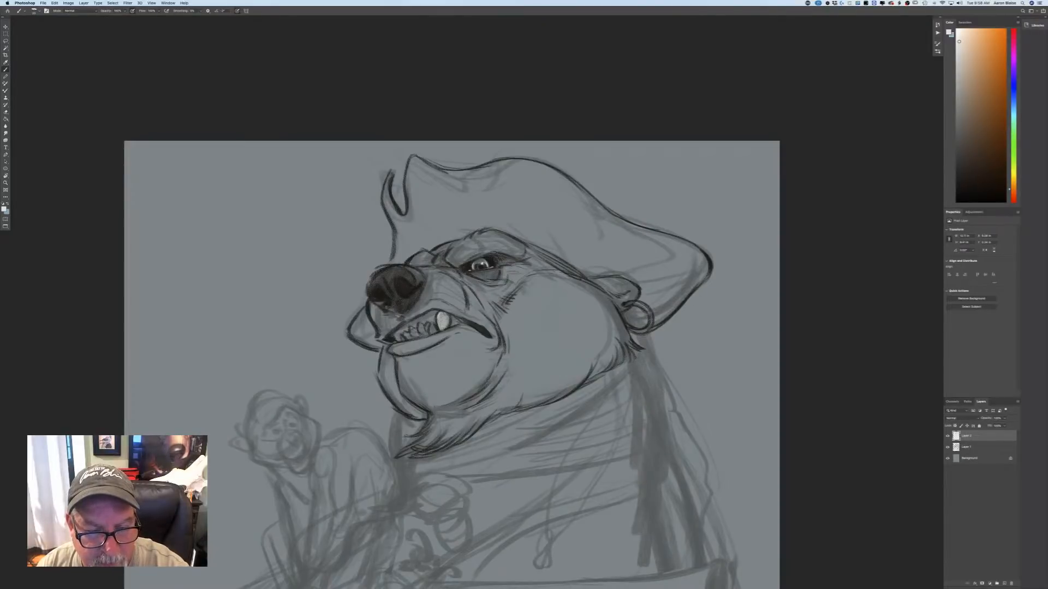
left_click_drag(434, 324, 431, 334)
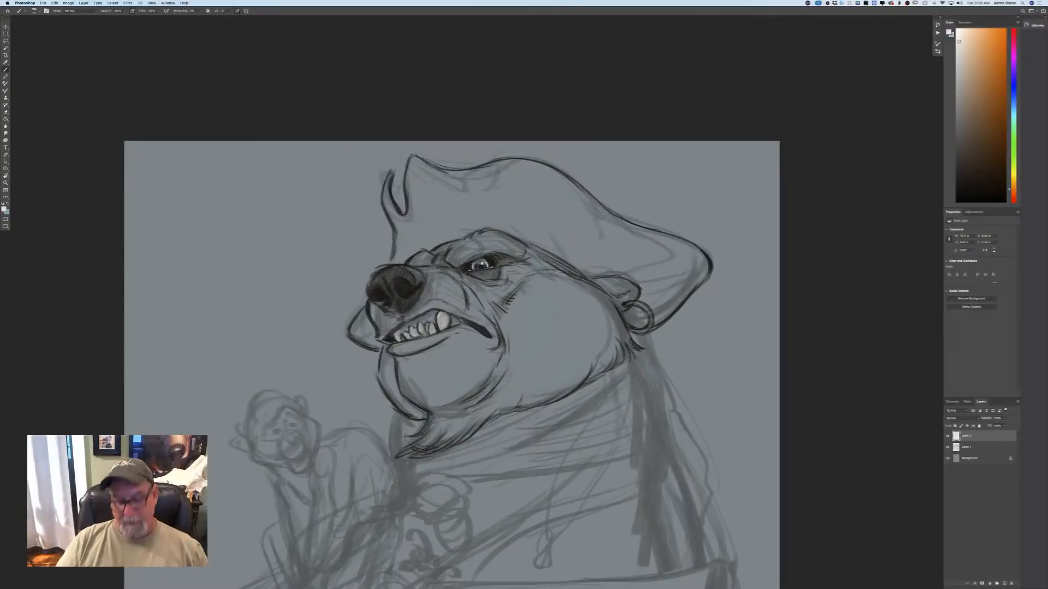
key("super+minus")
key("super+minus")
key("super+minus")
key("super+equal")
key("super+equal")
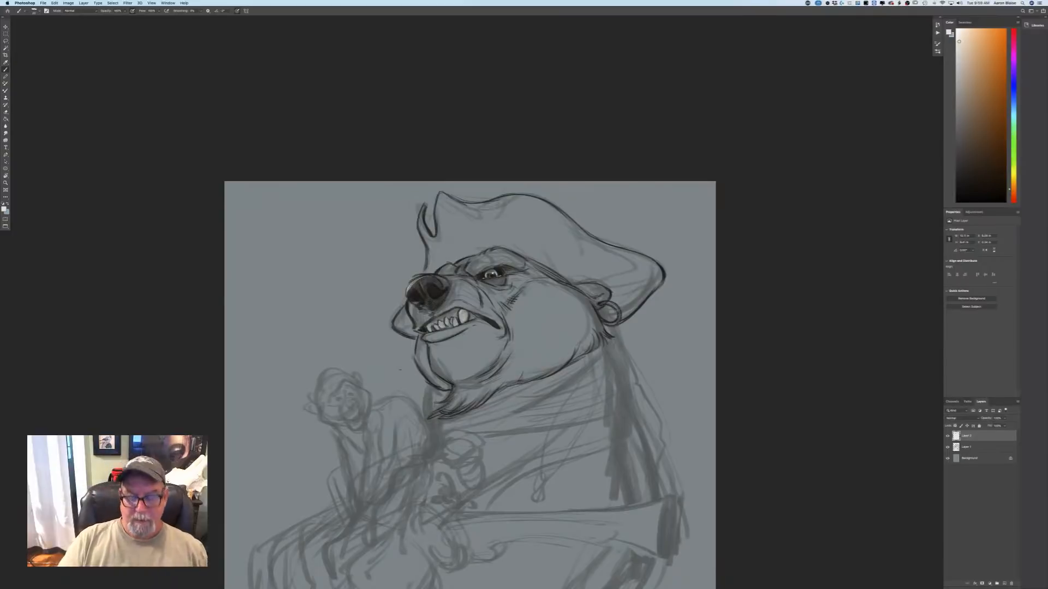
key("super+minus")
key("super+minus")
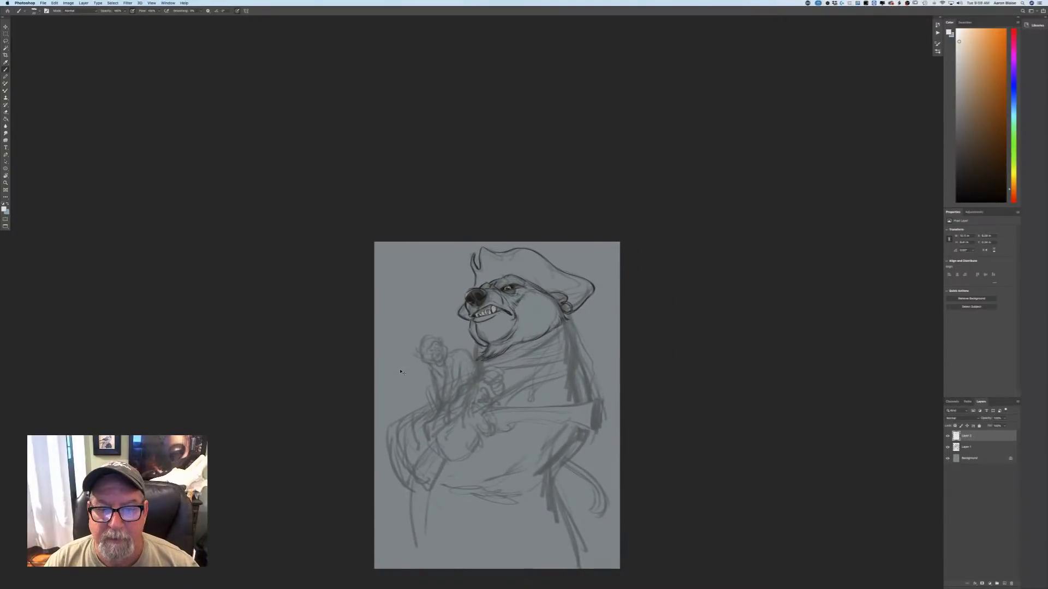
key("super+plus")
key("super+plus")
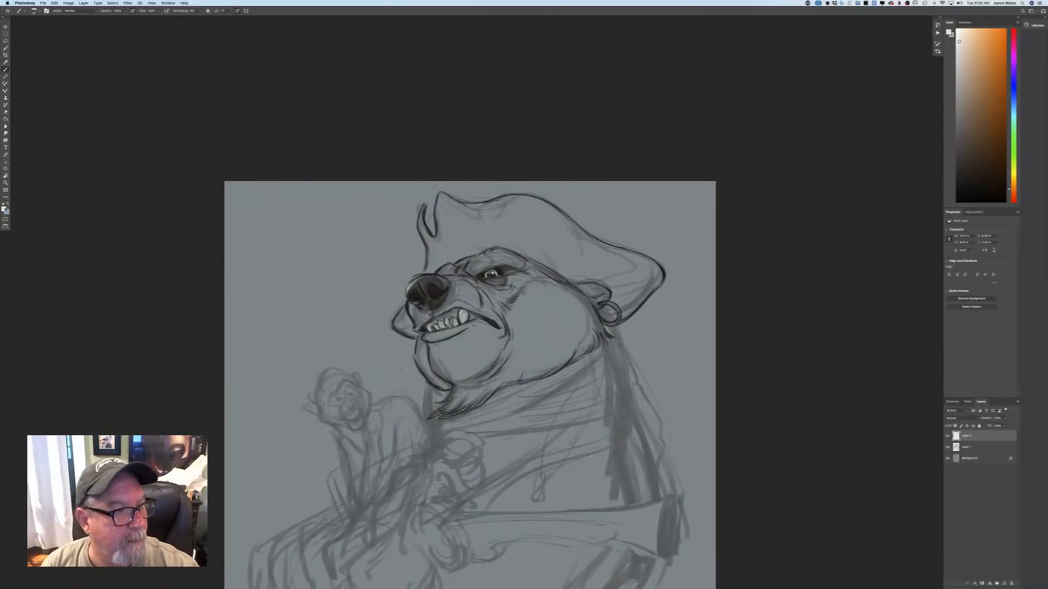
Set the brush colour back to near-black and begin the neck line just below the earring.
left_click(5, 209)
left_click(107, 228)
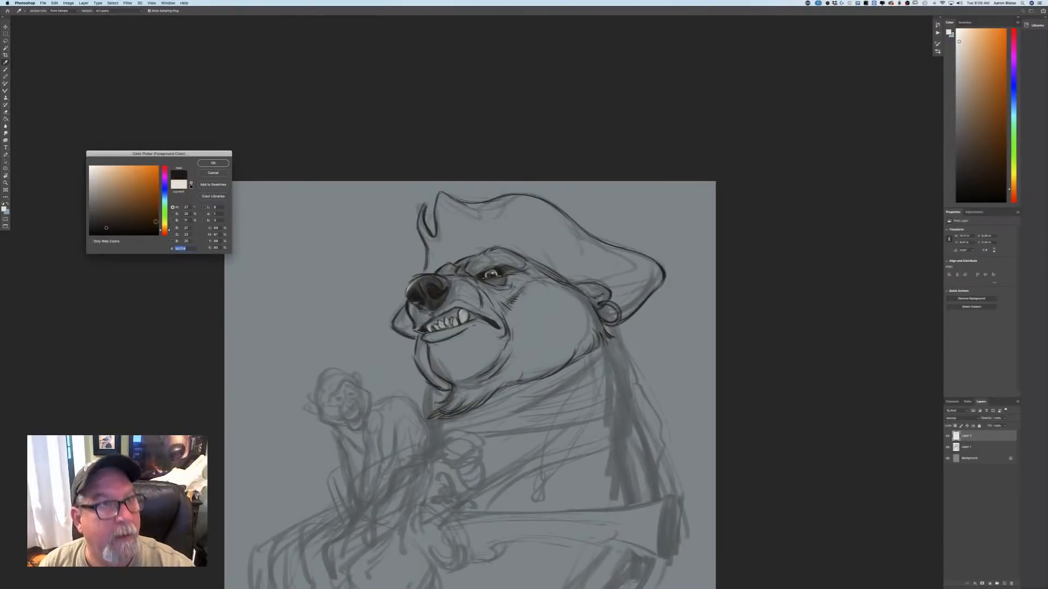
left_click(205, 163)
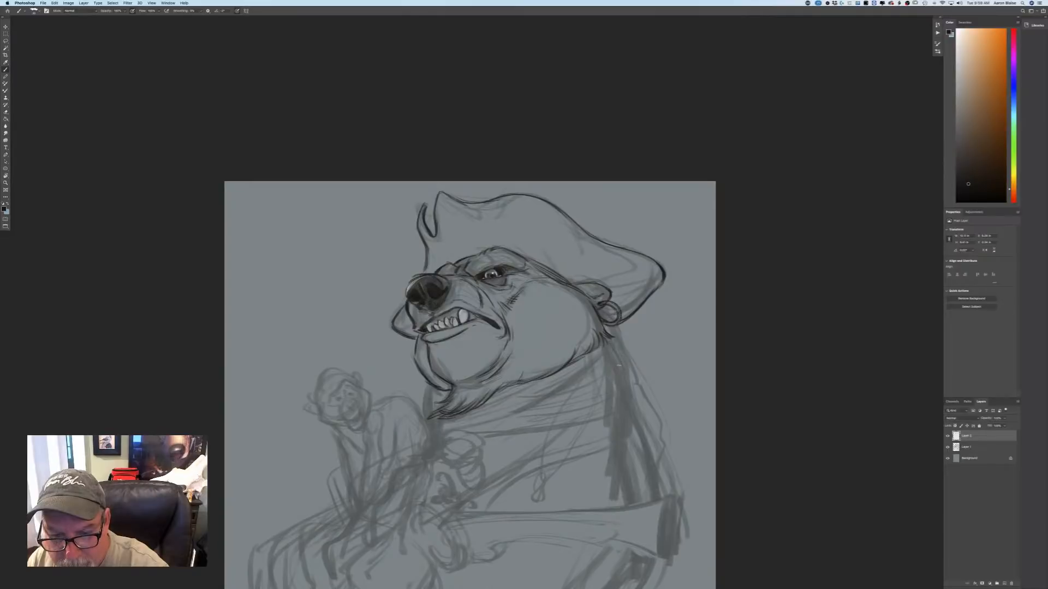
scroll(165, 264, "down", 5)
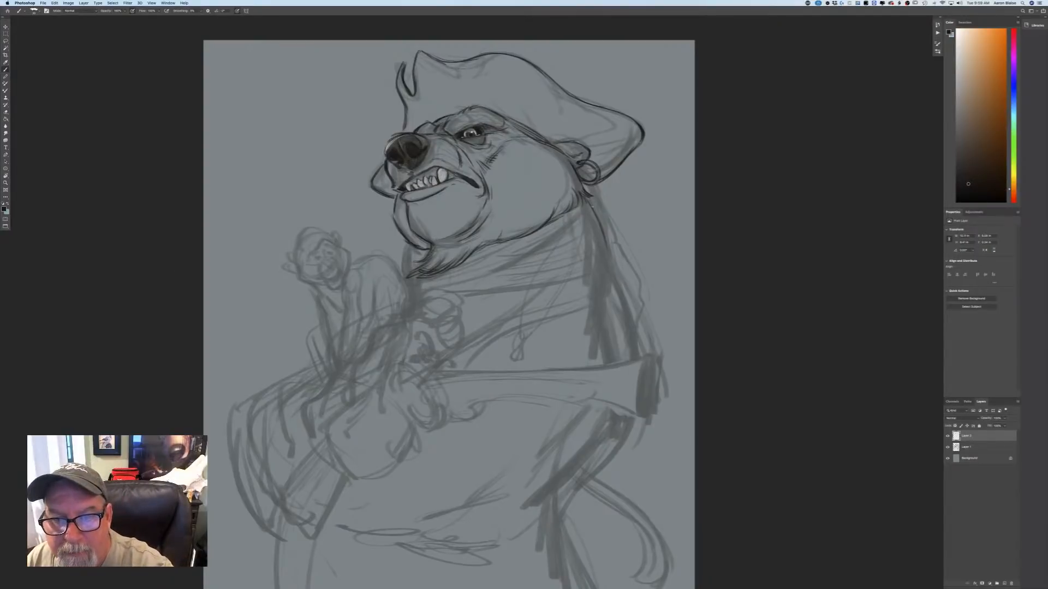
left_click_drag(604, 181, 587, 188)
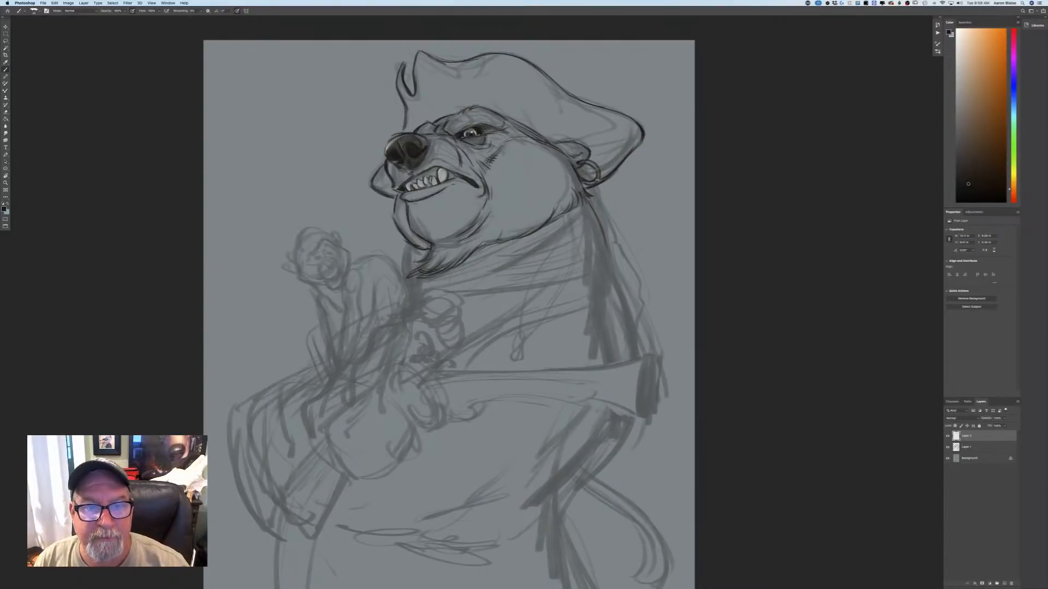
On the line-work layer, outline the neck scarf's back edge below the earring and its lower edge across the neck.
left_click(965, 447)
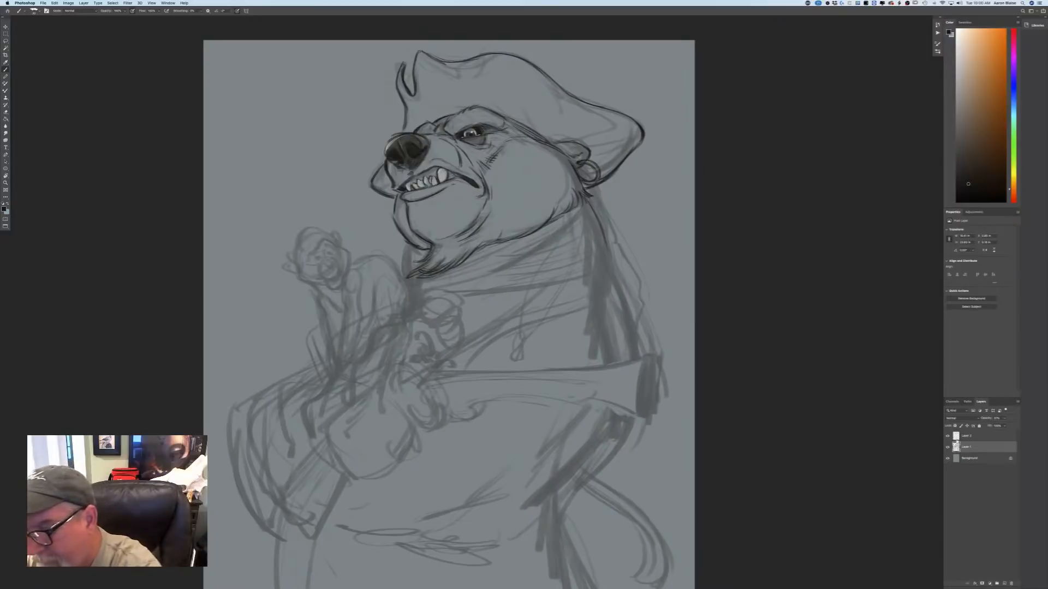
left_click(955, 436)
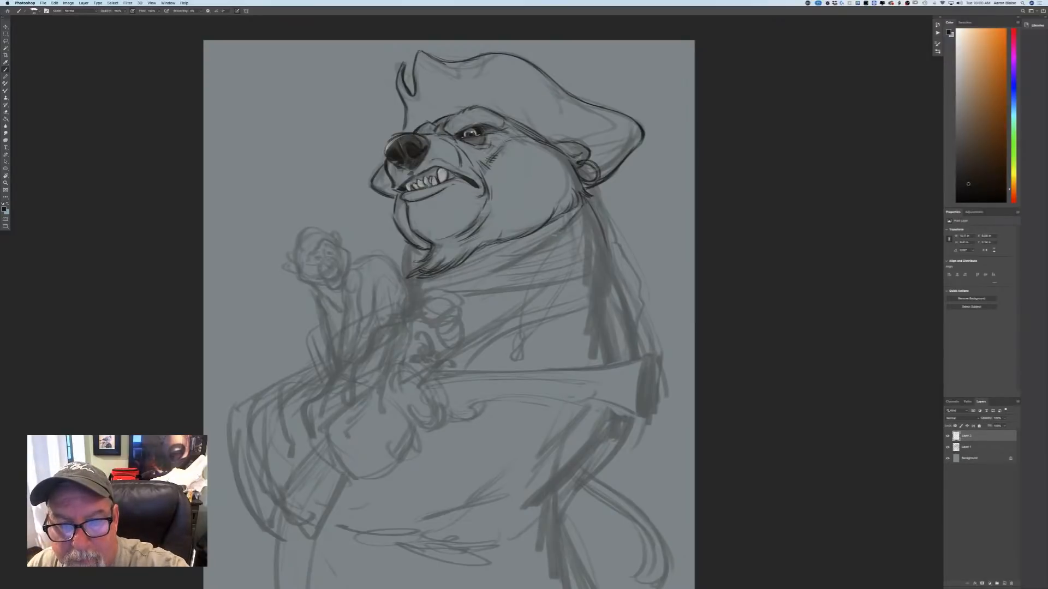
mouse_move(551, 236)
left_mouse_down()
mouse_move(509, 261)
mouse_move(534, 257)
left_mouse_up()
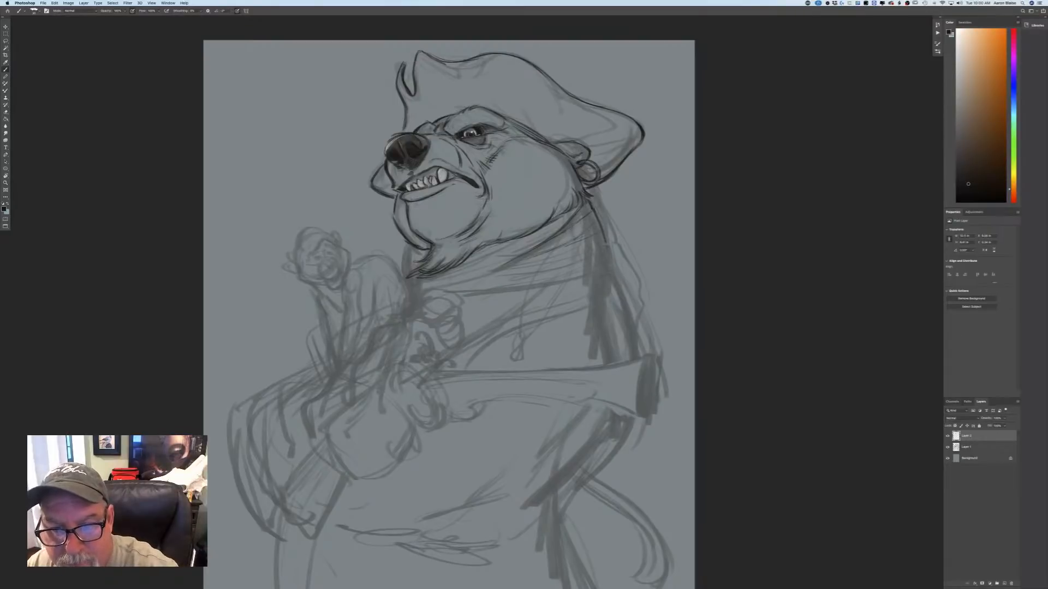
left_click_drag(608, 246, 621, 287)
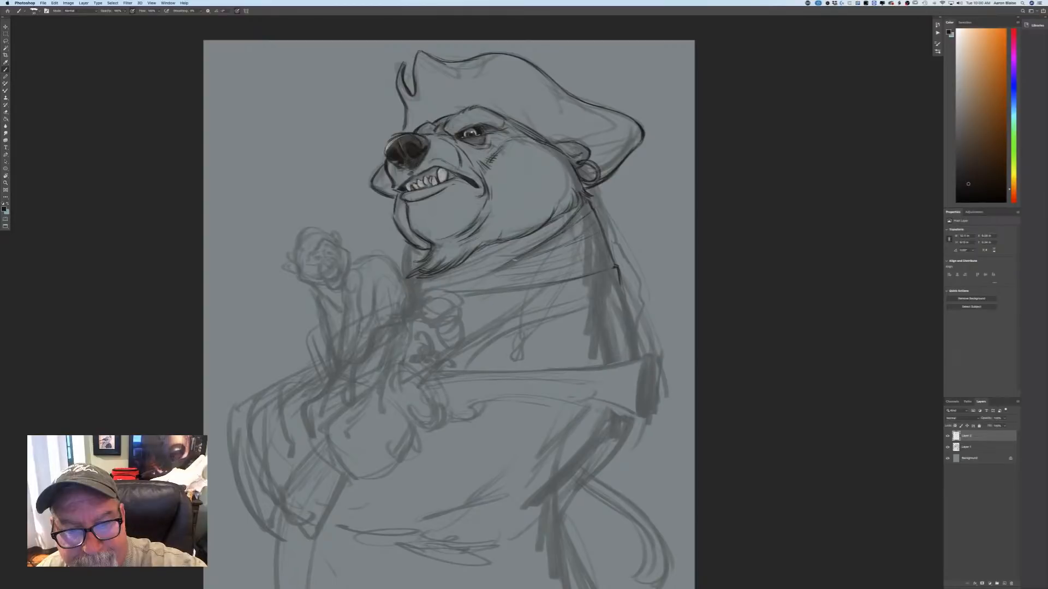
Draw the scarf's folds and its front edge under the beard, plus the strand with a bead hanging behind the neck.
left_click_drag(515, 261, 455, 288)
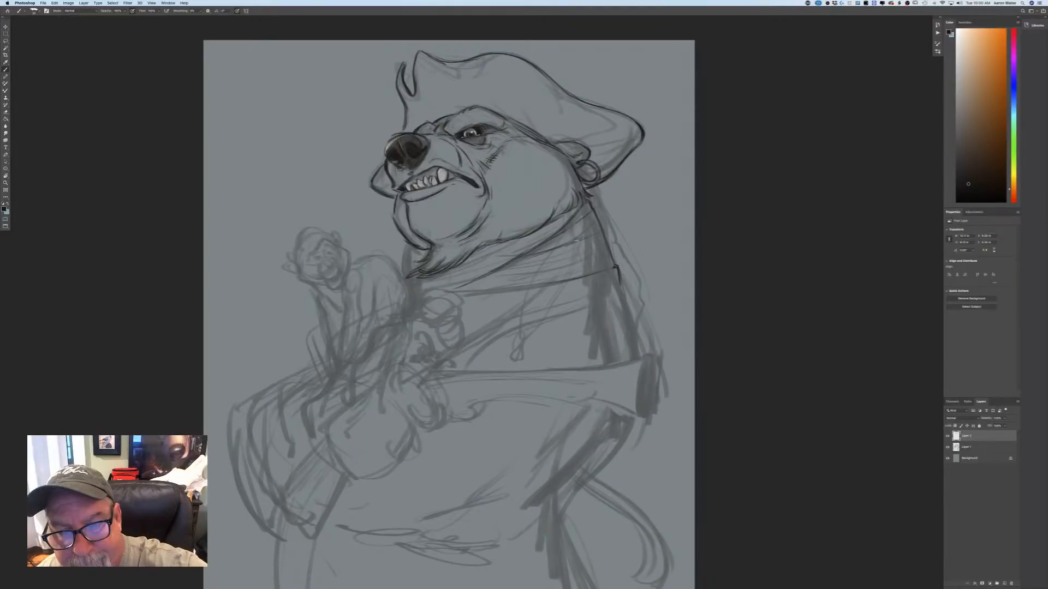
mouse_move(576, 262)
left_mouse_down()
mouse_move(481, 284)
mouse_move(492, 286)
left_mouse_up()
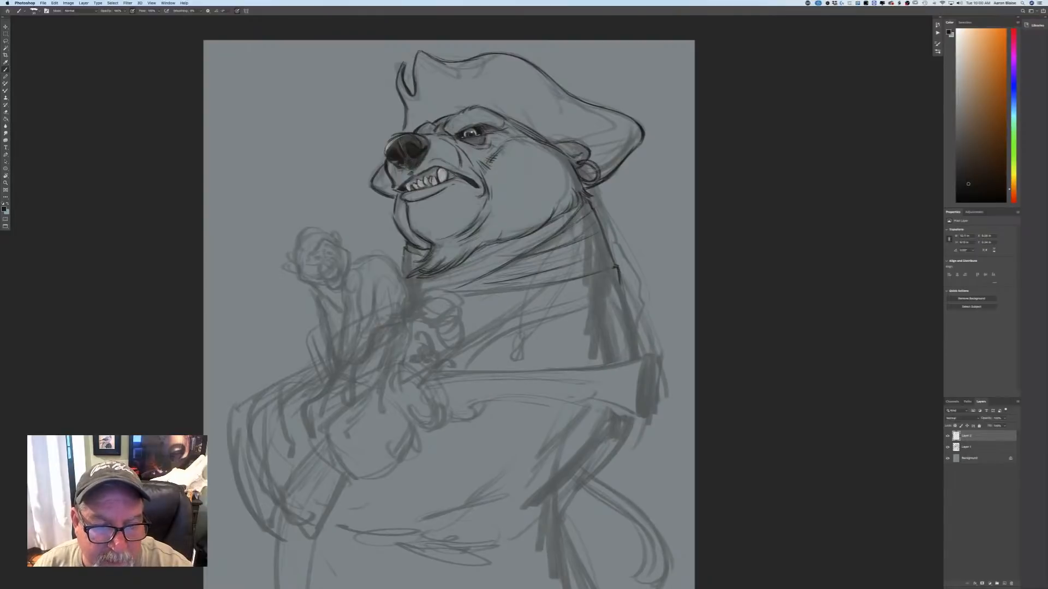
left_click_drag(404, 247, 405, 277)
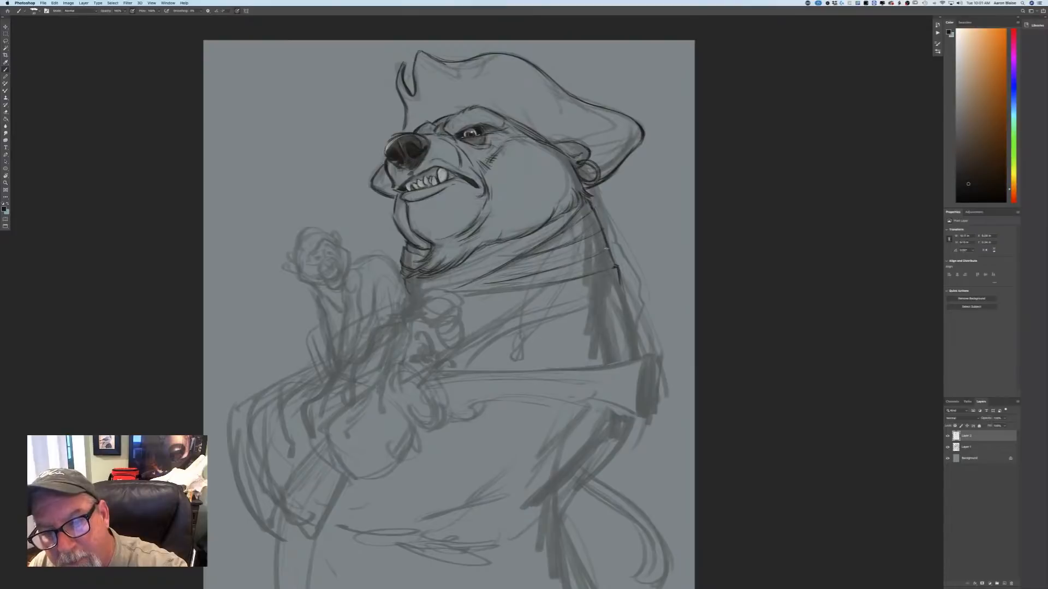
mouse_move(605, 250)
left_mouse_down()
mouse_move(615, 268)
mouse_move(600, 265)
left_mouse_up()
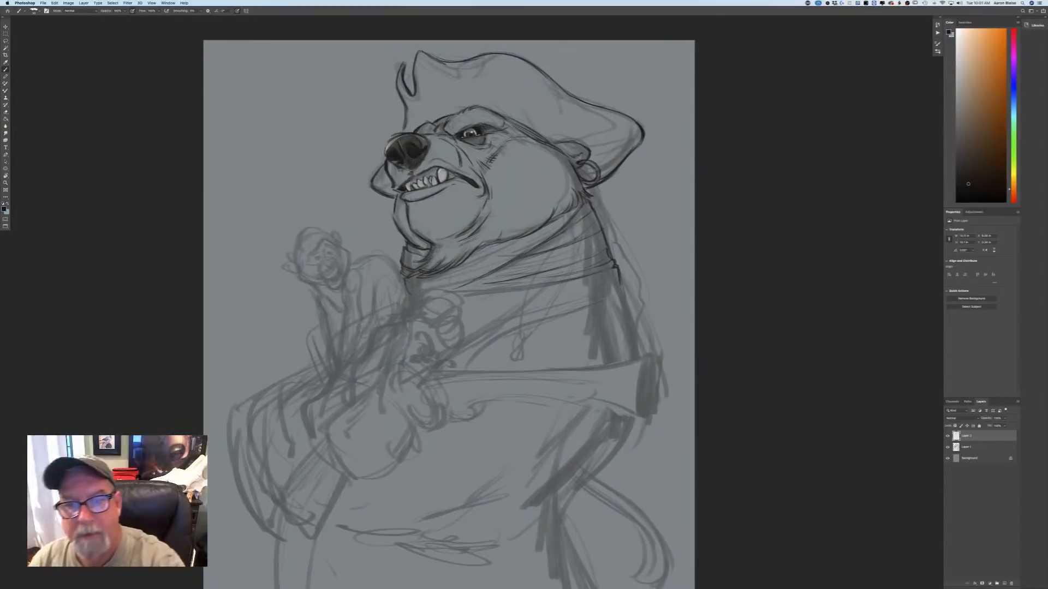
mouse_move(603, 199)
left_mouse_down()
mouse_move(642, 276)
mouse_move(649, 322)
mouse_move(638, 328)
mouse_move(652, 349)
left_mouse_up()
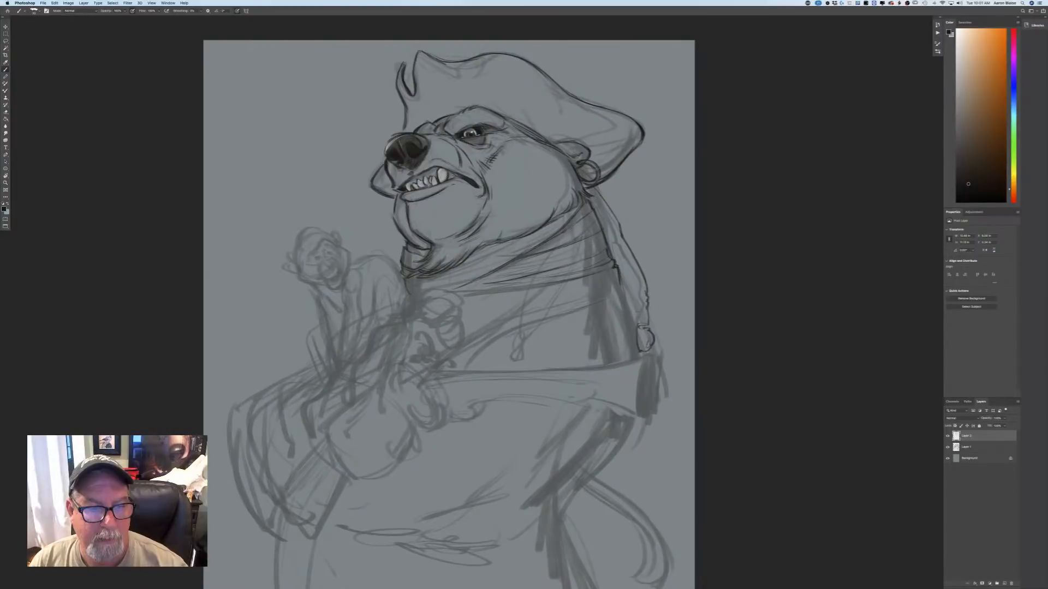
Outline the tufted top of the monkey's head and both ears, and mark in its nose.
key("super+equal")
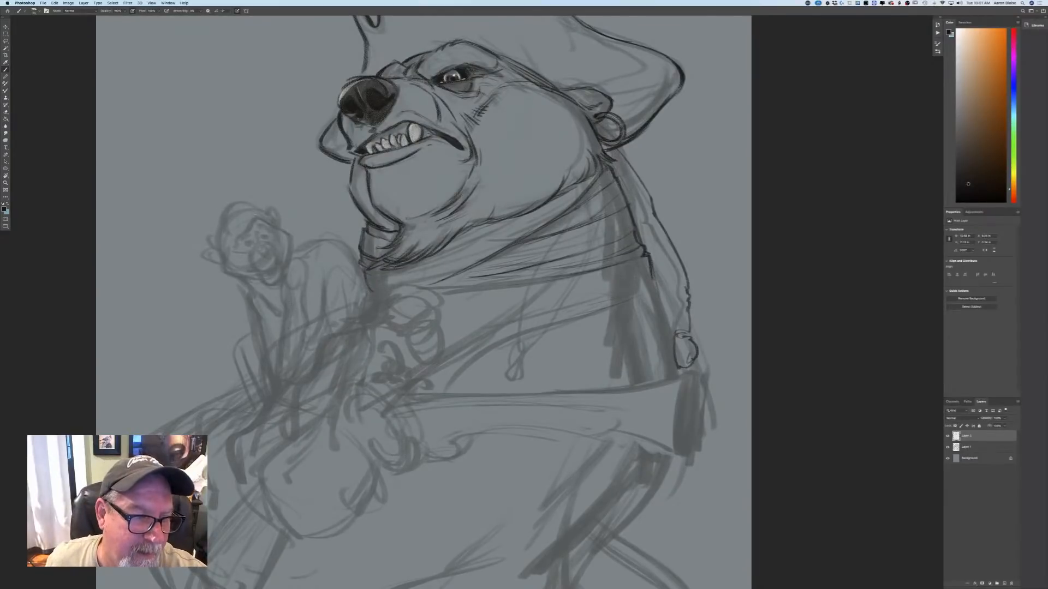
mouse_move(269, 209)
left_mouse_down()
mouse_move(218, 246)
mouse_move(233, 204)
mouse_move(251, 204)
left_mouse_up()
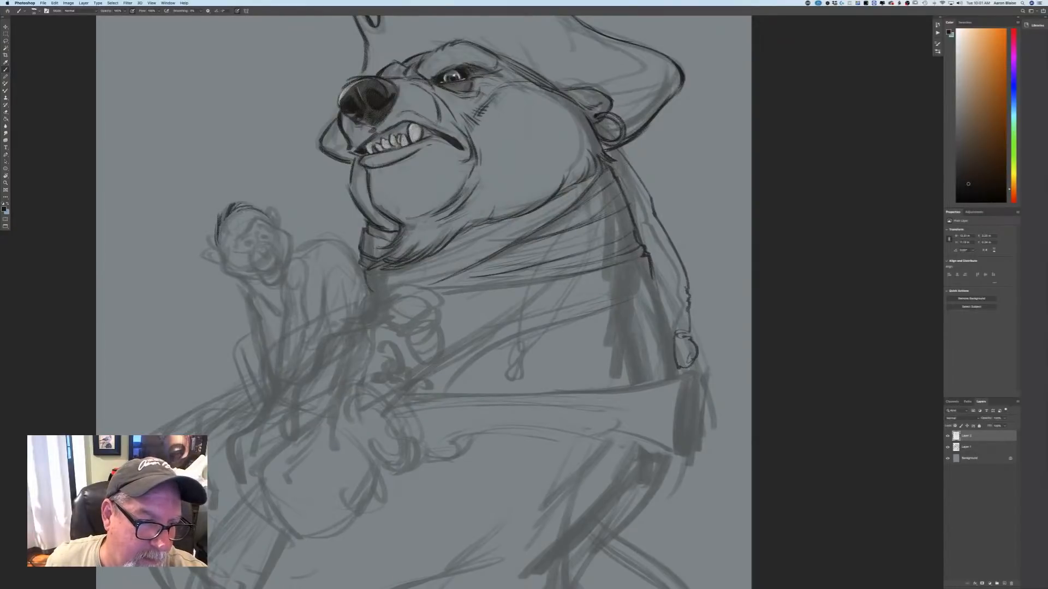
mouse_move(221, 246)
left_mouse_down()
mouse_move(205, 250)
mouse_move(218, 263)
left_mouse_up()
mouse_move(268, 207)
left_mouse_down()
mouse_move(279, 226)
mouse_move(269, 254)
left_mouse_up()
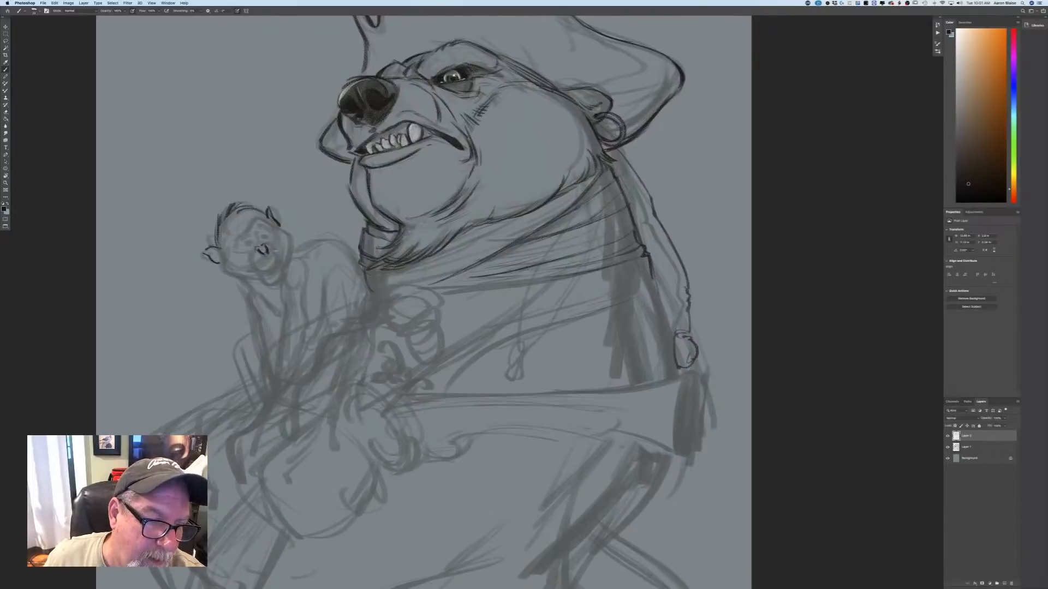
Draw the monkey's eyes, brow, muzzle and mouth, and outline its cheeks and jaw on both sides of the face.
left_click_drag(269, 246, 279, 265)
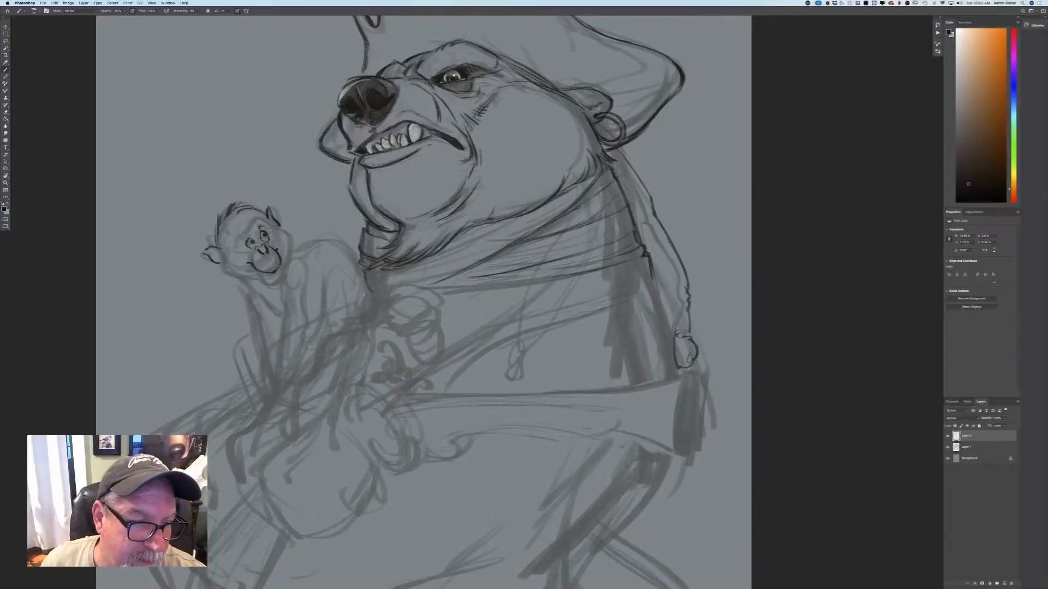
mouse_move(258, 228)
left_mouse_down()
mouse_move(272, 218)
mouse_move(241, 244)
left_mouse_up()
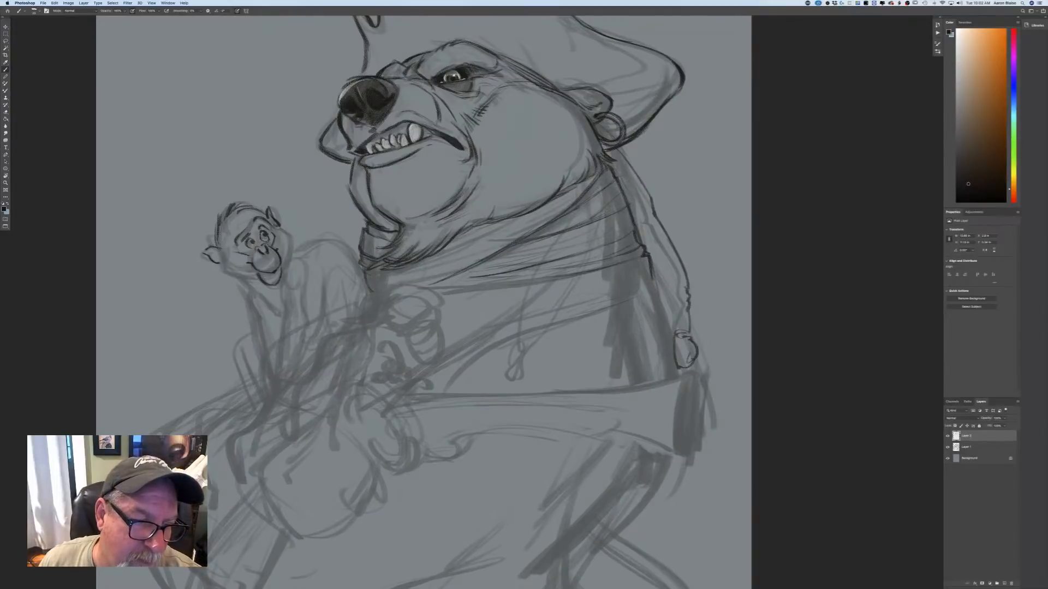
mouse_move(279, 227)
left_mouse_down()
mouse_move(290, 239)
mouse_move(284, 273)
left_mouse_up()
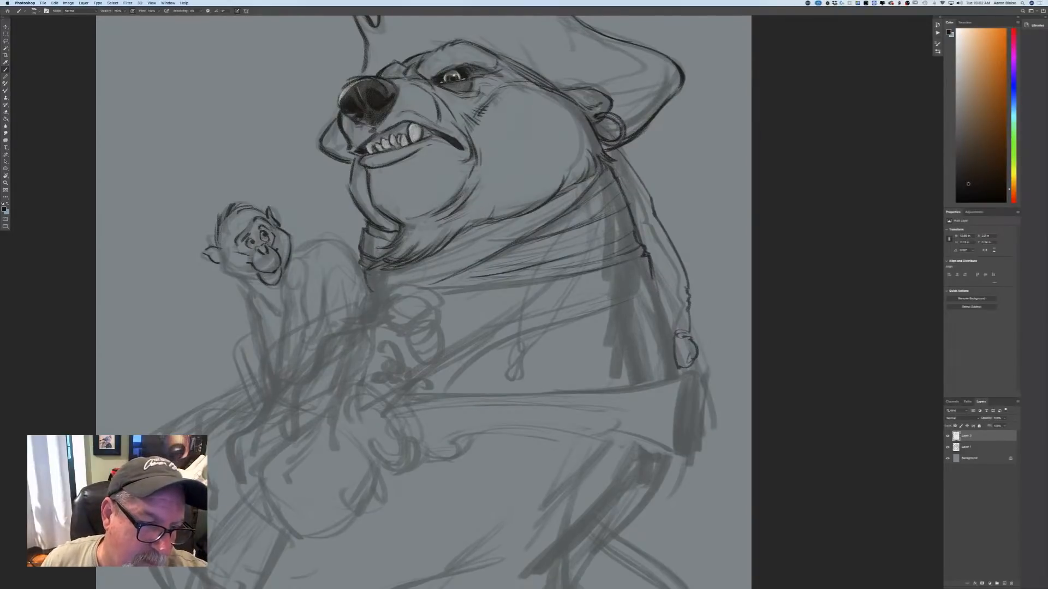
mouse_move(221, 254)
left_mouse_down()
mouse_move(220, 273)
mouse_move(259, 283)
left_mouse_up()
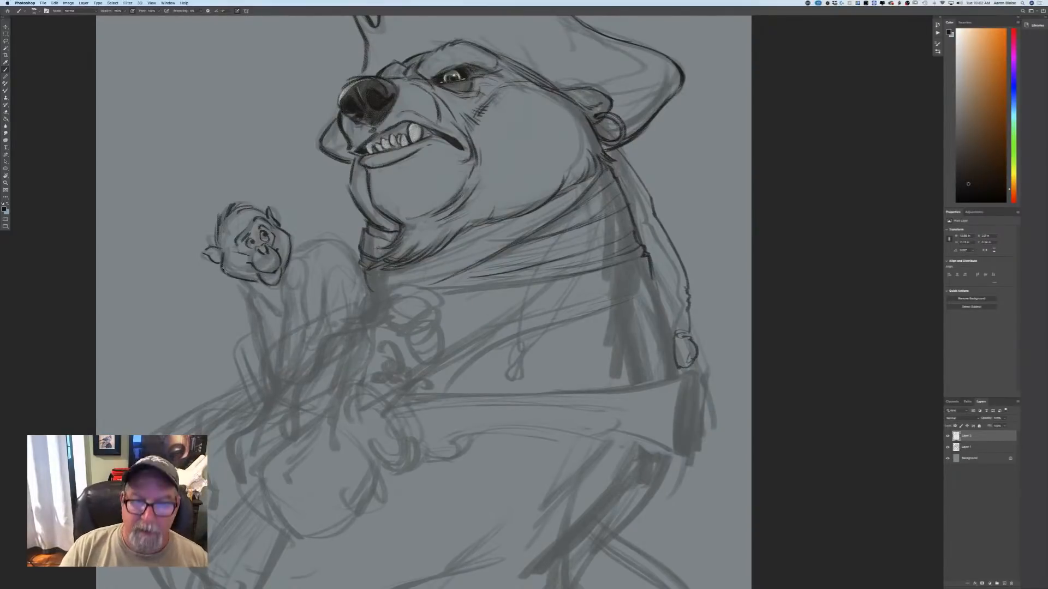
key("super+minus")
key("super+minus")
key("super+plus")
key("super+plus")
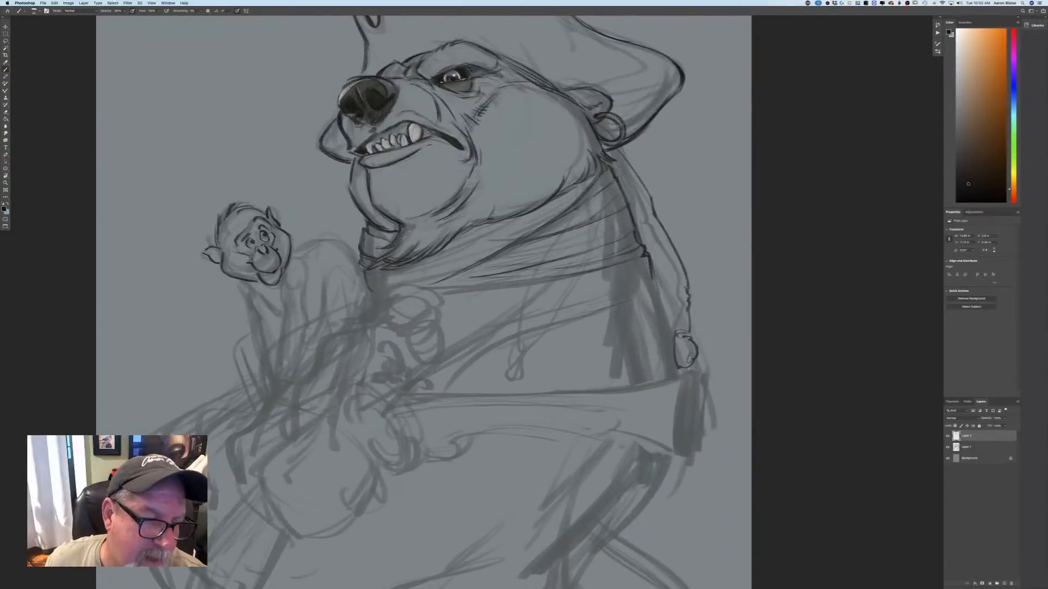
Outline the monkey's chest and both front arms from the shoulders down to the hands.
left_click_drag(283, 284, 284, 308)
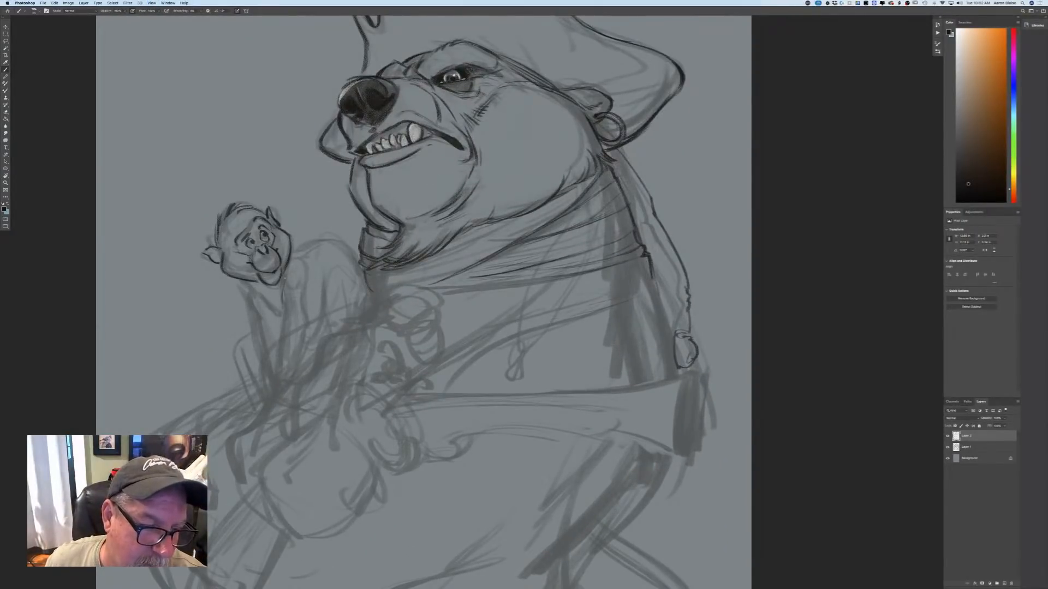
mouse_move(244, 281)
left_mouse_down()
mouse_move(273, 304)
mouse_move(250, 288)
mouse_move(267, 348)
left_mouse_up()
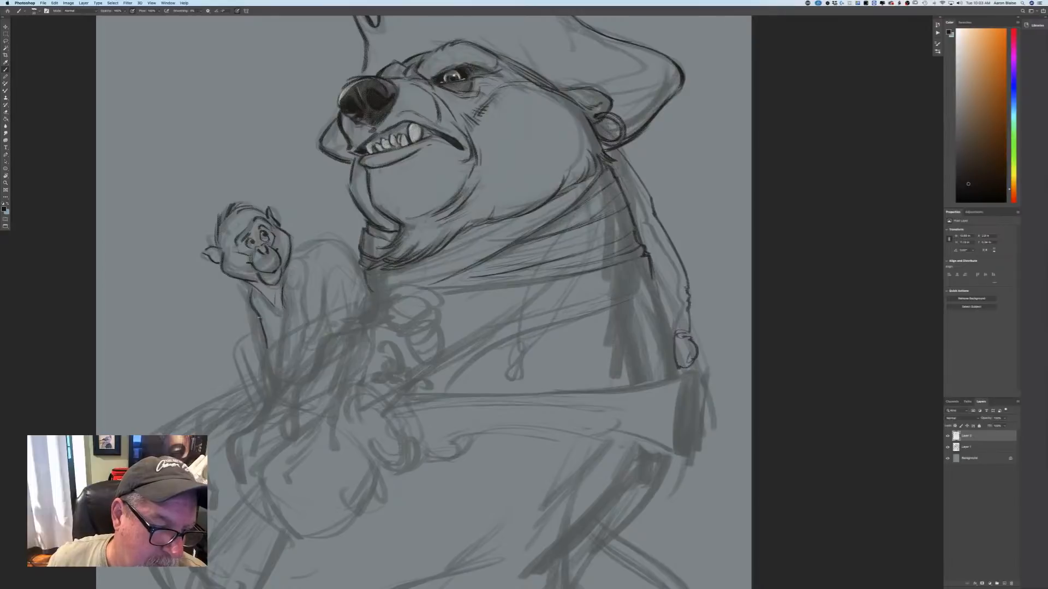
left_click_drag(286, 313, 282, 343)
left_click_drag(287, 310, 284, 337)
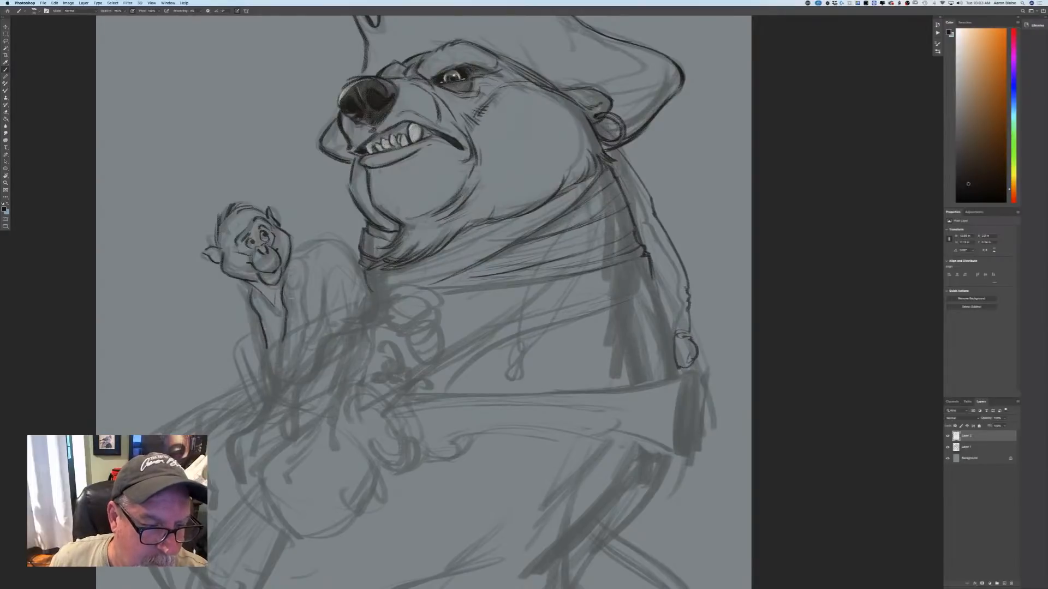
mouse_move(301, 297)
left_mouse_down()
mouse_move(307, 358)
mouse_move(270, 411)
left_mouse_up()
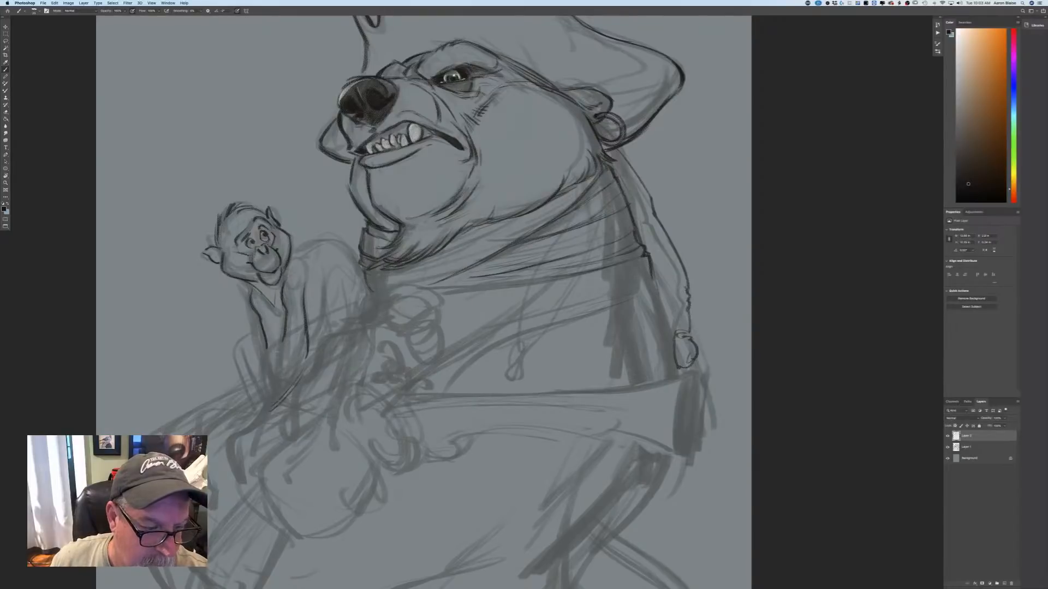
left_click_drag(282, 336, 256, 419)
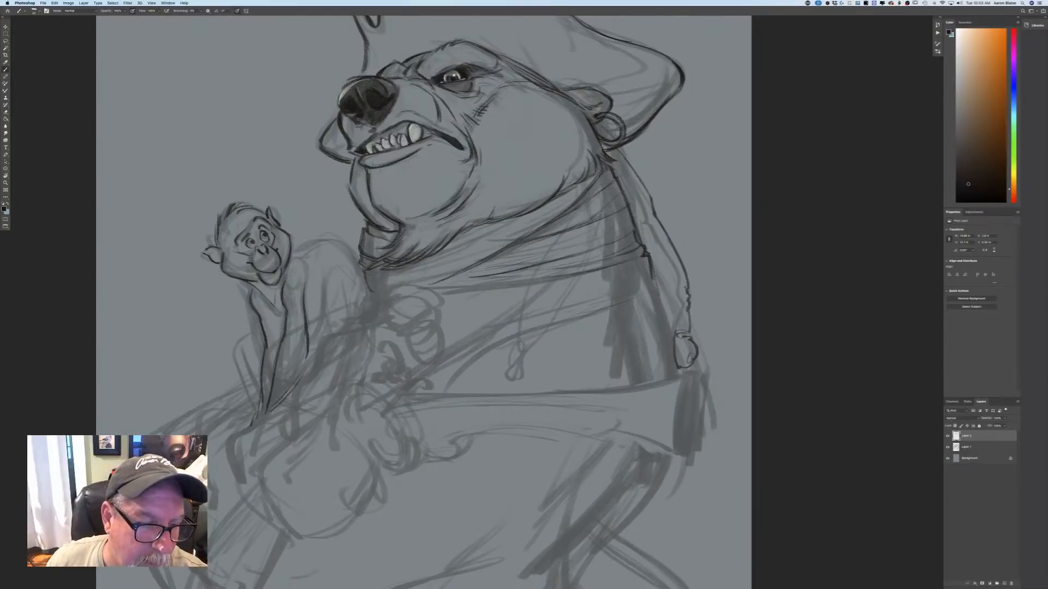
Outline the monkey's near shoulder, arched back and near hind leg with its knee and thigh.
left_click_drag(308, 263, 308, 301)
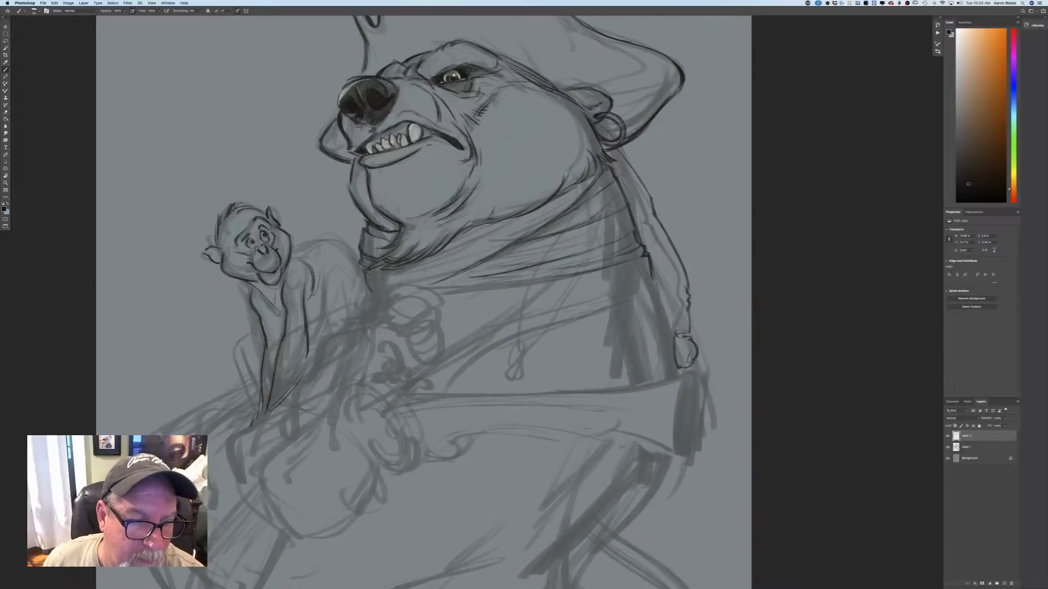
left_click_drag(358, 264, 339, 241)
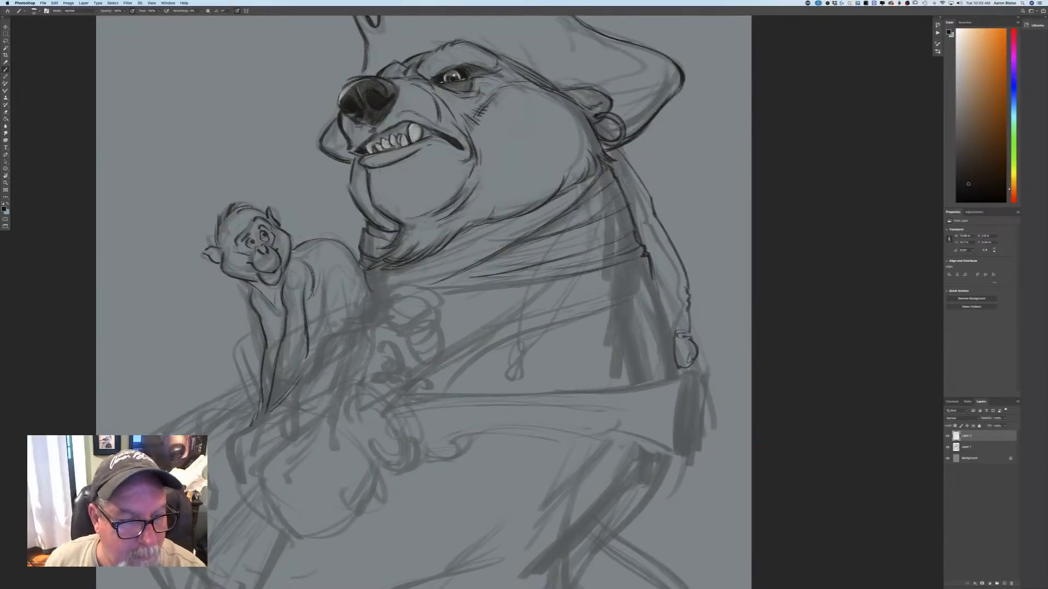
left_click_drag(303, 243, 329, 239)
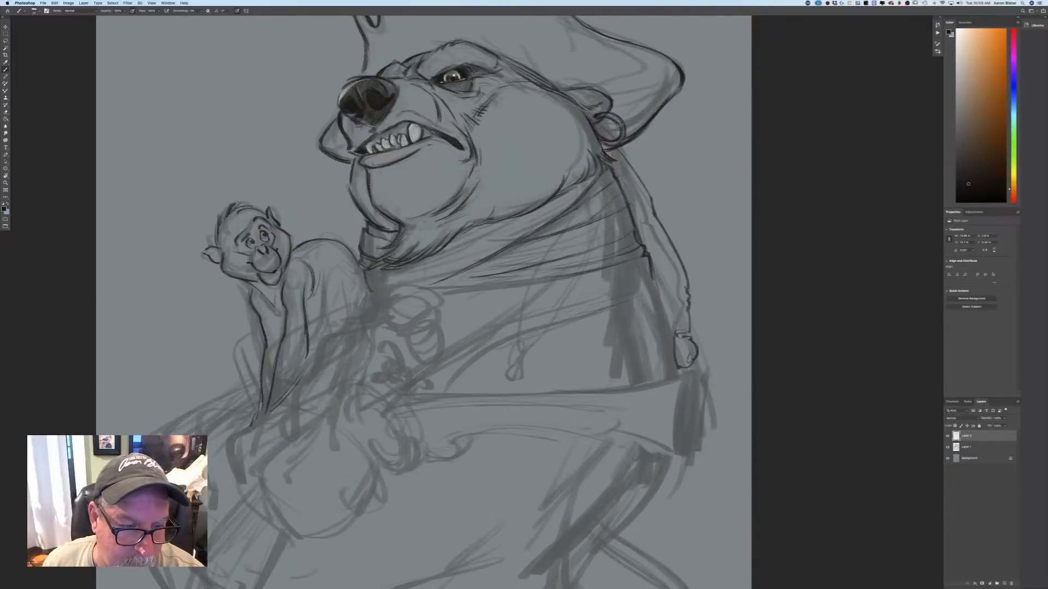
mouse_move(323, 260)
left_mouse_down()
mouse_move(352, 273)
mouse_move(322, 293)
mouse_move(329, 335)
left_mouse_up()
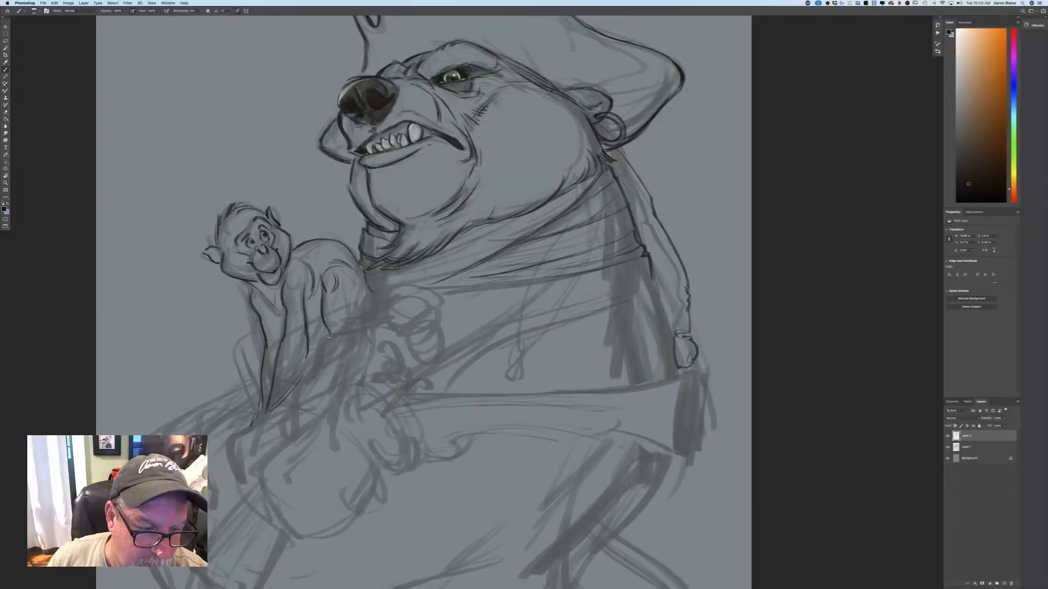
left_click_drag(341, 276, 349, 320)
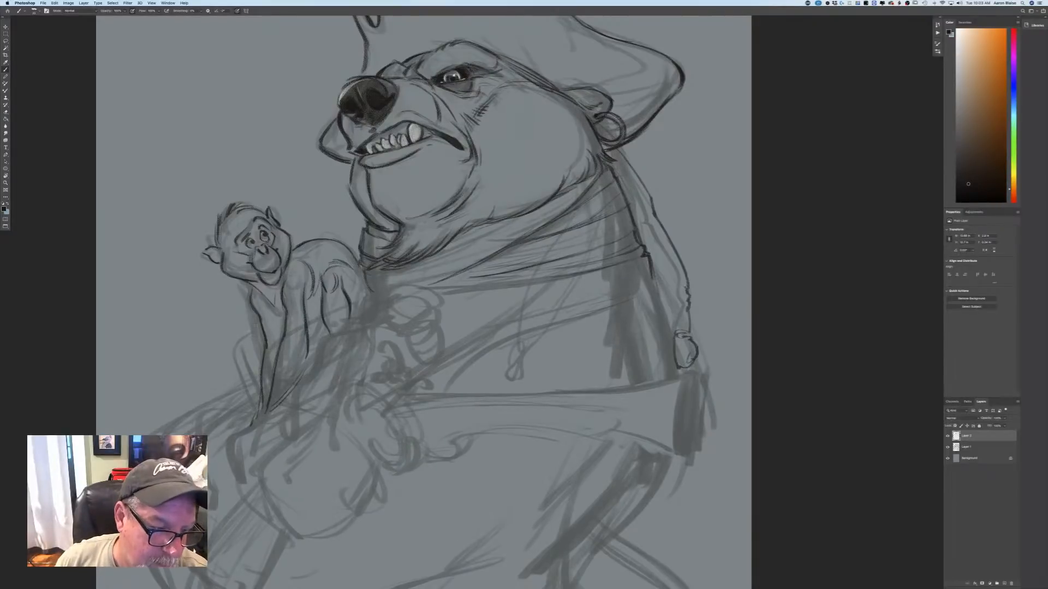
Draw the monkey's bent limb behind its front arms and add fur strokes along the near forearm.
mouse_move(245, 335)
left_mouse_down()
mouse_move(257, 326)
mouse_move(259, 384)
left_mouse_up()
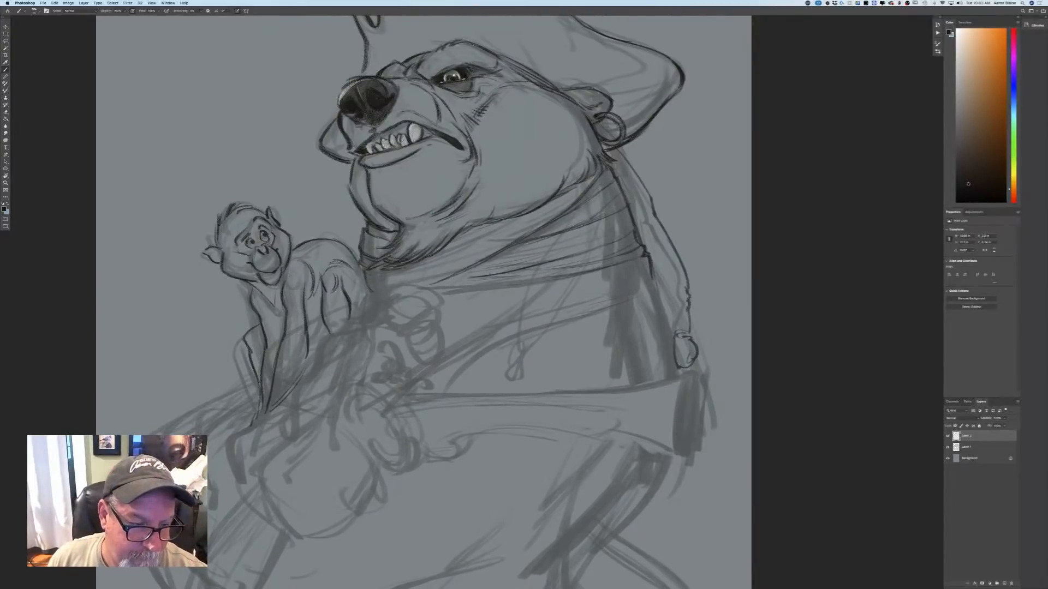
key("super+z")
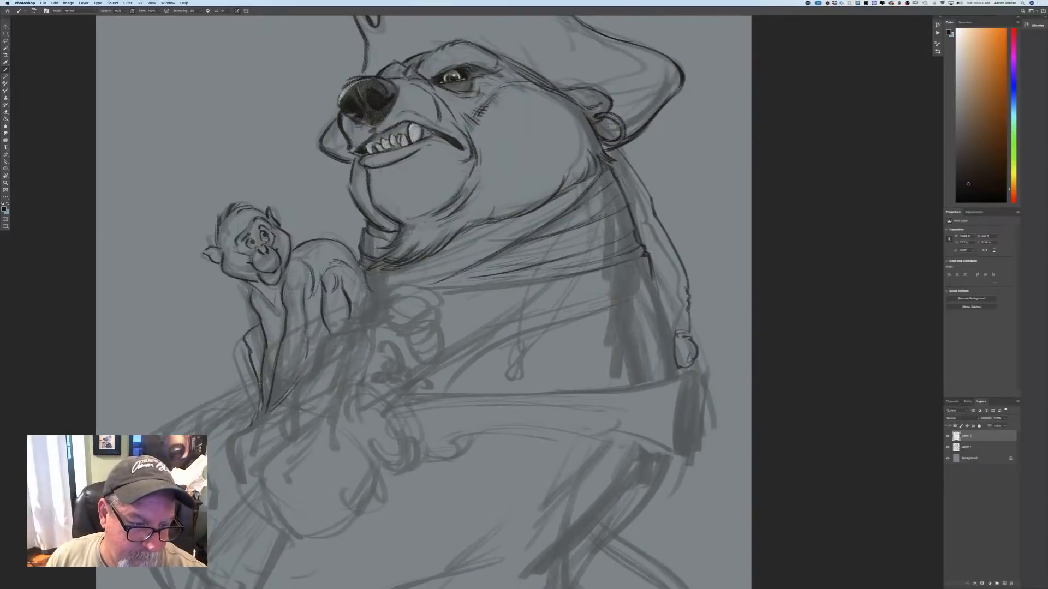
mouse_move(305, 311)
left_mouse_down()
mouse_move(312, 364)
mouse_move(283, 400)
left_mouse_up()
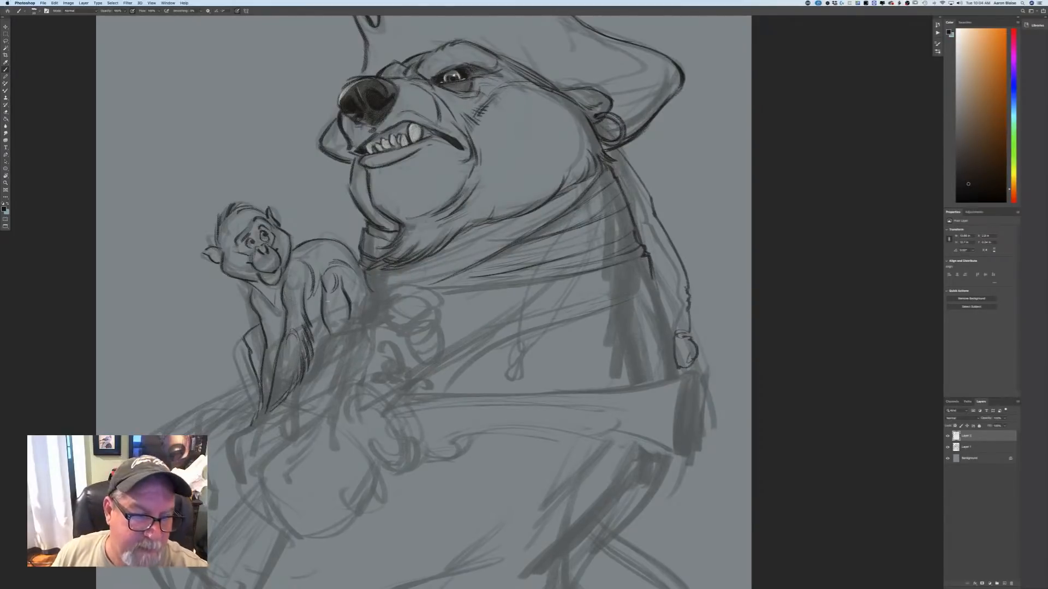
Refine the monkey's hind leg, chest and rump with short contour strokes.
left_click_drag(336, 303, 333, 322)
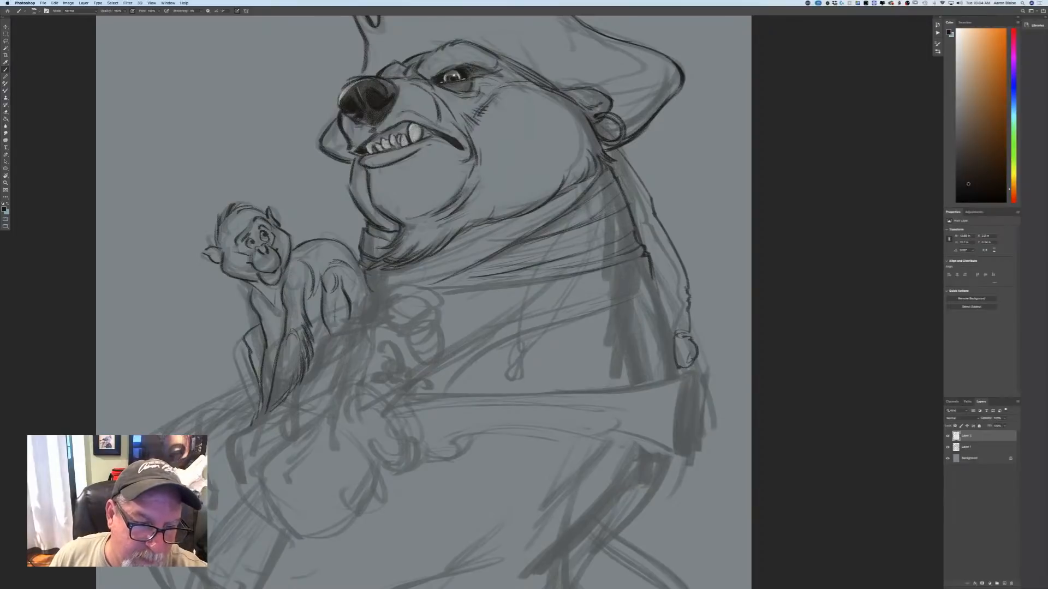
left_click_drag(365, 262, 356, 292)
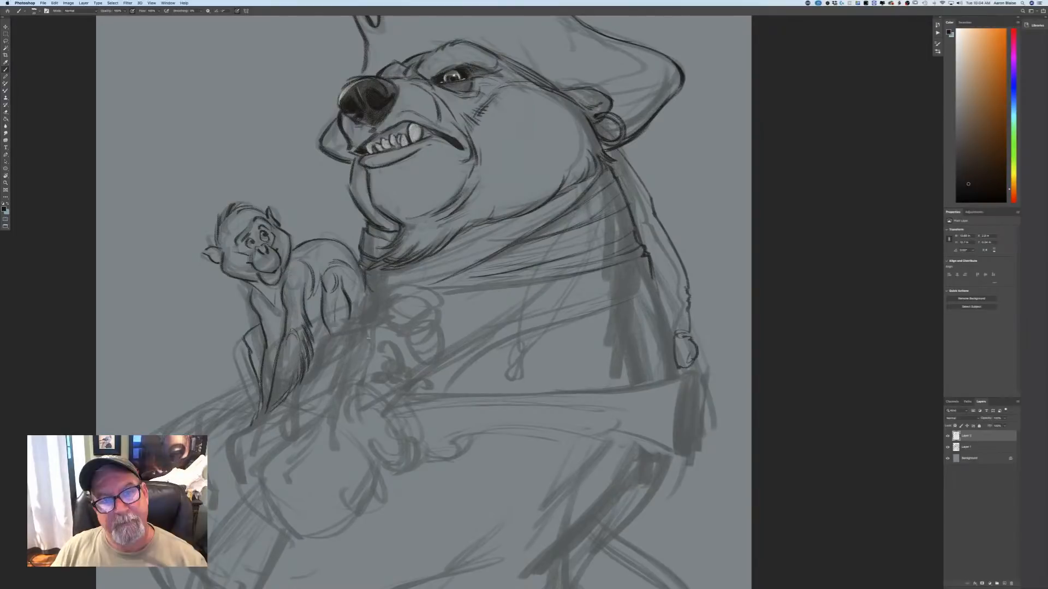
key("super+minus")
key("super+minus")
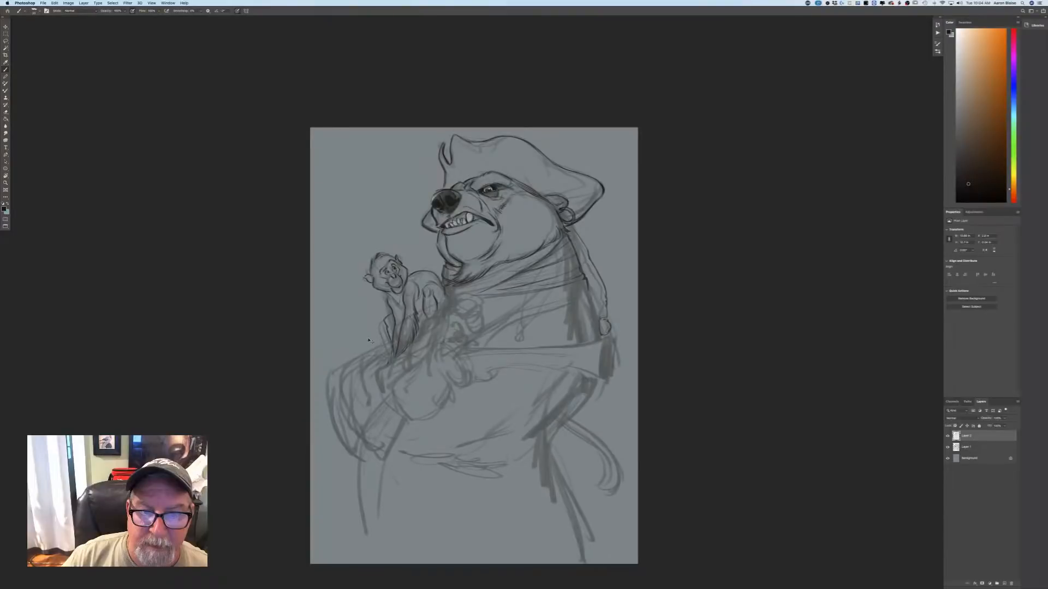
key("super+plus")
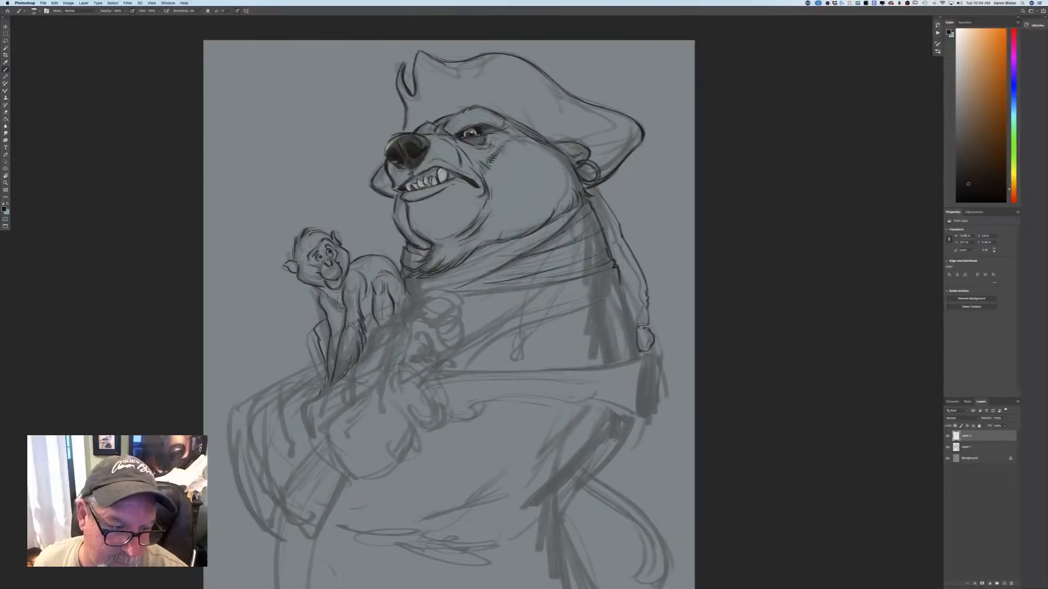
left_click_drag(338, 308, 341, 322)
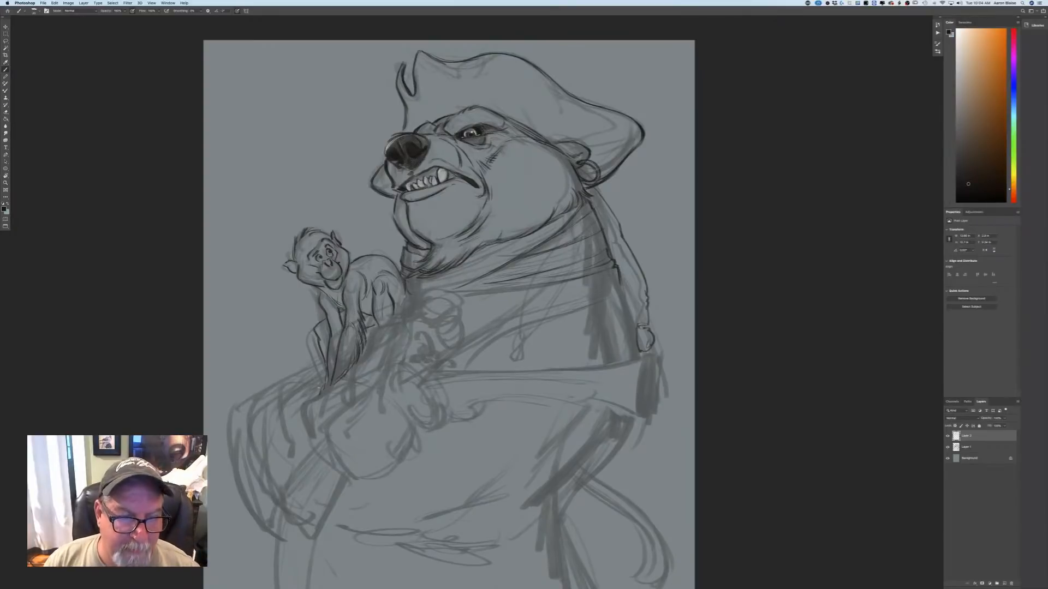
left_click_drag(405, 289, 399, 302)
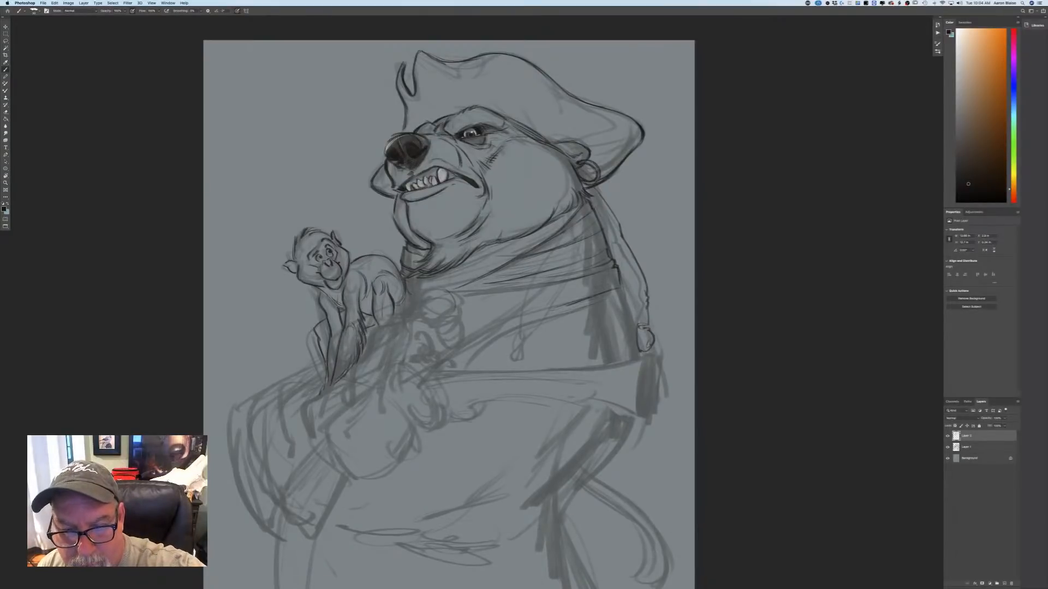
Draw the scarf's lower wrap lines across the bear's chest and the folded knot at its front end.
mouse_move(567, 307)
left_mouse_down()
mouse_move(457, 328)
mouse_move(471, 316)
mouse_move(461, 313)
left_mouse_up()
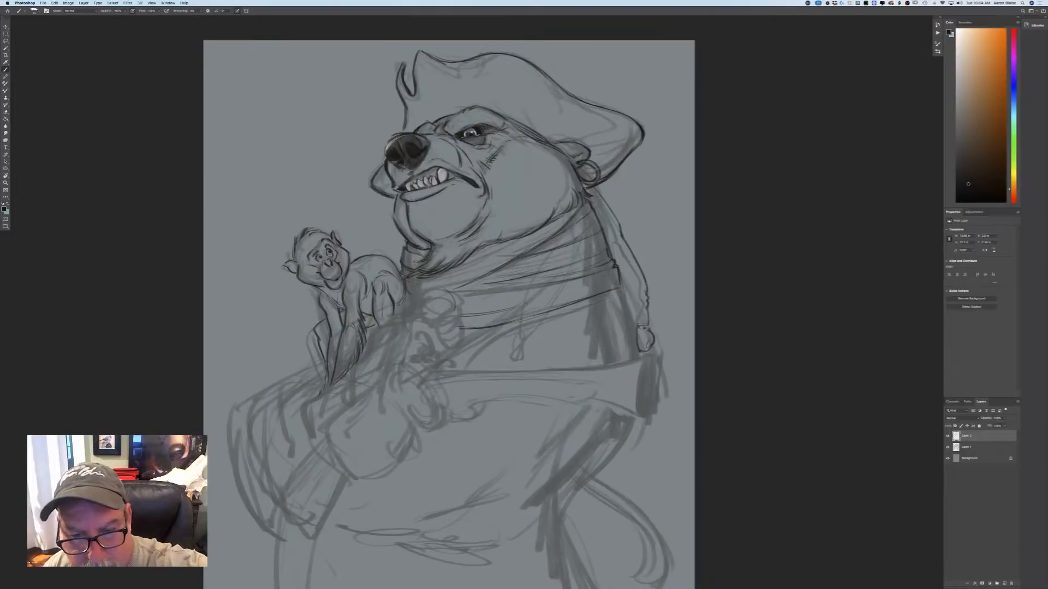
mouse_move(565, 291)
left_mouse_down()
mouse_move(481, 304)
mouse_move(454, 292)
mouse_move(456, 302)
left_mouse_up()
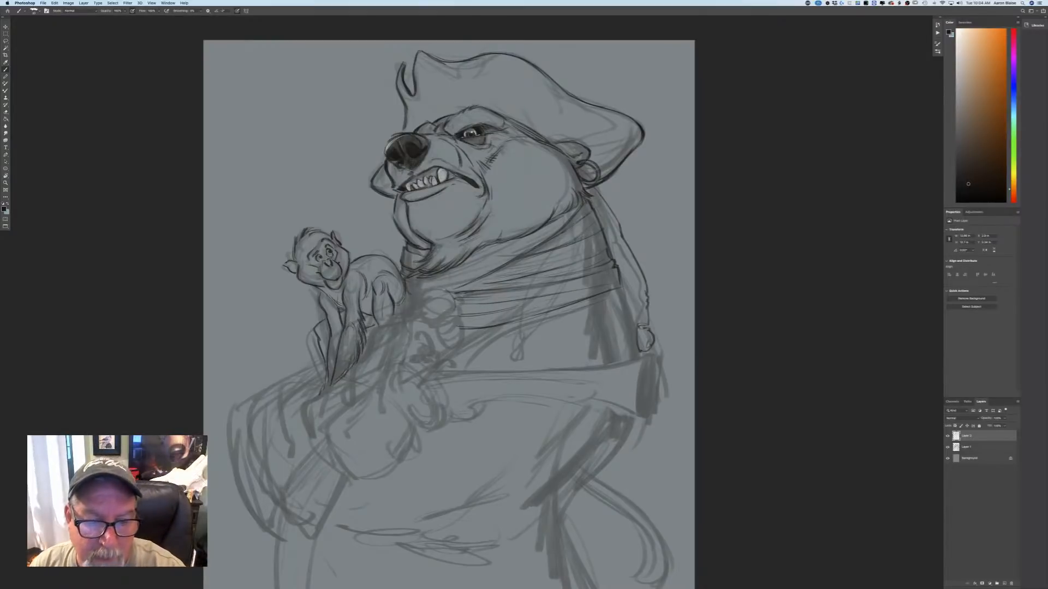
mouse_move(435, 282)
left_mouse_down()
mouse_move(413, 300)
mouse_move(453, 297)
mouse_move(434, 329)
mouse_move(459, 322)
left_mouse_up()
left_click_drag(456, 303, 444, 312)
mouse_move(453, 312)
left_mouse_down()
mouse_move(458, 325)
mouse_move(443, 329)
left_mouse_up()
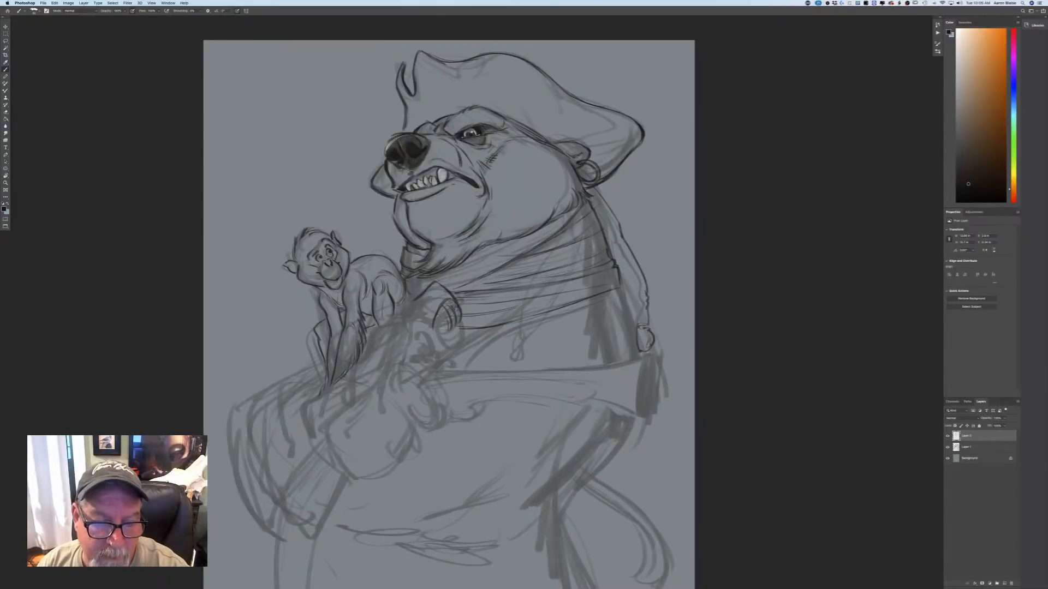
left_click_drag(463, 315, 441, 337)
left_click_drag(435, 285, 407, 325)
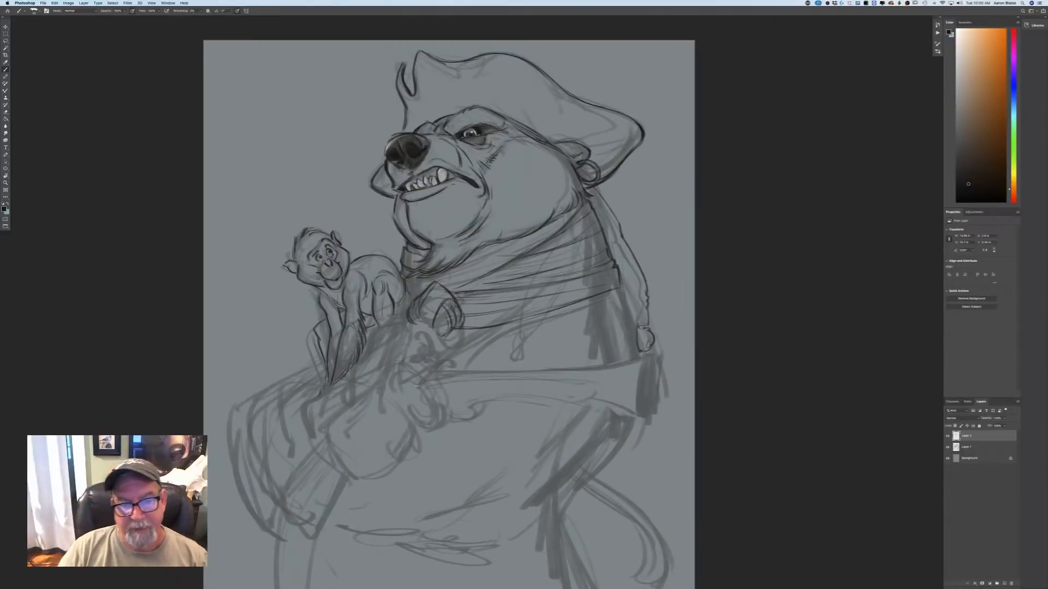
mouse_move(463, 302)
left_mouse_down()
mouse_move(458, 312)
mouse_move(437, 290)
mouse_move(427, 302)
left_mouse_up()
mouse_move(439, 289)
left_mouse_down()
mouse_move(418, 333)
mouse_move(408, 327)
left_mouse_up()
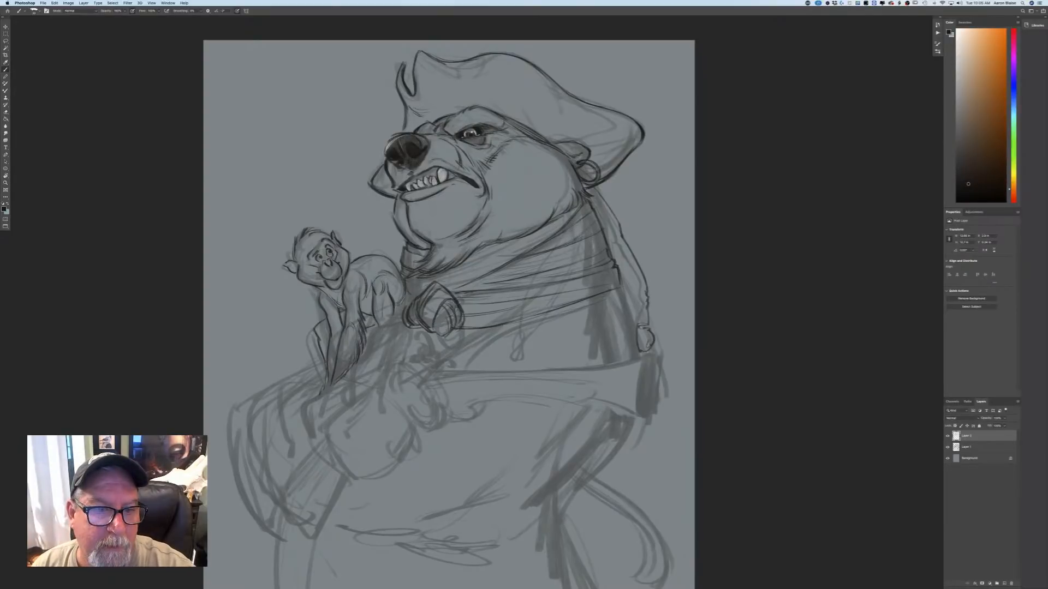
Reinforce the front contour of the bear's chin and add short fur strokes along the lower cheek.
left_click_drag(394, 198, 404, 243)
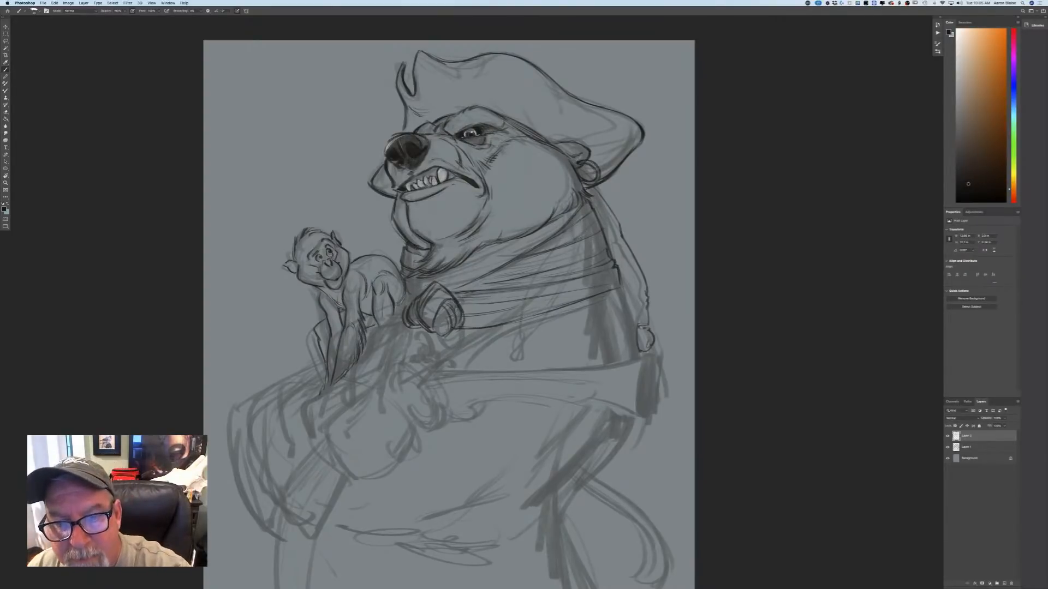
left_click_drag(568, 185, 553, 212)
mouse_move(555, 202)
left_mouse_down()
mouse_move(547, 219)
mouse_move(514, 234)
left_mouse_up()
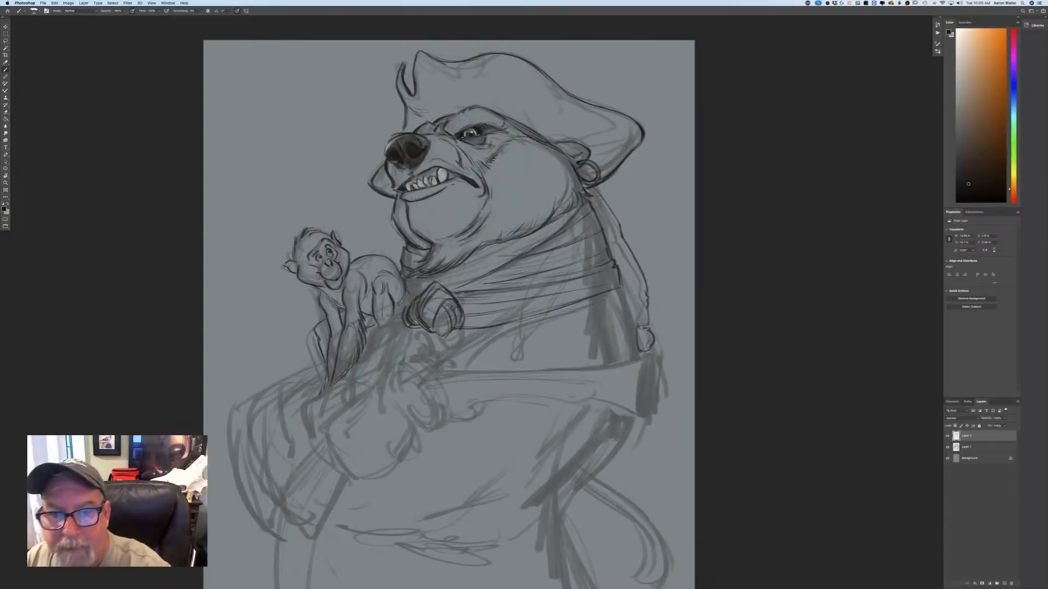
Draw a second strand behind the bear's neck, ending in beads and a small tip.
left_click_drag(593, 188, 620, 231)
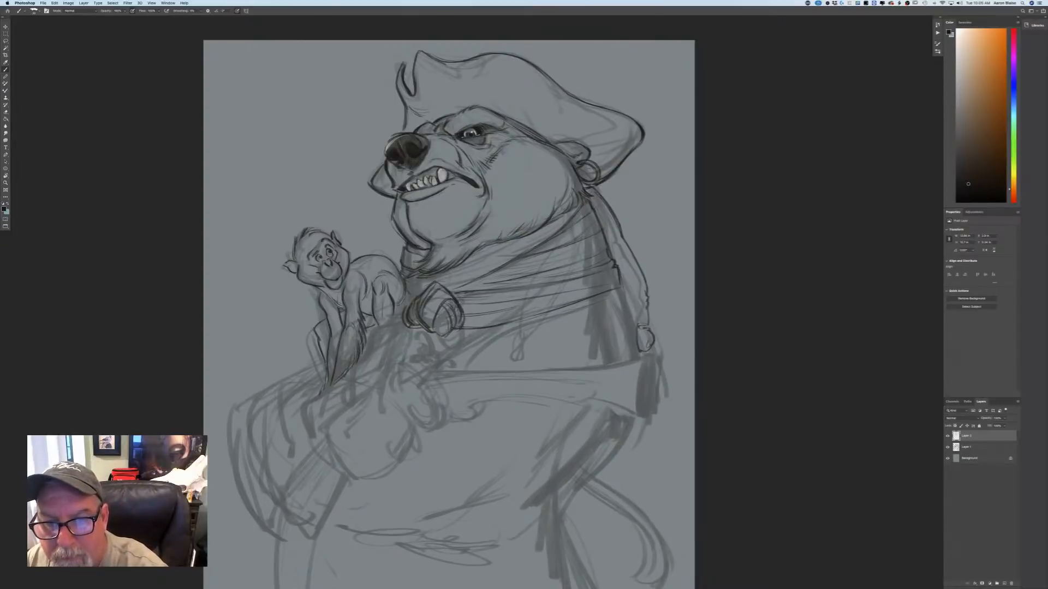
mouse_move(596, 187)
left_mouse_down()
mouse_move(621, 207)
mouse_move(664, 291)
mouse_move(654, 305)
left_mouse_up()
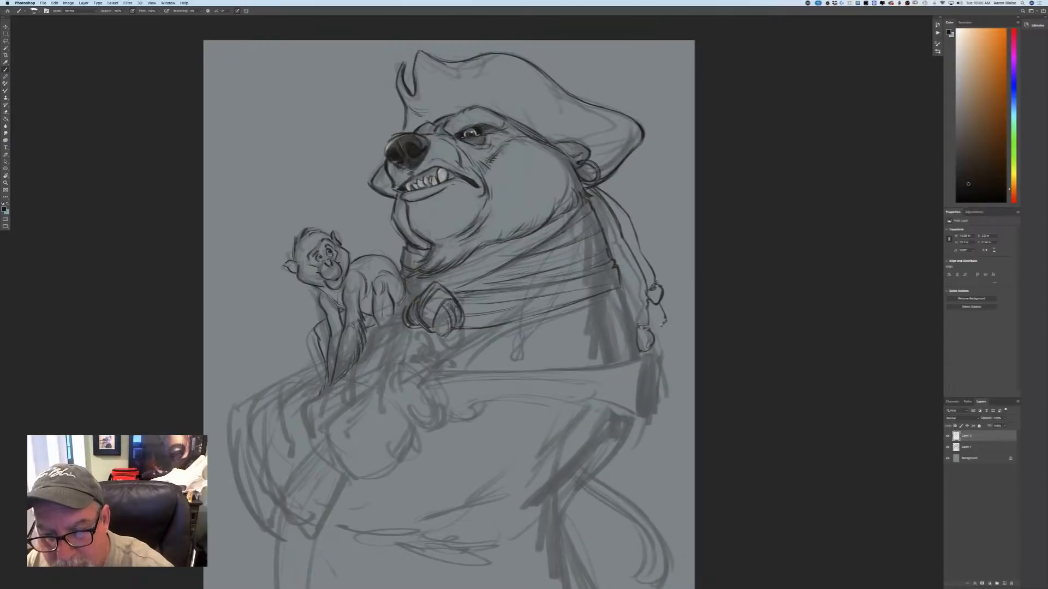
left_click_drag(648, 316, 668, 336)
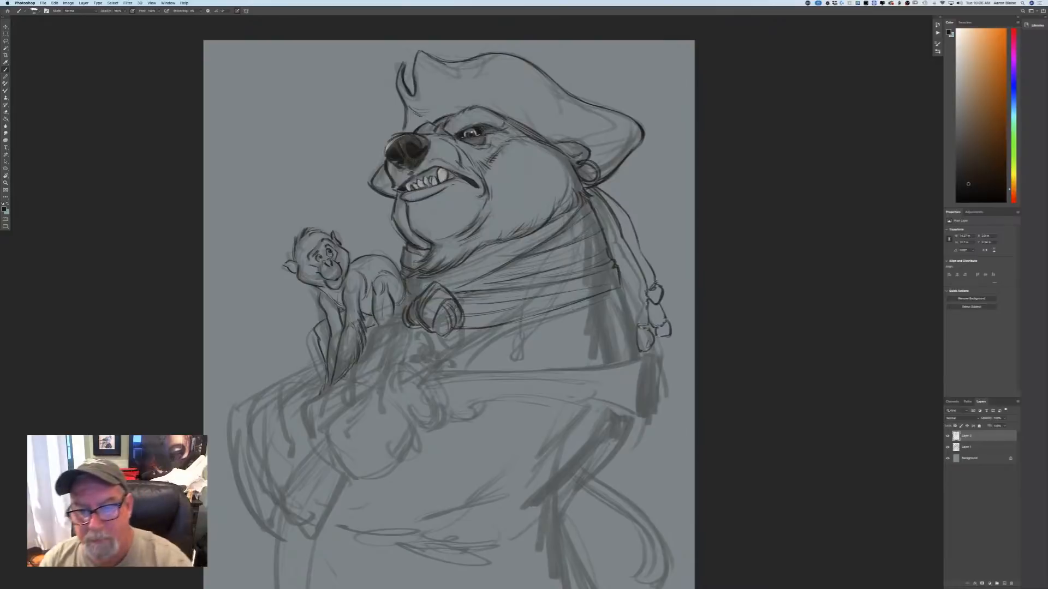
Draw the bear's upper back edge below the scarf and the curved fold lines across the shoulder.
left_click_drag(619, 284, 634, 329)
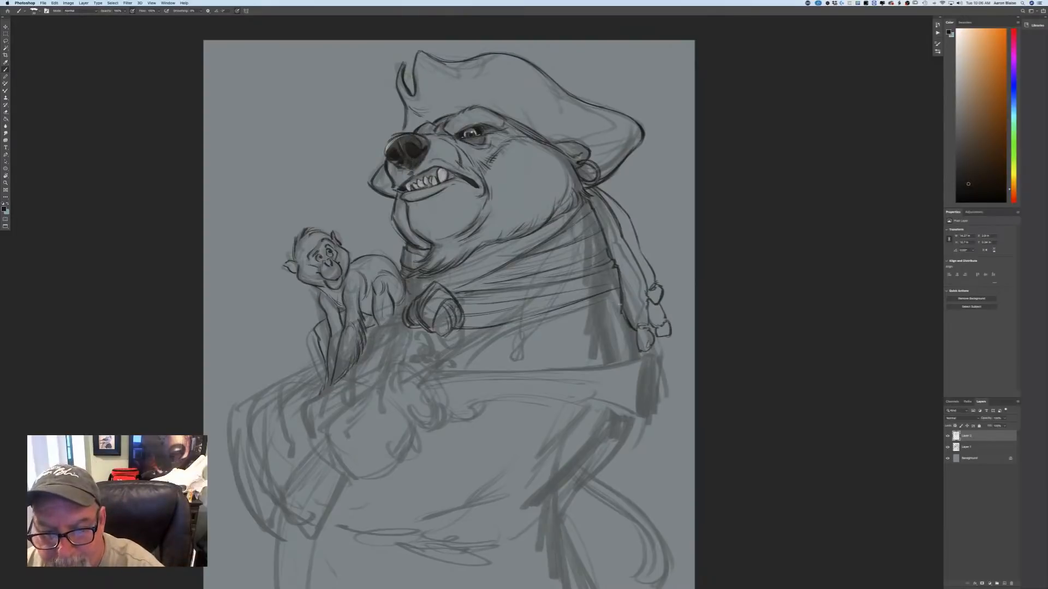
mouse_move(620, 306)
left_mouse_down()
mouse_move(628, 321)
mouse_move(572, 323)
left_mouse_up()
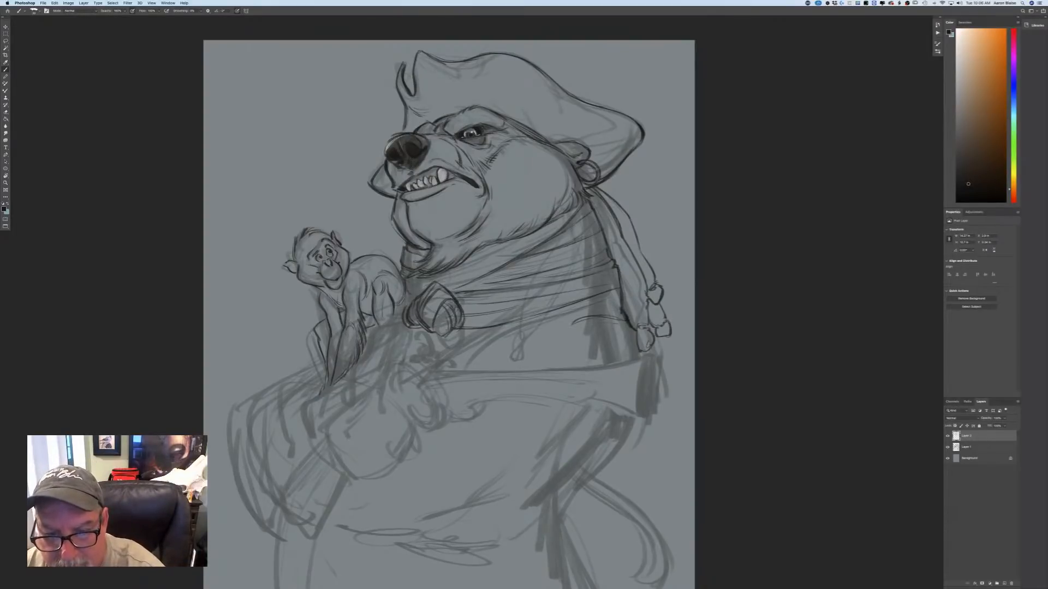
left_click_drag(582, 312, 559, 319)
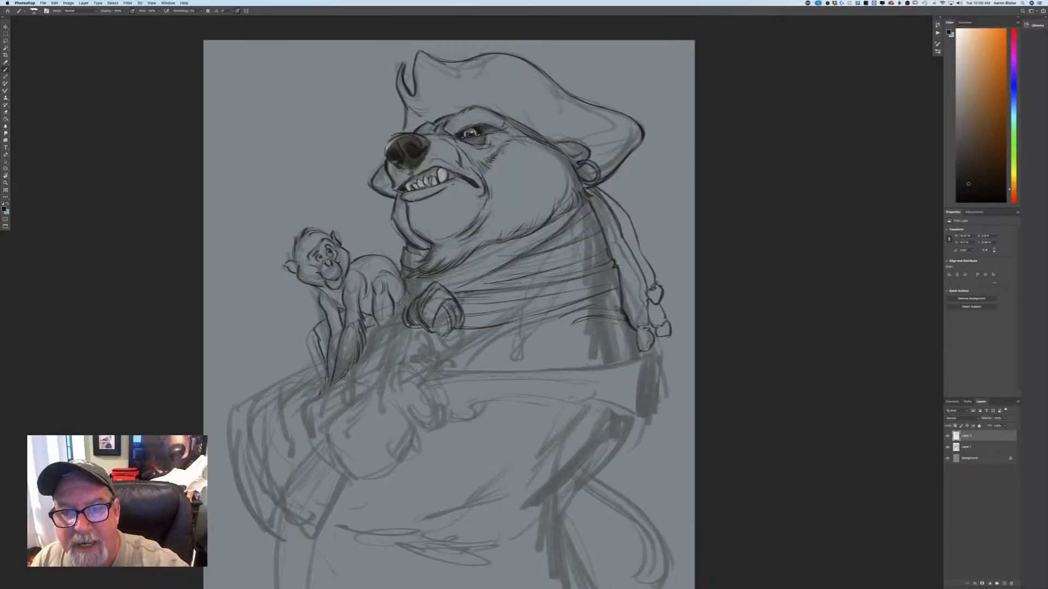
Draw a long strand hanging from behind the ear across the scarf, ending in a bead on the chest.
mouse_move(594, 202)
left_mouse_down()
mouse_move(606, 256)
mouse_move(551, 342)
left_mouse_up()
mouse_move(580, 202)
left_mouse_down()
mouse_move(578, 253)
mouse_move(578, 239)
left_mouse_up()
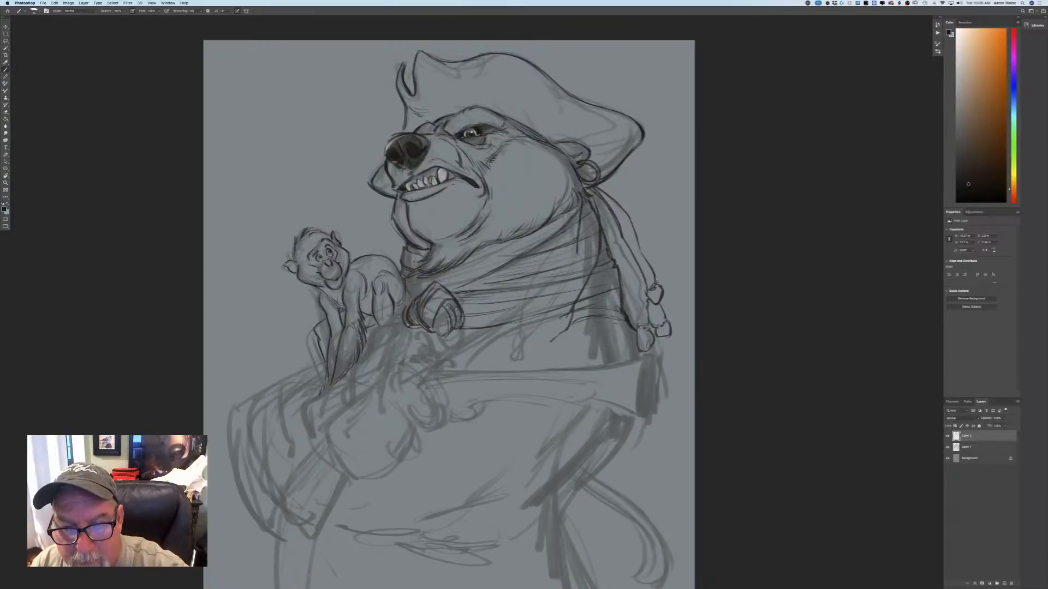
mouse_move(566, 275)
left_mouse_down()
mouse_move(538, 345)
mouse_move(551, 339)
mouse_move(521, 357)
mouse_move(551, 340)
mouse_move(541, 351)
left_mouse_up()
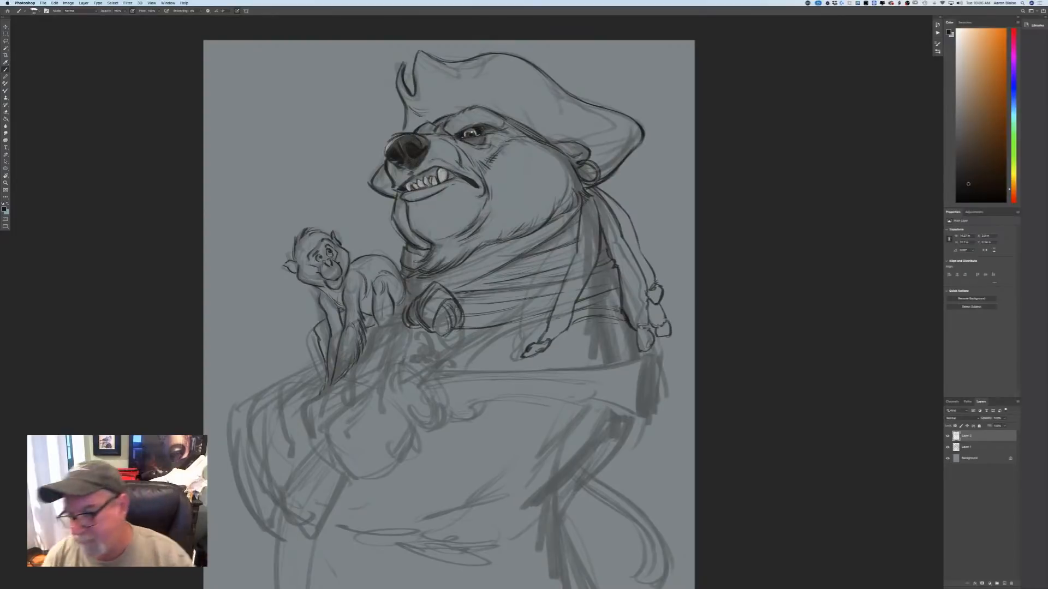
Erase the rough sketch on Layer 1 inside the strand hanging over the scarf and across the shoulder below it.
left_click(963, 449)
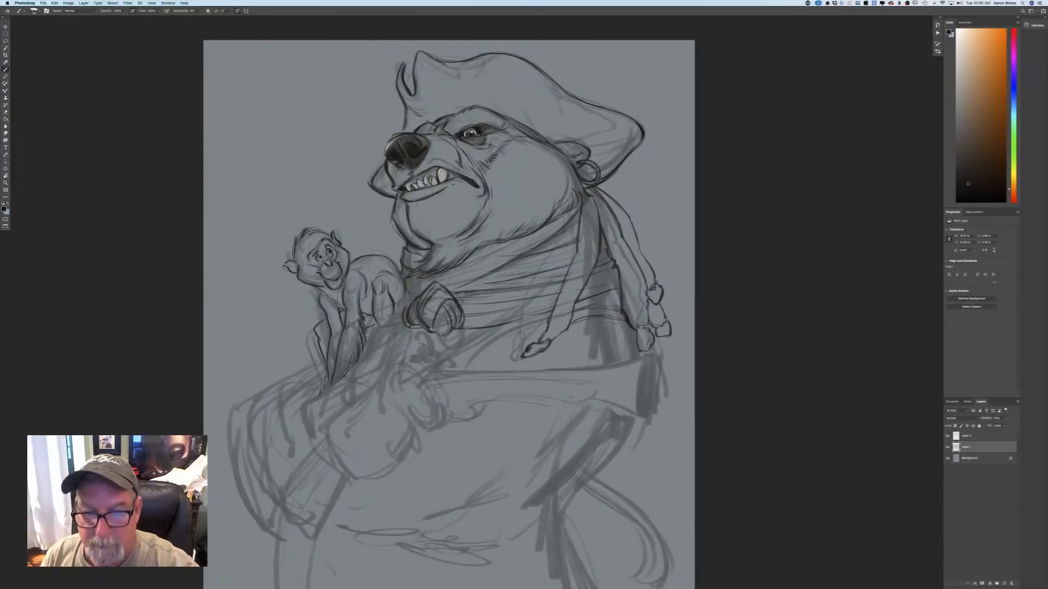
mouse_move(588, 250)
left_mouse_down()
mouse_move(590, 206)
mouse_move(584, 274)
left_mouse_up()
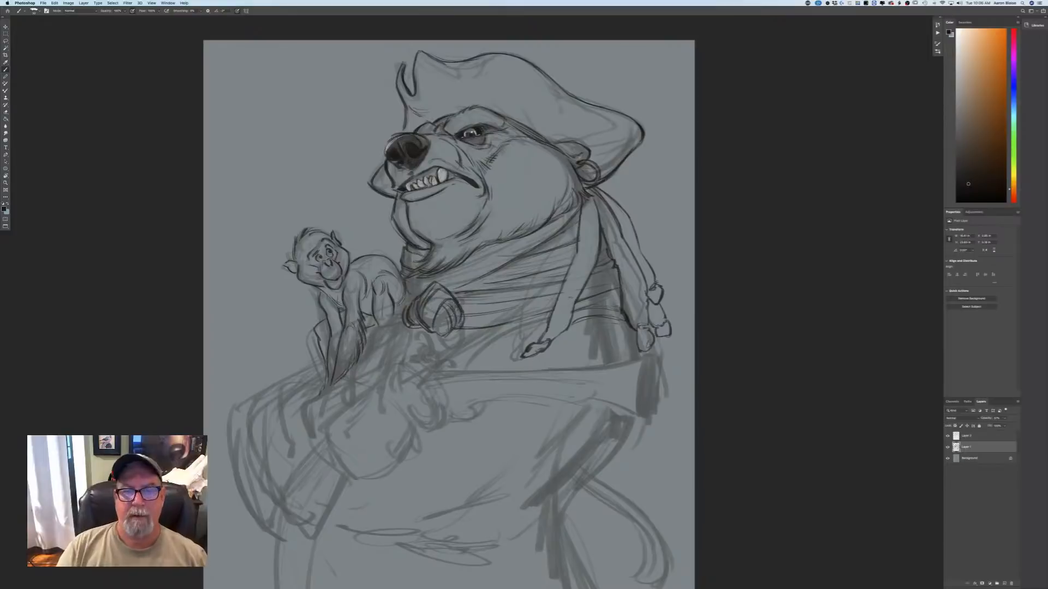
key("super+minus")
key("super+minus")
key("super+minus")
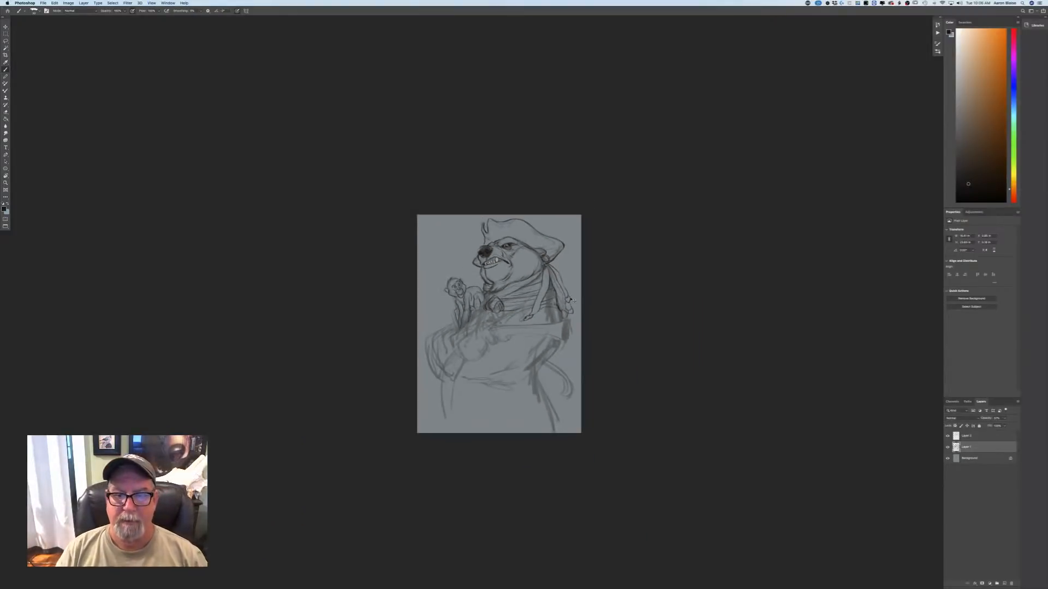
key("super+plus")
key("super+plus")
key("super+plus")
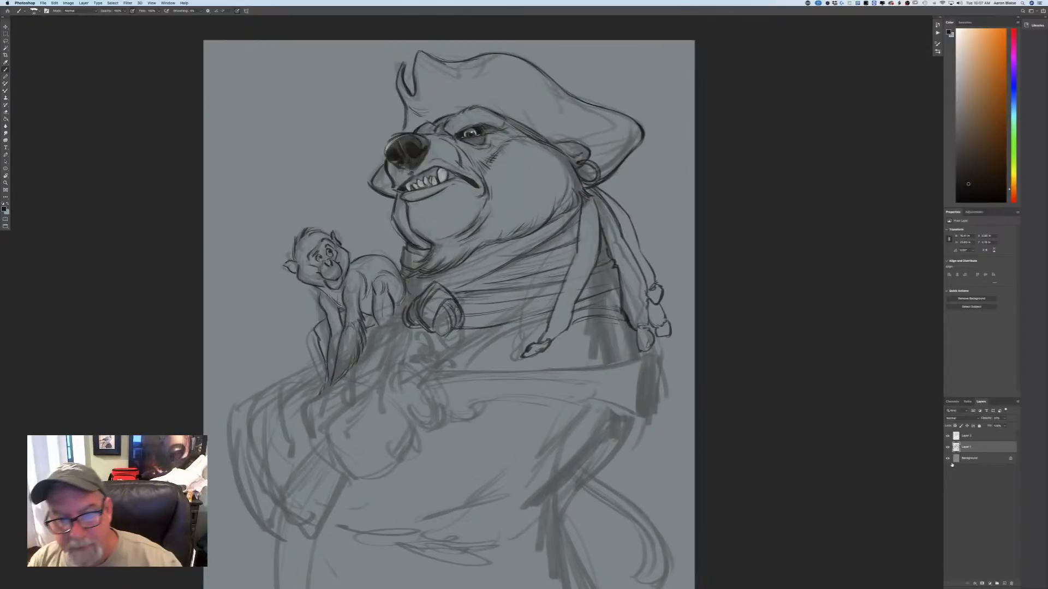
mouse_move(589, 323)
left_mouse_down()
mouse_move(625, 353)
mouse_move(599, 357)
mouse_move(635, 358)
mouse_move(605, 311)
mouse_move(608, 276)
mouse_move(615, 290)
left_mouse_up()
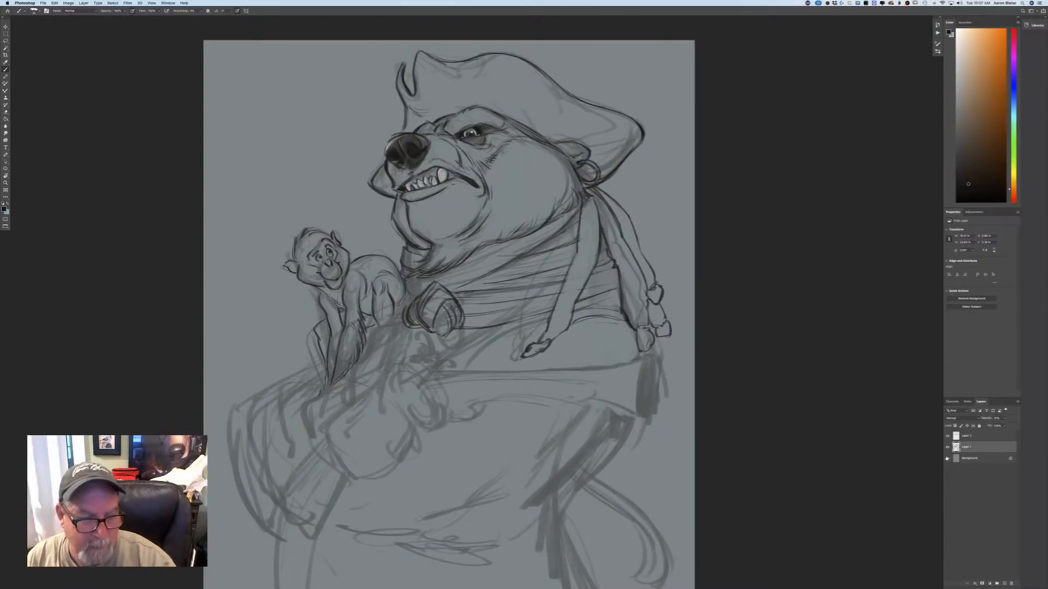
Draw the curved back of the bear's fist and the inner finger contour on the line-work layer above the sketch.
left_click(967, 437)
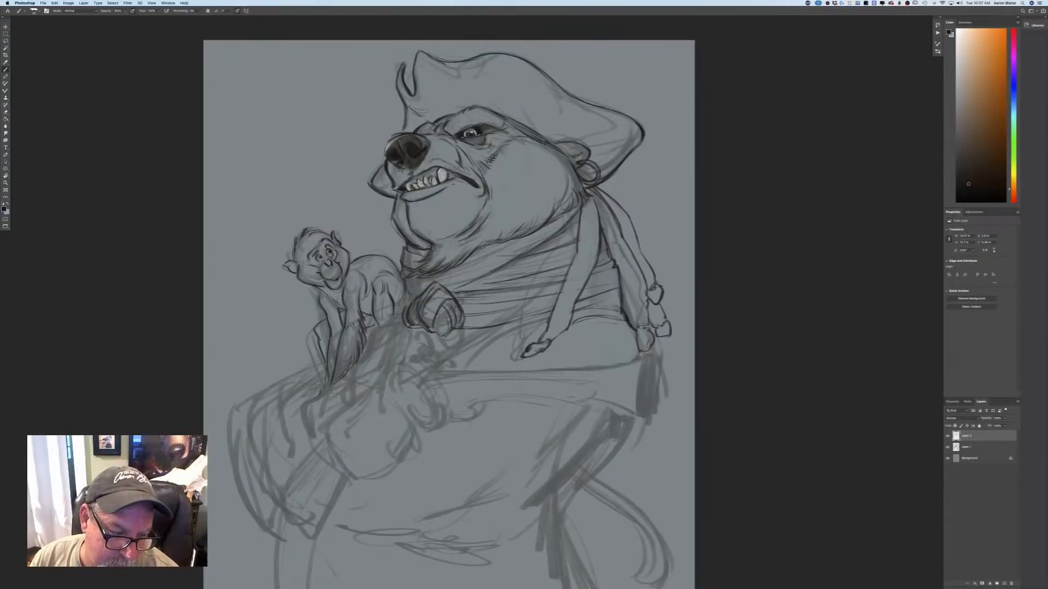
left_click_drag(343, 372, 376, 381)
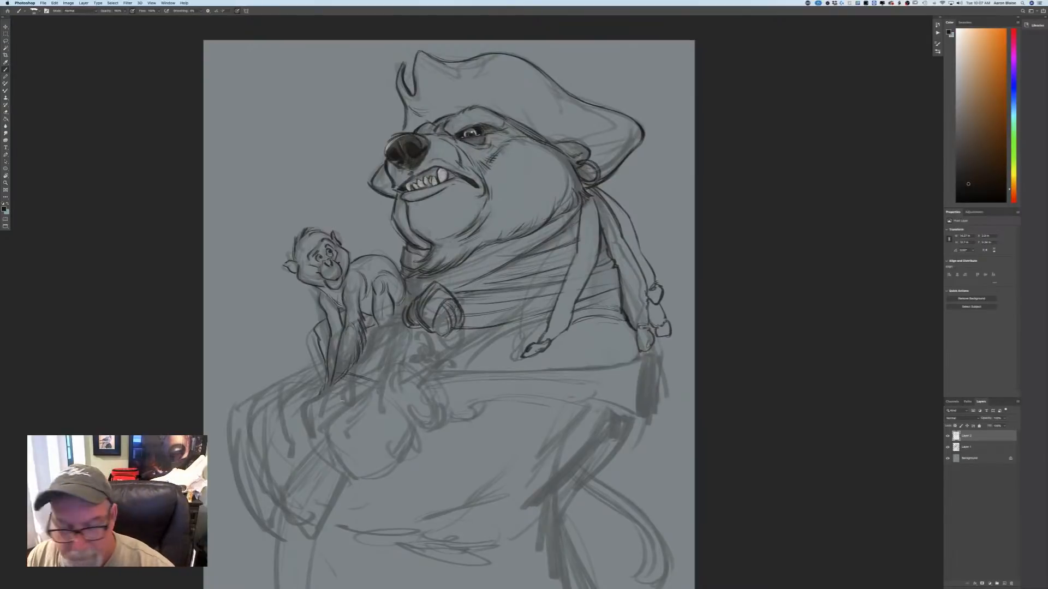
key("super+z")
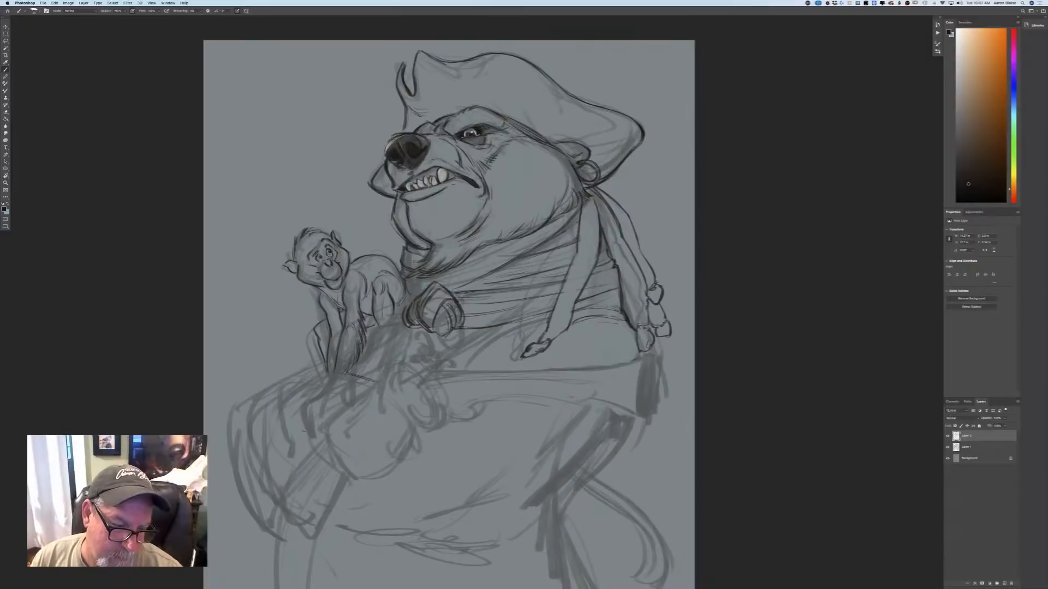
mouse_move(329, 372)
left_mouse_down()
mouse_move(354, 376)
mouse_move(304, 406)
mouse_move(317, 449)
left_mouse_up()
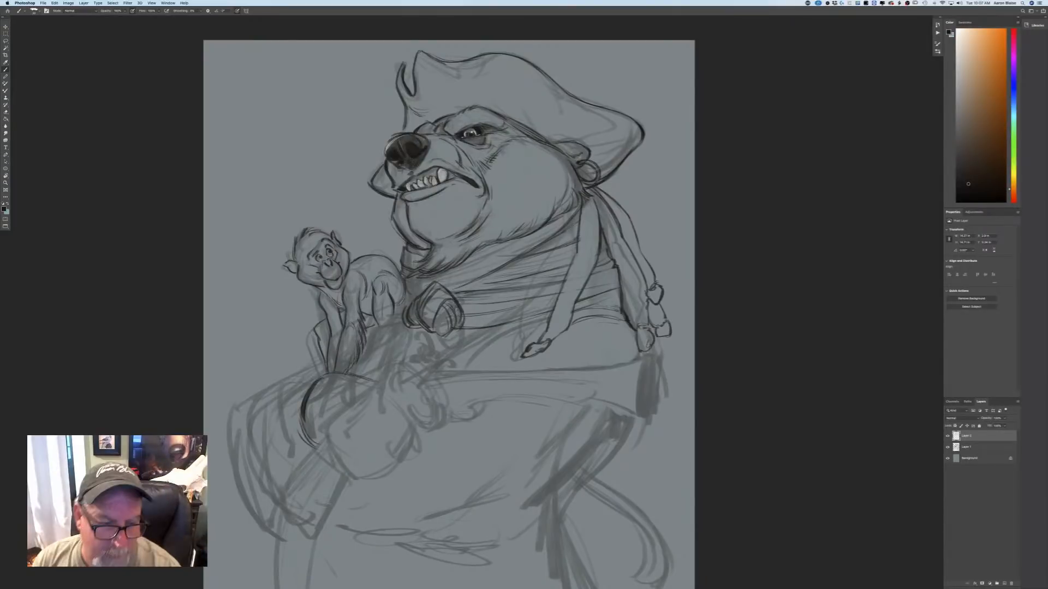
mouse_move(383, 376)
left_mouse_down()
mouse_move(342, 408)
mouse_move(332, 445)
mouse_move(340, 457)
left_mouse_up()
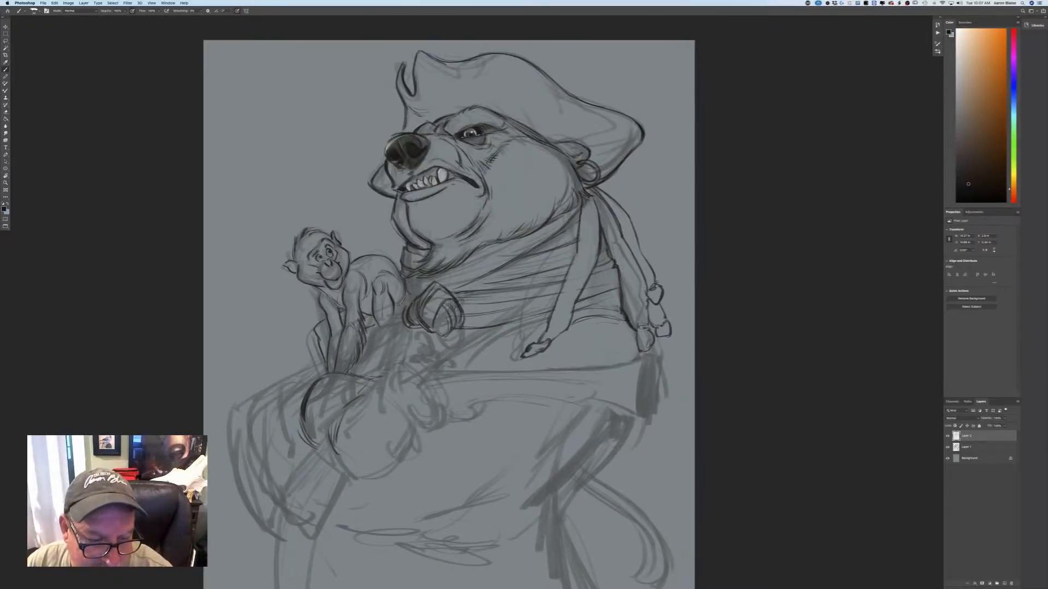
Draw the bear's folded thumb and the adjoining fingertip with a small curved claw beneath it.
mouse_move(400, 367)
left_mouse_down()
mouse_move(431, 387)
mouse_move(435, 417)
mouse_move(424, 423)
left_mouse_up()
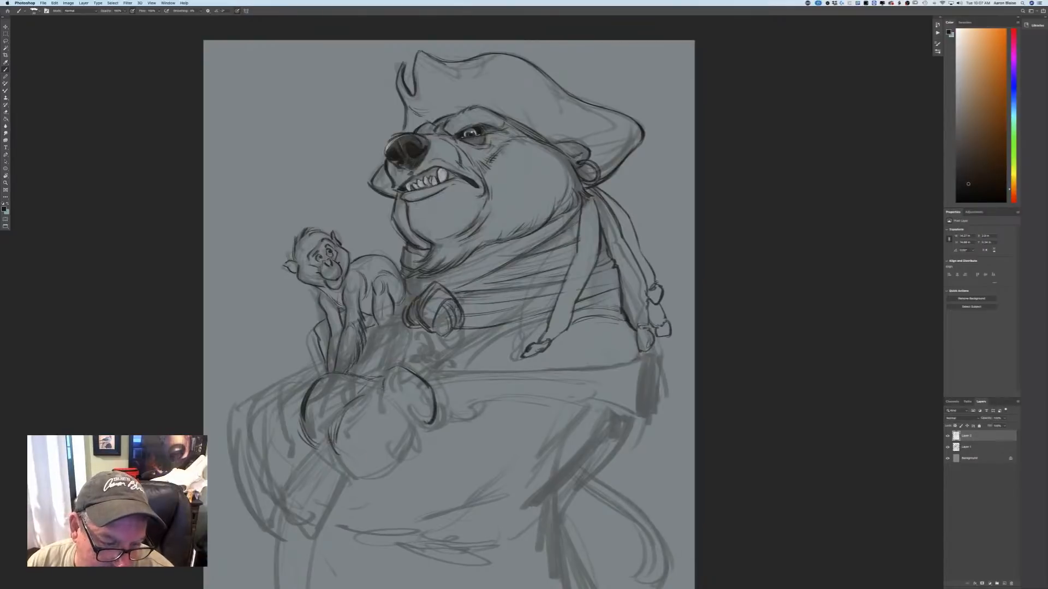
mouse_move(385, 386)
left_mouse_down()
mouse_move(415, 432)
mouse_move(402, 452)
left_mouse_up()
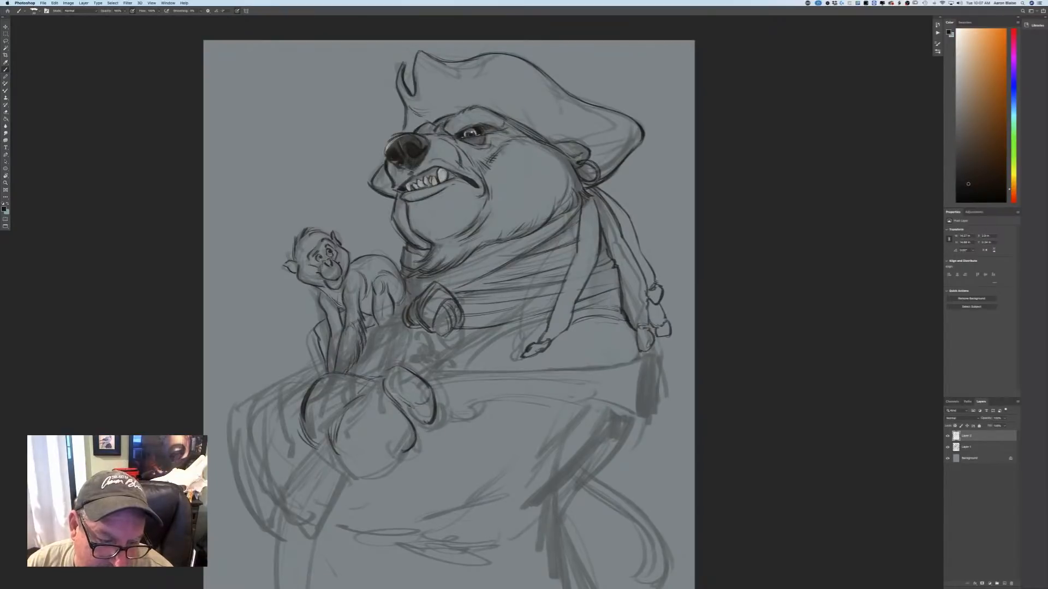
left_click_drag(394, 394, 425, 424)
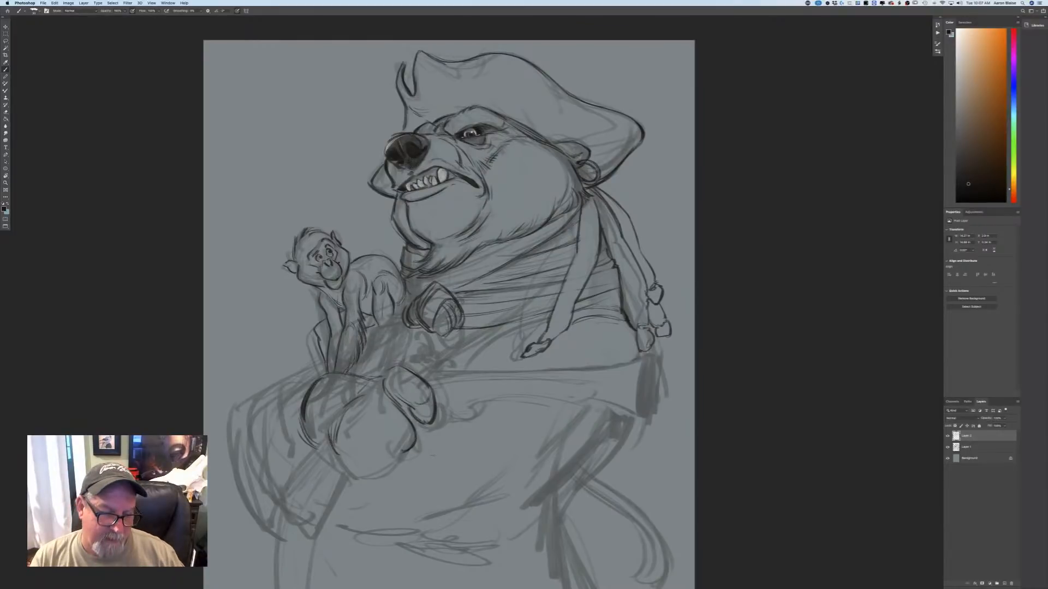
left_click_drag(381, 430, 397, 447)
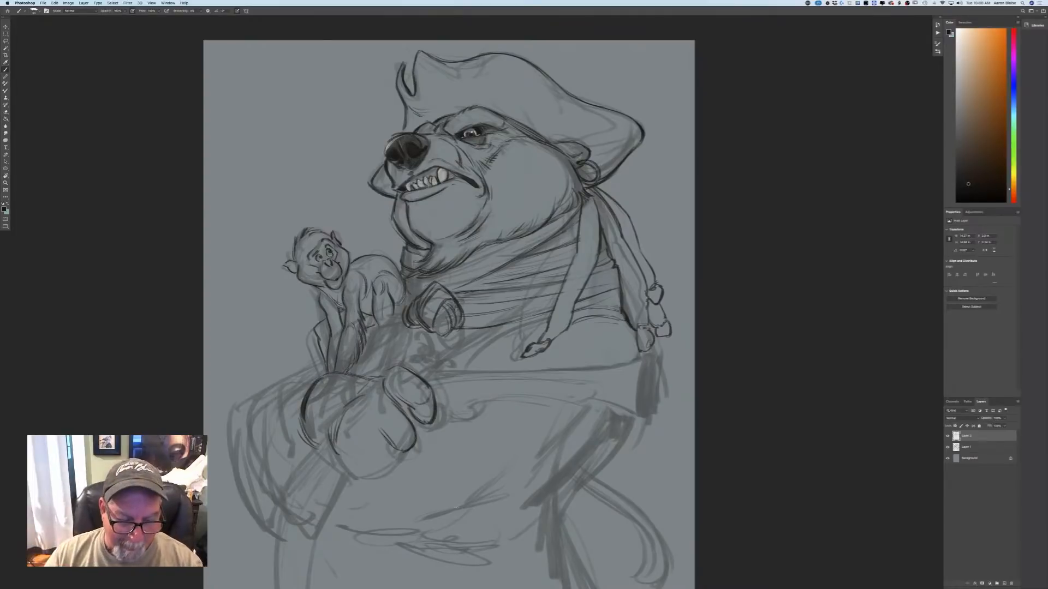
mouse_move(419, 448)
left_mouse_down()
mouse_move(421, 478)
mouse_move(399, 468)
mouse_move(423, 477)
left_mouse_up()
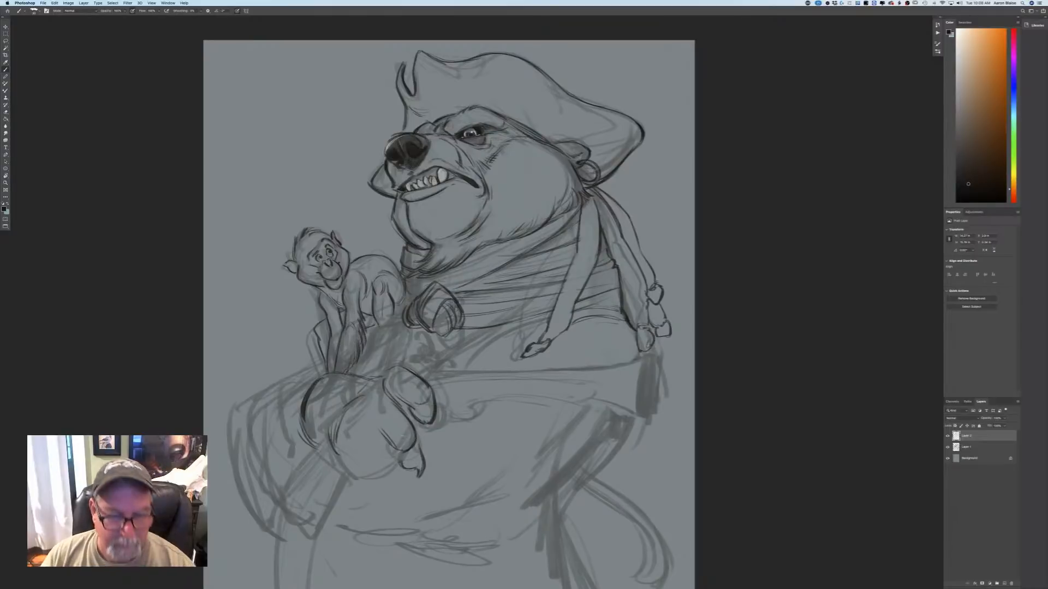
left_click_drag(407, 443, 416, 456)
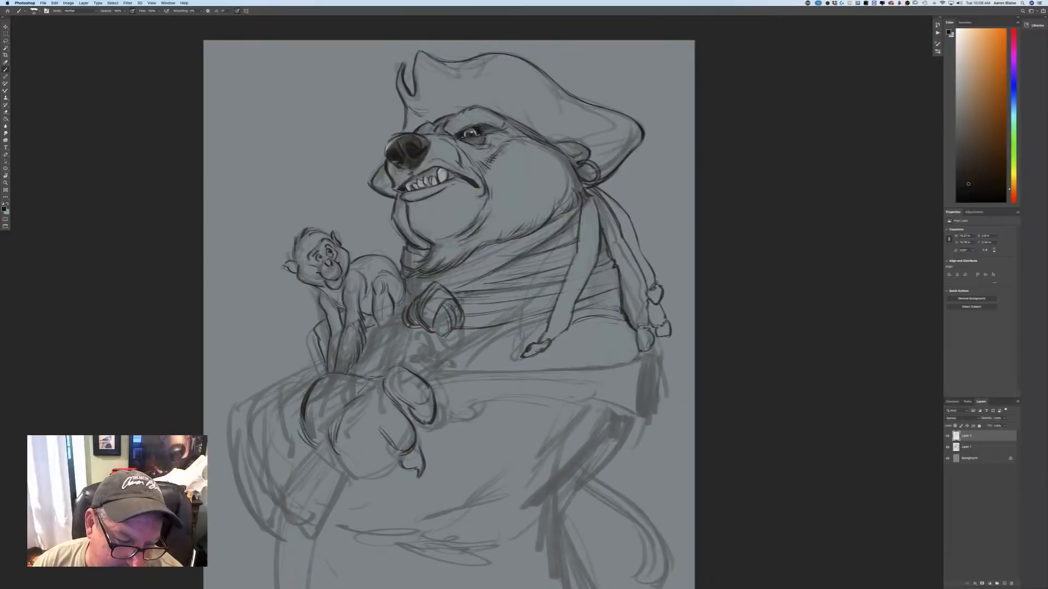
Rework the contour across the bear's knuckles and draw the curled fingers with their separating lines.
left_click_drag(369, 392, 361, 410)
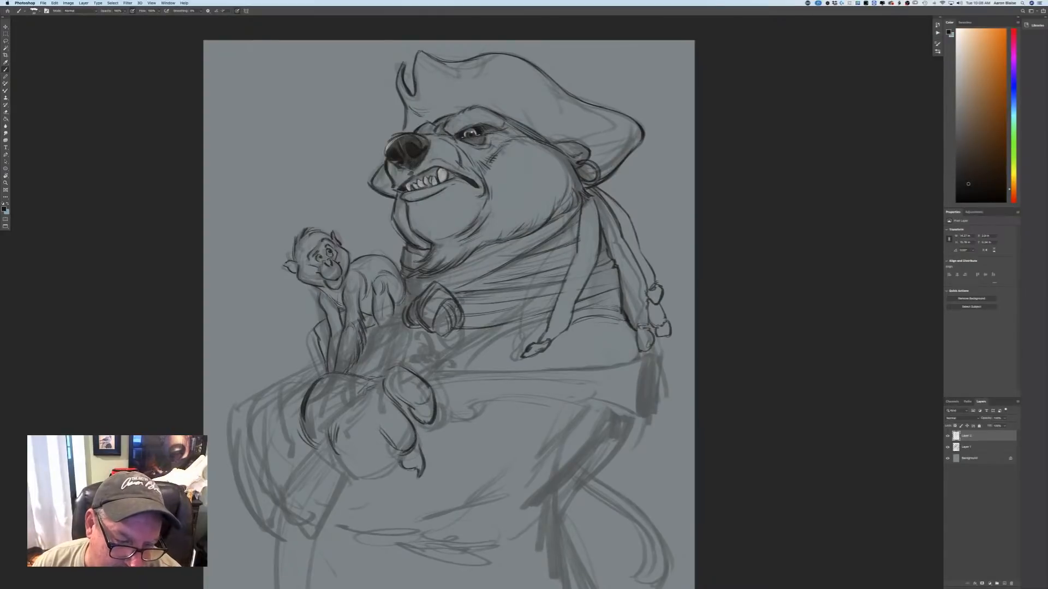
left_click_drag(370, 385, 358, 399)
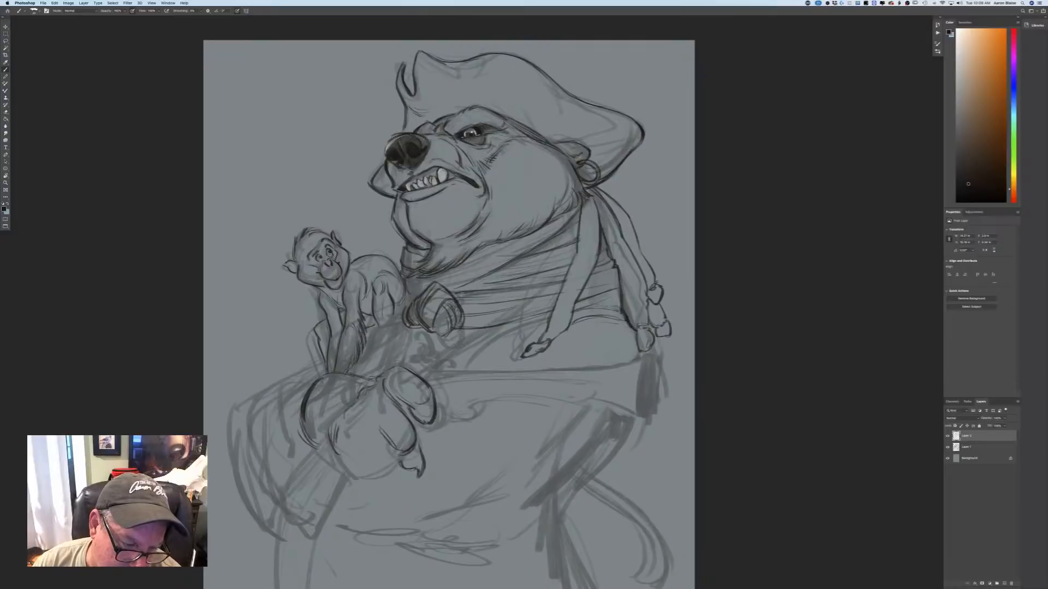
left_click_drag(343, 423, 337, 440)
mouse_move(359, 449)
left_mouse_down()
mouse_move(384, 465)
mouse_move(409, 454)
left_mouse_up()
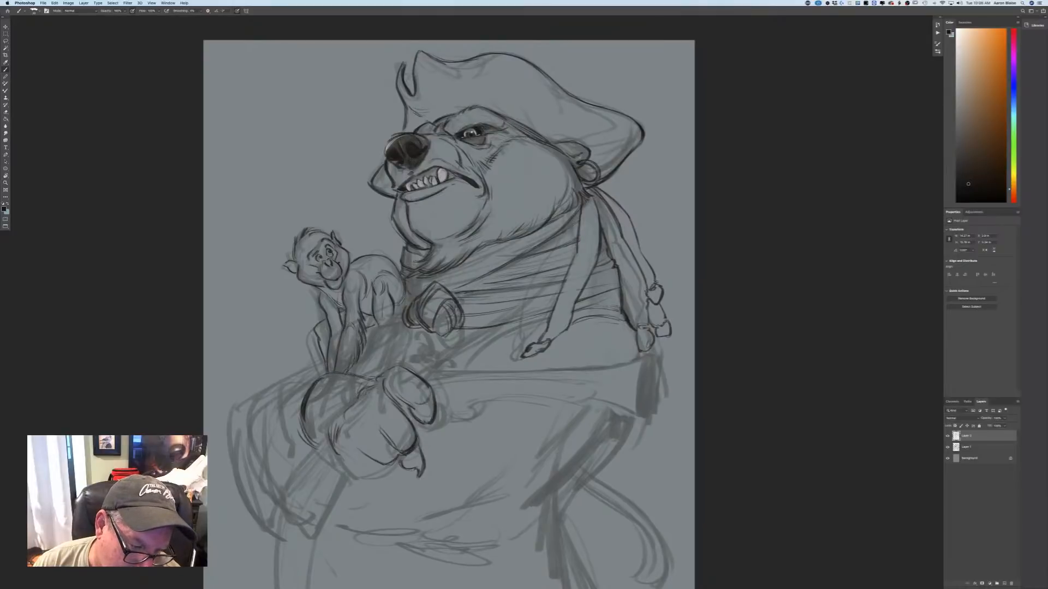
mouse_move(332, 456)
left_mouse_down()
mouse_move(363, 472)
mouse_move(381, 467)
mouse_move(374, 459)
left_mouse_up()
left_click_drag(360, 448, 368, 456)
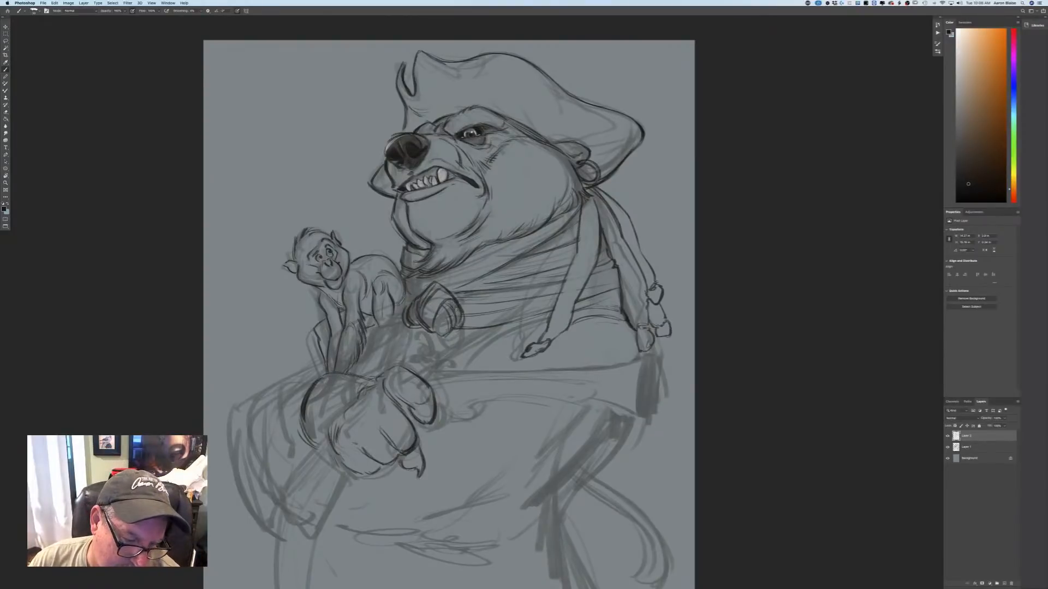
left_click_drag(358, 420, 364, 428)
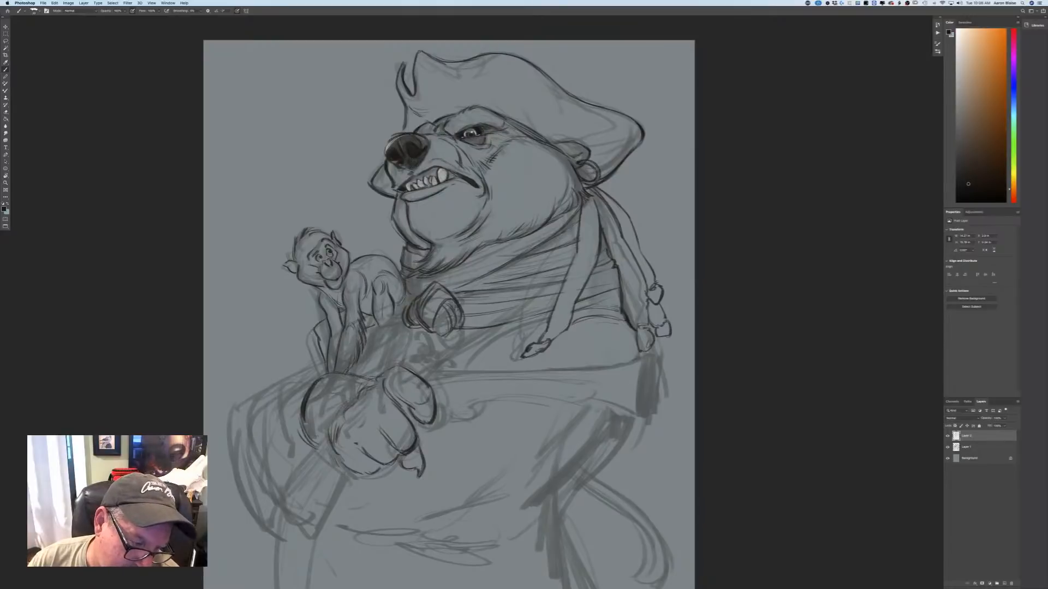
Reinforce the fist's lower edge, the curved back of the hand, and the line where the thumb begins.
mouse_move(304, 423)
left_mouse_down()
mouse_move(327, 456)
mouse_move(370, 476)
left_mouse_up()
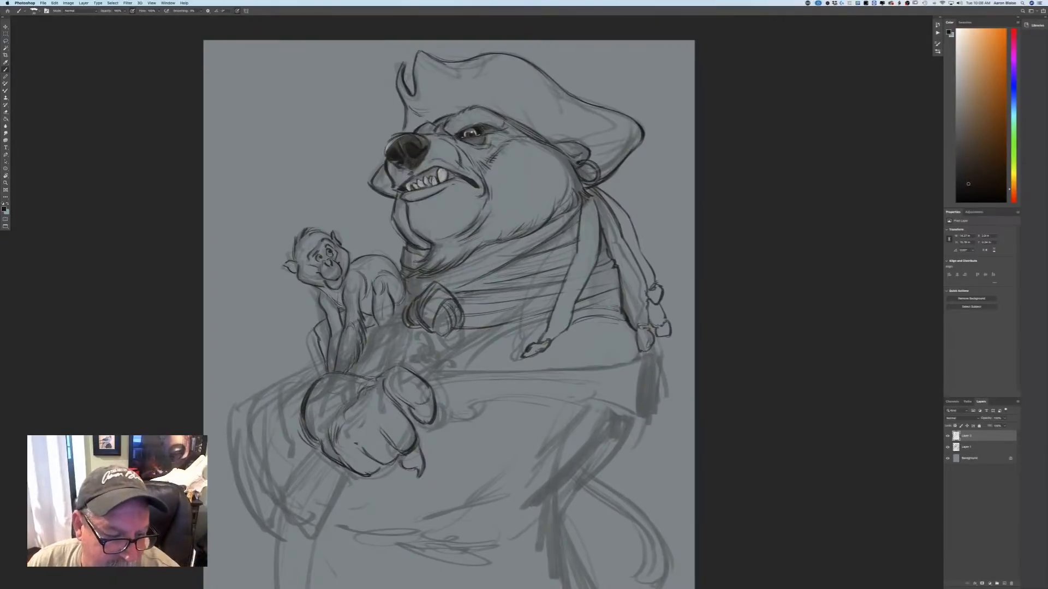
left_click_drag(332, 375, 305, 393)
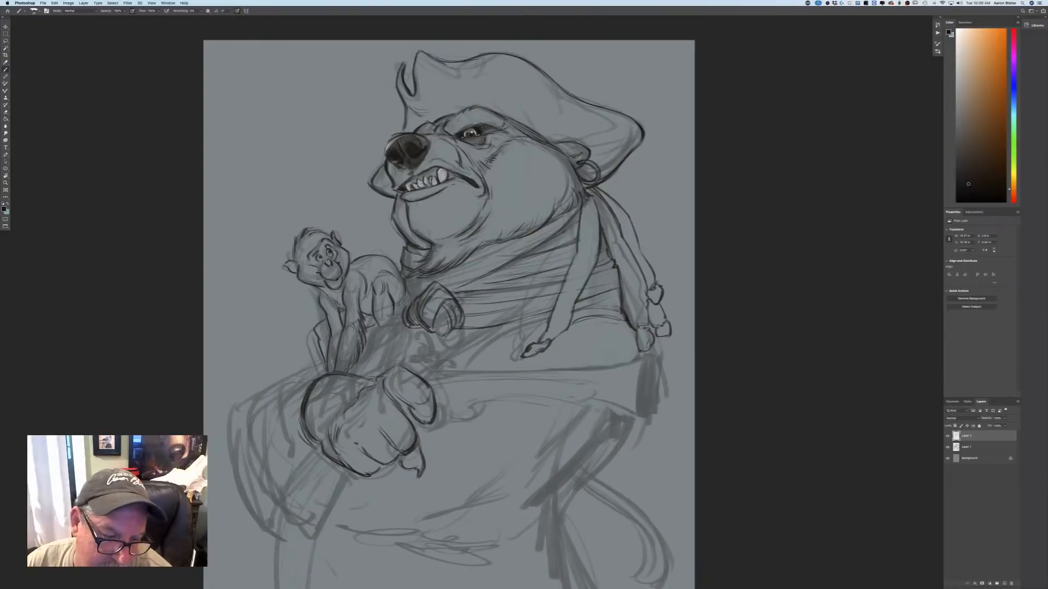
left_click_drag(384, 376, 399, 364)
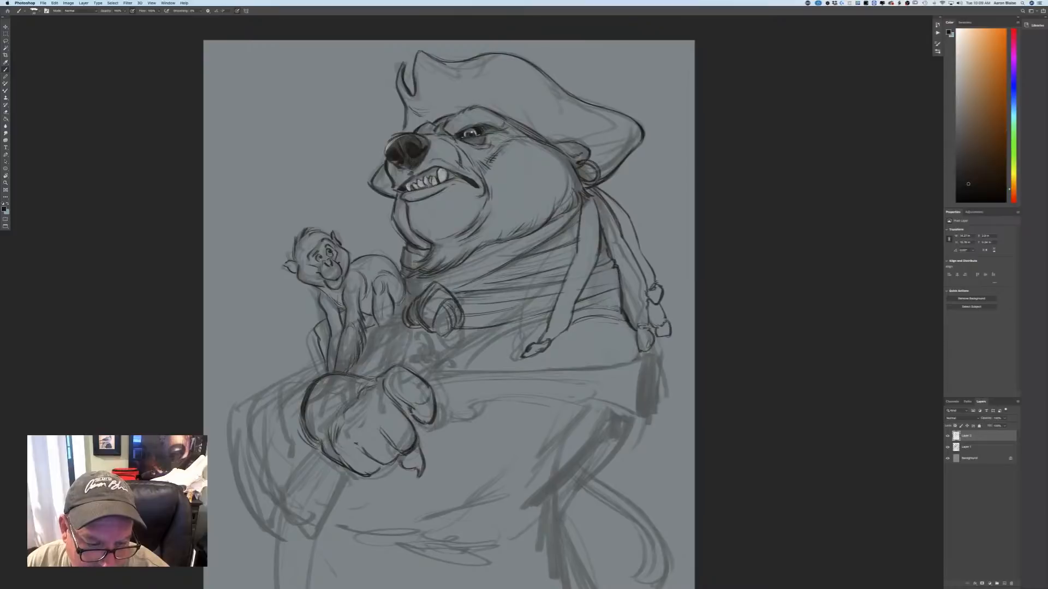
Add curved contours around the tip of the thumb and draw the front edge of the handle below the fist.
mouse_move(417, 422)
left_mouse_down()
mouse_move(442, 419)
mouse_move(428, 438)
mouse_move(439, 432)
left_mouse_up()
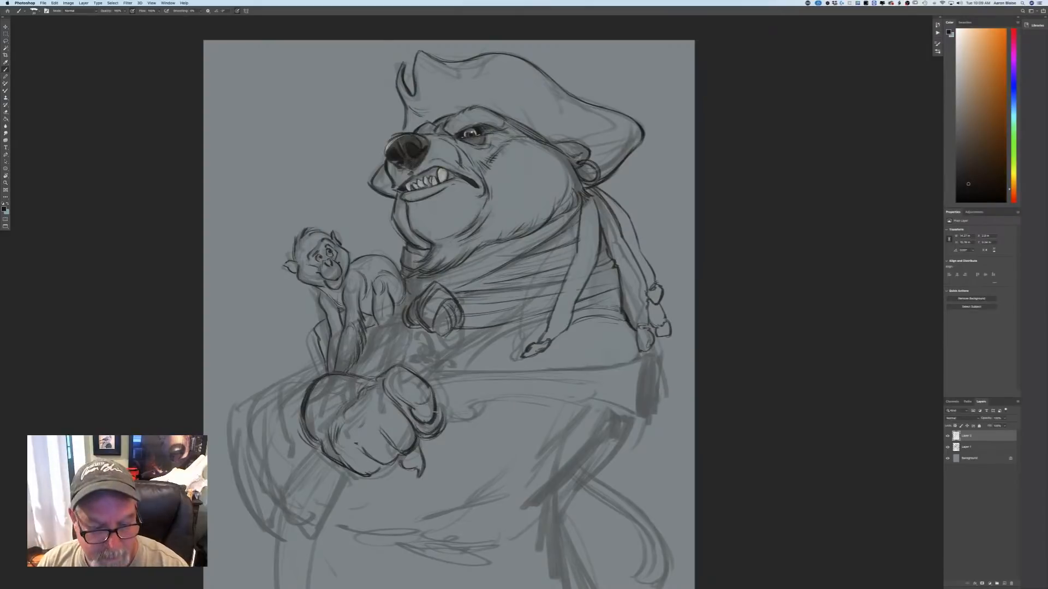
left_click_drag(452, 413, 416, 423)
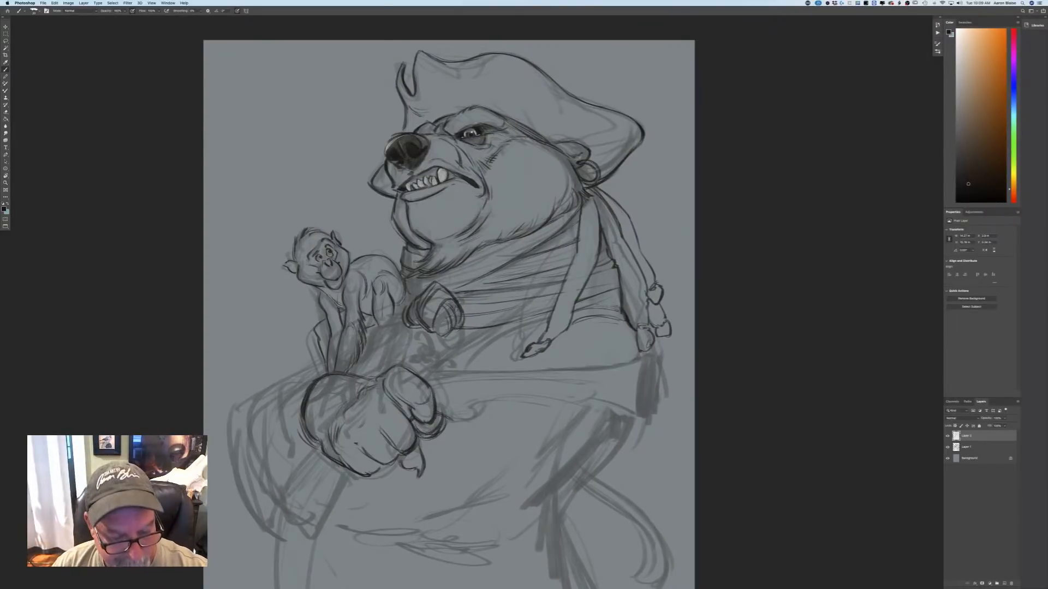
mouse_move(348, 480)
left_mouse_down()
mouse_move(316, 541)
mouse_move(333, 505)
left_mouse_up()
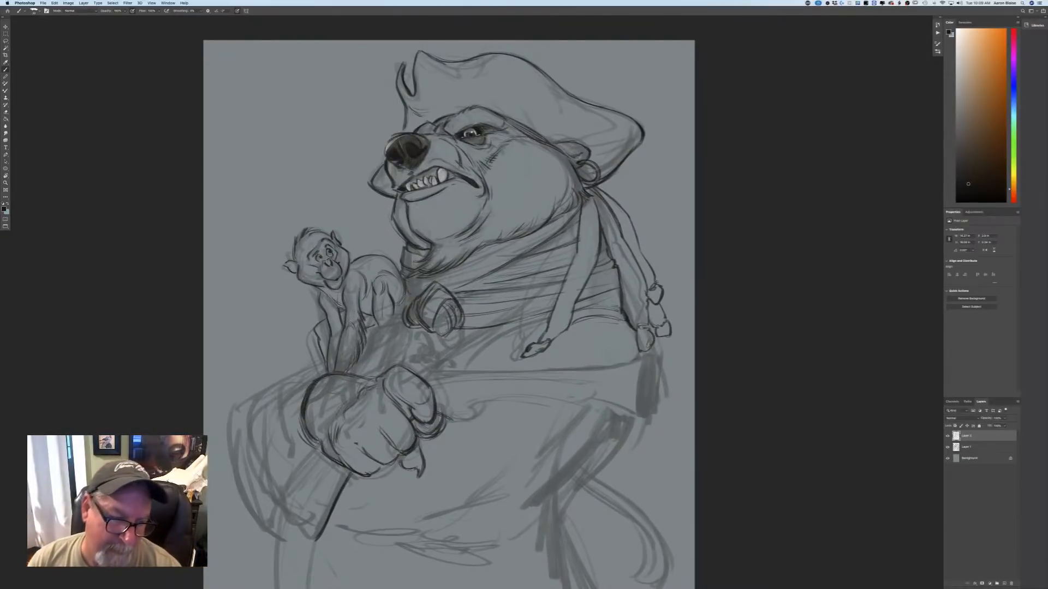
Draw a wavy ruffled cuff around the bear's wrist and add short fur strokes over the fist.
left_click_drag(311, 362, 371, 377)
mouse_move(311, 363)
left_mouse_down()
mouse_move(282, 395)
mouse_move(295, 462)
left_mouse_up()
mouse_move(280, 397)
left_mouse_down()
mouse_move(270, 417)
mouse_move(288, 433)
mouse_move(301, 408)
mouse_move(304, 450)
left_mouse_up()
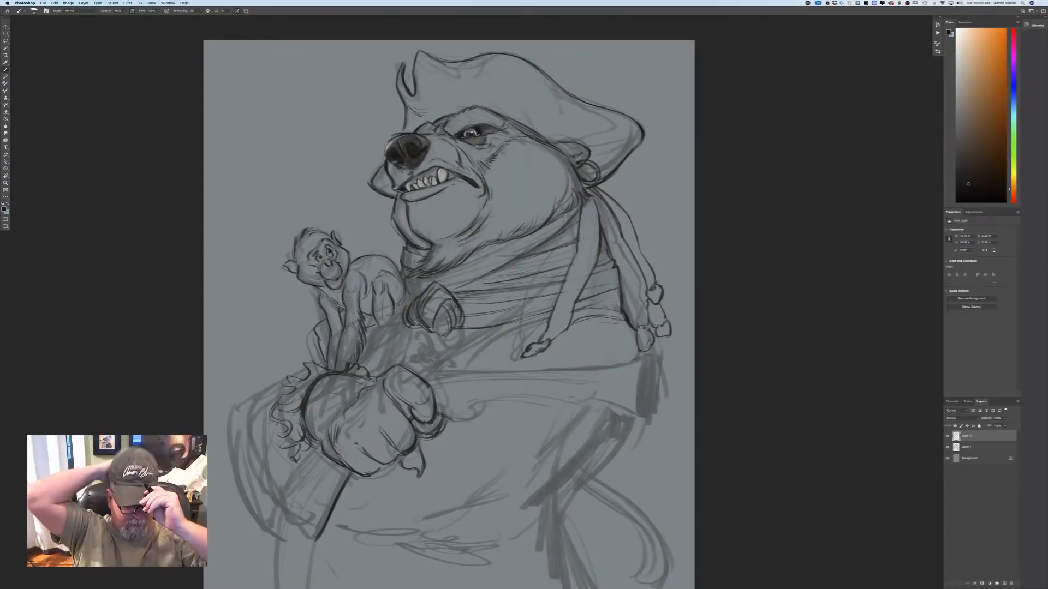
left_click_drag(378, 383, 388, 400)
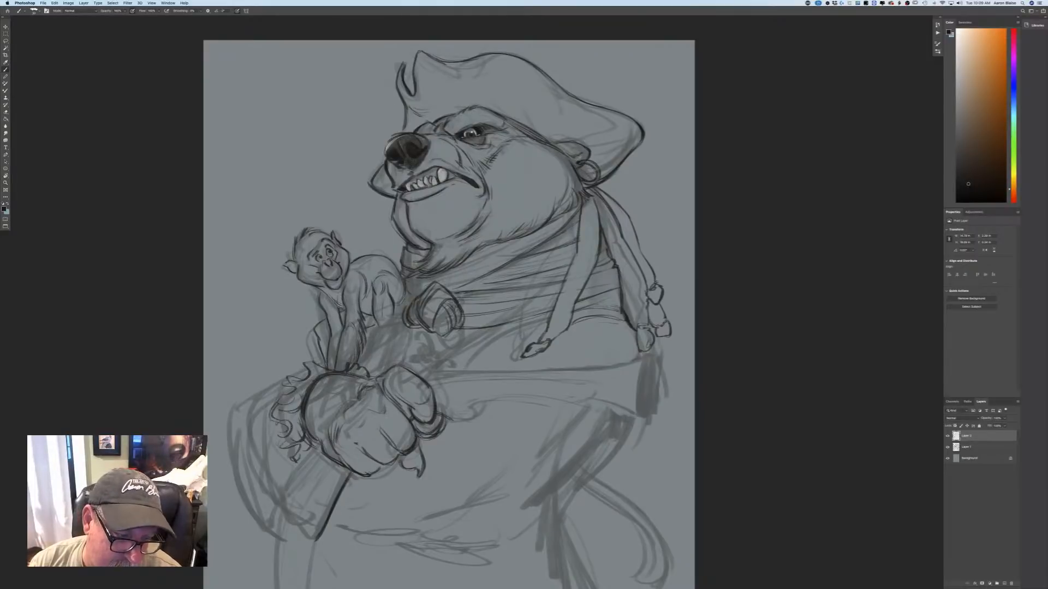
mouse_move(343, 409)
left_mouse_down()
mouse_move(344, 427)
mouse_move(366, 430)
left_mouse_up()
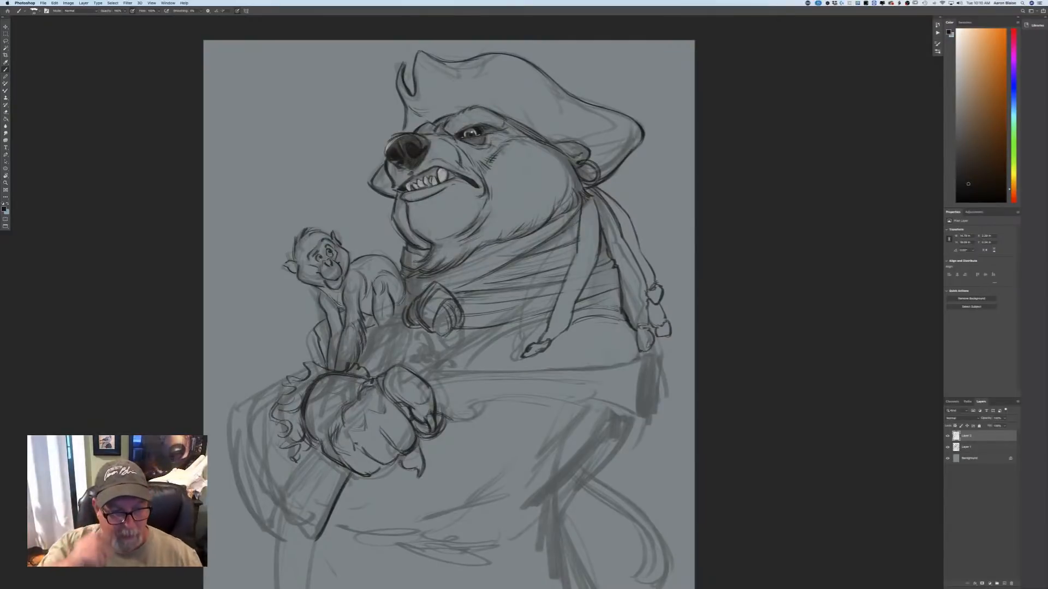
Draw the wide coat sleeve's upper edge and long outer curve behind the ruffled cuff.
mouse_move(286, 384)
left_mouse_down()
mouse_move(236, 413)
mouse_move(227, 498)
left_mouse_up()
mouse_move(227, 418)
left_mouse_down()
mouse_move(250, 513)
mouse_move(274, 538)
left_mouse_up()
key("super+minus")
key("super+minus")
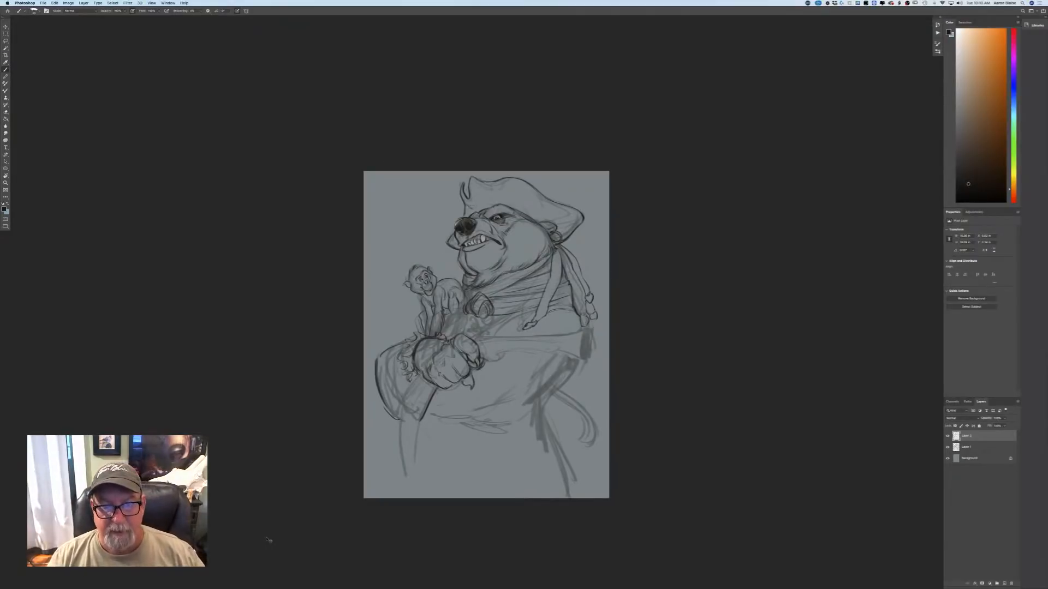
key("super+plus")
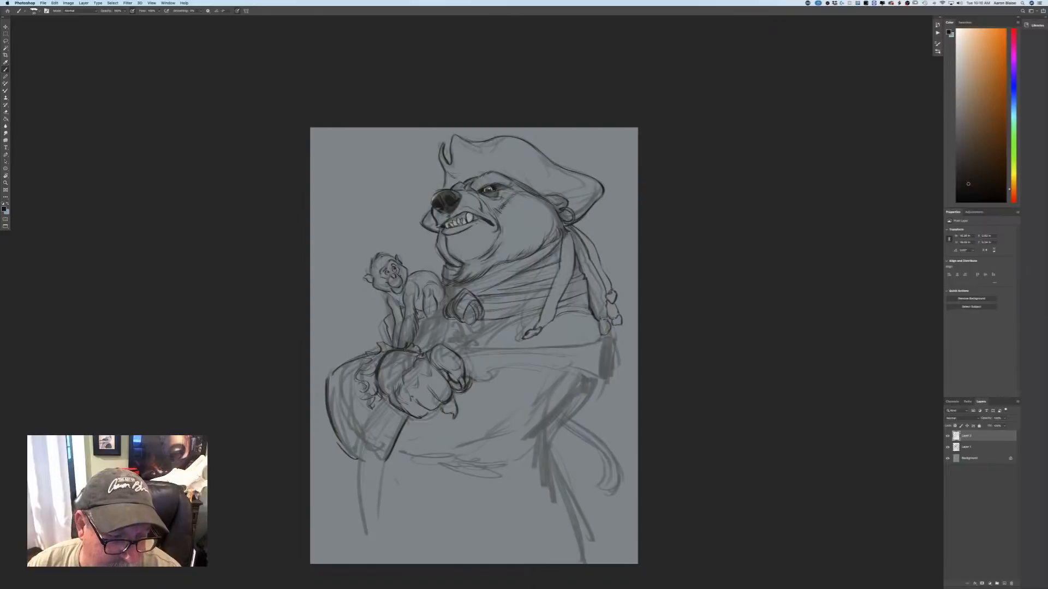
left_click_drag(329, 412, 341, 454)
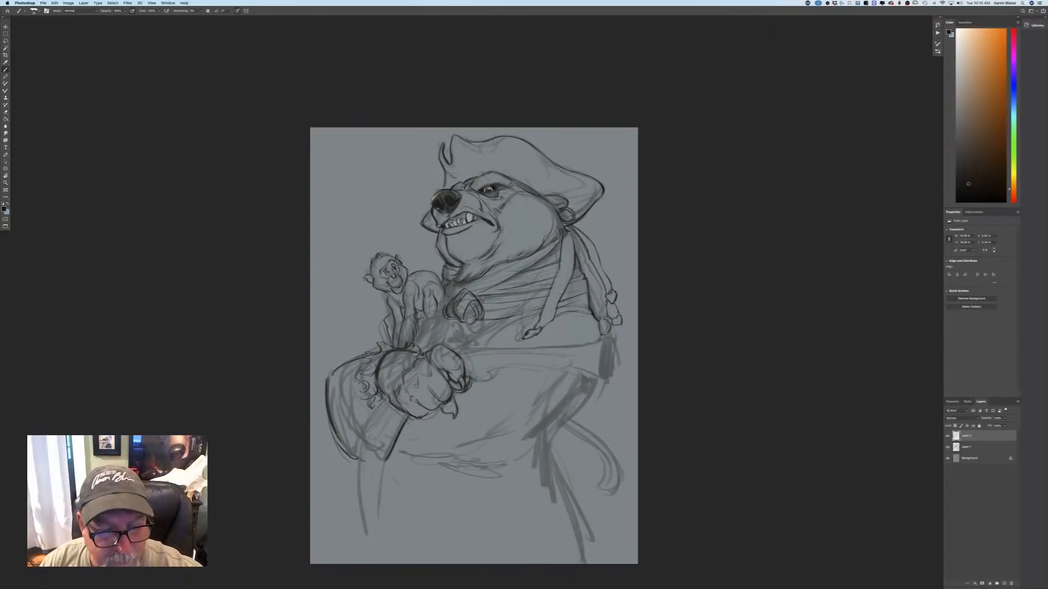
Outline the back edge and rounded end of the handle extending below the bear's fist.
left_click_drag(383, 402, 358, 435)
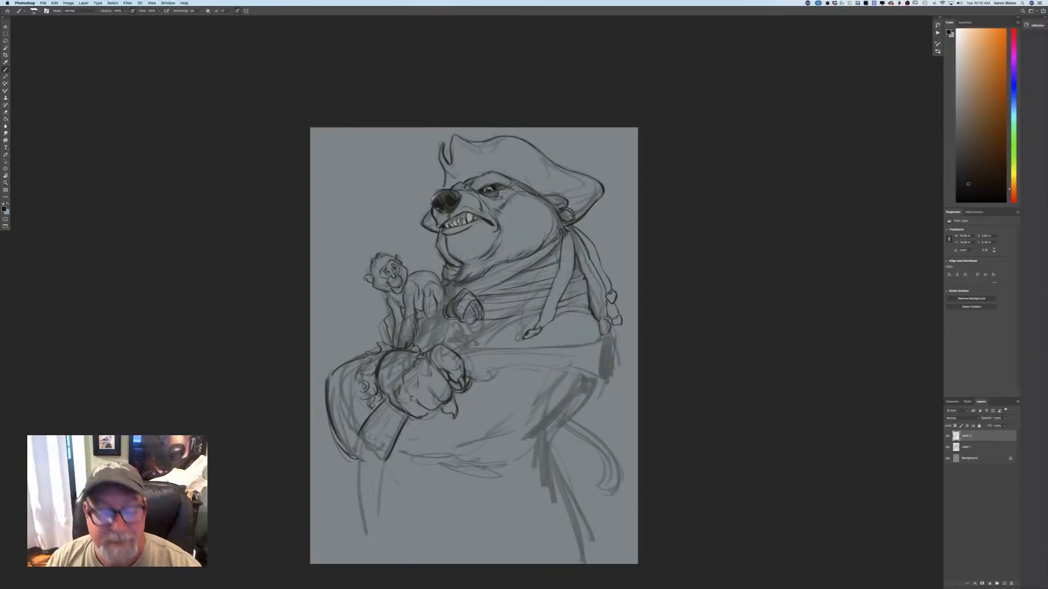
mouse_move(360, 431)
left_mouse_down()
mouse_move(370, 464)
mouse_move(384, 463)
left_mouse_up()
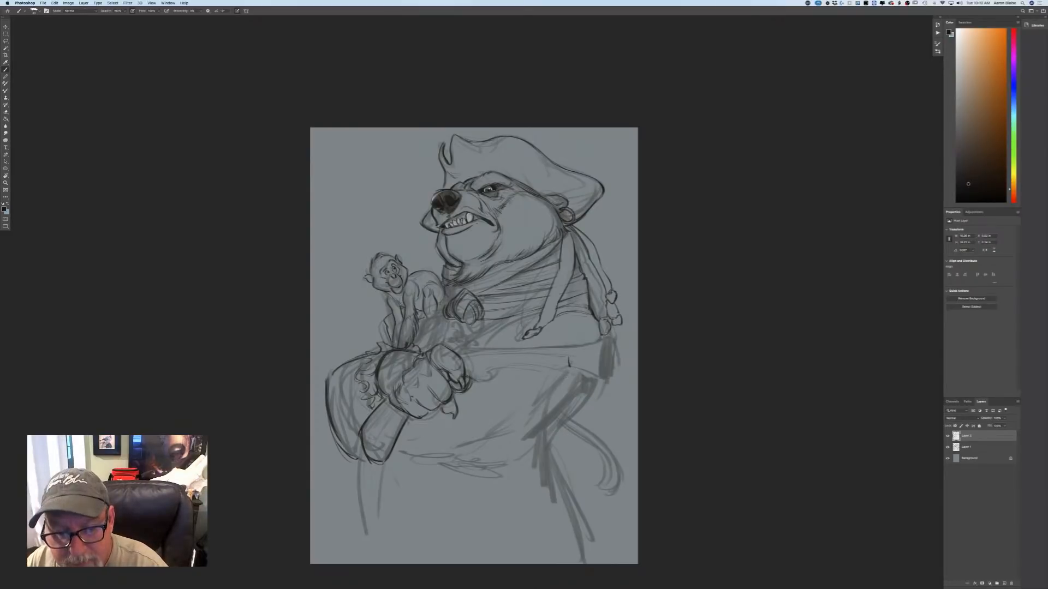
Outline the underside of the pistol's flared barrel and stock, including the rounded lock area and a circular plate beside the fist.
left_click_drag(578, 369, 599, 377)
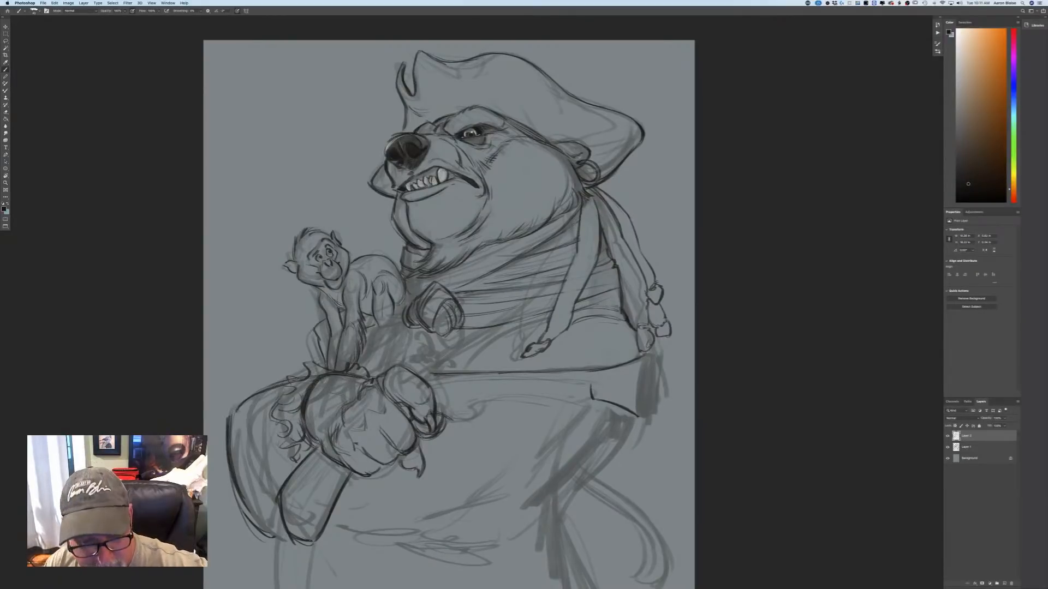
left_click_drag(490, 406, 457, 424)
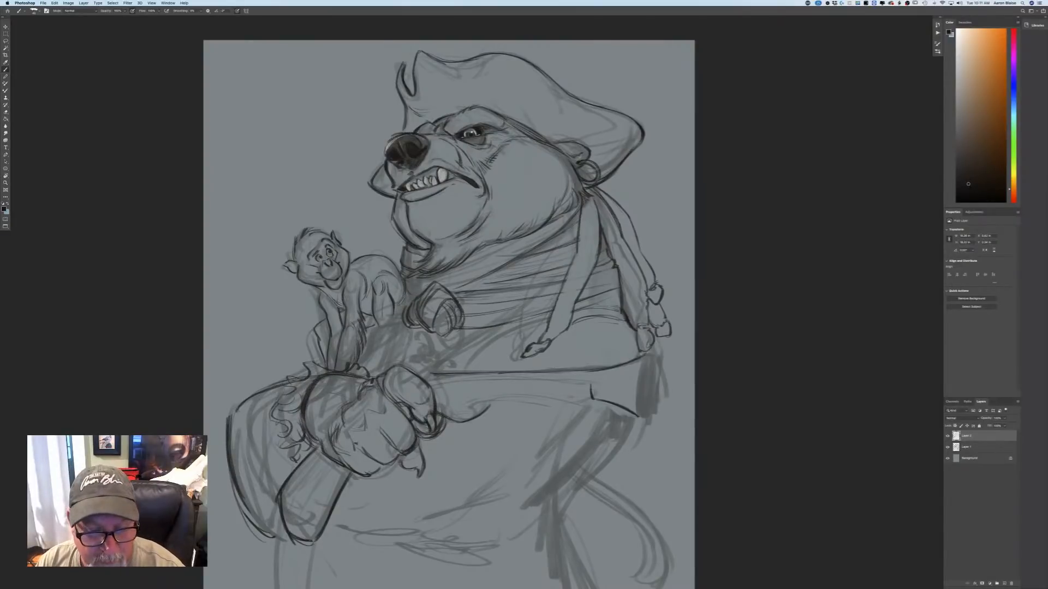
mouse_move(466, 403)
left_mouse_down()
mouse_move(445, 408)
mouse_move(464, 381)
mouse_move(440, 402)
mouse_move(467, 402)
left_mouse_up()
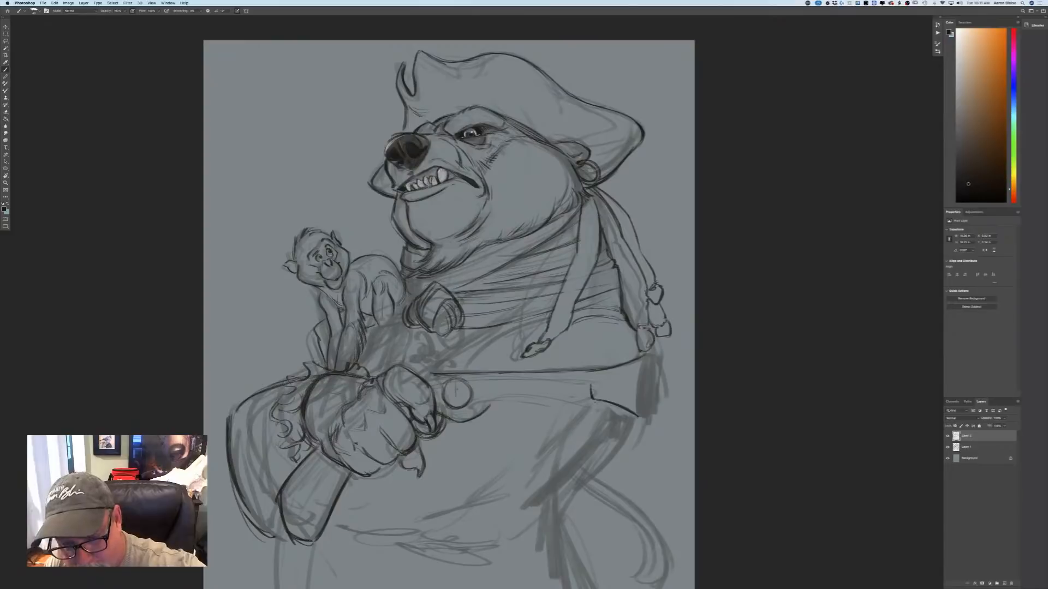
left_click_drag(597, 402, 578, 411)
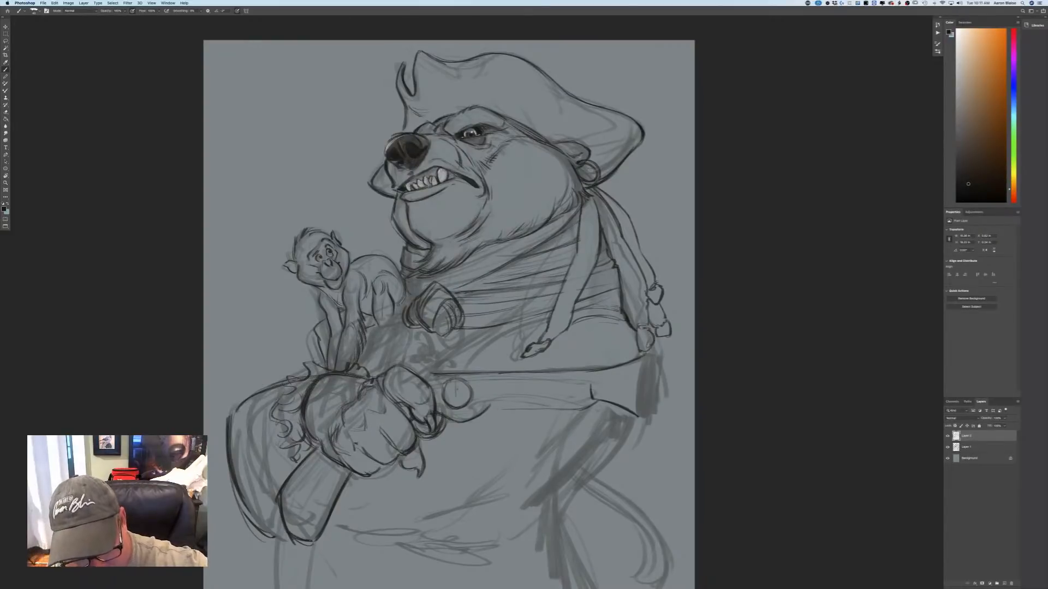
left_click_drag(503, 408, 484, 413)
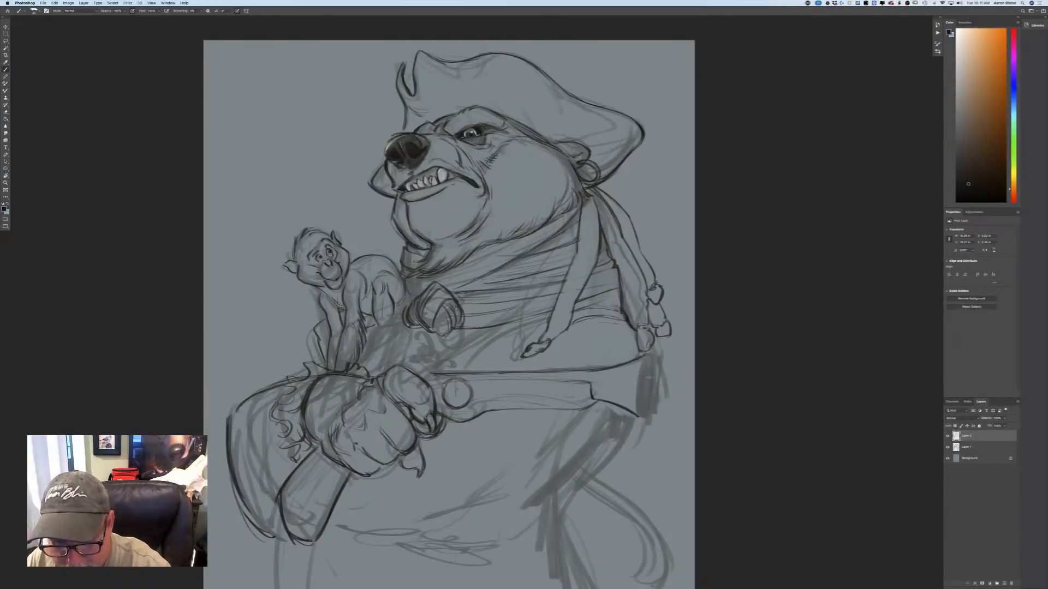
Outline and shade the pistol's oval muzzle opening, and draw a band around the middle of the barrel.
left_click_drag(651, 358, 646, 418)
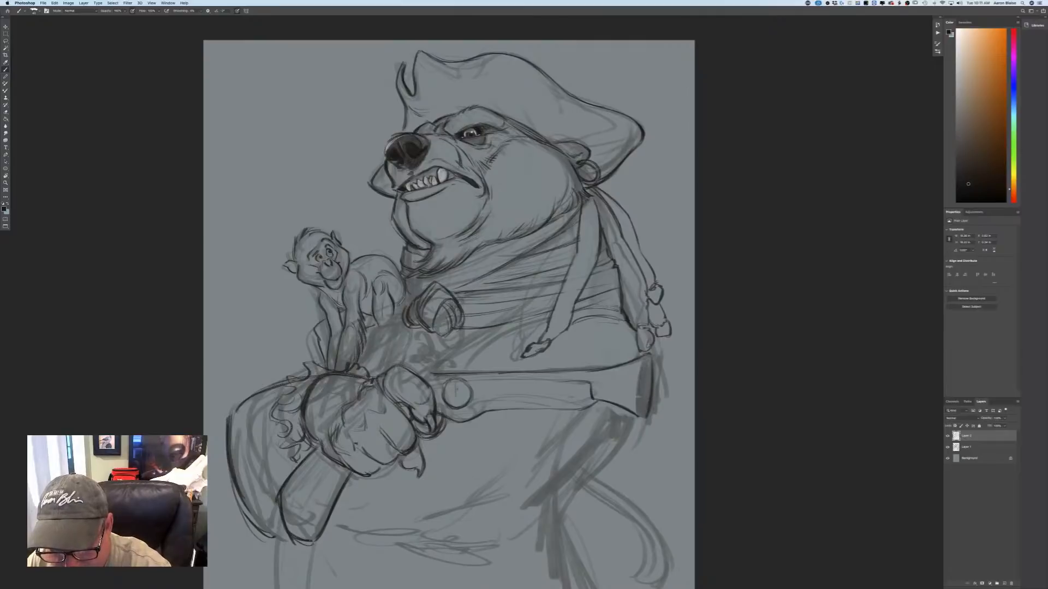
left_click_drag(643, 384, 638, 420)
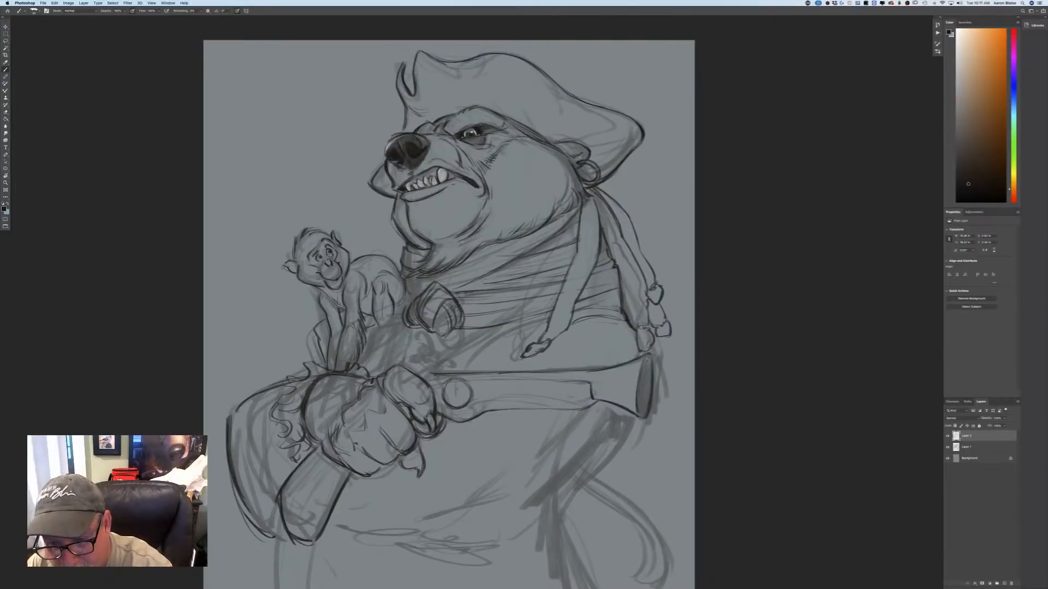
left_click_drag(644, 369, 643, 413)
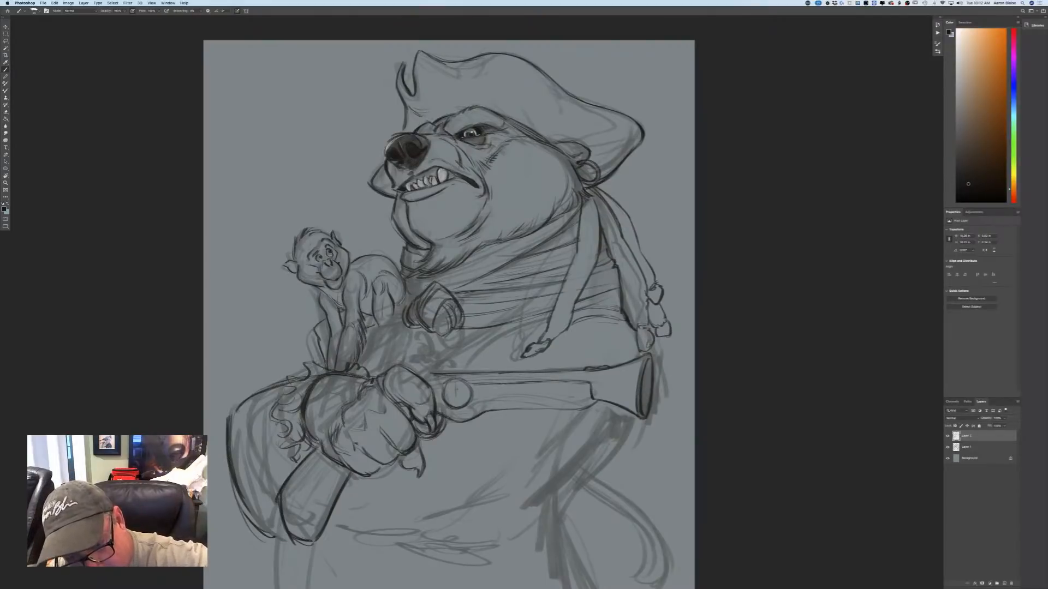
left_click_drag(532, 383, 575, 381)
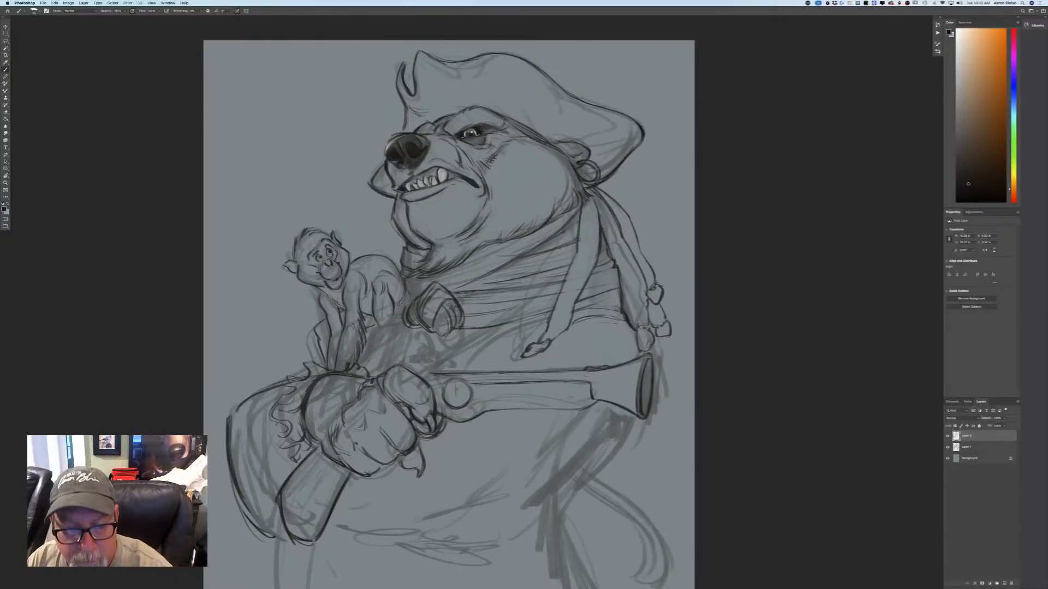
mouse_move(544, 372)
left_mouse_down()
mouse_move(544, 411)
mouse_move(535, 409)
left_mouse_up()
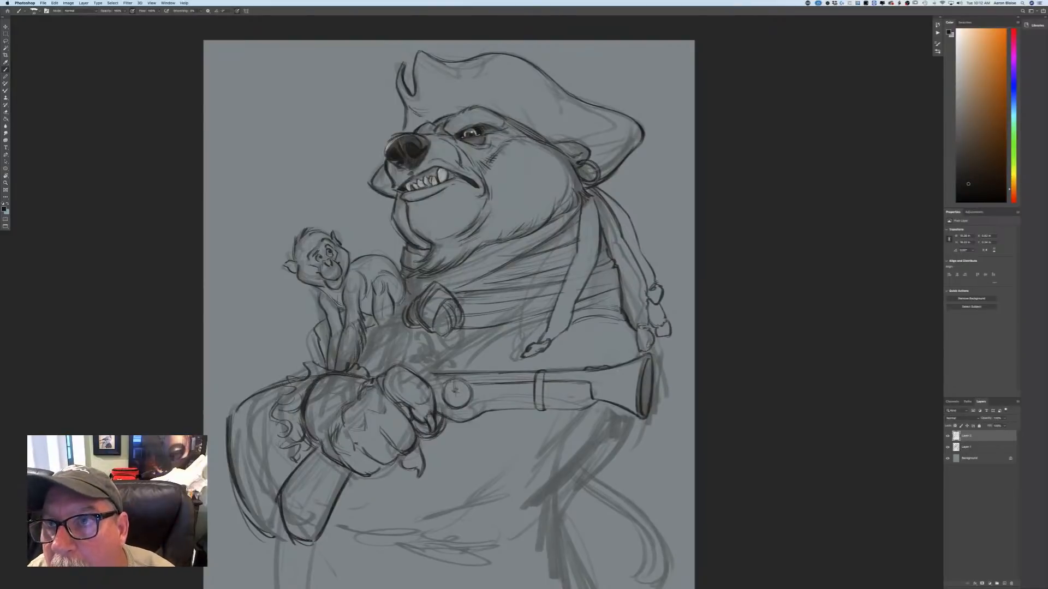
Add detail to the pistol's circular plate and draw the flintlock hammer and firing mechanism above it.
left_click_drag(455, 396, 452, 418)
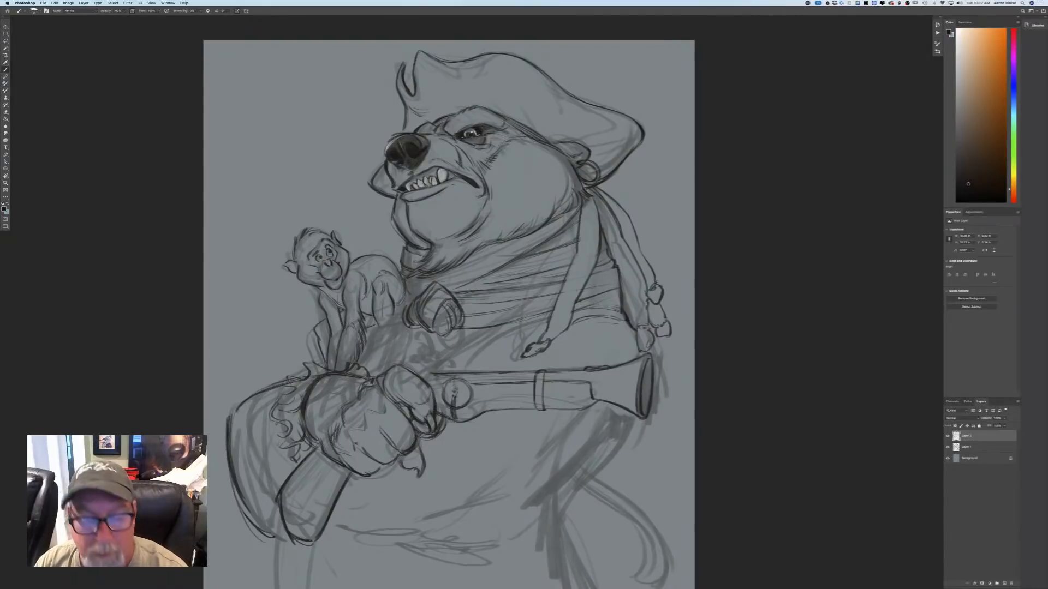
left_click_drag(460, 372, 466, 363)
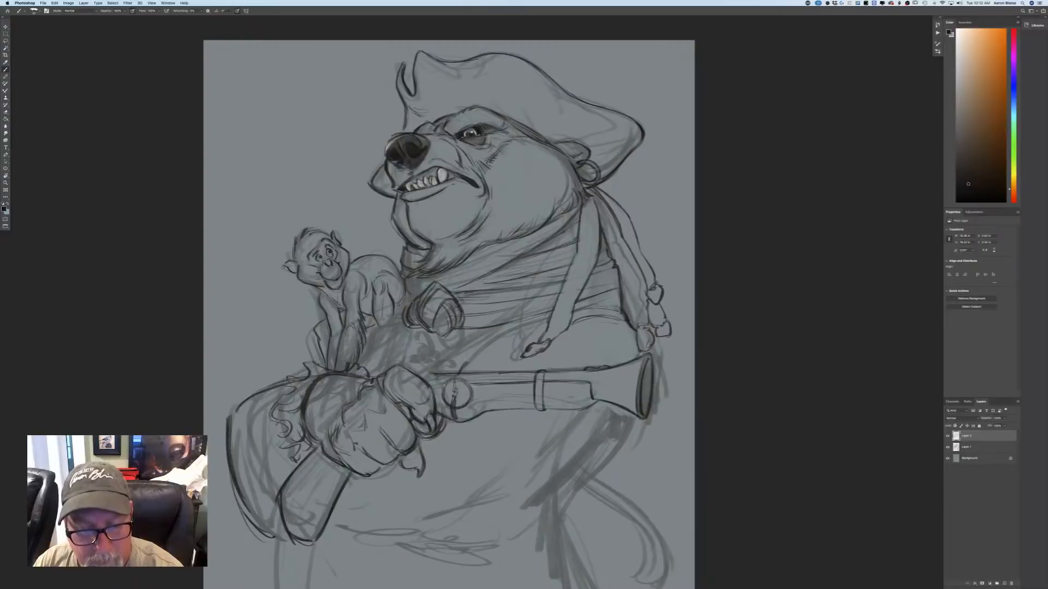
left_click_drag(472, 402, 496, 398)
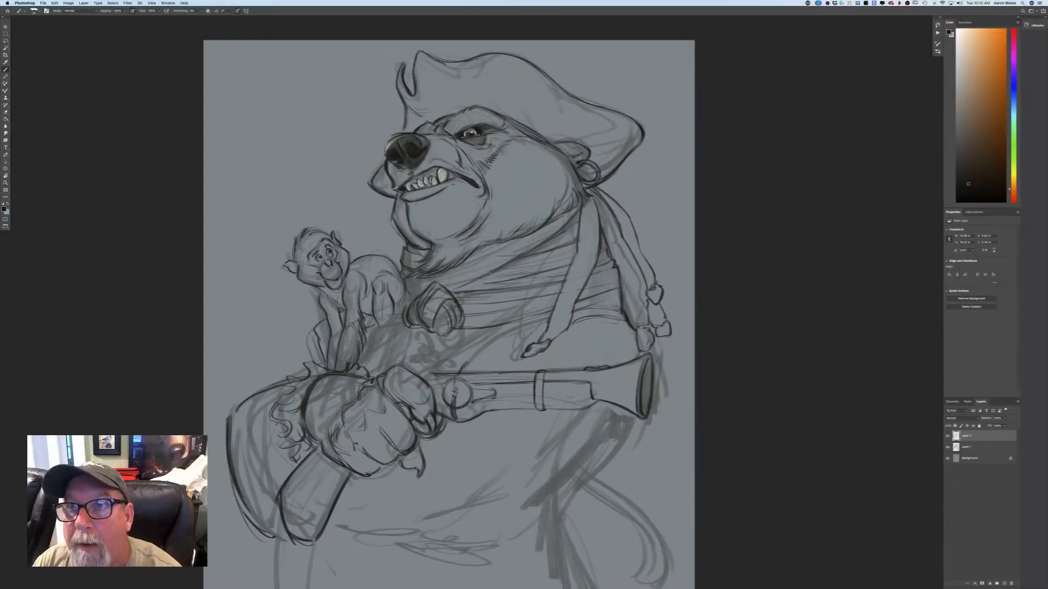
mouse_move(483, 392)
left_mouse_down()
mouse_move(489, 380)
mouse_move(489, 392)
mouse_move(484, 378)
mouse_move(484, 387)
mouse_move(457, 380)
mouse_move(447, 342)
mouse_move(451, 355)
left_mouse_up()
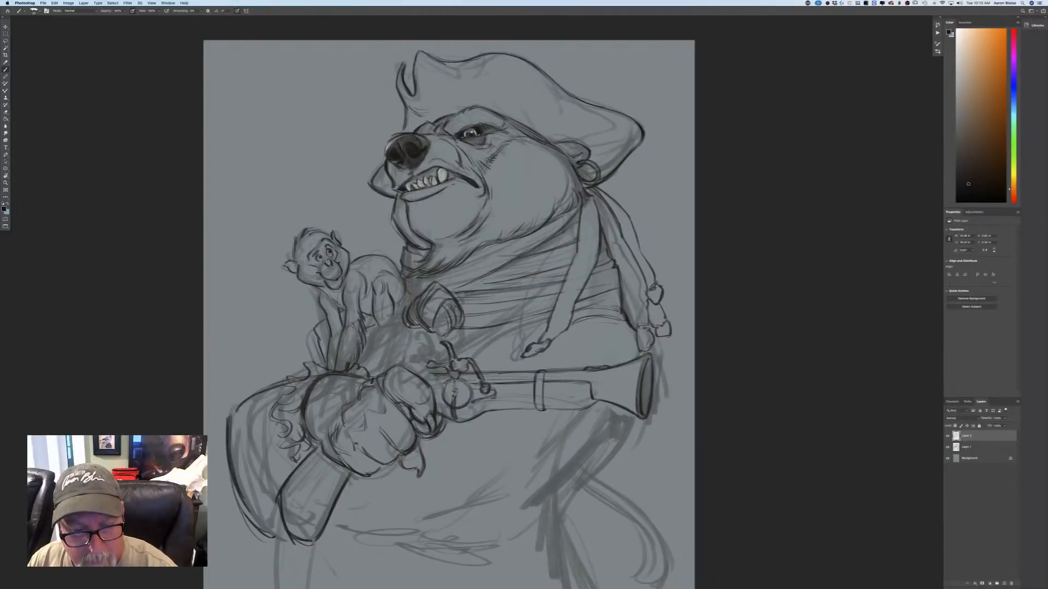
Undo the last strokes on the front arm of the flintlock mechanism and redraw the arm sloping down to its pivot.
key("super+z")
key("super+z")
key("super+z")
key("super+z")
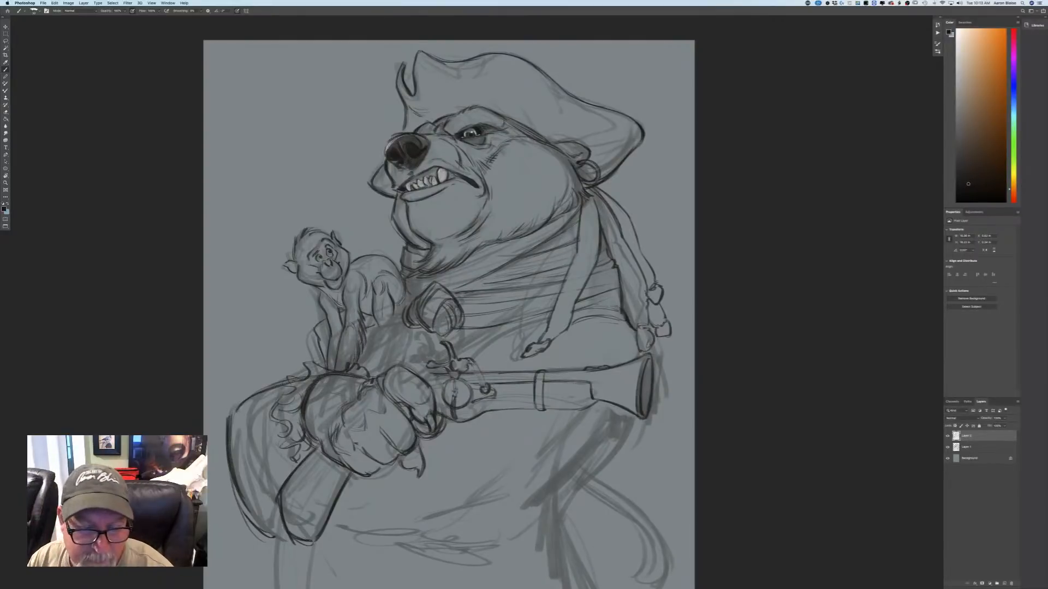
left_click_drag(472, 362, 485, 383)
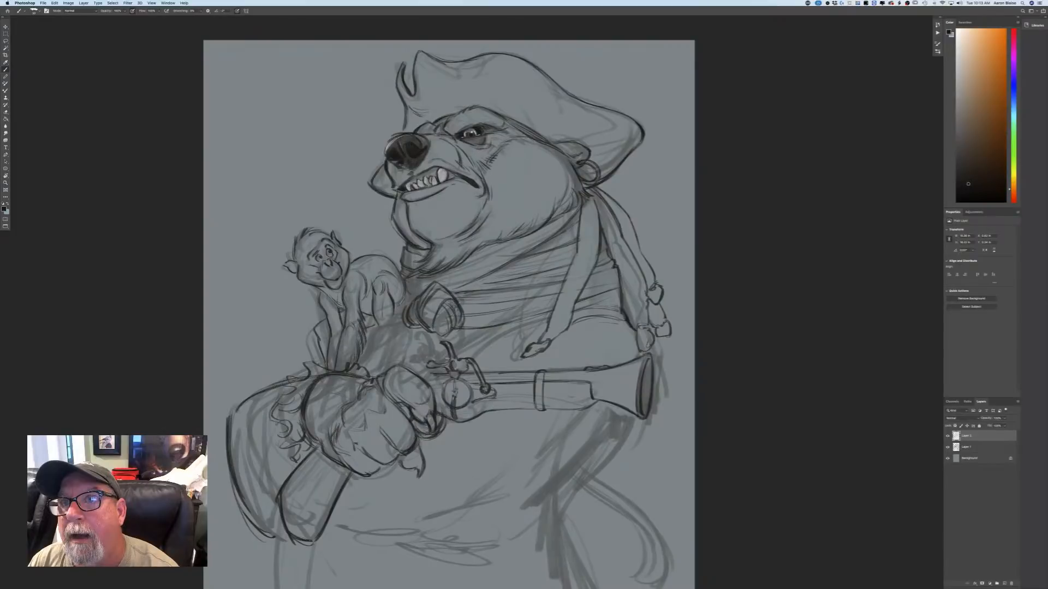
Darken the base of the flintlock hammer and add crossing lines inside the circular plate beside the thumb.
left_click_drag(453, 360, 458, 376)
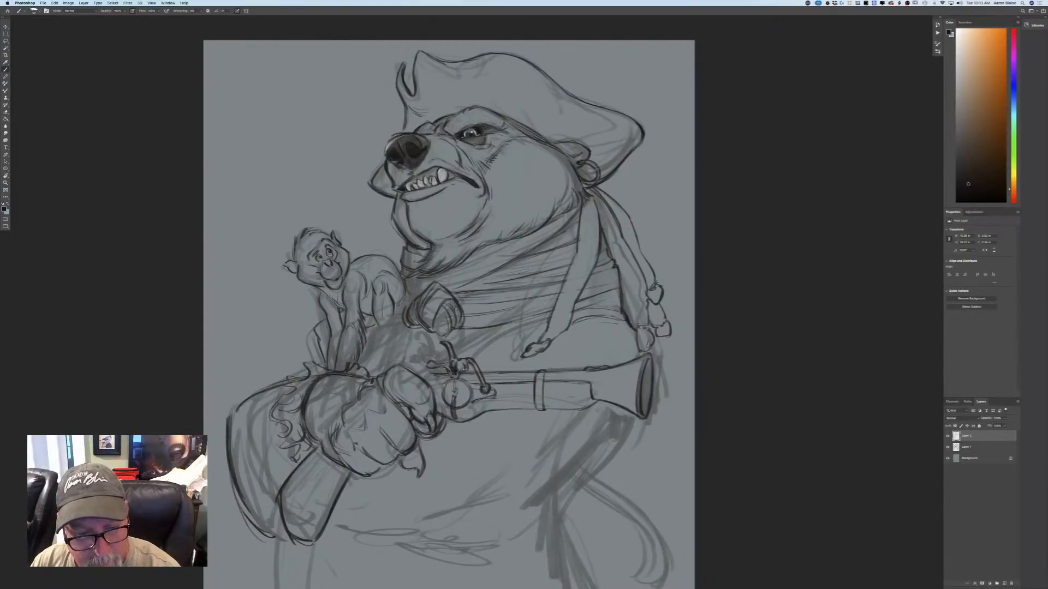
left_click_drag(453, 378, 456, 394)
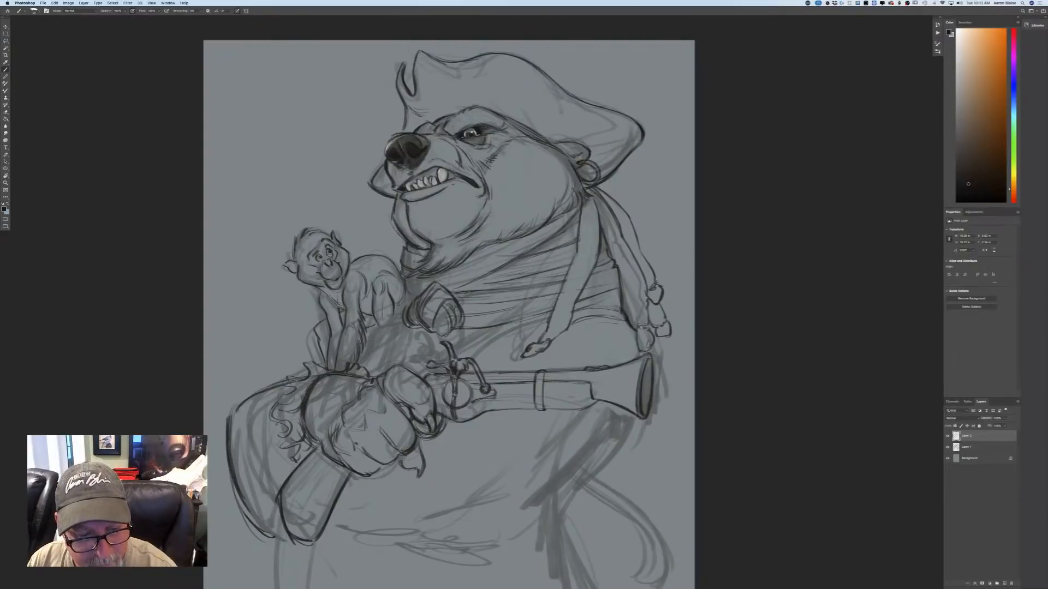
mouse_move(415, 371)
left_mouse_down()
mouse_move(435, 374)
mouse_move(459, 410)
left_mouse_up()
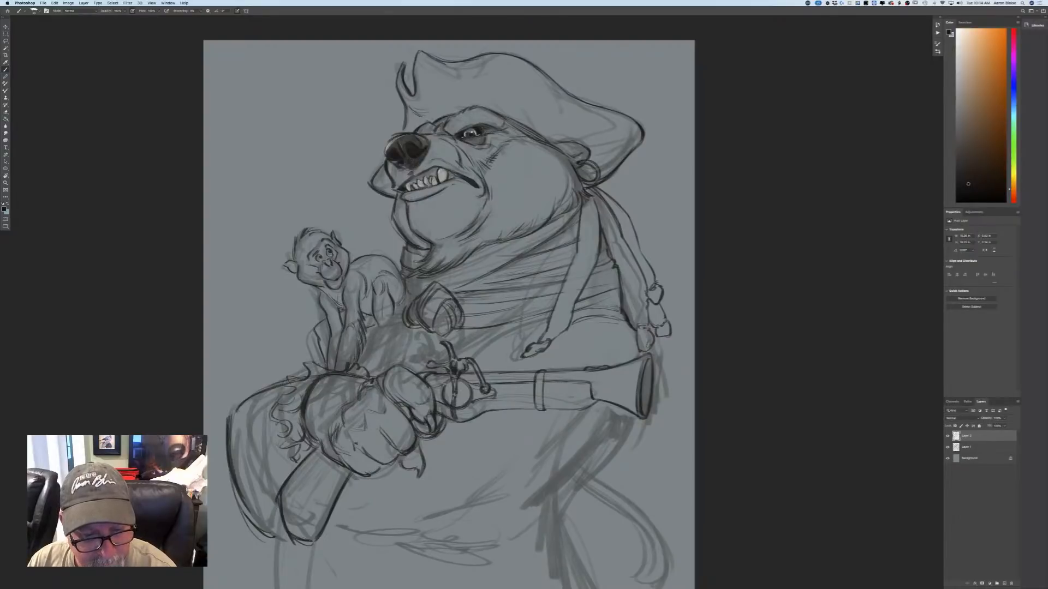
left_click_drag(443, 382, 430, 387)
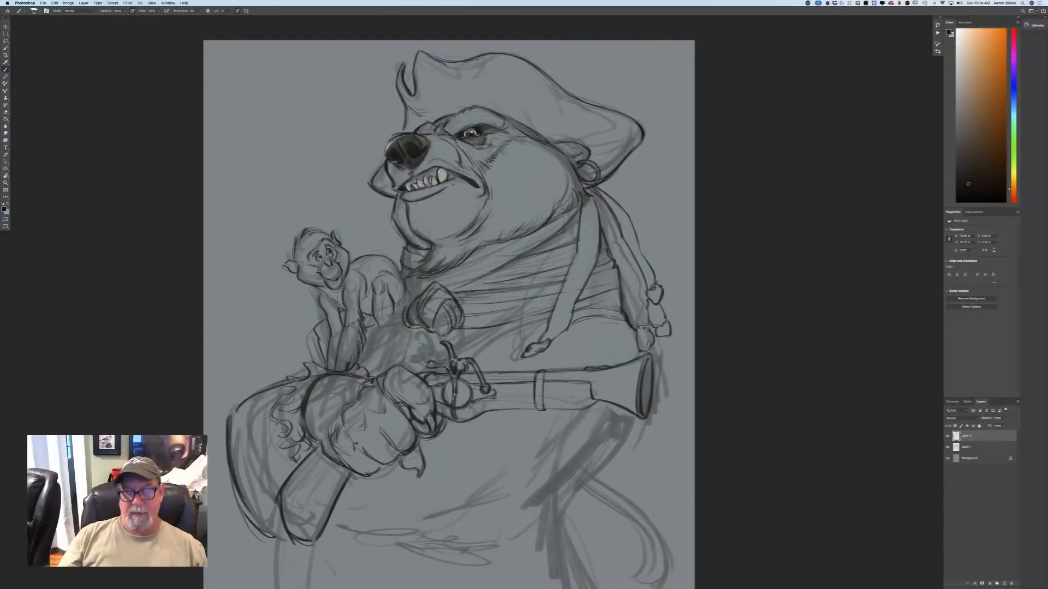
key("super+minus")
key("super+minus")
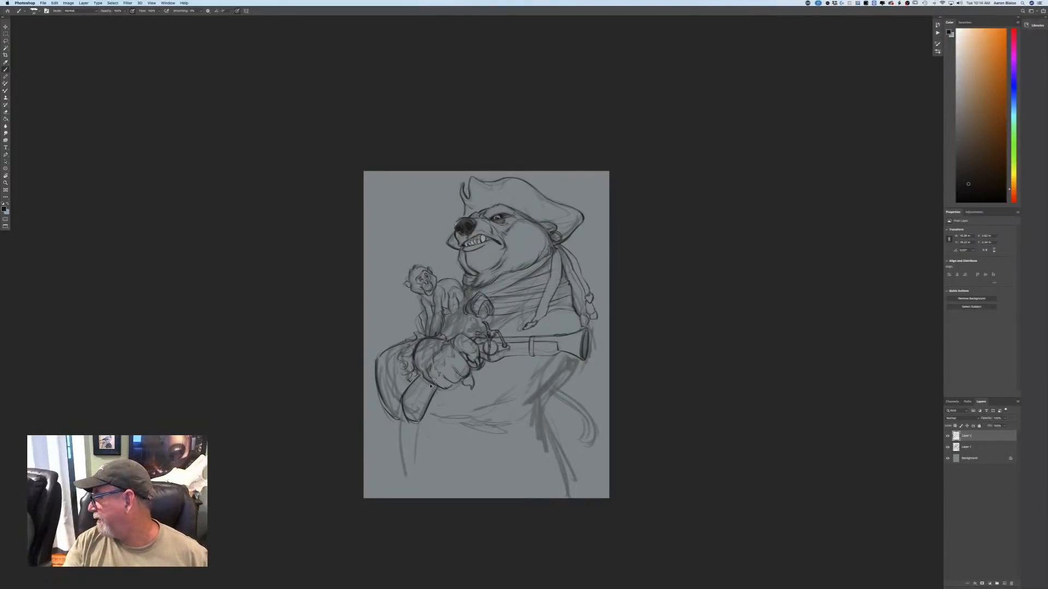
key("super+plus")
key("super+plus")
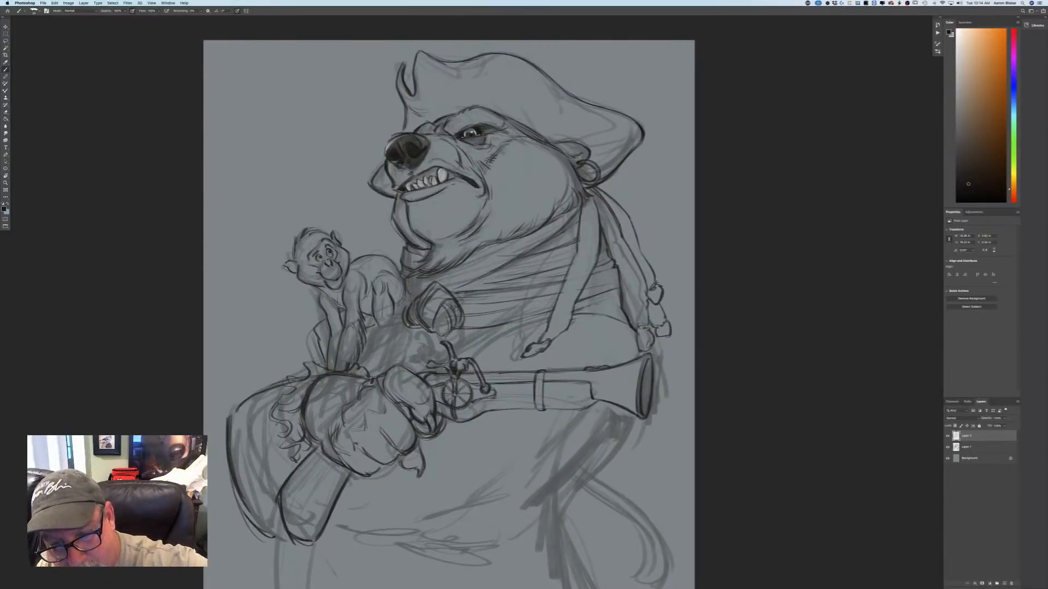
Draw the curved upper contour of the bear's belly from beneath the hanging braid down to the flintlock mechanism.
left_click_drag(507, 331, 543, 320)
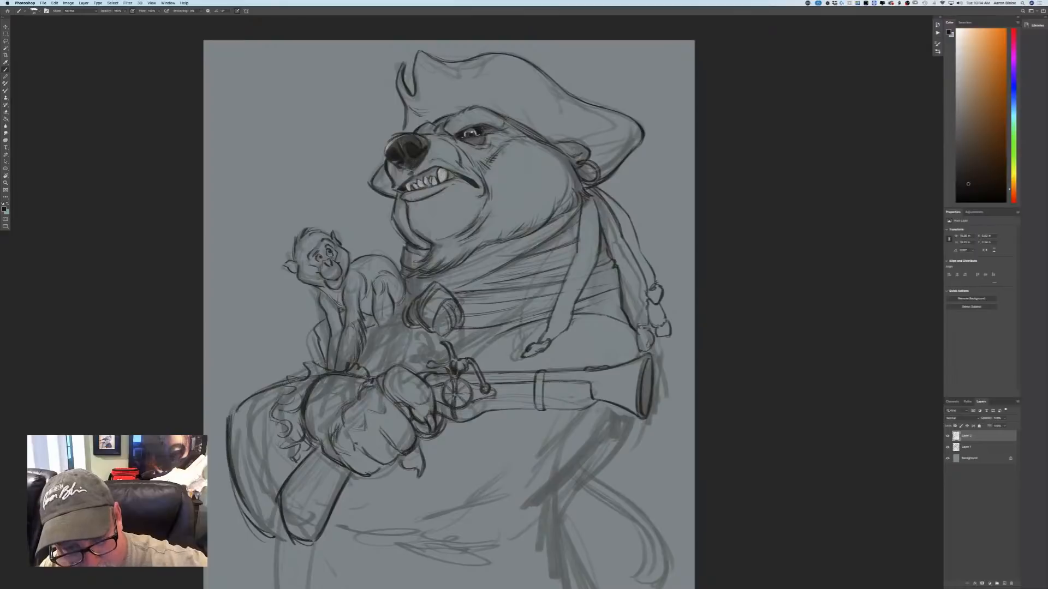
mouse_move(472, 356)
left_mouse_down()
mouse_move(499, 336)
mouse_move(479, 341)
left_mouse_up()
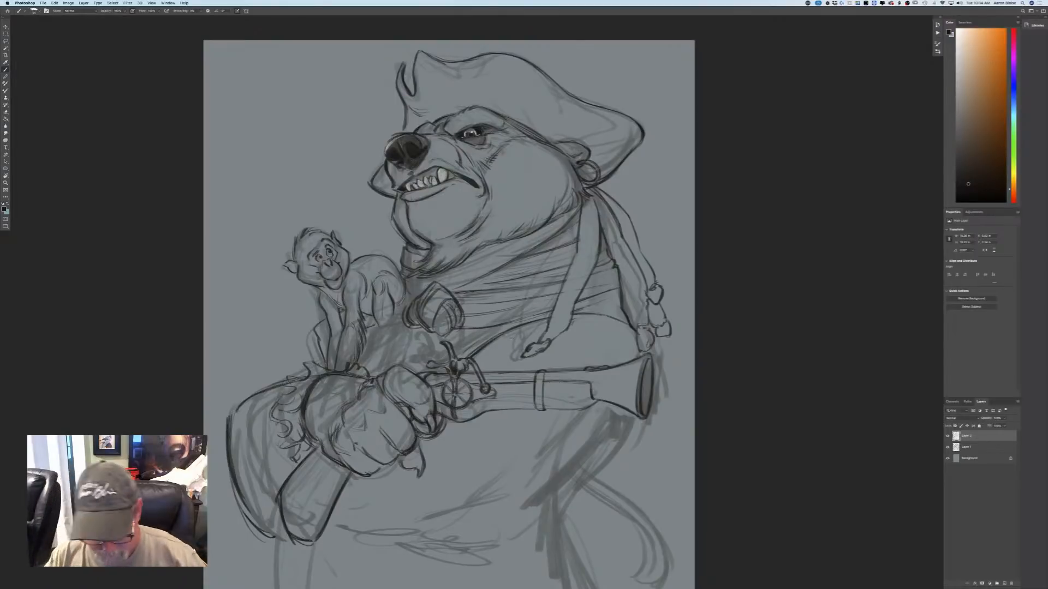
key("super+minus")
key("super+minus")
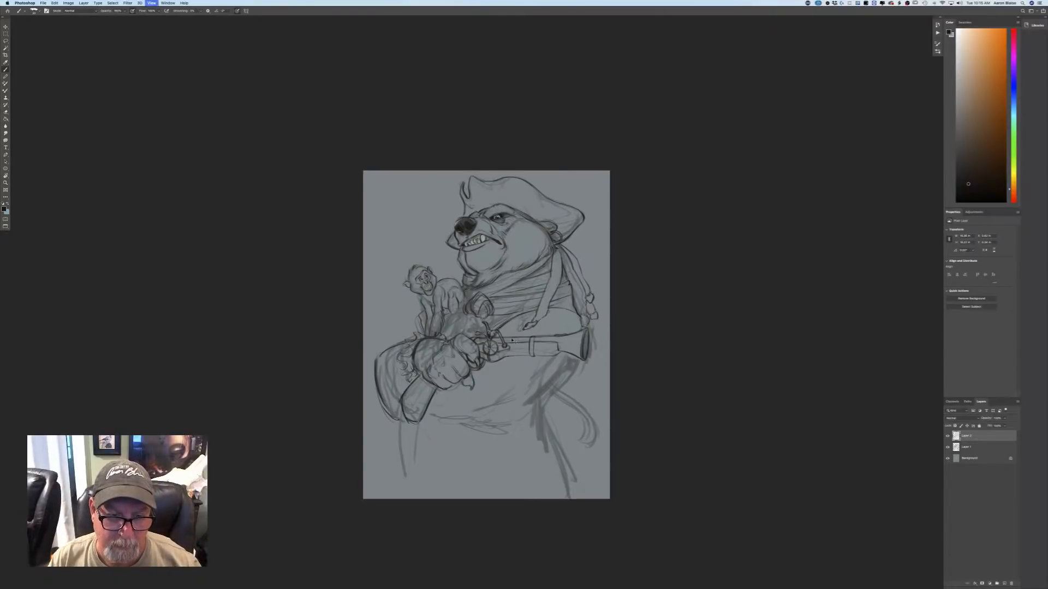
key("super+plus")
key("super+plus")
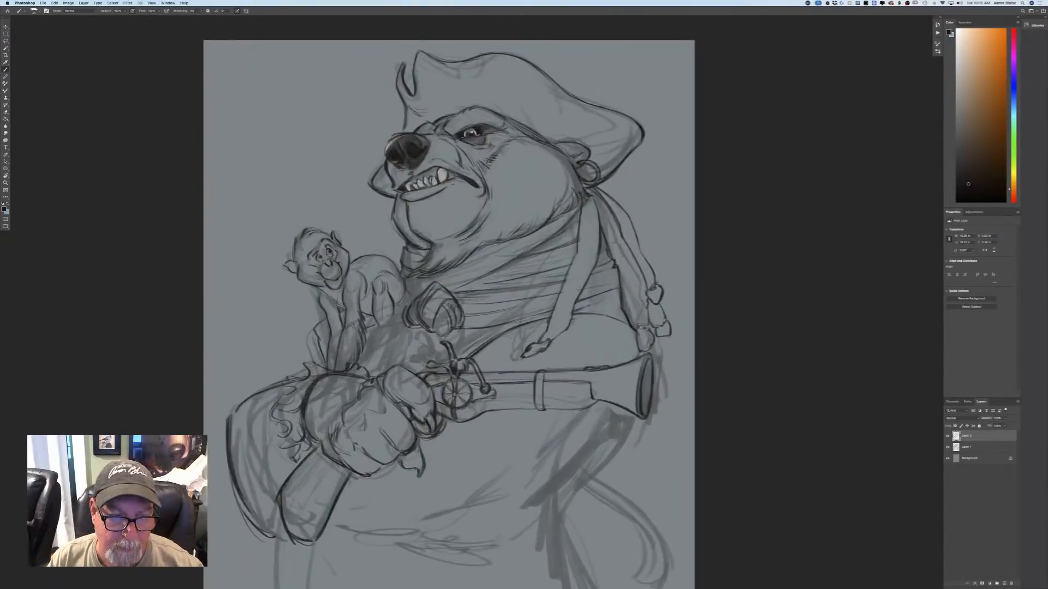
Strengthen the contours of the monkey's arm and leg and the edge of the sleeve beneath them.
left_click_drag(343, 327, 333, 369)
mouse_move(341, 306)
left_mouse_down()
mouse_move(347, 314)
mouse_move(337, 304)
left_mouse_up()
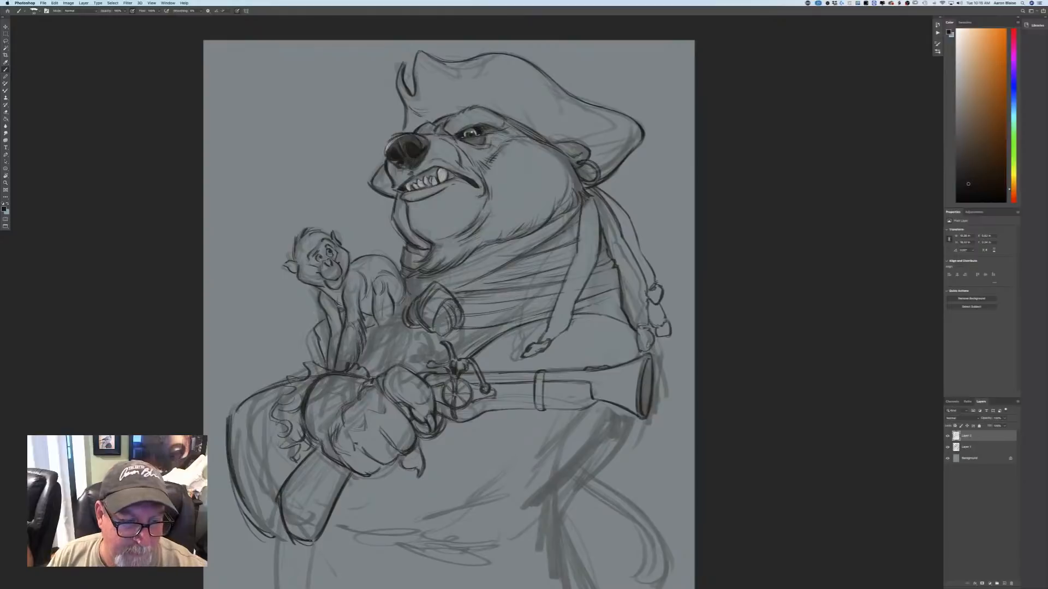
left_click_drag(289, 378, 309, 367)
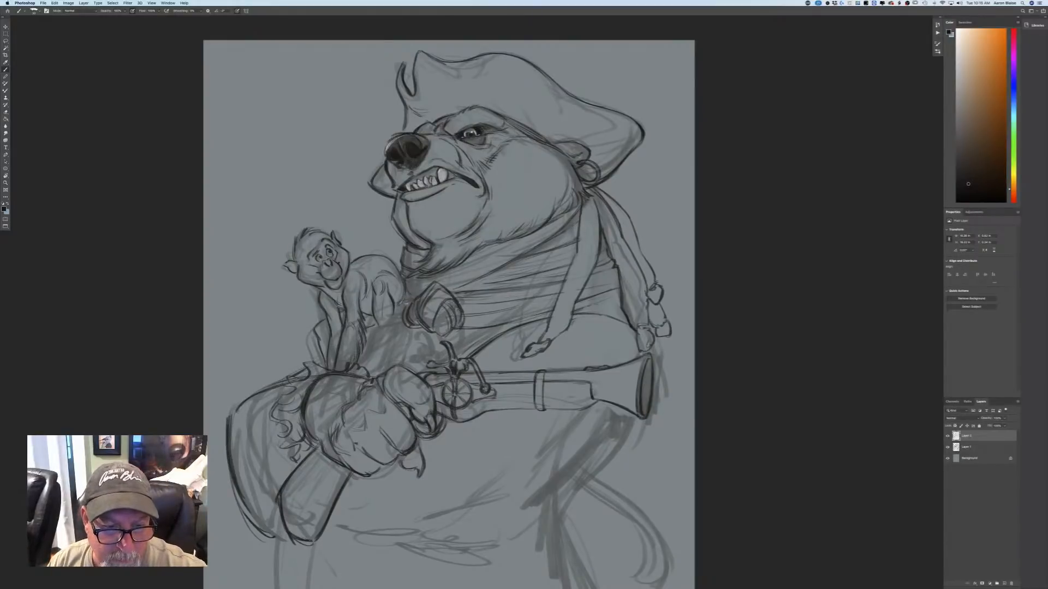
Draw the coat's front edges and folds running from the knotted shape on the chest down to the bear's fist.
left_click_drag(410, 301, 394, 313)
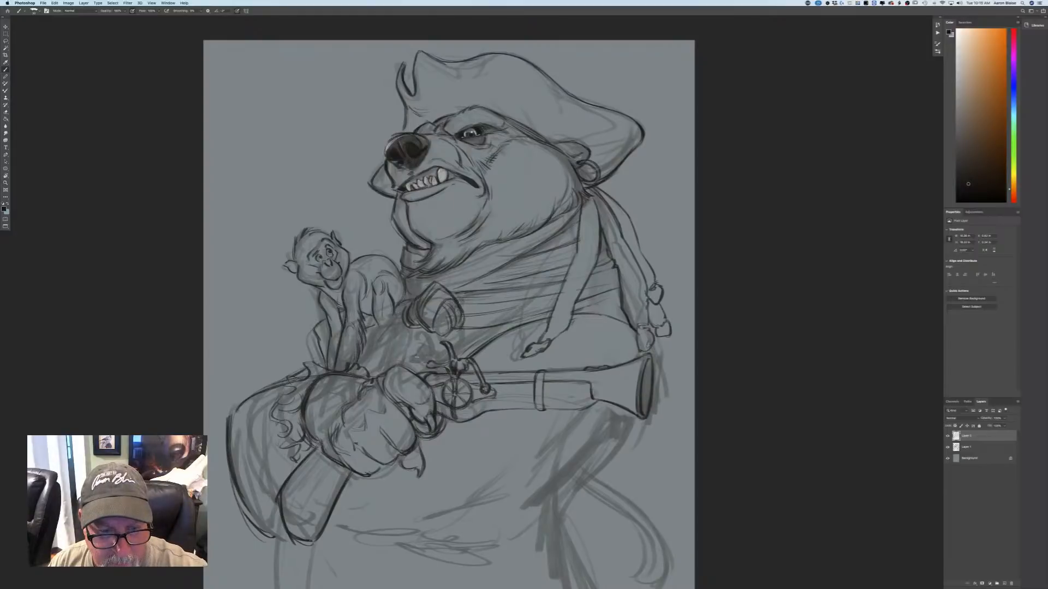
left_click_drag(410, 366, 436, 334)
mouse_move(459, 326)
left_mouse_down()
mouse_move(461, 357)
mouse_move(411, 367)
left_mouse_up()
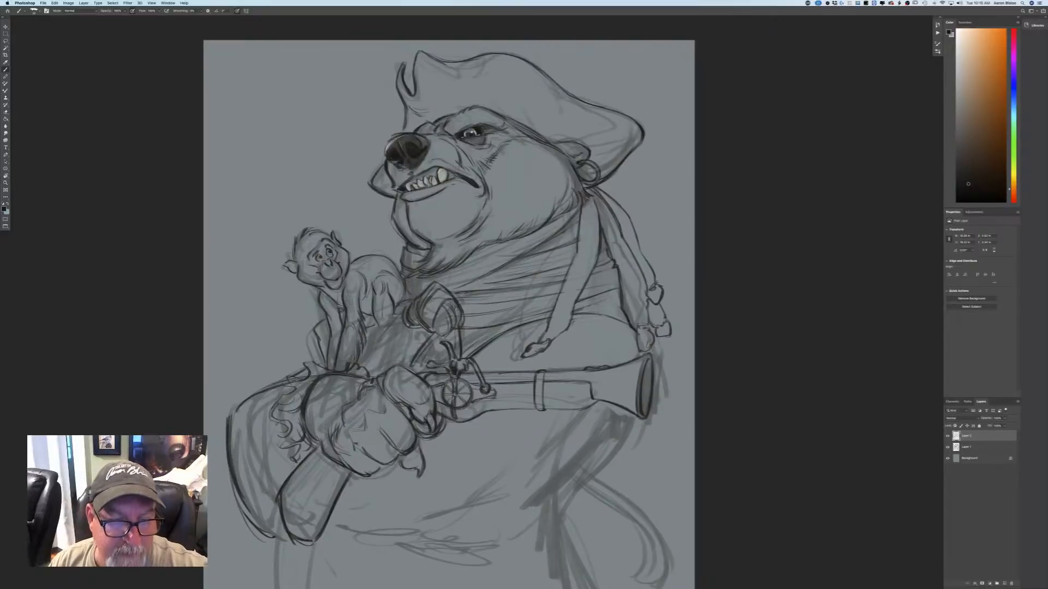
mouse_move(407, 300)
left_mouse_down()
mouse_move(399, 328)
mouse_move(364, 355)
mouse_move(399, 367)
left_mouse_up()
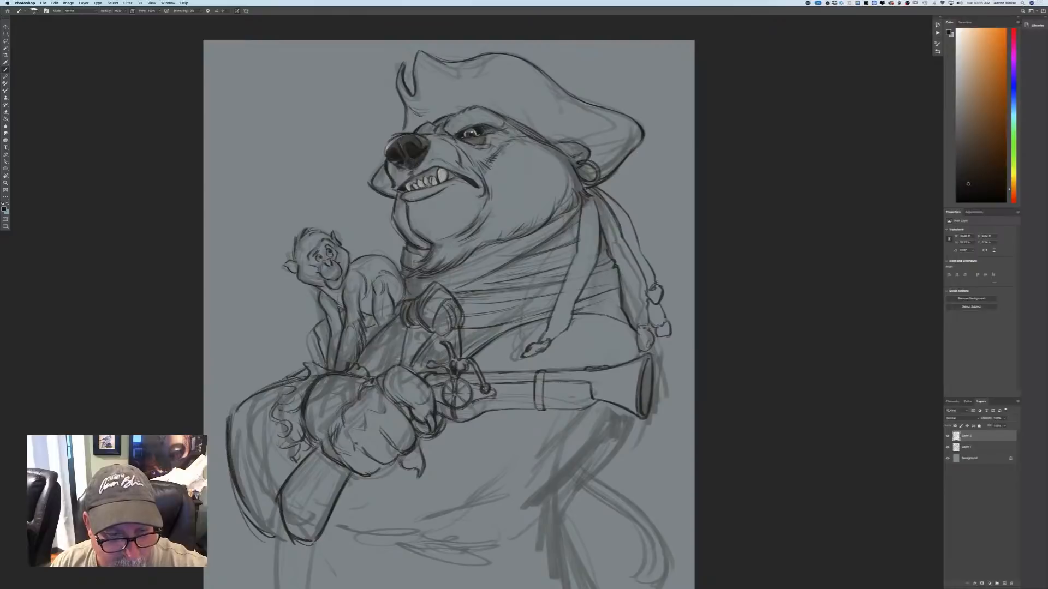
mouse_move(404, 330)
left_mouse_down()
mouse_move(396, 360)
mouse_move(373, 373)
mouse_move(367, 362)
left_mouse_up()
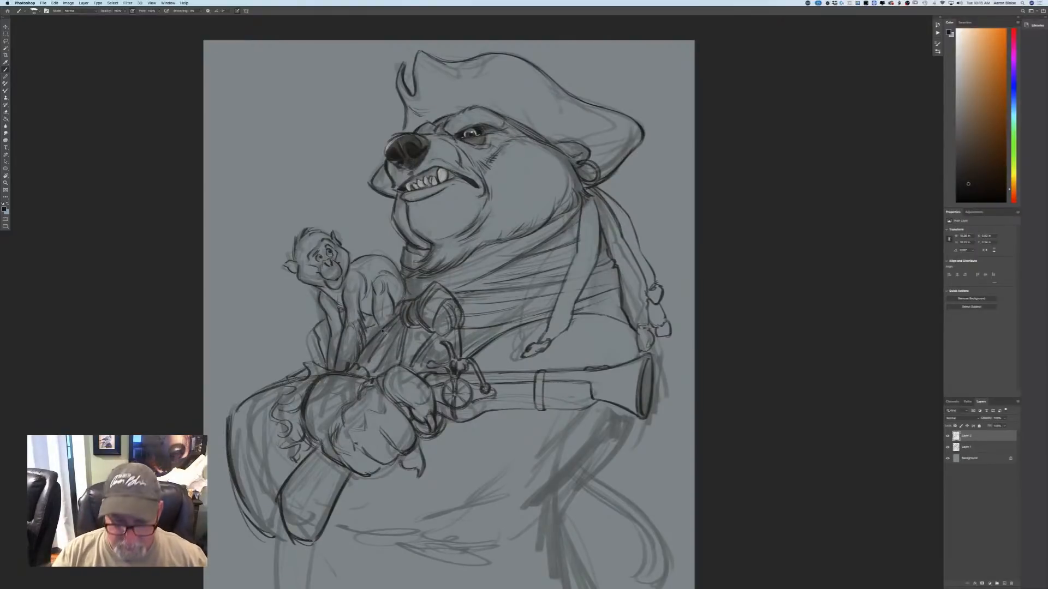
Draw the long curved outer contour of the bear's lower body sweeping down and inward from beneath the pistol's muzzle.
key("super+minus")
key("super+minus")
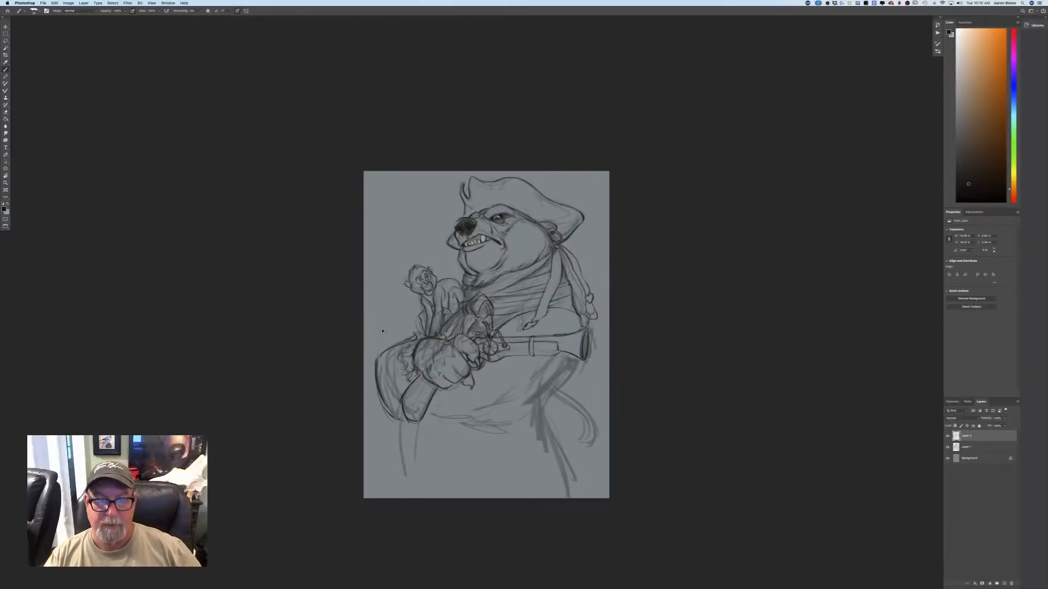
key("super+plus")
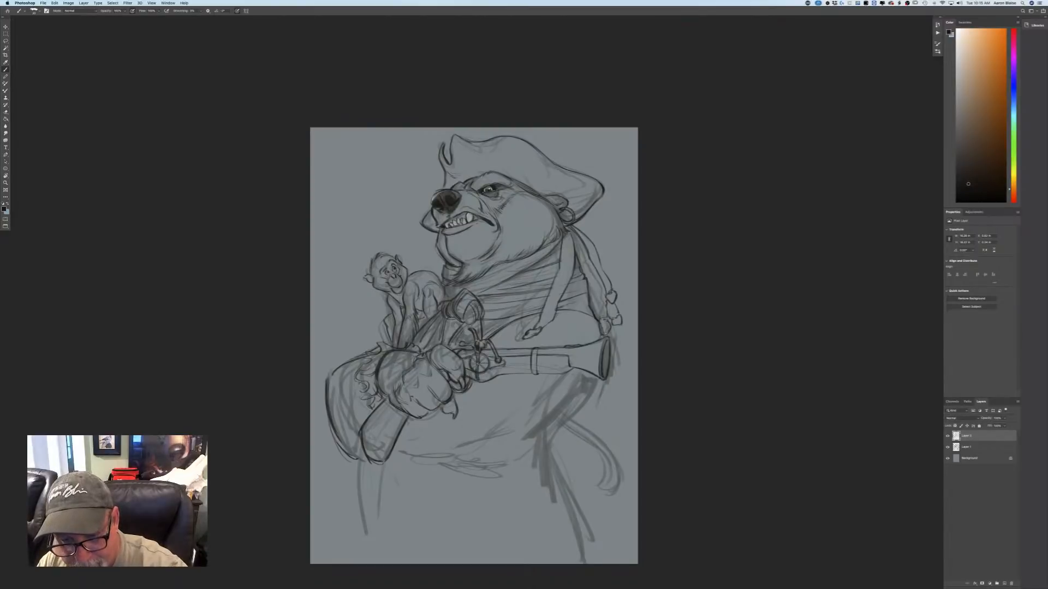
mouse_move(601, 380)
left_mouse_down()
mouse_move(589, 415)
mouse_move(553, 450)
left_mouse_up()
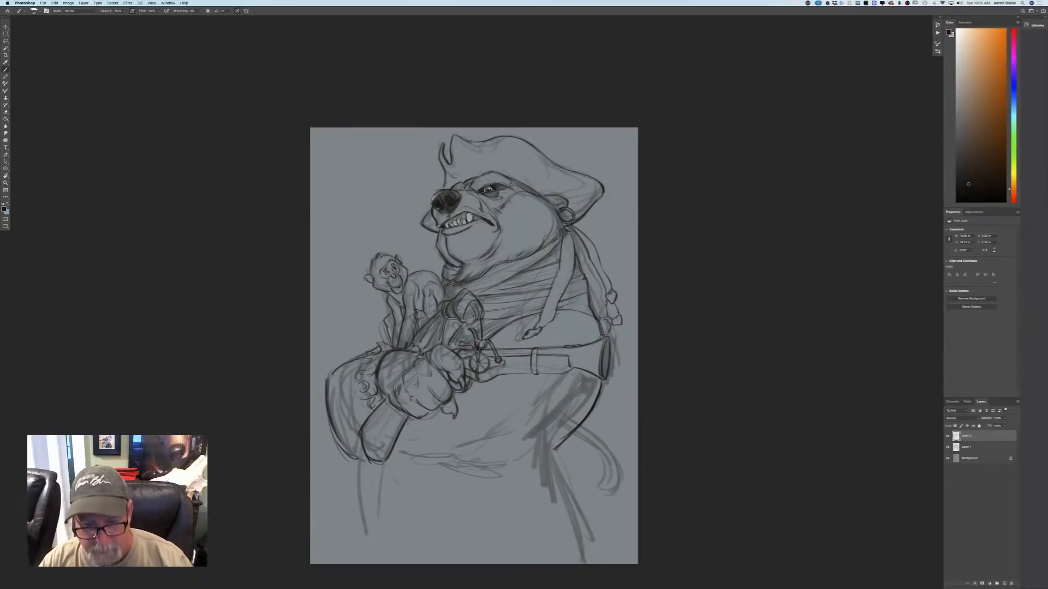
Draw the outer contour of the bear's leg from beneath the hip down to the canvas's lower edge.
mouse_move(571, 434)
left_mouse_down()
mouse_move(558, 475)
mouse_move(576, 529)
left_mouse_up()
left_click_drag(560, 473, 584, 553)
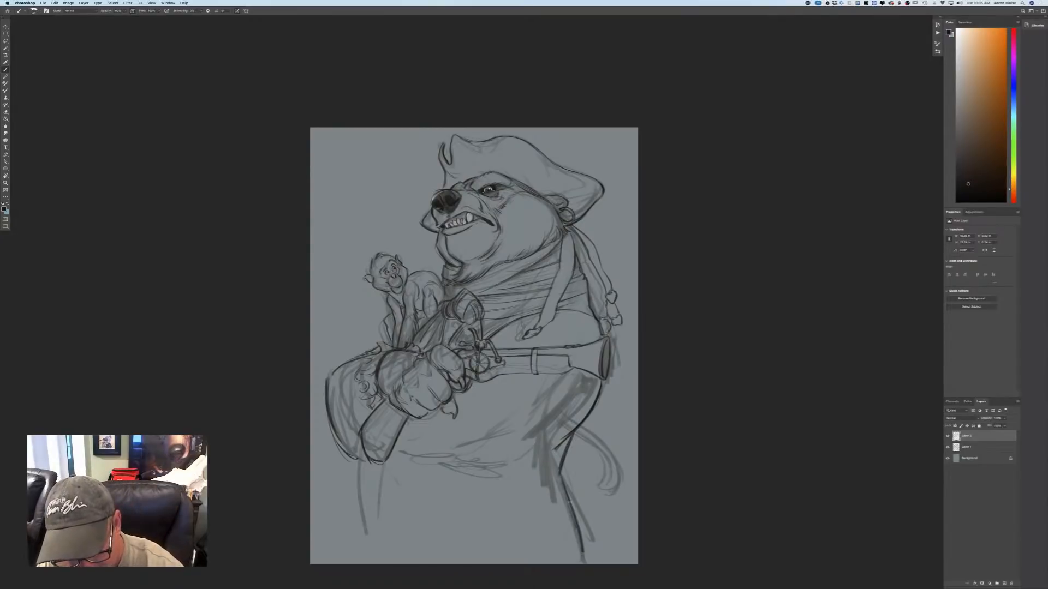
left_click_drag(567, 501, 586, 560)
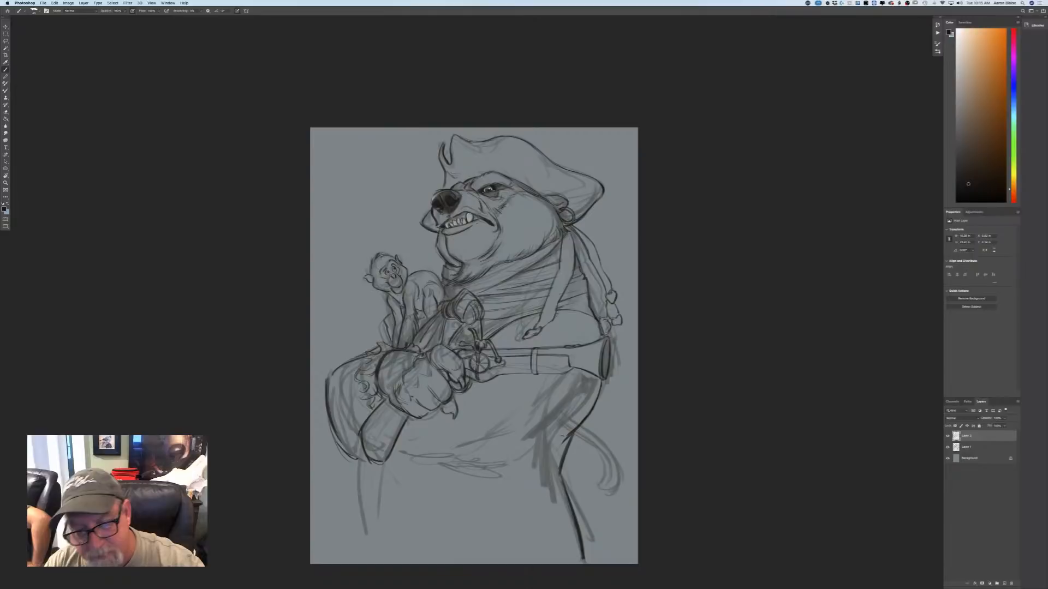
Draw the curved underside of the bear's belly, connect it to the hip and add short fold lines beneath it.
left_click_drag(544, 452, 498, 470)
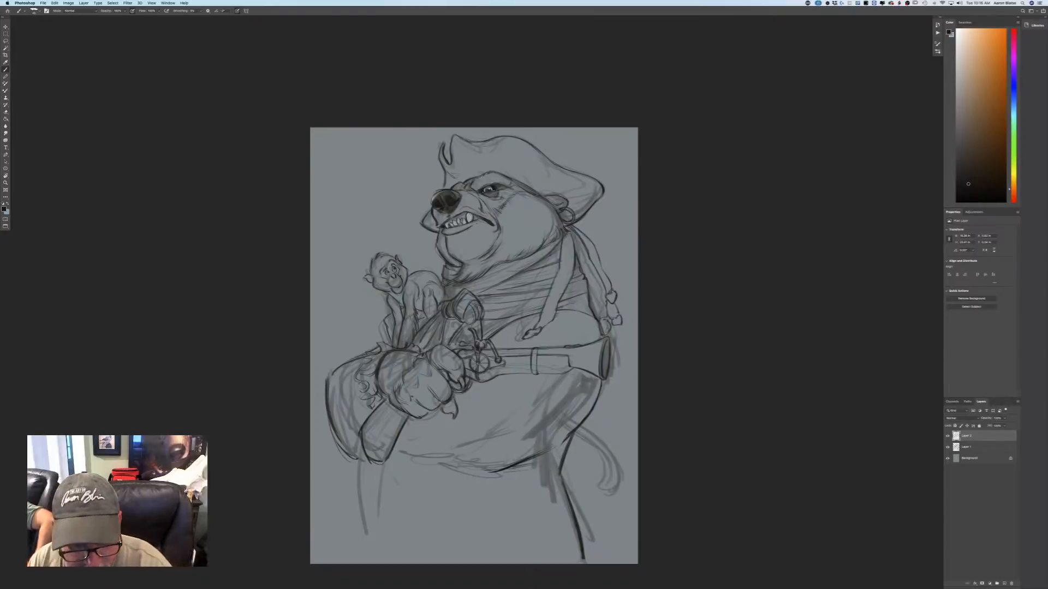
left_click_drag(546, 469, 503, 473)
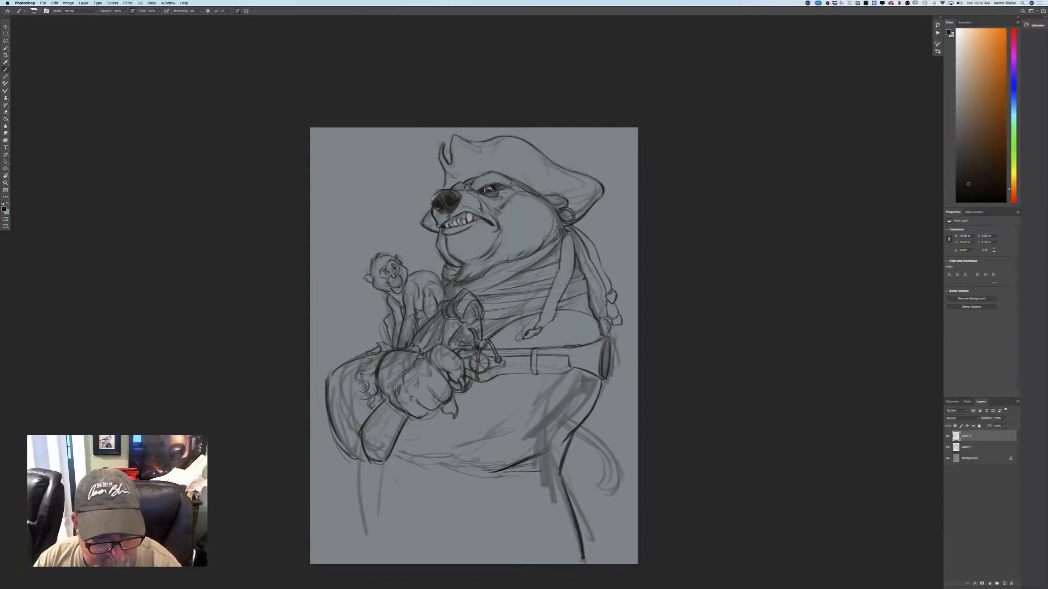
mouse_move(444, 473)
left_mouse_down()
mouse_move(394, 454)
mouse_move(465, 476)
mouse_move(507, 470)
left_mouse_up()
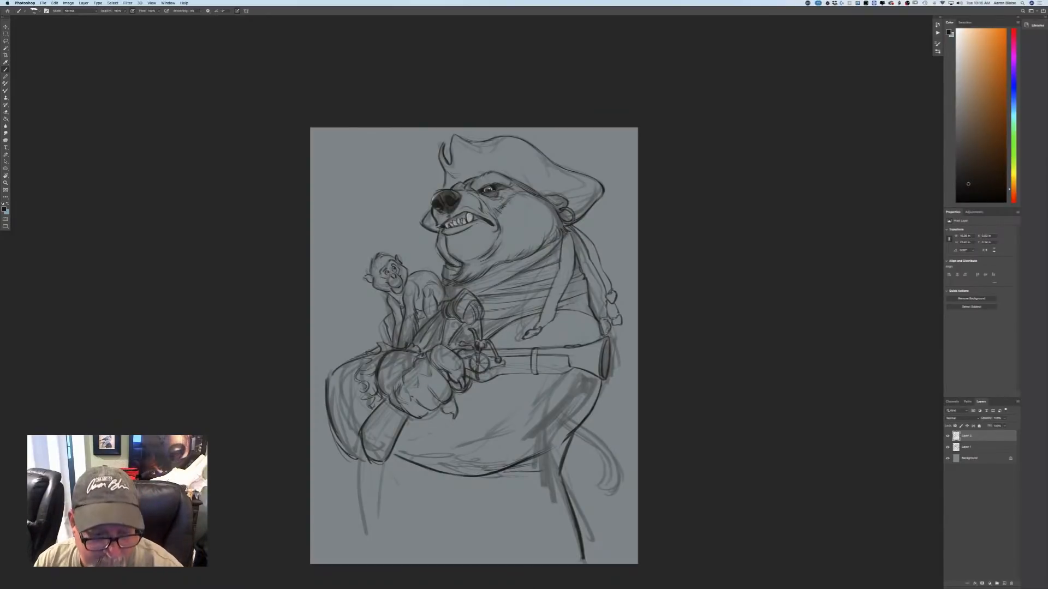
left_click_drag(428, 445, 455, 469)
left_click_drag(425, 454, 464, 474)
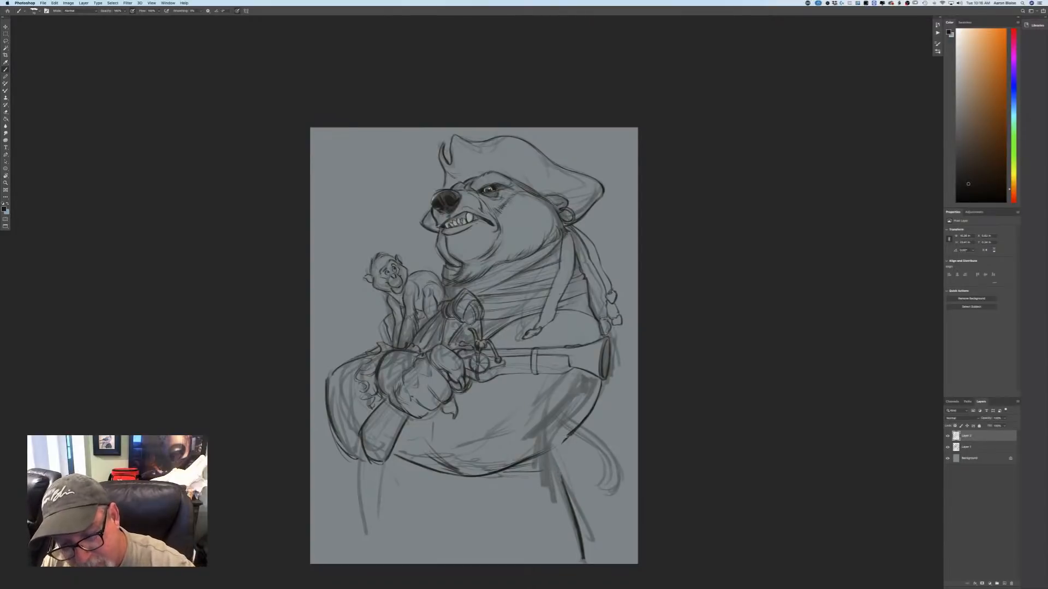
left_click_drag(573, 437, 557, 471)
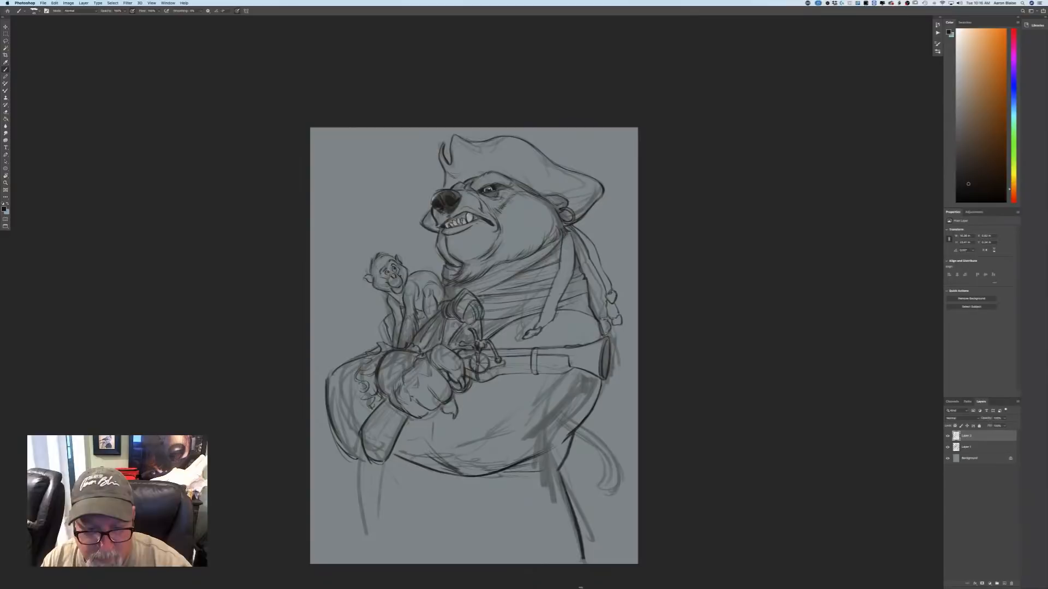
mouse_move(554, 476)
left_mouse_down()
mouse_move(498, 484)
mouse_move(518, 496)
left_mouse_up()
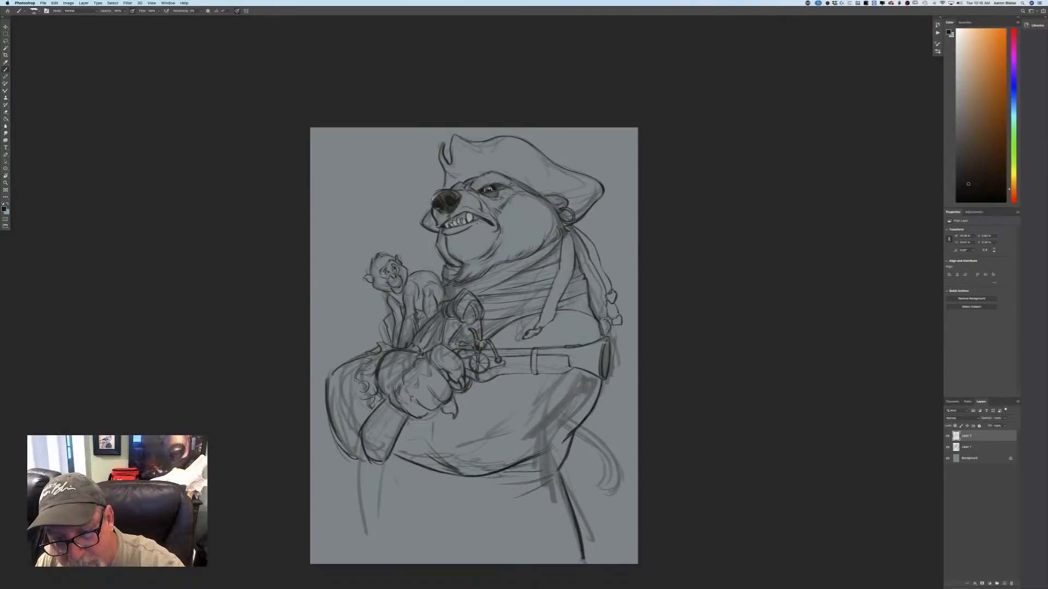
Darken the pistol's muzzle opening and reinforce the finger separations and wrist edge of the bear's fist.
left_click_drag(606, 341, 606, 375)
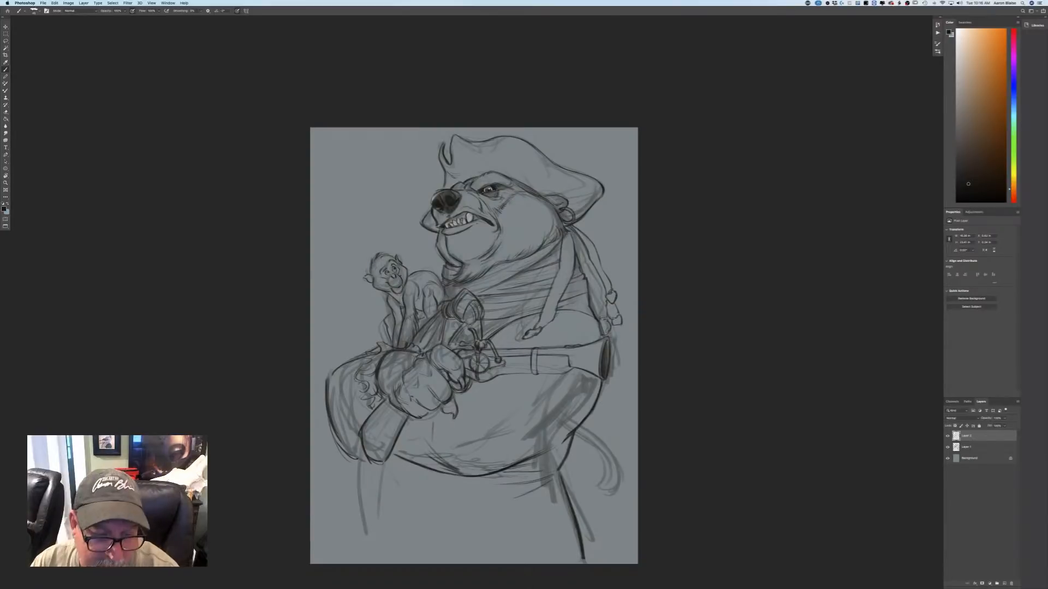
left_click_drag(426, 387, 440, 401)
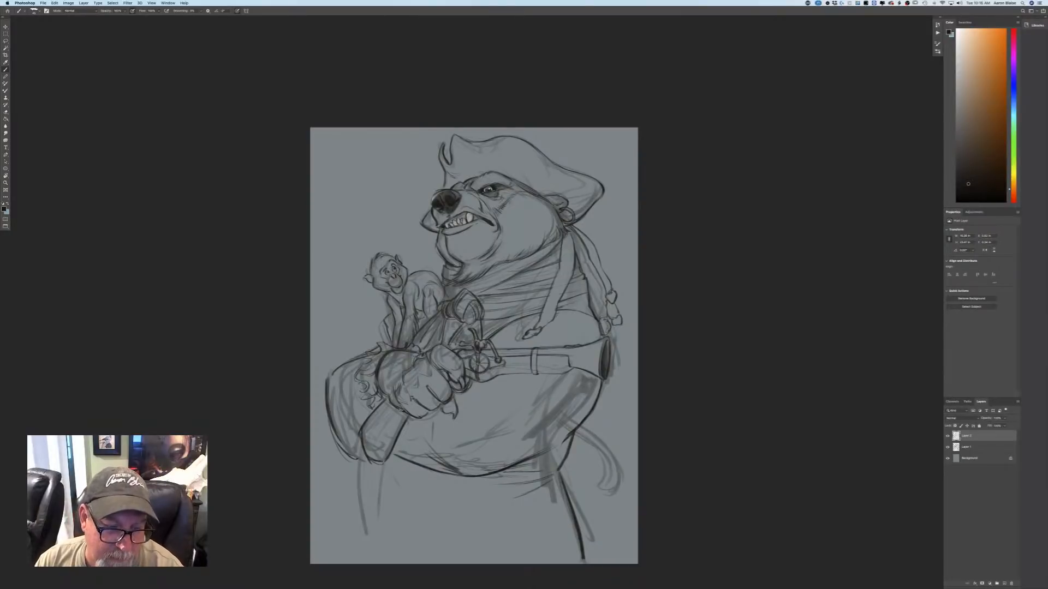
mouse_move(384, 394)
left_mouse_down()
mouse_move(390, 403)
mouse_move(386, 395)
left_mouse_up()
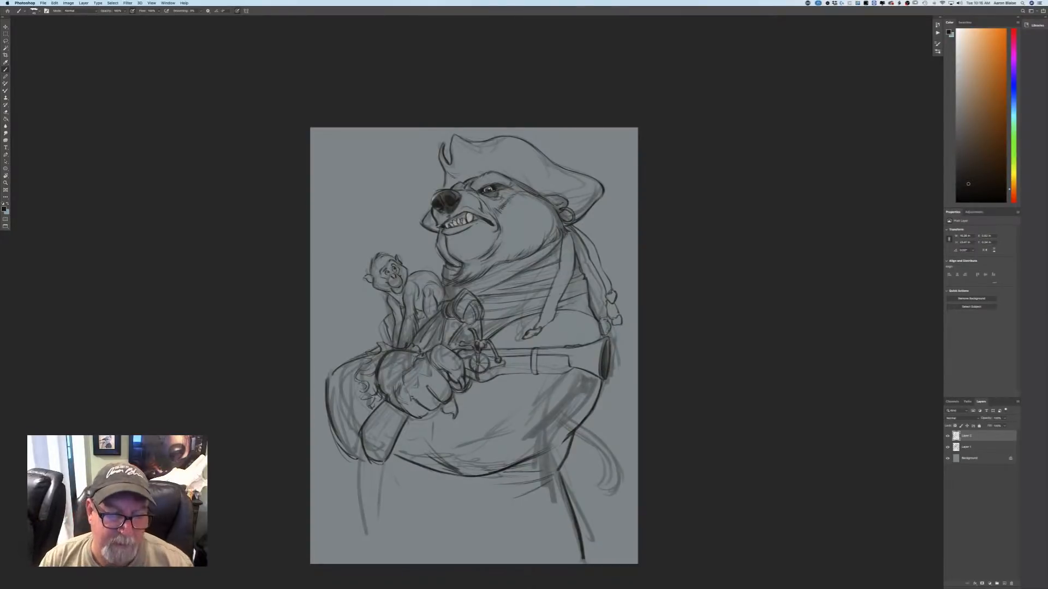
Draw the wavy ruffles of the sleeve cuff around the bear's wrist, from beneath the monkey down the forearm.
left_click_drag(407, 345, 387, 343)
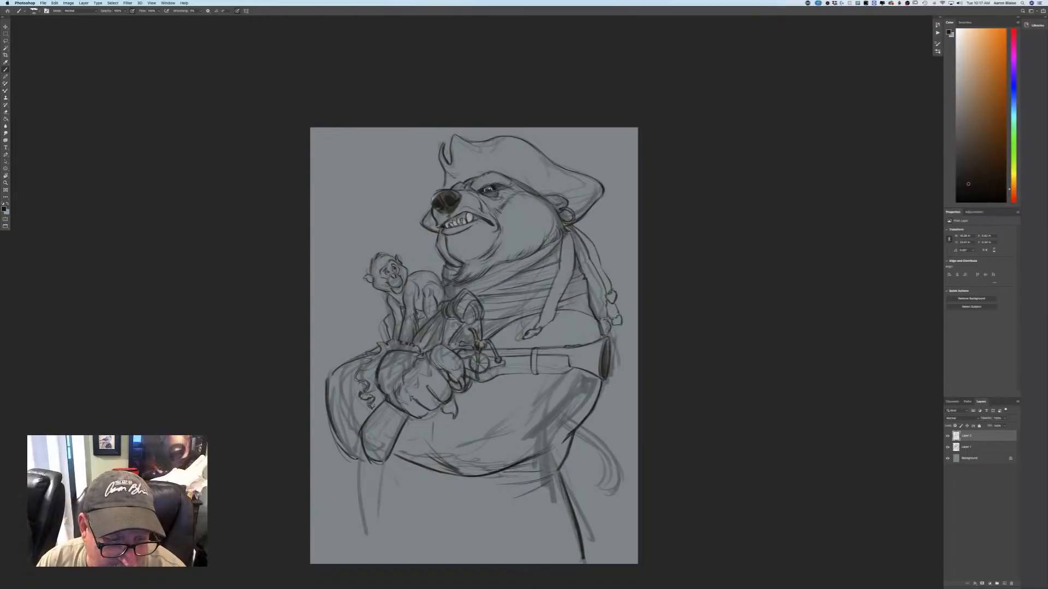
left_click_drag(368, 395, 373, 407)
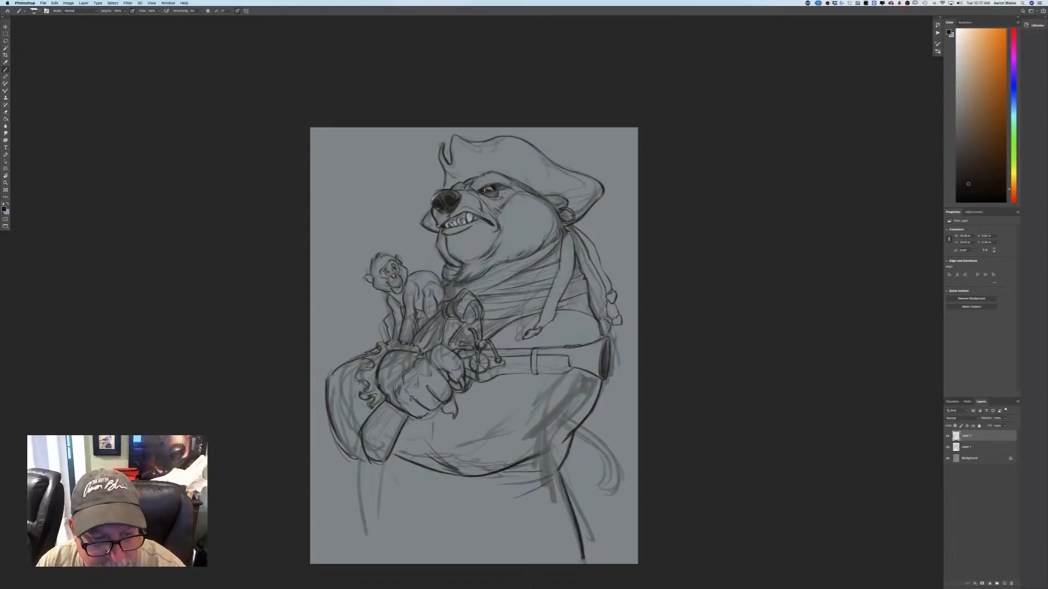
left_click_drag(402, 343, 418, 353)
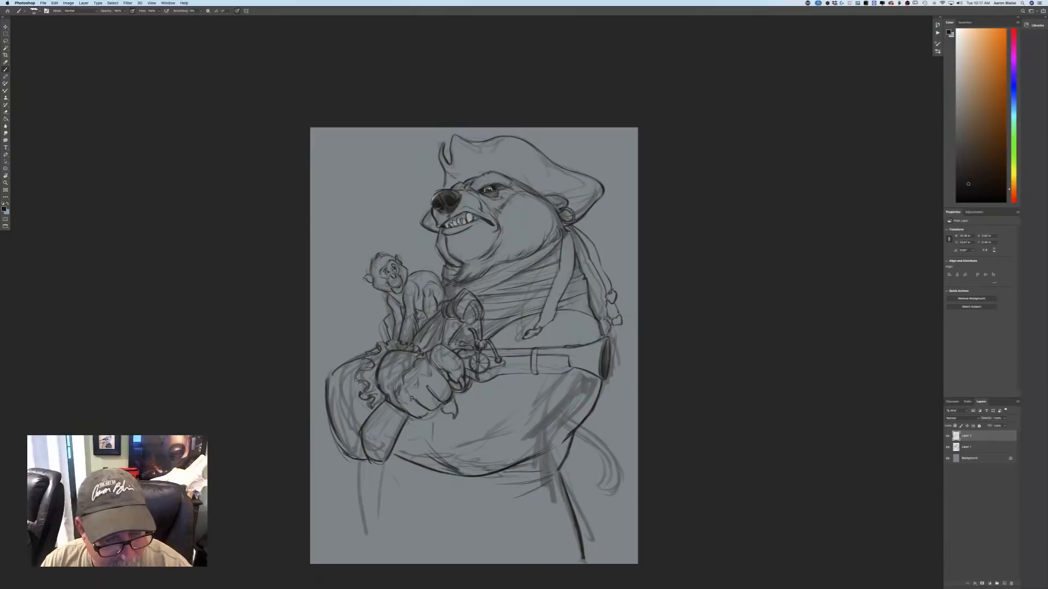
Draw the two long lines descending beneath the bear's sleeve and add a second line along the opposite leg.
left_click_drag(358, 476, 370, 552)
left_click_drag(356, 462, 368, 546)
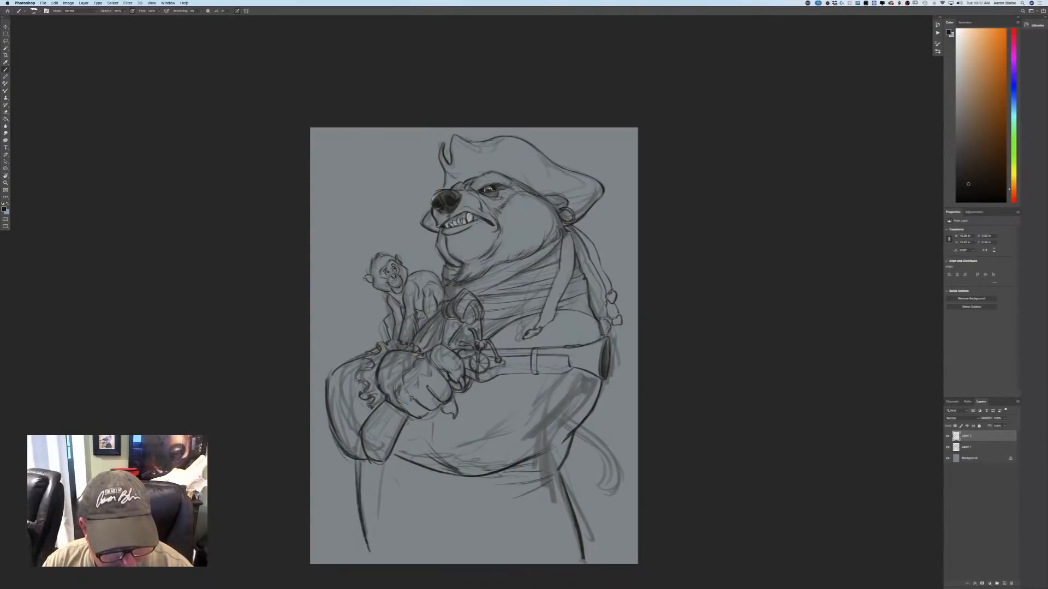
left_click_drag(382, 471, 386, 551)
left_click_drag(383, 465, 388, 536)
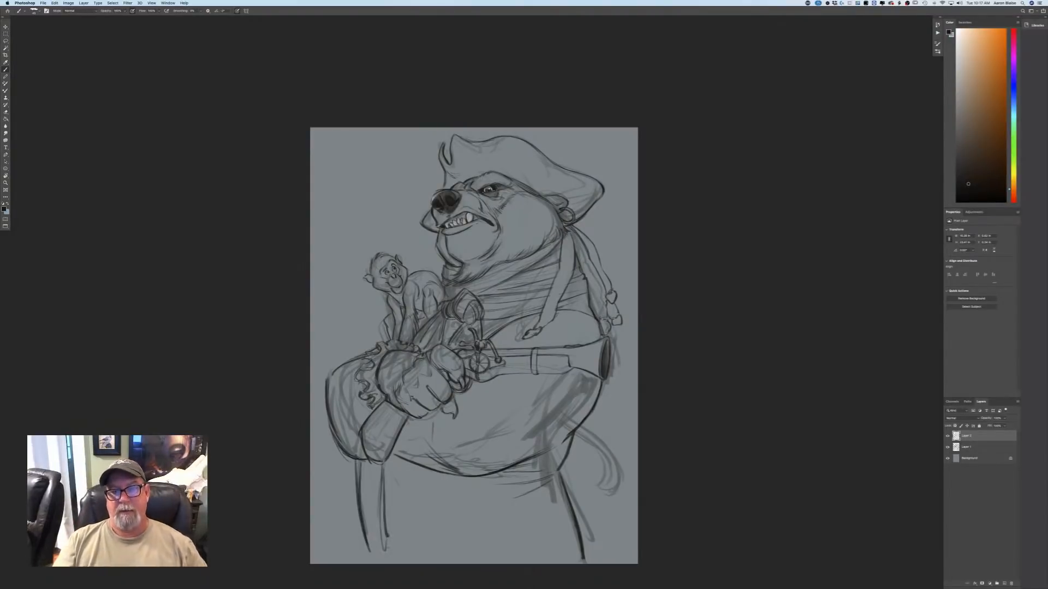
left_click_drag(561, 469, 586, 540)
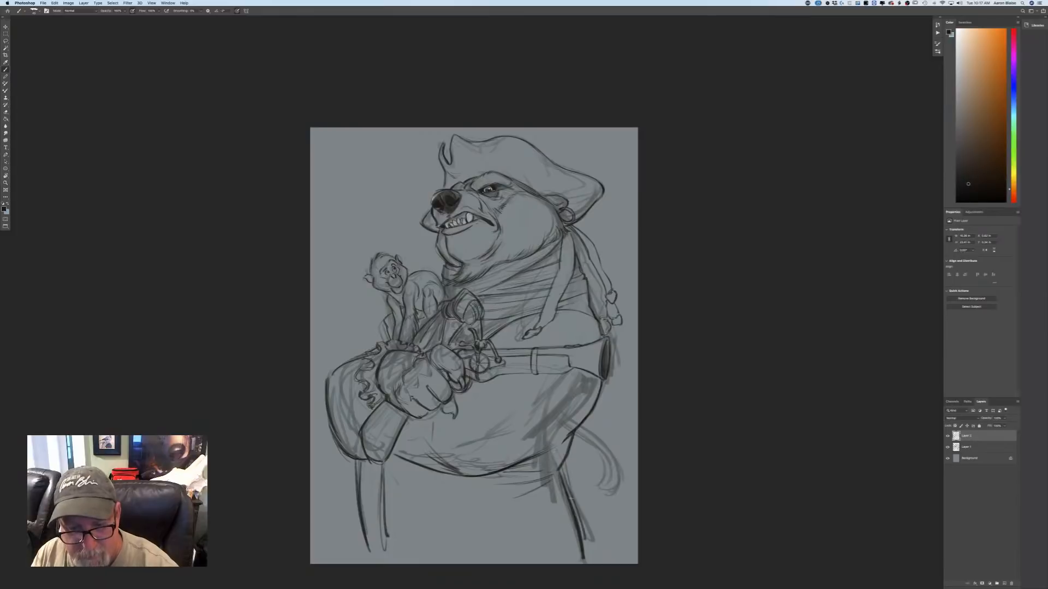
Erase the rough sketch strokes on Layer 1 across the bear's hip, belly, sleeve, fist and chest.
left_click(971, 450)
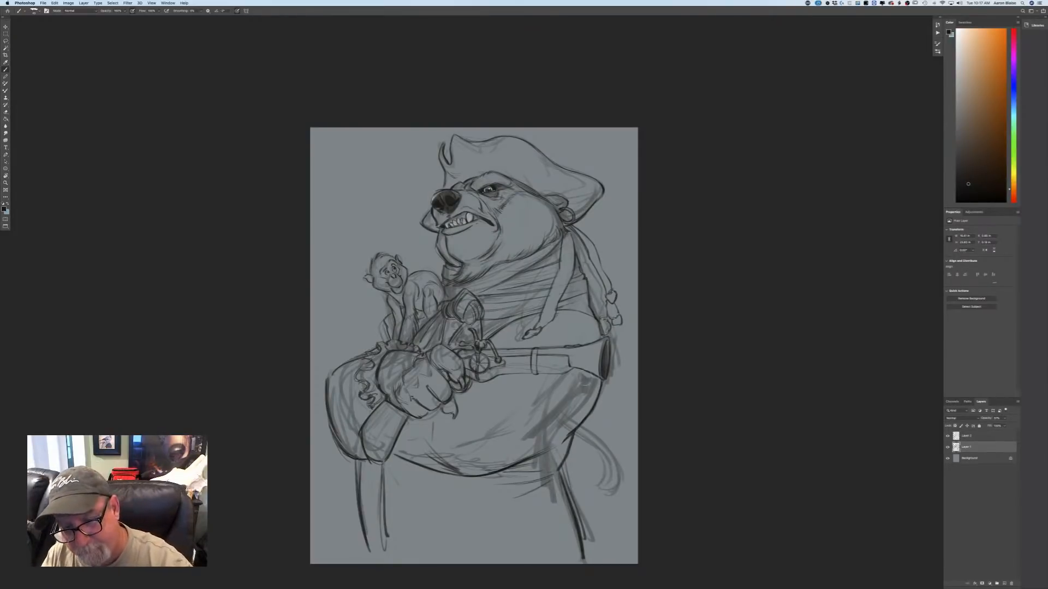
mouse_move(585, 384)
left_mouse_down()
mouse_move(547, 443)
mouse_move(532, 439)
mouse_move(578, 561)
mouse_move(591, 502)
left_mouse_up()
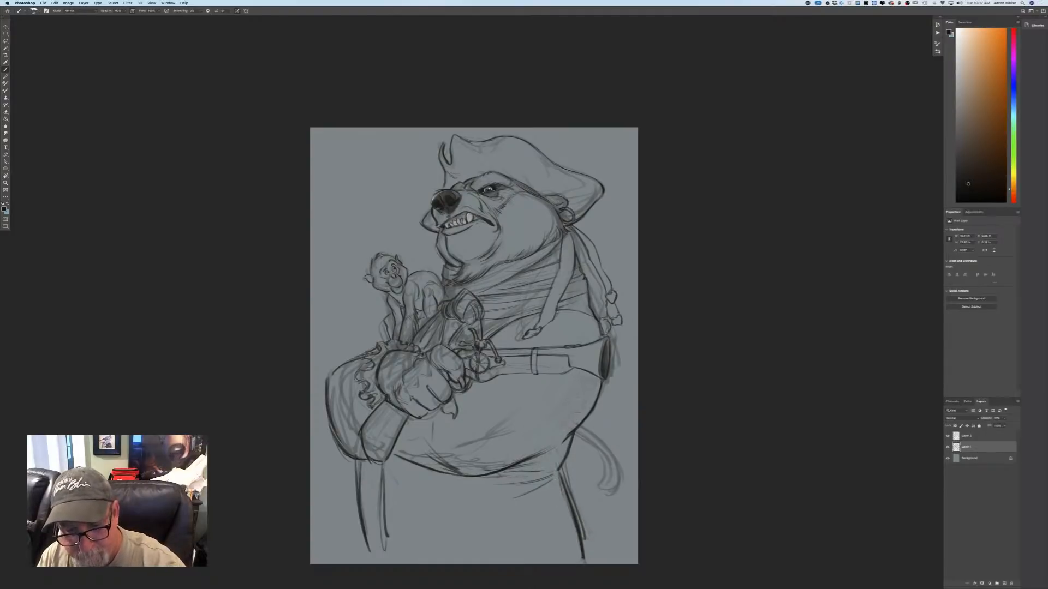
mouse_move(493, 428)
left_mouse_down()
mouse_move(474, 463)
mouse_move(390, 443)
left_mouse_up()
mouse_move(358, 376)
left_mouse_down()
mouse_move(348, 439)
mouse_move(333, 406)
mouse_move(376, 453)
mouse_move(409, 363)
mouse_move(463, 305)
mouse_move(480, 333)
left_mouse_up()
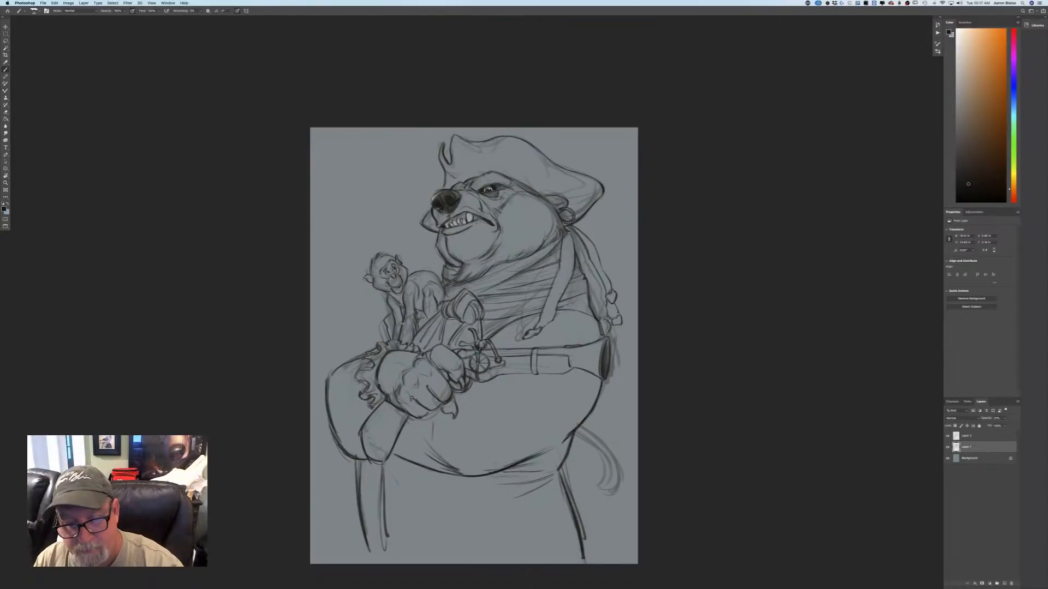
Erase the rough tail behind the bear and the stray sketch marks beside the muzzle and braid on Layer 1.
left_click(965, 436)
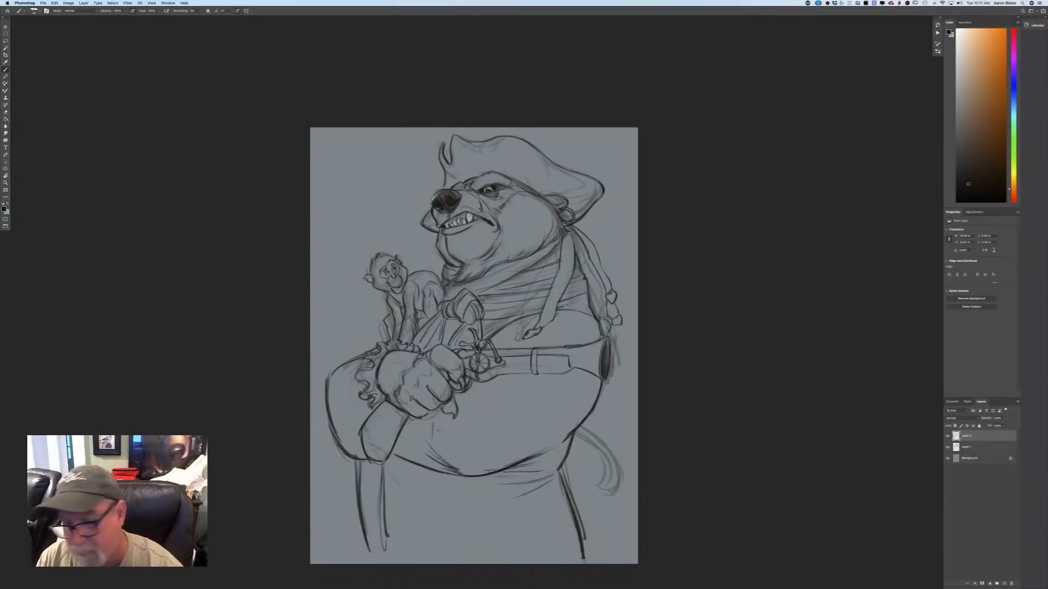
left_click(972, 449)
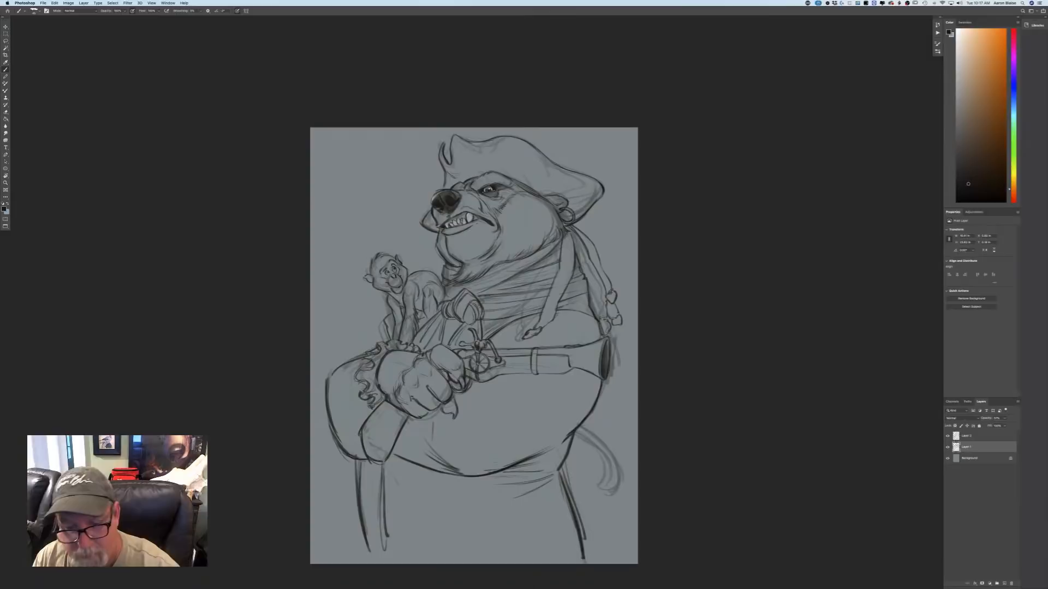
mouse_move(579, 431)
left_mouse_down()
mouse_move(593, 436)
mouse_move(615, 485)
mouse_move(621, 471)
left_mouse_up()
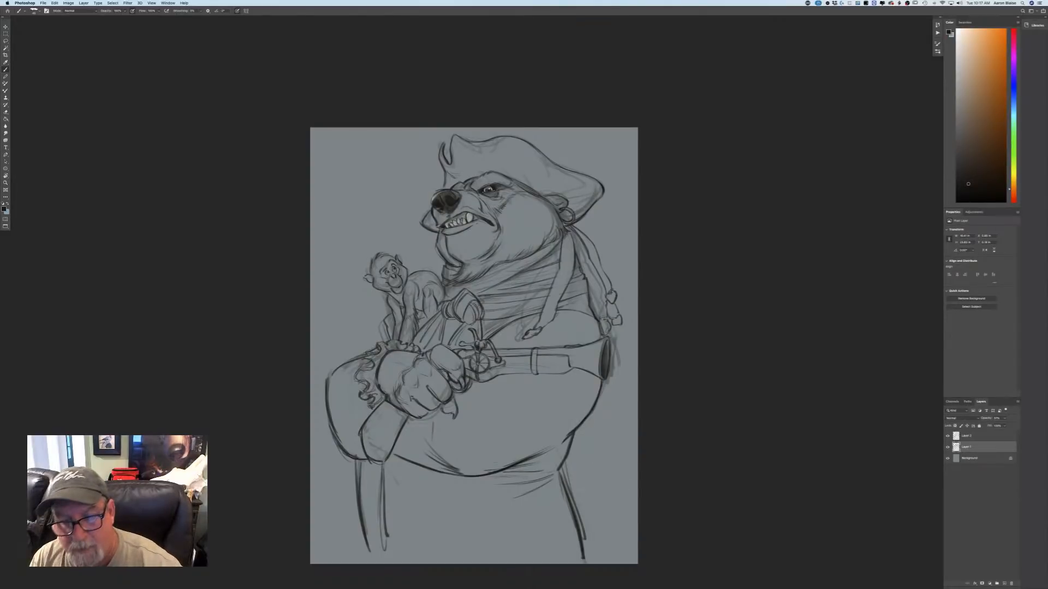
left_click_drag(615, 337, 609, 387)
left_click_drag(600, 290, 602, 312)
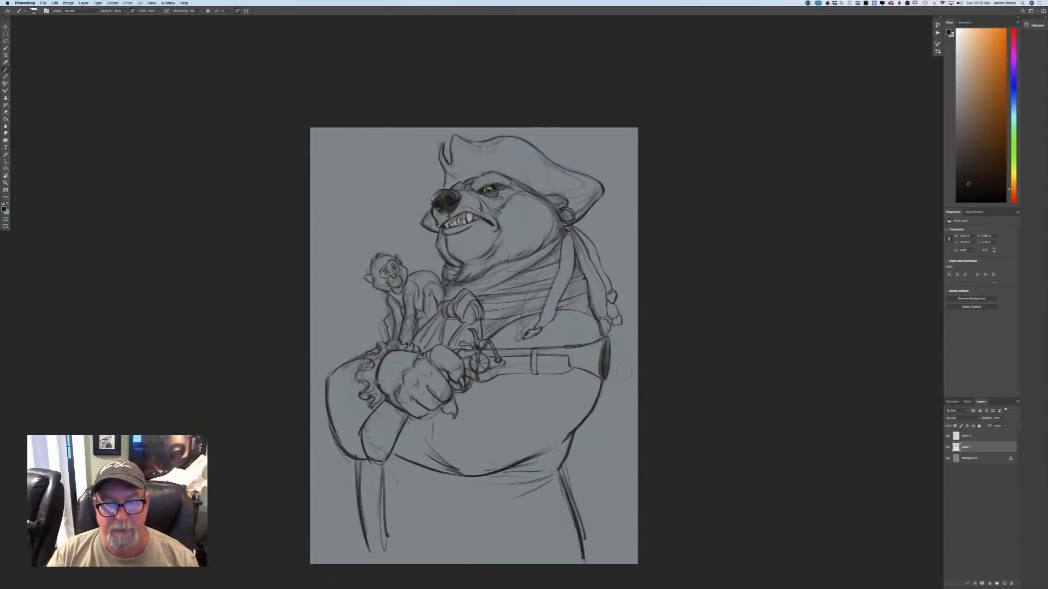
Sketch a light curling tail on Layer 1, rising behind the monkey from the bear's sleeve.
left_click(965, 437)
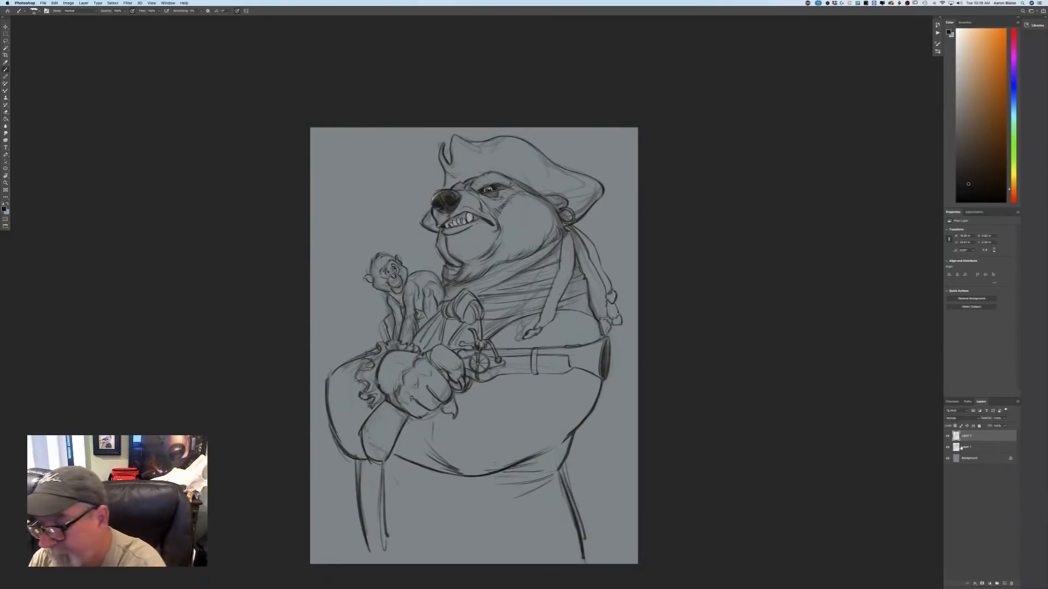
left_click(961, 447)
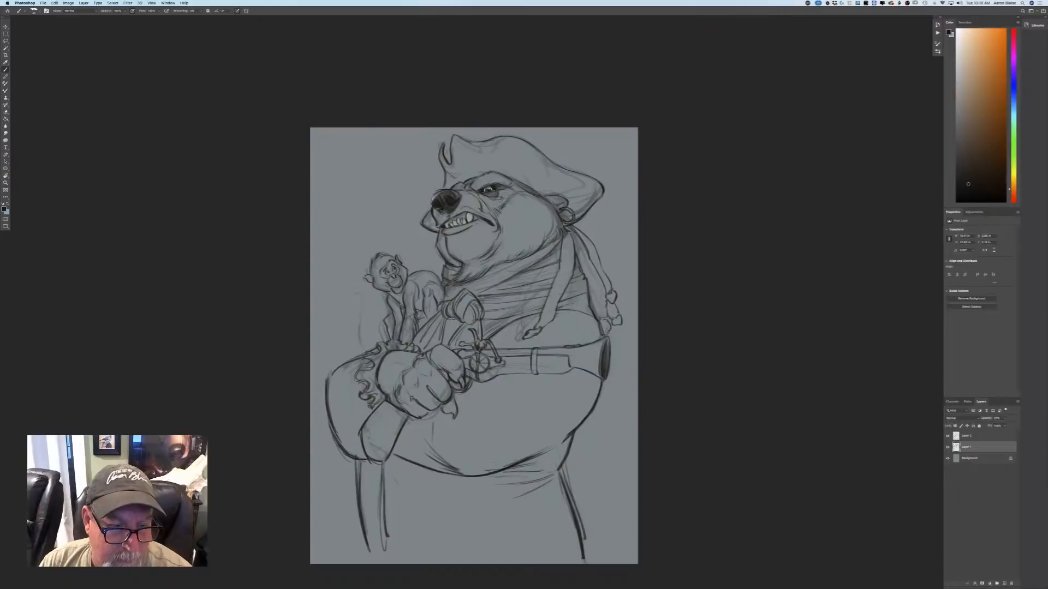
left_click_drag(324, 285, 360, 304)
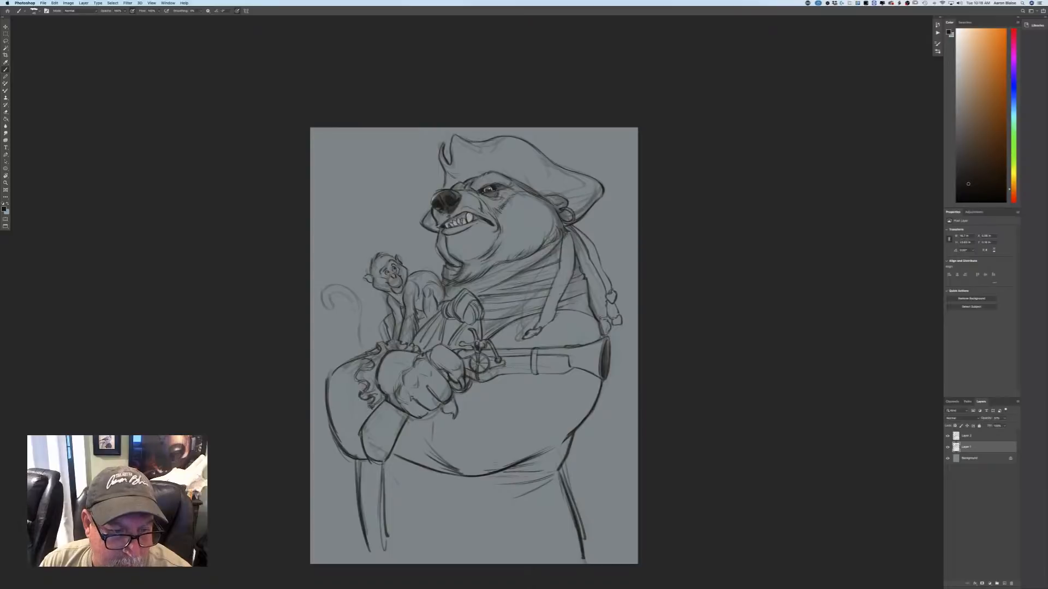
left_click_drag(360, 325, 352, 354)
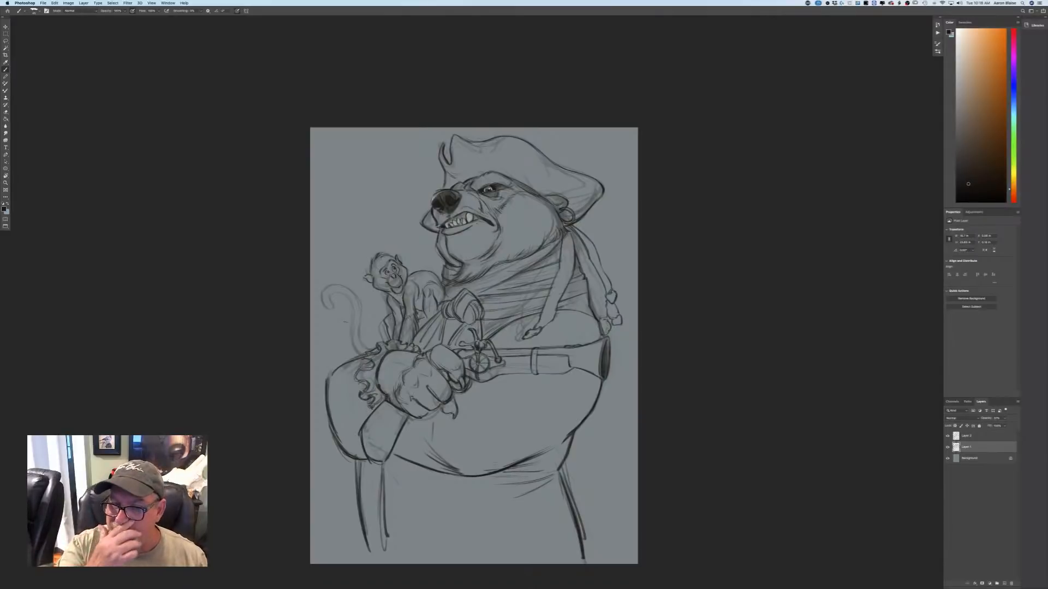
Trace the monkey's curled tail with darker, clean lines on the line-art layer above Layer 1.
left_click(964, 439)
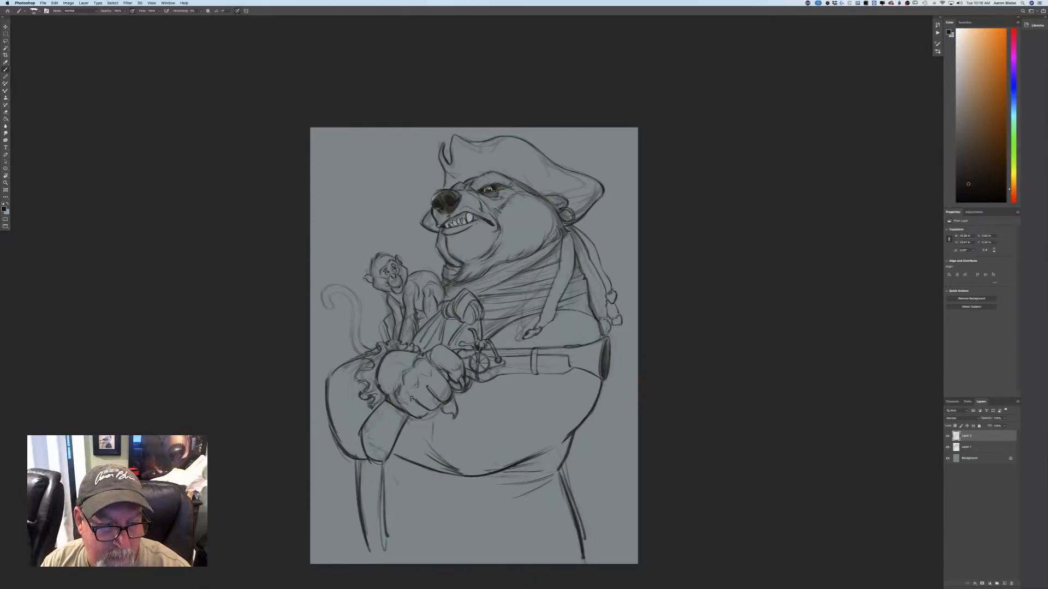
mouse_move(359, 326)
left_mouse_down()
mouse_move(365, 349)
mouse_move(360, 303)
left_mouse_up()
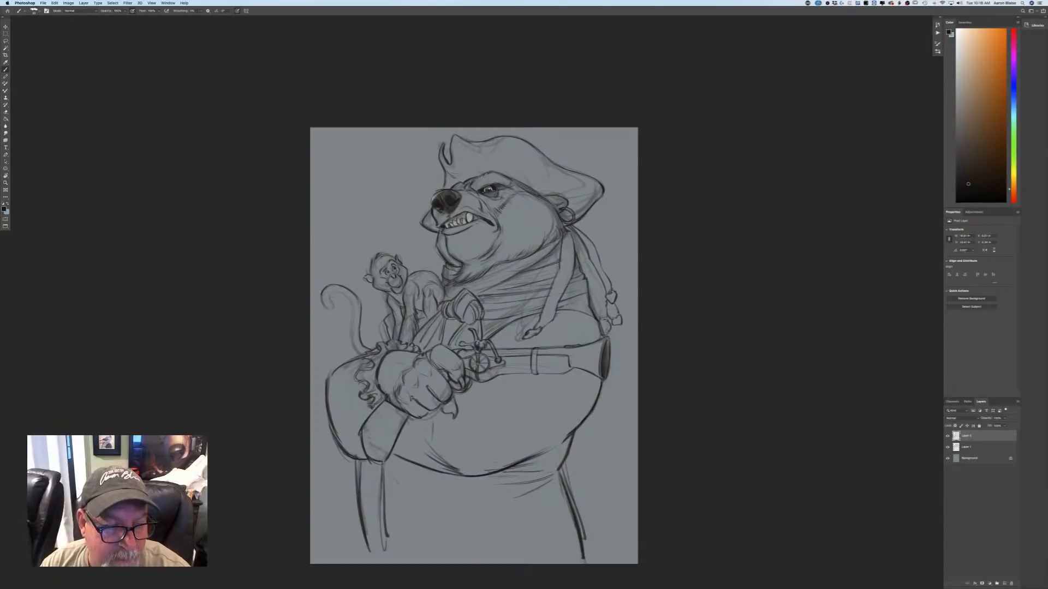
mouse_move(321, 297)
left_mouse_down()
mouse_move(330, 309)
mouse_move(345, 295)
mouse_move(353, 344)
left_mouse_up()
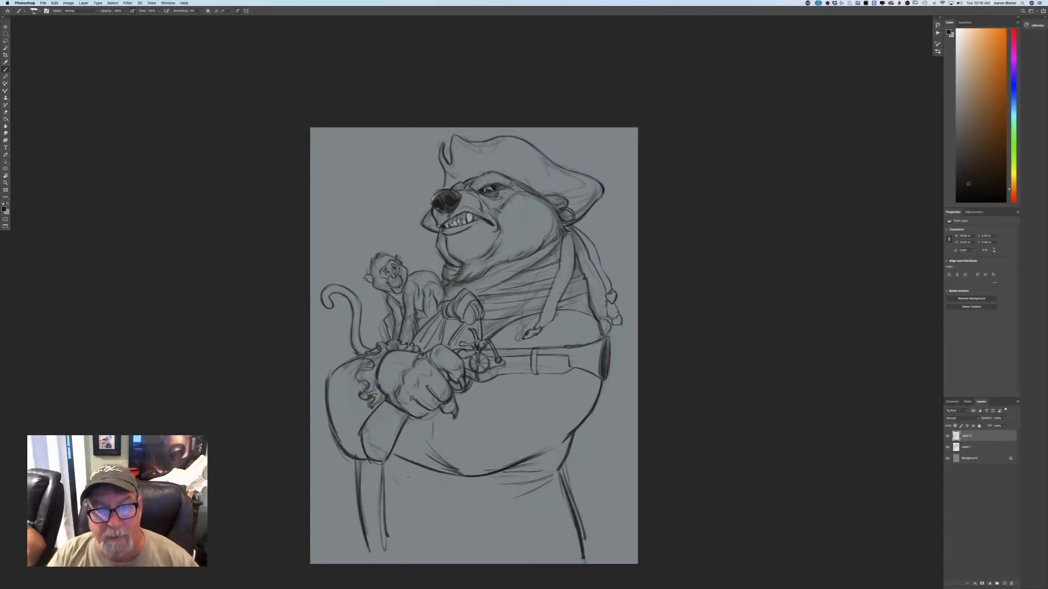
Undo the latest strokes on the leg beneath the bear's hip, redraw its contour and reinforce the line below the sleeve.
left_click_drag(584, 525, 590, 547)
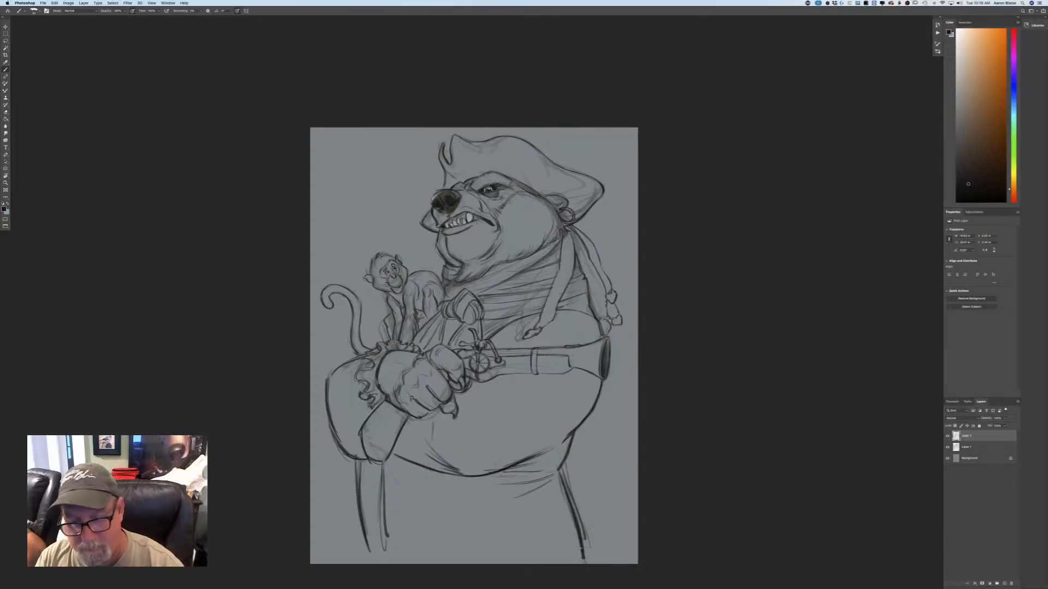
key("super+z")
key("super+z")
key("super+z")
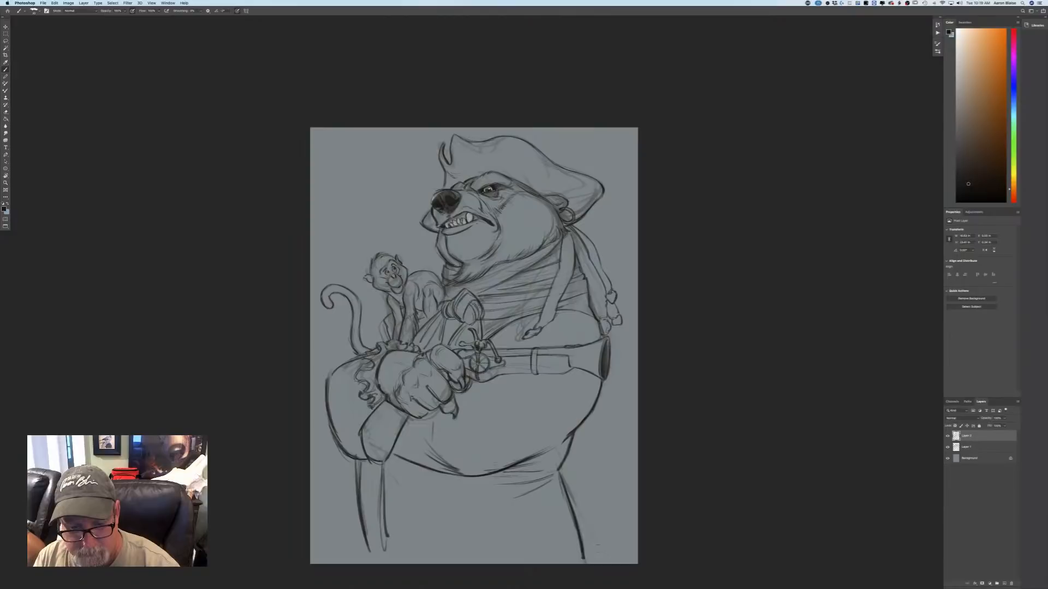
left_click_drag(573, 508, 585, 556)
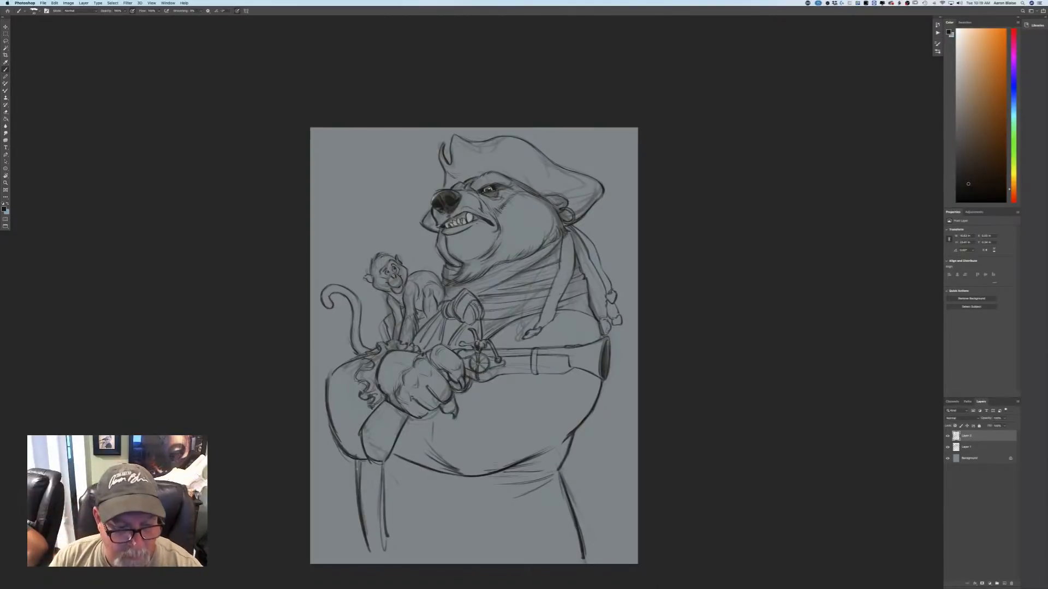
left_click_drag(356, 457, 359, 488)
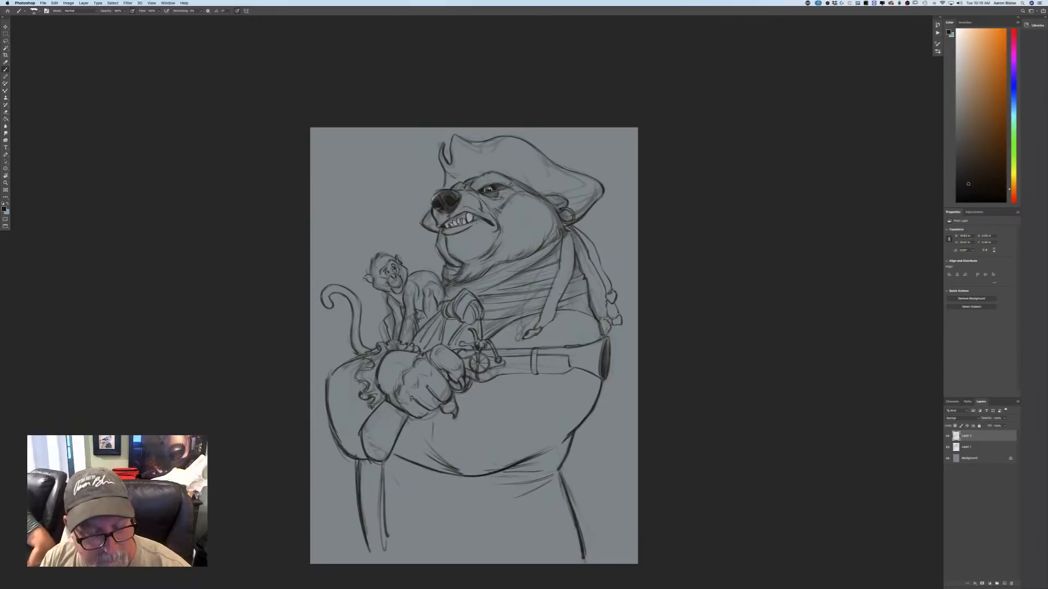
Erase the leftover rough sketch marks around the monkey, sleeve, pirate hat and headscarf knot on Layer 1.
left_click(964, 448)
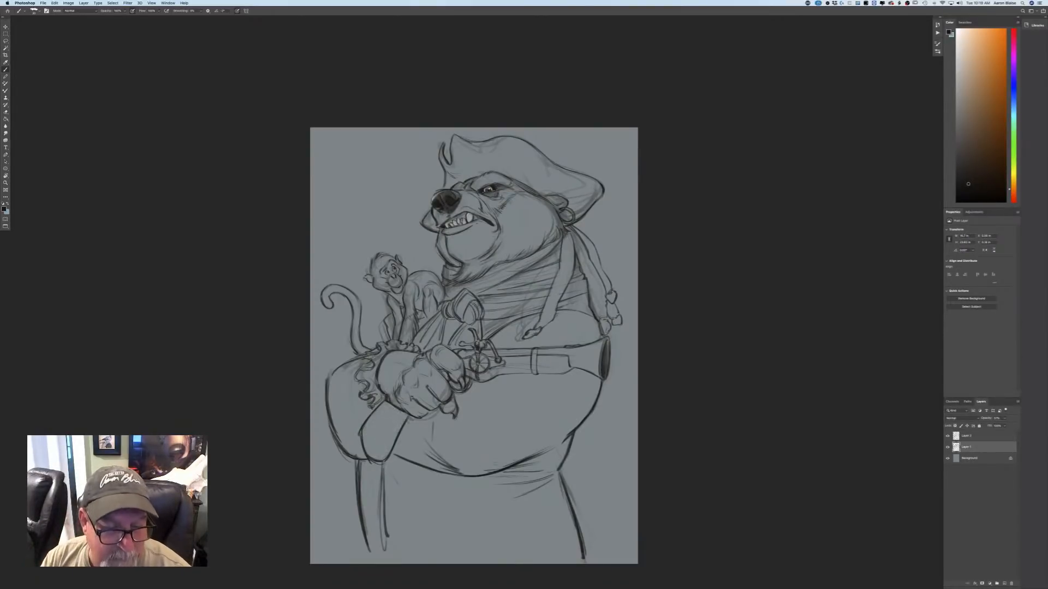
mouse_move(348, 366)
left_mouse_down()
mouse_move(398, 342)
mouse_move(374, 269)
mouse_move(402, 266)
left_mouse_up()
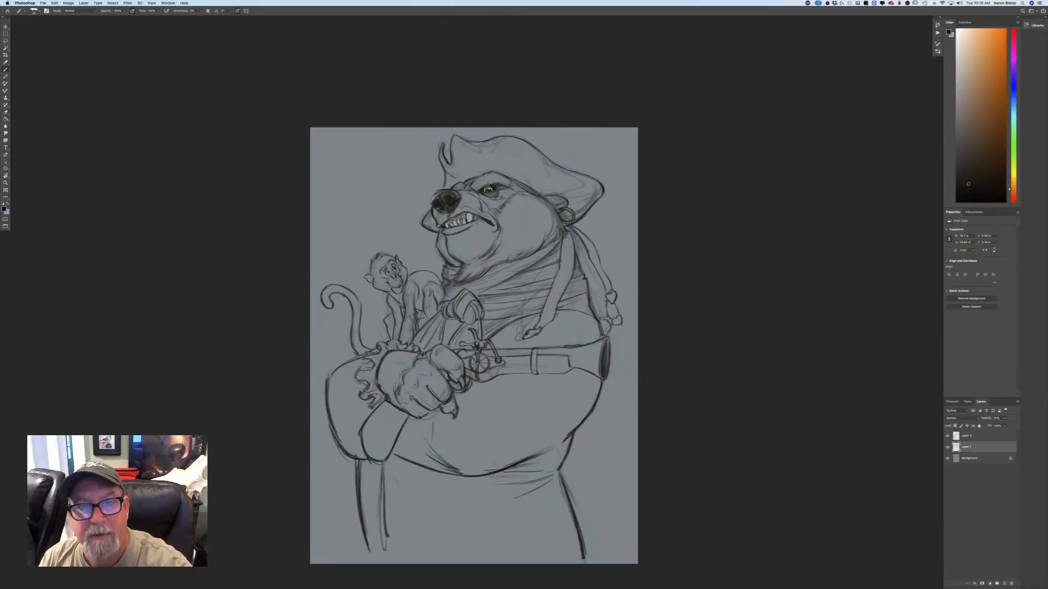
mouse_move(598, 189)
left_mouse_down()
mouse_move(576, 215)
mouse_move(548, 198)
left_mouse_up()
mouse_move(574, 238)
left_mouse_down()
mouse_move(579, 267)
mouse_move(553, 163)
mouse_move(497, 140)
mouse_move(441, 153)
left_mouse_up()
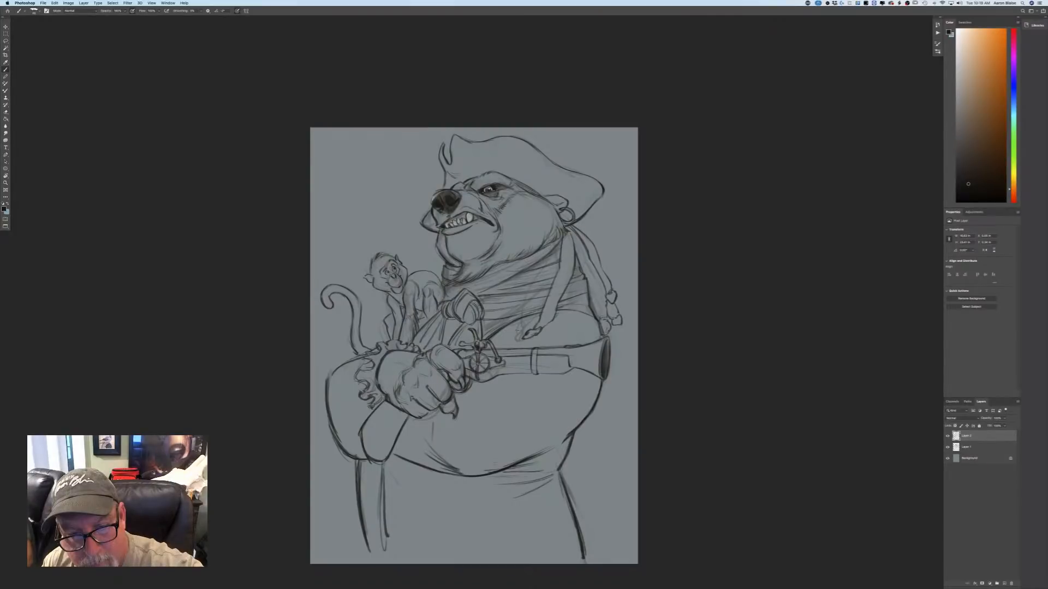
Draw a narrow band with short cross marks along the chest wrap's lower edge above the pistol on the line-art layer.
mouse_move(491, 345)
left_mouse_down()
mouse_move(533, 326)
mouse_move(601, 328)
mouse_move(588, 298)
left_mouse_up()
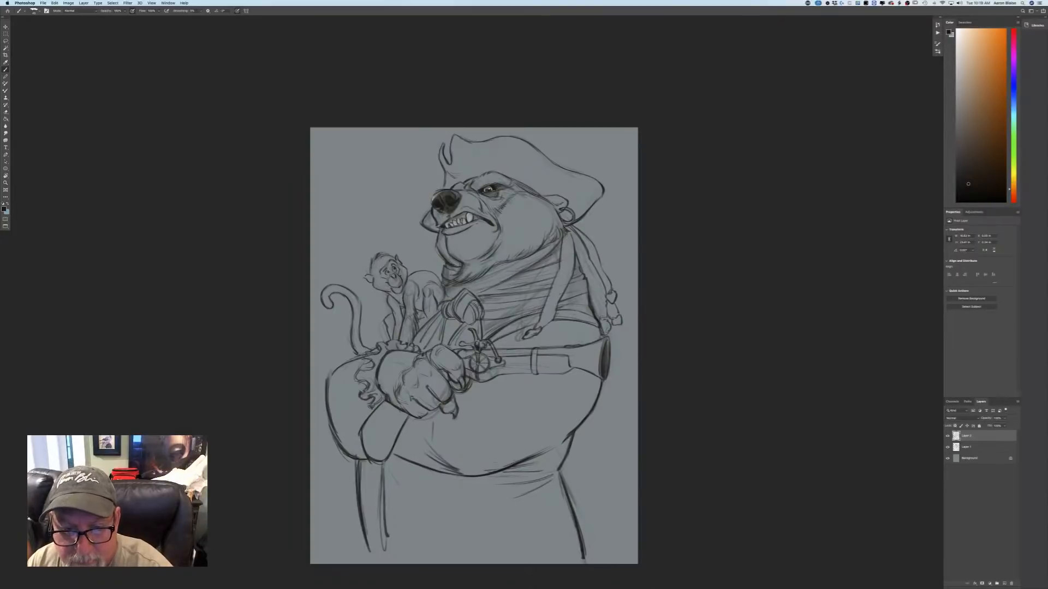
left_click_drag(574, 298, 576, 309)
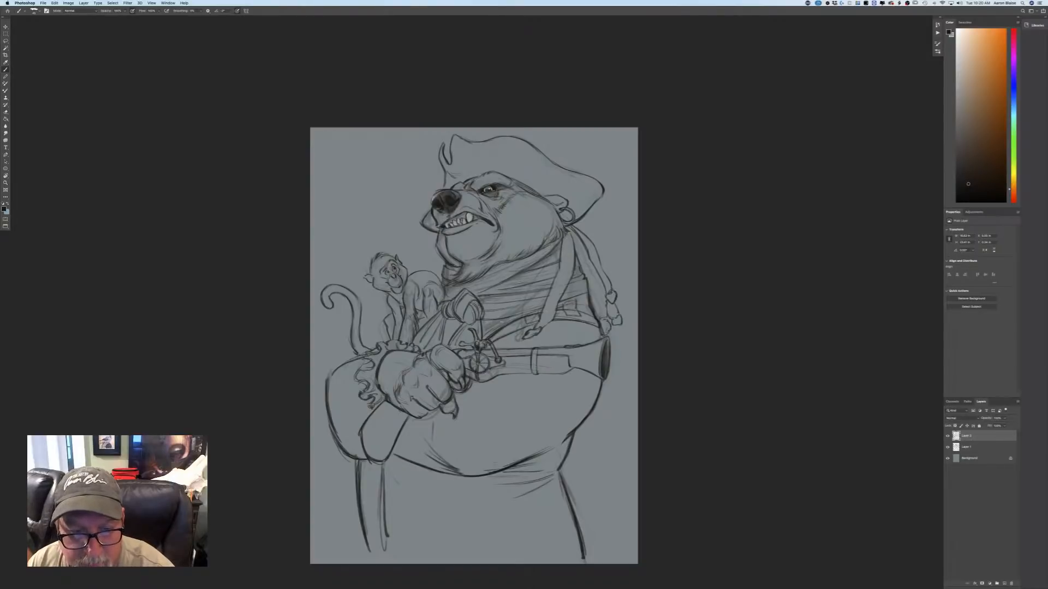
left_click_drag(500, 333, 512, 326)
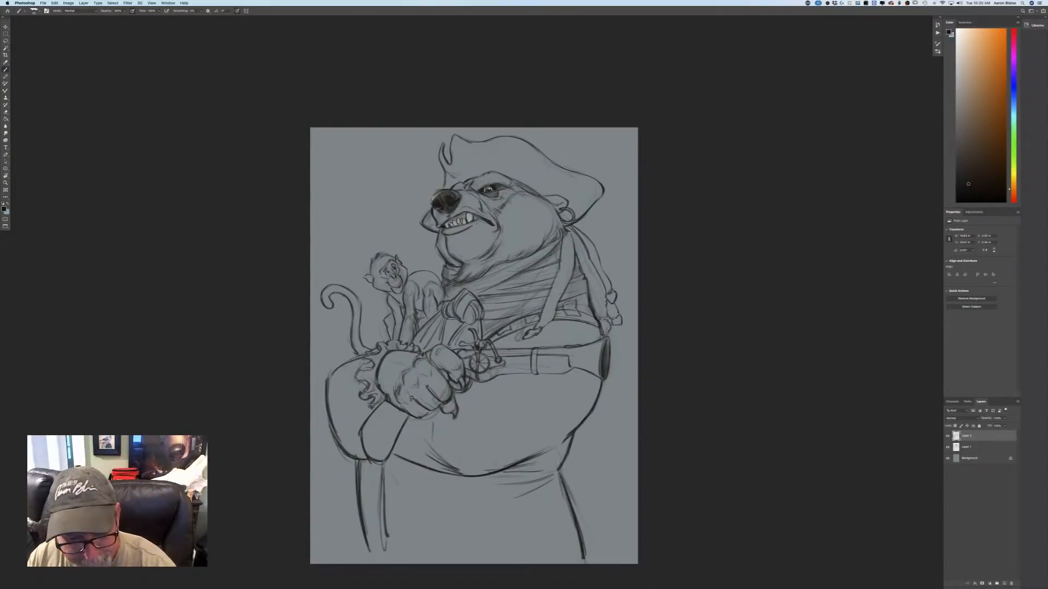
Draw the curved upper edge of the bear's belt beneath the belly, running from hip to hip.
left_click_drag(562, 468, 519, 486)
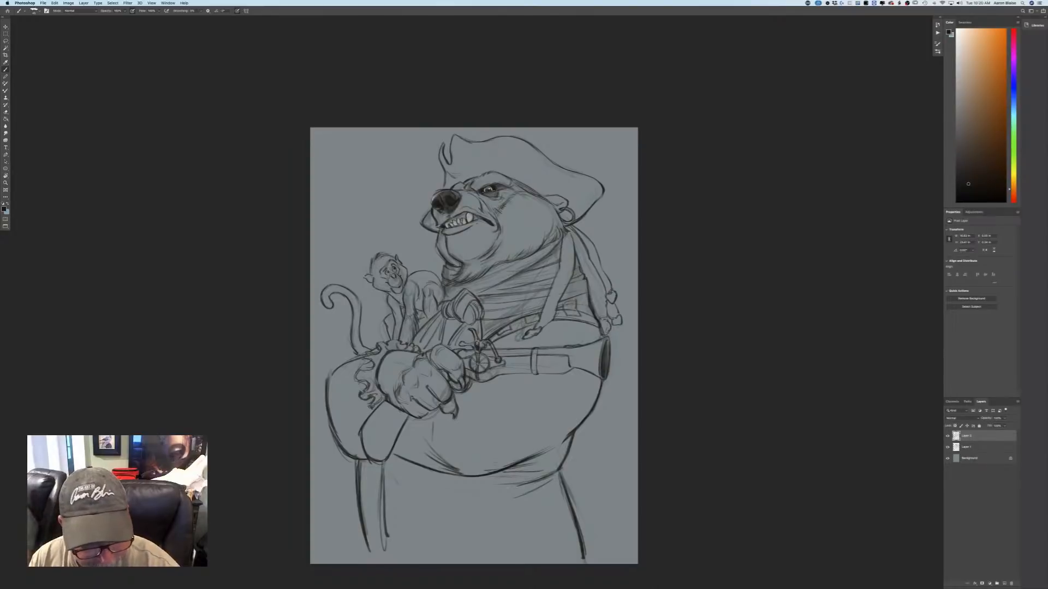
left_click_drag(388, 478, 442, 488)
mouse_move(362, 469)
left_mouse_down()
mouse_move(439, 489)
mouse_move(517, 487)
mouse_move(508, 489)
left_mouse_up()
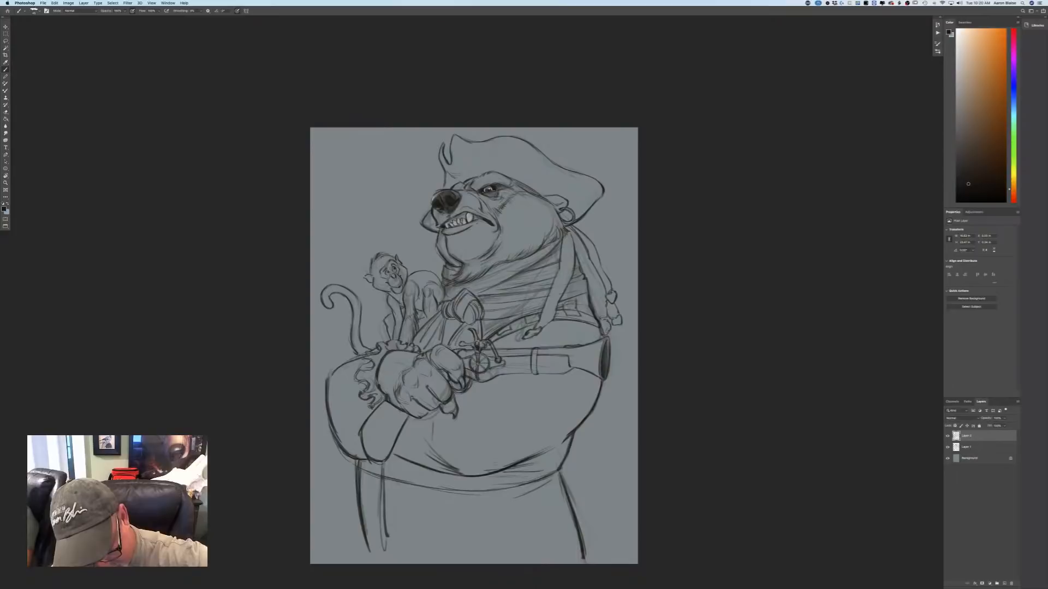
left_click_drag(420, 486, 487, 491)
Draw a belt loop at the hip beneath the sleeve and a large rectangular buckle beside it.
left_click_drag(363, 462, 358, 502)
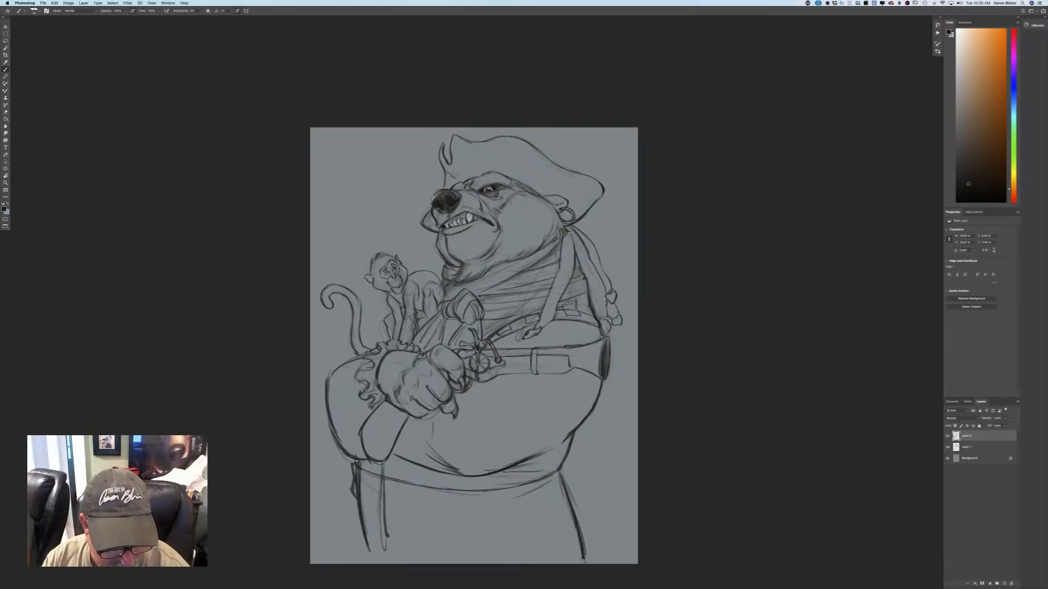
left_click_drag(360, 474, 419, 487)
left_click_drag(358, 501, 420, 516)
left_click_drag(421, 489, 419, 519)
mouse_move(367, 473)
left_mouse_down()
mouse_move(364, 507)
mouse_move(416, 517)
left_mouse_up()
left_click_drag(416, 518, 379, 510)
left_click_drag(387, 514, 413, 519)
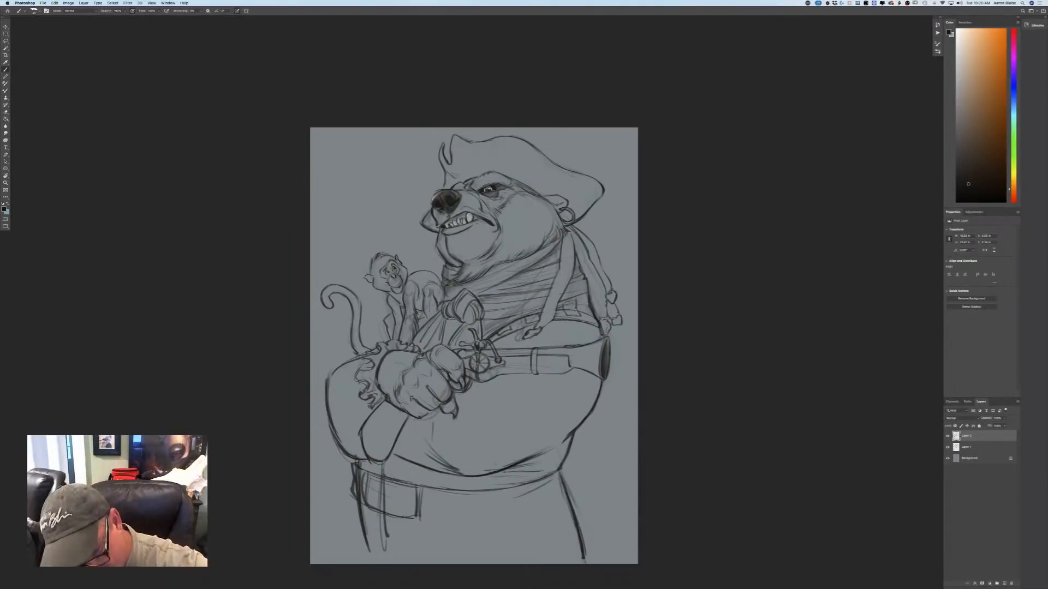
Draw the belt's lower edge curving from the far hip back to the buckle.
left_click_drag(557, 468, 509, 511)
left_click_drag(562, 485, 501, 513)
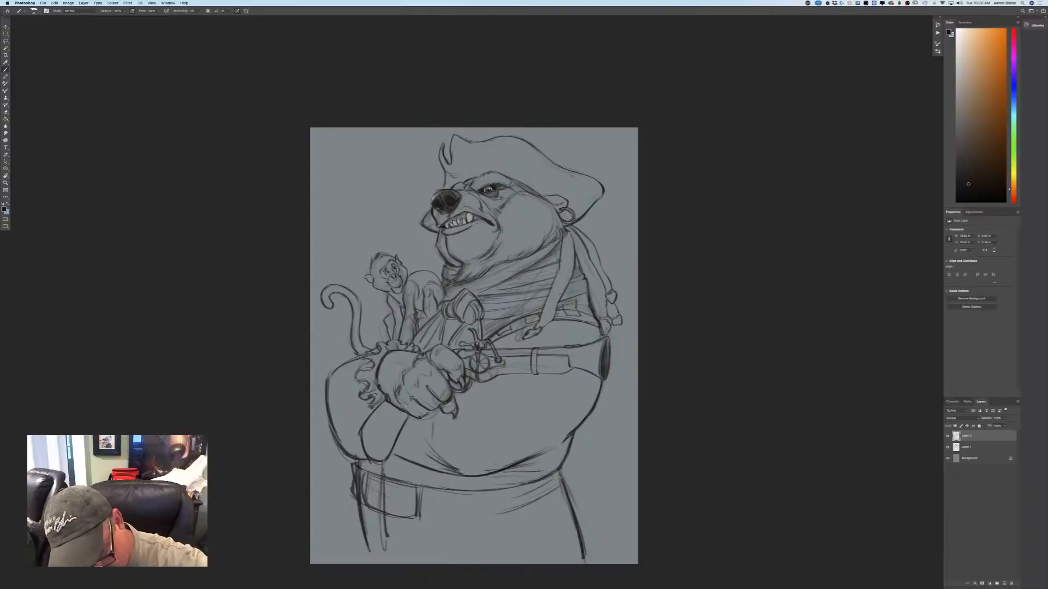
mouse_move(564, 467)
left_mouse_down()
mouse_move(543, 499)
mouse_move(437, 517)
mouse_move(447, 517)
left_mouse_up()
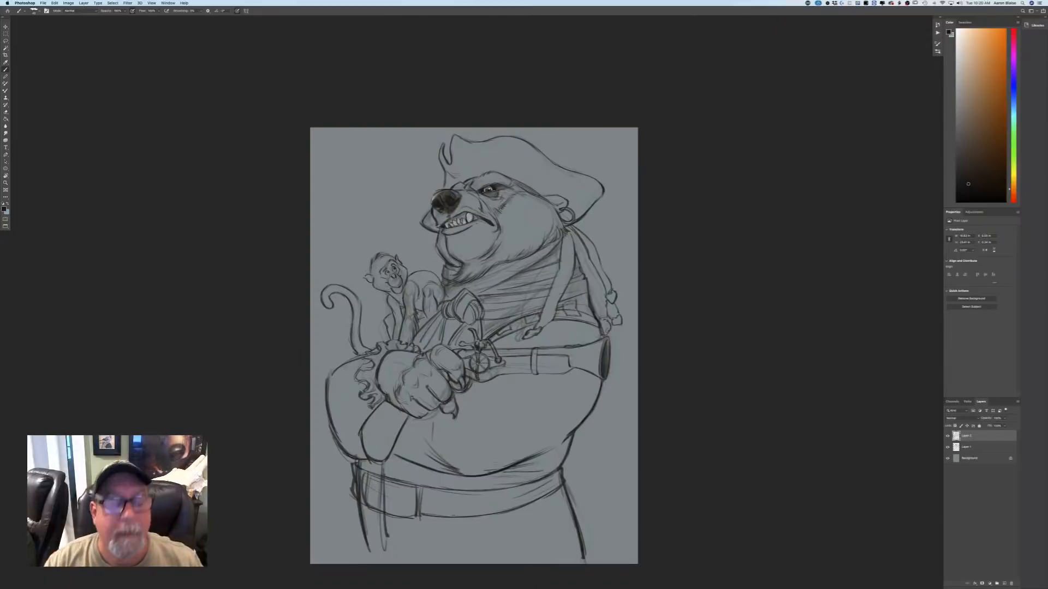
Add two vertical belt loops across the belt, one beneath the belly and one near the far hip.
left_click_drag(462, 498, 461, 525)
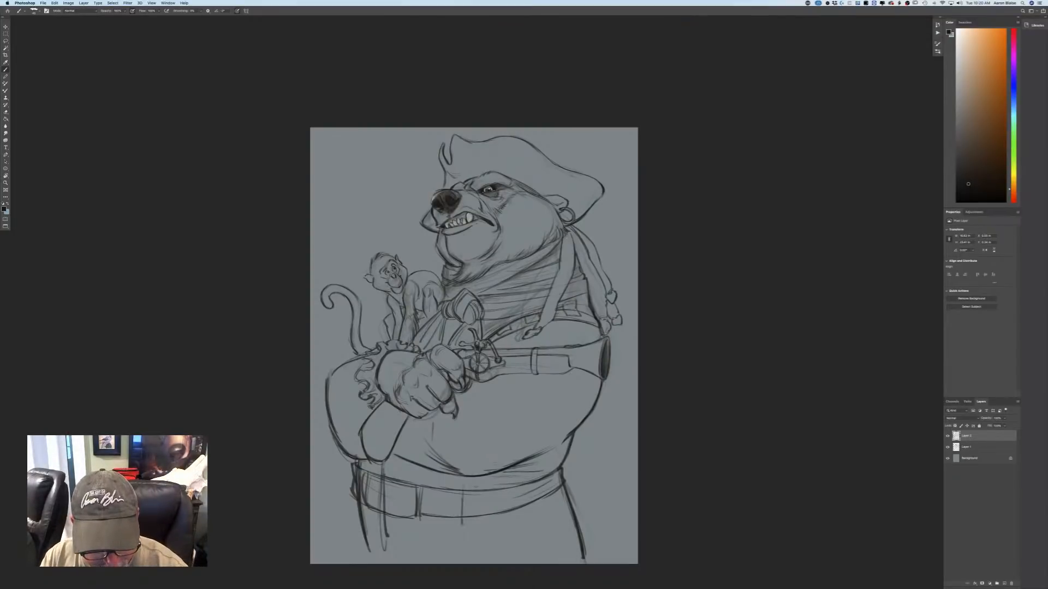
left_click_drag(475, 487, 475, 521)
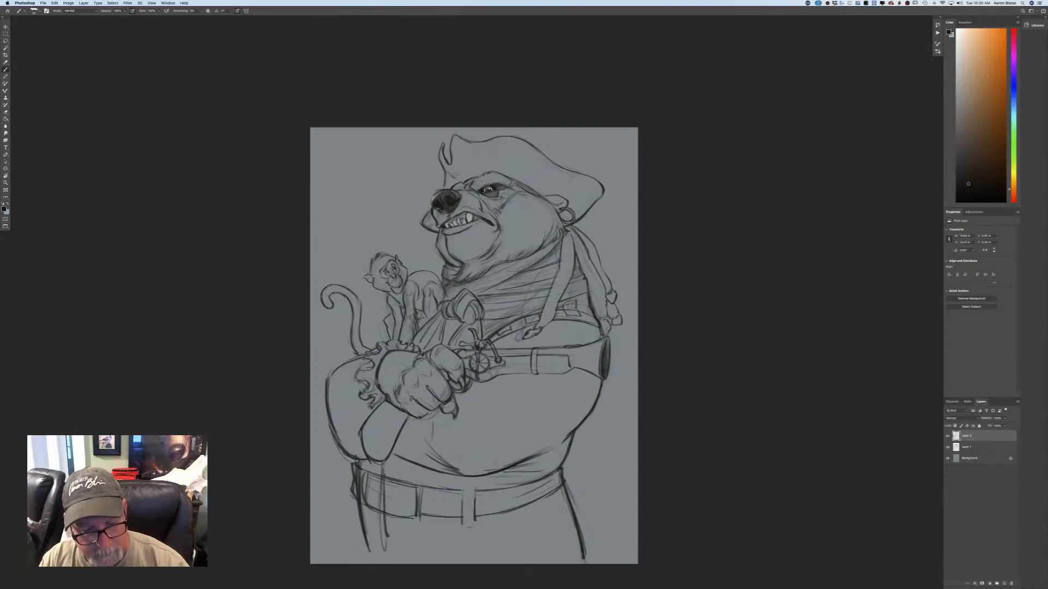
left_click_drag(463, 487, 462, 513)
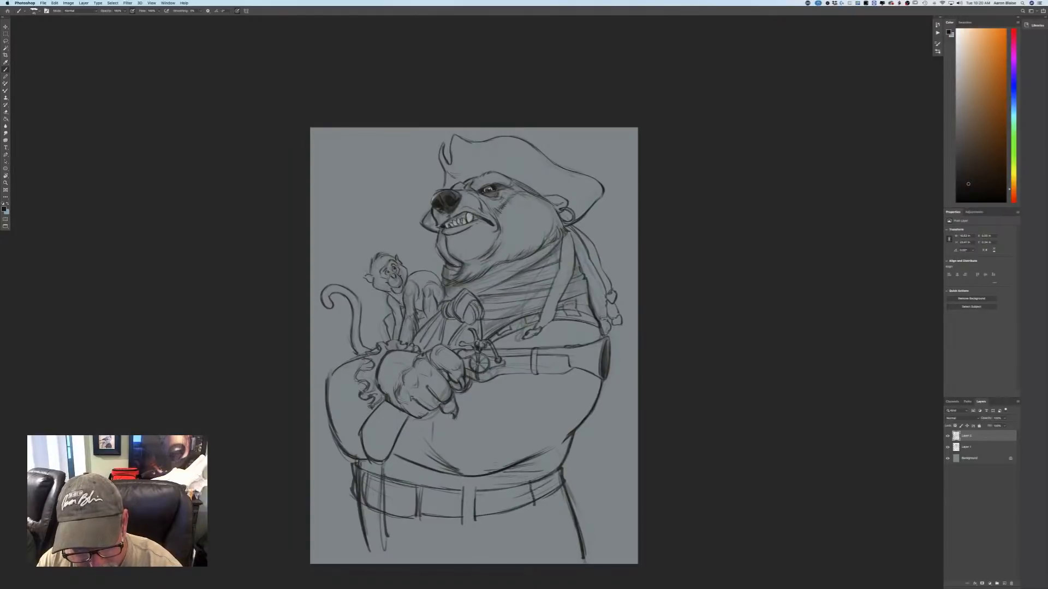
left_click_drag(539, 488, 544, 500)
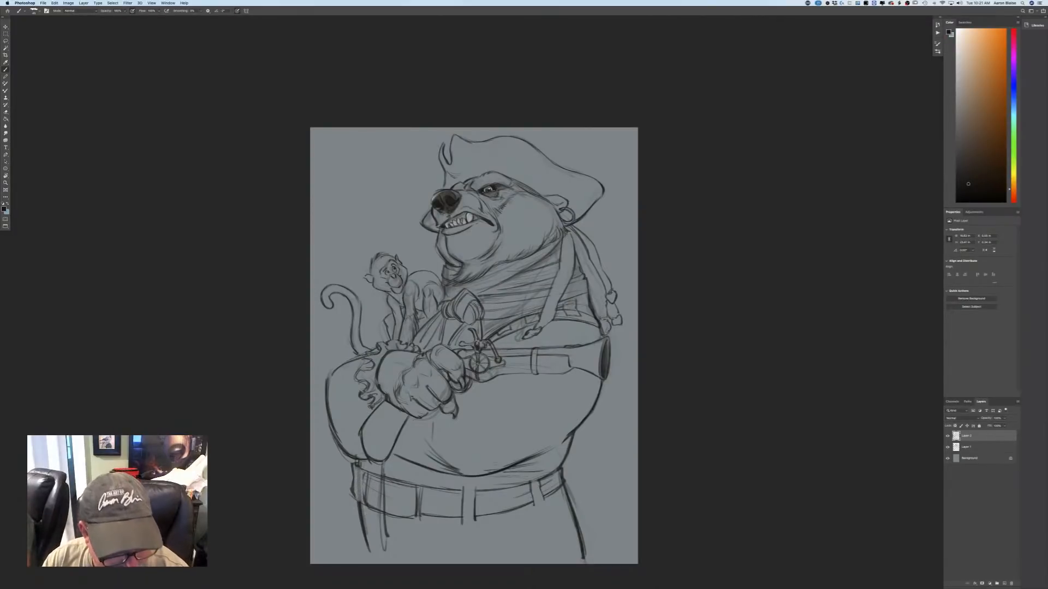
Darken the buckle's outline and clear the old leg lines crossing it, including the remnants on Layer 1.
mouse_move(367, 473)
left_mouse_down()
mouse_move(364, 498)
mouse_move(419, 516)
left_mouse_up()
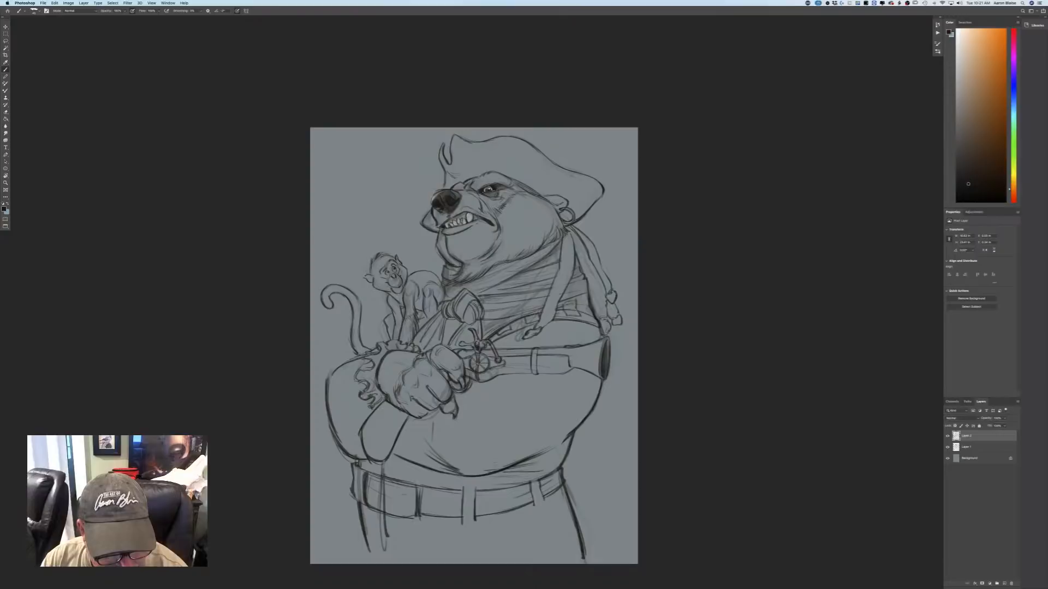
left_click_drag(387, 475, 417, 484)
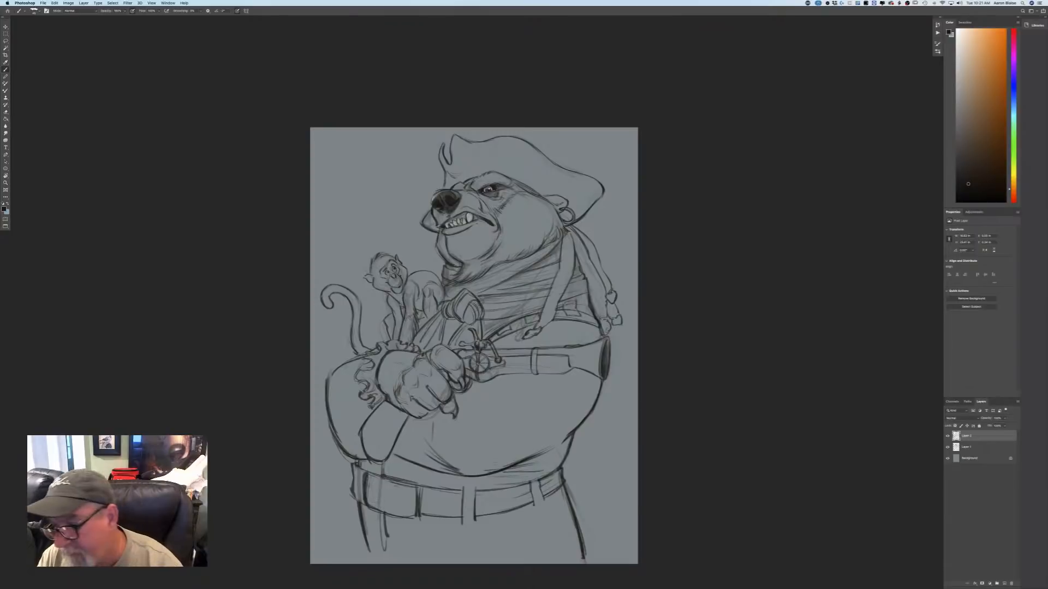
left_click(967, 449)
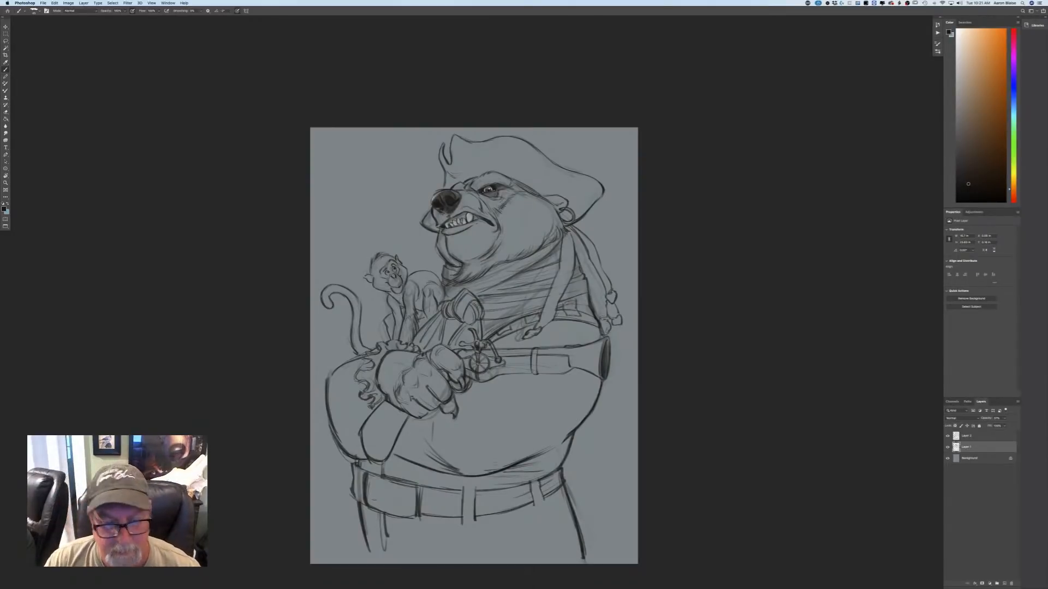
Draw round trouser buttons above and below the belt buckle on the line-art layer.
left_click(964, 438)
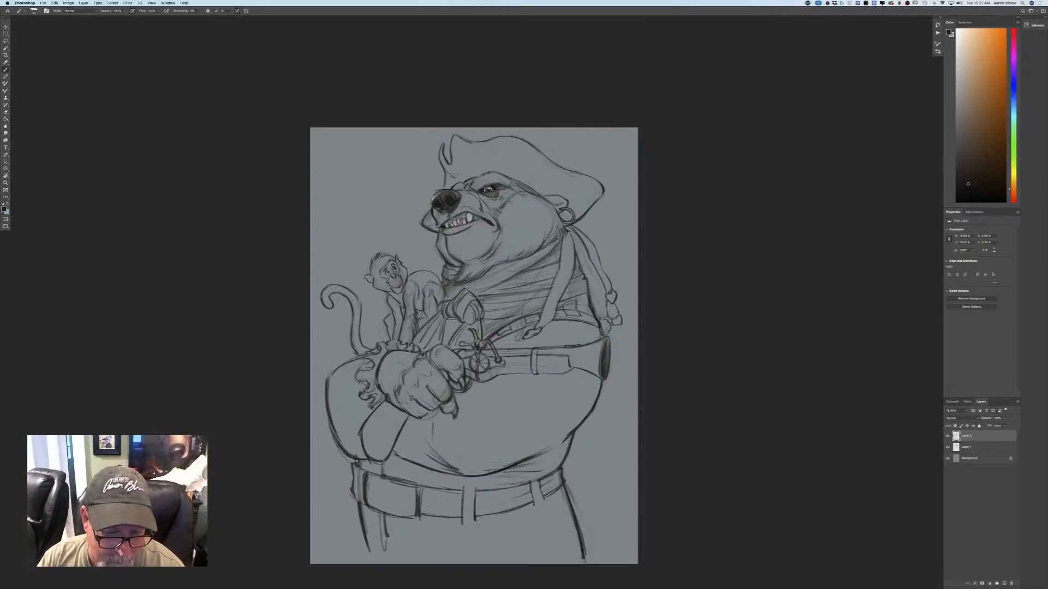
mouse_move(394, 454)
left_mouse_down()
mouse_move(439, 475)
mouse_move(397, 465)
left_mouse_up()
left_click_drag(402, 526, 386, 549)
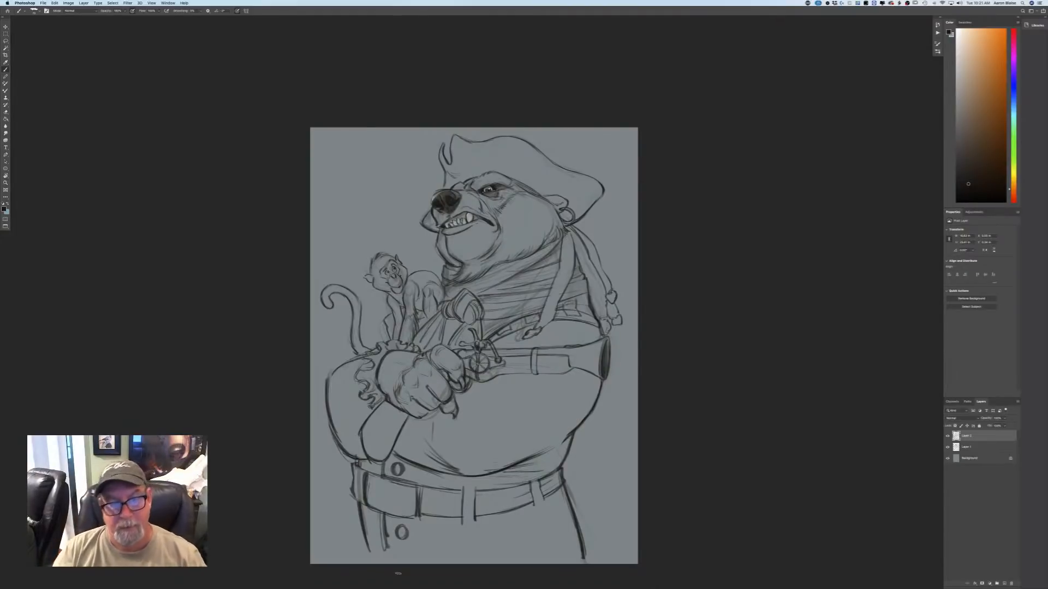
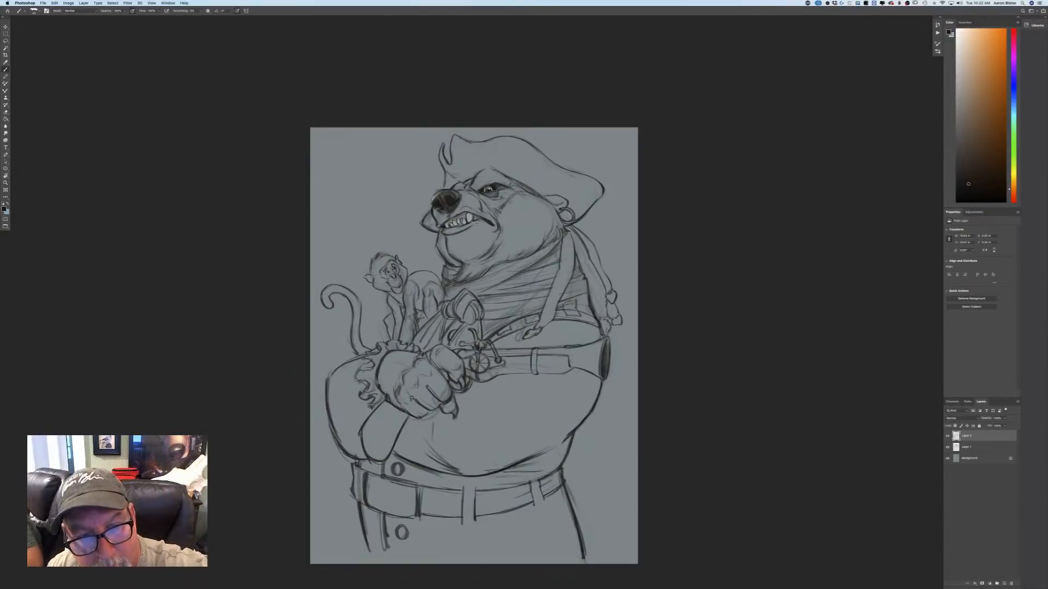
Touch up the line work with small strokes on the bear's muzzle, the pistol hand, the chin and the hanging headscarf tail.
left_click_drag(454, 233, 468, 225)
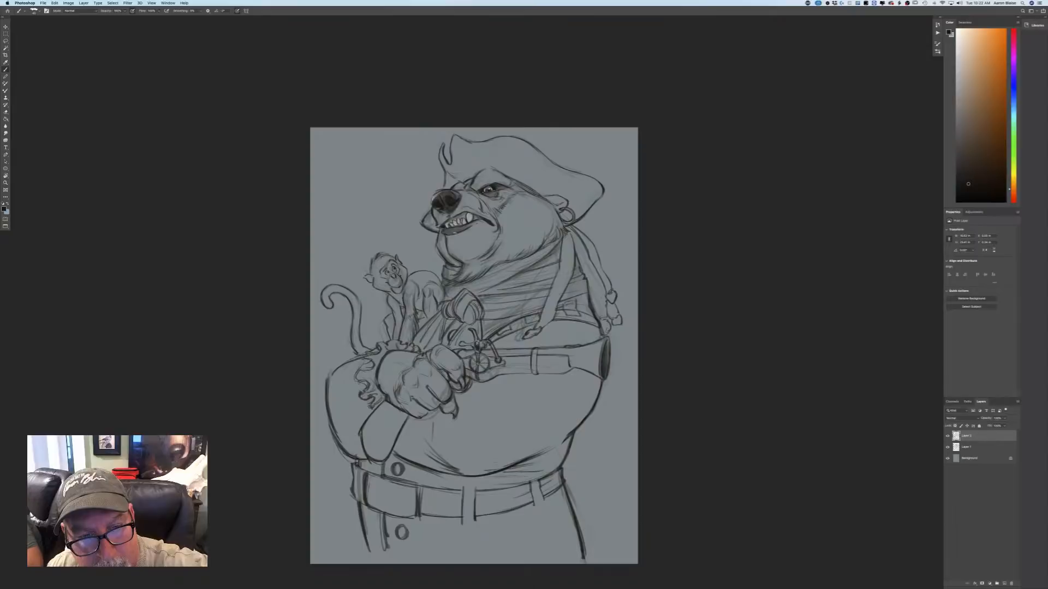
left_click_drag(467, 226, 482, 220)
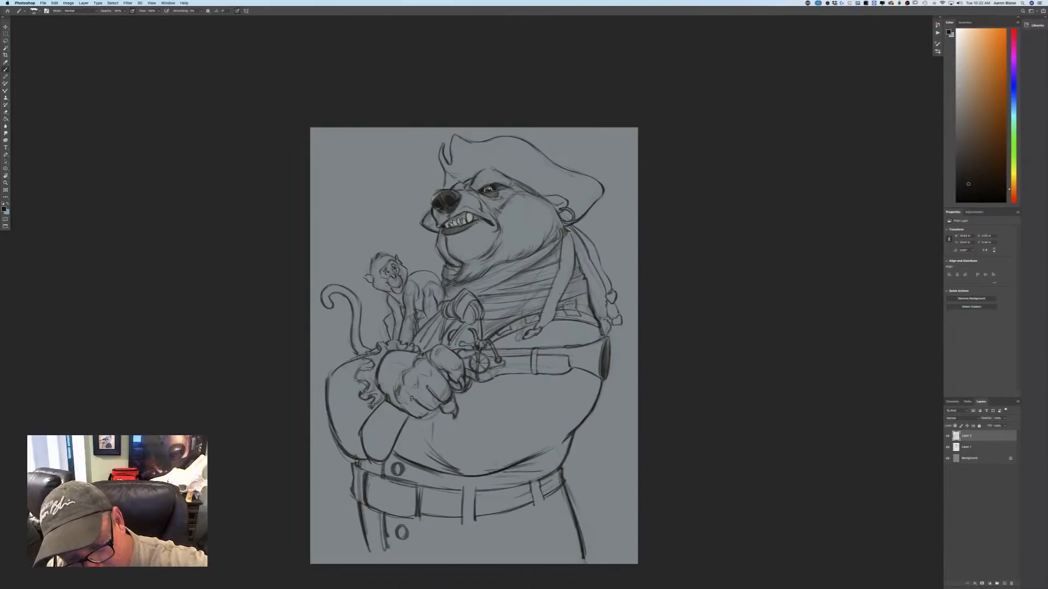
left_click_drag(475, 381, 489, 382)
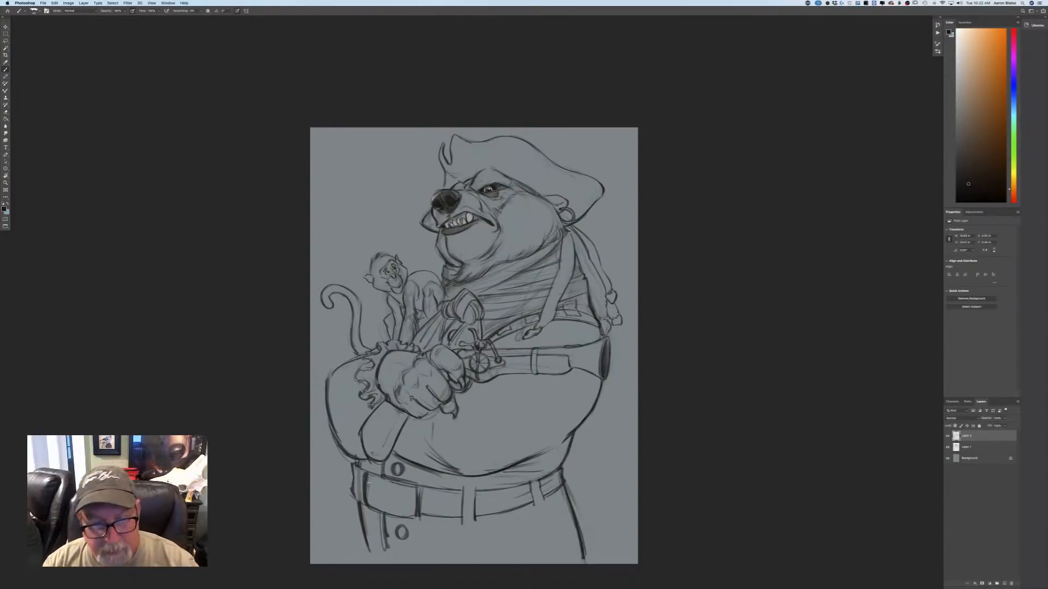
left_click_drag(471, 382, 463, 394)
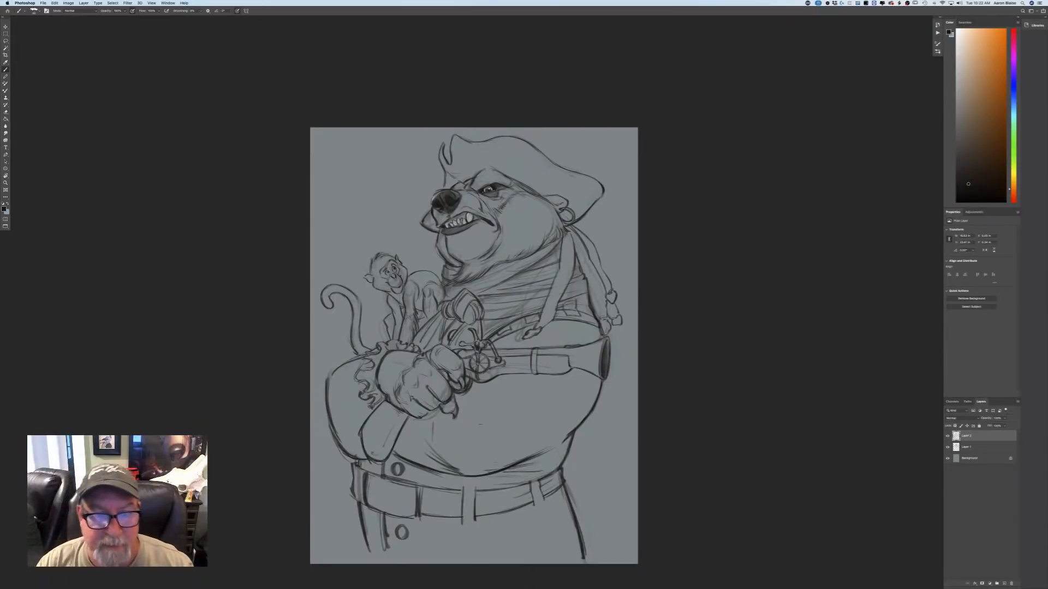
left_click_drag(461, 265, 455, 272)
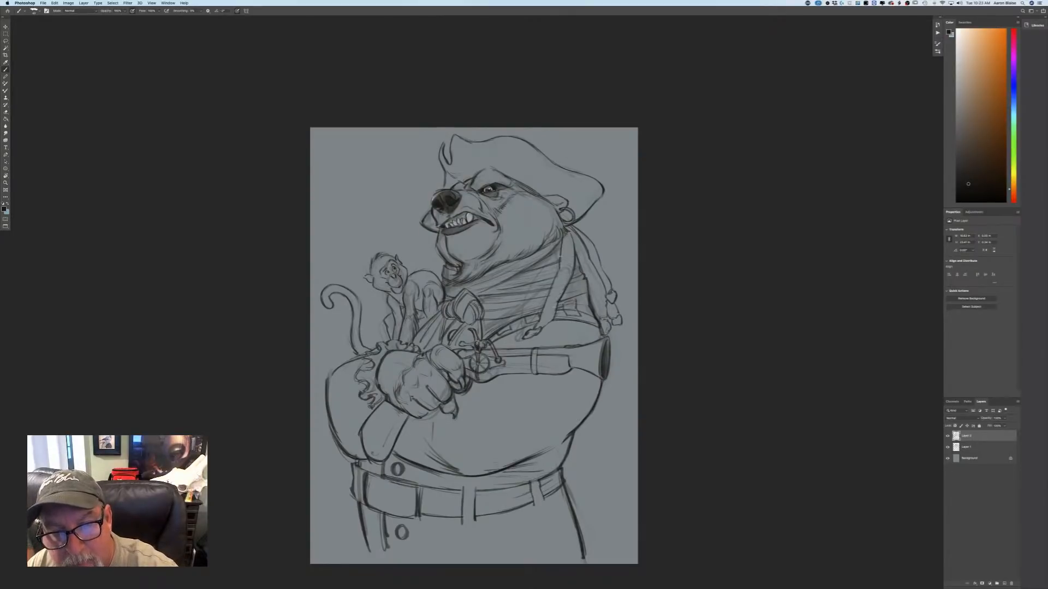
left_click_drag(560, 257, 550, 295)
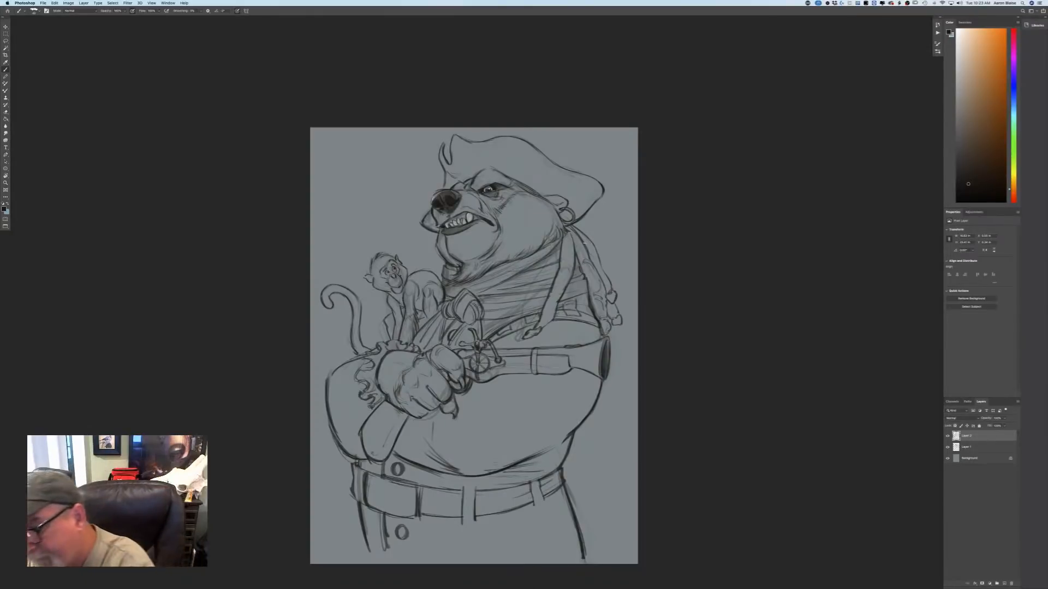
Create a new layer beneath the line-art layers and paint a mid-brown patch over the back of the hat.
left_click(1003, 583)
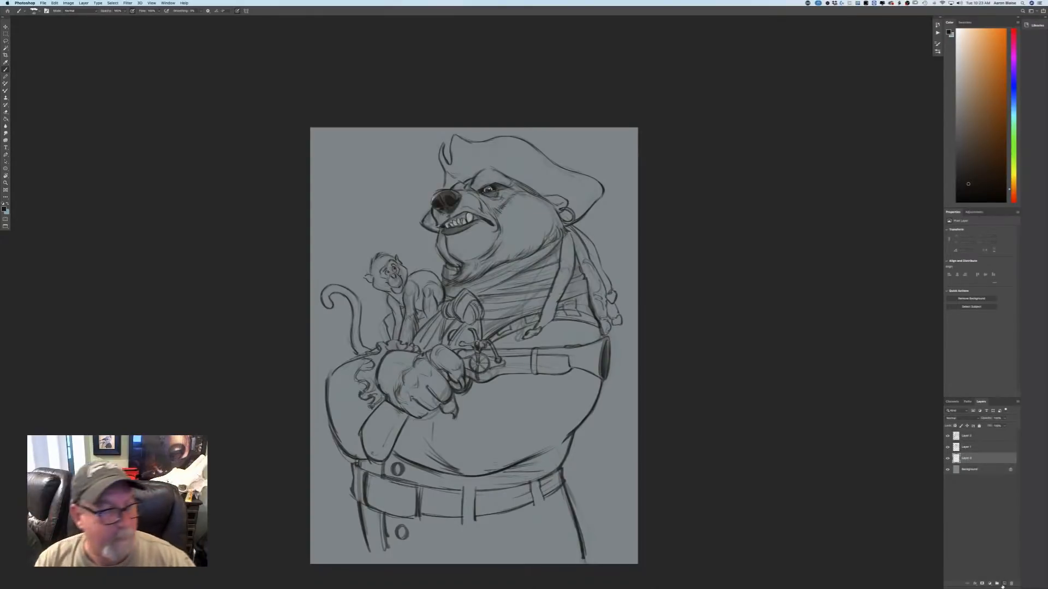
left_click(4, 209)
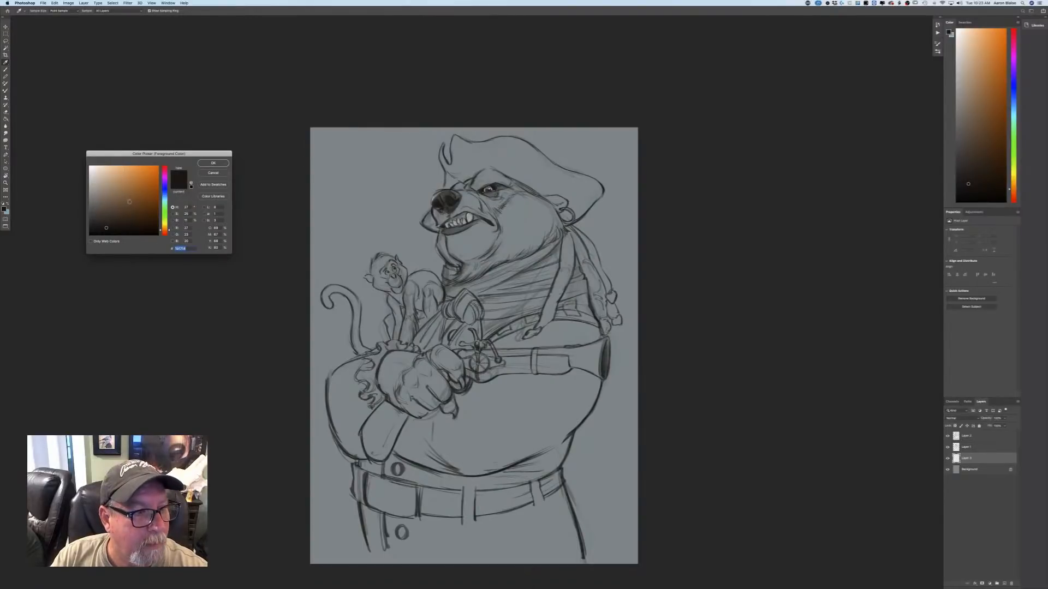
left_click(132, 203)
key("Return")
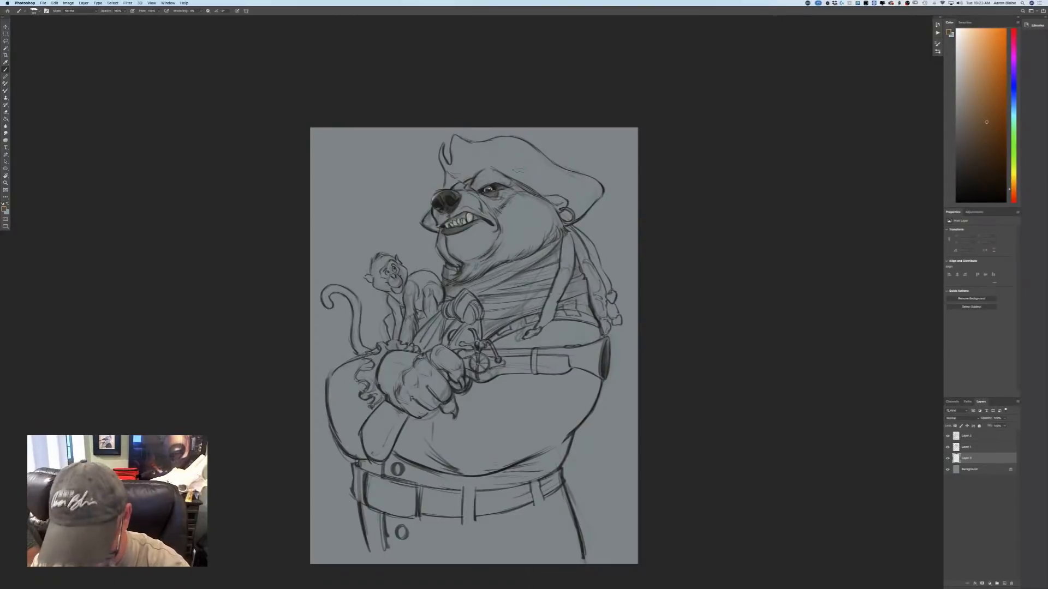
mouse_move(532, 148)
left_mouse_down()
mouse_move(505, 176)
mouse_move(489, 161)
mouse_move(543, 183)
mouse_move(524, 147)
mouse_move(593, 178)
mouse_move(588, 201)
mouse_move(542, 194)
mouse_move(577, 202)
left_mouse_up()
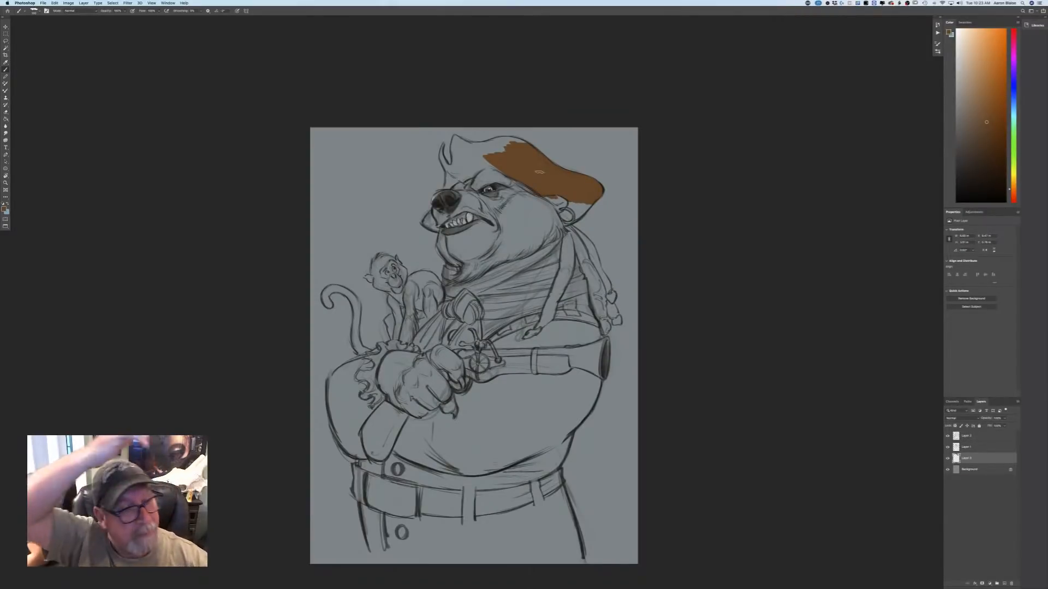
Recolour the brown hat patch with a dark slate blue and extend that blue over the crown and back brim.
left_click(4, 209)
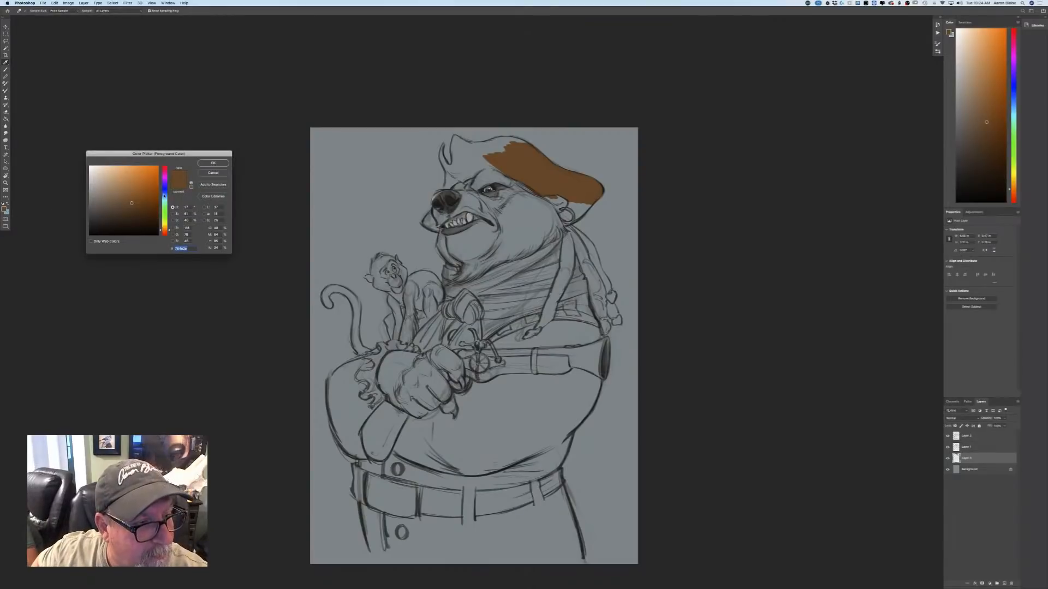
left_click(165, 194)
left_click(105, 208)
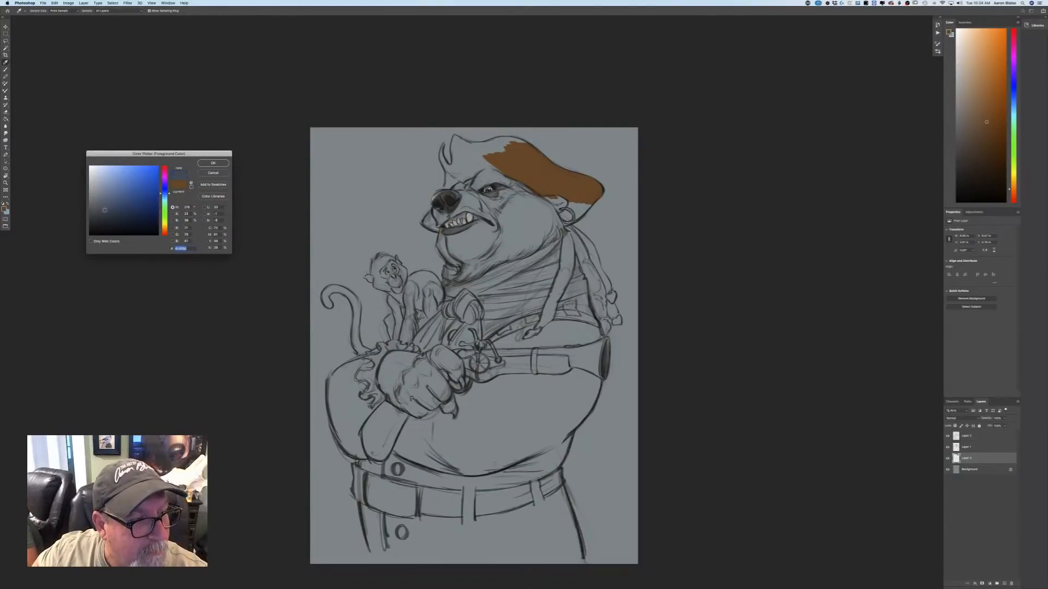
left_click(105, 213)
left_click(213, 162)
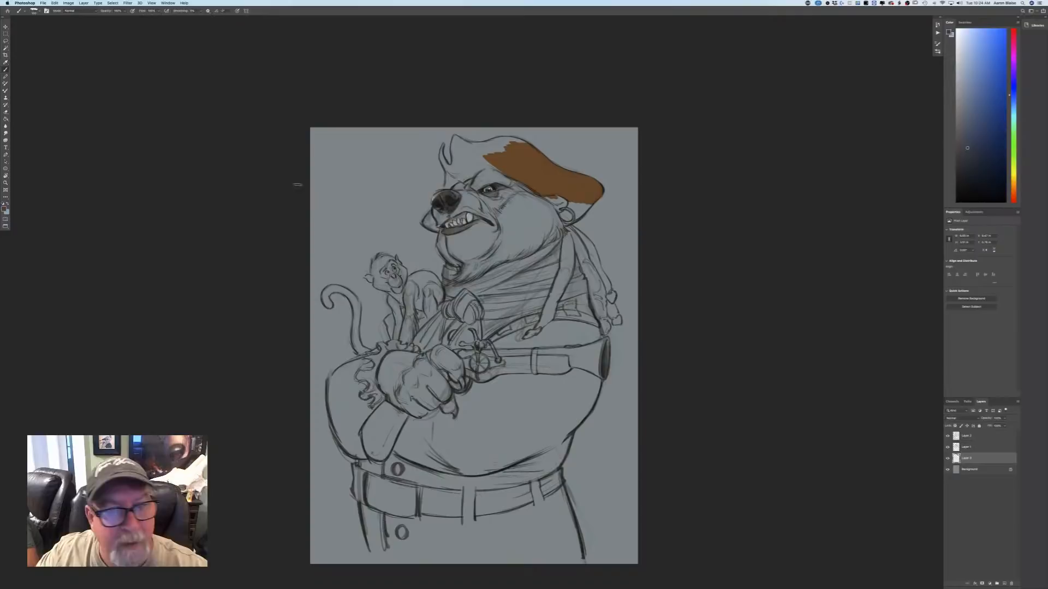
mouse_move(523, 180)
left_mouse_down()
mouse_move(502, 157)
mouse_move(493, 165)
mouse_move(495, 156)
mouse_move(523, 164)
mouse_move(513, 146)
mouse_move(524, 142)
mouse_move(562, 174)
mouse_move(498, 165)
mouse_move(527, 185)
mouse_move(509, 155)
mouse_move(547, 163)
left_mouse_up()
key("super+z")
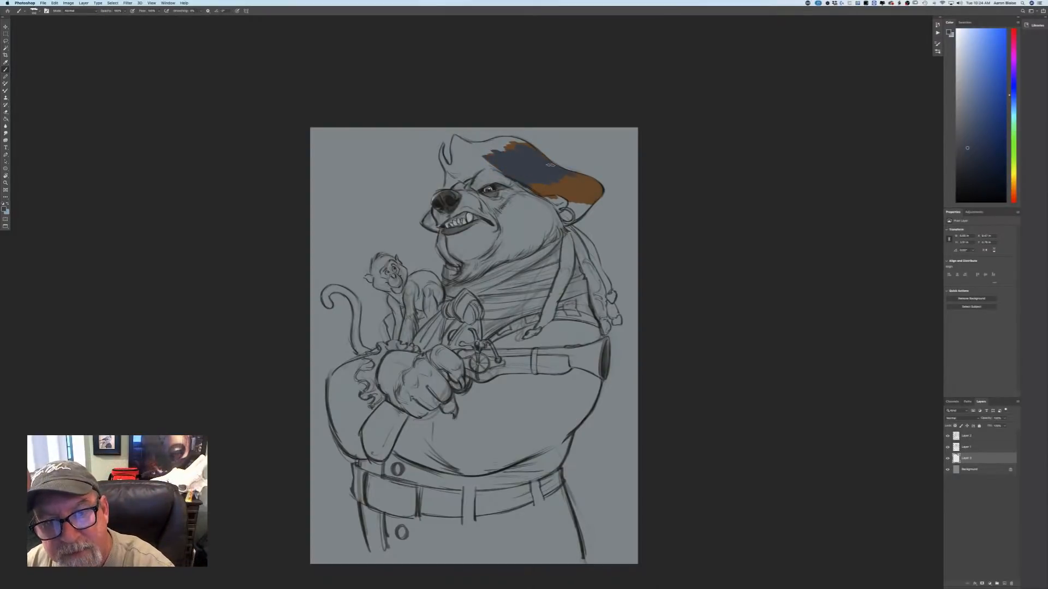
mouse_move(596, 184)
left_mouse_down()
mouse_move(598, 191)
mouse_move(567, 218)
mouse_move(589, 192)
mouse_move(567, 174)
mouse_move(561, 190)
mouse_move(479, 150)
mouse_move(517, 159)
mouse_move(508, 149)
mouse_move(531, 142)
left_mouse_up()
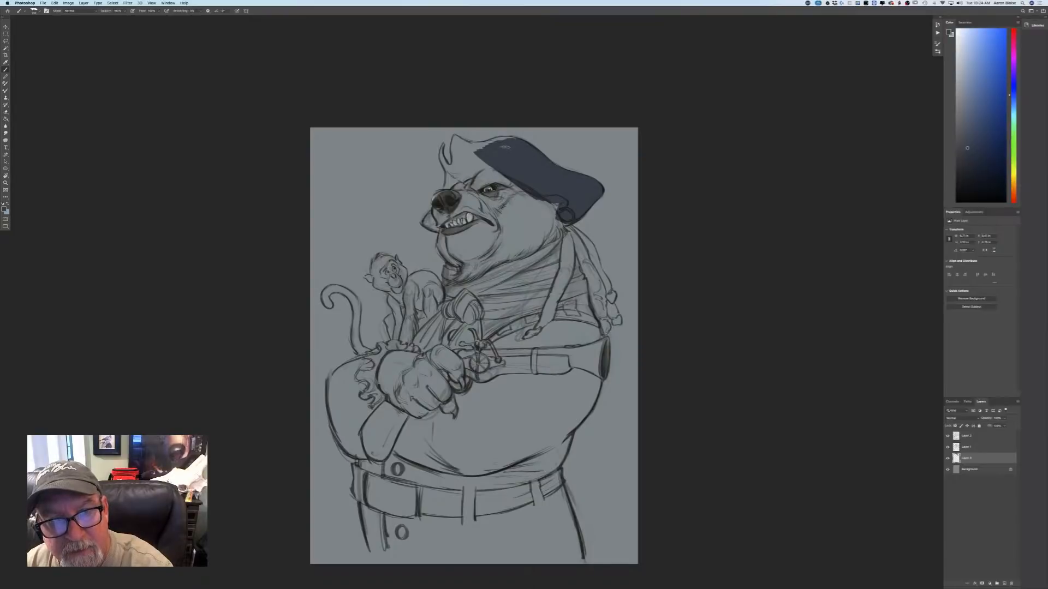
mouse_move(509, 143)
left_mouse_down()
mouse_move(470, 153)
mouse_move(485, 146)
left_mouse_up()
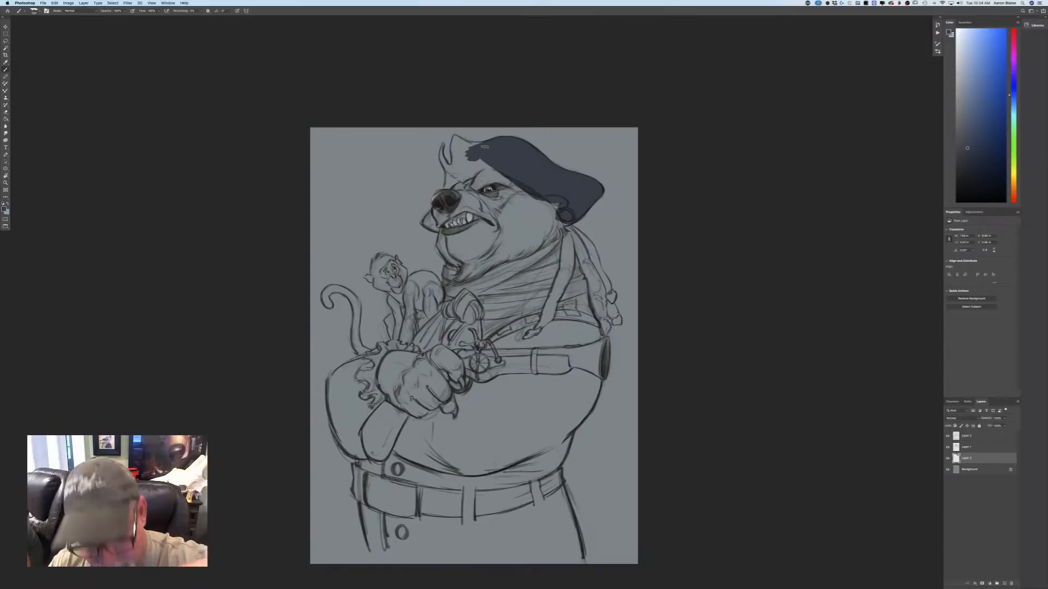
Paint the hat's front peak, curled front edge and the brim showing behind the snout in the same slate blue.
key("super+plus")
left_click_drag(138, 344, 133, 437)
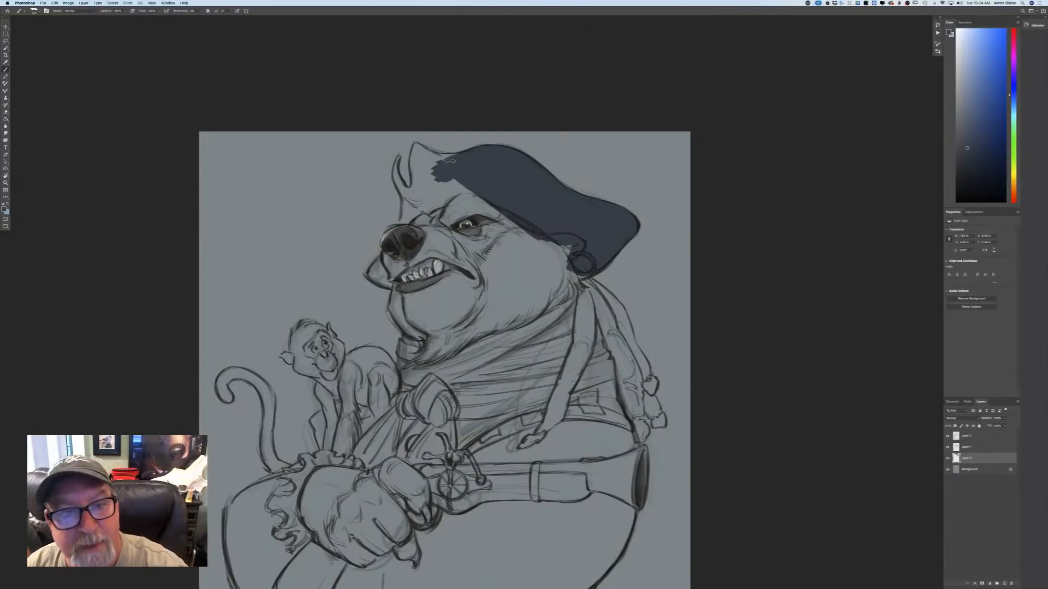
left_click_drag(452, 160, 419, 146)
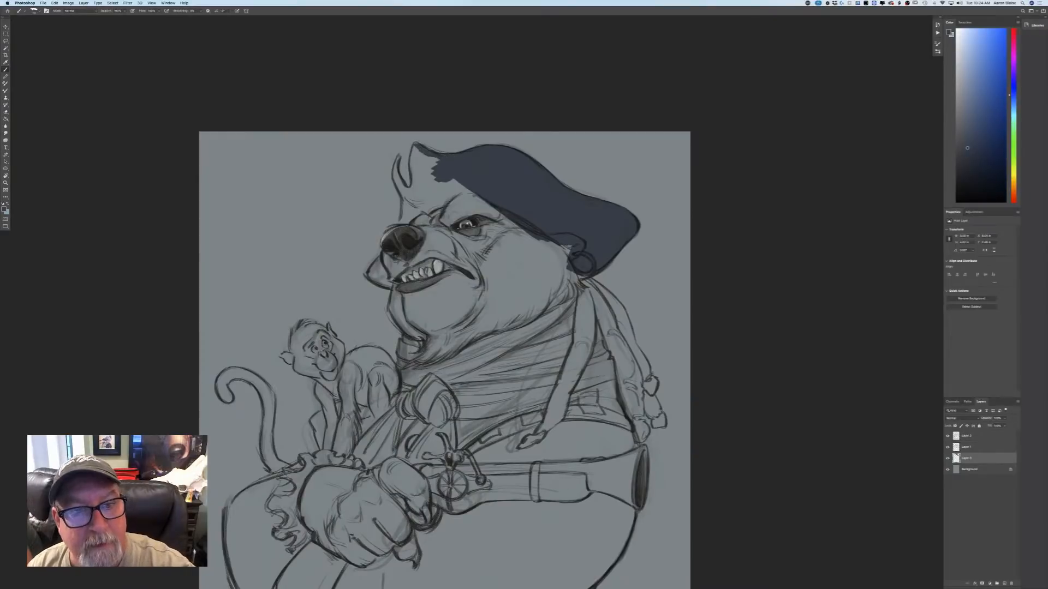
left_click(237, 11)
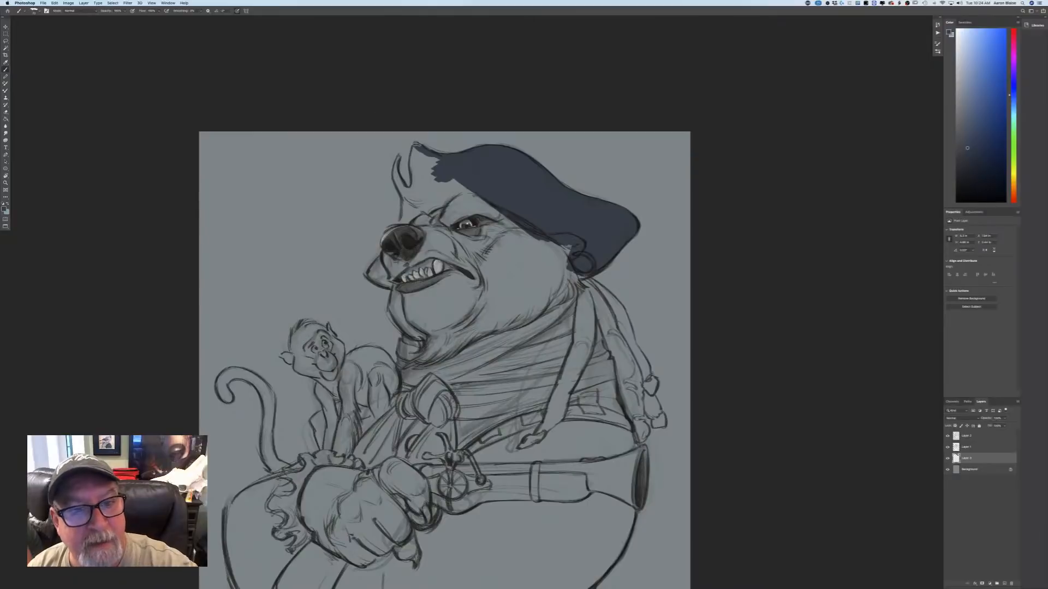
mouse_move(416, 145)
left_mouse_down()
mouse_move(413, 193)
mouse_move(420, 158)
mouse_move(457, 178)
mouse_move(443, 203)
mouse_move(426, 185)
mouse_move(421, 210)
mouse_move(412, 197)
left_mouse_up()
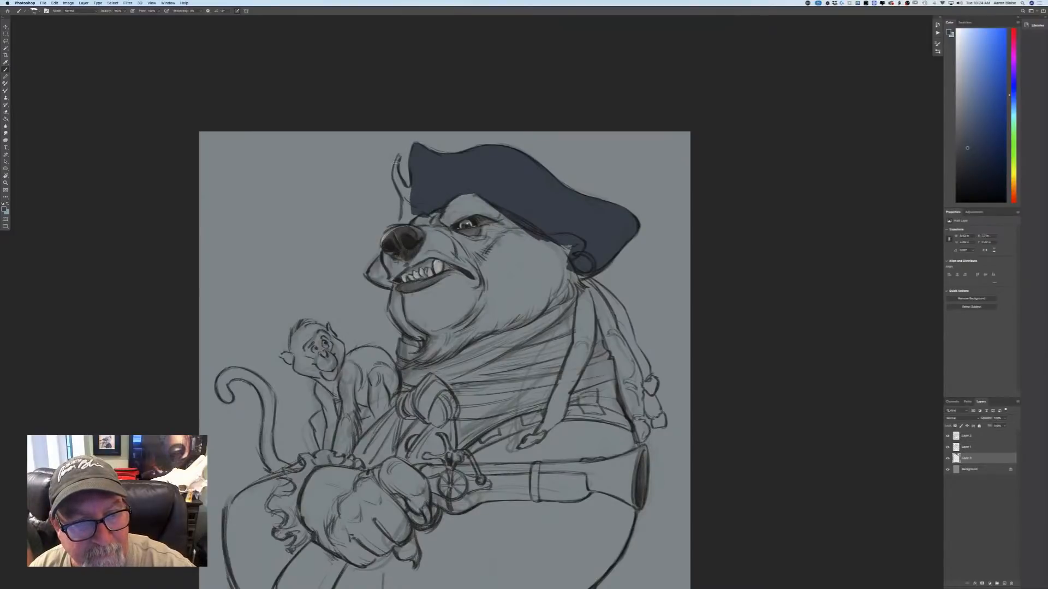
mouse_move(397, 156)
left_mouse_down()
mouse_move(396, 186)
mouse_move(403, 201)
mouse_move(410, 189)
mouse_move(413, 206)
mouse_move(401, 223)
mouse_move(413, 217)
left_mouse_up()
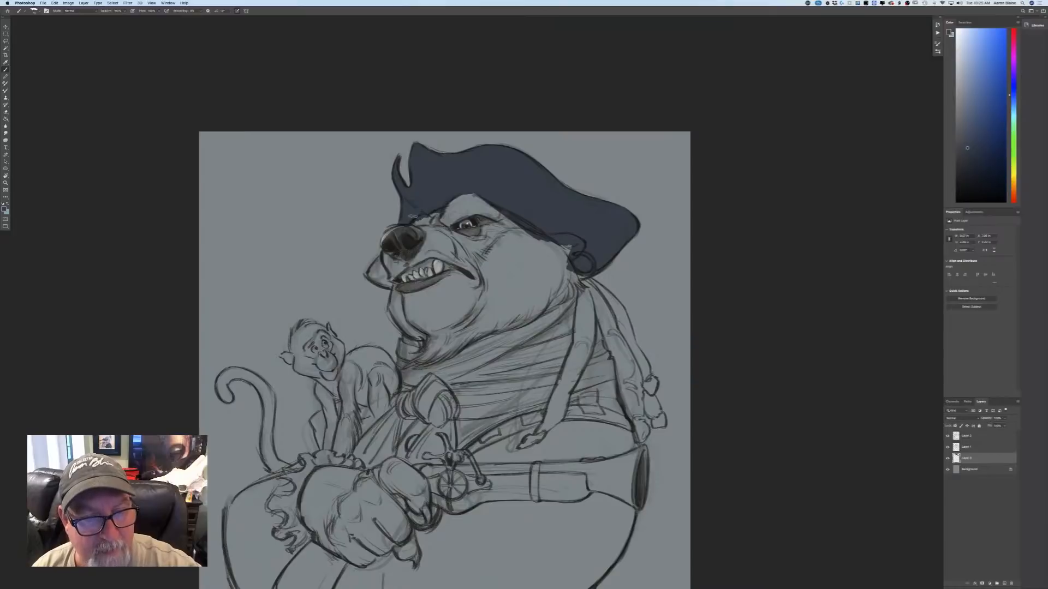
mouse_move(382, 258)
left_mouse_down()
mouse_move(368, 276)
mouse_move(391, 288)
left_mouse_up()
mouse_move(370, 277)
left_mouse_down()
mouse_move(389, 287)
mouse_move(385, 271)
mouse_move(377, 278)
left_mouse_up()
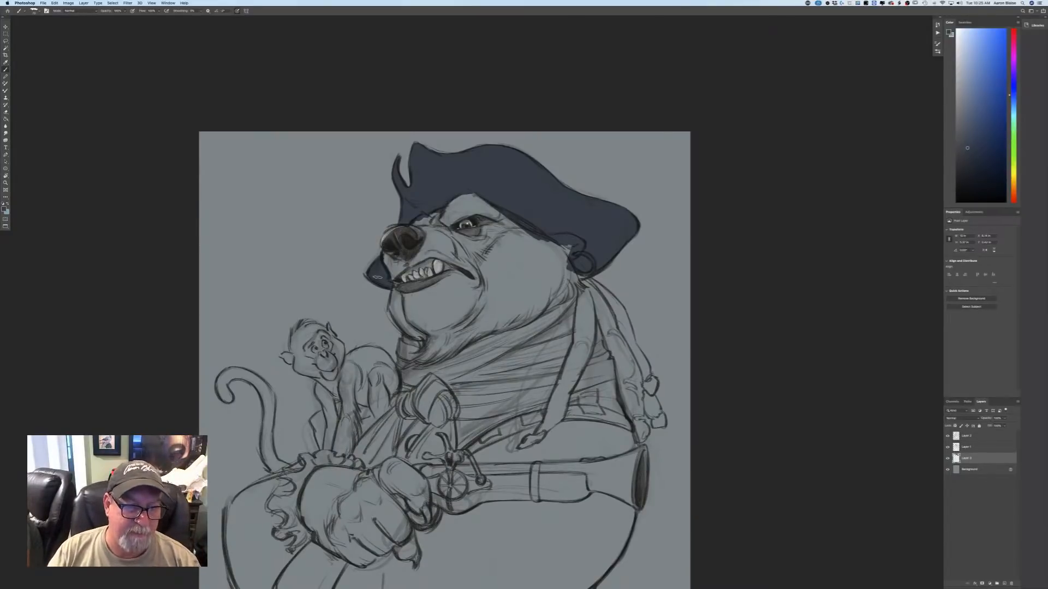
Choose a warm orange-brown and block in the bear's face, muzzle and ear on the colour layer.
left_click(5, 209)
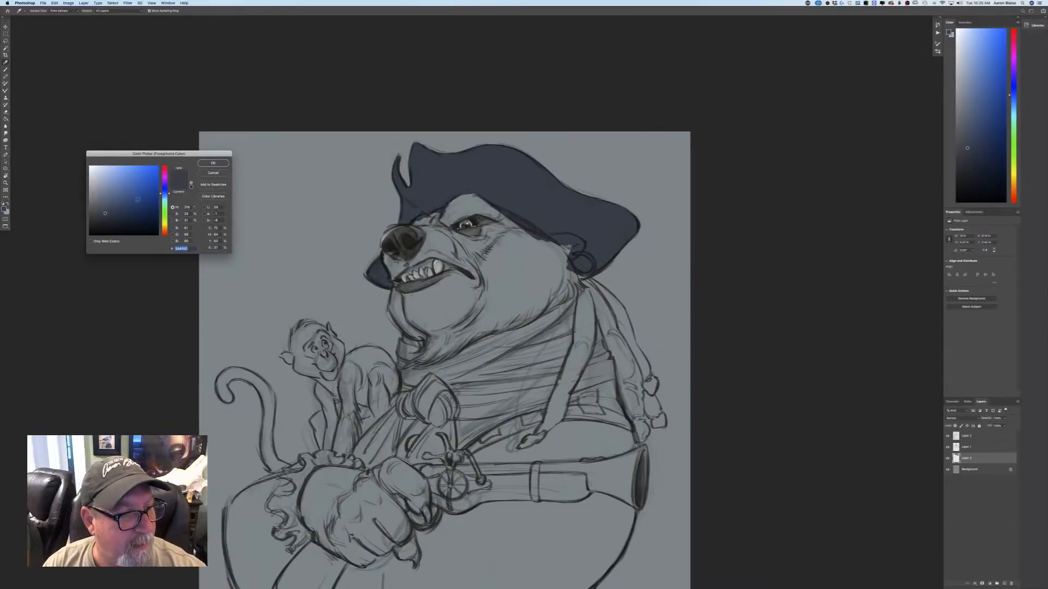
left_click(165, 232)
left_click(126, 201)
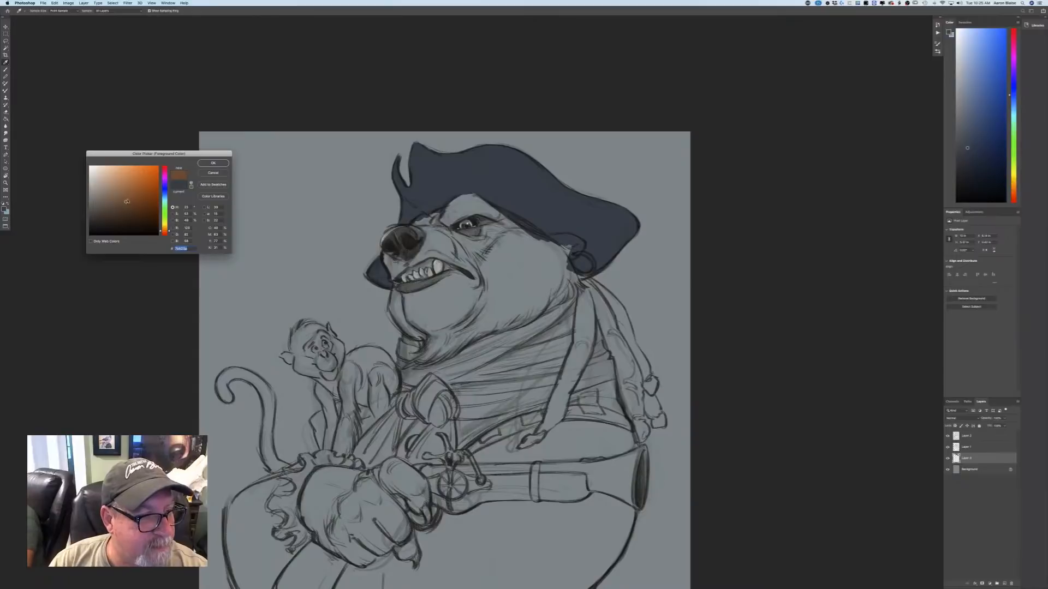
left_click_drag(127, 201, 128, 200)
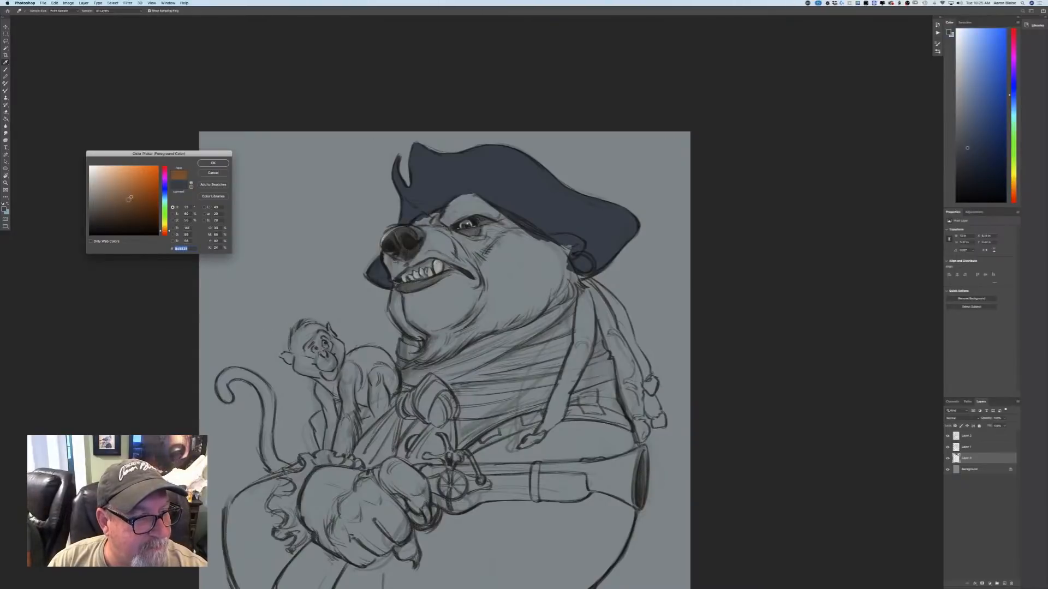
left_click(132, 202)
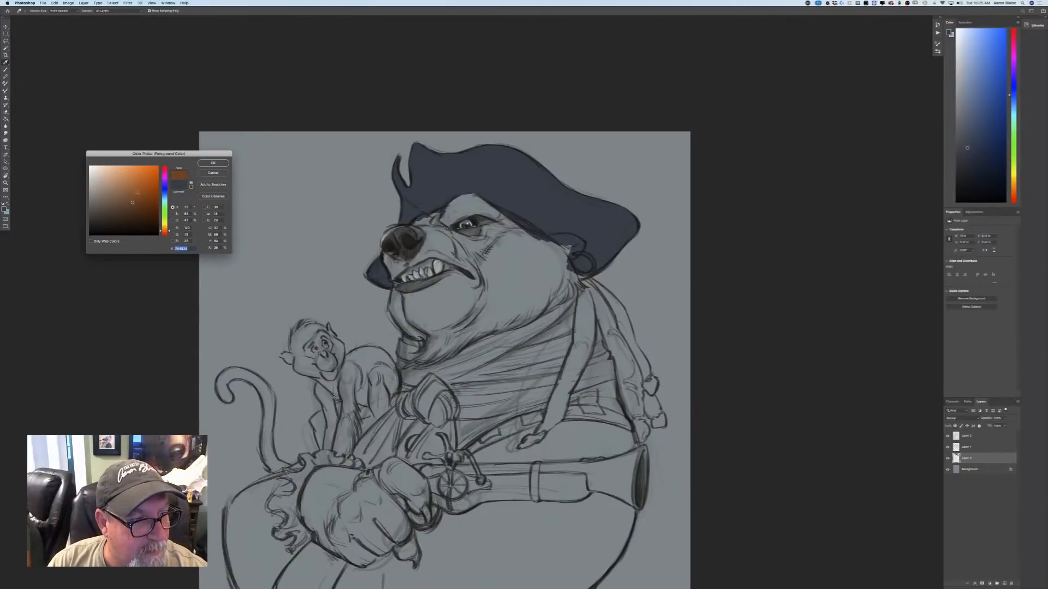
left_click(210, 165)
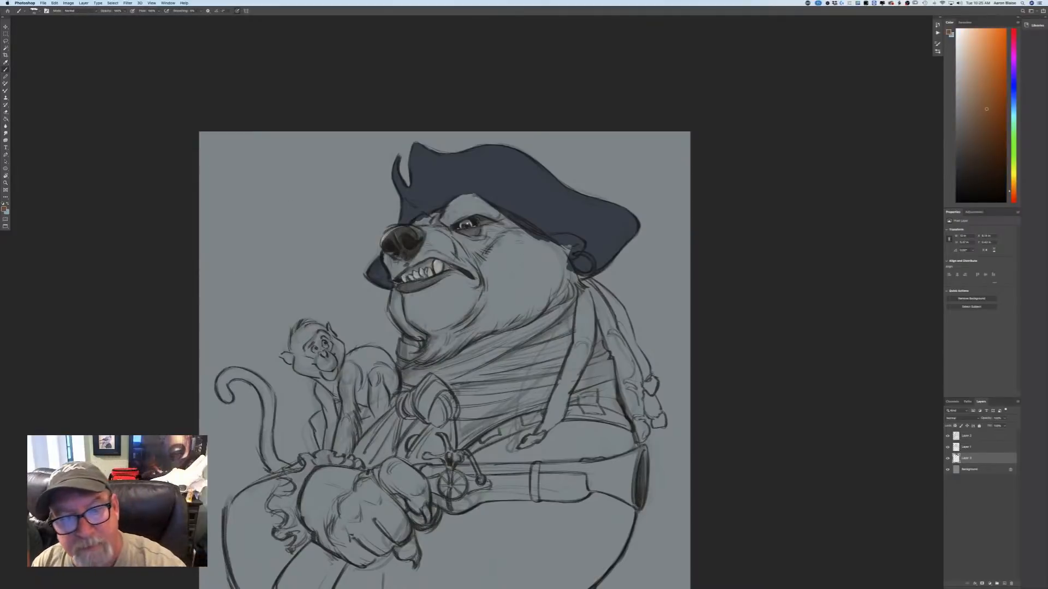
mouse_move(503, 225)
left_mouse_down()
mouse_move(532, 254)
mouse_move(494, 213)
mouse_move(572, 255)
mouse_move(559, 252)
mouse_move(538, 281)
mouse_move(573, 276)
mouse_move(567, 266)
mouse_move(581, 289)
mouse_move(567, 273)
mouse_move(568, 303)
mouse_move(545, 309)
mouse_move(556, 289)
mouse_move(538, 306)
mouse_move(499, 235)
mouse_move(497, 277)
mouse_move(485, 234)
mouse_move(487, 288)
mouse_move(468, 257)
mouse_move(482, 279)
mouse_move(447, 257)
mouse_move(453, 218)
mouse_move(492, 232)
mouse_move(464, 210)
mouse_move(496, 227)
mouse_move(468, 192)
mouse_move(413, 228)
mouse_move(432, 226)
mouse_move(390, 267)
mouse_move(398, 283)
mouse_move(409, 255)
mouse_move(447, 253)
mouse_move(392, 312)
mouse_move(419, 338)
mouse_move(428, 330)
mouse_move(403, 305)
mouse_move(426, 321)
mouse_move(451, 299)
mouse_move(496, 299)
left_mouse_up()
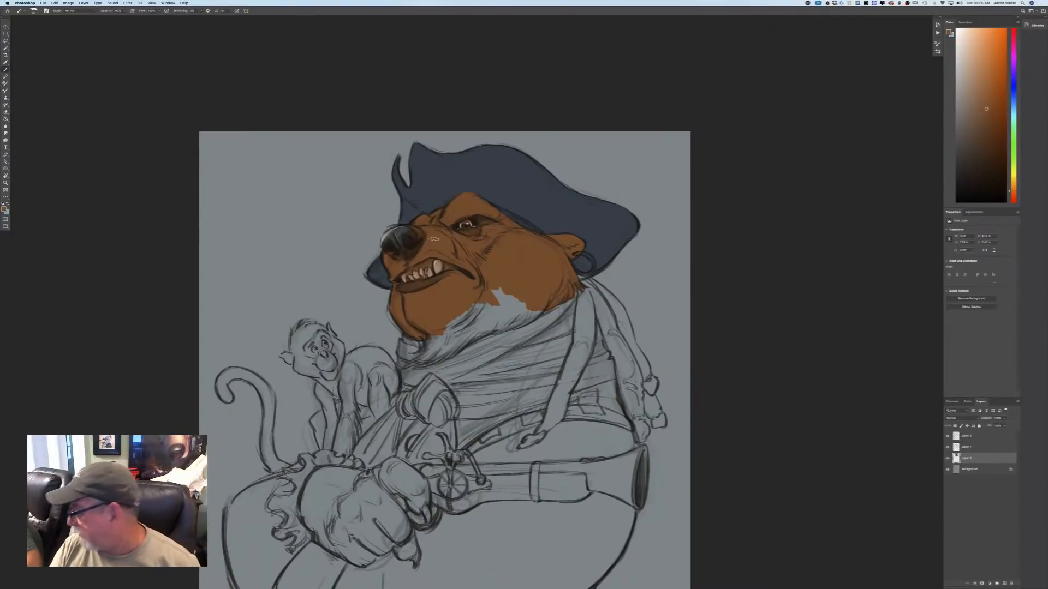
Extend the brown fur colour through the lower jaw and cheek to the chin tuft, and over the nose.
mouse_move(545, 284)
left_mouse_down()
mouse_move(519, 320)
mouse_move(543, 298)
mouse_move(529, 319)
mouse_move(535, 311)
mouse_move(494, 329)
mouse_move(504, 304)
mouse_move(486, 308)
mouse_move(455, 327)
mouse_move(493, 330)
mouse_move(448, 345)
mouse_move(442, 322)
mouse_move(428, 349)
mouse_move(446, 311)
left_mouse_up()
key("bracketleft")
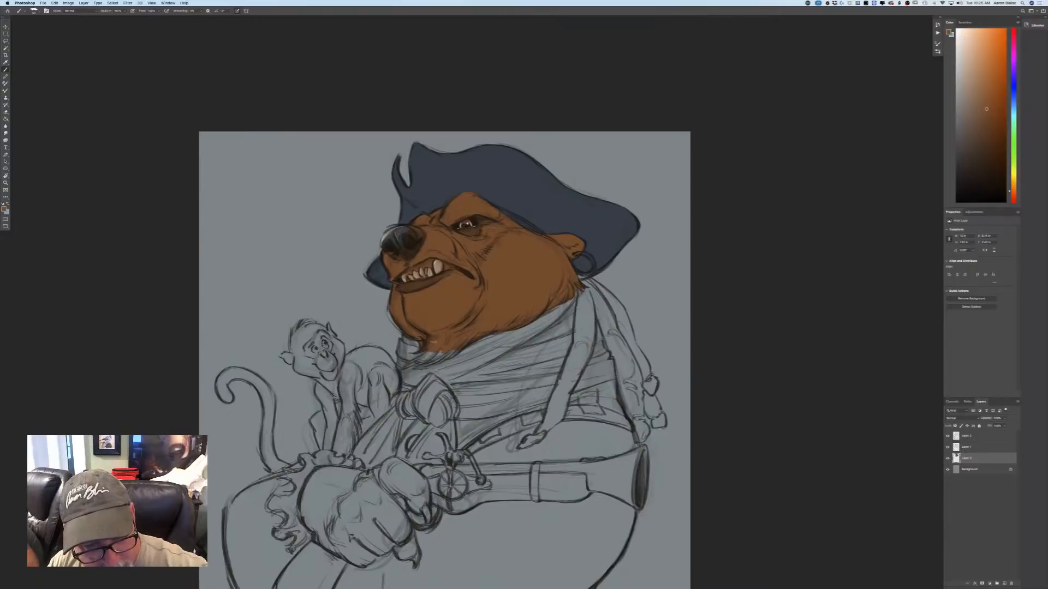
mouse_move(430, 351)
left_mouse_down()
mouse_move(425, 360)
mouse_move(459, 337)
mouse_move(441, 361)
mouse_move(447, 355)
mouse_move(414, 367)
left_mouse_up()
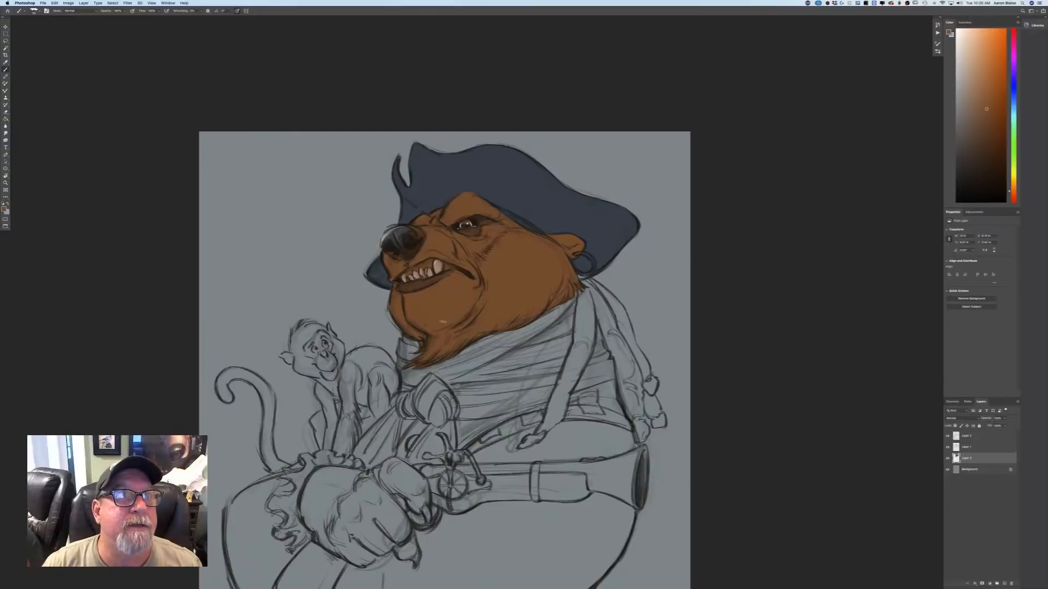
mouse_move(407, 230)
left_mouse_down()
mouse_move(384, 244)
mouse_move(392, 234)
mouse_move(397, 247)
left_mouse_up()
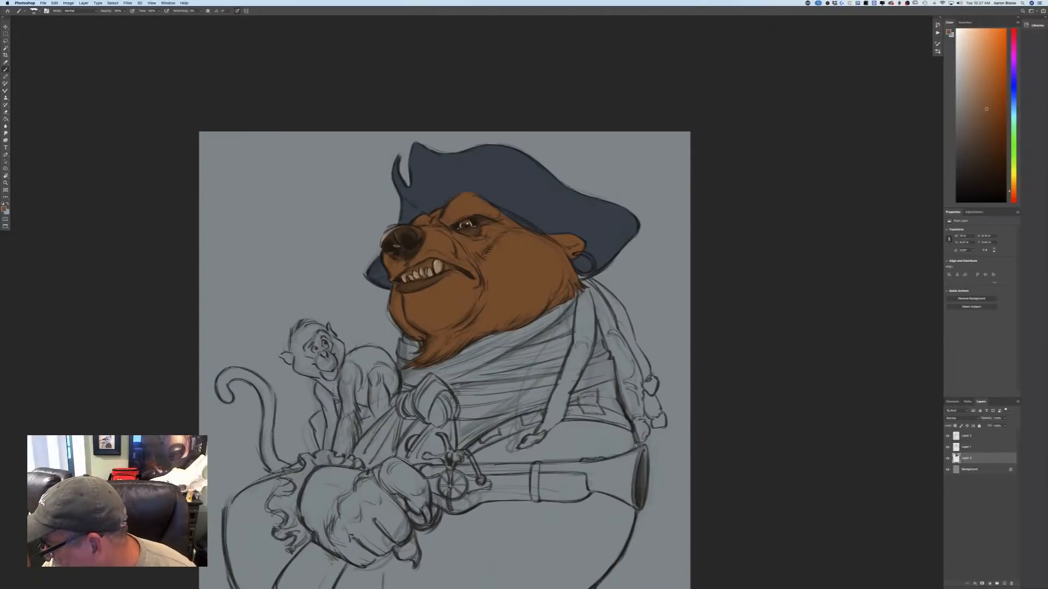
Choose a muted pink and paint the bear's gums around the bared teeth on the colour layer.
left_click(5, 208)
left_click_drag(164, 232, 166, 235)
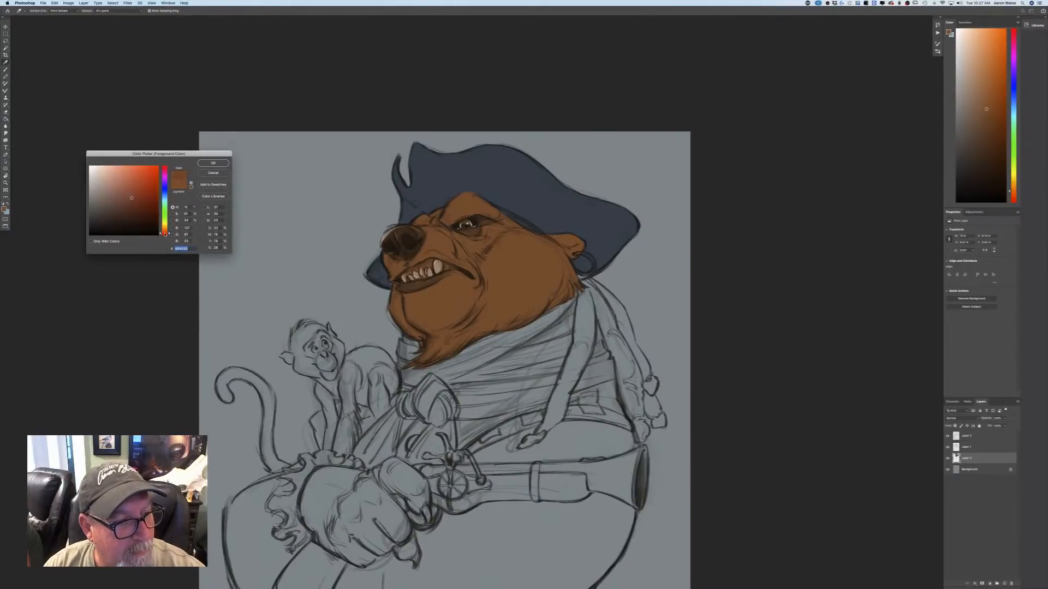
left_click_drag(132, 198, 114, 183)
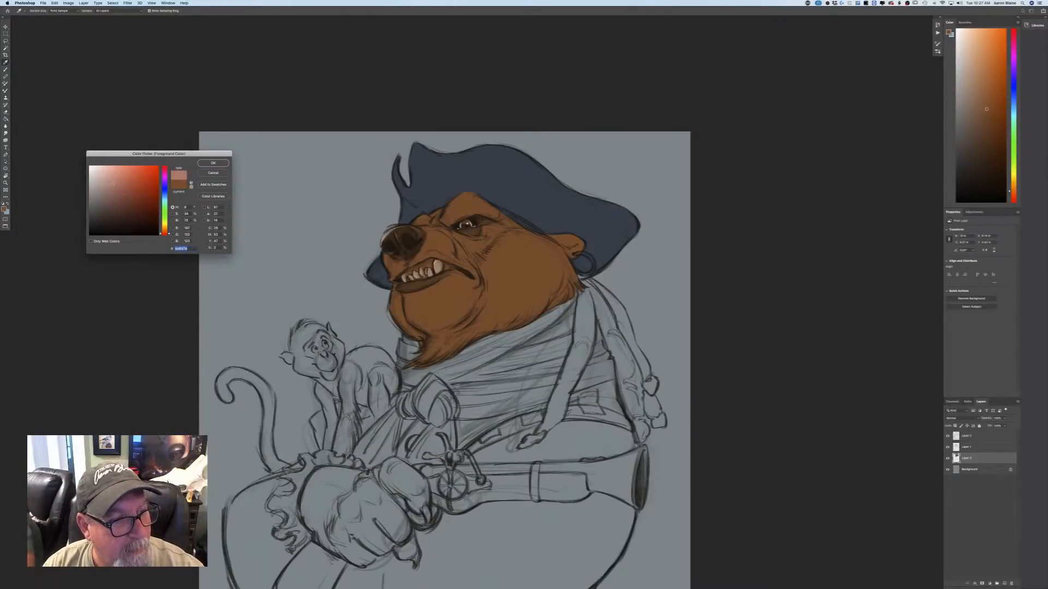
left_click(212, 164)
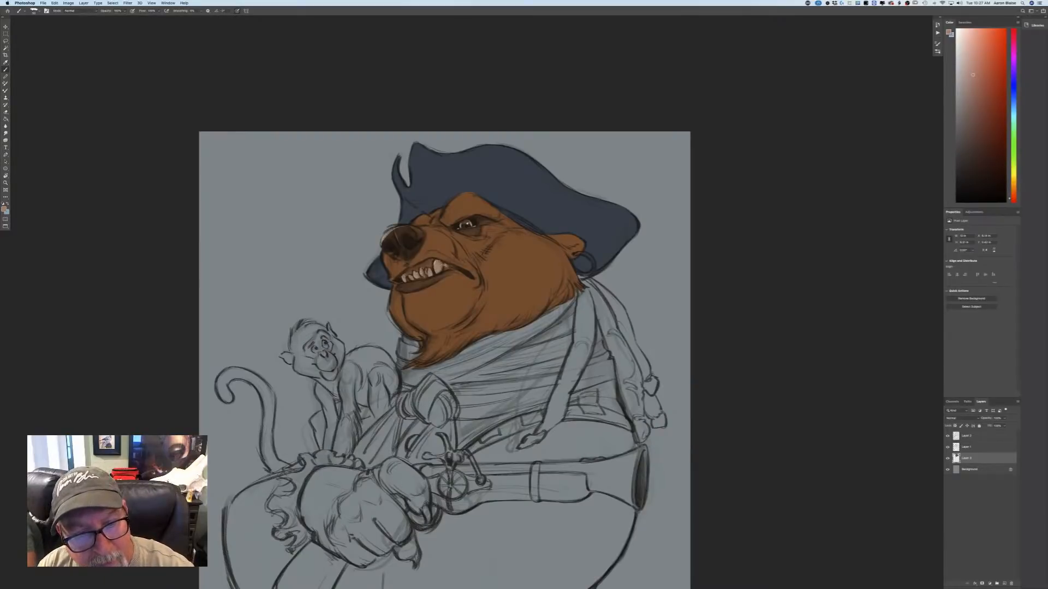
left_click_drag(445, 265, 430, 266)
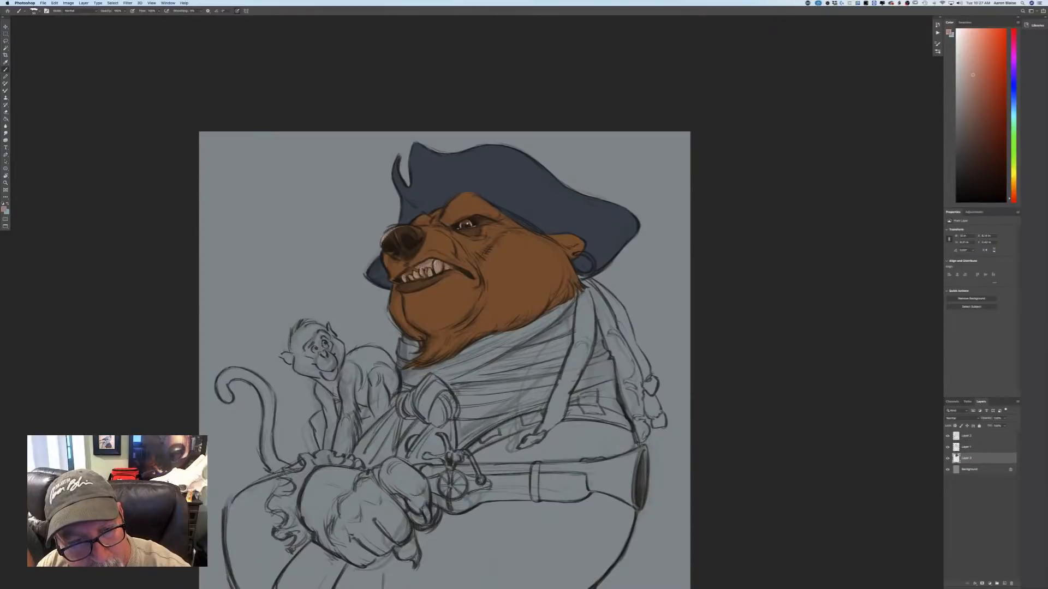
left_click_drag(420, 267, 415, 271)
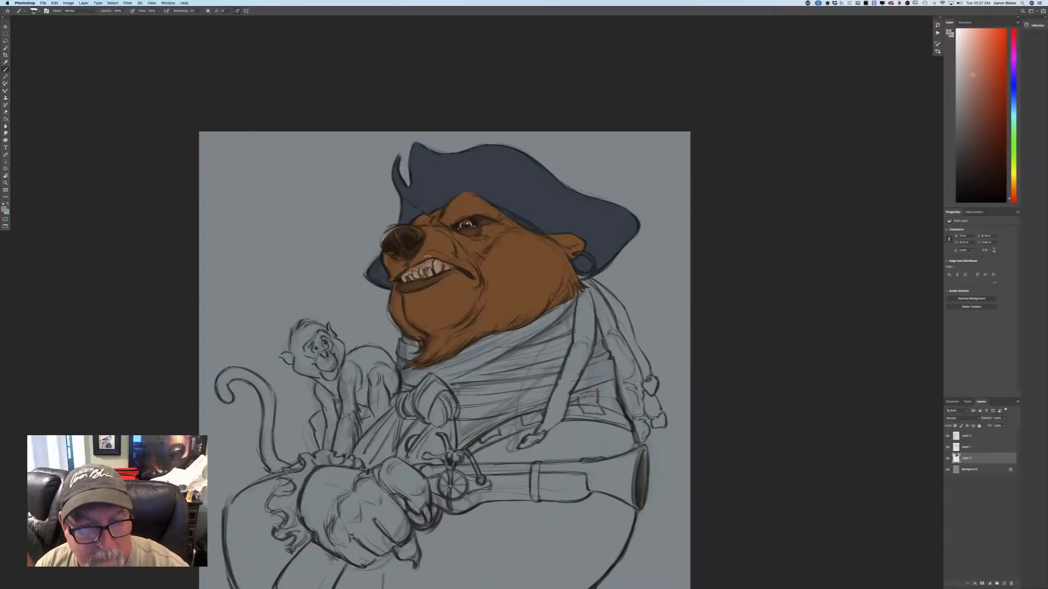
Choose a dark greyish blue and paint the bear's nose with it.
left_click(5, 209)
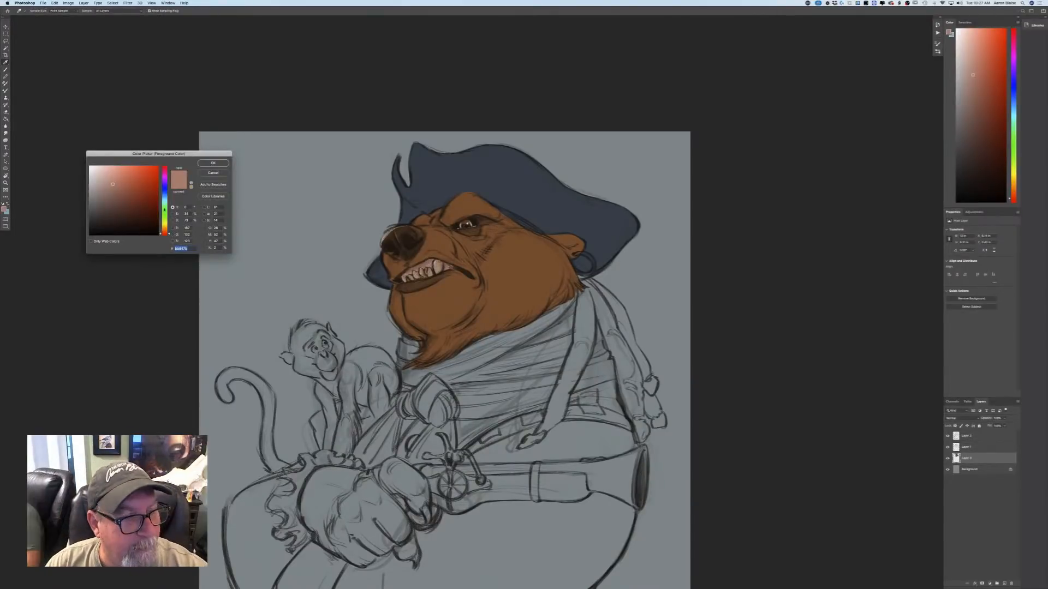
left_click_drag(165, 209, 164, 194)
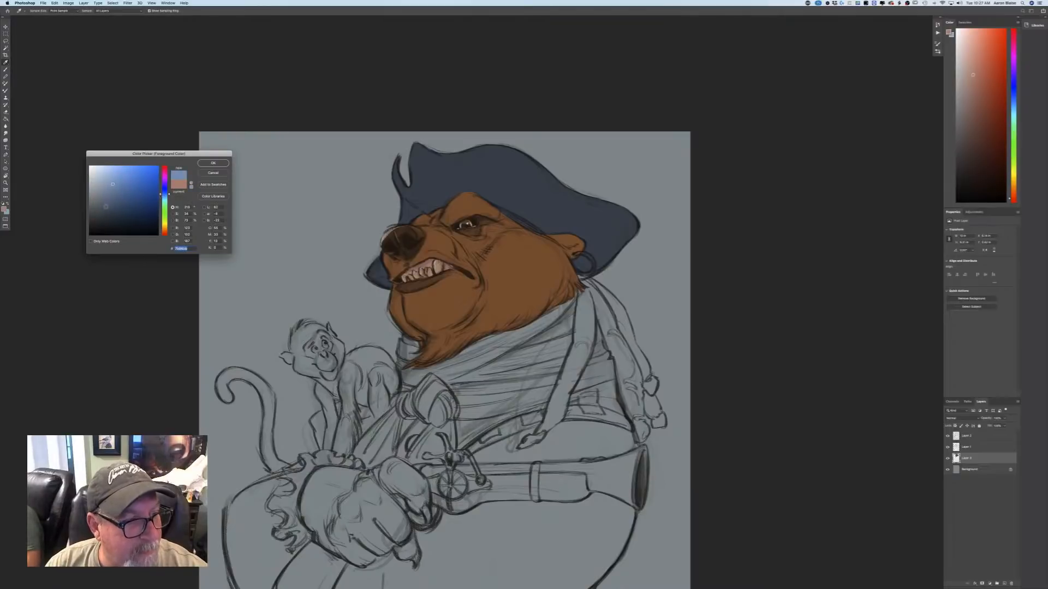
left_click(107, 210)
key("Return")
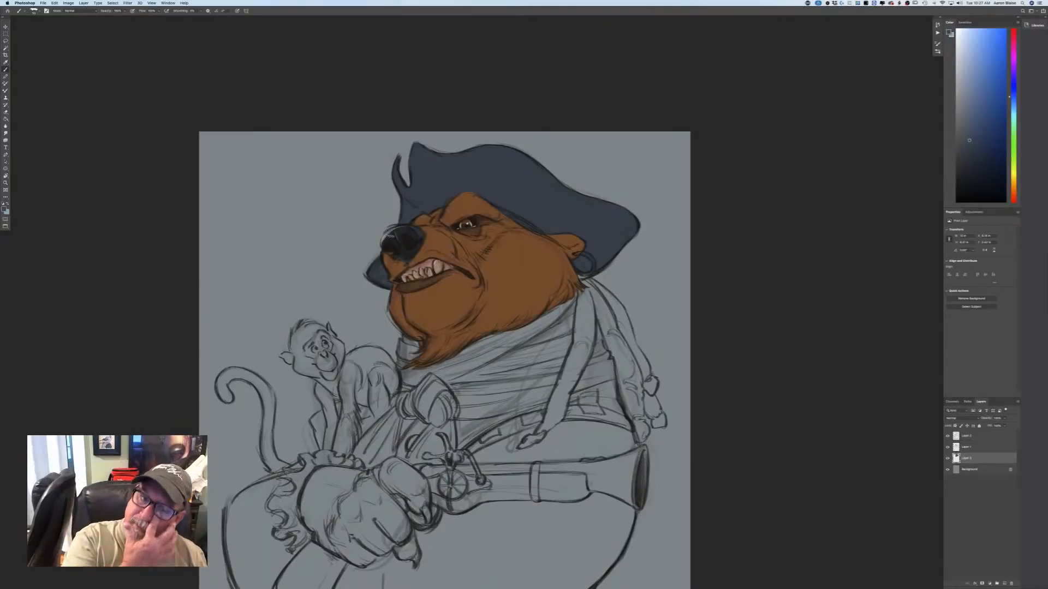
Try a light tan derived from the fur brown on the bear's lower jaw and beside the mouth corner.
left_click(4, 209)
left_click(421, 305)
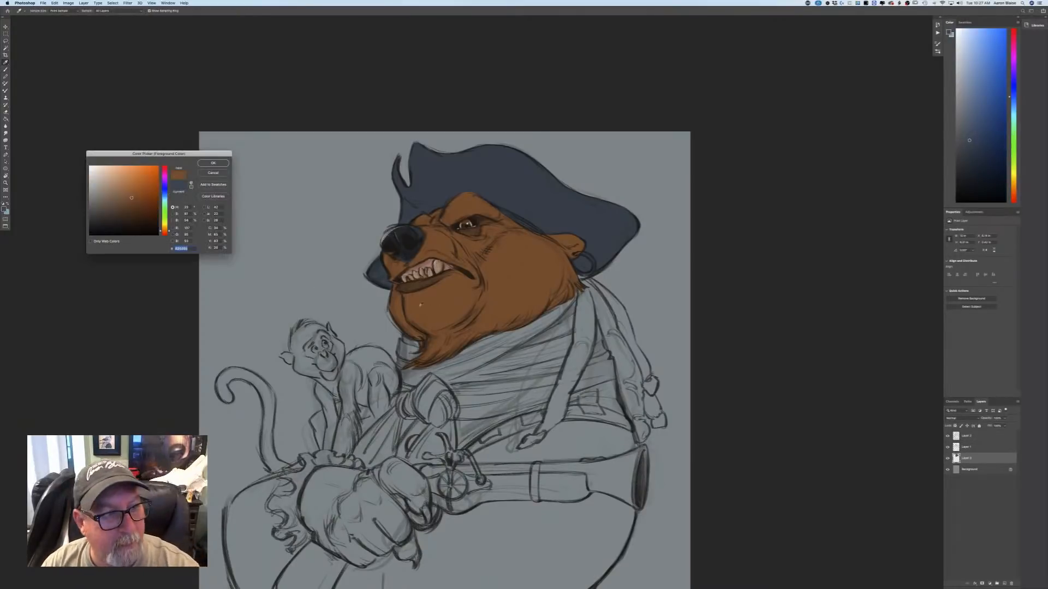
left_click(117, 189)
left_click(213, 163)
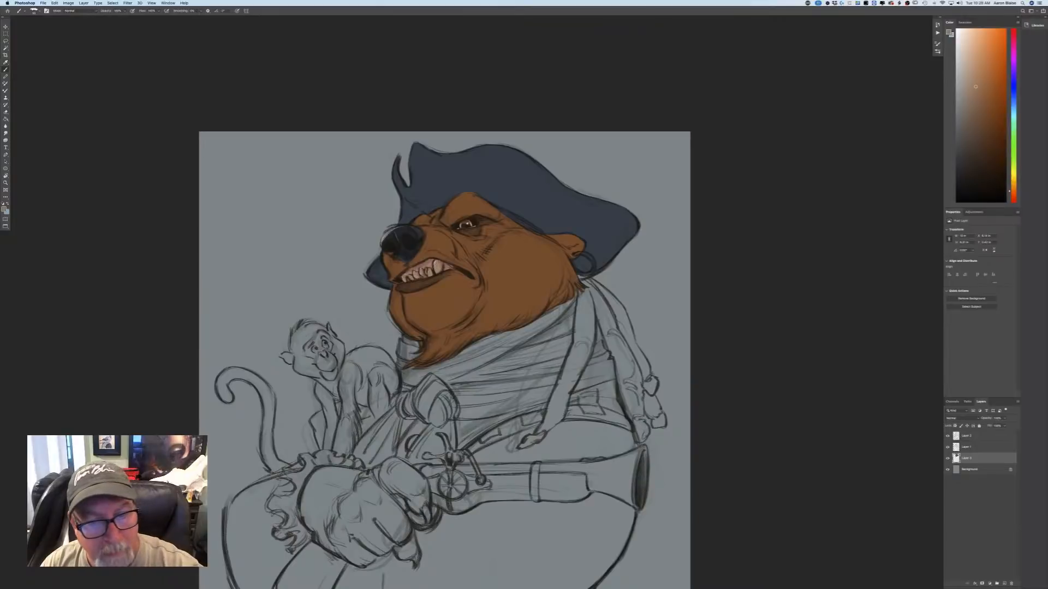
mouse_move(456, 281)
left_mouse_down()
mouse_move(438, 312)
mouse_move(431, 294)
mouse_move(454, 274)
mouse_move(467, 285)
mouse_move(471, 265)
mouse_move(471, 303)
mouse_move(432, 317)
mouse_move(442, 322)
left_mouse_up()
Choose a mid tan between the fur brown and the light patch, and fill the lower jaw, chin and muzzle.
left_click(5, 208)
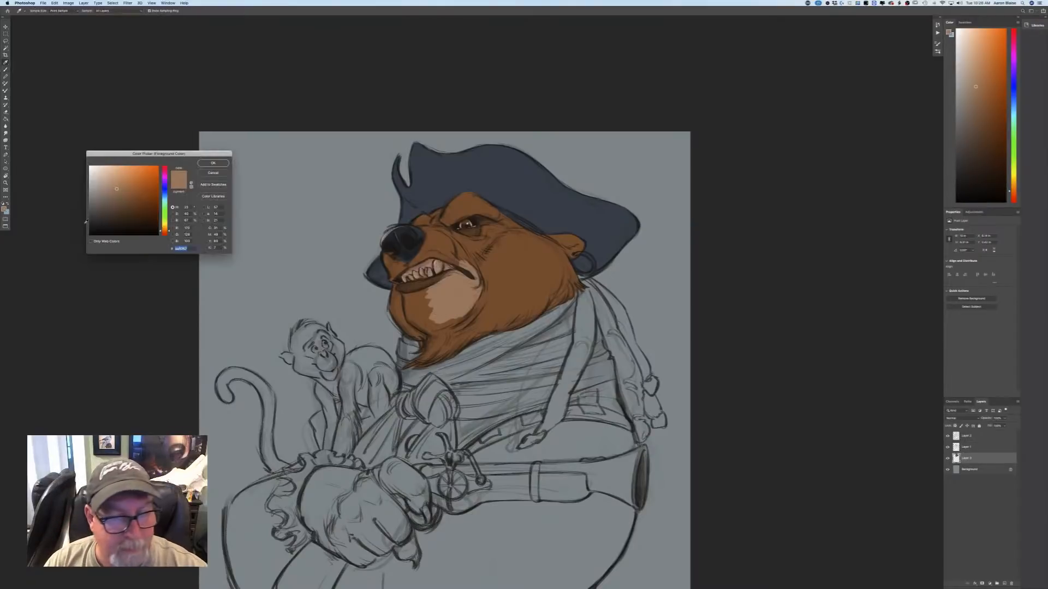
left_click(493, 295)
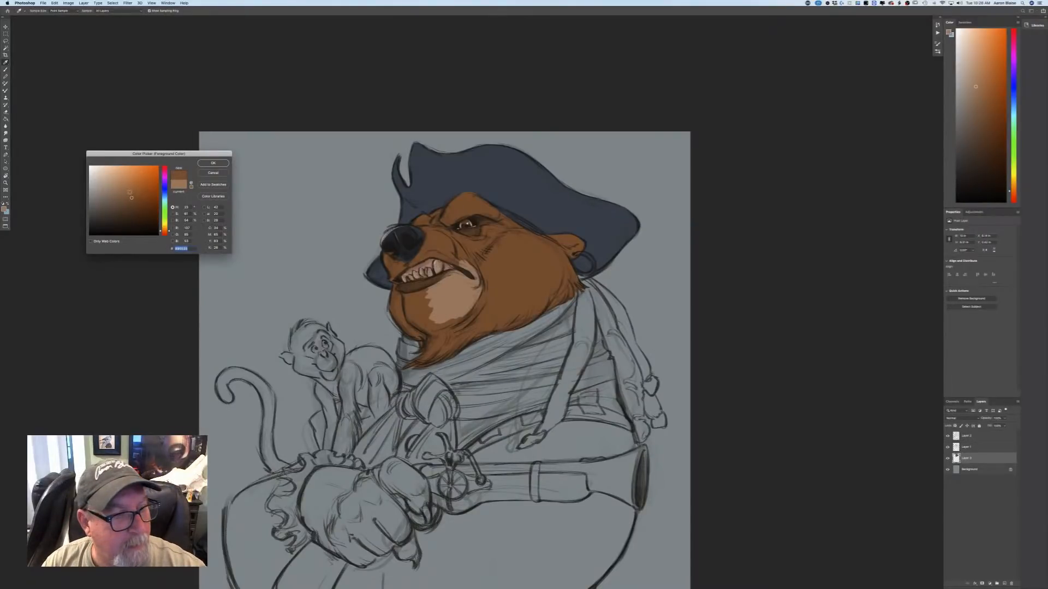
key("Return")
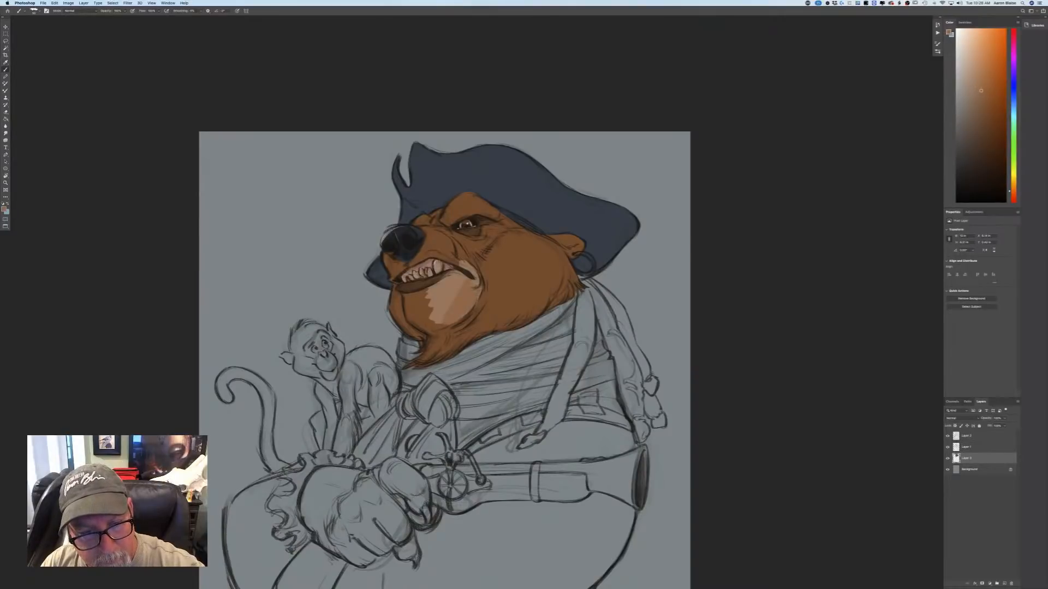
mouse_move(449, 294)
left_mouse_down()
mouse_move(432, 325)
mouse_move(426, 304)
mouse_move(454, 284)
mouse_move(457, 245)
mouse_move(423, 228)
mouse_move(413, 265)
mouse_move(431, 250)
left_mouse_up()
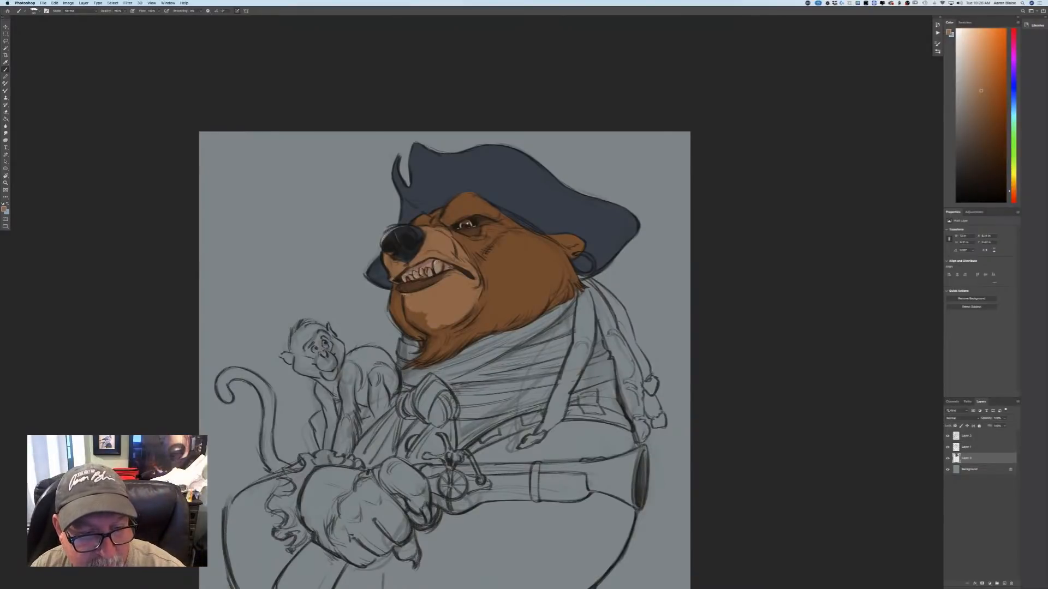
mouse_move(412, 323)
left_mouse_down()
mouse_move(418, 305)
mouse_move(427, 322)
mouse_move(421, 302)
left_mouse_up()
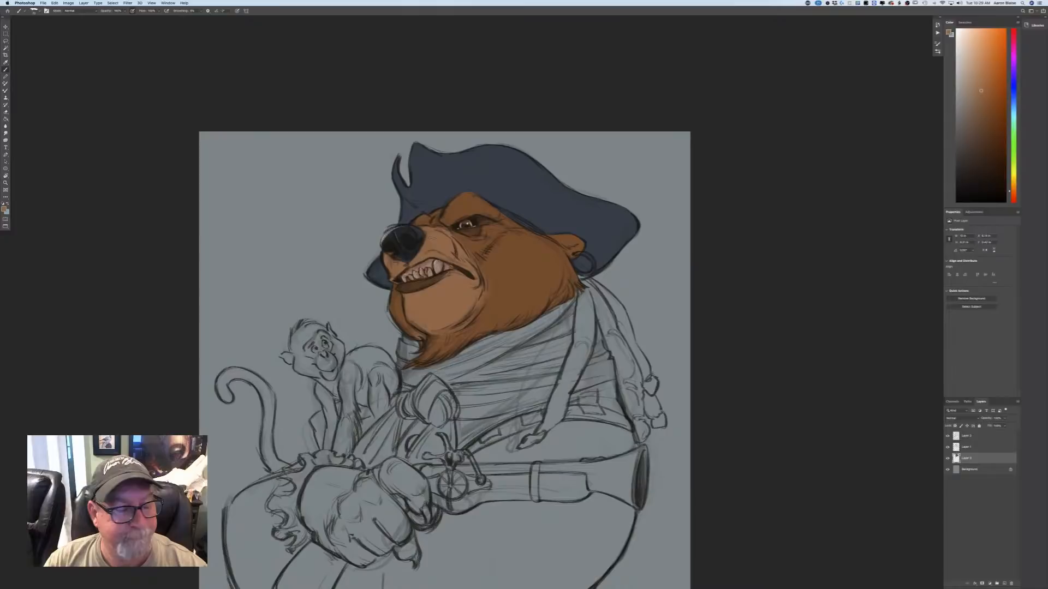
Choose a deep reddish brown and tint the bear's eye with it on the topmost layer.
left_click(4, 210)
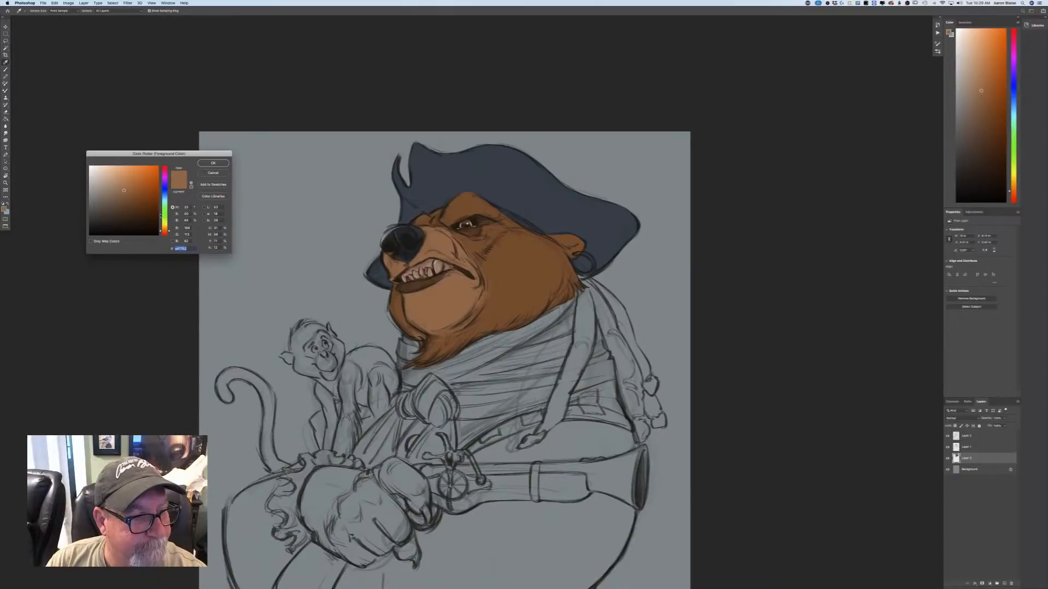
left_click(165, 233)
left_click_drag(138, 203, 143, 199)
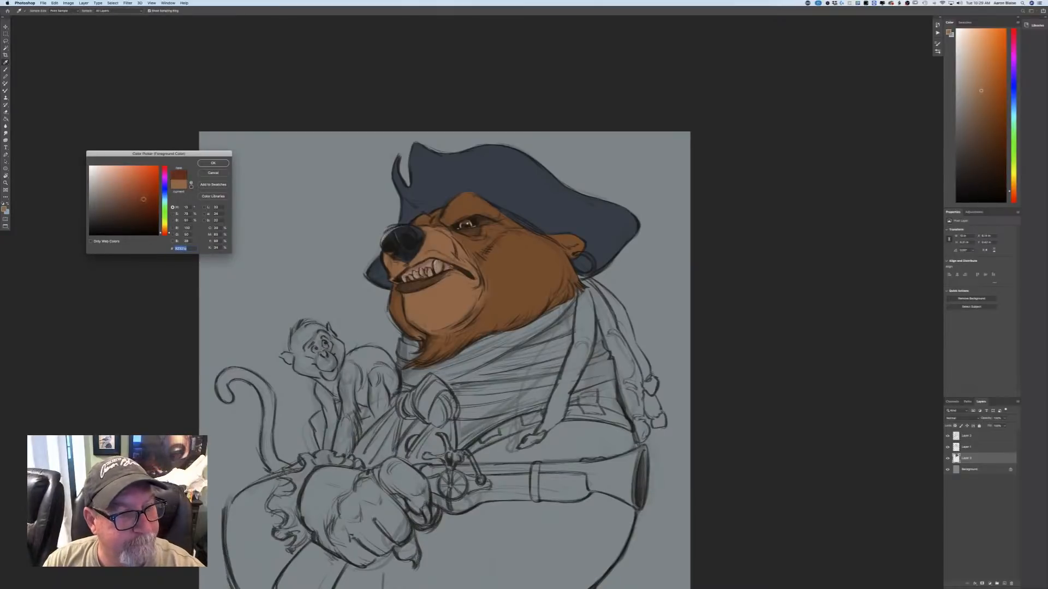
left_click(202, 163)
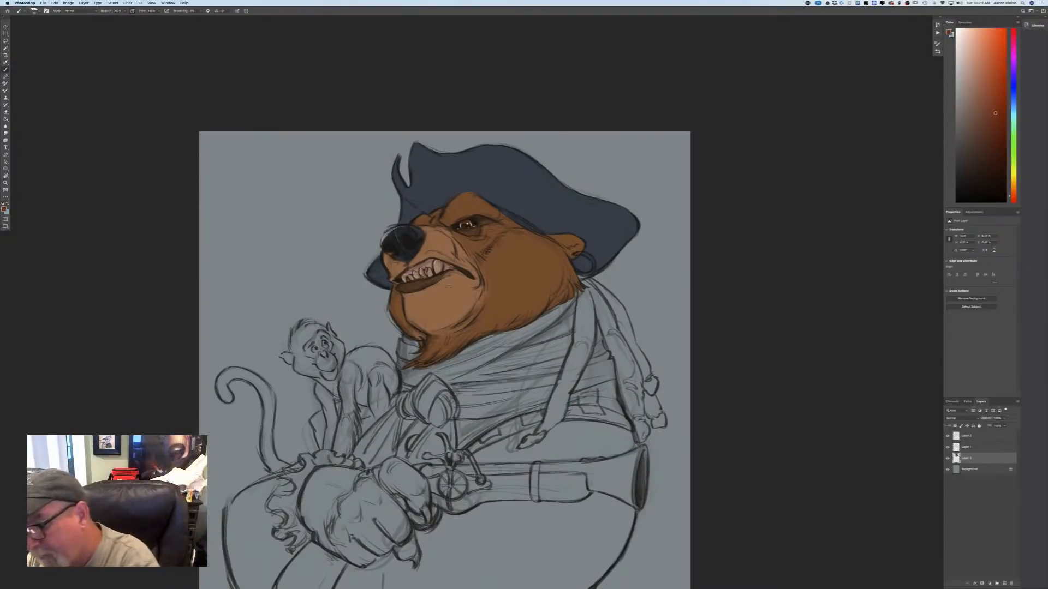
left_click(964, 436)
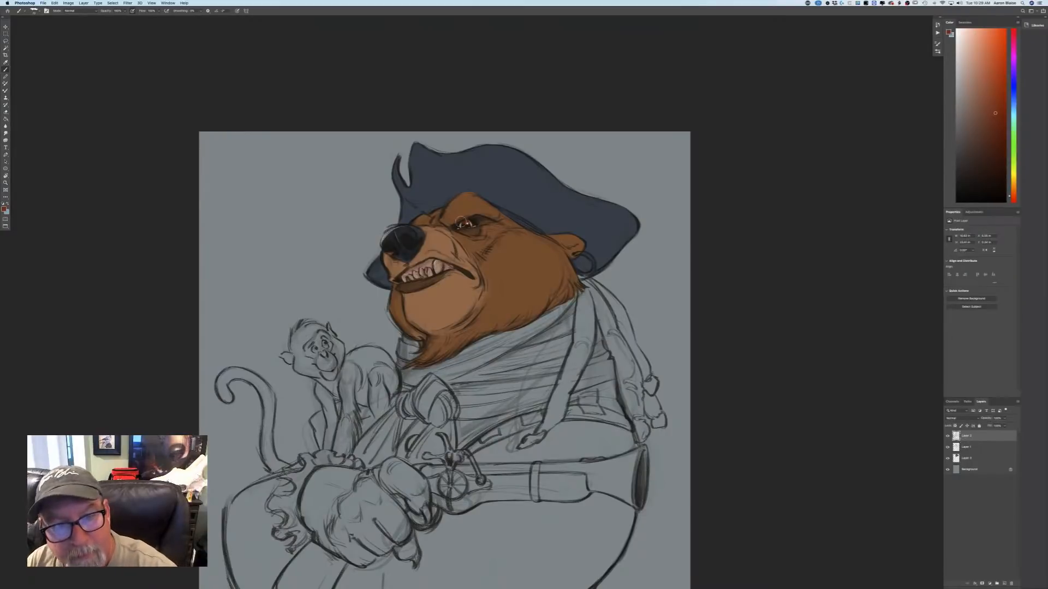
mouse_move(473, 226)
left_mouse_down()
mouse_move(388, 237)
mouse_move(397, 229)
left_mouse_up()
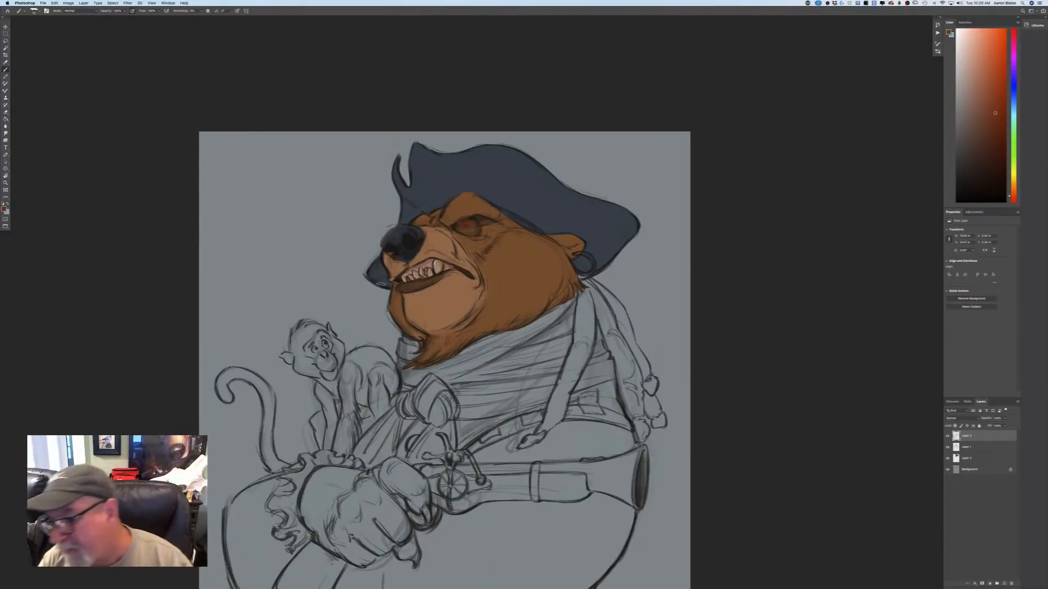
Choose a near-black brown and darken the bear's eye details on the topmost layer.
left_click(4, 209)
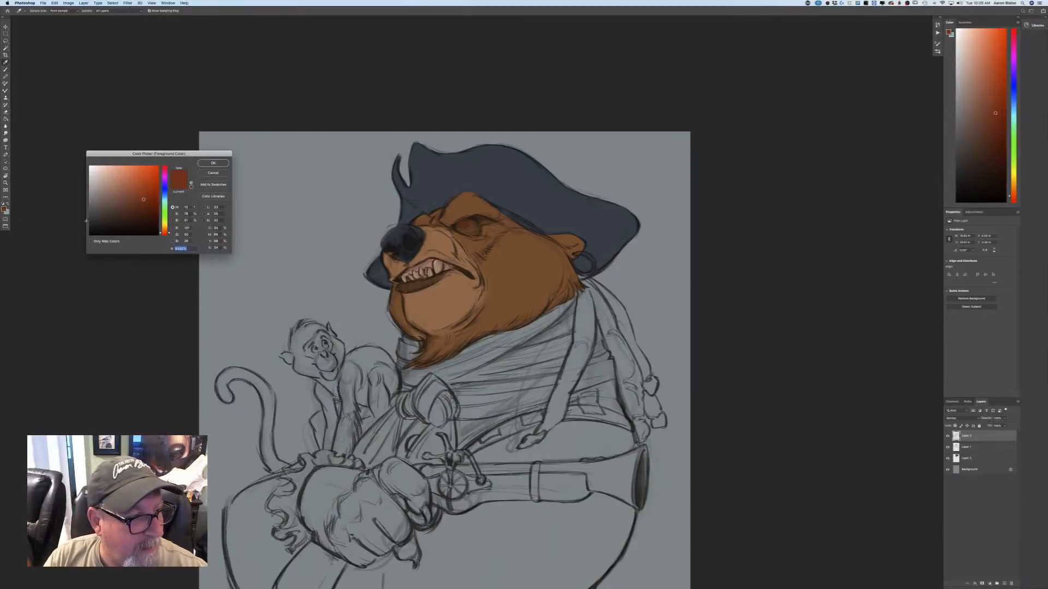
left_click_drag(165, 233, 165, 228)
left_click(109, 227)
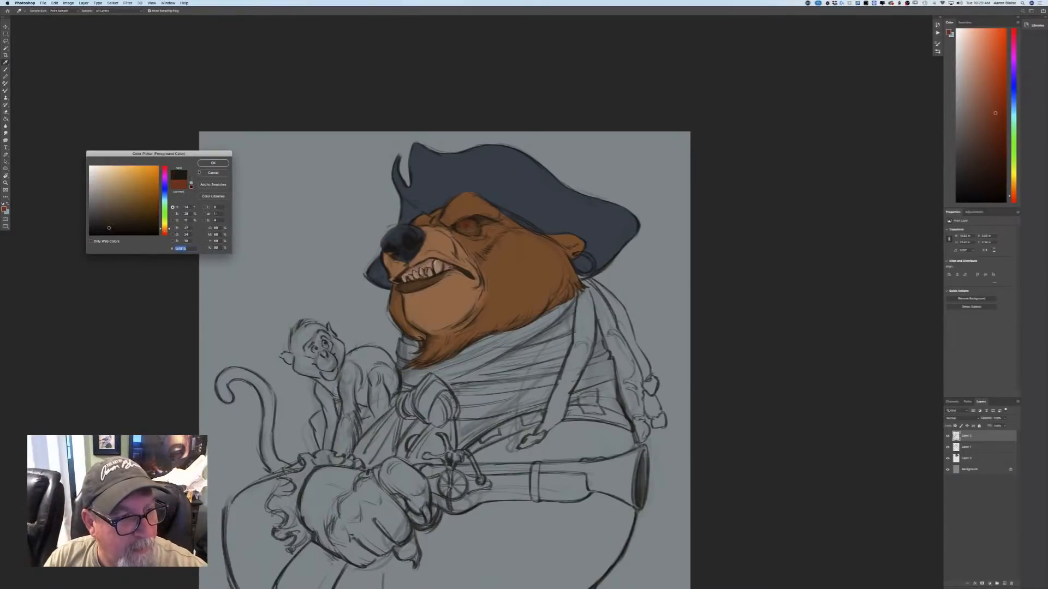
left_click(210, 164)
key("super+equal")
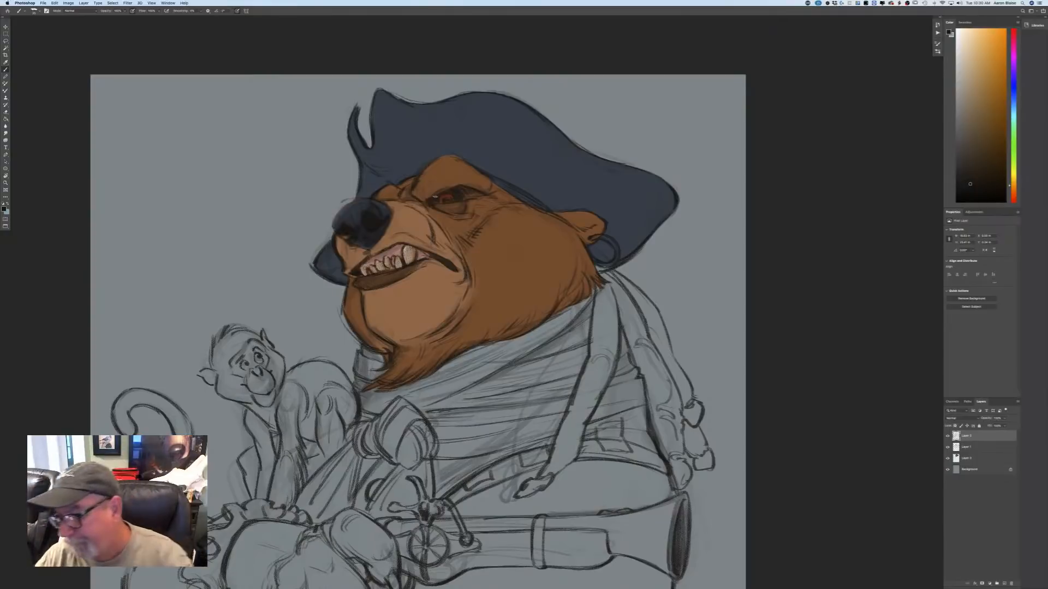
Choose a dark orange-brown and apply it to the bear's iris on the colour layer beneath the line work.
left_click(966, 451)
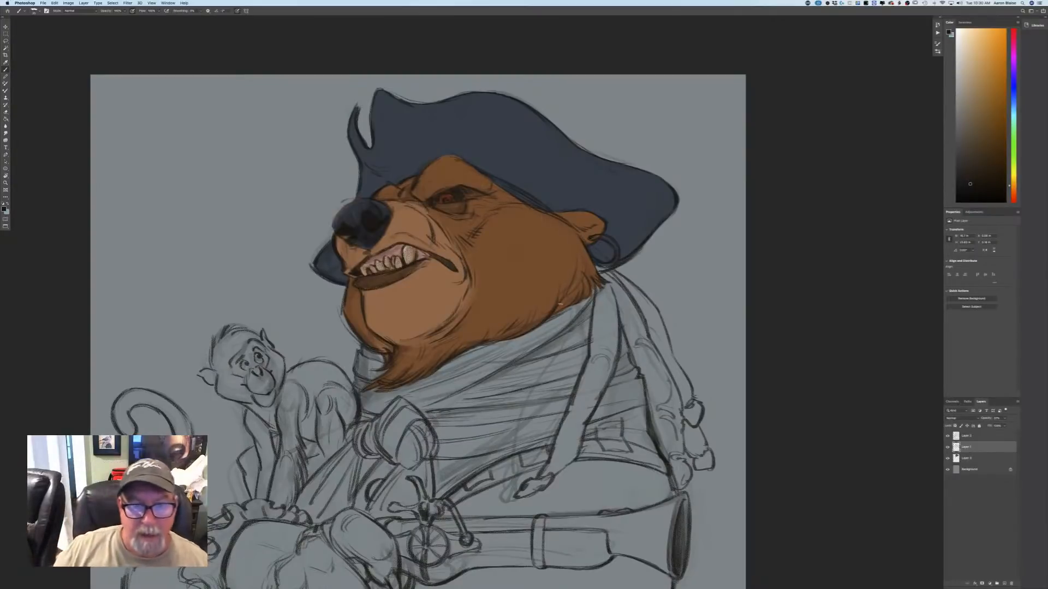
key("super+minus")
key("super+plus")
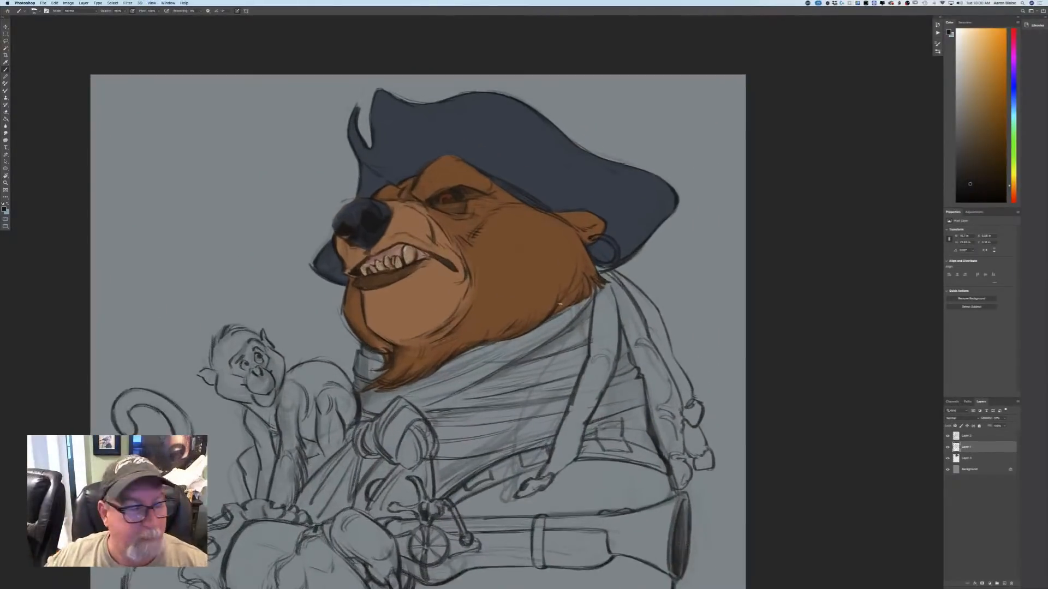
left_click(5, 208)
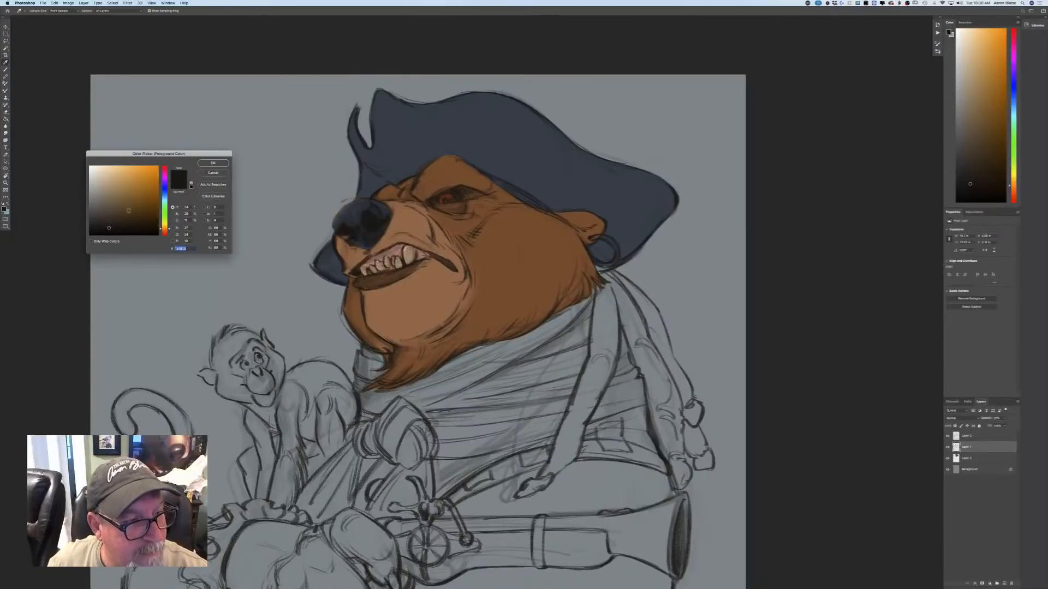
left_click(164, 231)
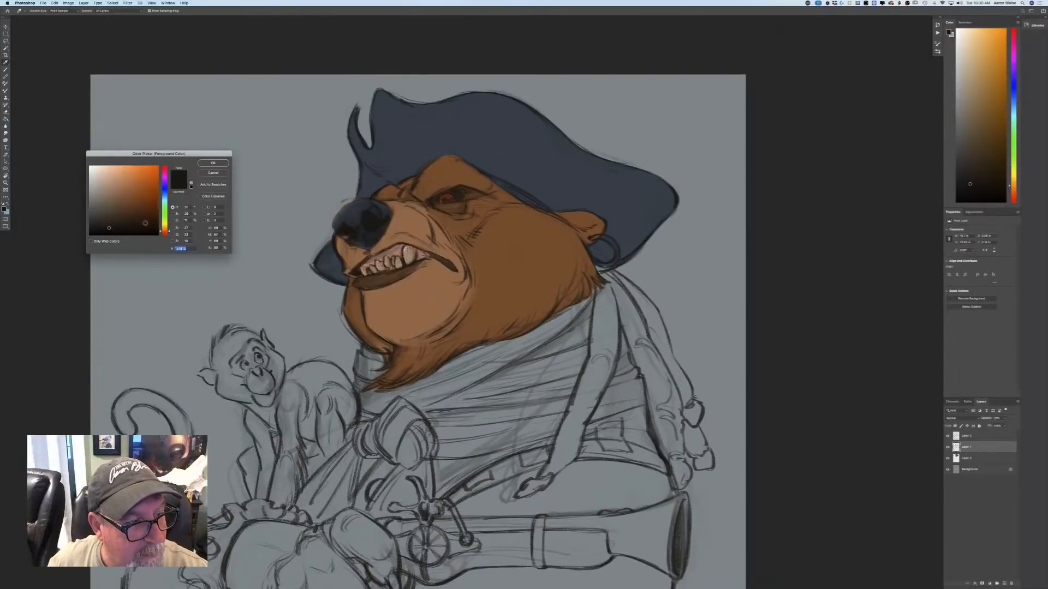
left_click(134, 215)
left_click(213, 163)
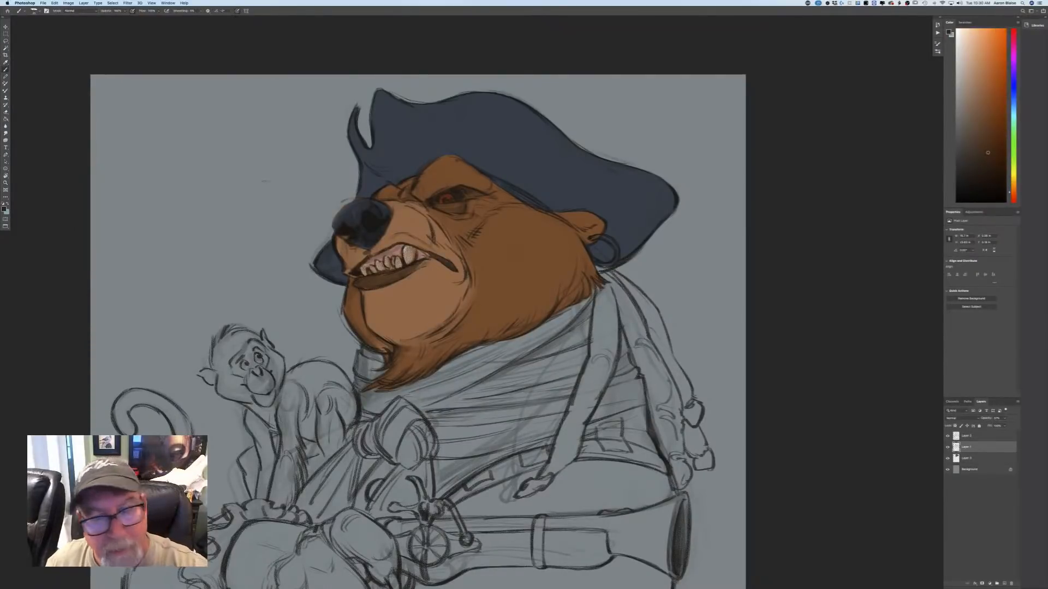
left_click(968, 460)
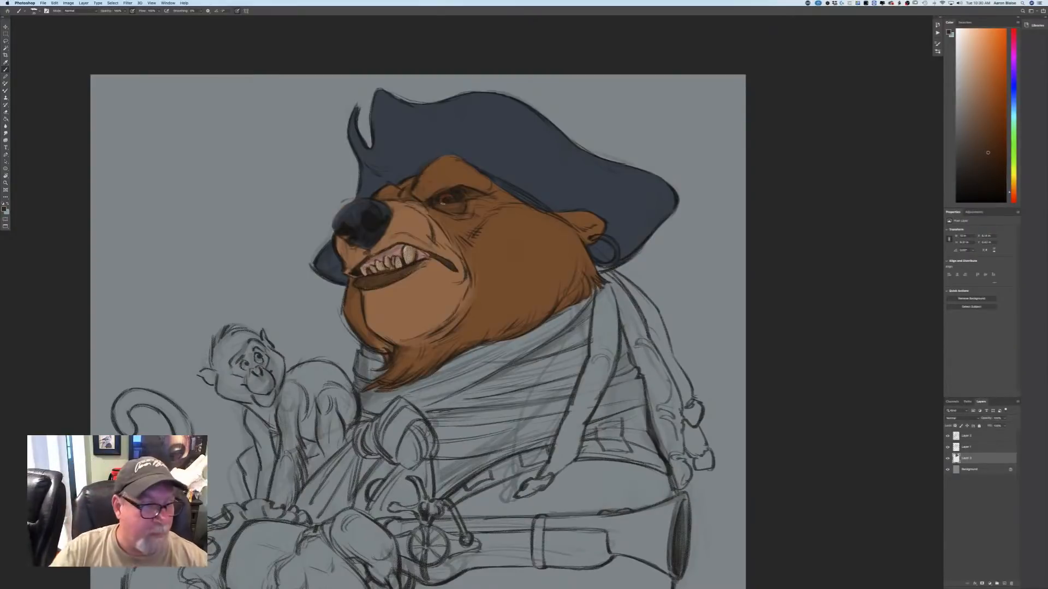
Choose a brighter, saturated orange-red and brighten the bear's iris on the colour layer.
left_click(5, 208)
left_click(433, 218)
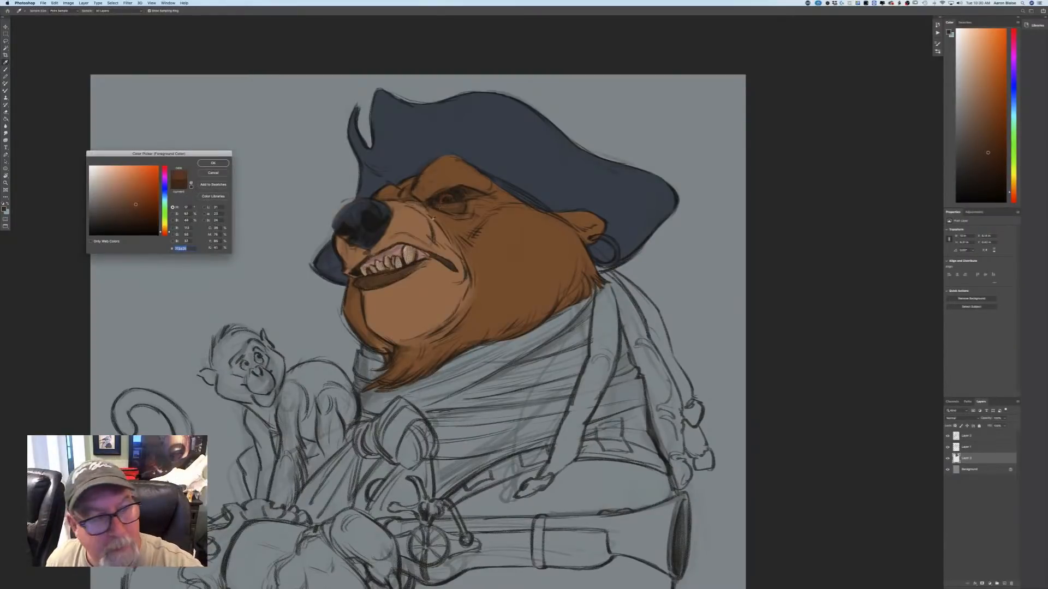
key("Return")
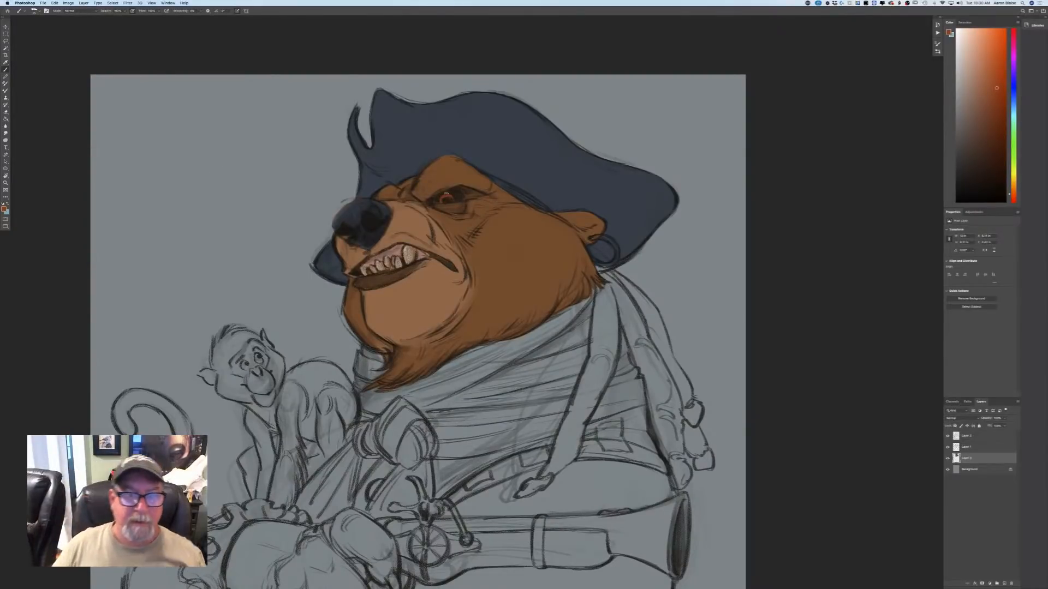
Choose a medium orange-brown and block in the dreadlocks hanging behind the bear's ear on the colour layer.
key("super+minus")
key("super+minus")
key("super+minus")
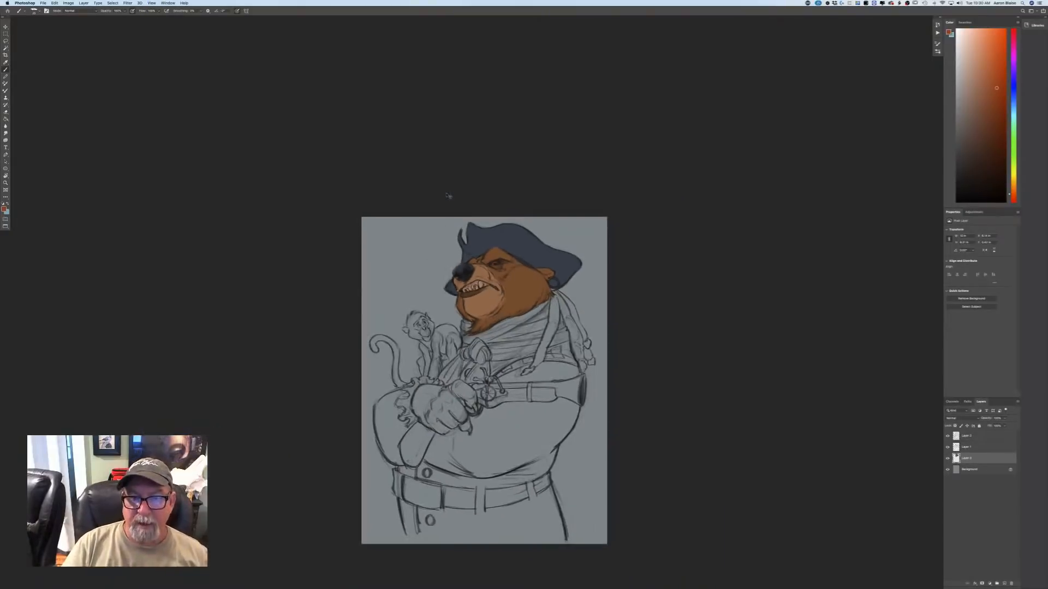
key("super+plus")
key("super+plus")
key("super+plus")
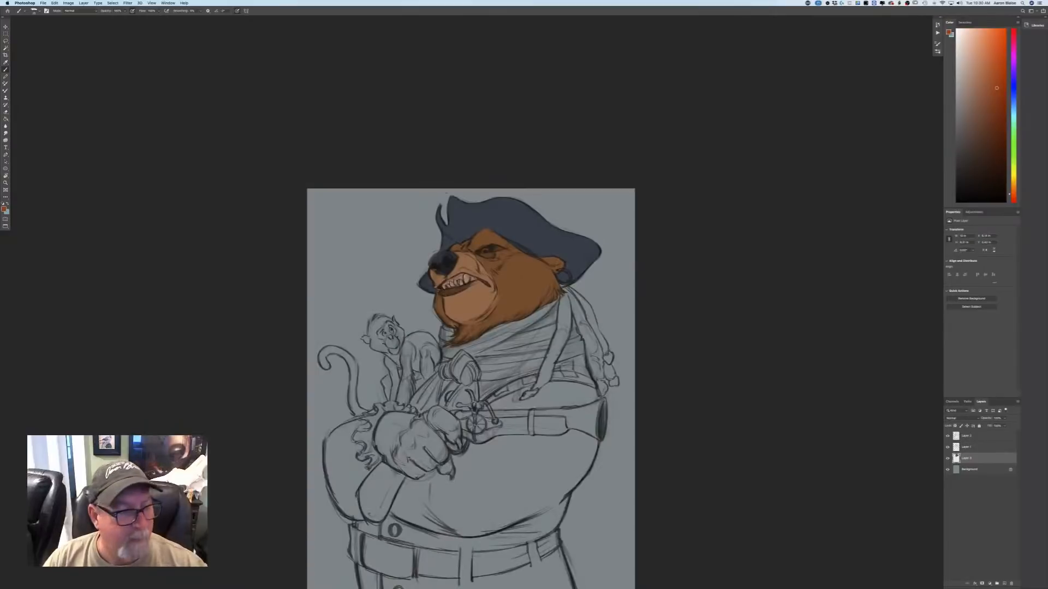
left_click(5, 209)
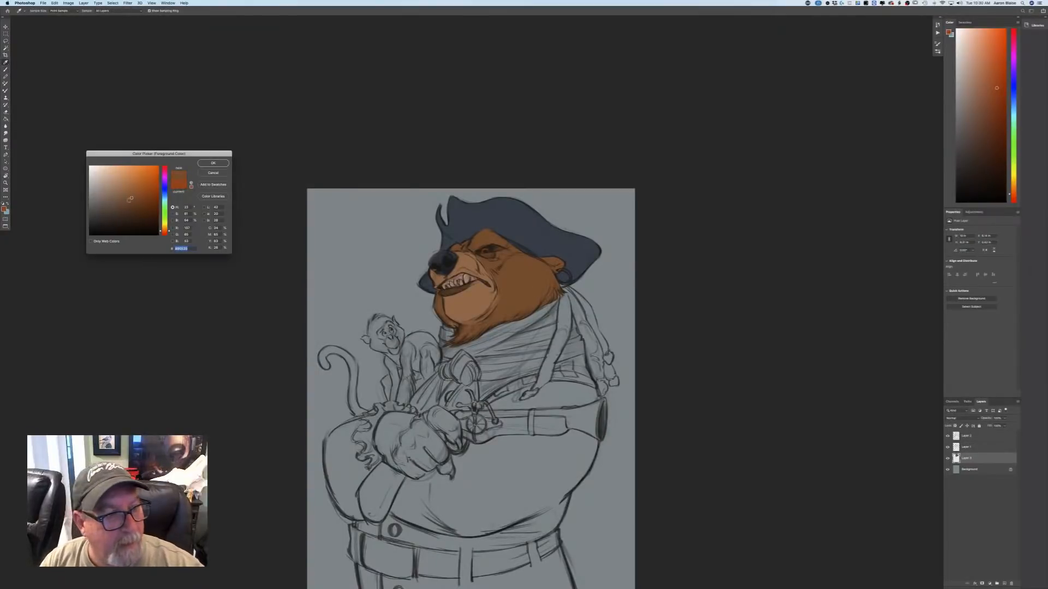
left_click(212, 163)
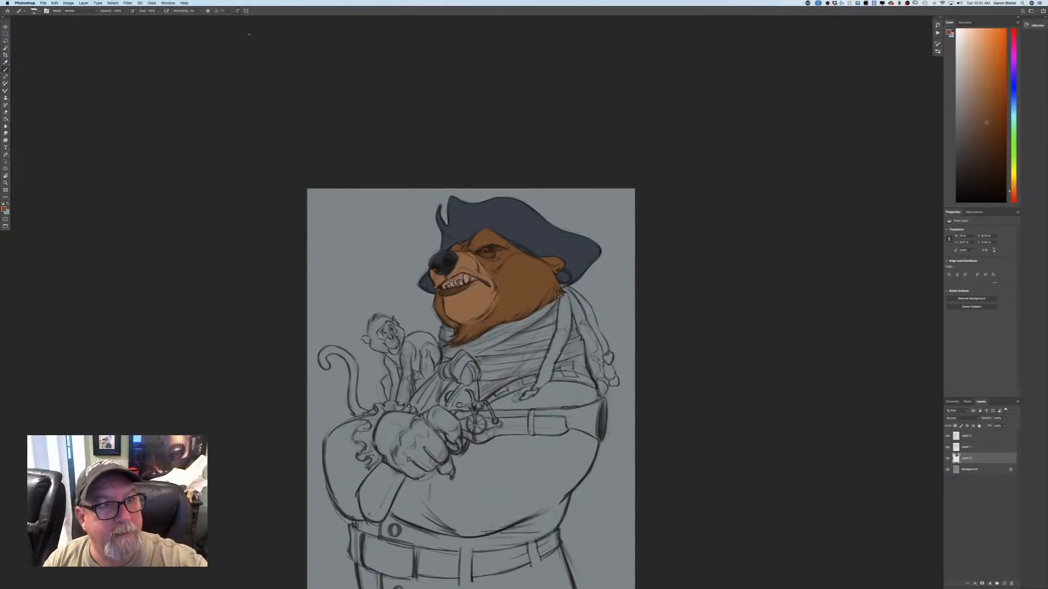
key("super+plus")
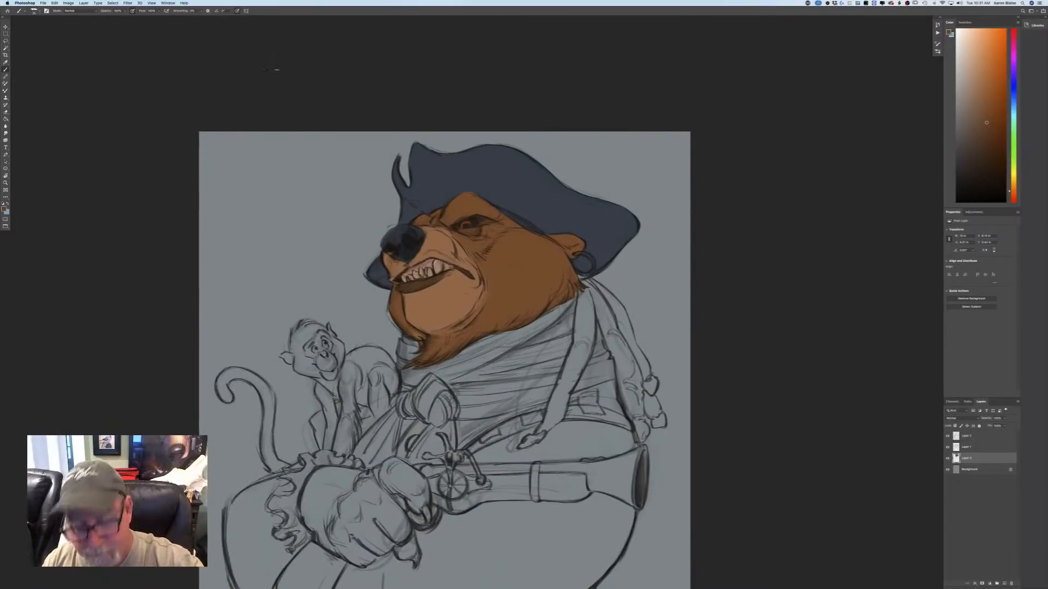
left_click_drag(587, 290, 591, 336)
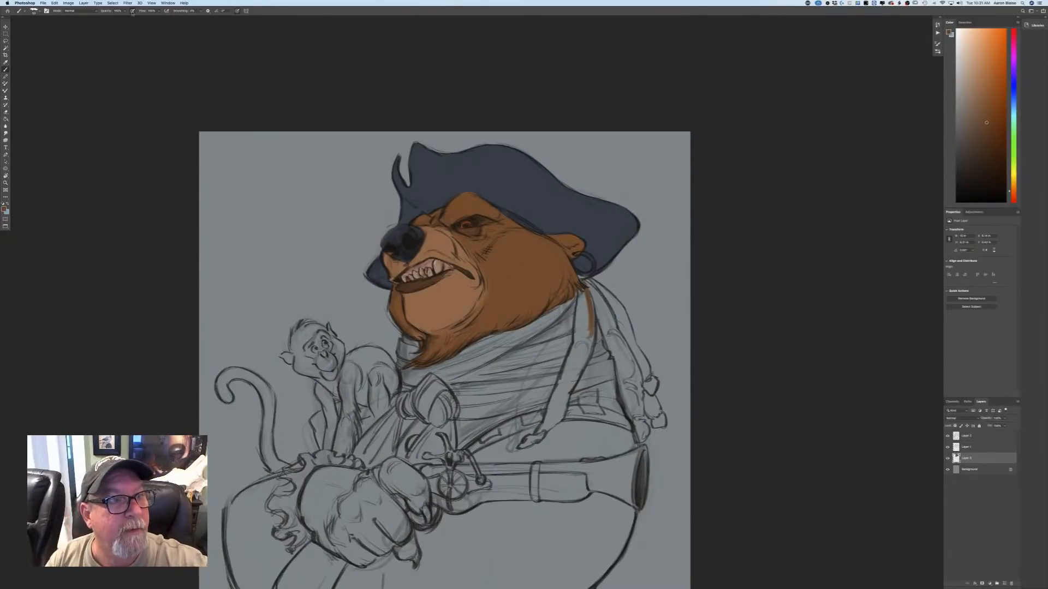
mouse_move(586, 290)
left_mouse_down()
mouse_move(586, 353)
mouse_move(578, 327)
left_mouse_up()
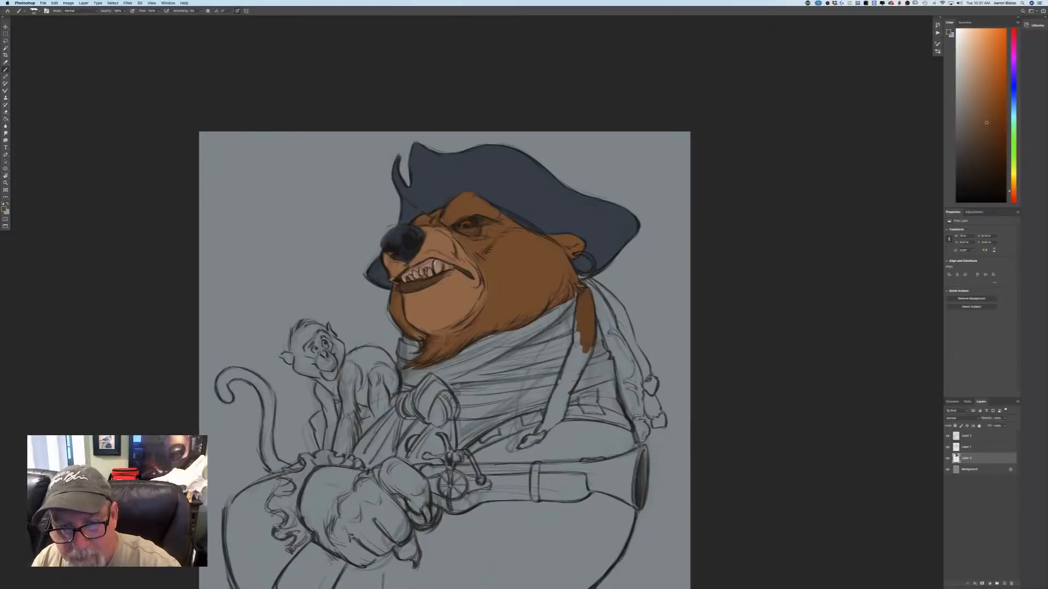
mouse_move(580, 285)
left_mouse_down()
mouse_move(601, 280)
mouse_move(625, 316)
left_mouse_up()
mouse_move(586, 284)
left_mouse_down()
mouse_move(605, 323)
mouse_move(590, 284)
mouse_move(614, 328)
mouse_move(620, 300)
mouse_move(627, 322)
mouse_move(636, 347)
mouse_move(614, 330)
mouse_move(606, 355)
mouse_move(603, 338)
mouse_move(640, 440)
mouse_move(626, 363)
mouse_move(634, 369)
mouse_move(637, 389)
mouse_move(616, 338)
mouse_move(639, 371)
mouse_move(644, 360)
mouse_move(630, 341)
mouse_move(660, 425)
mouse_move(652, 407)
mouse_move(658, 416)
left_mouse_up()
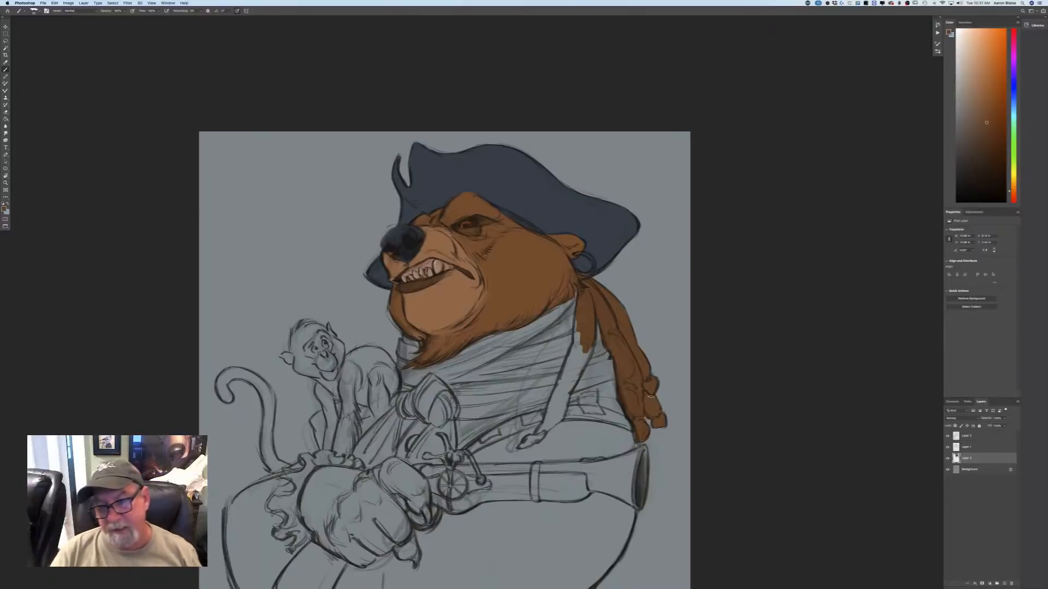
Continue the brown down the front dreadlock to its tip where it crosses the neck scarf.
mouse_move(582, 349)
left_mouse_down()
mouse_move(577, 372)
mouse_move(592, 334)
mouse_move(577, 332)
mouse_move(579, 309)
left_mouse_up()
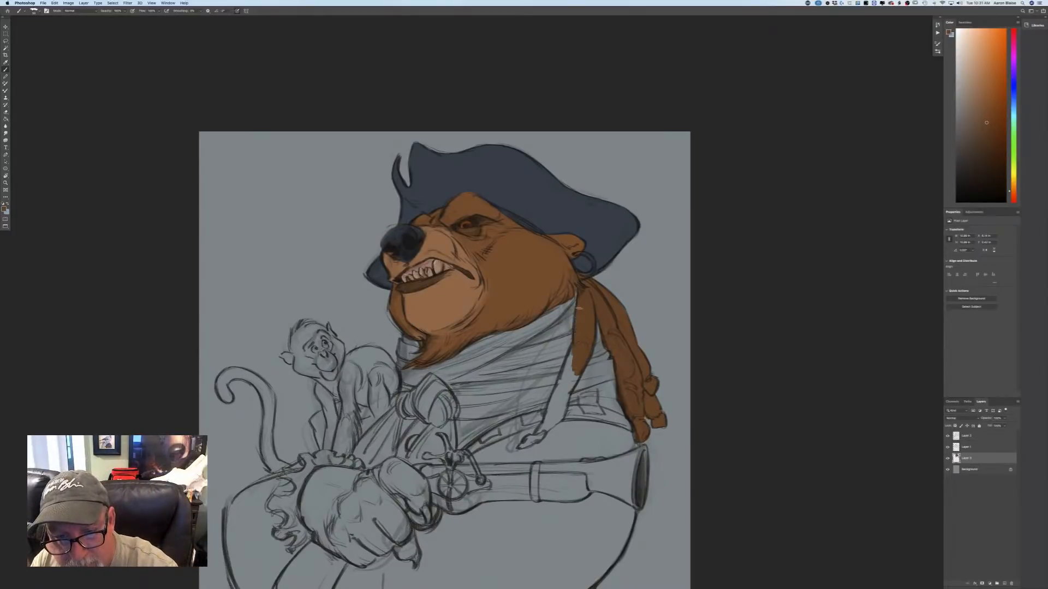
mouse_move(573, 352)
left_mouse_down()
mouse_move(562, 393)
mouse_move(580, 375)
mouse_move(550, 410)
mouse_move(559, 382)
mouse_move(548, 418)
mouse_move(566, 389)
mouse_move(561, 415)
mouse_move(565, 398)
mouse_move(540, 430)
left_mouse_up()
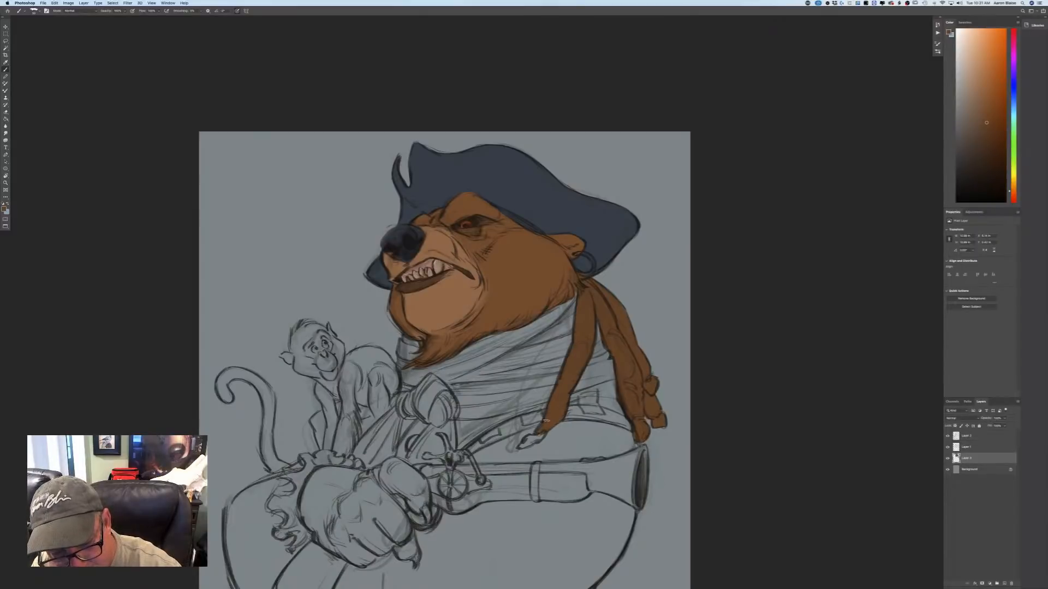
left_click_drag(544, 435, 522, 446)
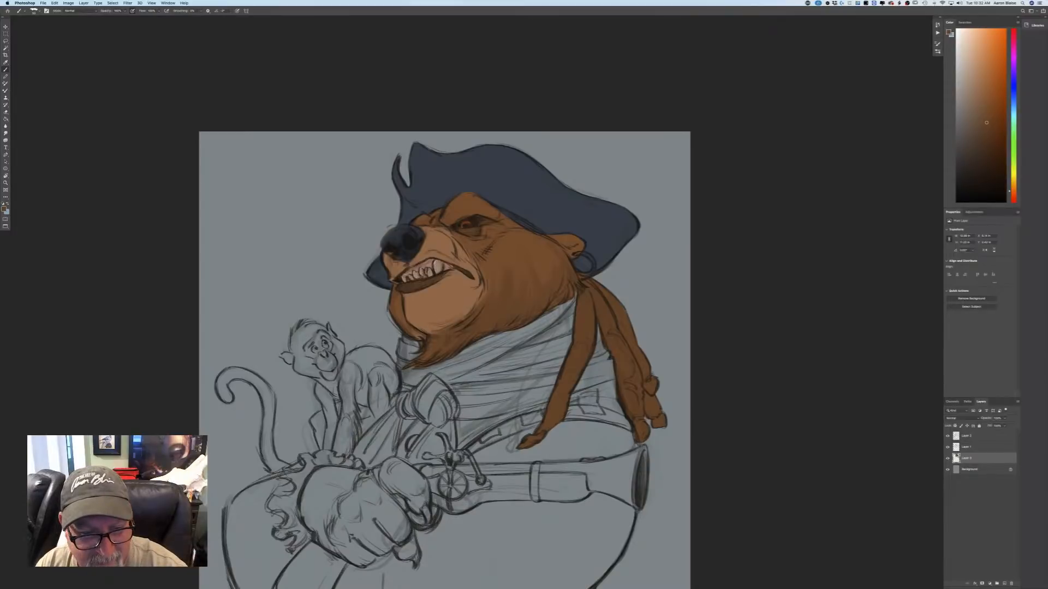
Touch up the bear's chin and eye area, and choose a darker brown to deepen the shading around the eye.
mouse_move(417, 322)
left_mouse_down()
mouse_move(434, 334)
mouse_move(422, 345)
left_mouse_up()
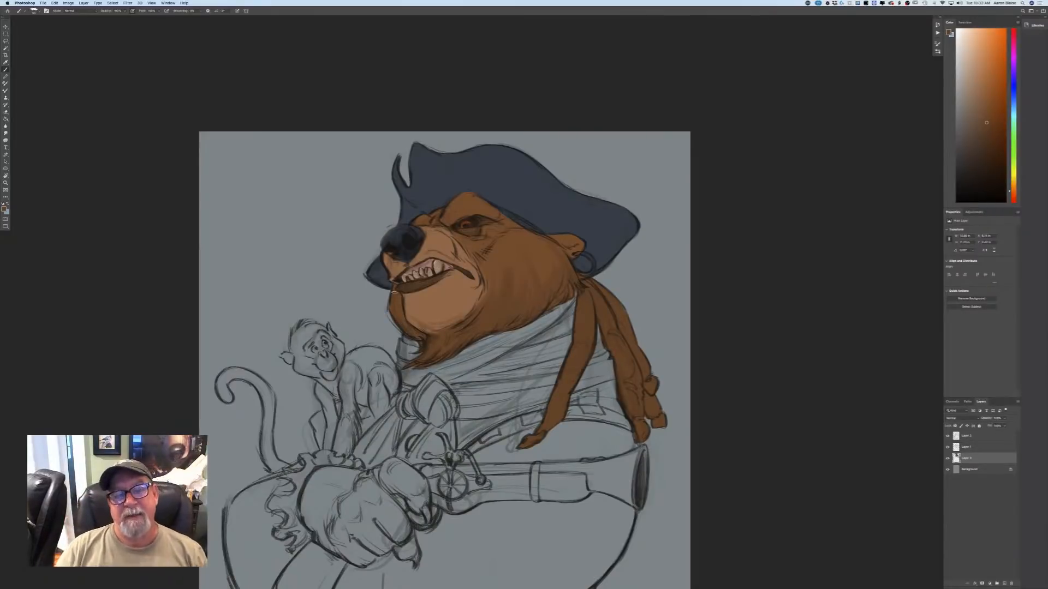
left_click_drag(477, 233, 463, 230)
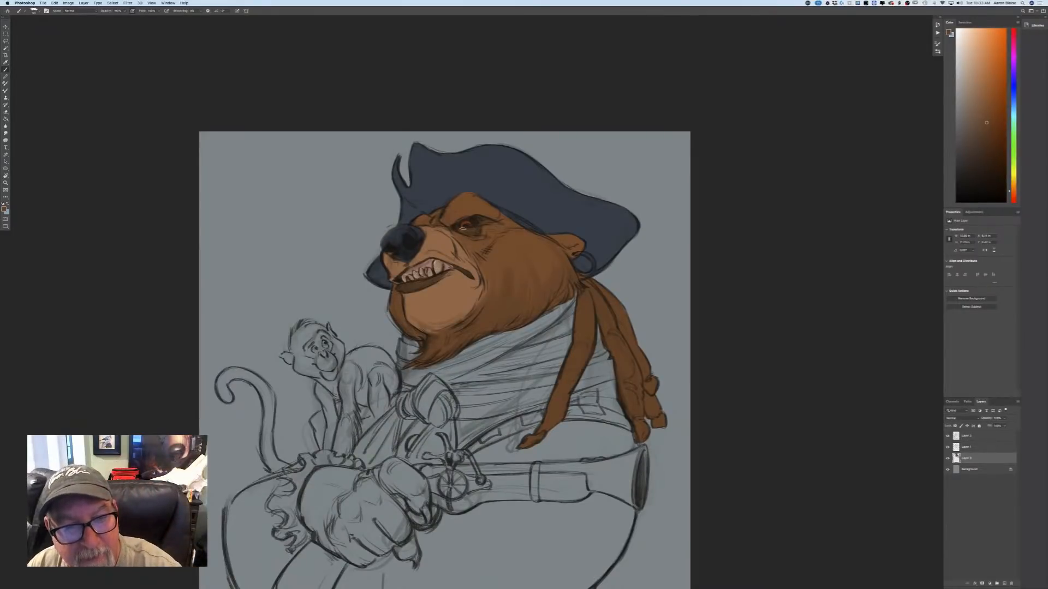
left_click(4, 210)
left_click(124, 211)
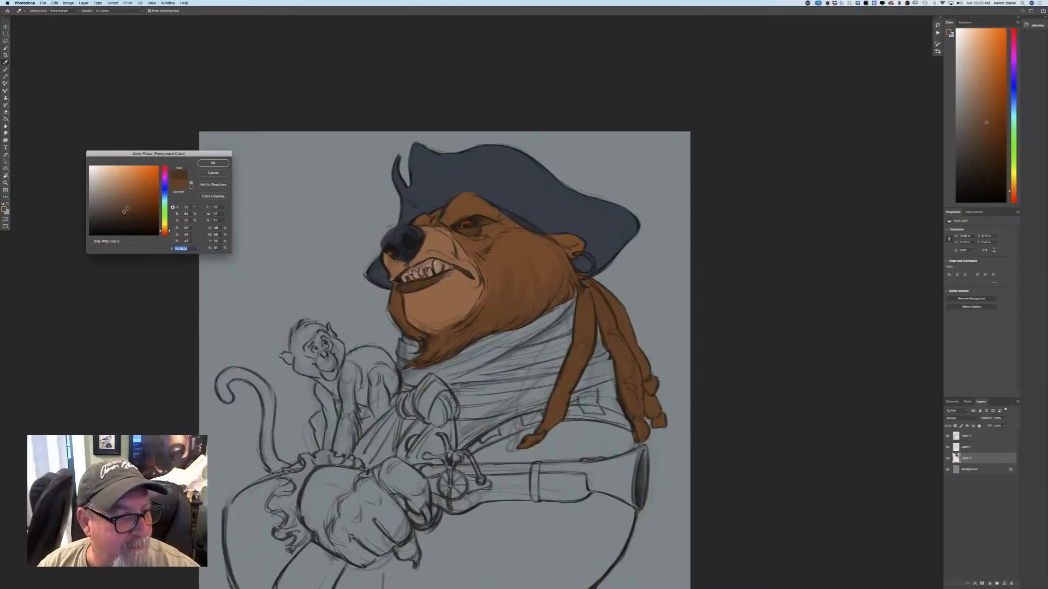
left_click(212, 164)
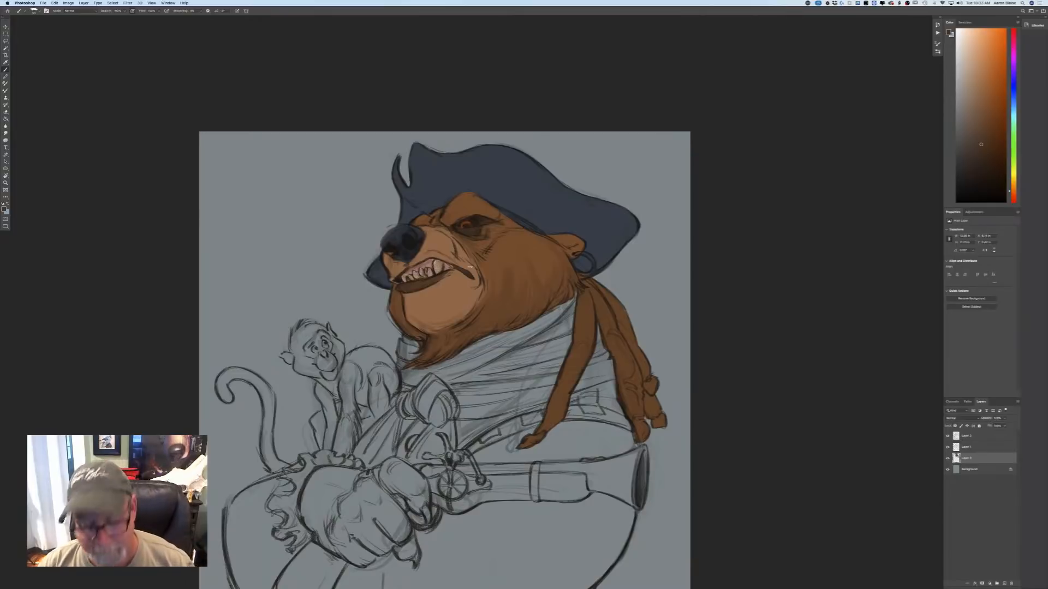
Choose a saturated rusty orange-red as the painting colour.
key("super+minus")
key("super+minus")
key("super+minus")
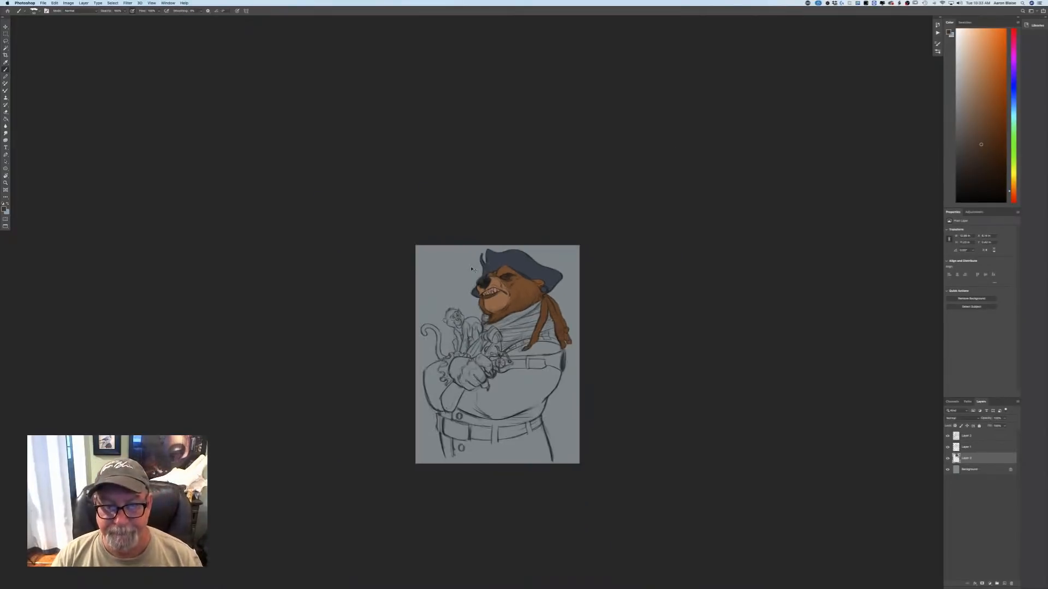
key("super+plus")
key("super+plus")
key("super+plus")
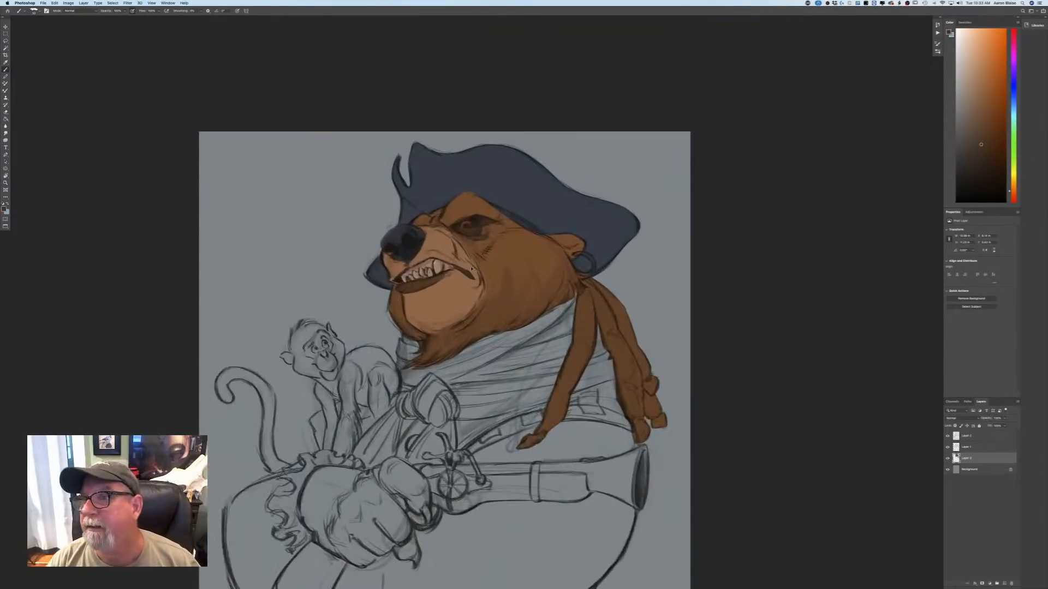
left_click(4, 209)
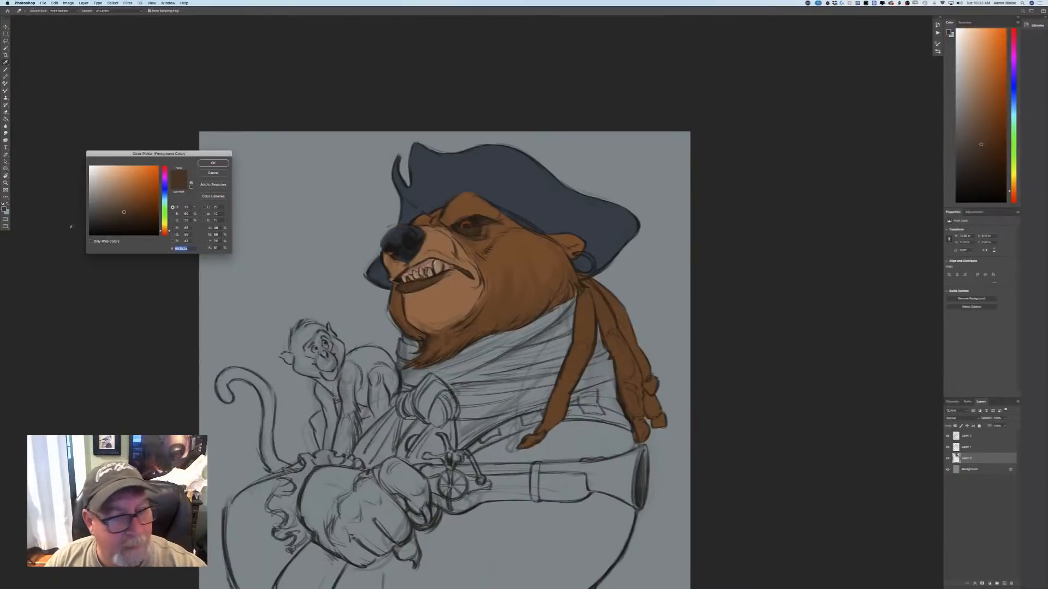
left_click(481, 355)
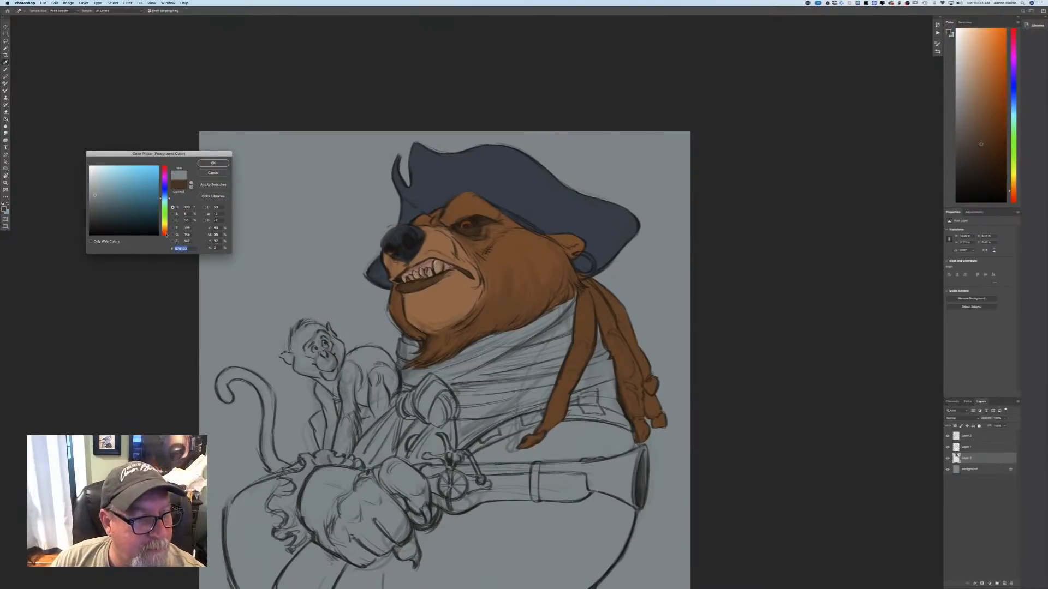
left_click(166, 234)
left_click(144, 189)
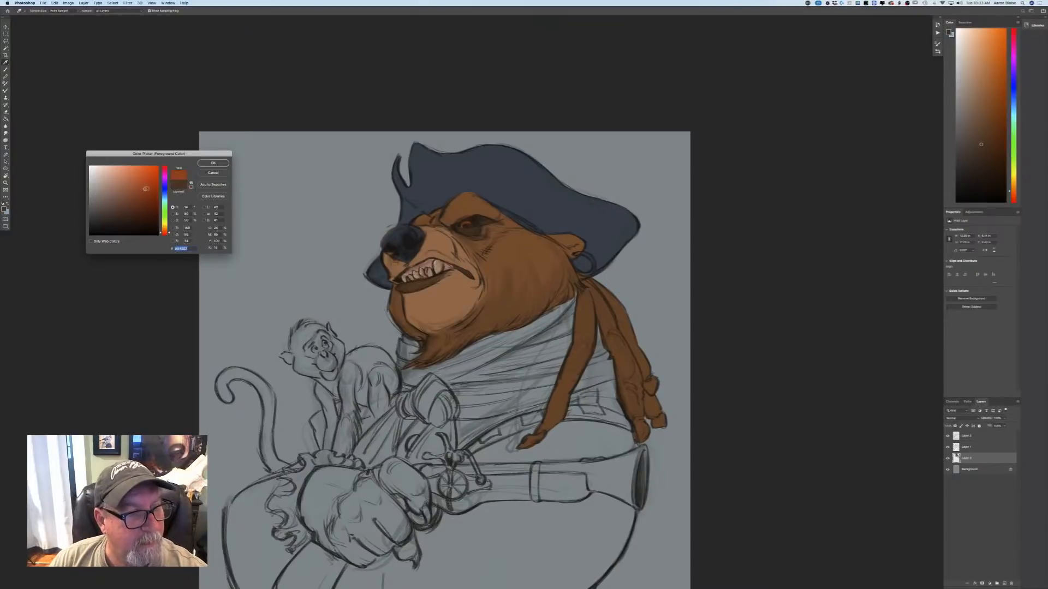
left_click(212, 163)
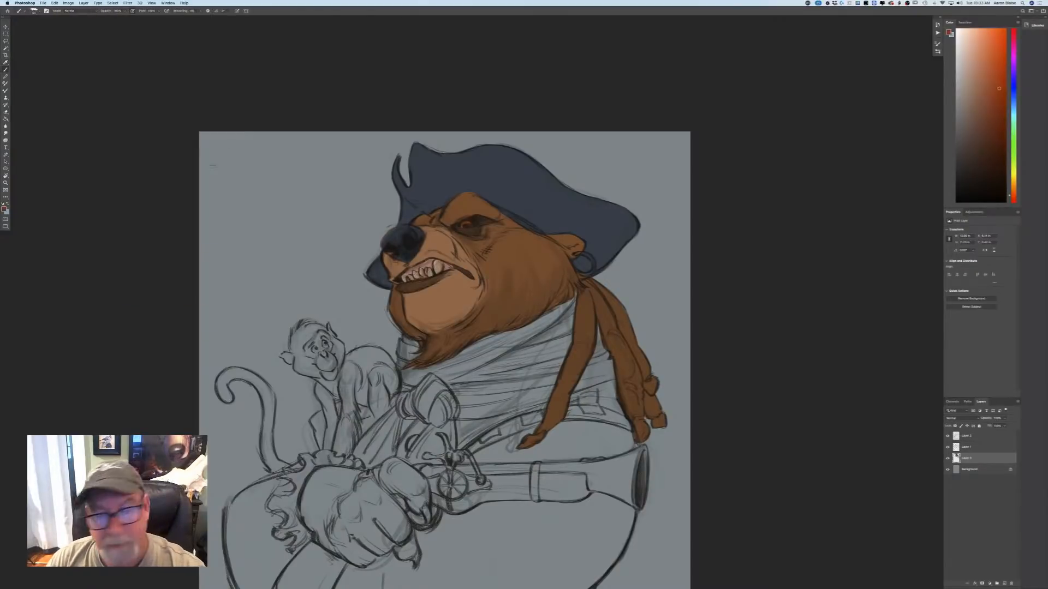
Add a new layer directly above the background and choose a medium blue as the painting colour.
left_click(964, 471)
left_click(997, 583)
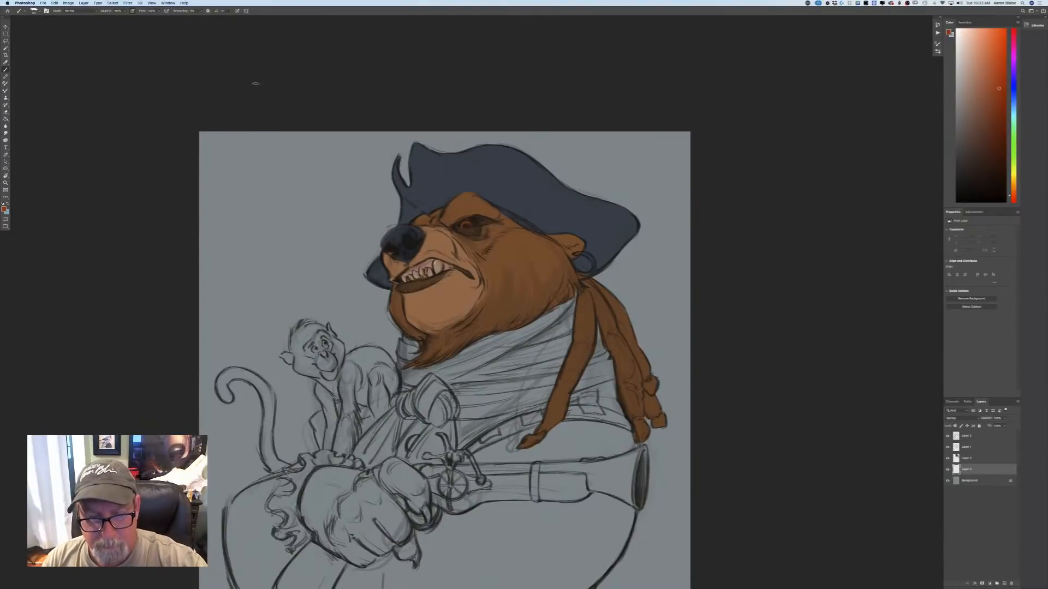
key("super+minus")
key("super+minus")
key("super+minus")
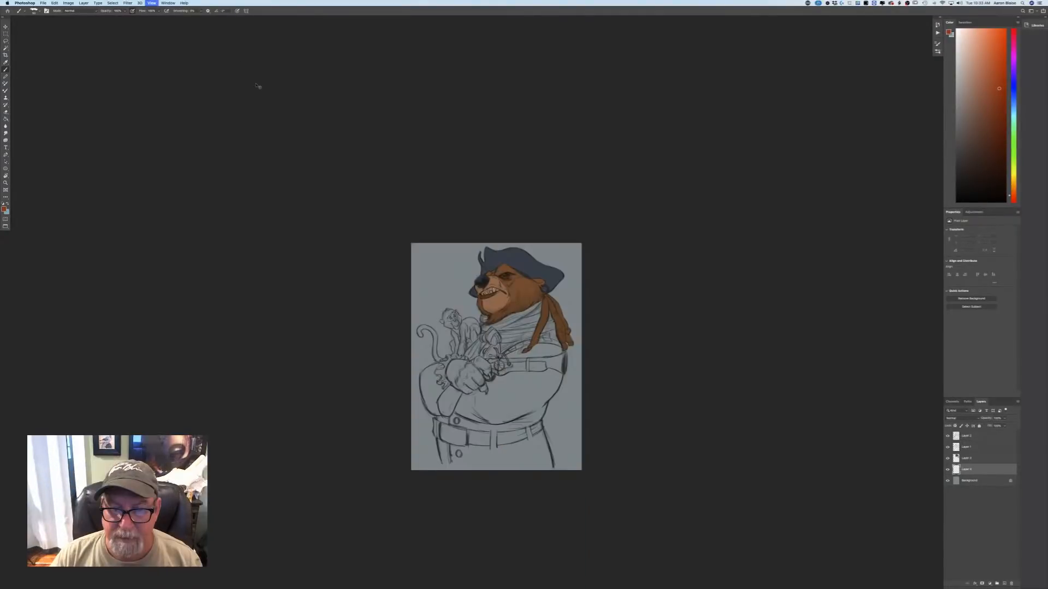
key("super+plus")
key("super+plus")
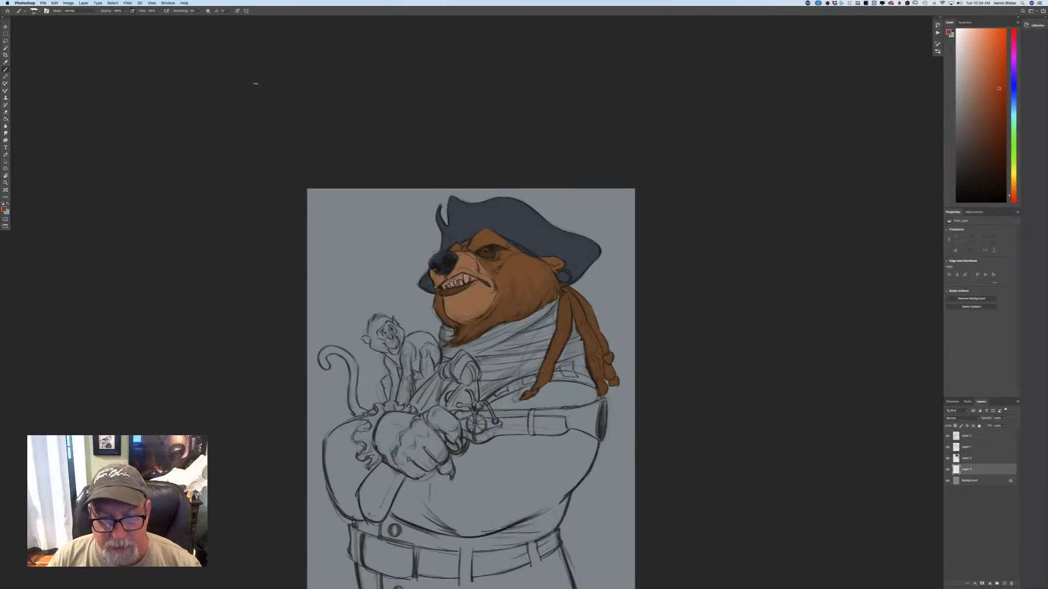
left_click(5, 209)
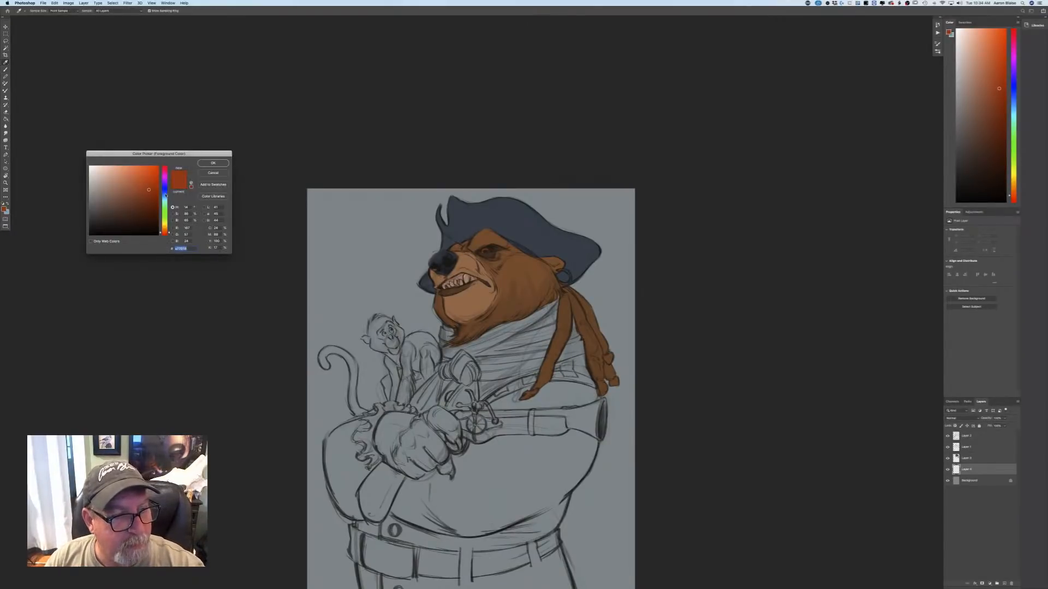
left_click(166, 195)
left_click(133, 189)
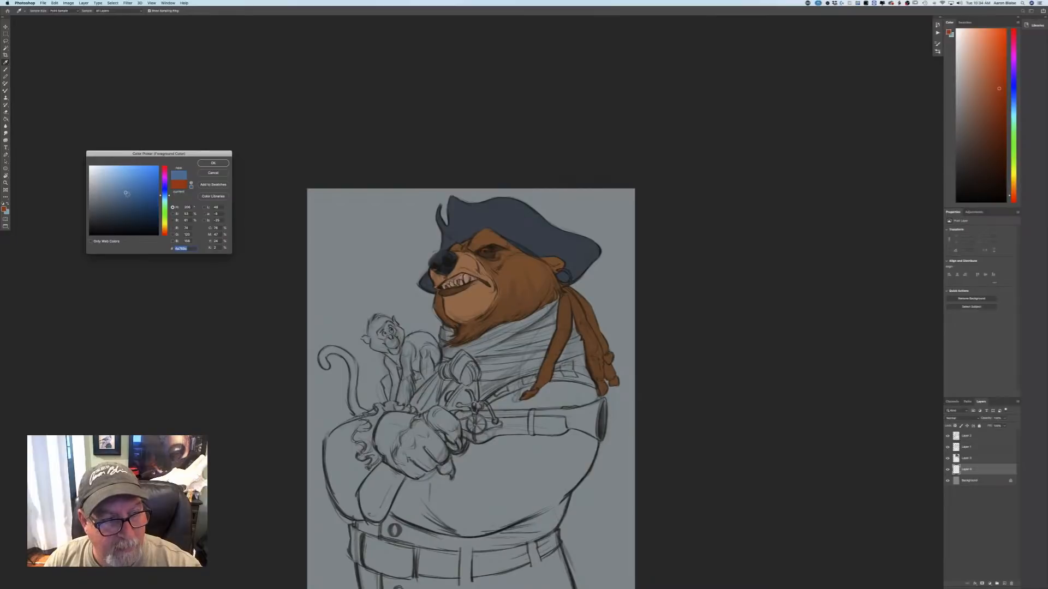
left_click(212, 163)
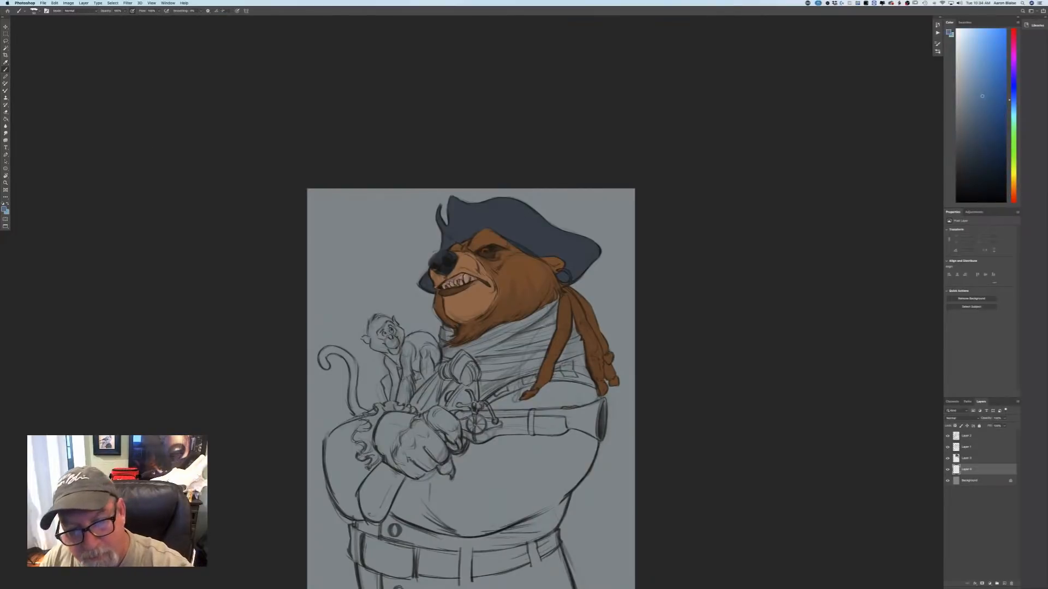
Block in the bear's neck scarf, its knot and hanging ends in blue on the new layer.
left_click_drag(539, 331, 521, 348)
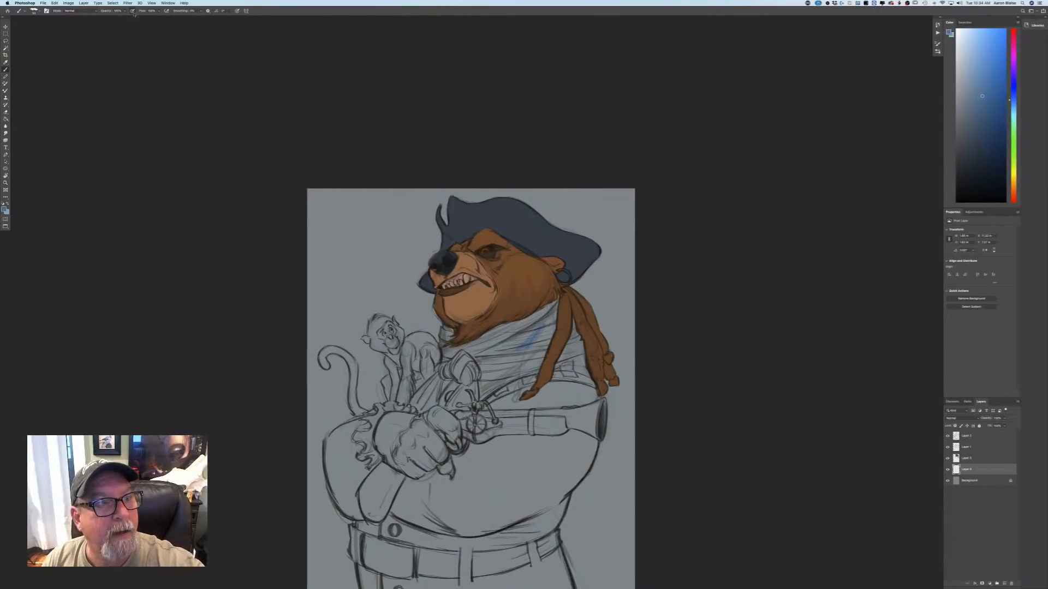
mouse_move(537, 327)
left_mouse_down()
mouse_move(503, 348)
mouse_move(526, 355)
left_mouse_up()
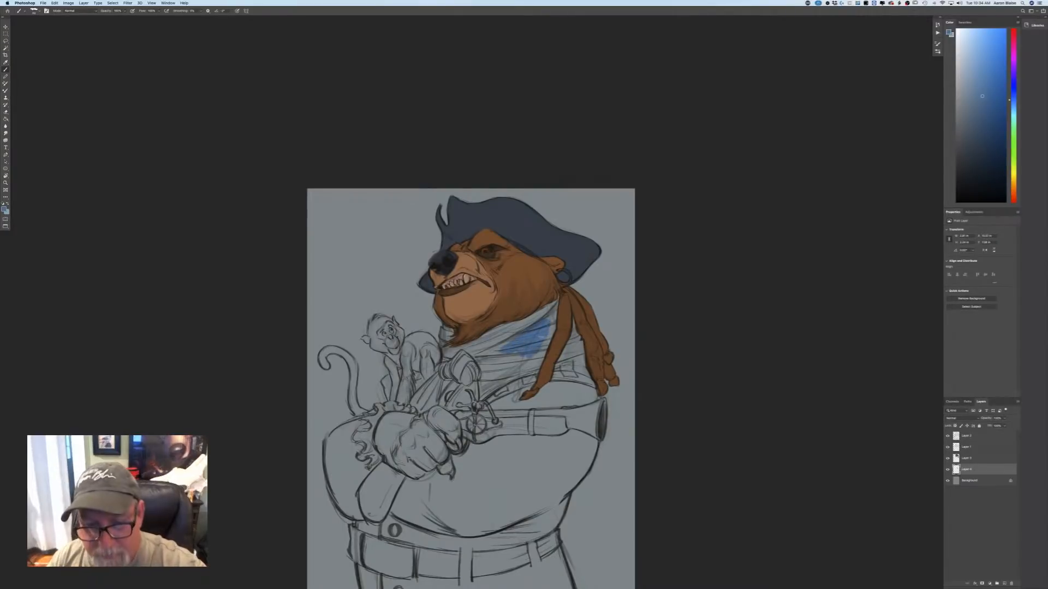
mouse_move(554, 317)
left_mouse_down()
mouse_move(536, 360)
mouse_move(549, 319)
mouse_move(494, 330)
mouse_move(510, 326)
mouse_move(511, 339)
left_mouse_up()
mouse_move(575, 323)
left_mouse_down()
mouse_move(584, 369)
mouse_move(573, 359)
mouse_move(589, 377)
mouse_move(557, 368)
mouse_move(562, 360)
mouse_move(494, 382)
mouse_move(507, 374)
mouse_move(480, 375)
mouse_move(468, 344)
mouse_move(497, 333)
mouse_move(490, 349)
mouse_move(450, 351)
mouse_move(444, 329)
mouse_move(444, 351)
mouse_move(473, 381)
mouse_move(452, 365)
mouse_move(441, 377)
mouse_move(475, 390)
mouse_move(468, 407)
mouse_move(420, 408)
mouse_move(421, 387)
left_mouse_up()
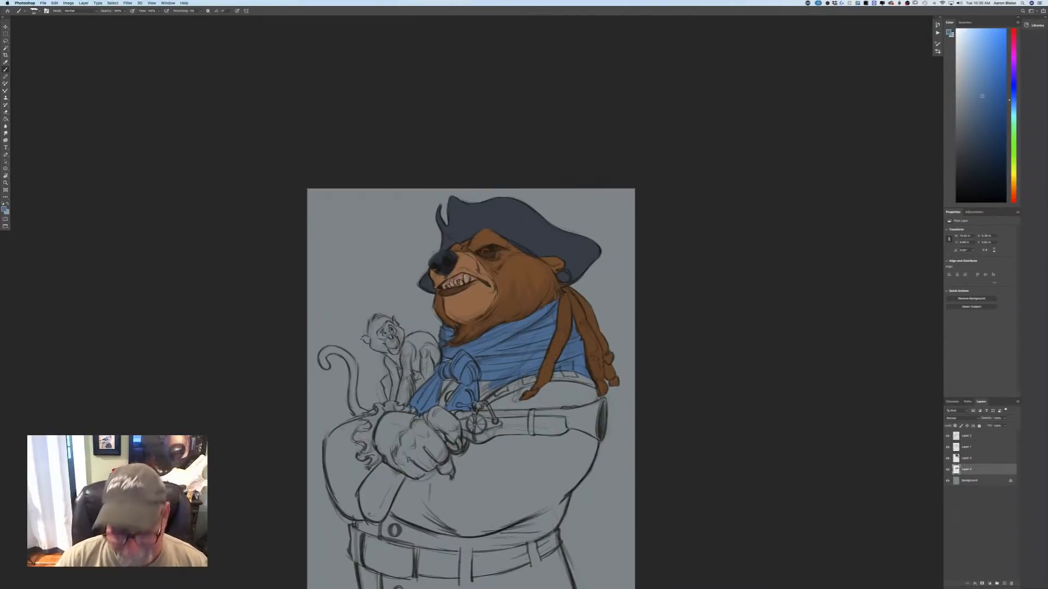
Erase the pale tone from the bear's large fang and the row of smaller teeth on the topmost layer.
key("super+equal")
key("super+equal")
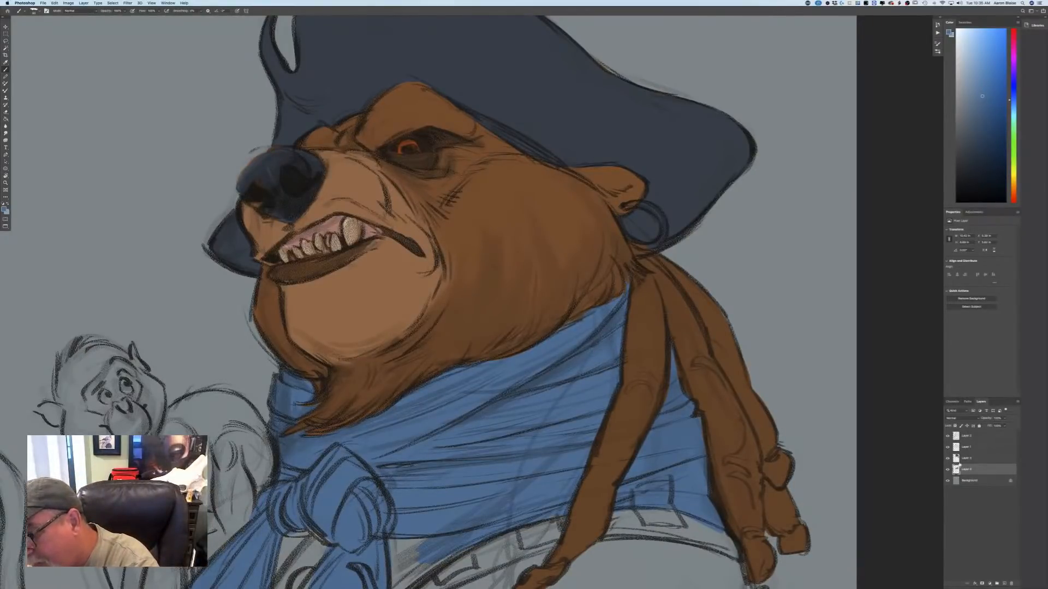
left_click(963, 457)
left_click(963, 438)
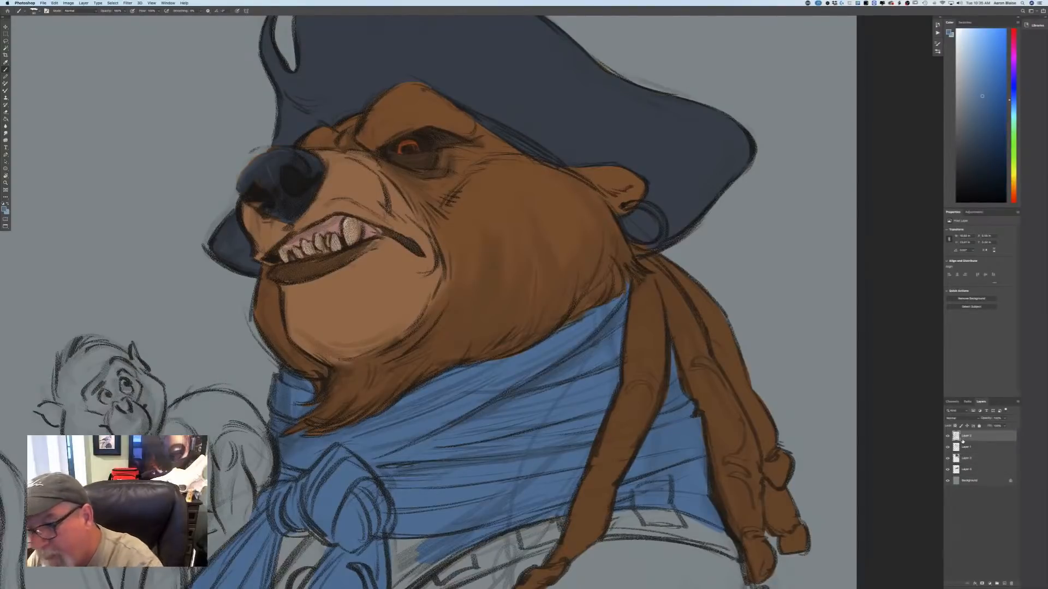
left_click_drag(349, 223, 349, 241)
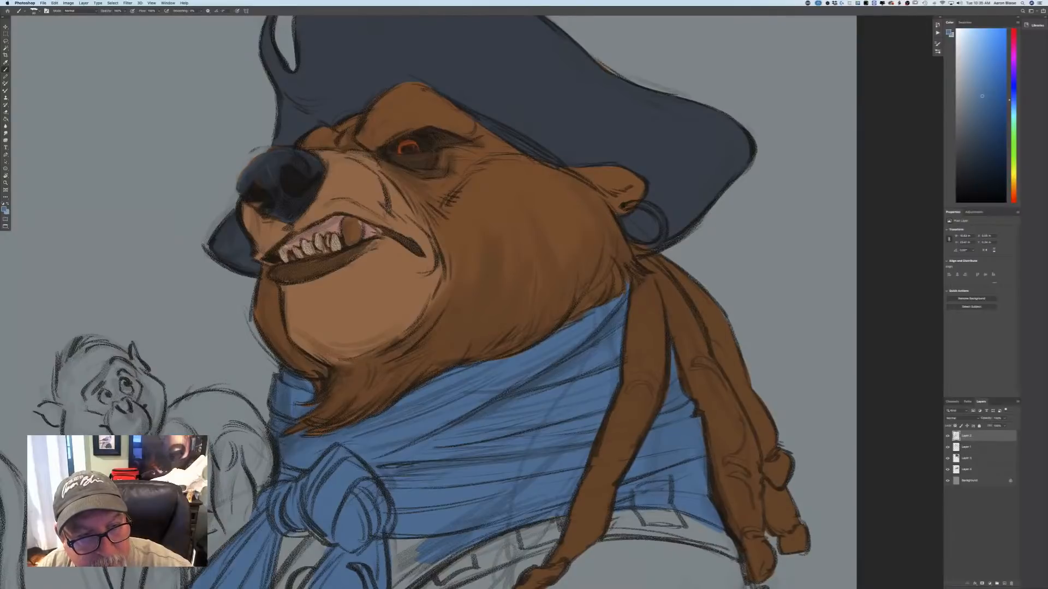
left_click_drag(334, 237, 335, 249)
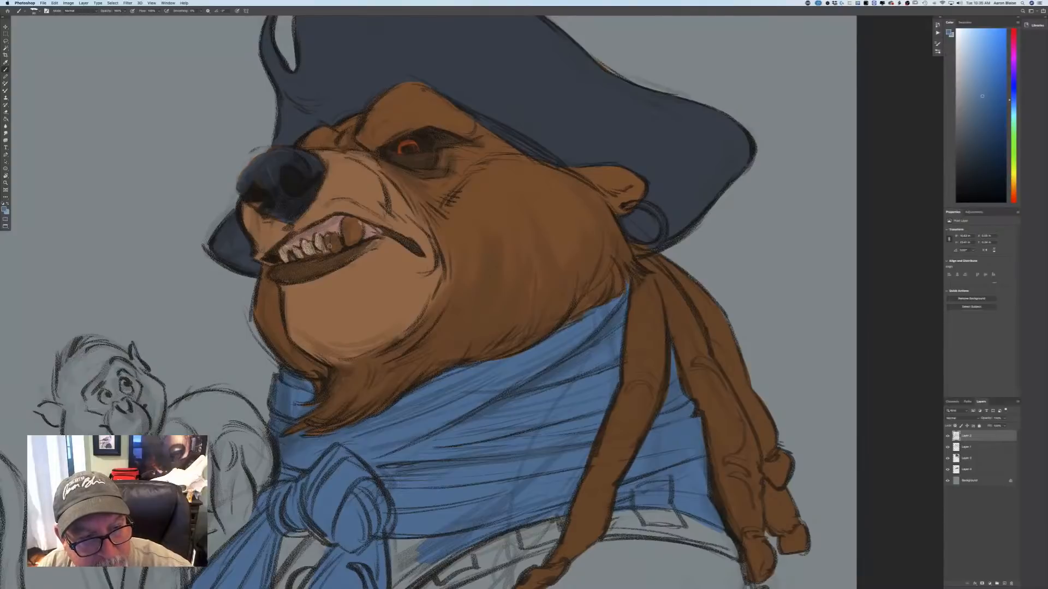
left_click_drag(326, 245, 310, 249)
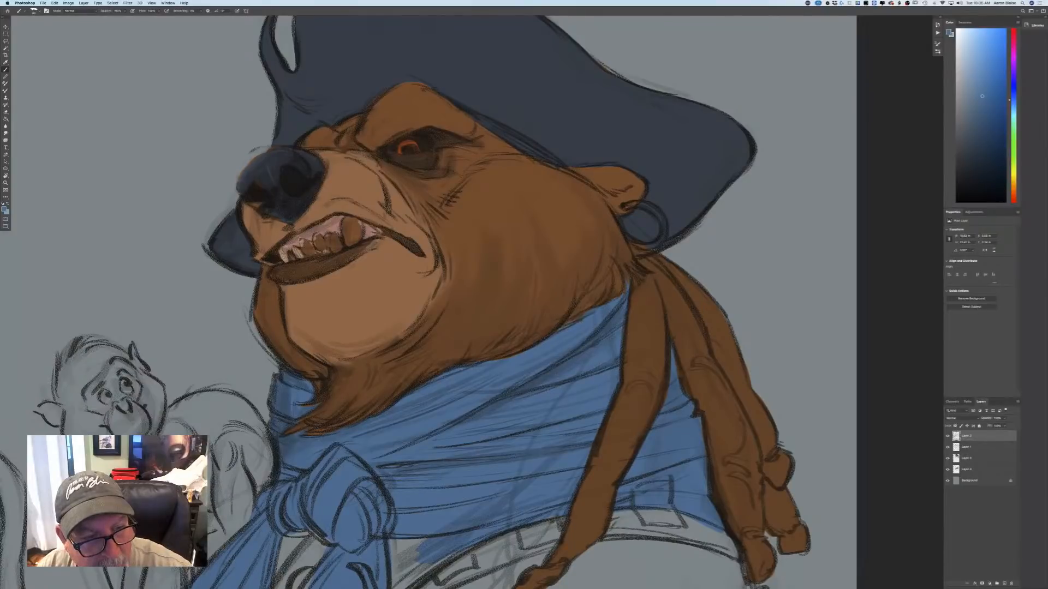
left_click_drag(297, 249, 284, 258)
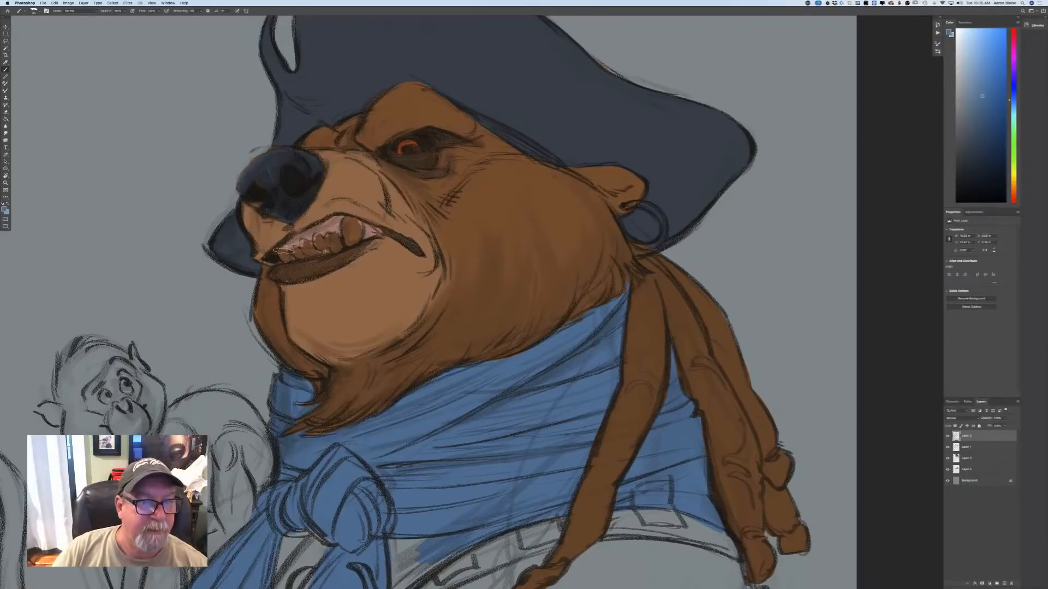
Choose a bright golden yellow as the painting colour.
left_click(6, 210)
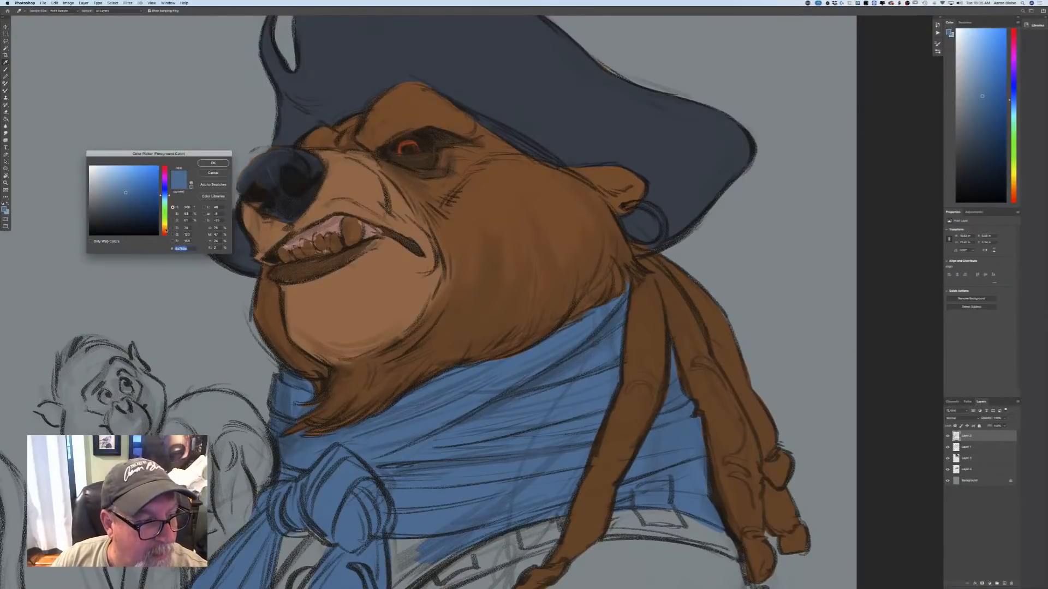
left_click(141, 172)
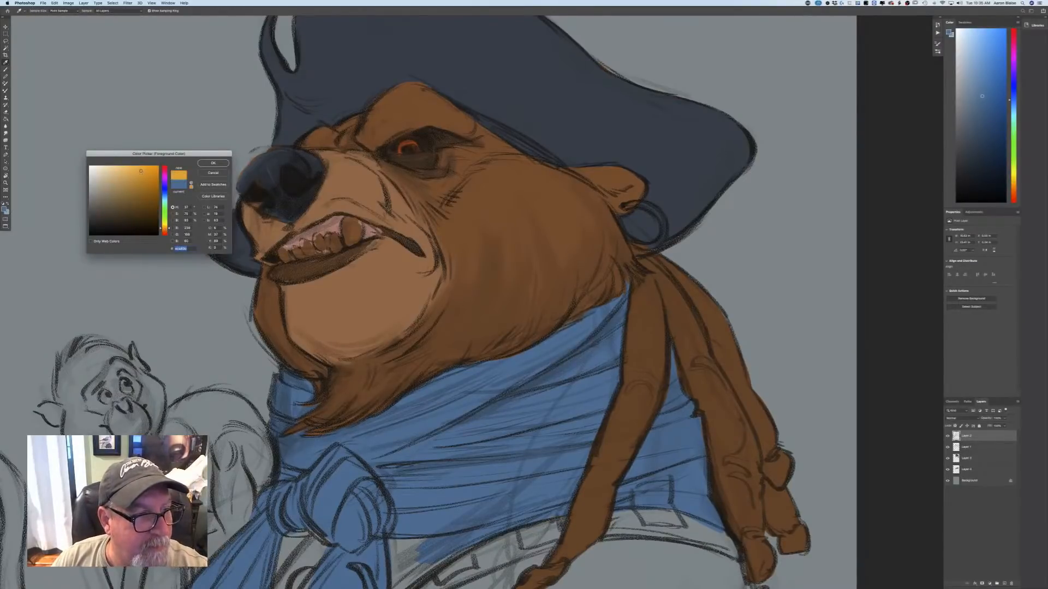
key("Return")
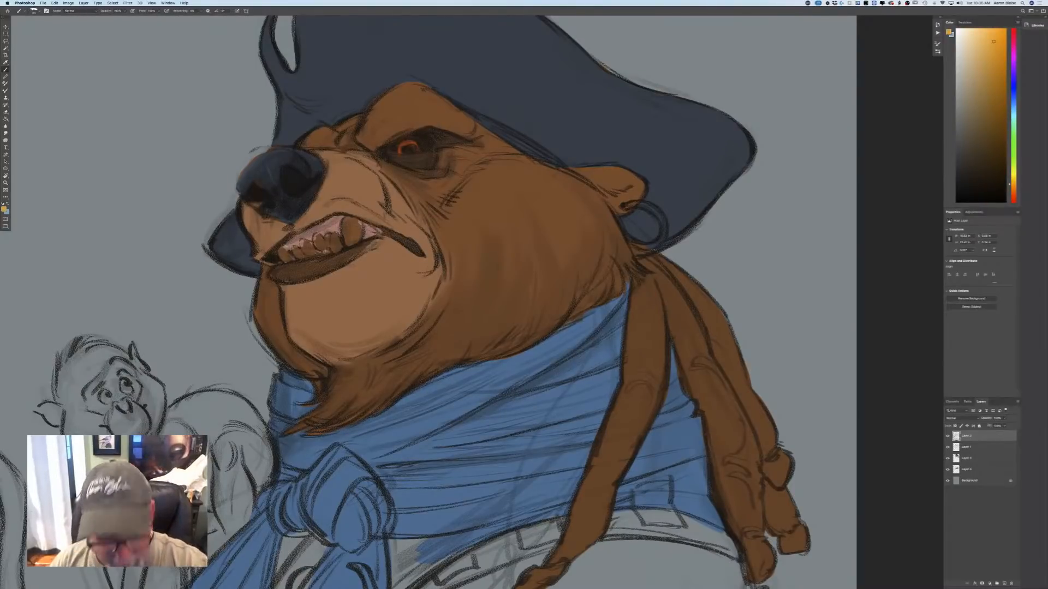
left_click_drag(344, 224, 358, 240)
key("super+z")
key("super+z")
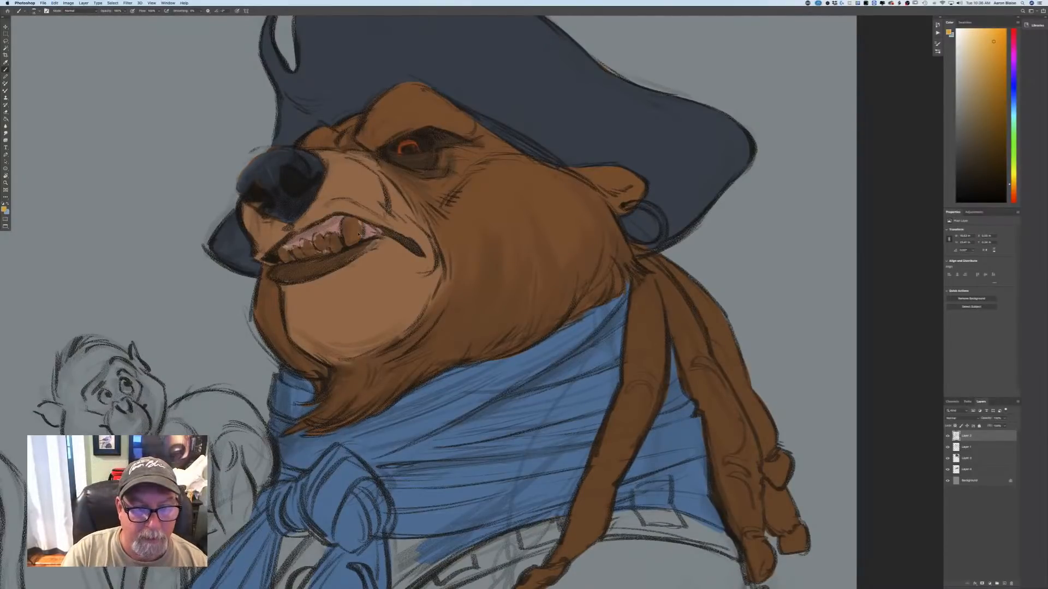
Paint the bear's large fang golden yellow on the bear's base colour layer beneath the line work.
left_click(967, 459)
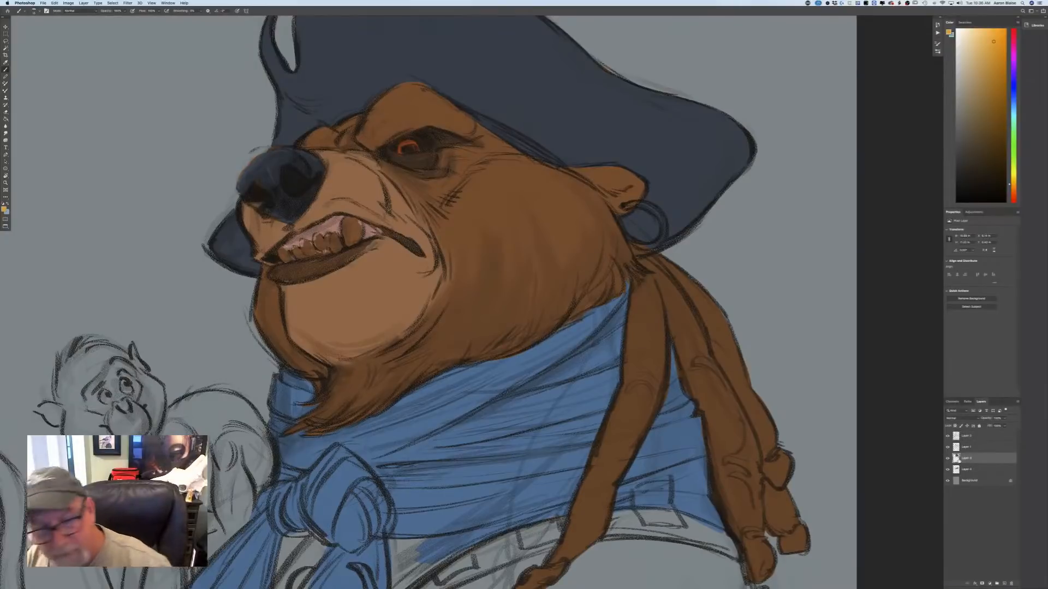
mouse_move(358, 221)
left_mouse_down()
mouse_move(359, 239)
mouse_move(346, 243)
mouse_move(355, 236)
mouse_move(346, 233)
left_mouse_up()
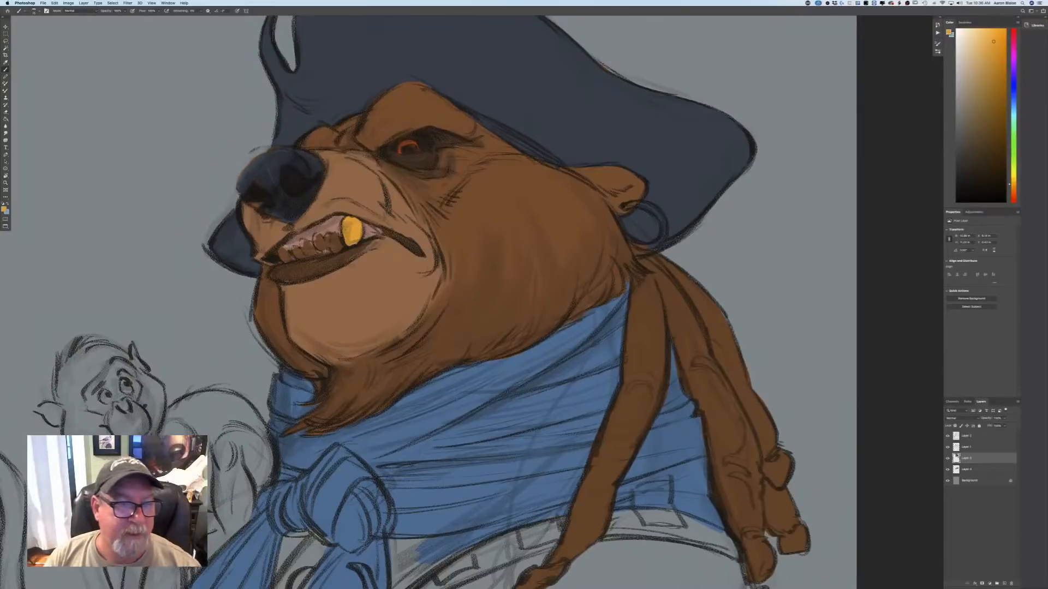
Choose a muted greyish beige and paint the row of smaller teeth beside the large fang.
left_click(4, 210)
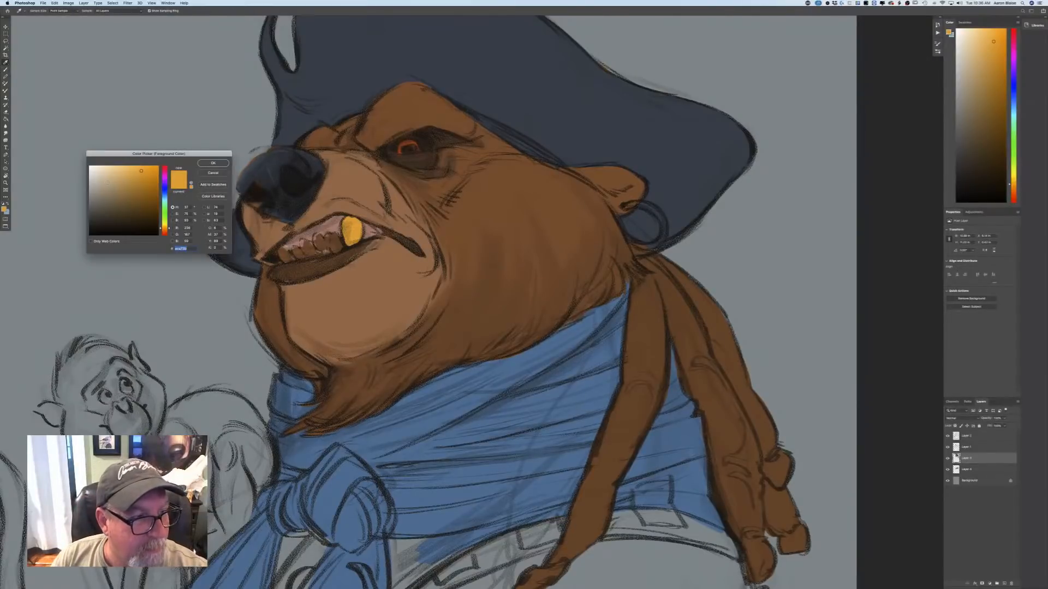
left_click(204, 164)
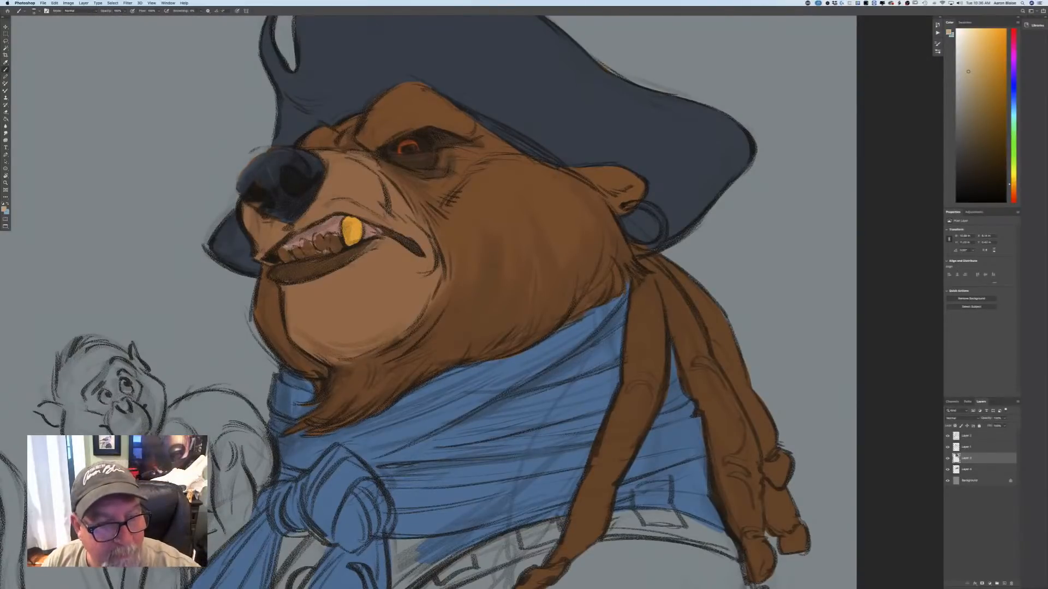
mouse_move(342, 235)
left_mouse_down()
mouse_move(314, 251)
mouse_move(327, 254)
mouse_move(277, 262)
left_mouse_up()
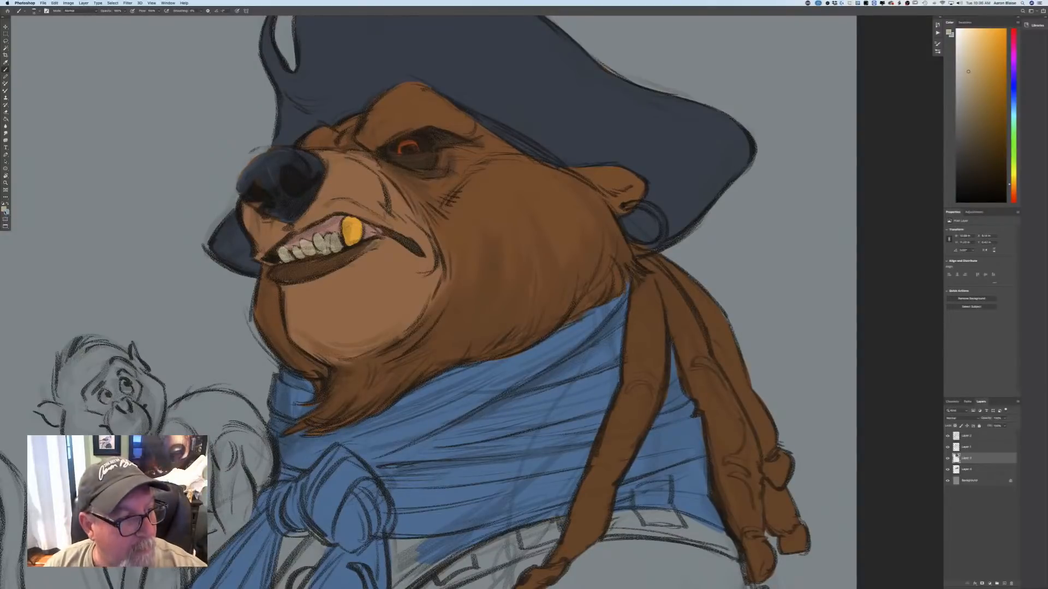
Choose a muted reddish pink as the painting colour.
left_click(4, 210)
left_click(113, 185)
left_click(164, 233)
left_click(216, 164)
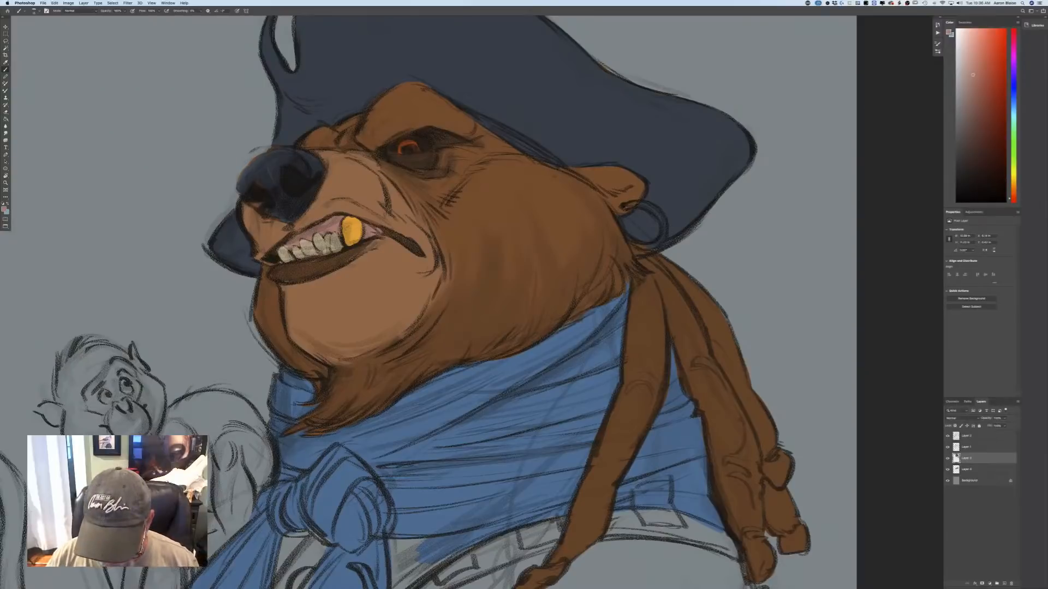
Pick up the pale beige of the smaller teeth as the painting colour and repaint the large fang in pale ivory.
key("super+minus")
key("super+minus")
key("super+minus")
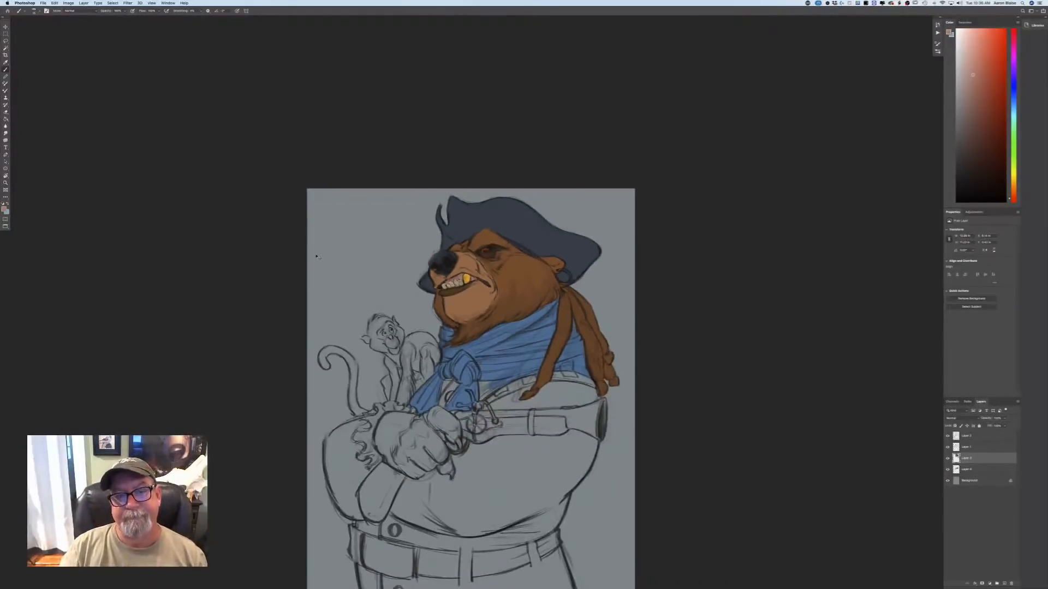
key("super+equal")
key("super+equal")
key("super+equal")
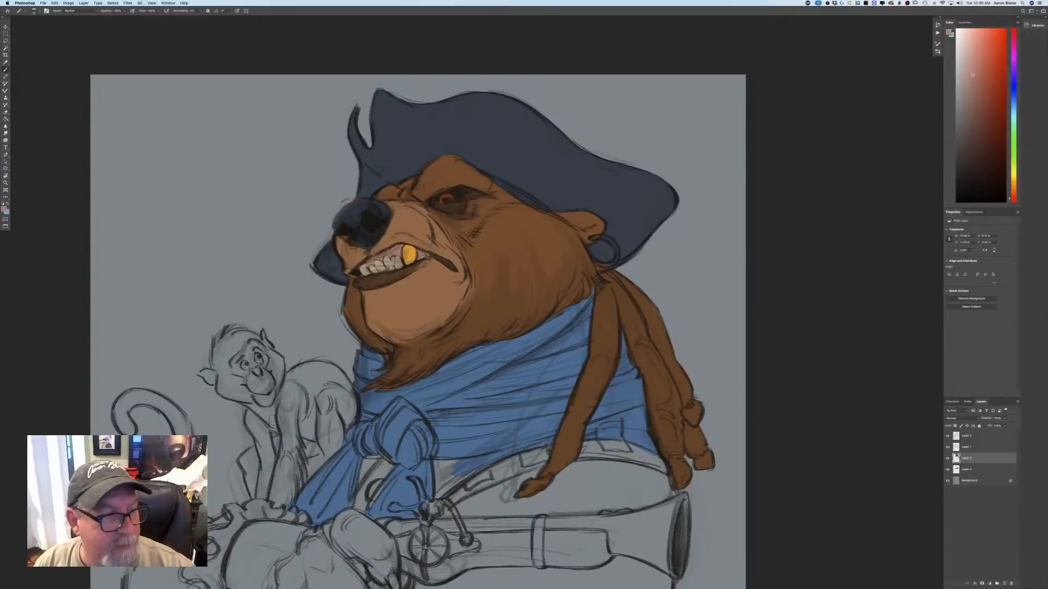
left_click(4, 209)
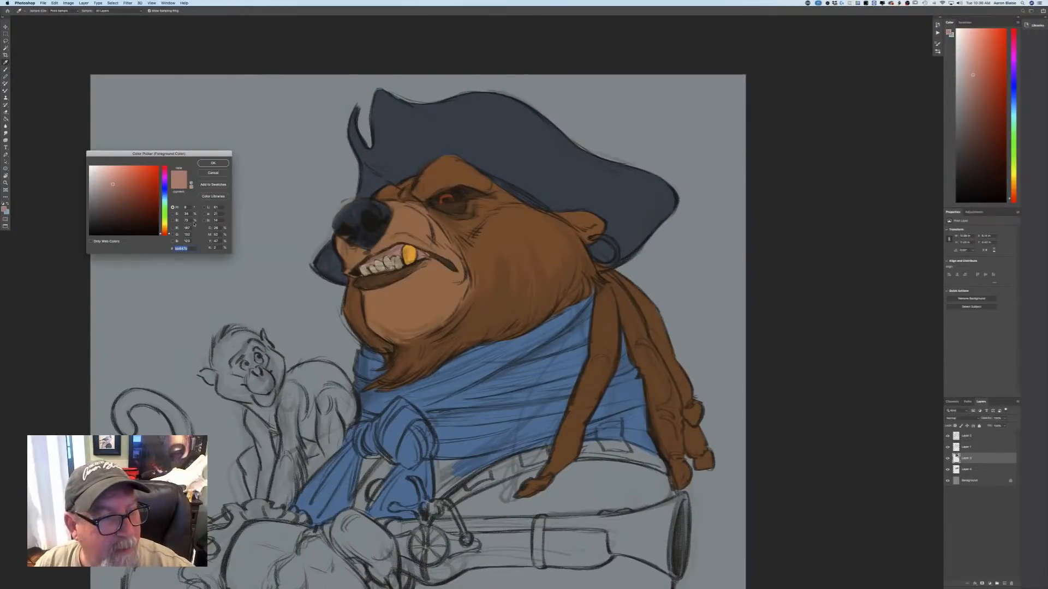
left_click(363, 268)
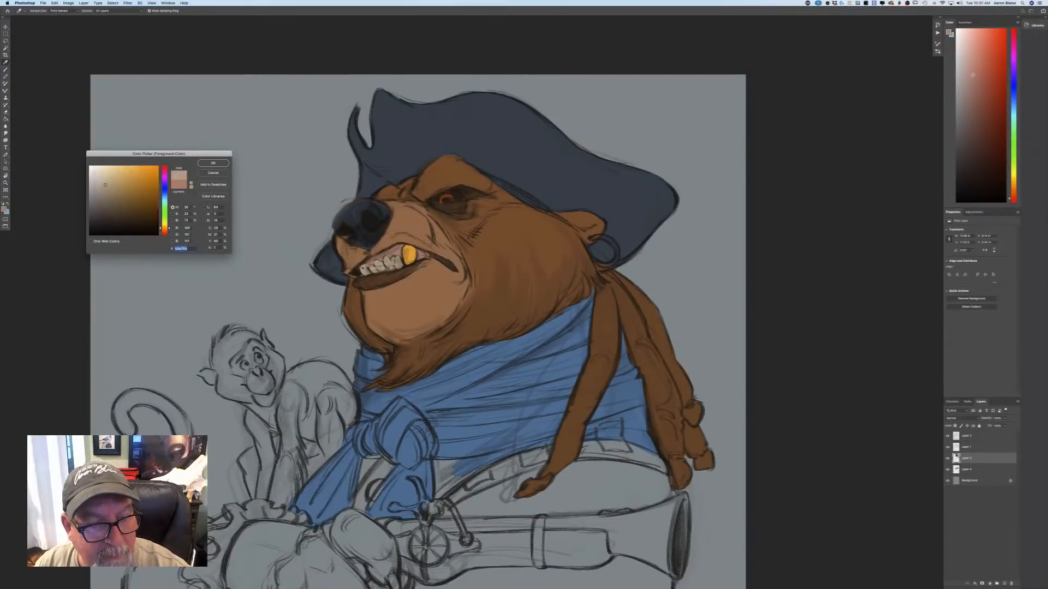
key("Return")
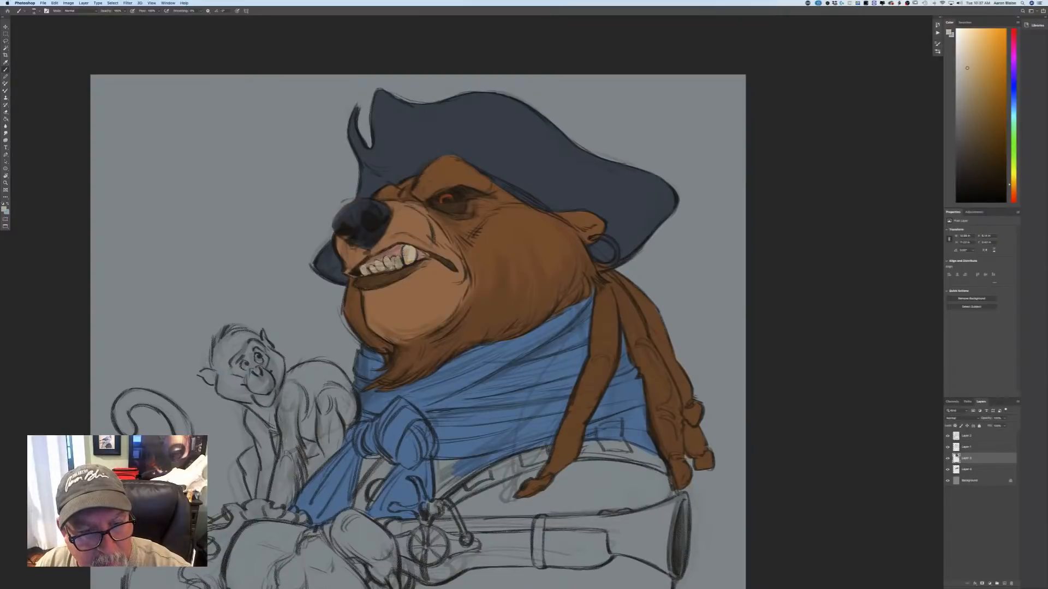
Choose a golden yellow and paint several of the small front teeth as gold teeth.
left_click(4, 210)
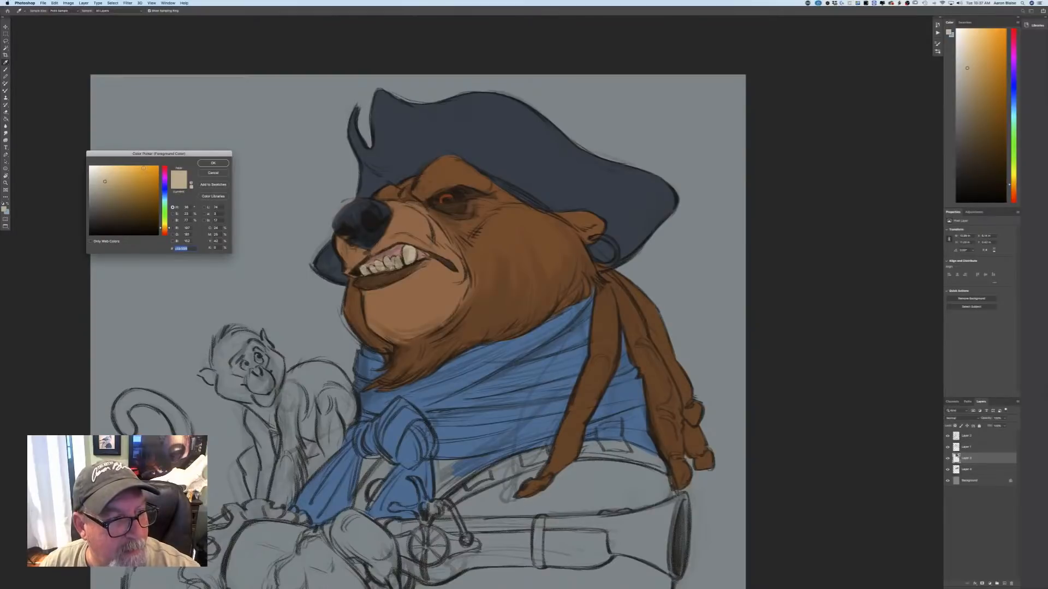
left_click(211, 164)
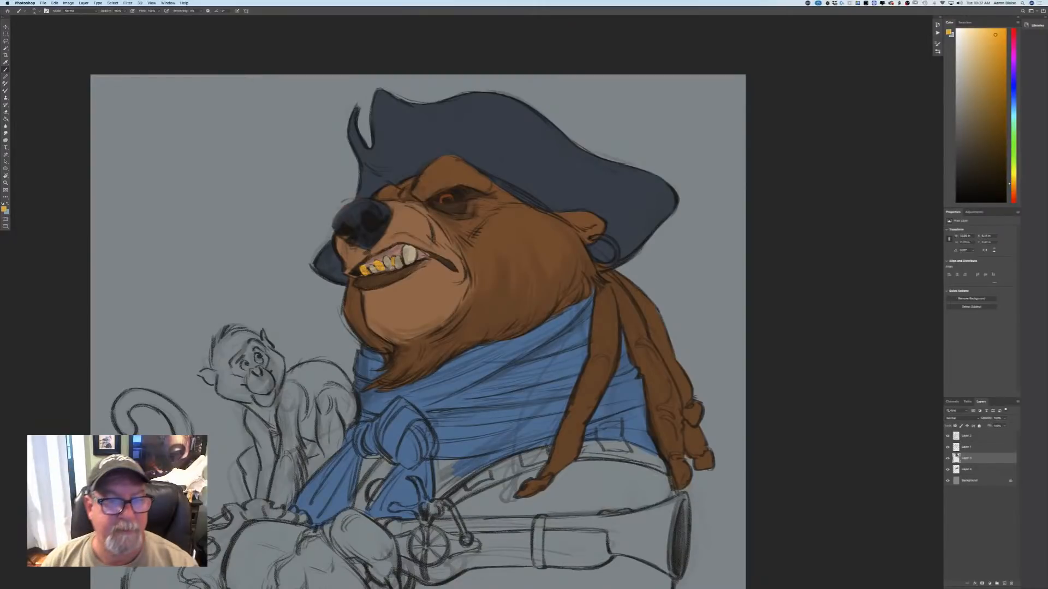
Examine the painted teeth against the whole figure and at closer range.
key("super+minus")
key("super+minus")
key("super+minus")
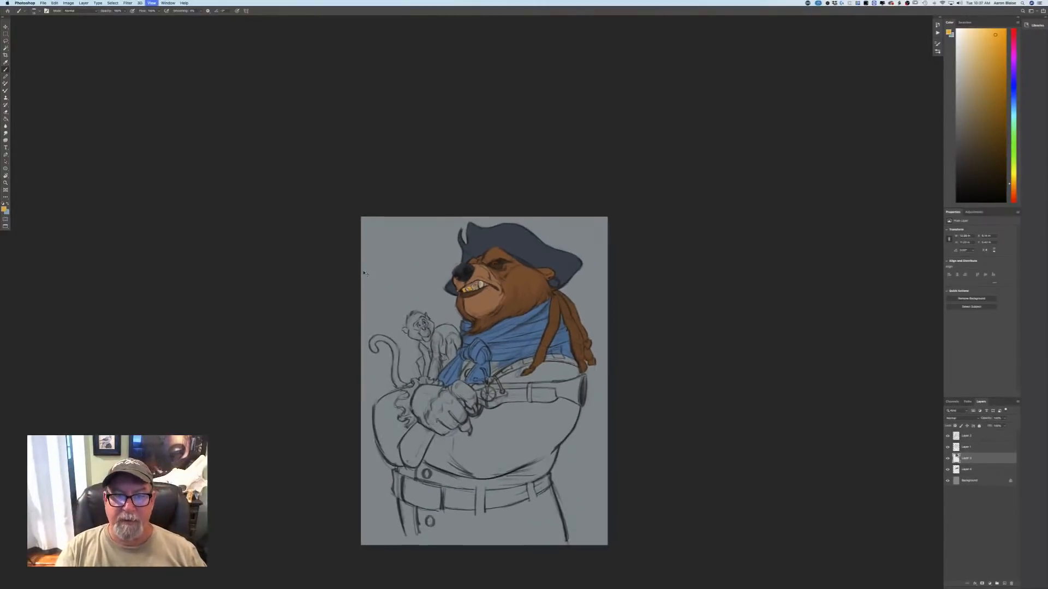
key("super+plus")
key("super+plus")
key("super+plus")
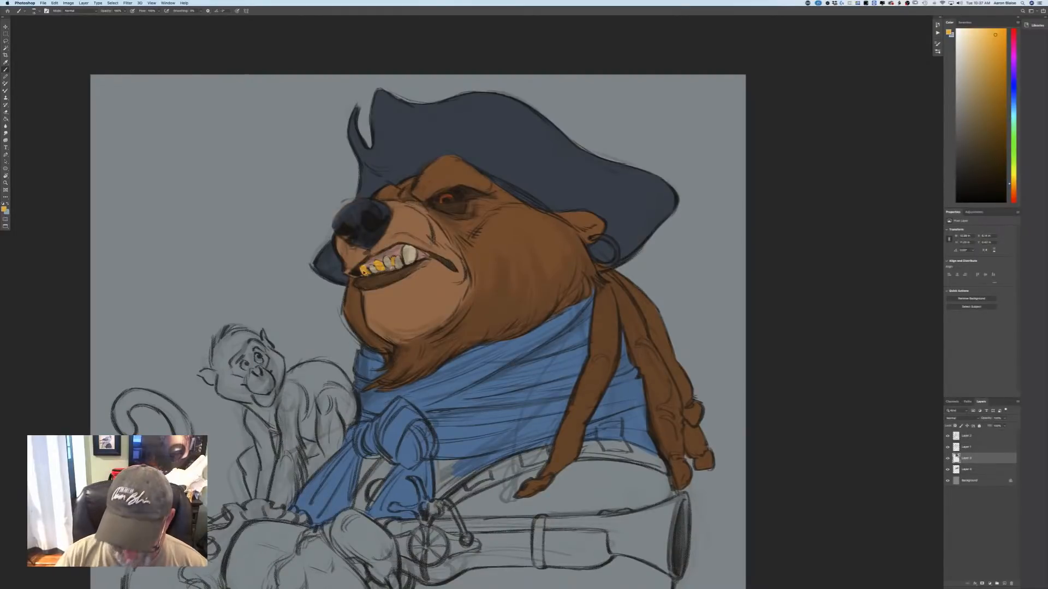
key("super+equal")
key("super+minus")
key("super+minus")
key("super+minus")
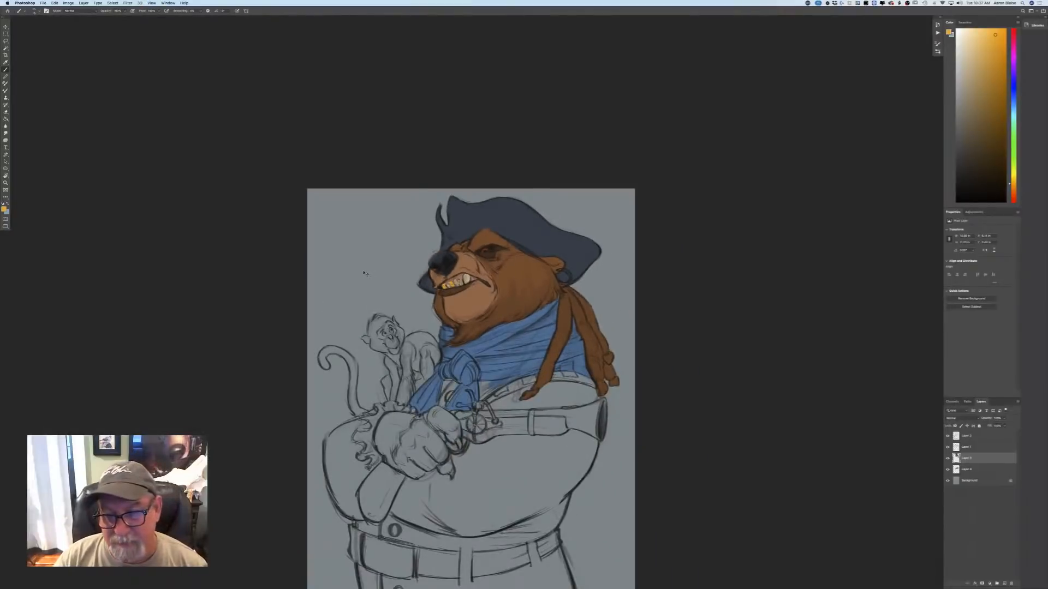
Paint the hoop earring hanging from the bear's ear in golden yellow.
key("super+equal")
key("super+equal")
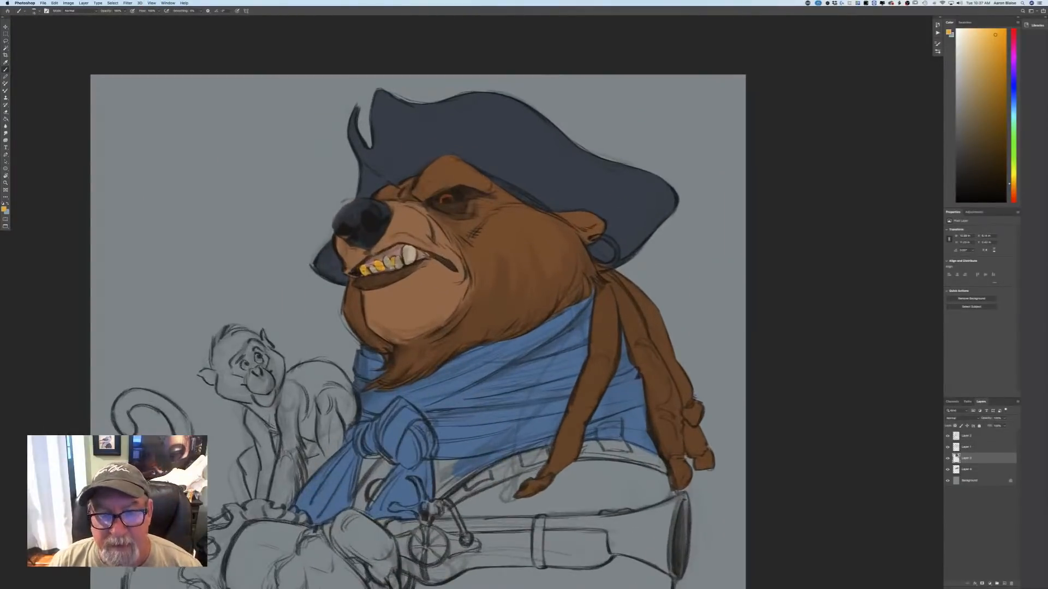
key("super+equal")
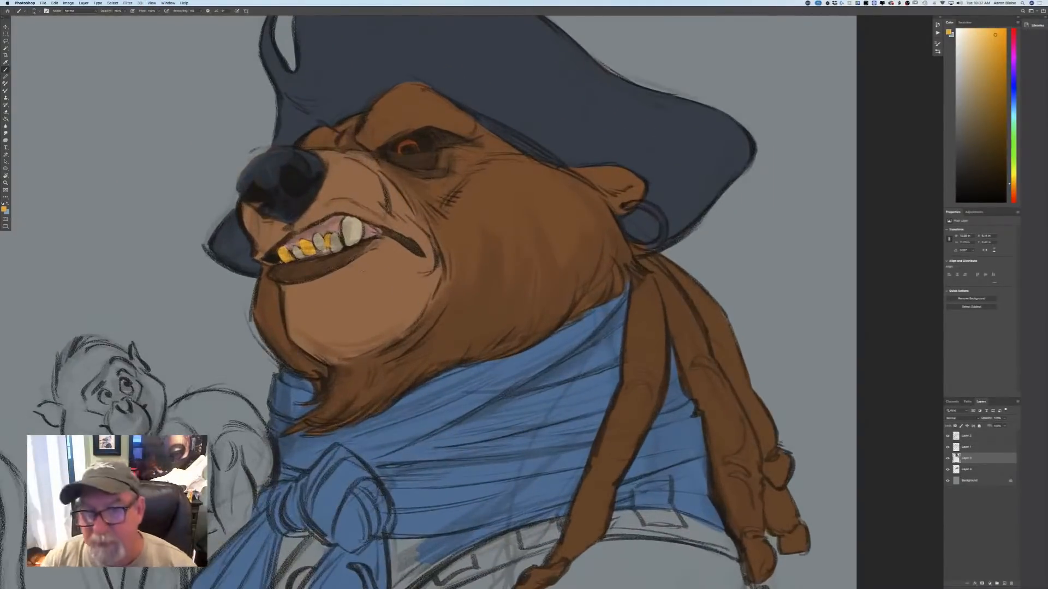
mouse_move(625, 207)
left_mouse_down()
mouse_move(663, 222)
mouse_move(660, 241)
mouse_move(638, 246)
mouse_move(620, 217)
left_mouse_up()
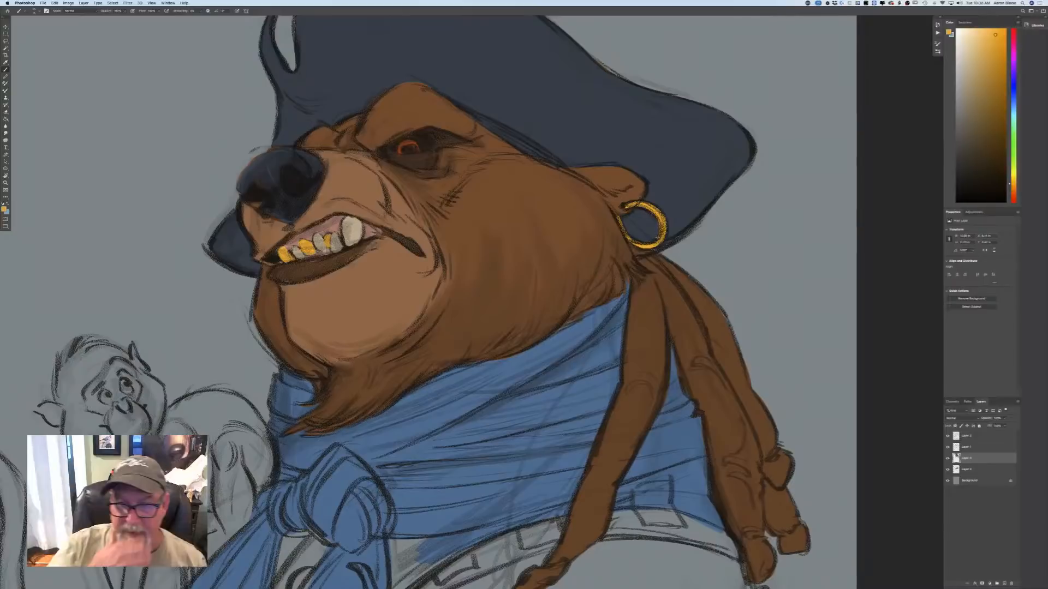
Choose a medium orange-brown as the painting colour.
left_click(4, 210)
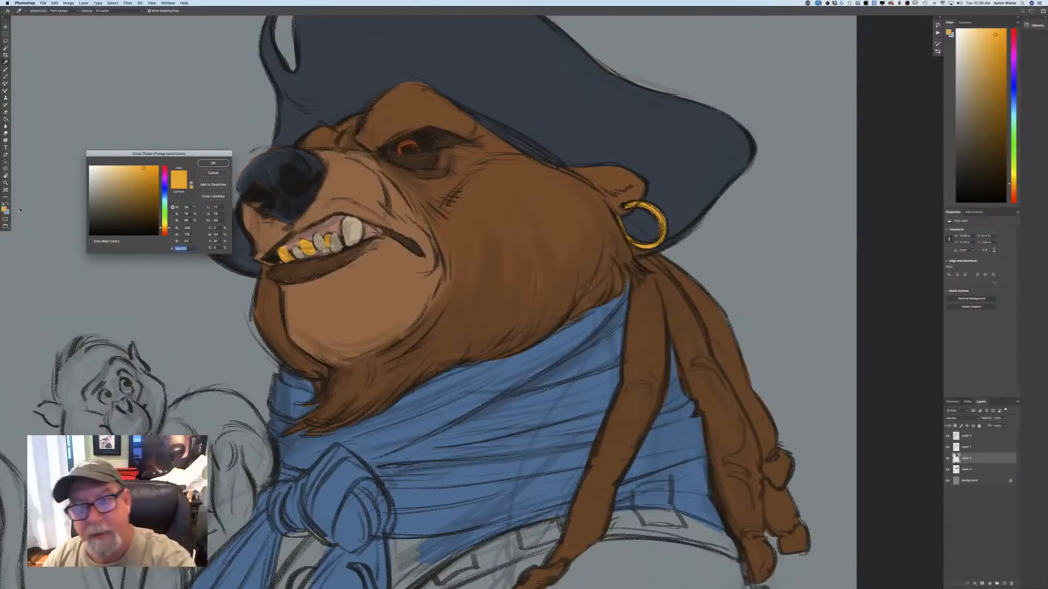
left_click(164, 231)
left_click(131, 198)
left_click(212, 163)
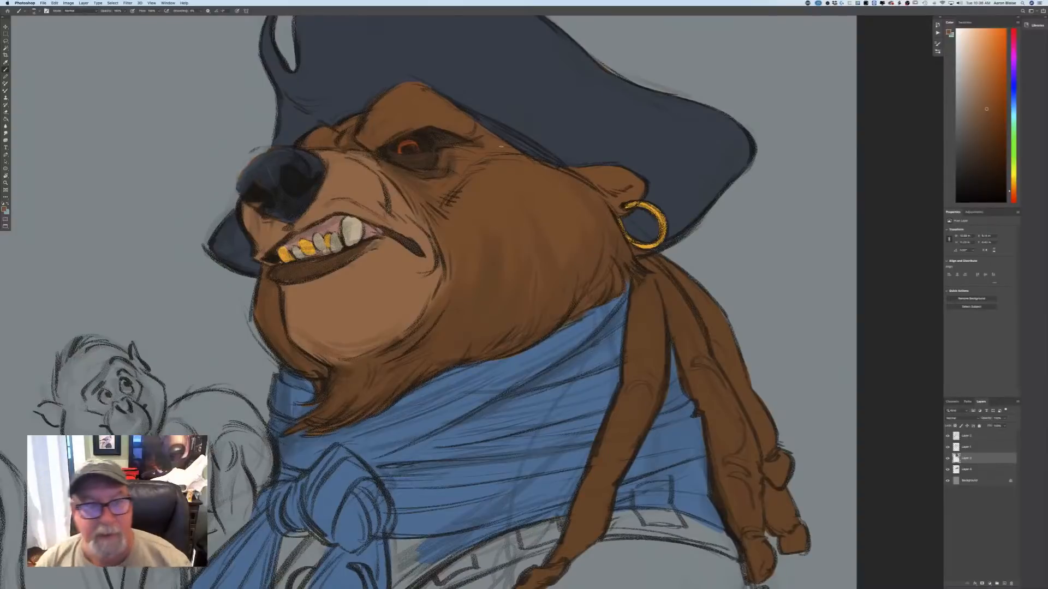
Choose a saturated red-orange as the painting colour.
key("super+minus")
key("super+minus")
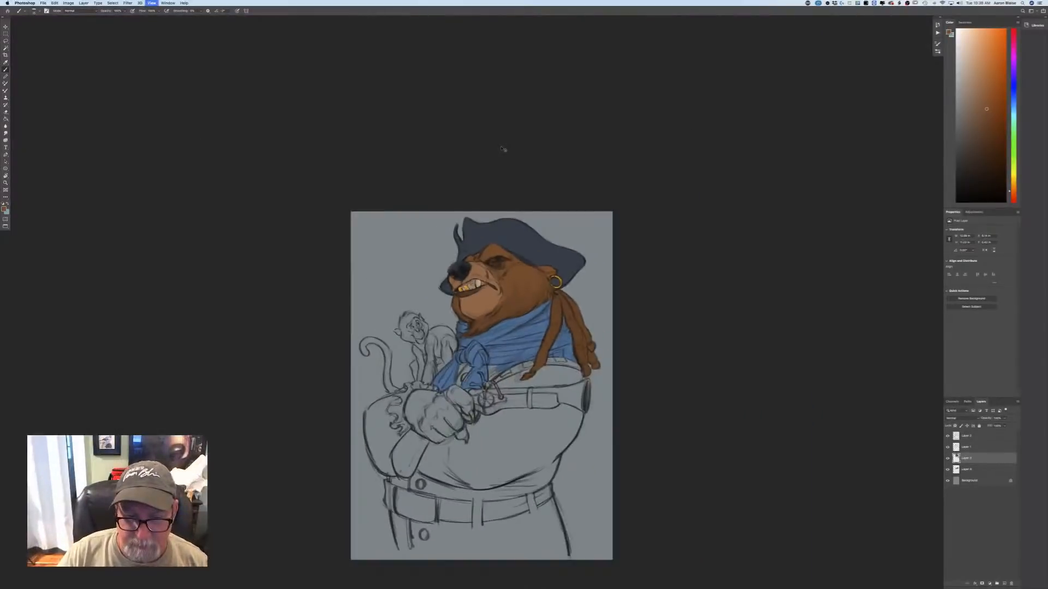
key("super+plus")
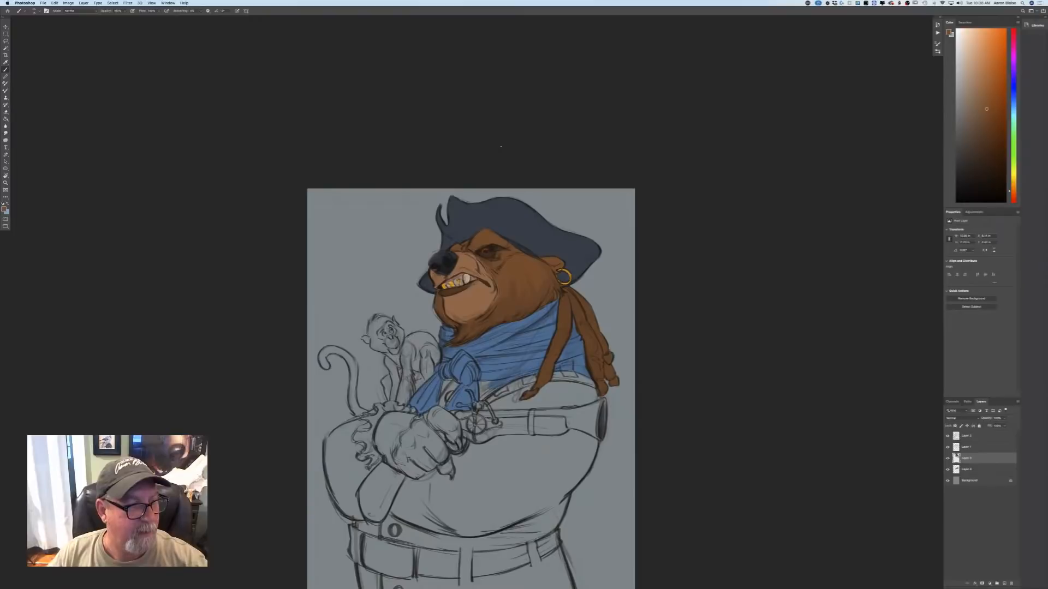
left_click(4, 210)
left_click(165, 233)
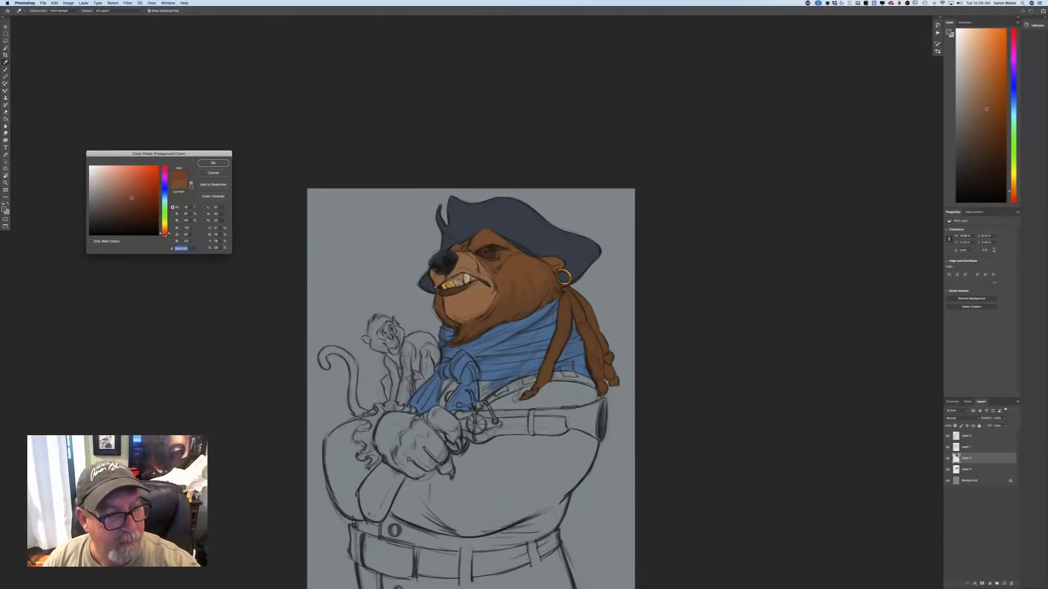
left_click(143, 182)
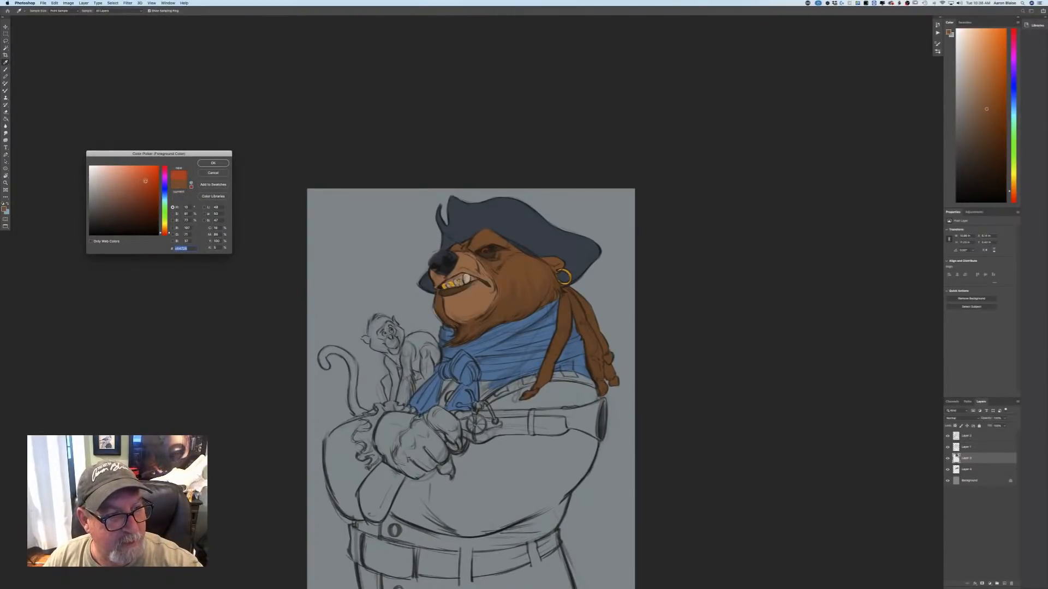
left_click(213, 163)
key("b")
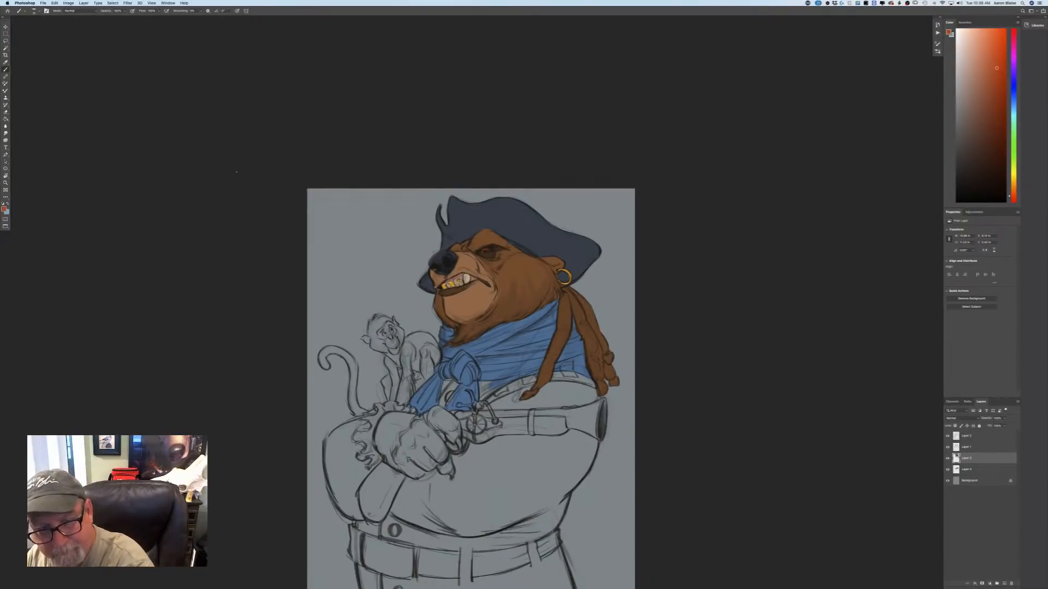
Add a layer directly above the background and paint the coat's shoulder and chest areas around the scarf red-orange.
left_click(976, 480)
left_click(999, 580)
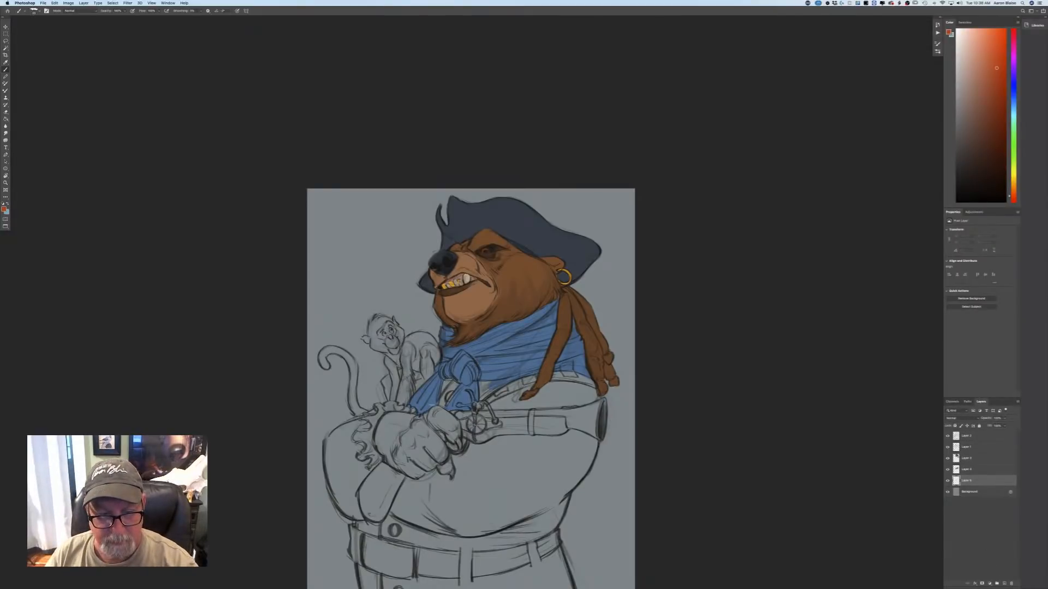
left_click_drag(253, 391, 217, 290)
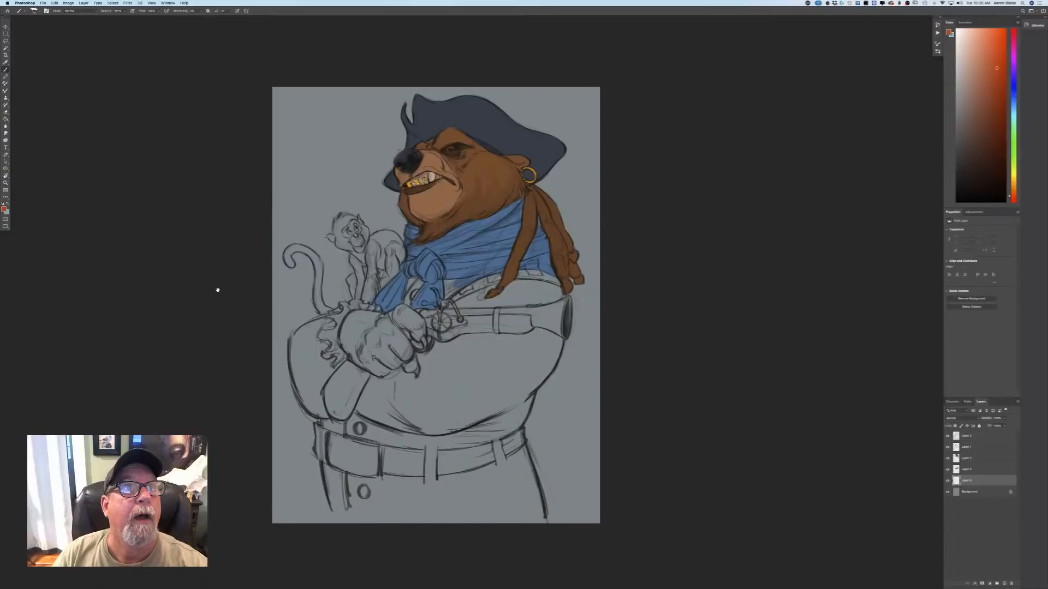
left_click(555, 292)
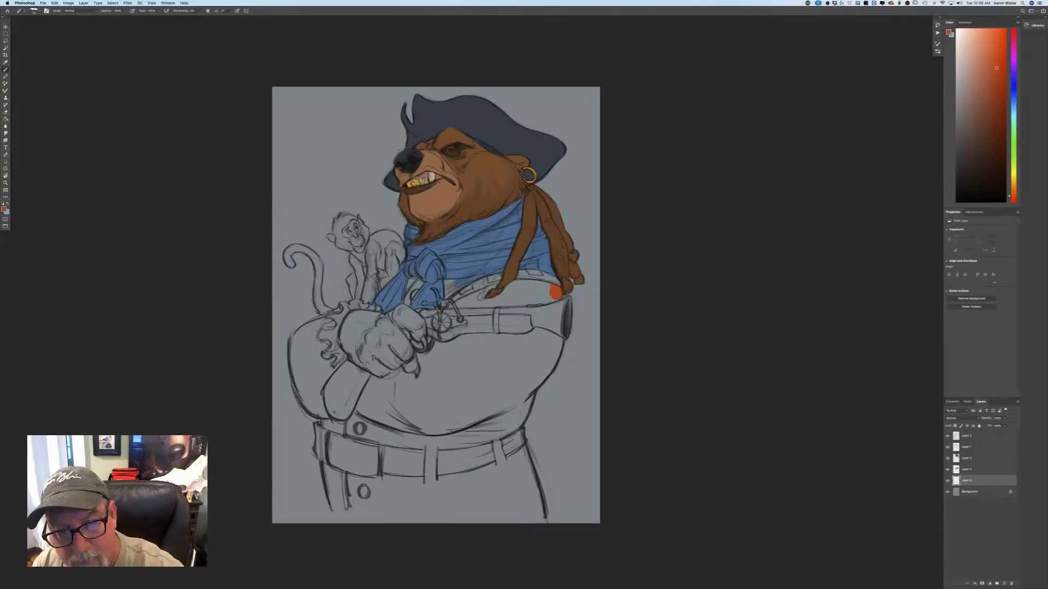
left_click_drag(555, 292, 448, 303)
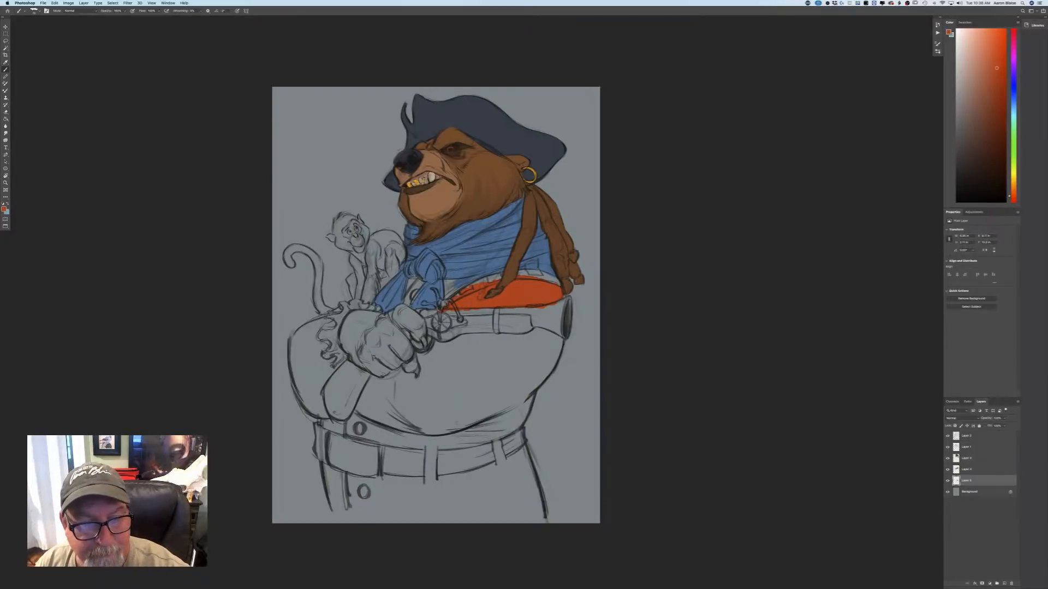
mouse_move(451, 290)
left_mouse_down()
mouse_move(464, 284)
mouse_move(411, 292)
left_mouse_up()
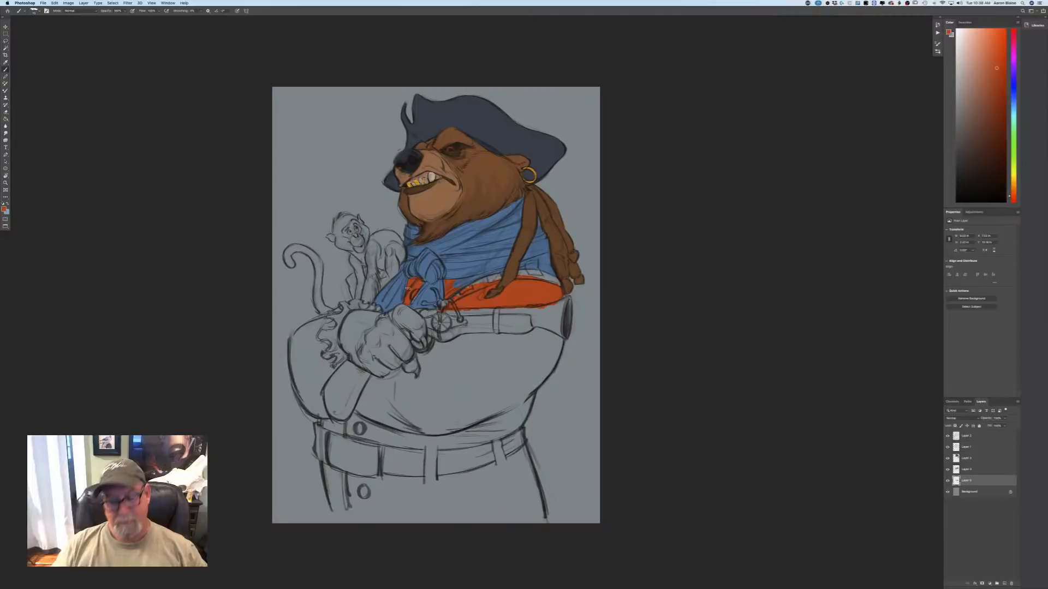
Fill the coat's crossed sleeves and torso down to the belt with red-orange.
mouse_move(556, 327)
left_mouse_down()
mouse_move(516, 426)
mouse_move(483, 439)
mouse_move(464, 426)
mouse_move(319, 414)
mouse_move(302, 399)
mouse_move(293, 357)
mouse_move(300, 333)
mouse_move(345, 309)
mouse_move(307, 332)
mouse_move(313, 390)
mouse_move(333, 327)
mouse_move(349, 382)
mouse_move(312, 387)
mouse_move(390, 377)
mouse_move(412, 384)
mouse_move(422, 354)
mouse_move(442, 399)
mouse_move(455, 341)
mouse_move(472, 401)
mouse_move(481, 341)
mouse_move(482, 394)
left_mouse_up()
key("bracketright")
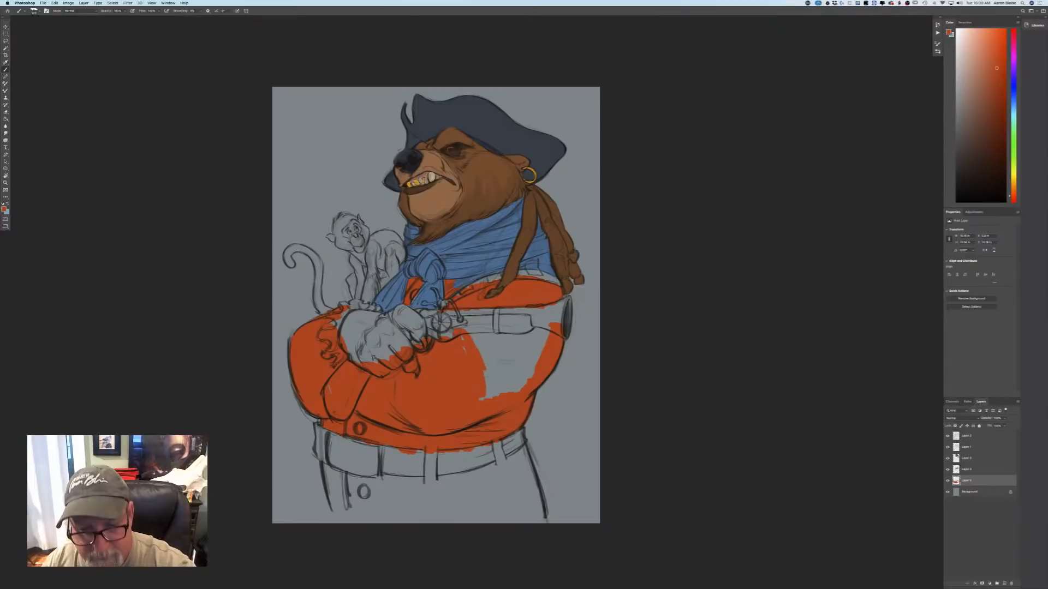
mouse_move(544, 333)
left_mouse_down()
mouse_move(502, 377)
mouse_move(488, 345)
mouse_move(510, 323)
mouse_move(479, 400)
mouse_move(477, 331)
mouse_move(445, 333)
left_mouse_up()
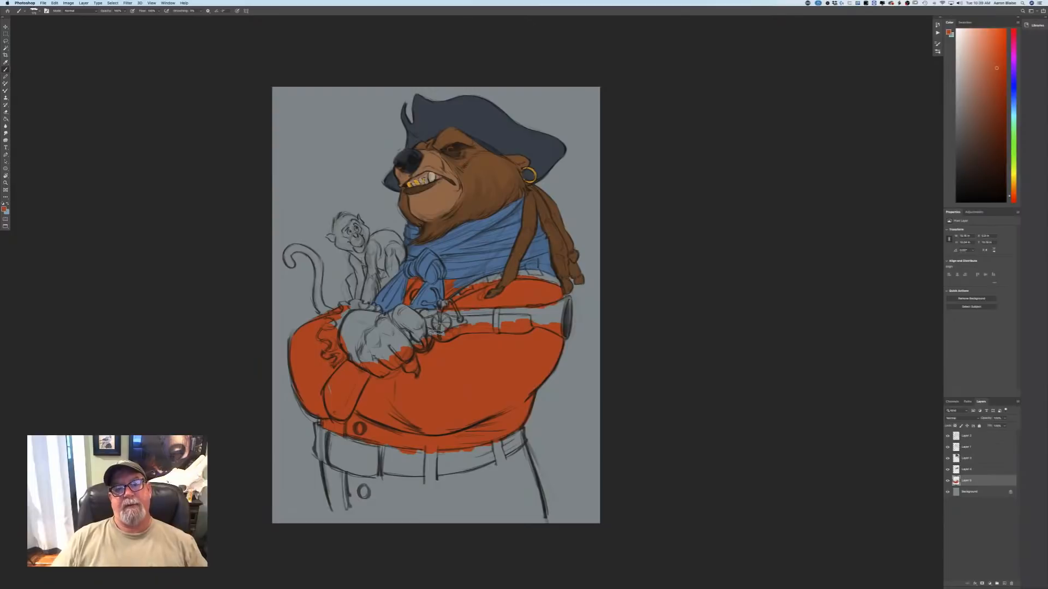
Paint the lower part of the coat beneath the belt red-orange down to the canvas edge.
left_click_drag(218, 444, 246, 323)
mouse_move(549, 324)
left_mouse_down()
mouse_move(564, 394)
mouse_move(518, 401)
left_mouse_up()
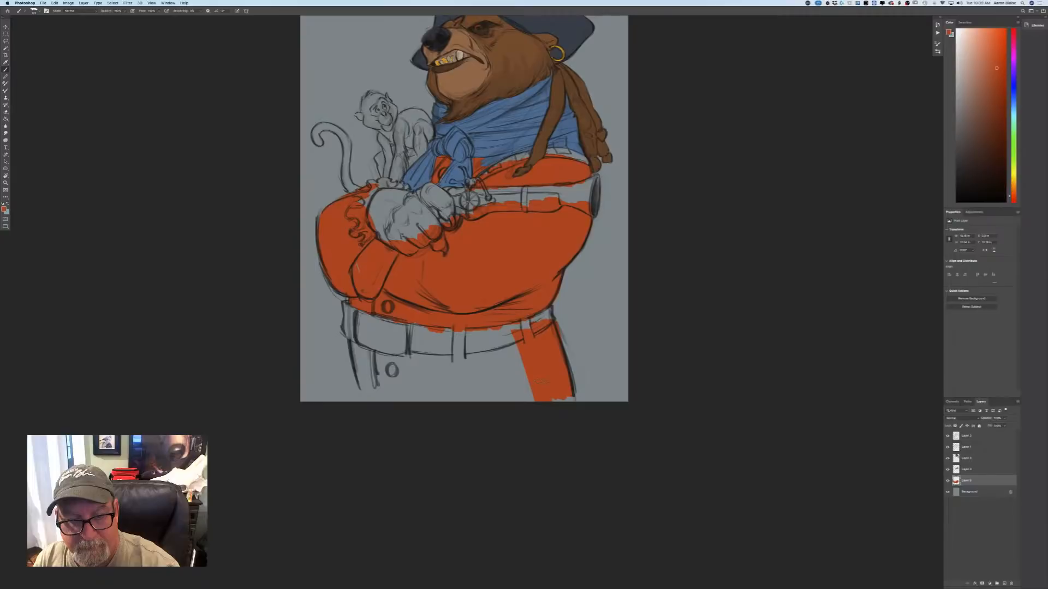
mouse_move(532, 349)
left_mouse_down()
mouse_move(433, 376)
mouse_move(357, 381)
left_mouse_up()
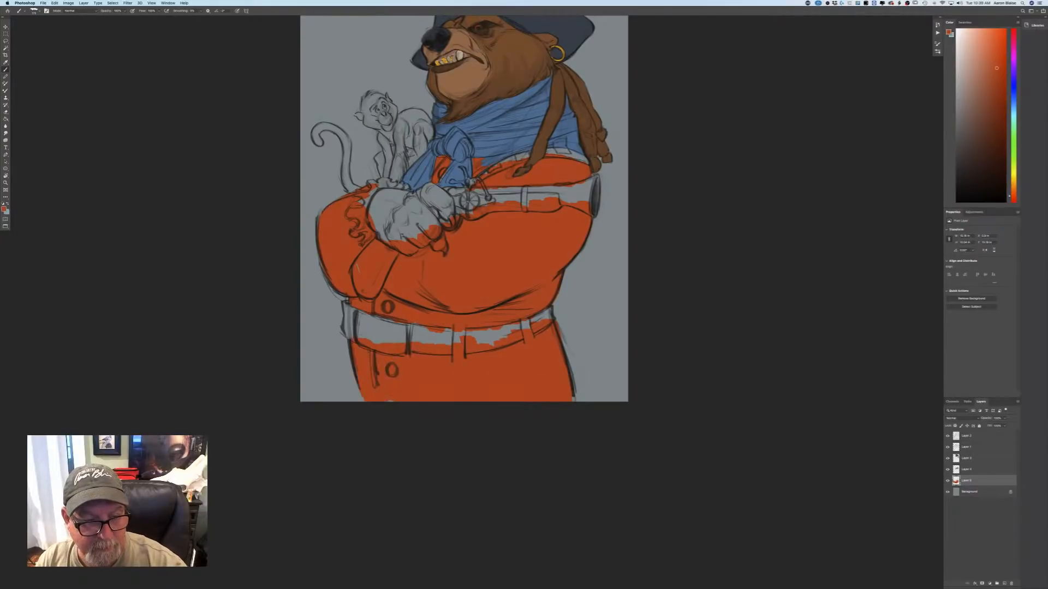
left_click_drag(188, 362, 211, 466)
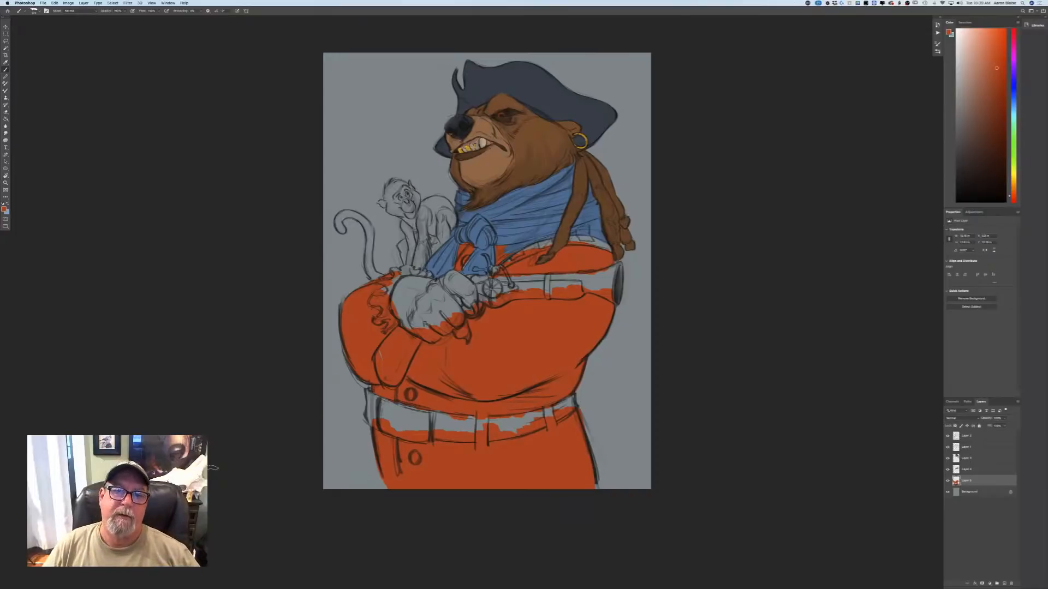
Sample the brown of the bear's face and paint both crossed paws with it on the fur layer.
left_click(4, 208)
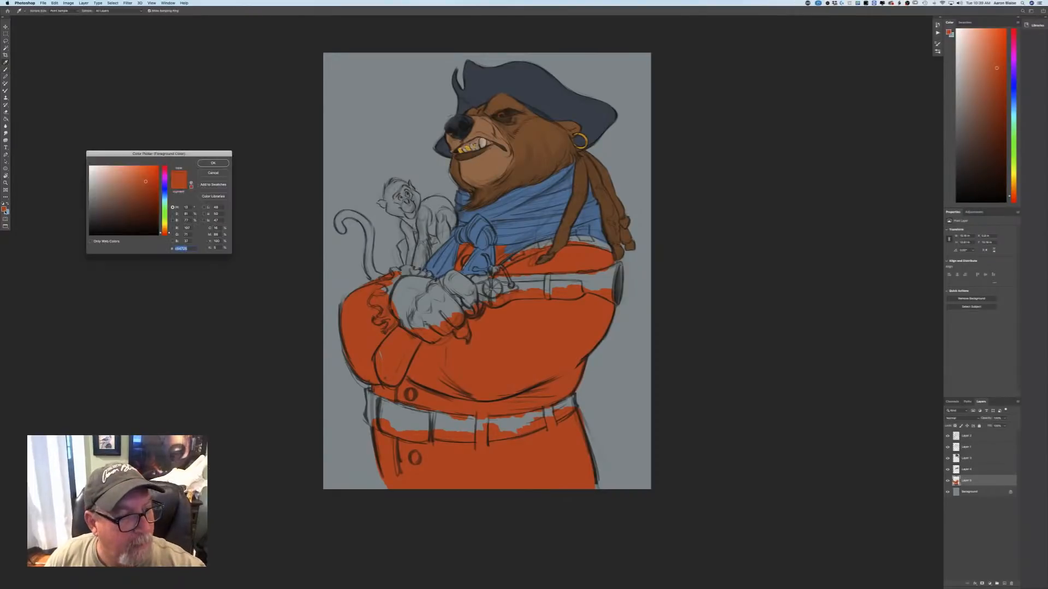
left_click(533, 126)
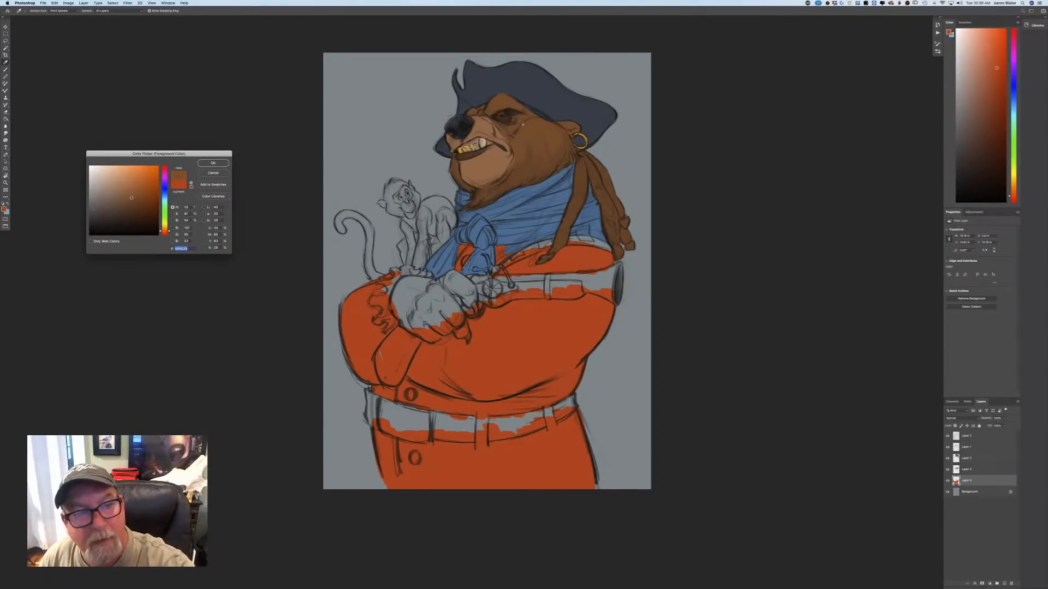
left_click(213, 163)
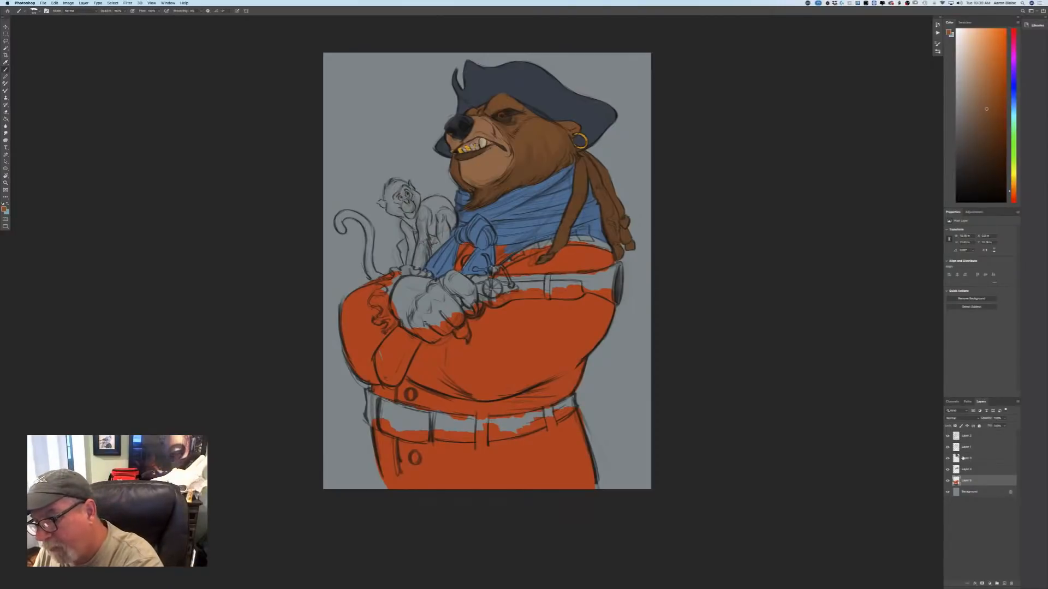
left_click(963, 458)
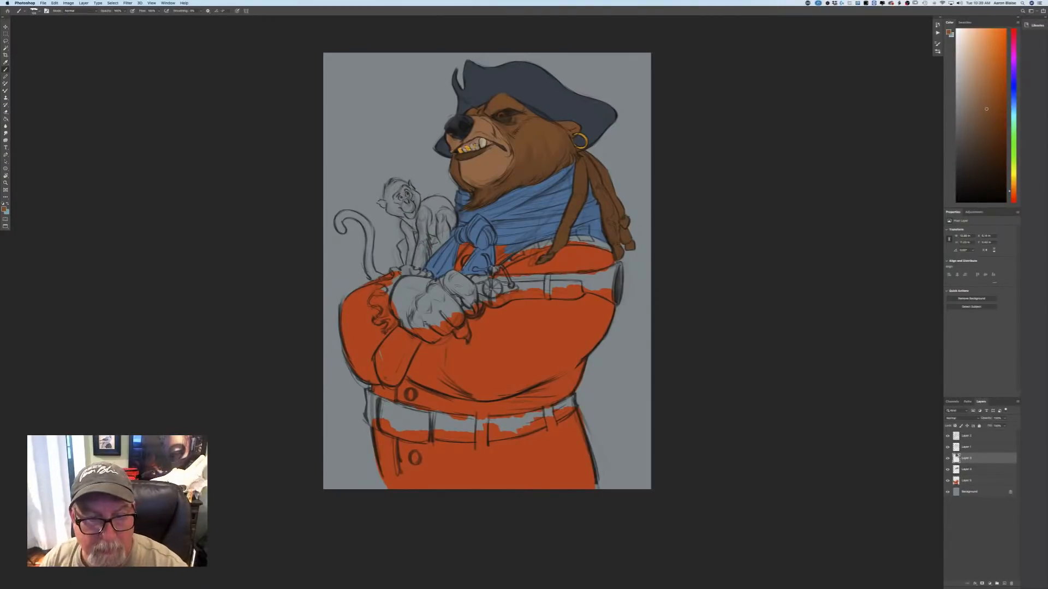
mouse_move(454, 278)
left_mouse_down()
mouse_move(472, 286)
mouse_move(472, 302)
left_mouse_up()
key("bracketleft")
key("bracketleft")
key("bracketleft")
key("bracketleft")
key("bracketleft")
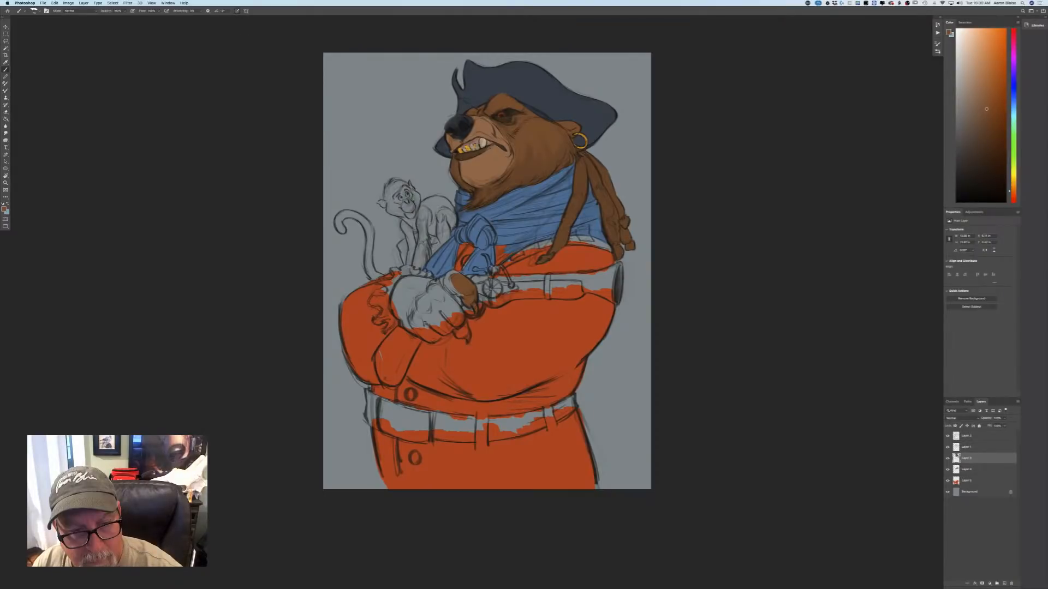
left_click_drag(459, 294, 435, 283)
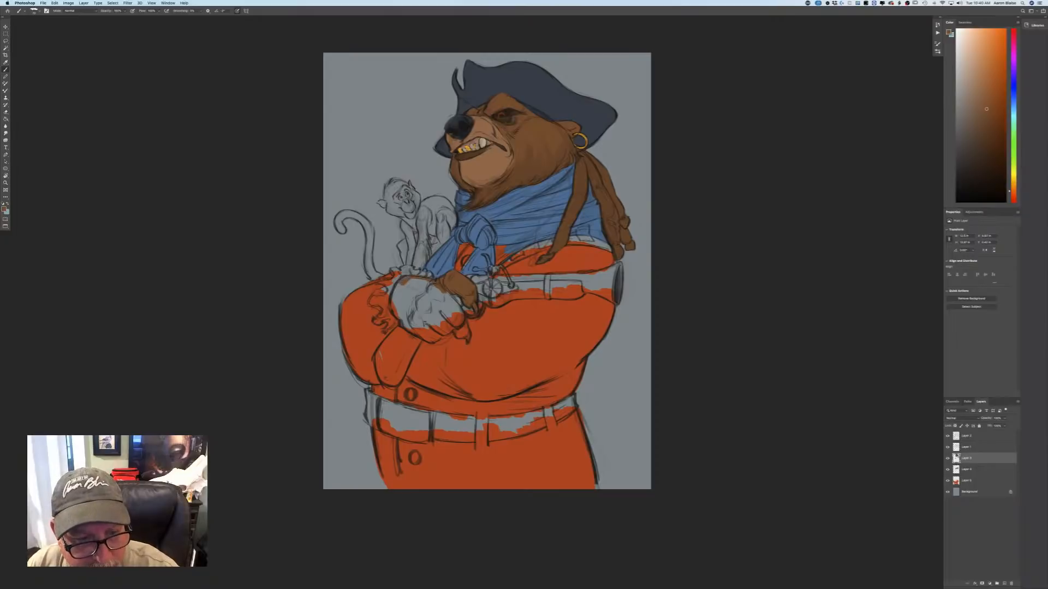
mouse_move(399, 284)
left_mouse_down()
mouse_move(467, 338)
mouse_move(452, 319)
mouse_move(459, 328)
mouse_move(439, 322)
mouse_move(442, 333)
mouse_move(427, 326)
mouse_move(433, 340)
mouse_move(425, 336)
mouse_move(436, 335)
mouse_move(401, 304)
mouse_move(418, 326)
mouse_move(401, 310)
mouse_move(402, 325)
mouse_move(398, 305)
mouse_move(400, 323)
mouse_move(398, 306)
mouse_move(410, 325)
mouse_move(414, 295)
mouse_move(428, 322)
mouse_move(437, 297)
left_mouse_up()
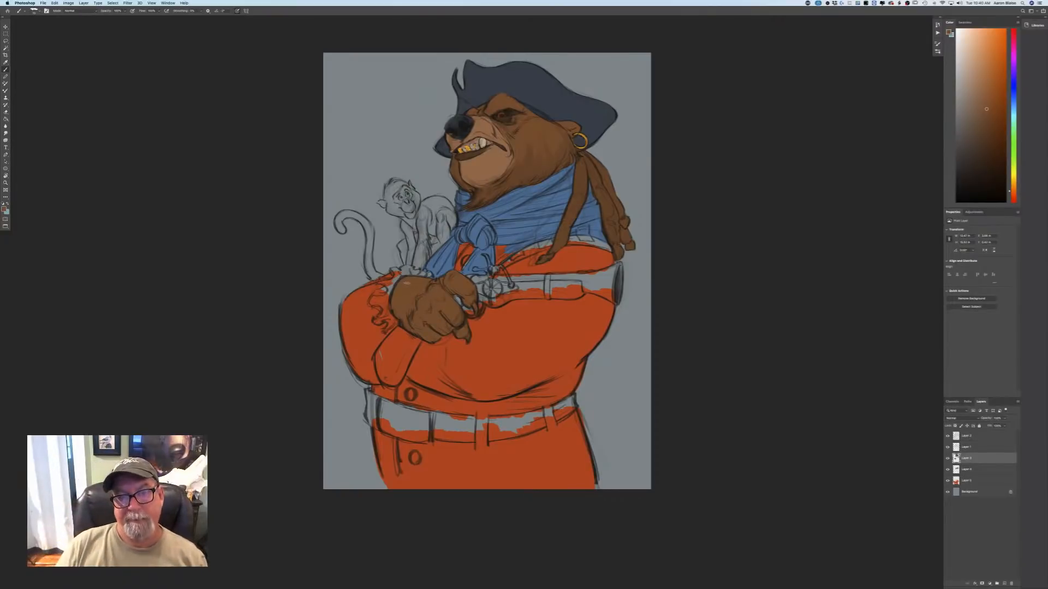
left_click(4, 209)
left_click(360, 322)
left_click(211, 164)
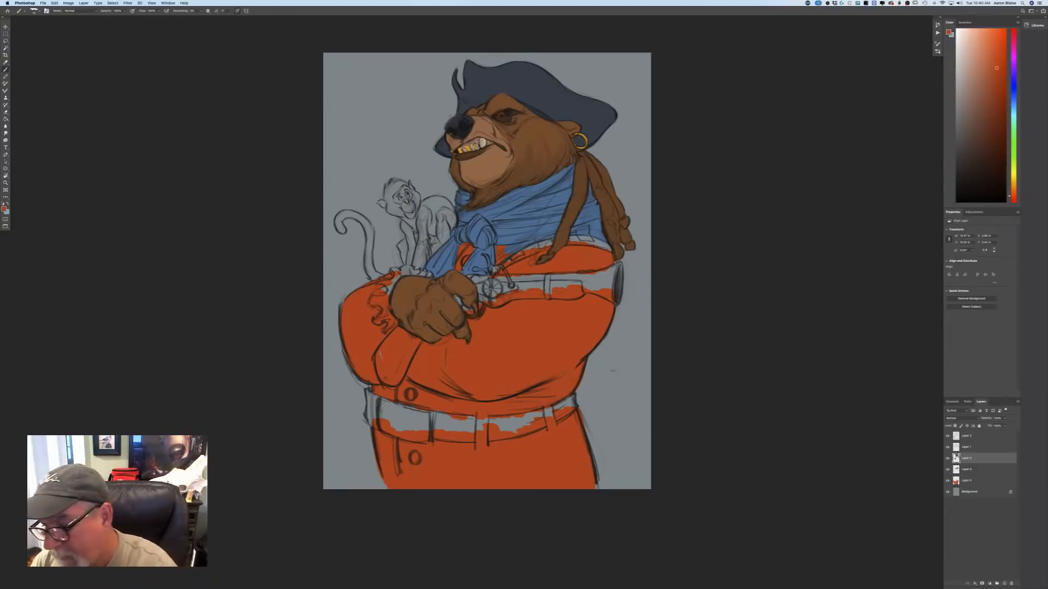
left_click(967, 482)
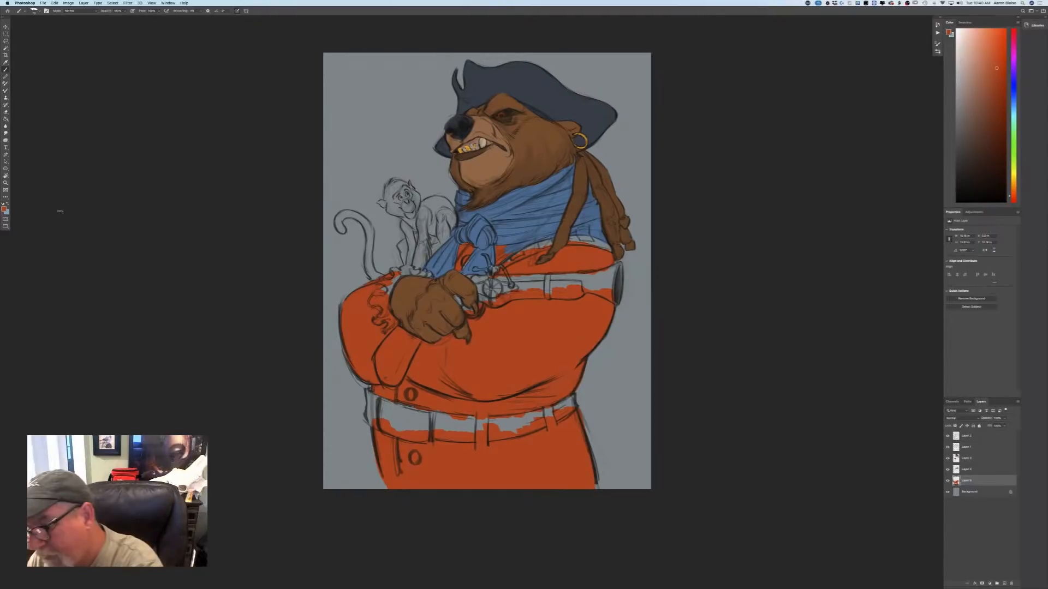
left_click(967, 471)
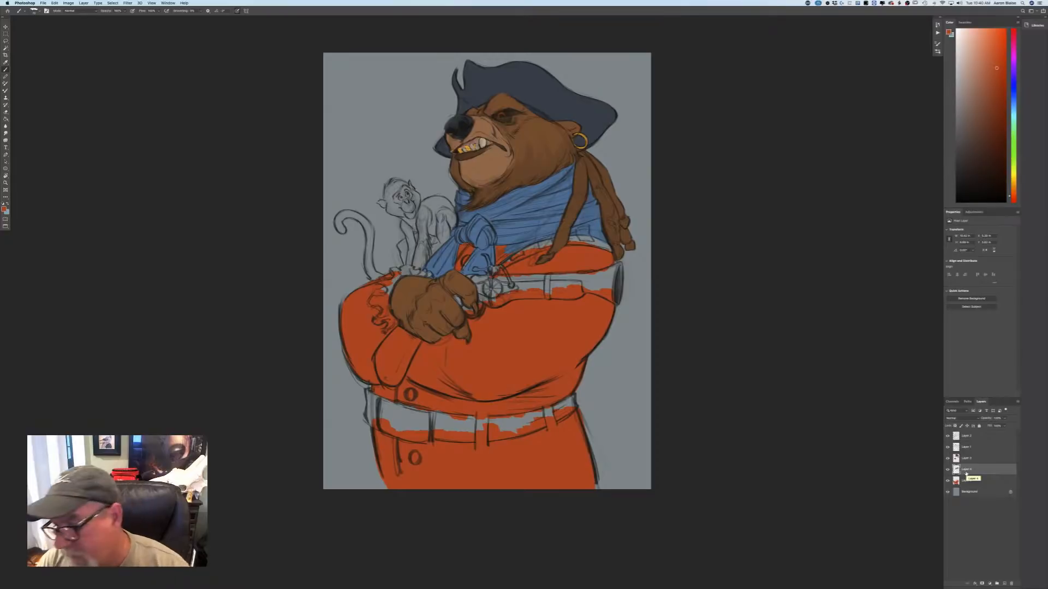
left_click(967, 481)
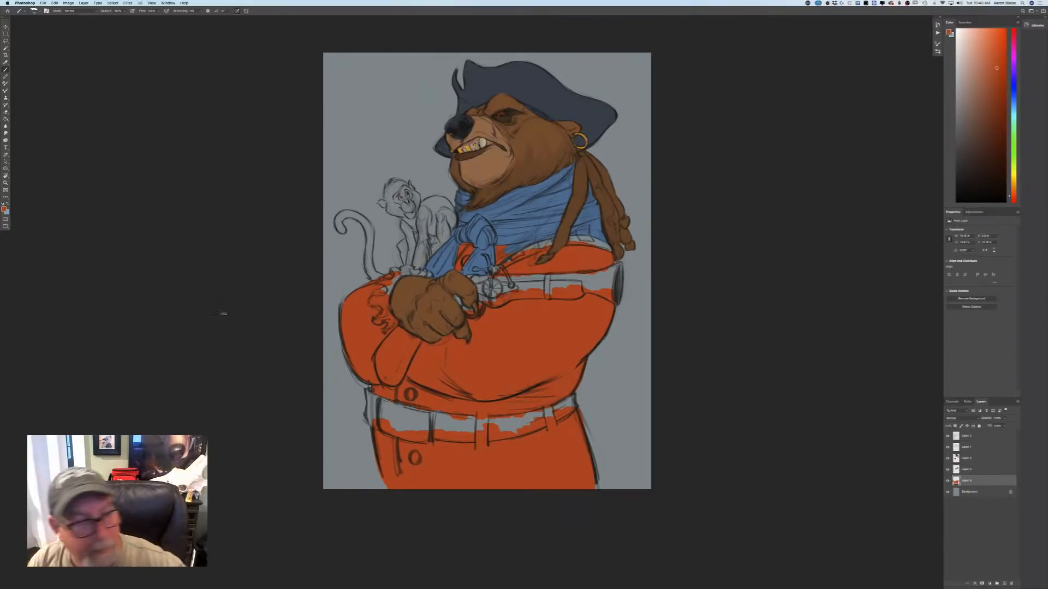
left_click(4, 210)
key("Return")
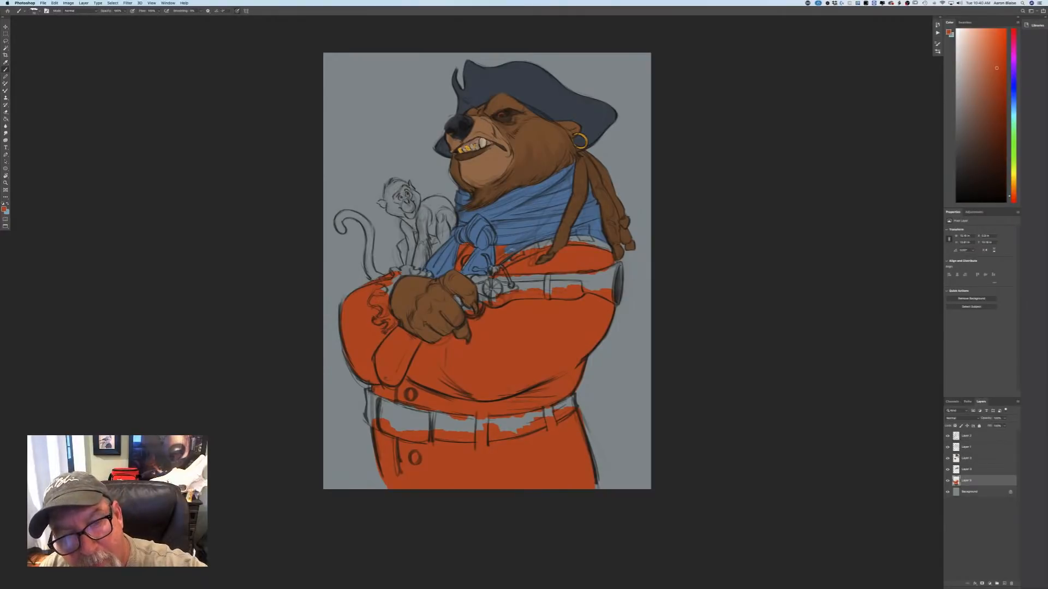
Select the layer directly above the coat layer and choose a pale blue-white derived from the scarf's blue.
left_click(966, 470)
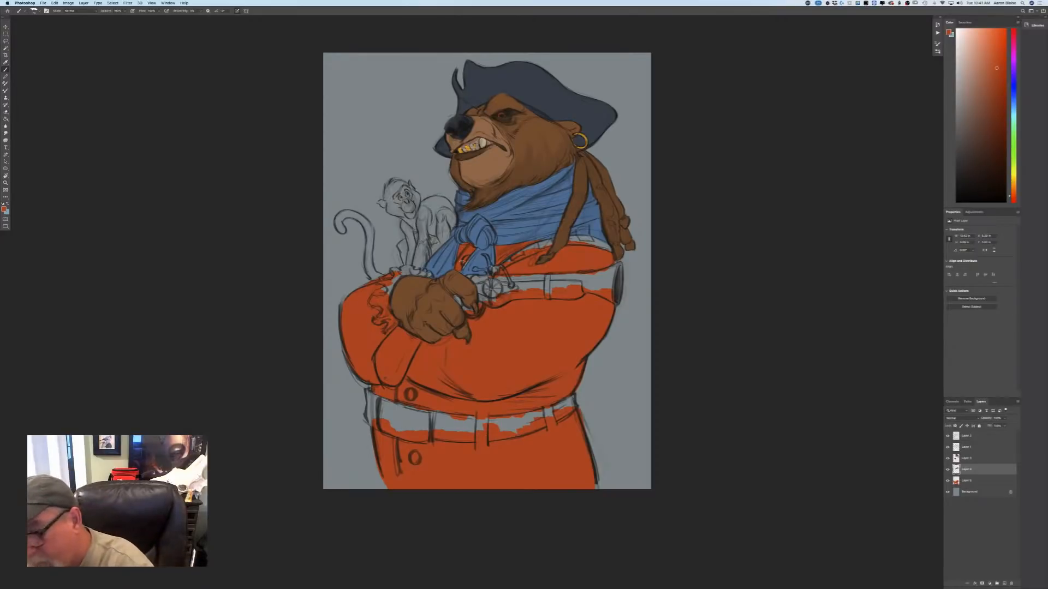
left_click(4, 209)
left_click(464, 233)
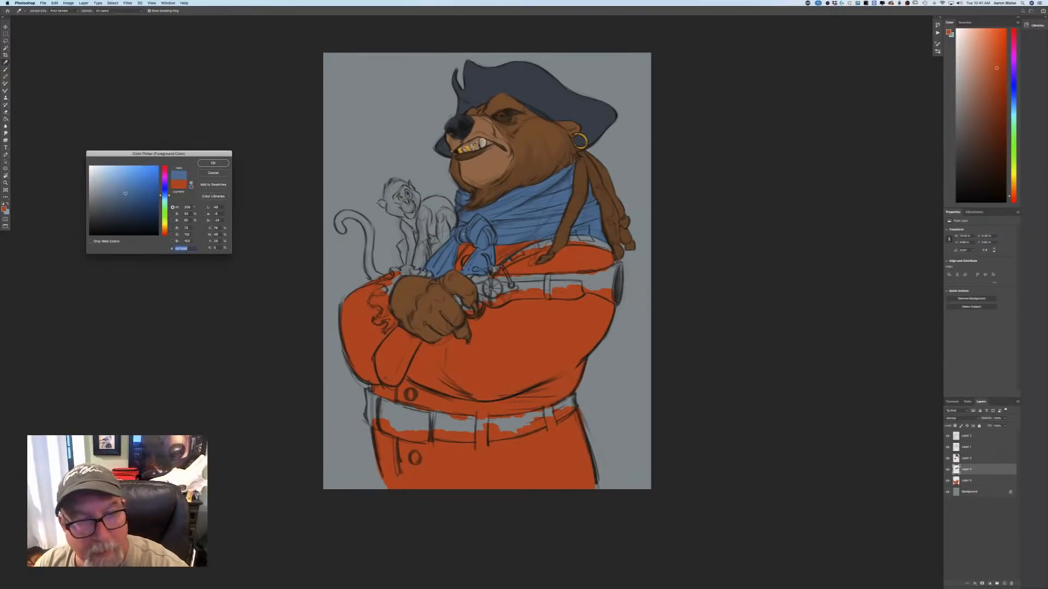
key("Return")
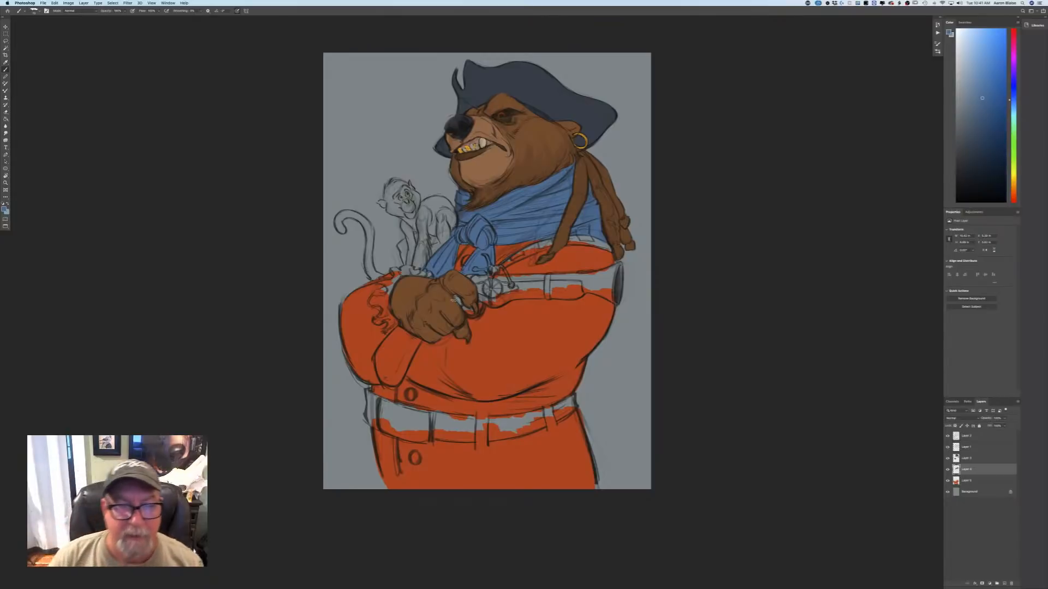
left_click(4, 210)
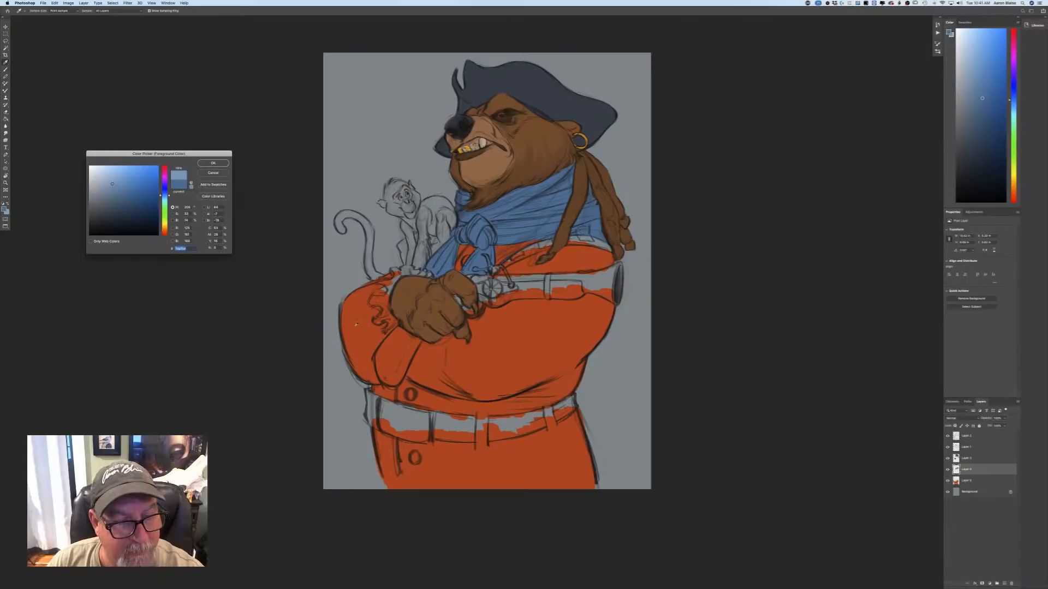
left_click(103, 175)
left_click(213, 163)
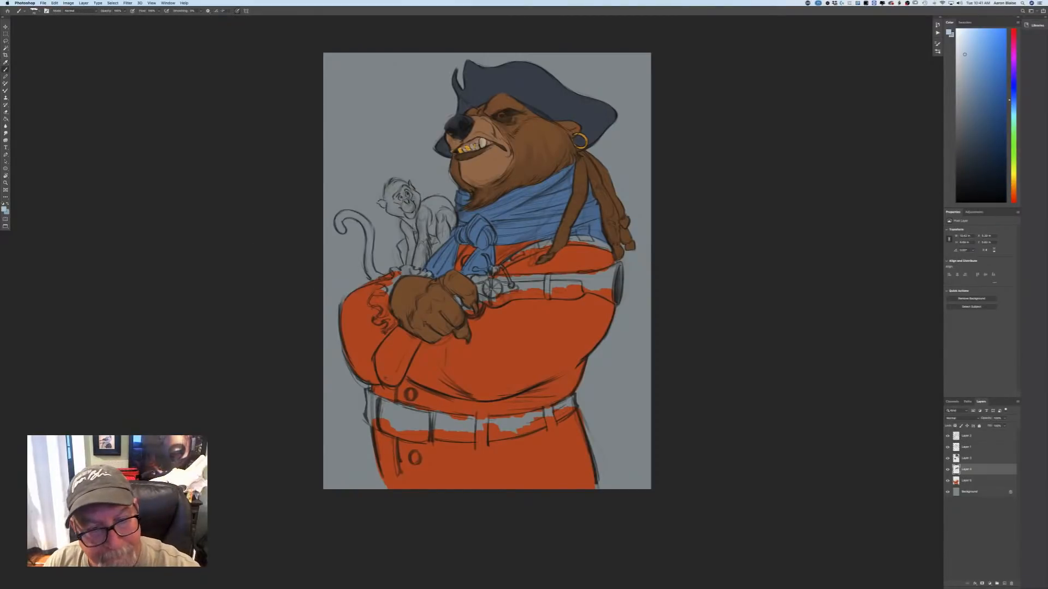
Paint the ruffled sleeve cuff around the bear's front paw pale blue-white.
mouse_move(430, 275)
left_mouse_down()
mouse_move(393, 270)
mouse_move(387, 301)
left_mouse_up()
key("super+plus")
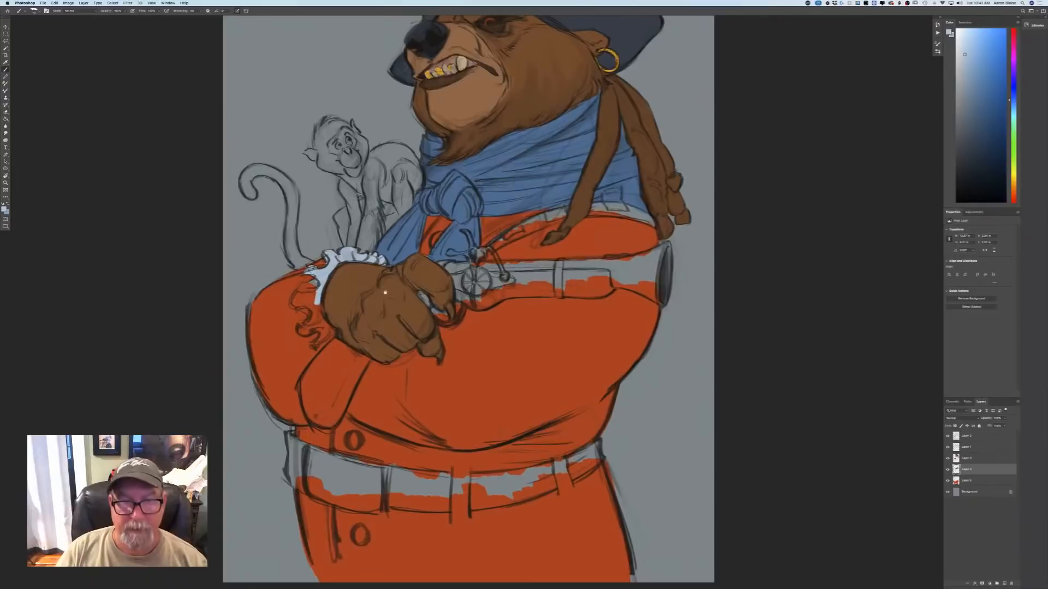
left_click_drag(114, 475, 319, 467)
mouse_move(519, 273)
left_mouse_down()
mouse_move(511, 289)
mouse_move(505, 276)
mouse_move(500, 295)
mouse_move(528, 311)
mouse_move(502, 324)
left_mouse_up()
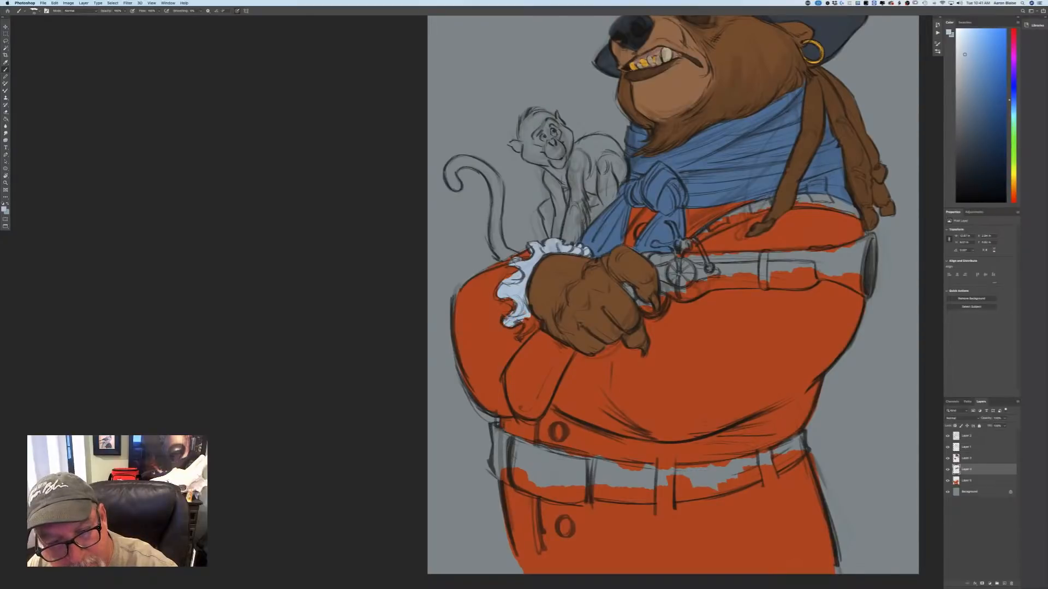
mouse_move(524, 319)
left_mouse_down()
mouse_move(524, 333)
mouse_move(536, 326)
left_mouse_up()
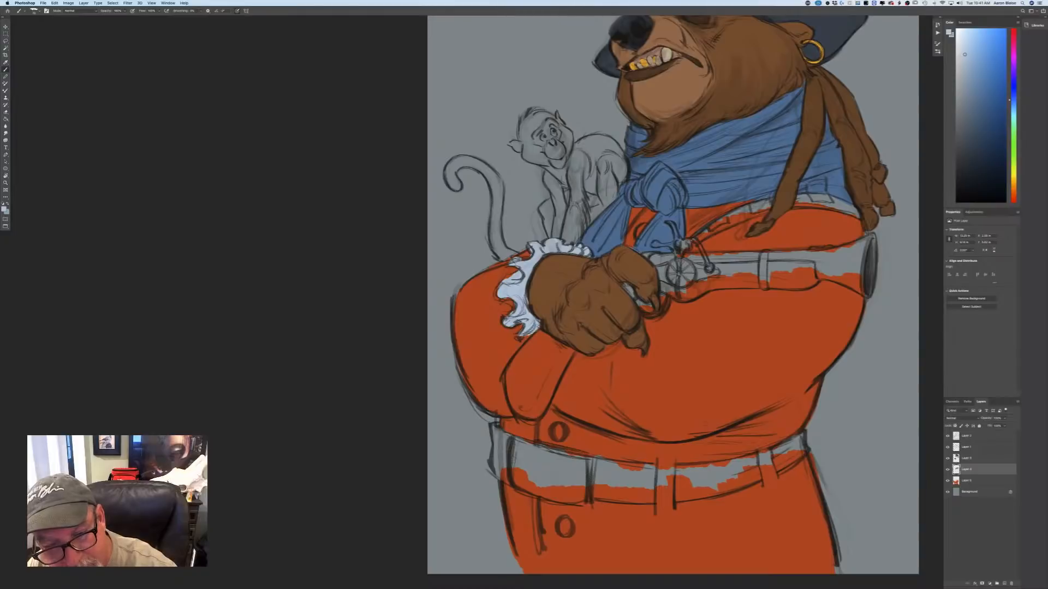
Choose a light golden colour and start painting the flared muzzle of the pistol on the fur layer.
key("super+0")
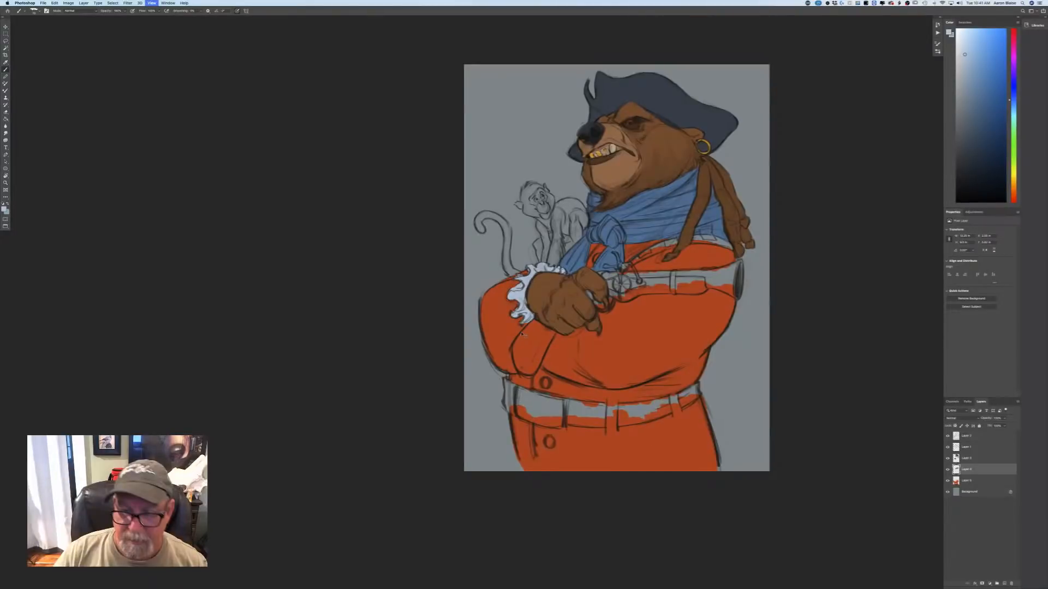
key("super+minus")
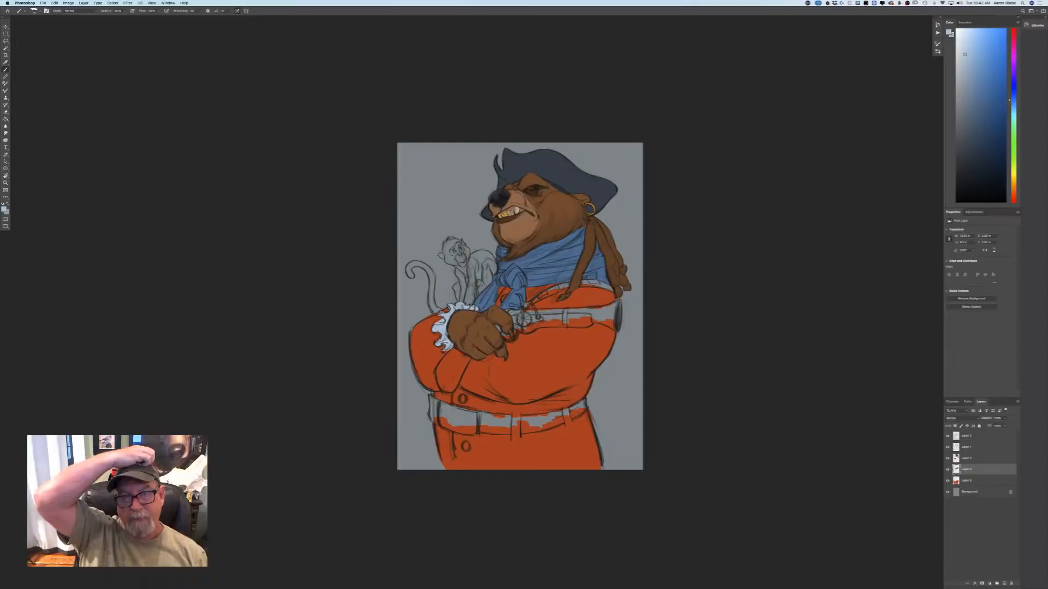
key("super+plus")
key("super+plus")
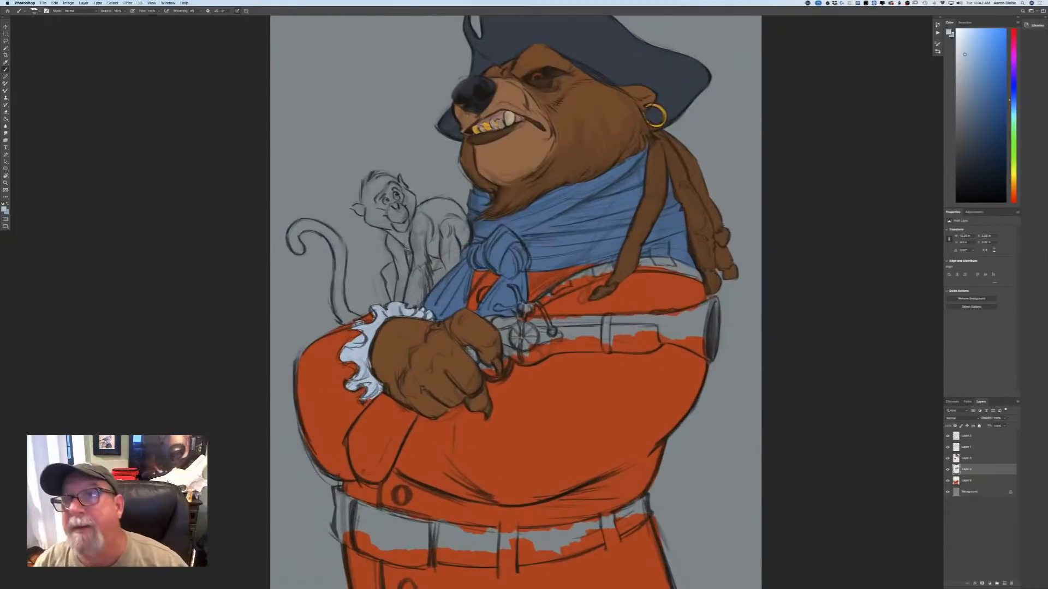
left_click(4, 210)
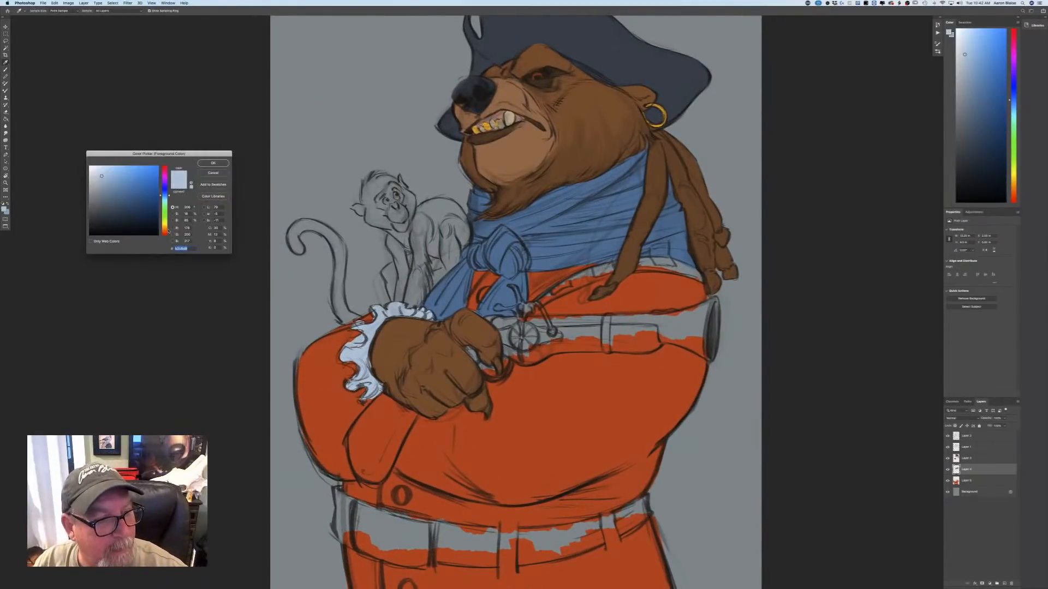
left_click(165, 230)
left_click(131, 178)
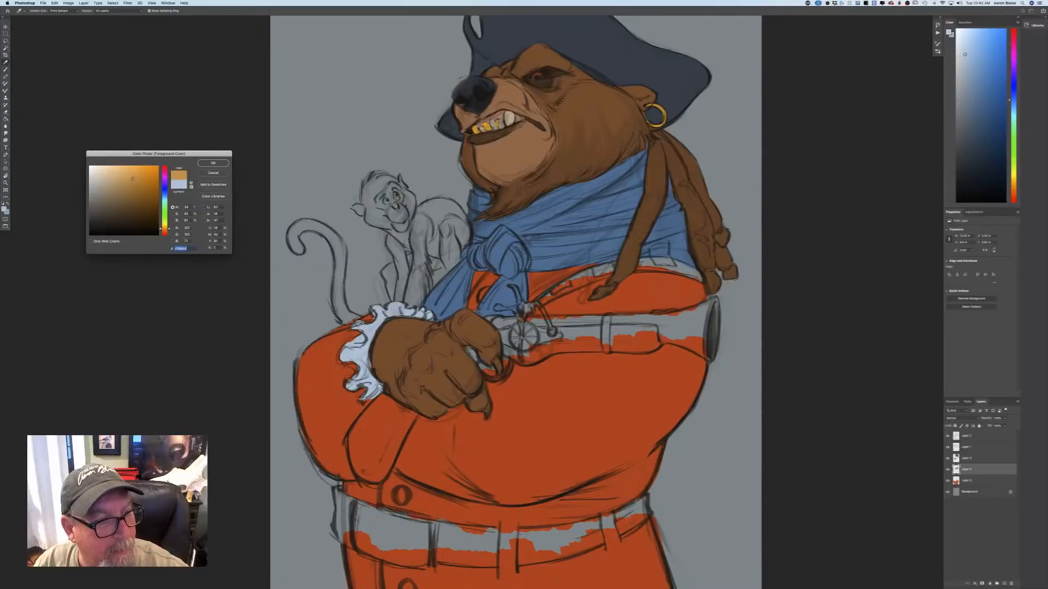
left_click(213, 163)
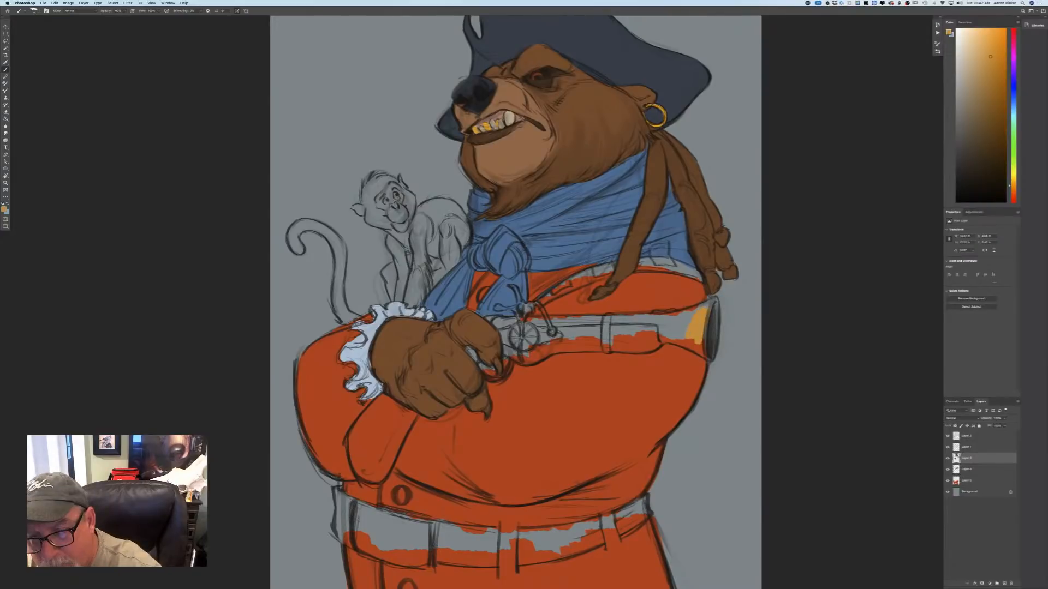
left_click_drag(700, 326, 688, 314)
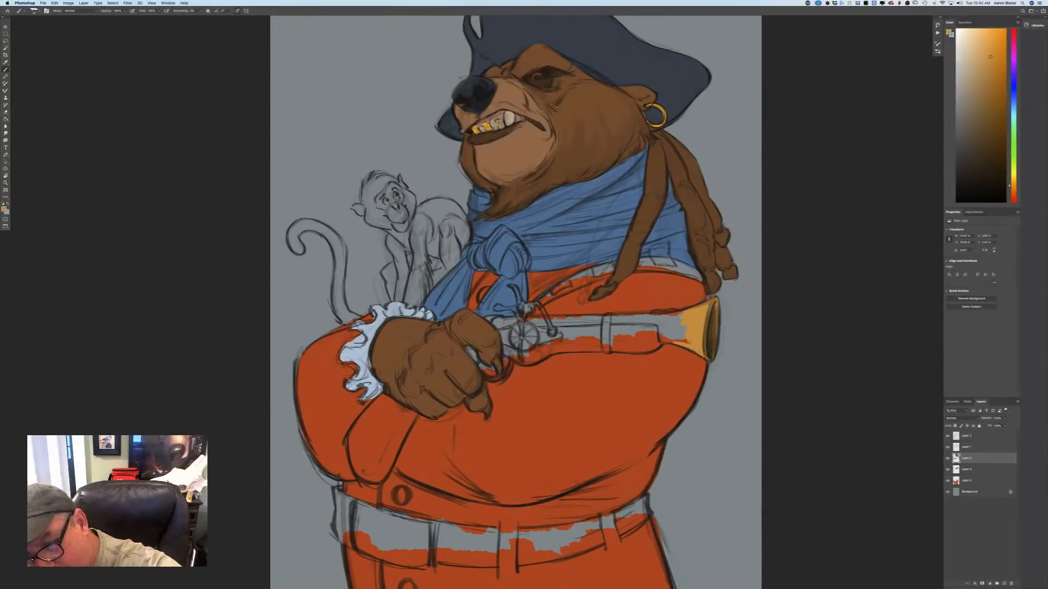
left_click_drag(686, 342, 674, 338)
Darken the gold and paint the pistol's flared muzzle, the band around it and the long barrel.
left_click(4, 209)
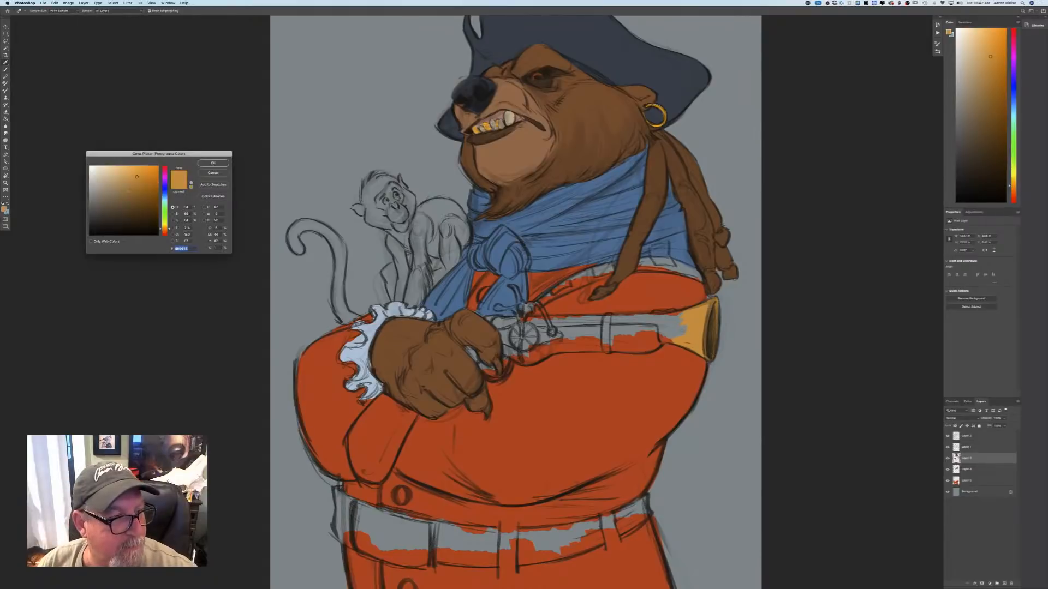
left_click(140, 188)
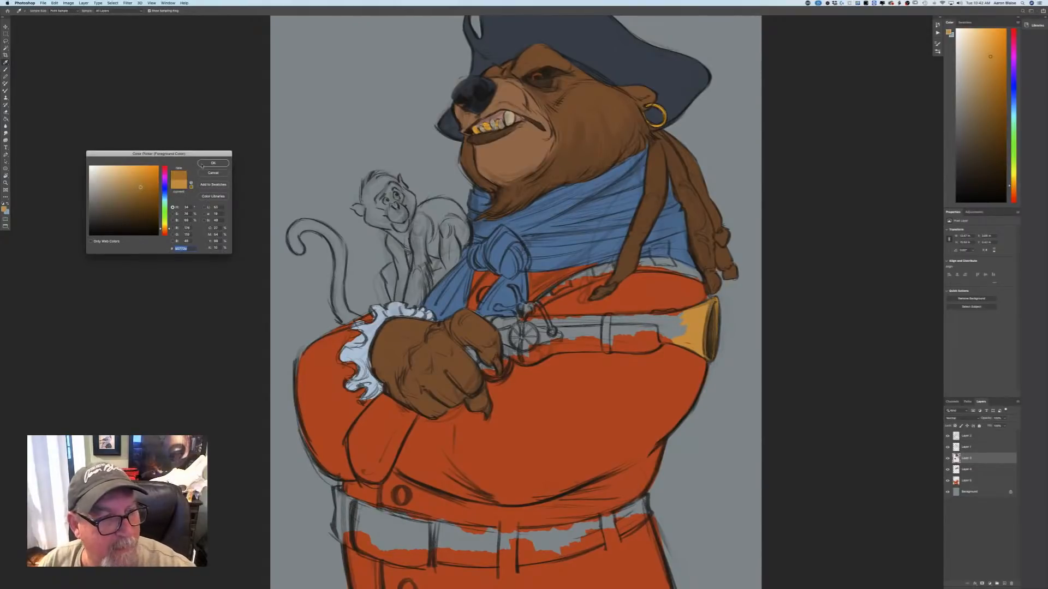
left_click(203, 165)
mouse_move(703, 343)
left_mouse_down()
mouse_move(691, 307)
mouse_move(711, 302)
mouse_move(709, 350)
mouse_move(683, 340)
mouse_move(693, 349)
mouse_move(683, 330)
mouse_move(692, 308)
mouse_move(661, 316)
left_mouse_up()
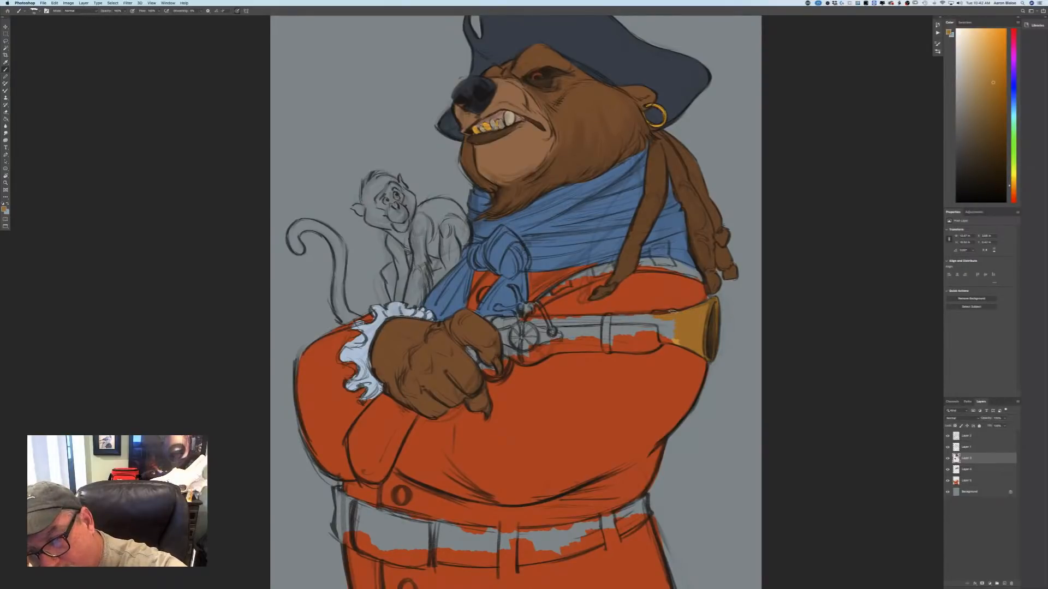
mouse_move(657, 321)
left_mouse_down()
mouse_move(685, 308)
mouse_move(675, 342)
mouse_move(609, 317)
mouse_move(607, 352)
left_mouse_up()
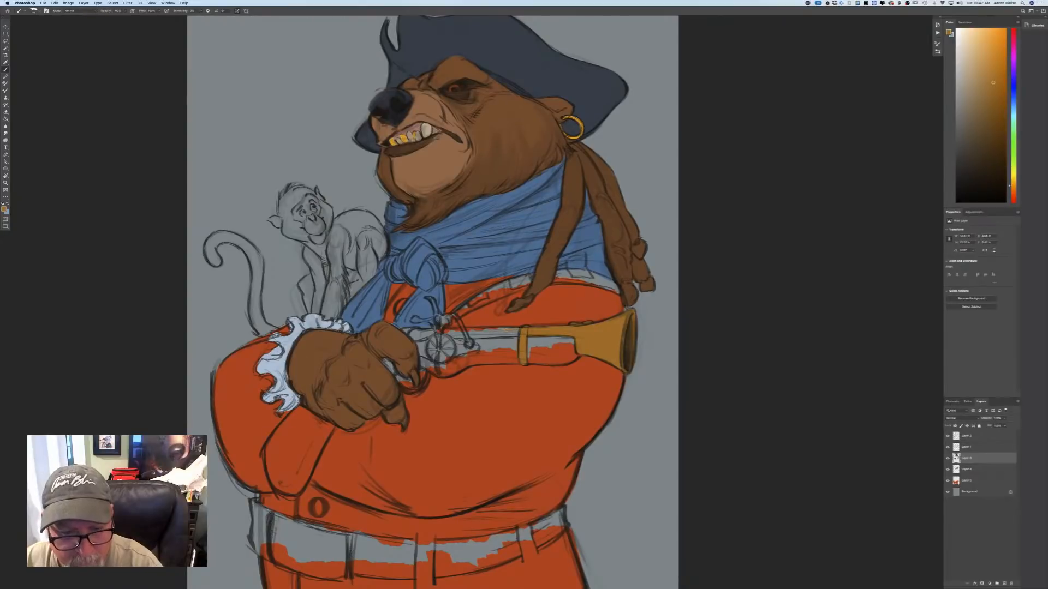
left_click_drag(517, 332, 412, 333)
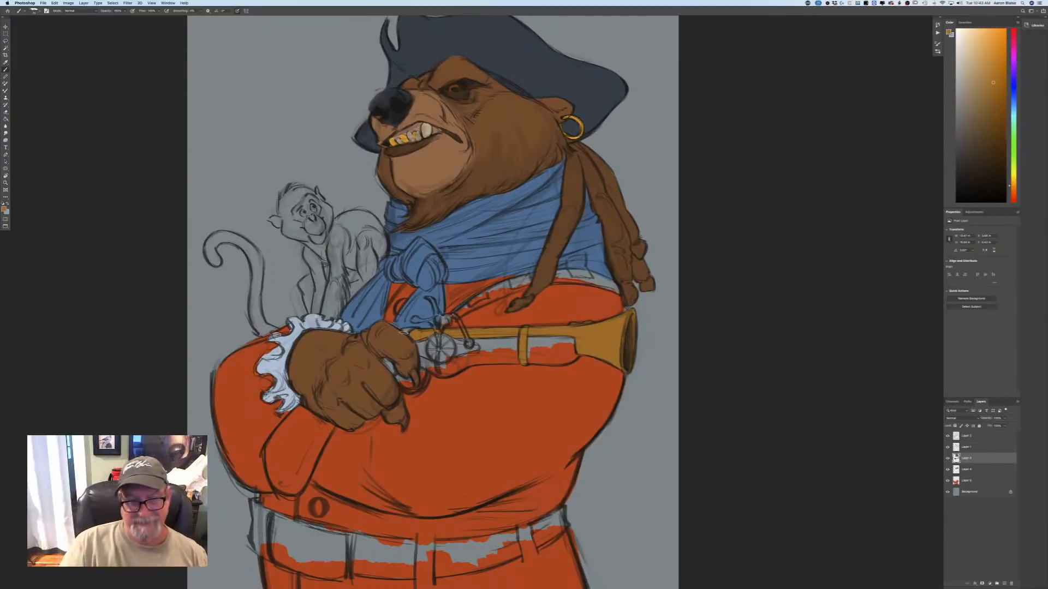
Choose a dark reddish brown and paint the pistol's wooden stock from the muzzle back to the paw.
left_click(5, 208)
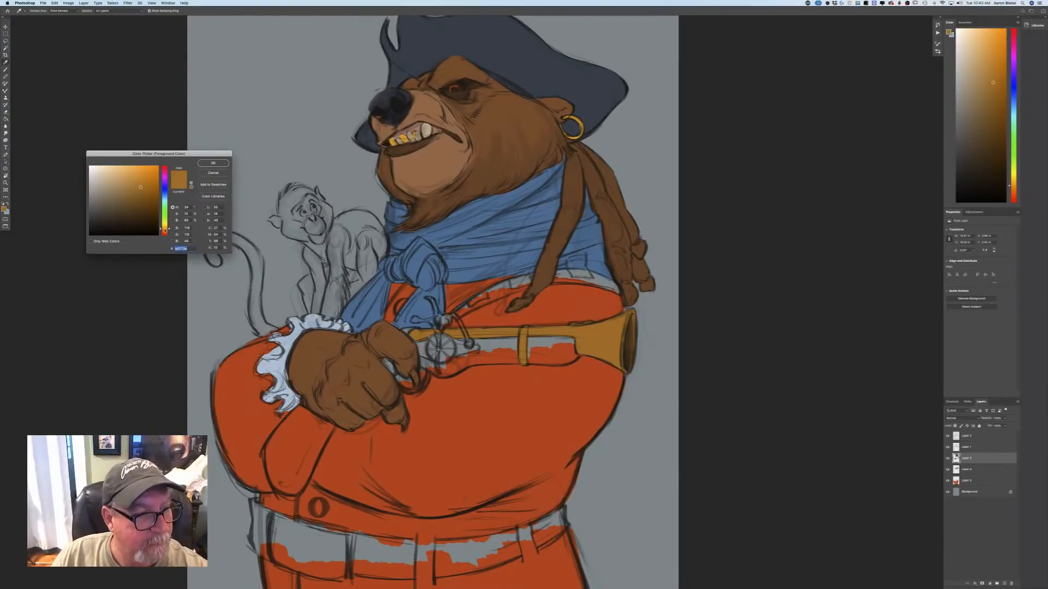
left_click(165, 232)
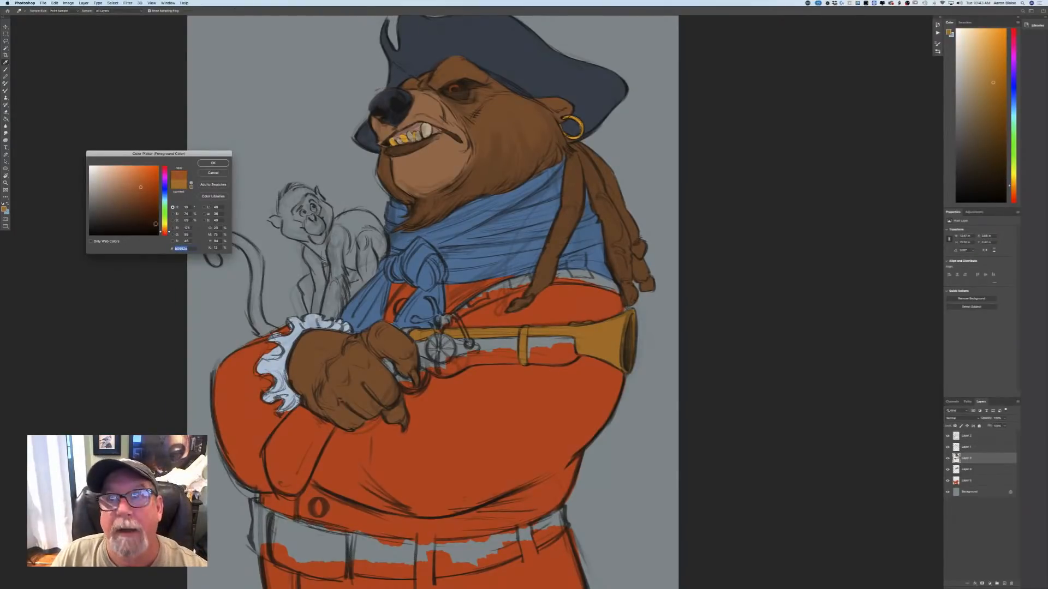
left_click(165, 233)
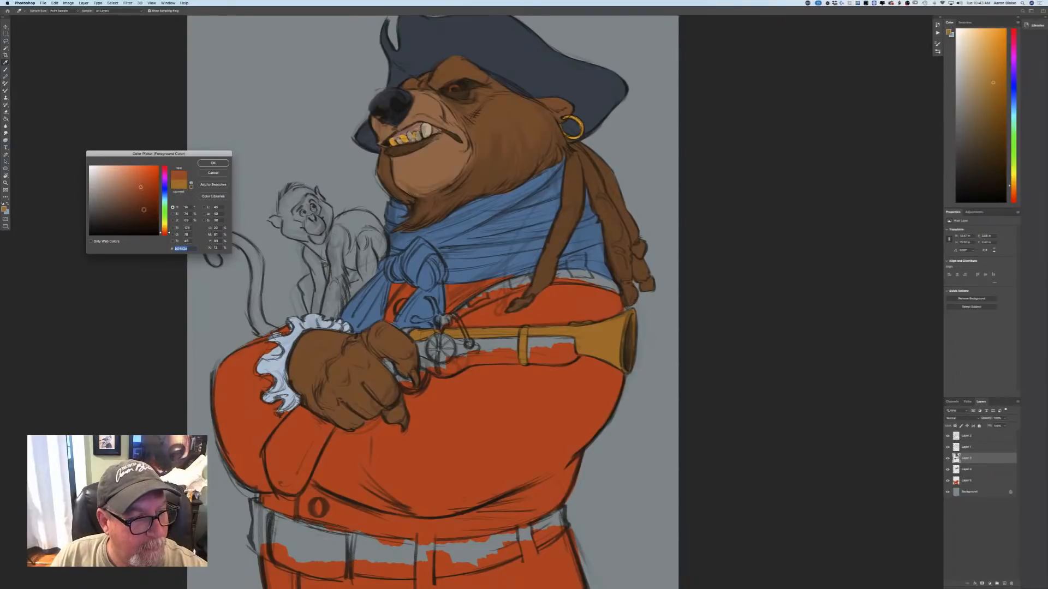
left_click(213, 162)
key("b")
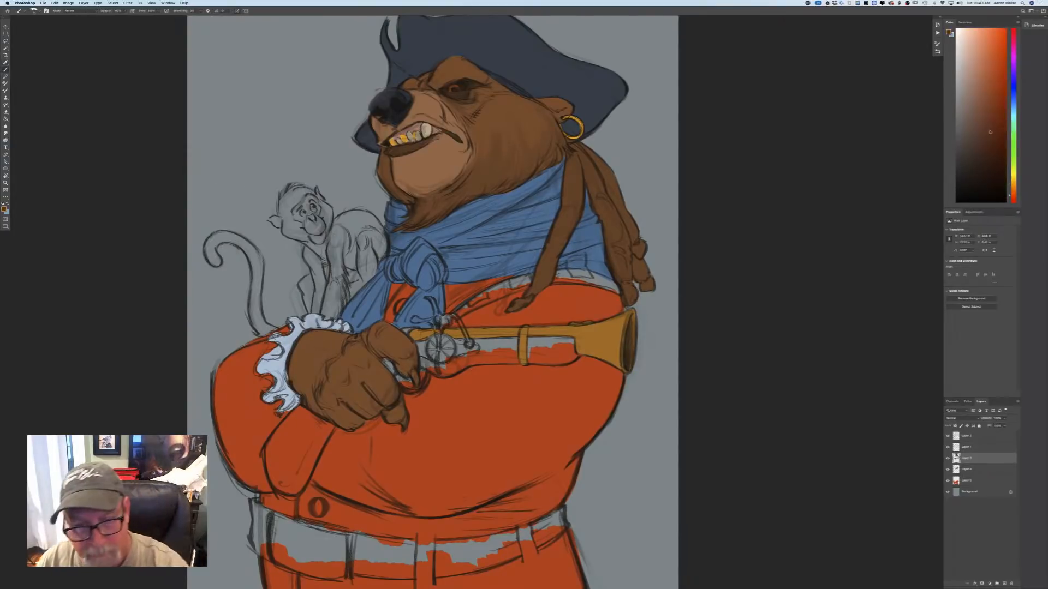
mouse_move(566, 344)
left_mouse_down()
mouse_move(567, 360)
mouse_move(529, 358)
mouse_move(530, 345)
mouse_move(565, 337)
mouse_move(534, 347)
left_mouse_up()
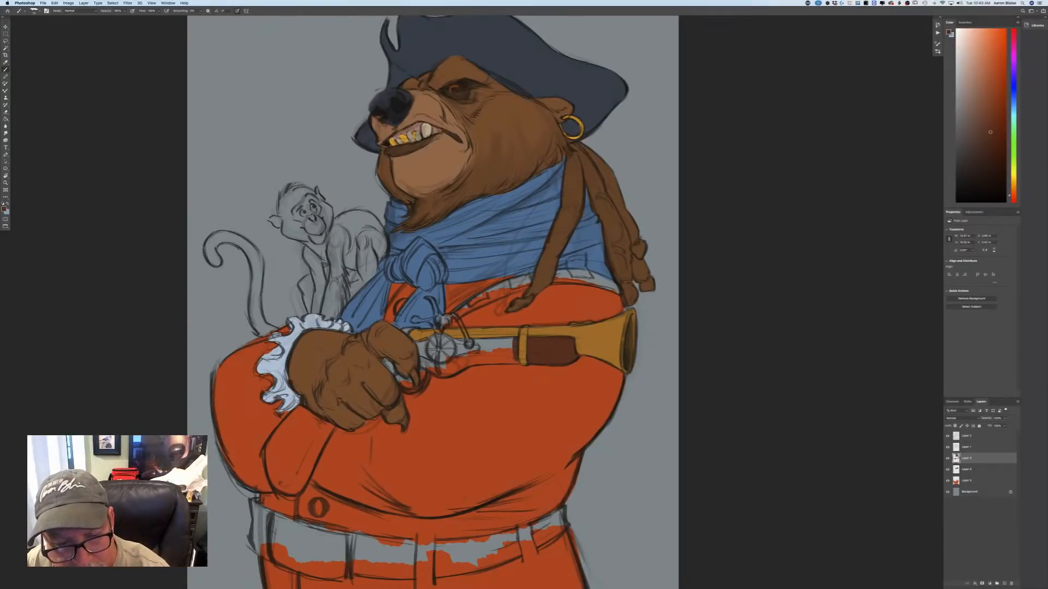
mouse_move(517, 361)
left_mouse_down()
mouse_move(476, 343)
mouse_move(506, 342)
mouse_move(480, 342)
left_mouse_up()
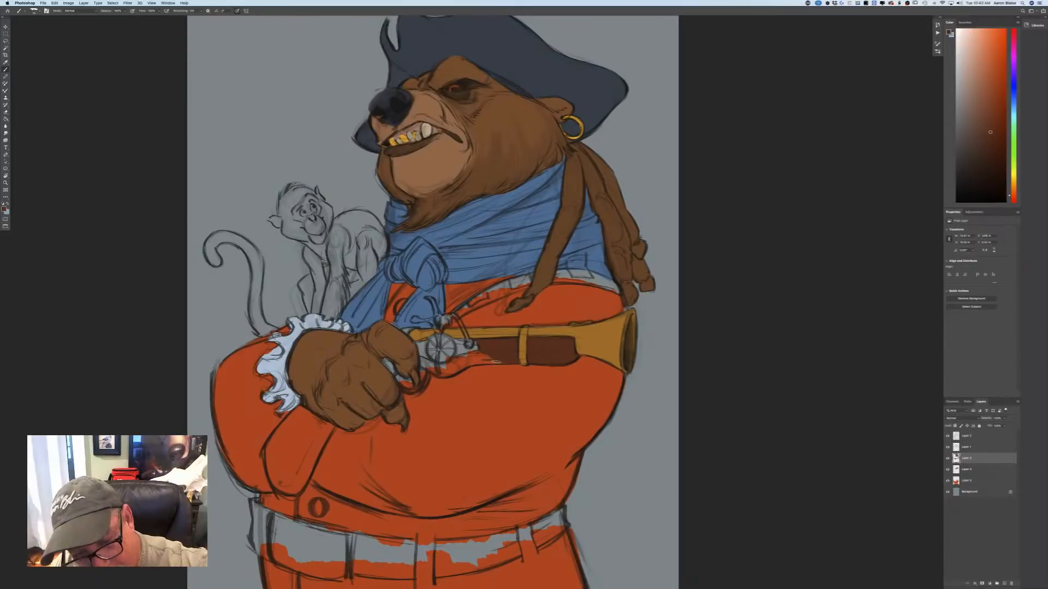
mouse_move(496, 361)
left_mouse_down()
mouse_move(486, 350)
mouse_move(445, 375)
mouse_move(456, 359)
mouse_move(470, 365)
mouse_move(437, 370)
mouse_move(421, 358)
left_mouse_up()
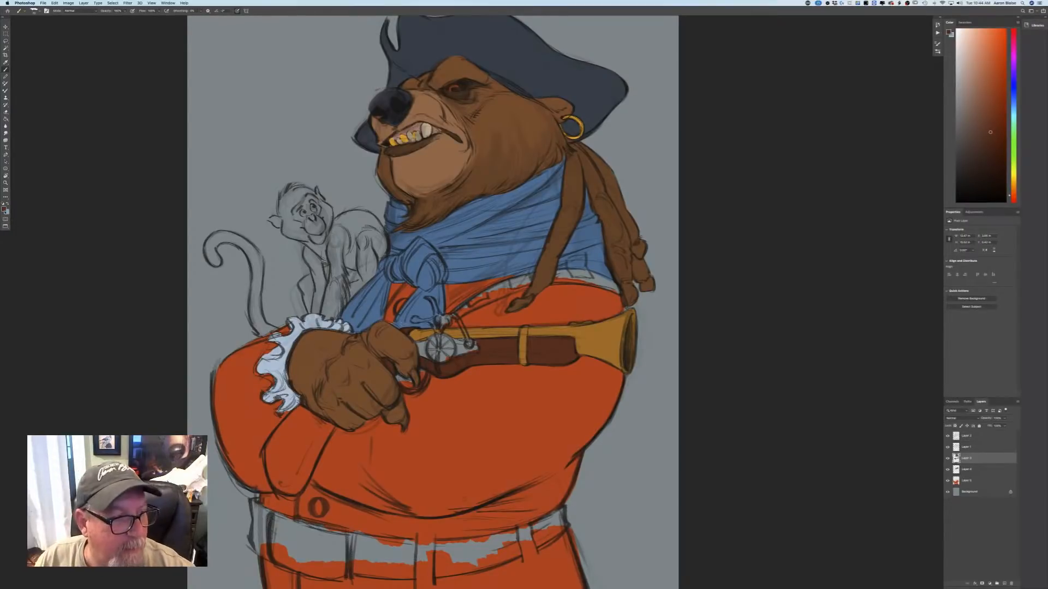
Sample the muzzle's gold for the pistol's round wheel, and paint the lock plate in a darker gold.
left_click(5, 208)
left_click(609, 341)
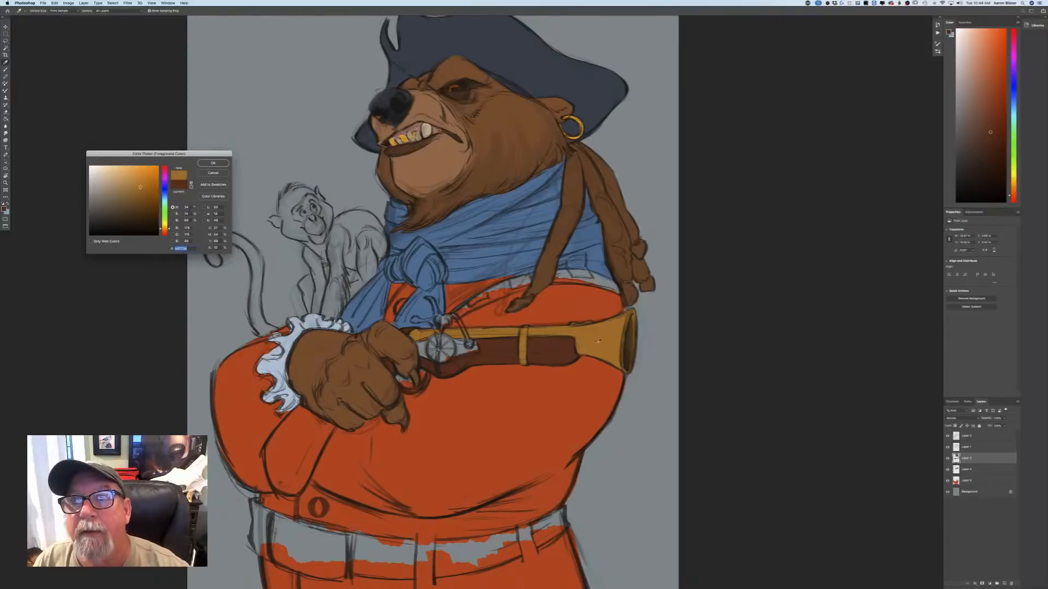
left_click(205, 165)
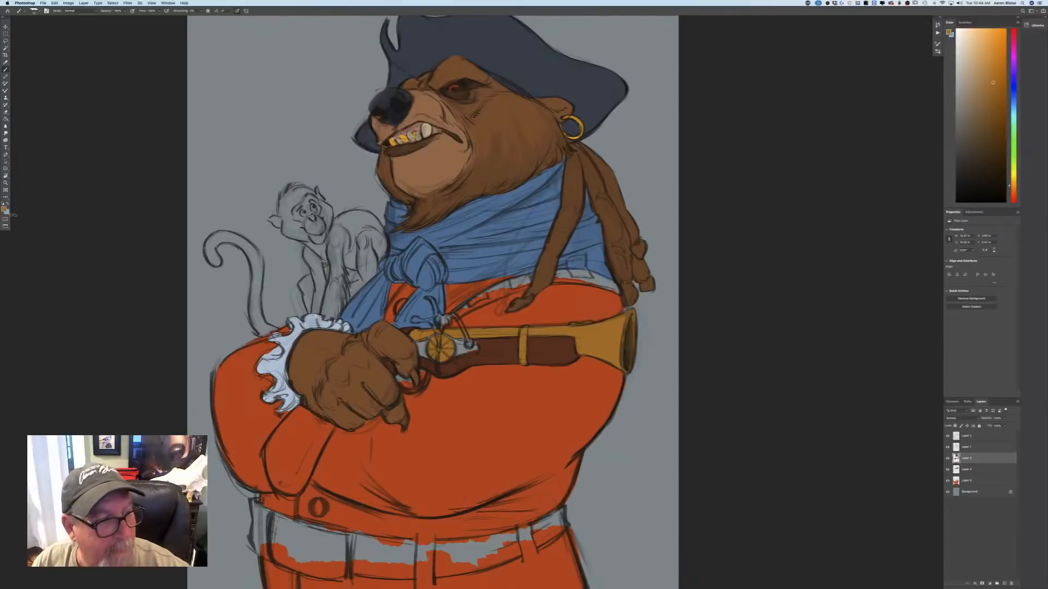
left_click(5, 209)
left_click(143, 198)
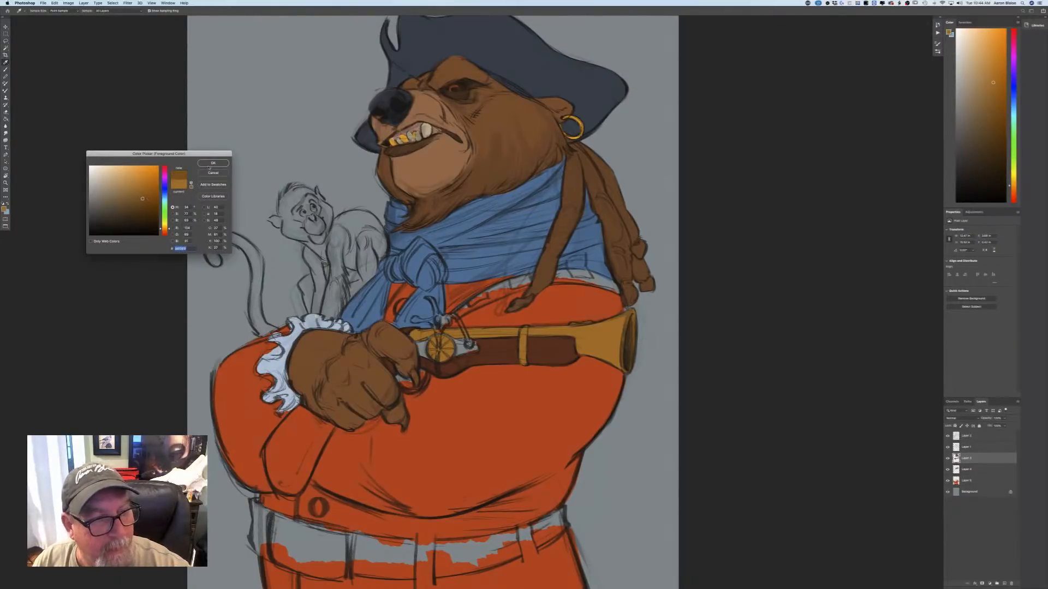
left_click(210, 163)
left_click_drag(442, 342, 445, 353)
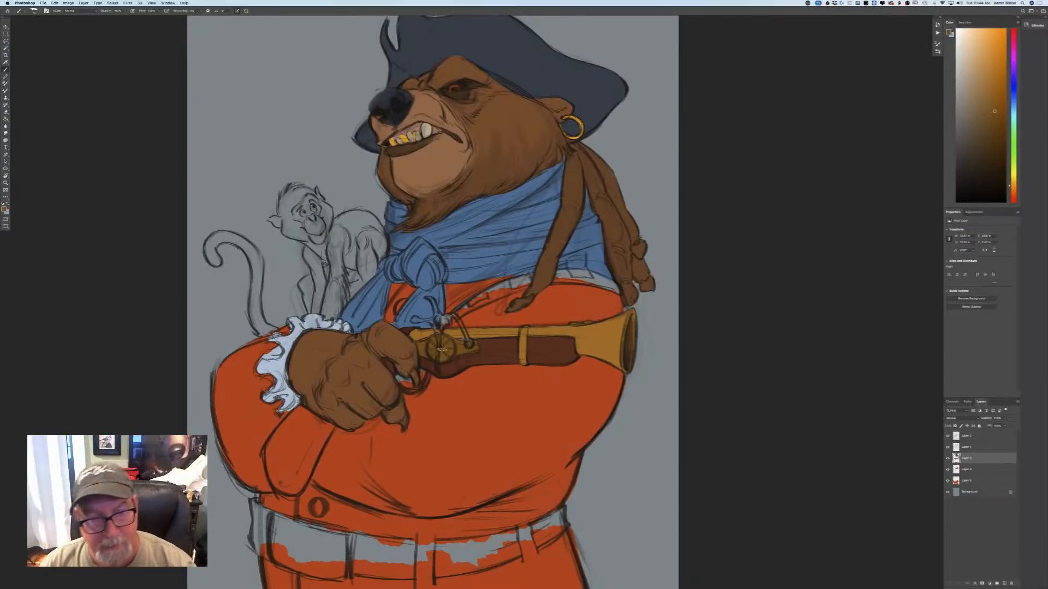
Paint the pistol's hammer mechanism a muted steel blue and the trigger guard in the muzzle's gold.
left_click(4, 208)
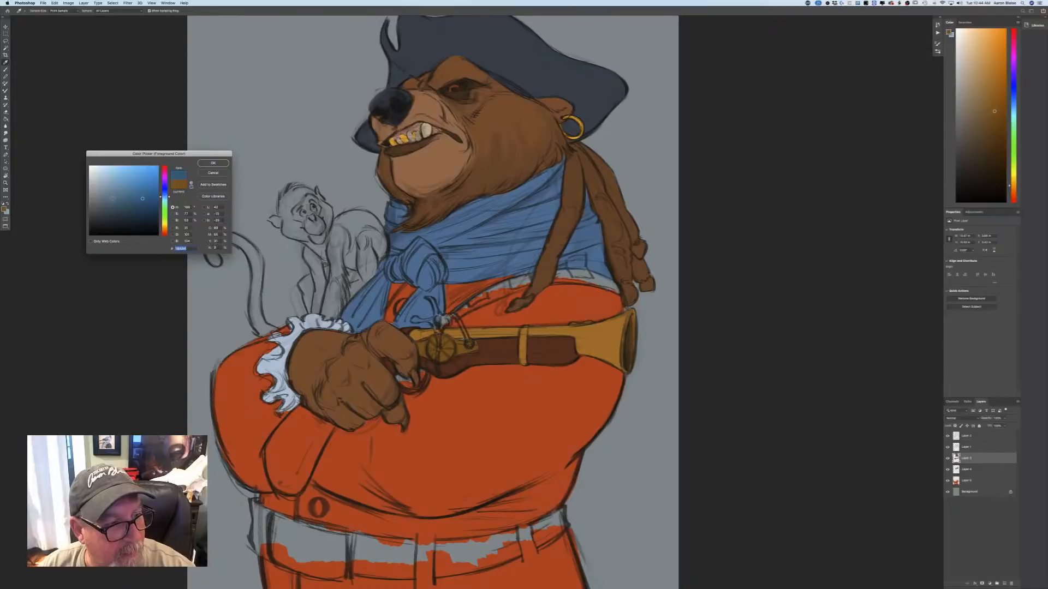
left_click(206, 165)
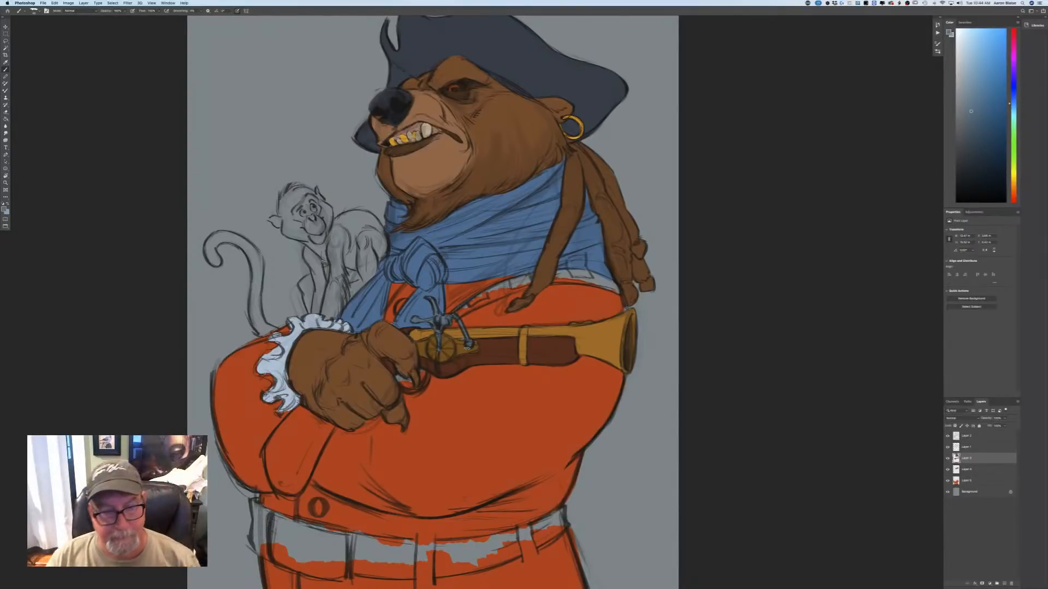
left_click(6, 210)
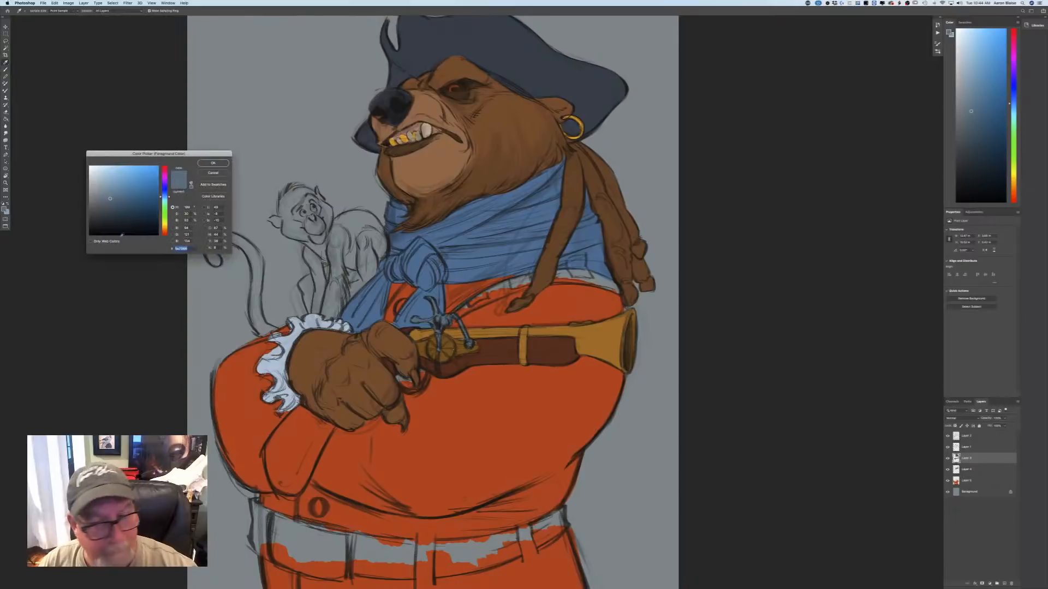
key("Return")
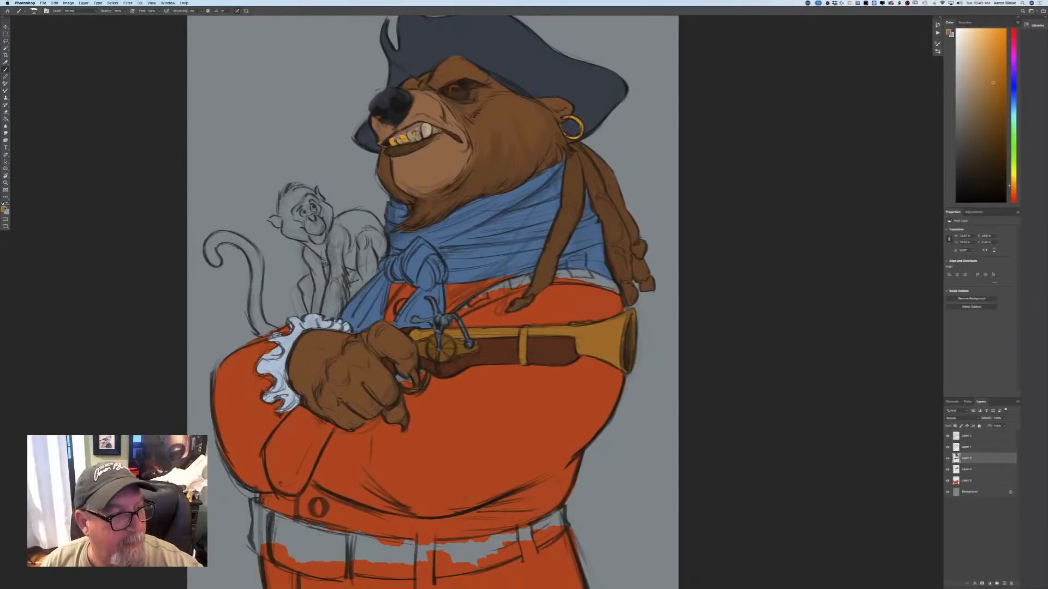
Sample the coat's red-orange and fill the gap inside the trigger guard on the coat layer.
left_click(4, 209)
left_click(251, 358)
left_click(227, 163)
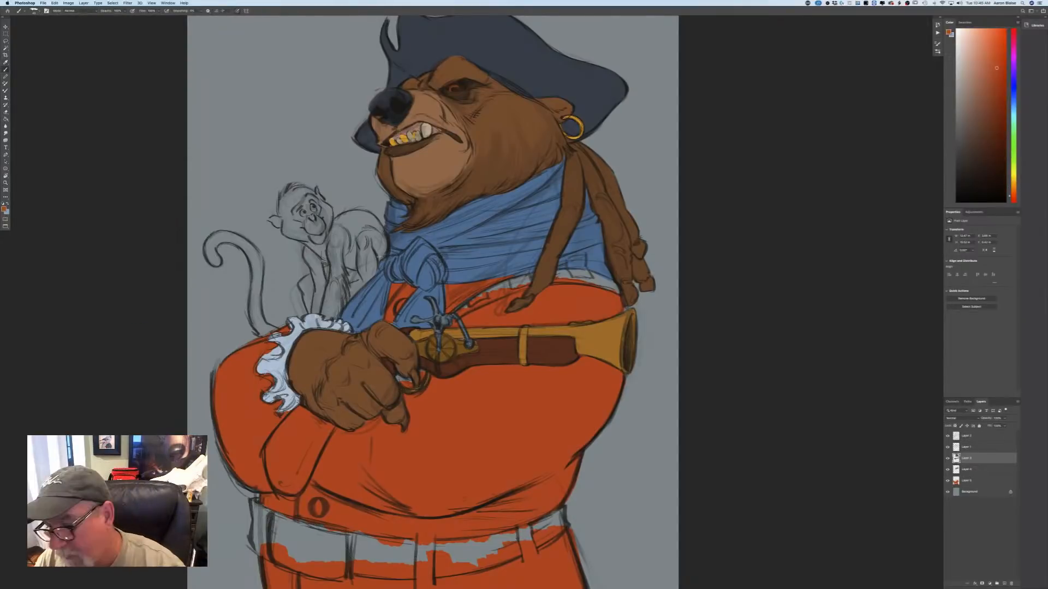
left_click(966, 480)
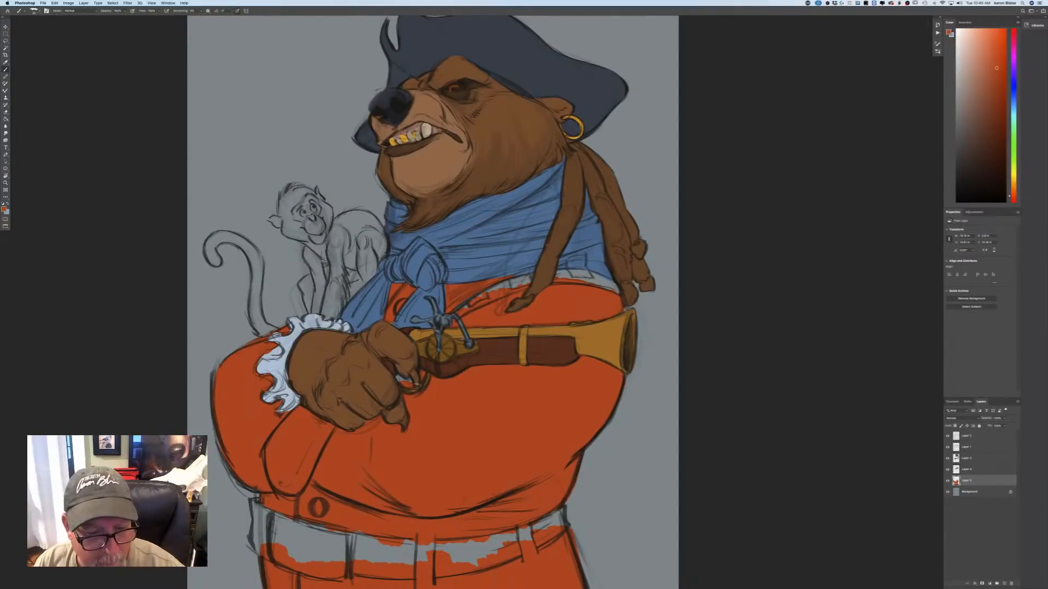
left_click_drag(410, 383, 399, 377)
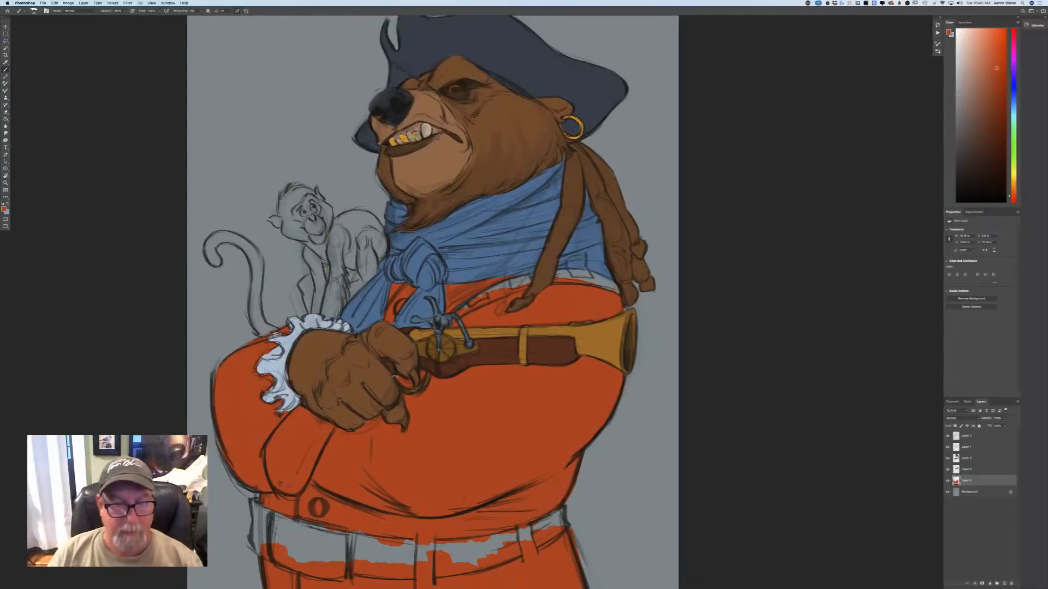
Choose the dark reddish brown of the pistol's wood and paint the grip extending below the bear's paw on the third layer from the top.
key("super+minus")
key("super+minus")
key("super+minus")
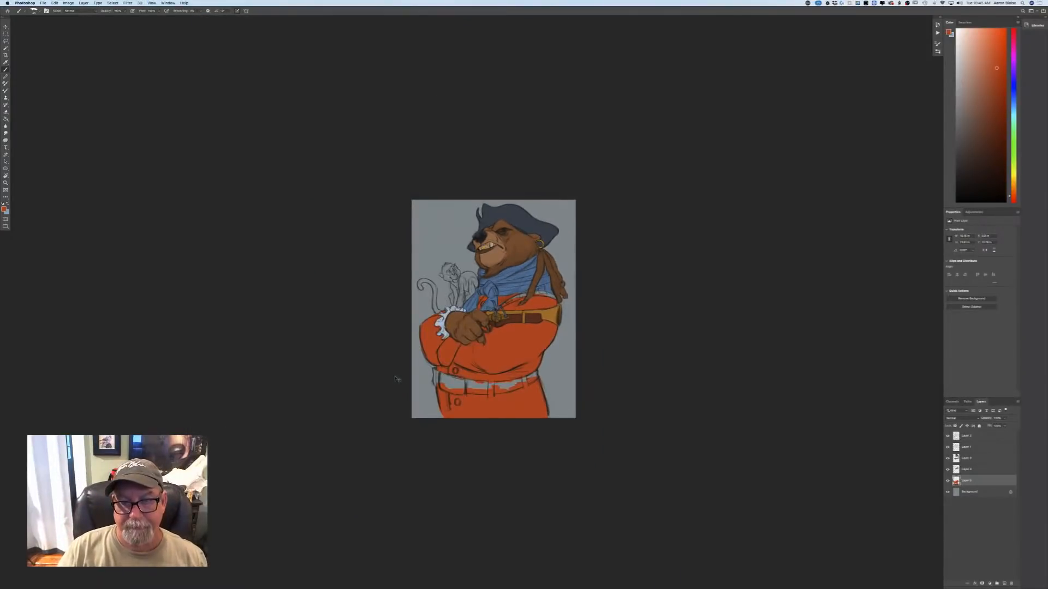
key("super+plus")
key("super+plus")
left_click(4, 209)
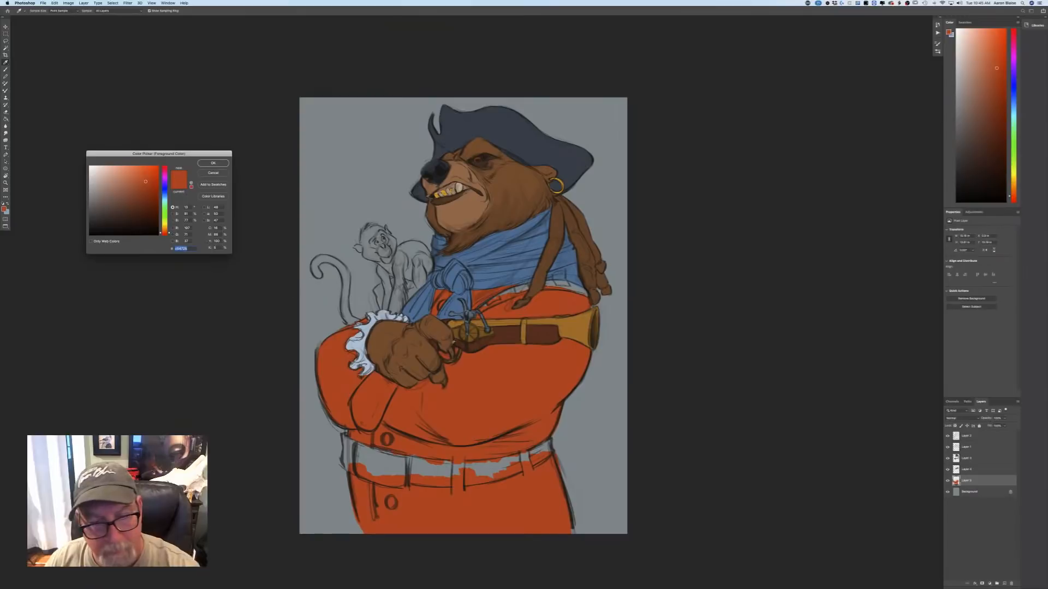
key("Return")
key("b")
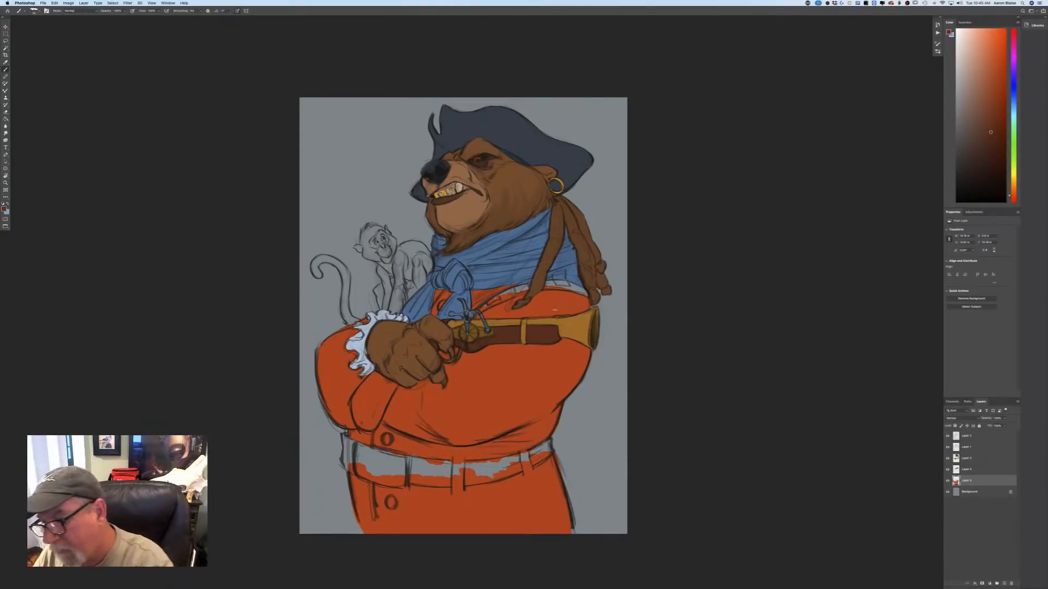
left_click(966, 458)
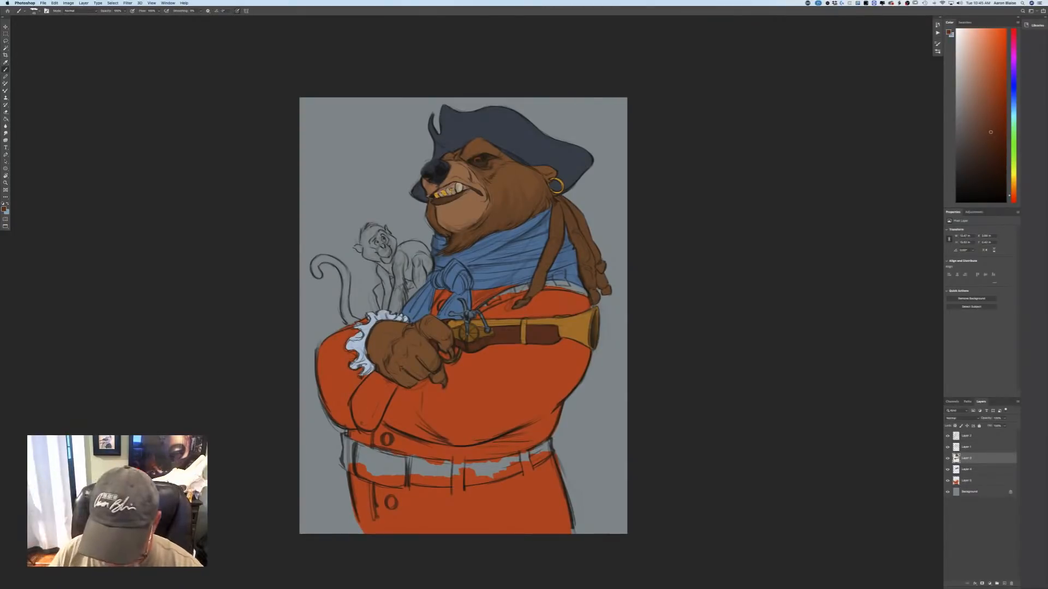
mouse_move(381, 380)
left_mouse_down()
mouse_move(395, 386)
mouse_move(377, 378)
left_mouse_up()
key("super+equal")
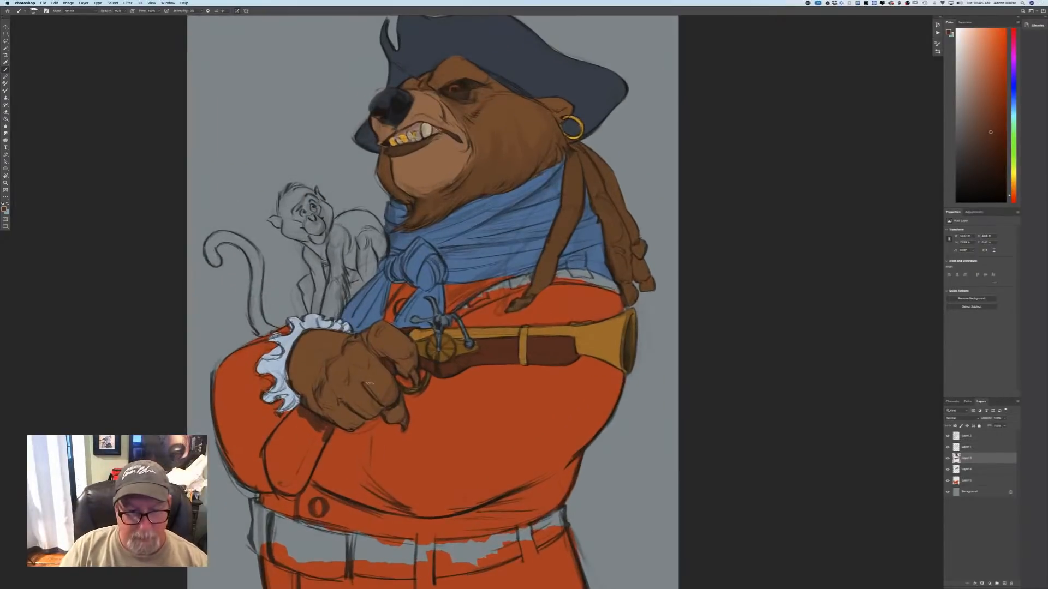
left_click_drag(180, 527, 374, 456)
mouse_move(497, 344)
left_mouse_down()
mouse_move(483, 357)
mouse_move(501, 358)
mouse_move(514, 380)
mouse_move(519, 371)
mouse_move(499, 419)
mouse_move(515, 372)
mouse_move(491, 403)
mouse_move(473, 377)
mouse_move(468, 404)
mouse_move(494, 423)
mouse_move(468, 401)
left_mouse_up()
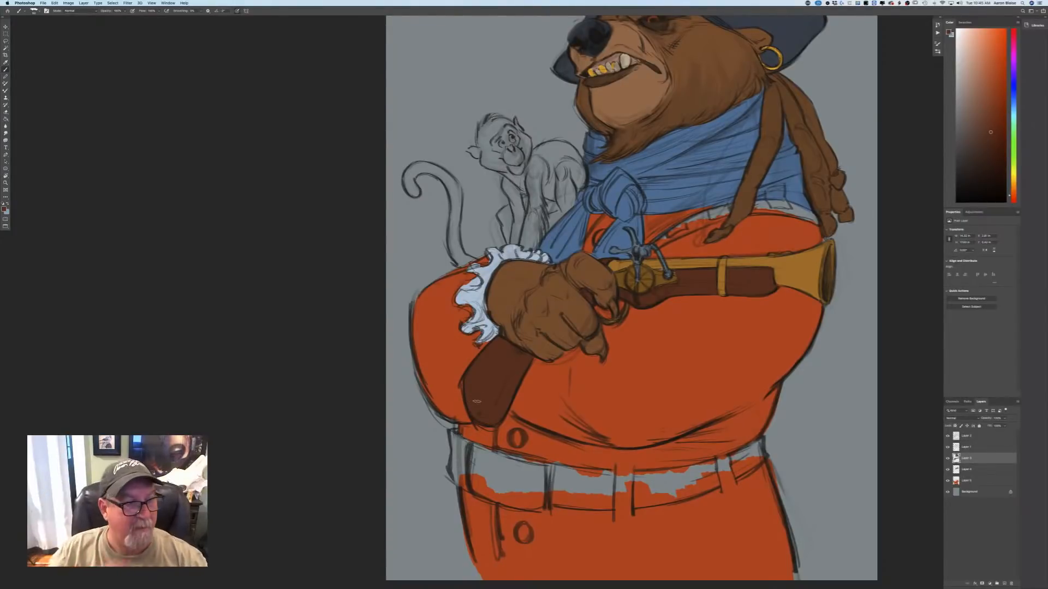
Sample the brown of the bear's paw as the painting colour.
key("n")
left_click(537, 343)
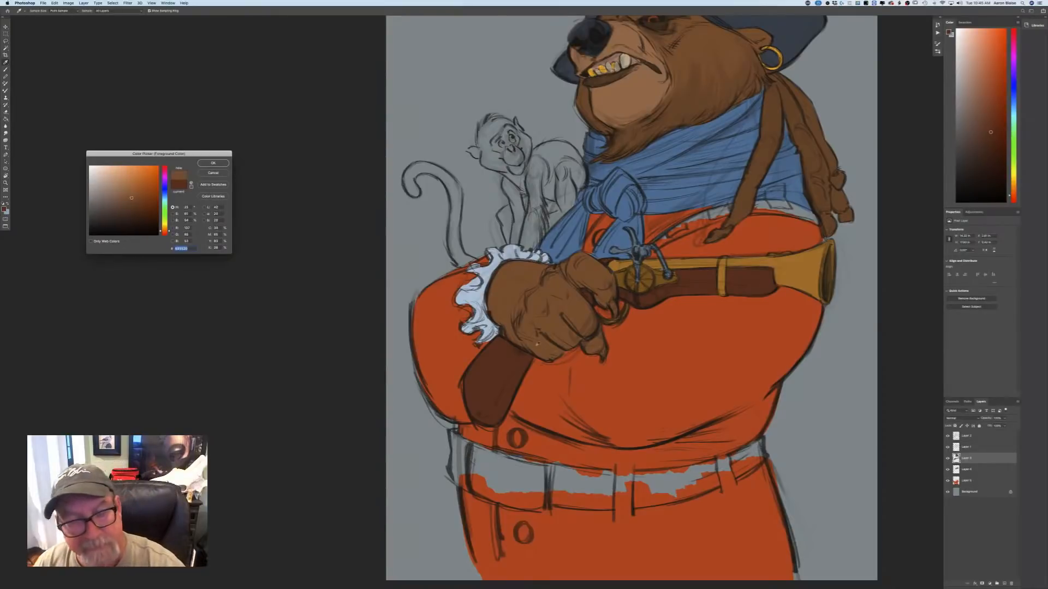
left_click(213, 163)
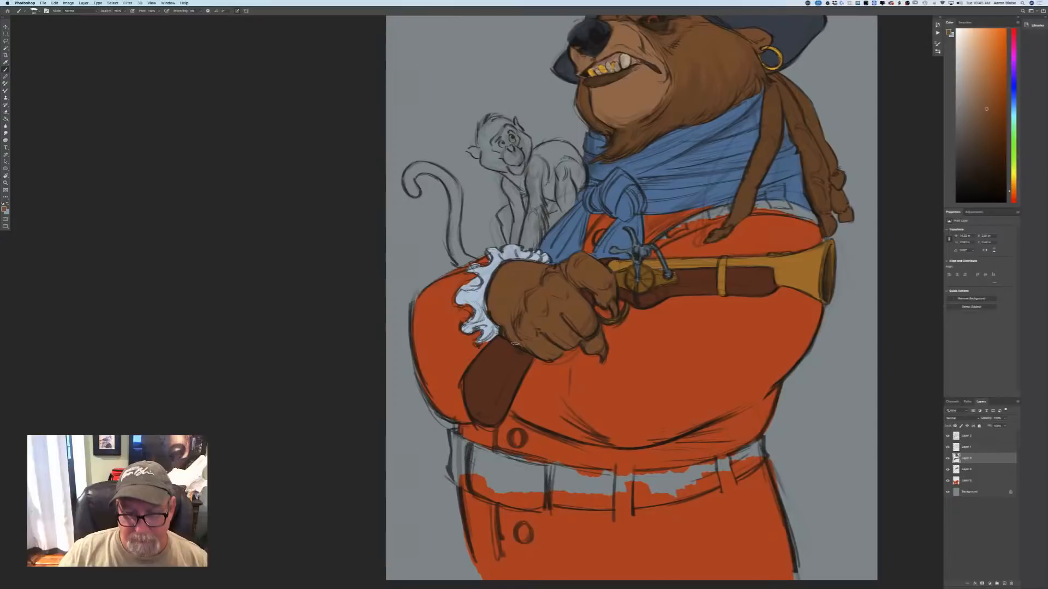
key("super+minus")
key("super+minus")
key("super+minus")
key("super+minus")
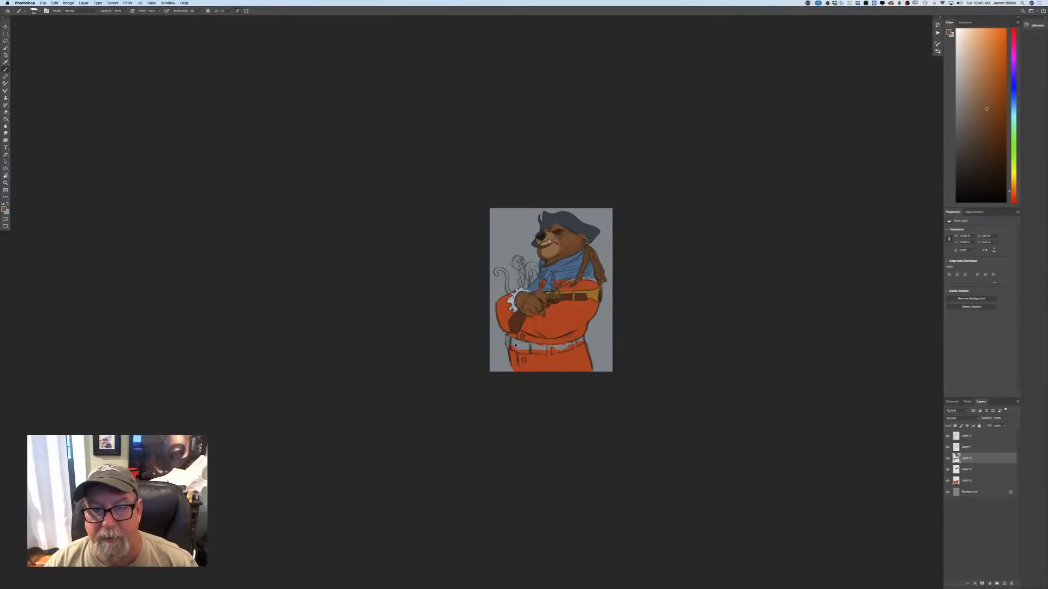
key("super+plus")
key("super+plus")
key("super+plus")
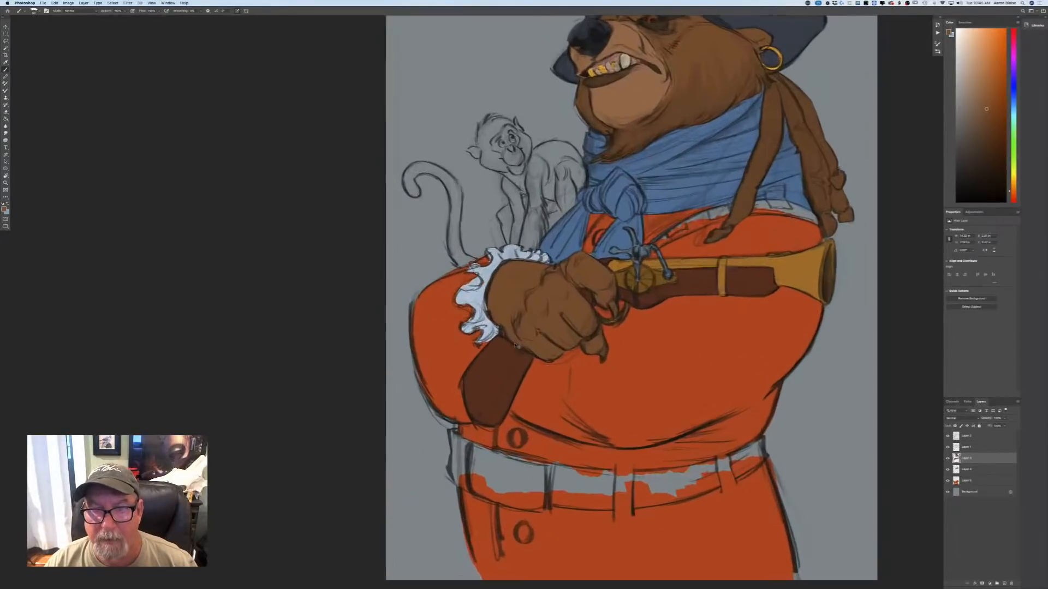
Choose a lighter, more muted orange-brown and lay the first base colour on the monkey's haunch.
left_click_drag(243, 428, 210, 483)
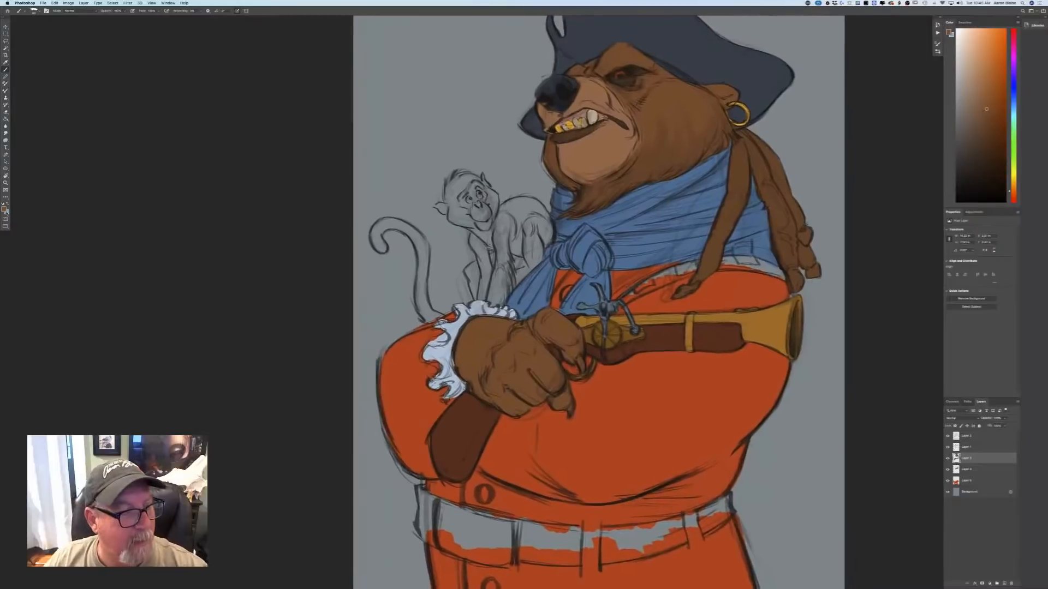
left_click(4, 210)
left_click(123, 187)
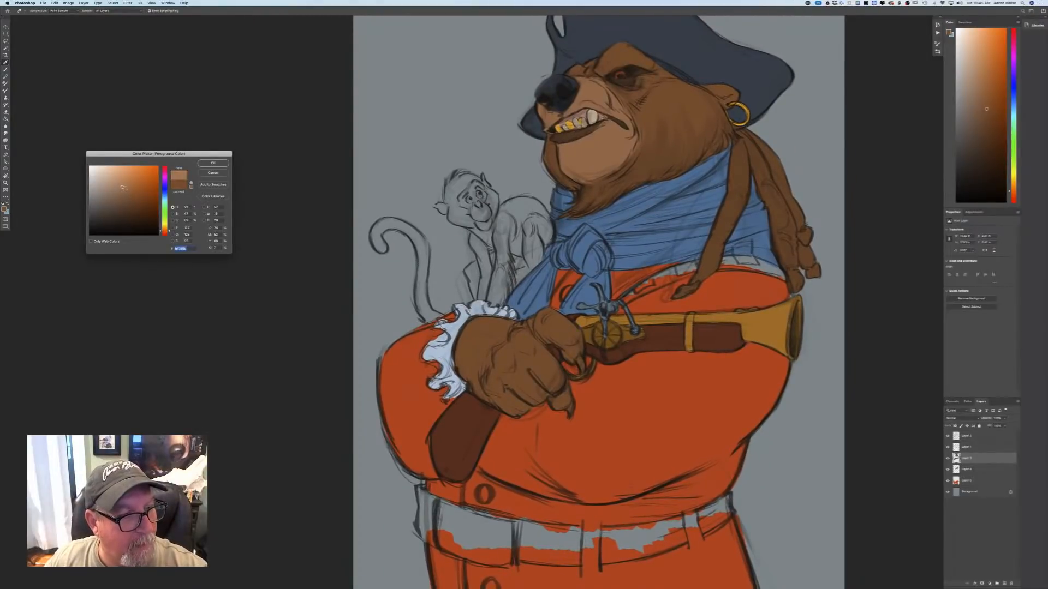
key("Return")
left_click_drag(532, 214, 528, 246)
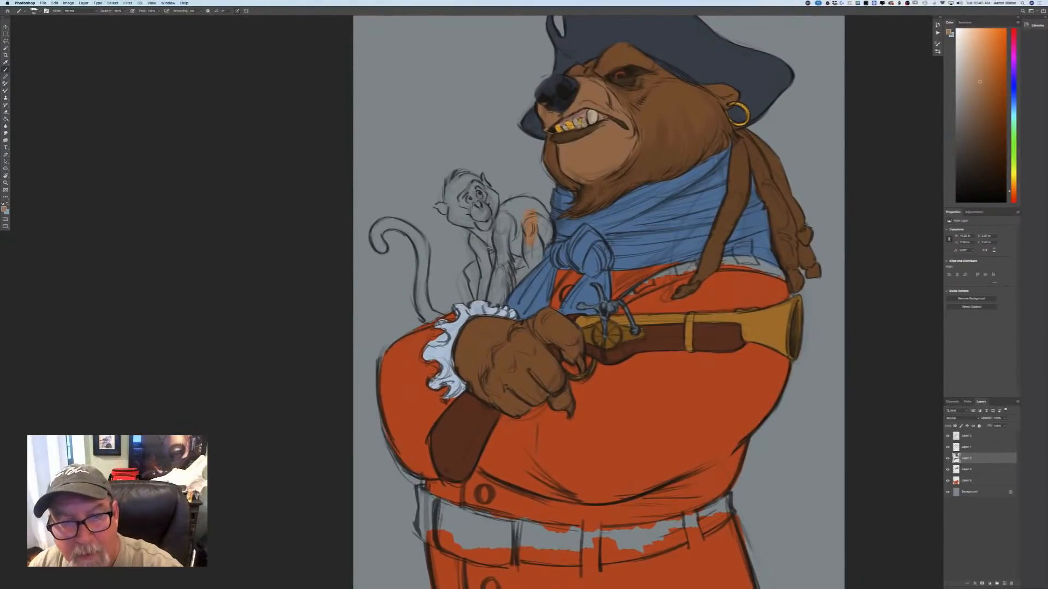
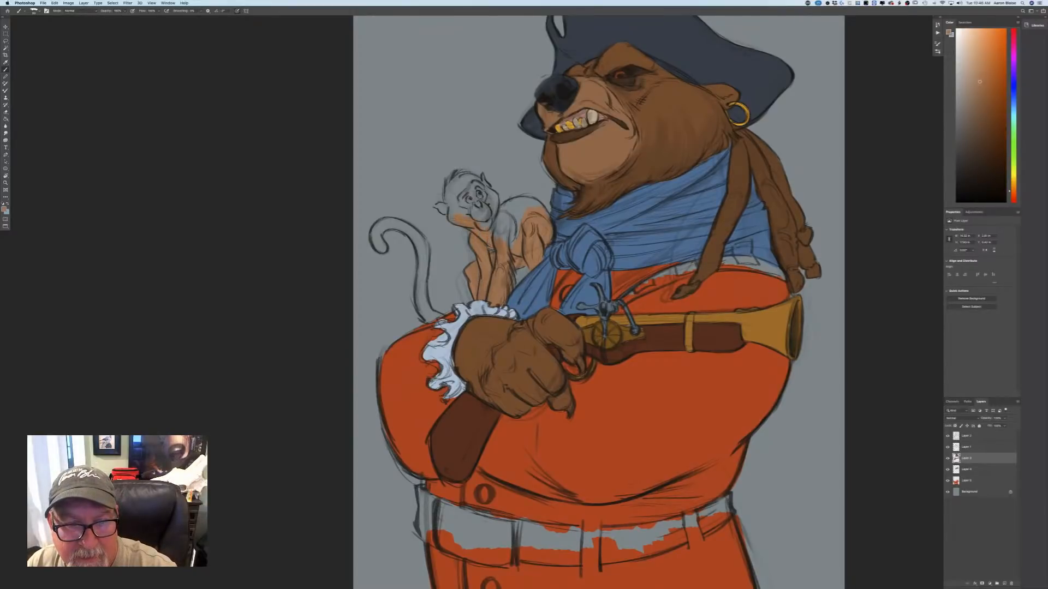
Fill the rest of the monkey's head, body and curled tail with the muted orange-brown base colour.
mouse_move(454, 216)
left_mouse_down()
mouse_move(452, 191)
mouse_move(462, 211)
left_mouse_up()
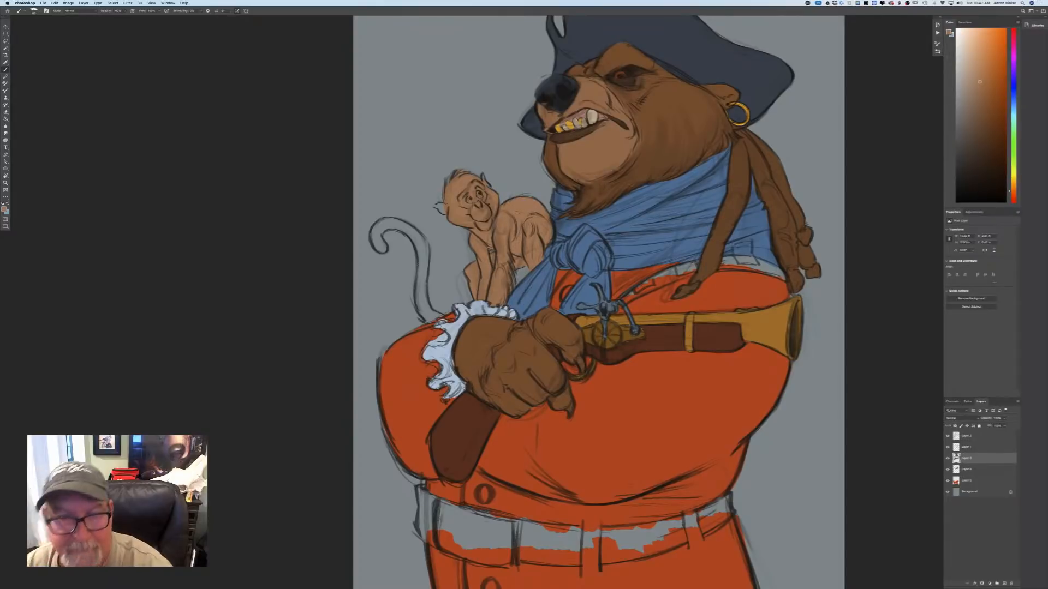
key("super+equal")
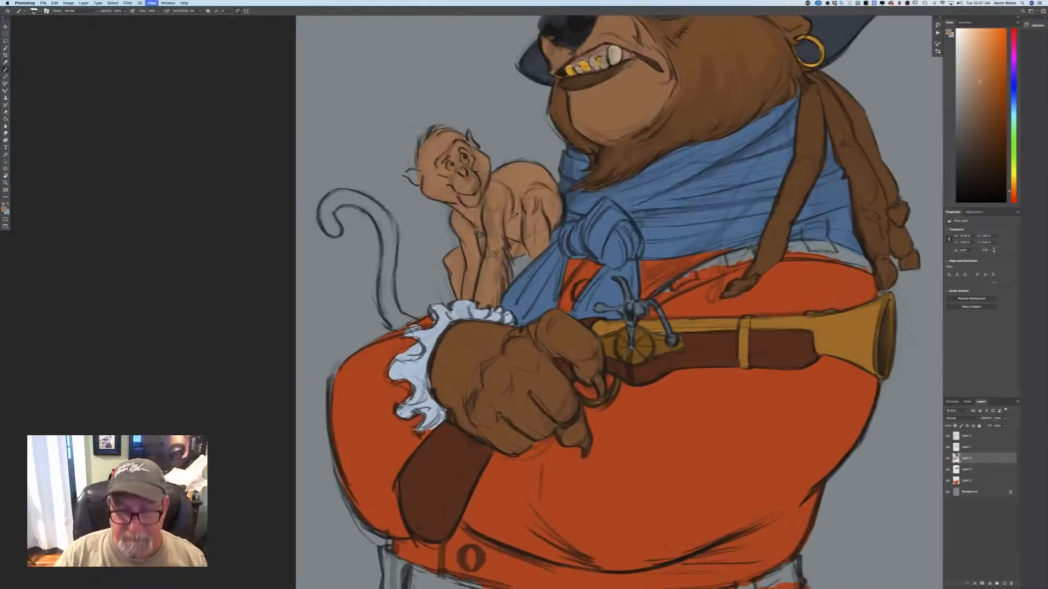
mouse_move(326, 215)
left_mouse_down()
mouse_move(334, 230)
mouse_move(347, 197)
mouse_move(361, 201)
left_mouse_up()
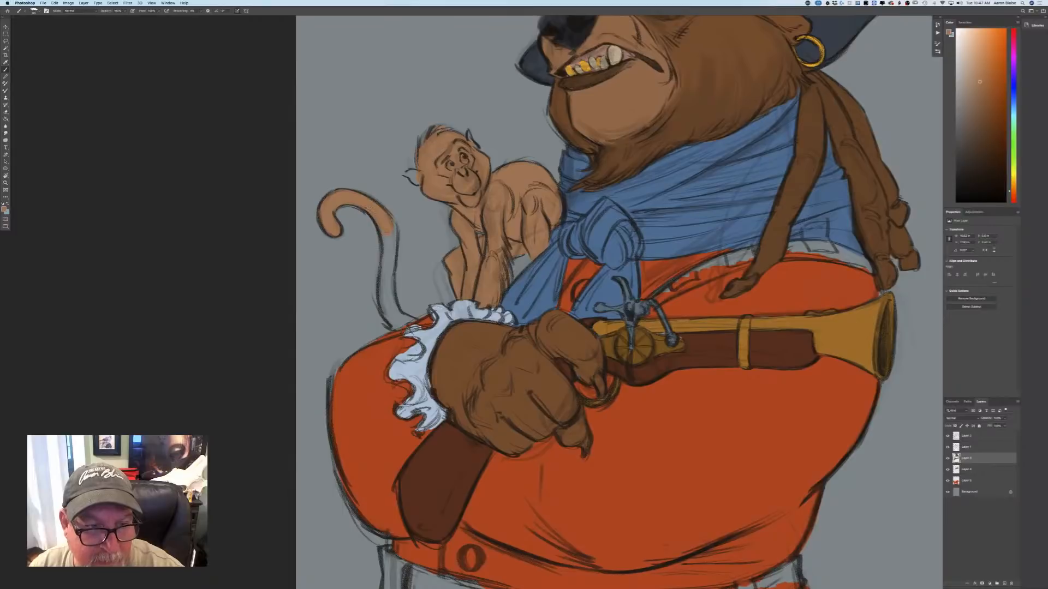
mouse_move(392, 252)
left_mouse_down()
mouse_move(383, 291)
mouse_move(399, 318)
left_mouse_up()
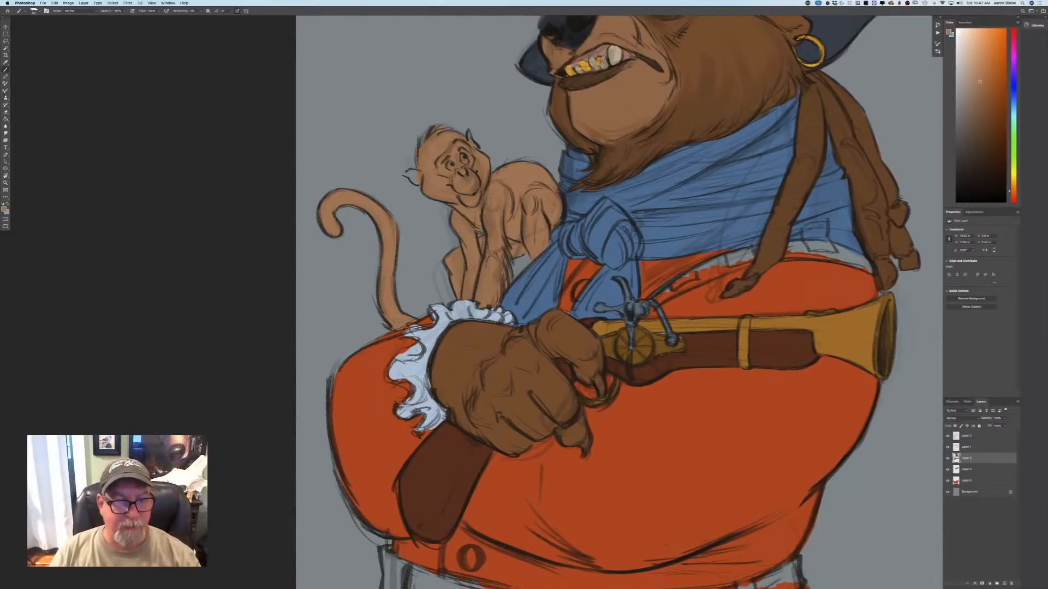
Choose a lighter, pinkish red and paint the monkey's ears, the skin around its eyes and nose, and its mouth area.
left_click(5, 207)
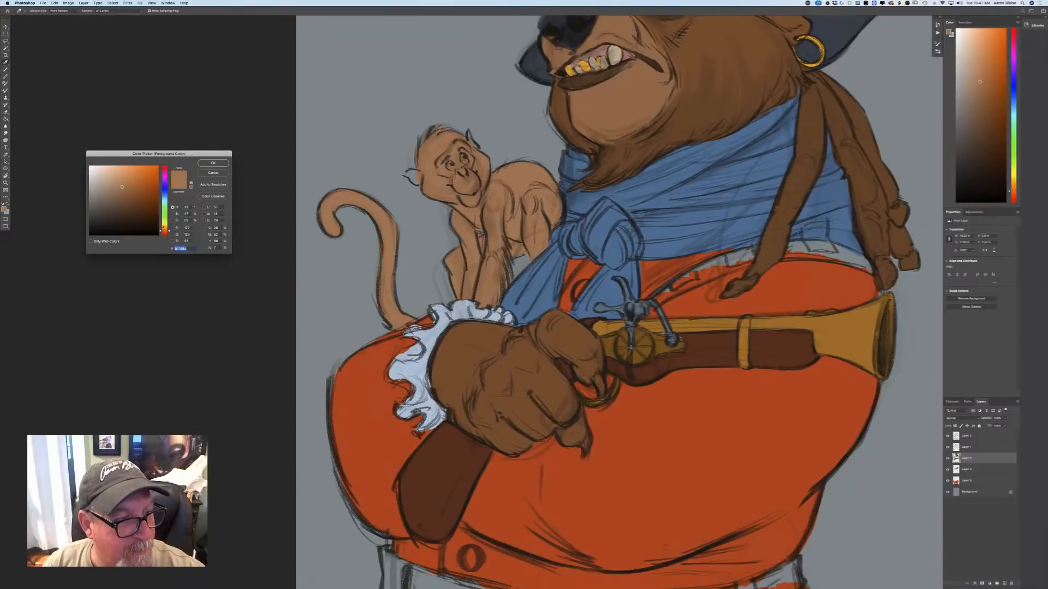
left_click_drag(164, 230, 163, 233)
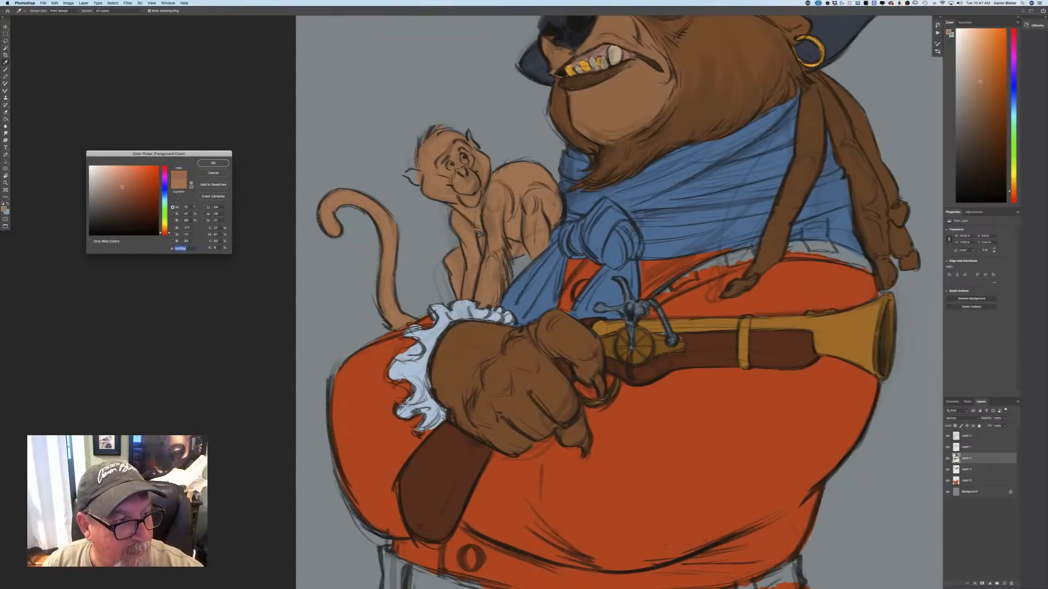
left_click_drag(122, 188, 127, 174)
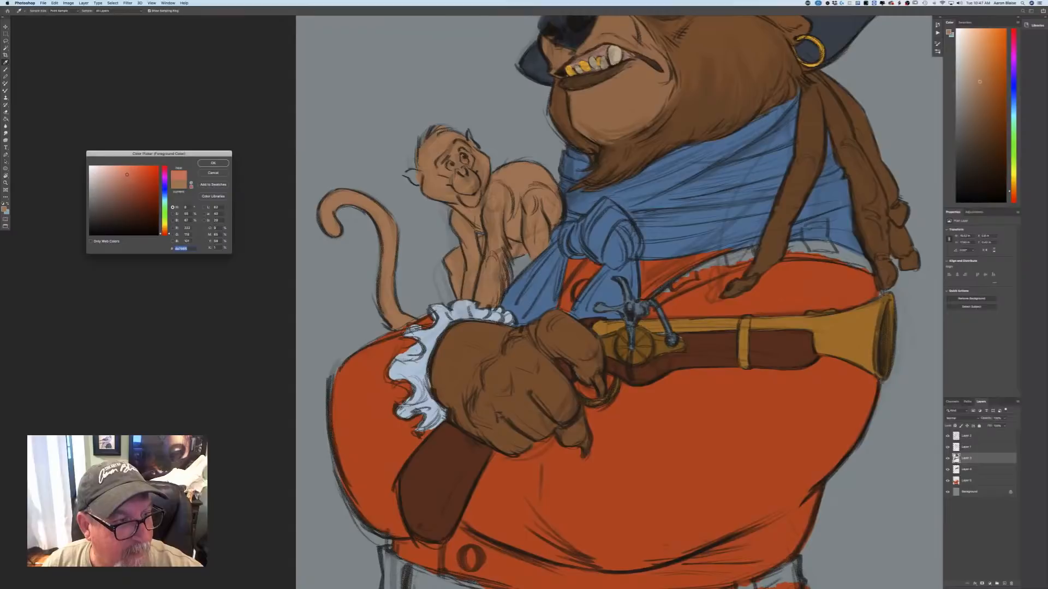
left_click(203, 164)
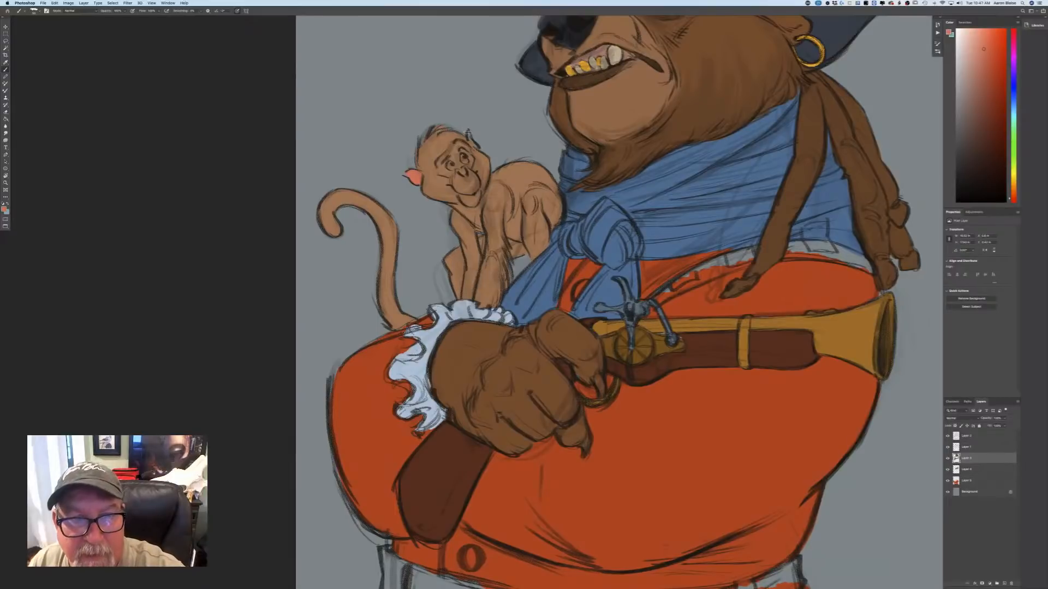
mouse_move(469, 134)
left_mouse_down()
mouse_move(470, 163)
mouse_move(450, 170)
left_mouse_up()
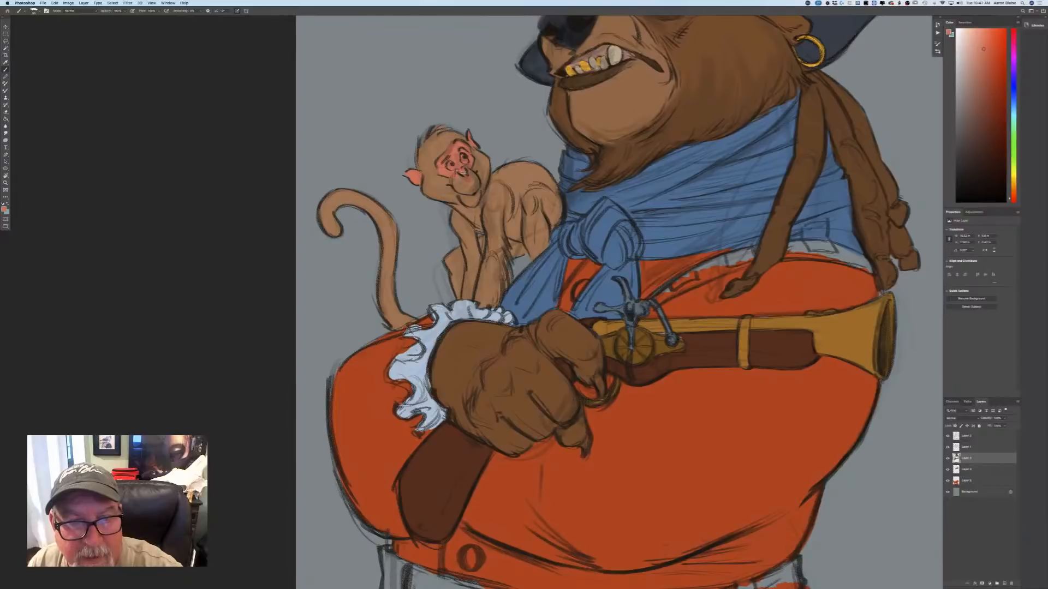
mouse_move(463, 172)
left_mouse_down()
mouse_move(472, 176)
mouse_move(468, 197)
left_mouse_up()
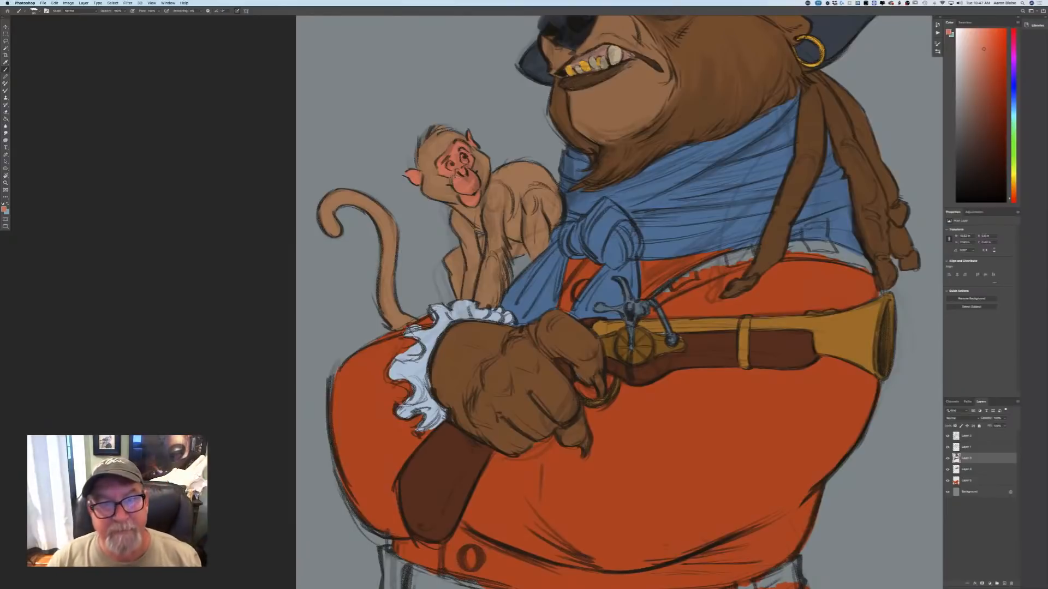
Choose a very pale pink and paint the whites of both of the monkey's eyes.
left_click(4, 208)
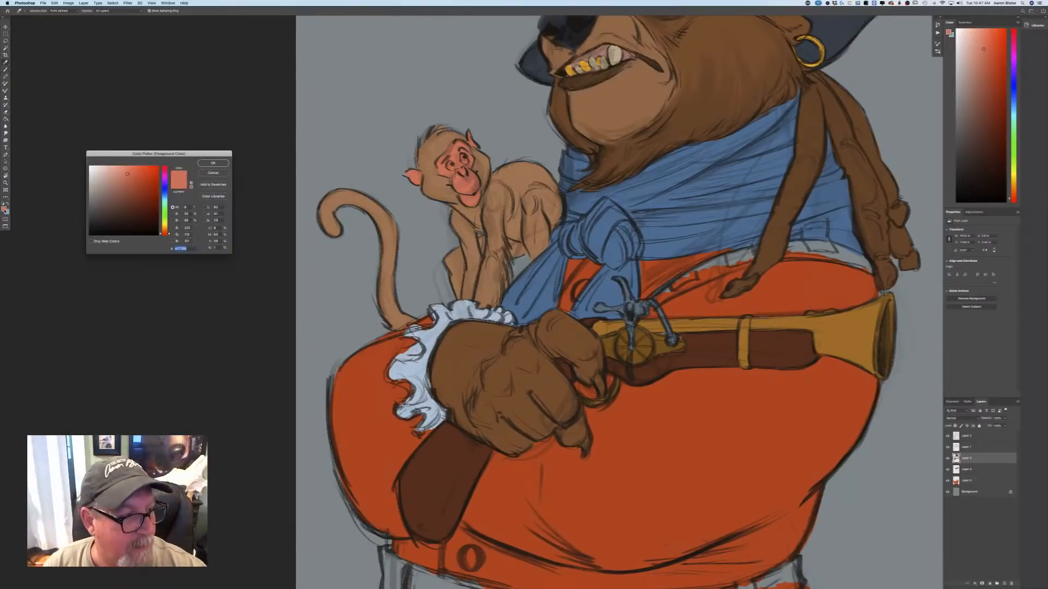
left_click(103, 170)
key("Return")
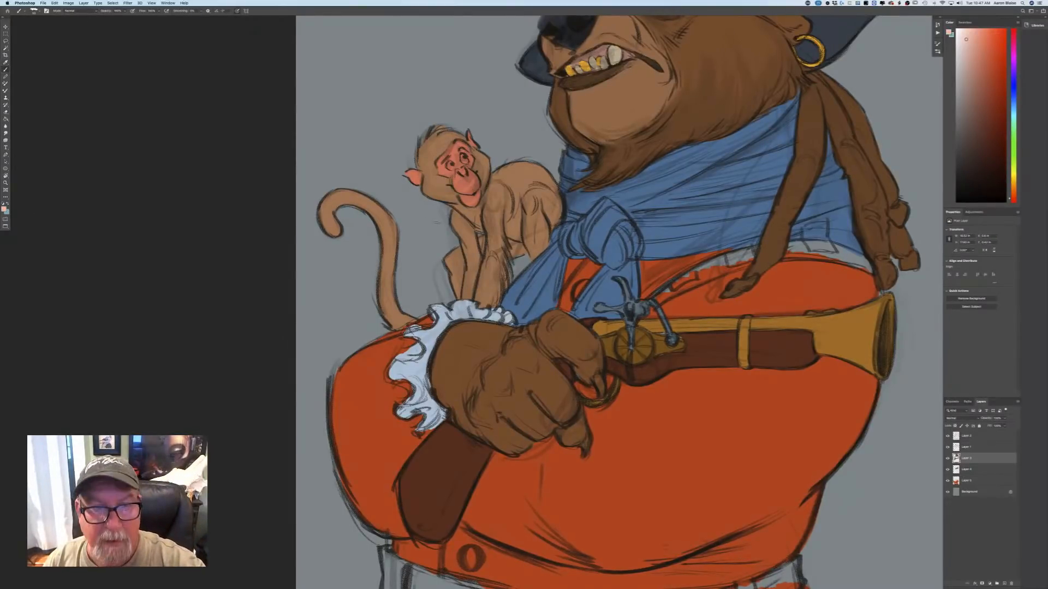
left_click(449, 165)
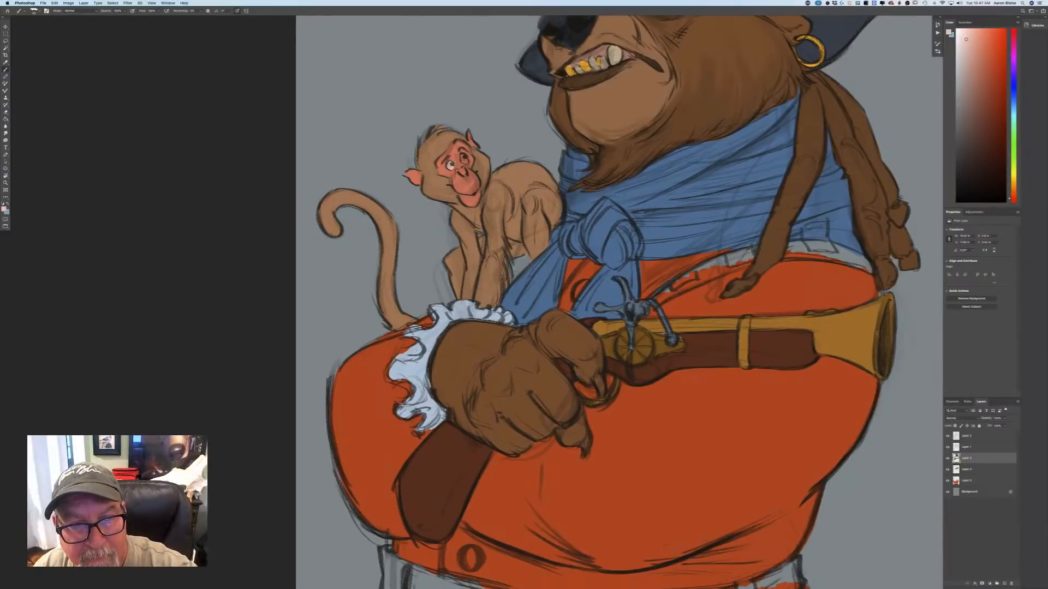
left_click(464, 159)
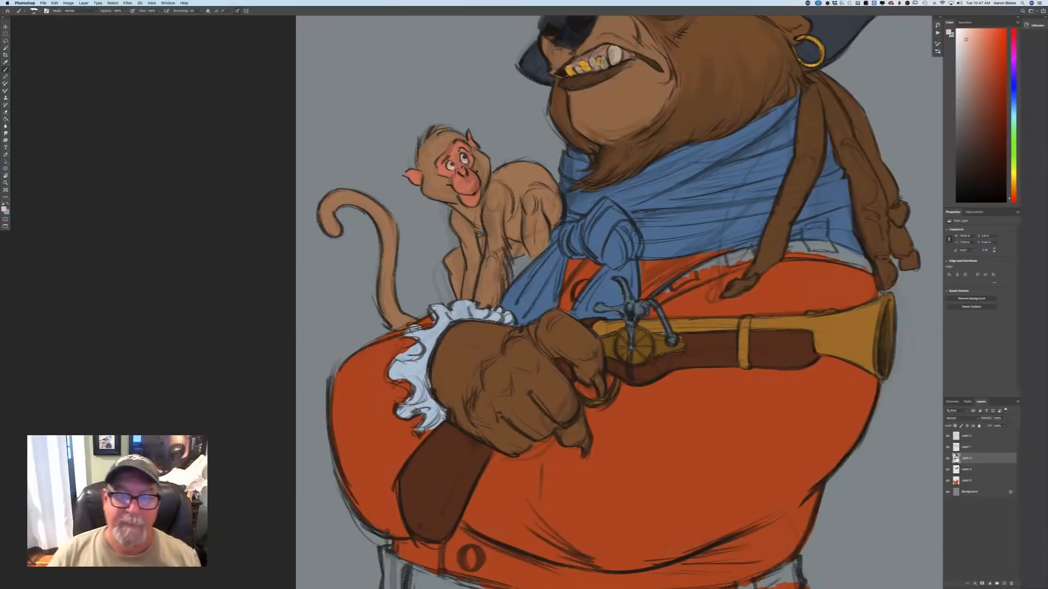
Choose the coat's red-orange and fill the gap between the monkey's body and the blue scarf.
key("ctrl+0")
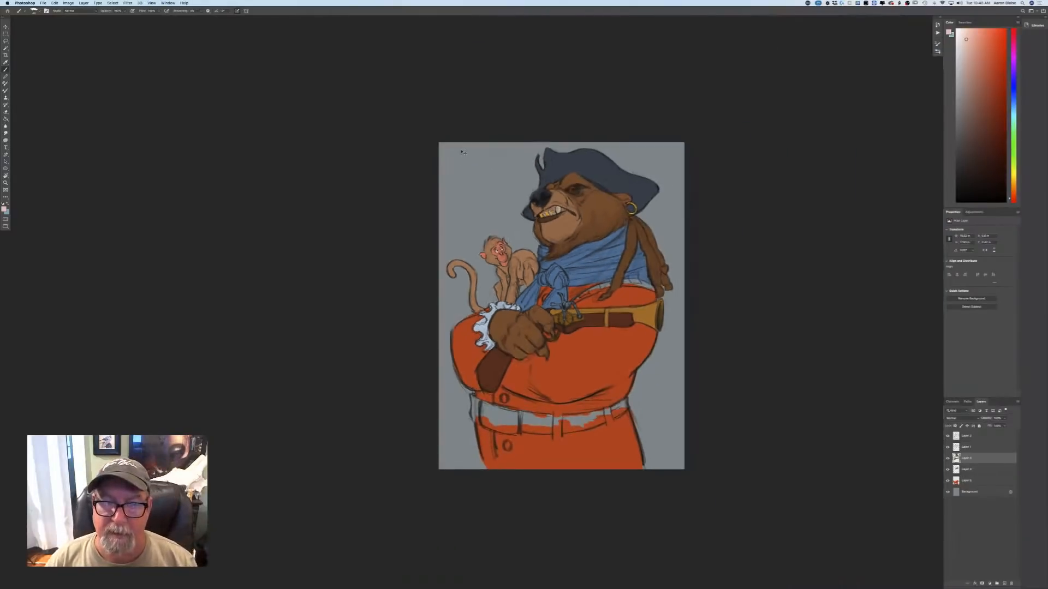
key("super+plus")
key("super+plus")
key("super+plus")
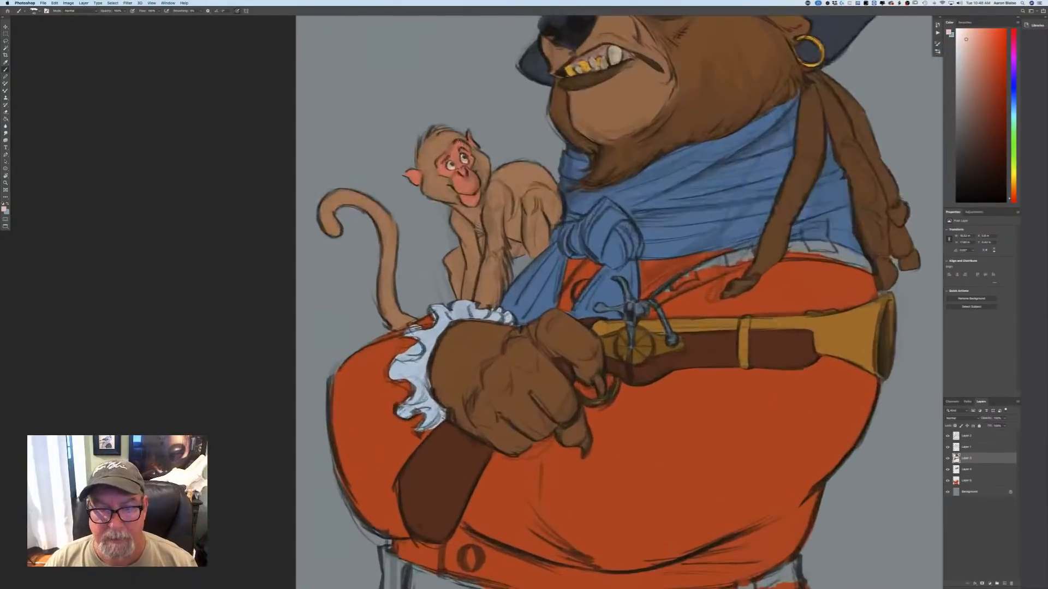
left_click(5, 211)
left_click(145, 182)
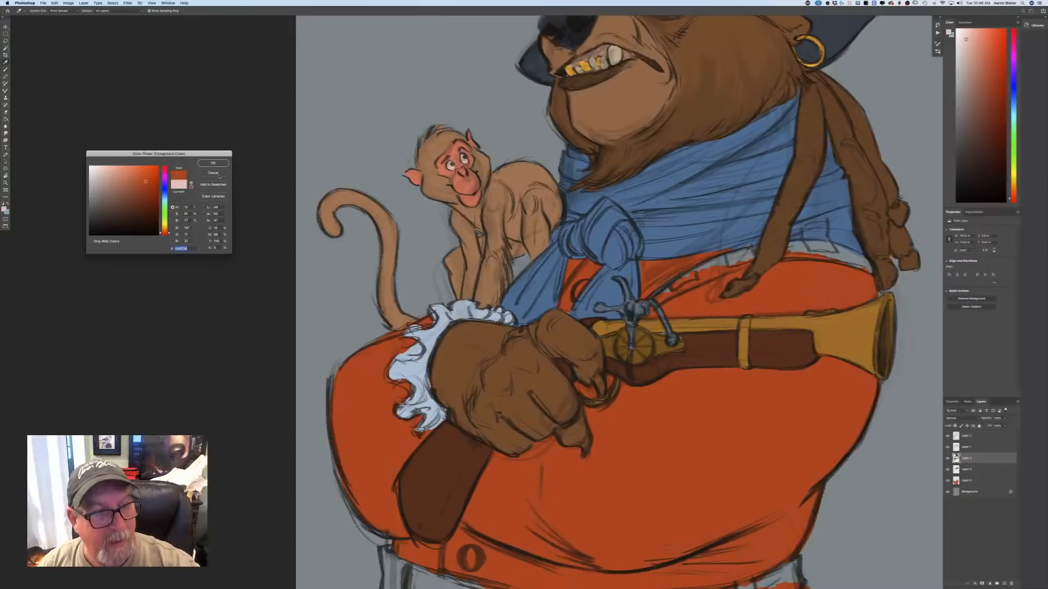
left_click(213, 164)
mouse_move(514, 263)
left_mouse_down()
mouse_move(528, 263)
mouse_move(513, 278)
left_mouse_up()
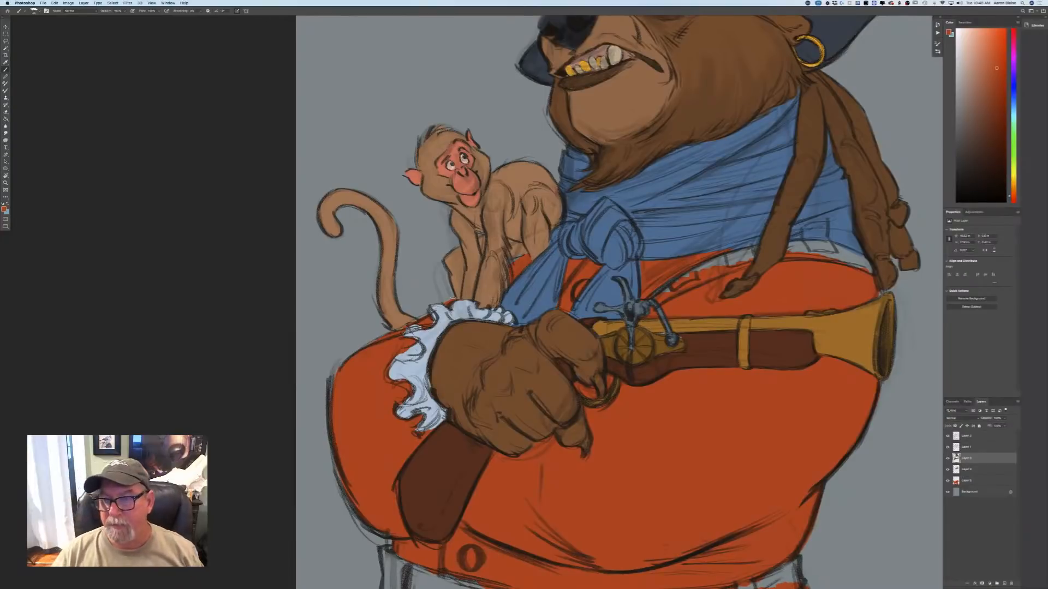
Choose a dark reddish brown and try it on the patterned band below the blue scarf.
key("super+minus")
key("super+minus")
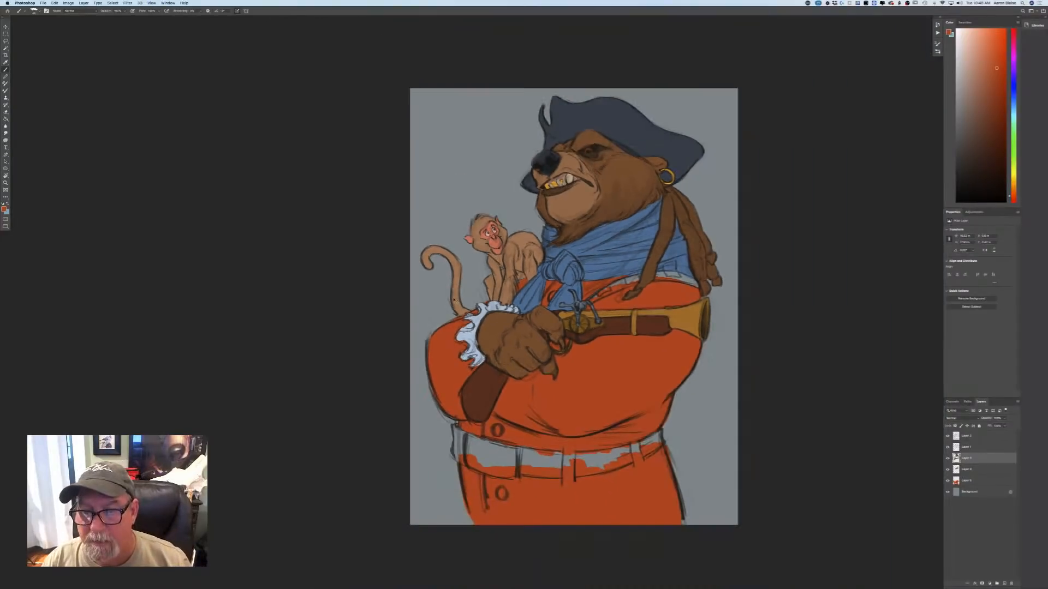
left_click_drag(251, 457, 126, 491)
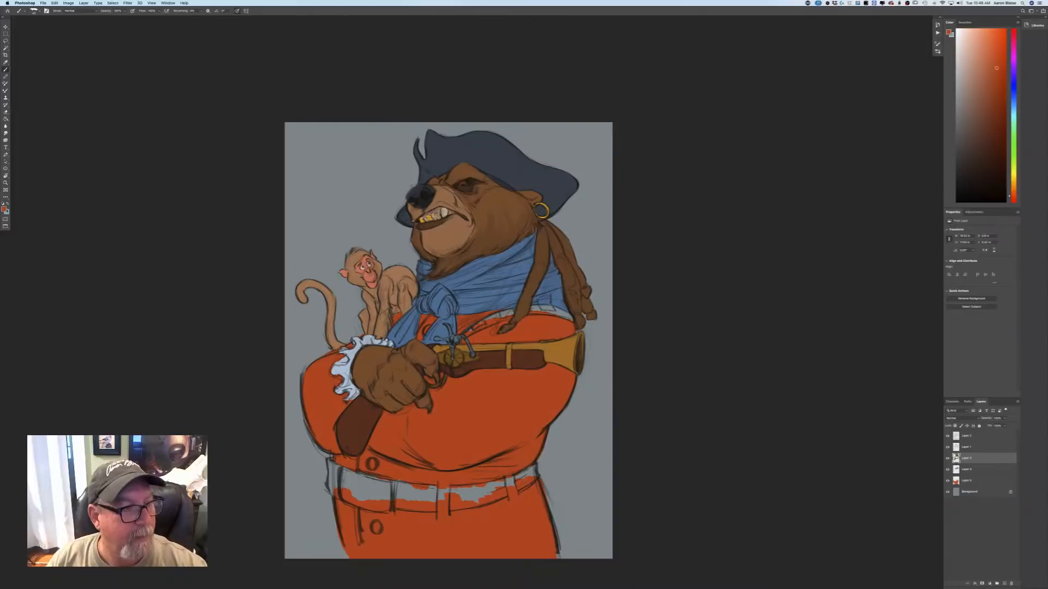
left_click(4, 208)
left_click(126, 205)
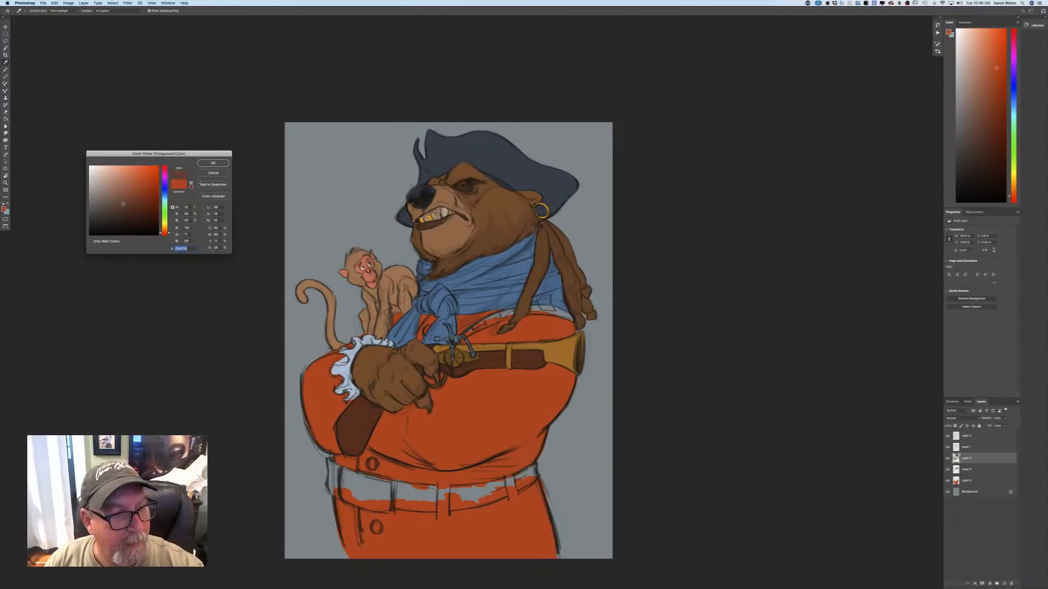
left_click(213, 163)
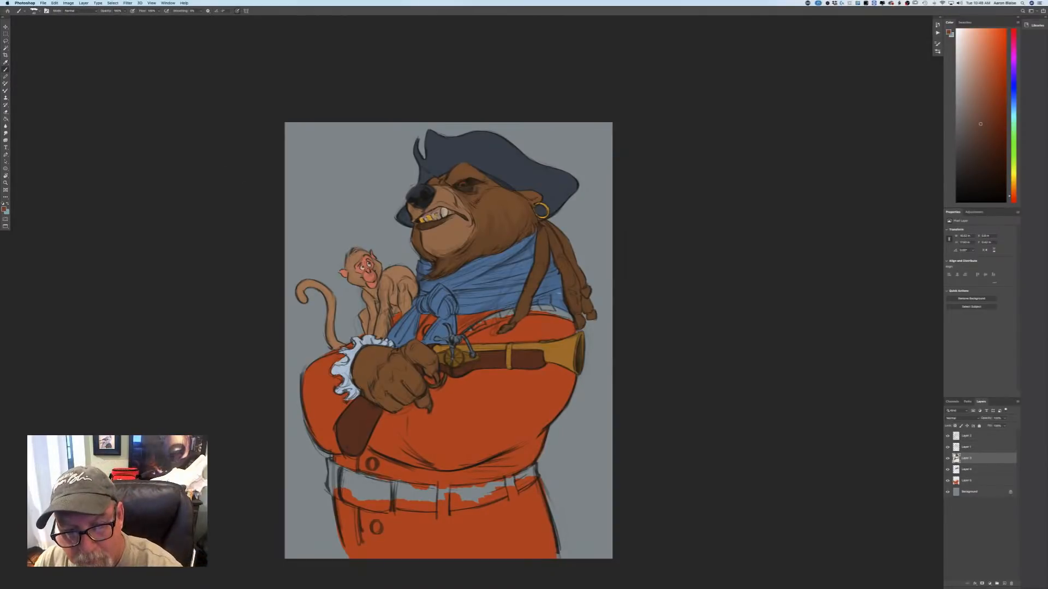
mouse_move(559, 293)
left_mouse_down()
mouse_move(560, 303)
mouse_move(561, 291)
left_mouse_up()
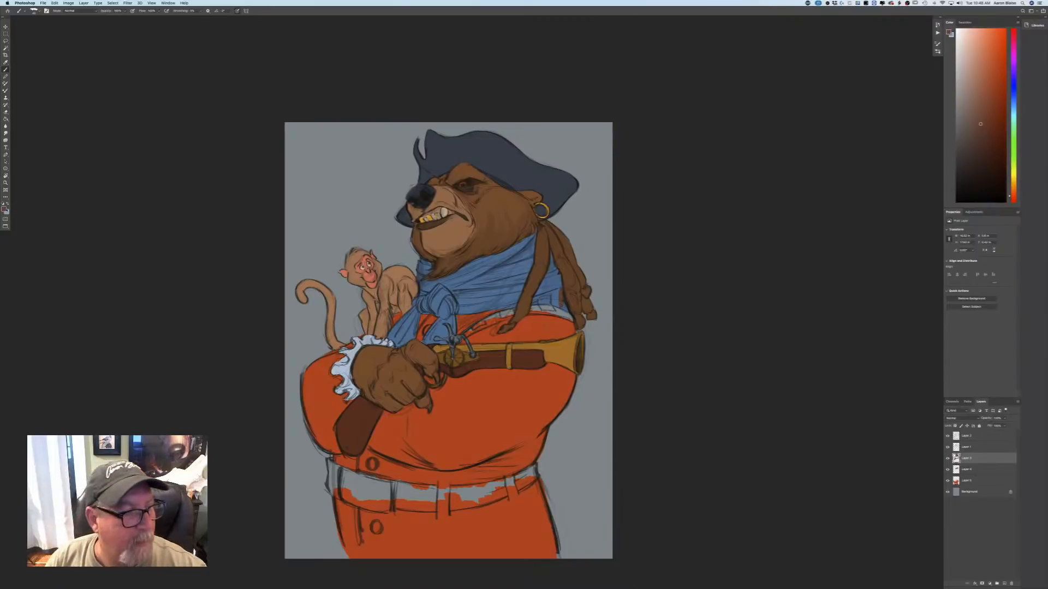
Choose a lighter, greyer brown and fill the patterned band running below the scarf across the bear's chest.
left_click(4, 208)
left_click(111, 199)
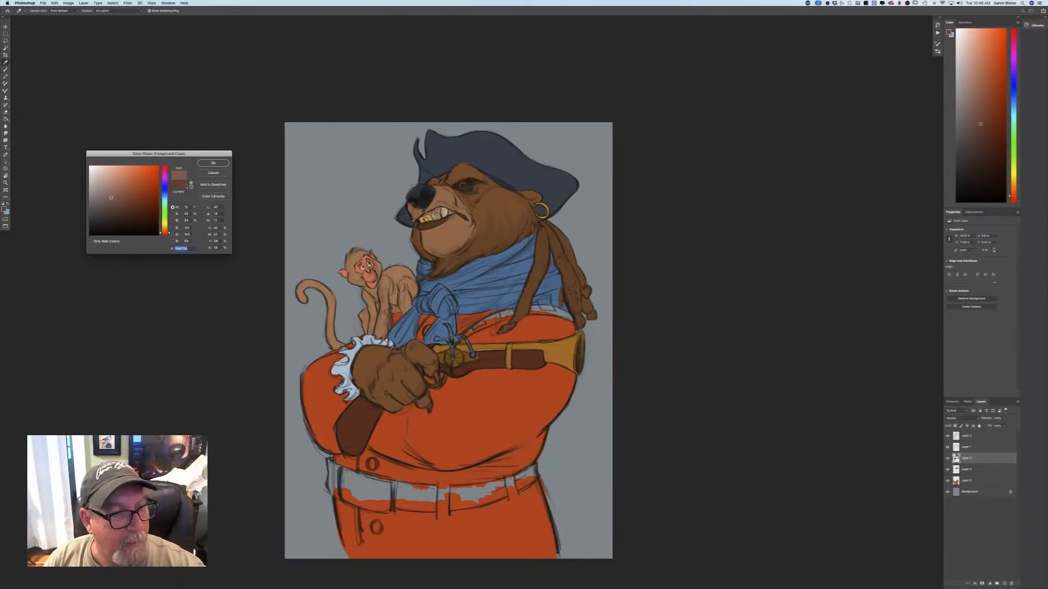
left_click(213, 163)
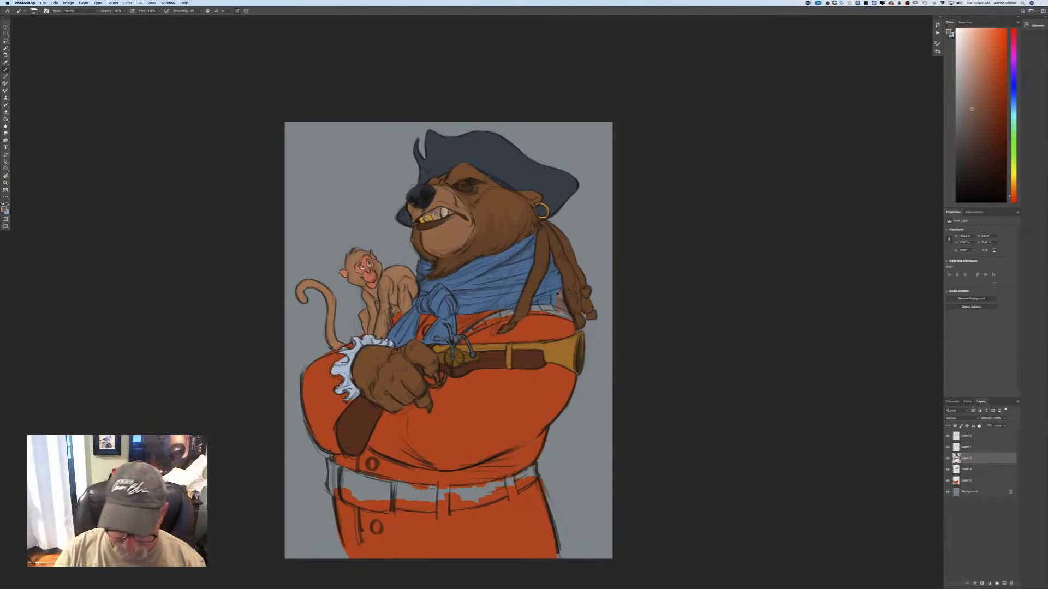
key("super+plus")
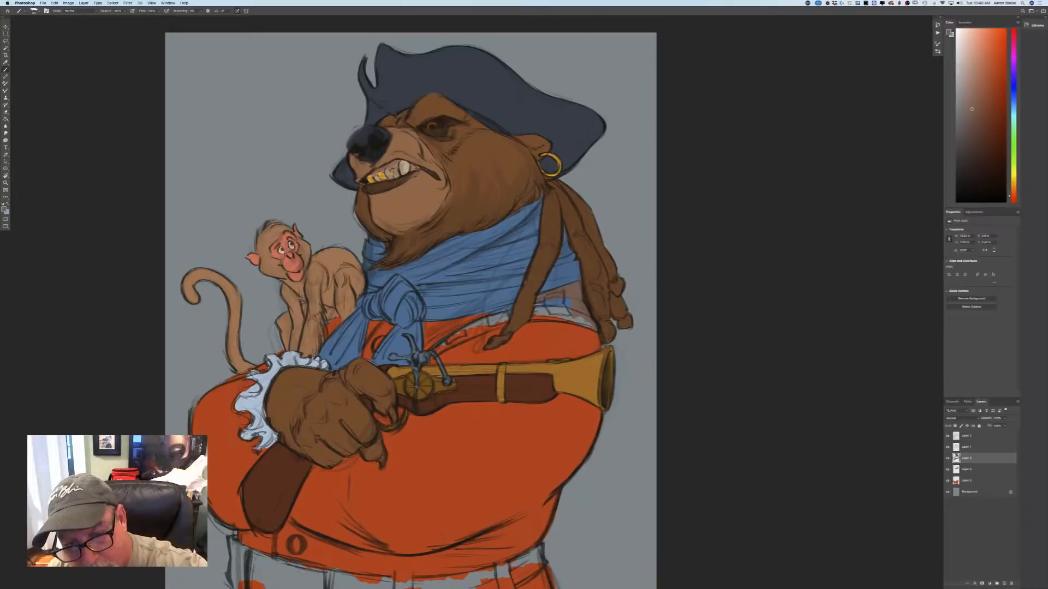
mouse_move(547, 299)
left_mouse_down()
mouse_move(573, 296)
mouse_move(598, 330)
left_mouse_up()
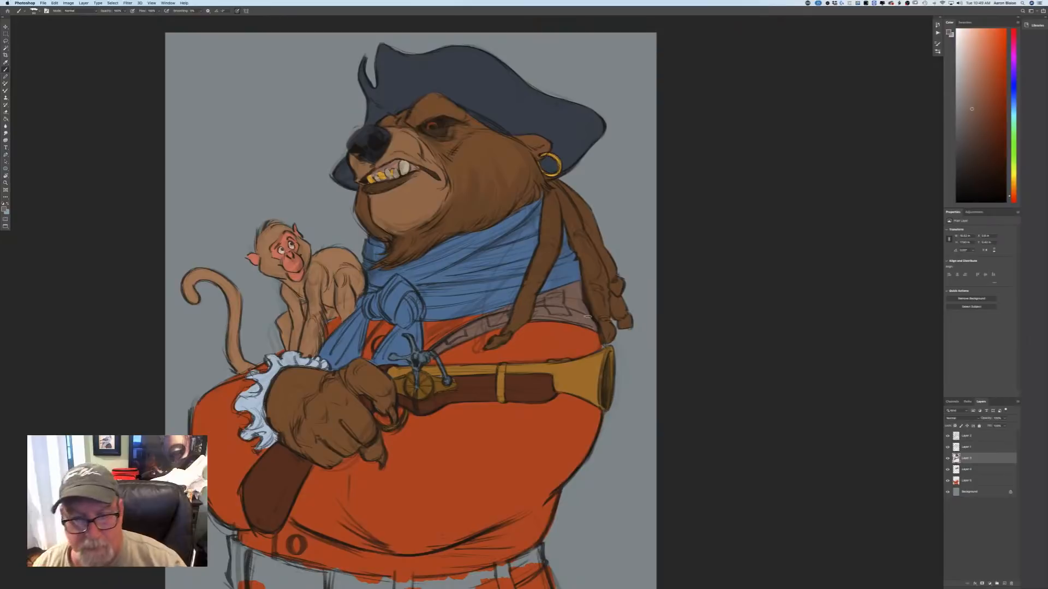
Choose a darker, more saturated reddish brown and paint individual patches of the pattern along the chest band.
left_click(5, 209)
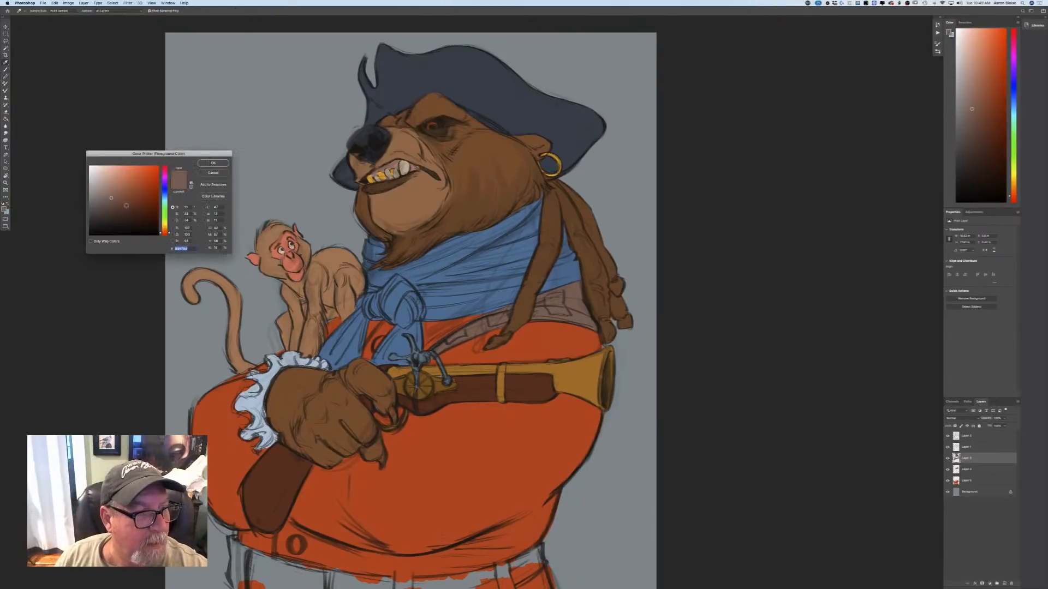
left_click(213, 163)
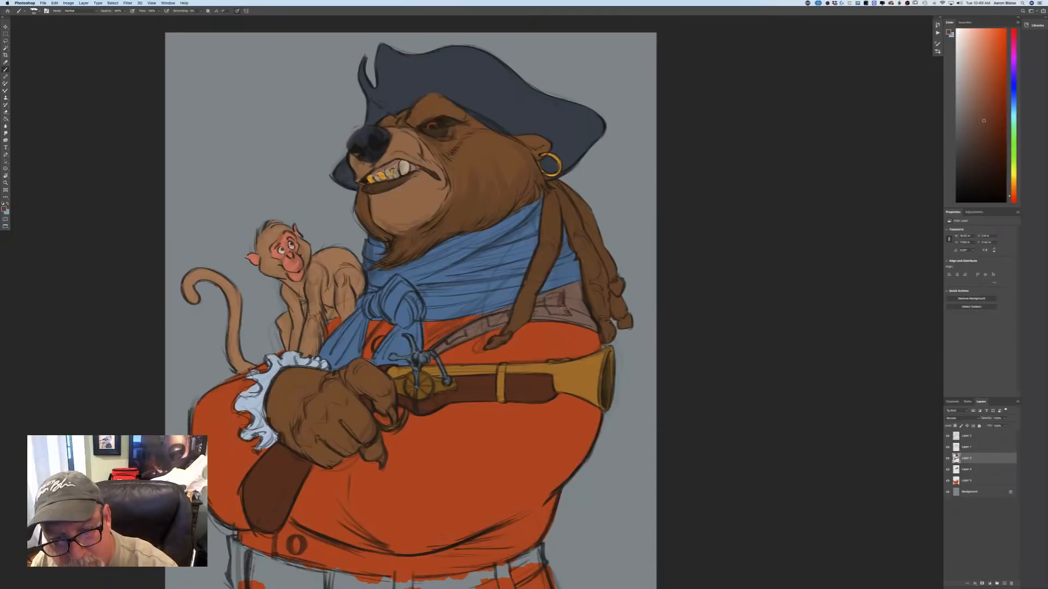
mouse_move(565, 309)
left_mouse_down()
mouse_move(553, 314)
mouse_move(548, 298)
mouse_move(557, 300)
mouse_move(449, 340)
left_mouse_up()
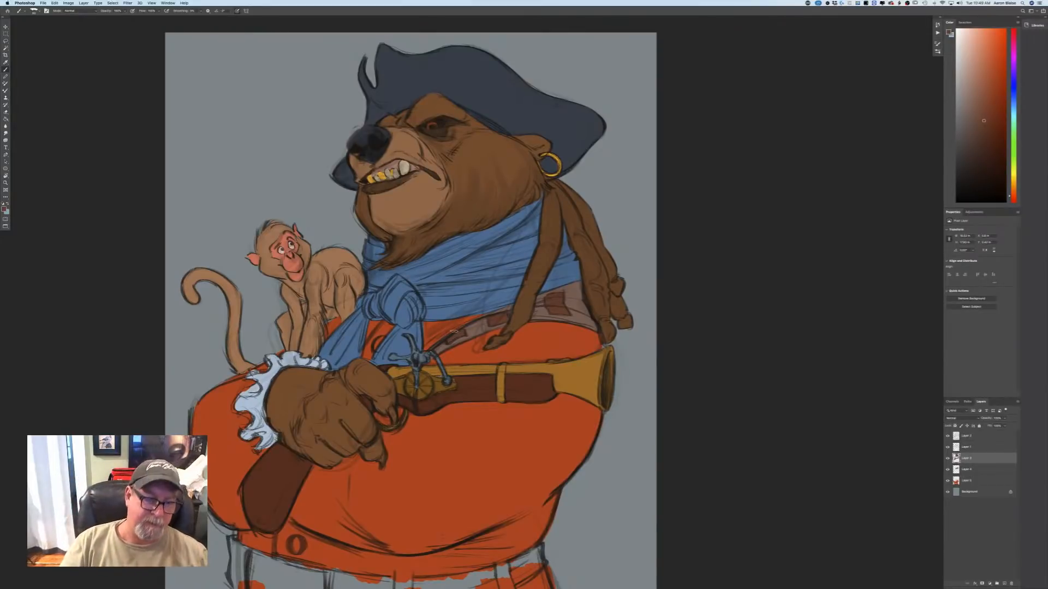
Choose the coat's red-orange and paint the belt loops at the bear's waist on the coat layer.
left_click_drag(454, 331, 539, 189)
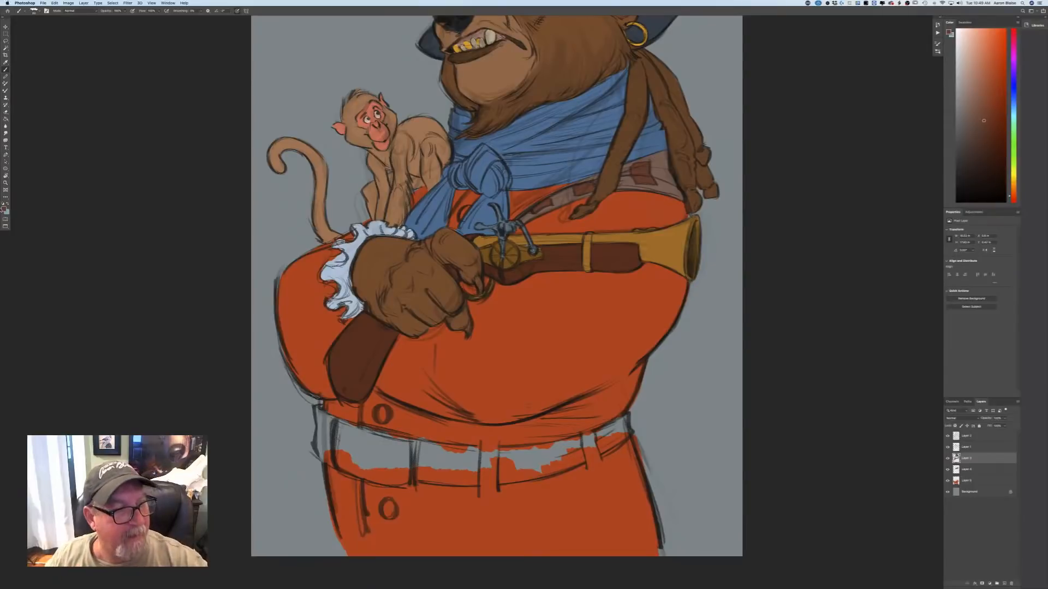
left_click(3, 210)
left_click(149, 182)
left_click(213, 165)
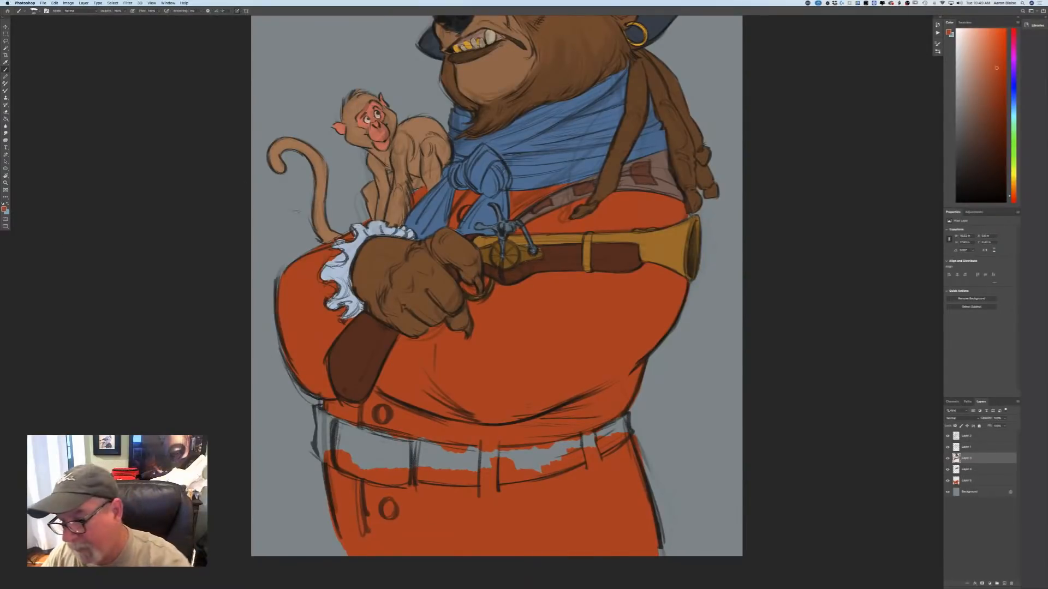
left_click(963, 482)
left_click_drag(493, 442, 484, 460)
left_click_drag(585, 437, 596, 462)
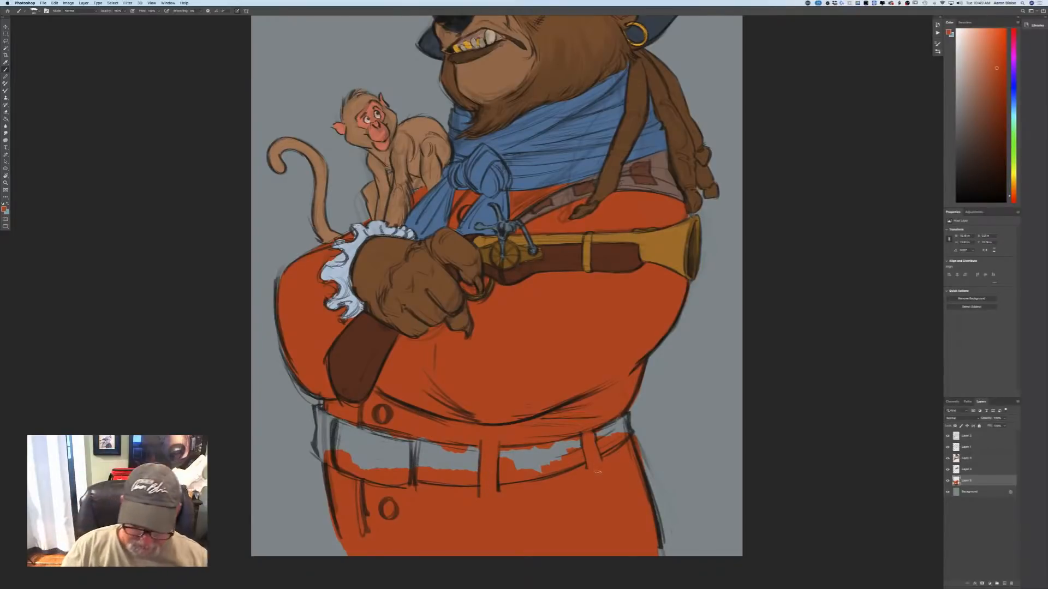
key("super+minus")
key("super+minus")
key("super+minus")
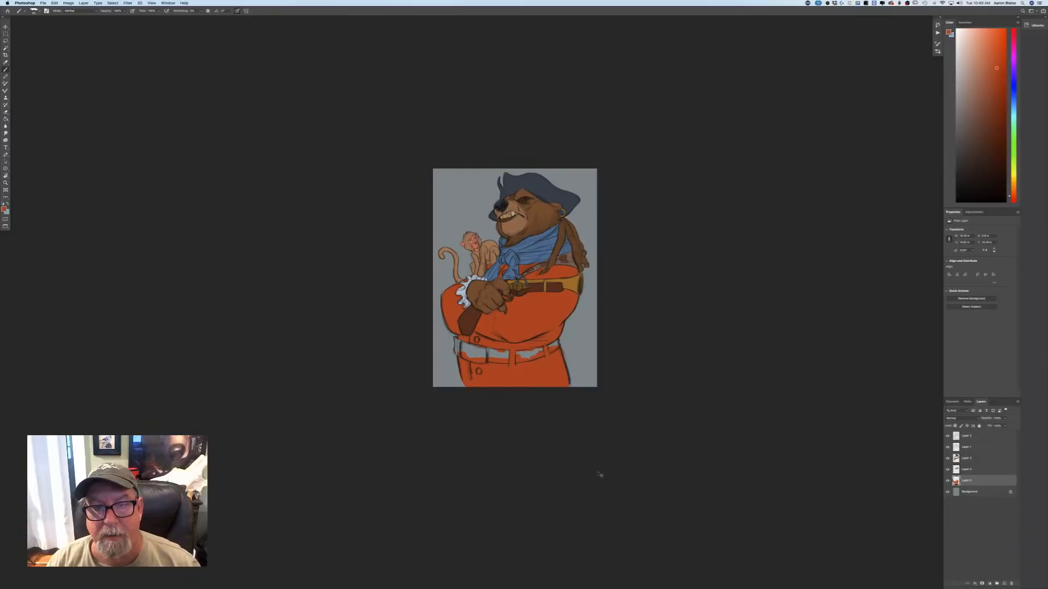
key("super+plus")
key("super+plus")
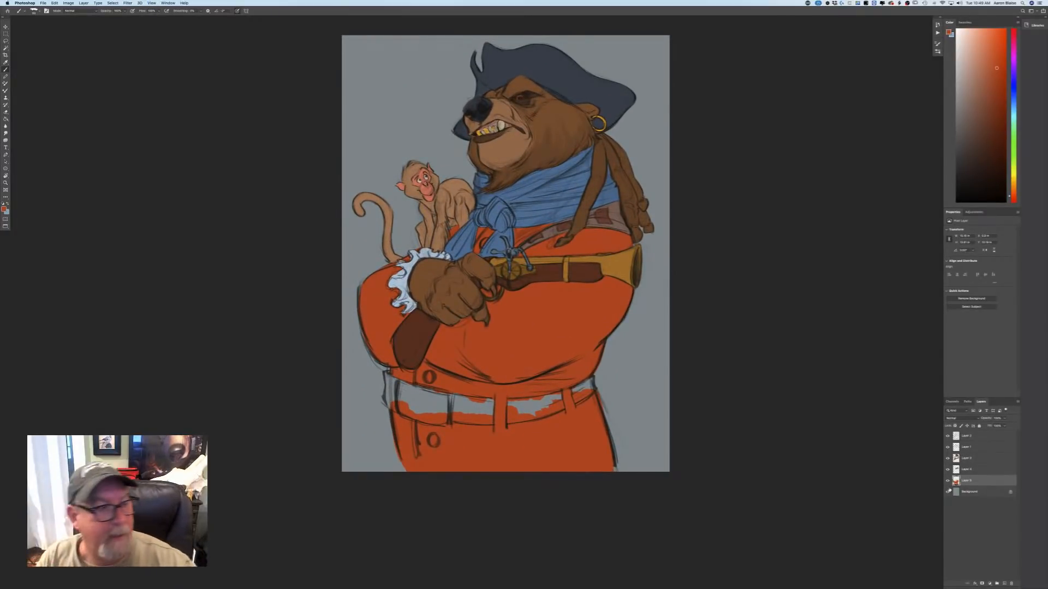
Choose a muted reddish brown and fill the belt sections between the coat's belt loops, out to both sides of the waist.
left_click(5, 209)
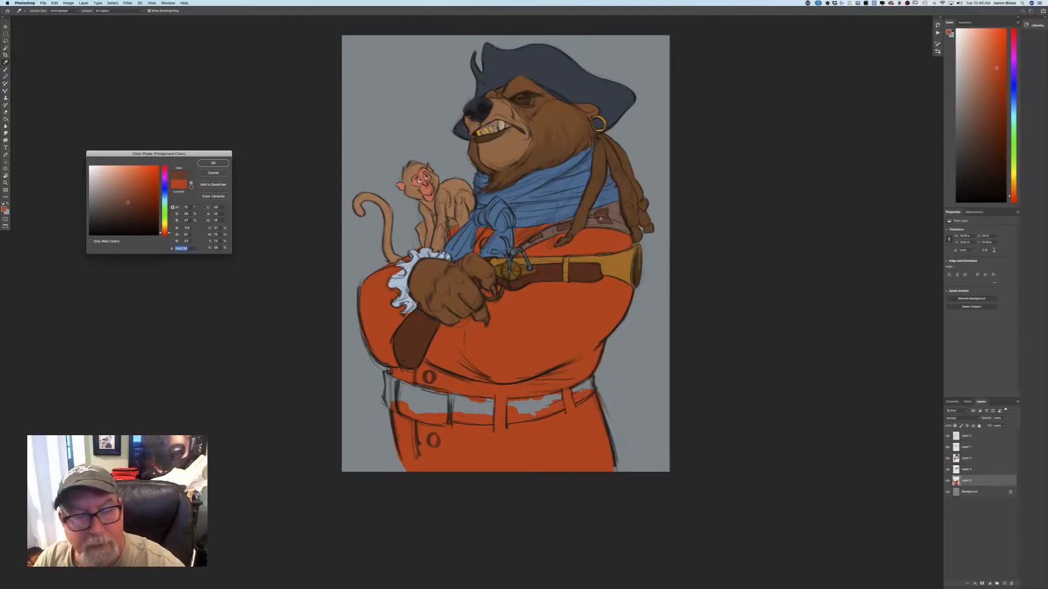
key("Return")
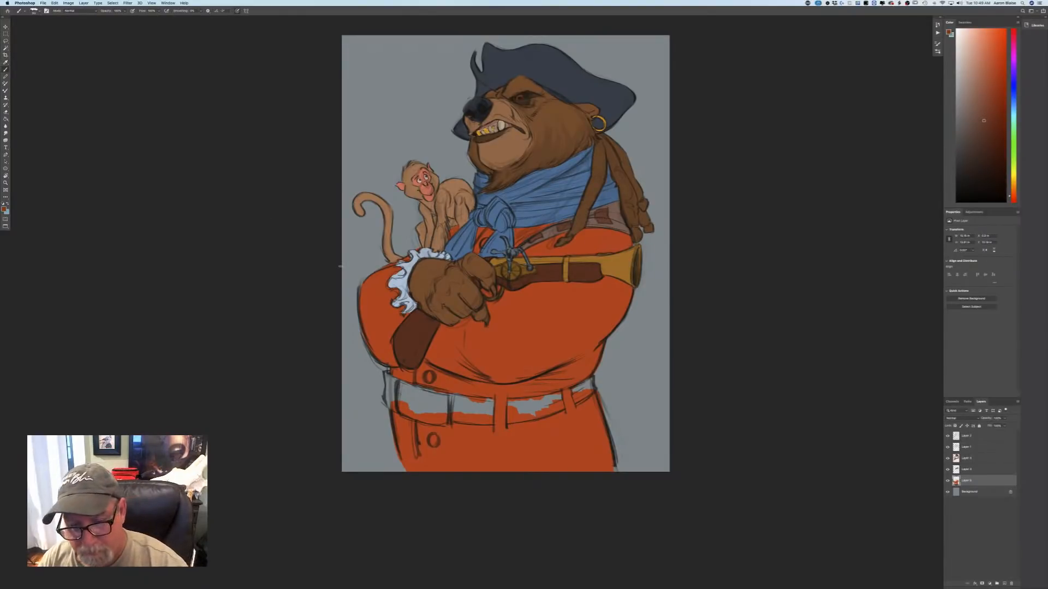
key("super+plus")
key("super+plus")
mouse_move(659, 455)
left_mouse_down()
mouse_move(554, 399)
mouse_move(550, 429)
mouse_move(549, 409)
mouse_move(525, 415)
left_mouse_up()
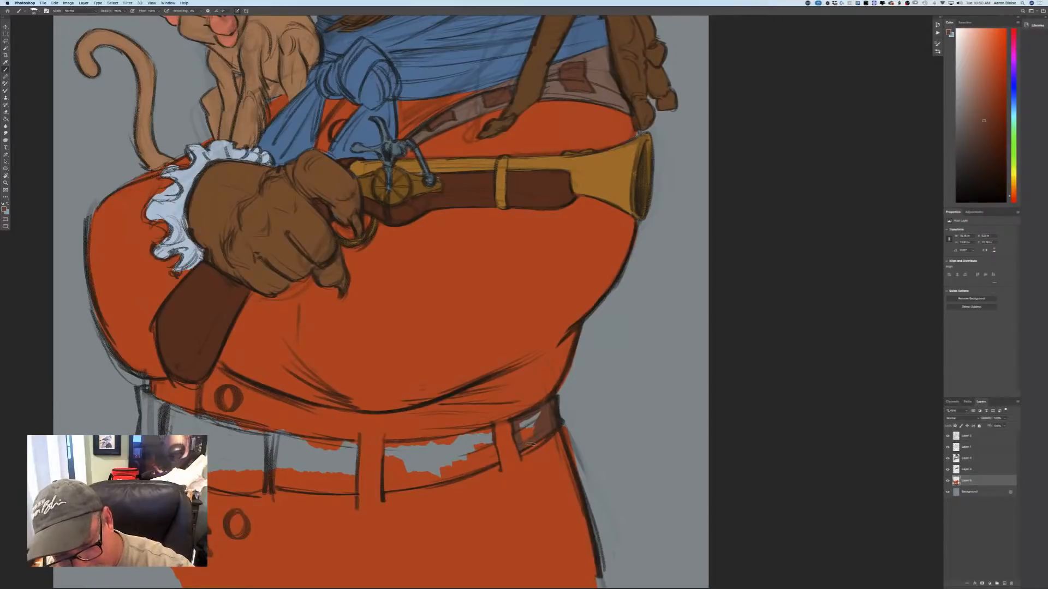
mouse_move(526, 443)
left_mouse_down()
mouse_move(543, 414)
mouse_move(518, 426)
mouse_move(530, 410)
mouse_move(489, 428)
mouse_move(491, 462)
mouse_move(487, 438)
mouse_move(462, 446)
mouse_move(484, 430)
mouse_move(466, 436)
mouse_move(488, 456)
mouse_move(449, 477)
mouse_move(458, 471)
mouse_move(414, 474)
mouse_move(456, 446)
mouse_move(422, 458)
mouse_move(414, 442)
mouse_move(431, 481)
mouse_move(391, 443)
mouse_move(395, 468)
mouse_move(409, 463)
mouse_move(412, 482)
mouse_move(403, 460)
mouse_move(419, 477)
mouse_move(398, 487)
mouse_move(386, 462)
left_mouse_up()
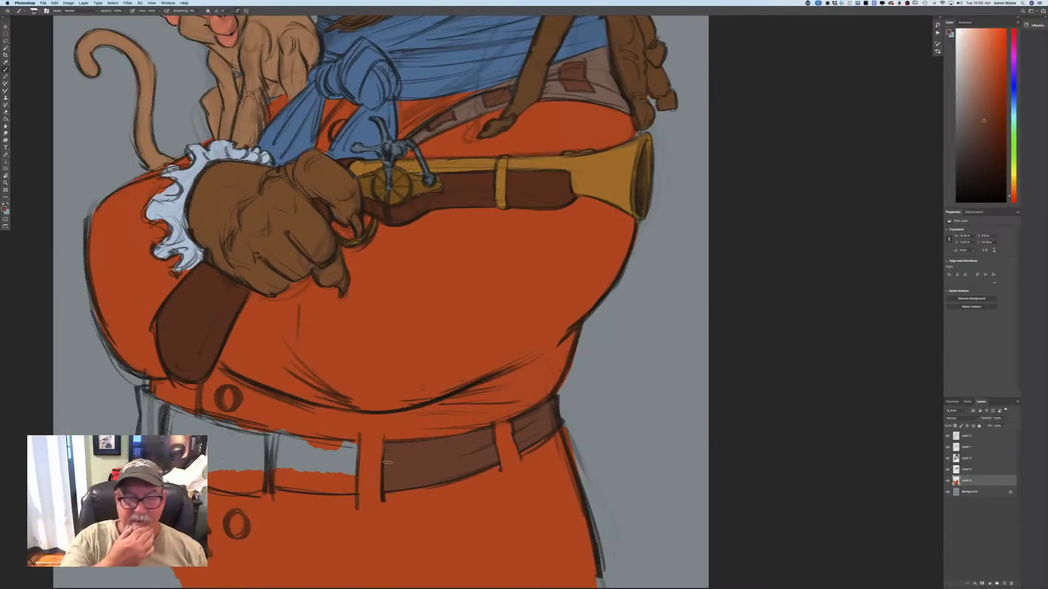
mouse_move(354, 443)
left_mouse_down()
mouse_move(353, 480)
mouse_move(338, 493)
mouse_move(315, 493)
mouse_move(338, 487)
mouse_move(328, 483)
mouse_move(347, 470)
mouse_move(290, 470)
mouse_move(279, 487)
mouse_move(276, 458)
mouse_move(281, 445)
mouse_move(286, 463)
mouse_move(289, 437)
mouse_move(349, 443)
mouse_move(341, 461)
mouse_move(302, 453)
mouse_move(287, 463)
left_mouse_up()
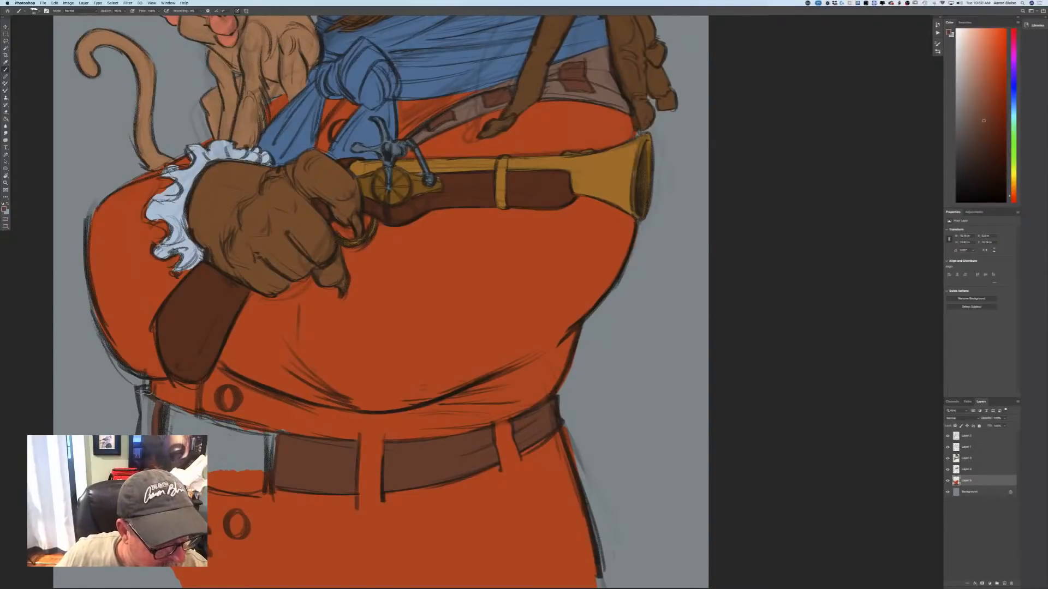
mouse_move(145, 391)
left_mouse_down()
mouse_move(140, 418)
mouse_move(143, 395)
mouse_move(163, 410)
left_mouse_up()
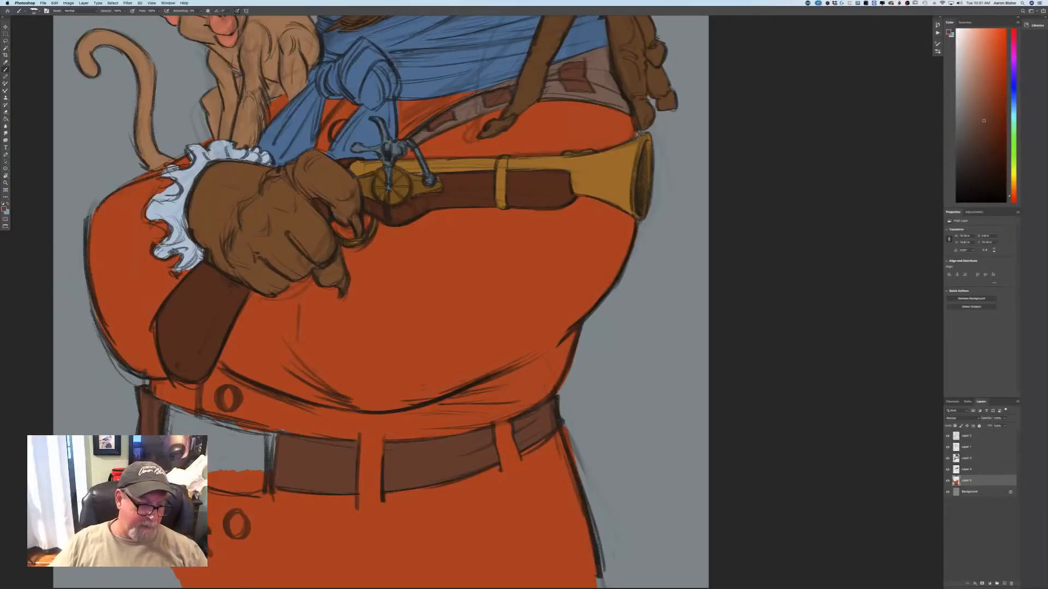
Choose a golden yellow and paint the two coat buttons near the belt and the one beside the scarf knot.
left_click(5, 209)
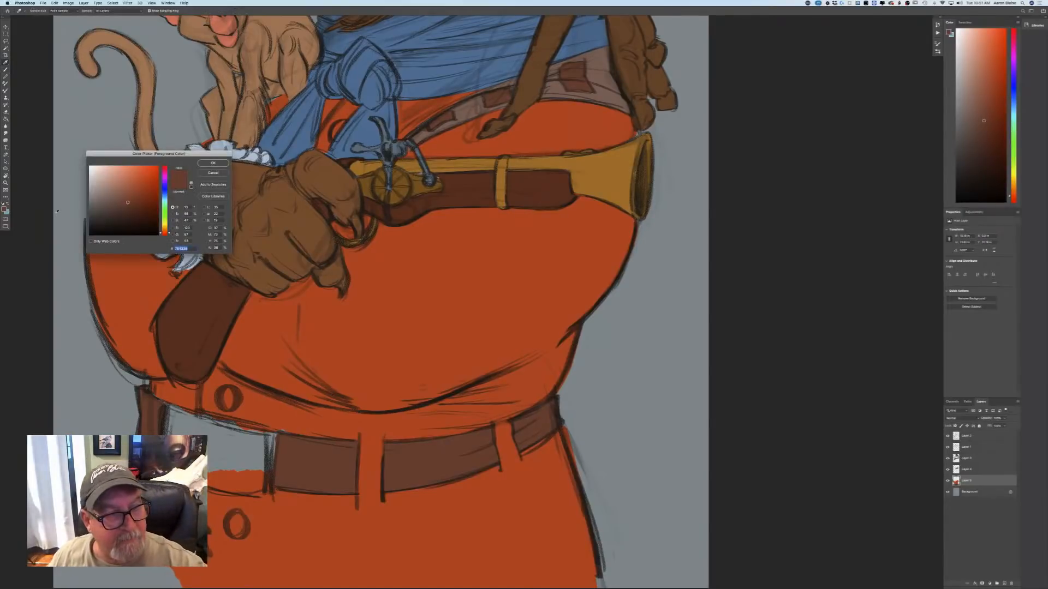
left_click_drag(163, 232, 164, 228)
left_click(141, 173)
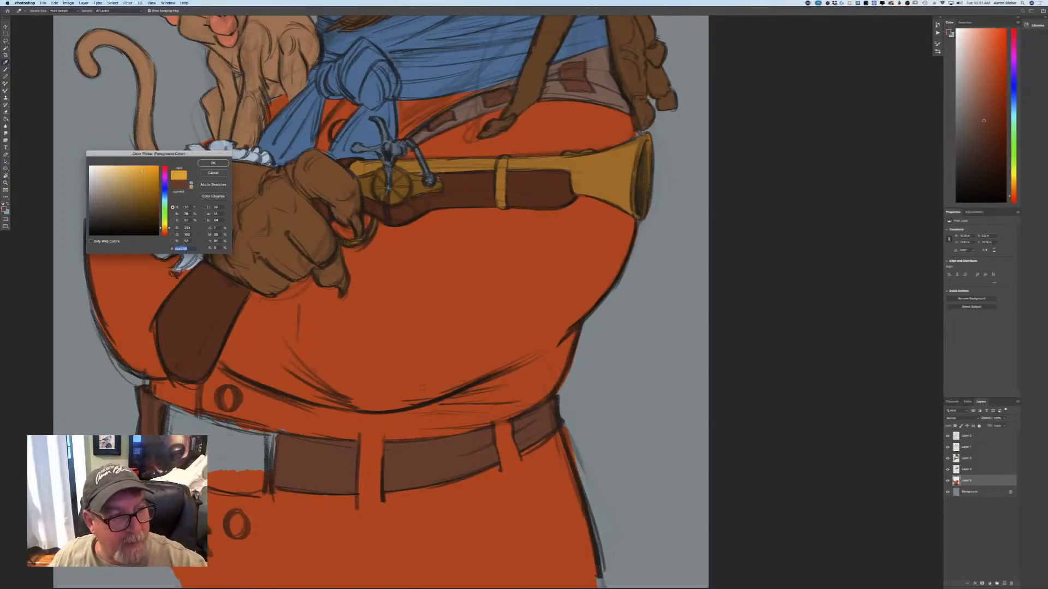
left_click(213, 163)
mouse_move(240, 533)
left_mouse_down()
mouse_move(242, 515)
mouse_move(246, 531)
left_mouse_up()
mouse_move(224, 404)
left_mouse_down()
mouse_move(235, 391)
mouse_move(237, 405)
mouse_move(229, 399)
left_mouse_up()
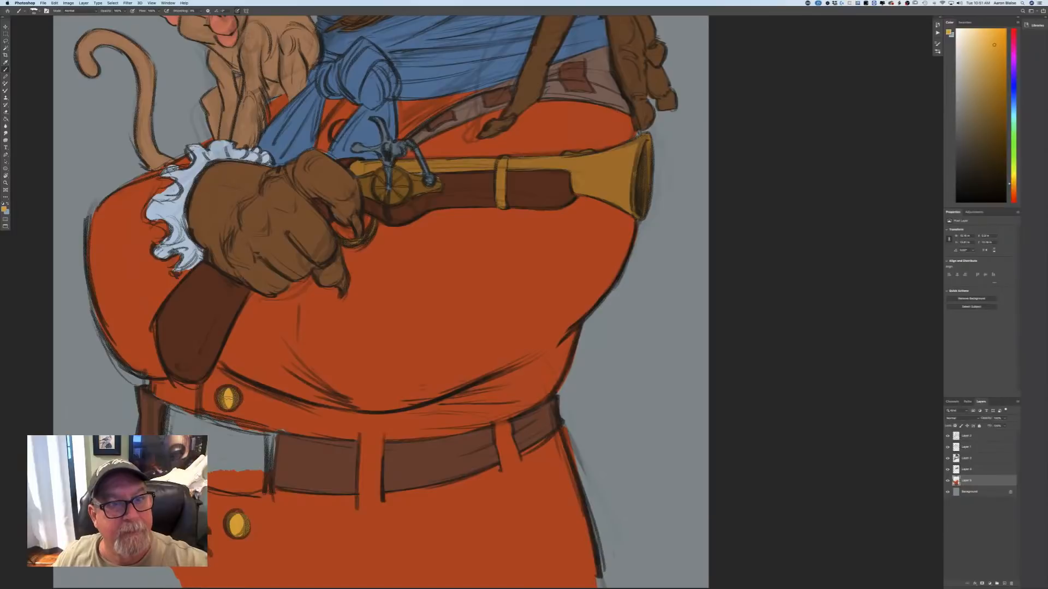
mouse_move(334, 124)
left_mouse_down()
mouse_move(345, 125)
mouse_move(337, 137)
mouse_move(334, 127)
left_mouse_up()
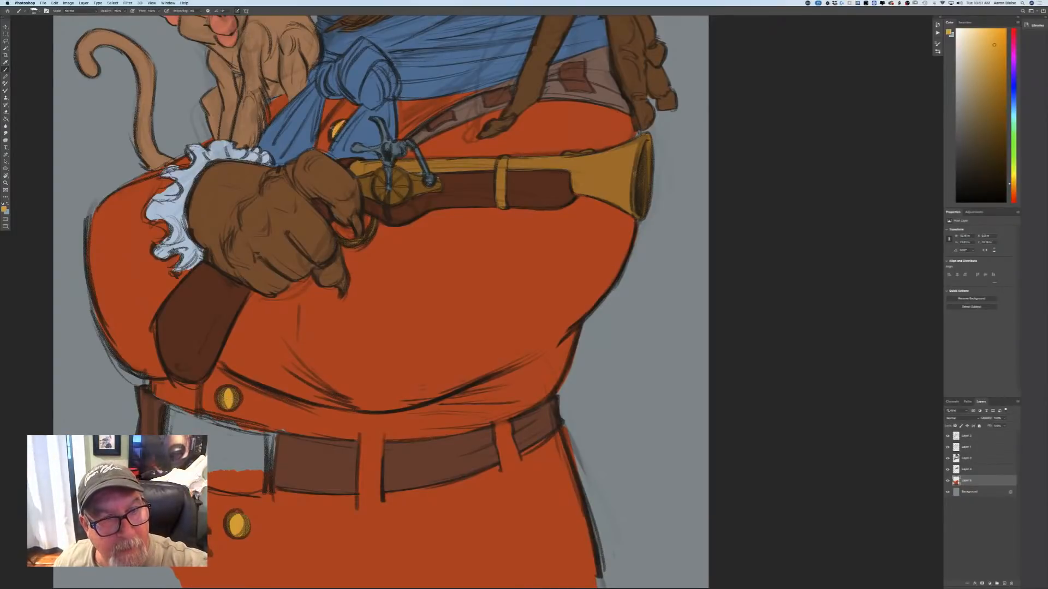
Fill the large belt buckle with the same golden yellow right up to its outline.
key("super+minus")
key("super+minus")
key("super+minus")
key("super+minus")
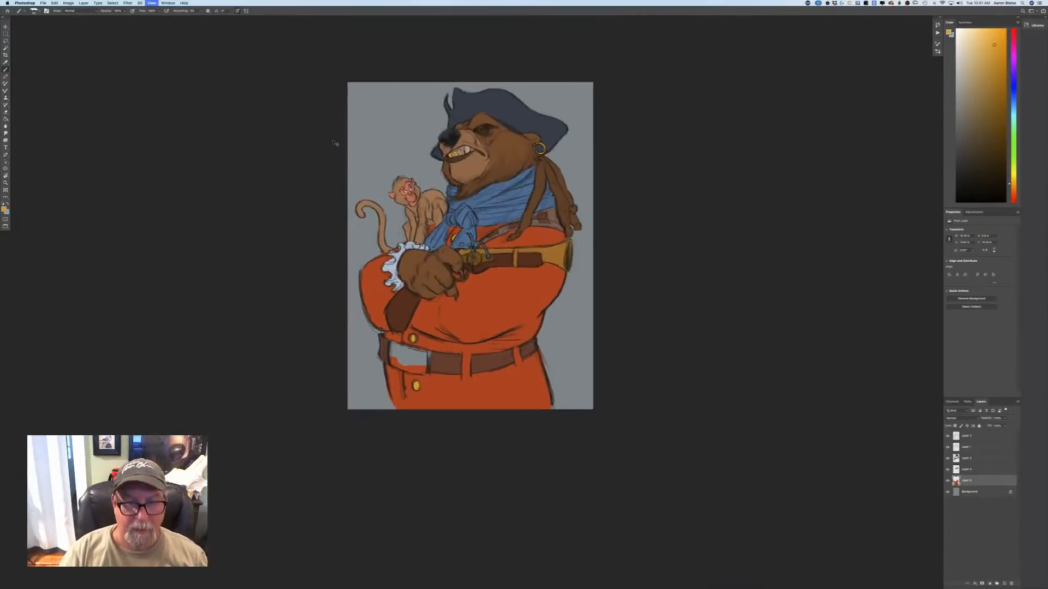
key("super+plus")
key("super+plus")
key("super+plus")
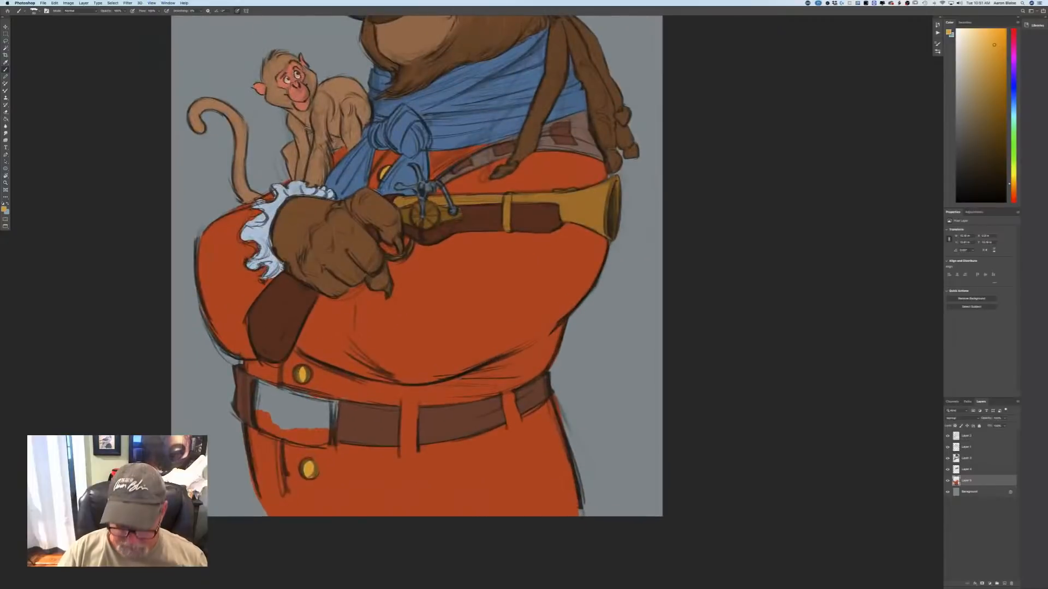
key("super+plus")
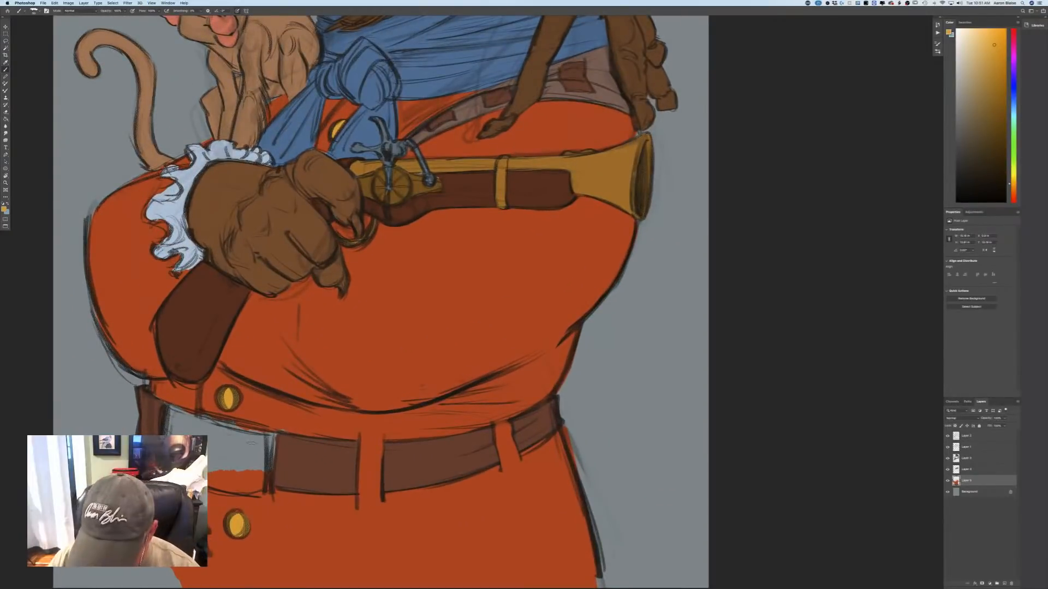
mouse_move(216, 420)
left_mouse_down()
mouse_move(265, 434)
mouse_move(201, 418)
mouse_move(230, 419)
mouse_move(263, 446)
mouse_move(262, 486)
mouse_move(256, 438)
mouse_move(240, 488)
mouse_move(211, 485)
mouse_move(229, 467)
mouse_move(216, 456)
left_mouse_up()
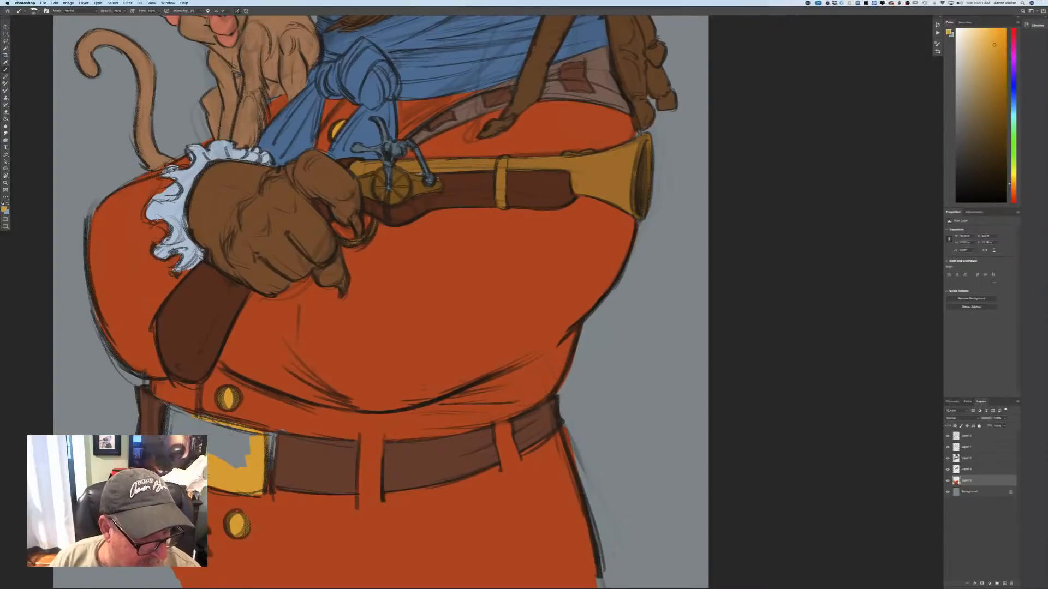
left_click_drag(171, 412, 172, 419)
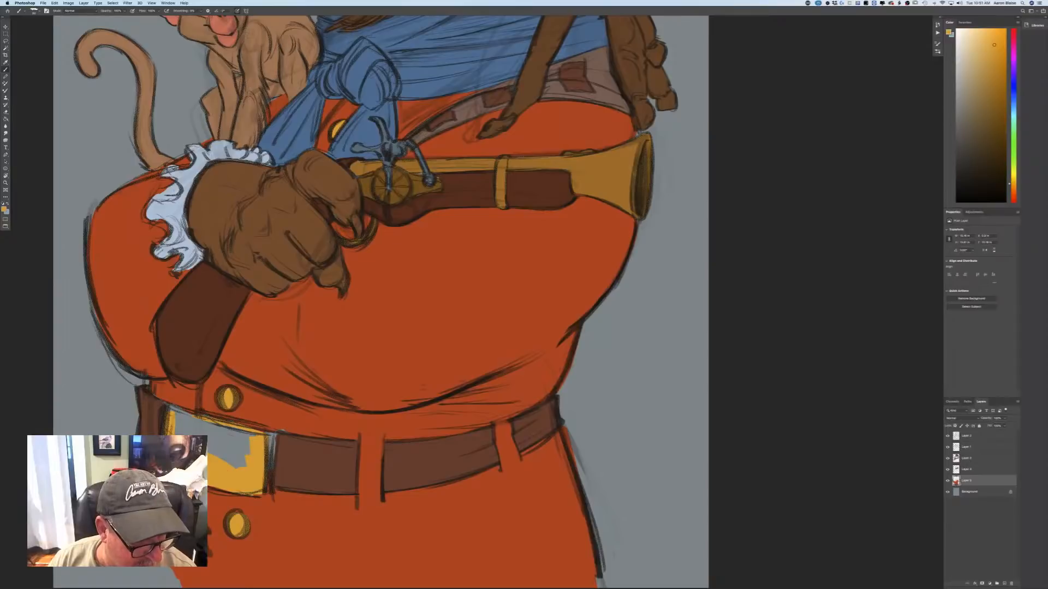
mouse_move(223, 461)
left_mouse_down()
mouse_move(245, 434)
mouse_move(269, 476)
left_mouse_up()
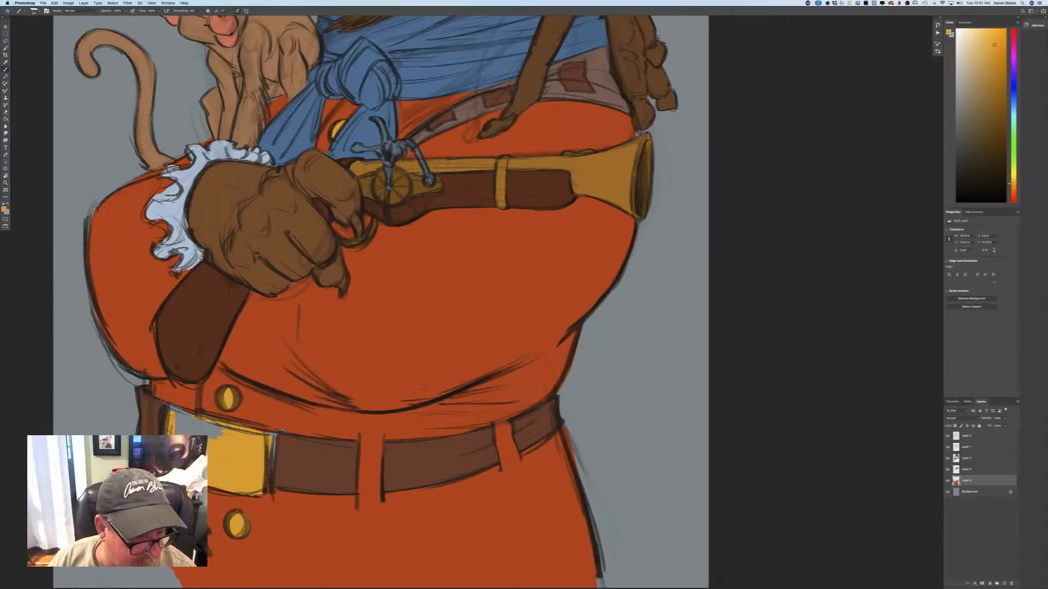
mouse_move(221, 417)
left_mouse_down()
mouse_move(183, 431)
mouse_move(172, 409)
mouse_move(272, 432)
mouse_move(268, 491)
left_mouse_up()
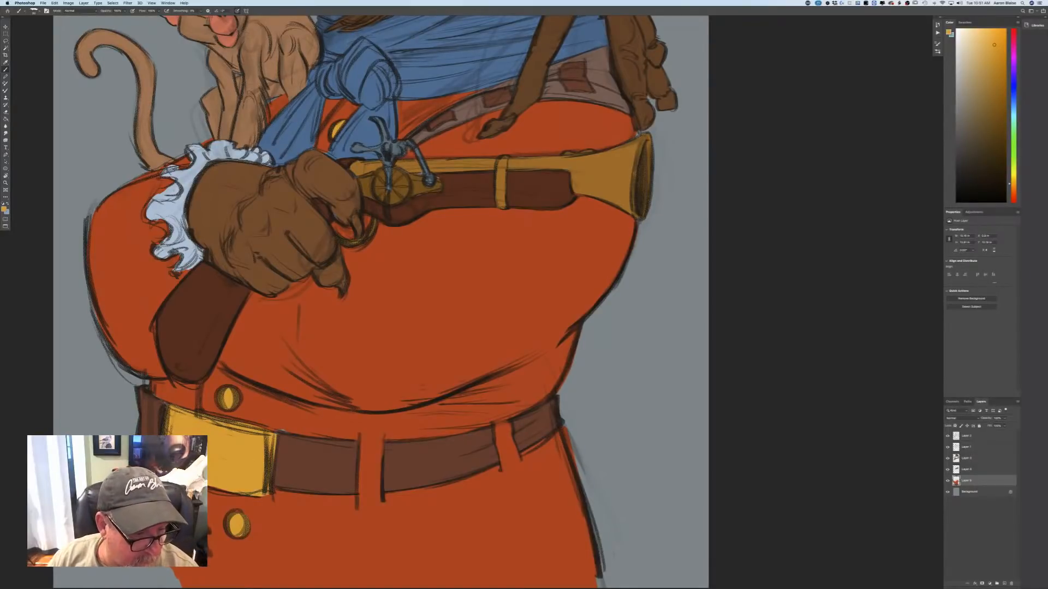
Sample the coat's red-orange as the foreground colour.
key("super+minus")
key("super+minus")
key("super+minus")
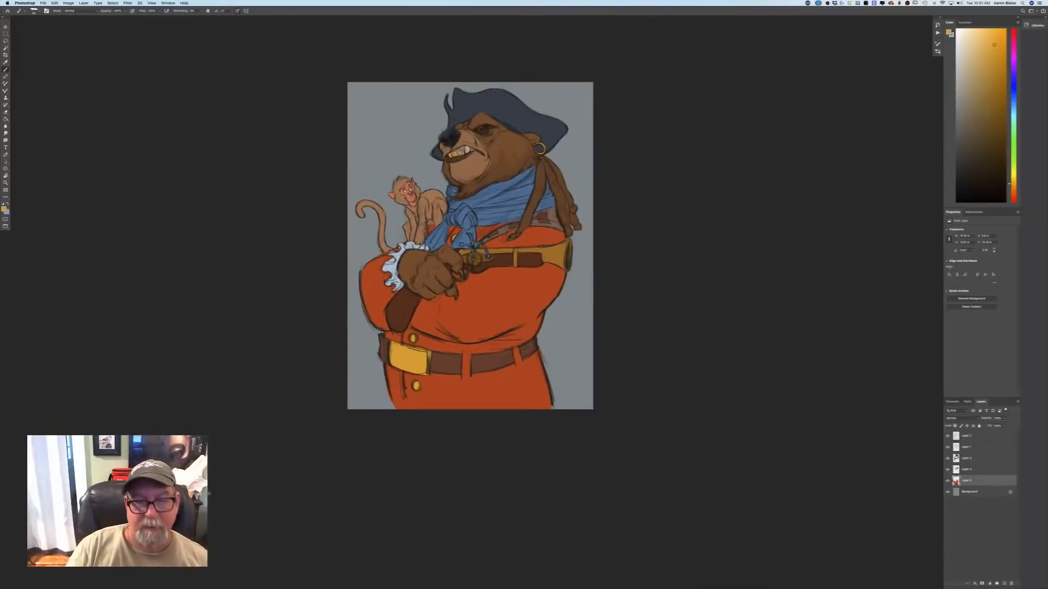
key("super+minus")
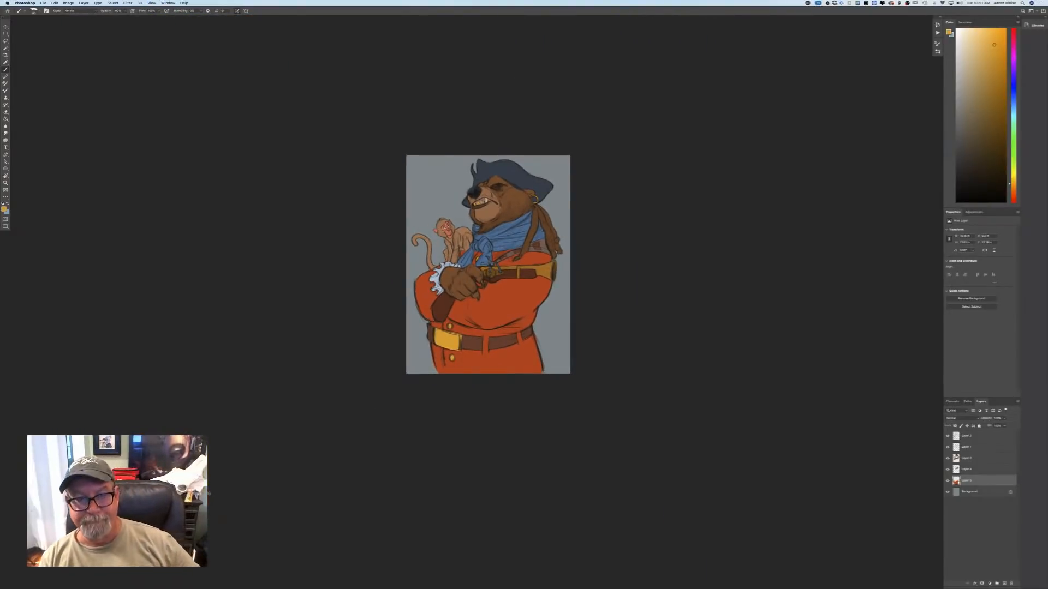
key("super+plus")
key("super+plus")
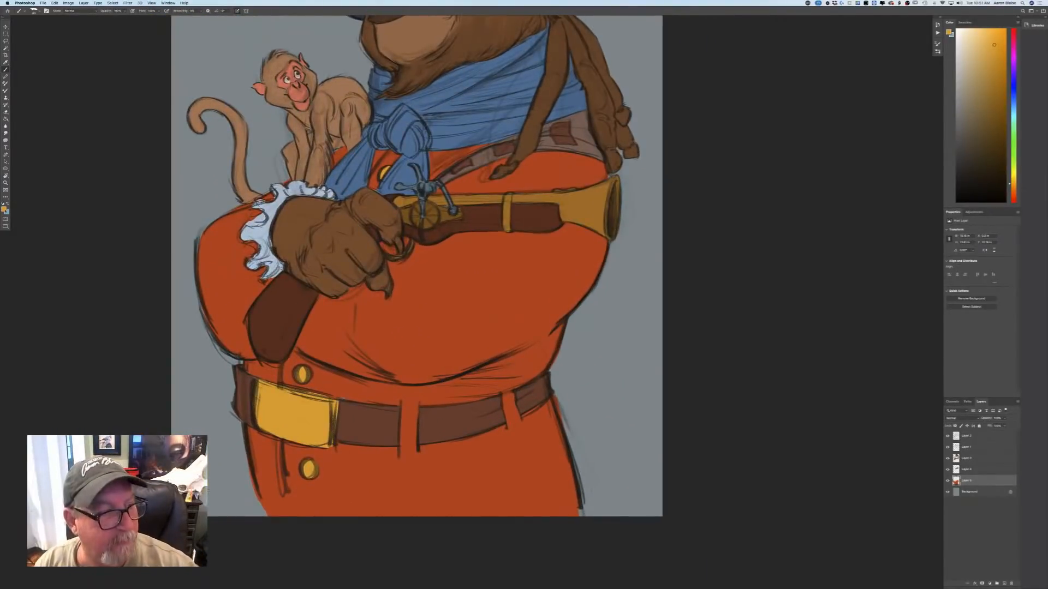
left_click(5, 211)
left_click(408, 330)
left_click(213, 163)
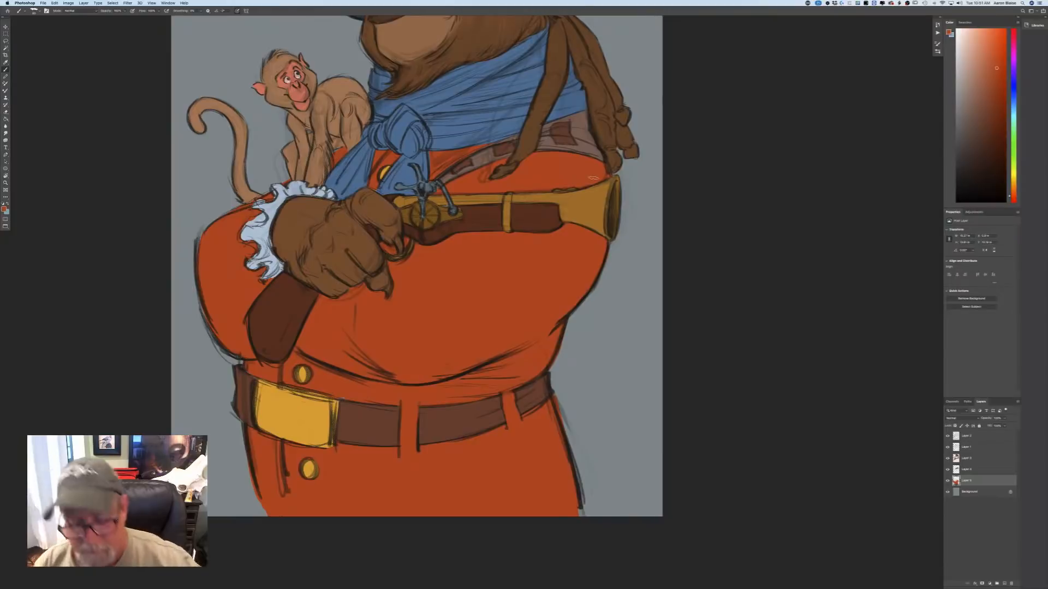
Select the three base-colour layers beneath the line work and merge them into one layer.
key("super+minus")
key("super+minus")
key("super+minus")
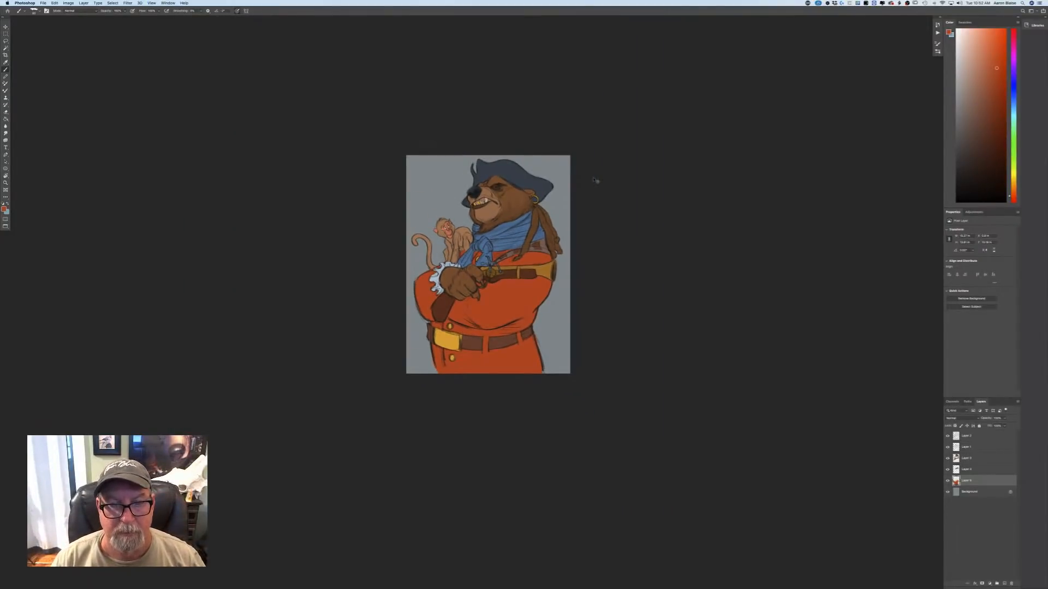
key("super+equal")
key("super+minus")
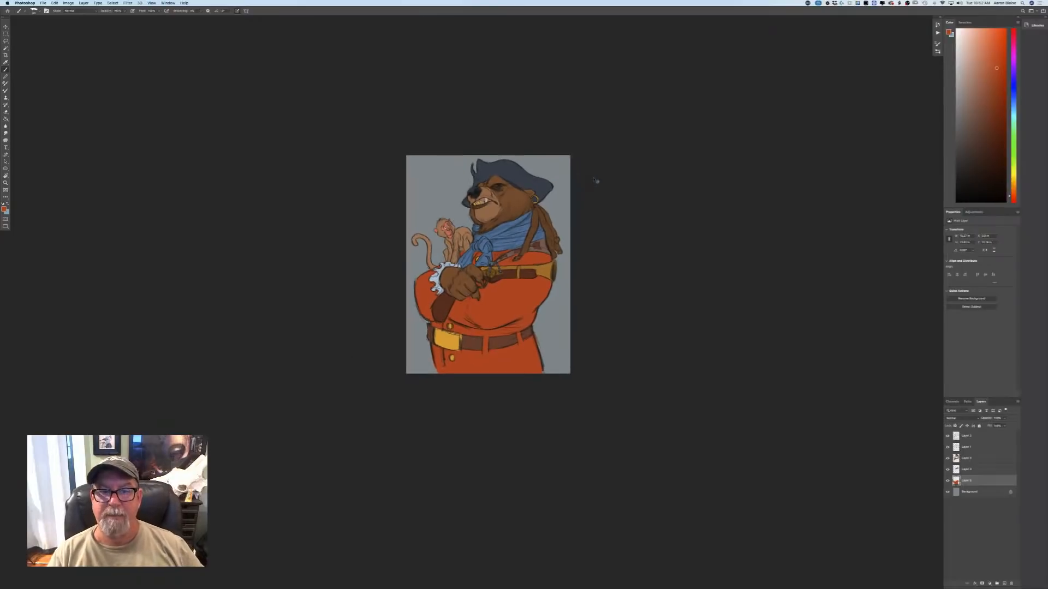
key("super+equal")
key("super+equal")
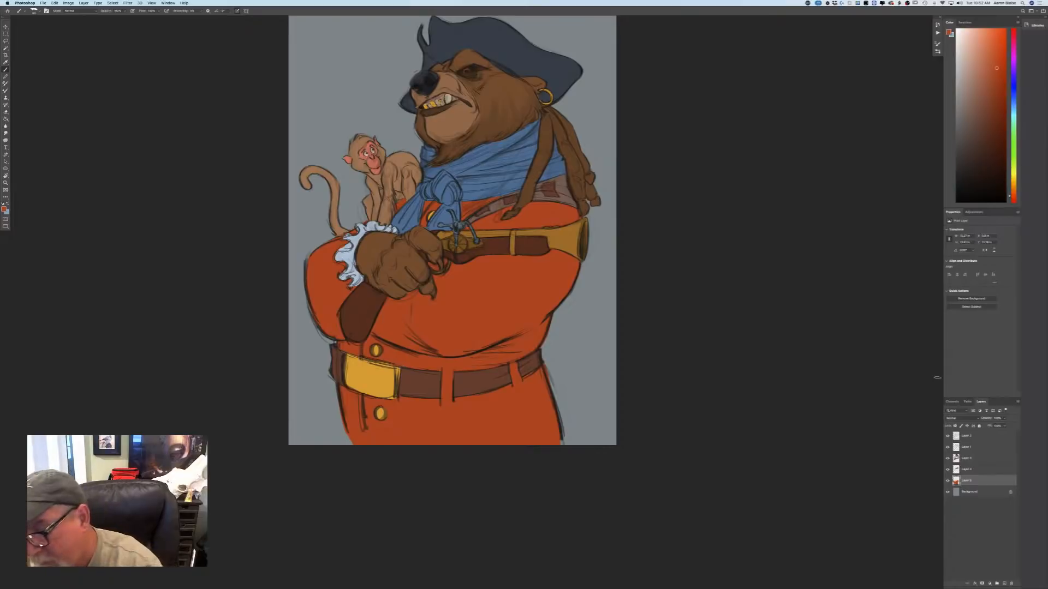
left_click(964, 460, "shift")
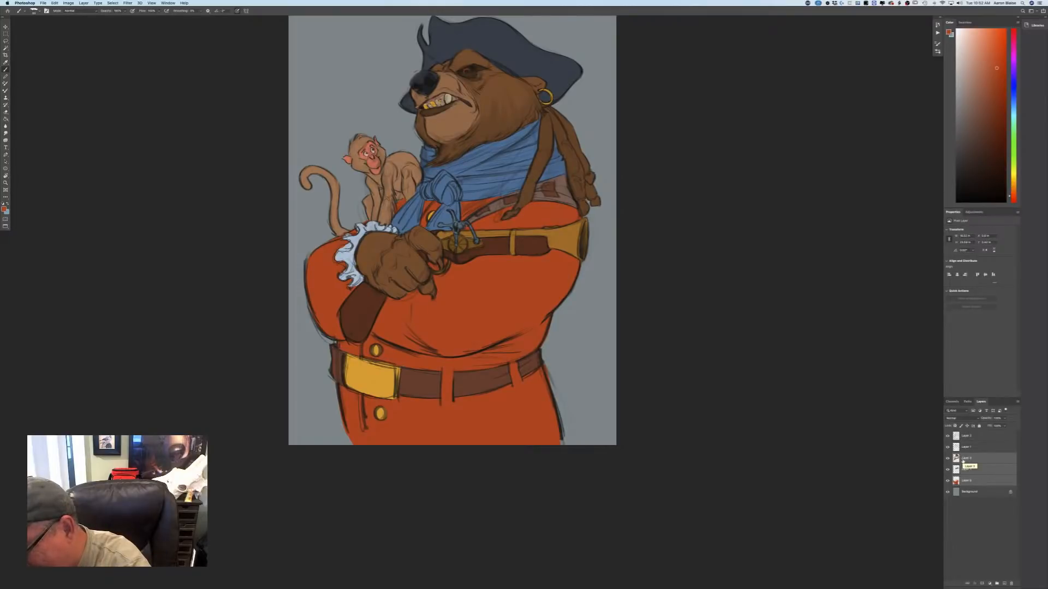
left_click(83, 2)
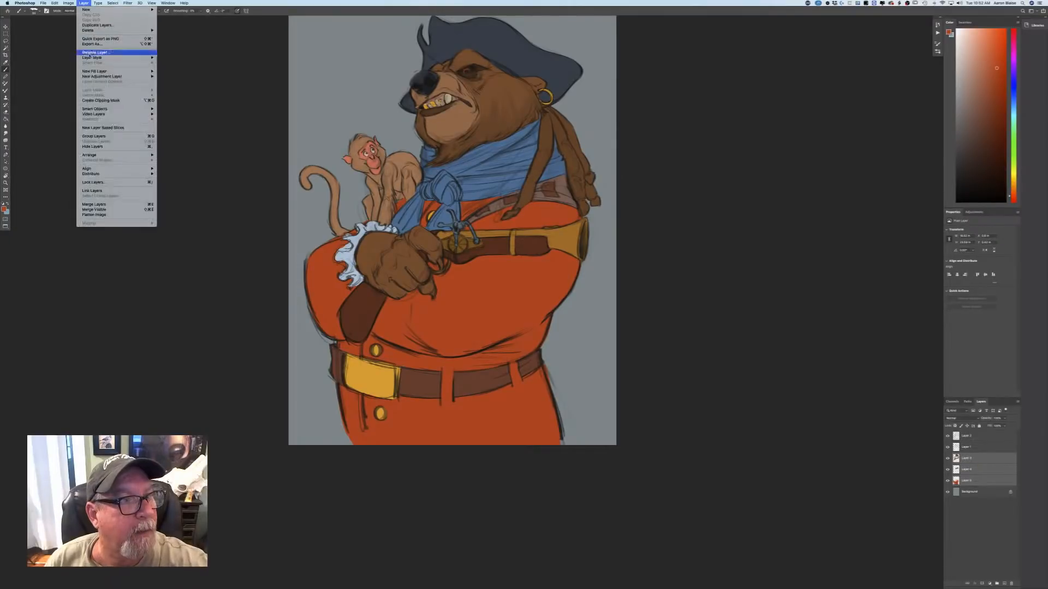
left_click(96, 204)
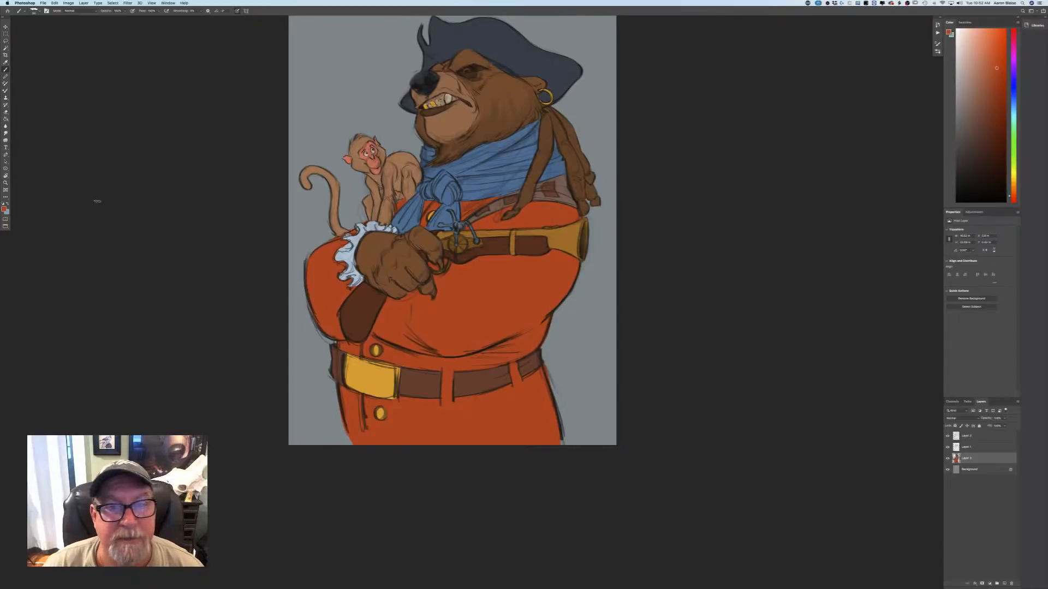
Make Layer 1 above the merged colours active and choose a slightly darker, more saturated red-orange as the foreground colour.
scroll(198, 413, "up", 5)
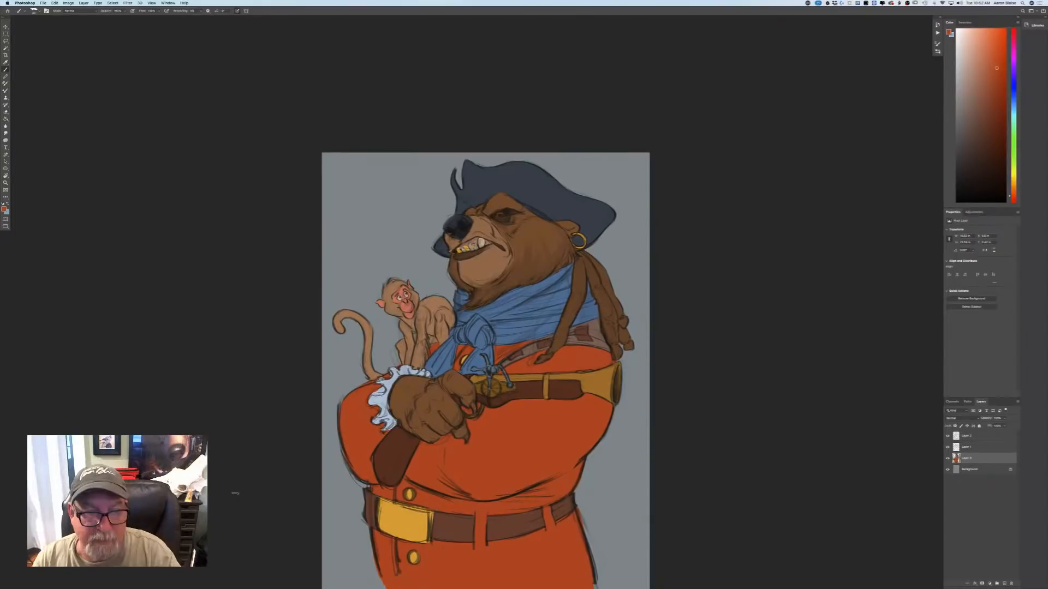
key("super+plus")
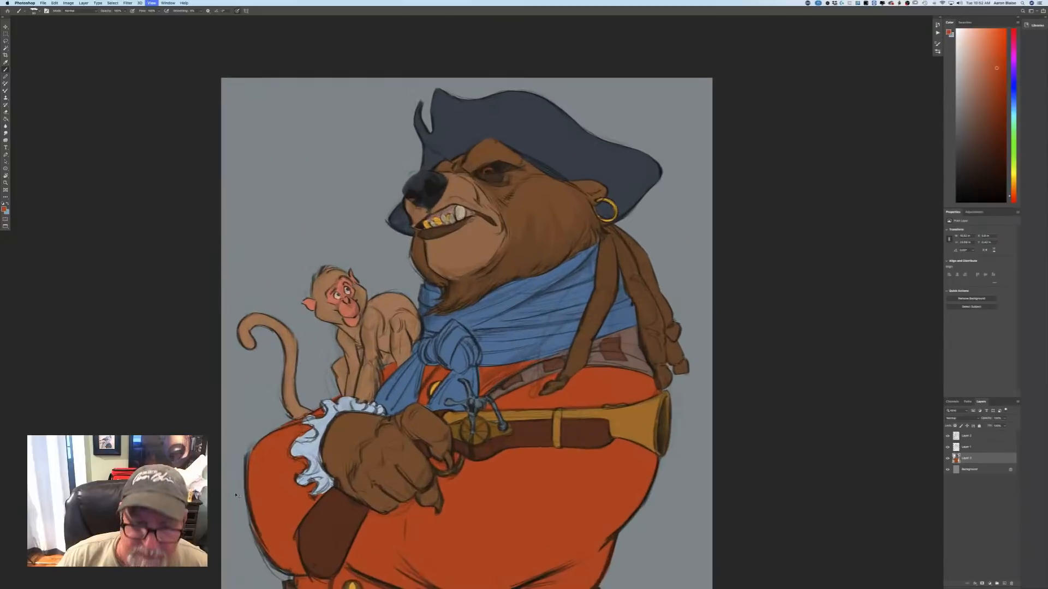
key("super+minus")
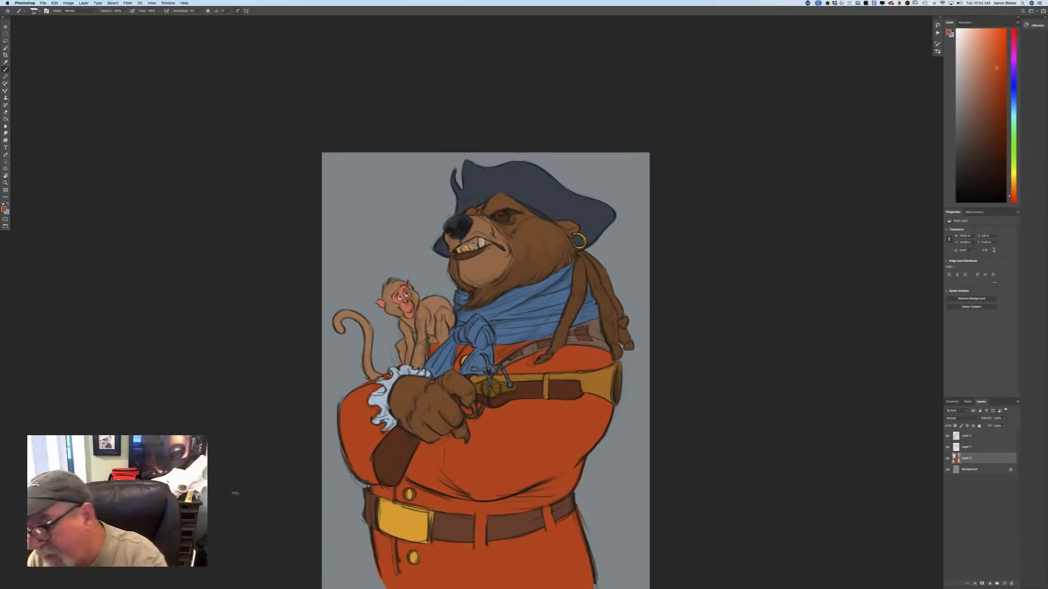
left_click(963, 450)
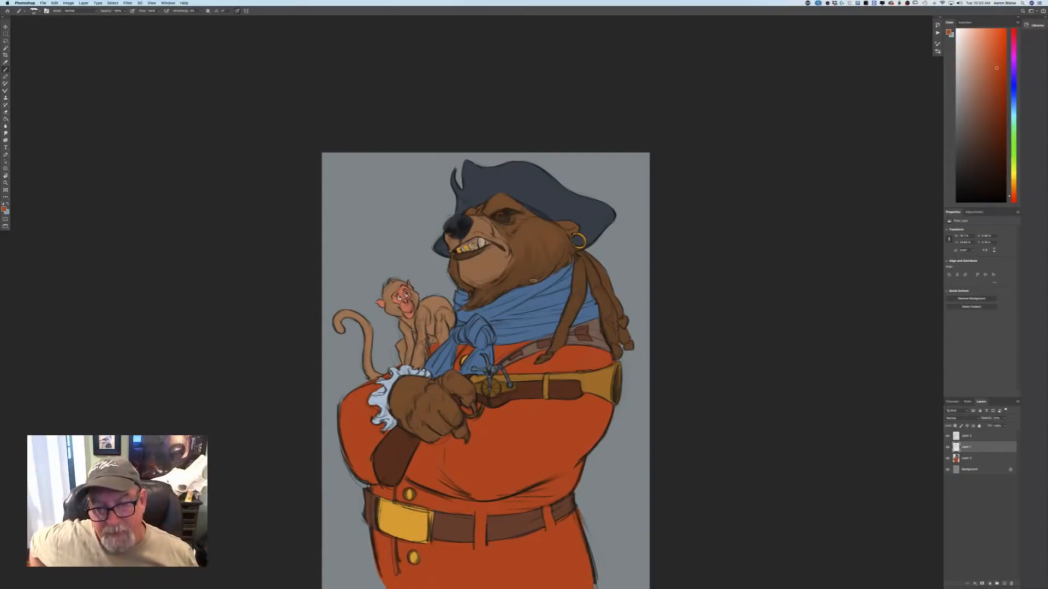
scroll(532, 280, "down", 3)
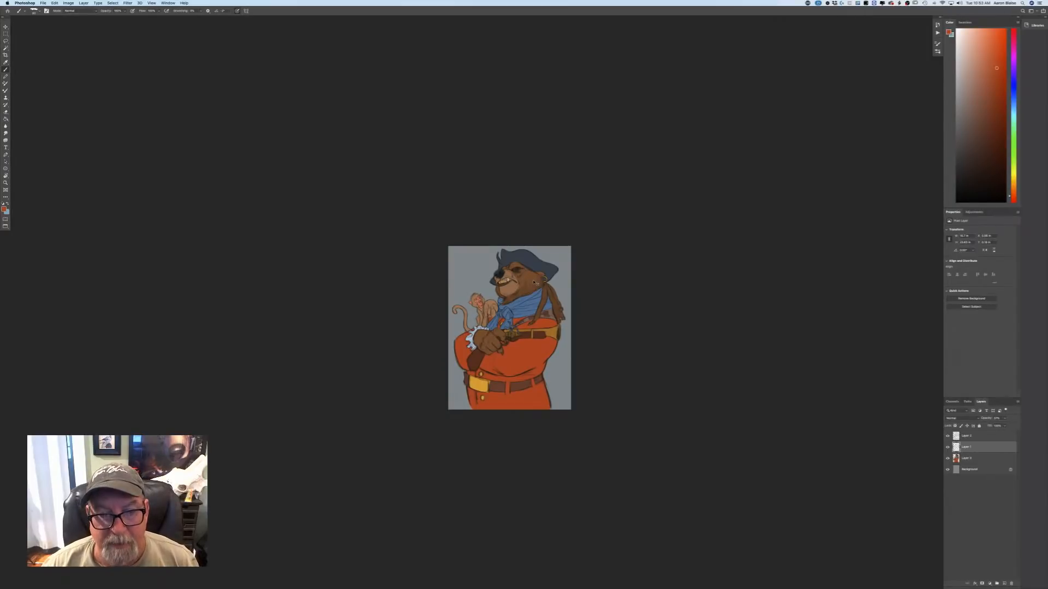
scroll(534, 282, "up", 4)
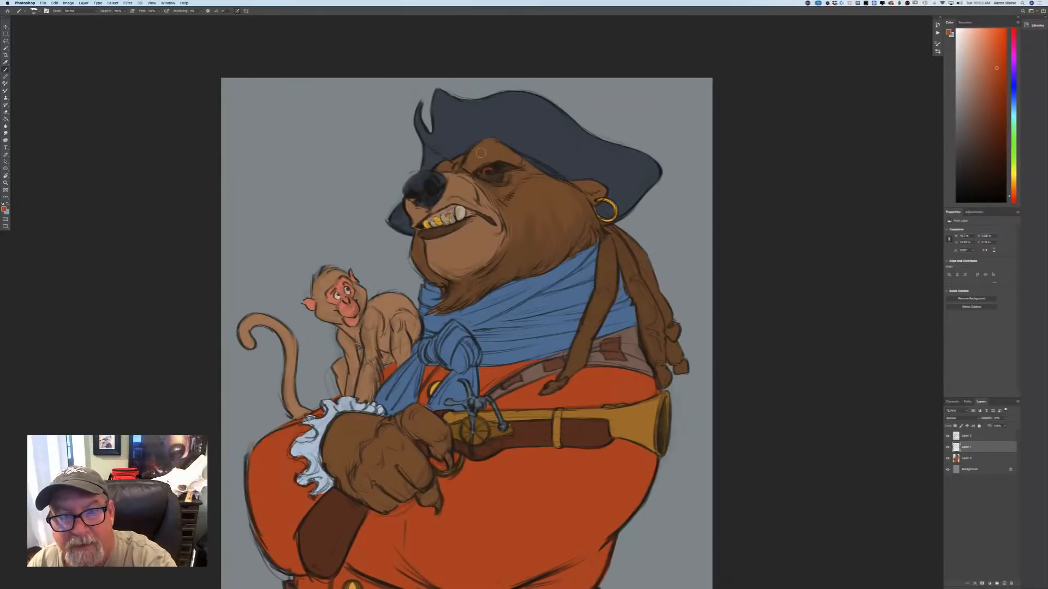
left_click(4, 209)
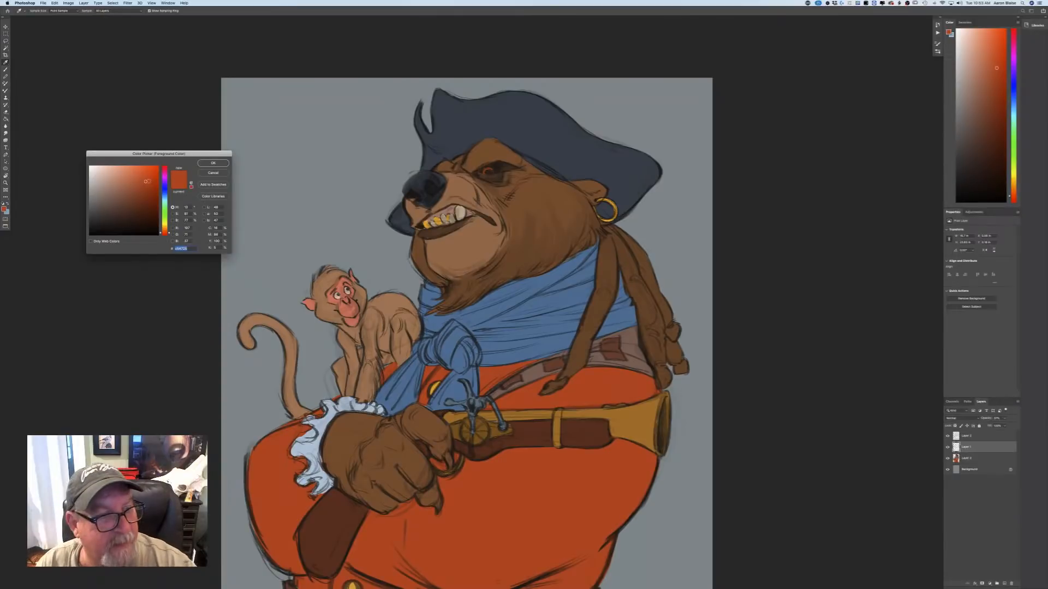
left_click(149, 186)
left_click(213, 163)
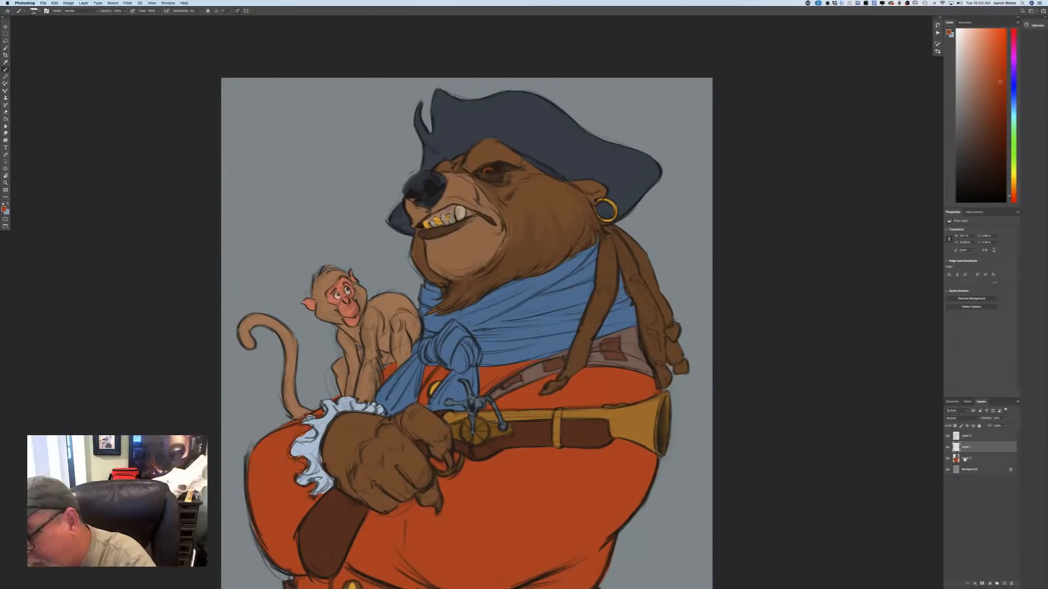
Make the merged colour layer active, sample the scarf's blue and paint the bandana strip beneath the hat brim with it.
left_click(966, 458)
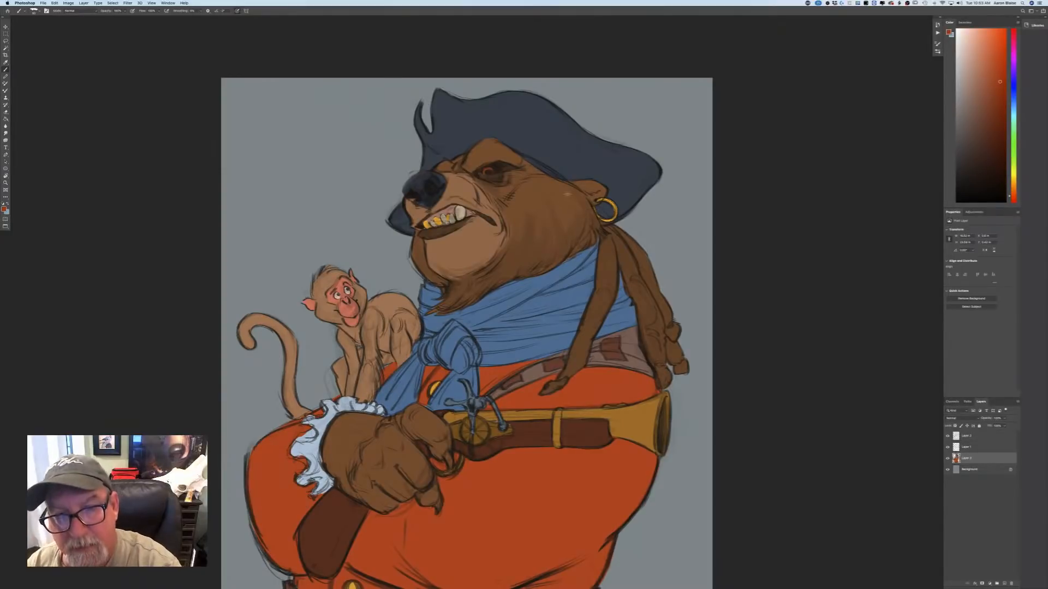
left_click_drag(527, 158, 547, 169)
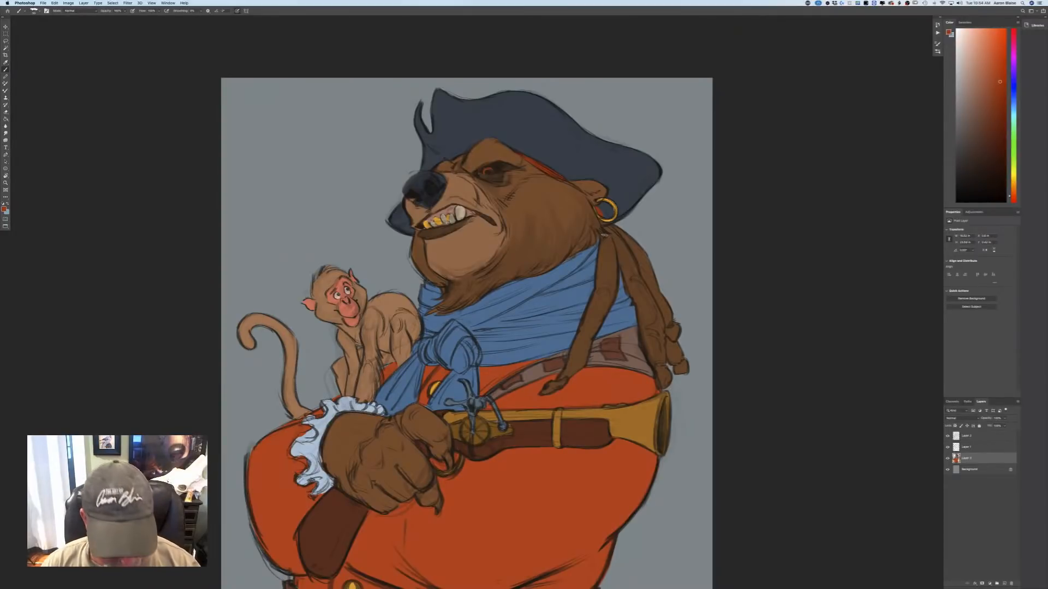
key("super+z")
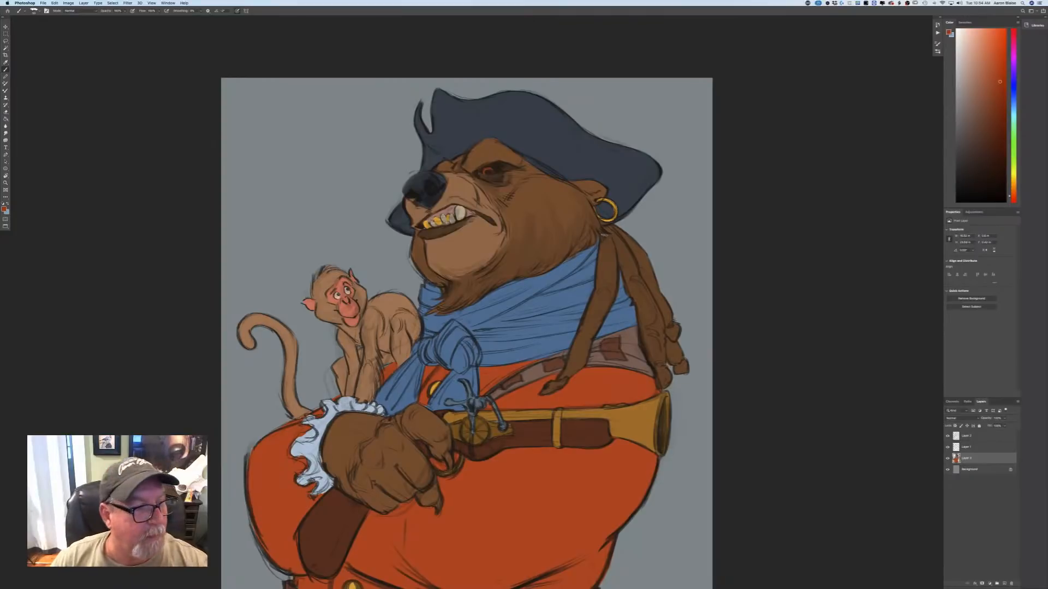
left_click(4, 209)
left_click(491, 307)
left_click(214, 164)
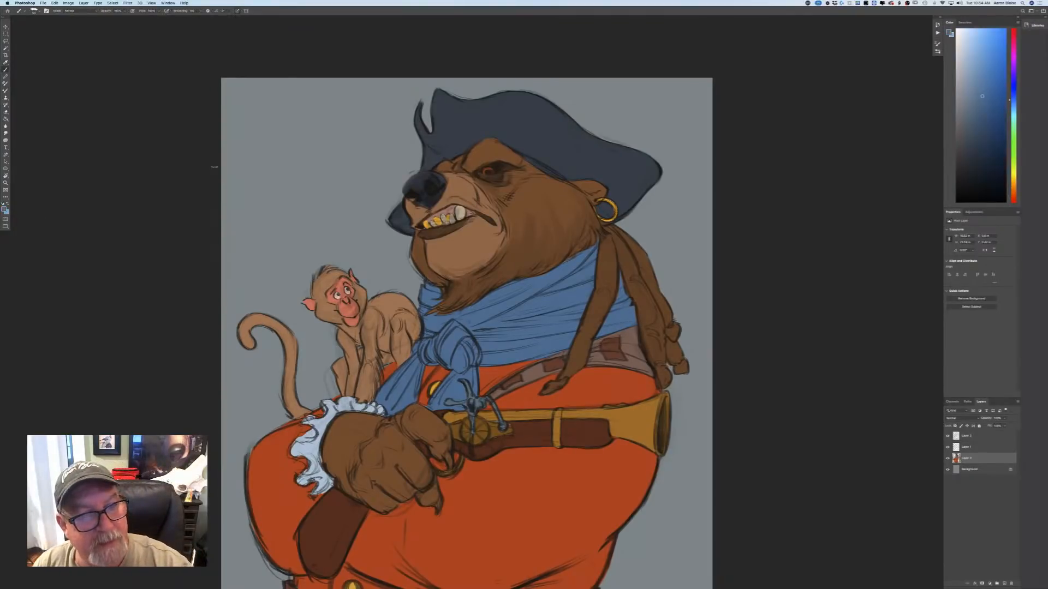
left_click_drag(563, 179, 510, 149)
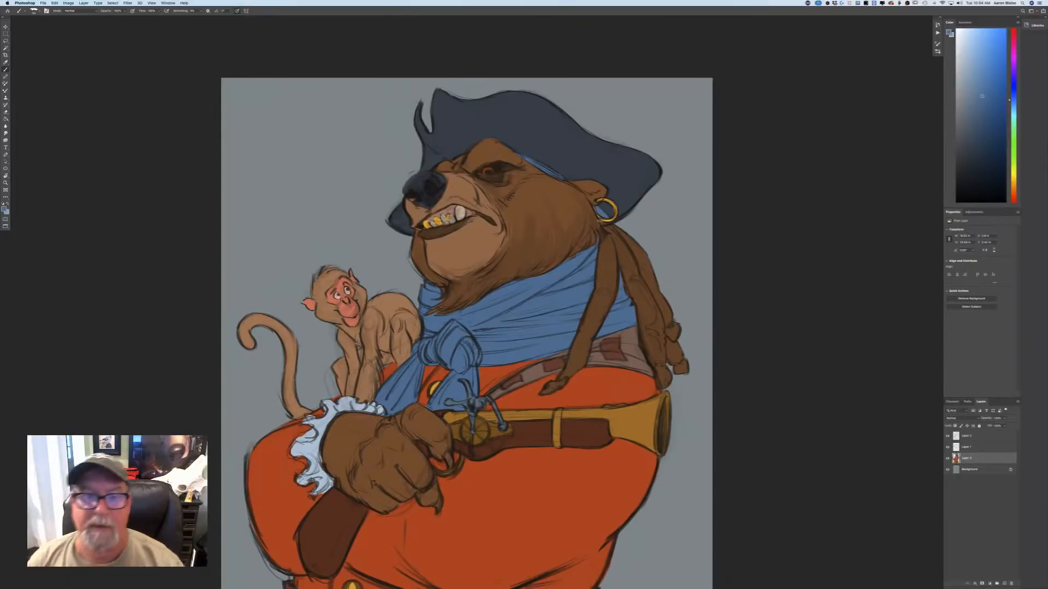
key("super+minus")
key("super+minus")
key("super+minus")
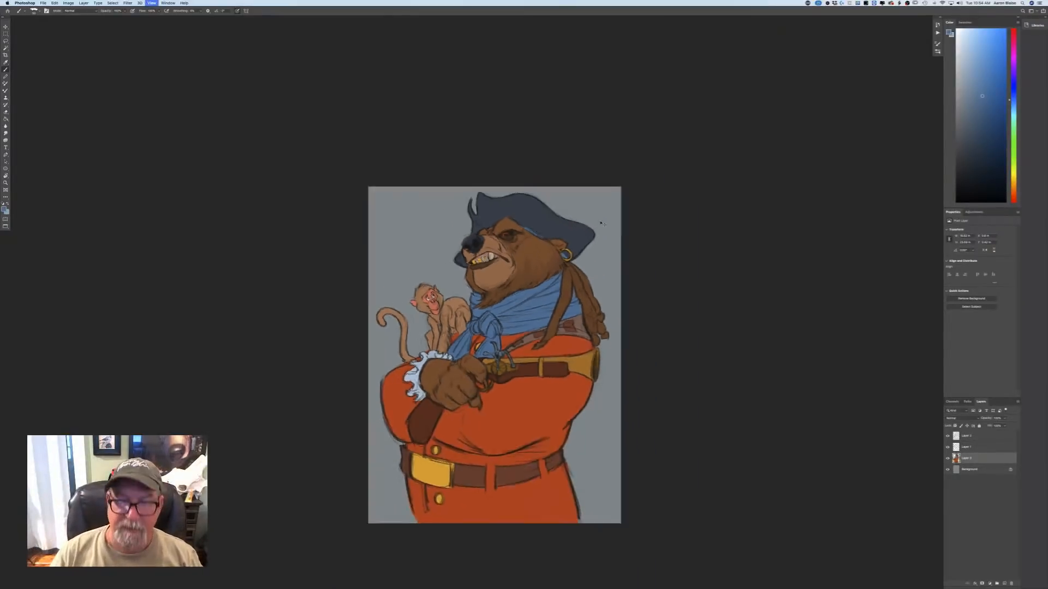
key("super+plus")
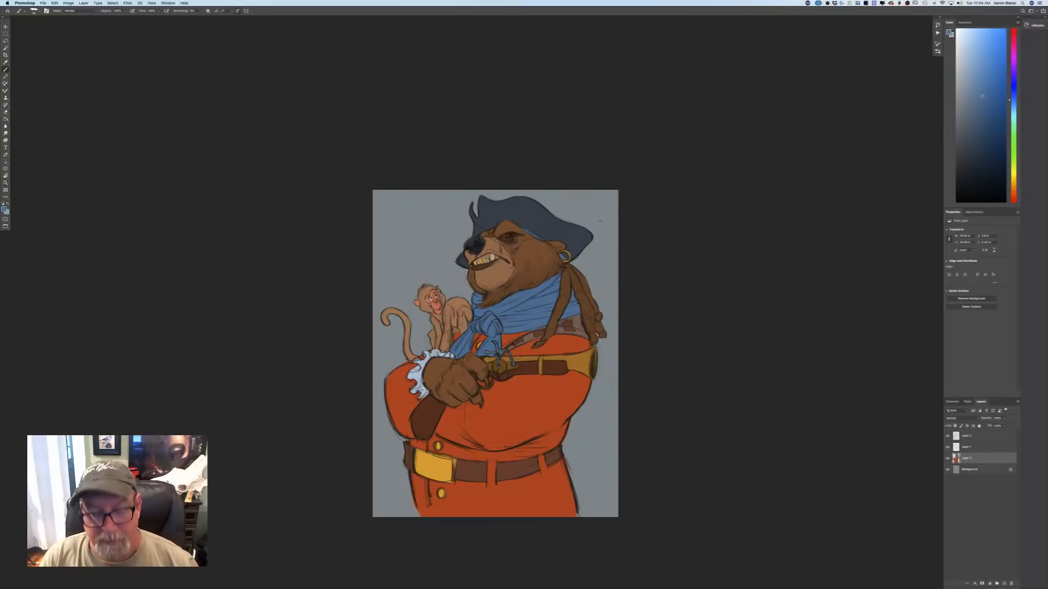
key("super+plus")
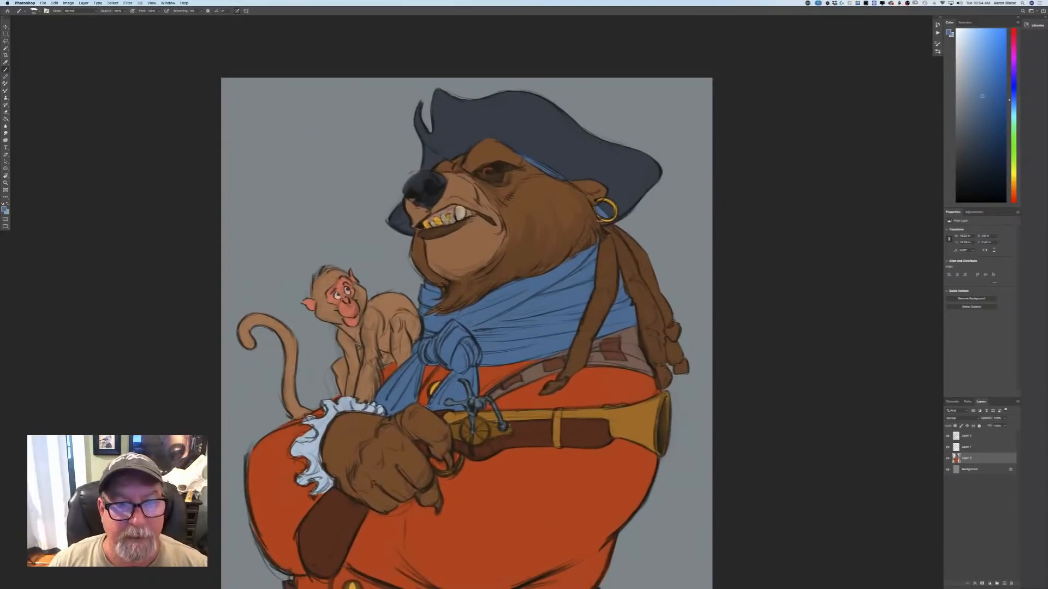
Choose a dark, muted grey-blue as the foreground colour.
left_click(5, 208)
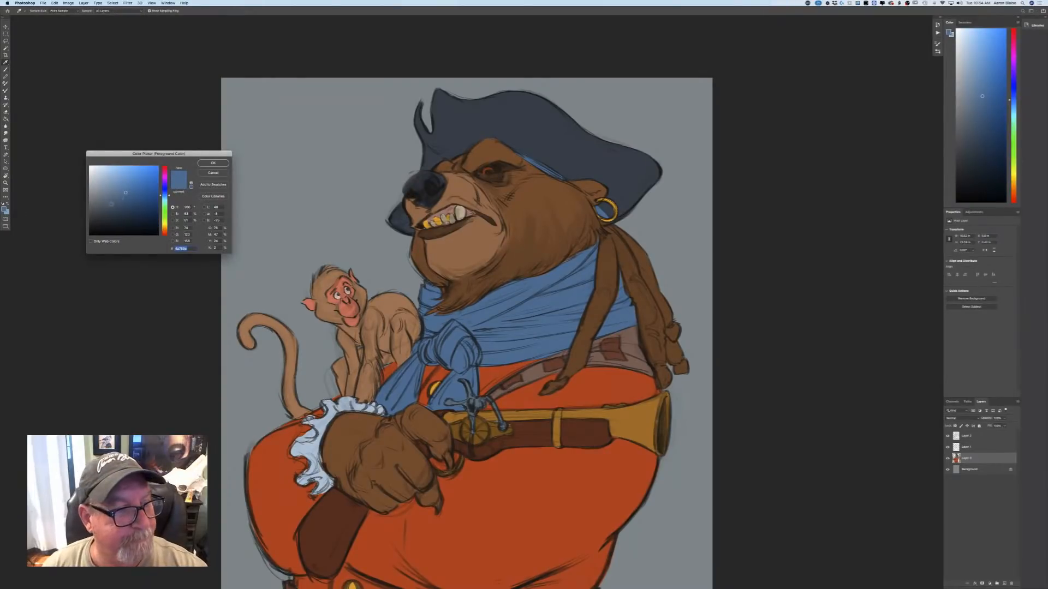
left_click(108, 210)
left_click(212, 164)
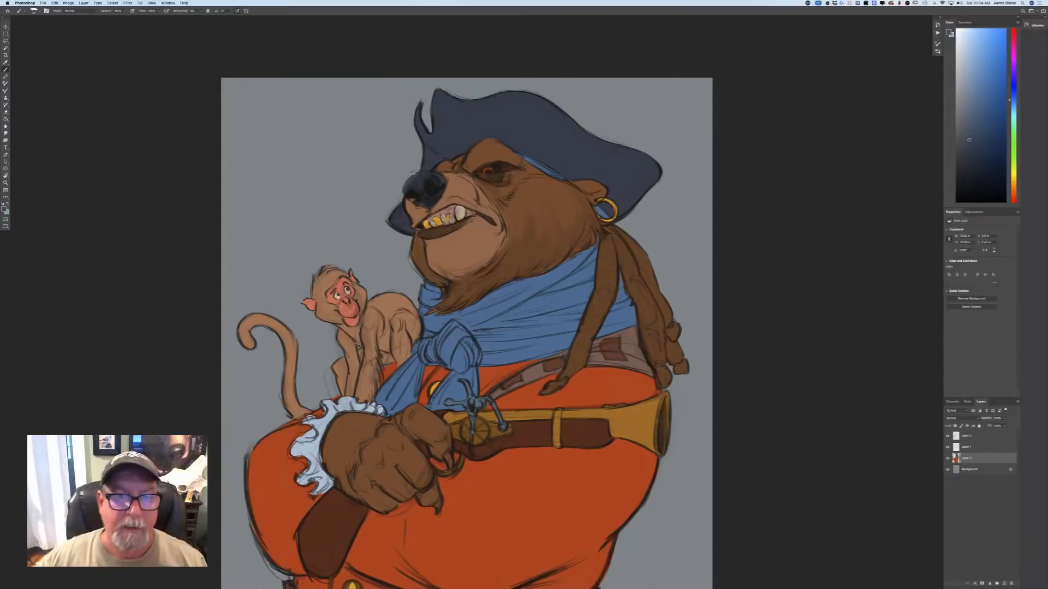
Make the topmost line layer active and choose a near-black blue as the foreground colour.
left_click(964, 437)
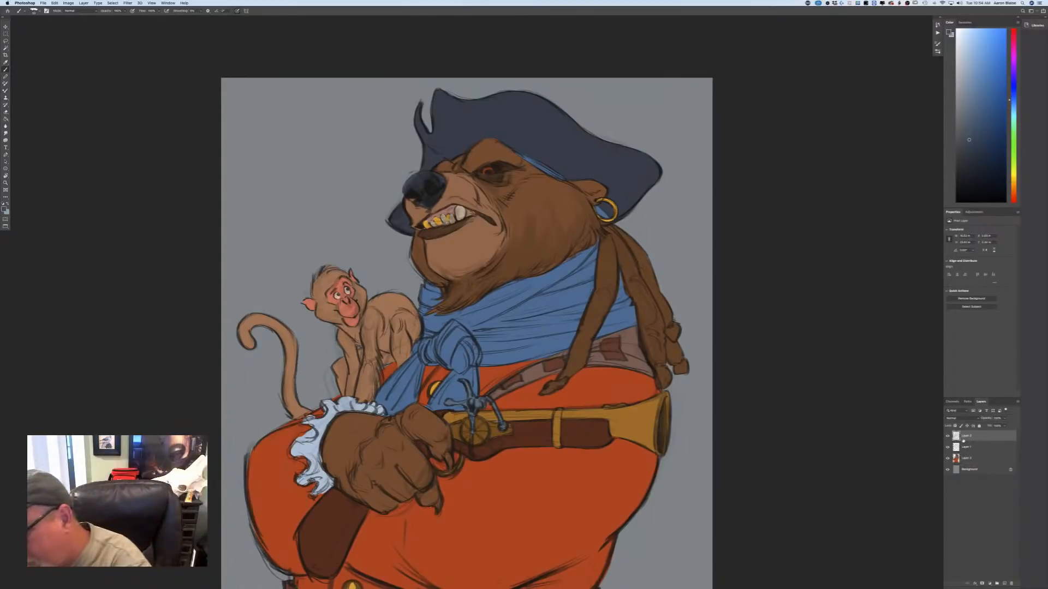
left_click(6, 209)
left_click(115, 228)
left_click(214, 166)
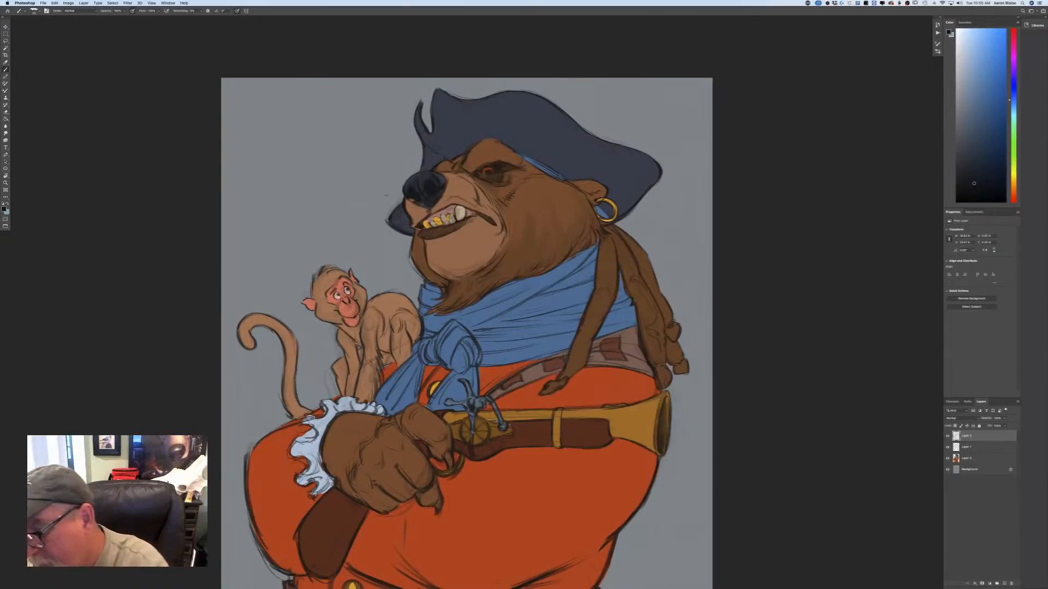
left_click(965, 448)
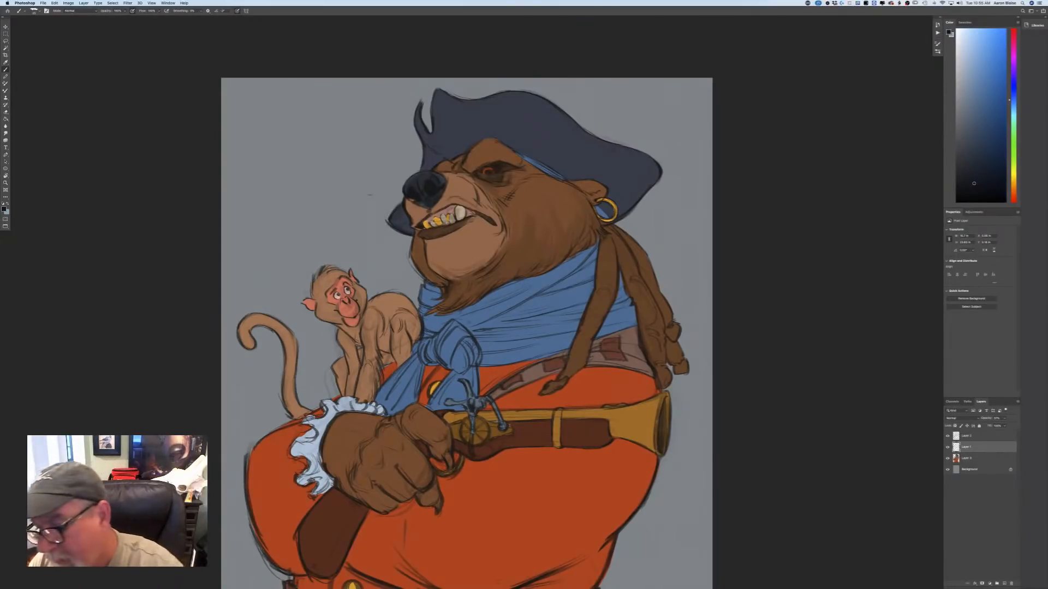
left_click(963, 437)
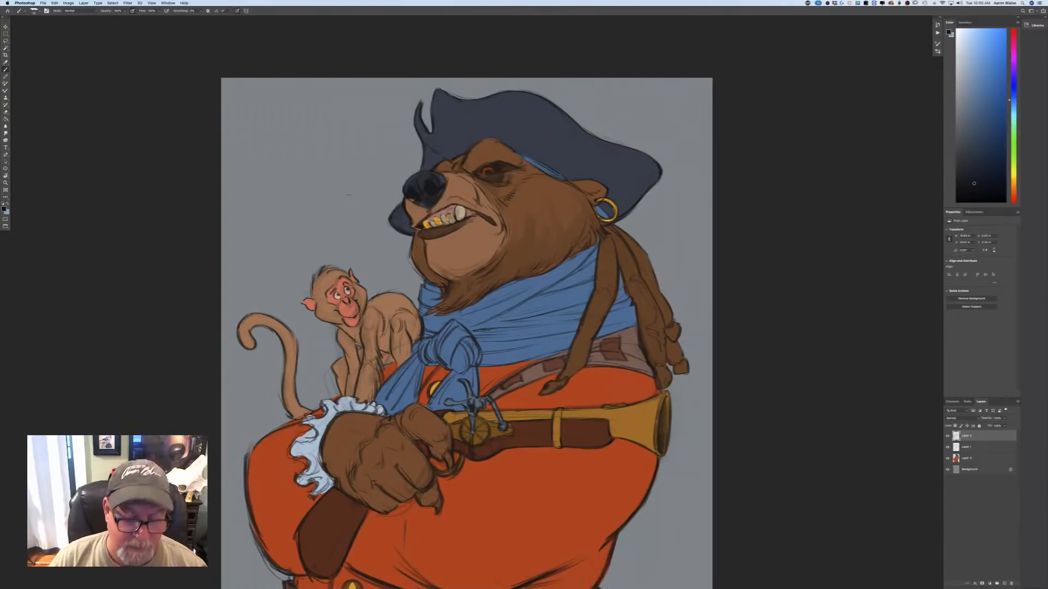
Add a new layer above all the others and set its blend mode to Multiply.
key("super+minus")
key("super+minus")
key("super+minus")
key("super+plus")
key("super+plus")
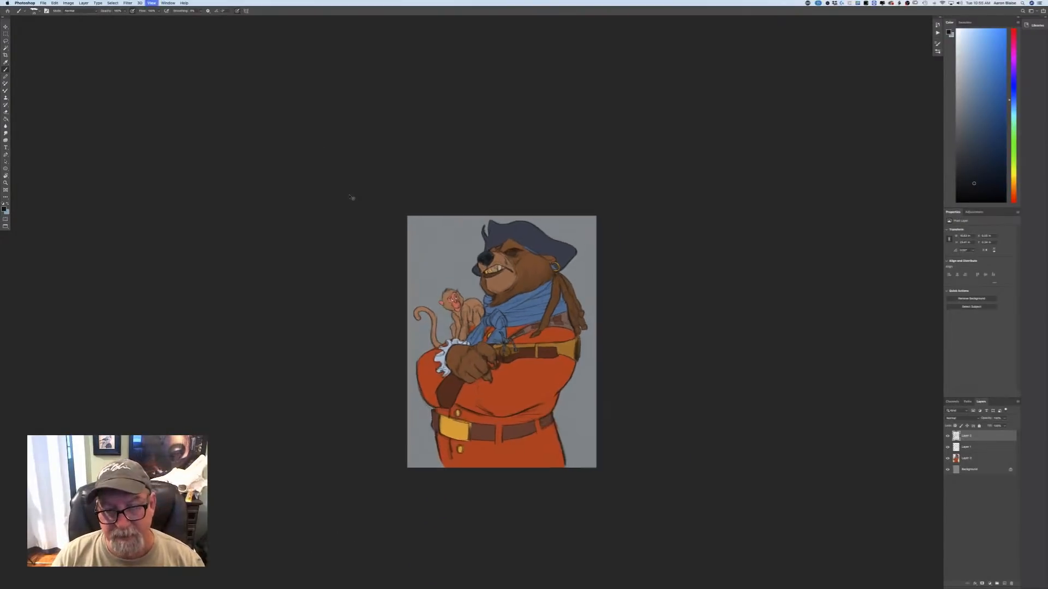
left_click(1004, 583)
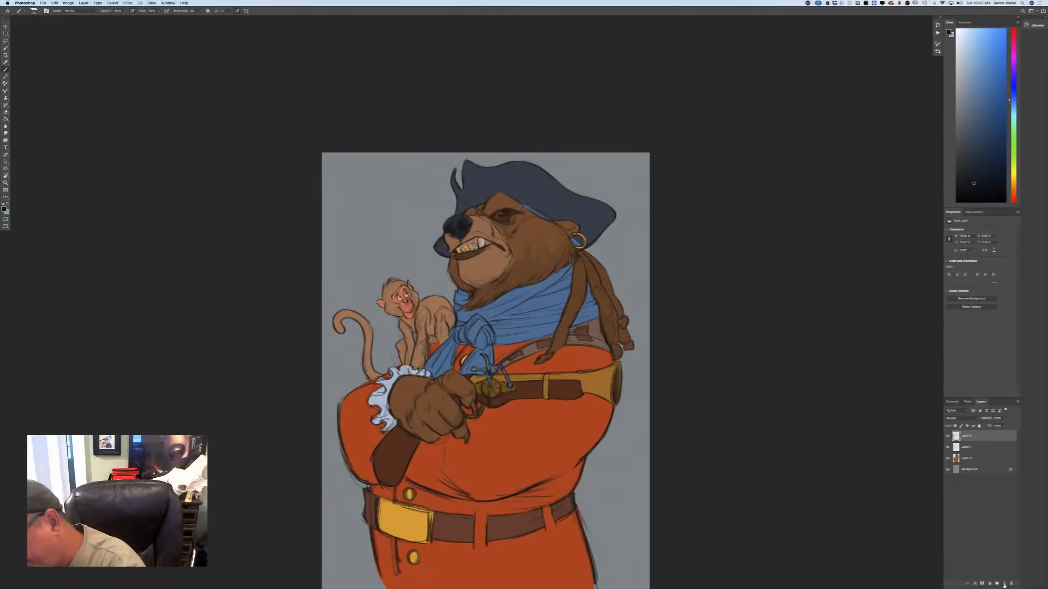
left_click(960, 418)
left_click(943, 434)
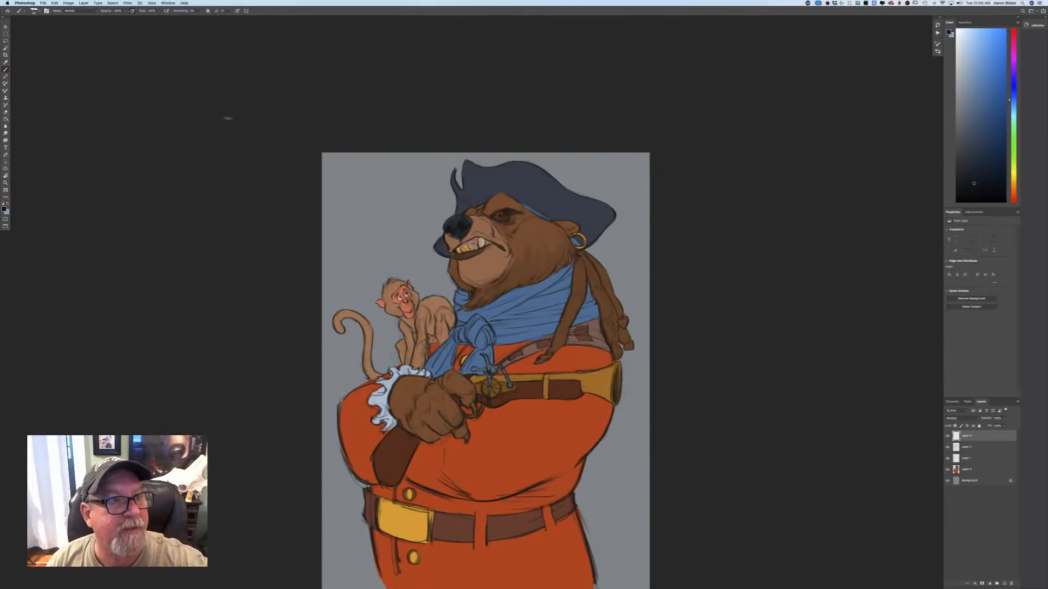
Choose a muted, warm grey-brown as the foreground colour for the shadows.
left_click(3, 209)
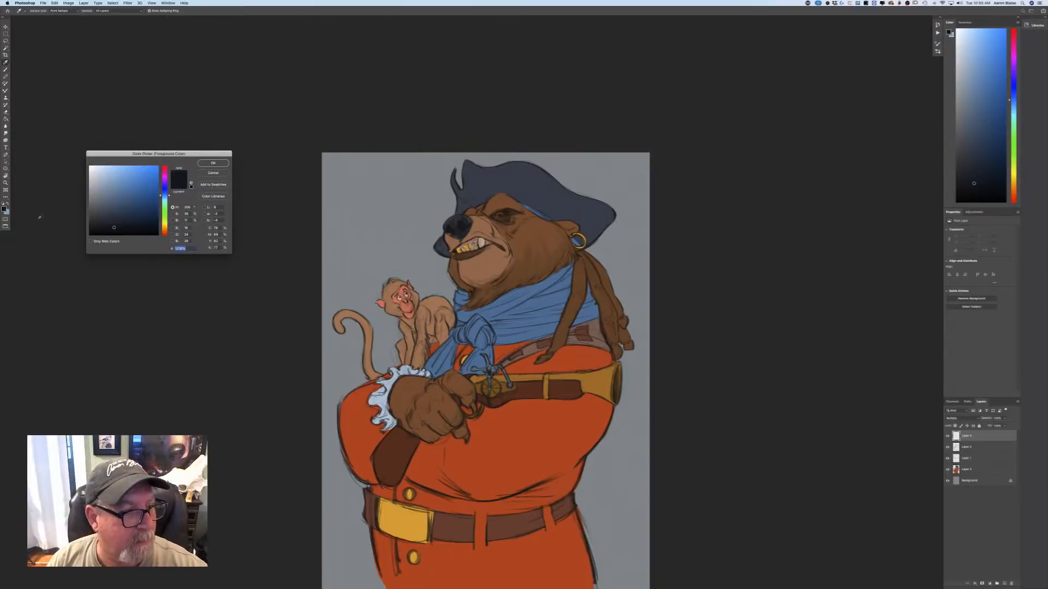
left_click(163, 229)
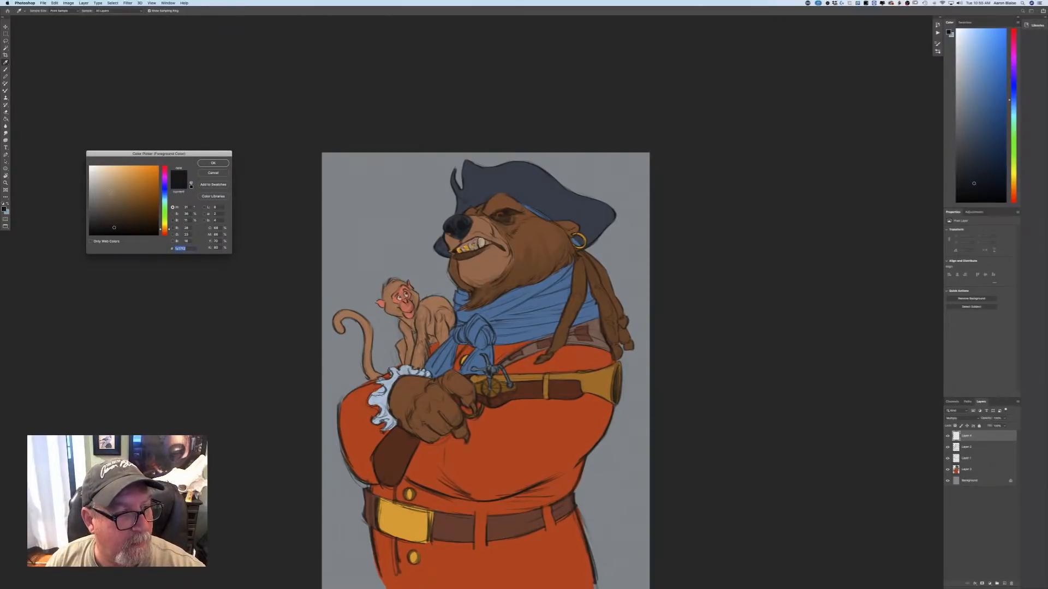
left_click(109, 191)
left_click(220, 164)
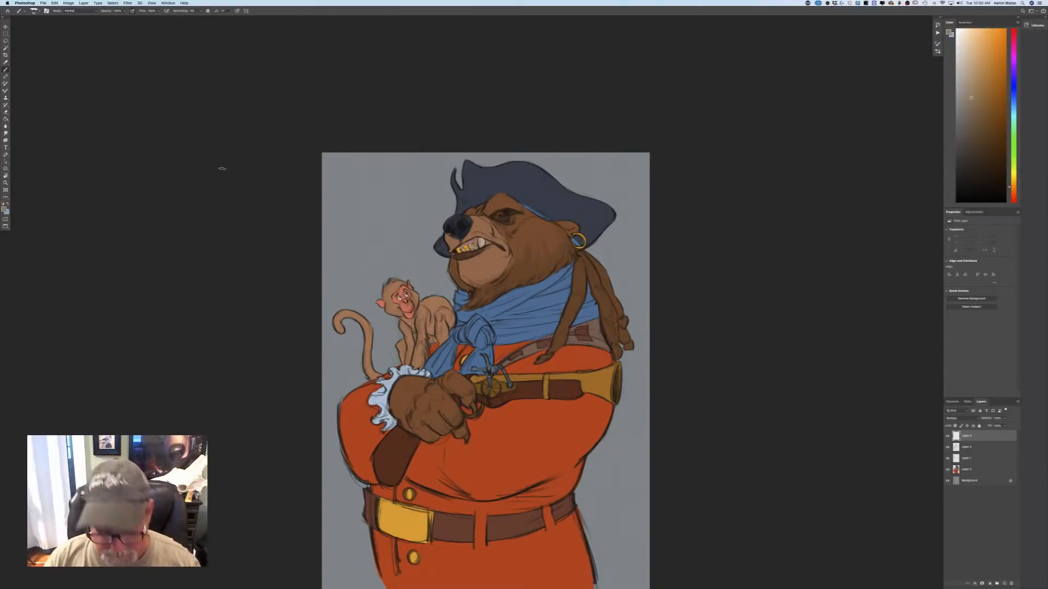
Paint shadow across the bear's brow, eye area and upper cheek beneath the hat, running onto the hat's lower front edge.
key("super+equal")
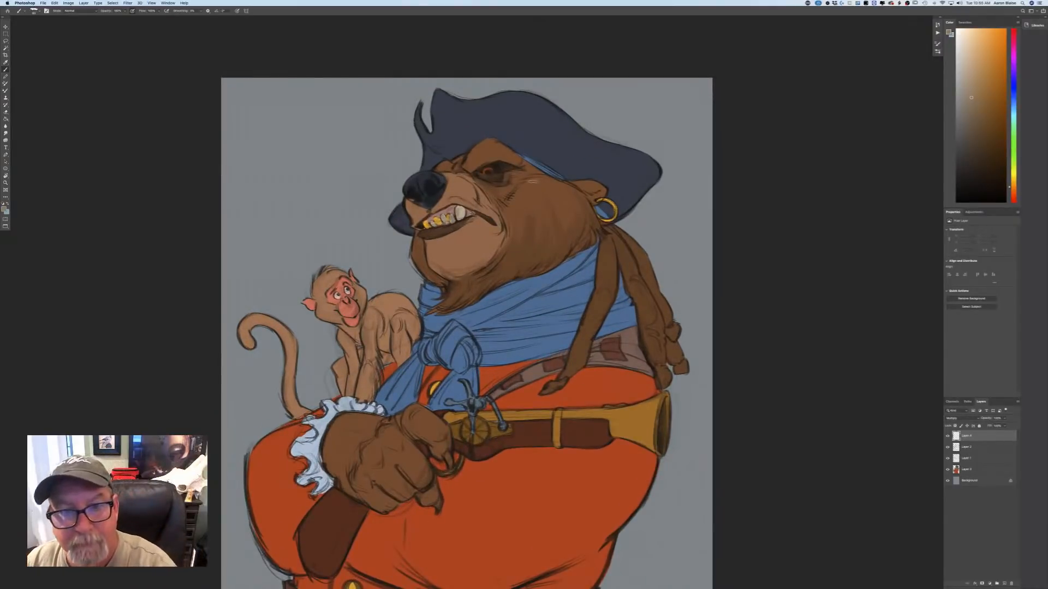
left_click_drag(533, 182, 590, 200)
mouse_move(532, 180)
left_mouse_down()
mouse_move(579, 195)
mouse_move(451, 170)
mouse_move(473, 180)
left_mouse_up()
left_click_drag(545, 185, 596, 197)
left_click_drag(575, 181, 614, 207)
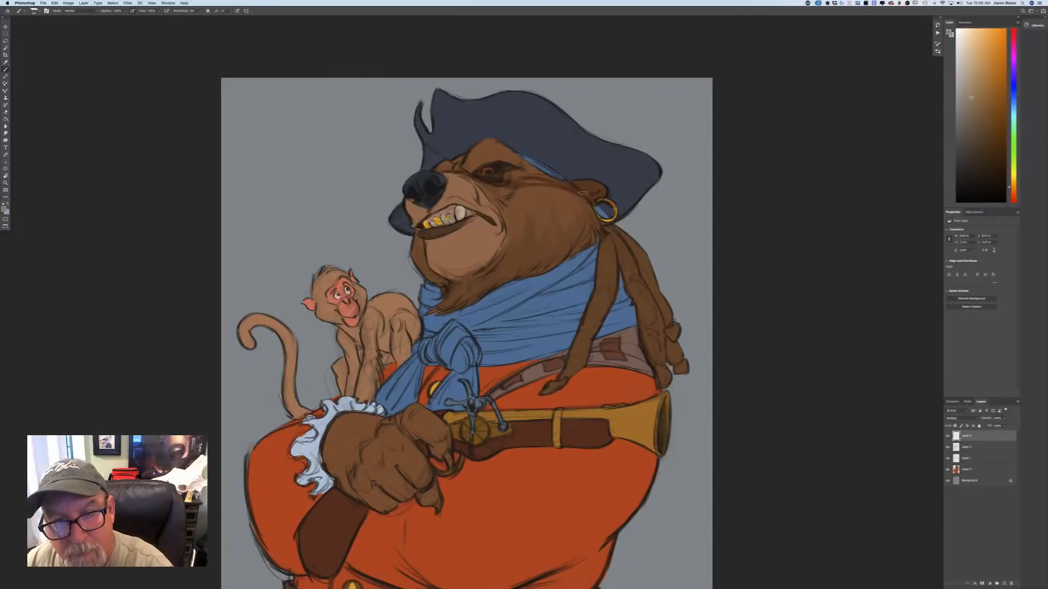
mouse_move(568, 181)
left_mouse_down()
mouse_move(473, 171)
mouse_move(515, 179)
mouse_move(501, 154)
mouse_move(535, 170)
mouse_move(496, 138)
mouse_move(467, 164)
mouse_move(457, 153)
mouse_move(456, 168)
mouse_move(447, 157)
mouse_move(437, 165)
mouse_move(448, 135)
left_mouse_up()
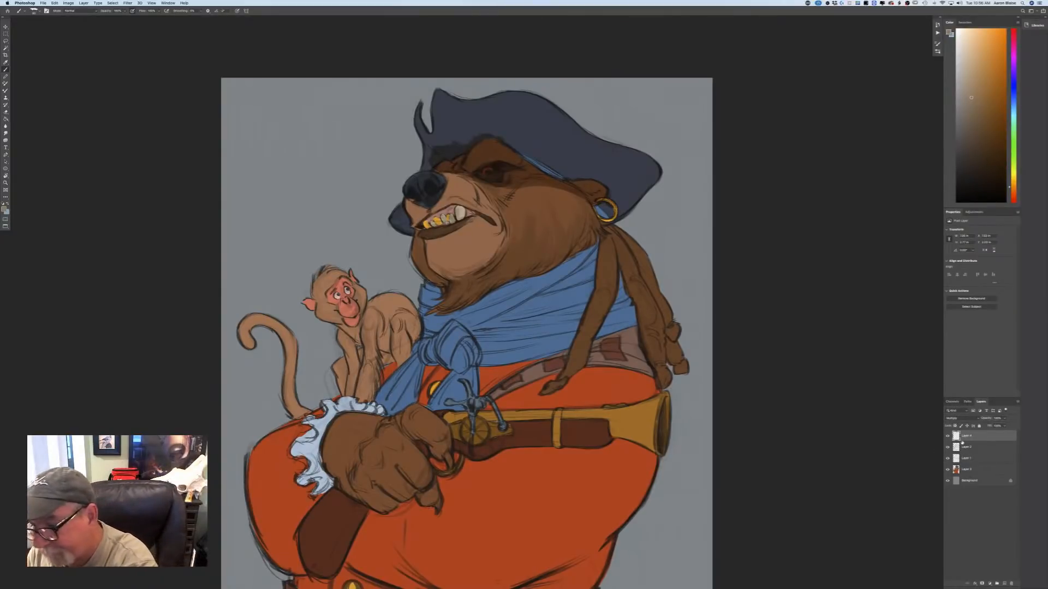
scroll(524, 141, "up", 5)
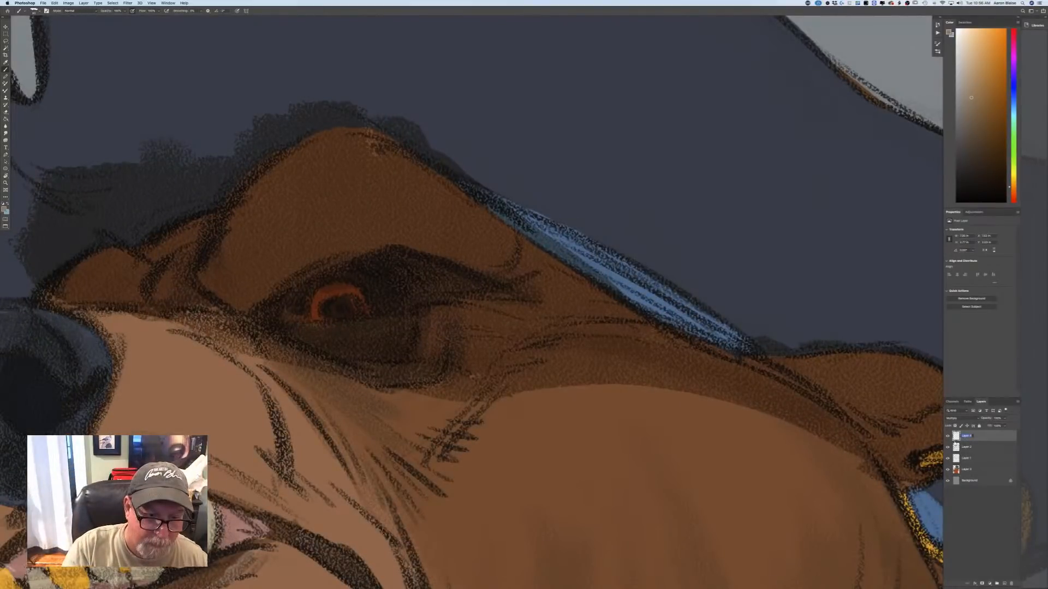
key("super+minus")
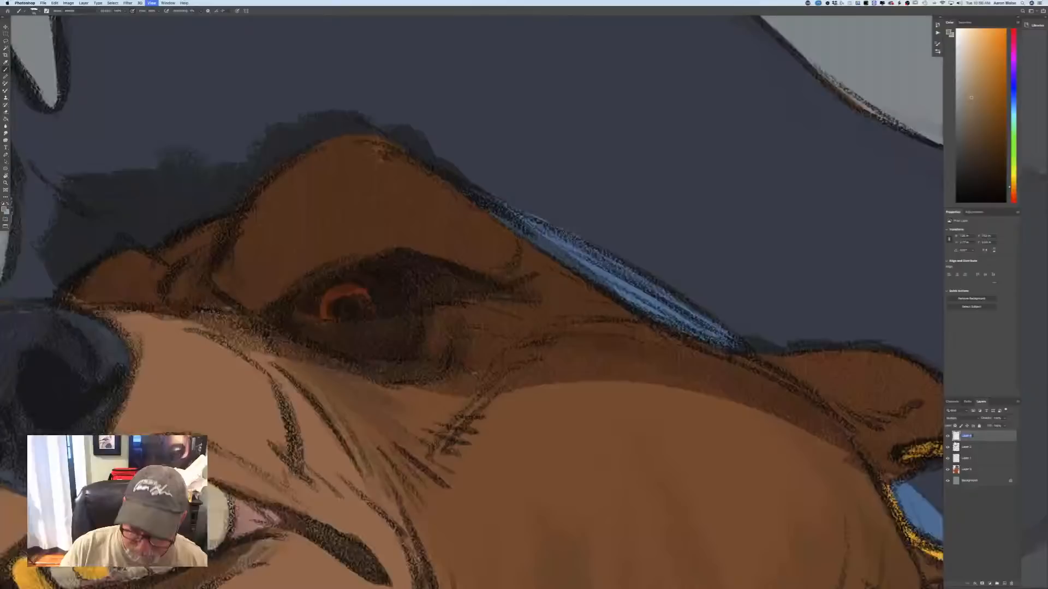
key("super+minus")
key("super+minus")
key("super+minus")
key("super+minus")
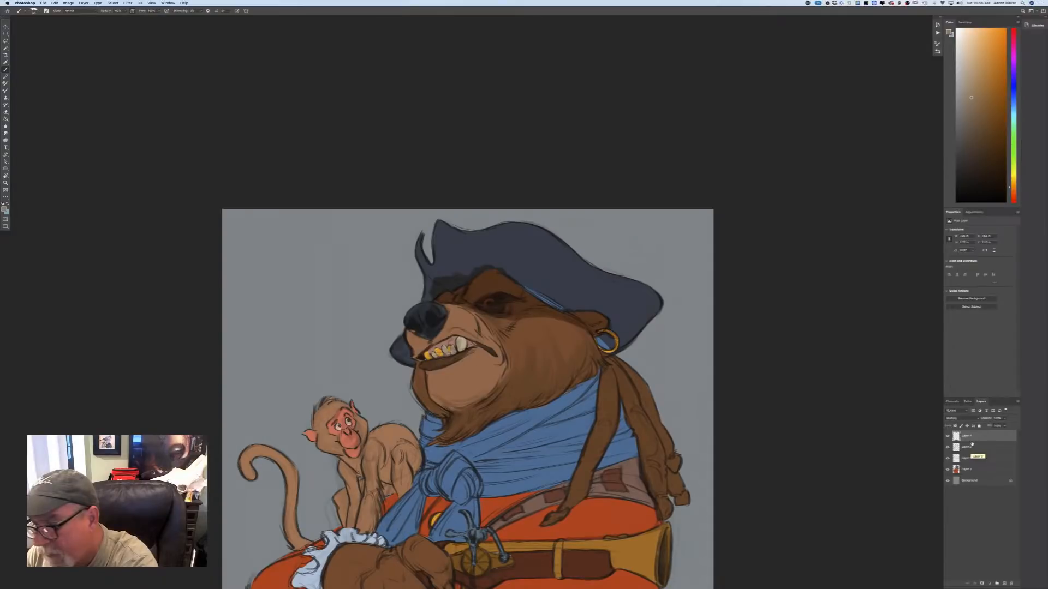
Try clipping the Multiply shadow layer to the line layer directly beneath it.
right_click(971, 445)
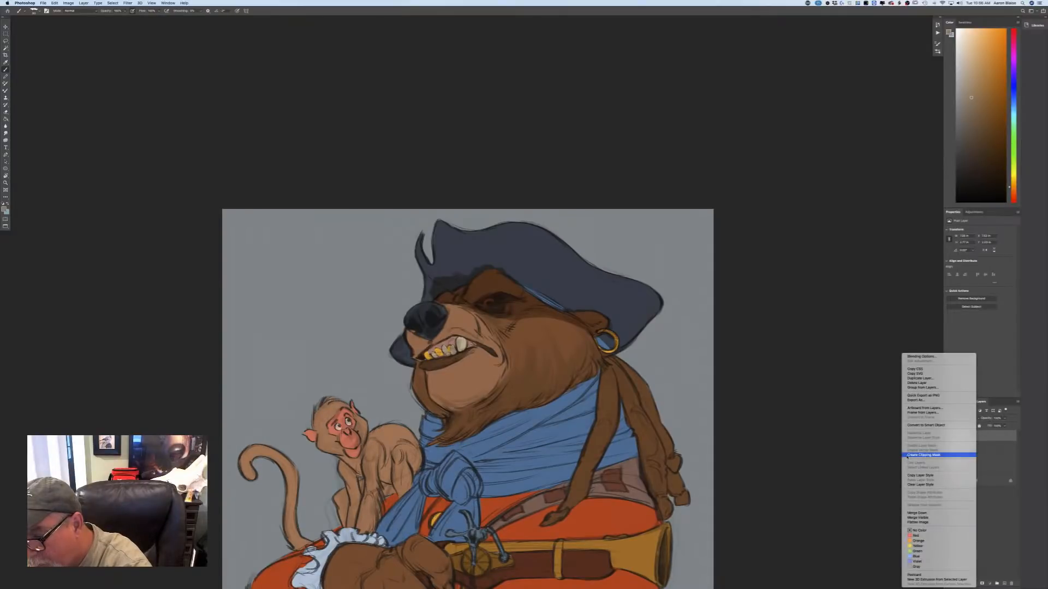
left_click(906, 455)
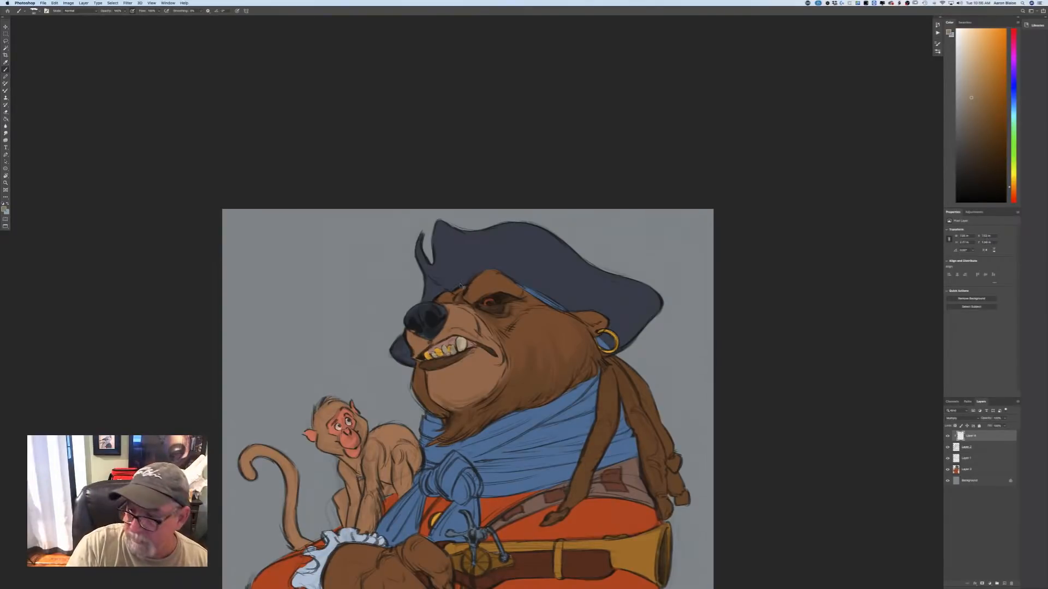
key("super+z")
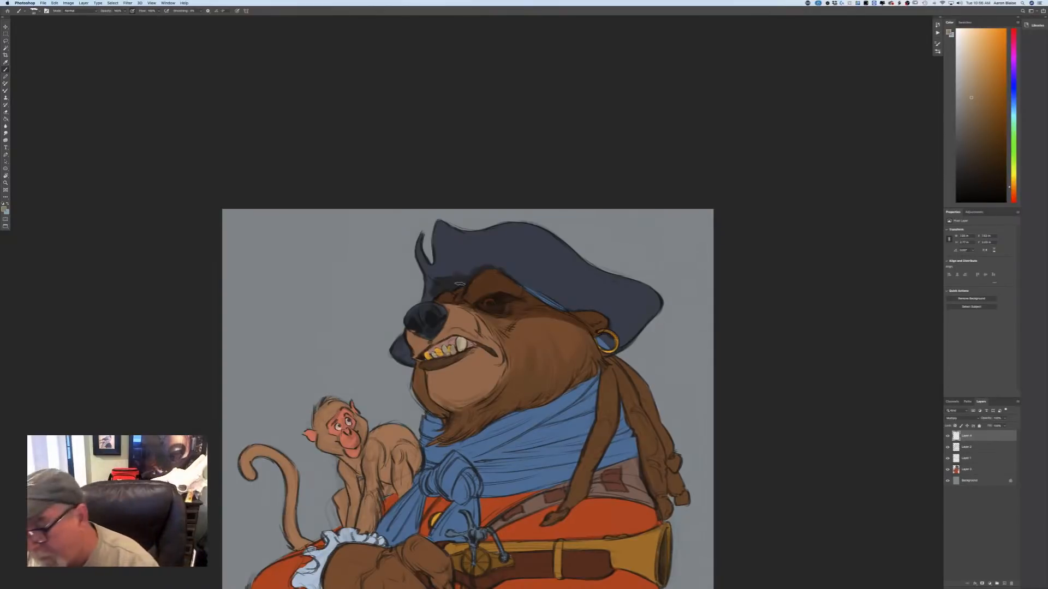
Move the Multiply shadow layer directly above the merged colour layer and clip it to that layer.
left_click_drag(966, 459, 972, 465)
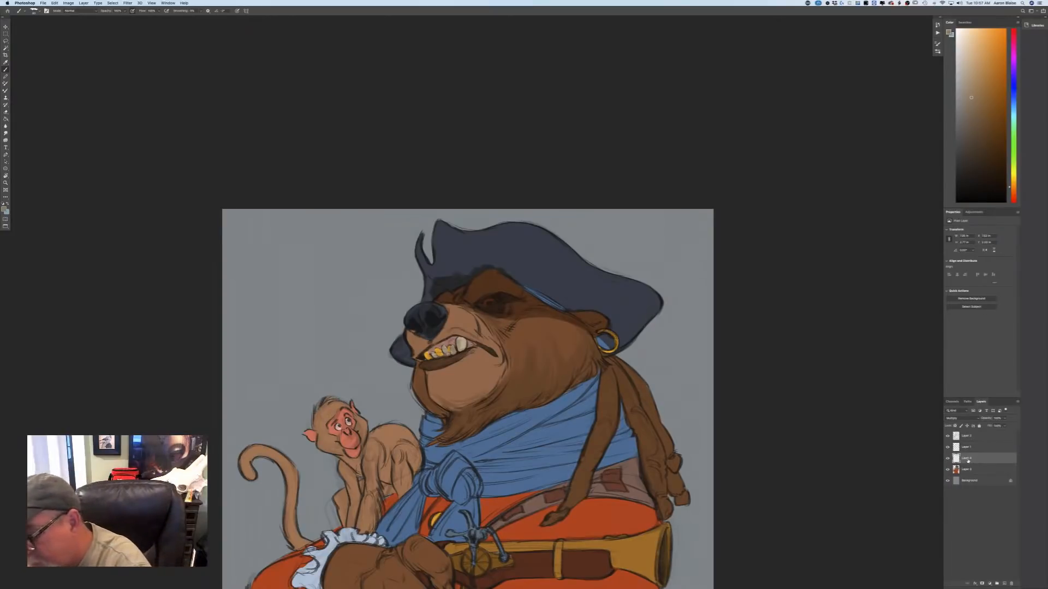
right_click(966, 459)
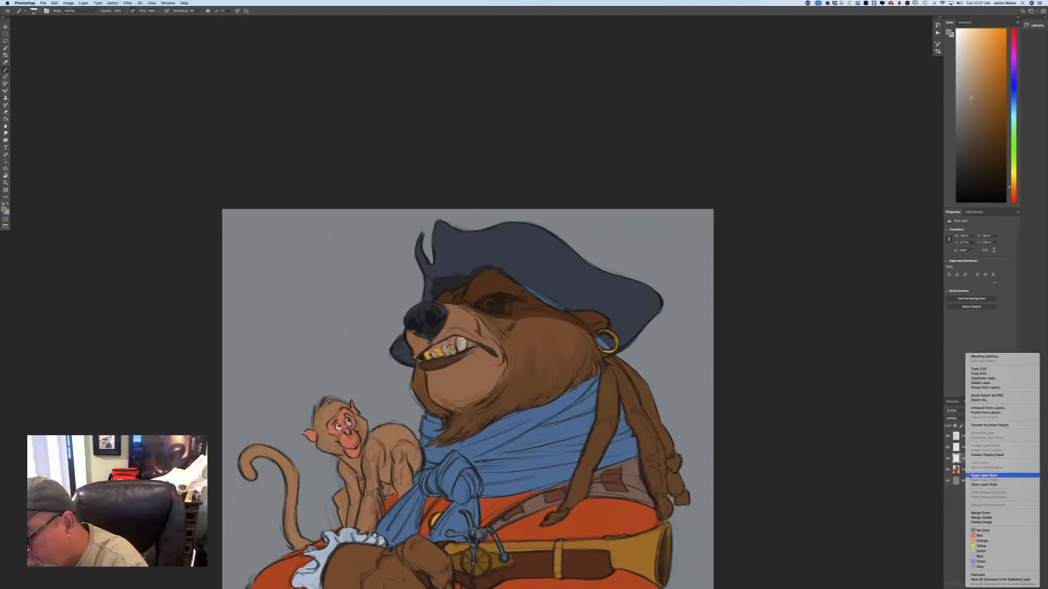
left_click(972, 455)
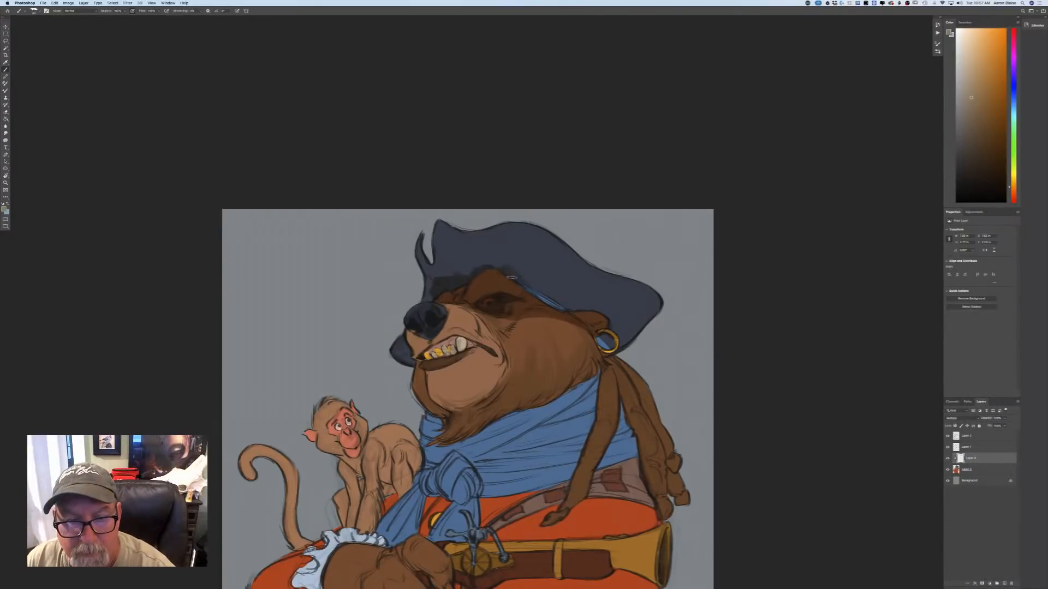
Paint a broad shadow over the front of the hat and the bandana strip, spreading it back across the crown.
mouse_move(522, 278)
left_mouse_down()
mouse_move(546, 284)
mouse_move(494, 255)
mouse_move(469, 256)
mouse_move(478, 270)
mouse_move(450, 257)
mouse_move(434, 273)
mouse_move(421, 257)
mouse_move(426, 300)
mouse_move(434, 291)
mouse_move(425, 295)
mouse_move(440, 312)
left_mouse_up()
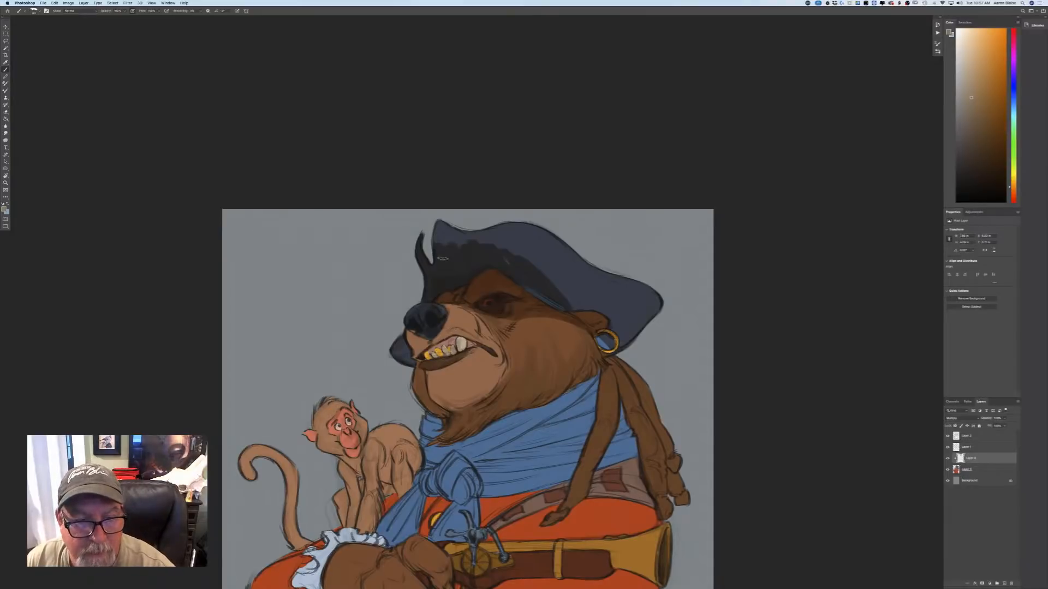
mouse_move(438, 248)
left_mouse_down()
mouse_move(446, 226)
mouse_move(480, 264)
mouse_move(478, 249)
mouse_move(511, 264)
mouse_move(486, 229)
mouse_move(548, 278)
mouse_move(524, 247)
mouse_move(532, 293)
left_mouse_up()
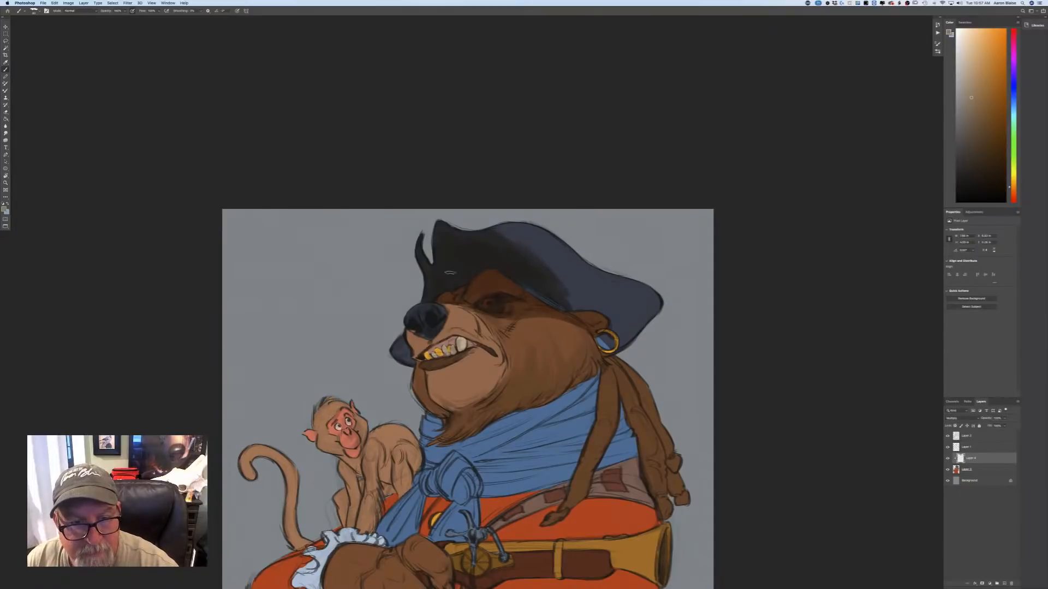
mouse_move(481, 237)
left_mouse_down()
mouse_move(496, 229)
mouse_move(534, 281)
mouse_move(516, 232)
mouse_move(532, 263)
mouse_move(538, 246)
mouse_move(548, 287)
mouse_move(557, 246)
mouse_move(563, 297)
left_mouse_up()
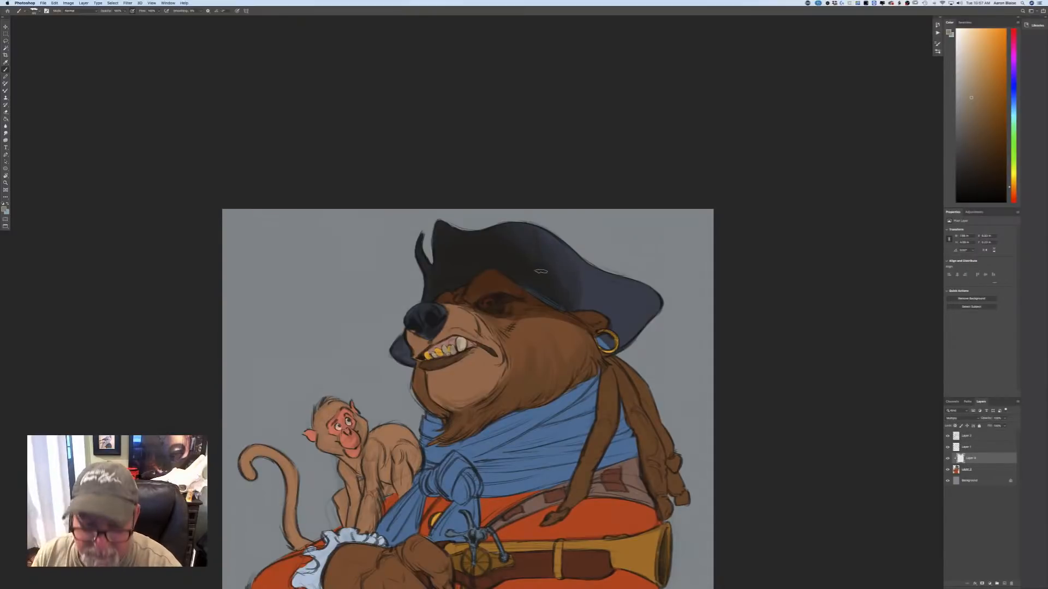
Extend the shadow over the rest of the hat's back brim and darken the muzzle fur between the eye and mouth.
mouse_move(527, 245)
left_mouse_down()
mouse_move(579, 292)
mouse_move(594, 292)
mouse_move(526, 242)
mouse_move(591, 309)
mouse_move(598, 281)
mouse_move(606, 321)
mouse_move(632, 295)
mouse_move(624, 323)
left_mouse_up()
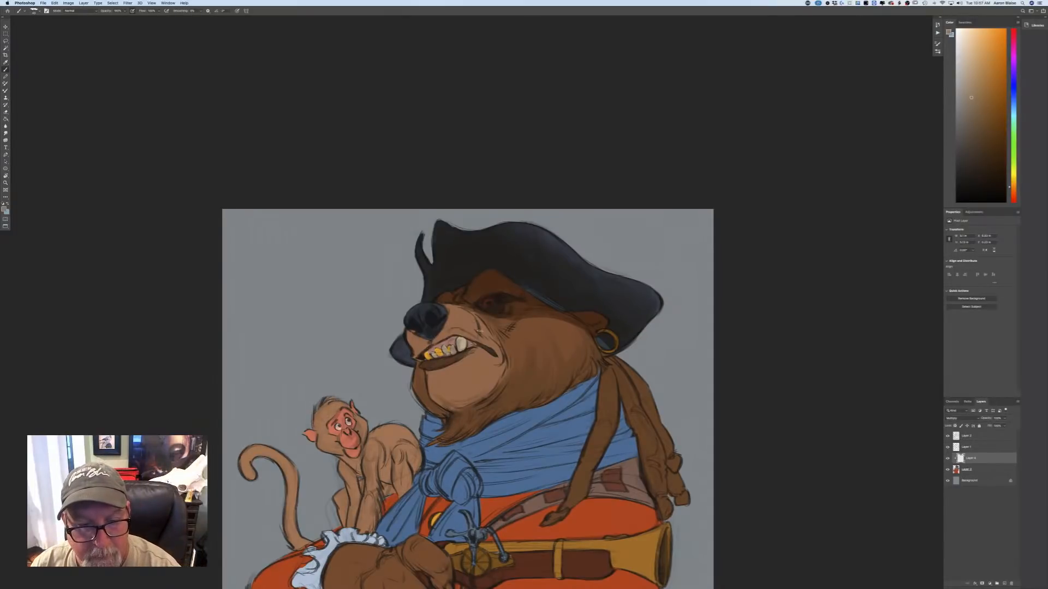
mouse_move(476, 331)
left_mouse_down()
mouse_move(486, 340)
mouse_move(491, 329)
left_mouse_up()
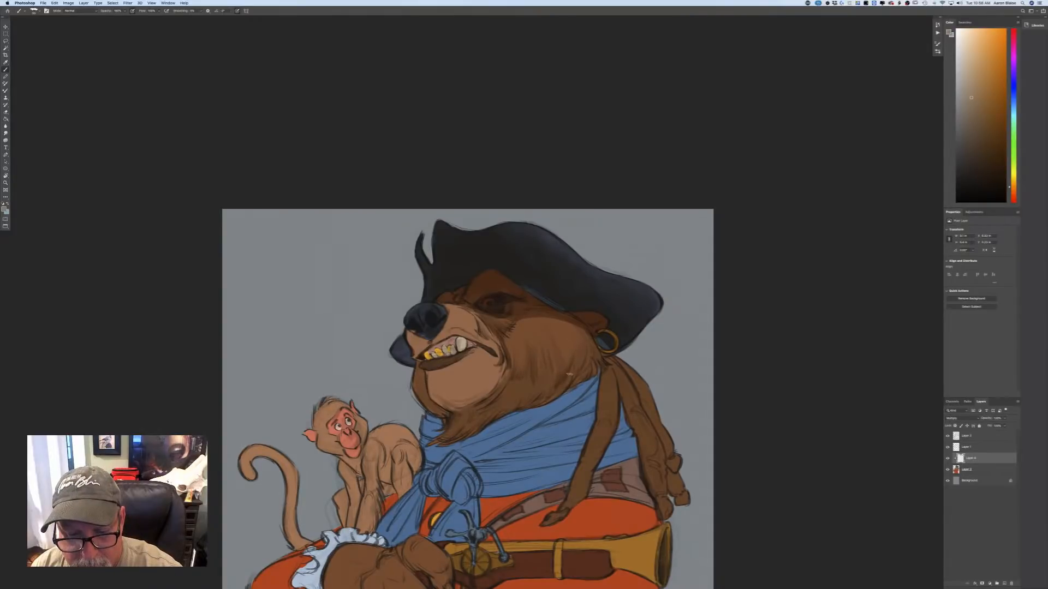
Paint fur-like shadow strokes along the underside of the bear's cheek and jaw, from below the ear to the throat above the scarf.
mouse_move(573, 386)
left_mouse_down()
mouse_move(591, 350)
mouse_move(595, 366)
left_mouse_up()
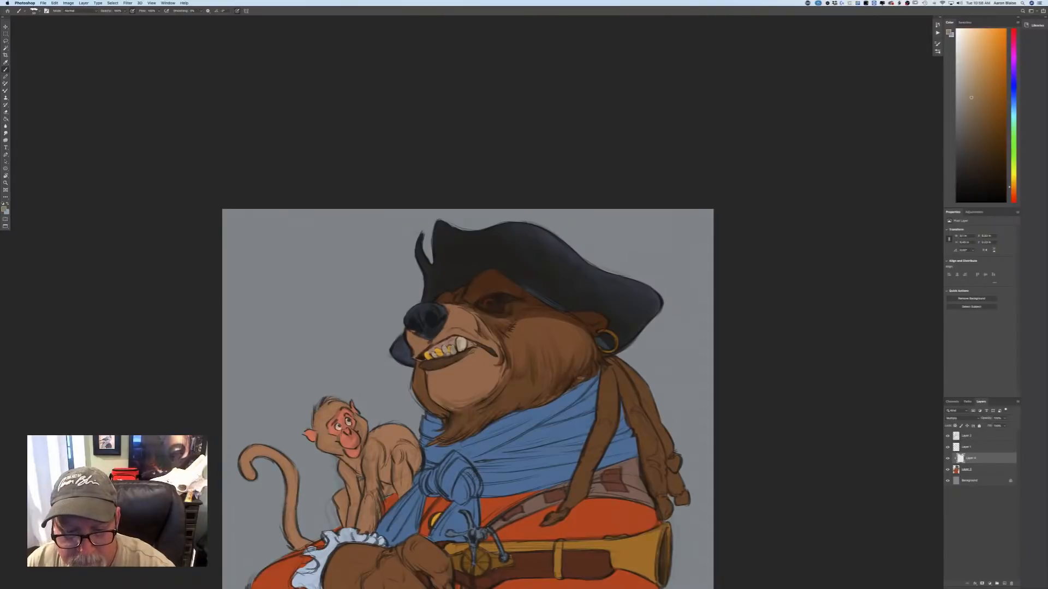
left_click_drag(561, 379, 543, 398)
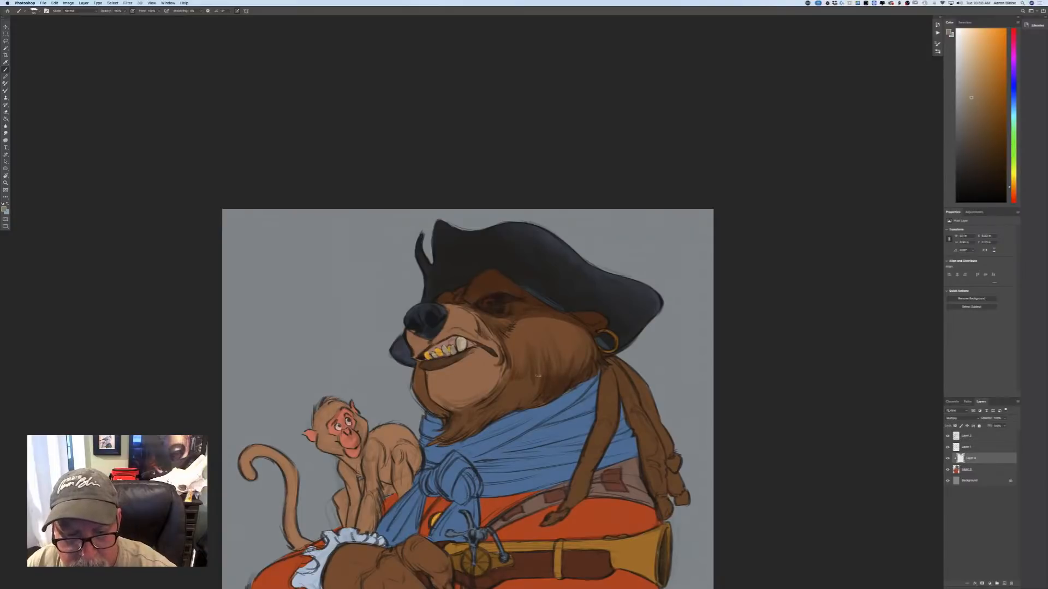
mouse_move(538, 376)
left_mouse_down()
mouse_move(514, 401)
mouse_move(515, 367)
mouse_move(499, 399)
mouse_move(538, 387)
mouse_move(527, 409)
left_mouse_up()
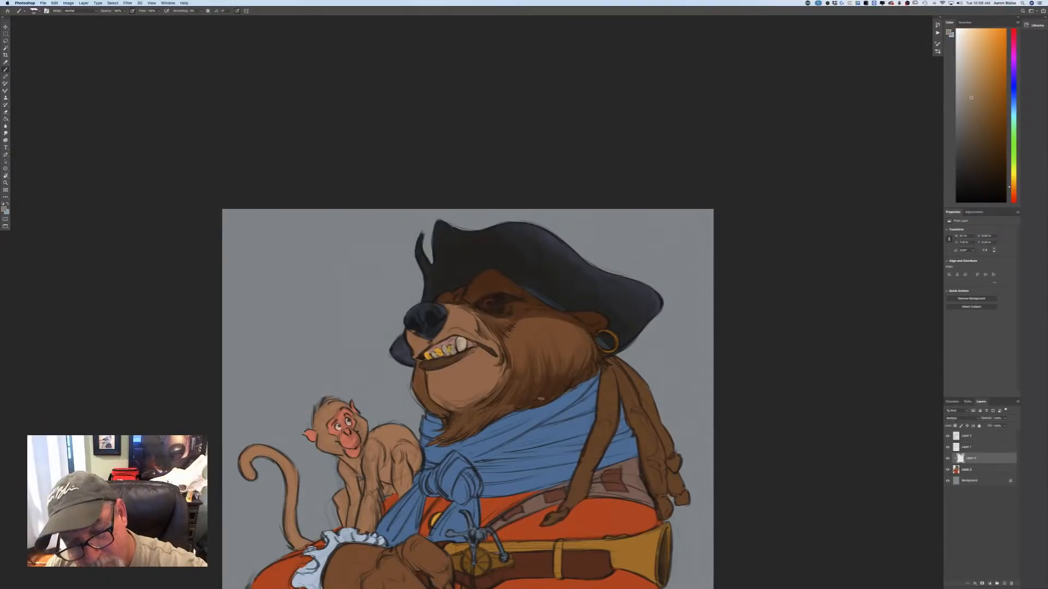
mouse_move(516, 388)
left_mouse_down()
mouse_move(497, 413)
mouse_move(436, 445)
left_mouse_up()
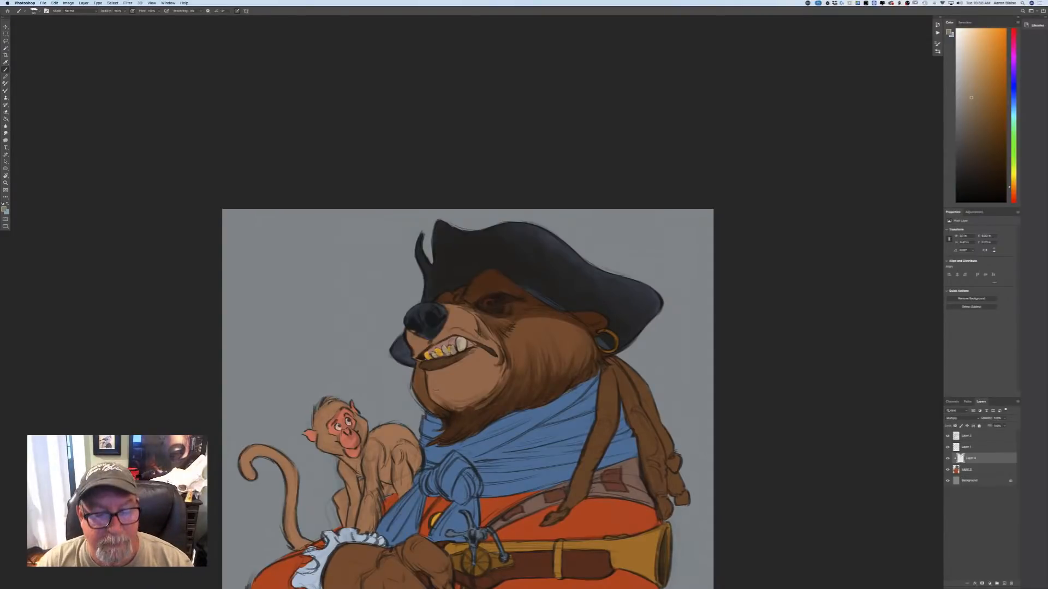
left_click_drag(503, 381, 471, 404)
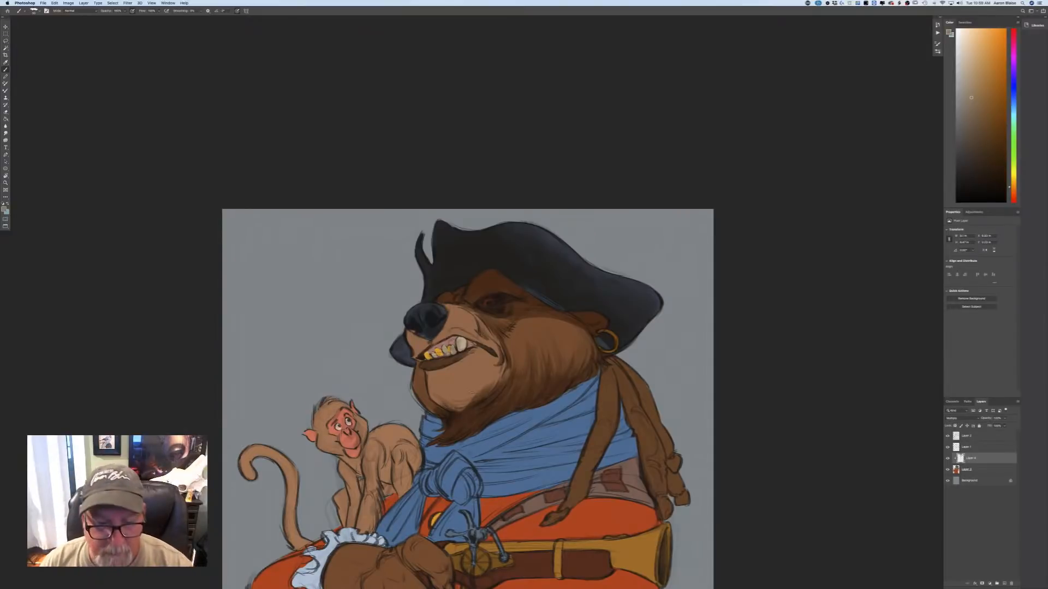
Shade the underside of the bear's pale chin and darken the hat's far brim tip behind the snout.
left_click_drag(471, 394, 440, 400)
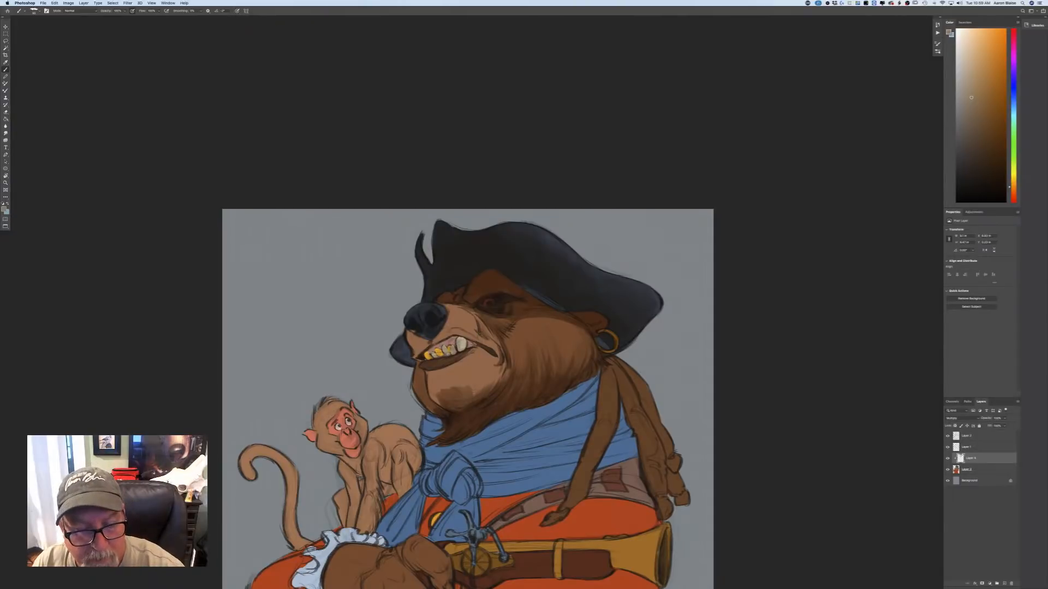
left_click_drag(468, 383, 460, 389)
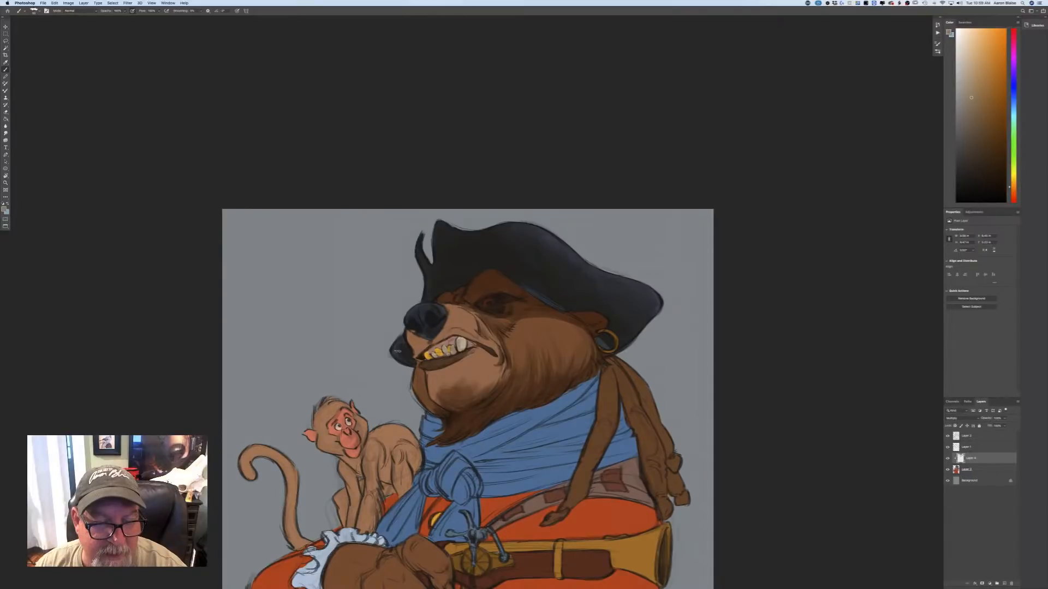
left_click_drag(397, 351, 400, 339)
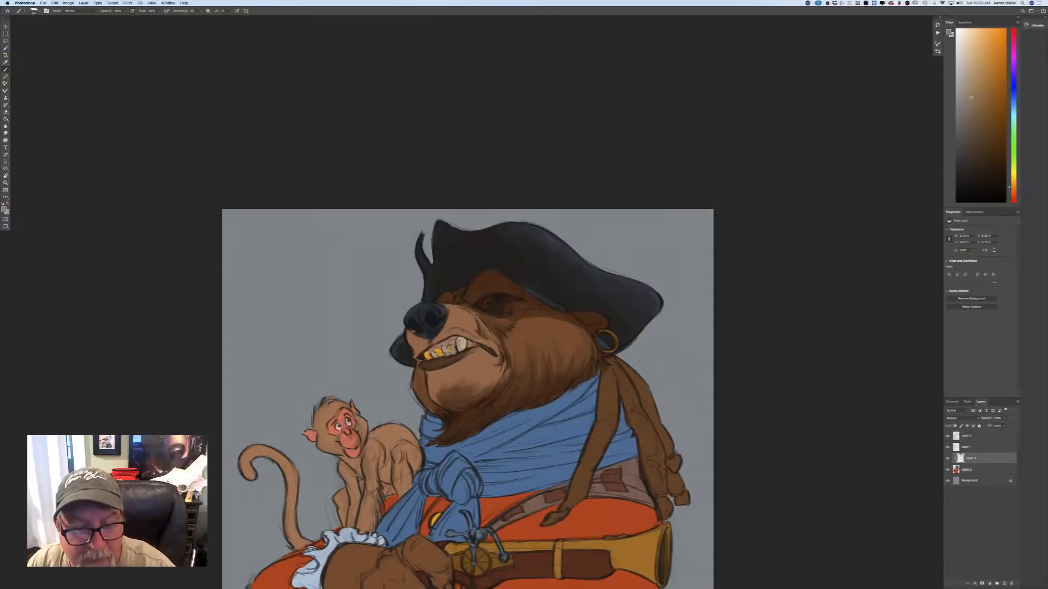
Paint shadow around the corner of the bear's mouth and along the upper lip above the teeth.
left_click_drag(474, 341, 495, 353)
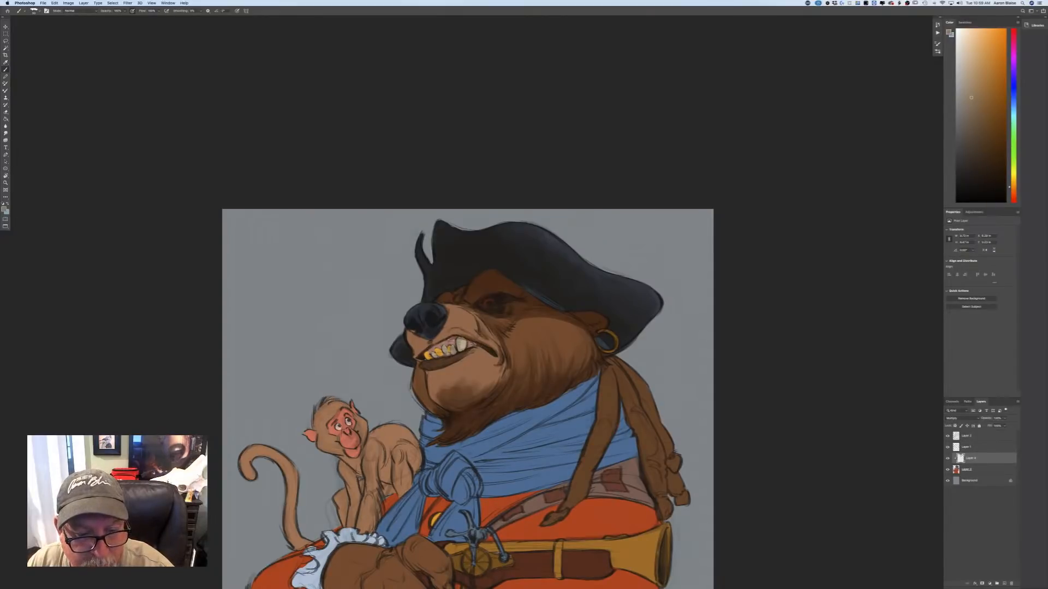
mouse_move(452, 340)
left_mouse_down()
mouse_move(474, 342)
mouse_move(420, 347)
left_mouse_up()
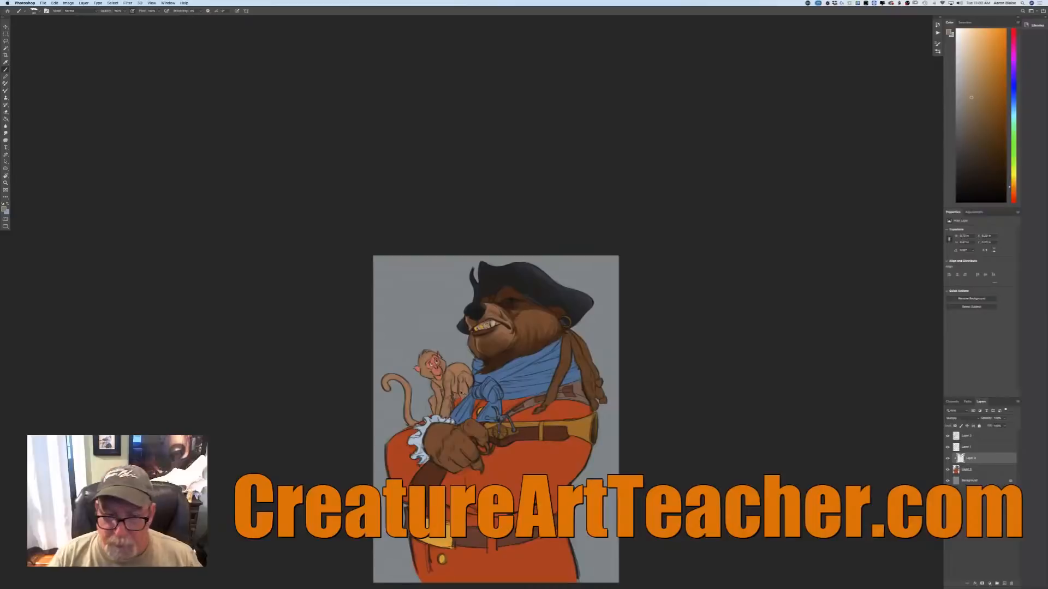
key("super+equal")
key("super+equal")
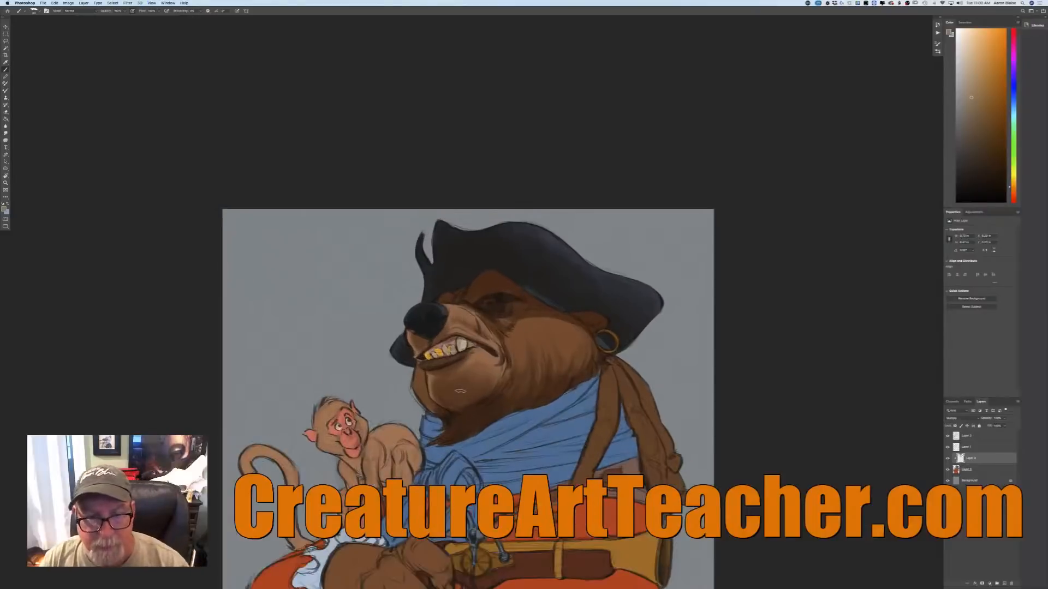
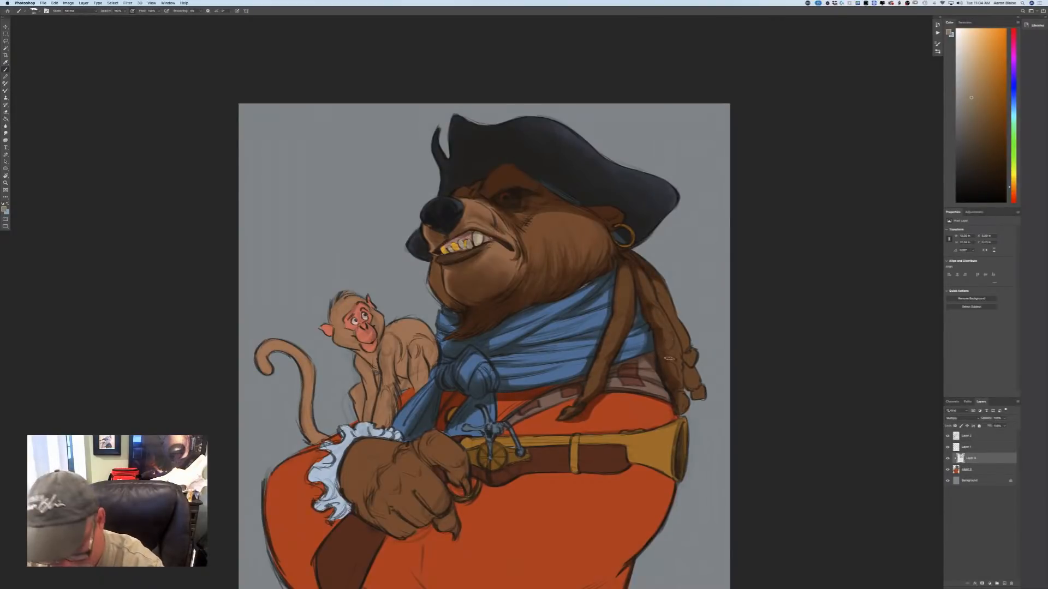
Darken the undersides of the bear's dreadlocks hanging behind the scarf with shadow strokes.
mouse_move(648, 272)
left_mouse_down()
mouse_move(688, 352)
mouse_move(687, 385)
mouse_move(692, 392)
left_mouse_up()
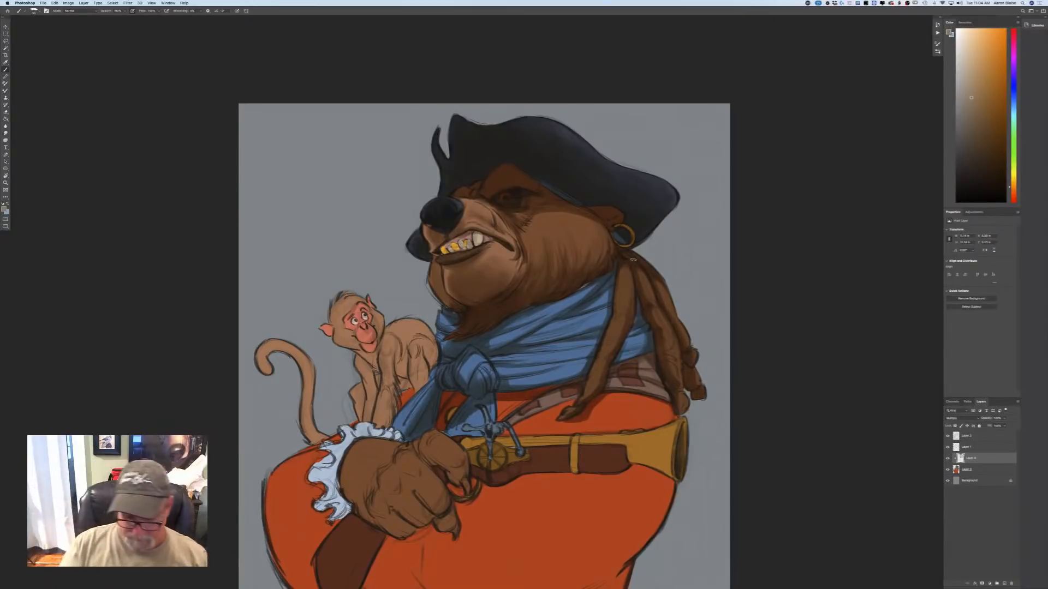
key("super+minus")
key("super+minus")
key("super+minus")
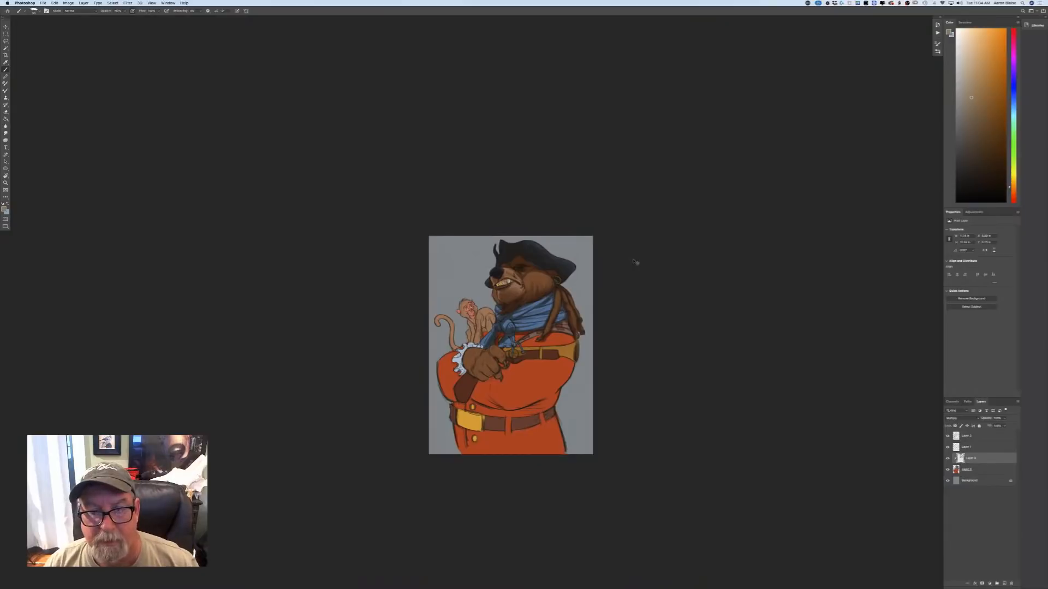
Shade the monkey's bent hind leg and haunch, and the coat area beneath its foot beside the scarf.
key("super+plus")
key("super+plus")
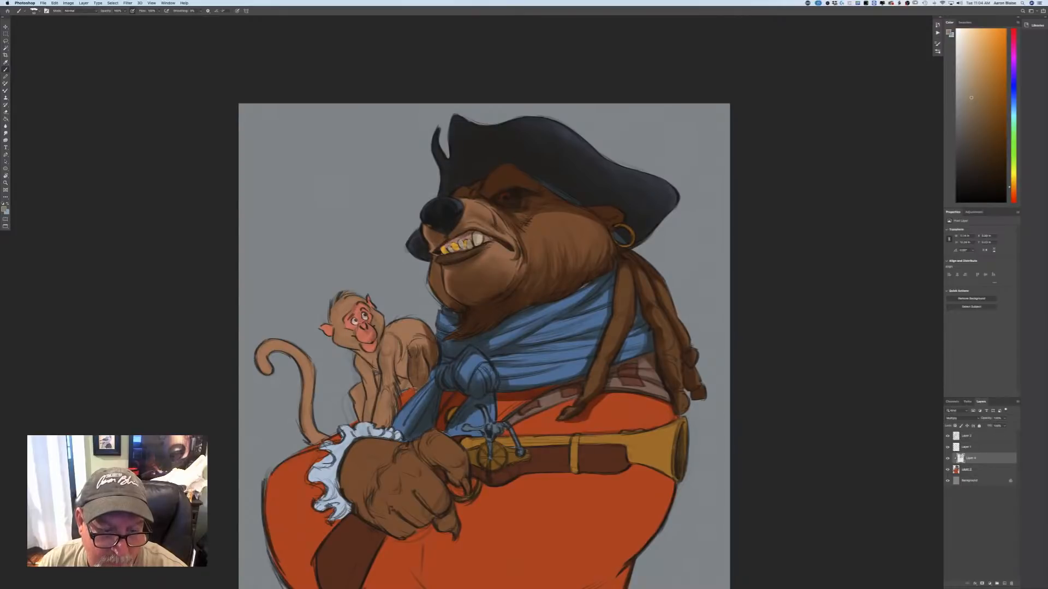
mouse_move(405, 355)
left_mouse_down()
mouse_move(401, 375)
mouse_move(403, 355)
left_mouse_up()
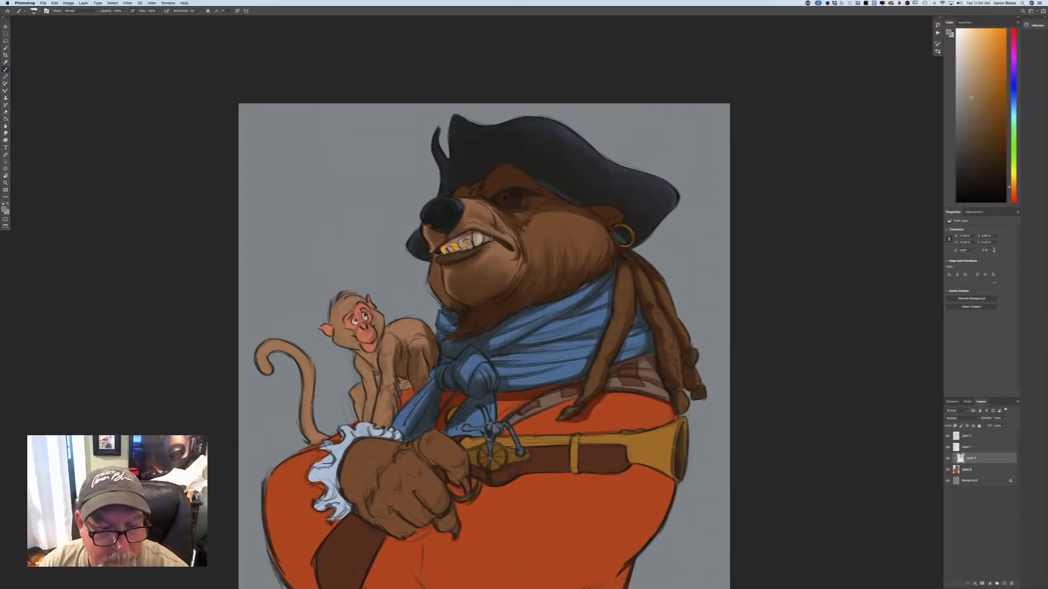
left_click_drag(409, 337, 404, 346)
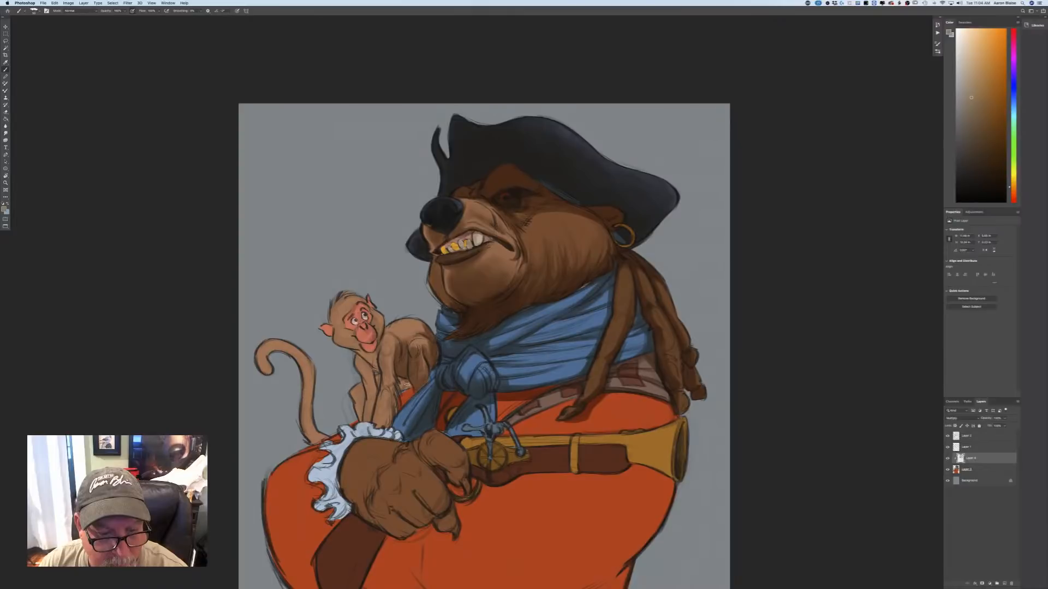
left_click_drag(407, 384, 400, 405)
Paint shadow along the underside of the bear's index finger and thumb where they grip the pistol.
mouse_move(459, 469)
left_mouse_down()
mouse_move(466, 480)
mouse_move(420, 452)
left_mouse_up()
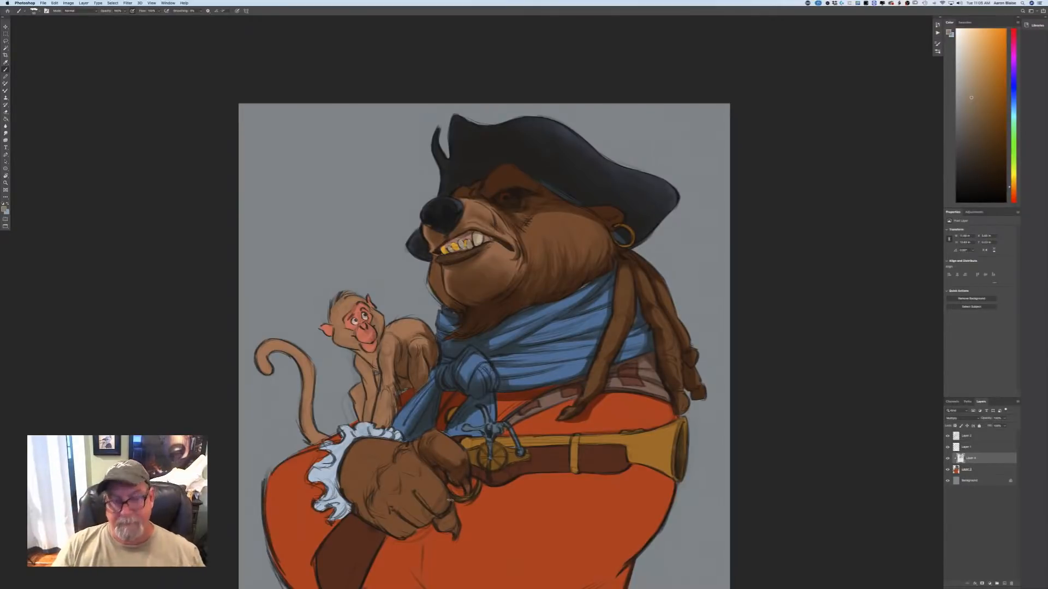
key("super+minus")
key("super+minus")
key("super+minus")
key("super+plus")
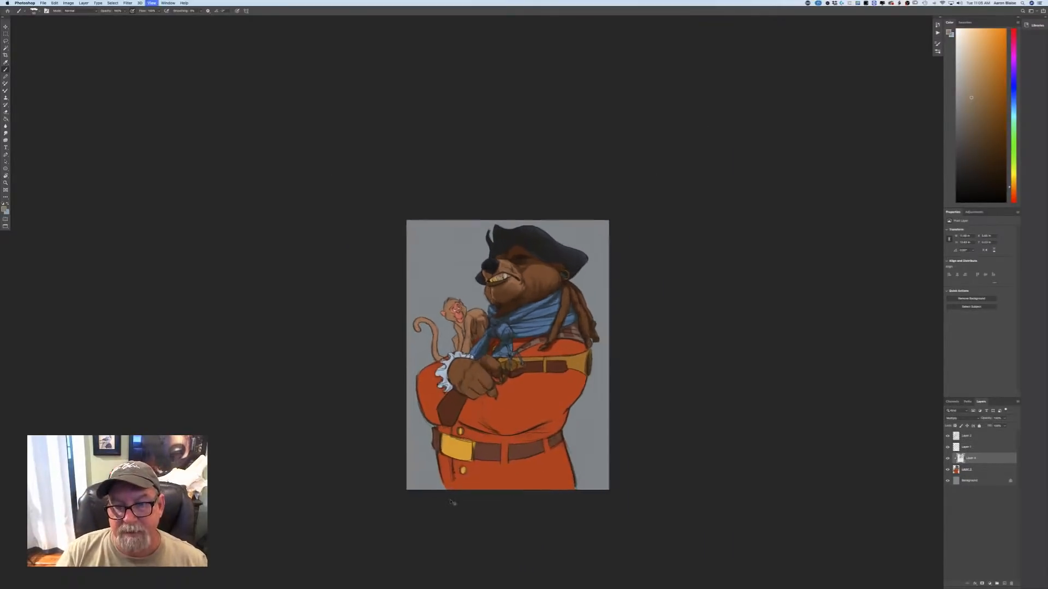
Shade the monkey's chest, belly, front arm and far legs so the near limbs stand out.
key("super+plus")
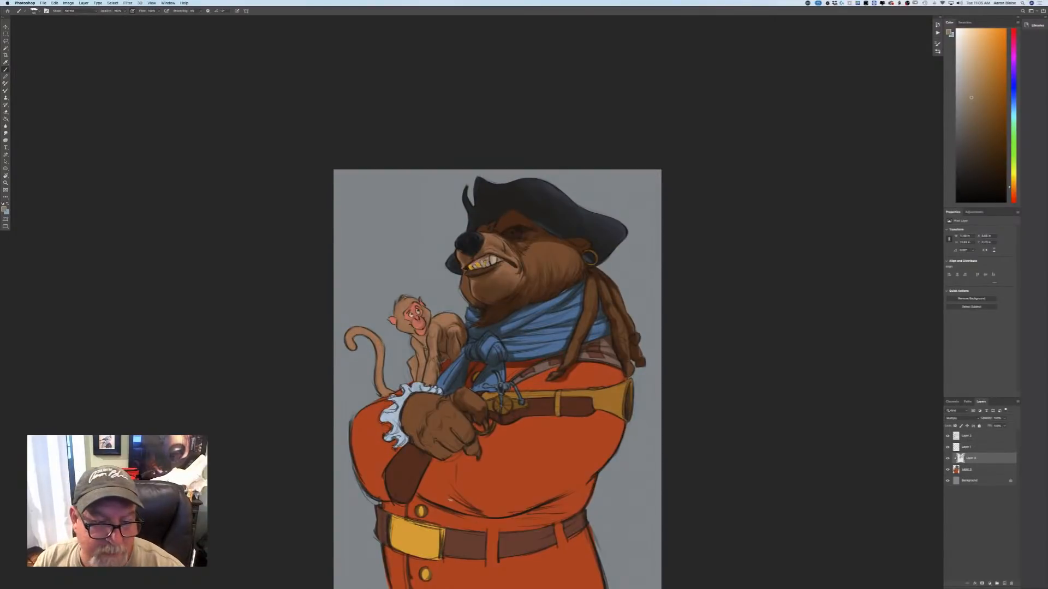
left_click_drag(437, 341, 433, 384)
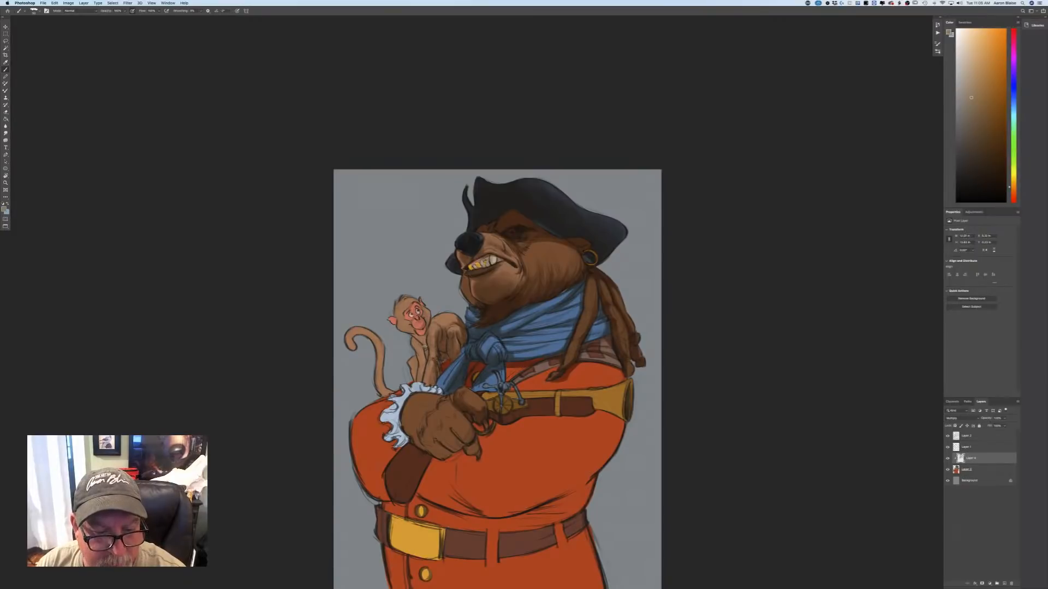
mouse_move(425, 347)
left_mouse_down()
mouse_move(413, 333)
mouse_move(425, 331)
left_mouse_up()
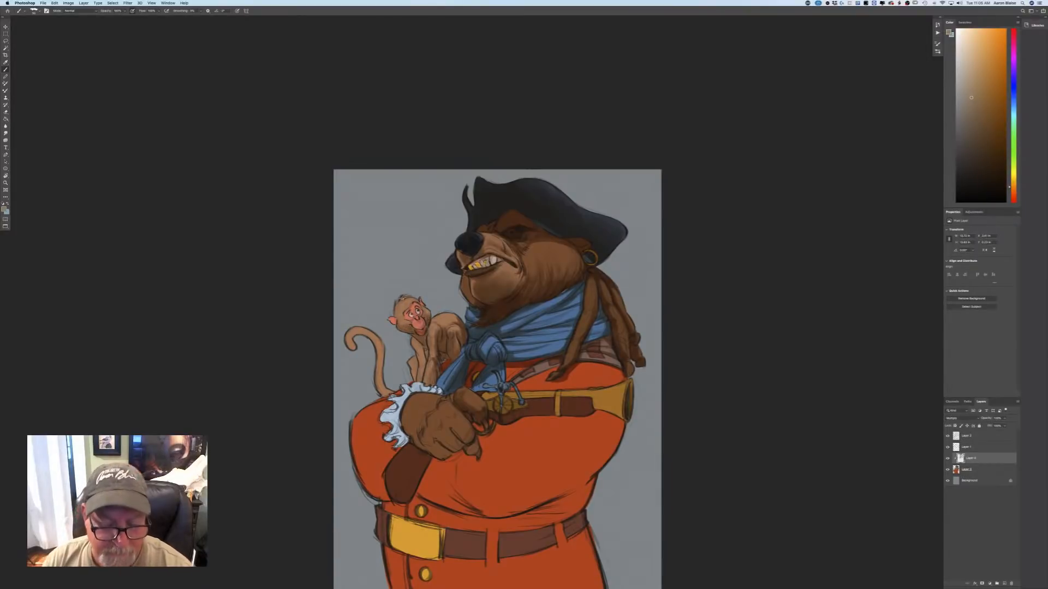
key("super+plus")
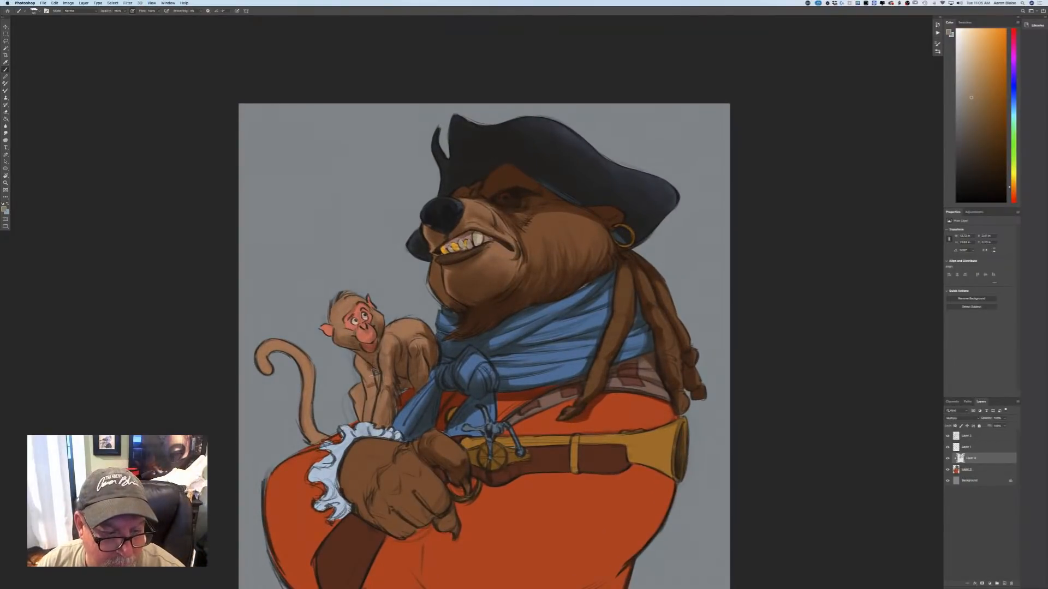
mouse_move(371, 384)
left_mouse_down()
mouse_move(358, 358)
mouse_move(375, 401)
mouse_move(378, 381)
mouse_move(361, 415)
left_mouse_up()
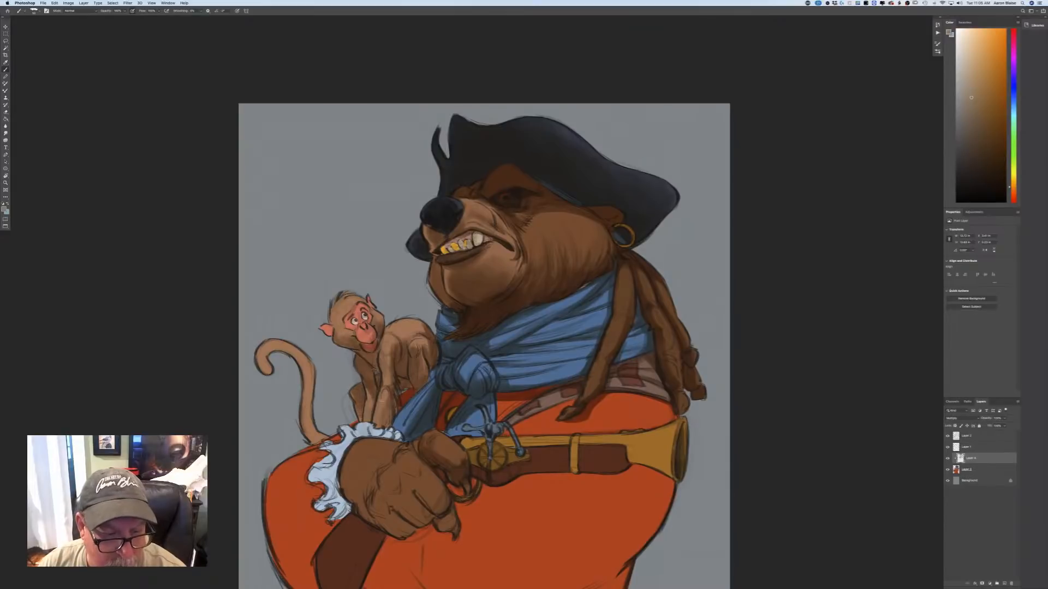
mouse_move(378, 374)
left_mouse_down()
mouse_move(382, 354)
mouse_move(379, 398)
left_mouse_up()
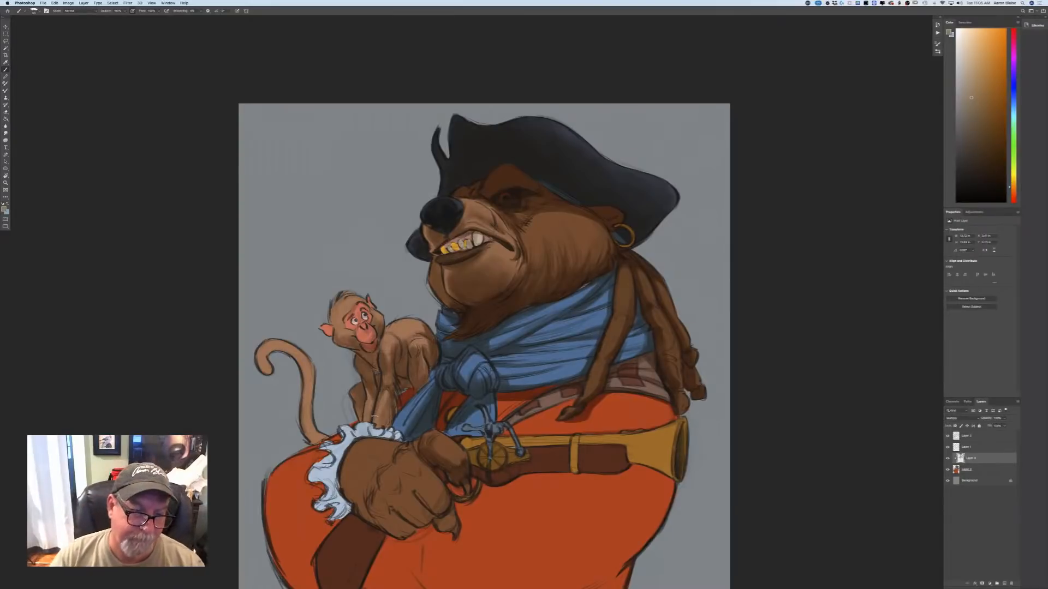
Shade the side of the monkey's head, its muzzle, lower face and ear.
left_click_drag(331, 312, 342, 326)
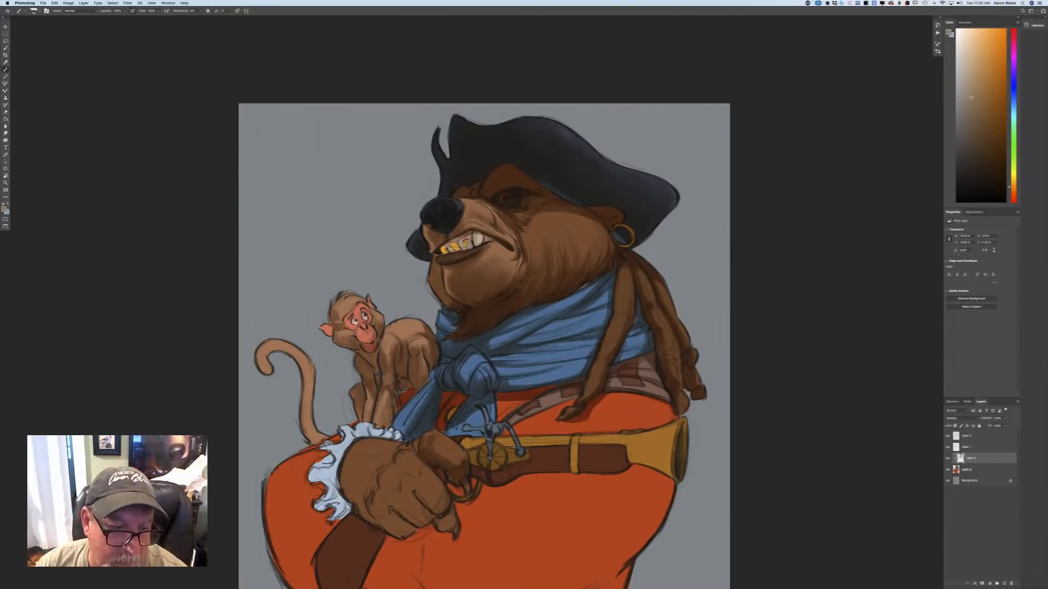
key("super+equal")
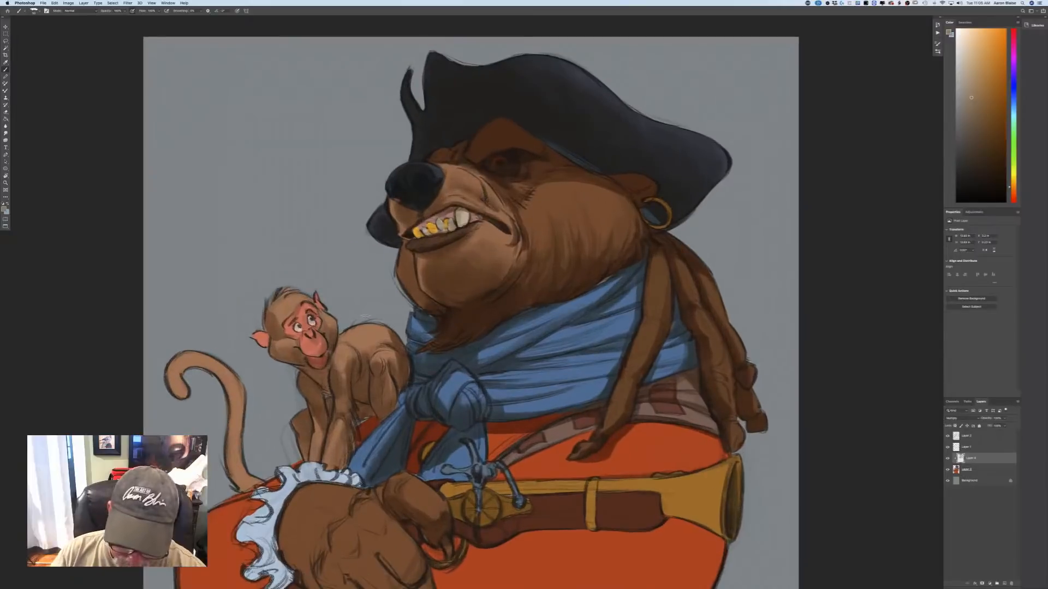
mouse_move(302, 337)
left_mouse_down()
mouse_move(312, 357)
mouse_move(327, 355)
mouse_move(298, 339)
mouse_move(314, 315)
mouse_move(306, 321)
mouse_move(321, 329)
mouse_move(276, 314)
mouse_move(296, 308)
mouse_move(281, 339)
mouse_move(253, 332)
left_mouse_up()
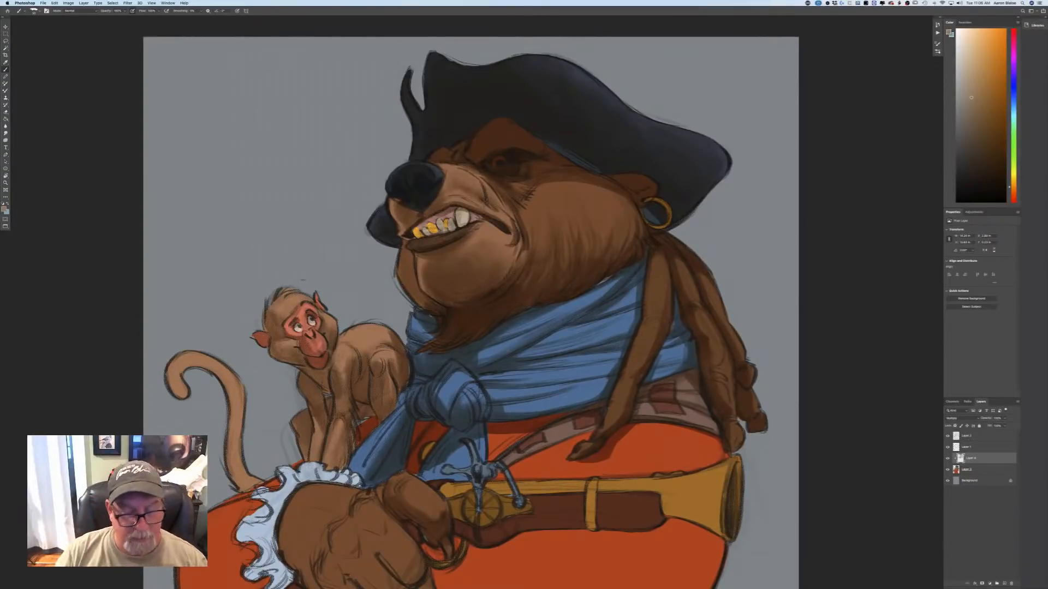
key("super+minus")
key("super+minus")
key("super+minus")
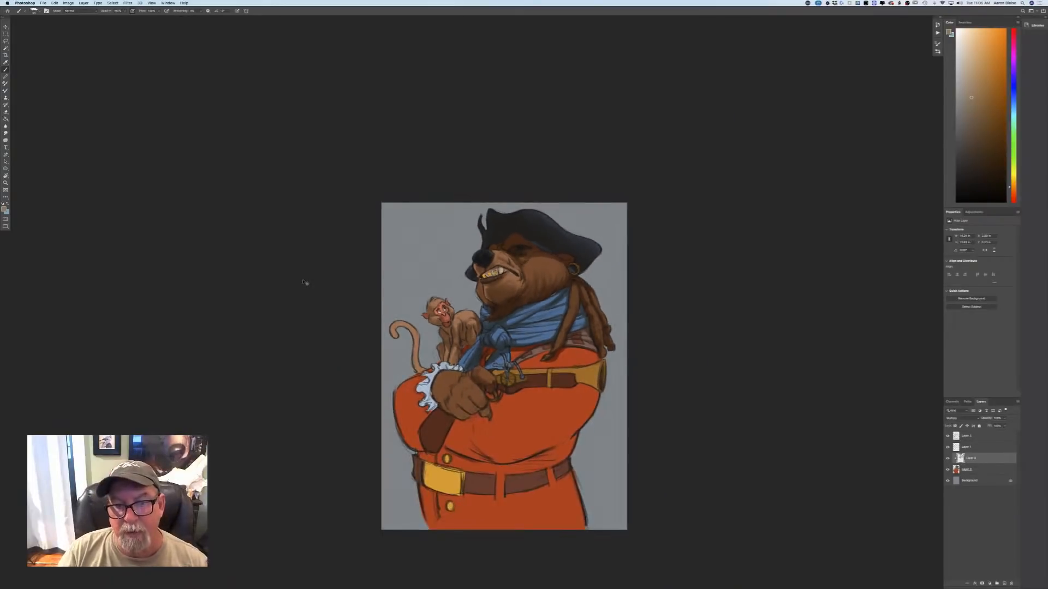
Paint a shadow along the inner and lower side of the monkey's curled tail down to its base.
key("super+plus")
key("super+plus")
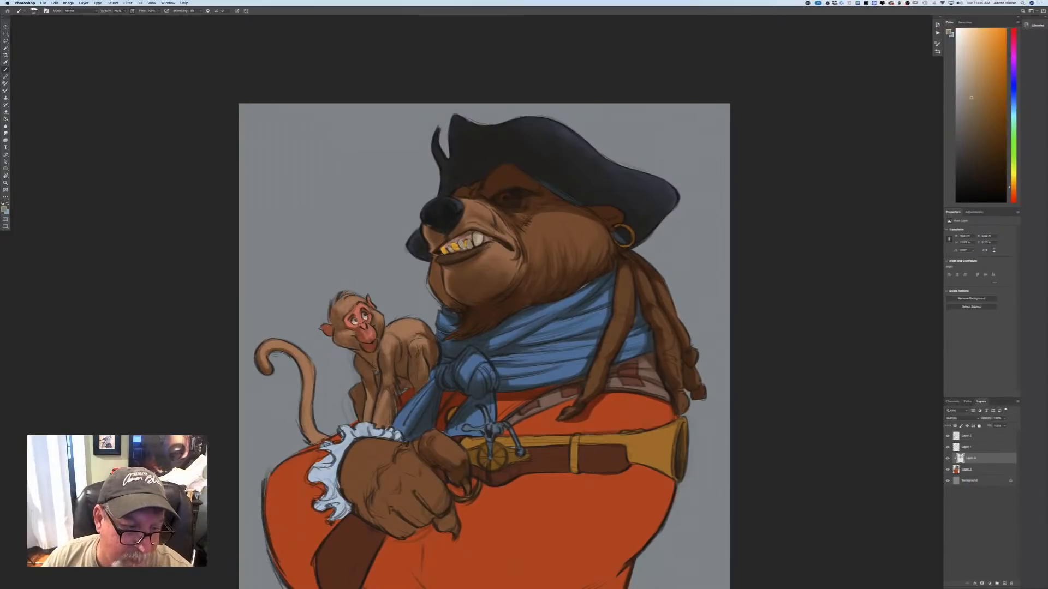
mouse_move(282, 349)
left_mouse_down()
mouse_move(303, 372)
mouse_move(302, 420)
mouse_move(320, 442)
left_mouse_up()
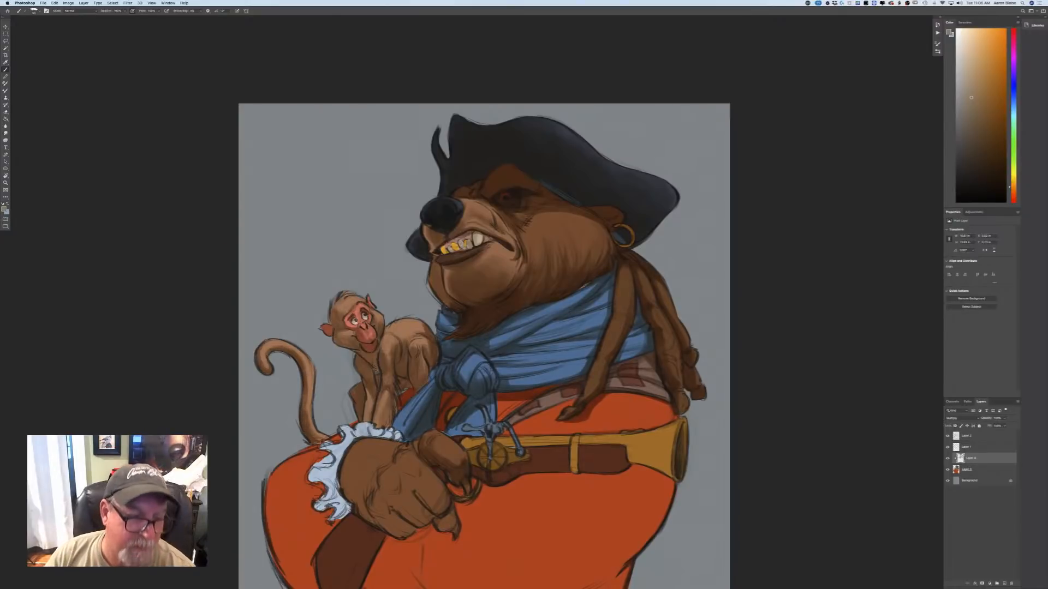
key("super+minus")
key("super+minus")
key("super+minus")
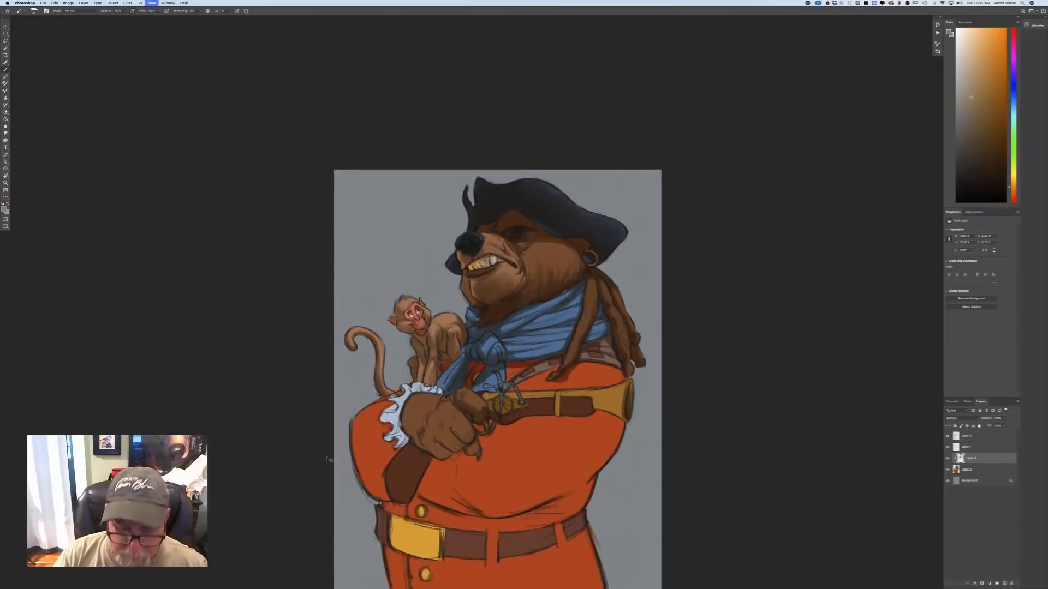
Shade the bear's gripping paw, darkening the knuckles, the fingers and the back of the hand.
key("super+equal")
key("super+equal")
key("super+equal")
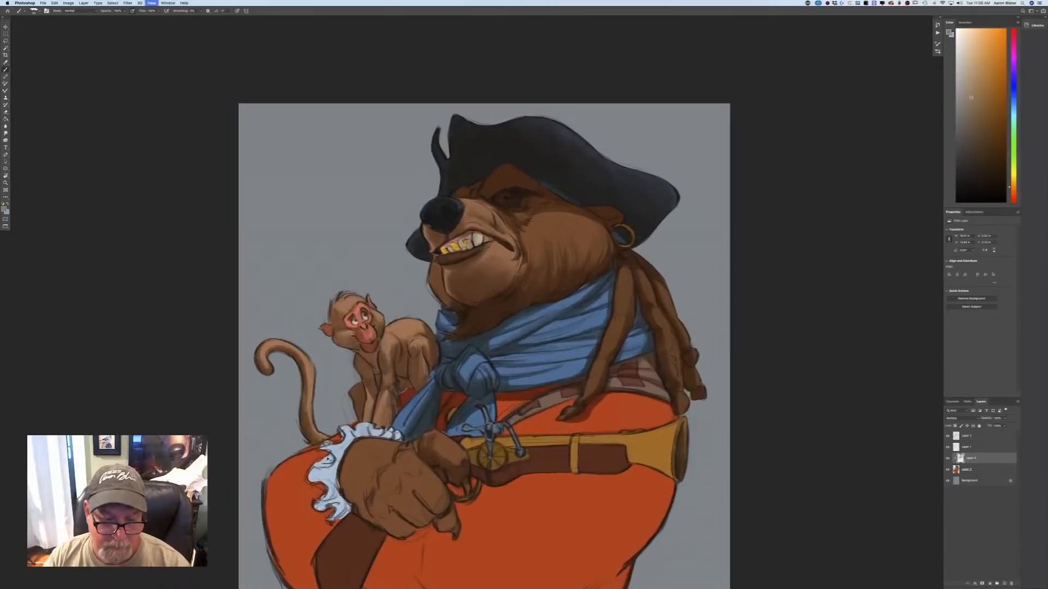
left_click_drag(379, 514, 375, 412)
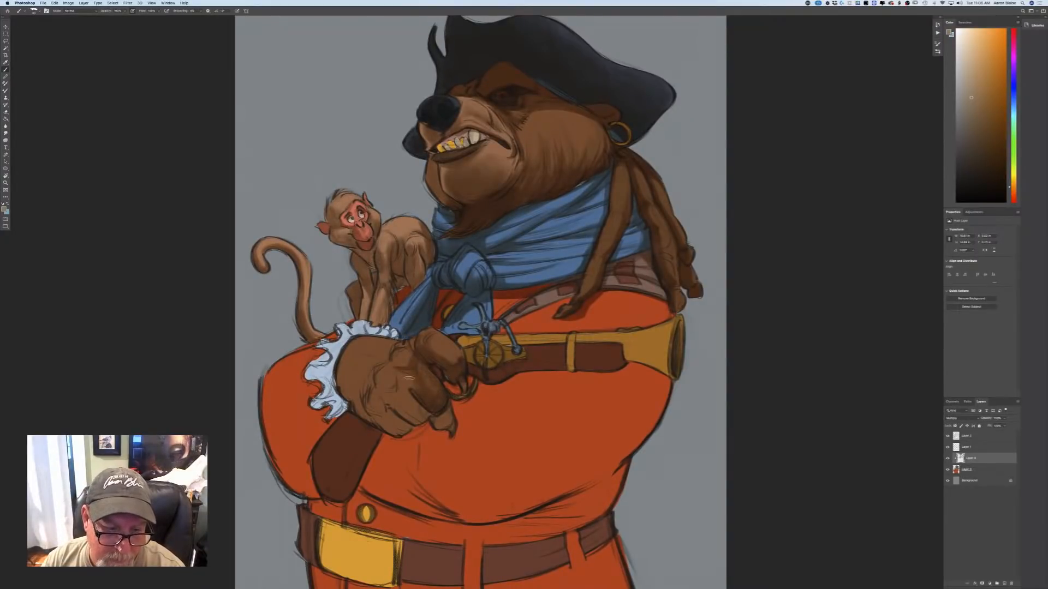
mouse_move(404, 373)
left_mouse_down()
mouse_move(382, 388)
mouse_move(398, 383)
mouse_move(412, 400)
mouse_move(370, 411)
mouse_move(401, 412)
mouse_move(393, 404)
mouse_move(388, 430)
mouse_move(376, 418)
mouse_move(436, 386)
mouse_move(427, 378)
mouse_move(442, 421)
left_mouse_up()
mouse_move(374, 389)
left_mouse_down()
mouse_move(367, 418)
mouse_move(341, 379)
mouse_move(363, 385)
mouse_move(342, 383)
mouse_move(359, 398)
left_mouse_up()
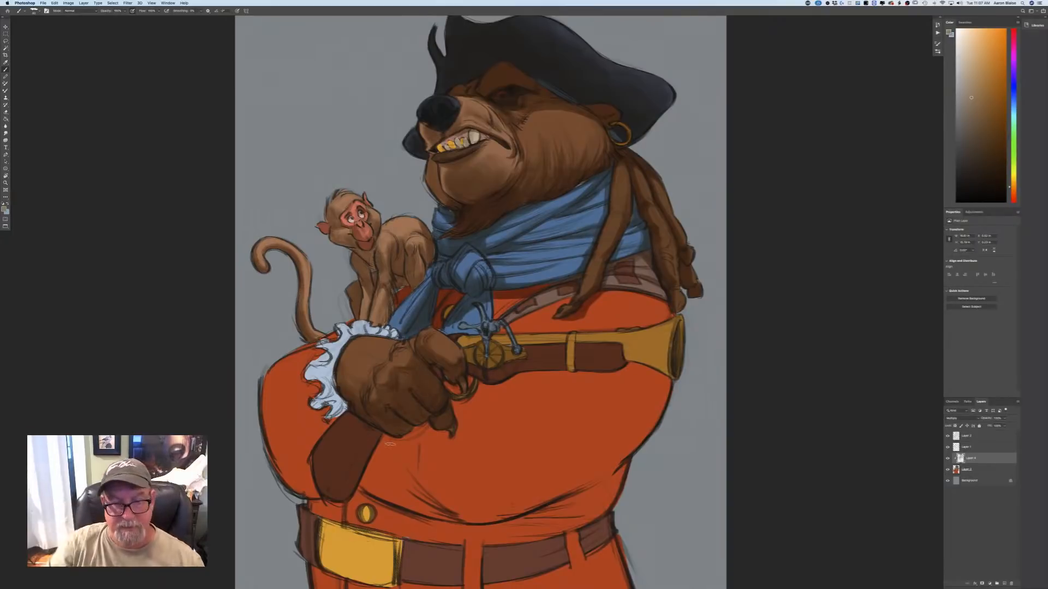
Darken the pistol's wooden grip below the bear's paw with shadow strokes.
key("super+minus")
key("super+minus")
key("super+minus")
key("super+plus")
key("super+plus")
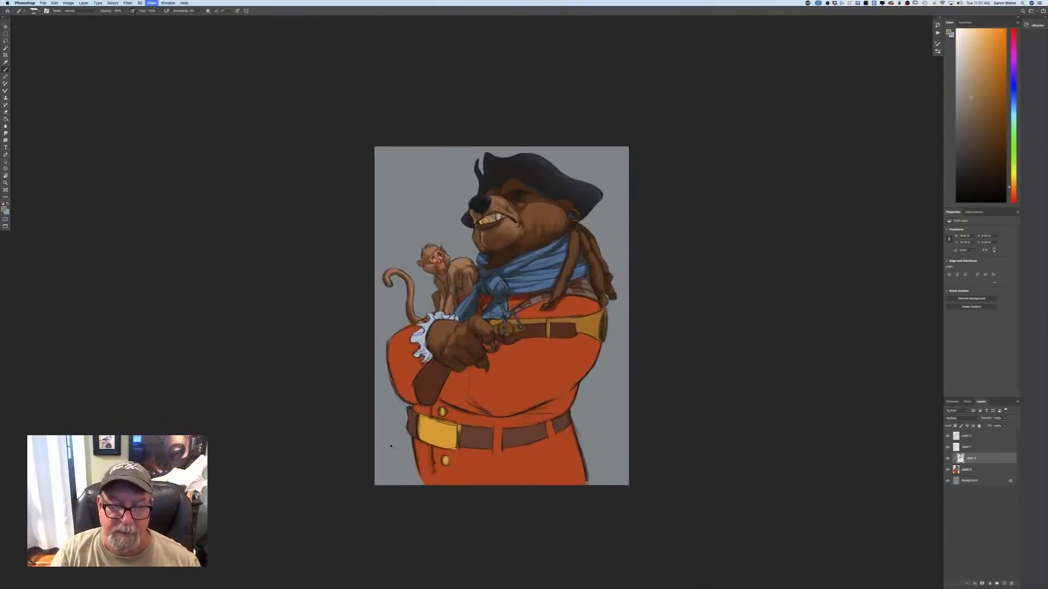
mouse_move(406, 379)
left_mouse_down()
mouse_move(432, 402)
mouse_move(423, 427)
mouse_move(421, 387)
mouse_move(405, 429)
left_mouse_up()
left_click_drag(424, 390, 415, 411)
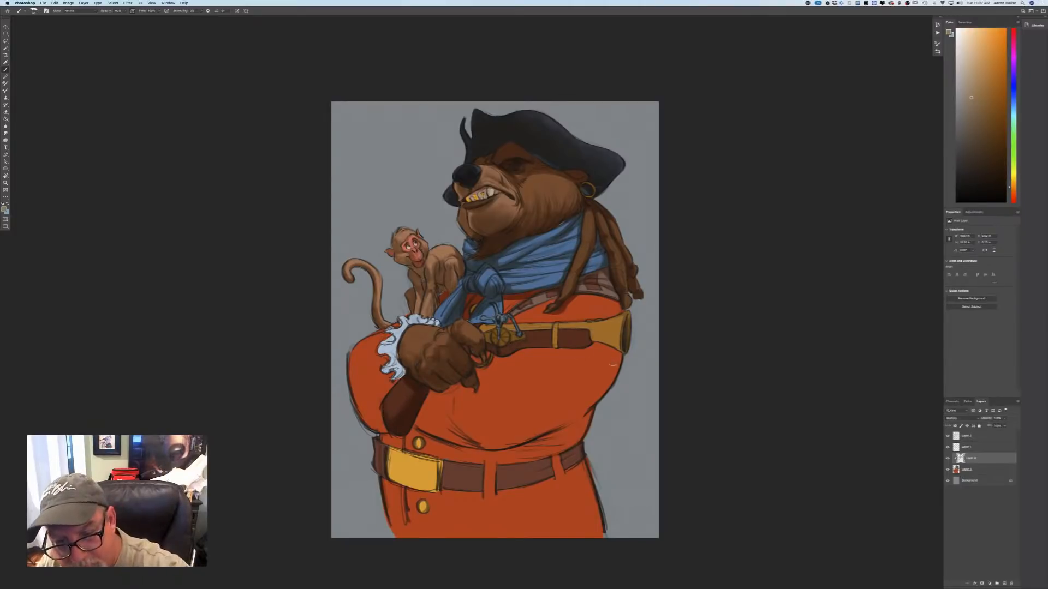
Outline and fill the shadow cast by the pistol and paw across the red coat sleeve.
mouse_move(615, 364)
left_mouse_down()
mouse_move(487, 390)
mouse_move(467, 411)
mouse_move(468, 437)
mouse_move(445, 411)
mouse_move(427, 426)
mouse_move(433, 390)
mouse_move(433, 411)
mouse_move(440, 391)
mouse_move(462, 417)
mouse_move(473, 409)
mouse_move(468, 433)
left_mouse_up()
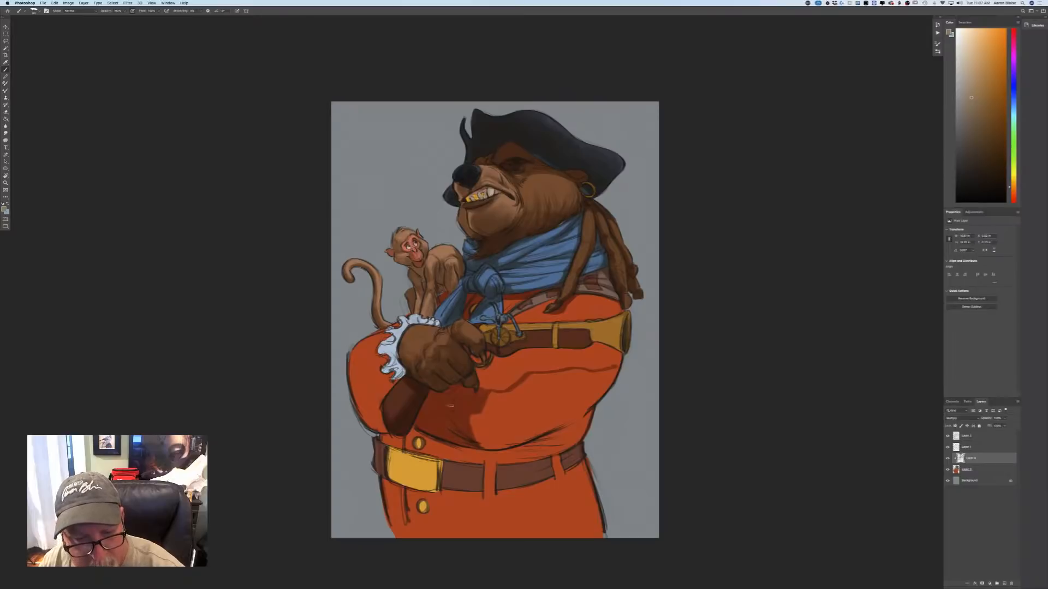
mouse_move(475, 386)
left_mouse_down()
mouse_move(488, 365)
mouse_move(504, 384)
mouse_move(517, 374)
mouse_move(492, 382)
mouse_move(530, 361)
mouse_move(609, 366)
mouse_move(530, 373)
mouse_move(537, 358)
mouse_move(514, 371)
mouse_move(506, 364)
mouse_move(593, 358)
mouse_move(613, 353)
left_mouse_up()
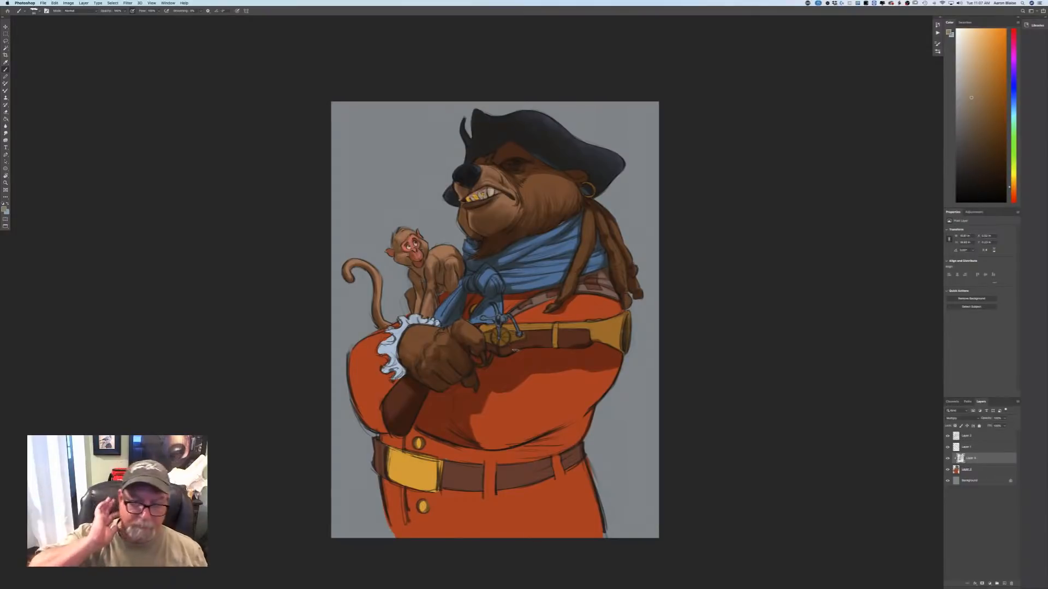
Shade the pistol's round lock plate, the underside of its wooden stock and the flared brass barrel.
key("super+plus")
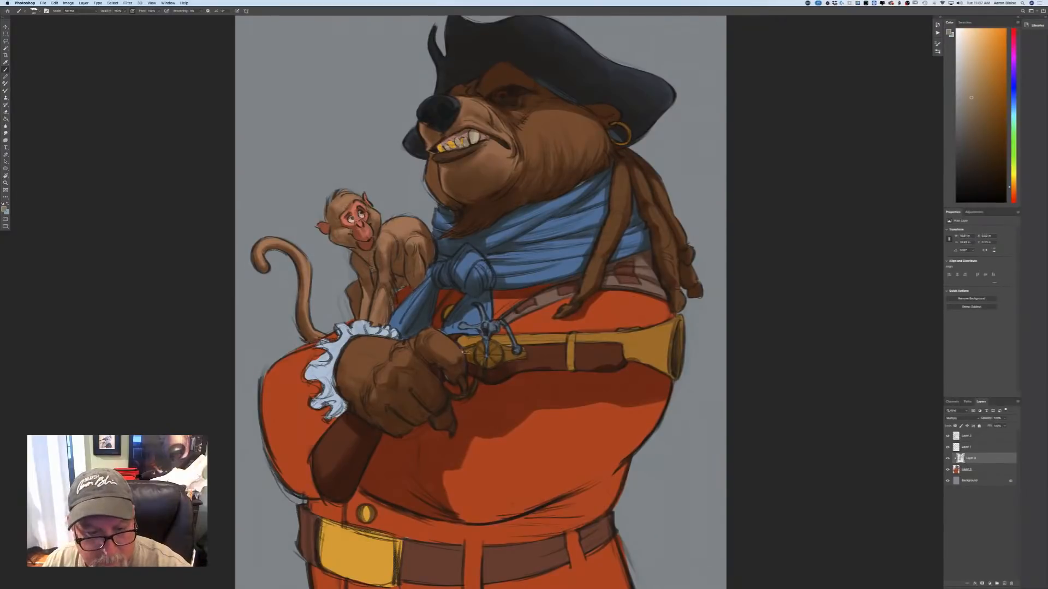
left_click_drag(483, 362, 510, 359)
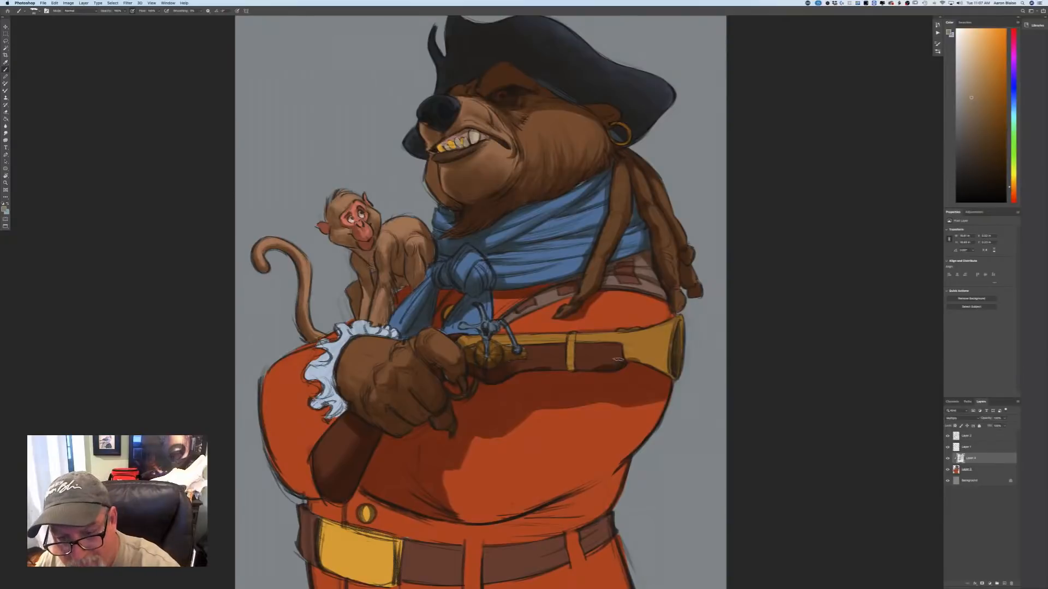
mouse_move(621, 350)
left_mouse_down()
mouse_move(607, 370)
mouse_move(596, 350)
mouse_move(594, 369)
mouse_move(581, 351)
mouse_move(577, 370)
mouse_move(566, 348)
mouse_move(570, 370)
mouse_move(562, 362)
mouse_move(552, 371)
mouse_move(541, 355)
mouse_move(531, 368)
mouse_move(517, 352)
mouse_move(505, 371)
left_mouse_up()
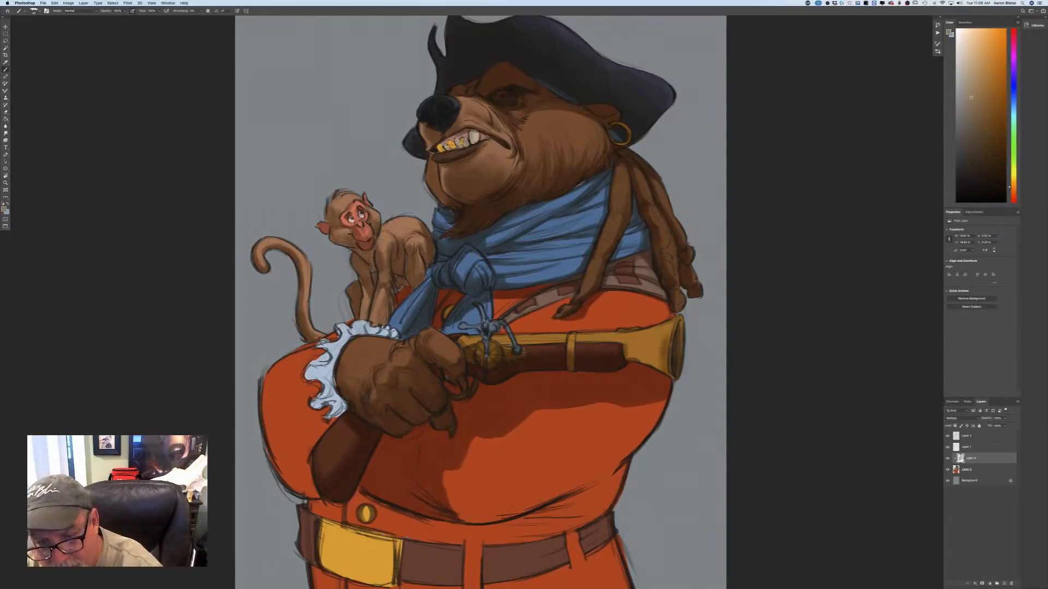
mouse_move(661, 346)
left_mouse_down()
mouse_move(656, 357)
mouse_move(628, 350)
left_mouse_up()
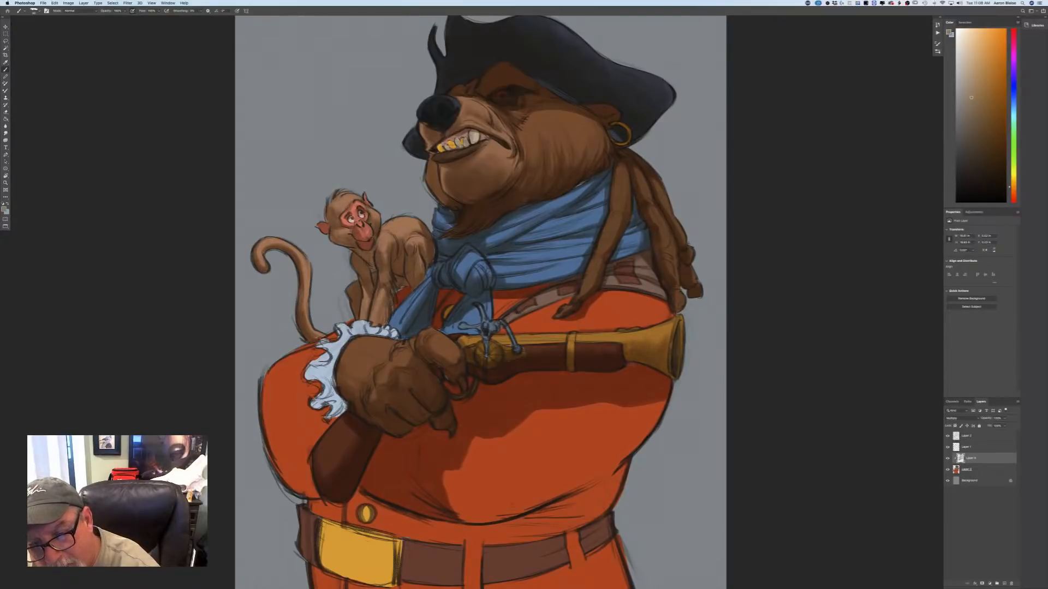
left_click_drag(625, 363, 634, 365)
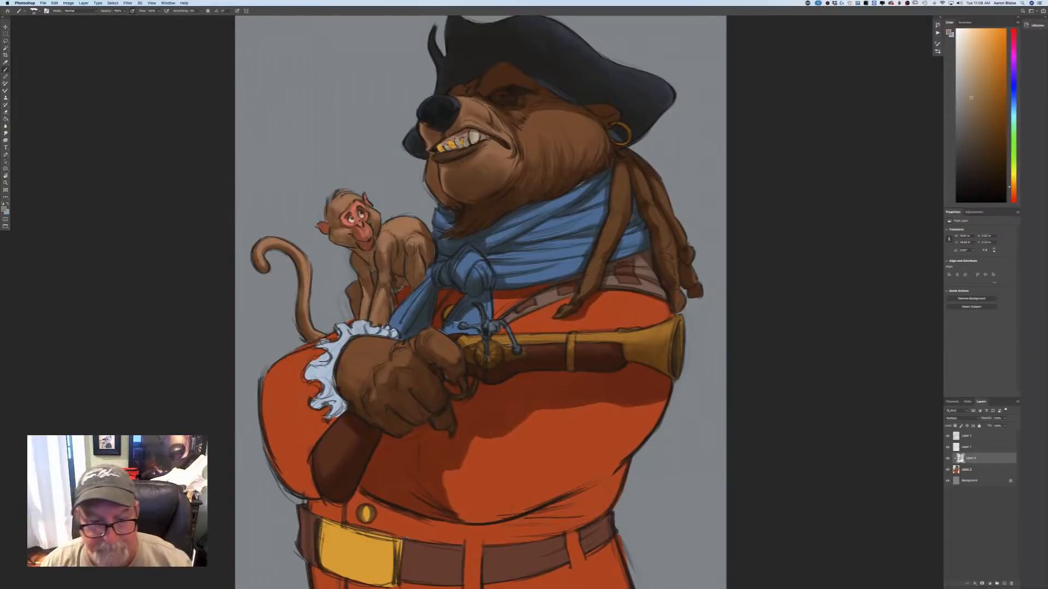
Move the shading layer up one place in the layer stack, above Layer 1.
key("super+minus")
key("super+minus")
key("super+minus")
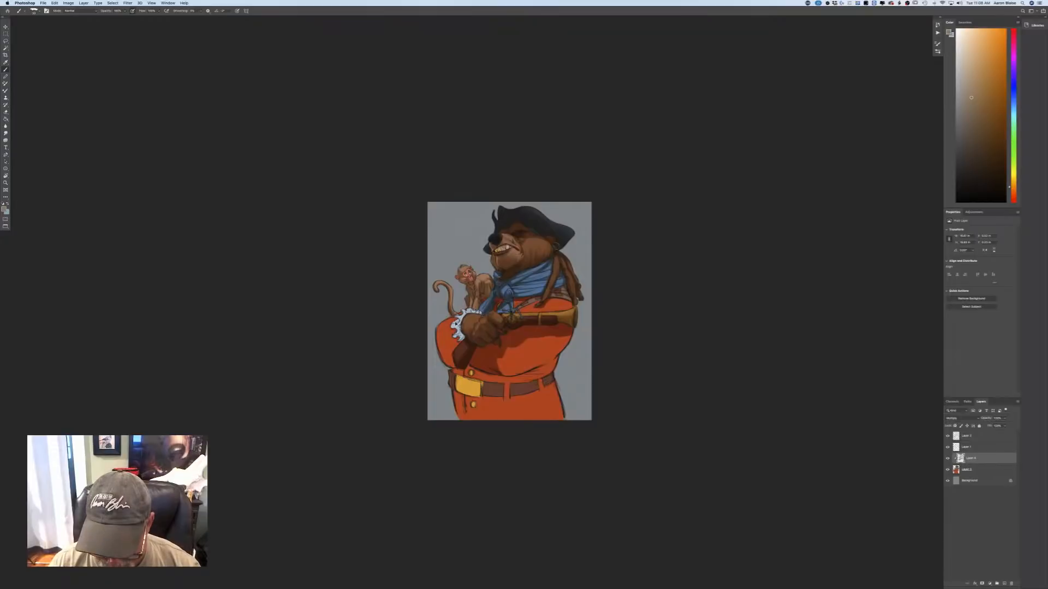
key("super+bracketright")
Paint a broad form shadow over the elbow side of the red coat sleeve below the pistol's barrel.
key("super+plus")
key("super+plus")
key("super+plus")
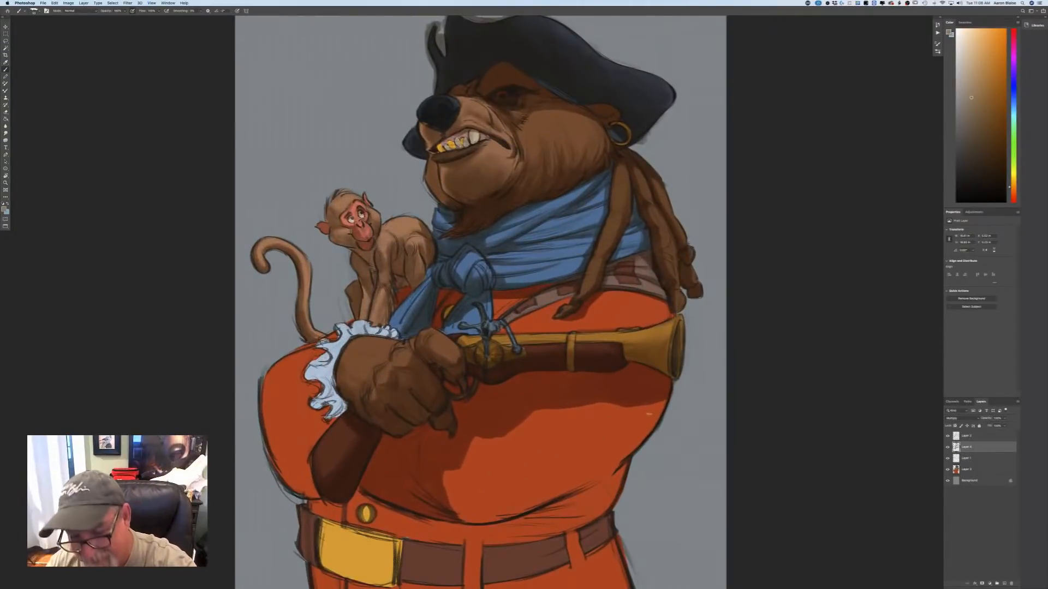
mouse_move(667, 385)
left_mouse_down()
mouse_move(631, 454)
mouse_move(659, 403)
mouse_move(627, 455)
mouse_move(644, 422)
mouse_move(625, 455)
mouse_move(642, 420)
mouse_move(619, 442)
mouse_move(637, 412)
mouse_move(614, 465)
mouse_move(627, 422)
mouse_move(628, 435)
mouse_move(627, 410)
mouse_move(619, 437)
mouse_move(615, 404)
mouse_move(616, 433)
mouse_move(590, 471)
mouse_move(613, 461)
mouse_move(591, 481)
mouse_move(620, 463)
mouse_move(552, 501)
mouse_move(597, 489)
mouse_move(628, 450)
mouse_move(599, 517)
mouse_move(591, 472)
mouse_move(602, 448)
mouse_move(578, 484)
mouse_move(570, 452)
mouse_move(552, 488)
mouse_move(576, 446)
mouse_move(554, 434)
mouse_move(560, 424)
mouse_move(578, 469)
left_mouse_up()
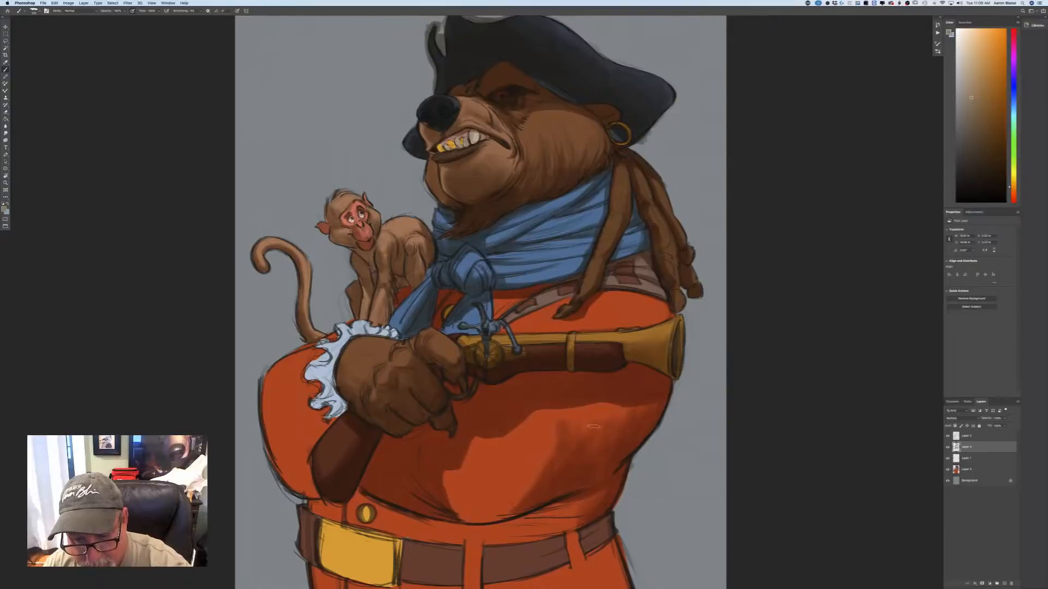
Extend the form shadow over the lower half of the red sleeve with an enlarged brush, softening its edge into the lit area.
left_click_drag(417, 476, 459, 315)
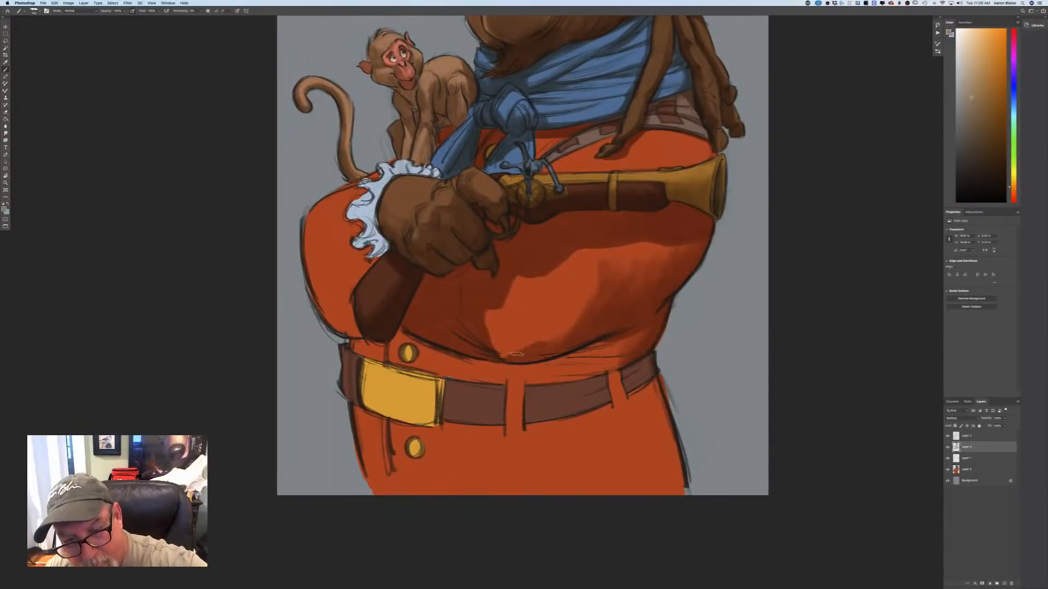
mouse_move(516, 353)
left_mouse_down()
mouse_move(493, 356)
mouse_move(503, 326)
mouse_move(481, 331)
mouse_move(519, 322)
mouse_move(501, 345)
mouse_move(488, 323)
mouse_move(509, 350)
mouse_move(526, 315)
mouse_move(533, 345)
mouse_move(541, 332)
mouse_move(549, 342)
mouse_move(560, 322)
left_mouse_up()
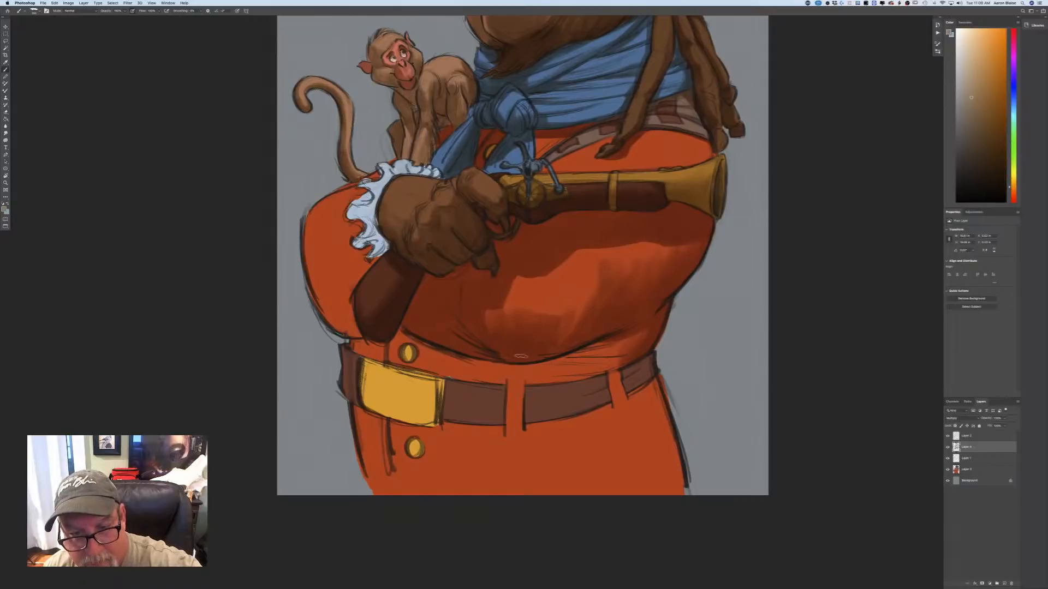
key("bracketright")
key("bracketright")
key("bracketright")
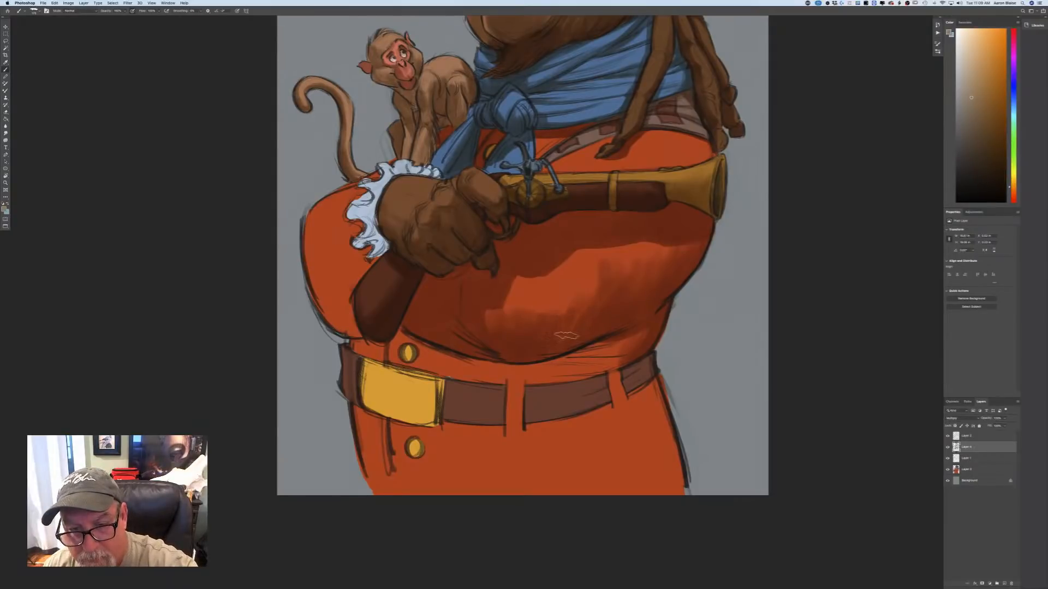
left_click_drag(566, 335, 509, 299)
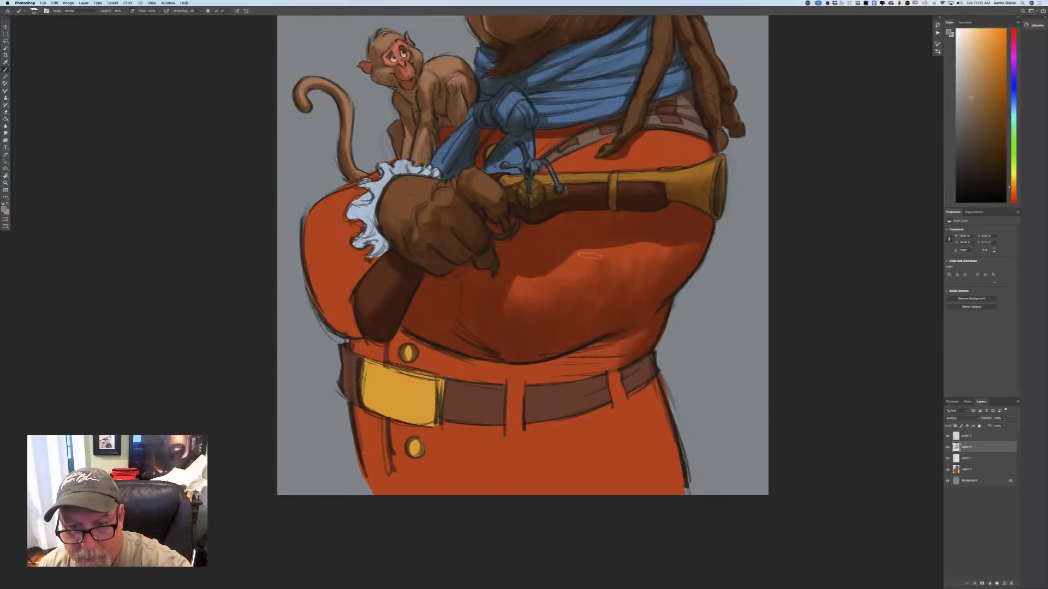
mouse_move(593, 257)
left_mouse_down()
mouse_move(546, 310)
mouse_move(536, 304)
mouse_move(542, 267)
mouse_move(506, 316)
left_mouse_up()
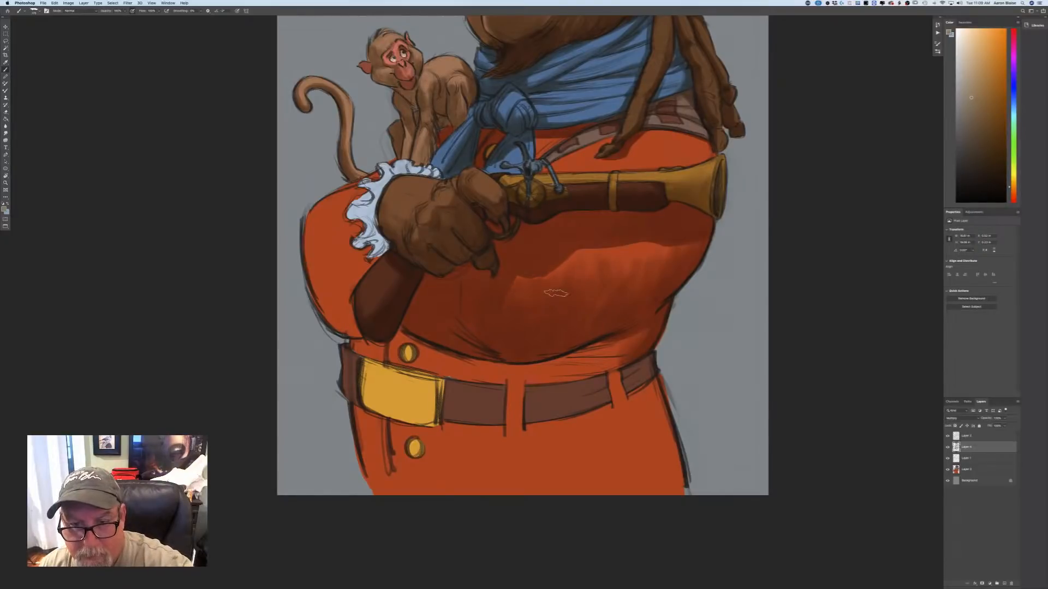
Shade the underside of the sleeve's elbow side, the coat strip above the belt, and the upper parts of the belt and gold buckle.
mouse_move(652, 256)
left_mouse_down()
mouse_move(612, 323)
mouse_move(550, 364)
left_mouse_up()
mouse_move(633, 340)
left_mouse_down()
mouse_move(550, 364)
mouse_move(647, 329)
mouse_move(562, 370)
mouse_move(576, 367)
mouse_move(515, 366)
mouse_move(611, 341)
mouse_move(576, 368)
mouse_move(520, 377)
mouse_move(549, 369)
mouse_move(513, 396)
mouse_move(493, 387)
mouse_move(501, 377)
mouse_move(487, 385)
mouse_move(443, 348)
mouse_move(524, 378)
mouse_move(468, 377)
mouse_move(411, 331)
mouse_move(416, 343)
mouse_move(401, 335)
mouse_move(483, 397)
mouse_move(515, 402)
mouse_move(535, 382)
left_mouse_up()
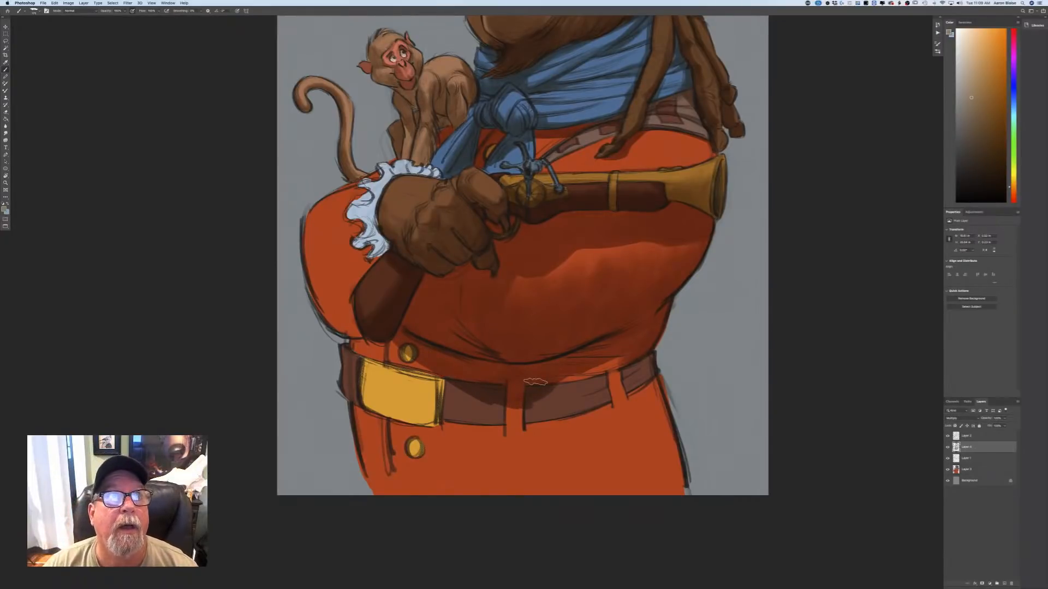
mouse_move(534, 382)
left_mouse_down()
mouse_move(615, 353)
mouse_move(522, 402)
mouse_move(527, 392)
left_mouse_up()
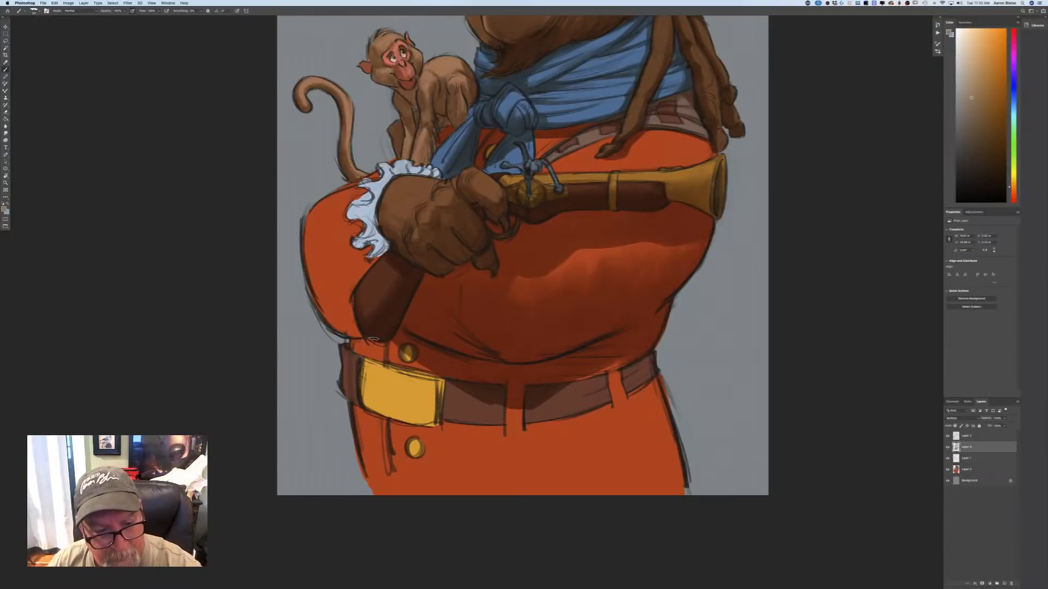
mouse_move(374, 340)
left_mouse_down()
mouse_move(385, 384)
mouse_move(414, 357)
mouse_move(390, 382)
mouse_move(377, 337)
mouse_move(374, 377)
mouse_move(374, 348)
left_mouse_up()
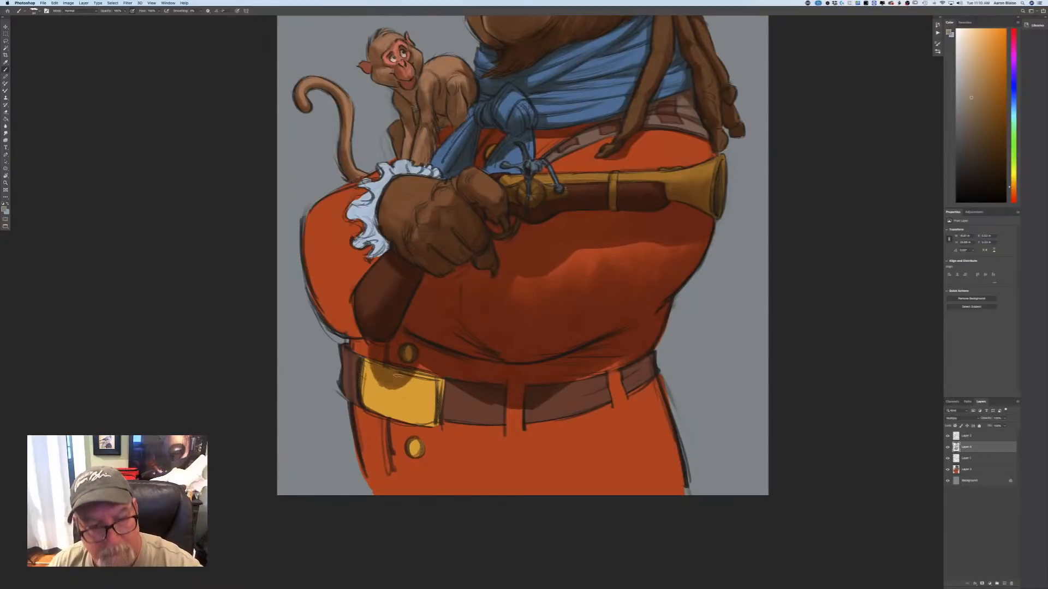
Paint shadow over the whole lower coat, including the belt, its loops, the gold buckle and the coat buttons.
key("super+minus")
key("super+minus")
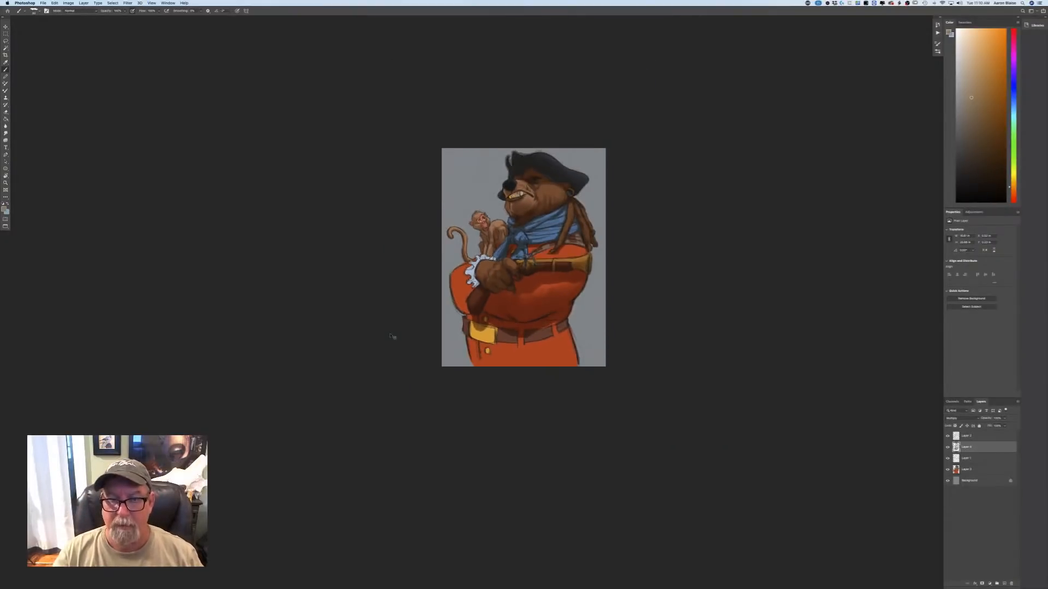
key("super+plus")
key("super+plus")
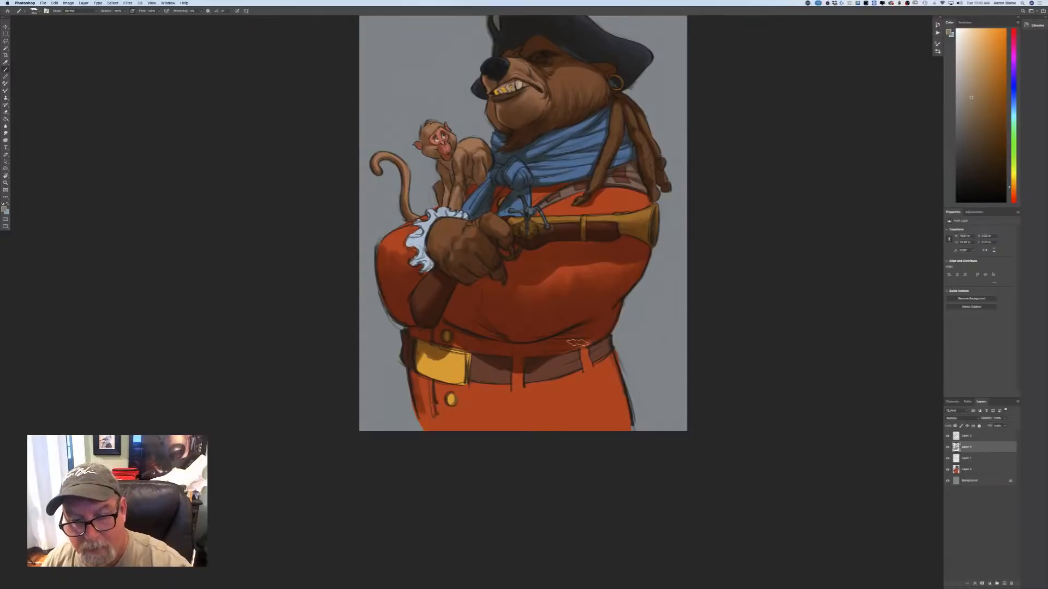
mouse_move(600, 390)
left_mouse_down()
mouse_move(606, 382)
mouse_move(615, 401)
mouse_move(607, 417)
mouse_move(570, 360)
mouse_move(575, 412)
left_mouse_up()
mouse_move(538, 375)
left_mouse_down()
mouse_move(544, 413)
mouse_move(511, 406)
mouse_move(457, 348)
left_mouse_up()
mouse_move(463, 389)
left_mouse_down()
mouse_move(468, 436)
mouse_move(437, 419)
mouse_move(431, 361)
mouse_move(452, 426)
mouse_move(414, 363)
mouse_move(428, 420)
mouse_move(422, 360)
mouse_move(445, 418)
left_mouse_up()
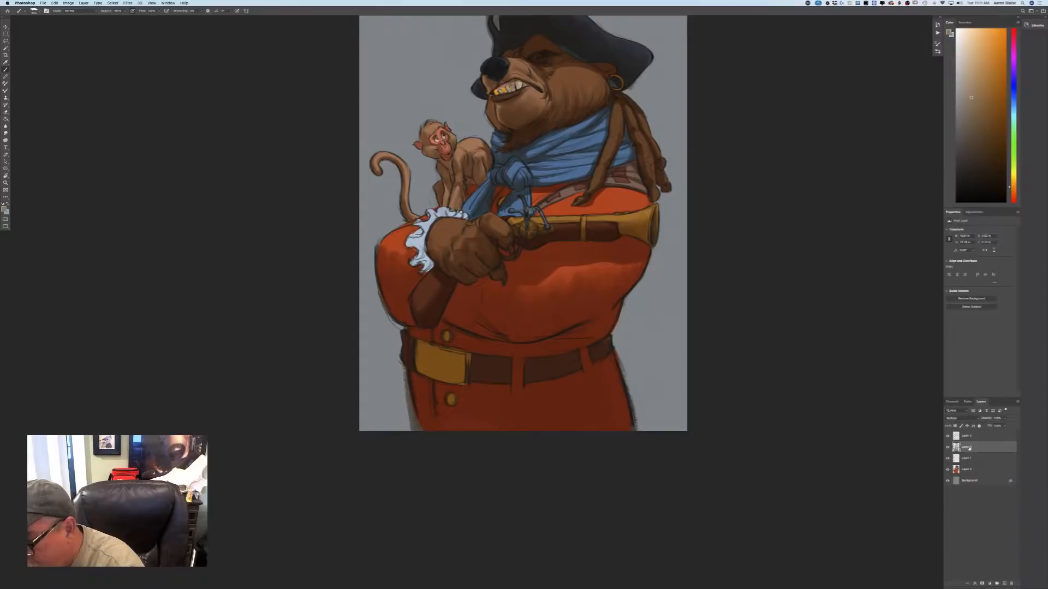
Move the Multiply shading layer below Layer 1 and clip it to the base colour layer beneath with a clipping mask.
left_click_drag(969, 448, 969, 461)
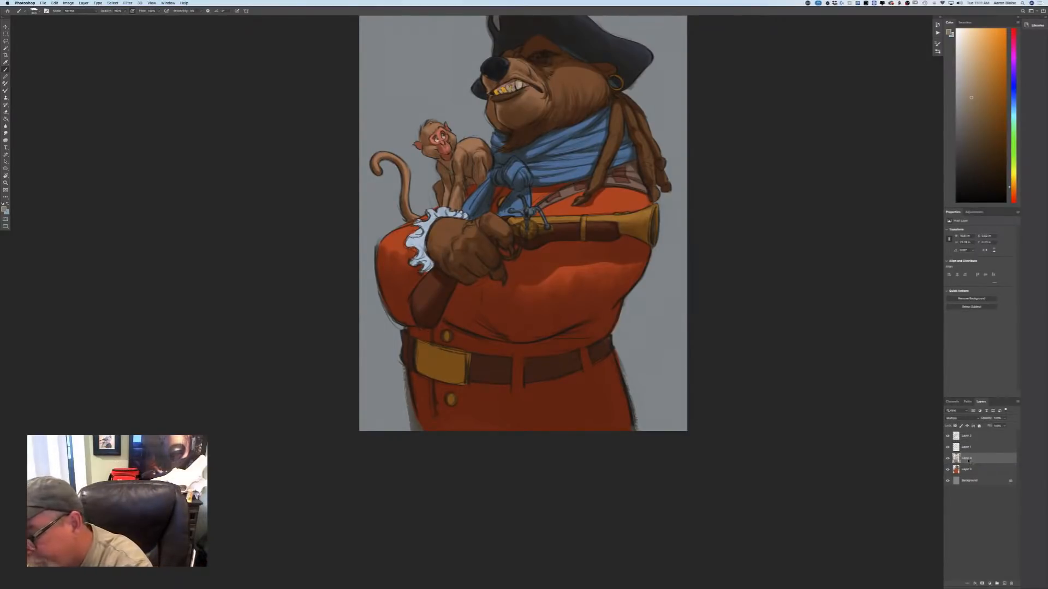
right_click(976, 464)
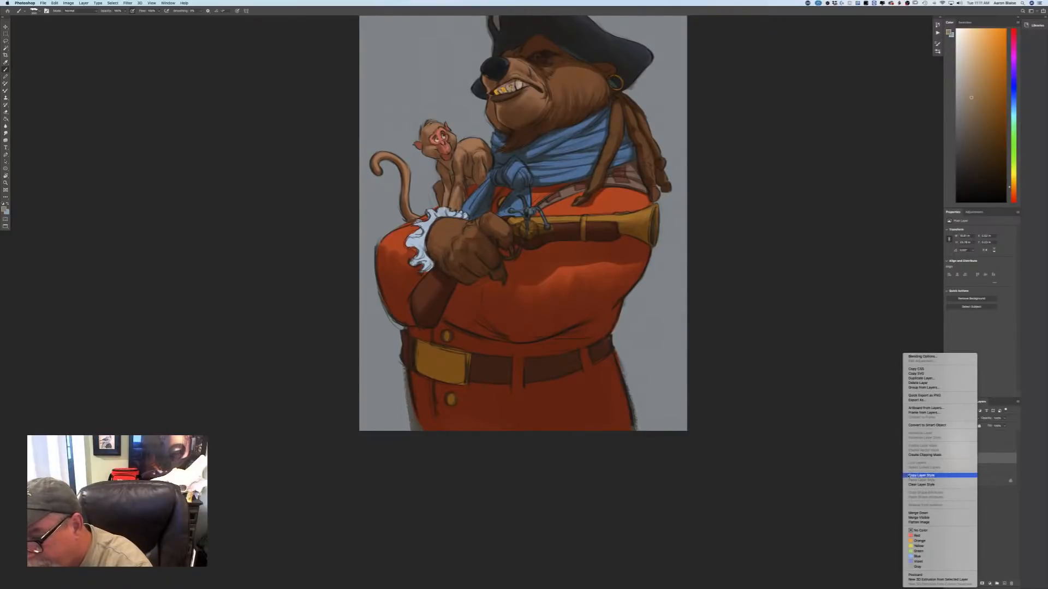
left_click(910, 454)
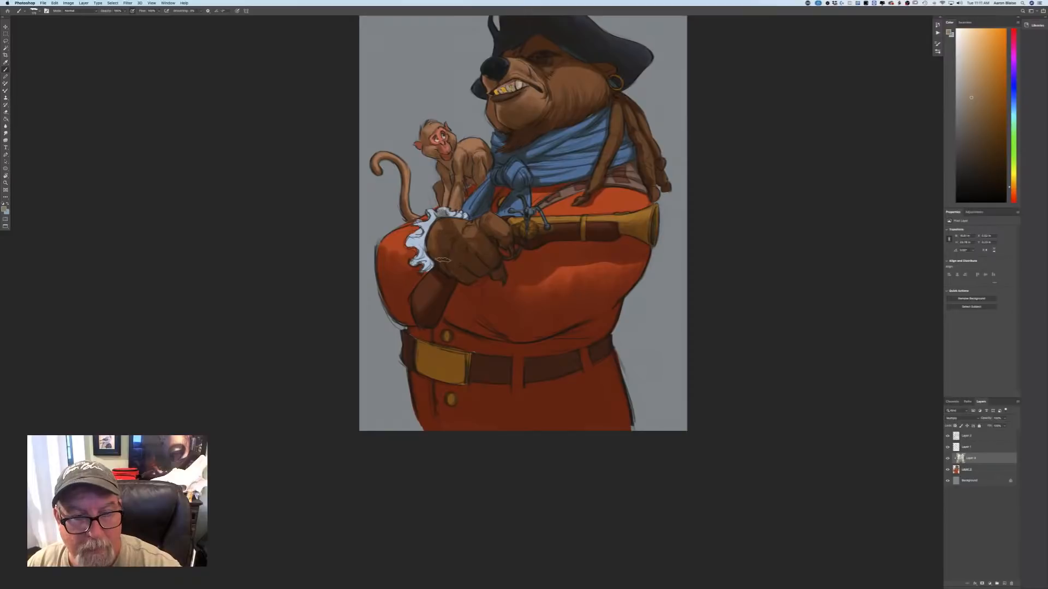
Shade the back of the bear's paw, the white ruffled cuff, the sleeve and forearm around it, and the monkey's tail.
mouse_move(442, 260)
left_mouse_down()
mouse_move(433, 209)
mouse_move(439, 270)
mouse_move(413, 219)
mouse_move(397, 273)
mouse_move(383, 245)
mouse_move(387, 282)
mouse_move(405, 259)
mouse_move(435, 283)
mouse_move(446, 241)
left_mouse_up()
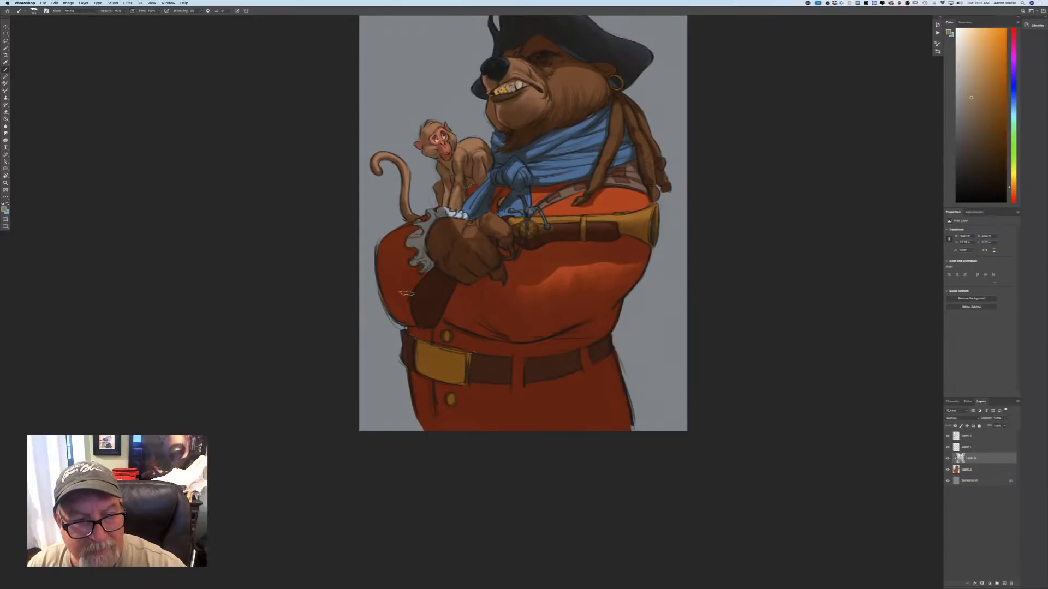
mouse_move(414, 218)
left_mouse_down()
mouse_move(392, 157)
mouse_move(388, 172)
left_mouse_up()
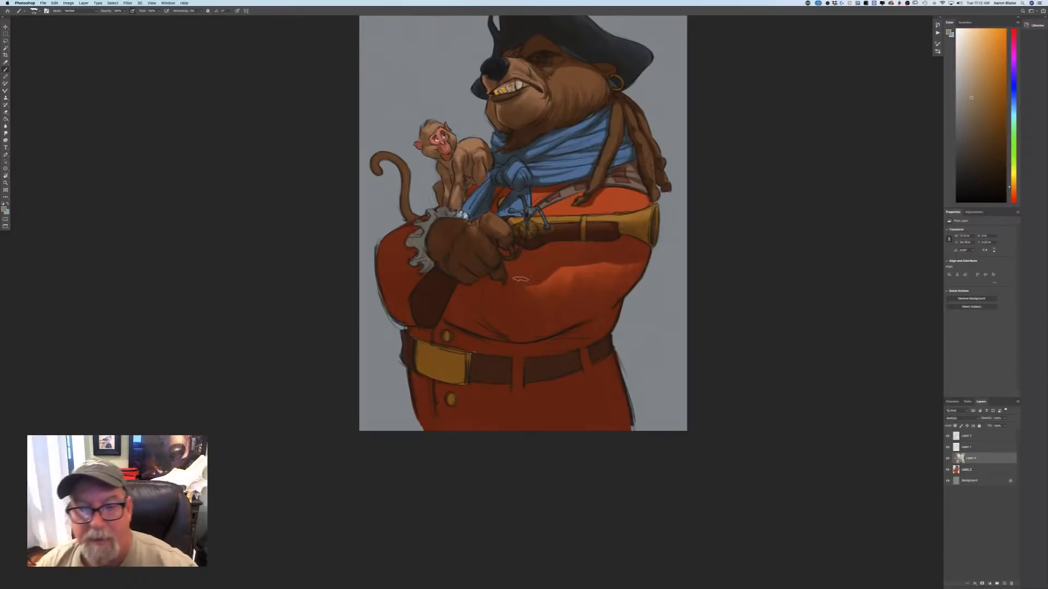
scroll(520, 279, "up", 2)
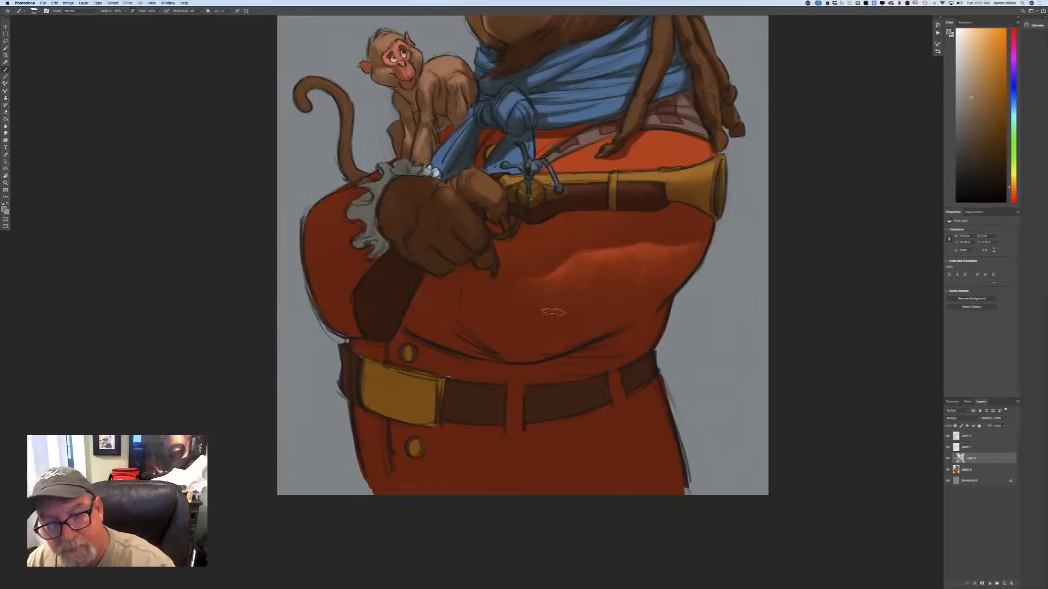
key("super+minus")
key("super+minus")
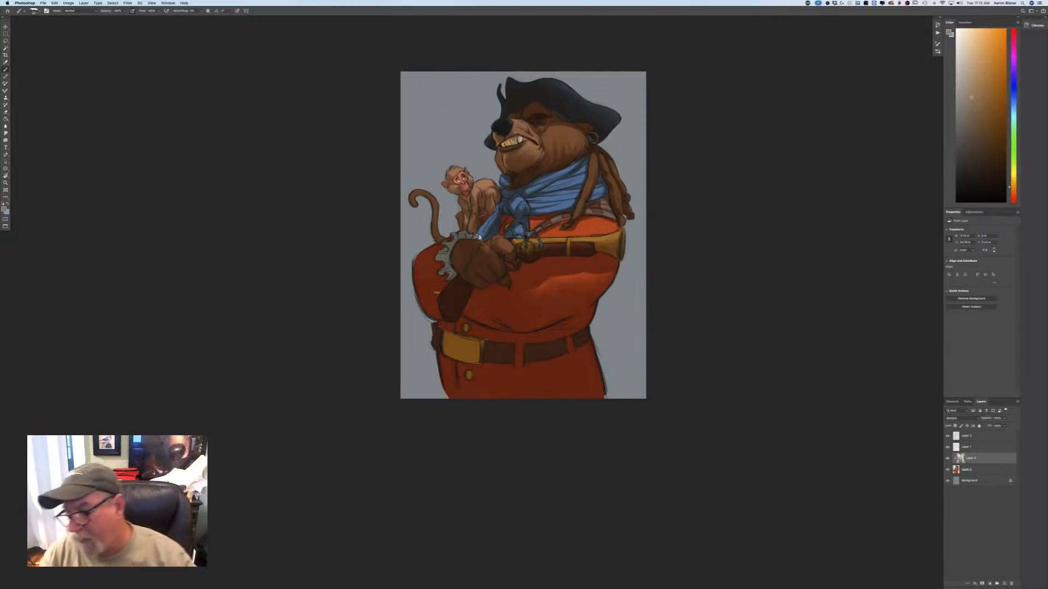
Add a new clipped layer above the base colours, set its blend mode to Overlay, and place it above the shading layer.
left_click(974, 470)
key("alt+shift+super+n")
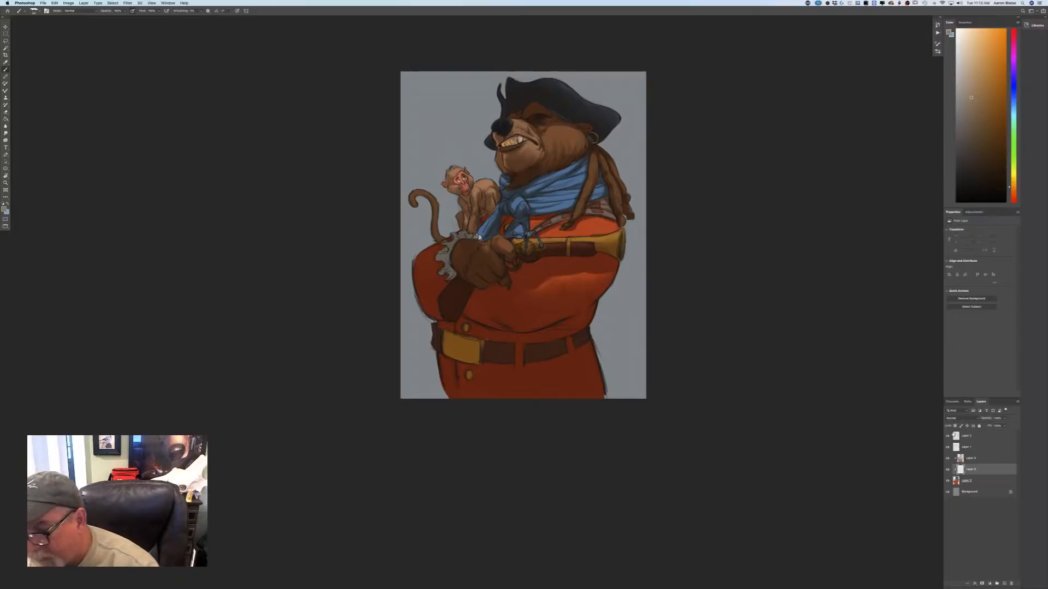
left_click(948, 419)
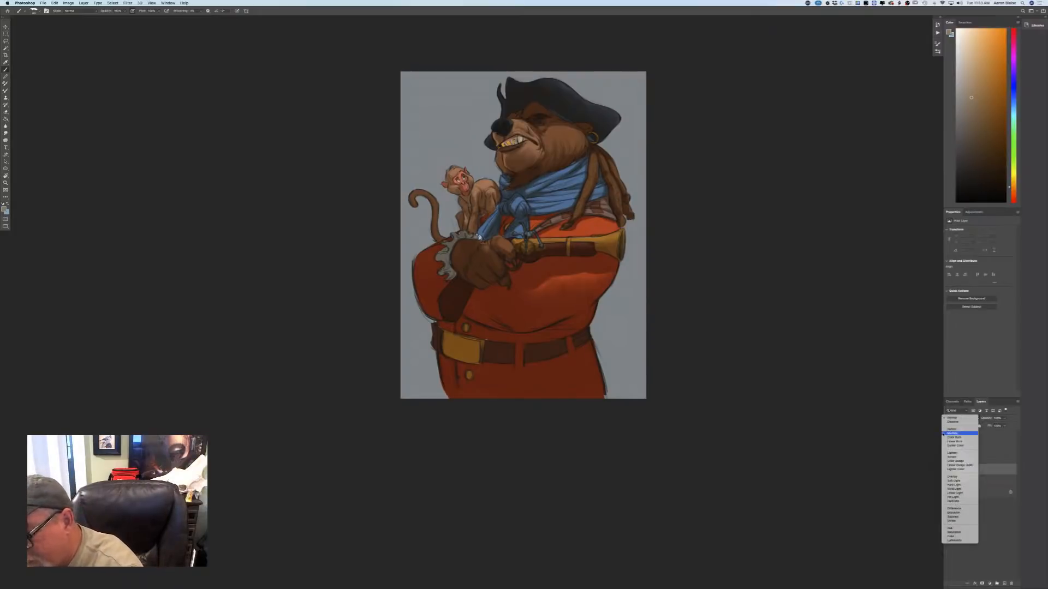
left_click(970, 478)
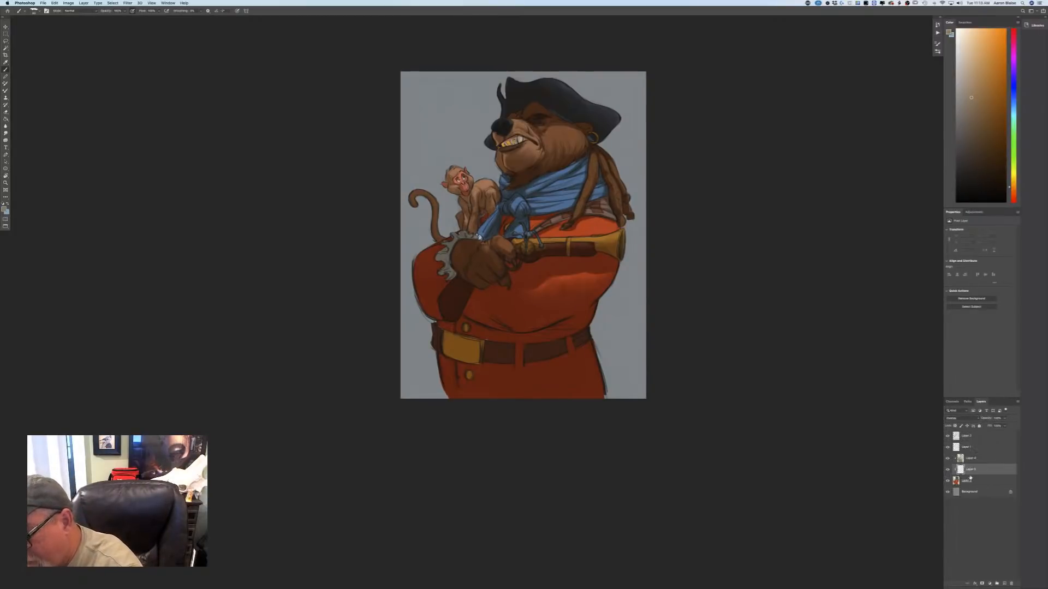
left_click_drag(970, 472, 970, 455)
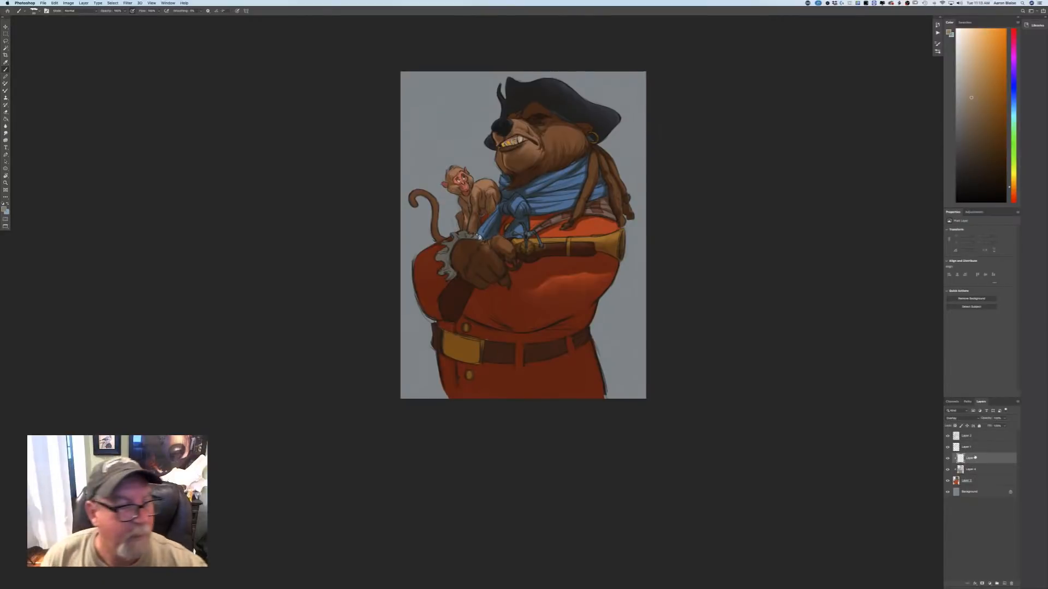
Choose a lighter, pale warm tan as the foreground colour for painting highlights.
left_click(4, 209)
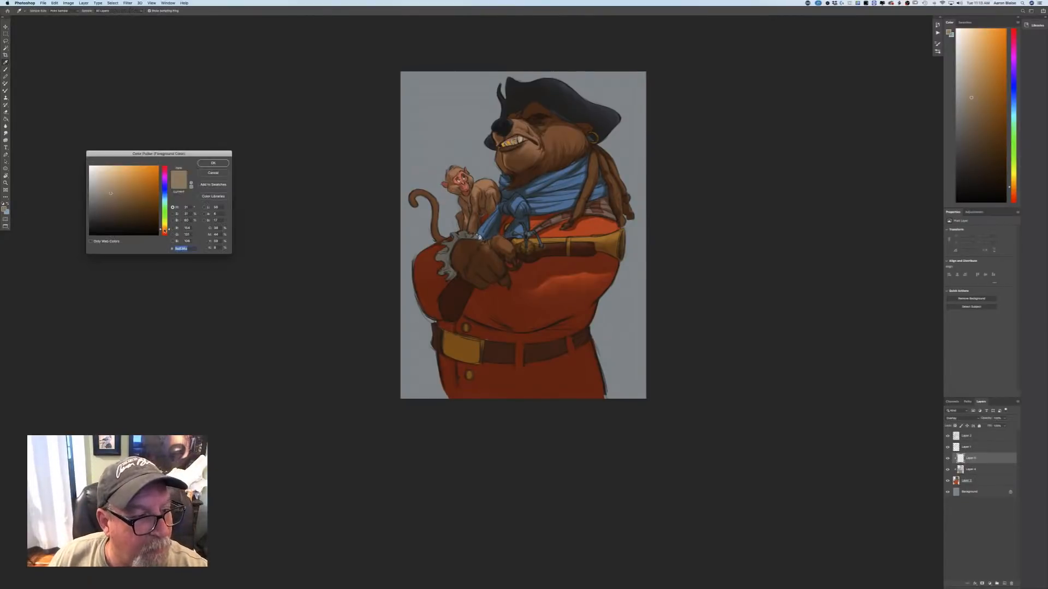
left_click(164, 230)
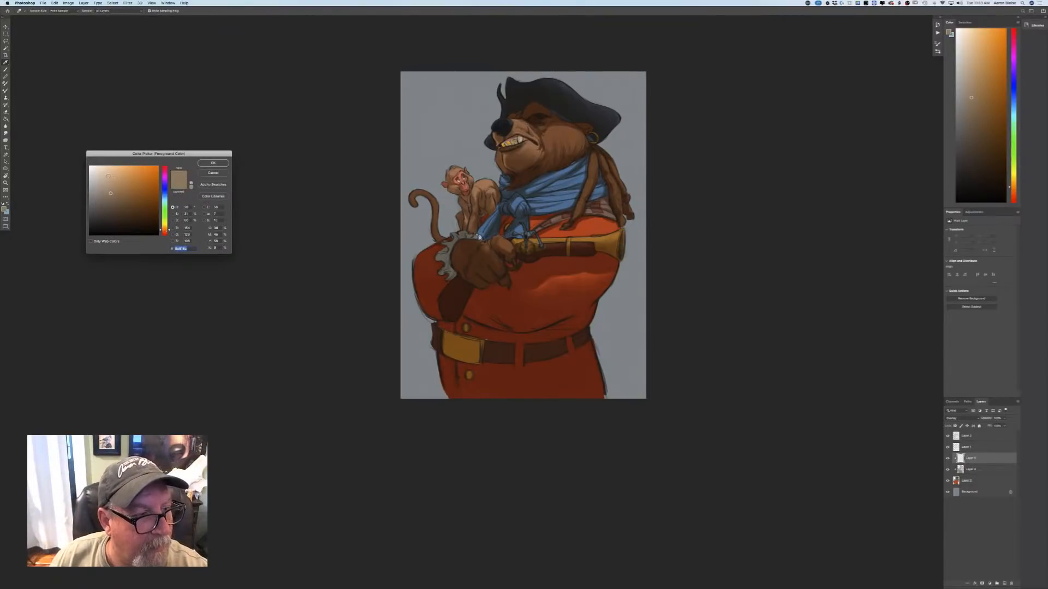
left_click(213, 162)
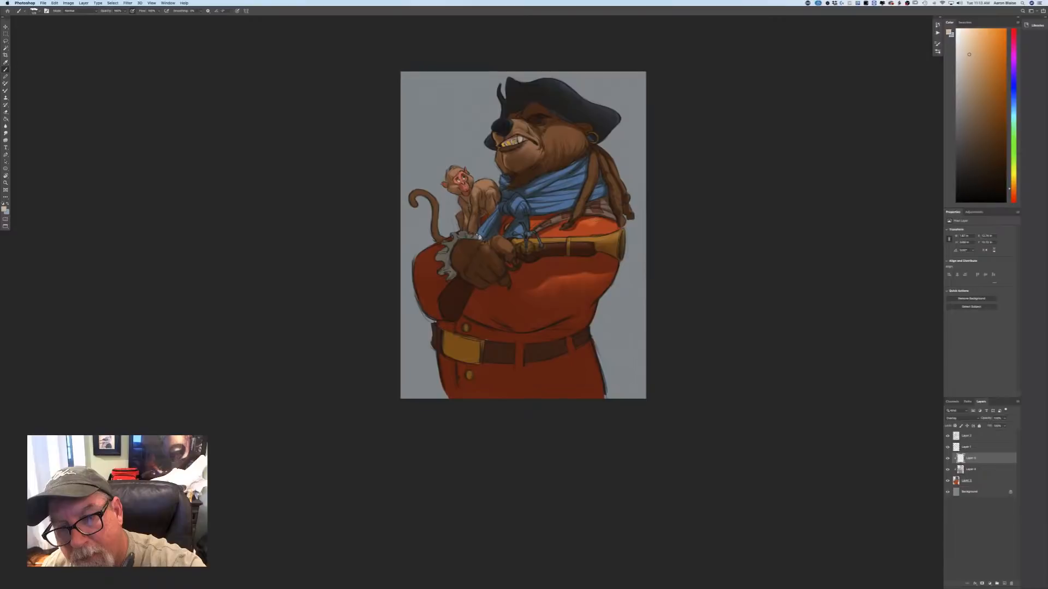
Paint Overlay highlights on the red coat's chest above the pistol and along the pistol's brass barrel and fittings.
mouse_move(594, 223)
left_mouse_down()
mouse_move(611, 225)
mouse_move(577, 230)
left_mouse_up()
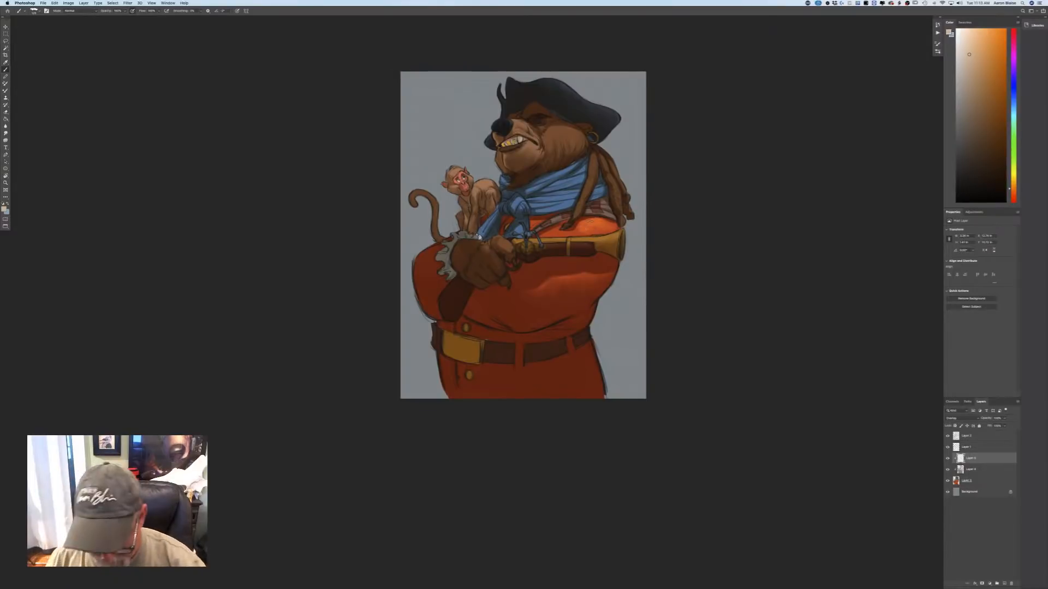
key("super+equal")
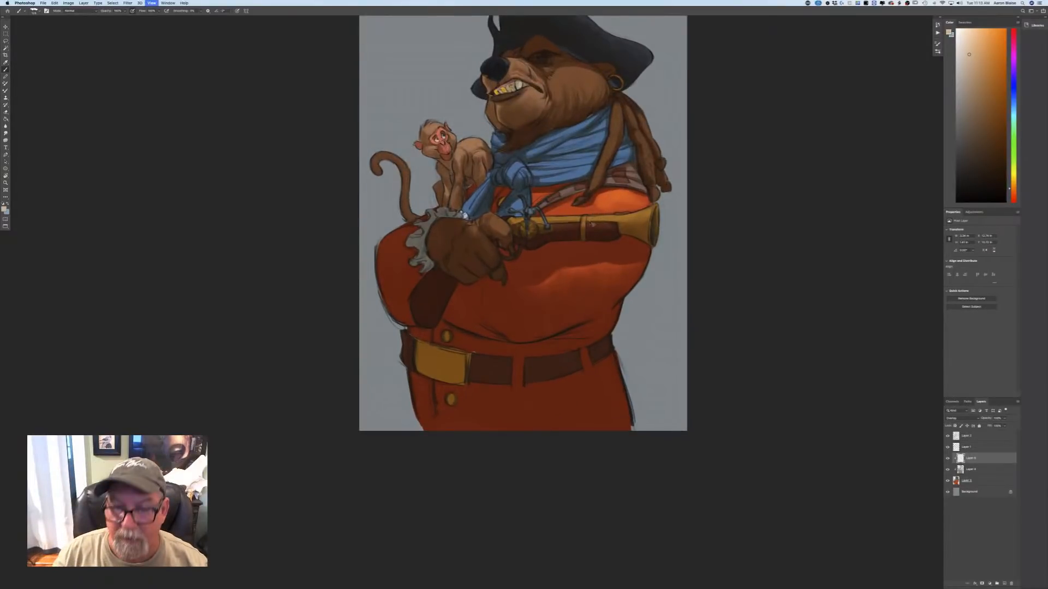
key("super+equal")
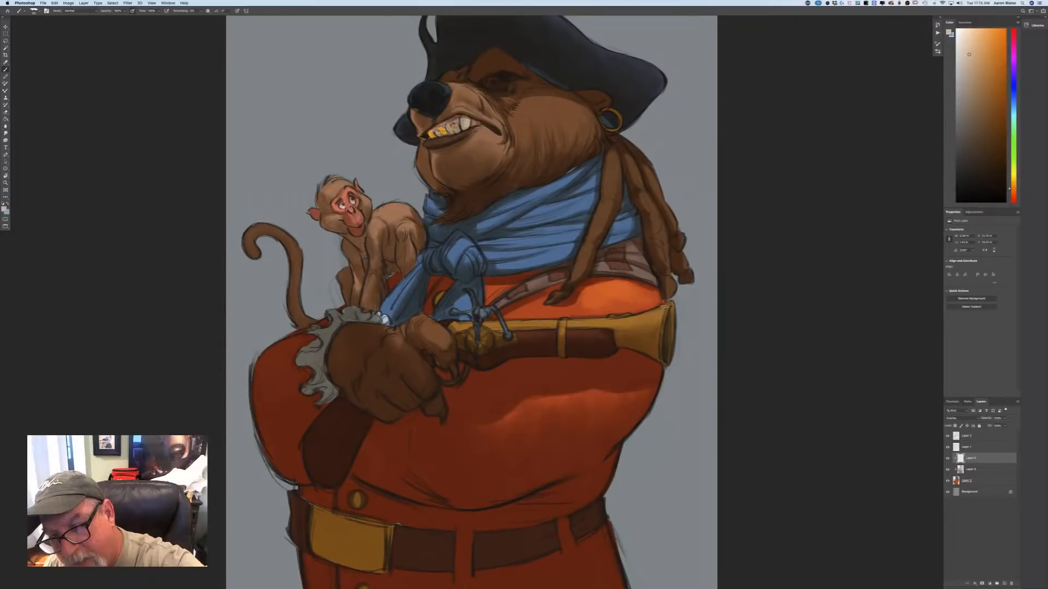
left_click_drag(664, 308, 621, 325)
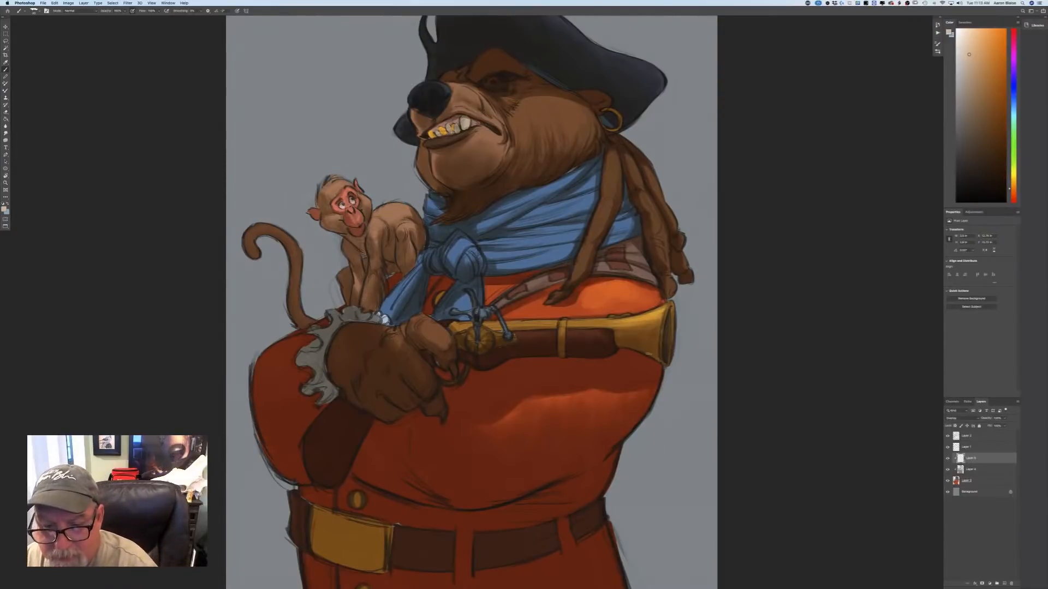
left_click_drag(660, 360, 641, 352)
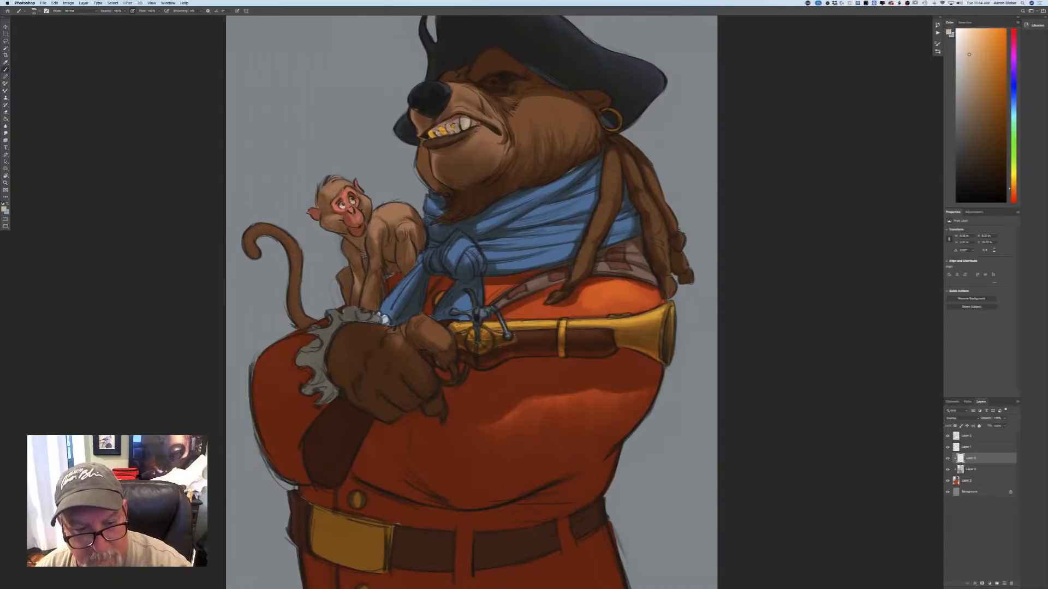
Add highlights to the blue scarf's knot and hanging end, and to the plaid cloth bands running across the coat's chest.
mouse_move(463, 240)
left_mouse_down()
mouse_move(455, 246)
mouse_move(485, 259)
left_mouse_up()
left_click_drag(463, 295, 469, 306)
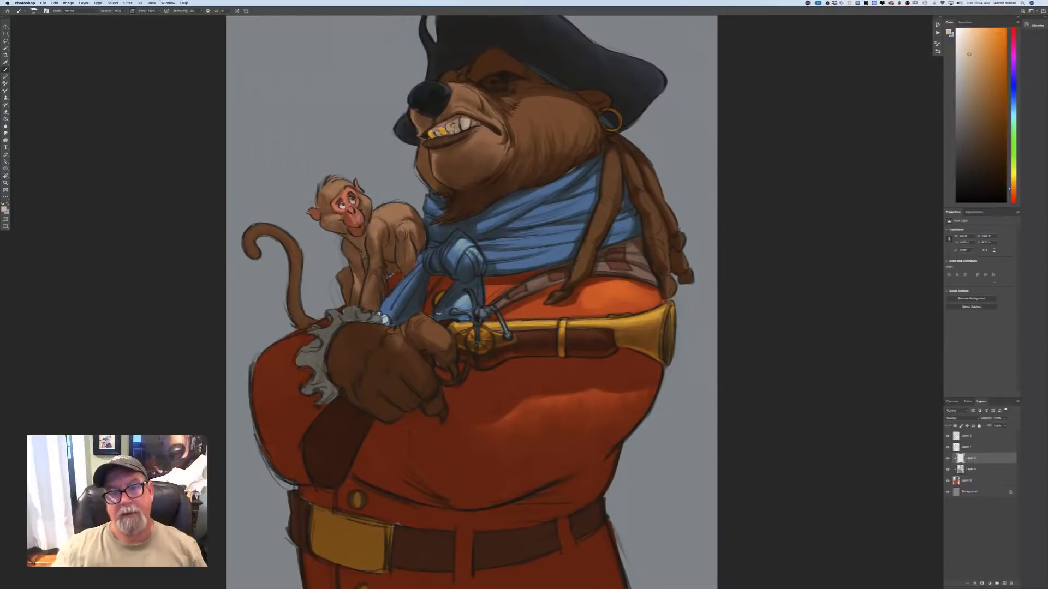
left_click_drag(545, 278, 496, 305)
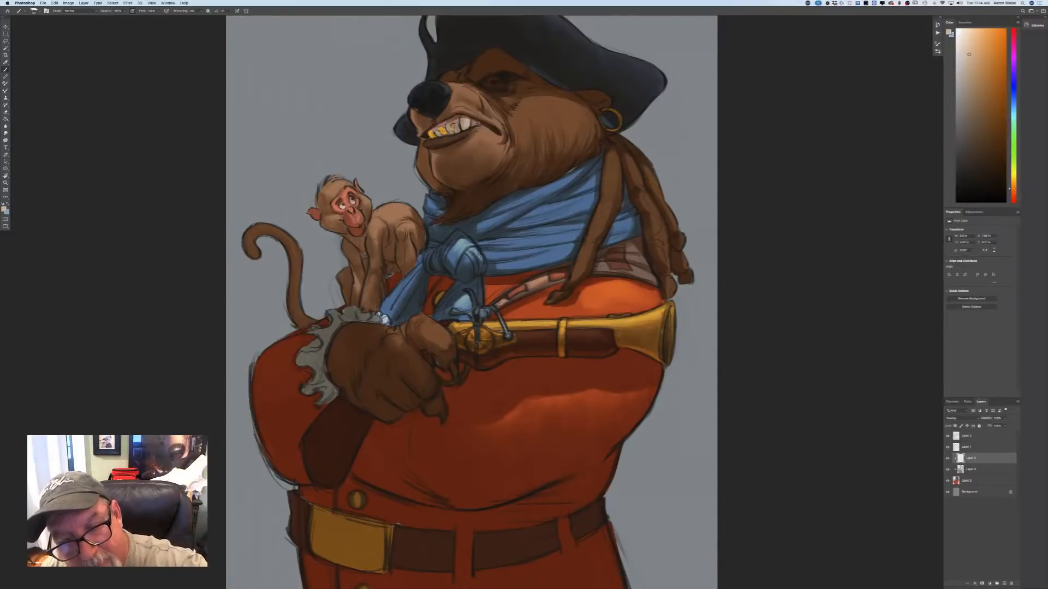
left_click_drag(608, 262, 597, 263)
mouse_move(608, 265)
left_mouse_down()
mouse_move(597, 264)
mouse_move(624, 264)
left_mouse_up()
left_click_drag(615, 265, 653, 276)
mouse_move(625, 268)
left_mouse_down()
mouse_move(644, 273)
mouse_move(643, 259)
left_mouse_up()
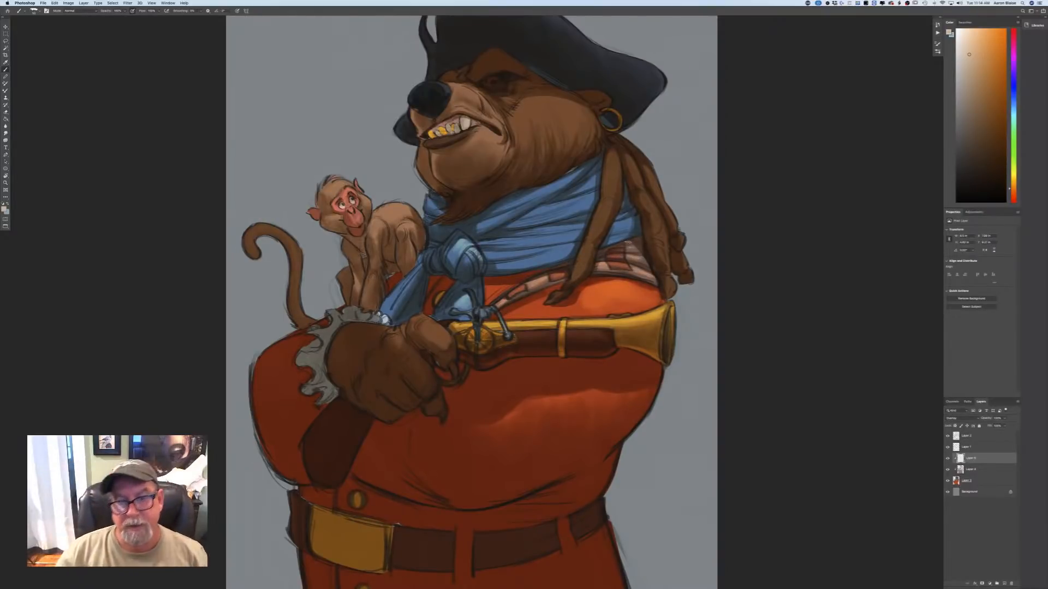
left_click_drag(505, 288, 486, 305)
Brighten the coat's chest above the pistol and the lit patch of sleeve below the barrel, using a larger brush for the sleeve.
mouse_move(585, 293)
left_mouse_down()
mouse_move(576, 314)
mouse_move(530, 312)
mouse_move(544, 298)
mouse_move(511, 316)
mouse_move(531, 315)
left_mouse_up()
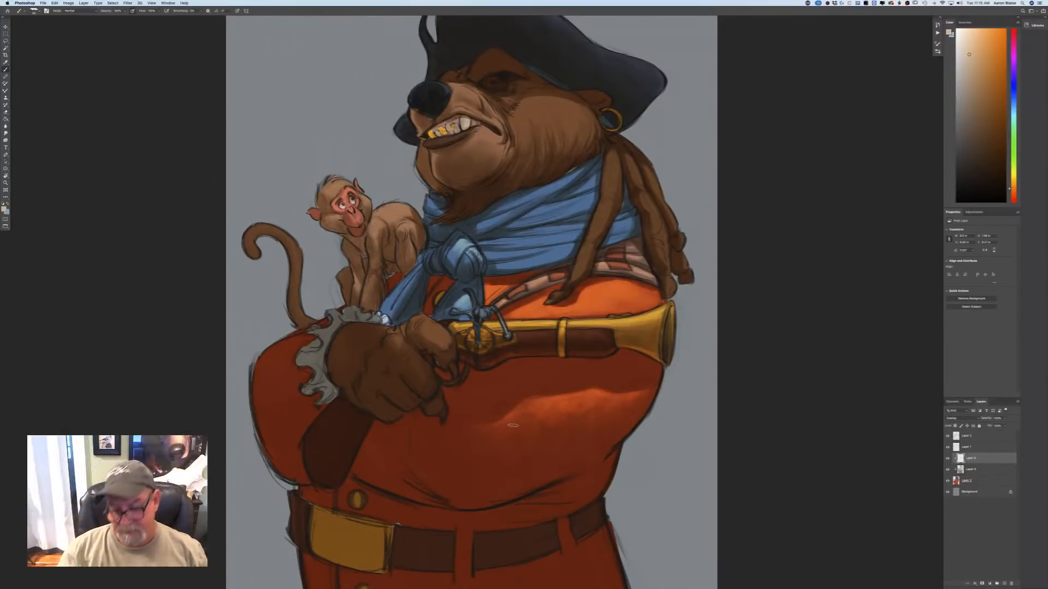
key("bracketright")
key("bracketright")
key("bracketright")
mouse_move(584, 409)
left_mouse_down()
mouse_move(555, 436)
mouse_move(562, 423)
mouse_move(566, 436)
mouse_move(597, 416)
mouse_move(514, 414)
mouse_move(531, 400)
mouse_move(481, 429)
mouse_move(500, 437)
mouse_move(546, 435)
left_mouse_up()
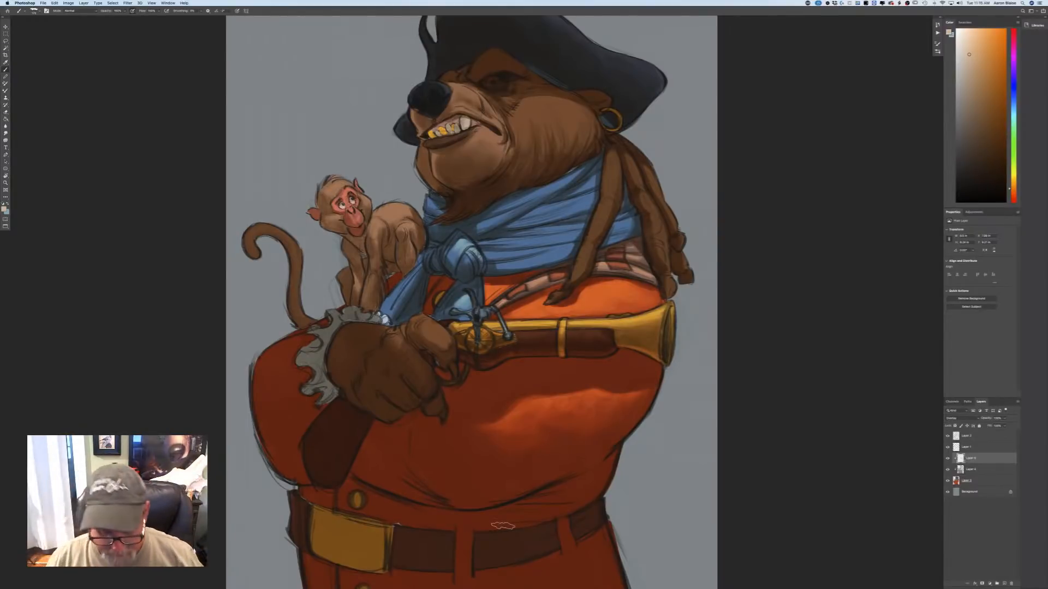
Paint Overlay highlights on the thumb and knuckles of the bear's pistol hand, using a smaller brush.
key("super+minus")
key("super+minus")
key("super+minus")
key("super+plus")
key("super+plus")
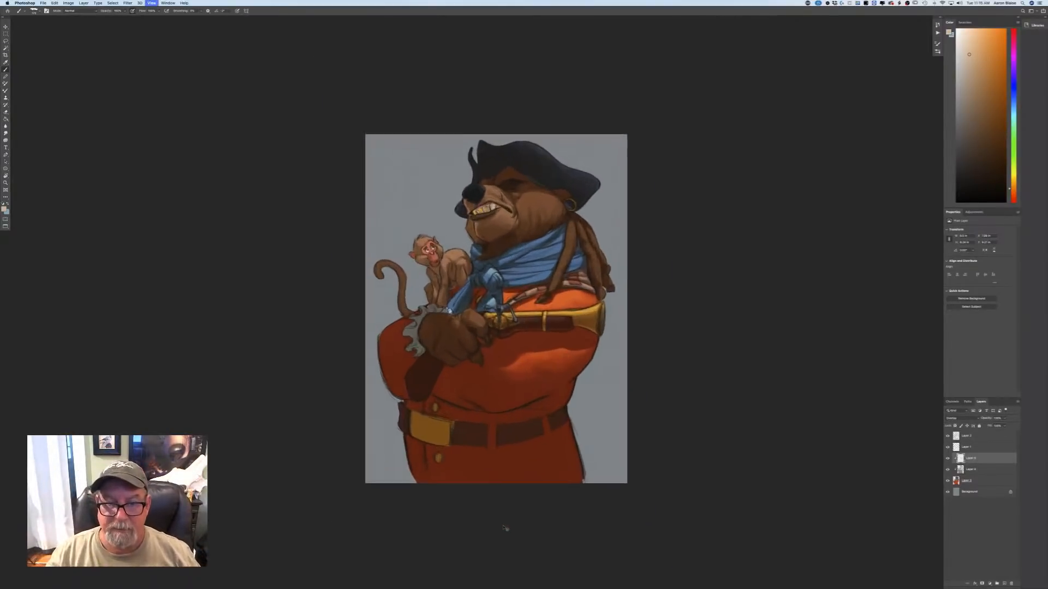
key("super+plus")
key("super+plus")
key("bracketleft")
key("bracketleft")
key("bracketleft")
key("bracketleft")
key("bracketleft")
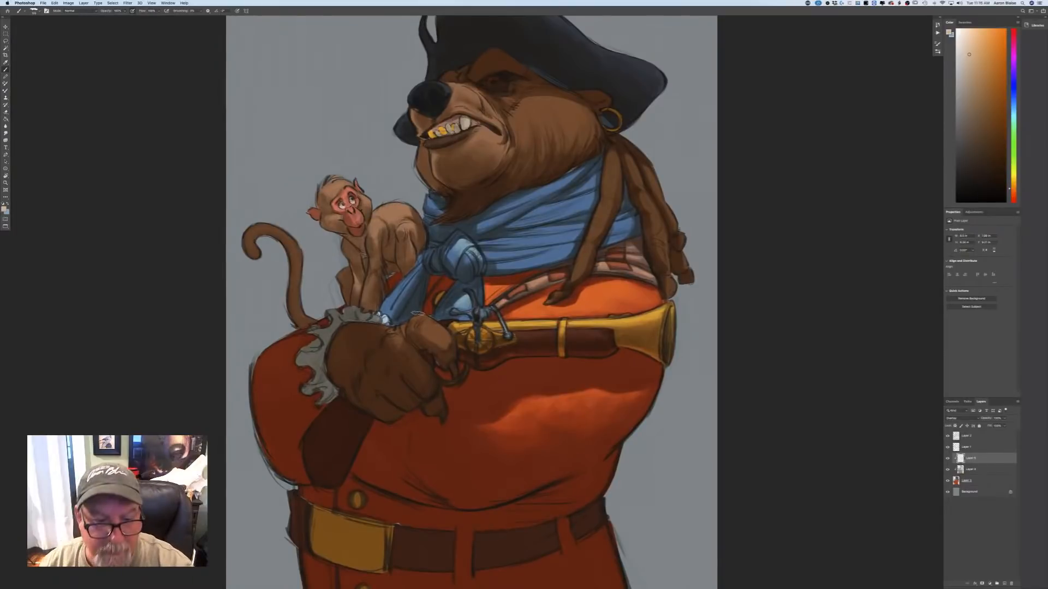
mouse_move(418, 314)
left_mouse_down()
mouse_move(415, 324)
mouse_move(442, 333)
mouse_move(401, 333)
mouse_move(394, 347)
left_mouse_up()
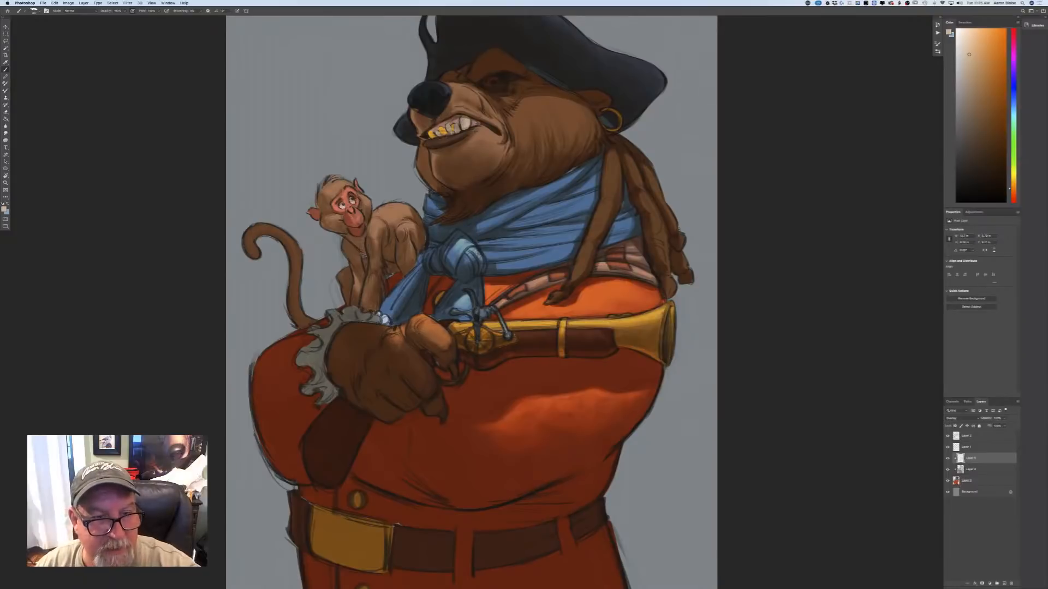
Add warm highlights to the monkey's back, shoulder and arm, and to its face and the top of its head.
left_click_drag(403, 209, 386, 209)
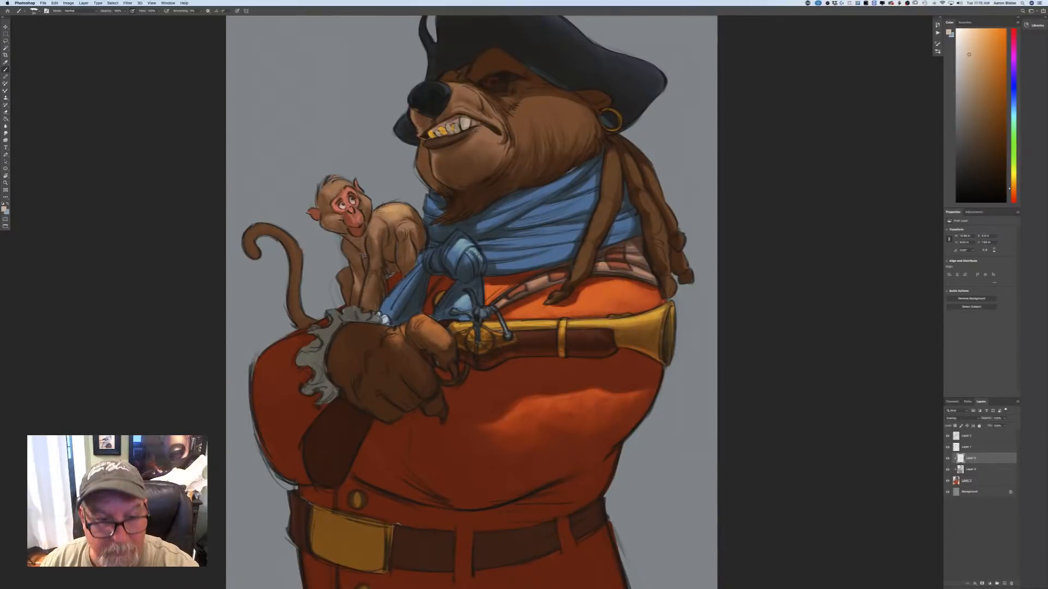
mouse_move(401, 231)
left_mouse_down()
mouse_move(413, 224)
mouse_move(371, 233)
mouse_move(367, 299)
left_mouse_up()
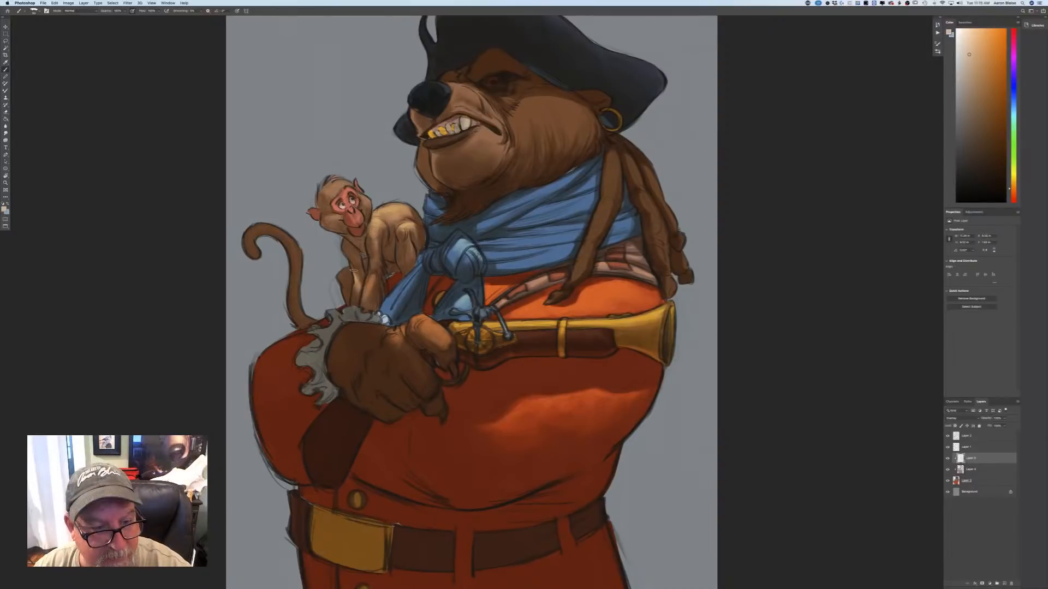
left_click_drag(327, 219, 340, 216)
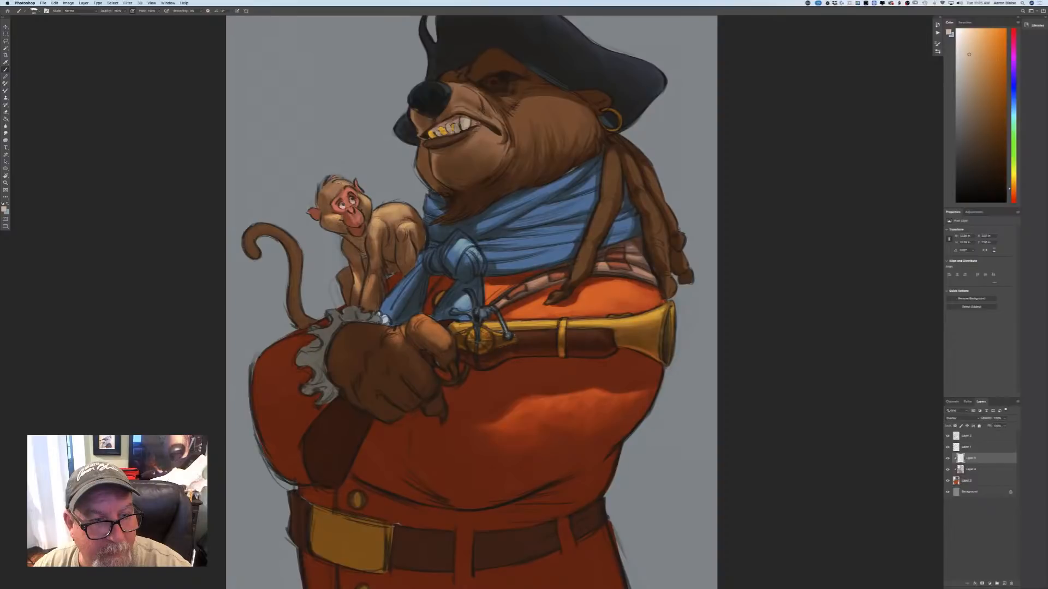
left_click_drag(331, 191, 351, 183)
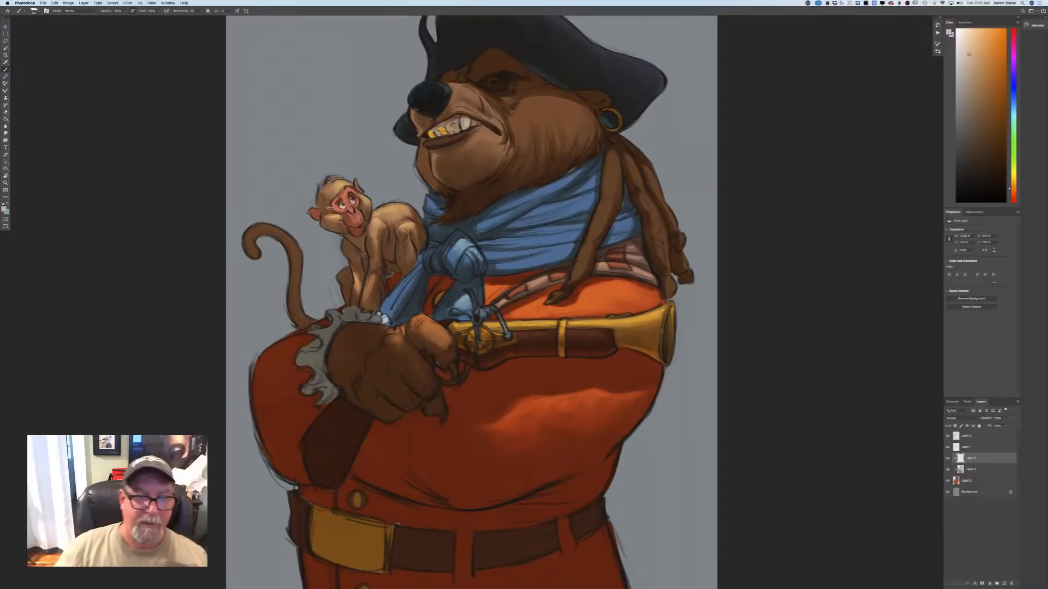
Paint warm fur highlights on the bear's cheek and snout, and brighten the ear beside the gold earring.
key("super+0")
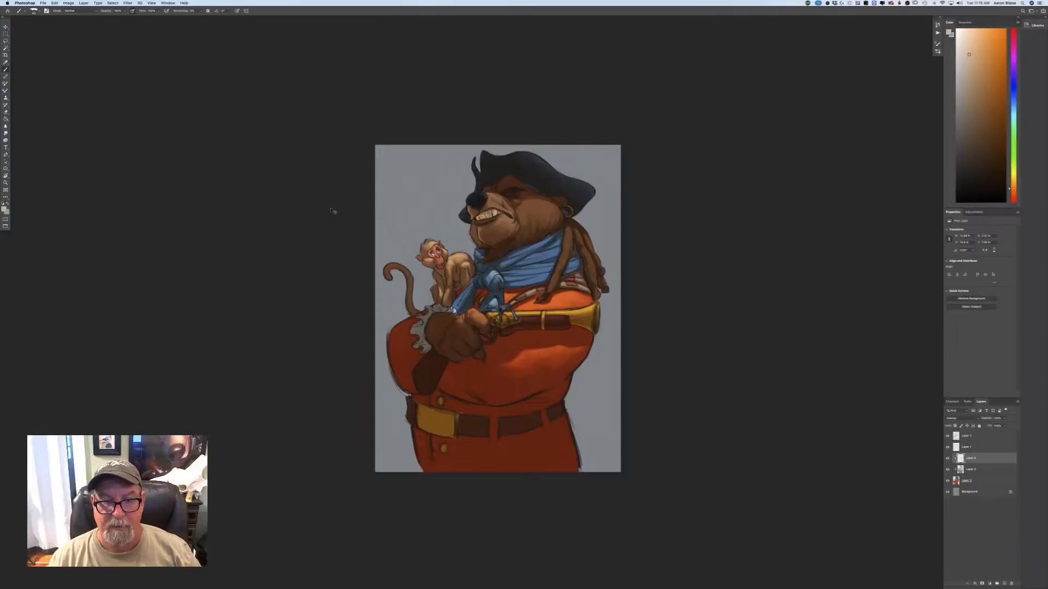
key("super+plus")
key("super+plus")
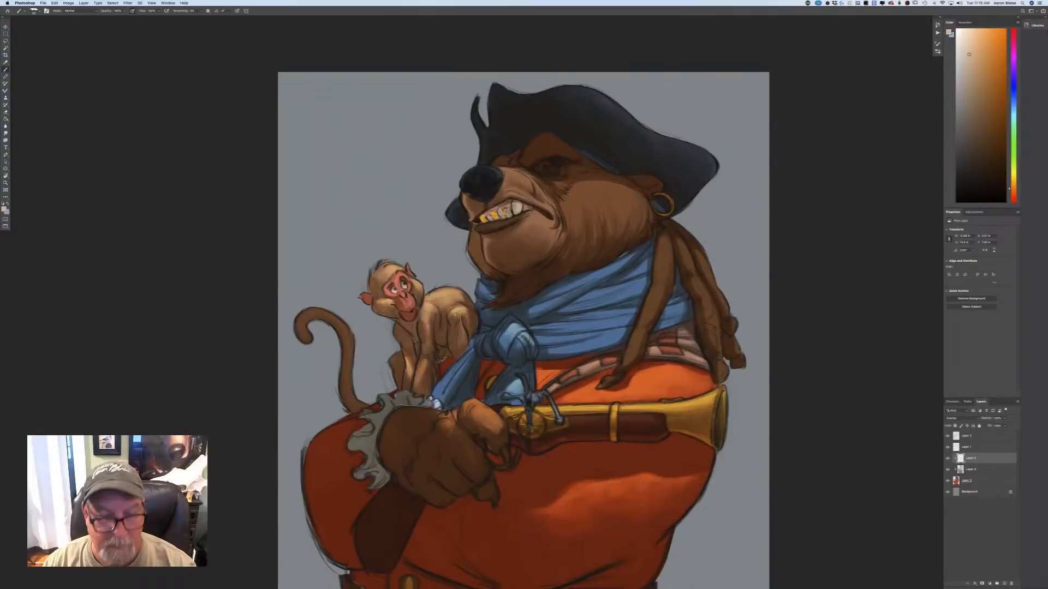
left_click_drag(253, 70, 250, 72)
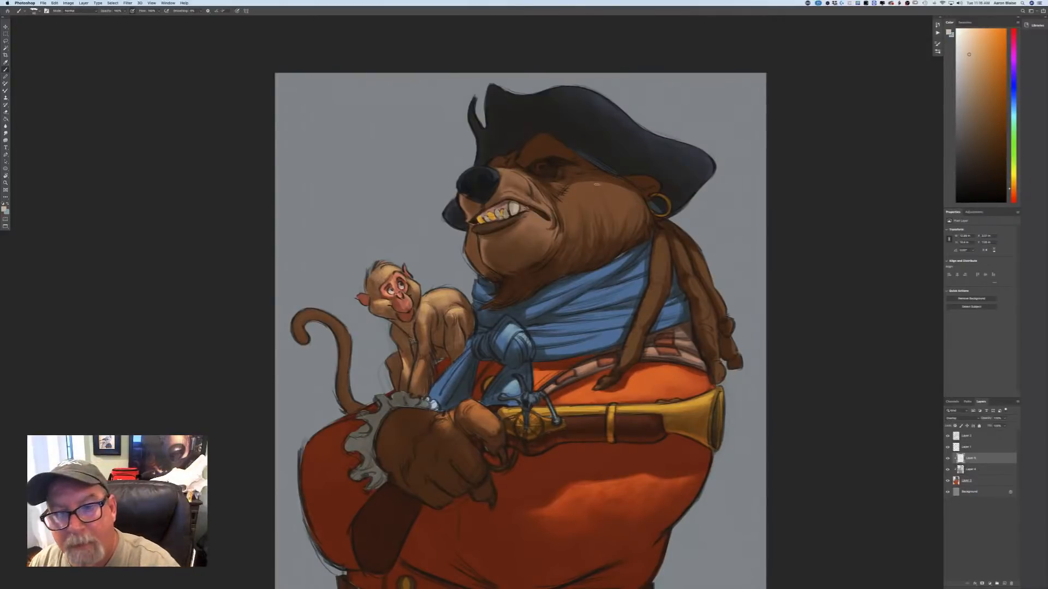
mouse_move(591, 184)
left_mouse_down()
mouse_move(639, 206)
mouse_move(607, 185)
left_mouse_up()
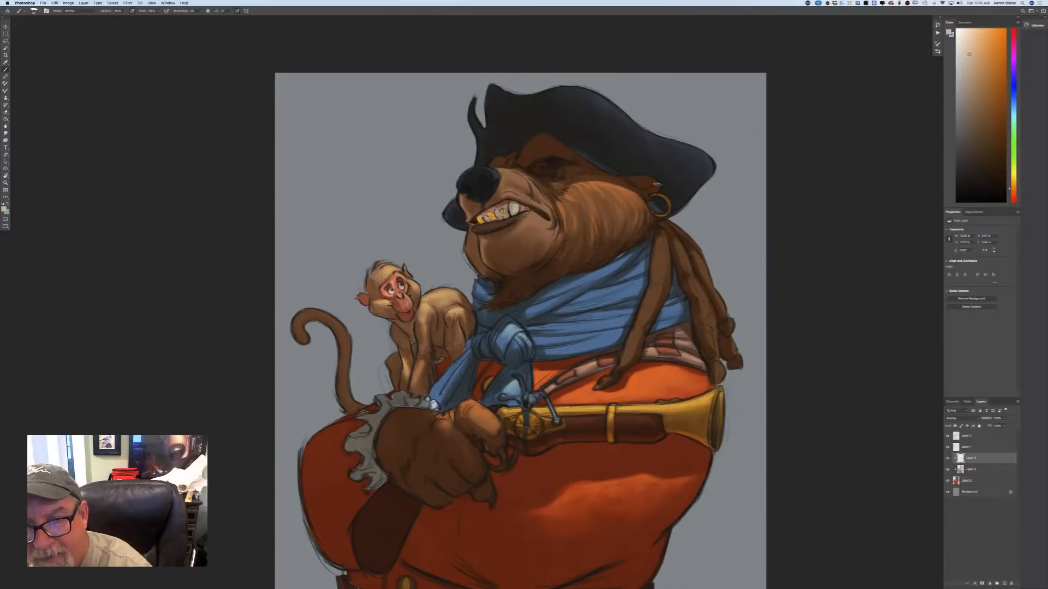
left_click_drag(658, 185, 651, 184)
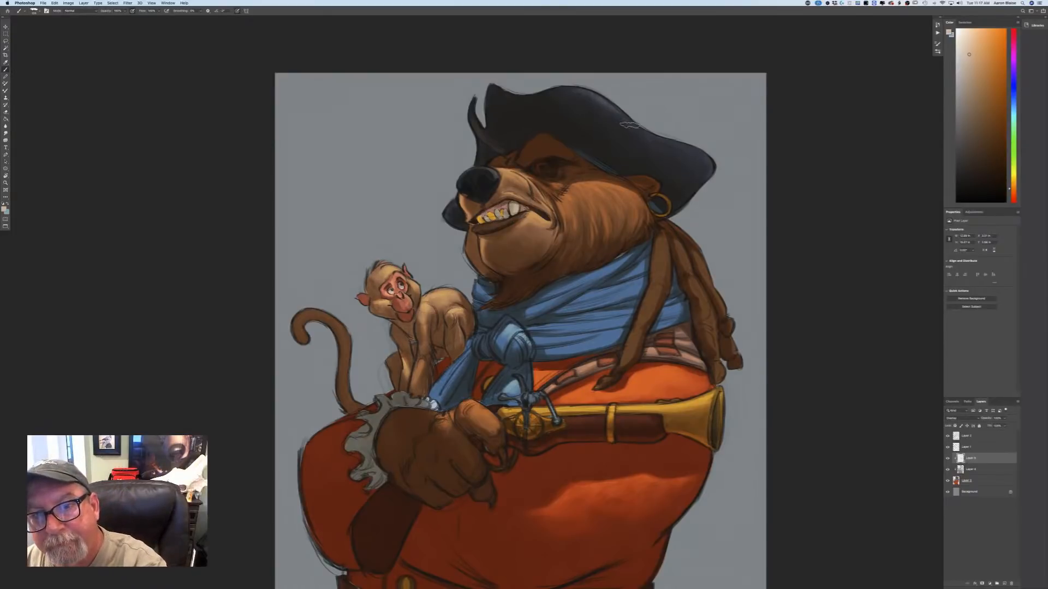
Lighten the upturned brim of the black hat, and add highlights along the folds of the blue scarf and the dreadlocks over it.
left_click_drag(661, 142, 702, 170)
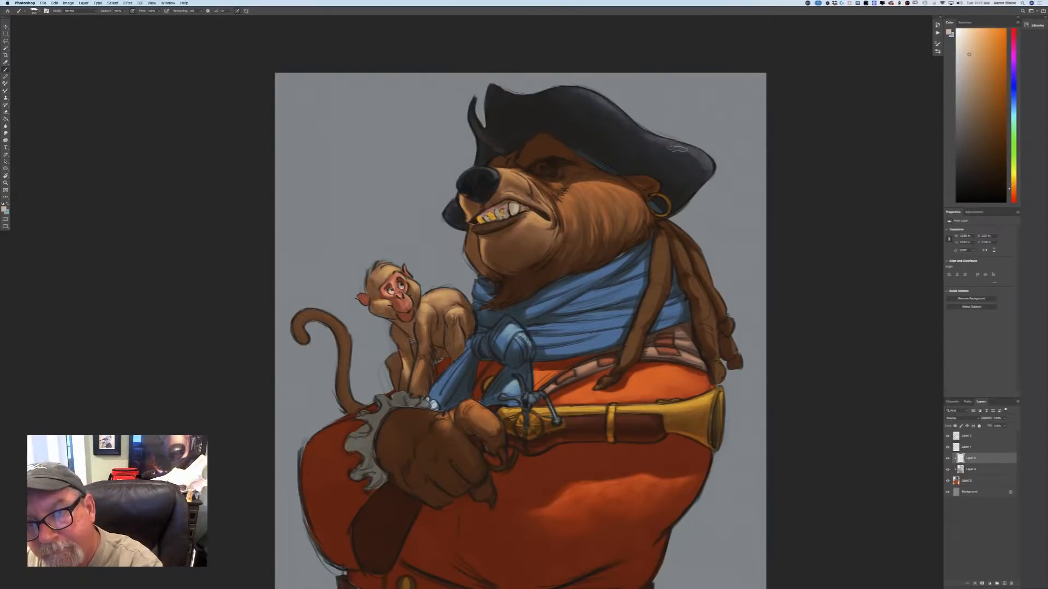
left_click_drag(634, 134, 693, 152)
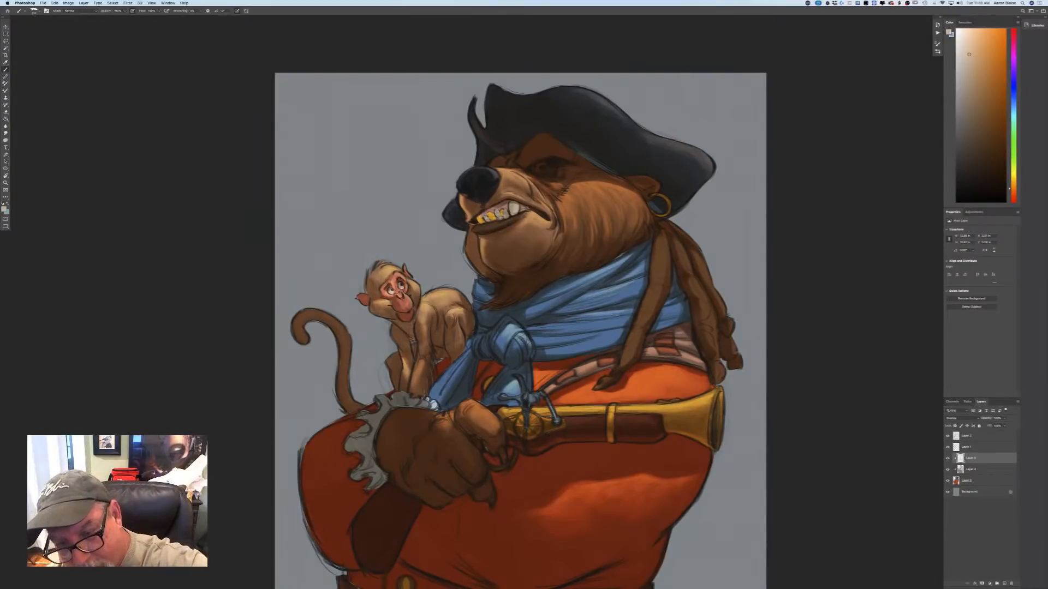
left_click_drag(561, 298, 528, 309)
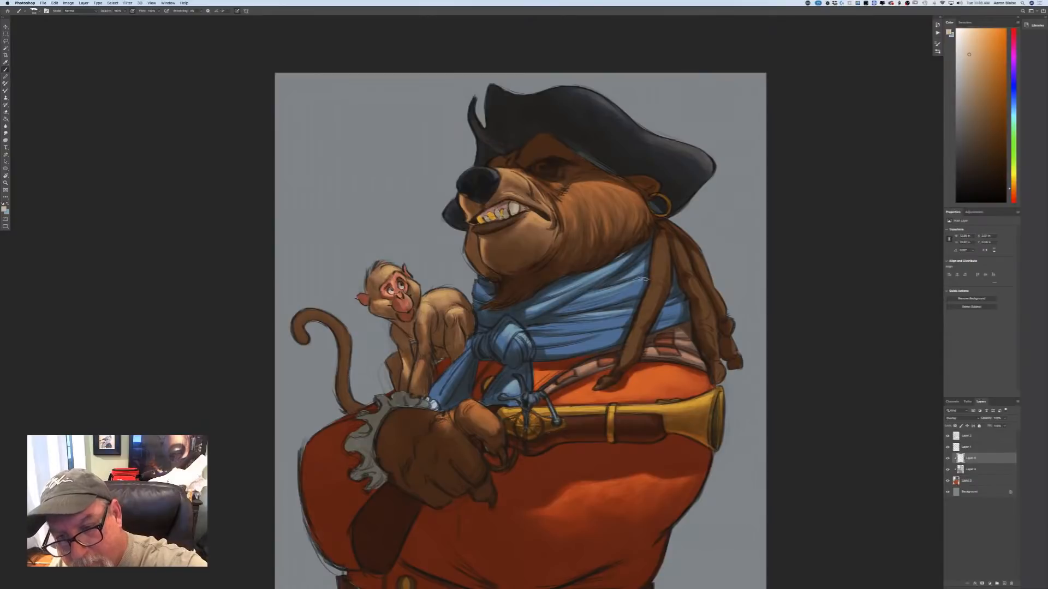
mouse_move(638, 289)
left_mouse_down()
mouse_move(588, 303)
mouse_move(617, 335)
left_mouse_up()
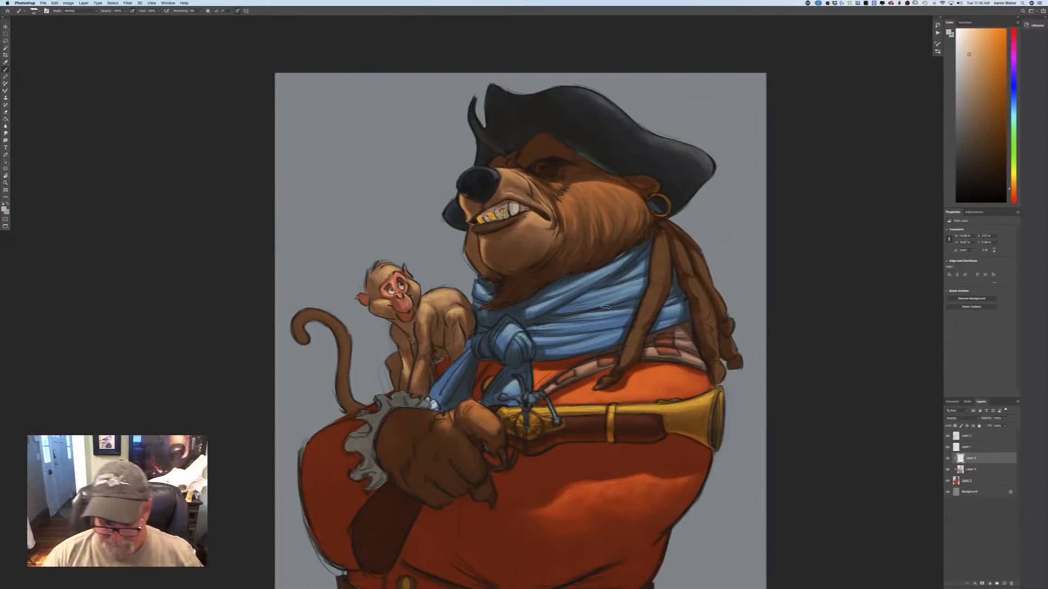
Add a new empty layer directly above the Background layer, beneath the character layers.
key("super+minus")
key("super+minus")
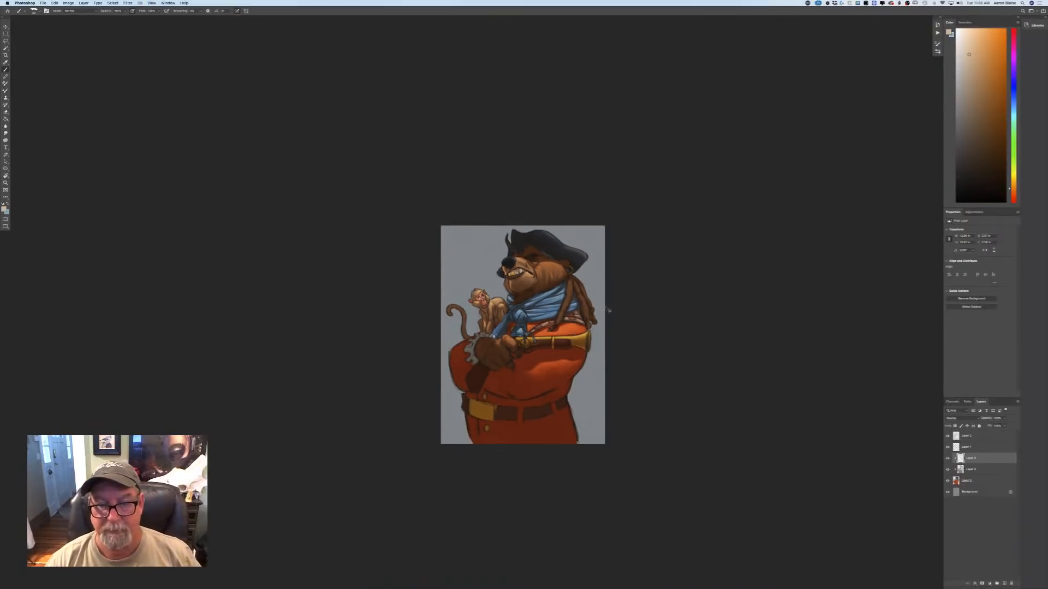
key("super+plus")
key("super+plus")
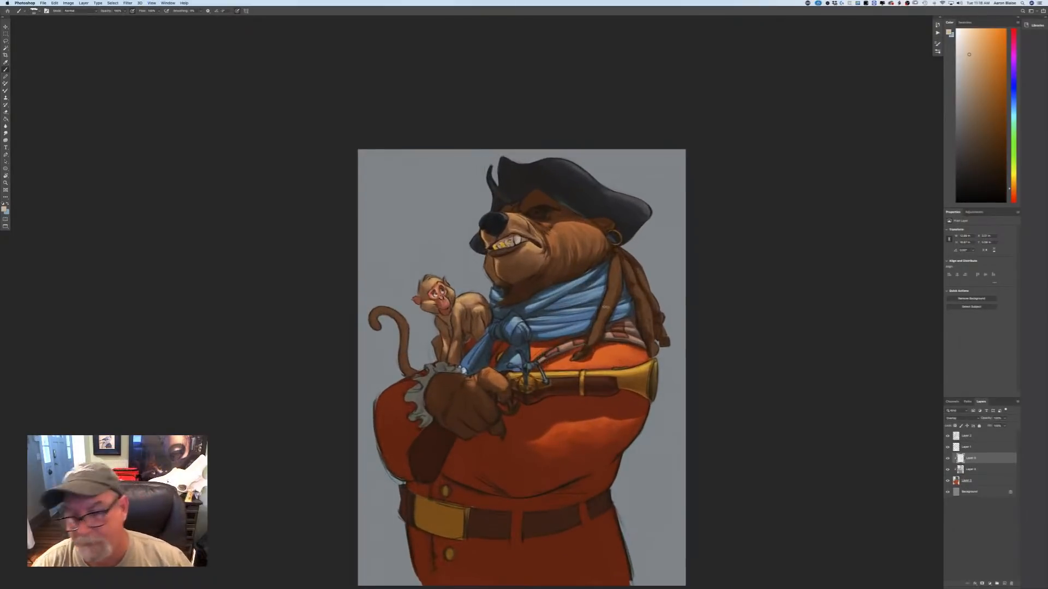
left_click(970, 492)
left_click(1003, 582)
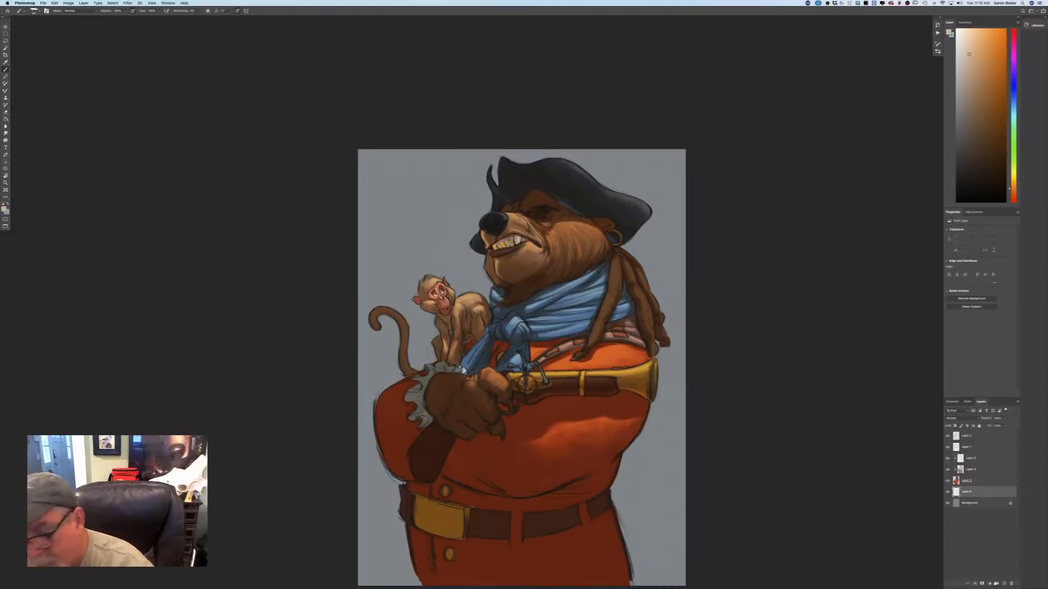
Choose a dark olive green as the foreground colour and switch to the textured brush preset beside the current one.
left_click(4, 208)
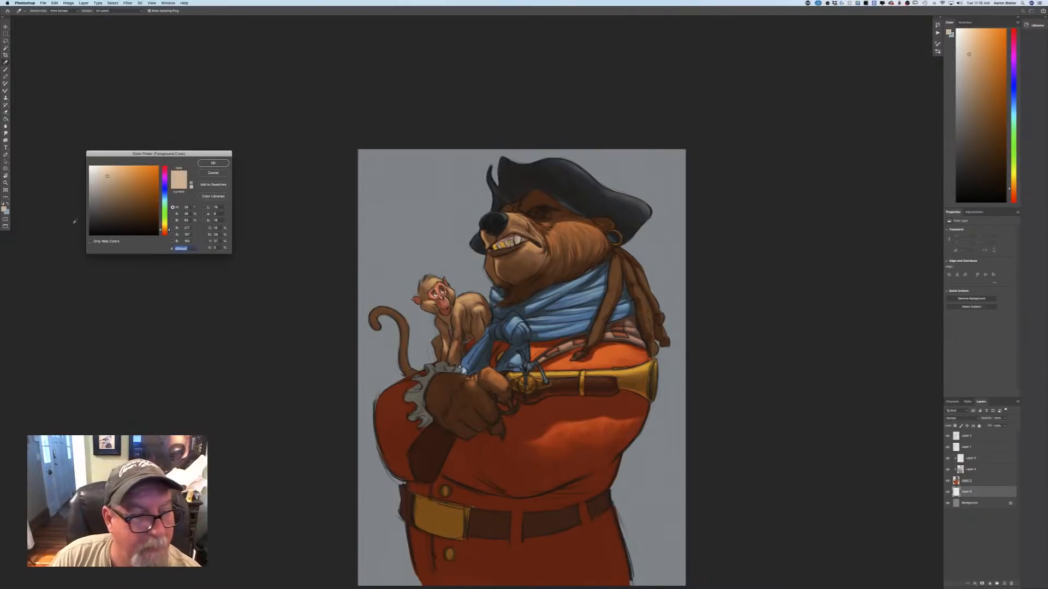
left_click_drag(163, 220, 164, 218)
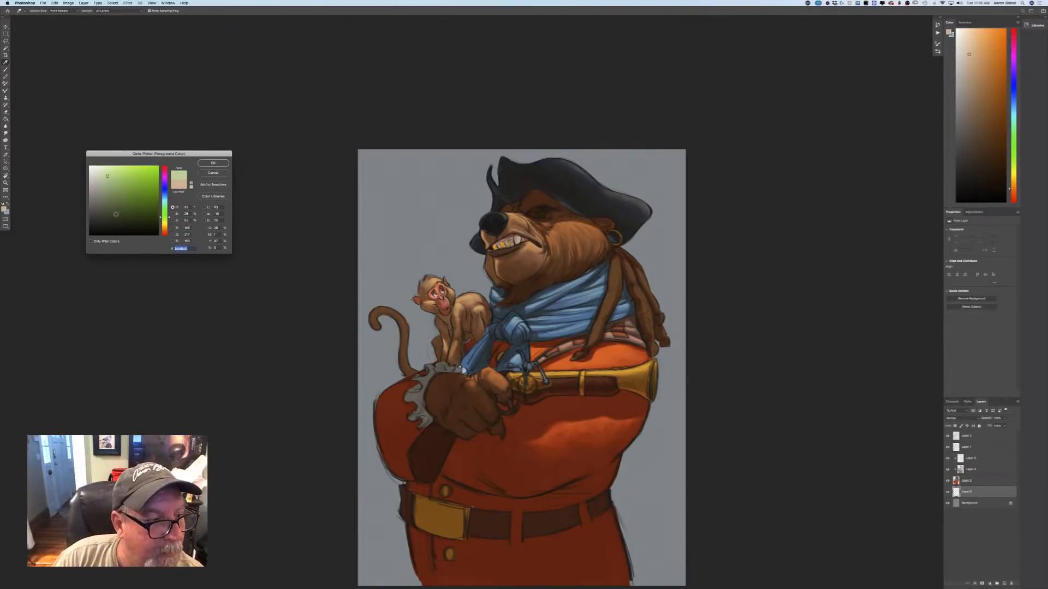
left_click(116, 216)
left_click(205, 163)
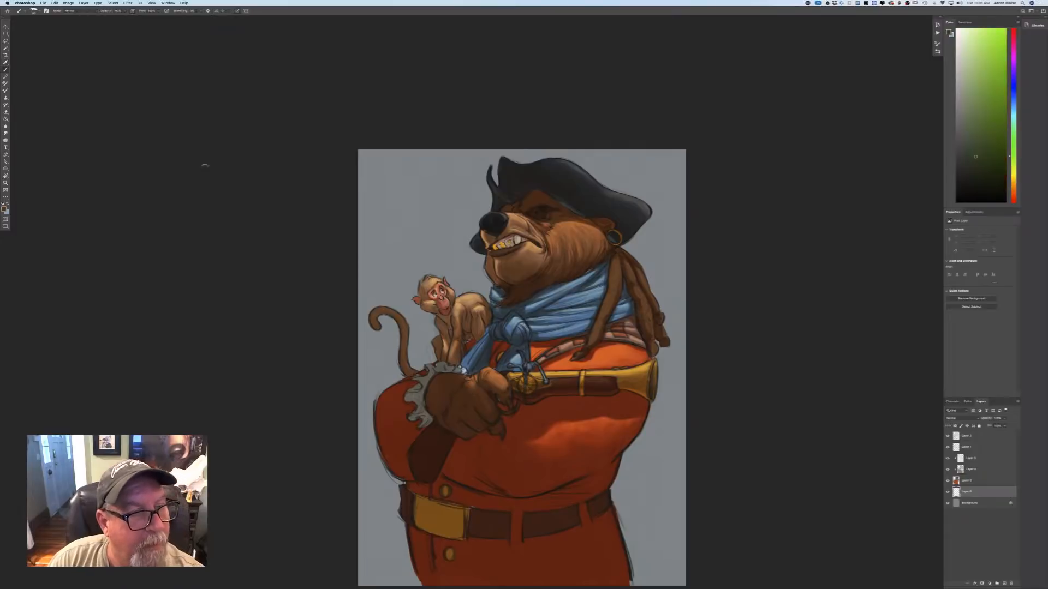
left_click(33, 11)
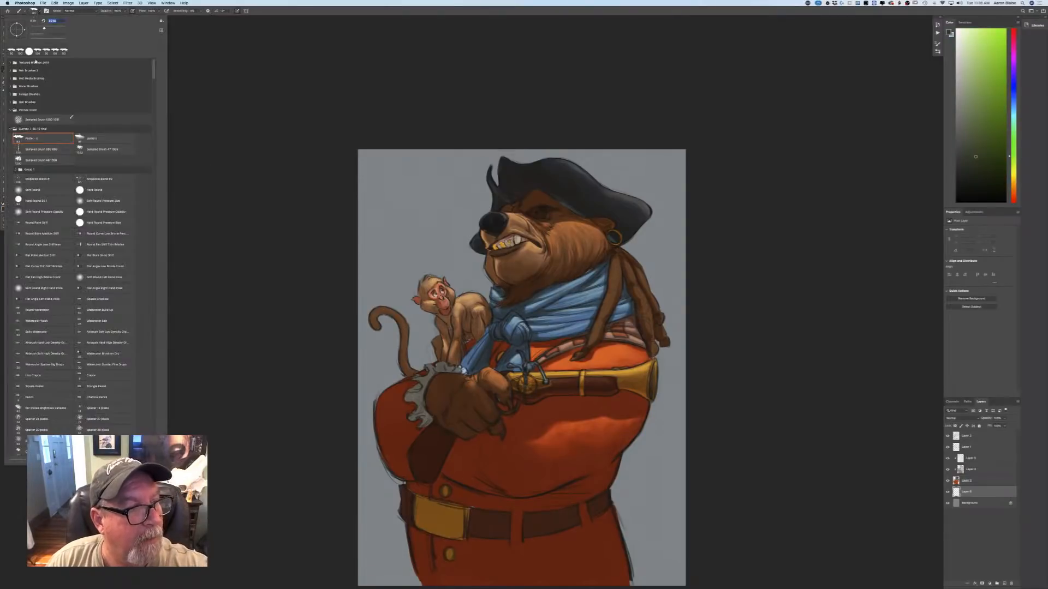
left_click(97, 141)
left_click(238, 15)
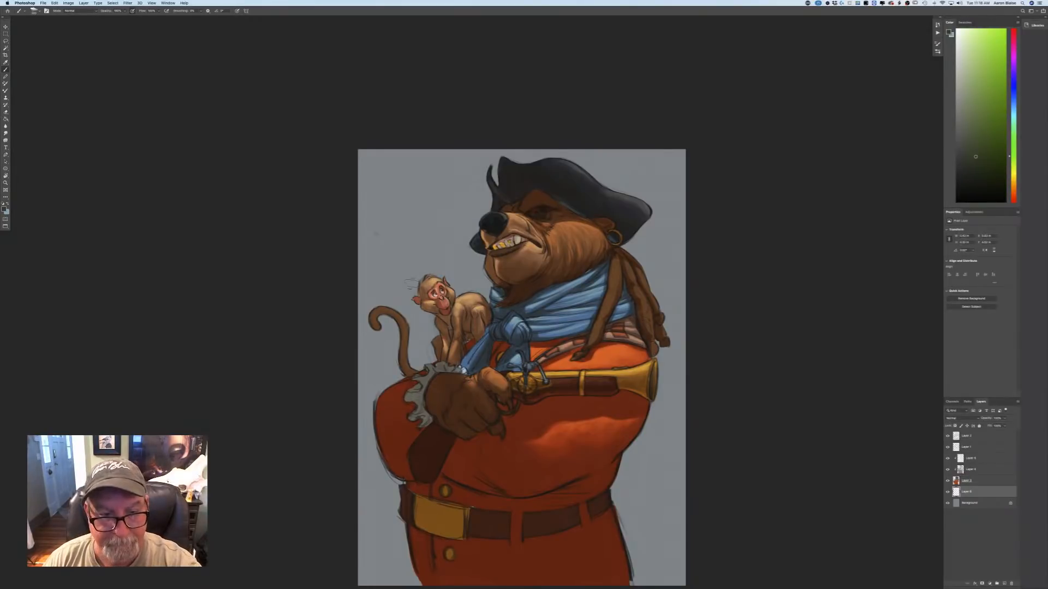
Cover the grey backdrop around the bear and monkey with dark olive green, using broad textured strokes on the new layer.
mouse_move(471, 279)
left_mouse_down()
mouse_move(451, 244)
mouse_move(457, 219)
mouse_move(419, 312)
mouse_move(423, 349)
mouse_move(392, 376)
mouse_move(371, 267)
left_mouse_up()
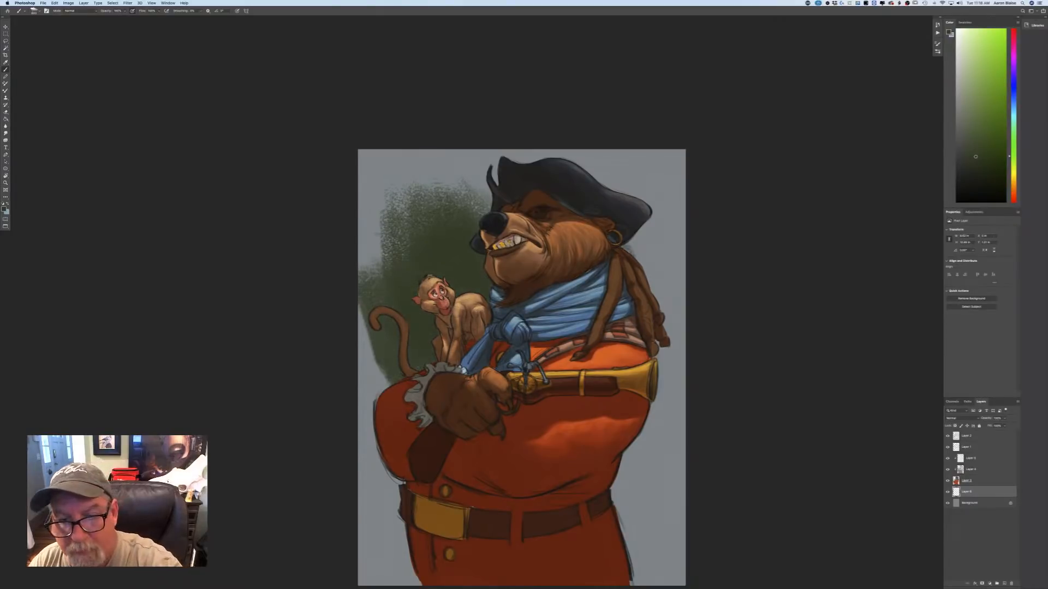
mouse_move(649, 267)
left_mouse_down()
mouse_move(663, 301)
mouse_move(649, 188)
mouse_move(657, 177)
mouse_move(611, 163)
mouse_move(524, 158)
mouse_move(447, 180)
mouse_move(371, 229)
mouse_move(369, 431)
mouse_move(387, 573)
left_mouse_up()
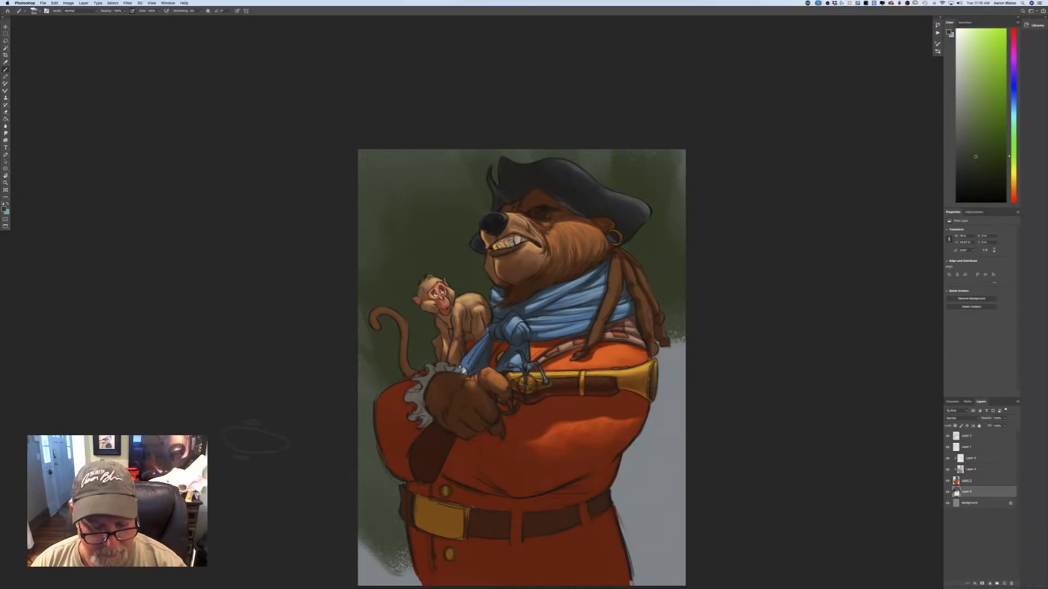
left_click_drag(273, 445, 285, 383)
left_click_drag(376, 451, 400, 554)
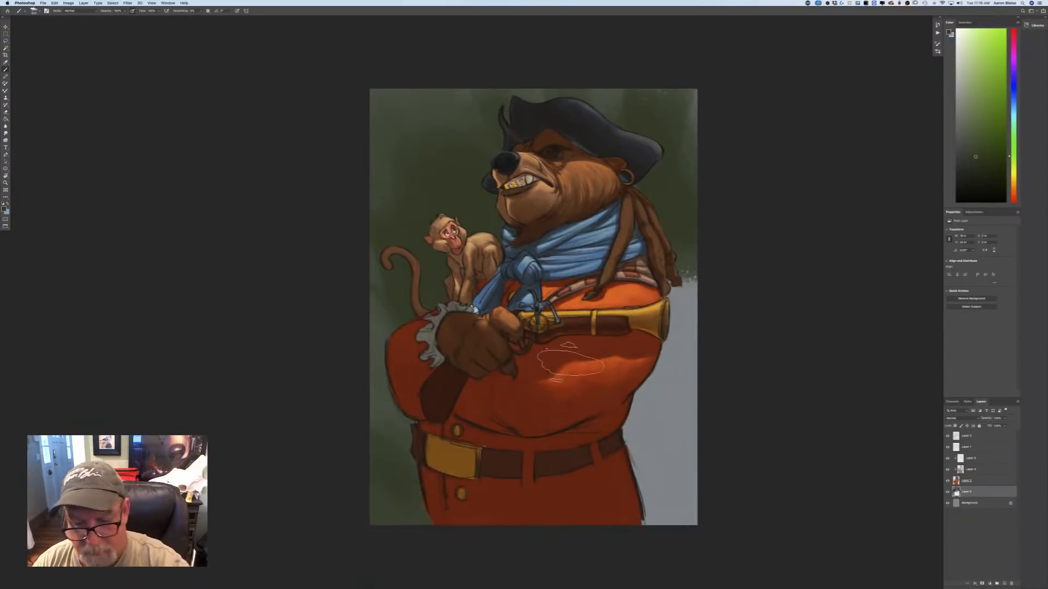
mouse_move(633, 355)
left_mouse_down()
mouse_move(638, 483)
mouse_move(698, 433)
mouse_move(696, 212)
left_mouse_up()
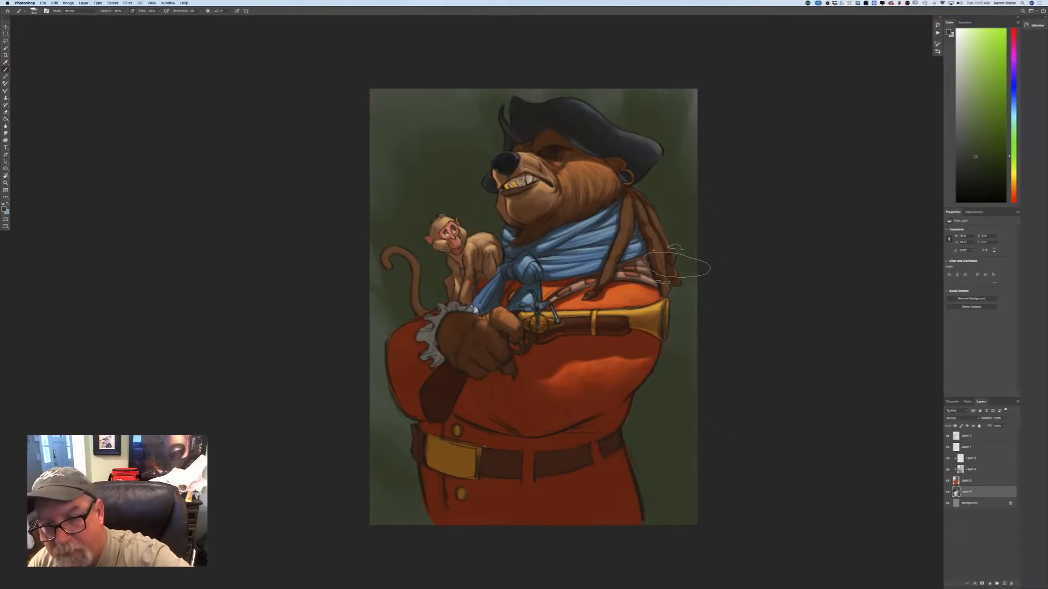
mouse_move(679, 81)
left_mouse_down()
mouse_move(548, 148)
mouse_move(404, 192)
mouse_move(358, 245)
mouse_move(377, 442)
left_mouse_up()
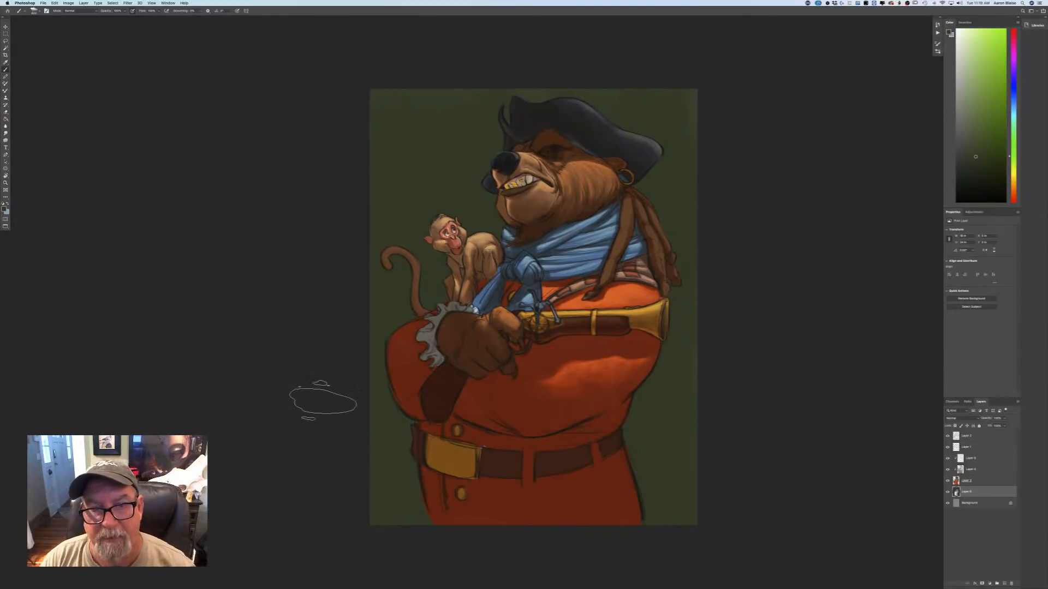
Choose a darker, nearly black green and paint it over the lower background and around the figures, keeping the upper area lighter.
left_click(5, 208)
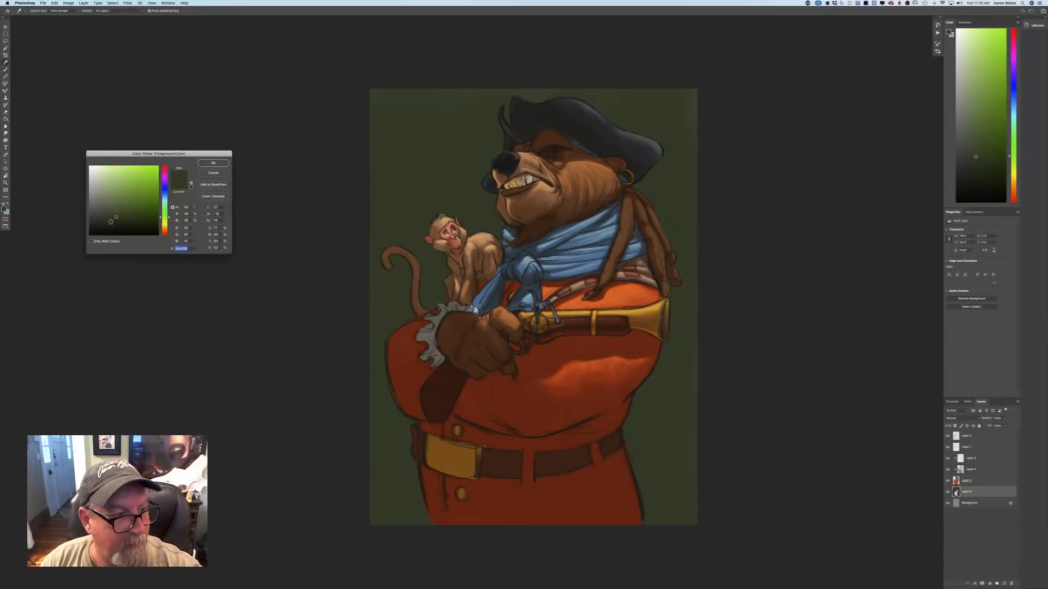
left_click(111, 223)
left_click(205, 162)
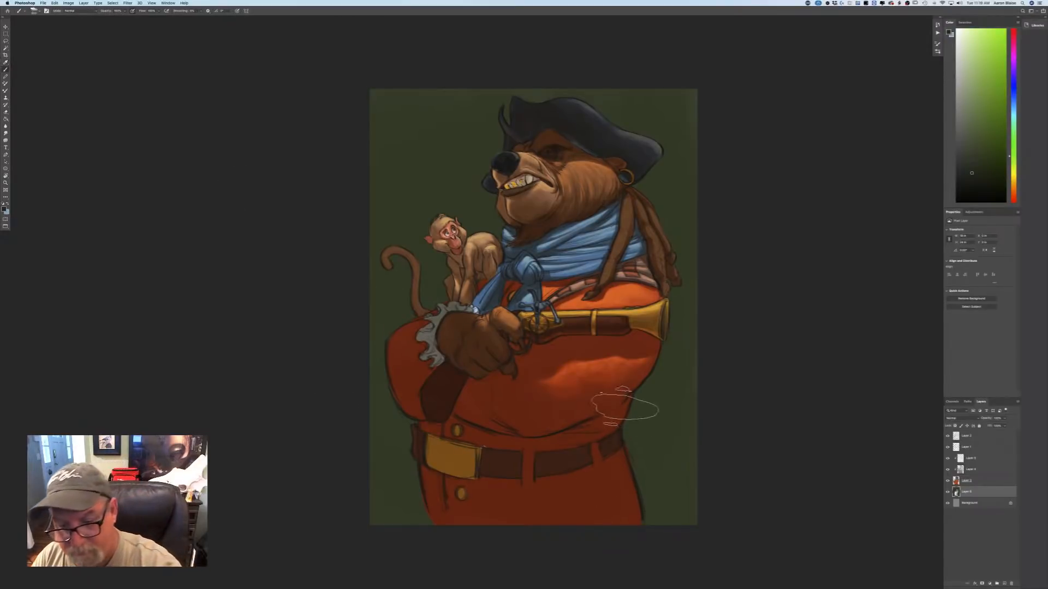
mouse_move(627, 420)
left_mouse_down()
mouse_move(660, 480)
mouse_move(670, 541)
left_mouse_up()
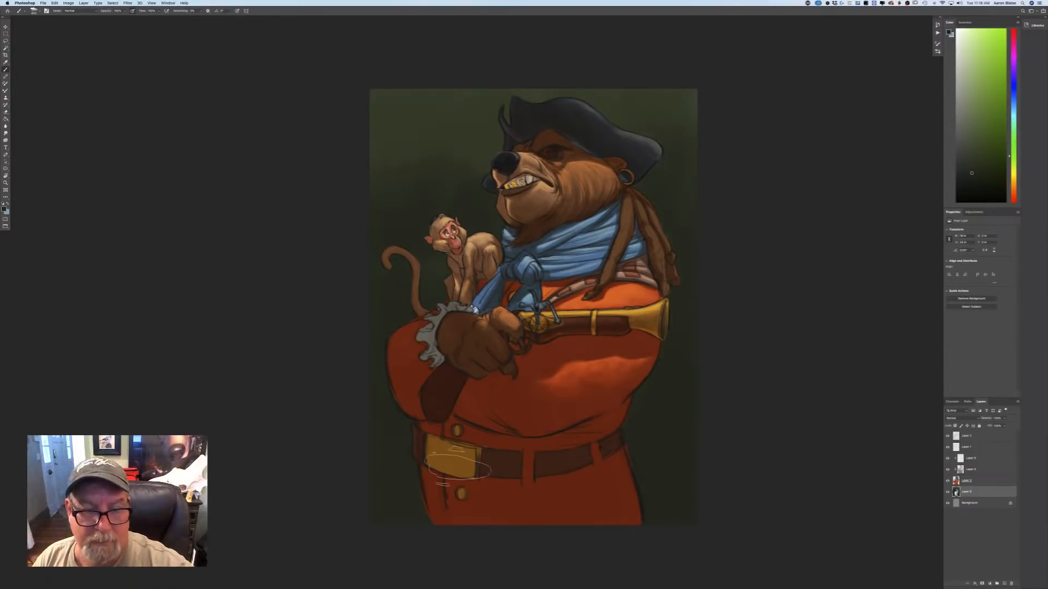
Choose a lighter, more saturated green as the foreground colour for the upper background.
left_click(5, 208)
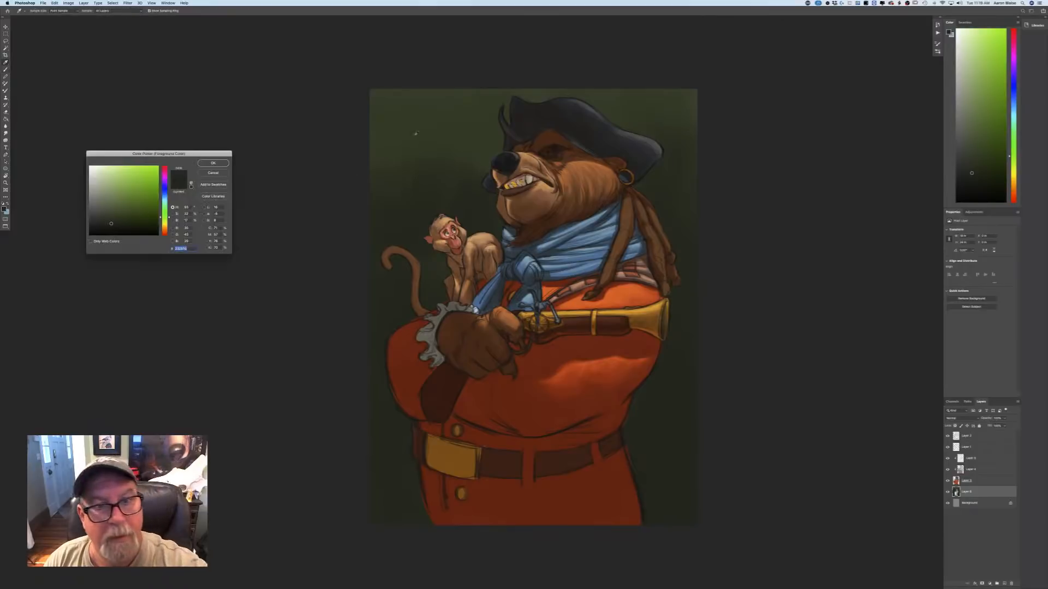
left_click(127, 207)
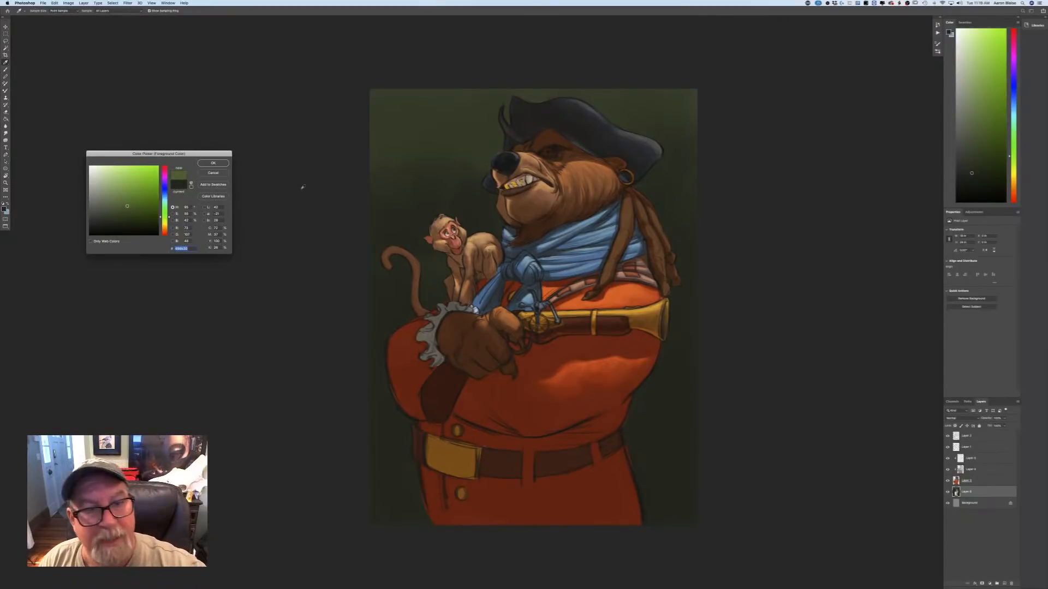
left_click(212, 163)
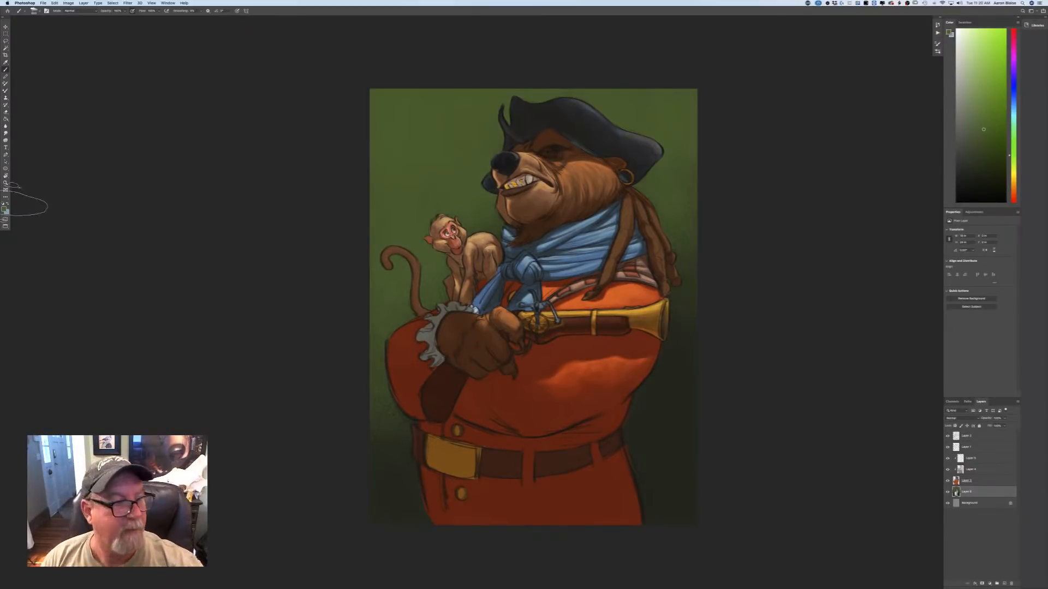
Brighten the upper background with a lighter yellow-green, then darken its right side and lower edges with a dark green sampled from the painting.
left_click(5, 208)
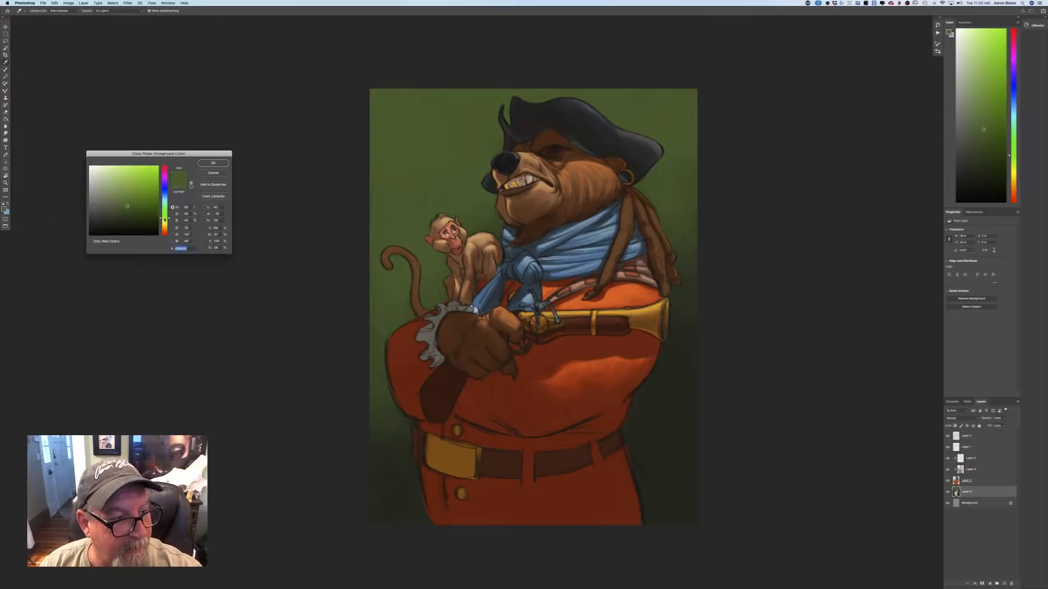
left_click(213, 163)
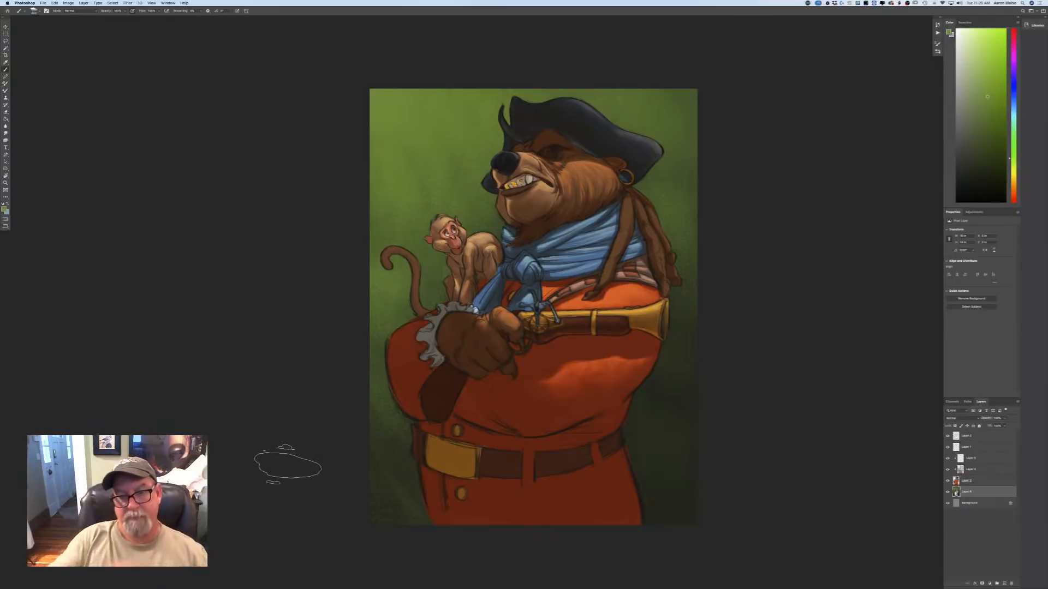
left_click(4, 208)
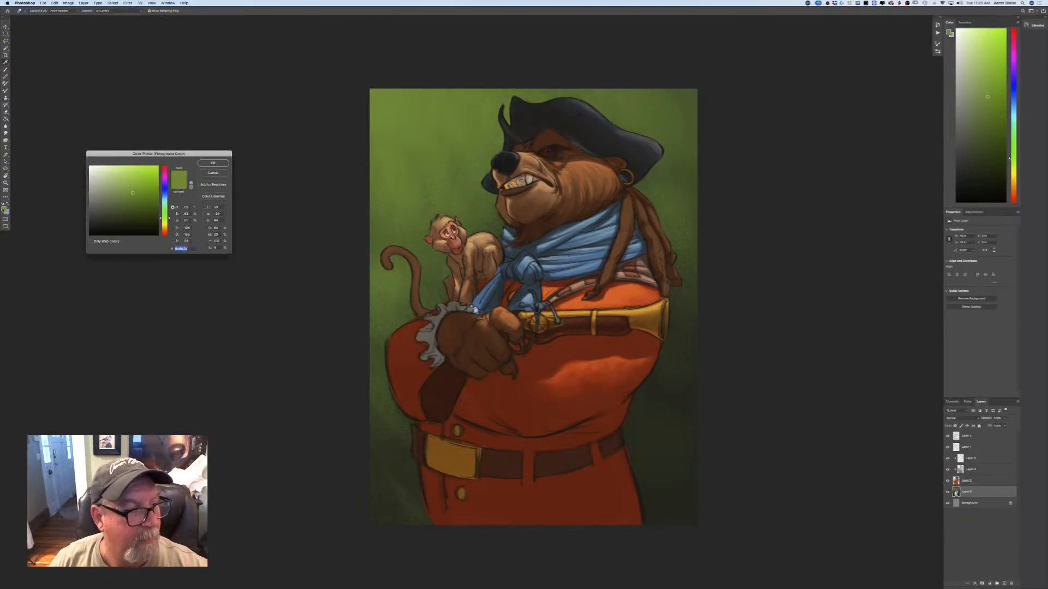
left_click(375, 490)
key("Return")
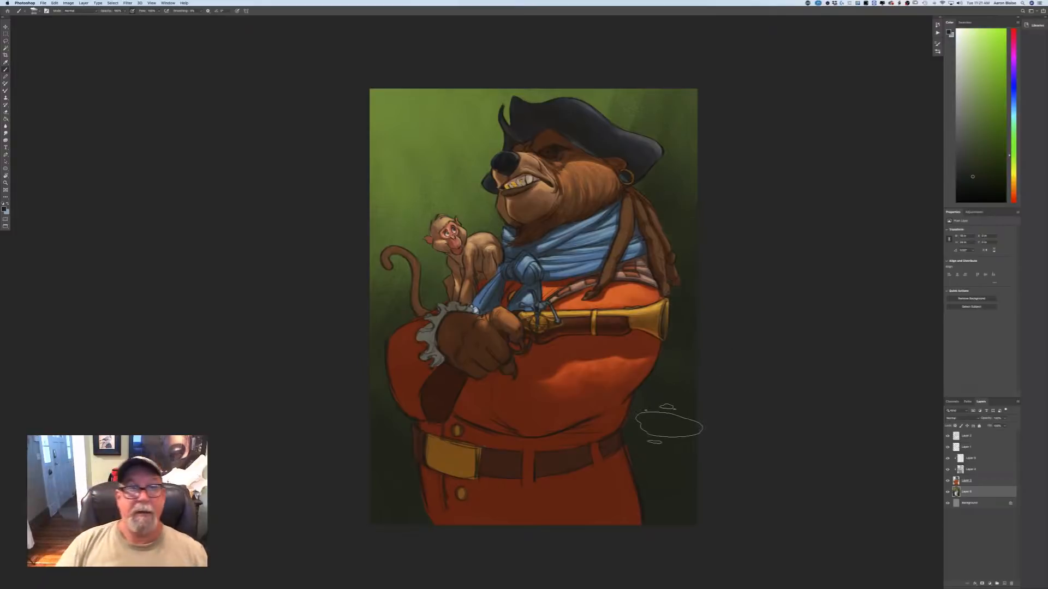
Choose a dark desaturated blue and brush it over the lower background and right side around the bear.
left_click(4, 207)
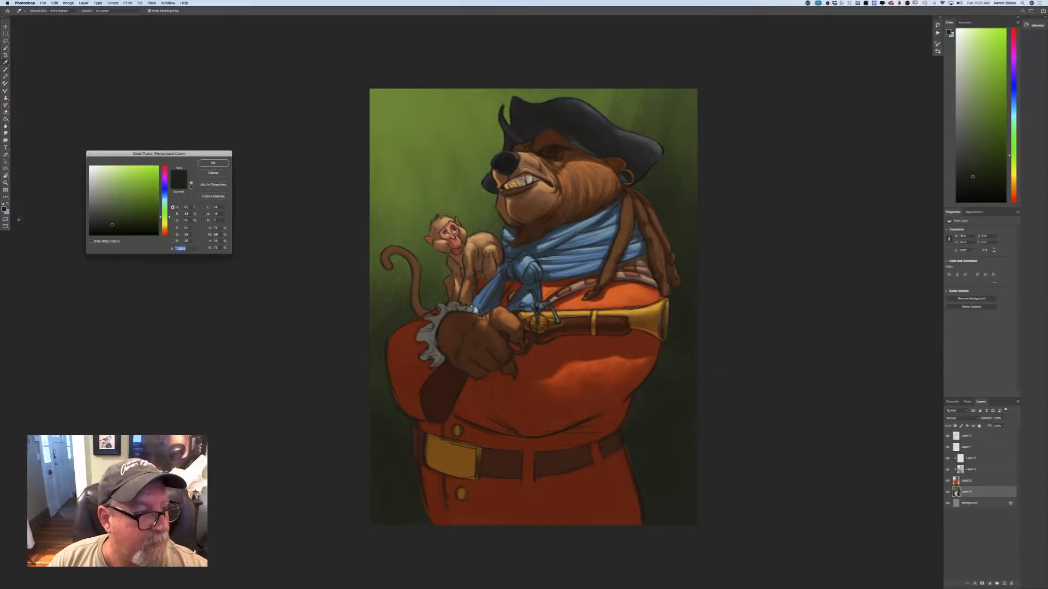
left_click(165, 195)
left_click_drag(116, 218, 115, 214)
left_click(213, 163)
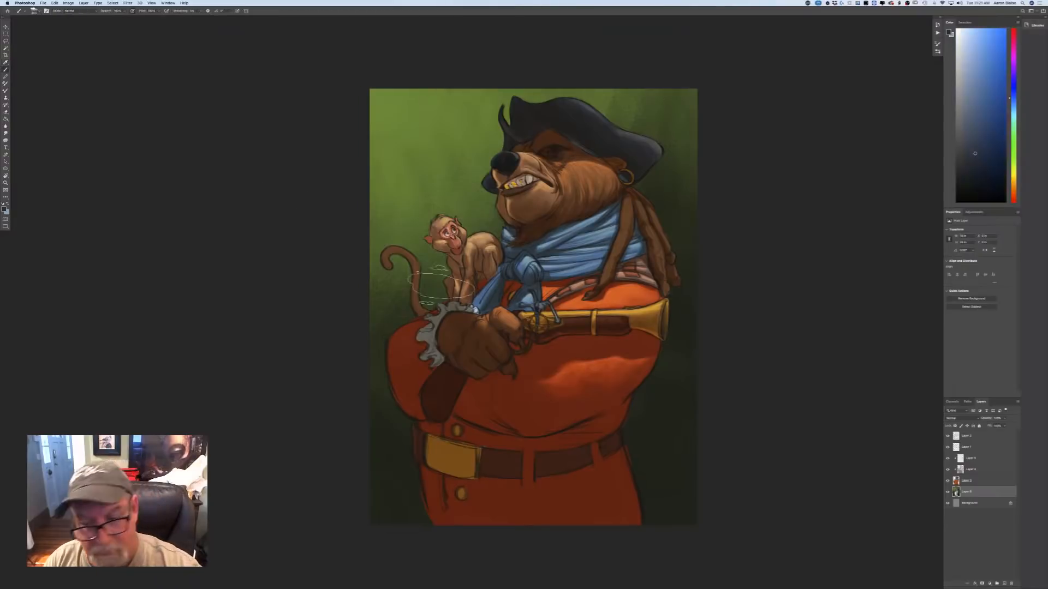
mouse_move(647, 523)
left_mouse_down()
mouse_move(629, 464)
mouse_move(681, 293)
mouse_move(673, 495)
left_mouse_up()
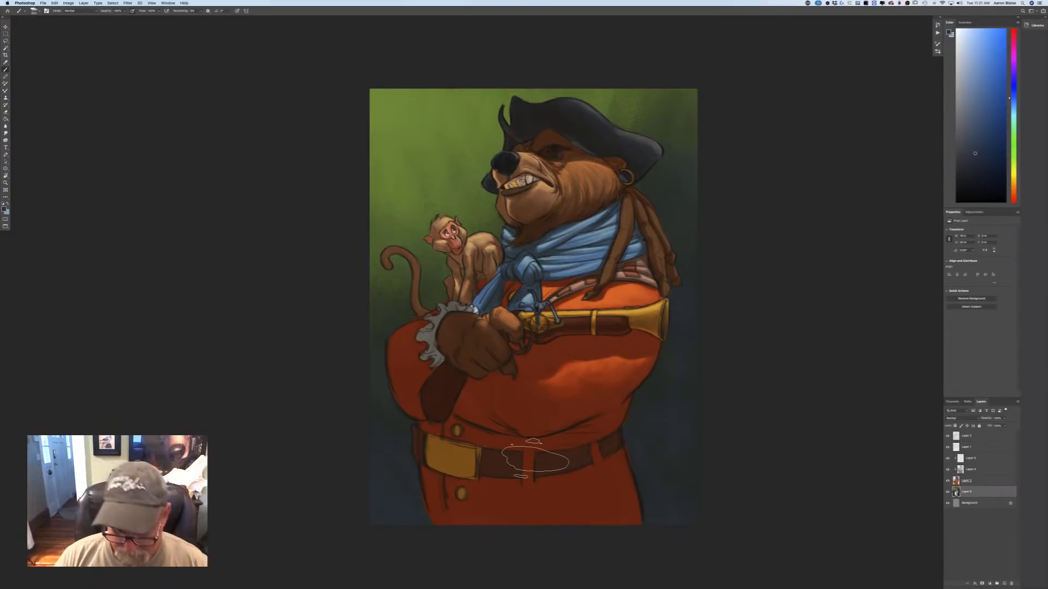
Add a new layer at the top of the layer stack for detailing the bear's face.
key("super+equal")
key("super+equal")
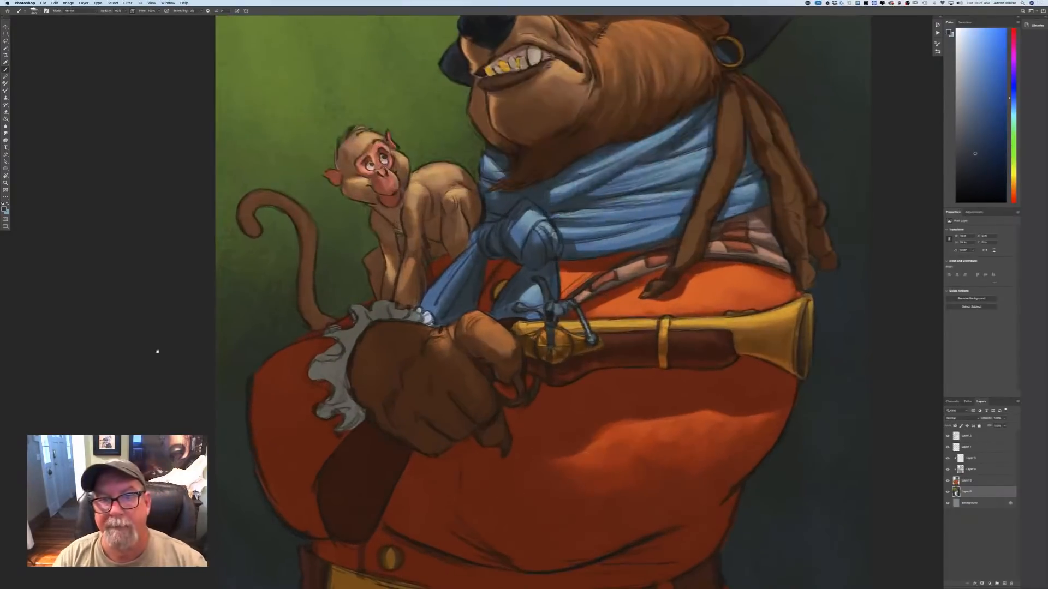
left_click_drag(156, 351, 129, 564)
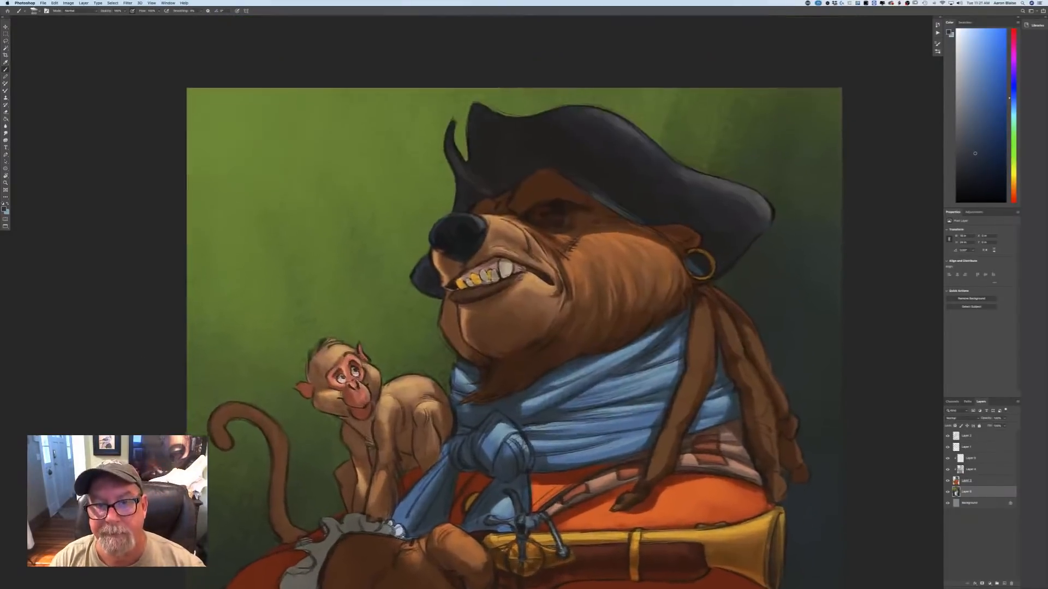
left_click_drag(513, 306, 493, 373)
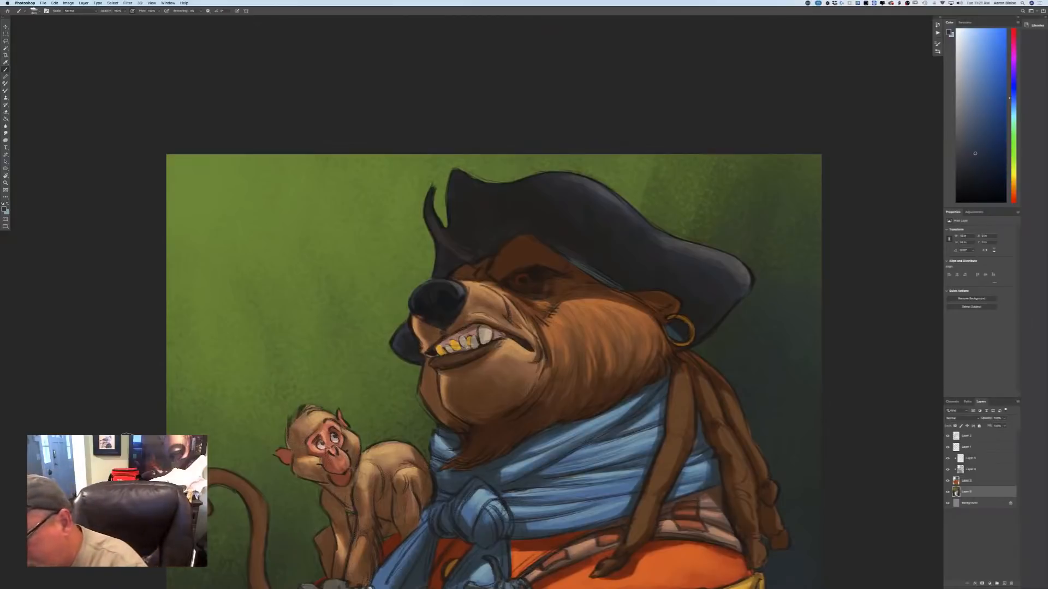
key("super+equal")
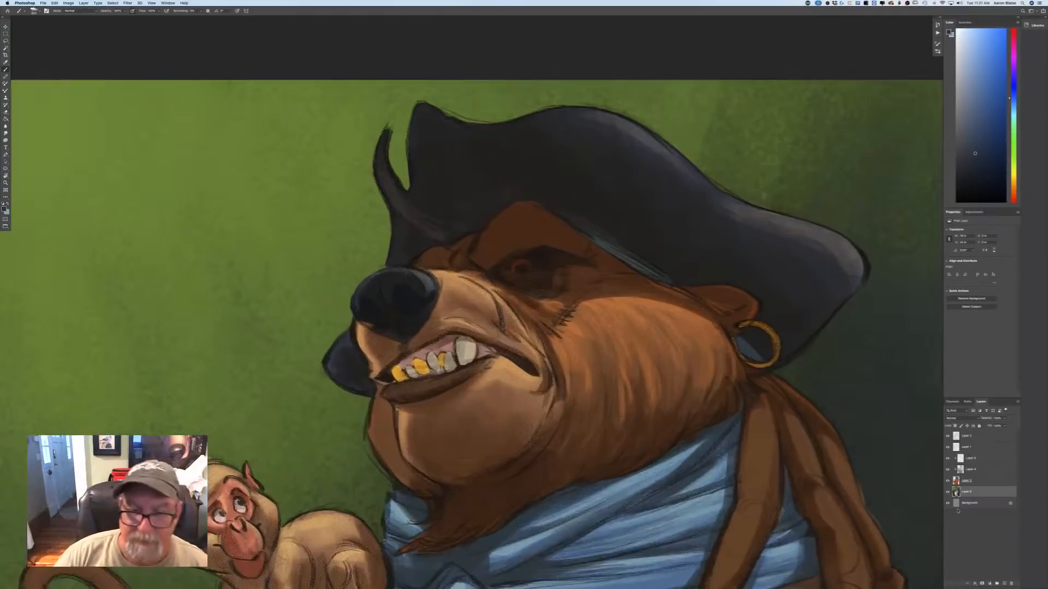
left_click(977, 436)
left_click(997, 583)
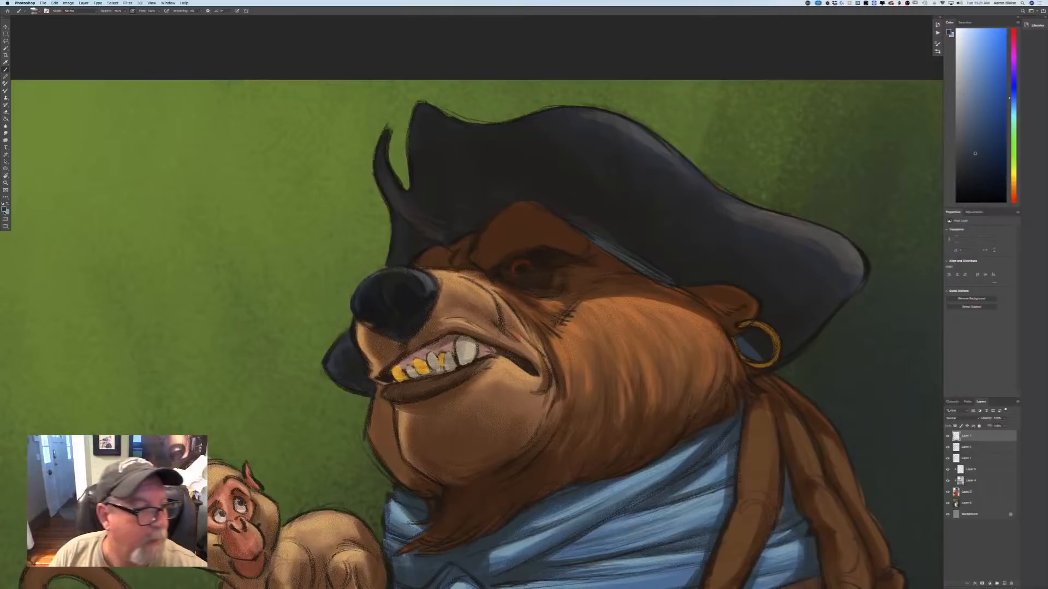
Switch to the Hard Round brush and reduce it to a small size suited to the bear's eye.
left_click(4, 208)
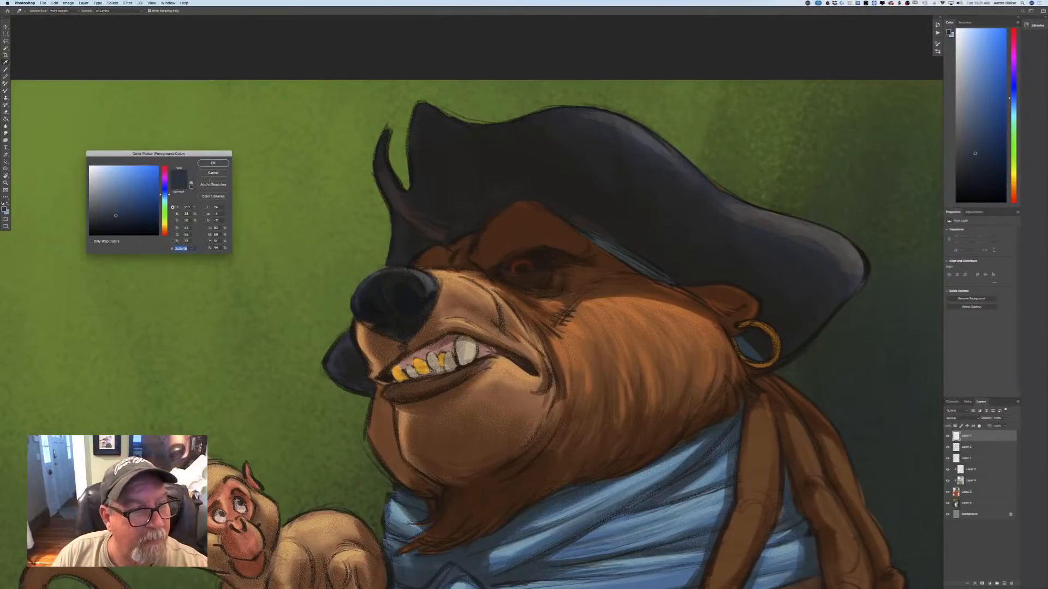
left_click(210, 174)
left_click(37, 11)
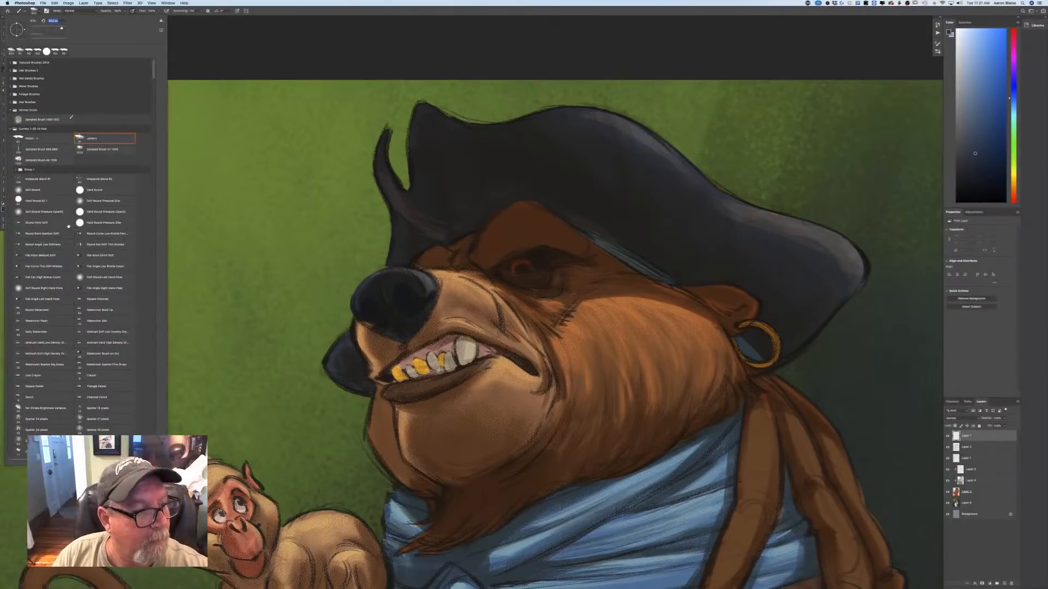
left_click(82, 189)
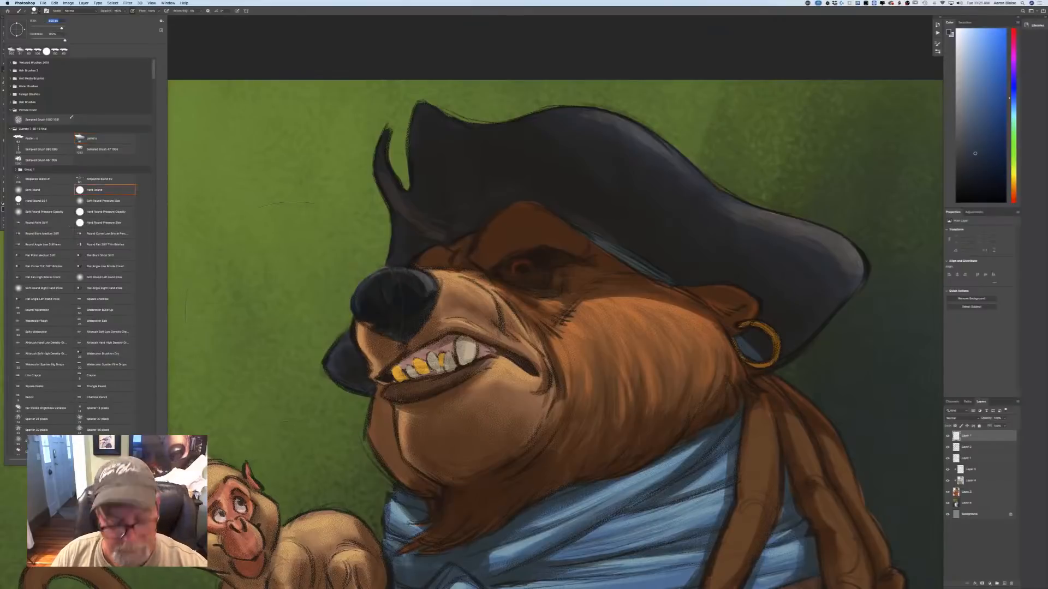
type("60")
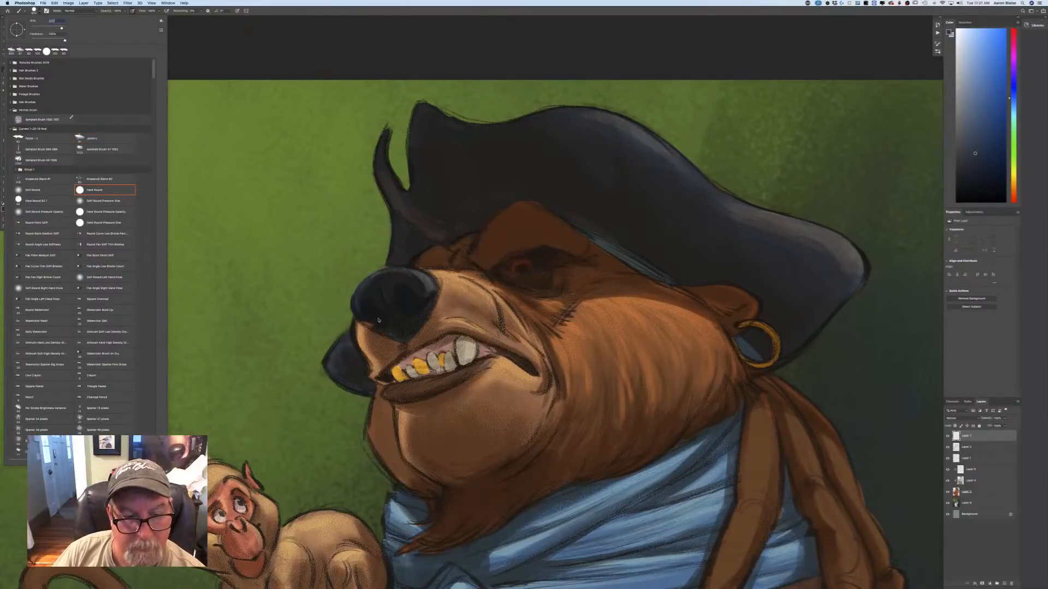
key("Return")
key("Return")
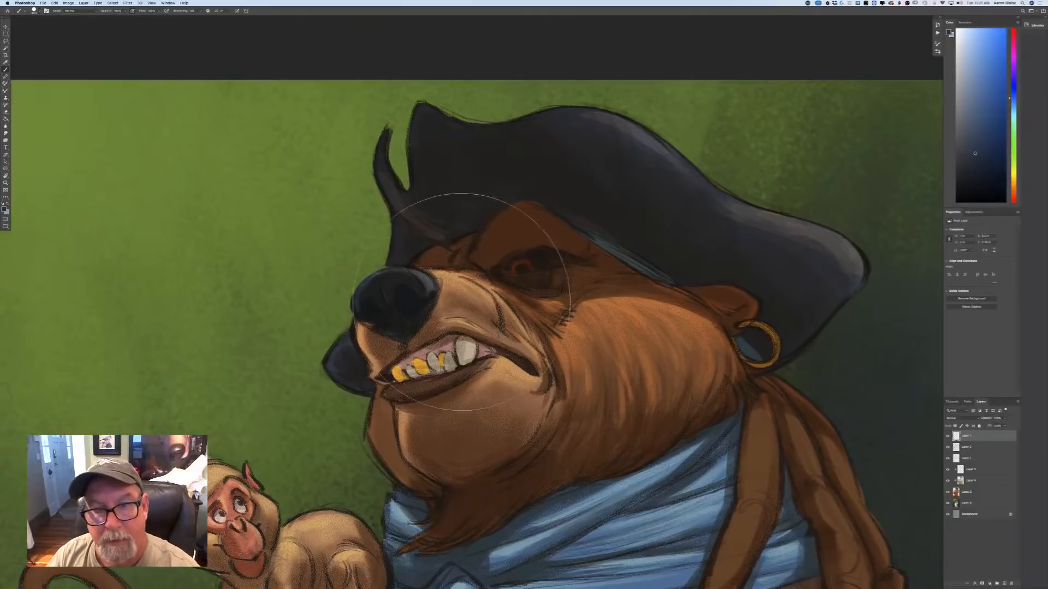
key("bracketleft")
key("bracketleft")
key("bracketleft")
key("bracketleft")
key("bracketleft")
key("bracketleft")
key("bracketleft")
key("bracketleft")
key("bracketleft")
key("bracketleft")
key("bracketleft")
key("bracketleft")
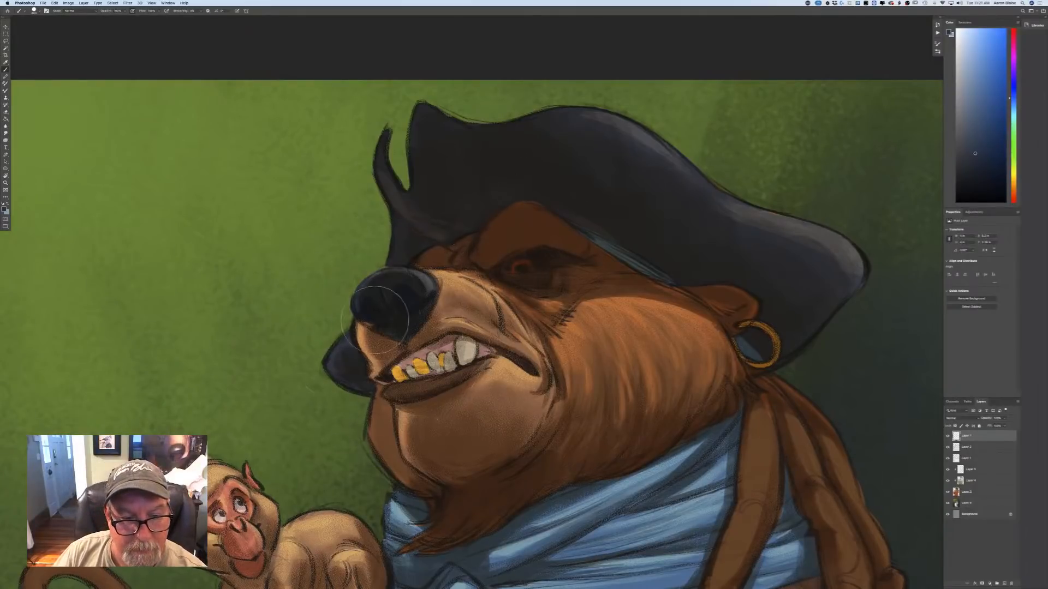
key("bracketleft")
key("bracketleft")
key("bracketleft")
key("bracketleft")
key("bracketleft")
key("bracketleft")
key("bracketleft")
key("bracketleft")
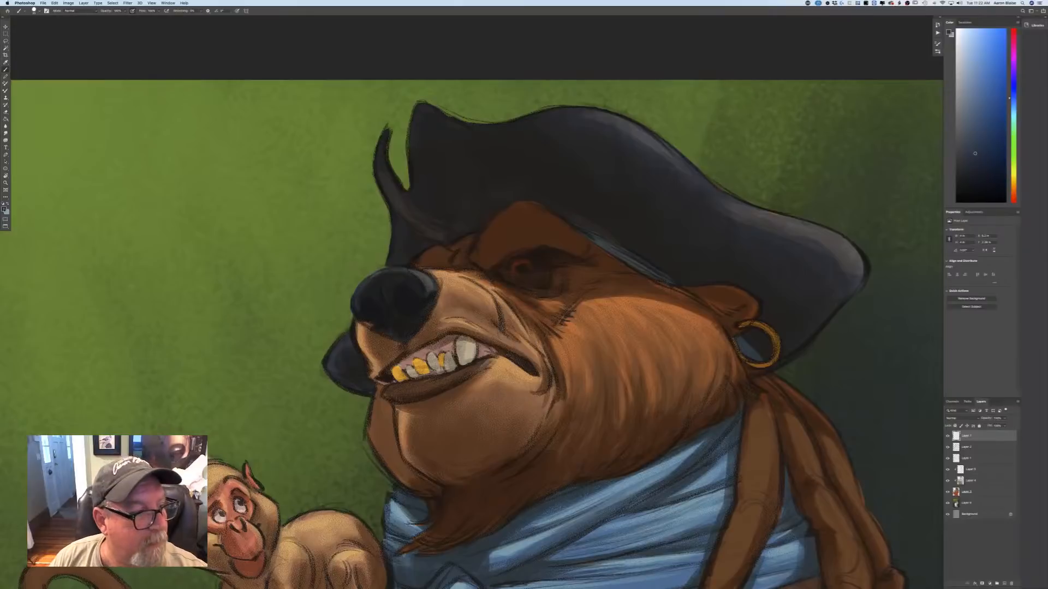
Sample the reddish brown beside the bear's eye as the foreground colour and paint a glowing ring for the iris.
left_click(5, 209)
left_click(512, 273)
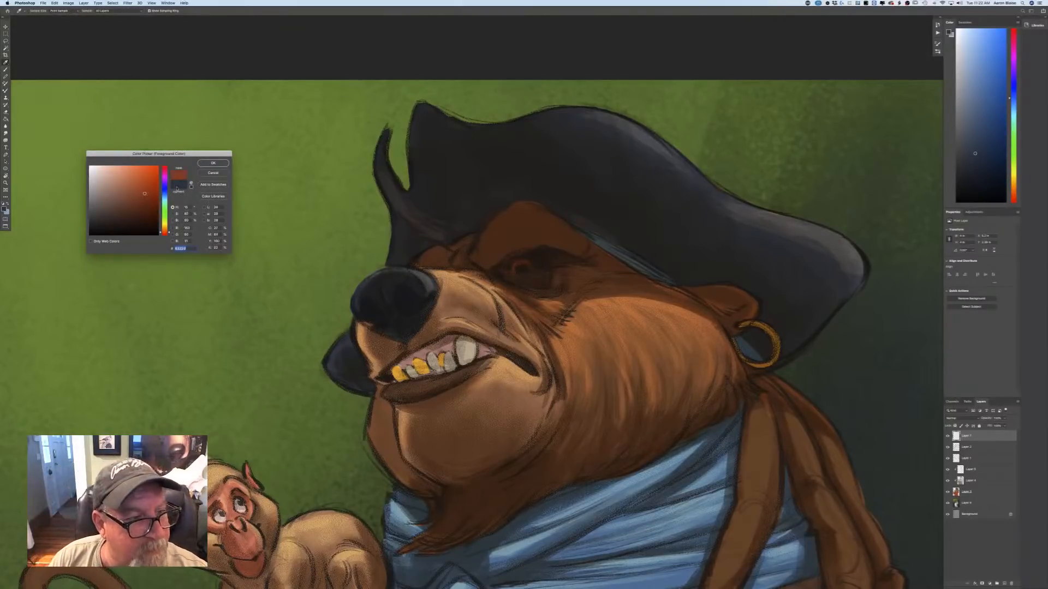
key("Return")
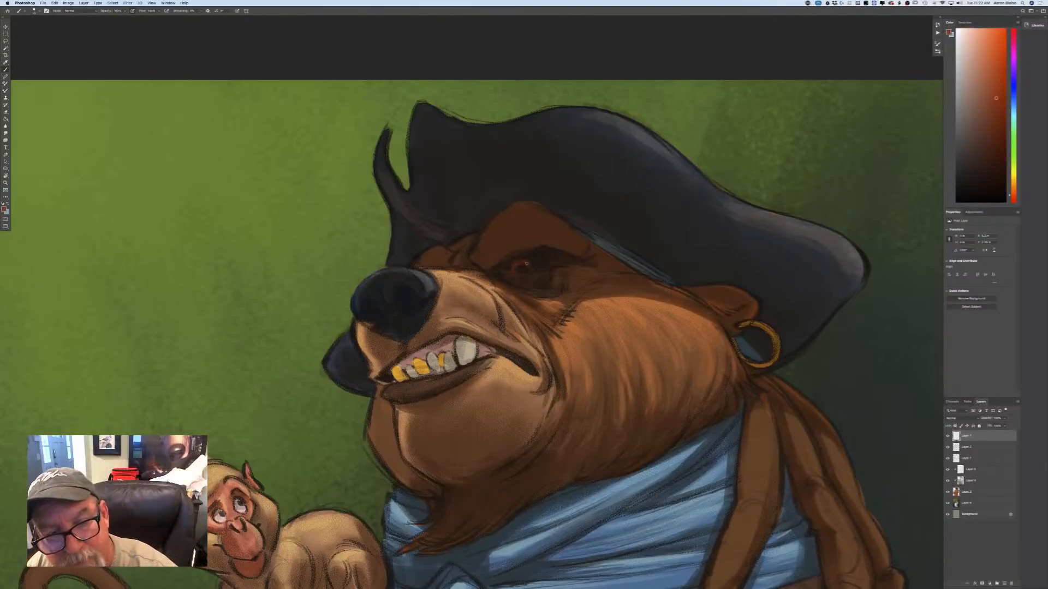
left_click_drag(528, 268, 529, 264)
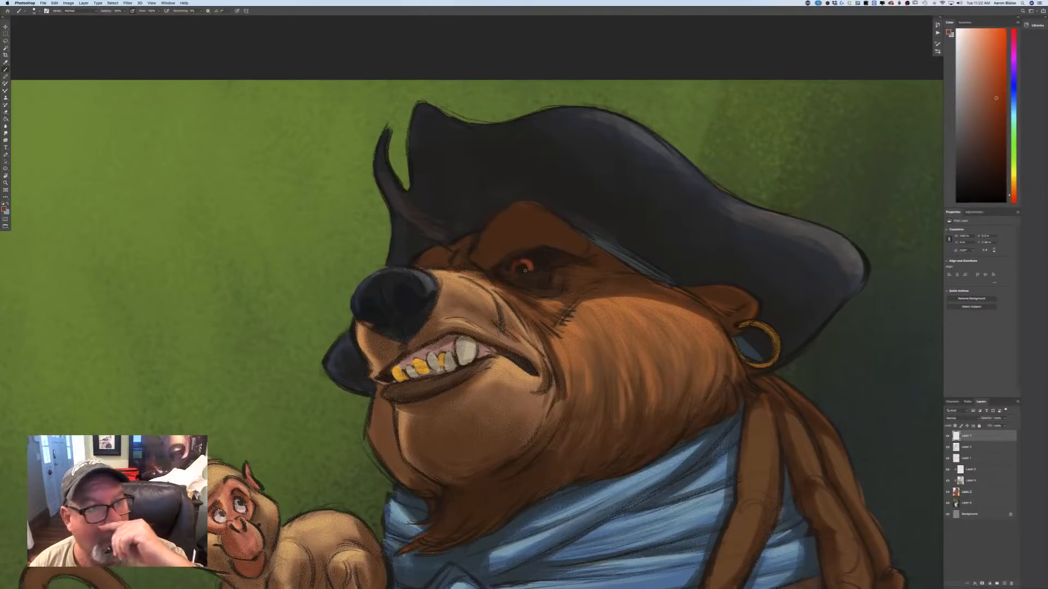
left_click_drag(521, 264, 517, 264)
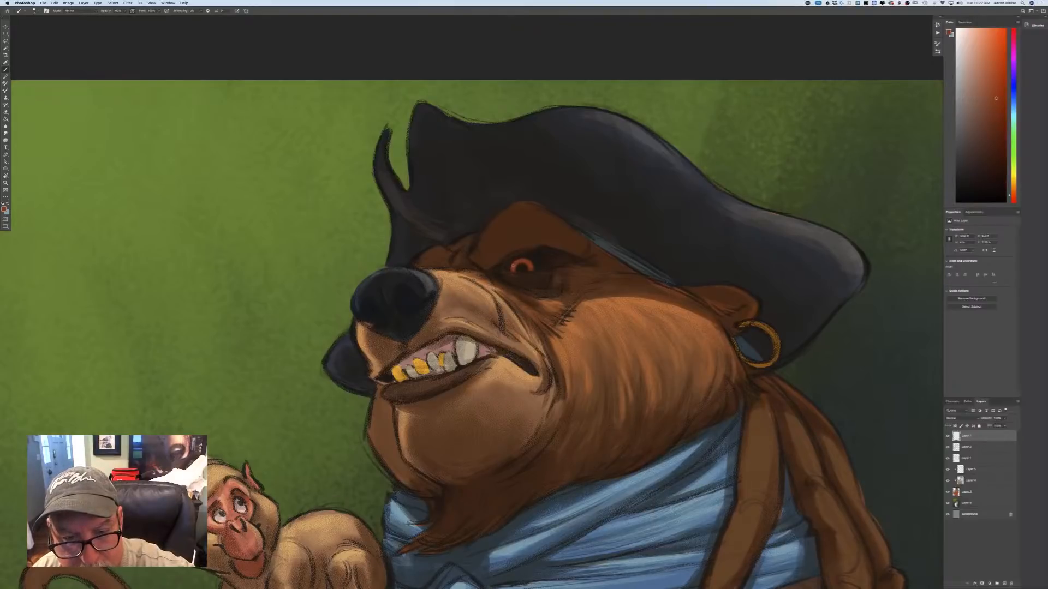
left_click_drag(512, 268, 518, 262)
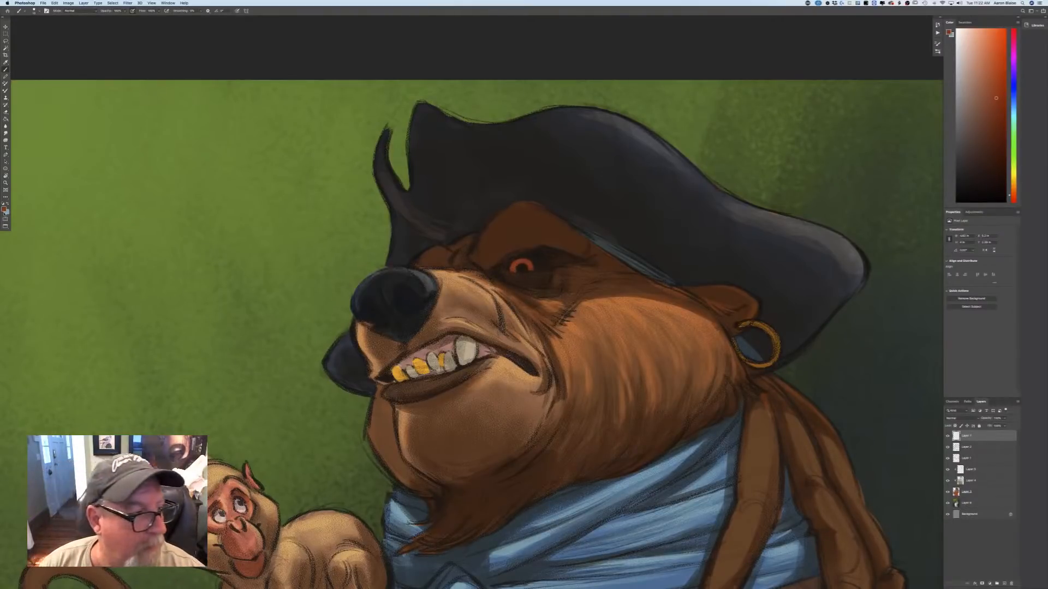
Choose a near-black colour and paint the pupil in the centre of the bear's red iris.
left_click(5, 210)
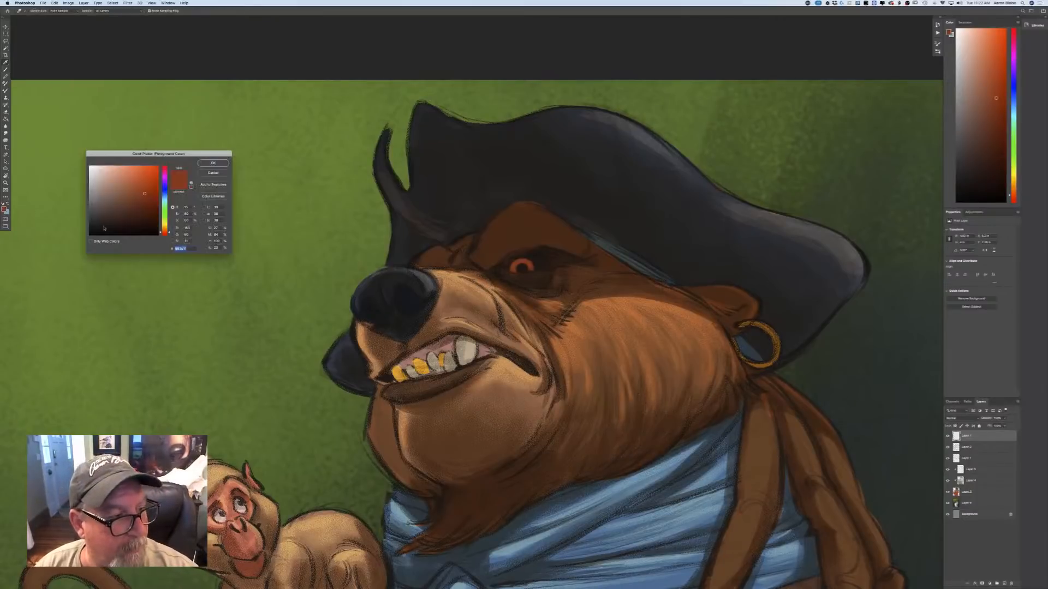
left_click(118, 232)
left_click(213, 163)
left_click(521, 267)
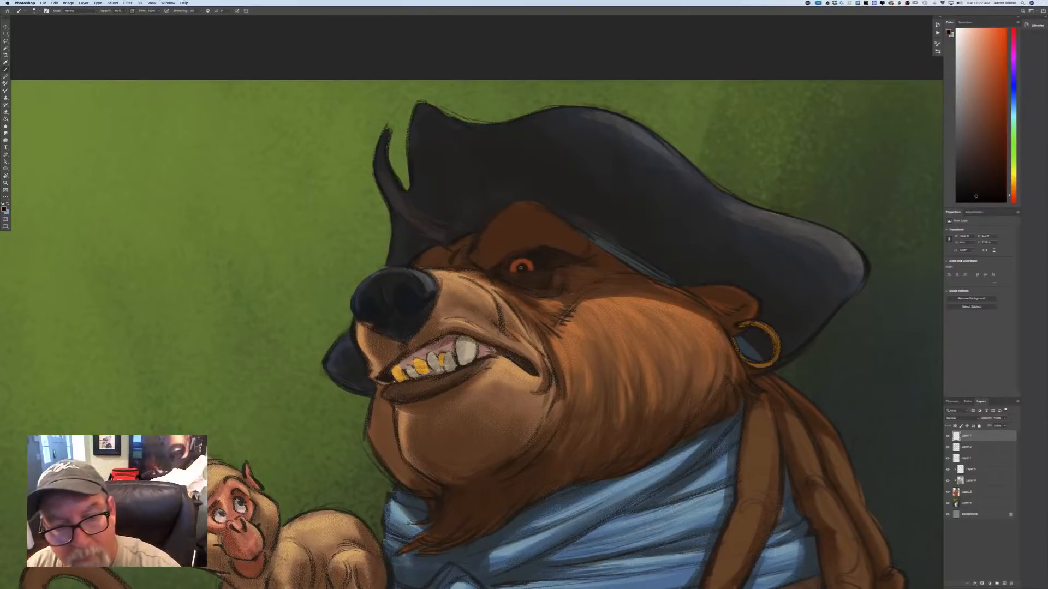
left_click(522, 267)
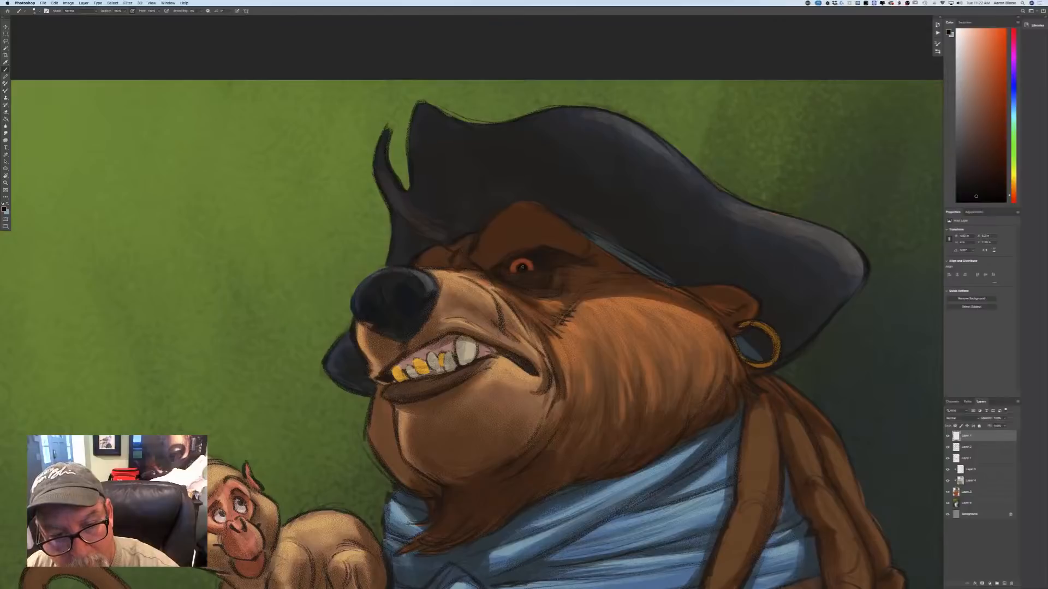
left_click_drag(522, 269, 524, 268)
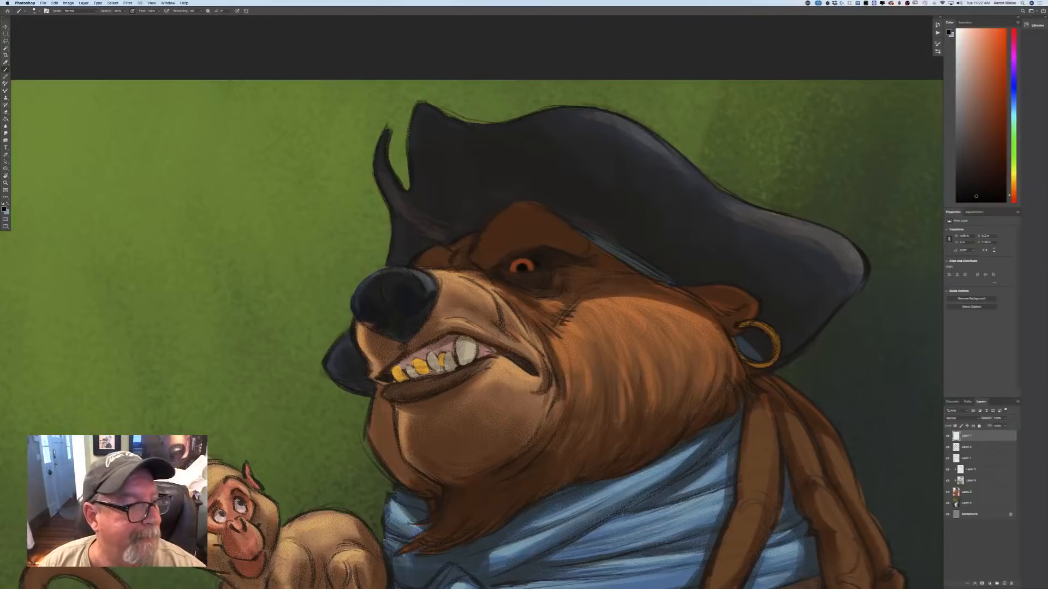
Choose a dark grey-blue and paint the eyeball area around the bear's iris.
left_click(3, 209)
left_click(164, 196)
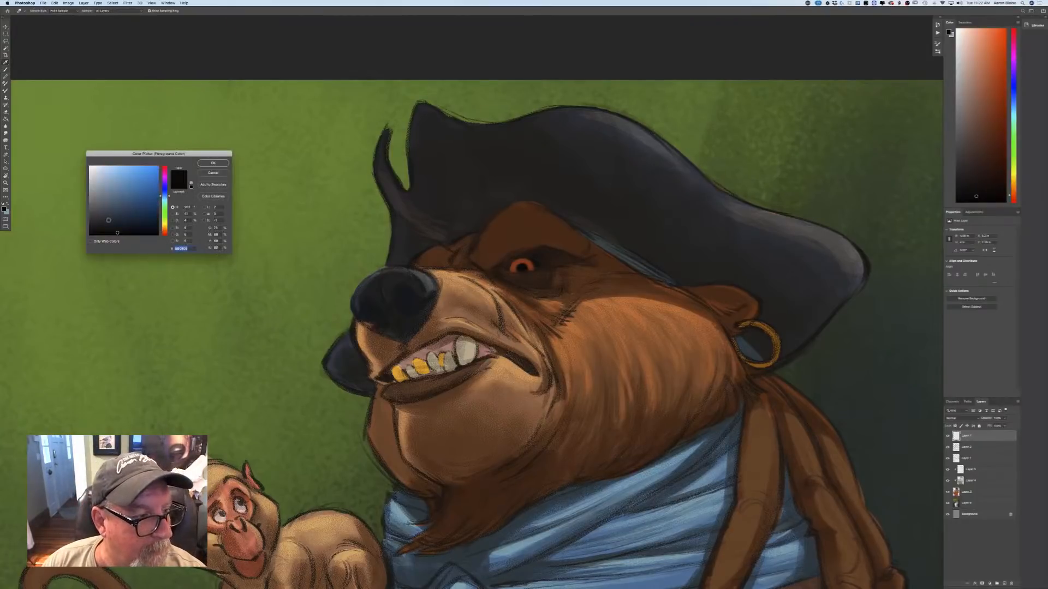
left_click(108, 222)
left_click(213, 163)
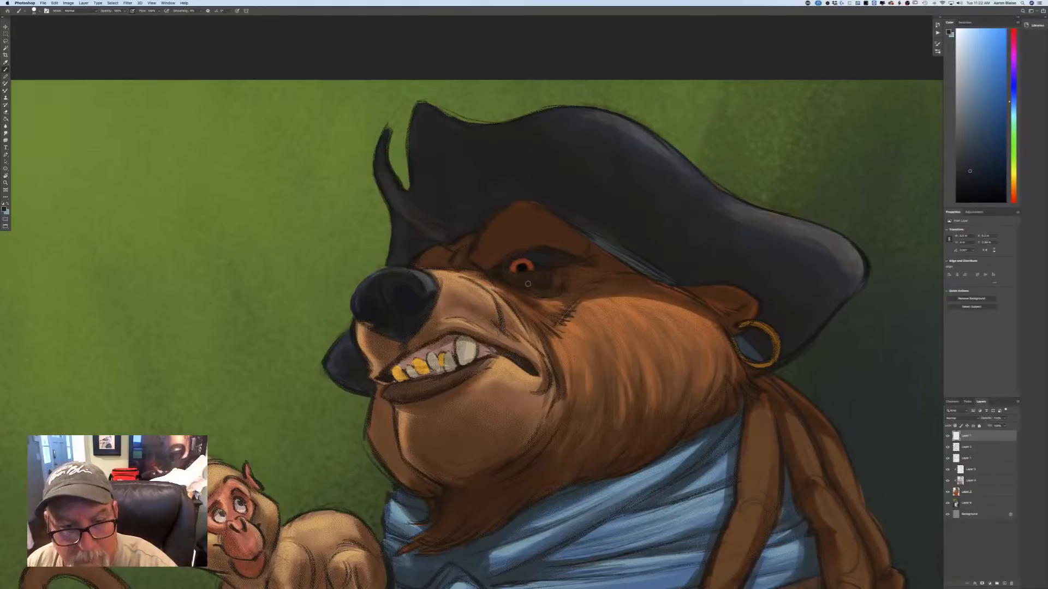
Choose a nearly black blue and deepen the bear's eyelid lines and the shadows around the eye, enlarging the brush for the broader areas.
left_click(4, 210)
left_click(98, 232)
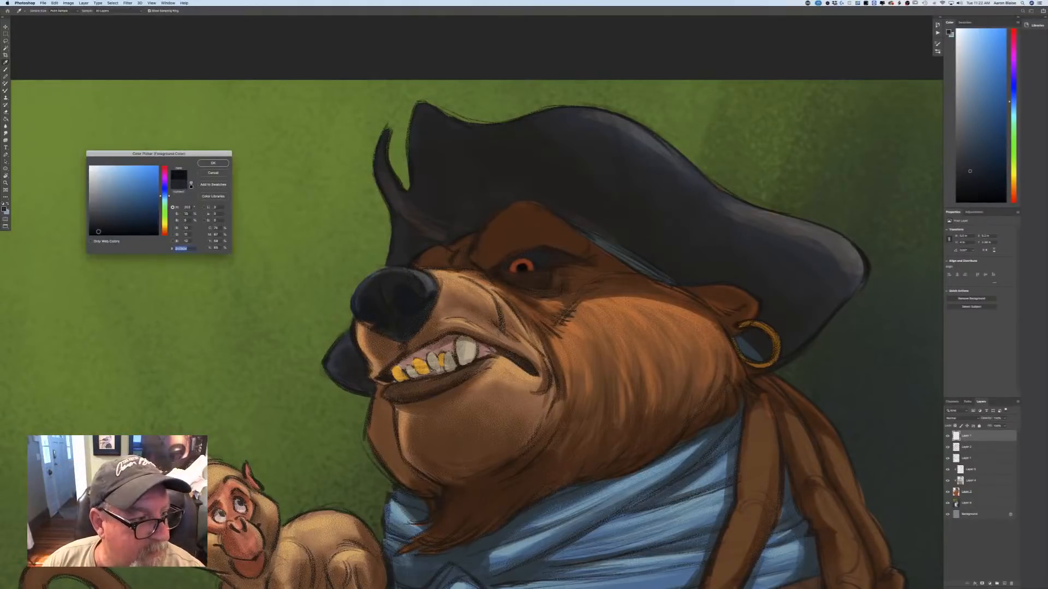
key("Return")
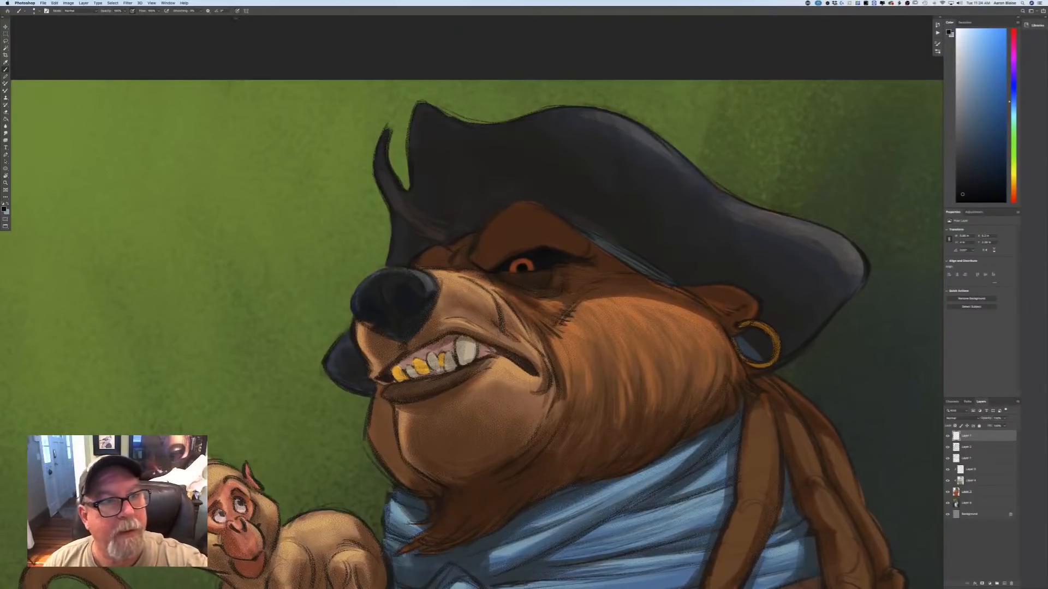
key("bracketright")
key("bracketright")
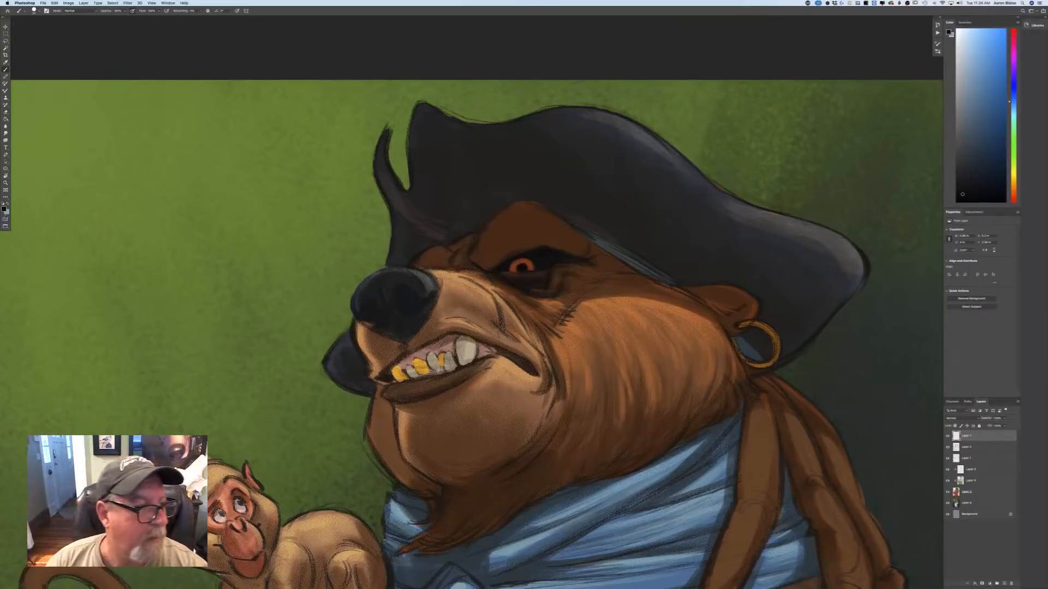
Choose a medium grey-blue as the foreground colour and add fine light accents along the rim of the bear's eye.
left_click(4, 209)
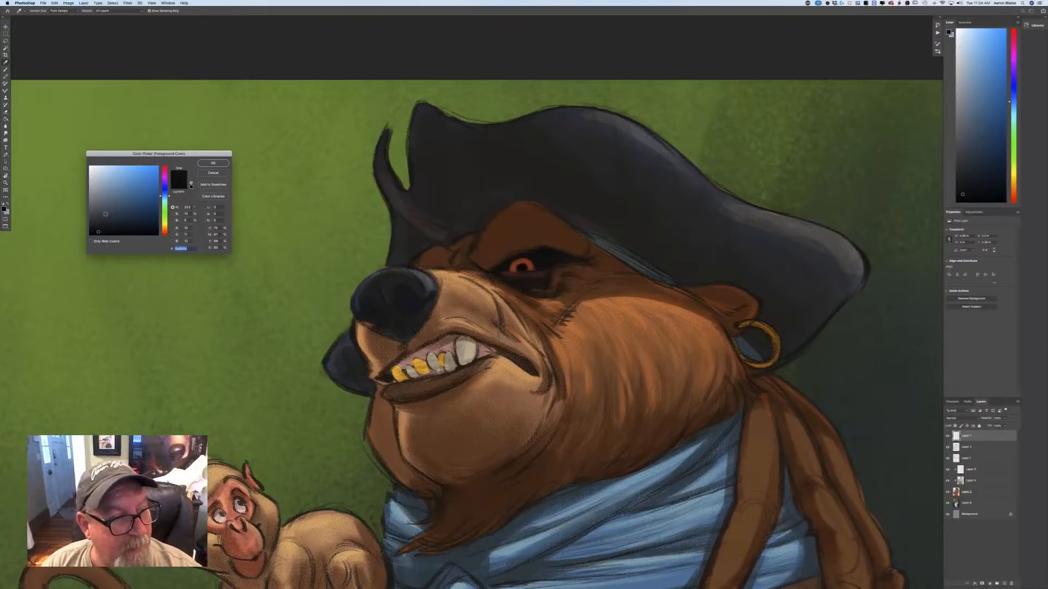
left_click(116, 204)
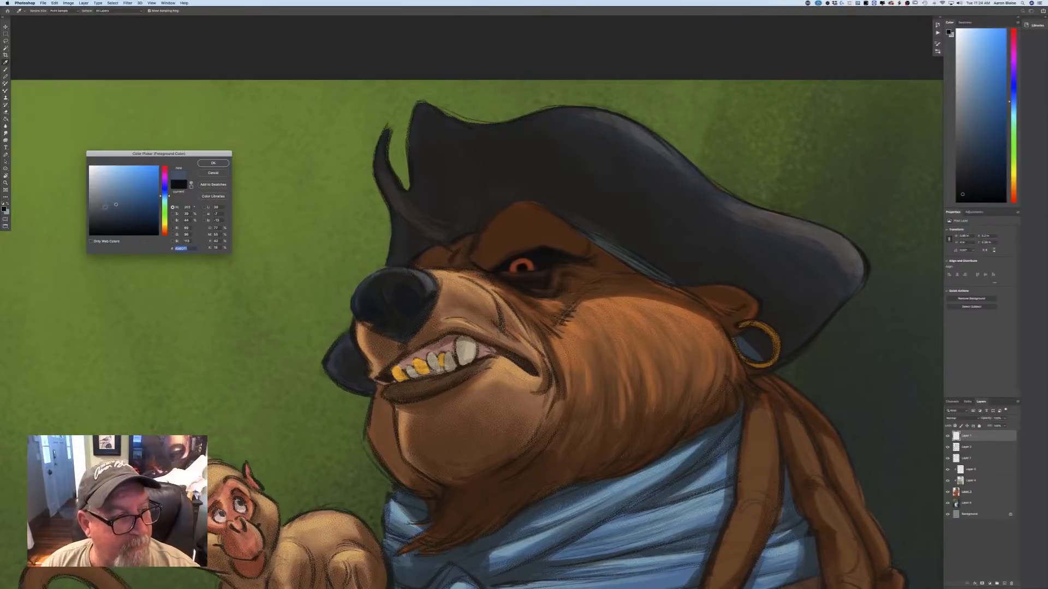
left_click(213, 163)
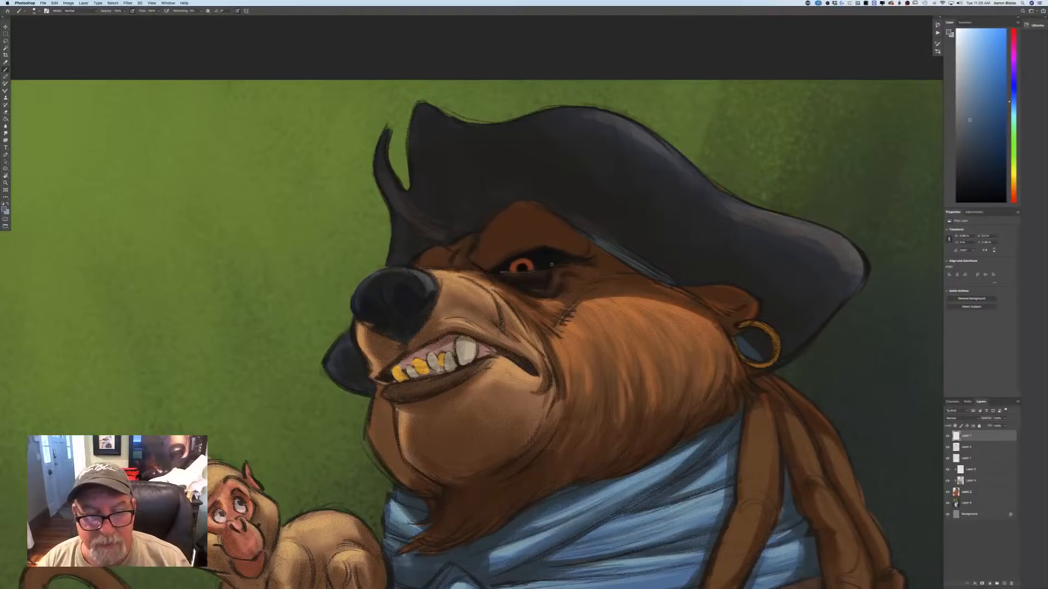
left_click(4, 209)
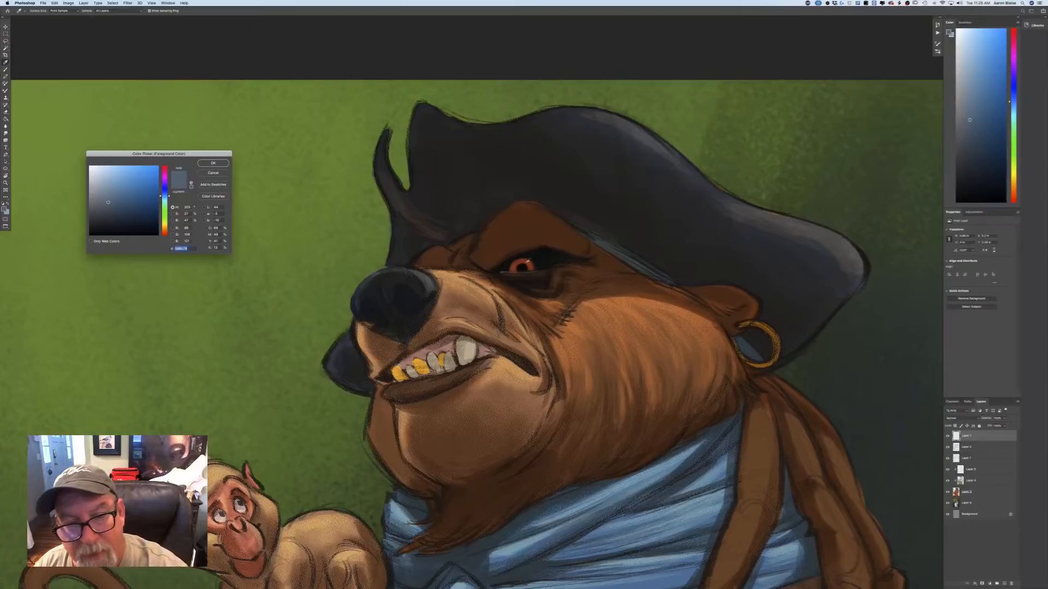
left_click(524, 262)
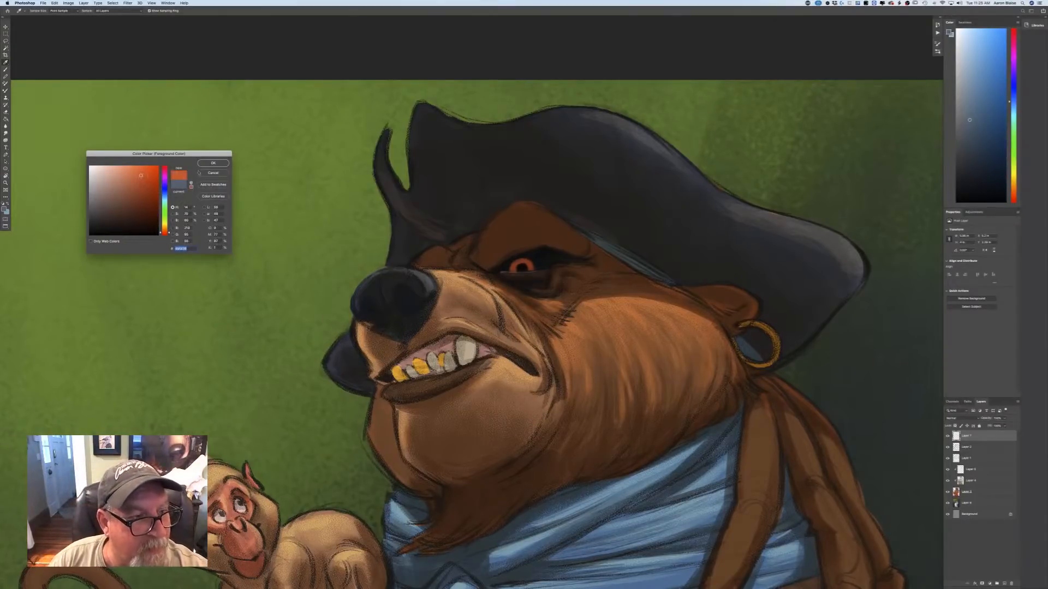
key("Return")
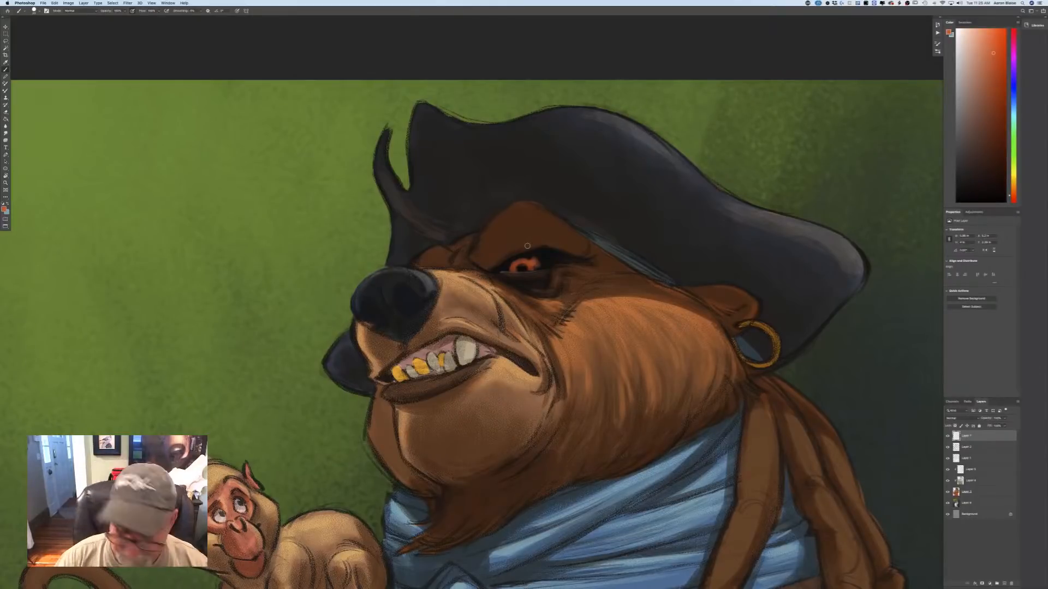
key("super+z")
key("super+z")
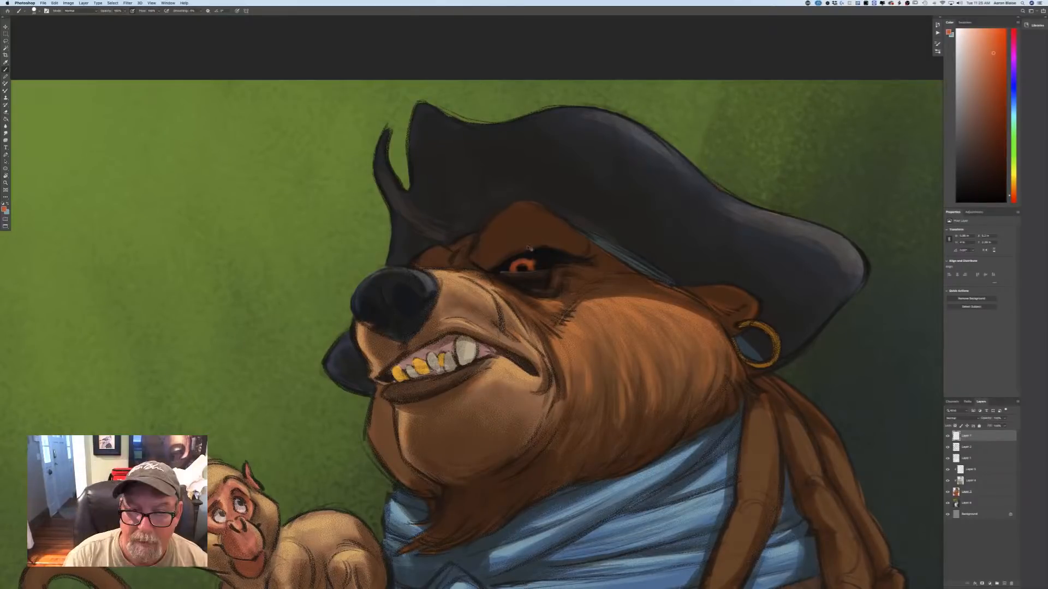
key("super+z")
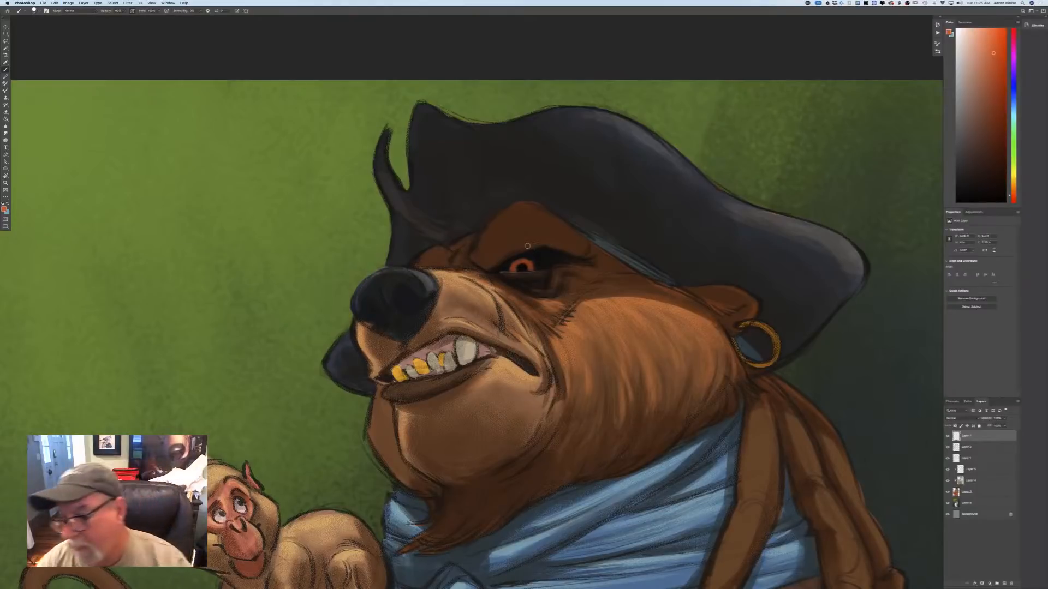
Add a new top layer, choose a light warm grey and paint soft reflections over the bear's eye.
left_click(997, 583)
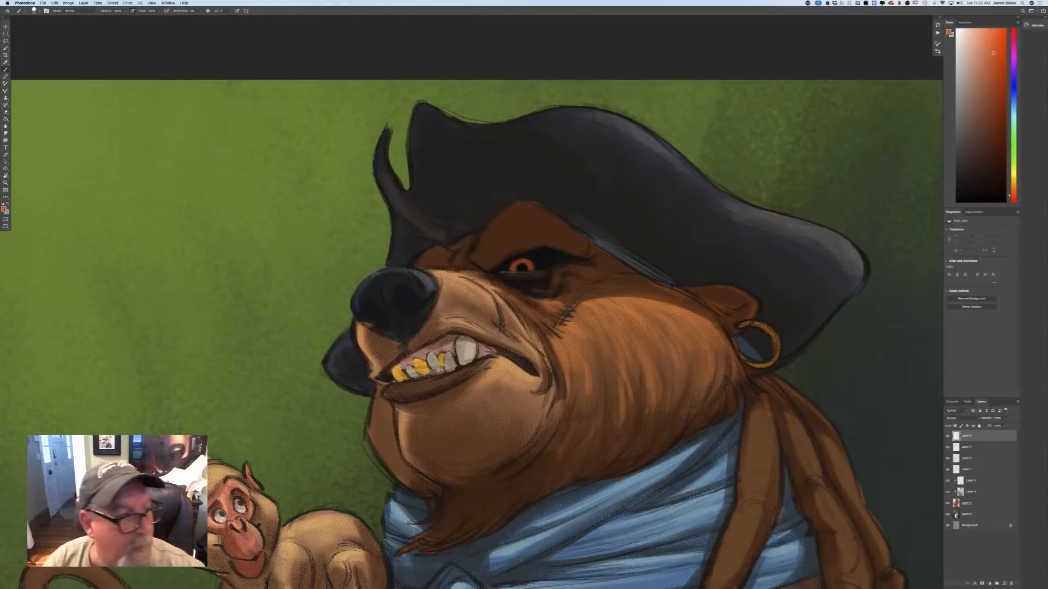
left_click(4, 210)
left_click(103, 186)
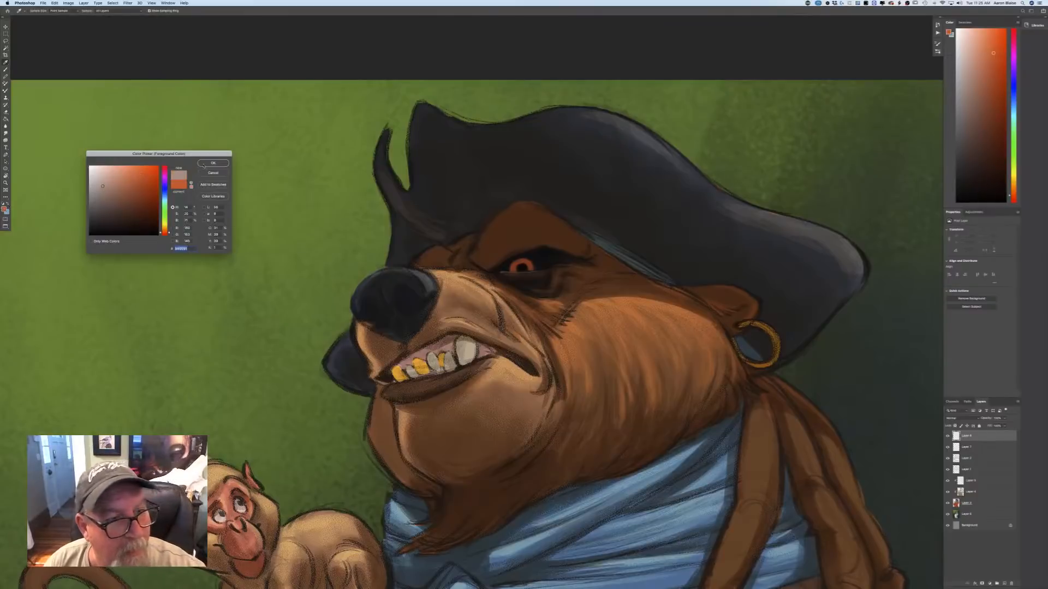
left_click(213, 164)
key("b")
left_click(532, 263)
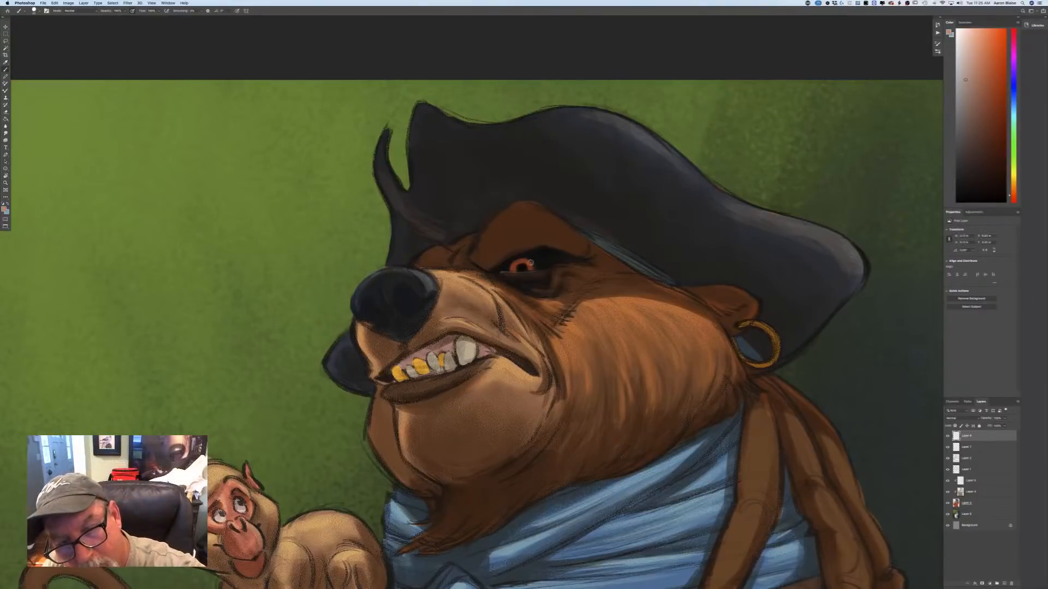
left_click_drag(512, 263, 519, 261)
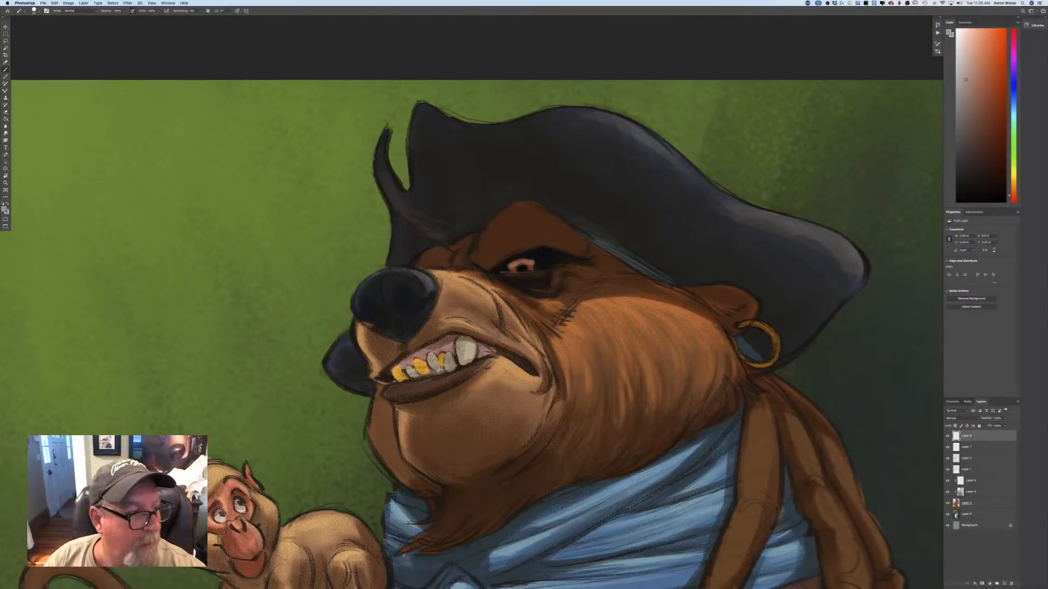
Shift the foreground colour to light blue and pale cyan and add cool reflections to the bear's eye.
left_click(5, 210)
left_click_drag(166, 232, 165, 230)
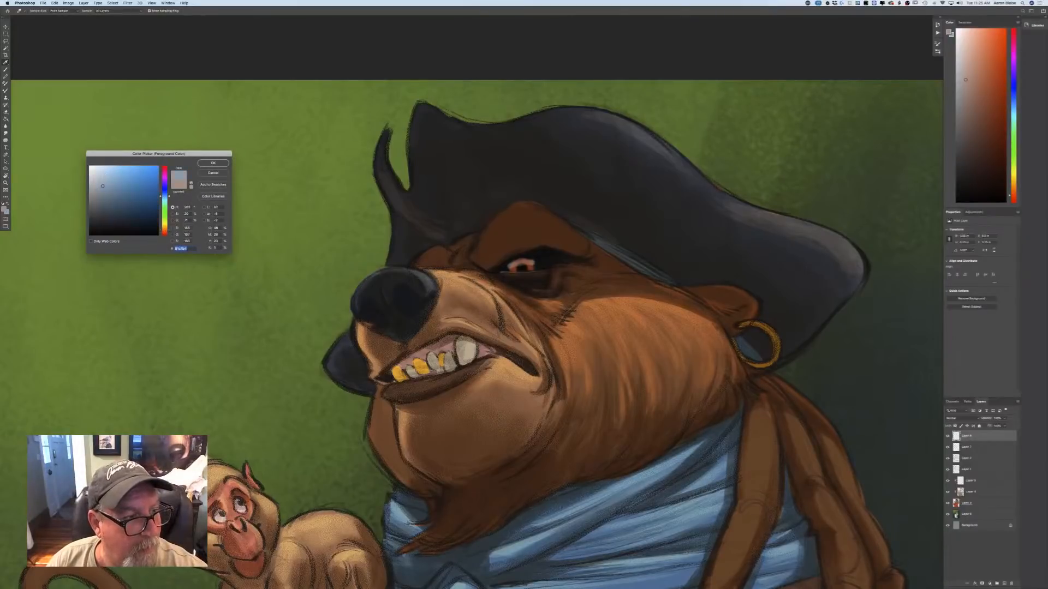
left_click(213, 163)
key("b")
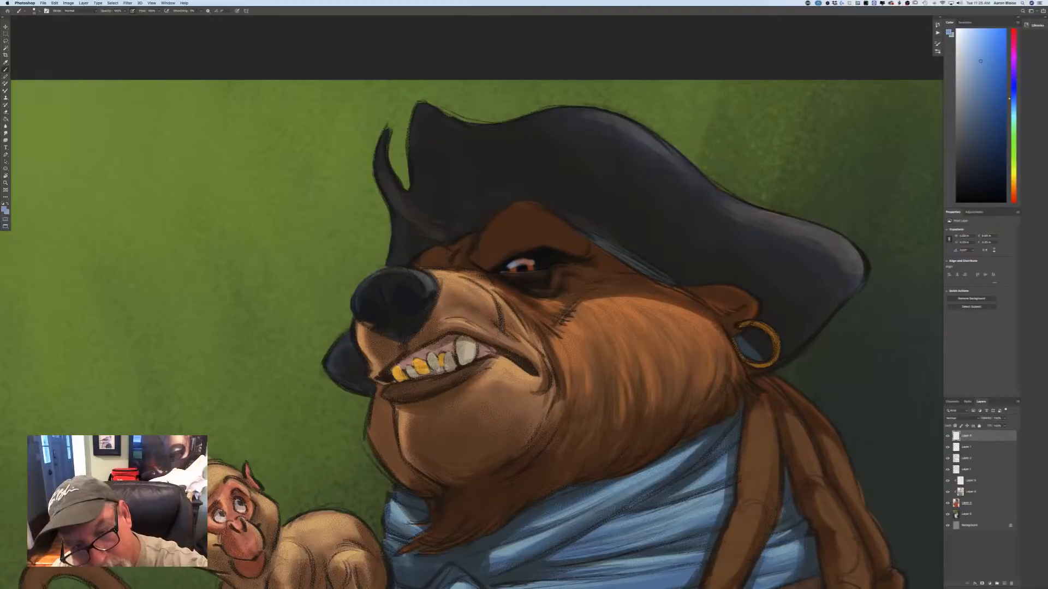
left_click(4, 209)
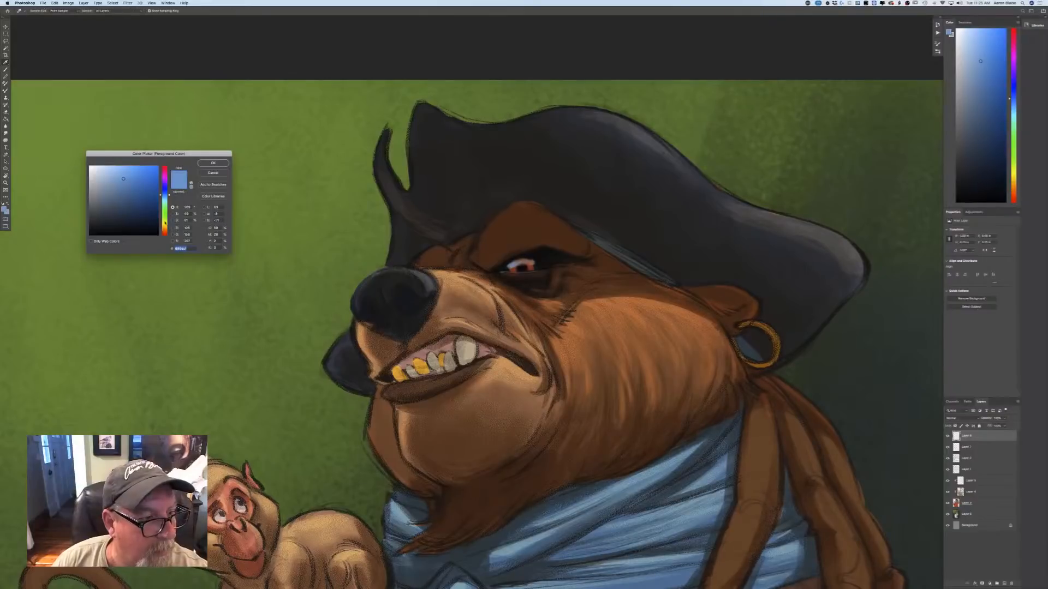
left_click(163, 201)
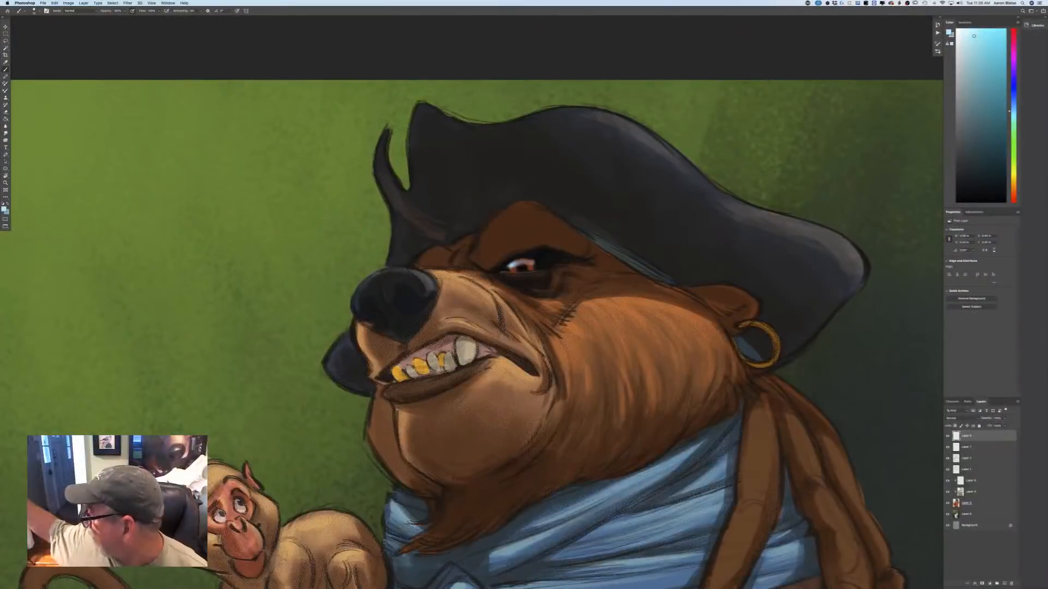
Choose a warm near-white and paint a small bright highlight in the bear's eye.
left_click(3, 209)
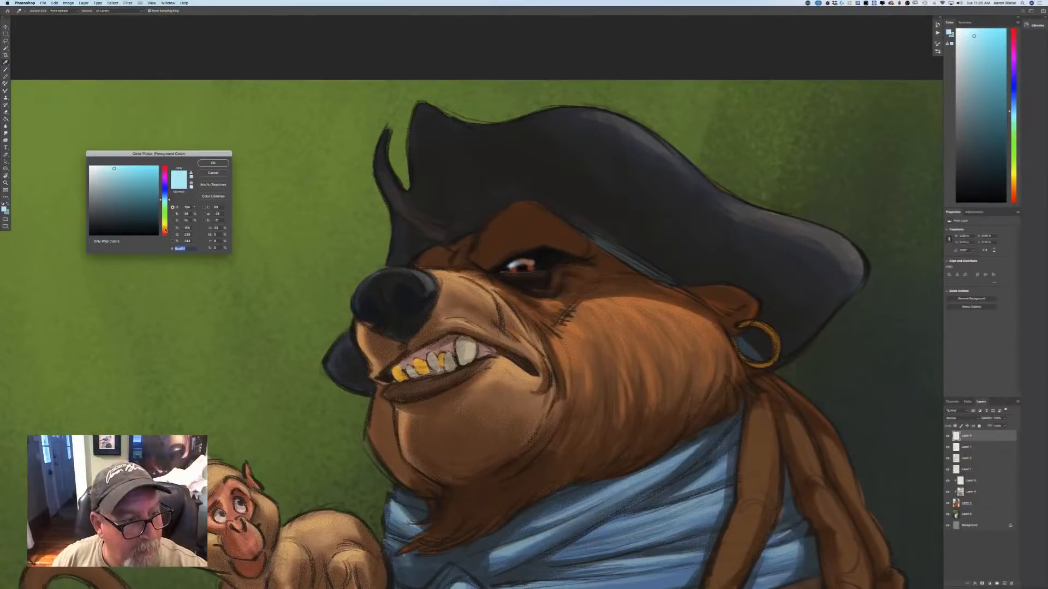
left_click(164, 227)
left_click(93, 167)
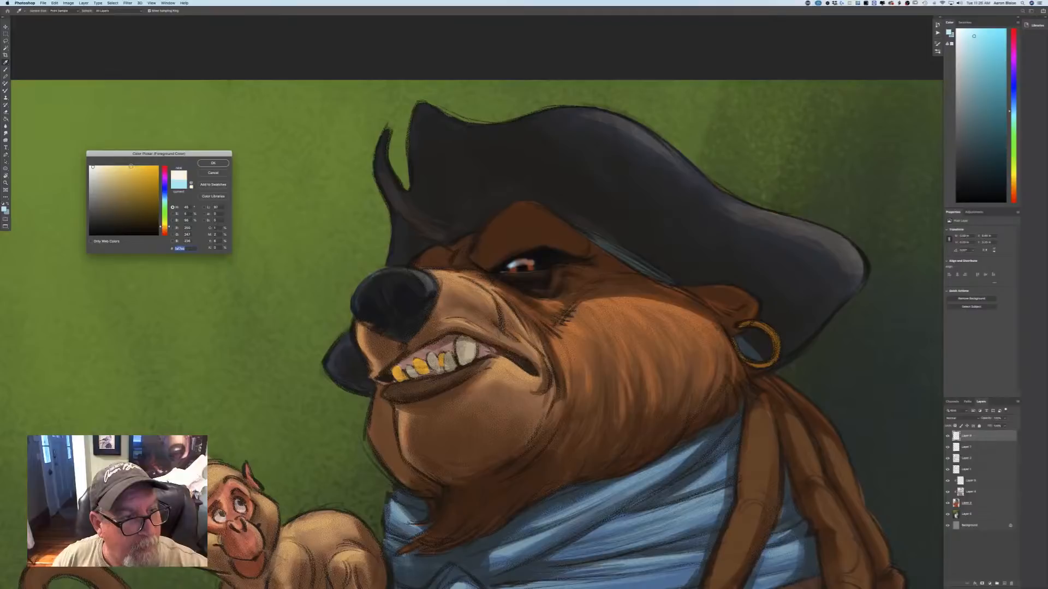
key("Return")
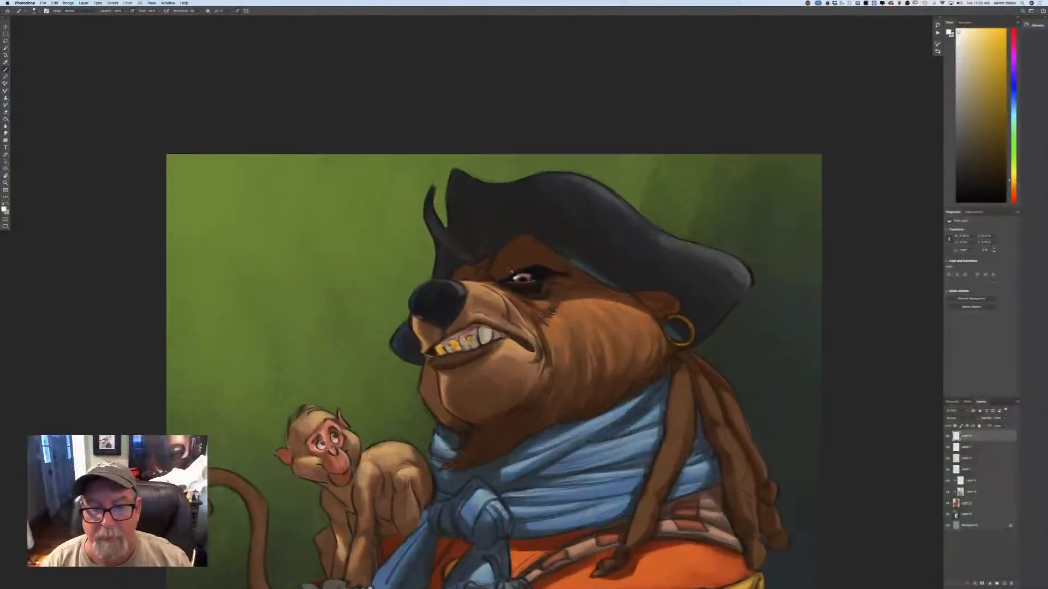
Sample the orange-red of the bear's iris as the foreground colour and brighten the iris around the pupil.
key("super+plus")
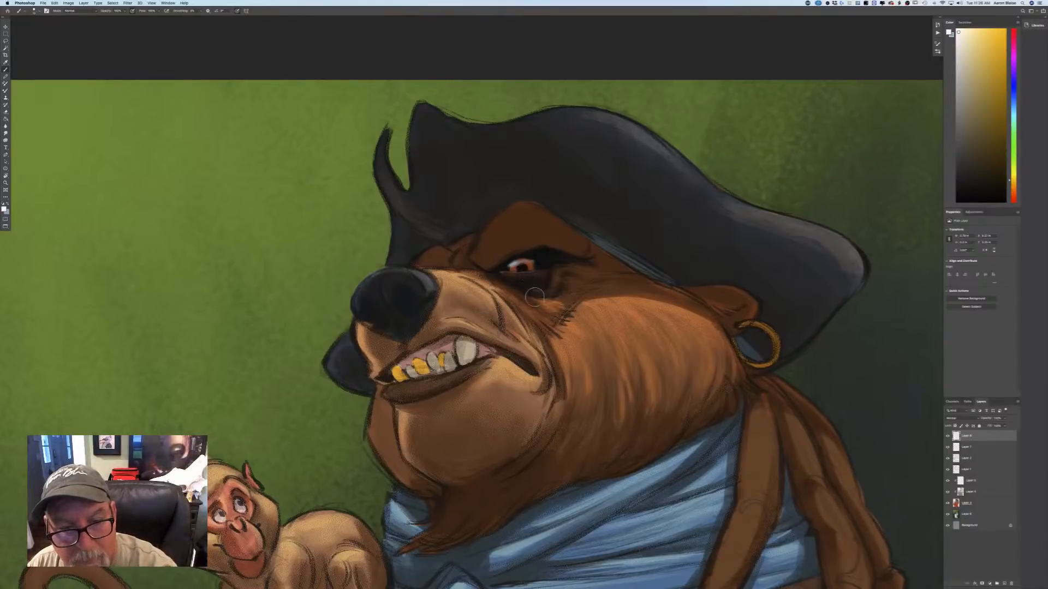
key("super+minus")
key("super+minus")
key("super+minus")
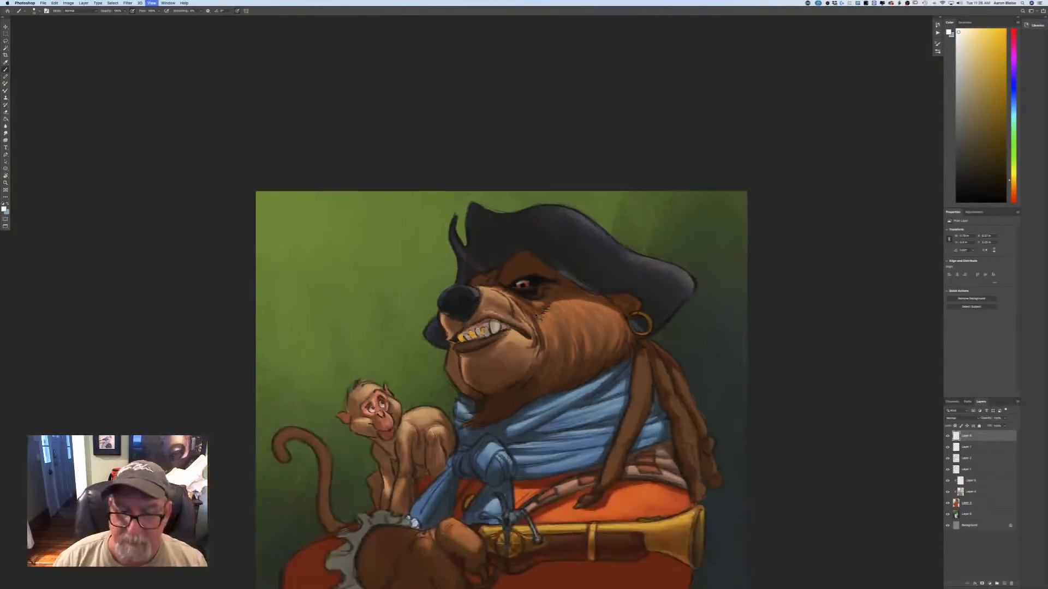
key("super+plus")
key("super+plus")
key("super+plus")
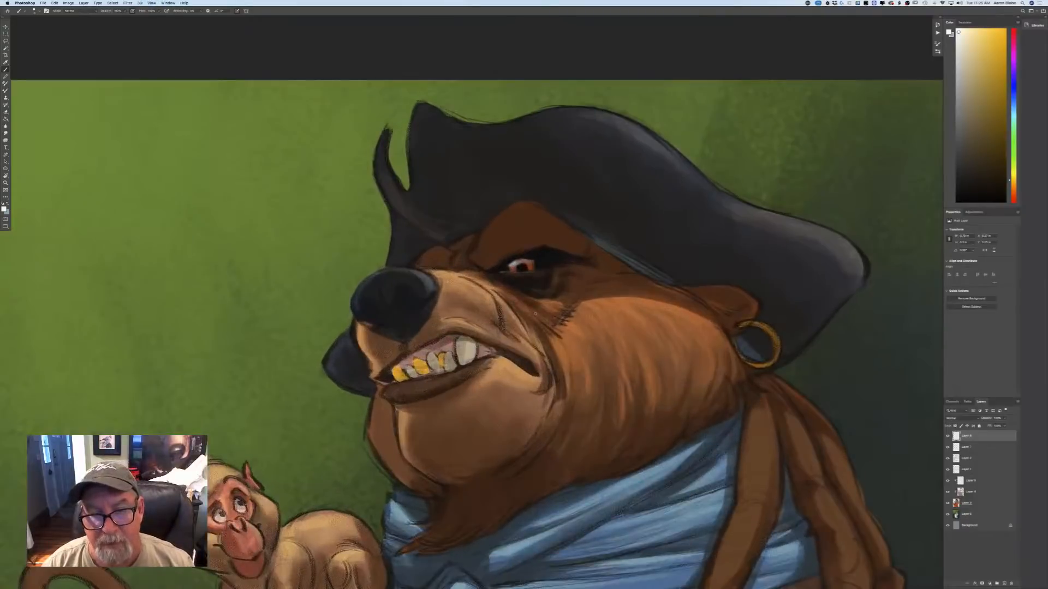
left_click(4, 209)
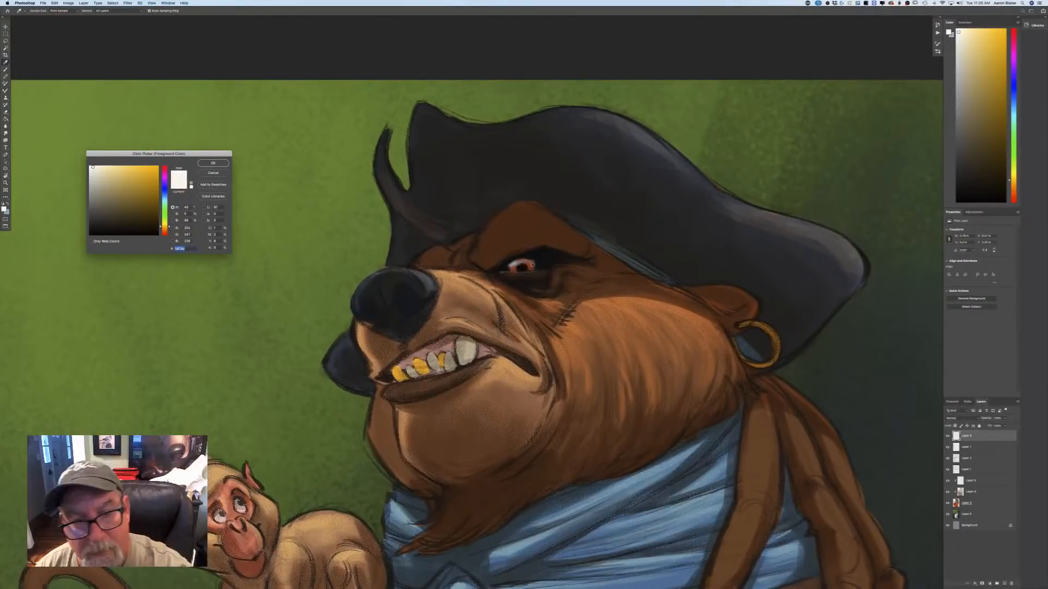
left_click(522, 265)
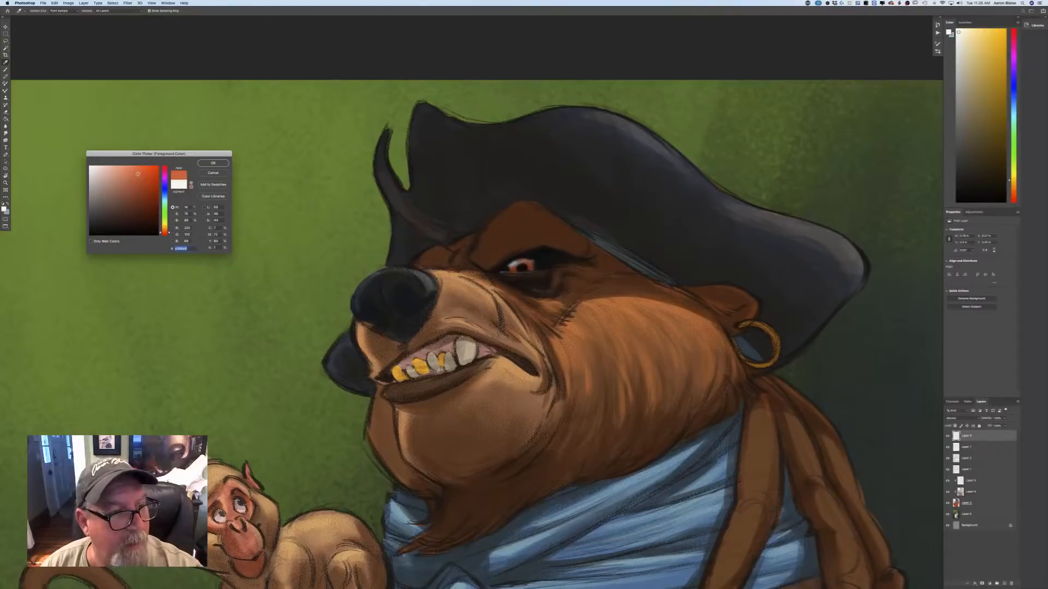
left_click(212, 163)
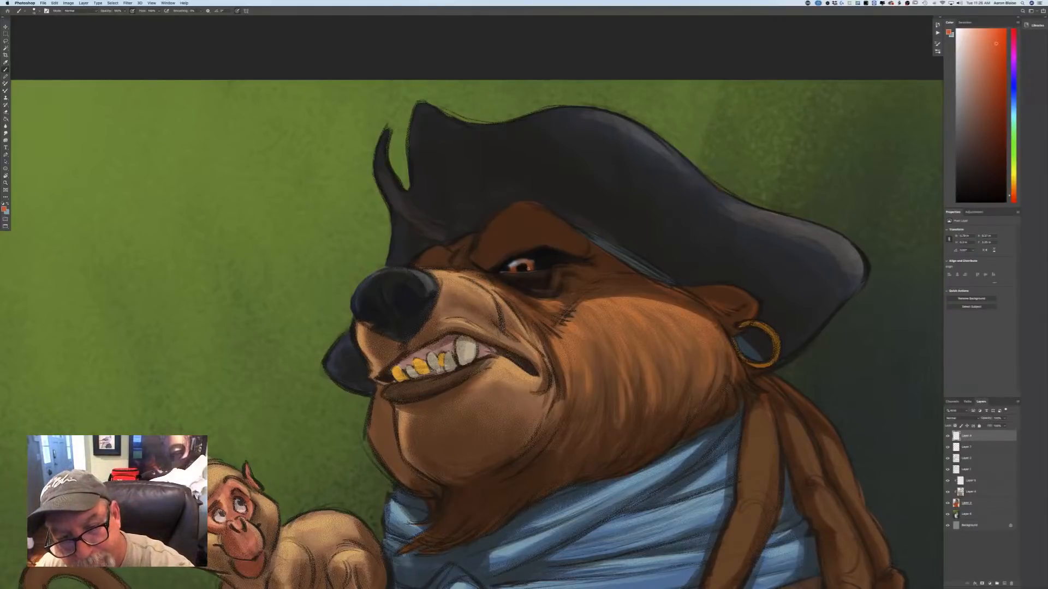
left_click_drag(528, 262, 527, 270)
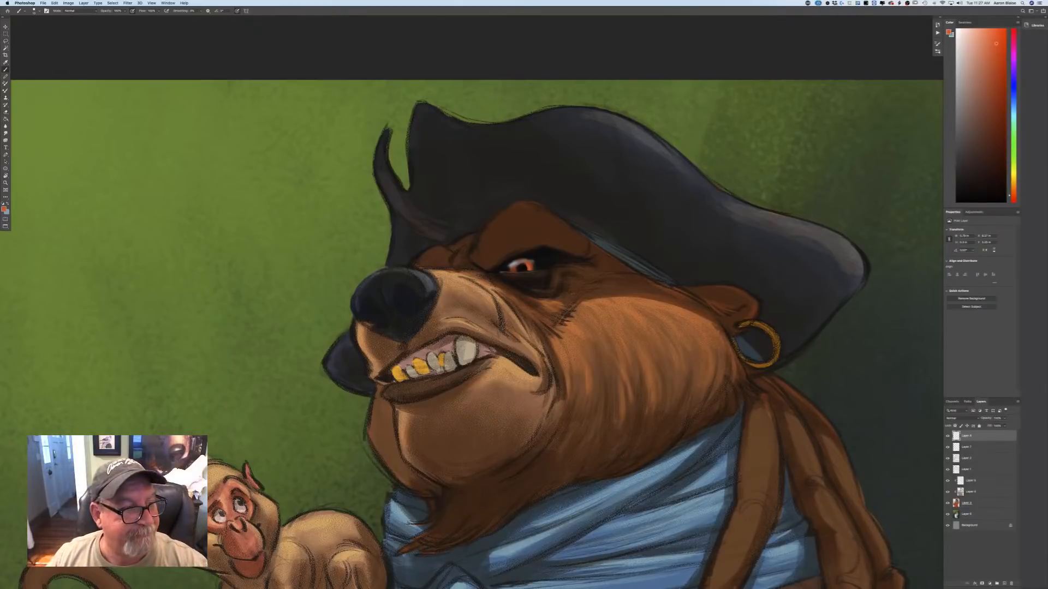
Choose a medium orange-brown based on the bear's brow and paint lighter edges along the brow ridge and its wrinkles.
left_click(4, 210)
left_click(488, 248)
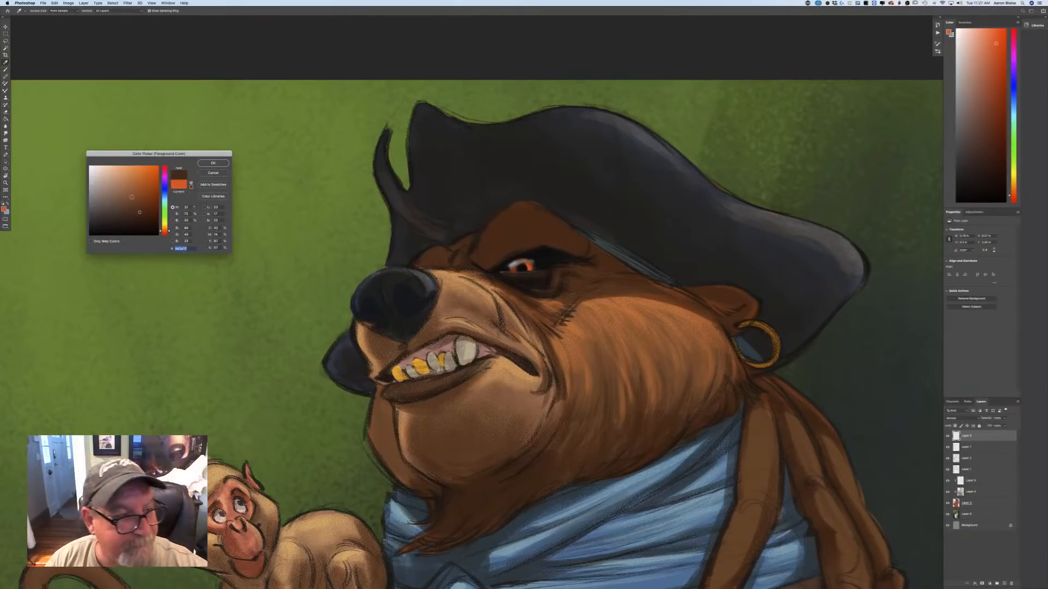
left_click(132, 198)
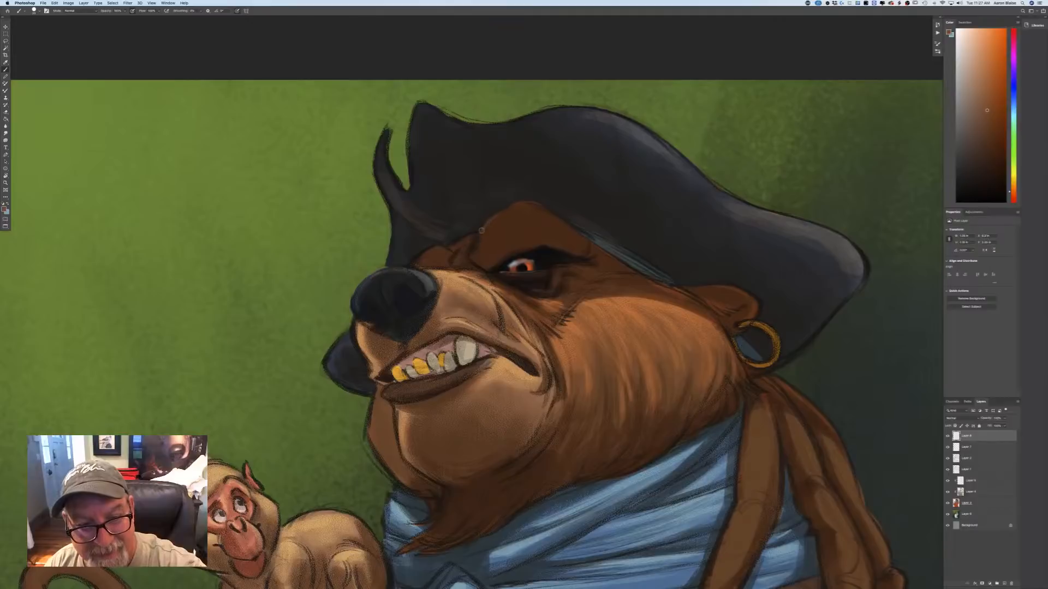
left_click_drag(480, 231, 475, 258)
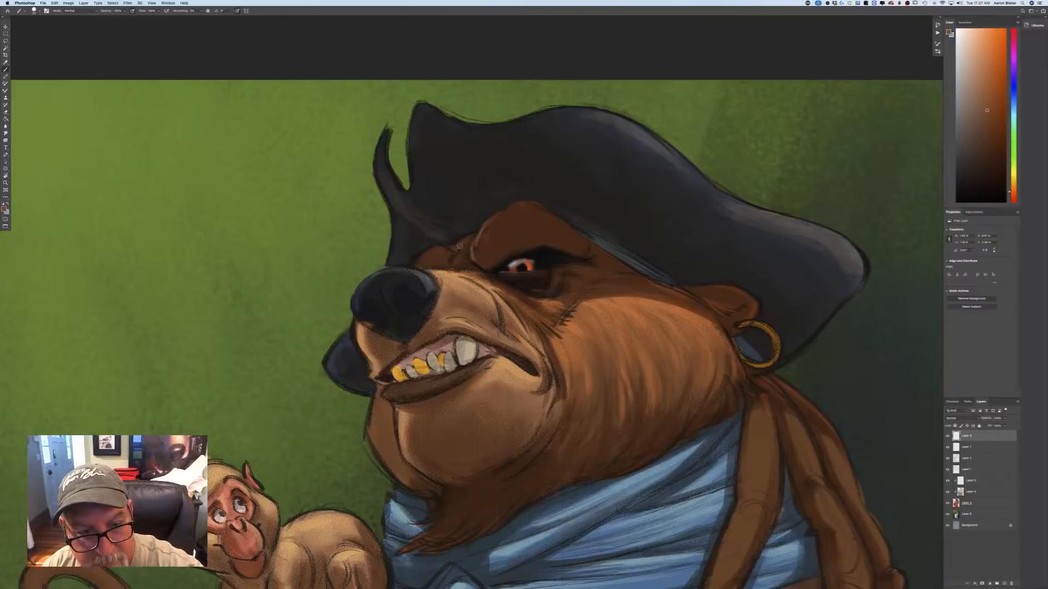
mouse_move(459, 245)
left_mouse_down()
mouse_move(454, 264)
mouse_move(462, 247)
left_mouse_up()
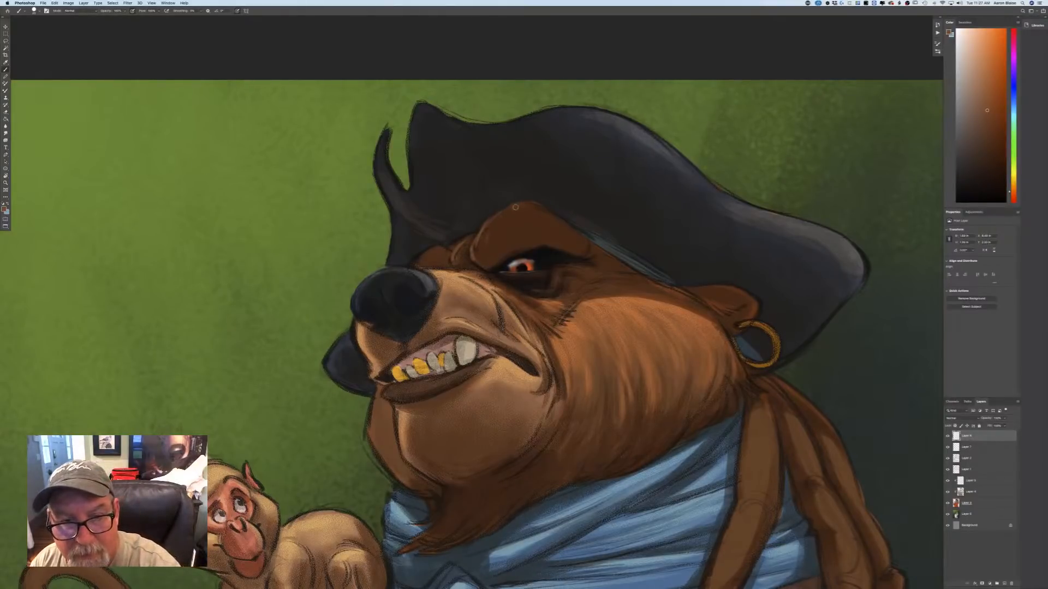
mouse_move(514, 207)
left_mouse_down()
mouse_move(541, 206)
mouse_move(580, 235)
mouse_move(534, 209)
left_mouse_up()
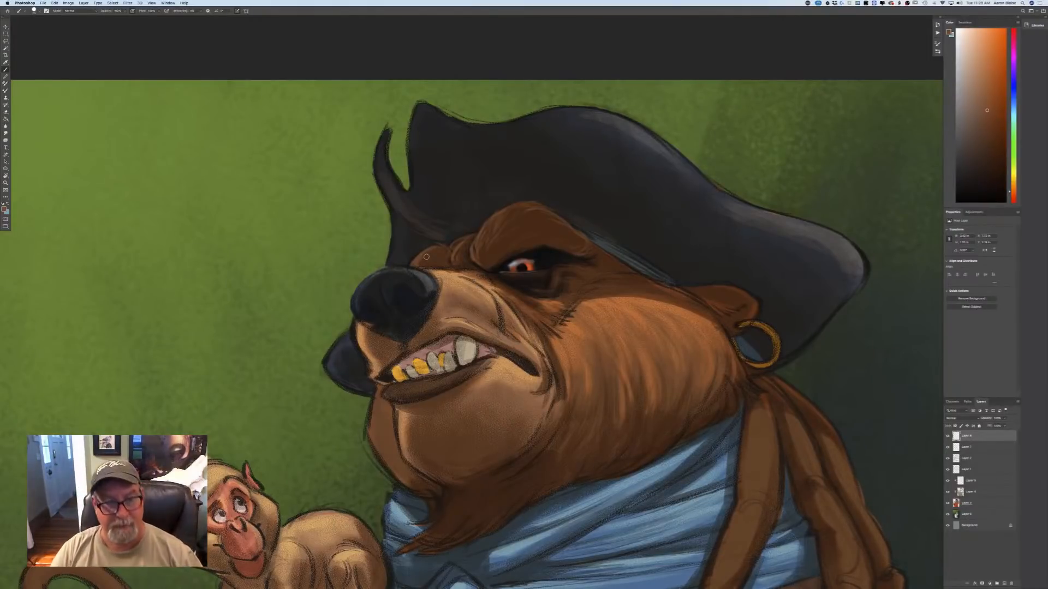
Choose a light tan-orange and paint highlights along the muzzle's front edge below the nose and down the snout's wrinkle.
key("i")
left_click(5, 209)
left_click(165, 229)
left_click(122, 170)
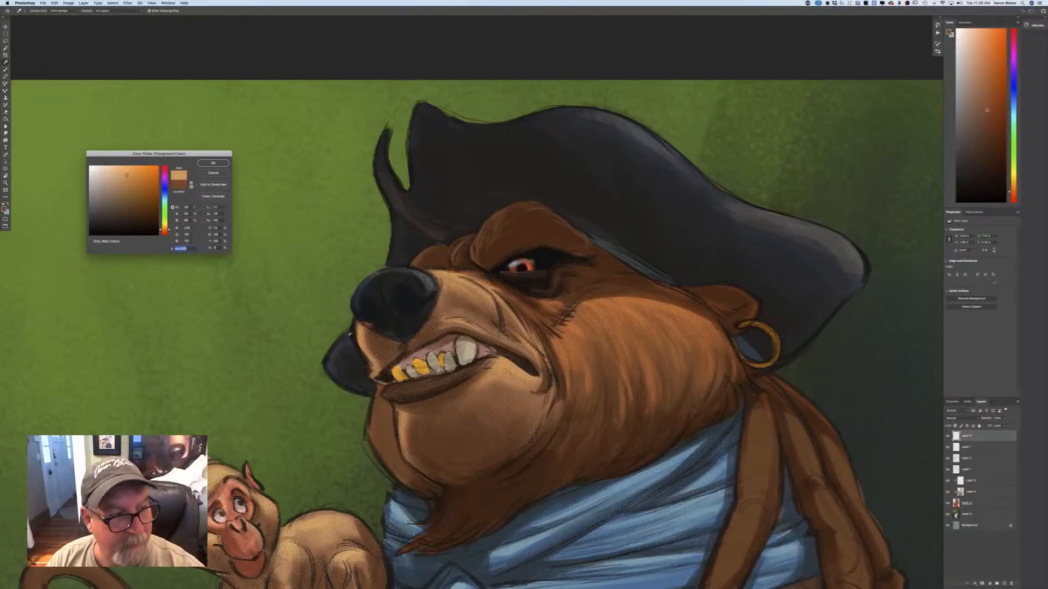
key("Return")
key("b")
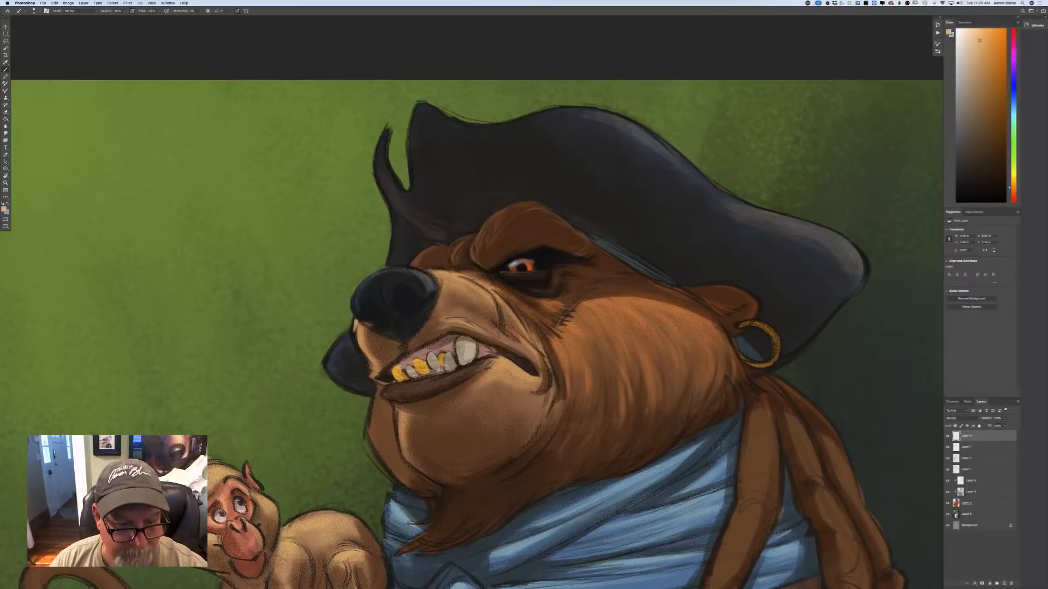
left_click_drag(358, 322, 367, 364)
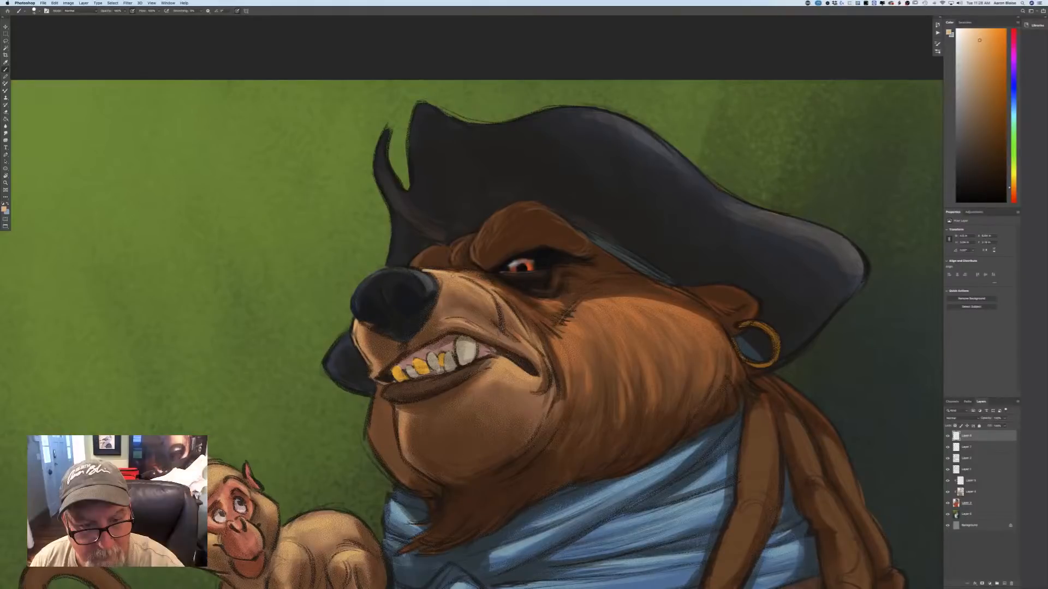
mouse_move(457, 271)
left_mouse_down()
mouse_move(498, 291)
mouse_move(505, 305)
mouse_move(483, 289)
mouse_move(502, 323)
left_mouse_up()
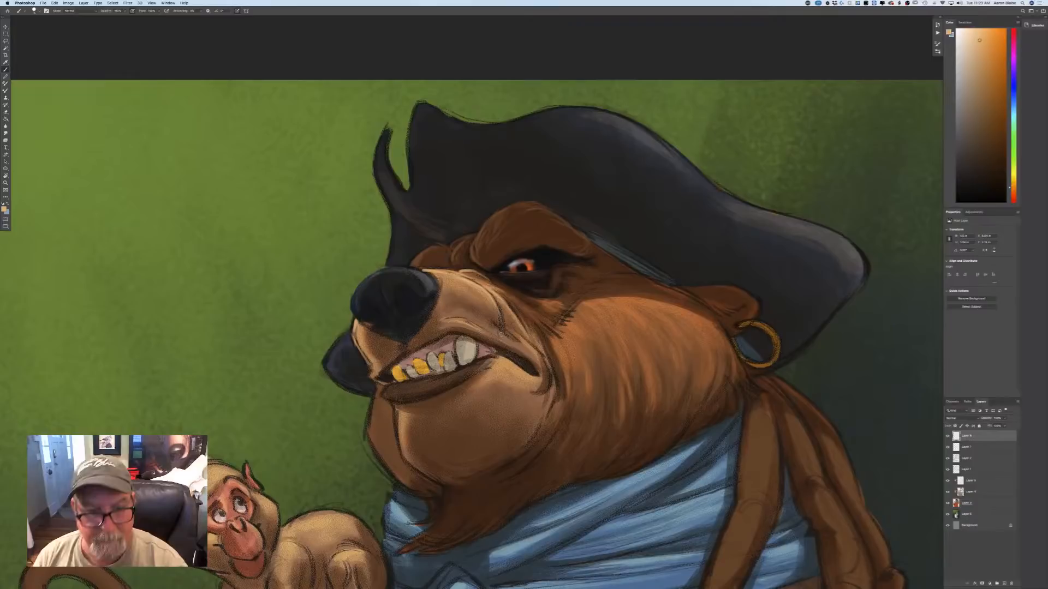
key("super+minus")
key("super+minus")
key("super+minus")
key("super+equal")
key("super+equal")
key("super+equal")
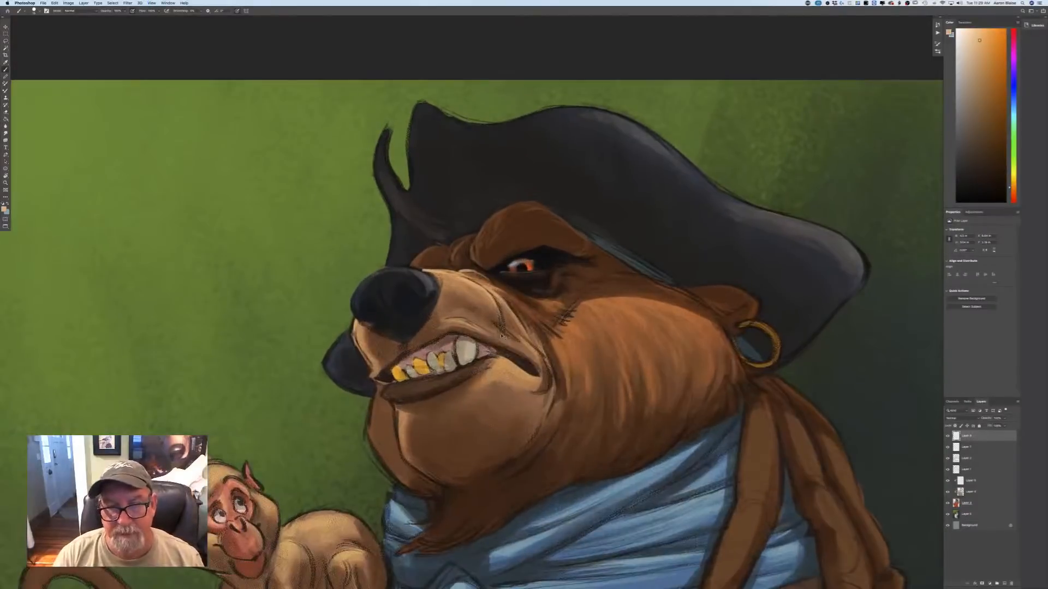
Sample the reddish brown beside the bear's inner brow wrinkles as the foreground colour.
left_click(4, 209)
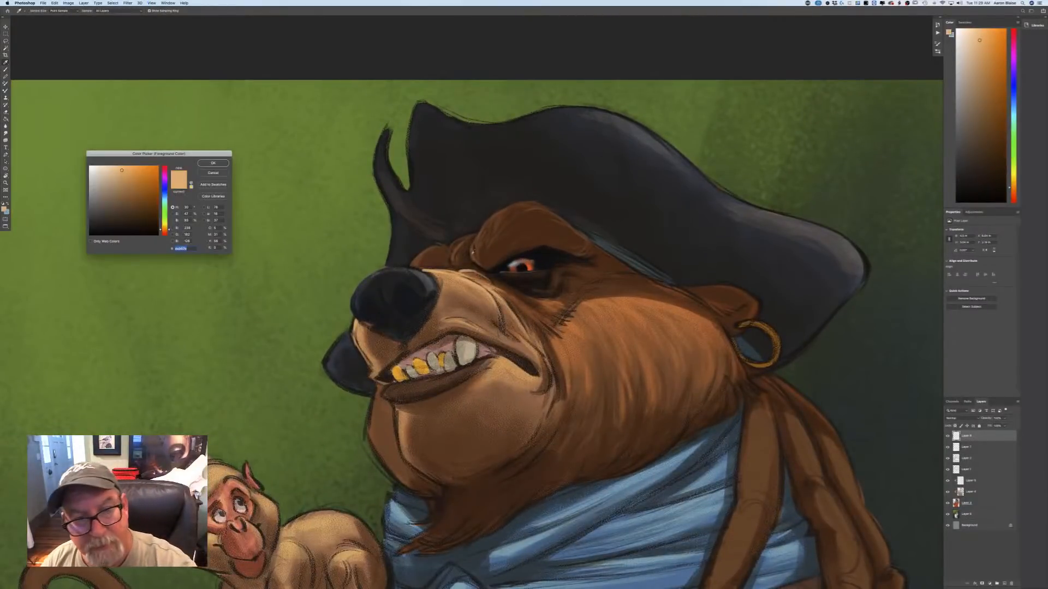
left_click(467, 256)
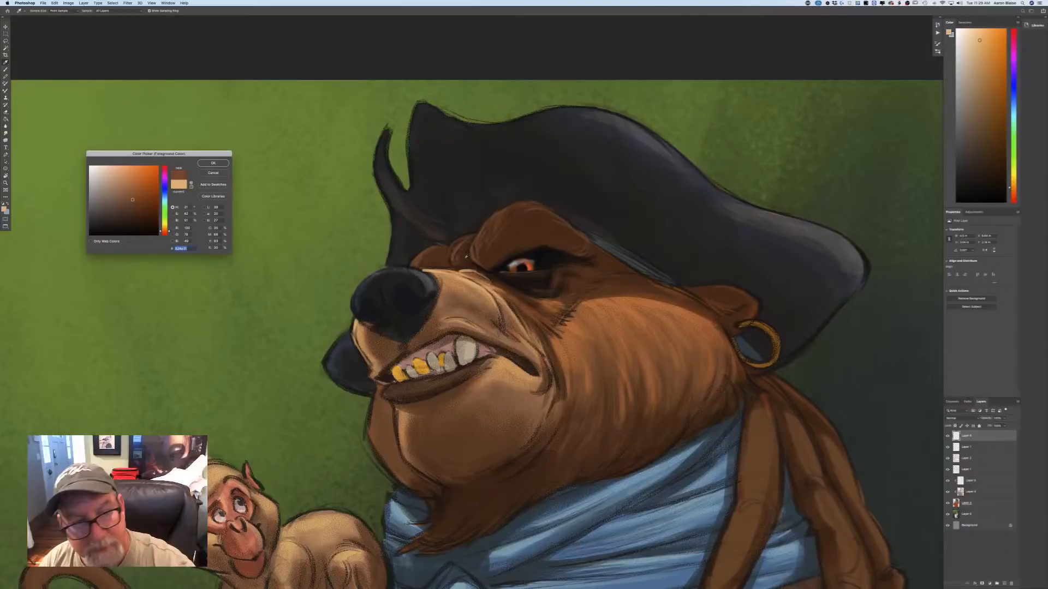
key("Return")
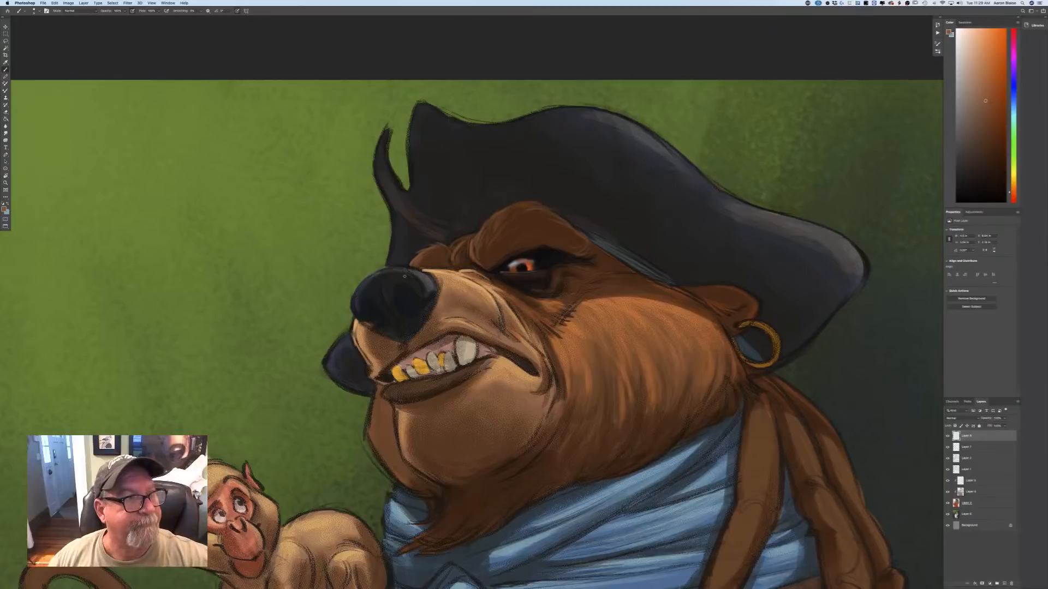
Switch from the Hard Round brush to the wide, flat-tipped brush preset.
left_click(34, 11)
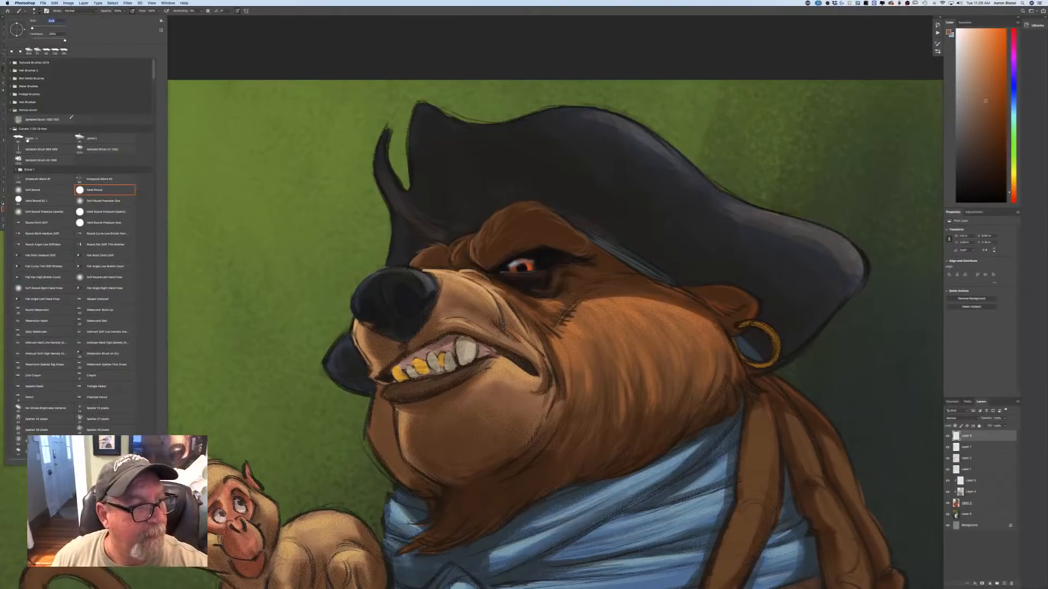
left_click(26, 139)
left_click(232, 64)
Sample the tan of the bear's snout, lighten it to a pale tan-orange and set it as the foreground colour for the brush.
key("super+minus")
key("super+minus")
key("super+minus")
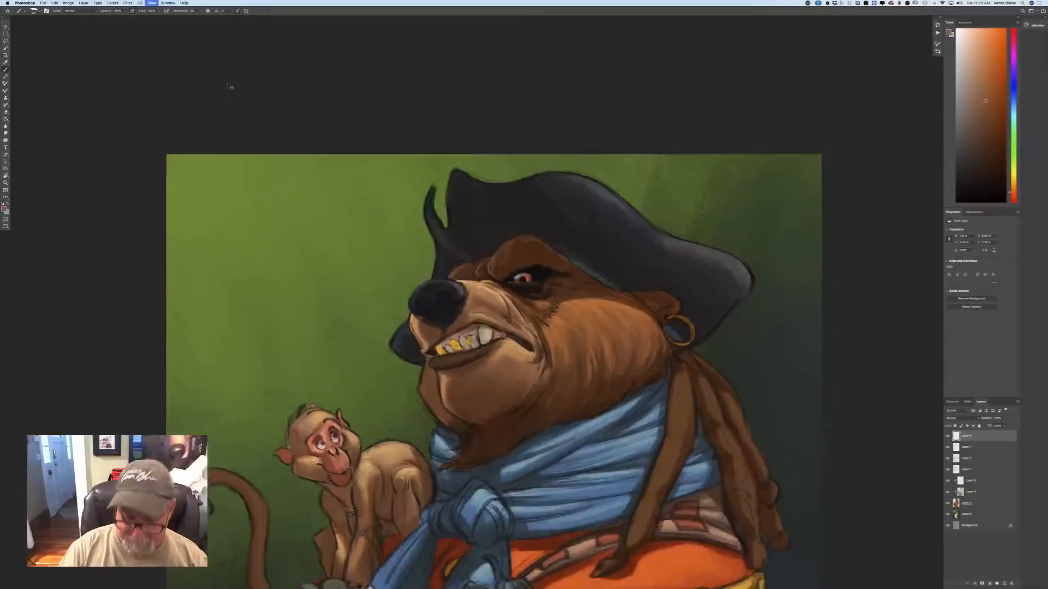
key("super+plus")
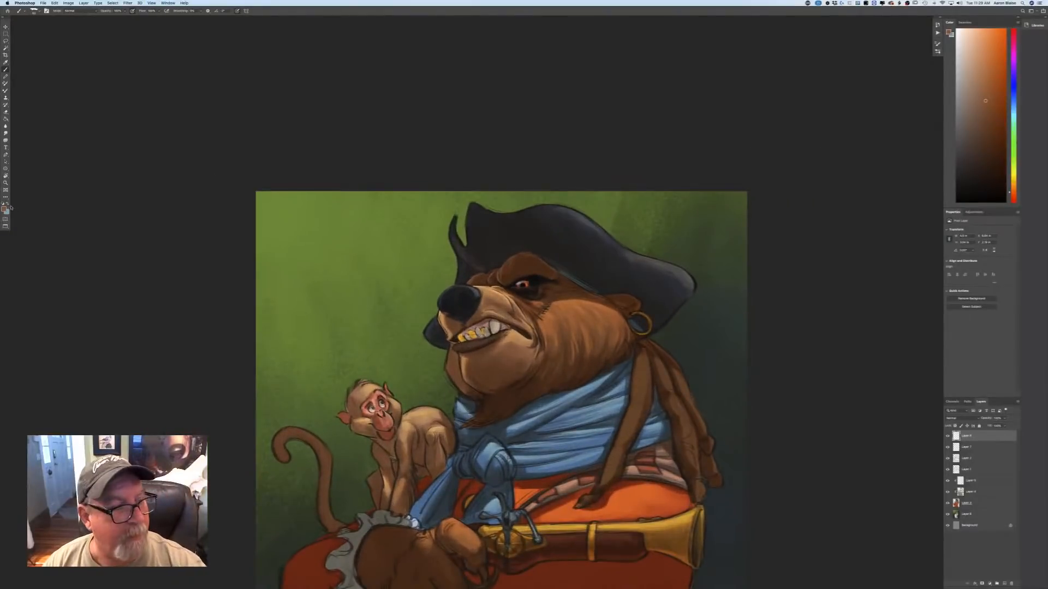
left_click(4, 209)
left_click(504, 297)
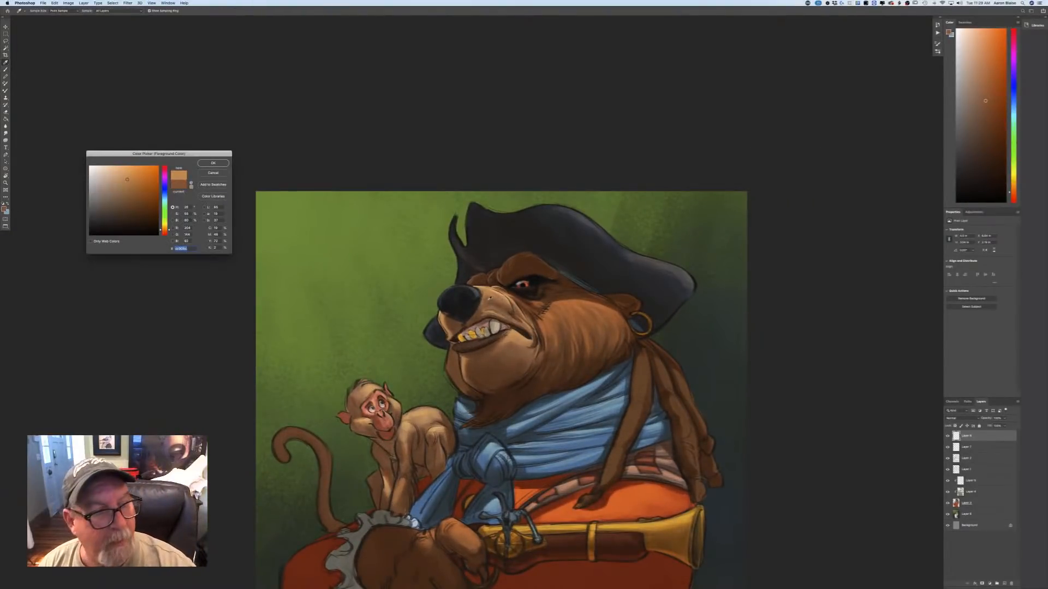
left_click(127, 171)
left_click(213, 163)
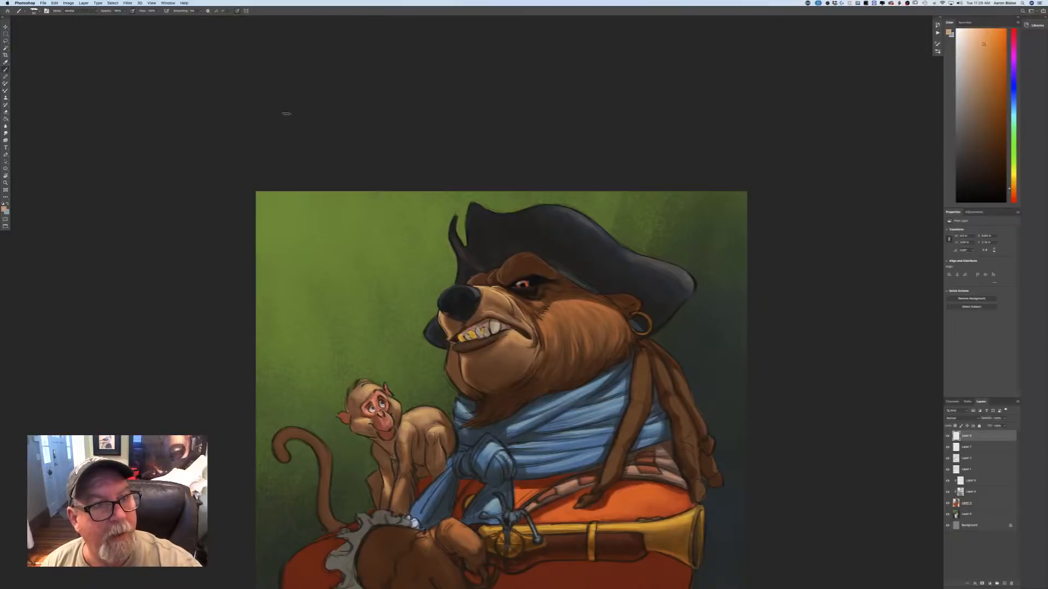
key("b")
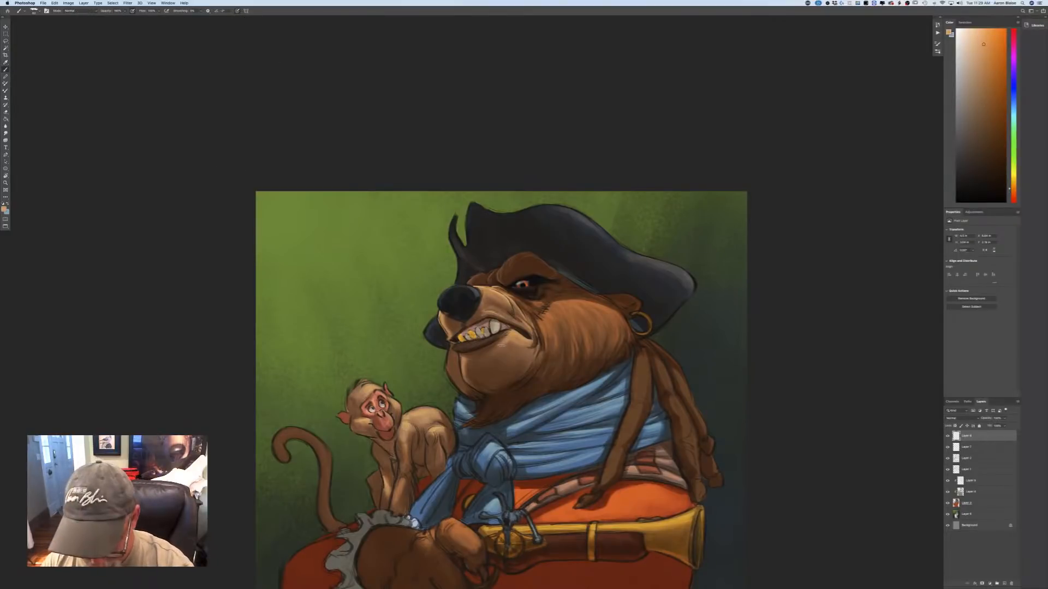
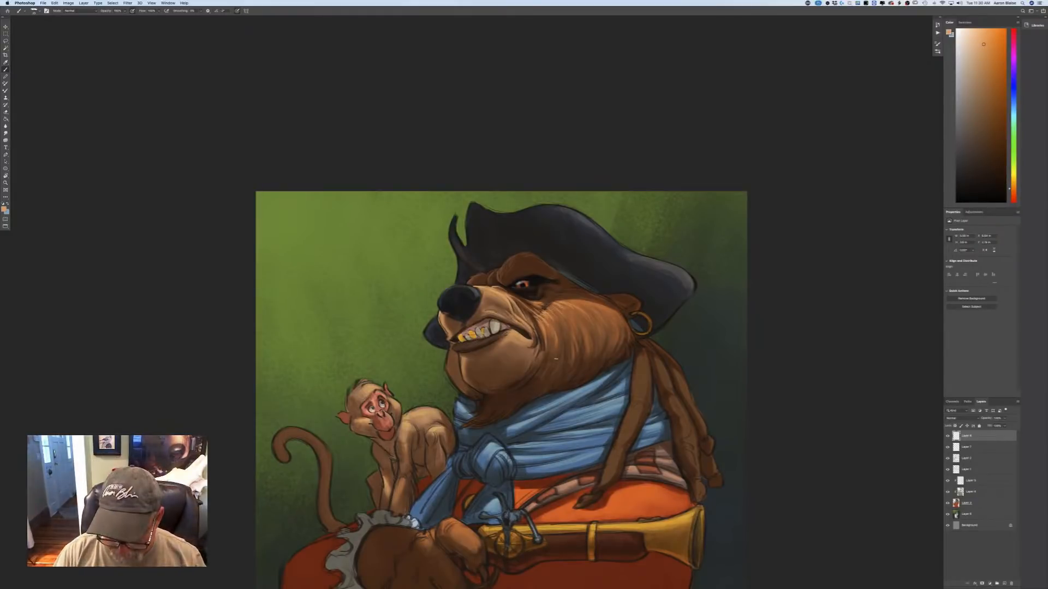
Set the foreground color to a lighter, less saturated peach for the bear's fur highlights.
key("ctrl+equal")
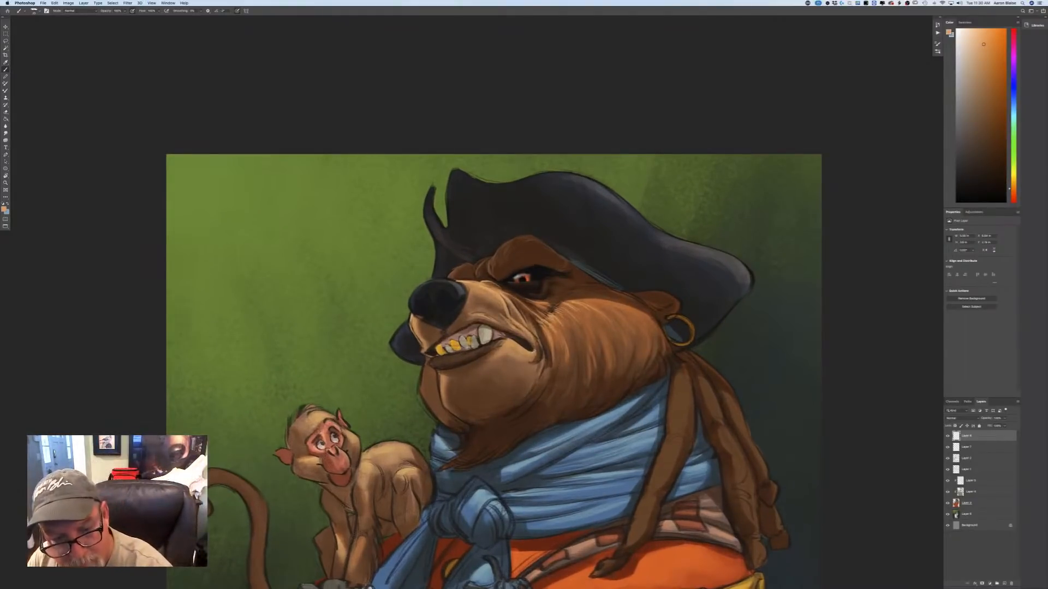
left_click(5, 209)
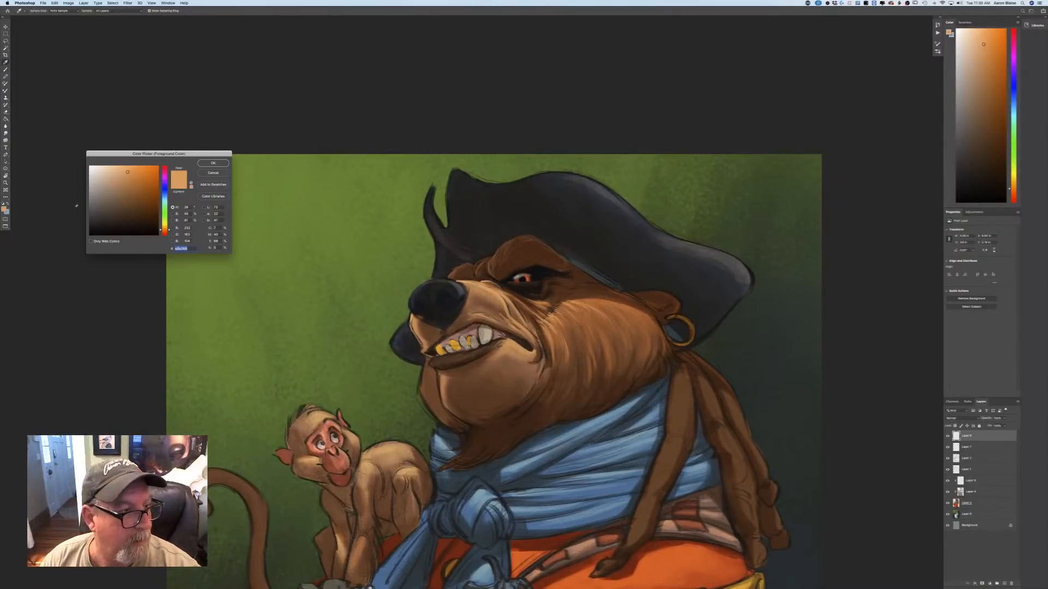
left_click(115, 170)
left_click(213, 163)
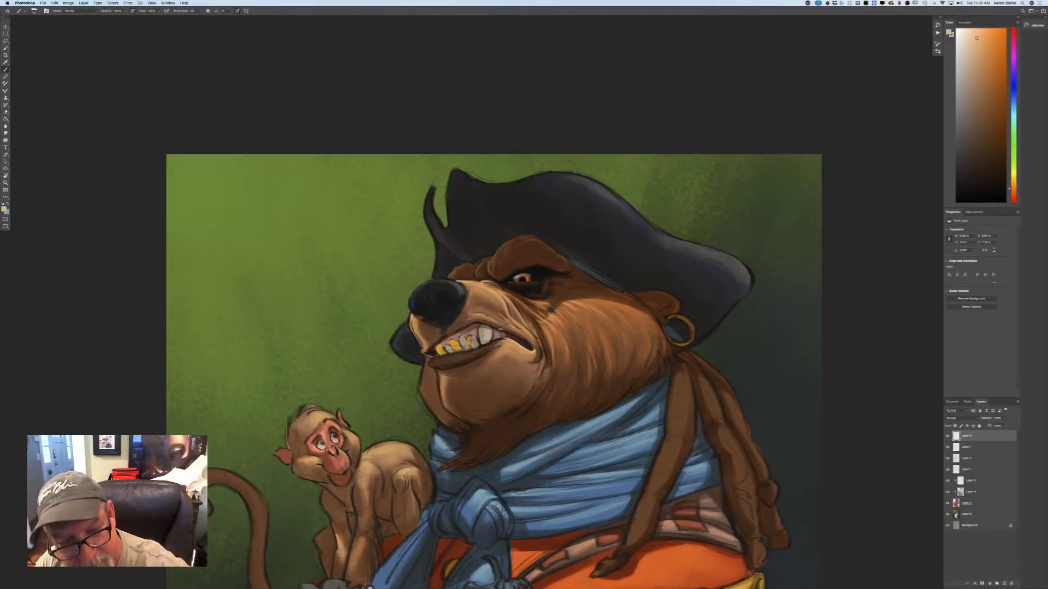
Sample a muted brown from the bear's lower lip and paint it along the lip beneath the teeth.
left_click(4, 209)
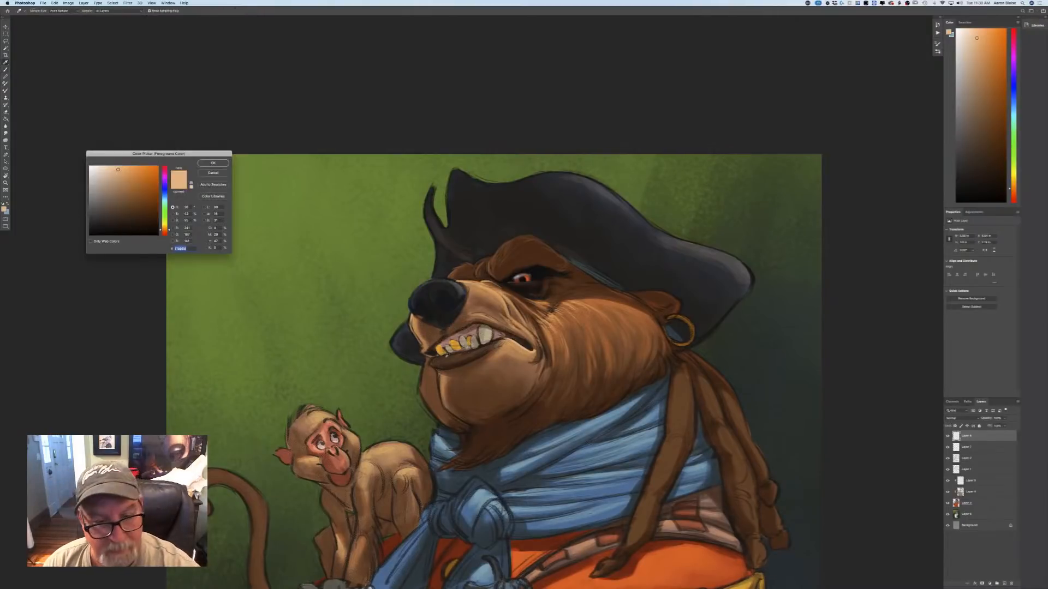
left_click(457, 357)
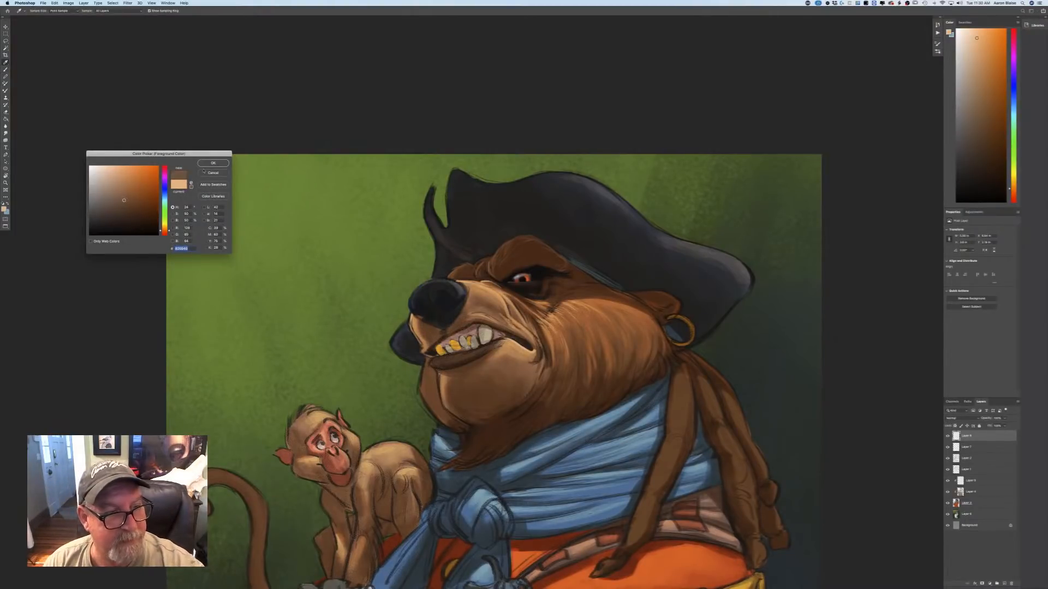
key("Return")
key("b")
left_click_drag(505, 338, 474, 352)
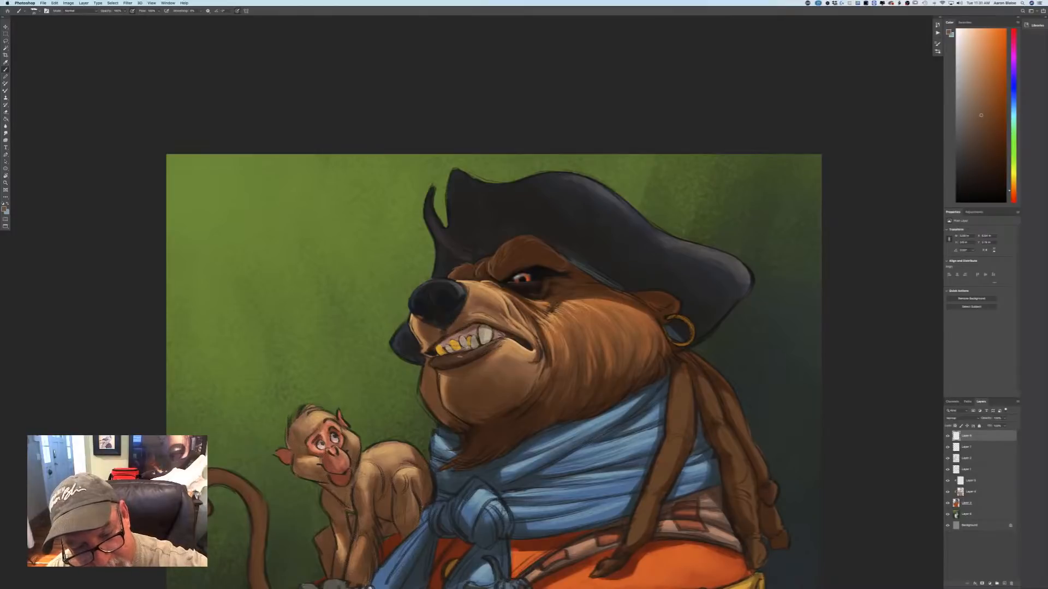
Choose a lighter brown as the foreground color and paint the front end of the bear's lower lip.
left_click(5, 209)
left_click(125, 191)
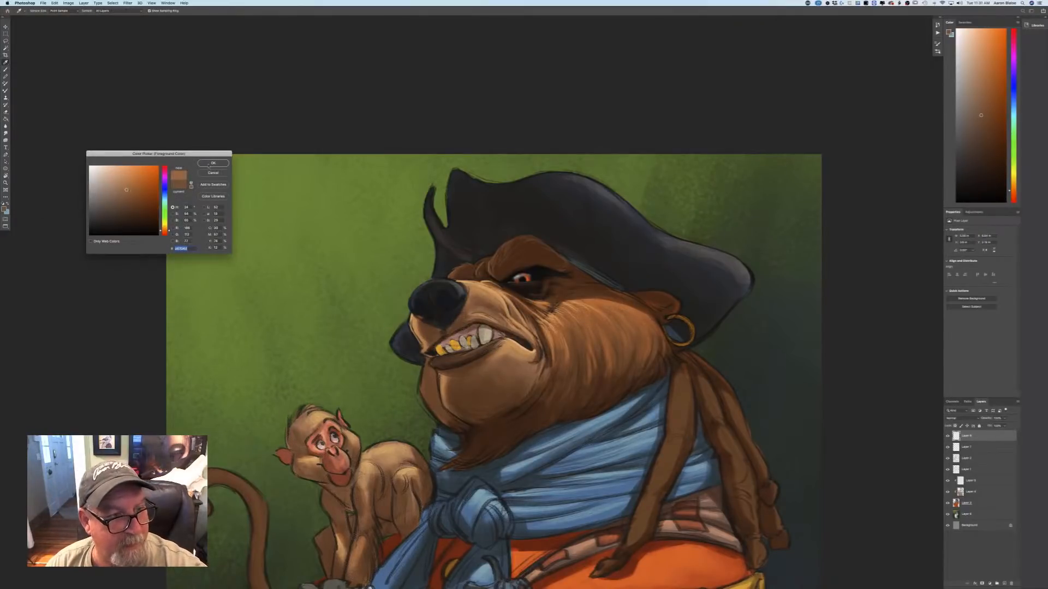
key("Return")
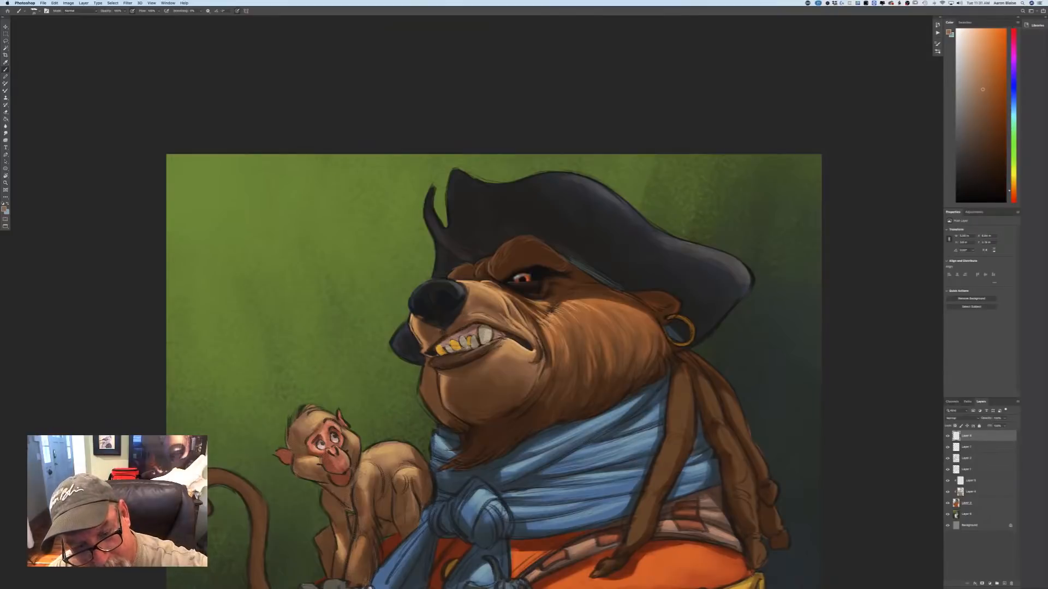
mouse_move(439, 357)
left_mouse_down()
mouse_move(462, 353)
mouse_move(429, 364)
left_mouse_up()
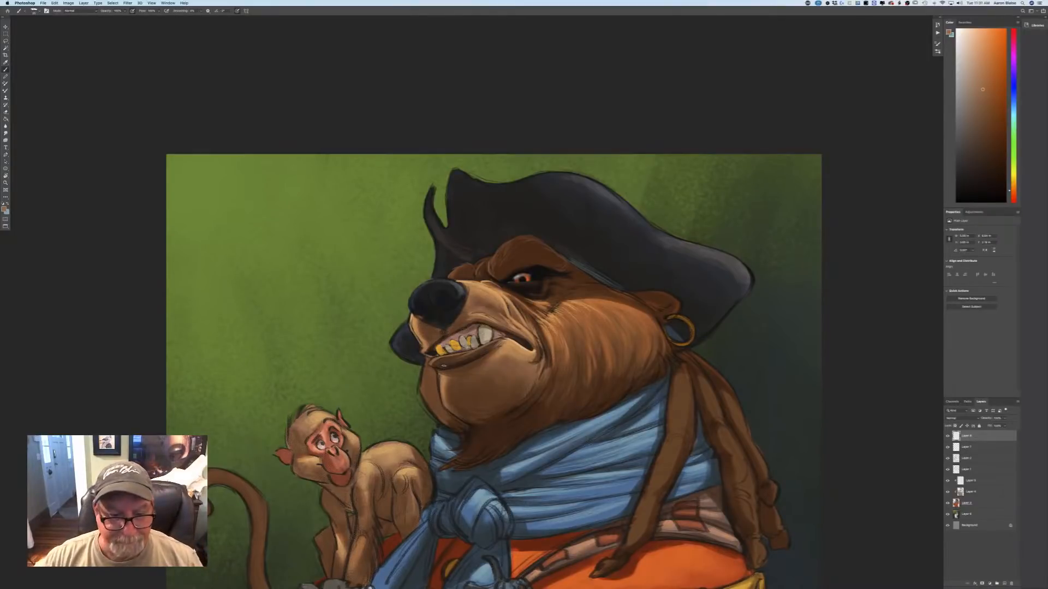
Choose a lighter tan and paint a thin rim highlight down the front edge of the bear's chin.
left_click(4, 209)
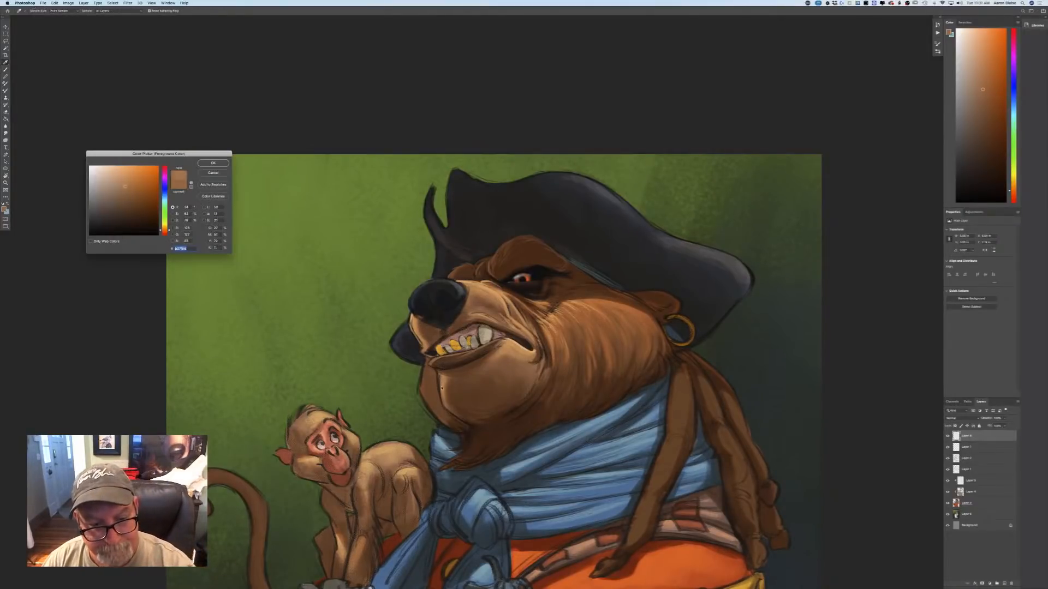
left_click(118, 180)
left_click(213, 163)
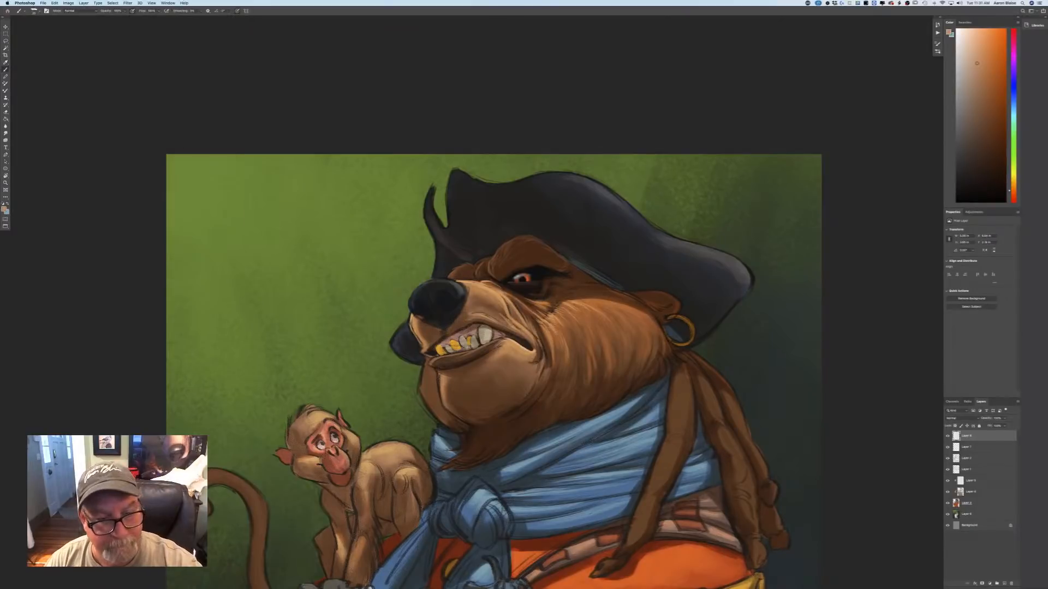
mouse_move(439, 374)
left_mouse_down()
mouse_move(442, 402)
mouse_move(467, 424)
left_mouse_up()
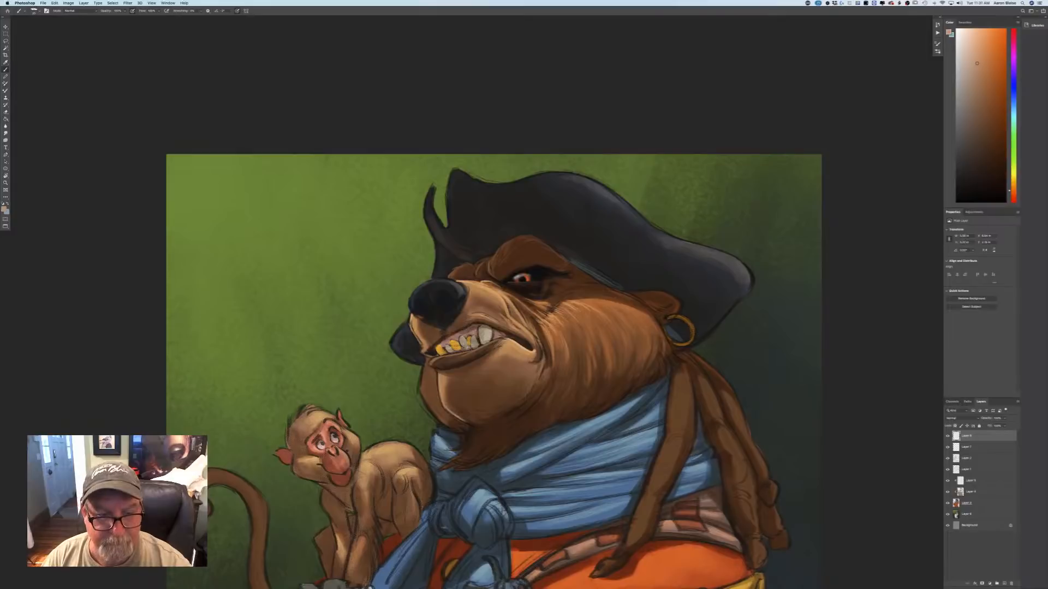
Choose a dark brown and paint shadow on the far cheek fur beneath the bear's chin, above the scarf.
left_click(4, 210)
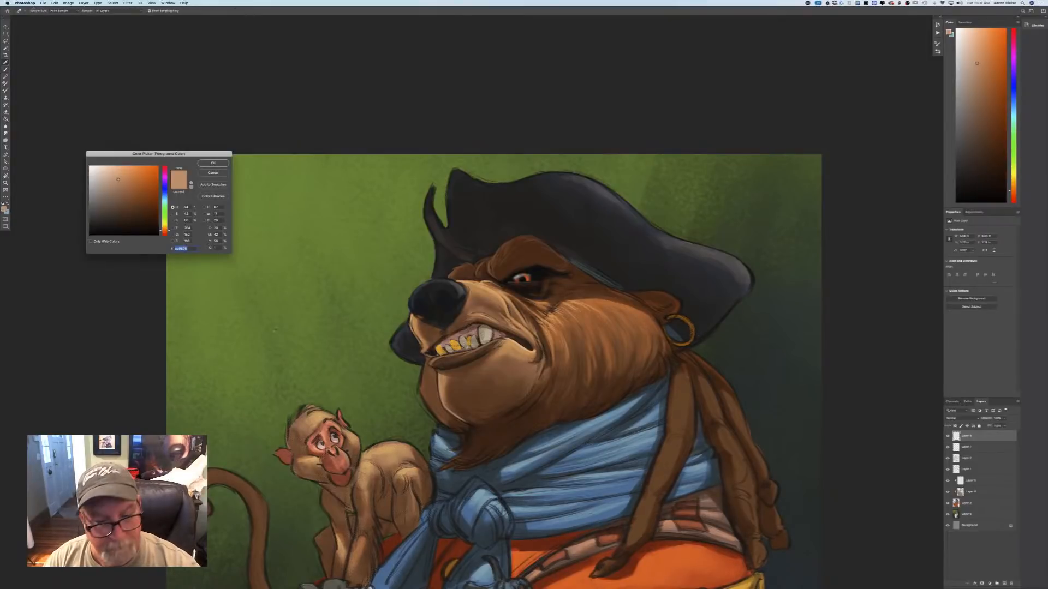
left_click(140, 216)
left_click(213, 163)
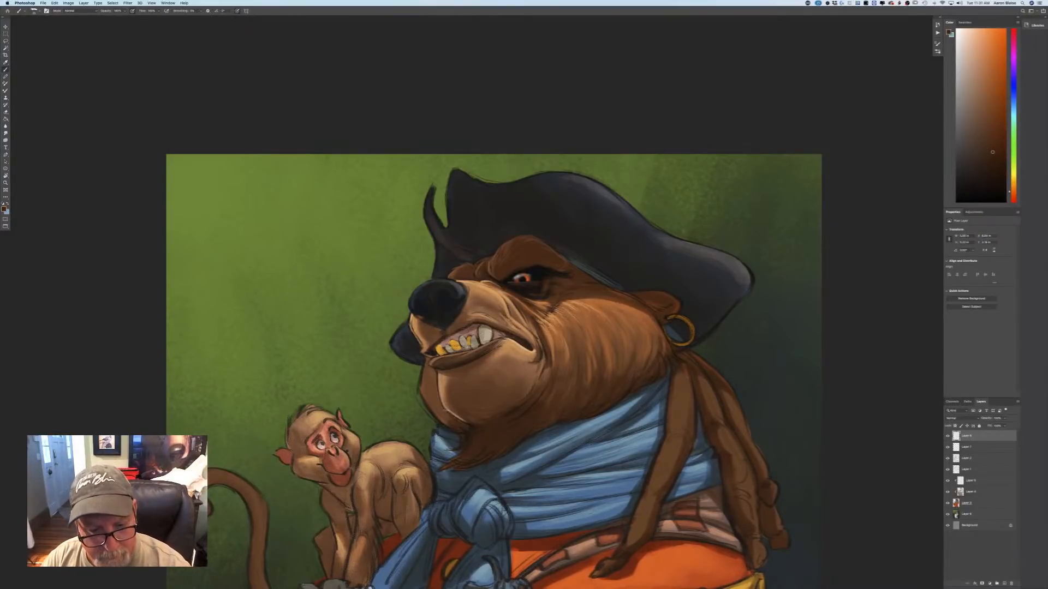
left_click_drag(437, 413, 450, 423)
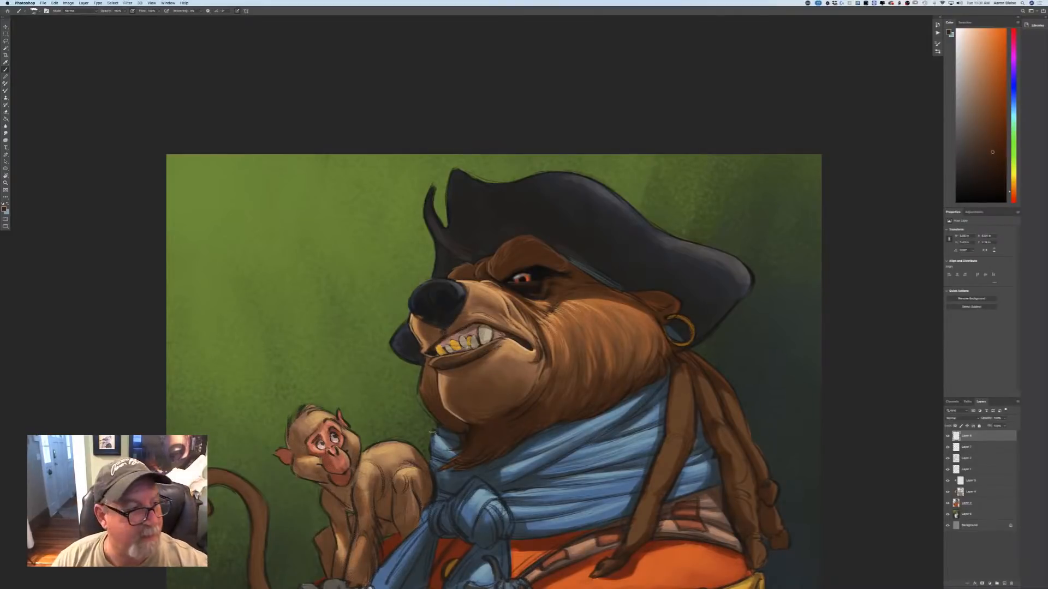
Sample the tan of the bear's chin highlight and lighten it to a pale peach foreground color.
left_click(4, 208)
left_click(444, 382)
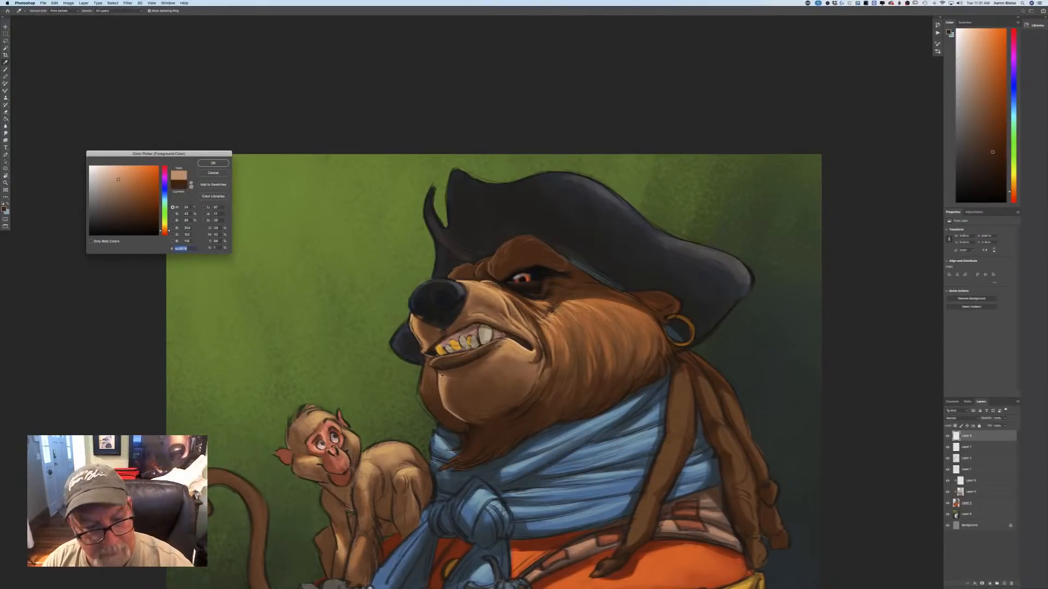
left_click(116, 174)
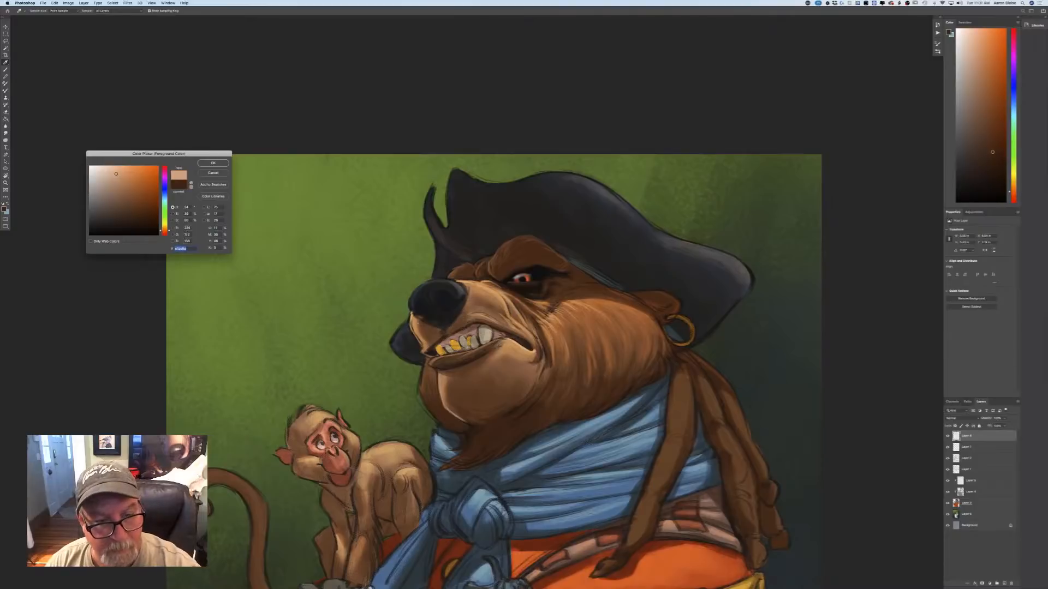
left_click(214, 164)
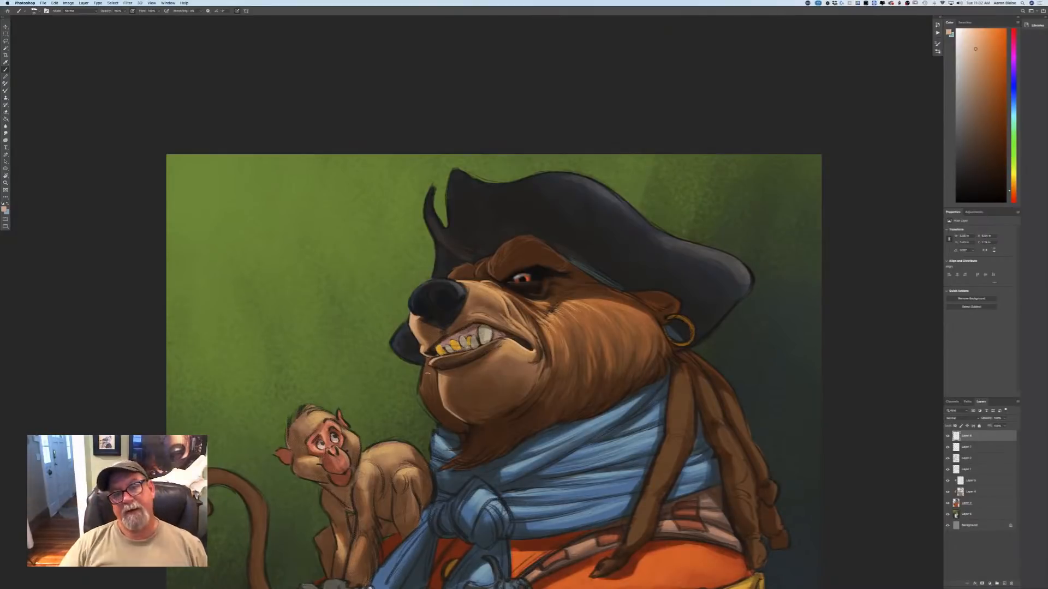
Sample a brown from the bear's muzzle, lighten it, and paint a highlight along the top of the brow ridge.
left_click(5, 210)
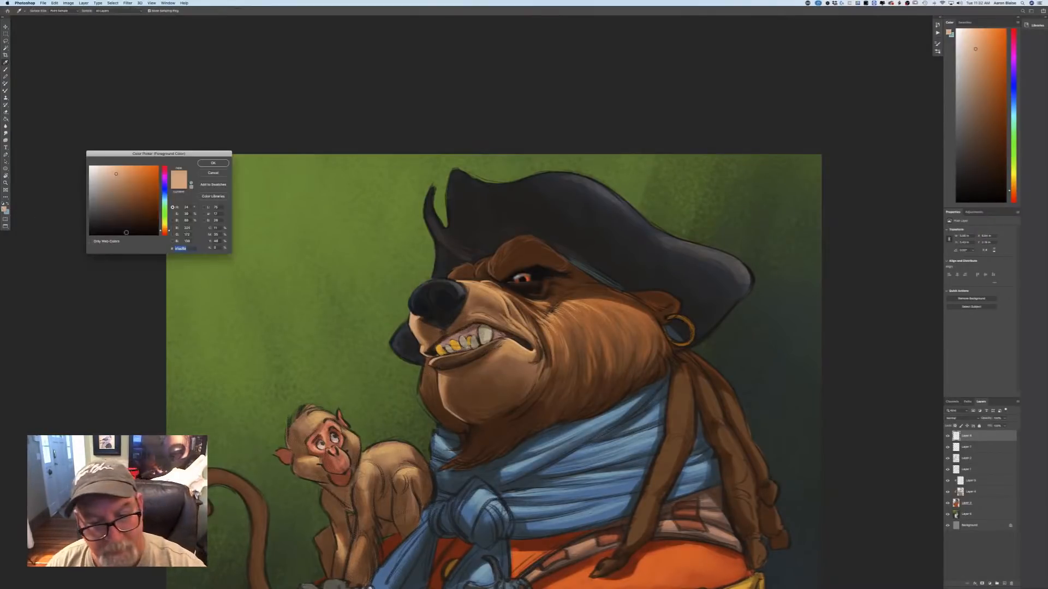
left_click(452, 326)
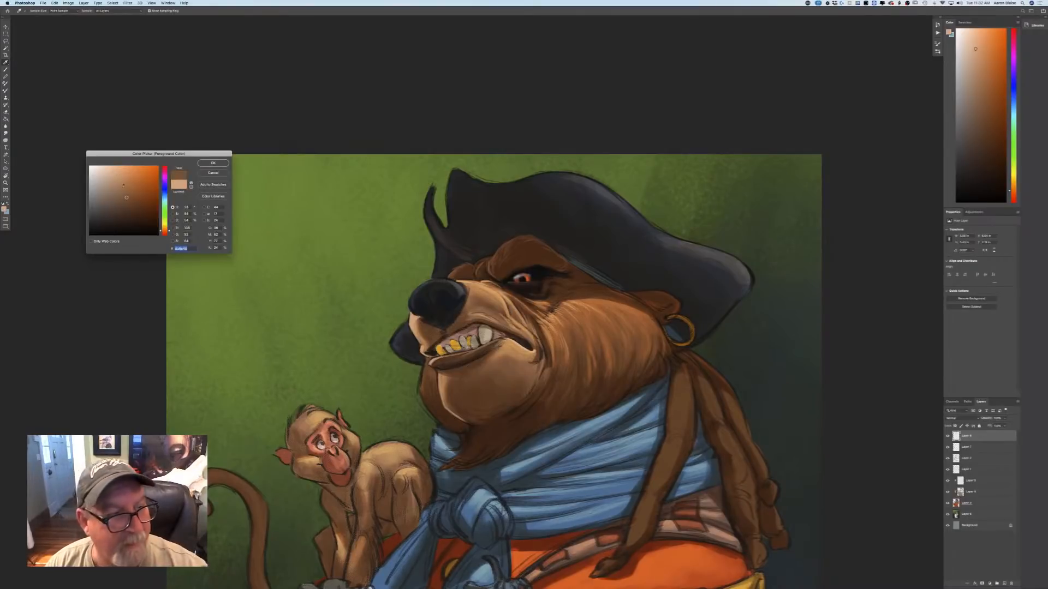
left_click(212, 162)
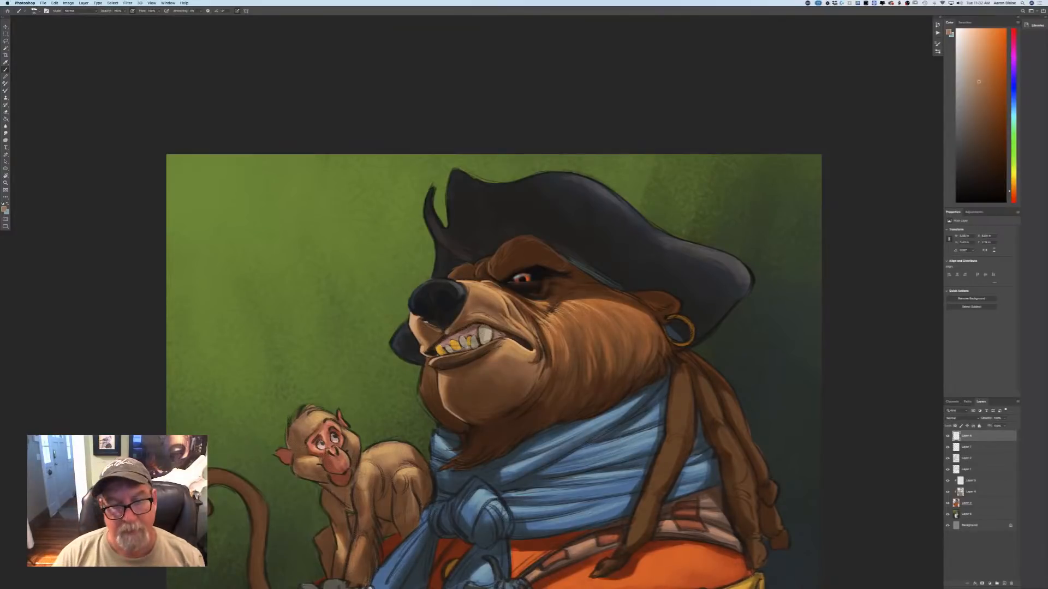
key("super+minus")
key("super+minus")
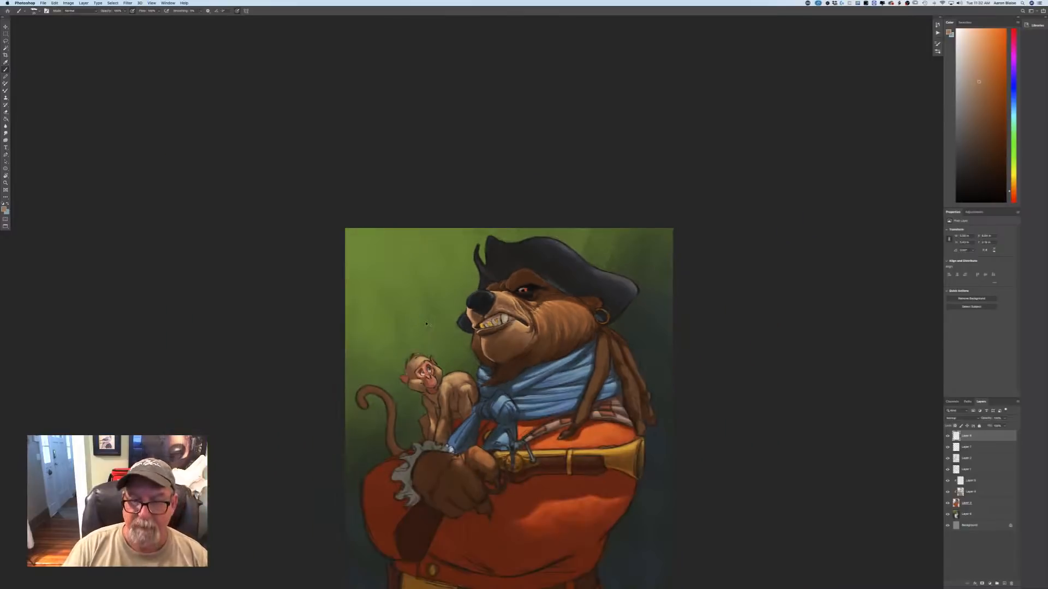
key("super+plus")
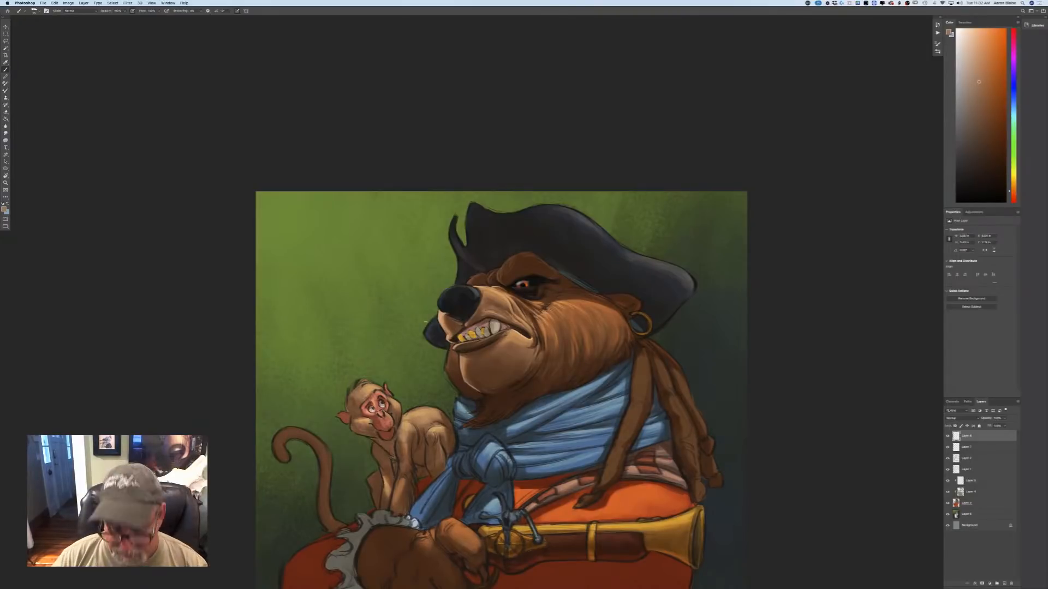
scroll(427, 326, "up", 2)
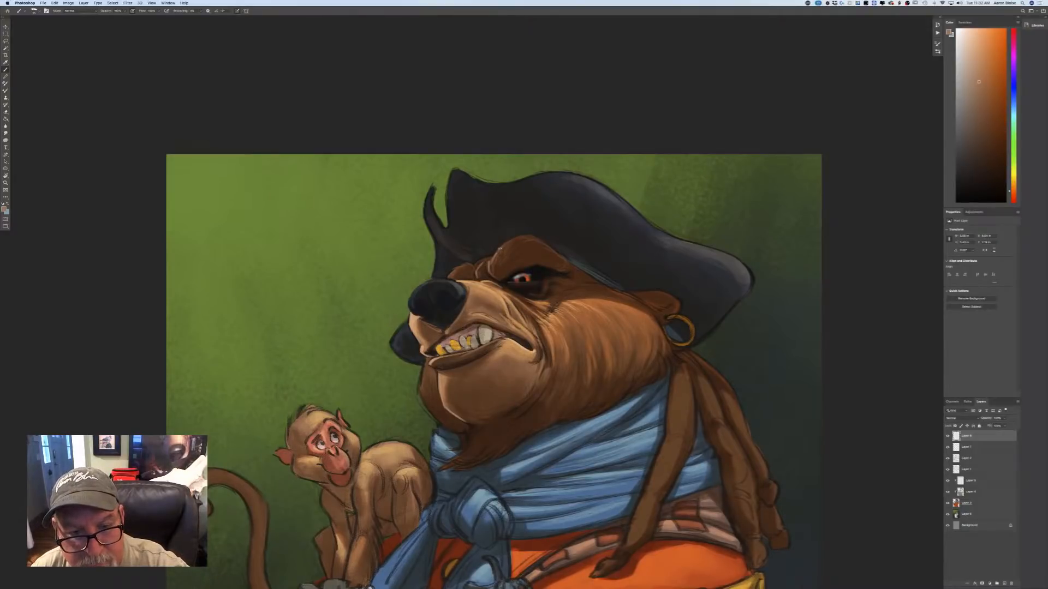
left_click_drag(500, 248, 513, 241)
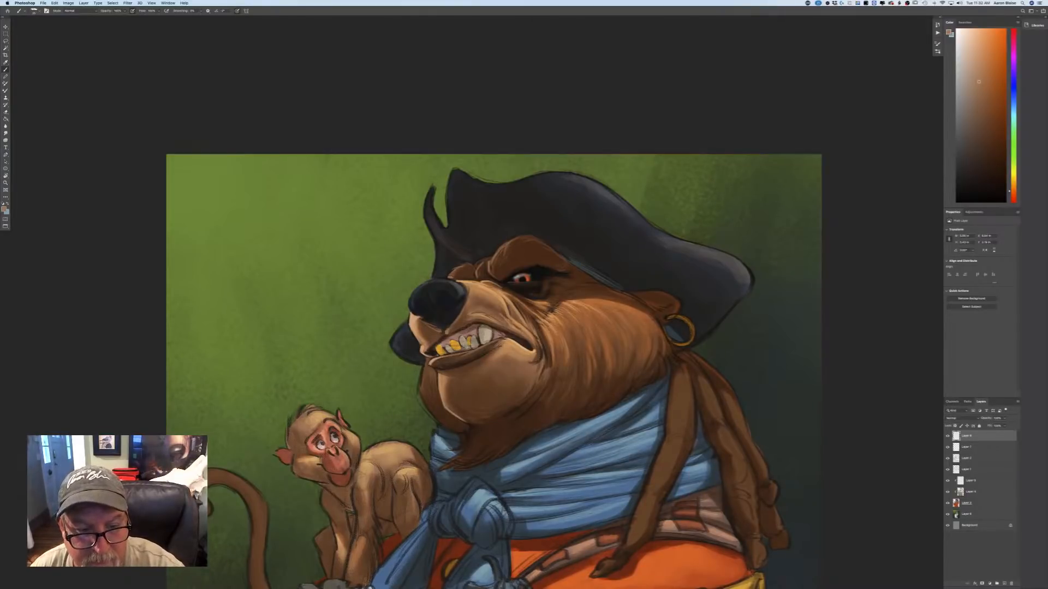
Choose a more saturated orange-brown and paint a rim highlight down the far cheek's outer edge beside the chin.
left_click(4, 210)
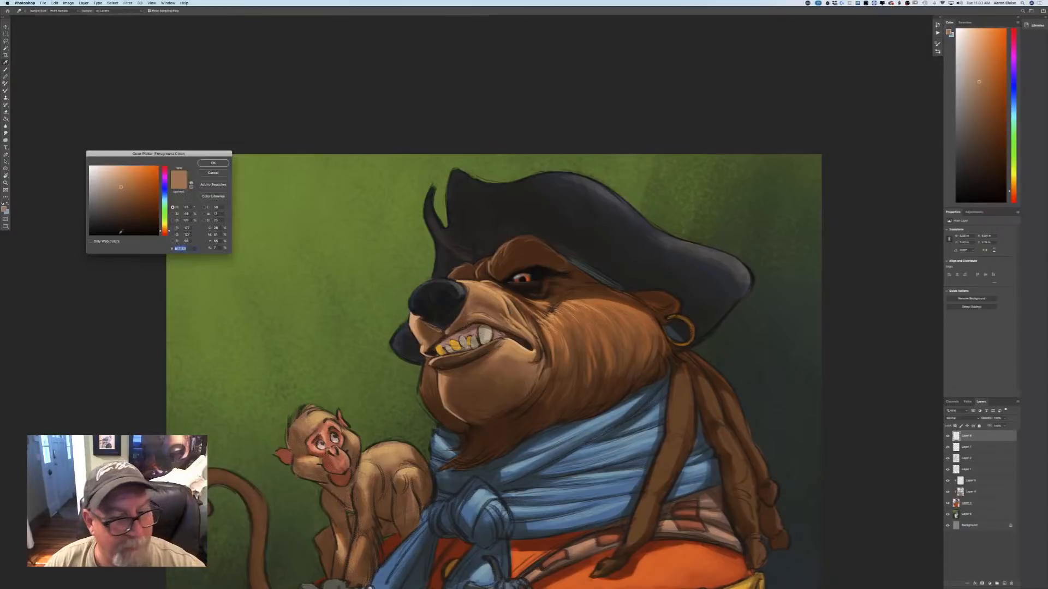
left_click(136, 187)
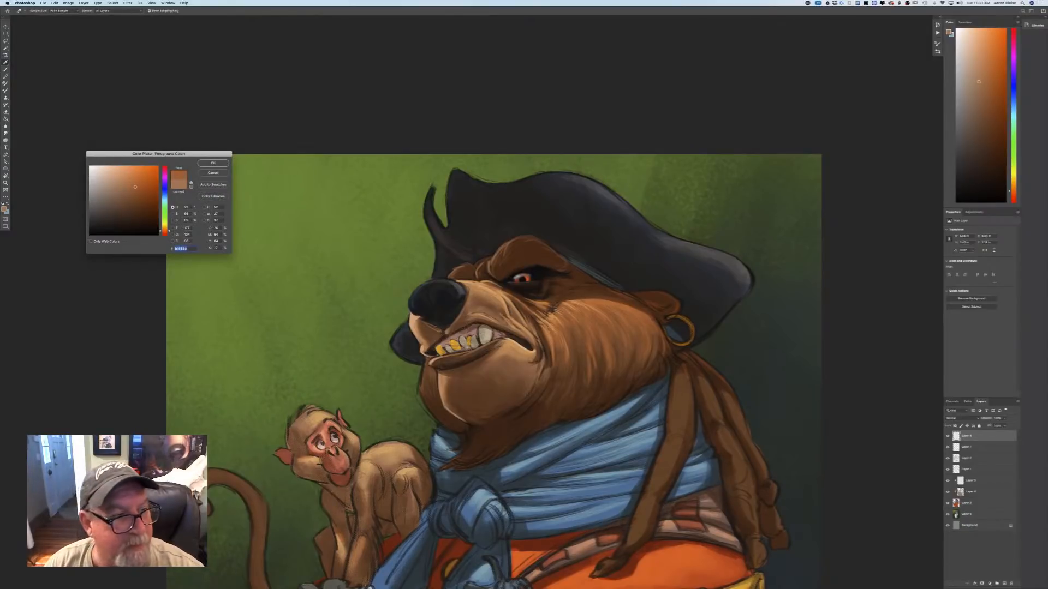
key("Return")
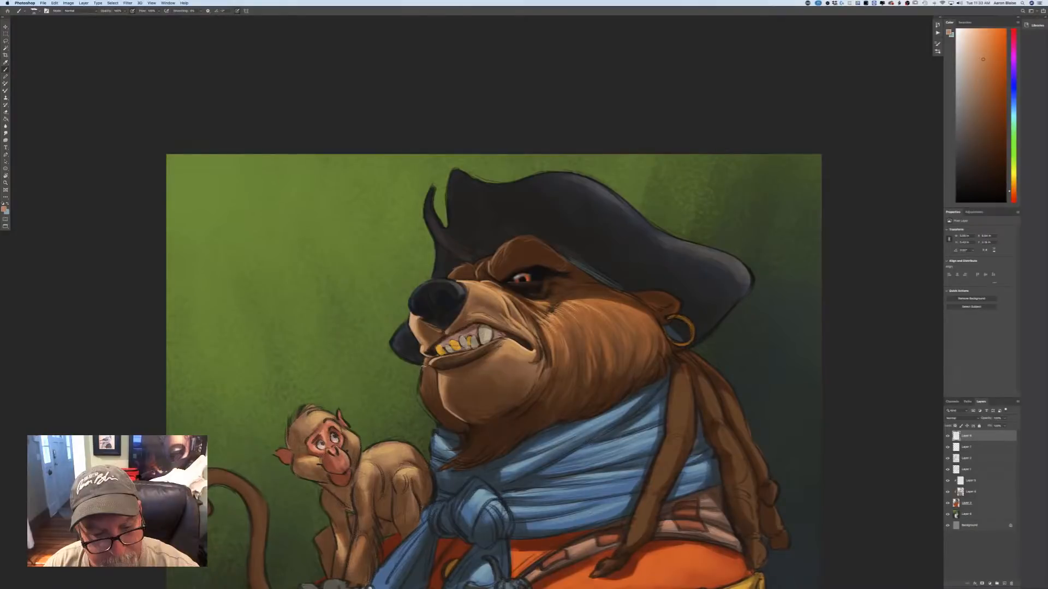
mouse_move(423, 358)
left_mouse_down()
mouse_move(419, 398)
mouse_move(434, 415)
left_mouse_up()
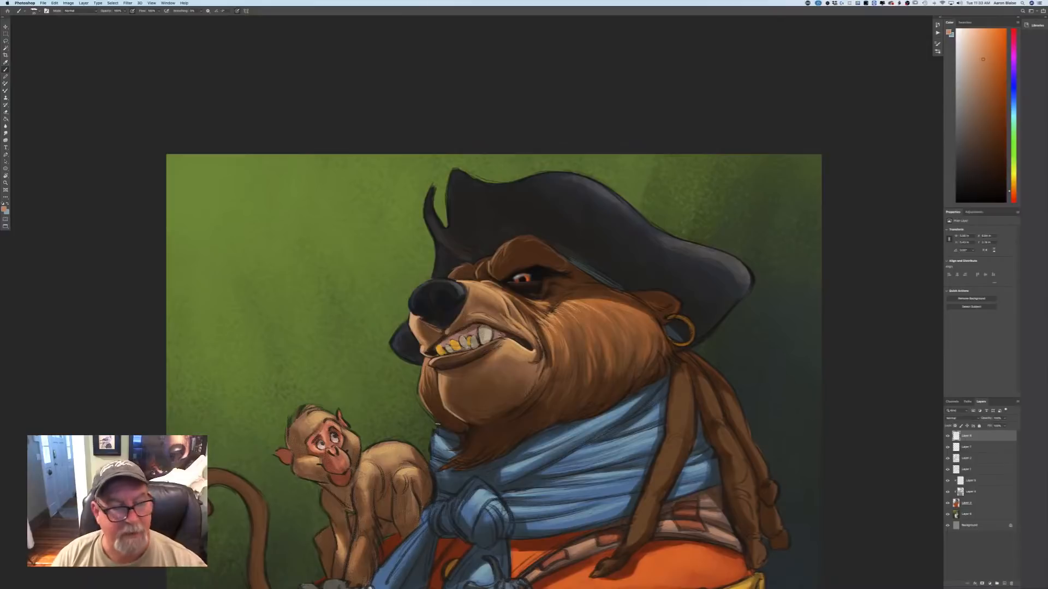
Sample the dark hat color, shift it to a lighter blue-gray, and paint rim highlights on the hat's lower brim, curled tip and front edge.
left_click(5, 210)
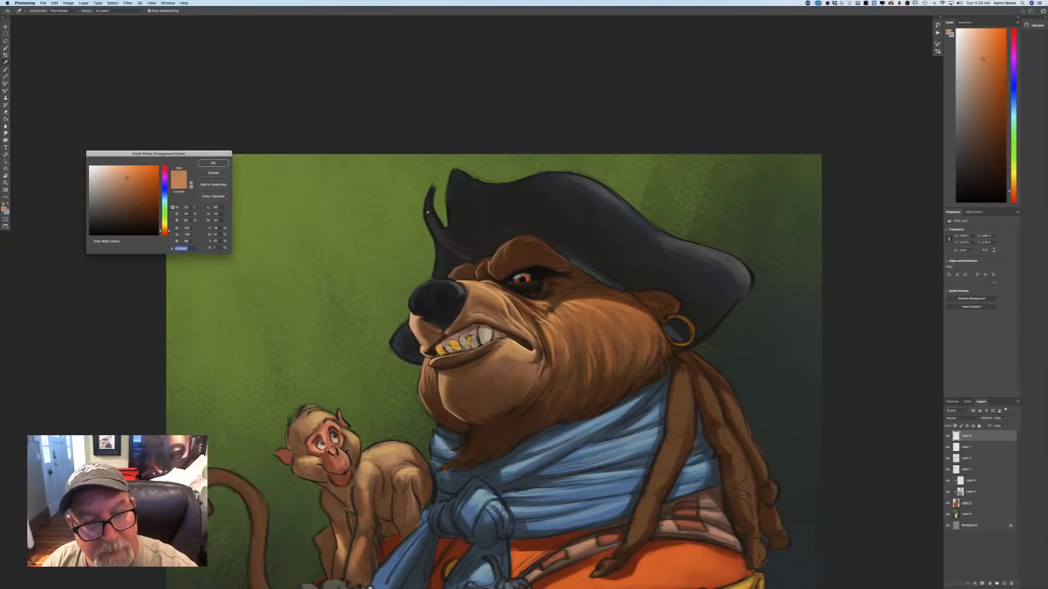
left_click(402, 328)
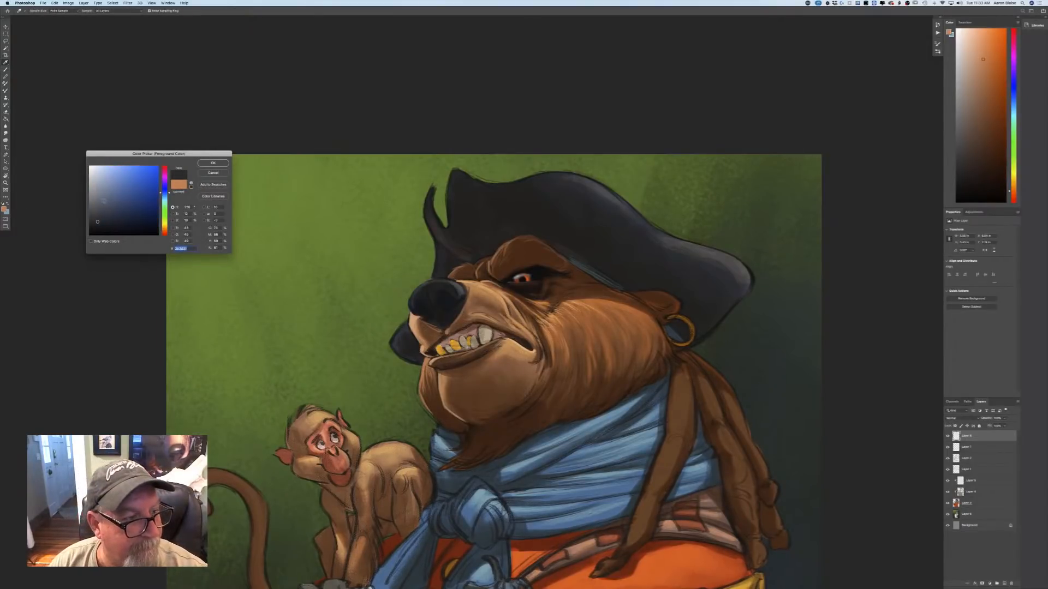
key("Return")
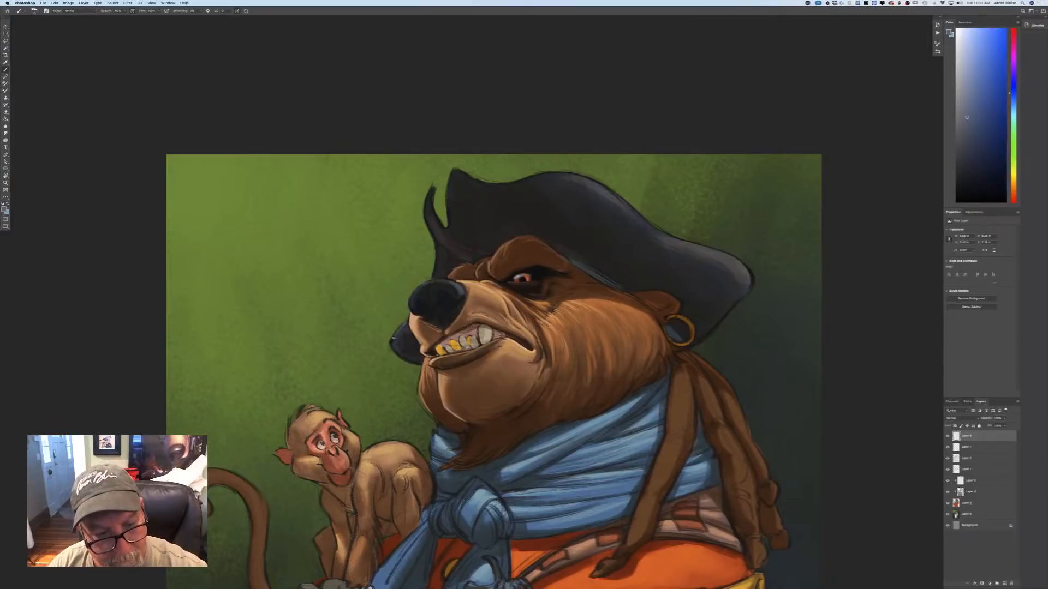
left_click_drag(392, 341, 399, 355)
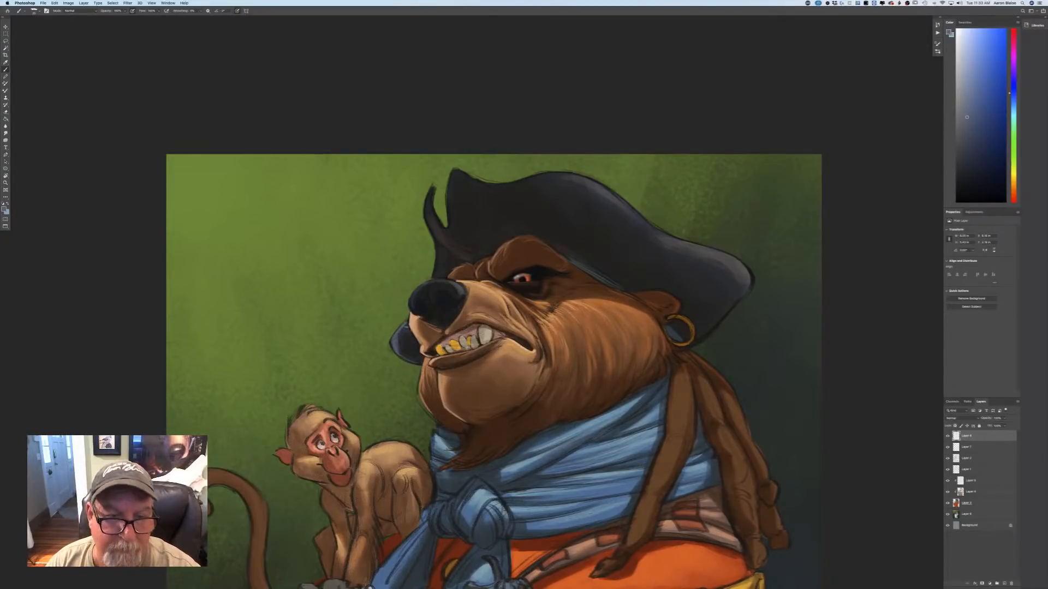
left_click_drag(428, 194, 432, 224)
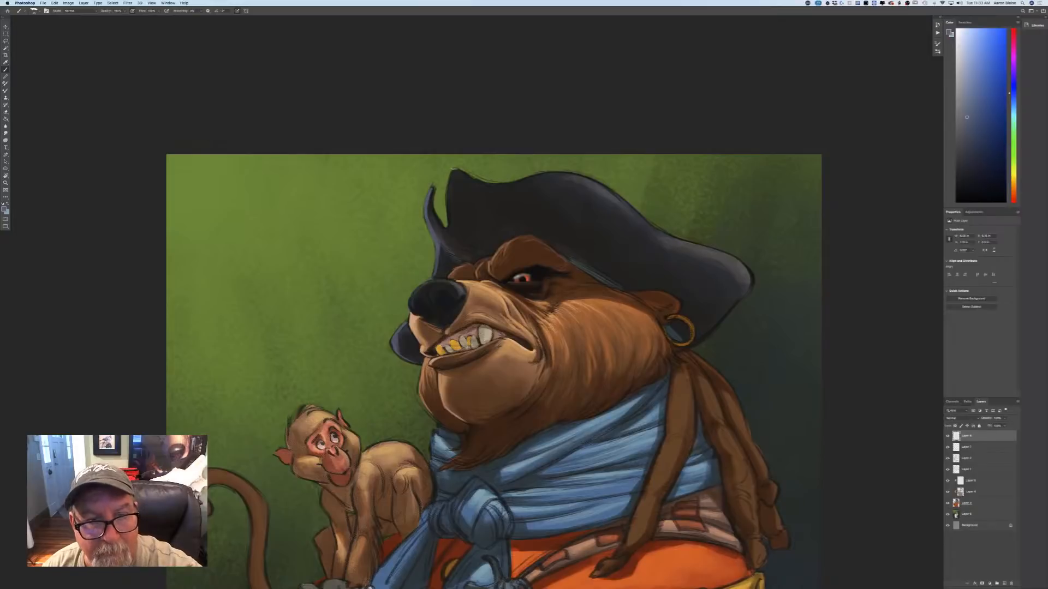
left_click_drag(453, 170, 447, 226)
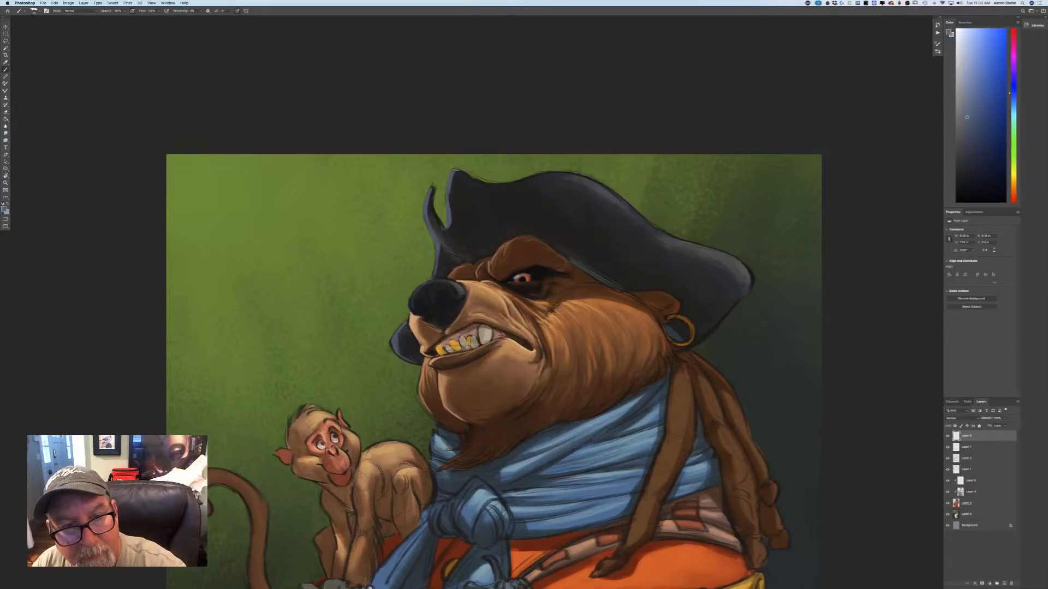
Paint rim highlights along the hat's upper and rear edges, using a lighter purple-gray for the underside of the rear tip.
left_click_drag(565, 173, 505, 184)
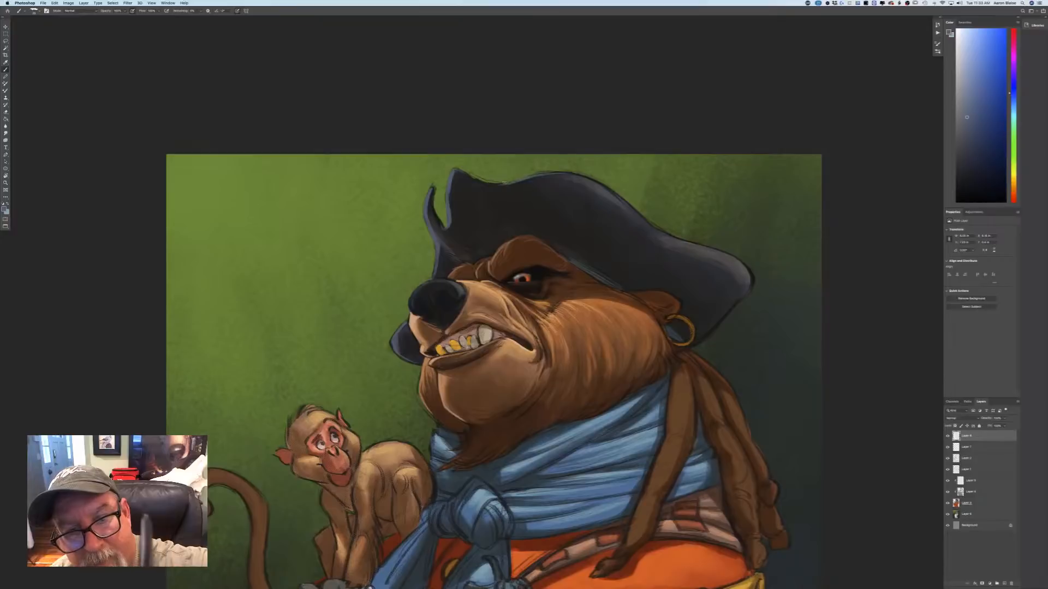
mouse_move(577, 176)
left_mouse_down()
mouse_move(667, 233)
mouse_move(656, 229)
mouse_move(742, 263)
mouse_move(714, 250)
mouse_move(749, 280)
mouse_move(742, 264)
mouse_move(749, 288)
left_mouse_up()
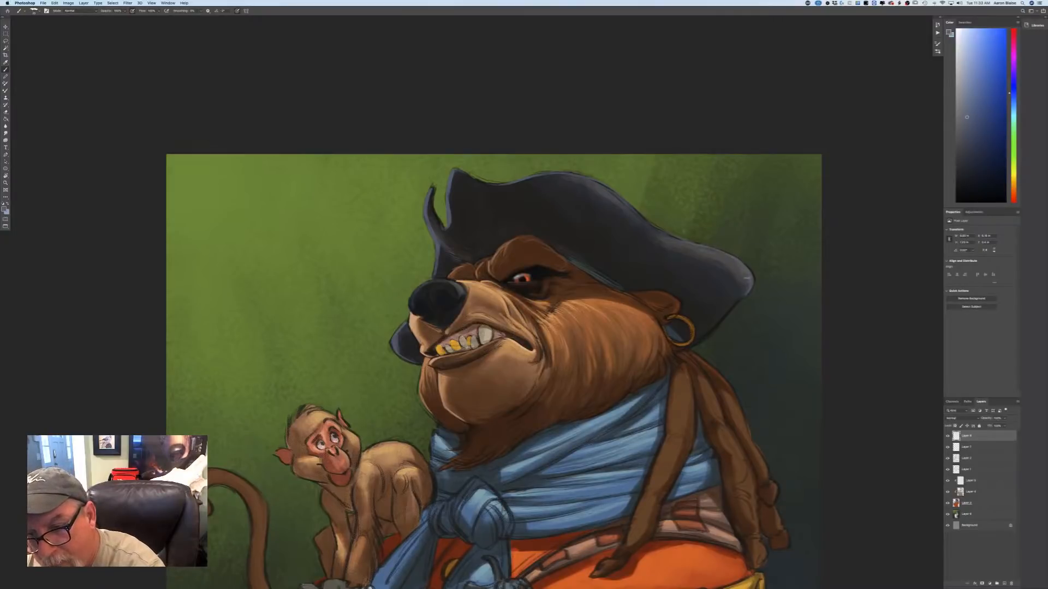
left_click(5, 210)
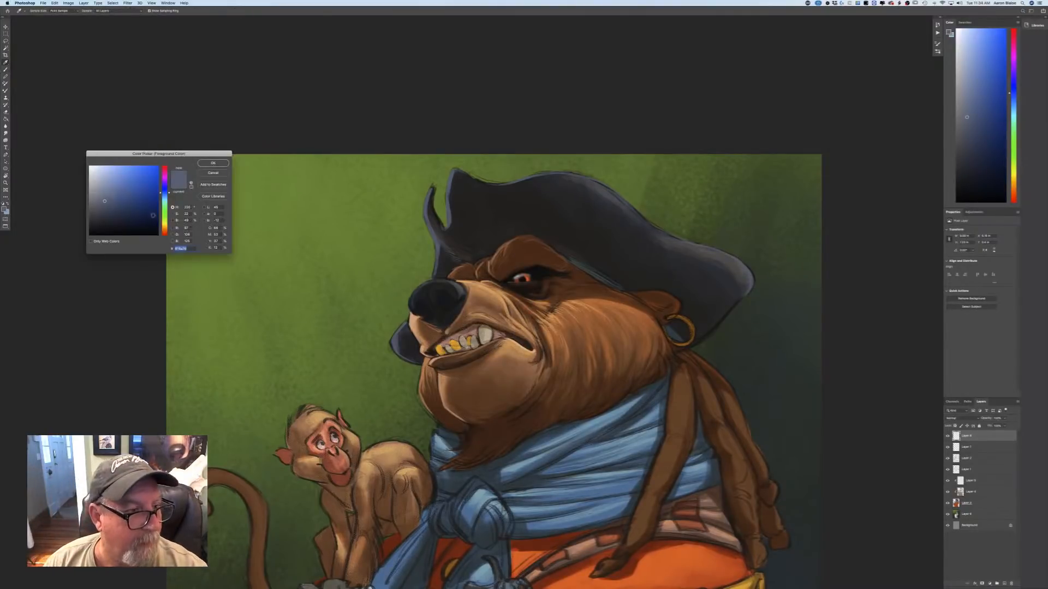
left_click_drag(162, 191, 156, 186)
left_click(108, 193)
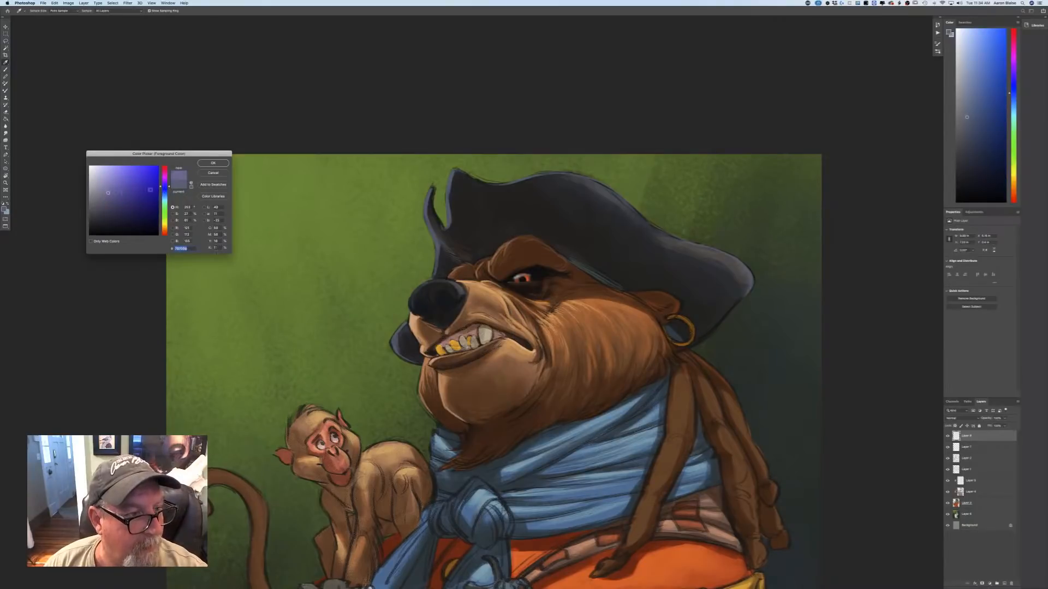
left_click(164, 183)
left_click(213, 164)
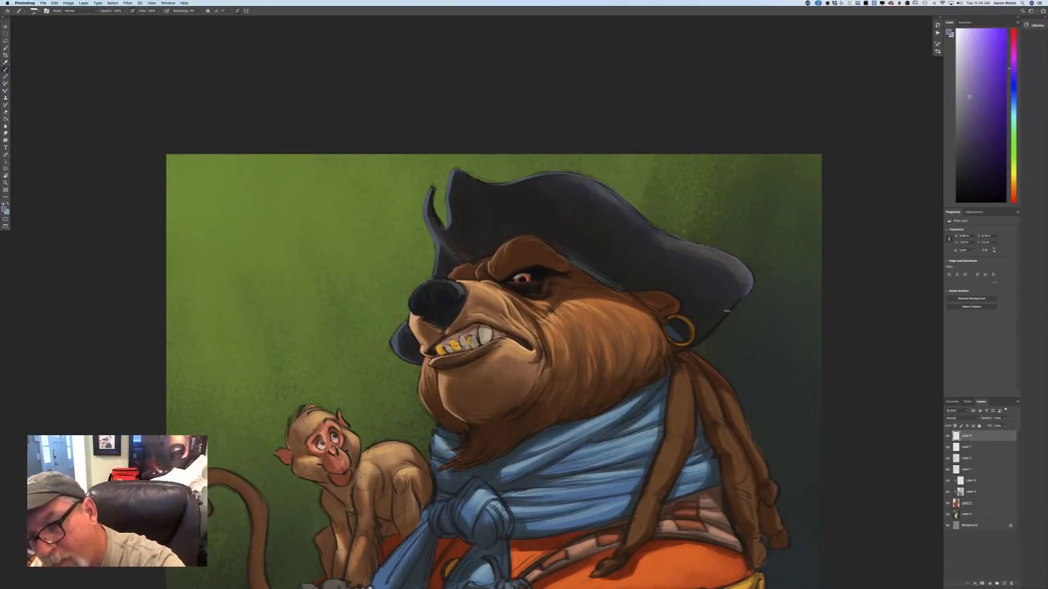
left_click_drag(726, 312, 707, 331)
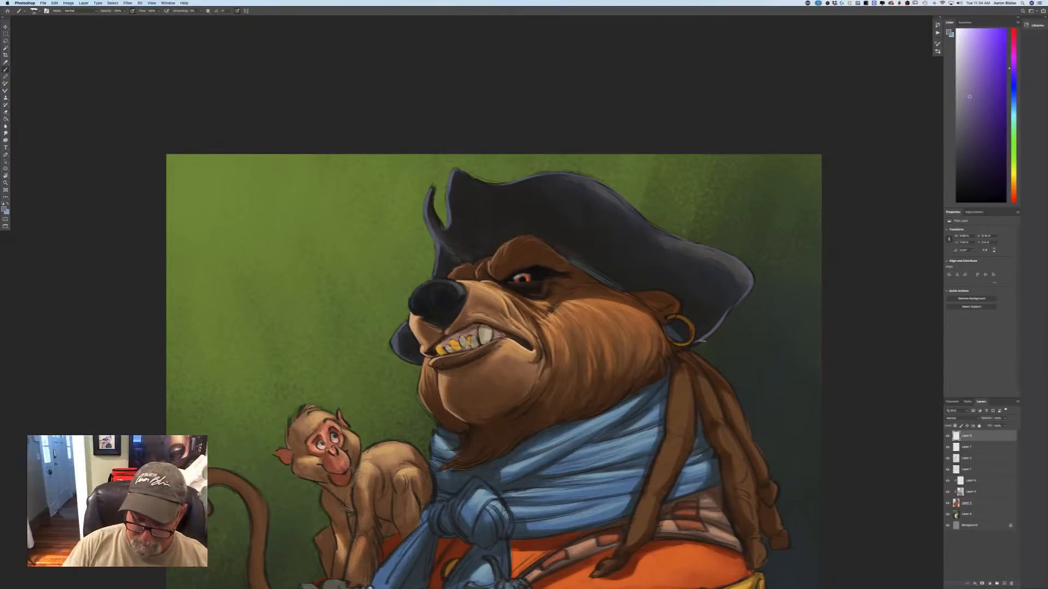
Sample the hat's blue-gray edge color, lighten it, and paint highlights on the curled front tip and the brim behind the muzzle.
key("super+minus")
key("super+minus")
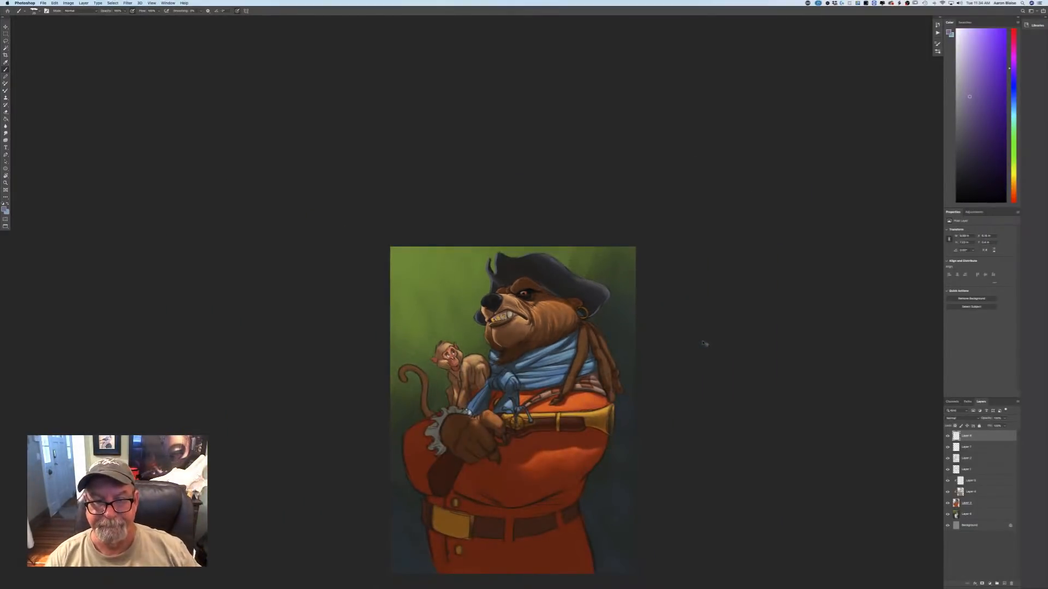
key("super+plus")
key("super+plus")
key("super+plus")
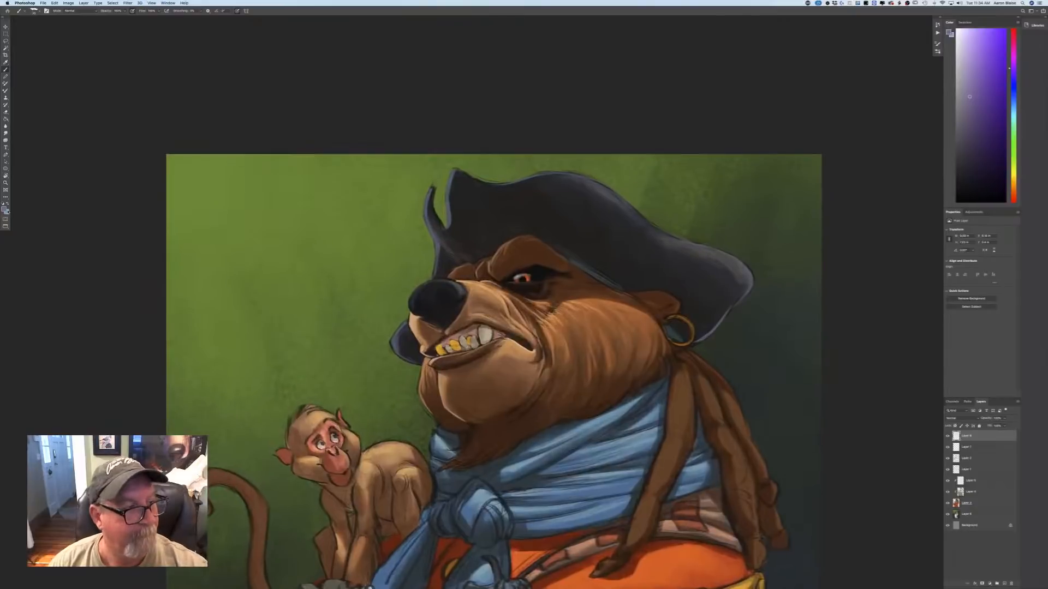
left_click(5, 209)
left_click(449, 215)
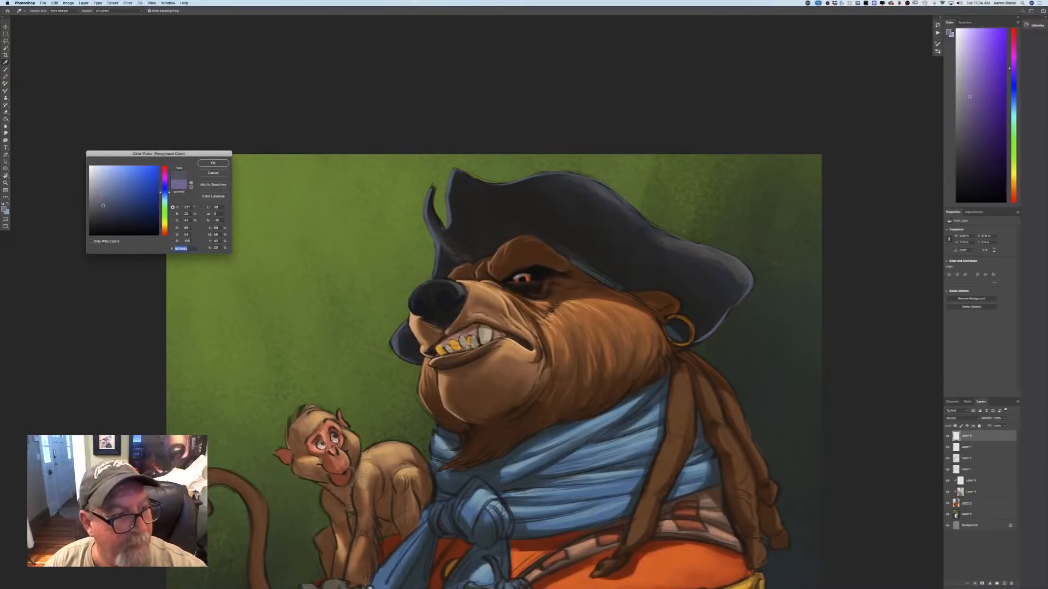
key("Return")
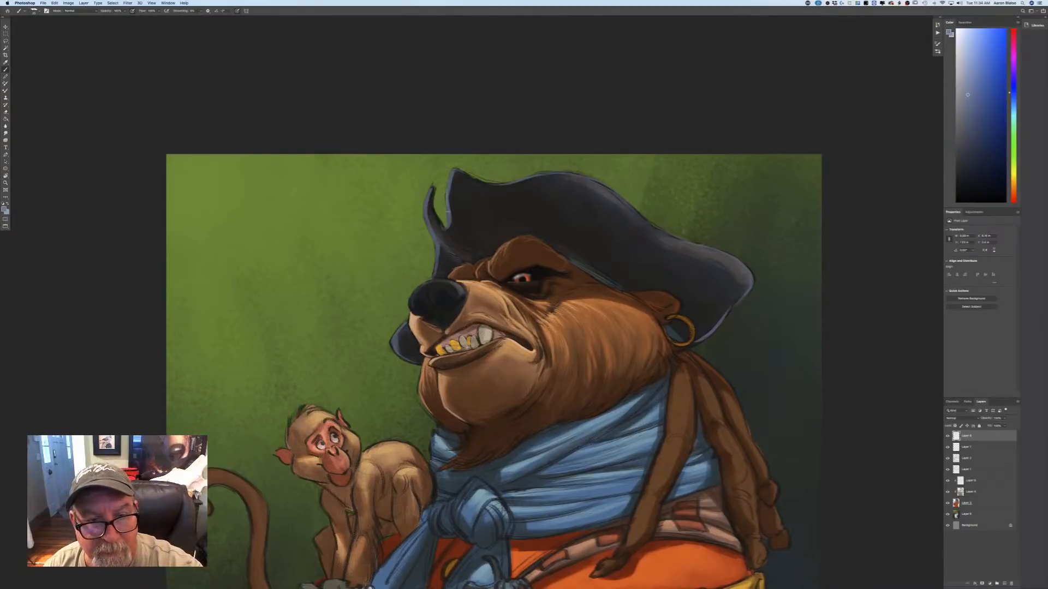
left_click_drag(428, 201, 426, 219)
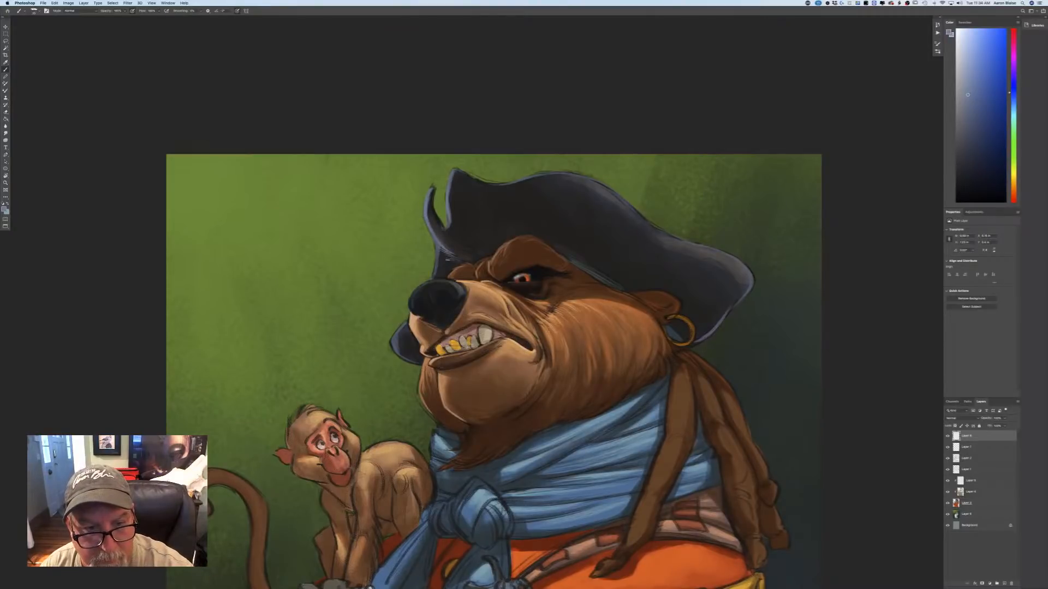
left_click_drag(393, 335, 399, 353)
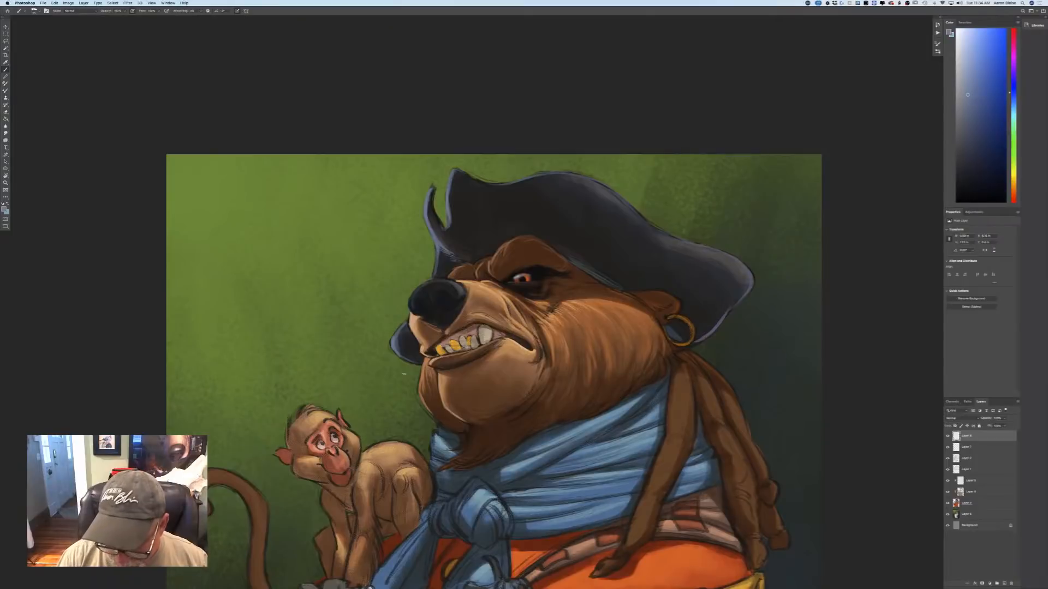
Sample the near-black of the bear's nose and darken the nostrils with it.
key("super+plus")
left_click(4, 209)
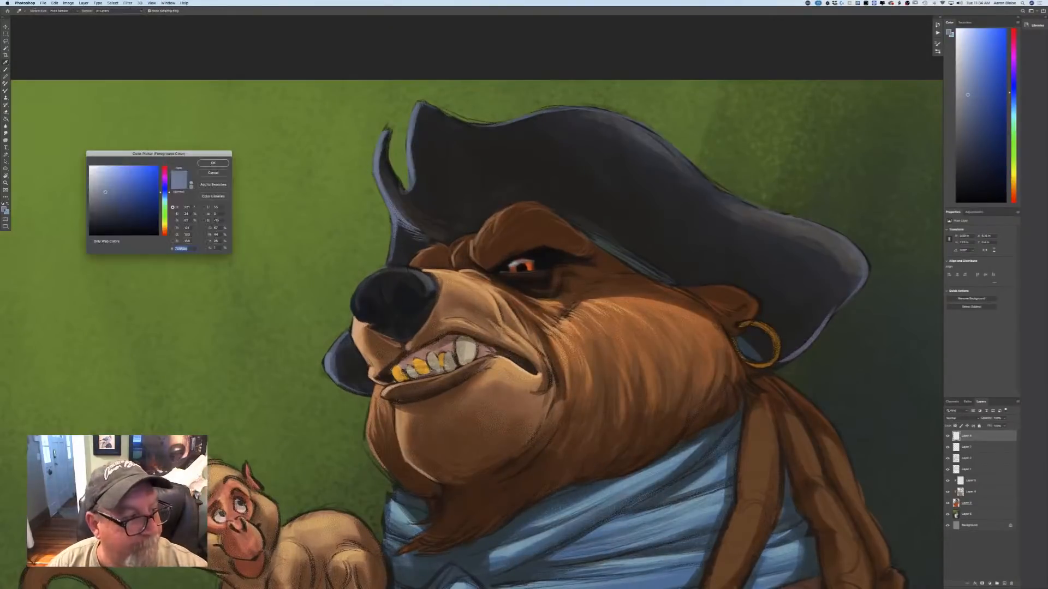
left_click(355, 311)
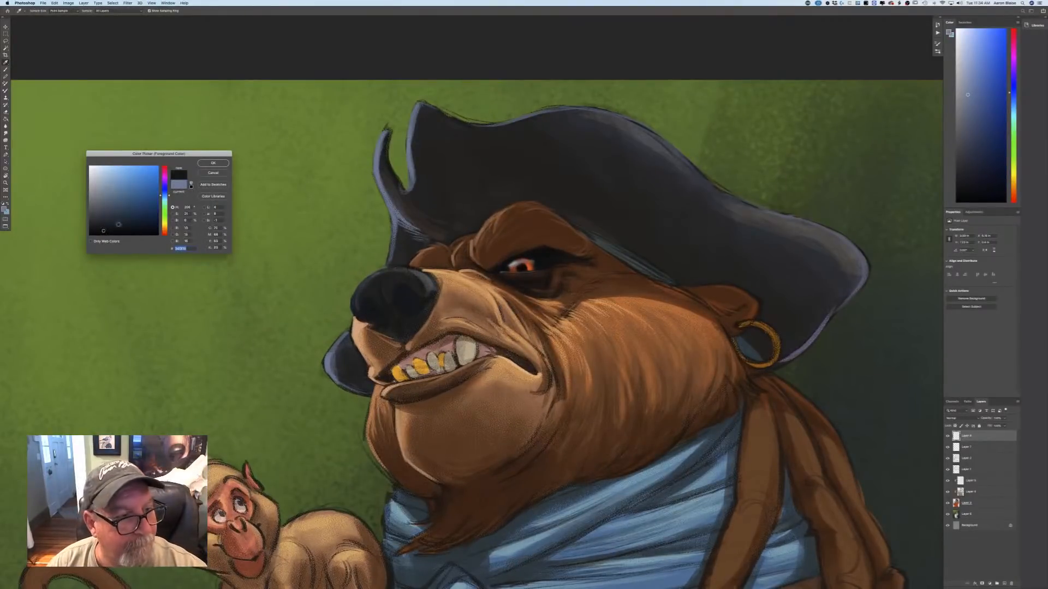
key("Return")
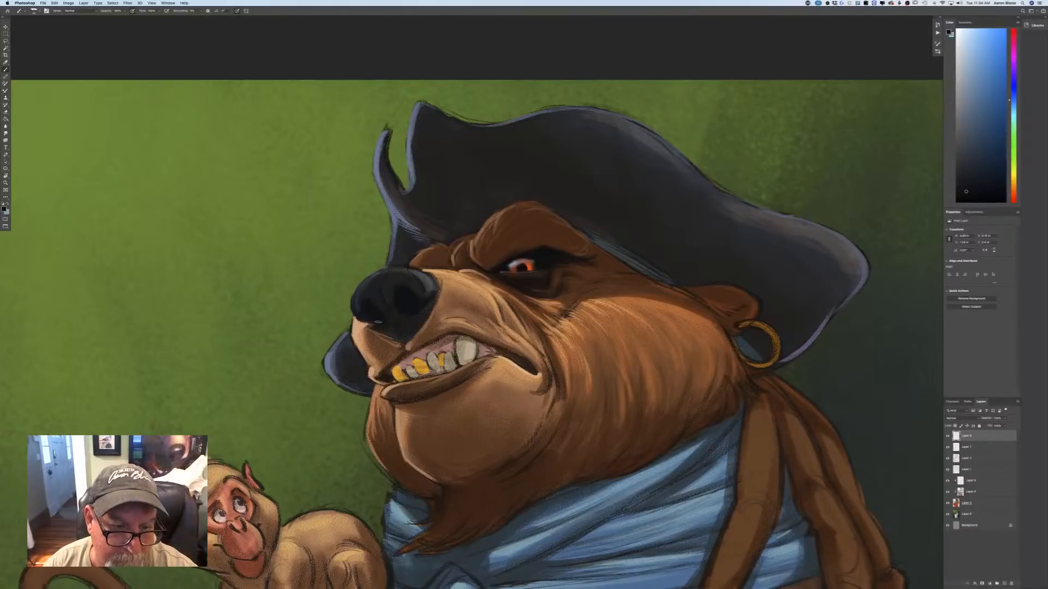
Sample the nose color, shift it to a medium blue-gray, and paint highlights around the nostrils and down the nose's center.
left_click(4, 208)
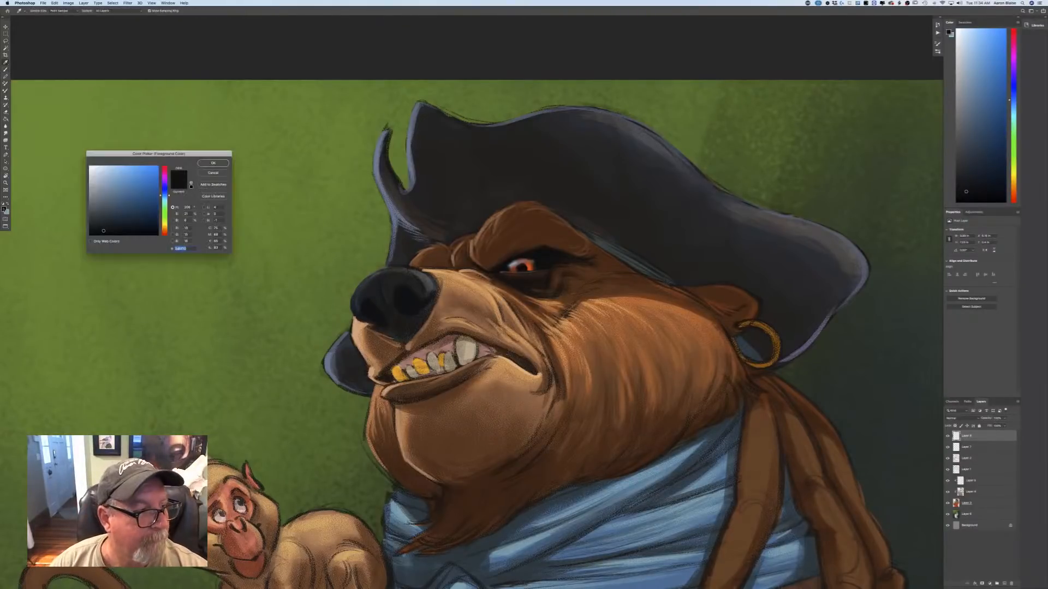
left_click(416, 282)
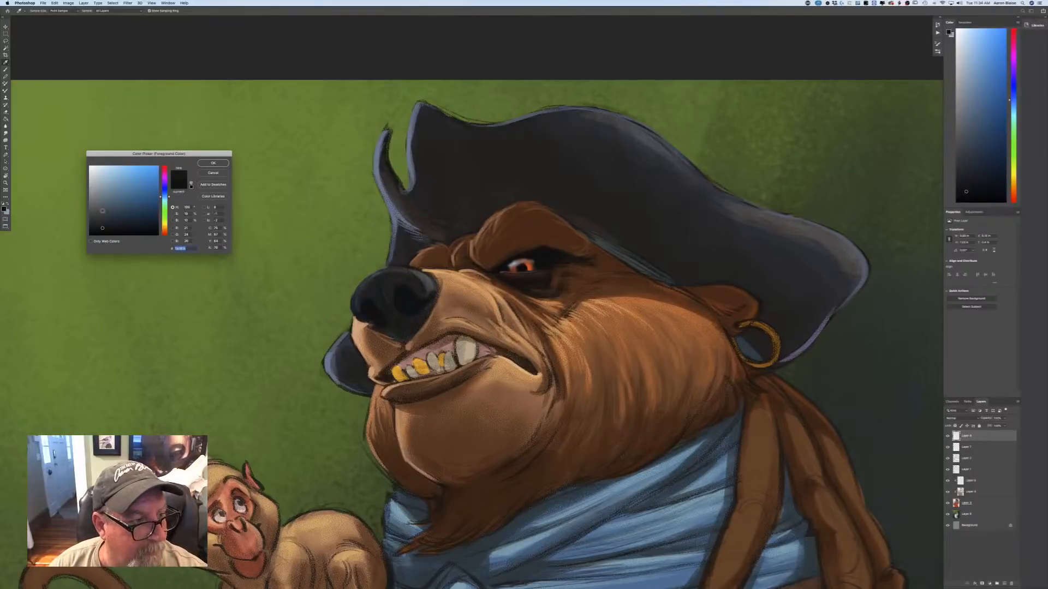
left_click(164, 195)
left_click(104, 212)
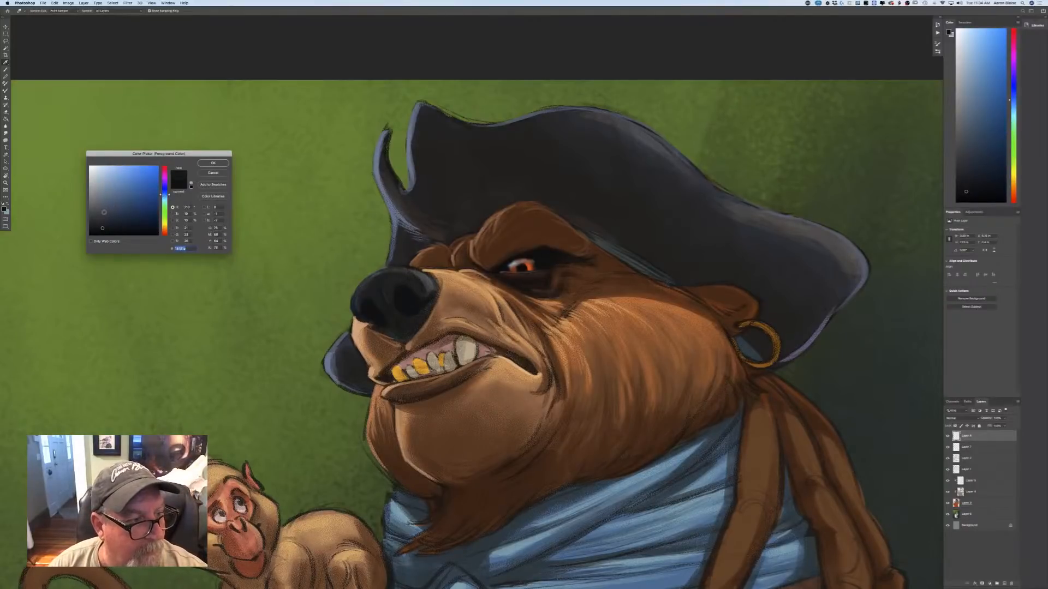
left_click(109, 205)
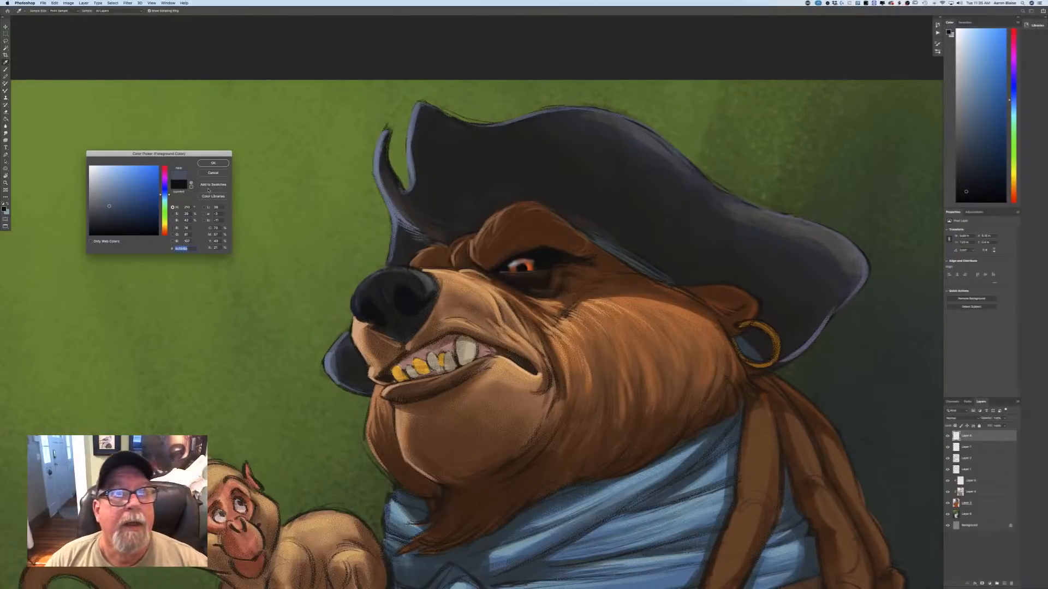
left_click(207, 163)
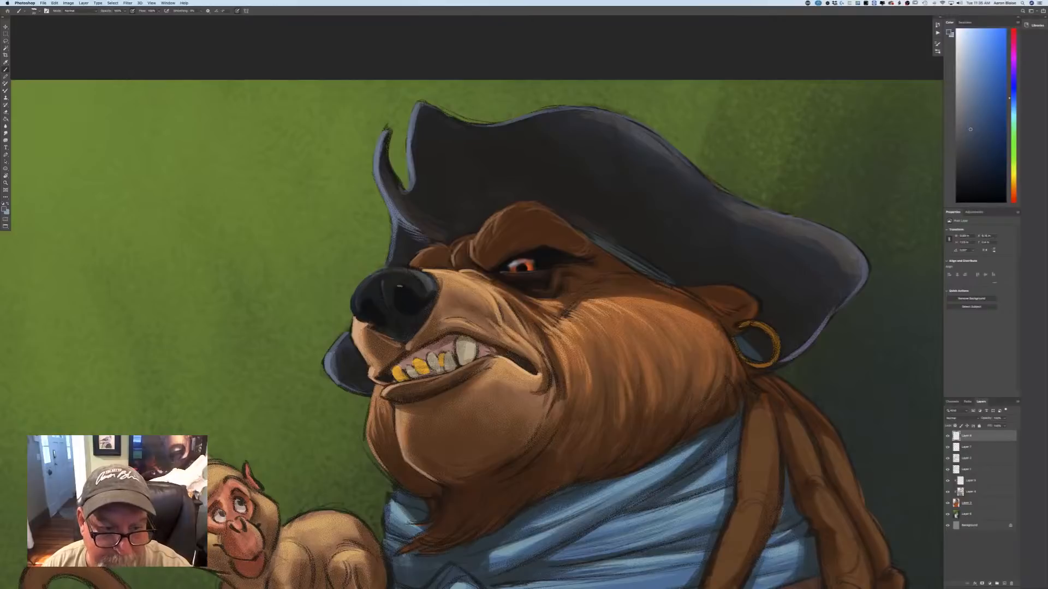
left_click_drag(408, 290, 423, 299)
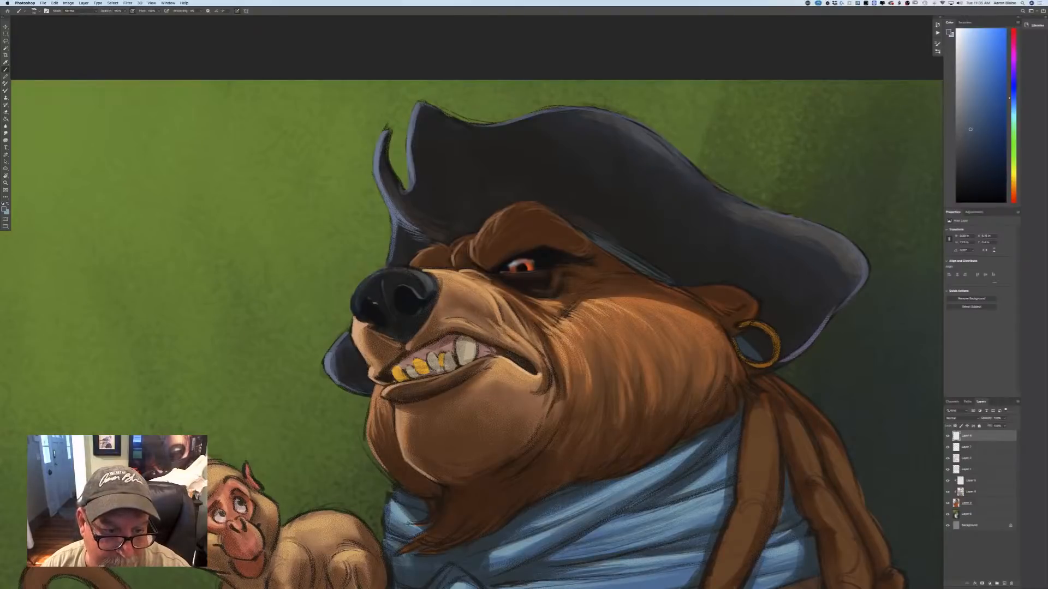
left_click_drag(374, 302, 387, 319)
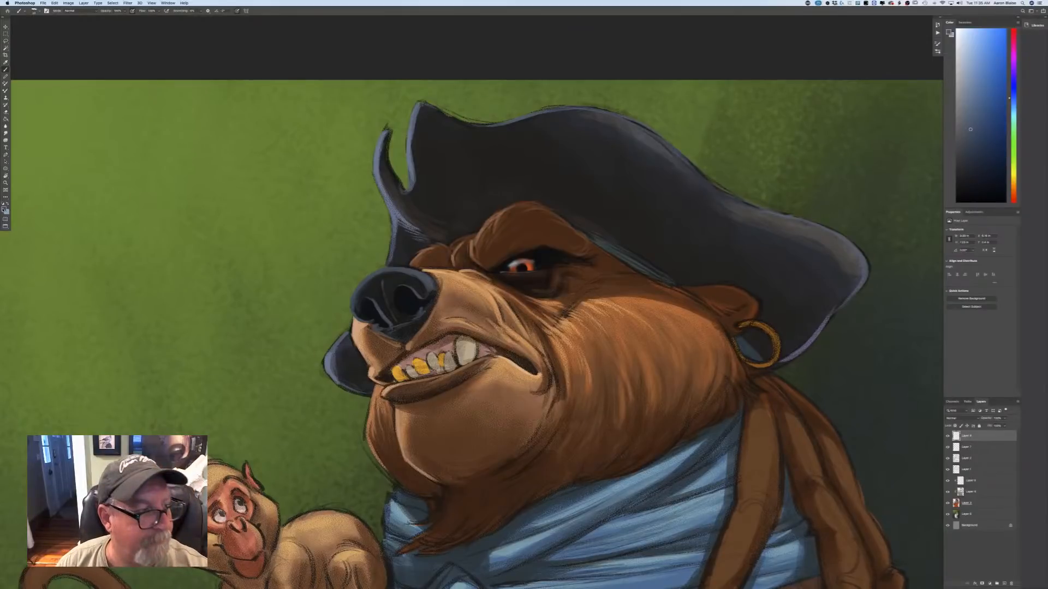
Choose a lighter sky blue and paint rim highlights along the nose's top, front and lower edges.
left_click(5, 208)
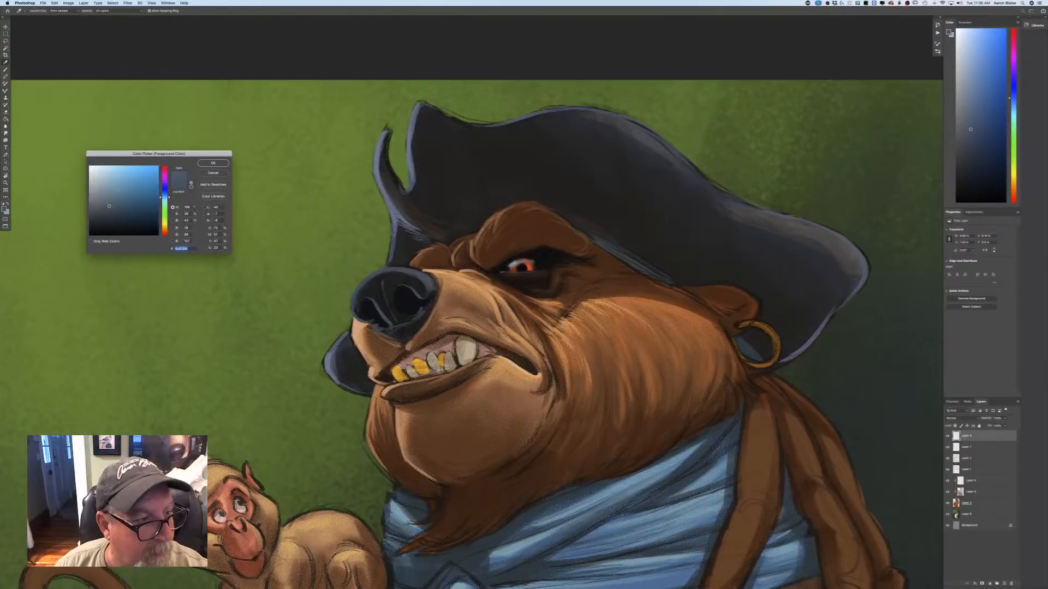
left_click(213, 163)
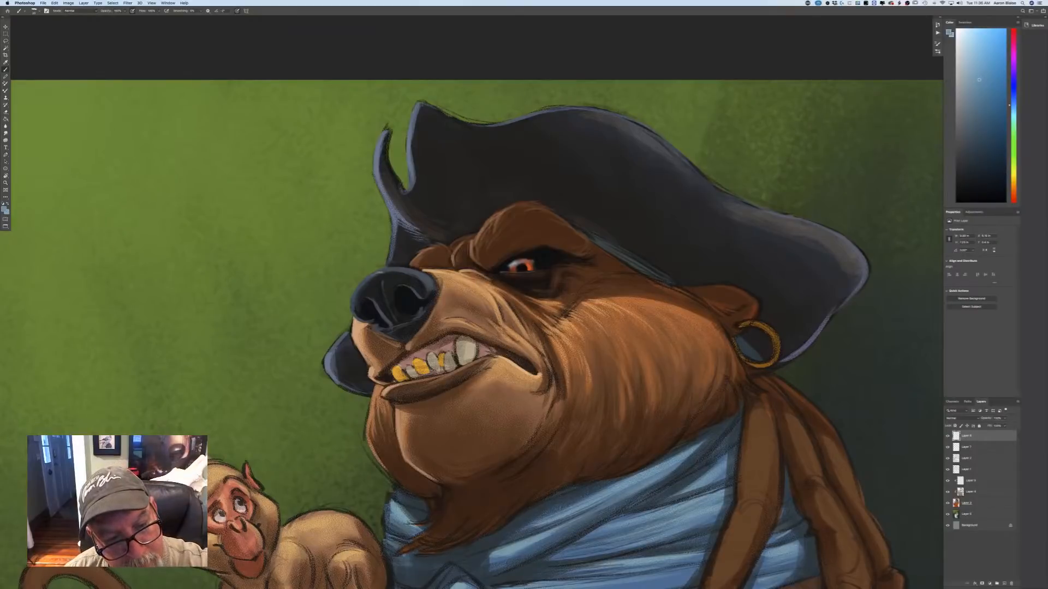
left_click_drag(384, 278, 365, 272)
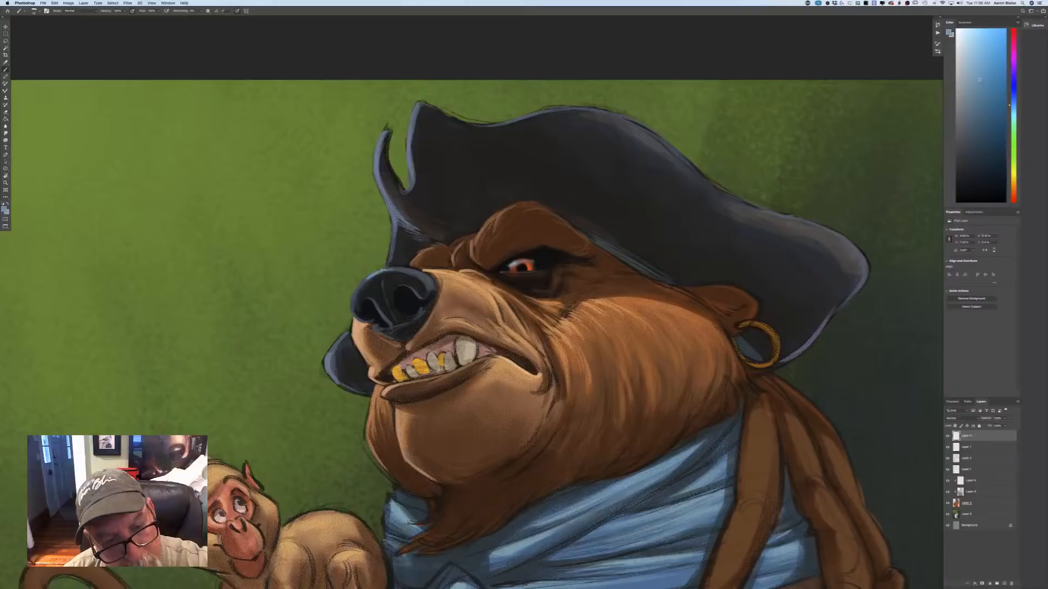
left_click_drag(368, 280, 352, 303)
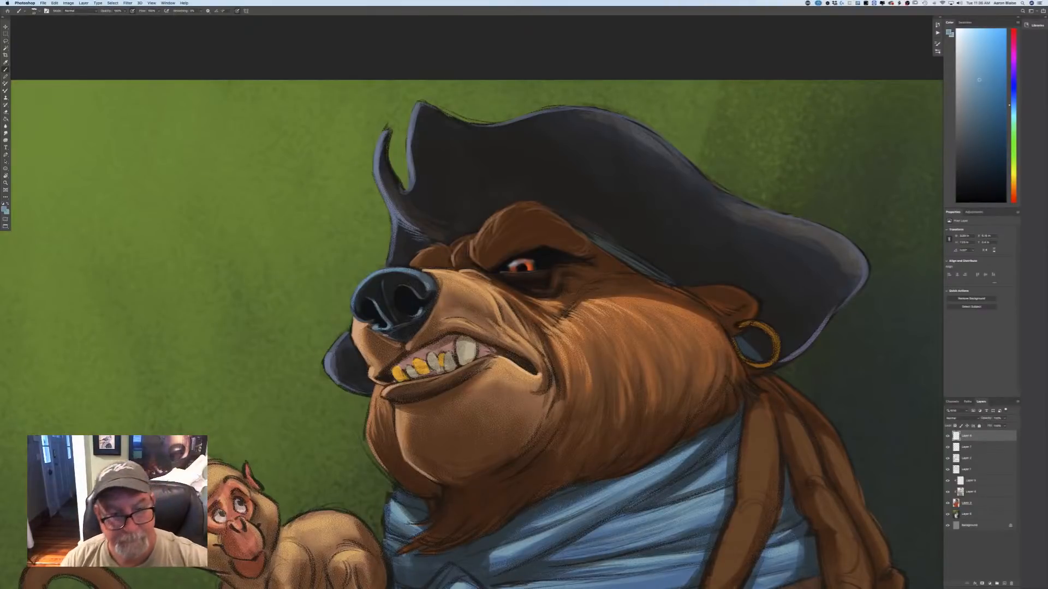
left_click_drag(407, 323, 389, 331)
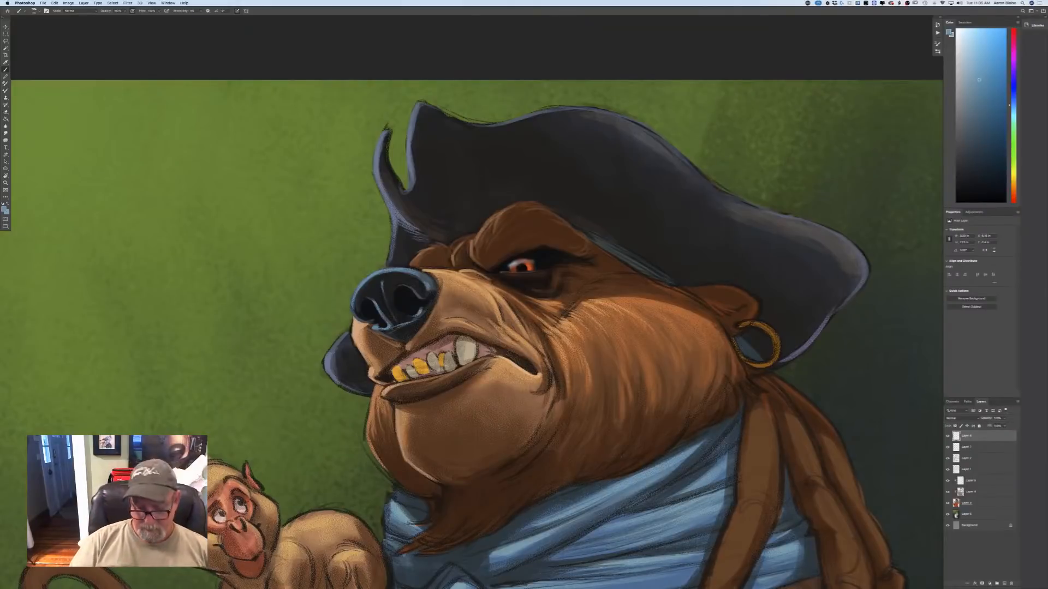
Set the foreground to near-black and deepen the shadows inside the bear's nostrils.
key("super+minus")
key("super+minus")
key("super+minus")
key("super+plus")
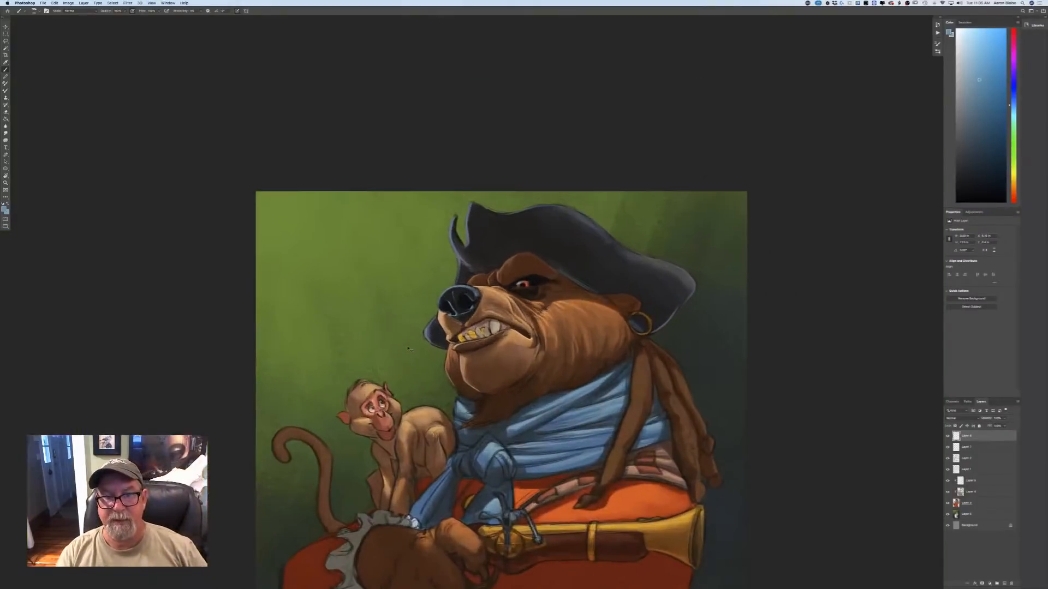
key("super+plus")
key("super+plus")
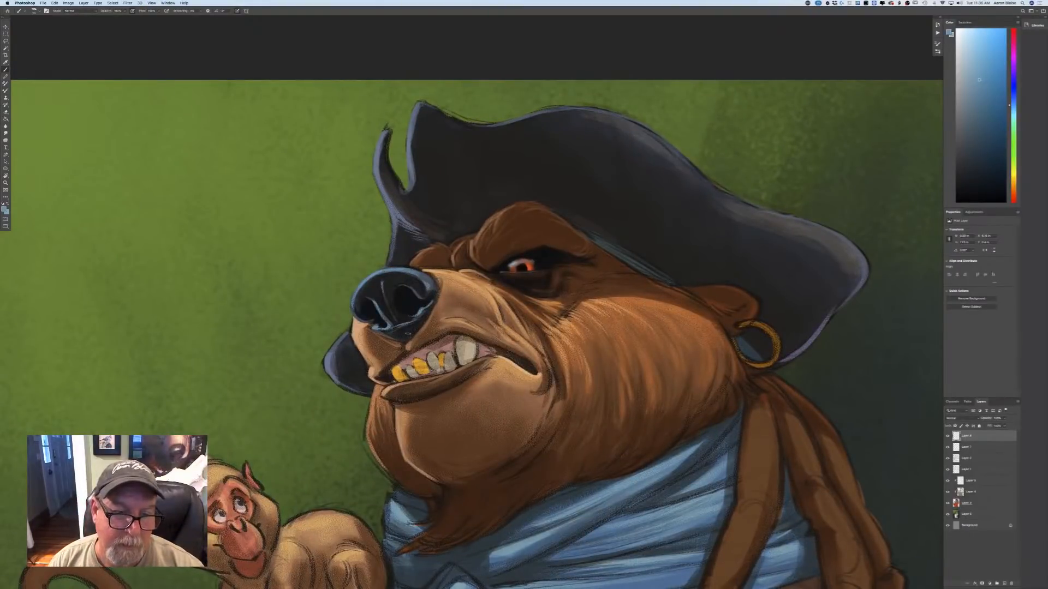
left_click(5, 210)
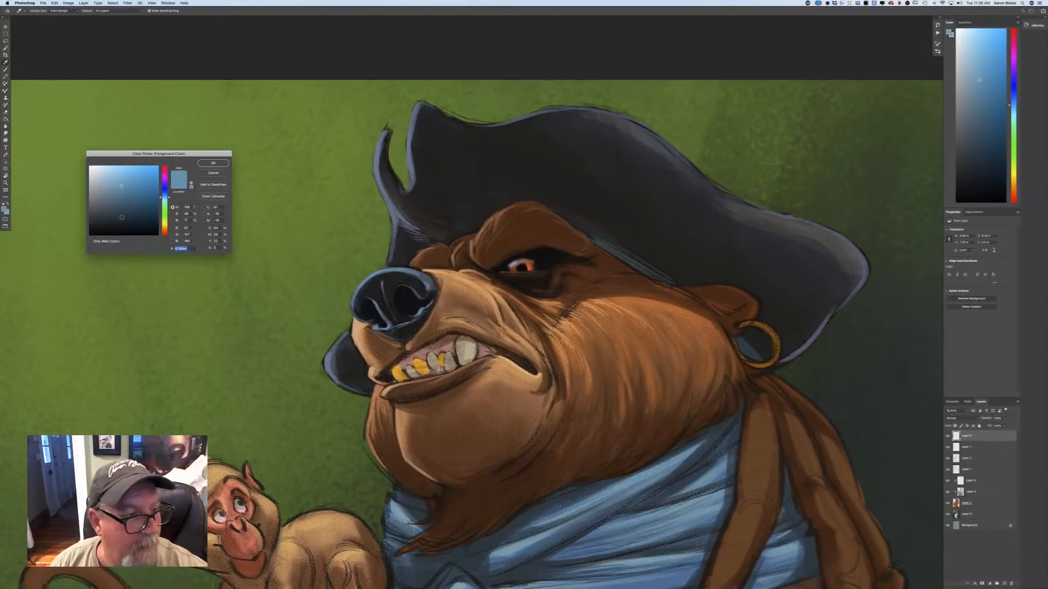
left_click(91, 233)
left_click(203, 165)
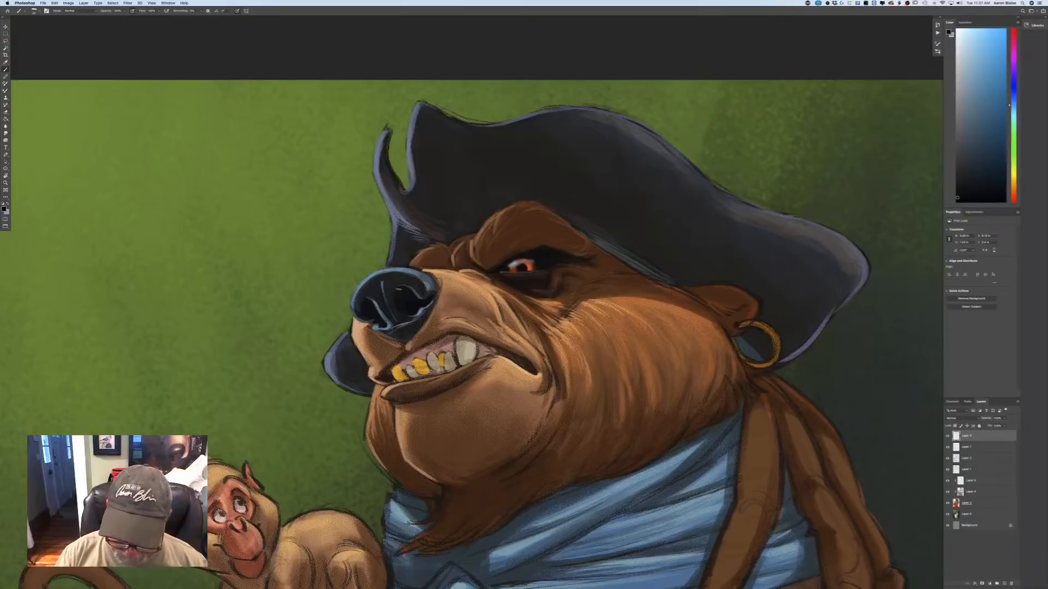
Sample the tan at the top of the muzzle, lighten it to pale peach, and paint highlights on the muzzle just behind the nose.
key("super+minus")
key("super+minus")
key("super+minus")
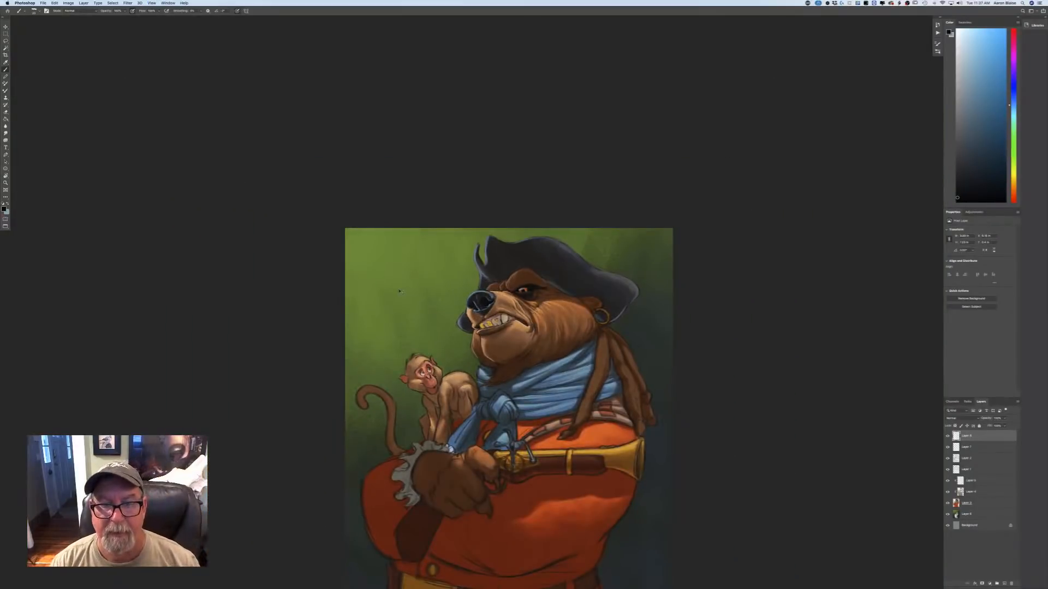
key("super+plus")
key("super+plus")
key("super+plus")
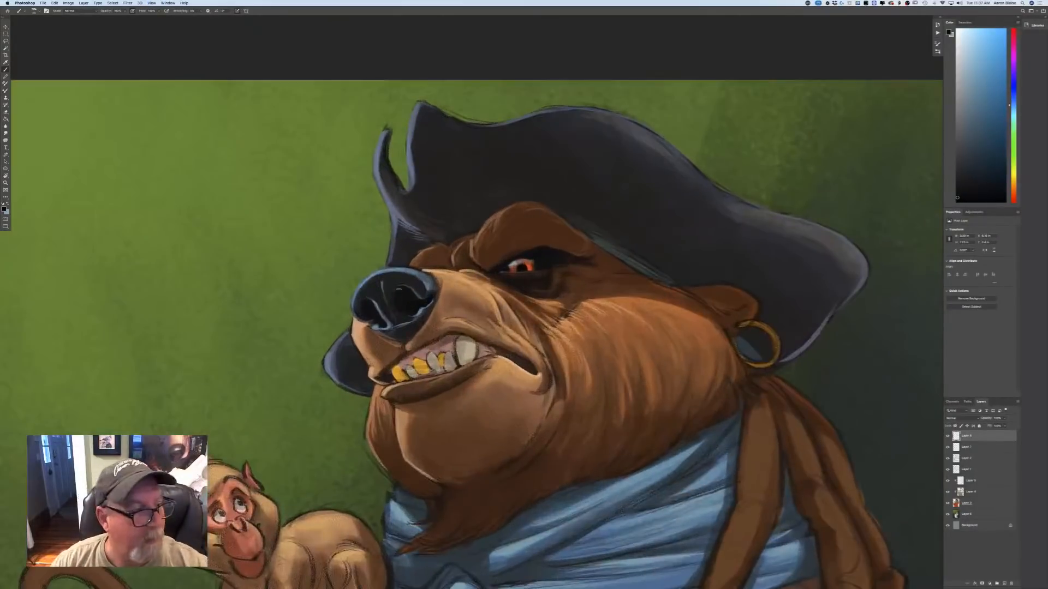
left_click(5, 209)
left_click(436, 269)
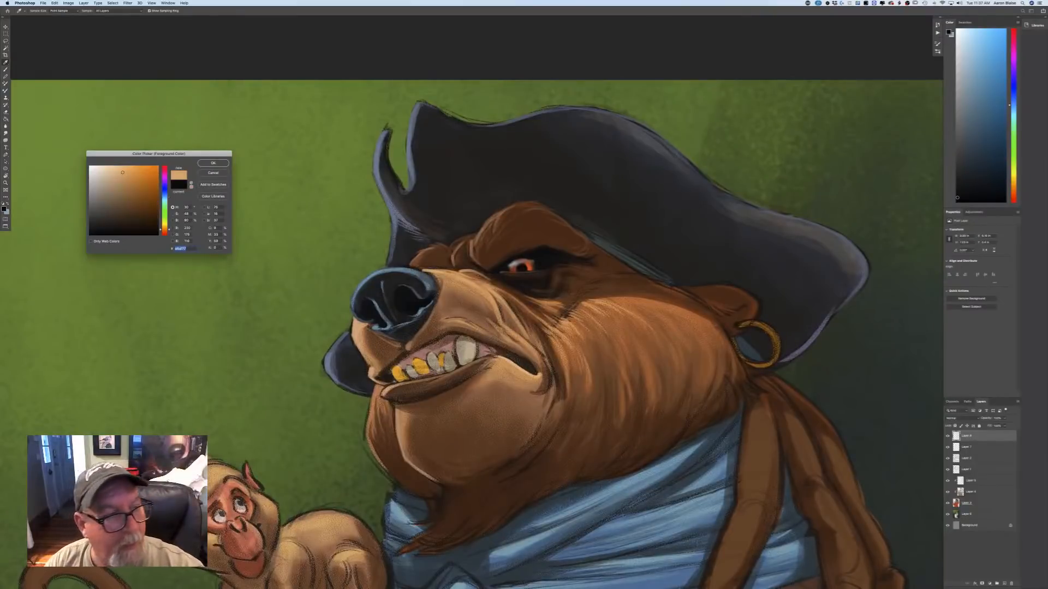
left_click(116, 169)
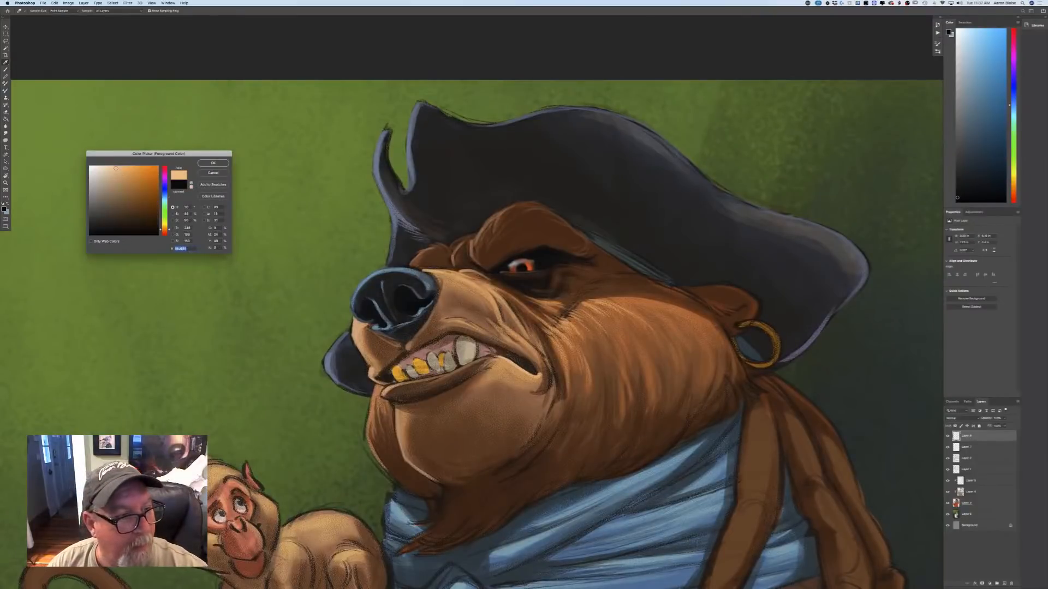
left_click(212, 163)
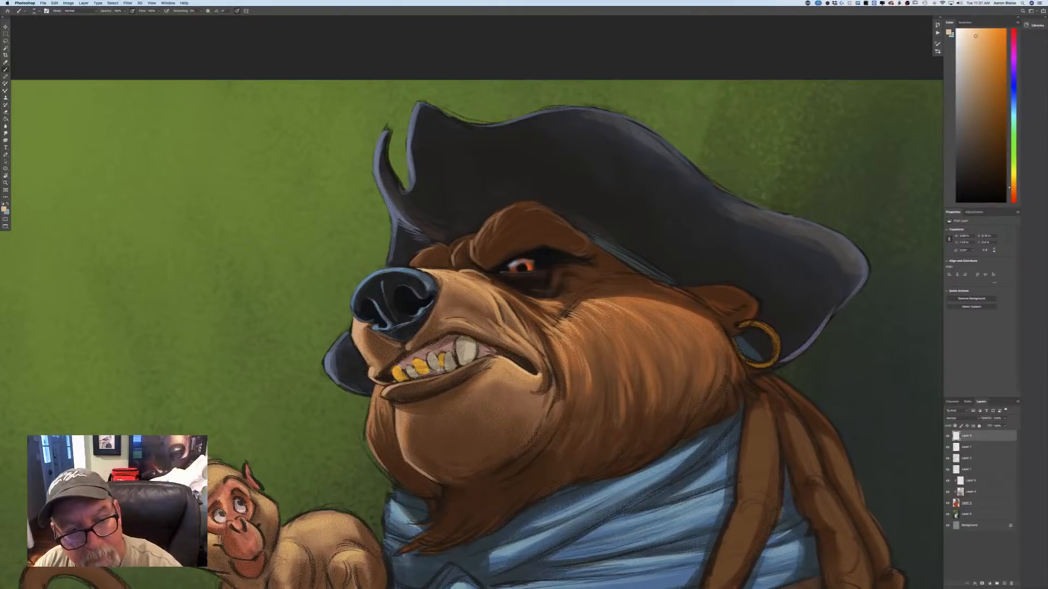
mouse_move(436, 269)
left_mouse_down()
mouse_move(457, 279)
mouse_move(444, 270)
left_mouse_up()
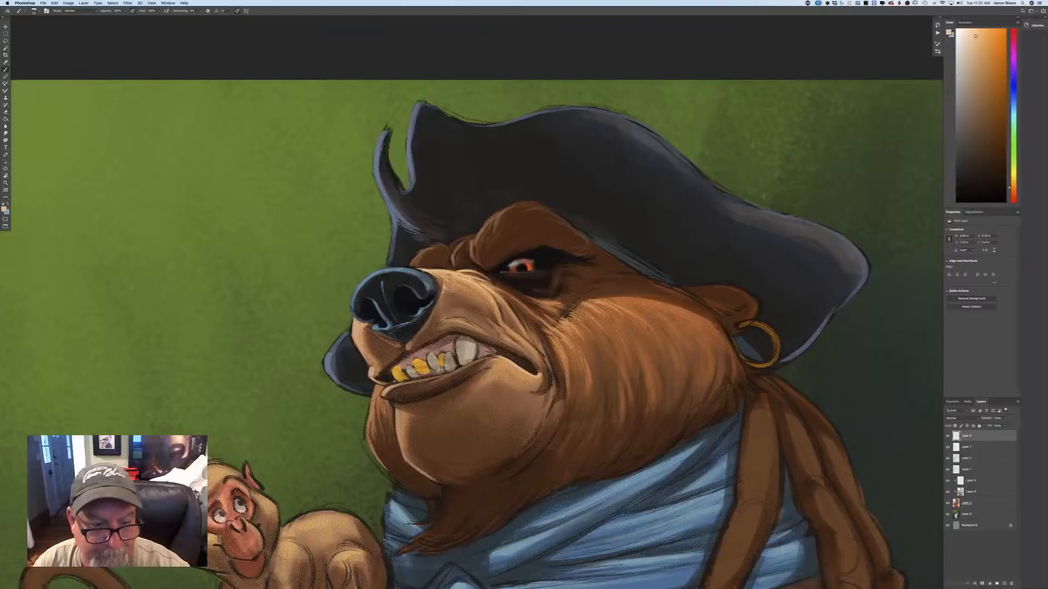
Set the foreground to a dark muted blue and brush cool shading onto the fur just below the bear's nose.
left_click(4, 210)
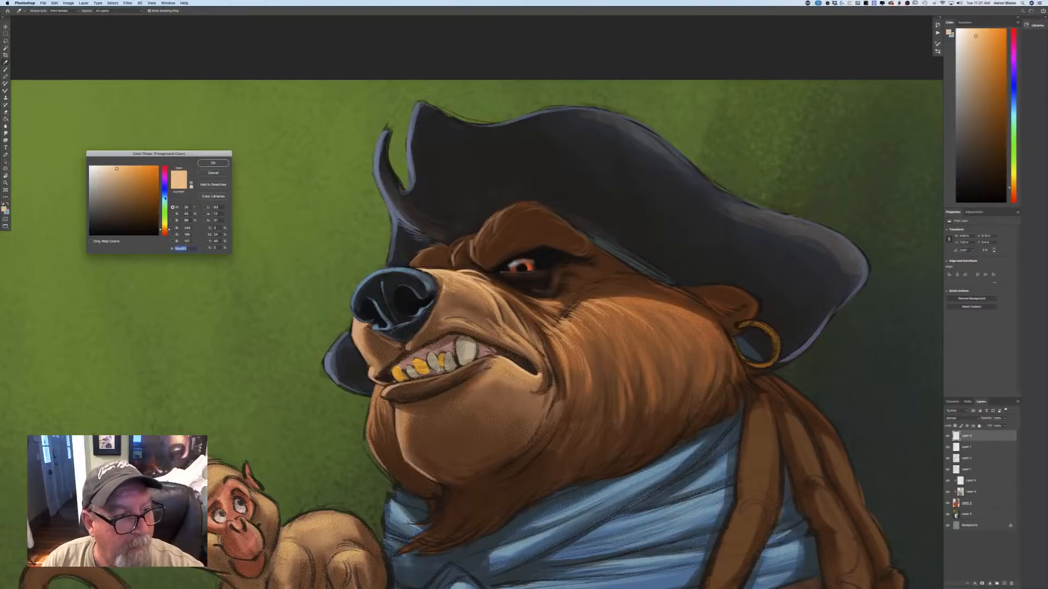
left_click(165, 194)
left_click(117, 212)
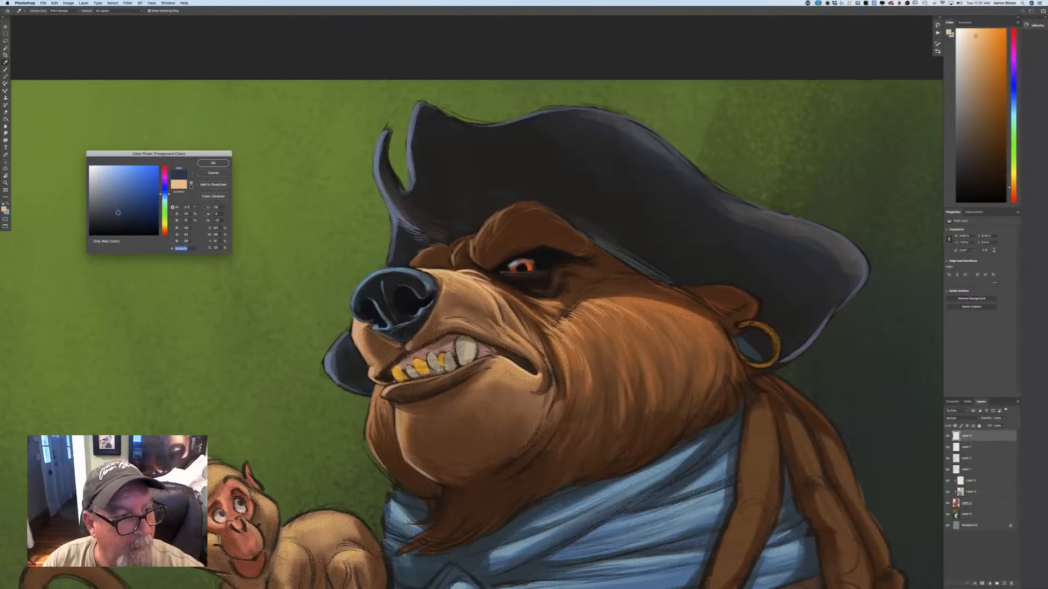
left_click(209, 166)
key("b")
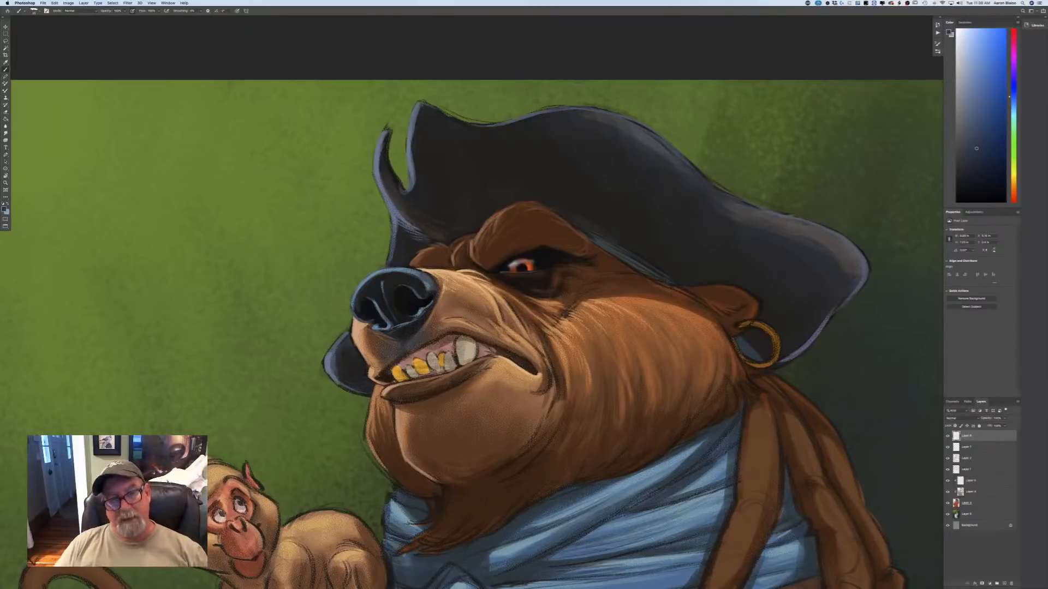
Shift the foreground to a grayer dark blue and continue the shading beneath the nose.
key("super+minus")
key("super+minus")
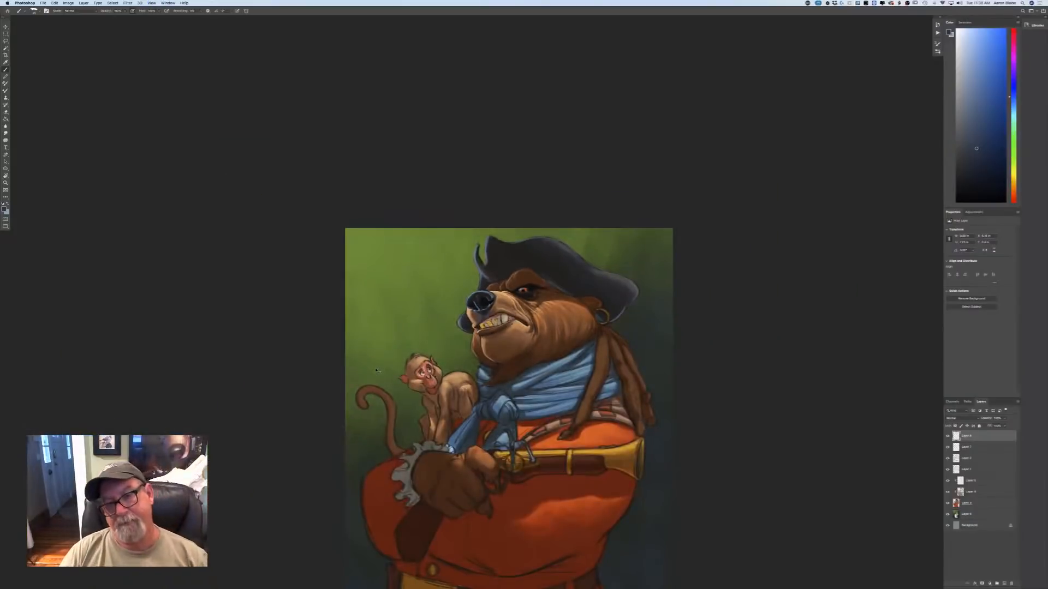
key("super+plus")
key("super+plus")
left_click(4, 210)
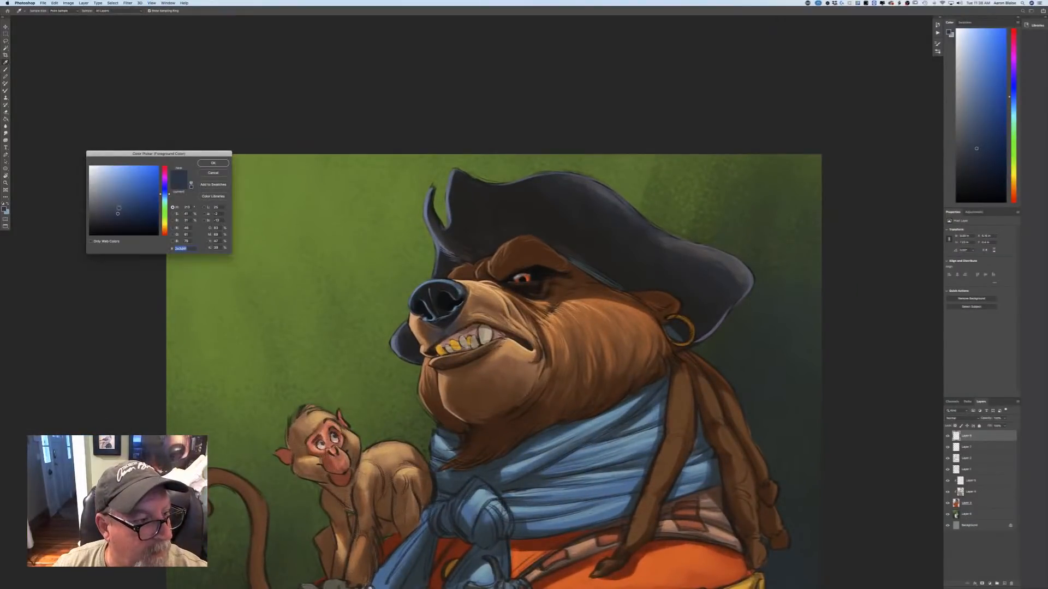
left_click(108, 214)
left_click(218, 168)
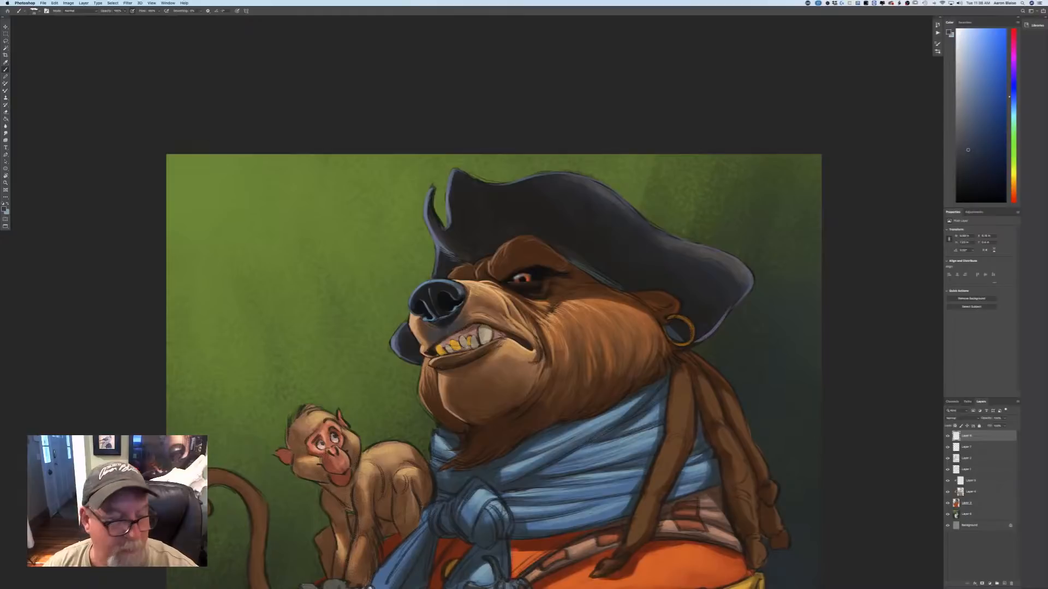
Darken the foreground to a near-black blue and paint a deeper shadow from under the nose toward the upper lip.
left_click(4, 210)
left_click(104, 226)
left_click(214, 164)
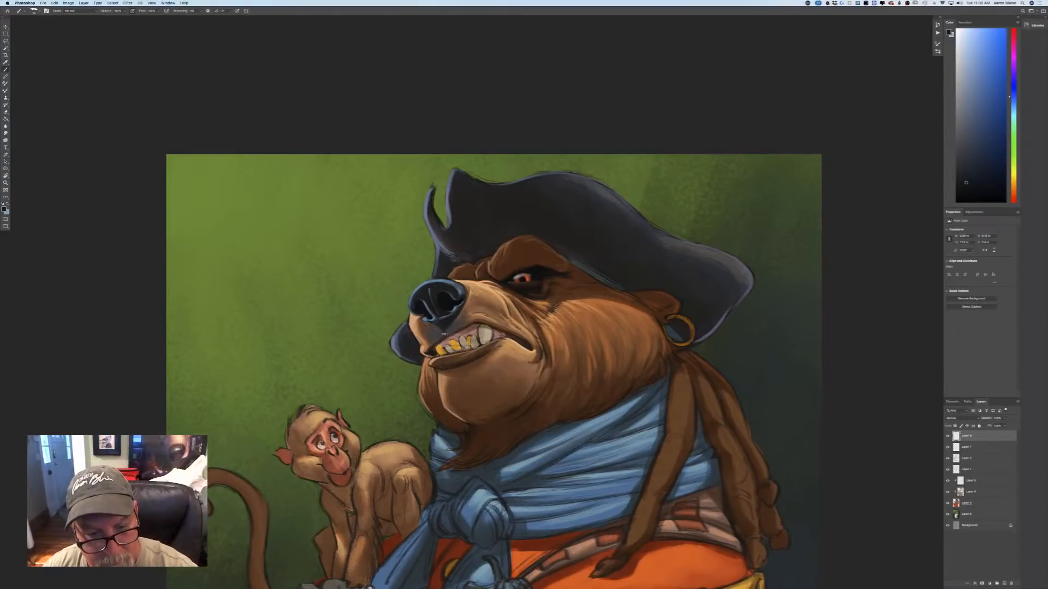
left_click_drag(447, 326, 436, 337)
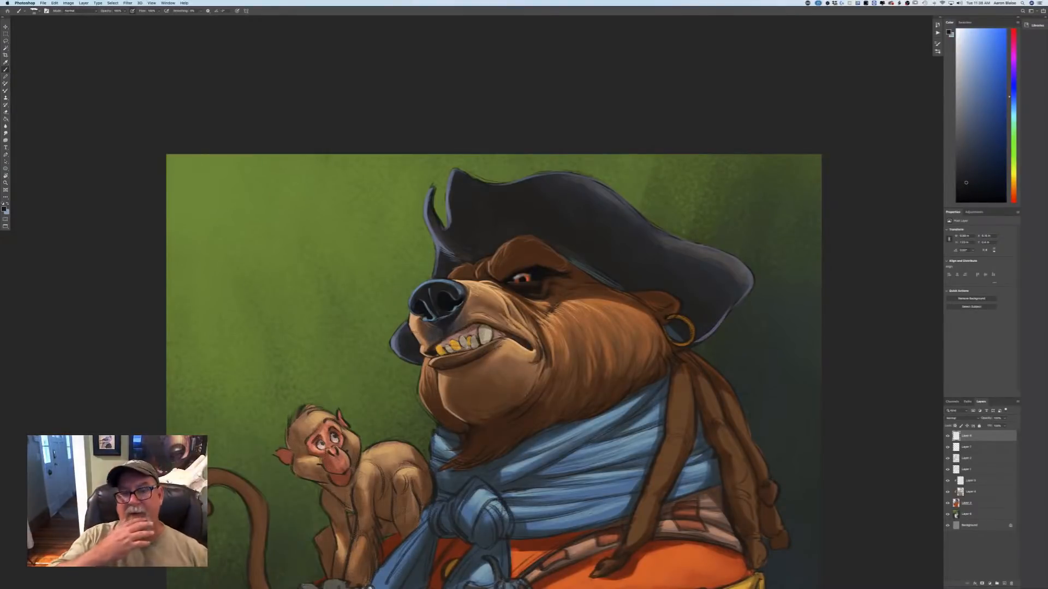
Sample the bear's large tooth color, lighten it to off-white, and brighten that tooth with it.
key("super+minus")
key("super+minus")
key("super+minus")
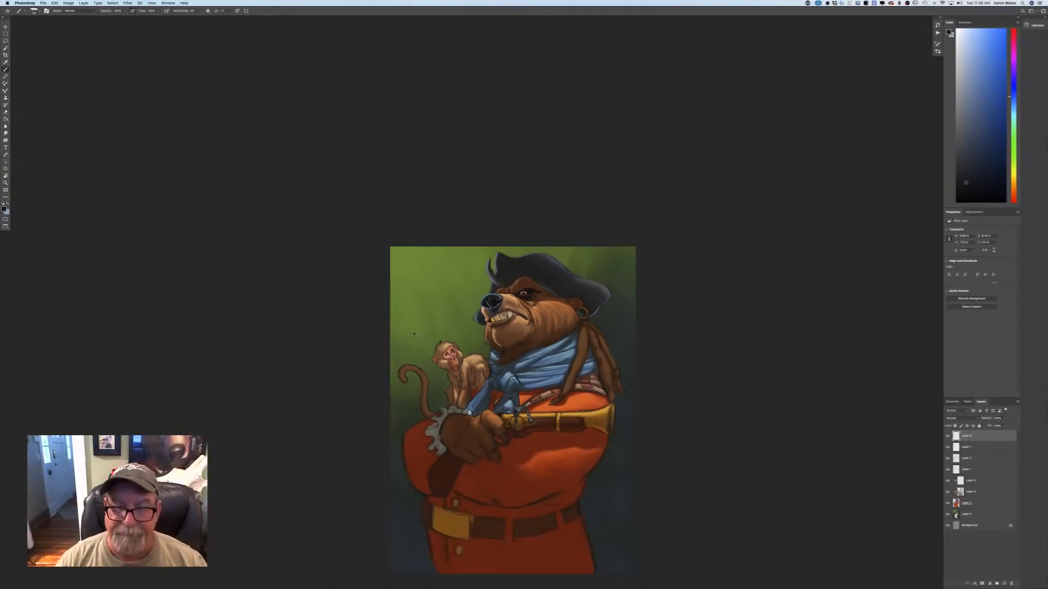
key("super+plus")
key("super+plus")
key("super+plus")
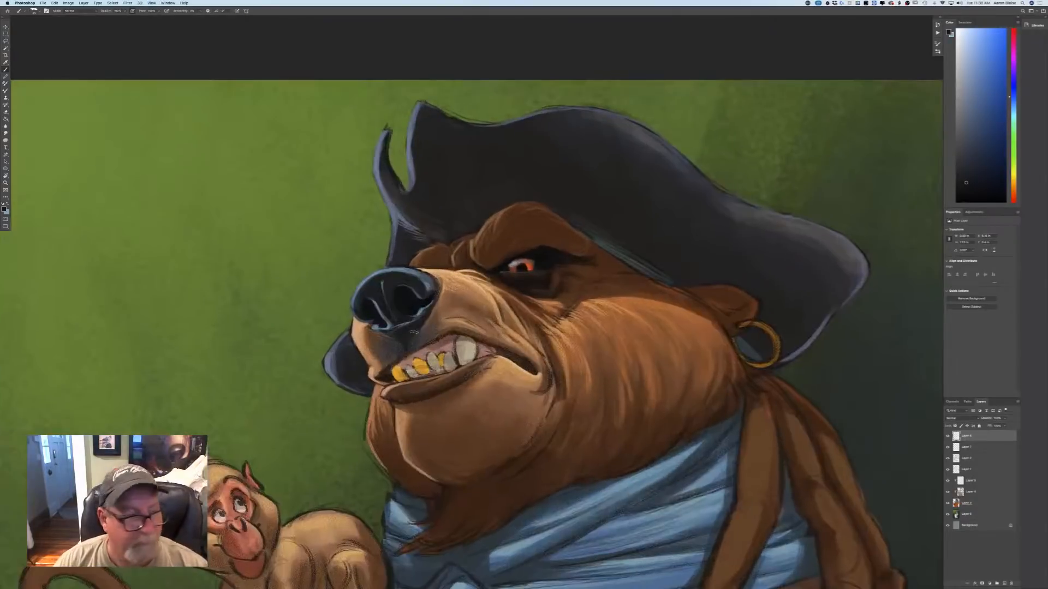
left_click(4, 210)
left_click(460, 352)
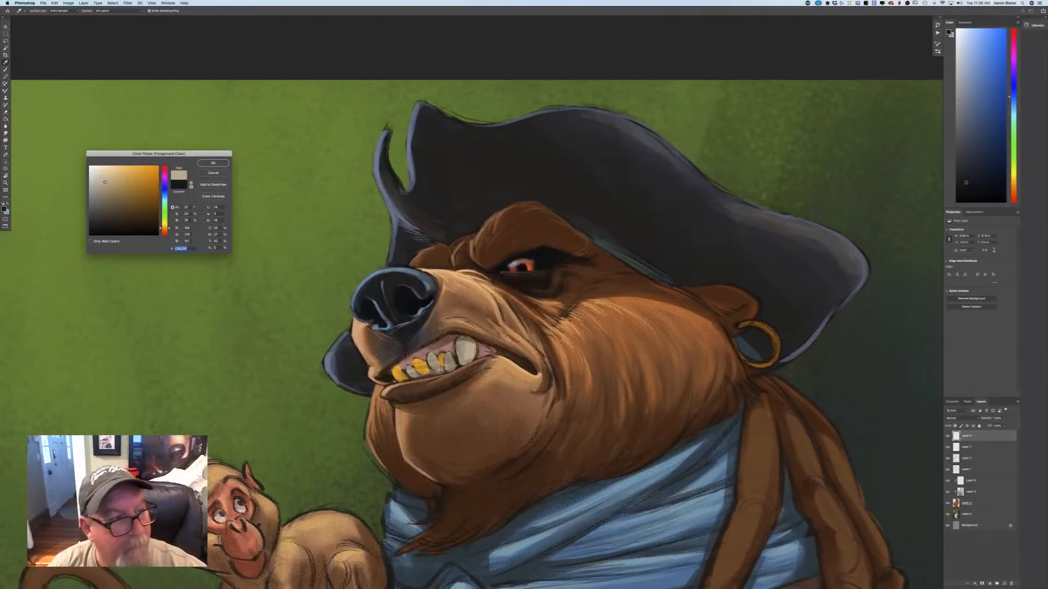
left_click_drag(104, 182, 97, 170)
left_click(212, 164)
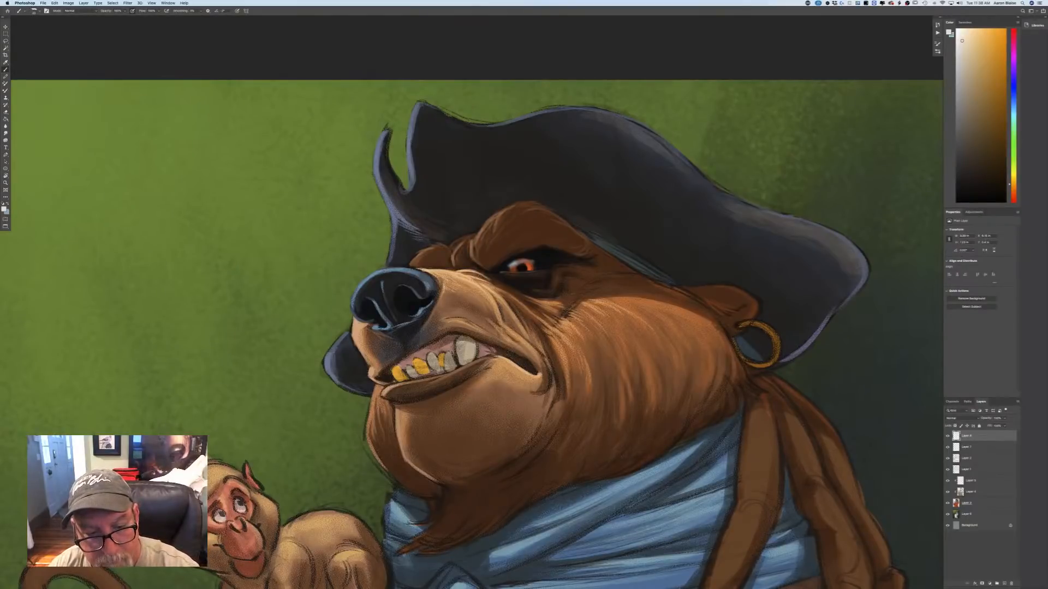
left_click_drag(461, 342, 465, 358)
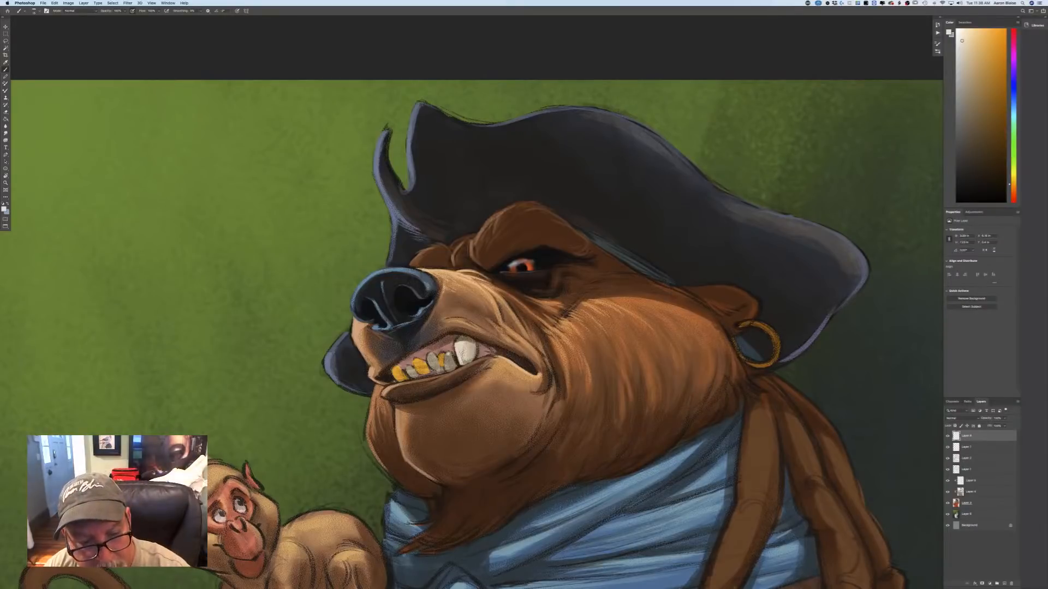
Paint the off-white over the smaller white teeth, including the one between the gold teeth.
mouse_move(448, 354)
left_mouse_down()
mouse_move(447, 369)
mouse_move(429, 369)
left_mouse_up()
left_click_drag(432, 355, 431, 367)
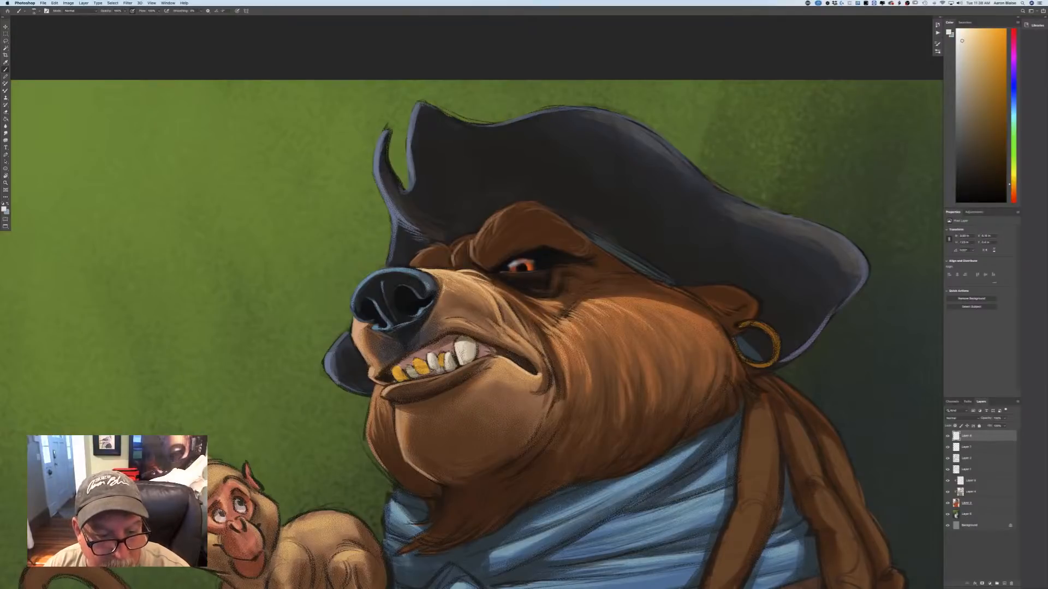
left_click_drag(407, 367, 414, 376)
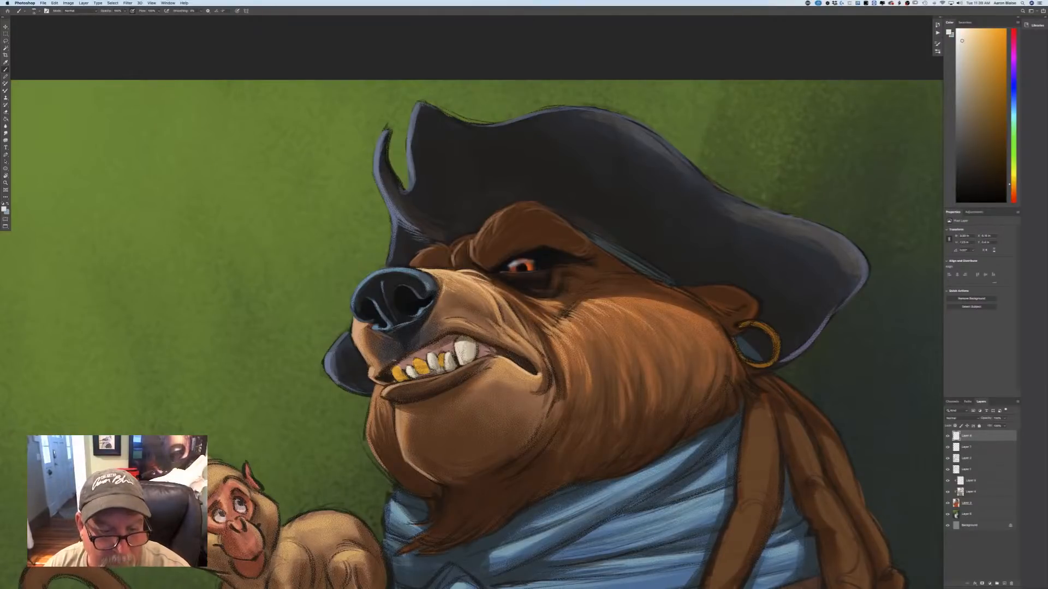
Sample the gold tooth color, shift it to a yellower gold, and brighten both gold teeth.
left_click(5, 210)
left_click(395, 373)
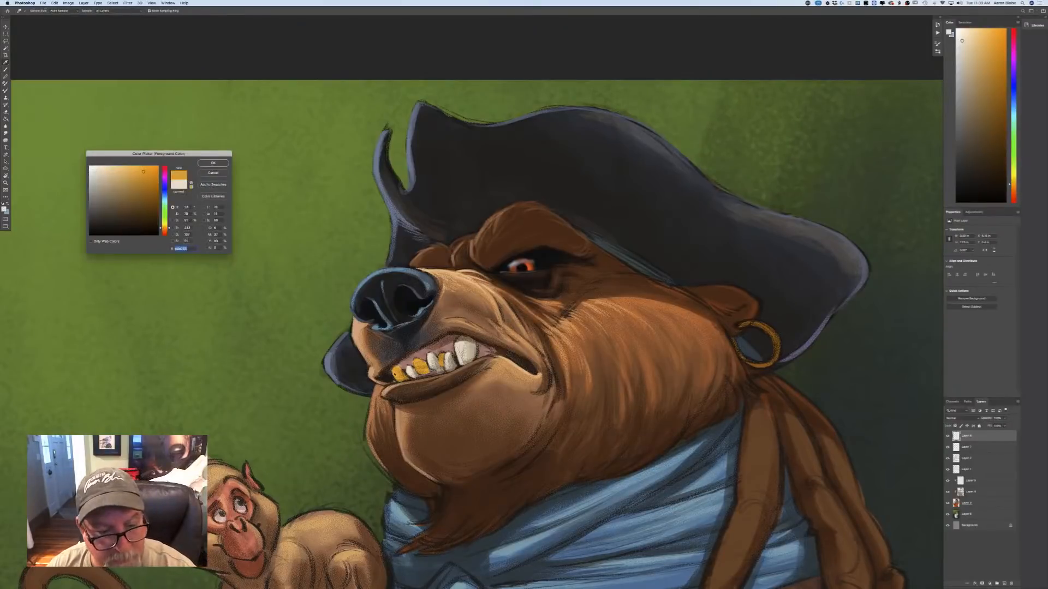
left_click_drag(165, 229, 165, 226)
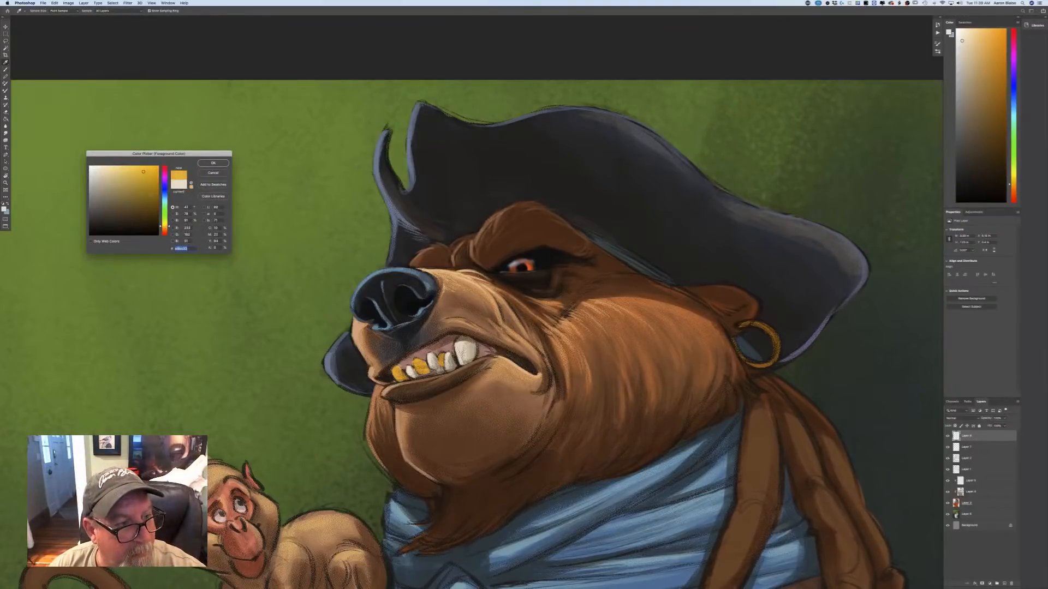
key("Return")
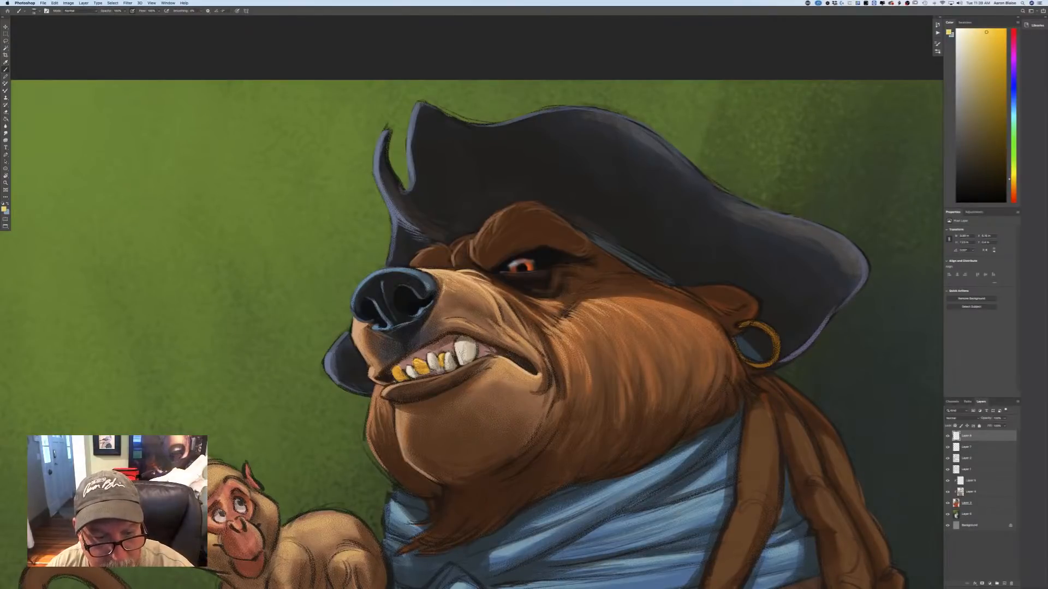
mouse_move(415, 365)
left_mouse_down()
mouse_move(423, 375)
mouse_move(400, 379)
left_mouse_up()
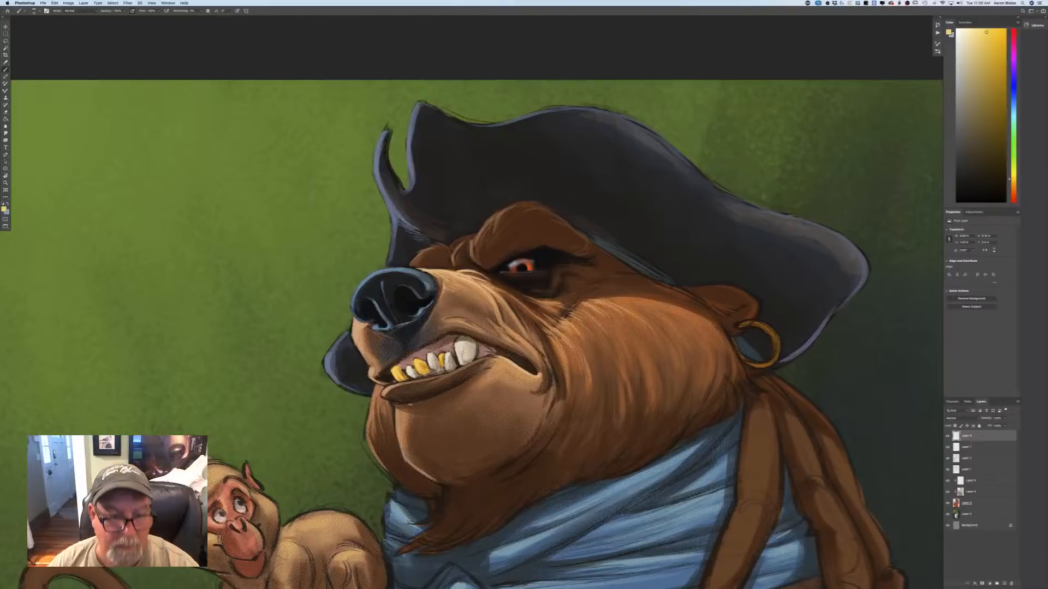
Lighten the foreground to a pale cream yellow and add highlights to the gold teeth.
left_click(4, 209)
left_click(104, 167)
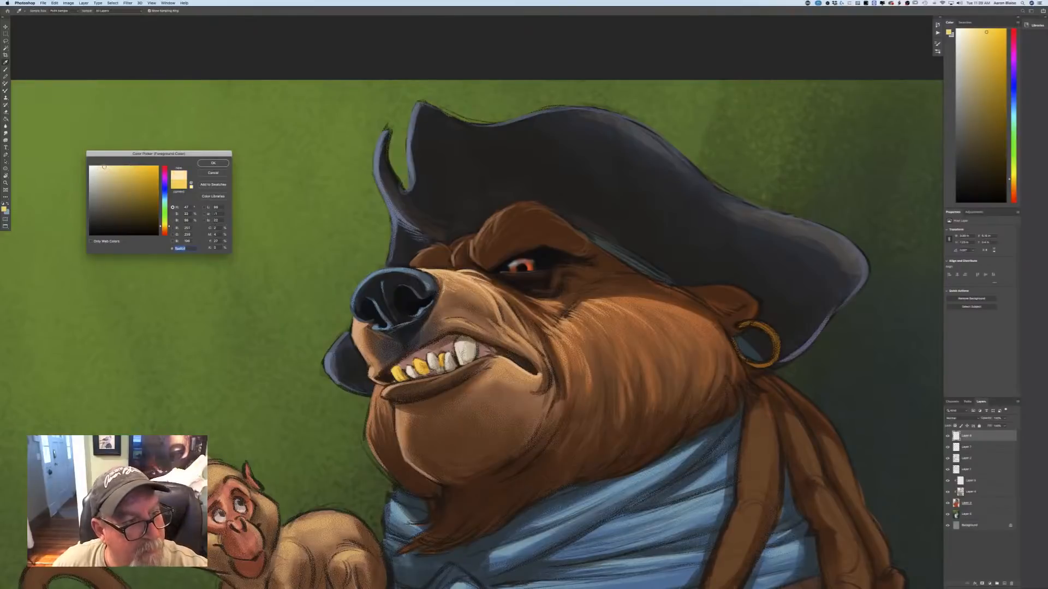
left_click(206, 163)
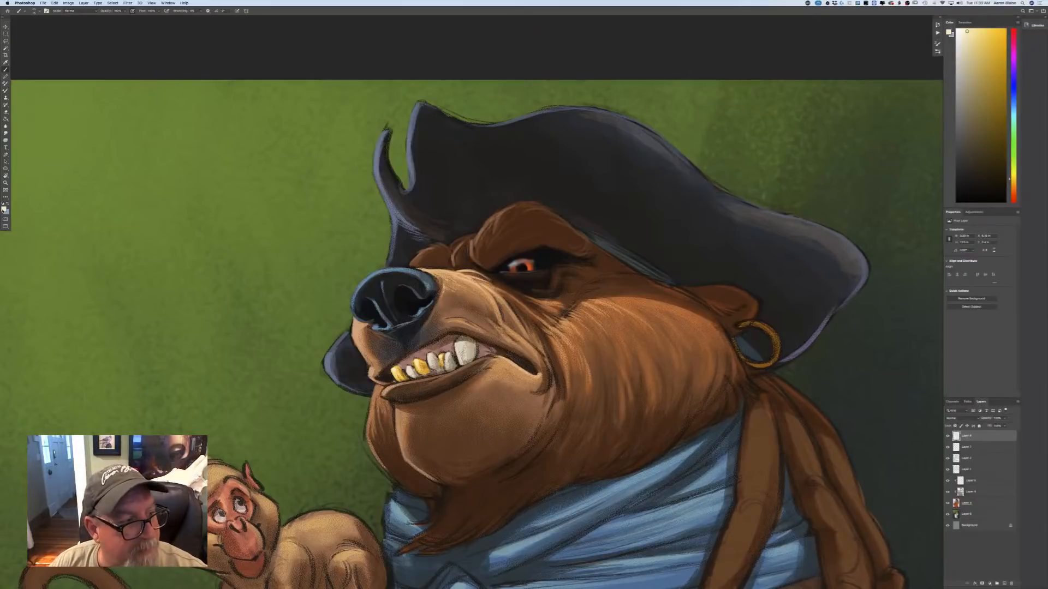
Set the foreground to a light warm beige and smooth the tones of the large tooth.
left_click(4, 209)
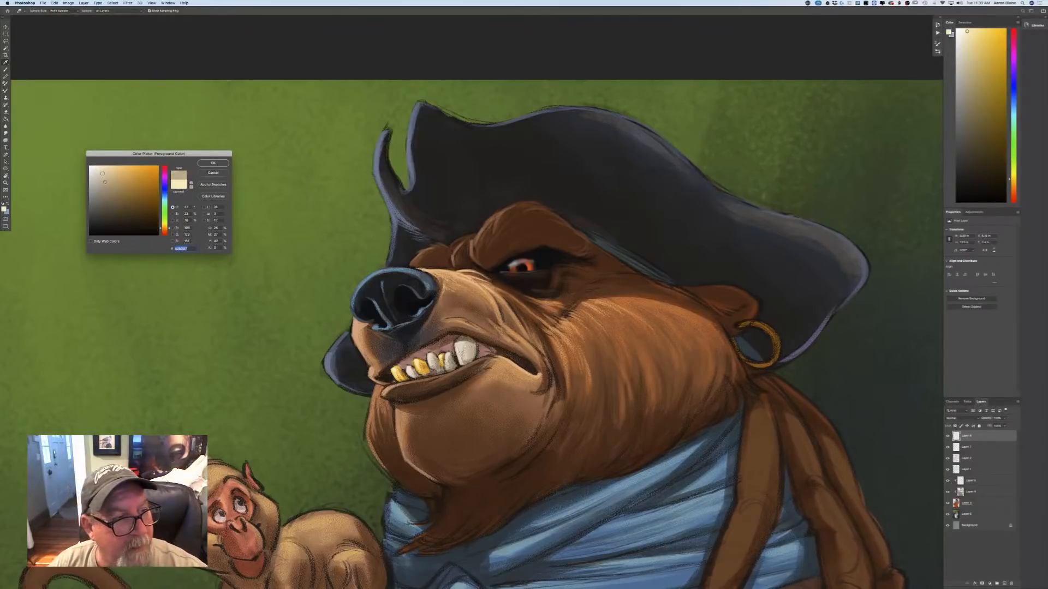
left_click(102, 173)
key("Return")
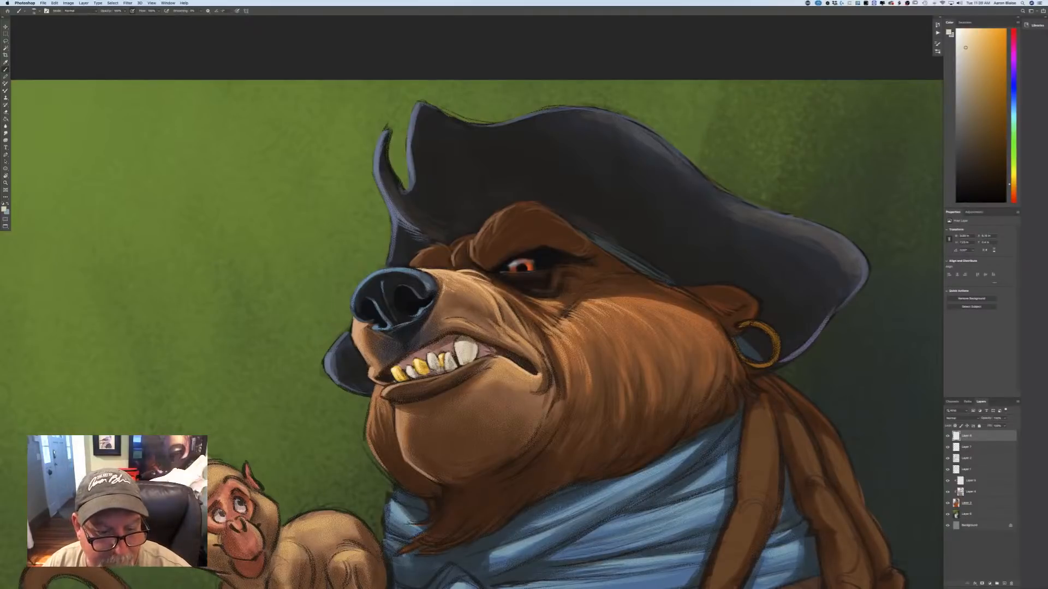
Choose a near-white and paint bright highlights on the large tooth and the smaller white teeth.
left_click(5, 208)
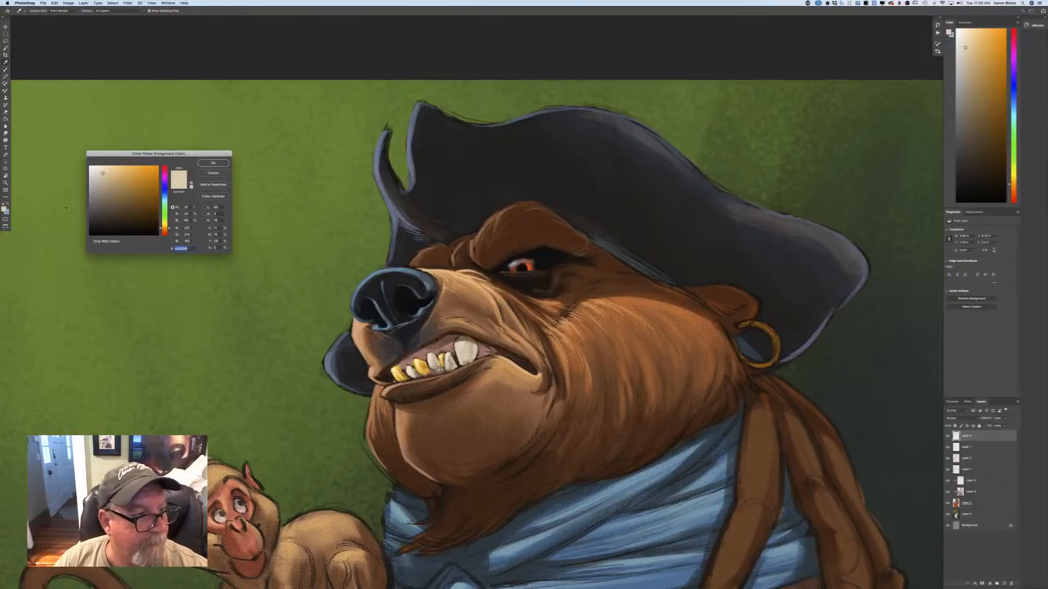
left_click(91, 167)
left_click(213, 163)
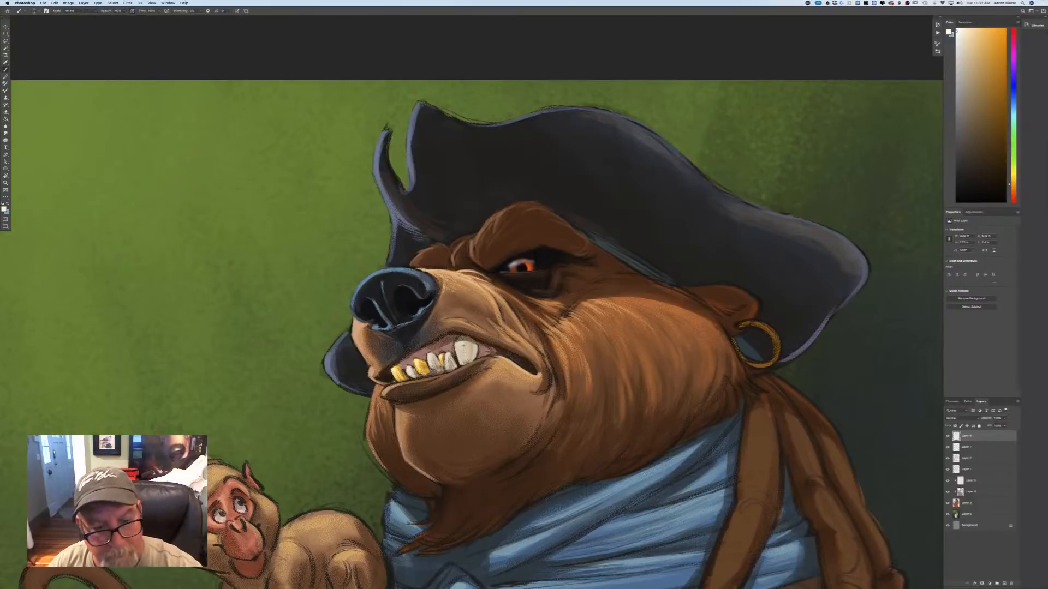
left_click_drag(460, 343, 462, 352)
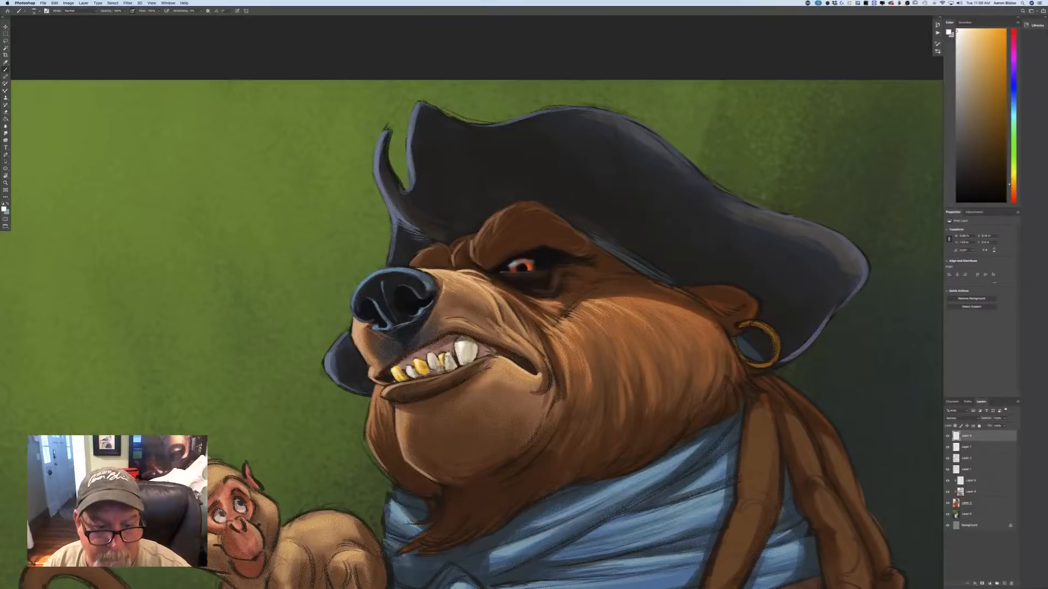
left_click_drag(430, 357, 431, 364)
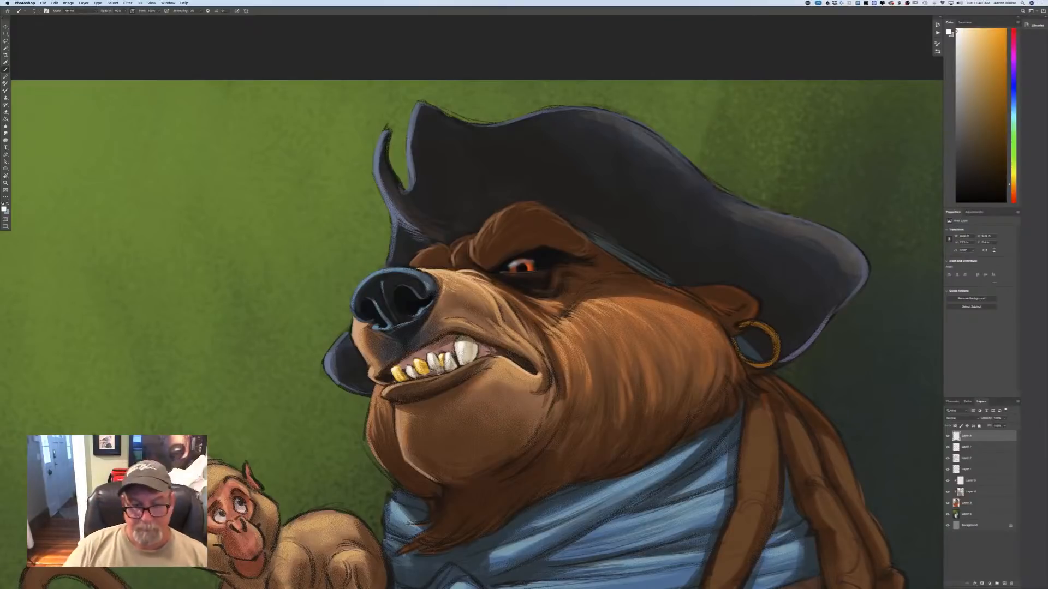
key("super+minus")
key("super+minus")
key("super+minus")
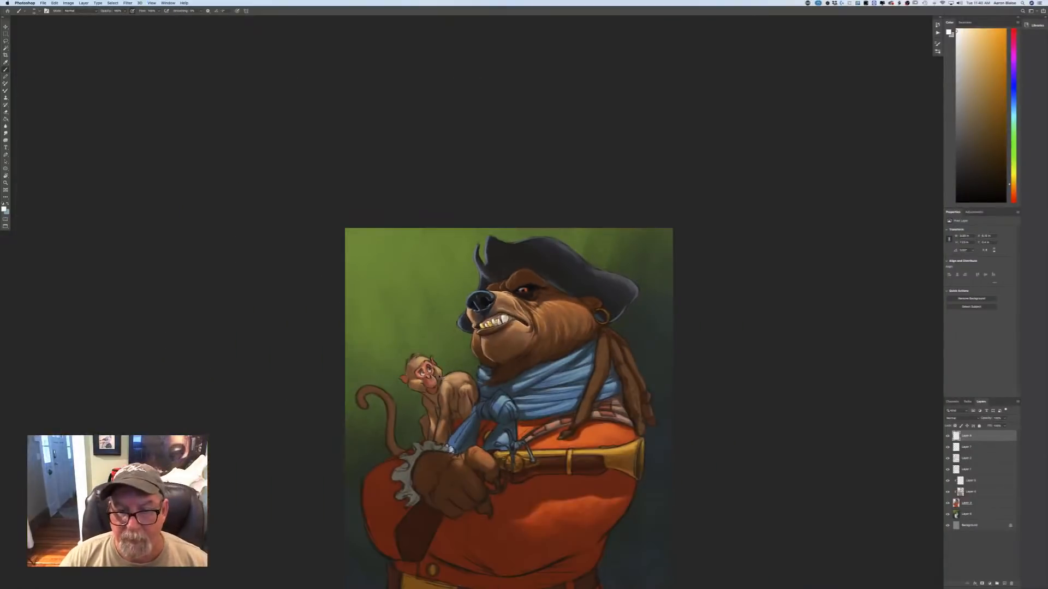
key("super+plus")
key("super+plus")
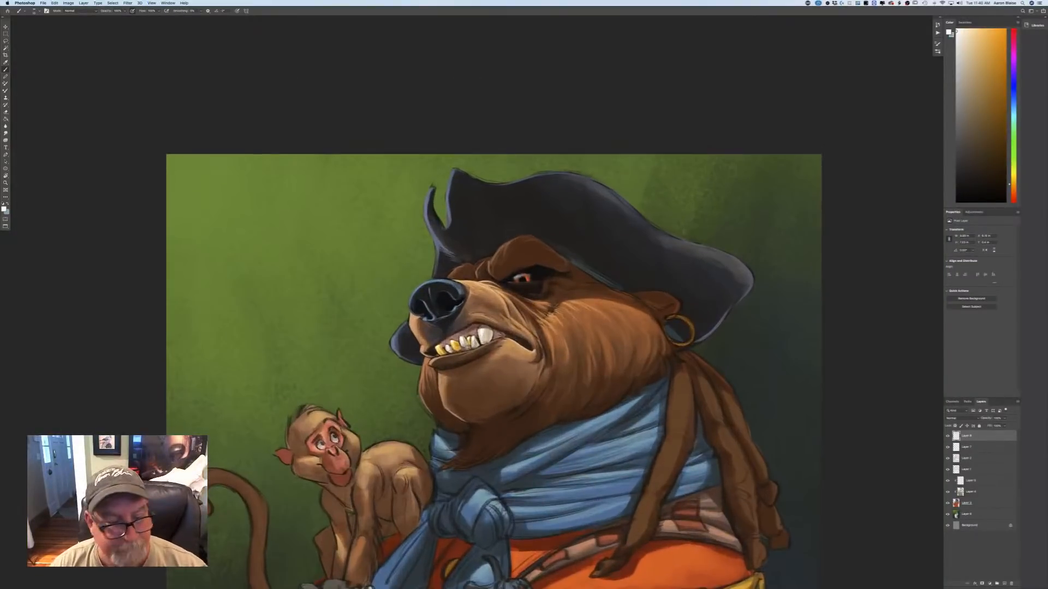
Select the layer with the bear's base colors, choose a medium muted blue, and paint the lower lip with it.
left_click(4, 210)
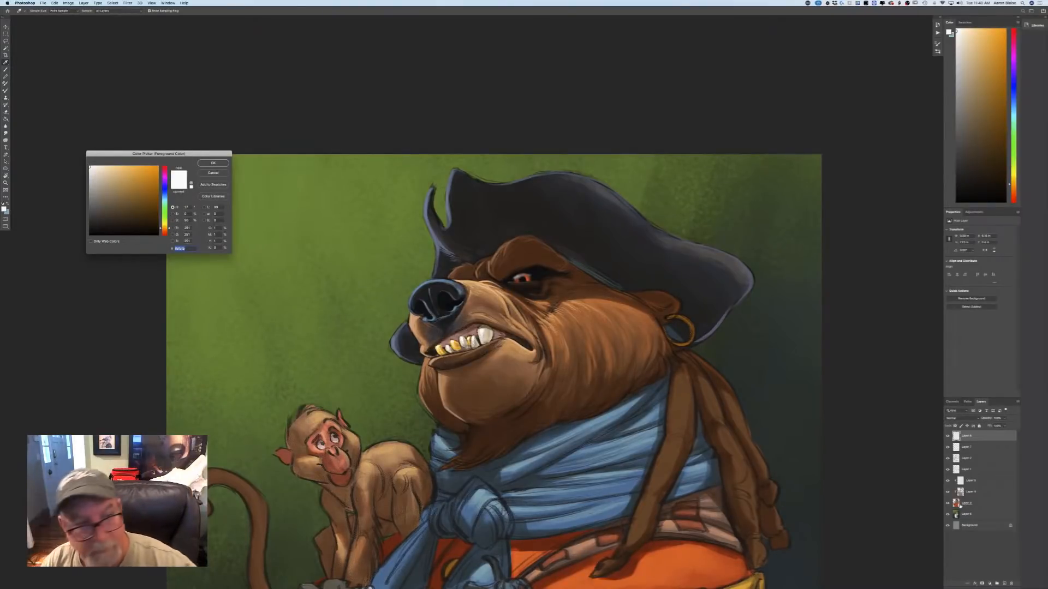
left_click(210, 174)
left_click(965, 505)
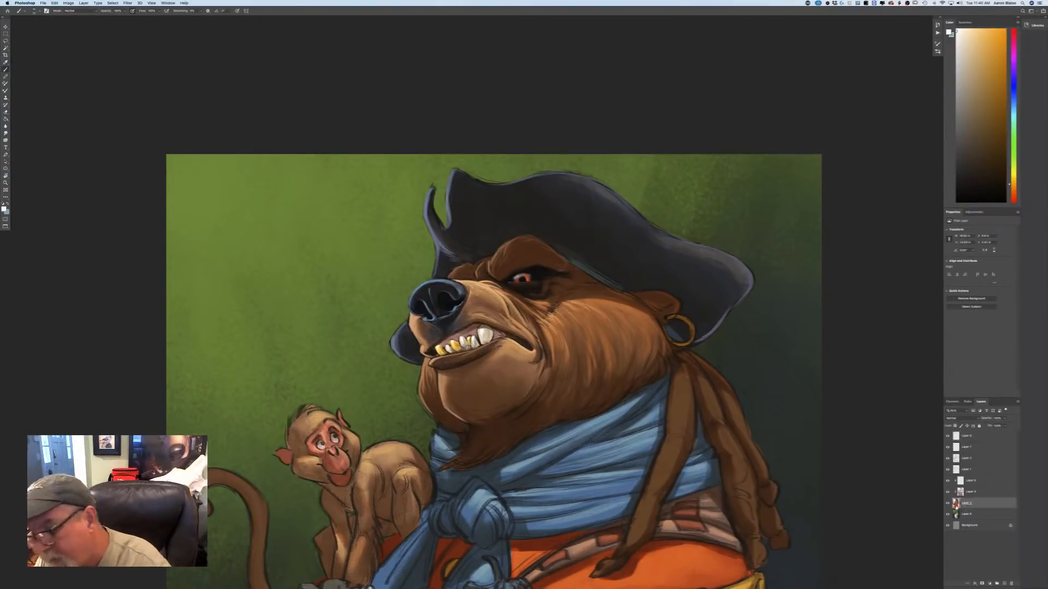
left_click(5, 210)
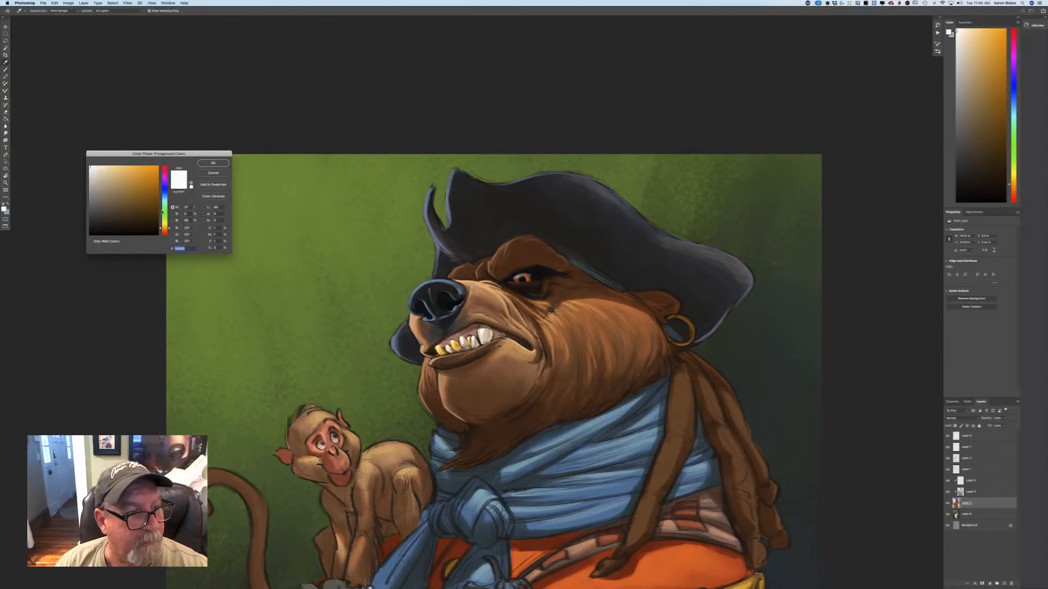
left_click(164, 195)
left_click(116, 208)
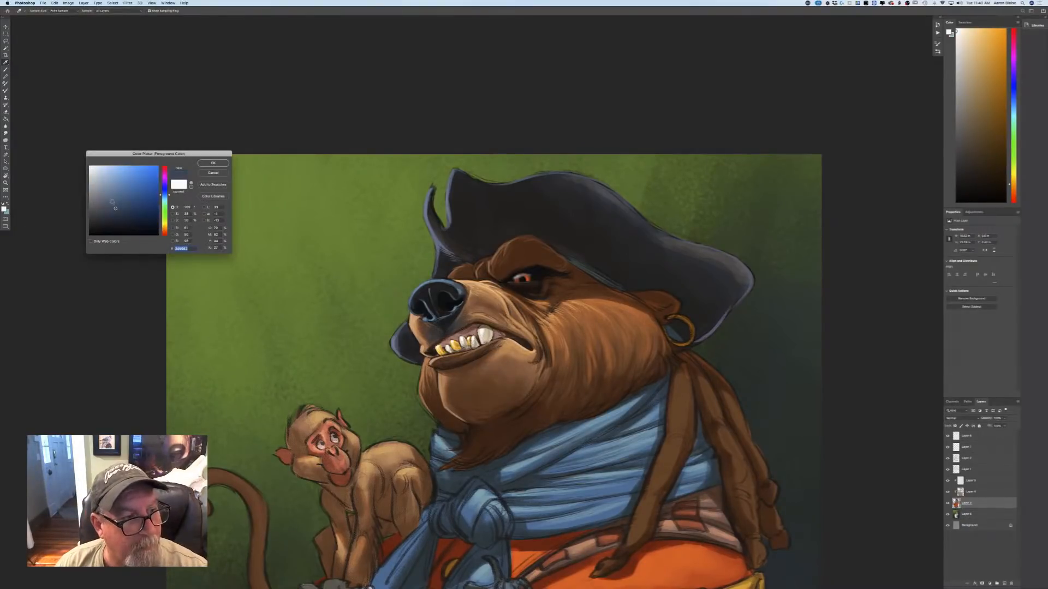
left_click(112, 202)
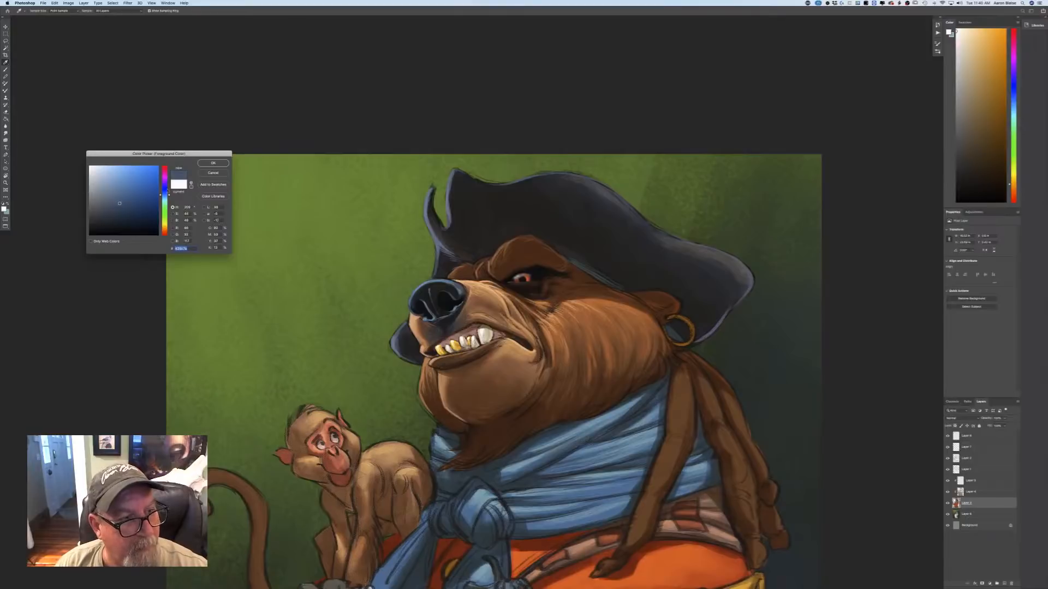
left_click(209, 165)
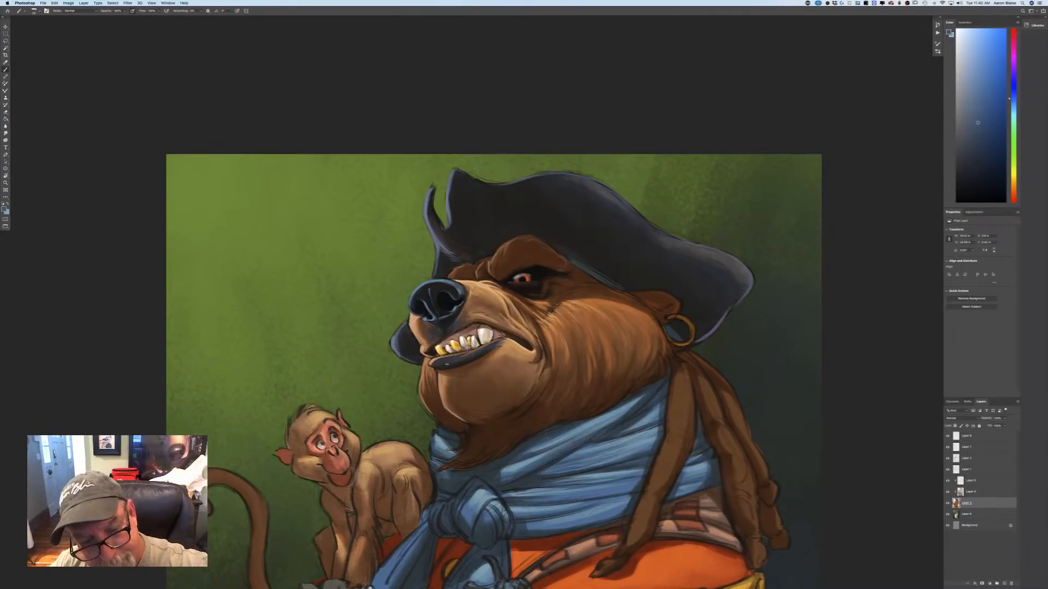
Check and reselect the top layer, lighten the blue, and paint soft highlights along the bear's lower lip.
left_click(947, 438)
left_click(947, 437)
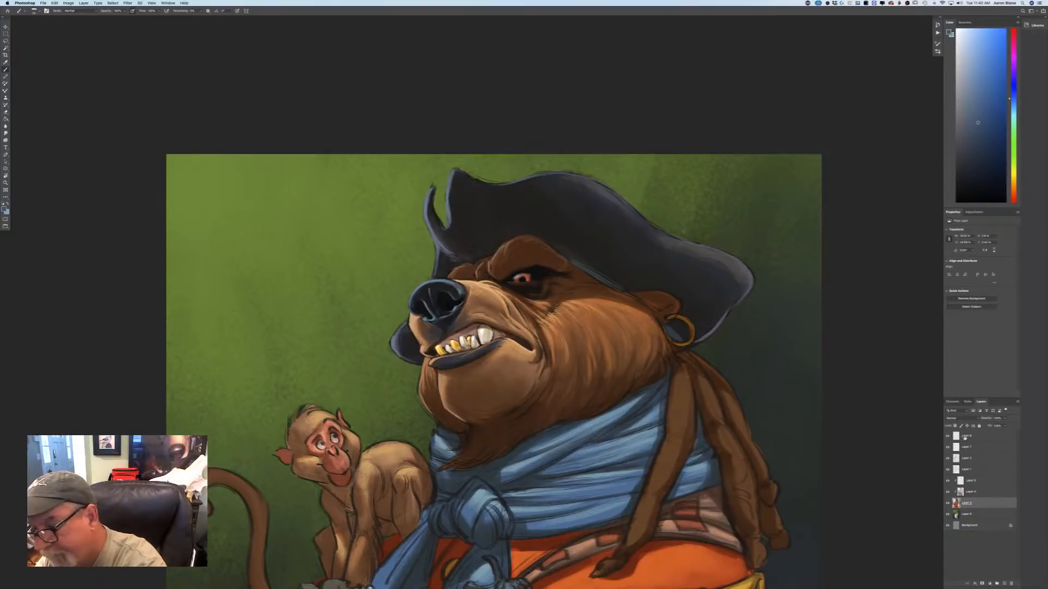
left_click(964, 438)
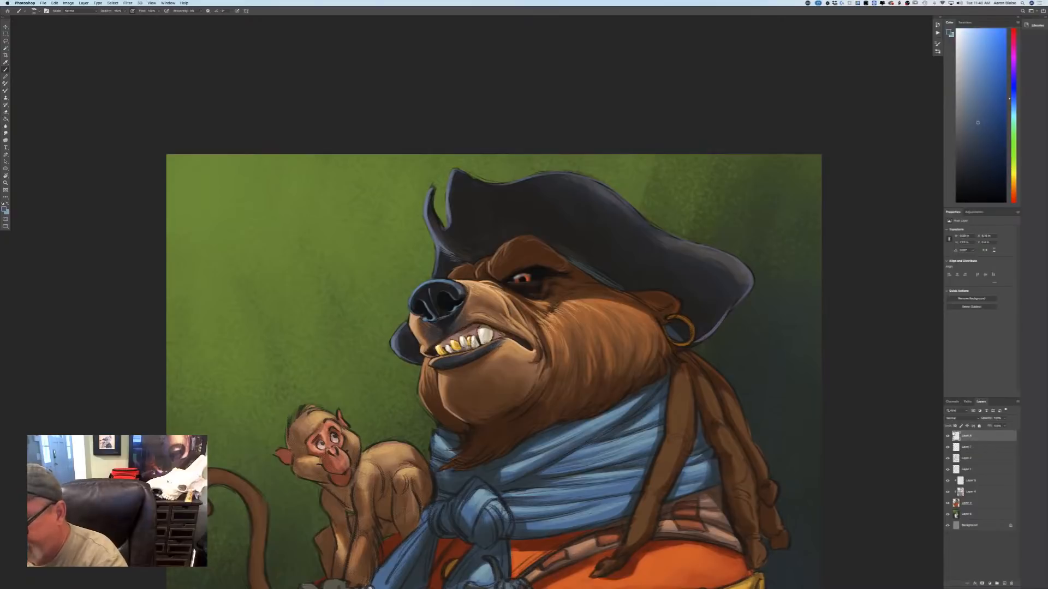
left_click(4, 209)
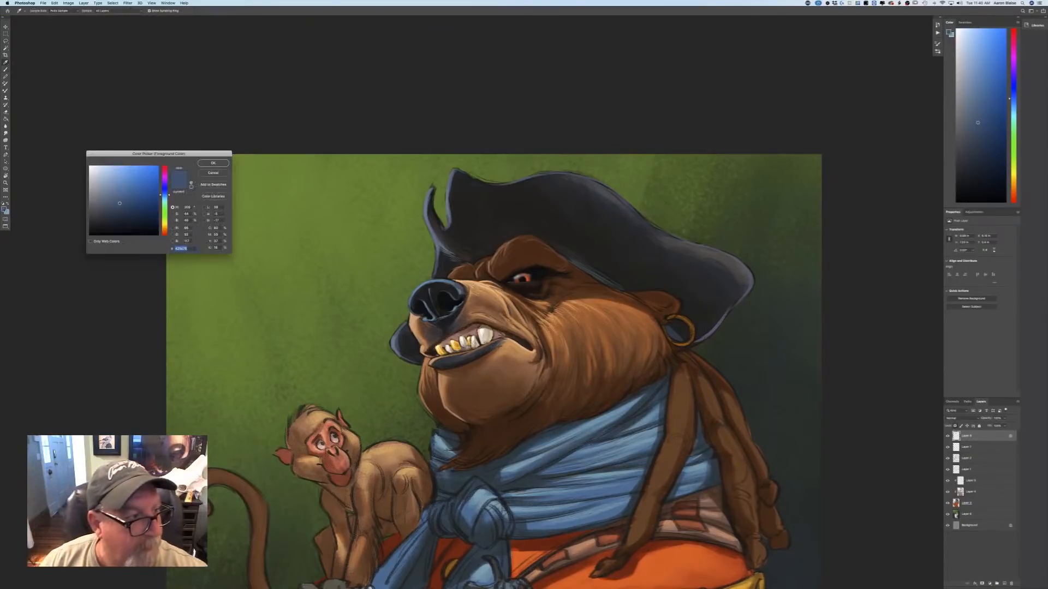
left_click(107, 186)
left_click(212, 163)
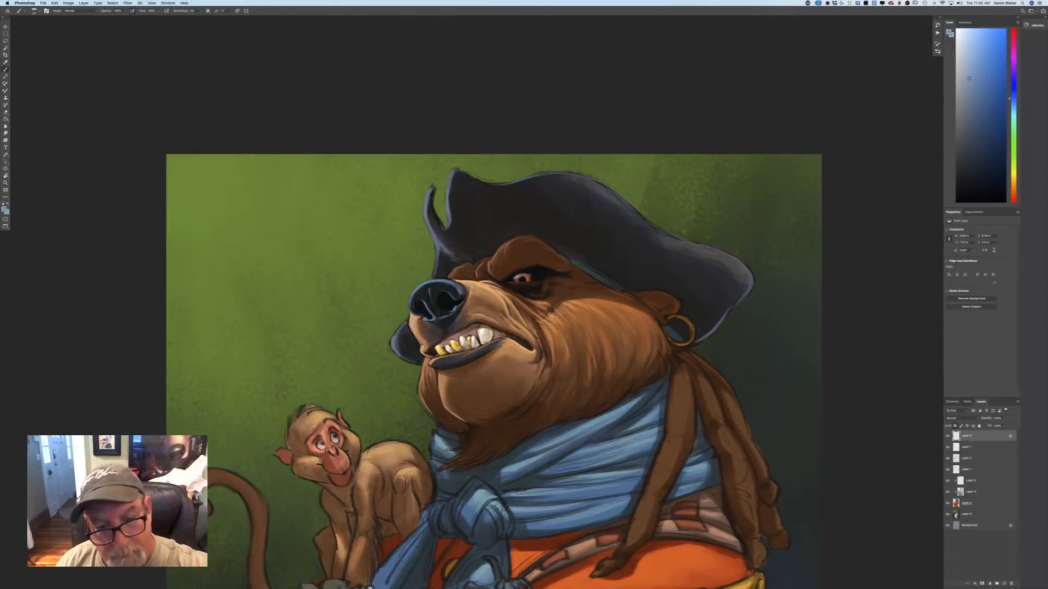
left_click_drag(460, 358, 474, 351)
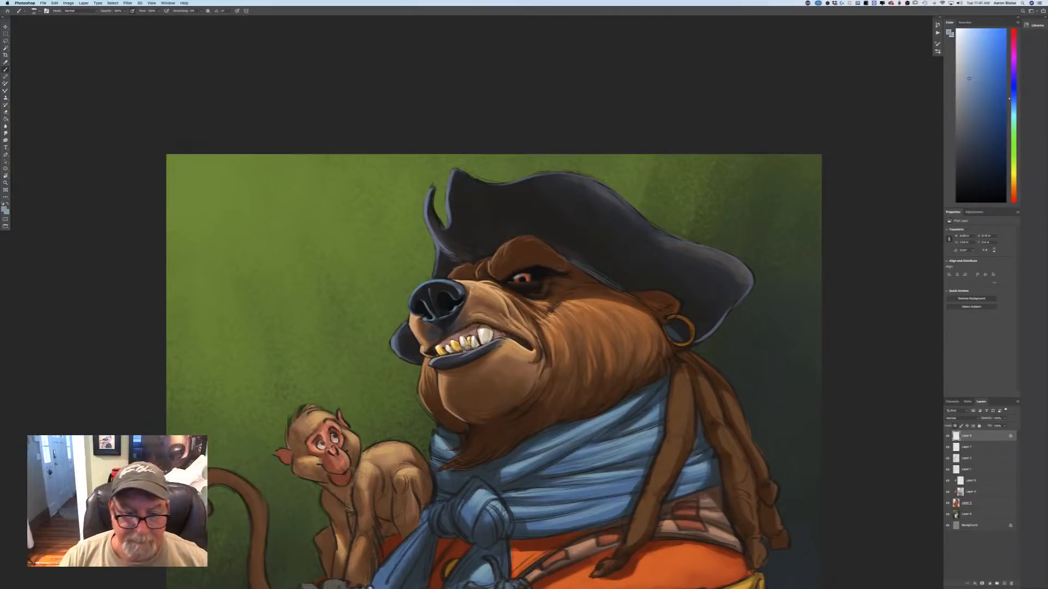
Set the foreground to a pale blue and brighten the highlights on the lower lip.
left_click(4, 210)
left_click(102, 171)
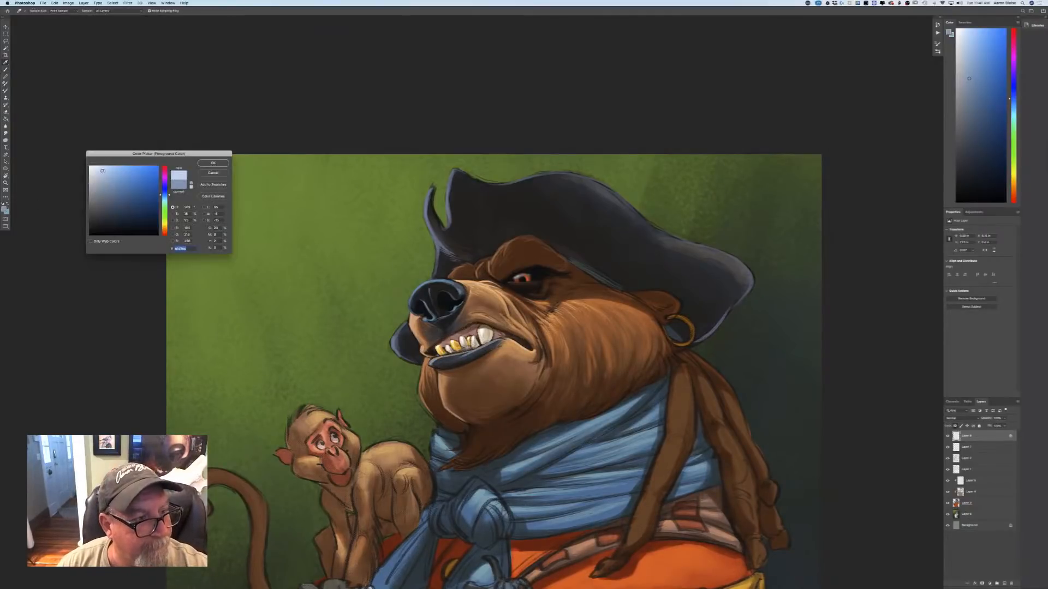
left_click(213, 164)
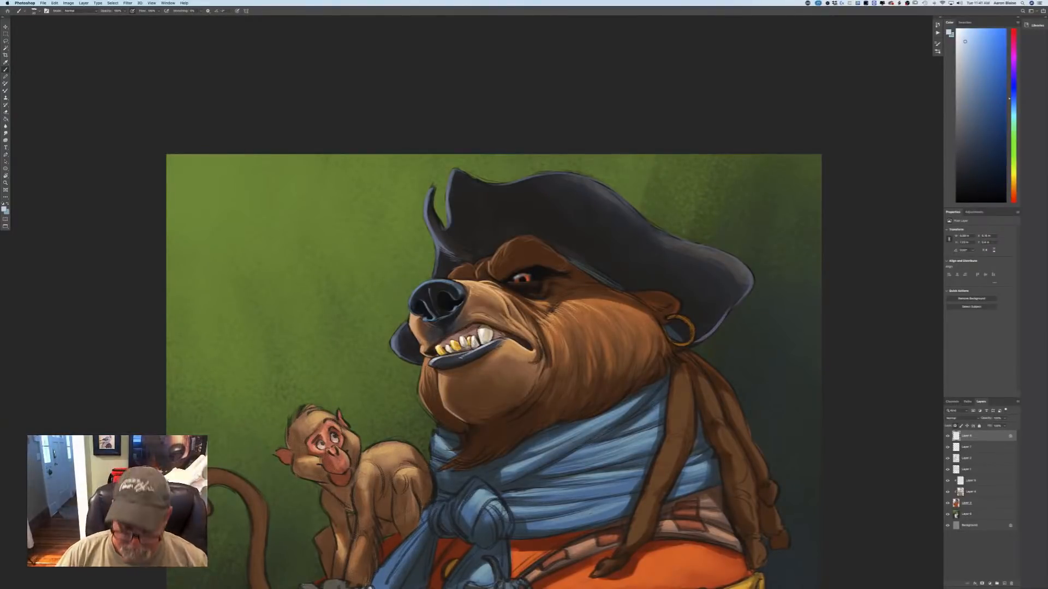
Sample the dark tone beneath the bear's nose, lighten it to a muted gray-blue, and paint cool highlights under the nose.
key("super+0")
key("super+equal")
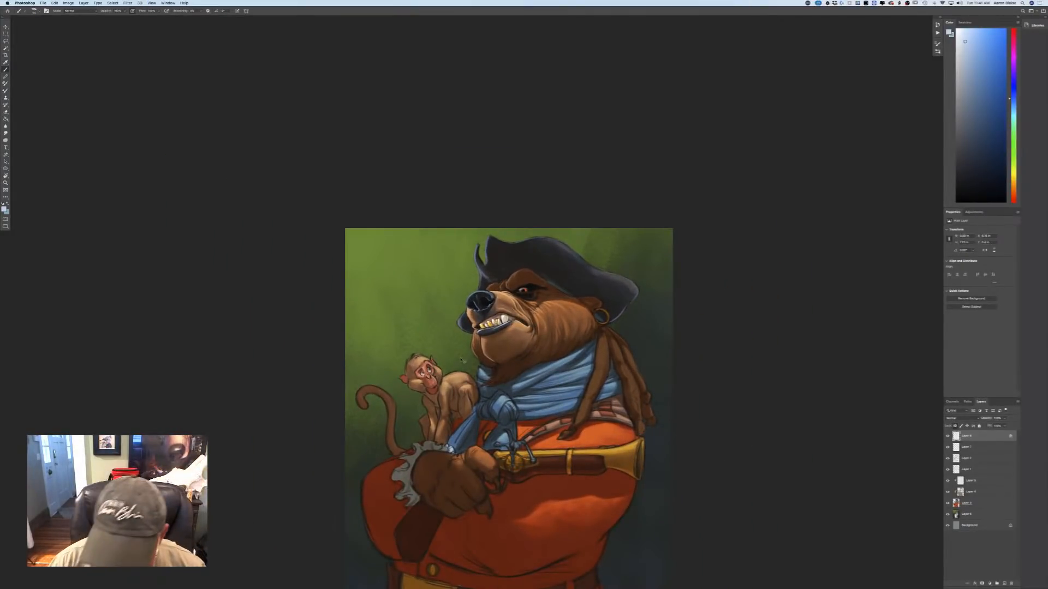
key("super+equal")
key("super+equal")
key("super+equal")
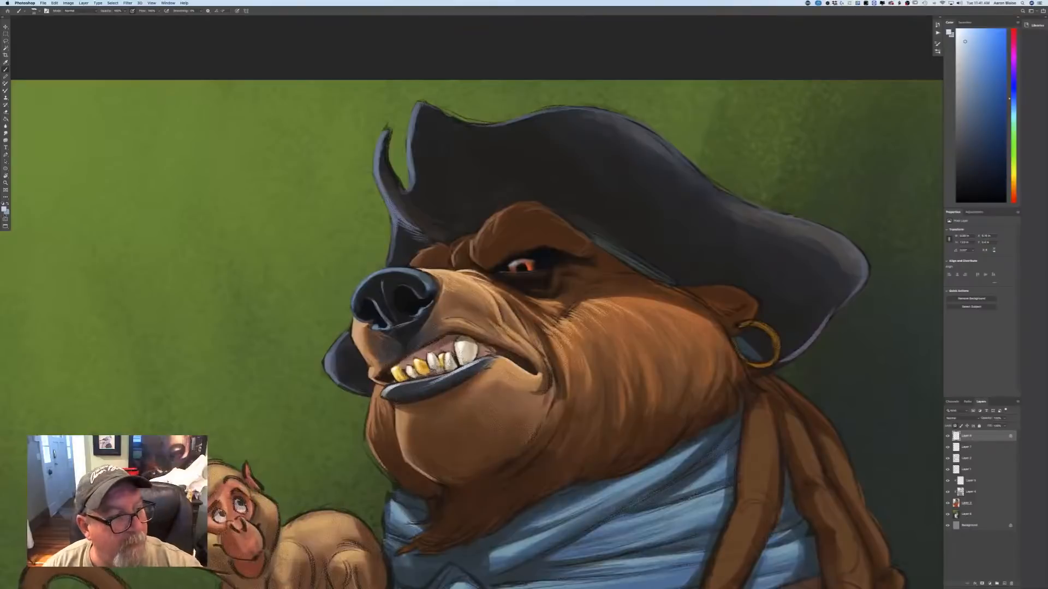
left_click(4, 209)
left_click(423, 333)
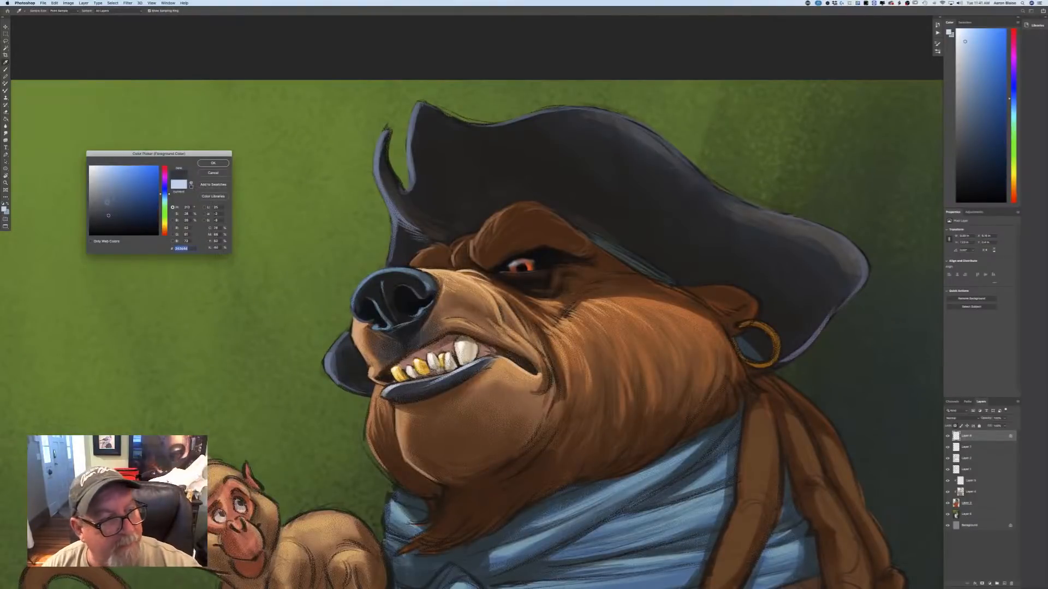
left_click(105, 203)
left_click(104, 198)
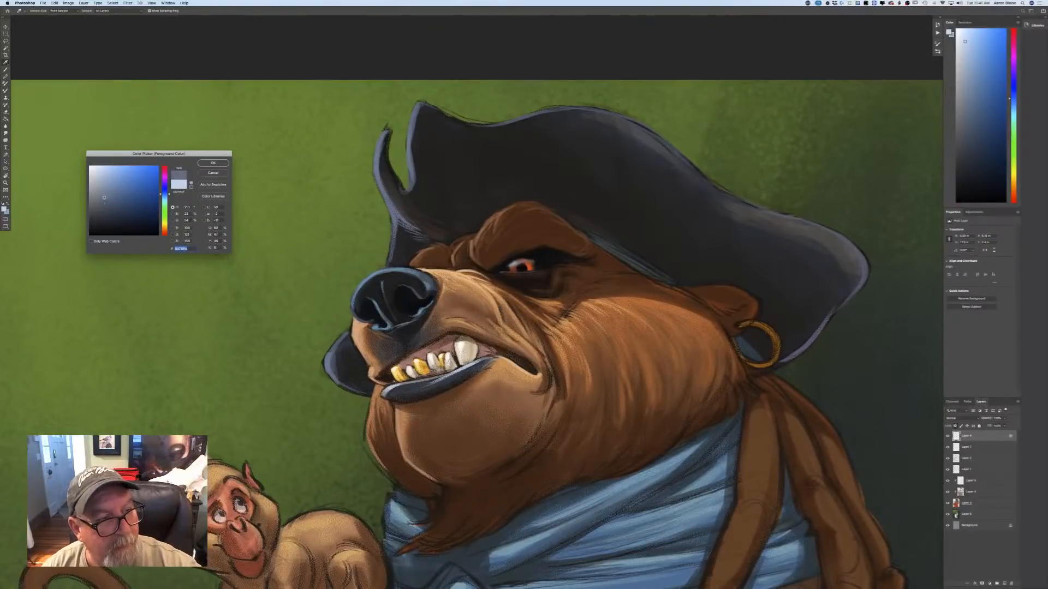
left_click(206, 164)
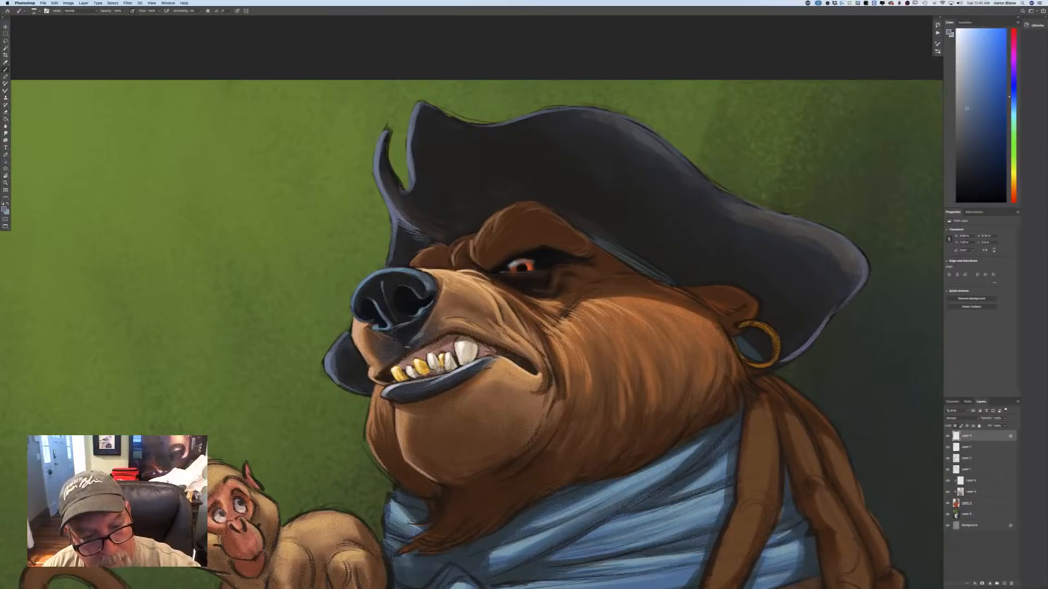
left_click_drag(407, 343, 408, 351)
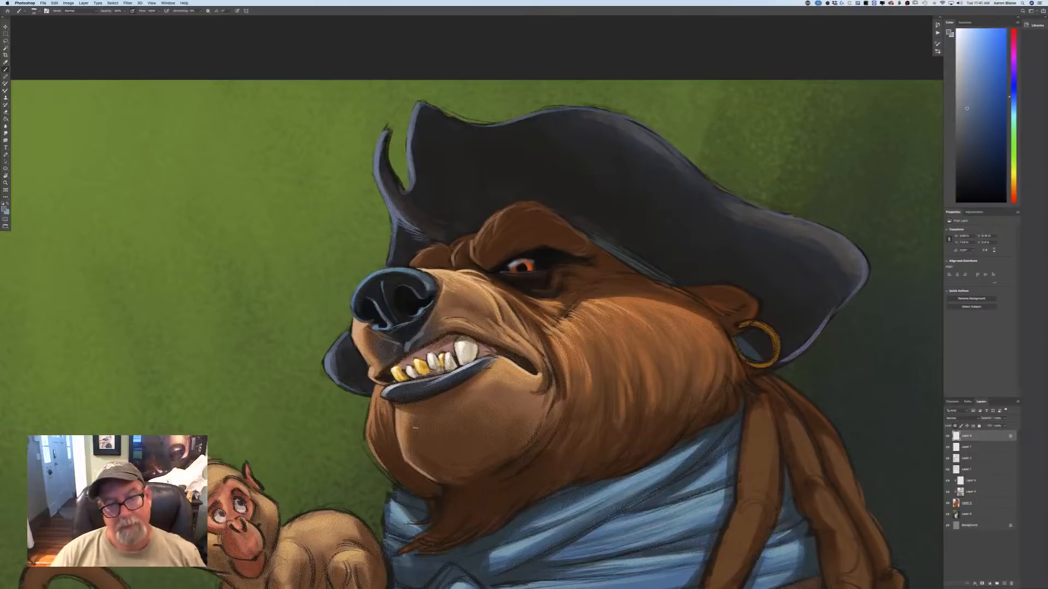
Paint cool gray-blue strokes on the dark folds and lid around the bear's eye.
key("super+minus")
key("super+equal")
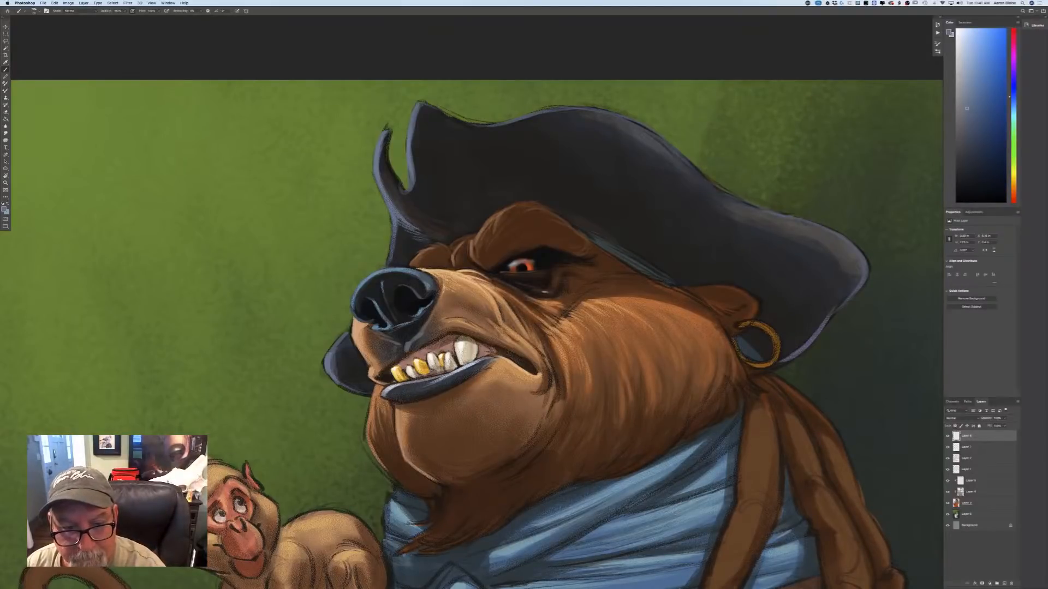
mouse_move(555, 264)
left_mouse_down()
mouse_move(595, 265)
mouse_move(594, 282)
left_mouse_up()
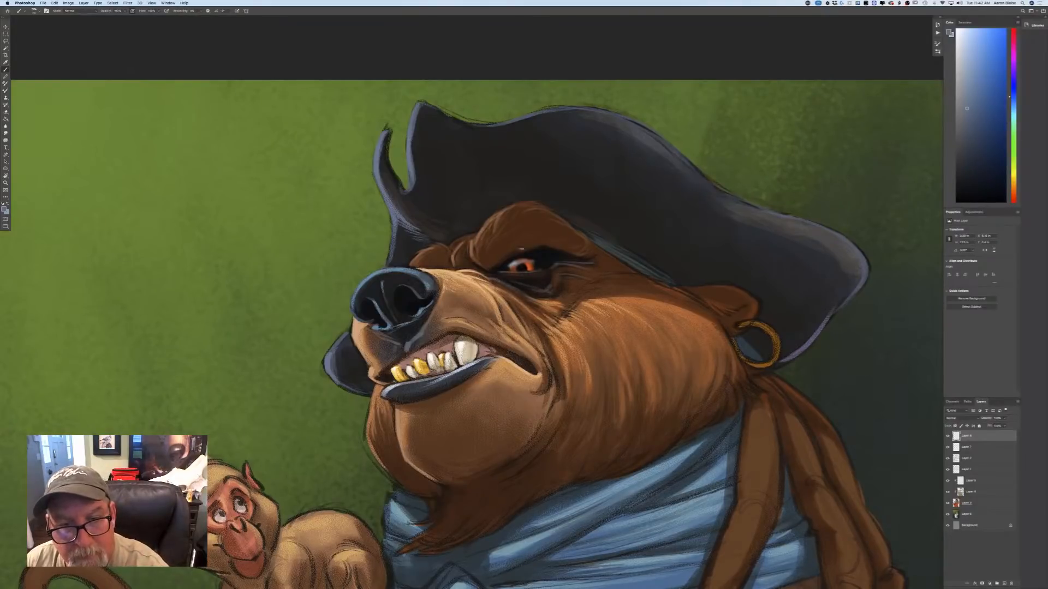
left_click_drag(564, 253, 539, 245)
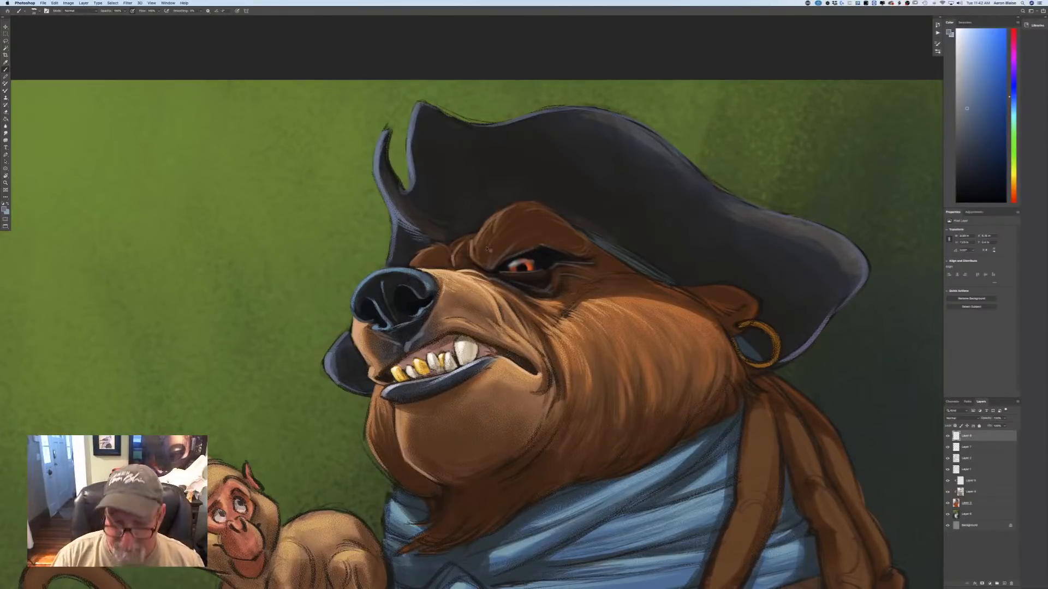
Sample the dark brown below the chin, shift it to a lighter, more saturated brown, and paint fur strokes in the beard.
key("super+0")
key("super+plus")
key("super+plus")
key("super+plus")
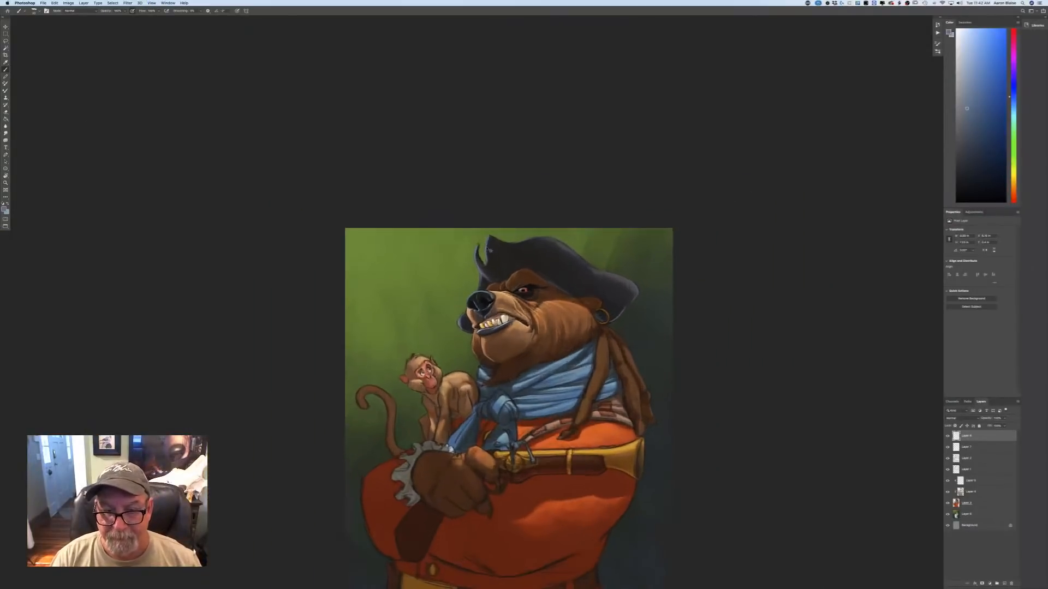
left_click_drag(482, 439, 504, 365)
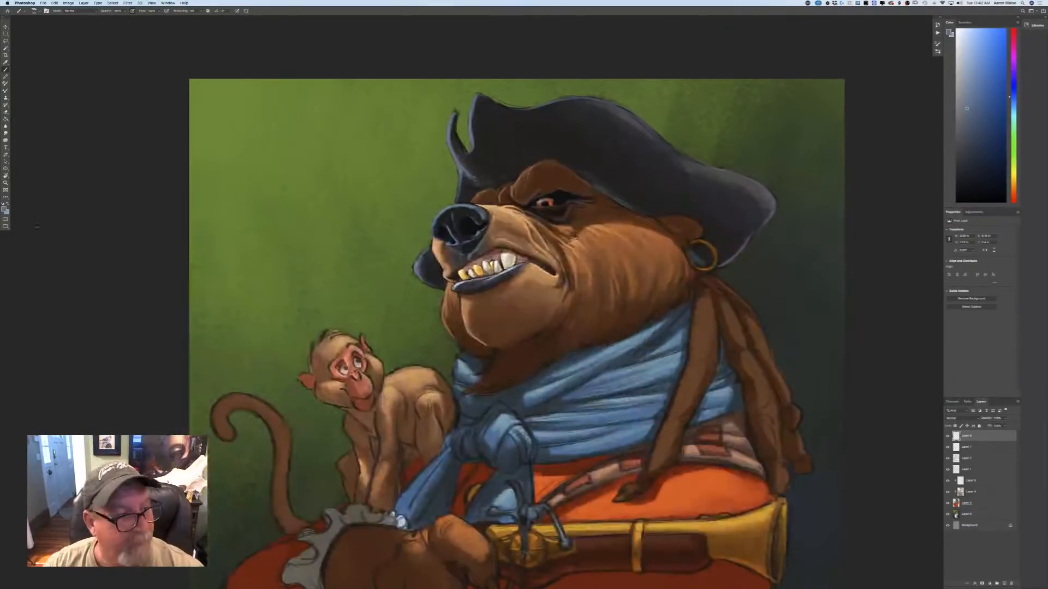
key("n")
left_click(499, 366)
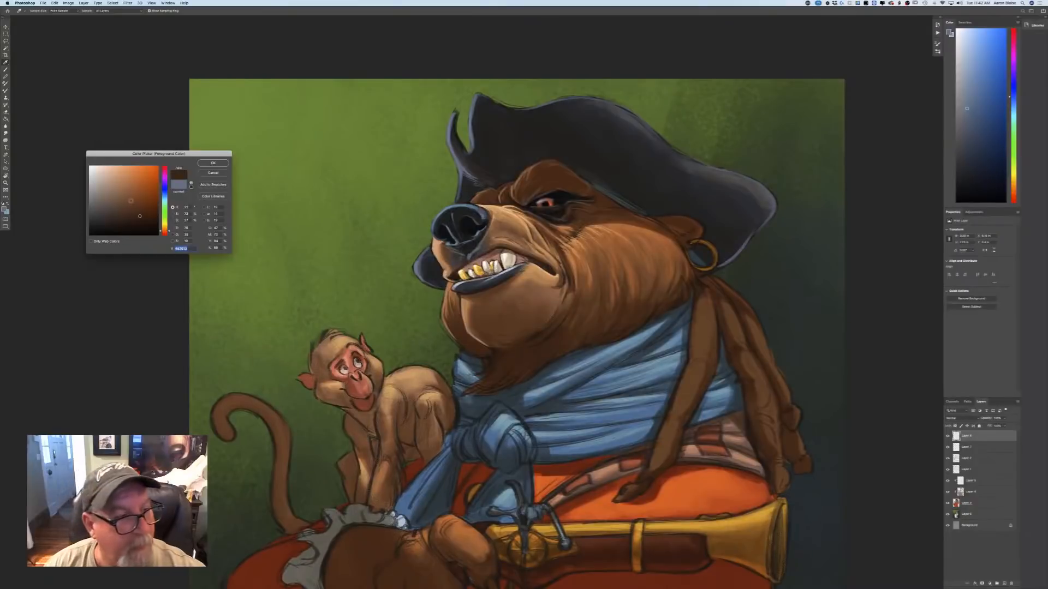
left_click(134, 201)
left_click(209, 166)
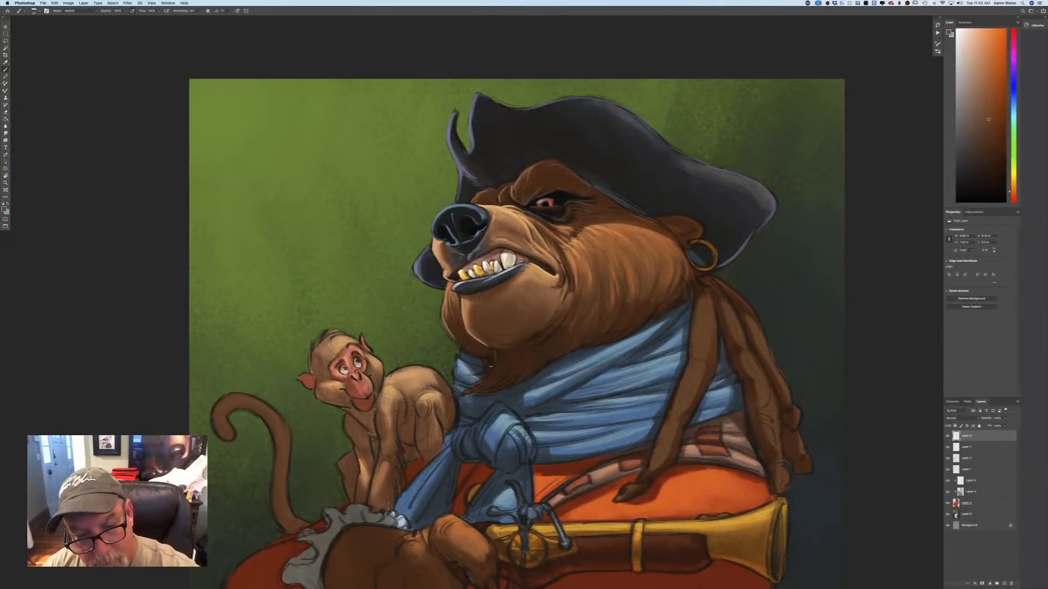
left_click(5, 208)
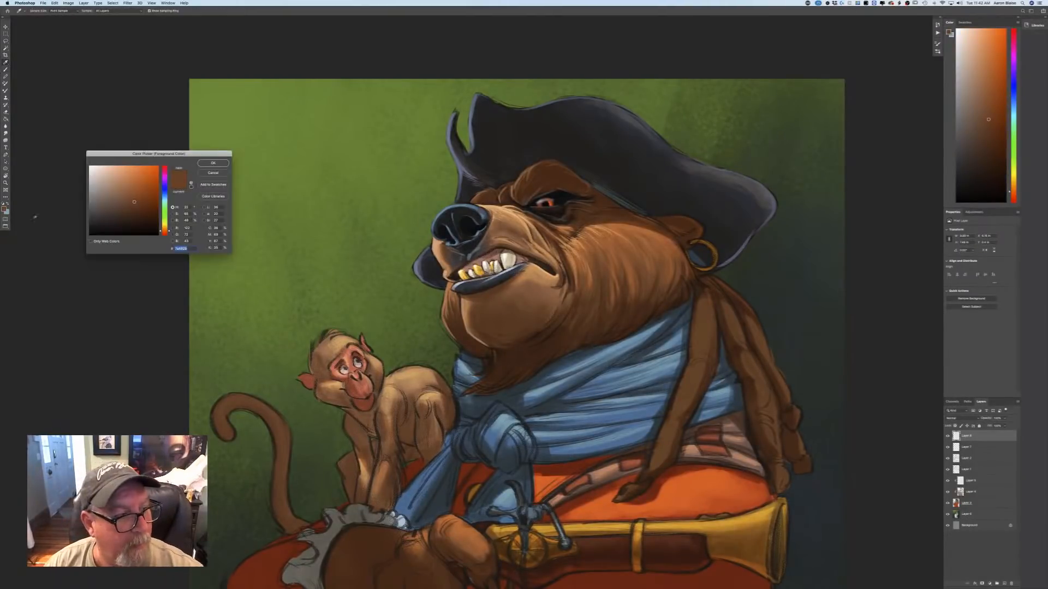
left_click(141, 202)
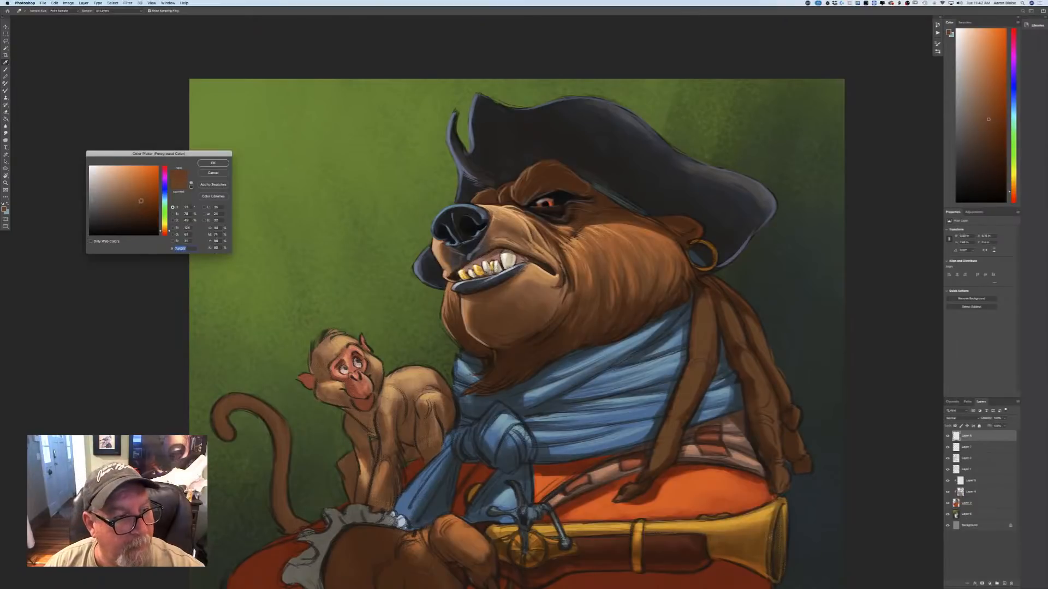
left_click(213, 163)
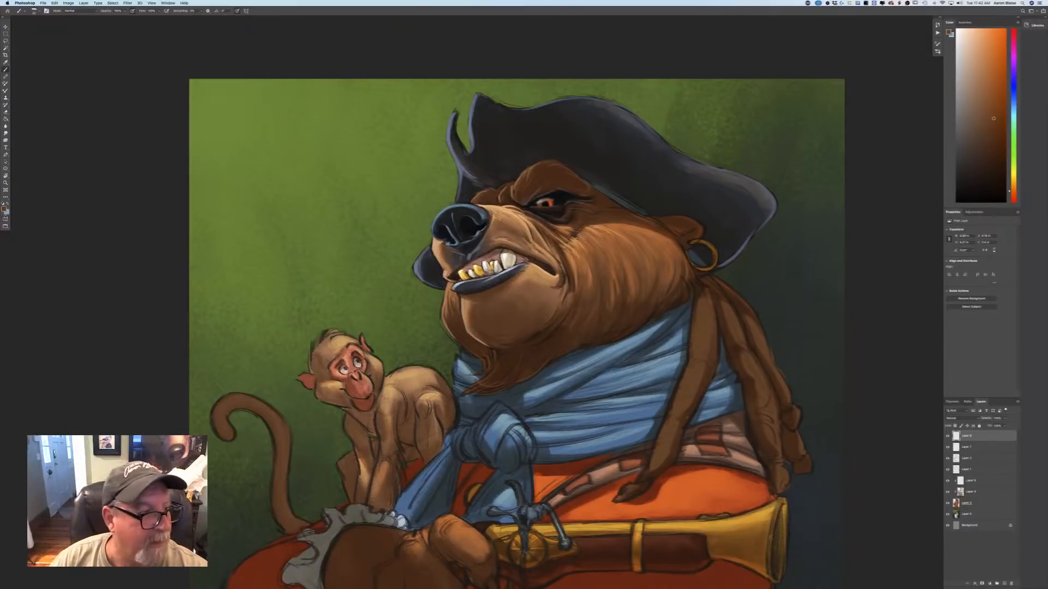
Set the foreground to a dark gray-blue and paint cool fur strokes along the beard and lower jaw above the scarf.
left_click(4, 210)
left_click(100, 208)
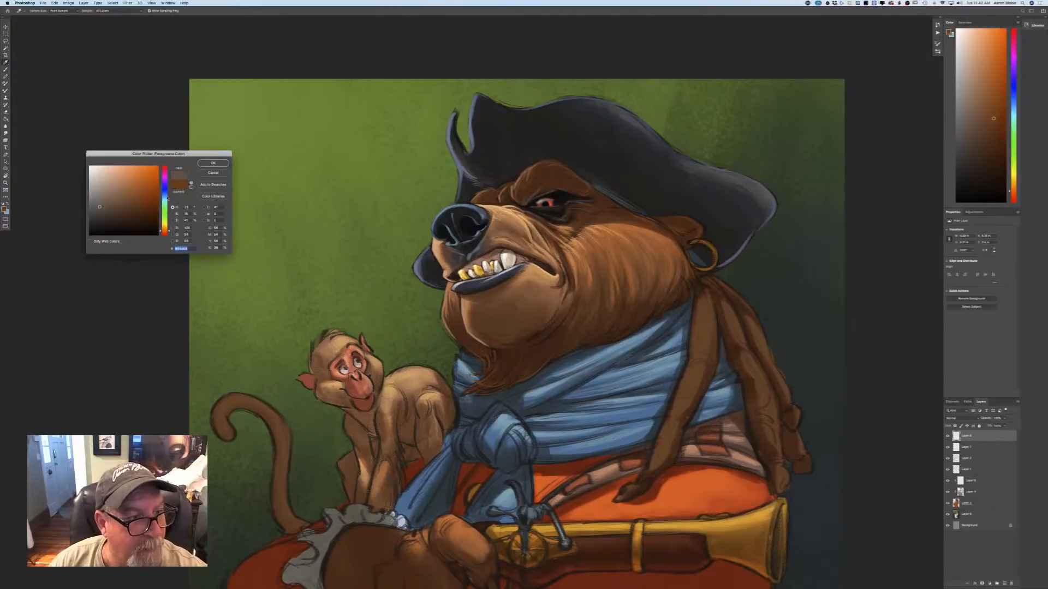
left_click(164, 198)
left_click(206, 165)
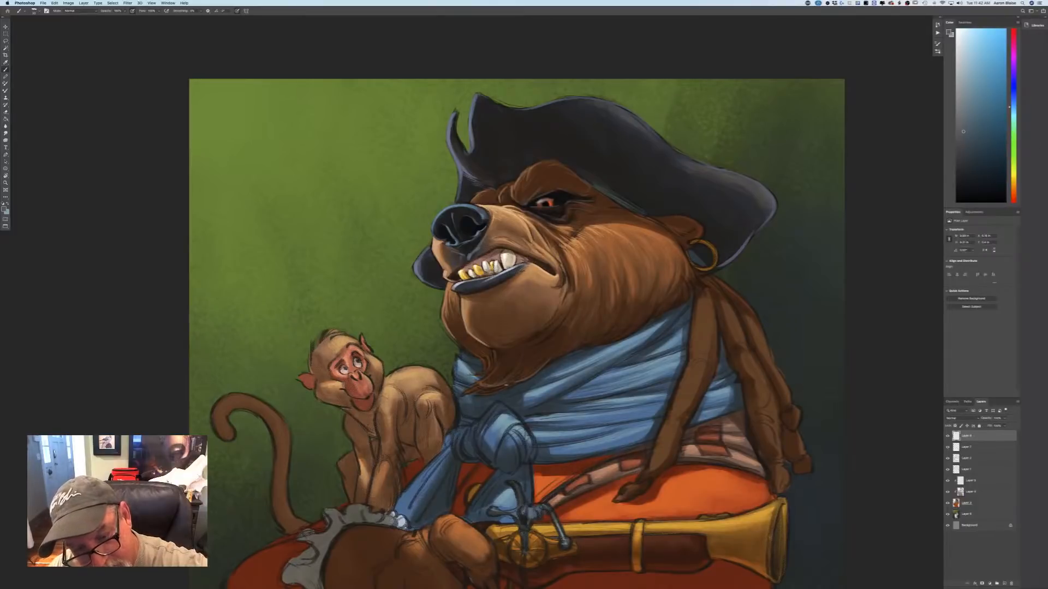
left_click_drag(513, 383, 483, 391)
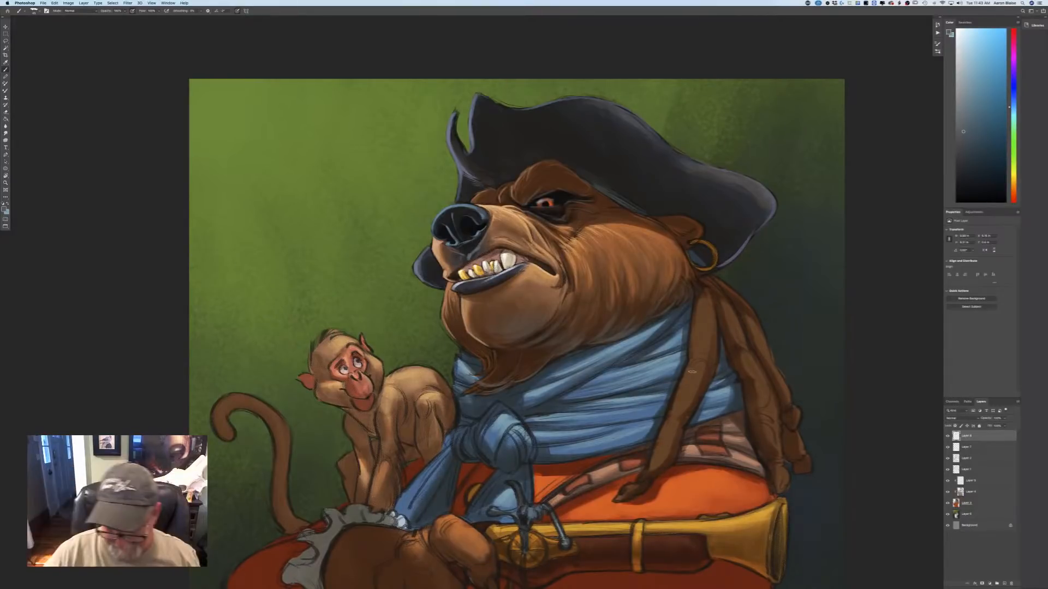
Sample the bright orange of the coat and paint warm reflected-light strokes on the bear's chin and lower jaw.
key("super+minus")
key("super+minus")
key("super+minus")
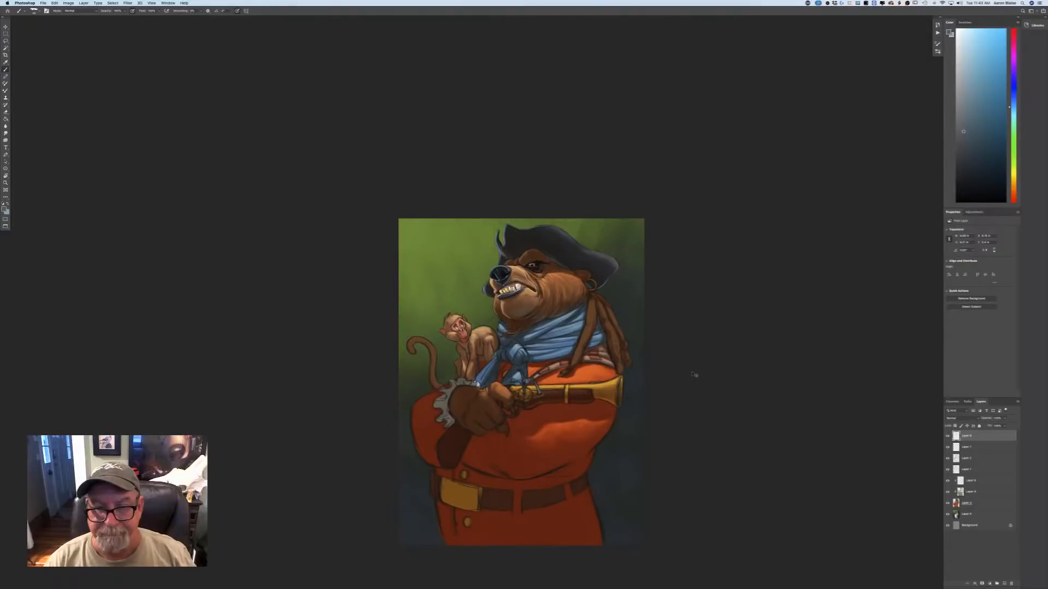
key("super+plus")
key("super+plus")
key("super+plus")
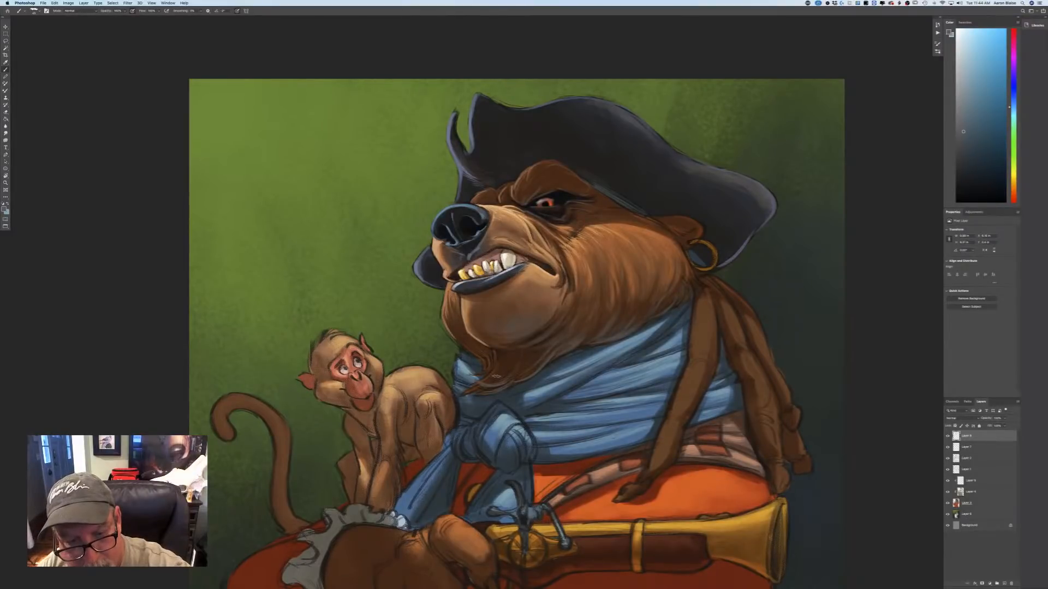
key("n")
left_click(591, 512)
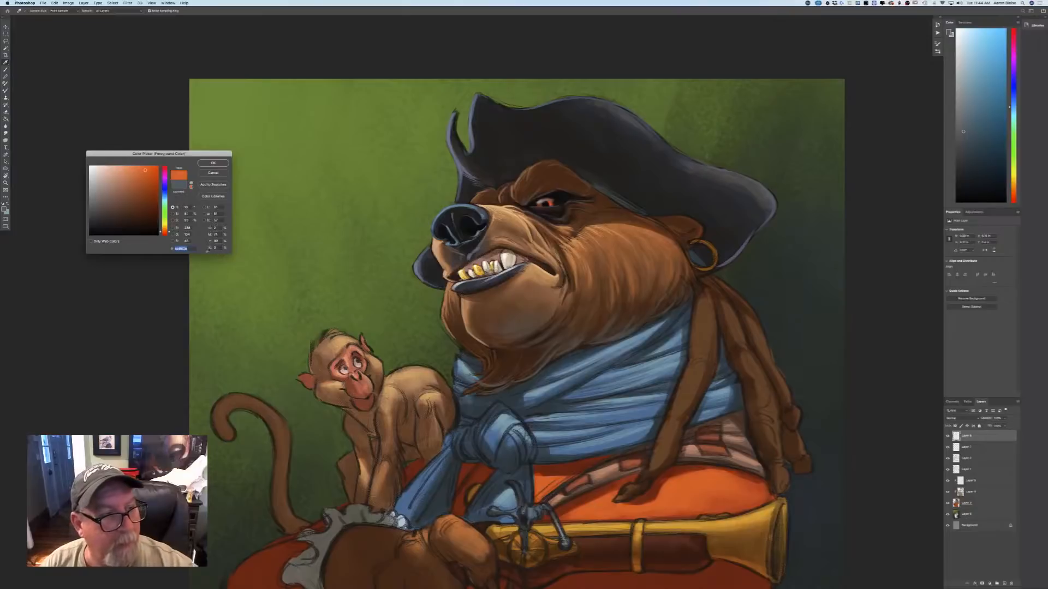
key("Return")
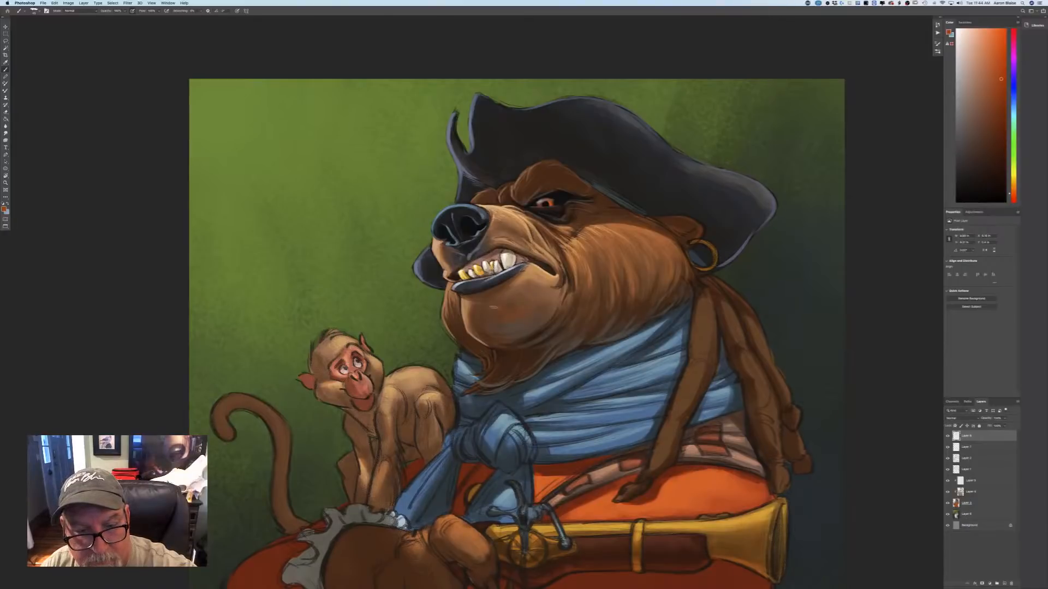
key("super+minus")
key("super+minus")
key("super+minus")
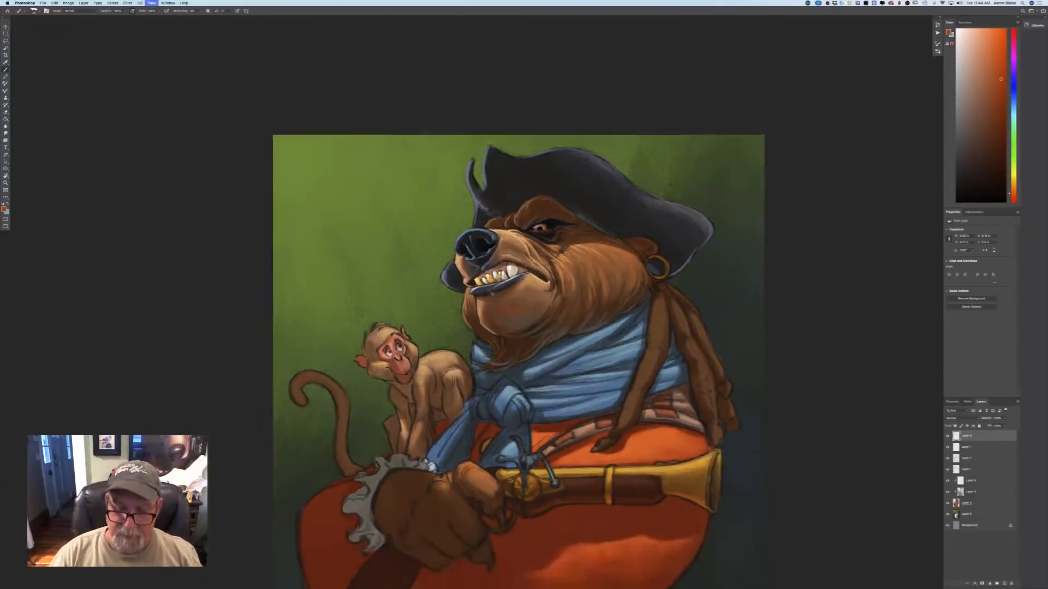
key("super+plus")
key("super+plus")
key("super+plus")
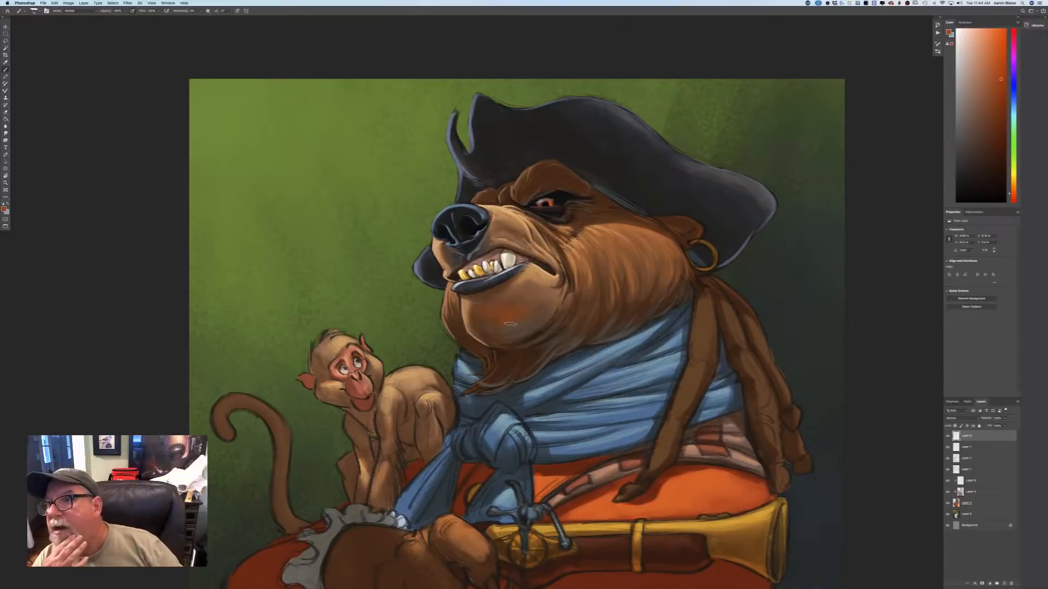
key("super+minus")
key("super+minus")
key("super+minus")
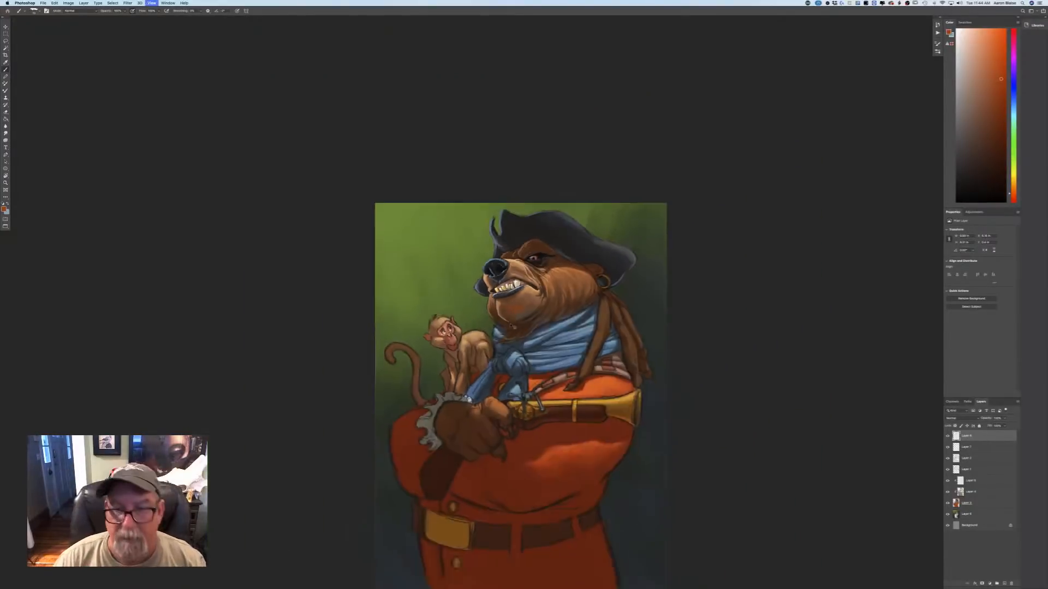
key("super+plus")
key("super+plus")
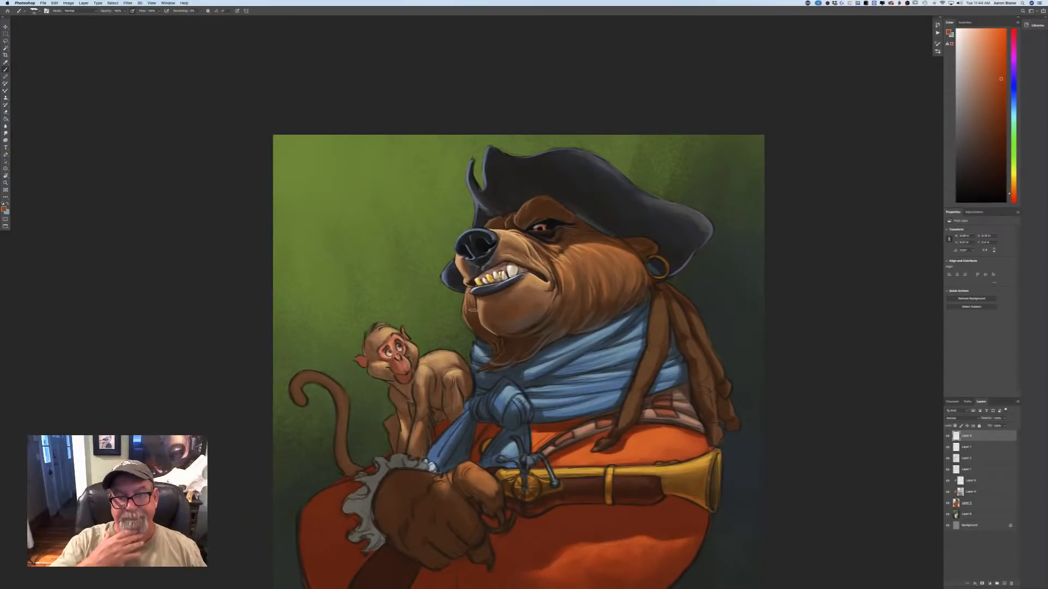
Sample a dark tone at the scarf, set it to a muted gray-blue, and paint over the dark outlines of the scarf knot.
left_click(5, 209)
left_click(468, 407)
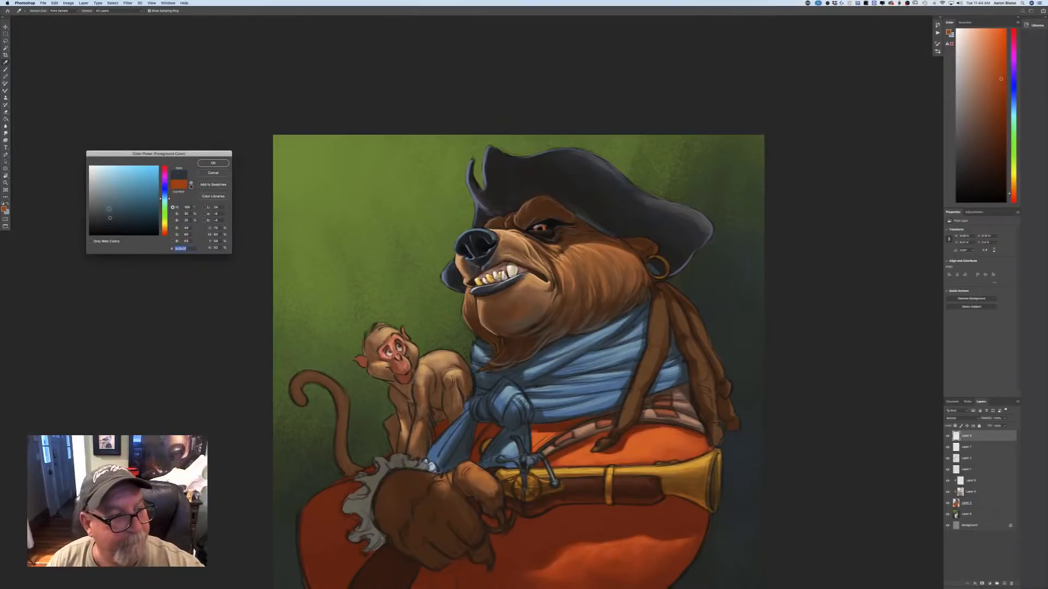
left_click(213, 164)
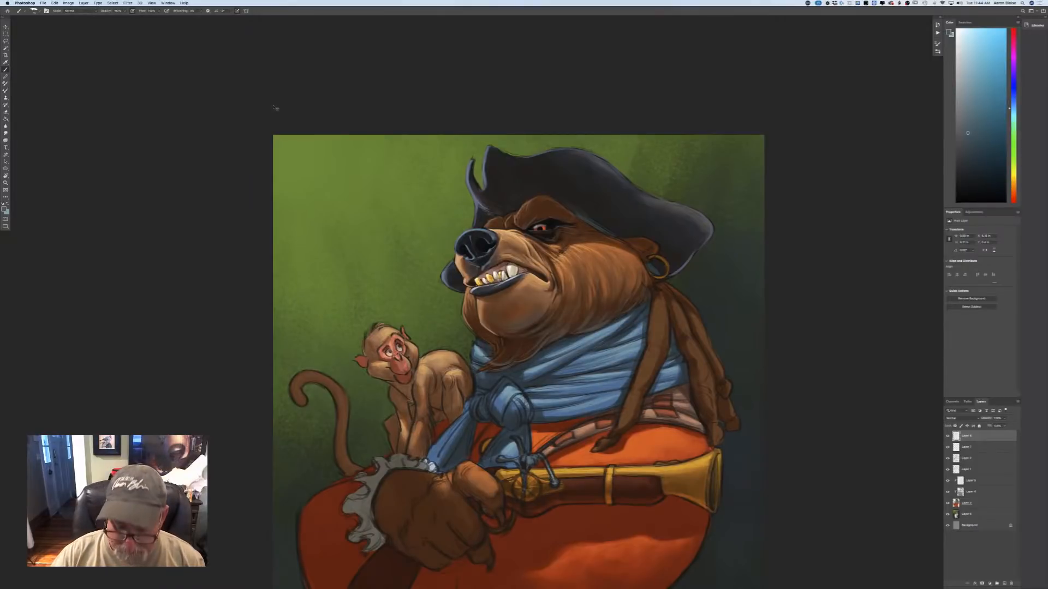
key("super+plus")
key("super+plus")
left_click_drag(271, 104, 273, 61)
left_click_drag(351, 482, 357, 373)
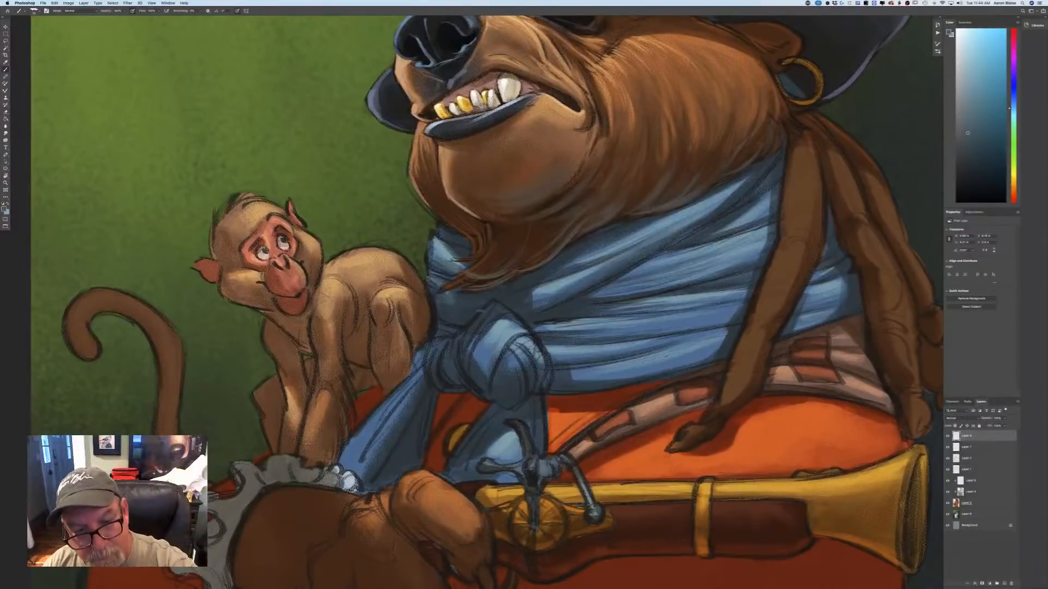
mouse_move(463, 334)
left_mouse_down()
mouse_move(462, 363)
mouse_move(486, 393)
left_mouse_up()
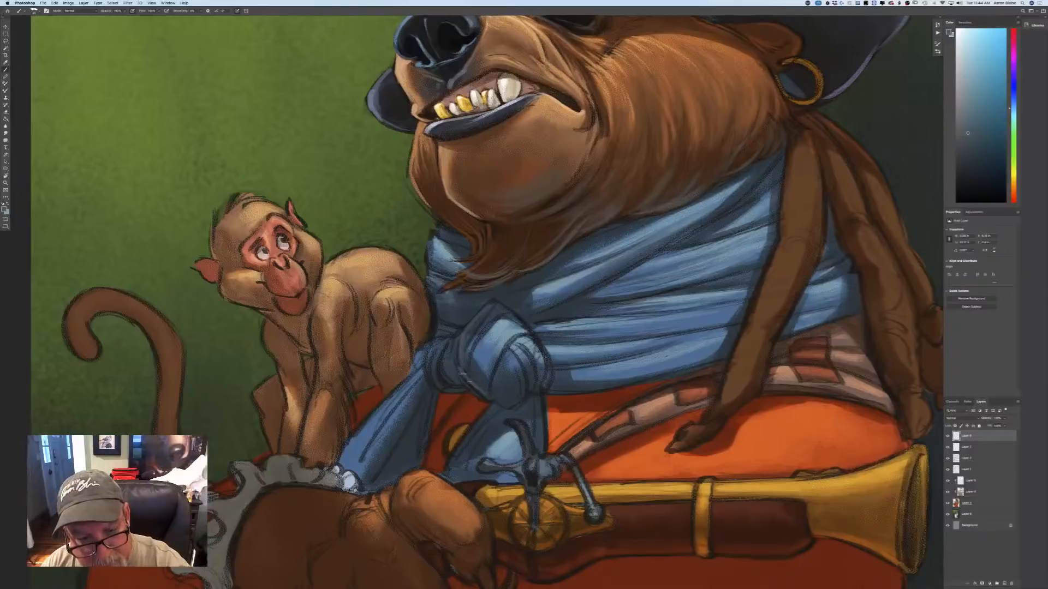
mouse_move(469, 356)
left_mouse_down()
mouse_move(478, 390)
mouse_move(494, 387)
mouse_move(503, 406)
mouse_move(526, 370)
mouse_move(539, 389)
mouse_move(547, 379)
left_mouse_up()
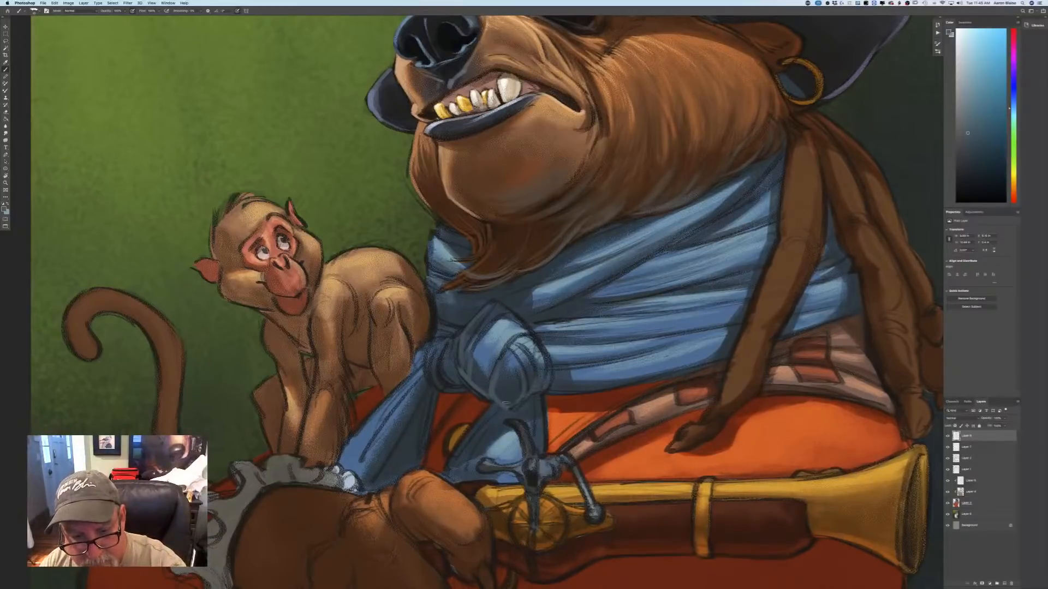
mouse_move(473, 386)
left_mouse_down()
mouse_move(488, 398)
mouse_move(464, 381)
mouse_move(458, 357)
mouse_move(440, 360)
mouse_move(454, 386)
mouse_move(426, 371)
left_mouse_up()
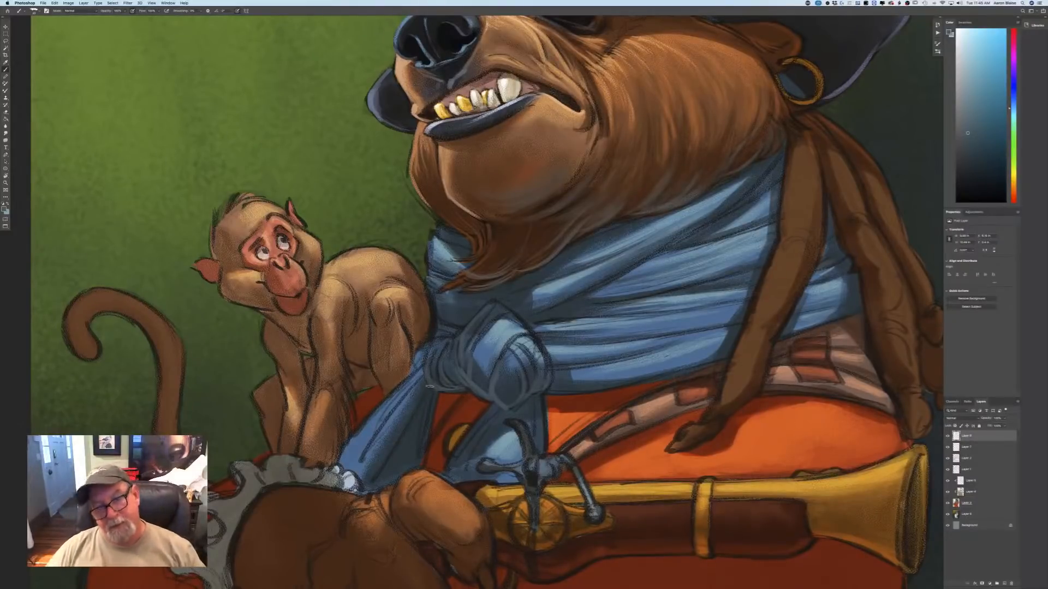
Paint muted gray-blue strokes along the scarf tails hanging below the knot.
mouse_move(487, 407)
left_mouse_down()
mouse_move(465, 438)
mouse_move(470, 455)
left_mouse_up()
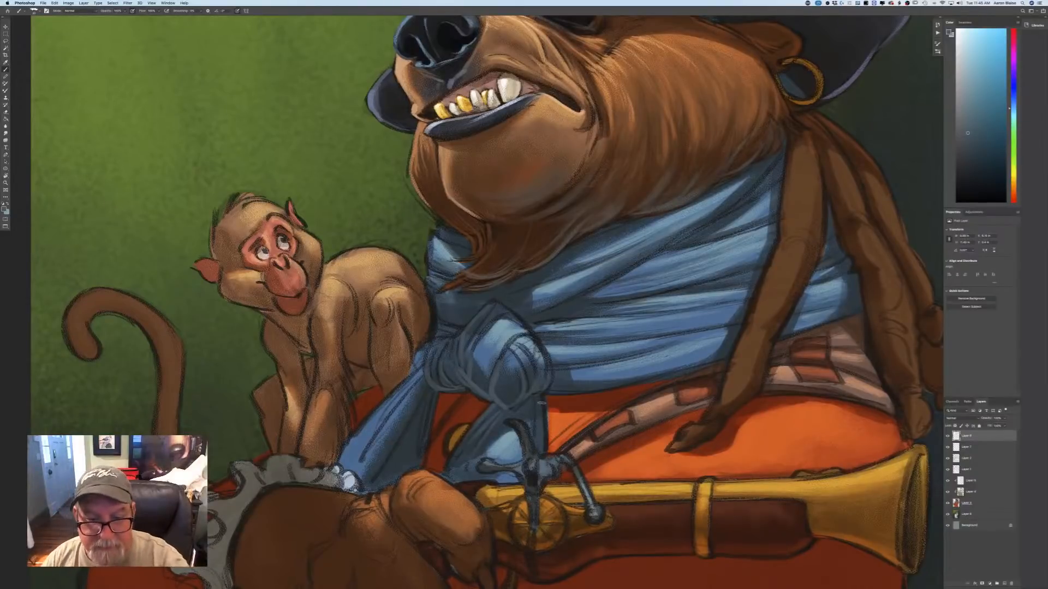
mouse_move(541, 394)
left_mouse_down()
mouse_move(542, 443)
mouse_move(533, 434)
left_mouse_up()
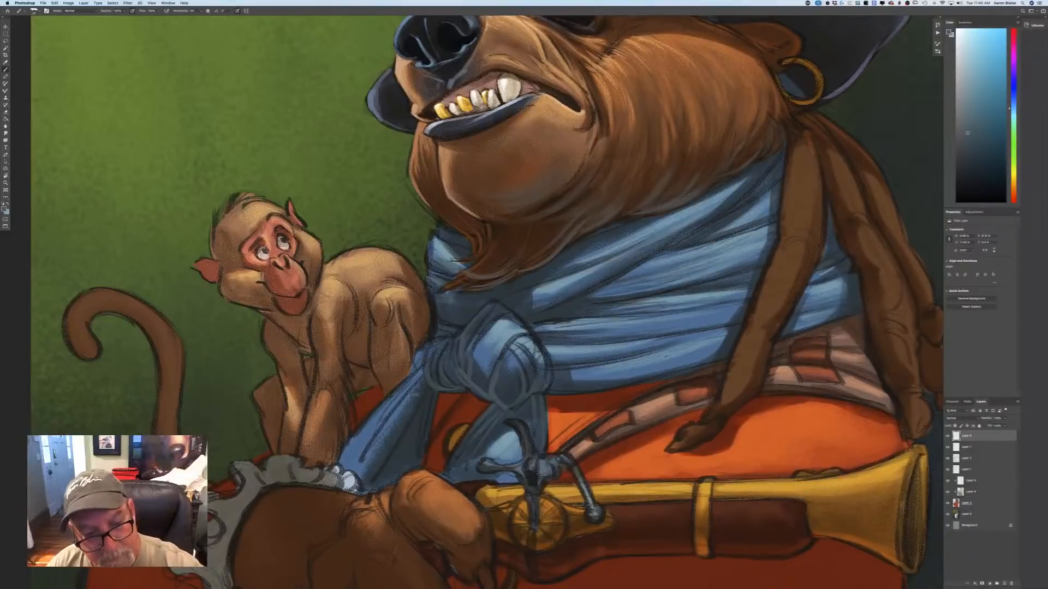
left_click_drag(424, 403, 394, 457)
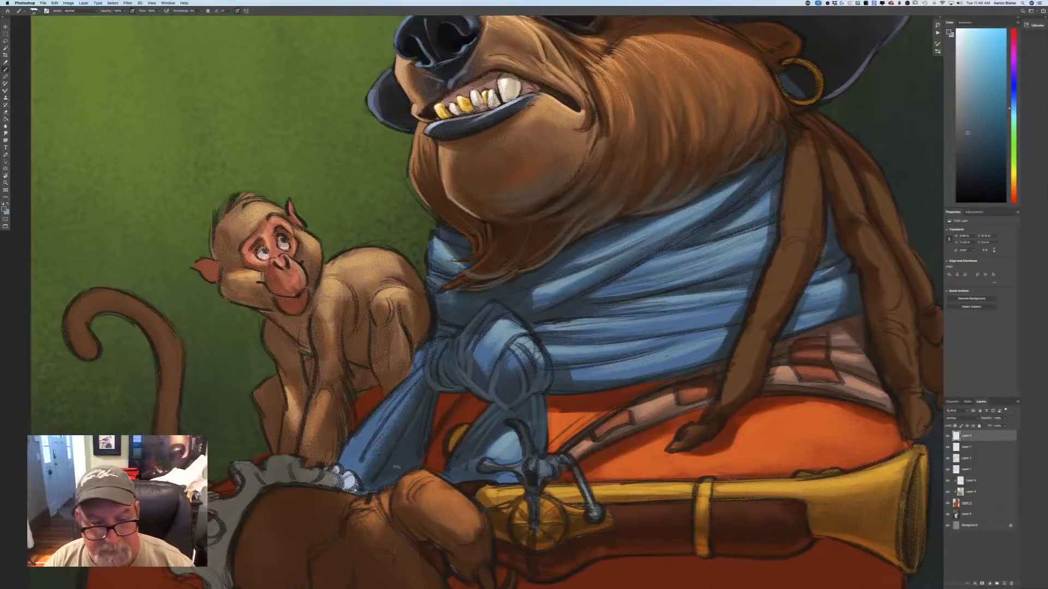
Lighten the foreground to a mid gray-blue and paint fold highlights on the scarf knot and its hanging tails.
key("super+0")
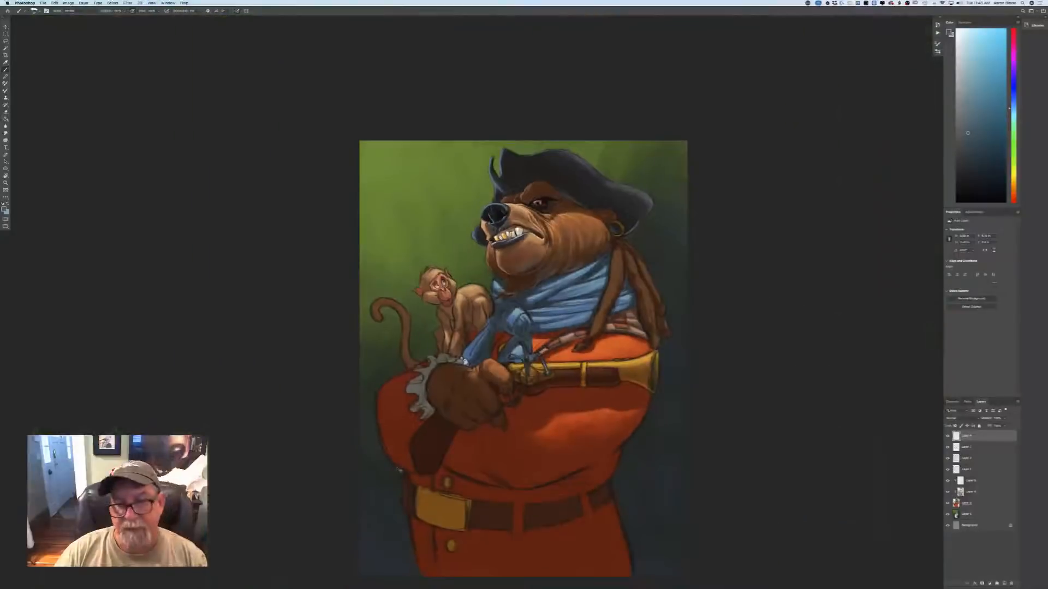
key("super+equal")
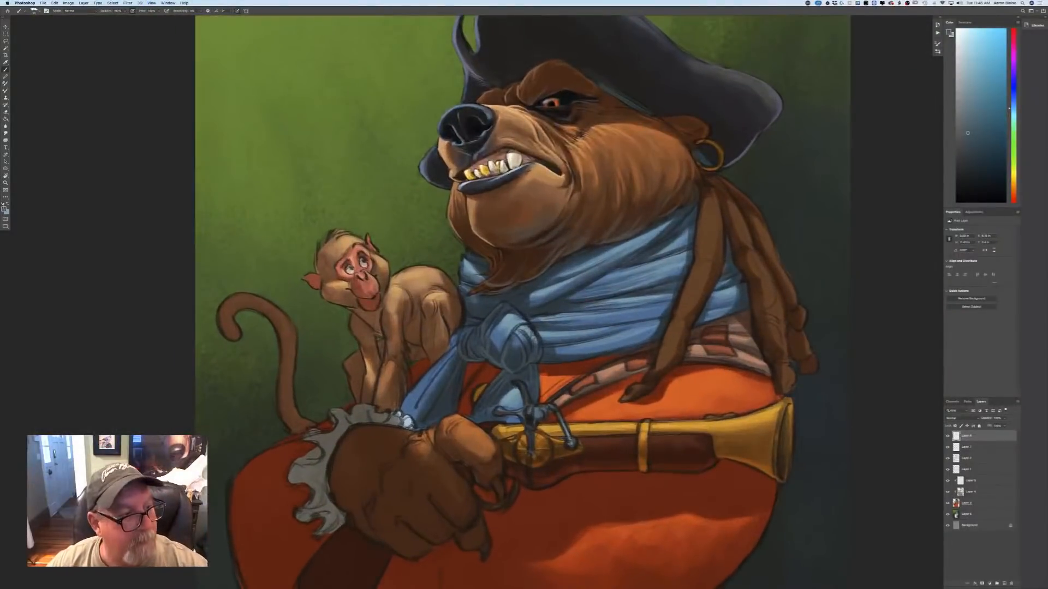
left_click(4, 210)
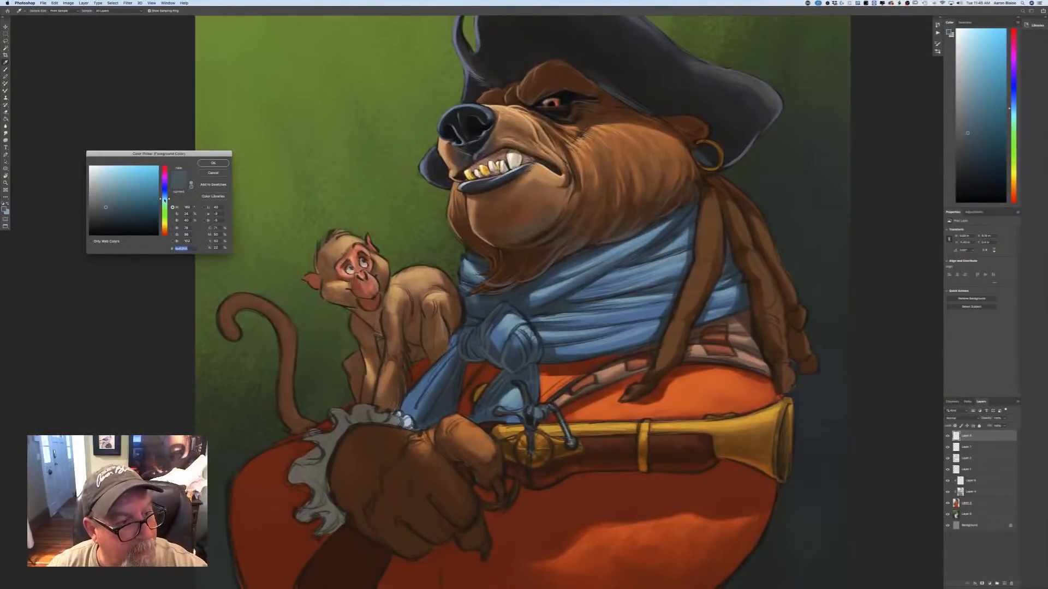
left_click(108, 196)
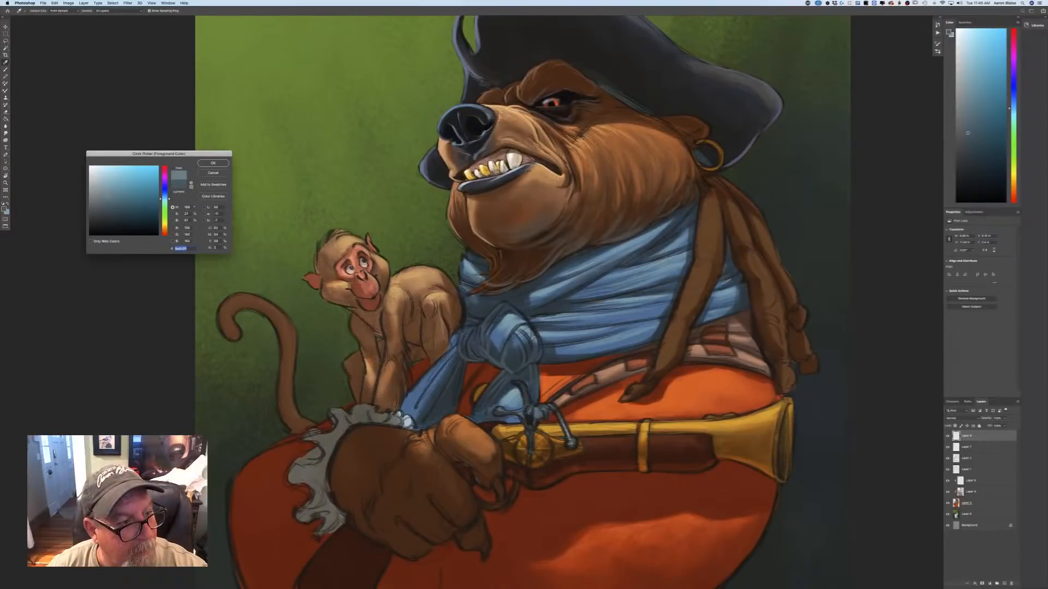
key("Return")
key("b")
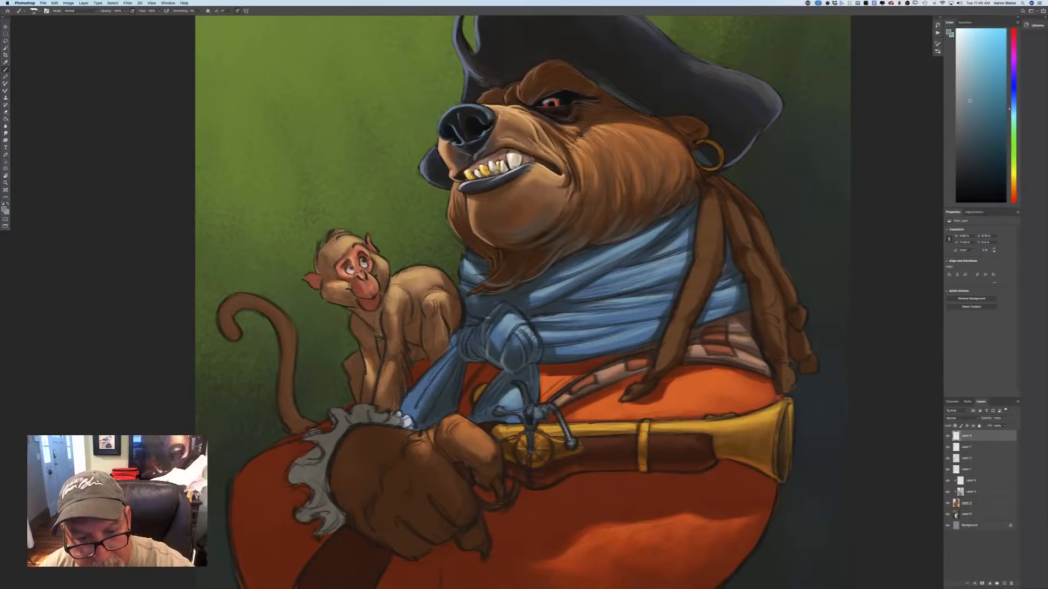
left_click_drag(487, 317, 485, 358)
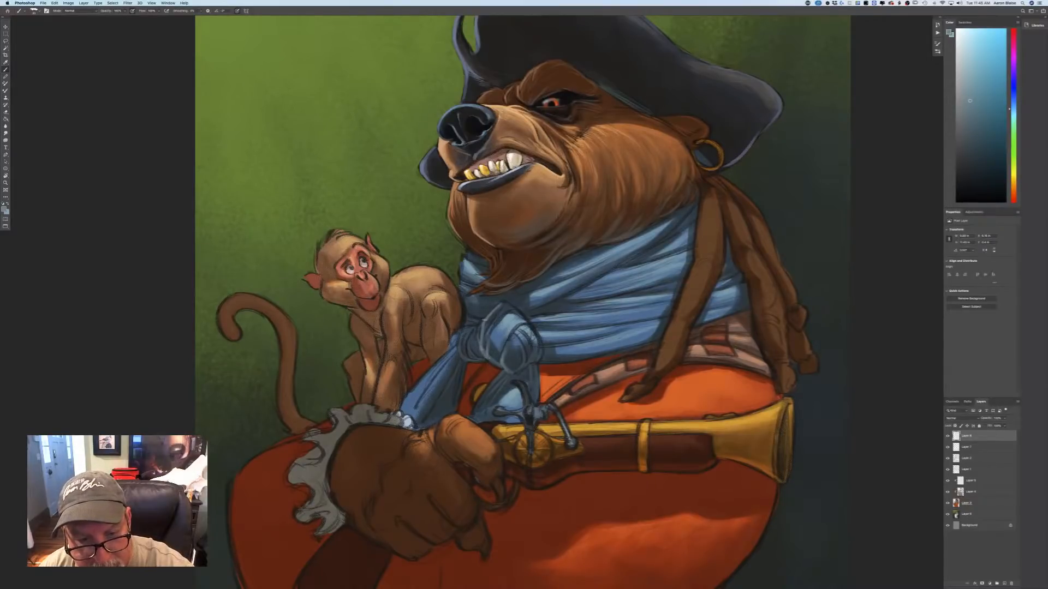
left_click_drag(485, 320, 458, 354)
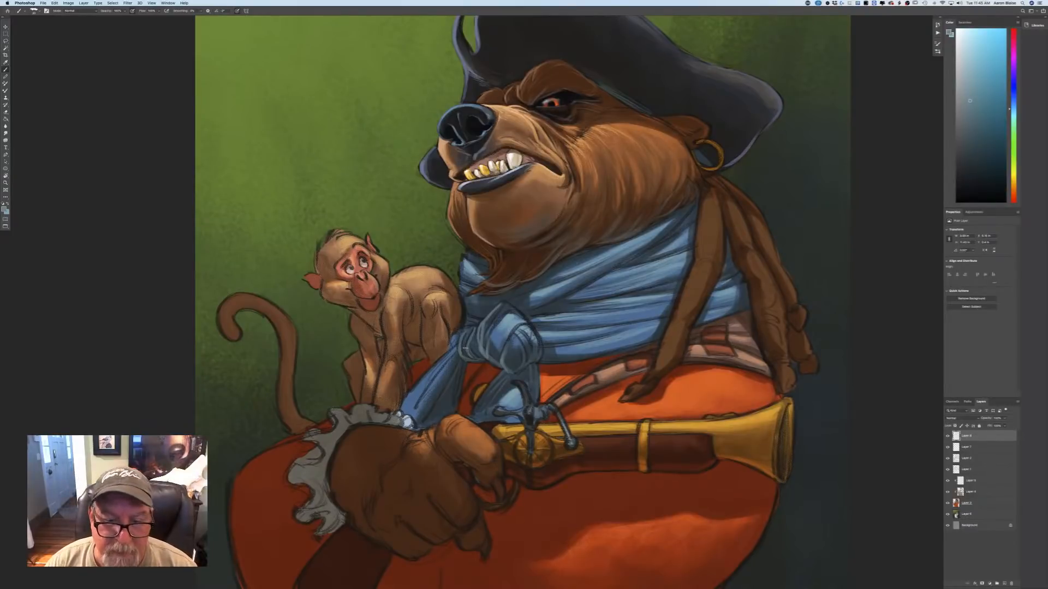
left_click_drag(491, 322, 484, 336)
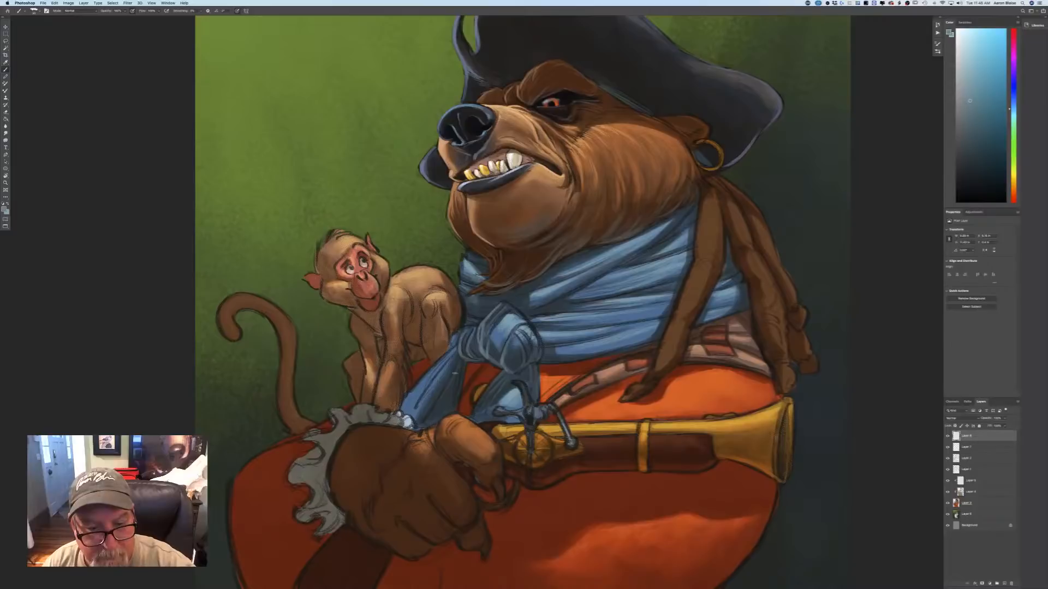
mouse_move(466, 364)
left_mouse_down()
mouse_move(459, 405)
mouse_move(469, 417)
left_mouse_up()
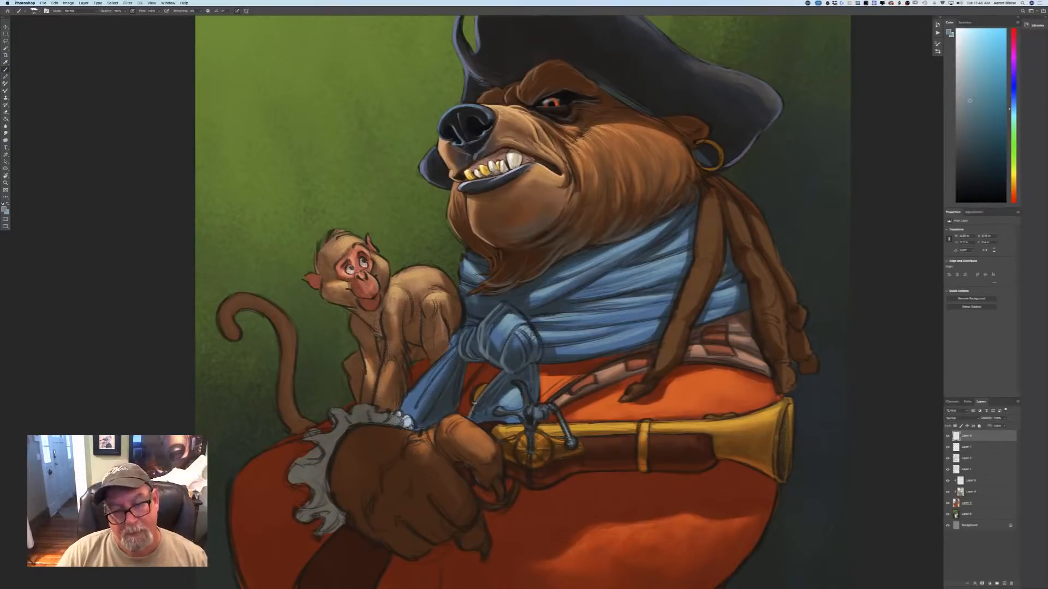
Sample the dark red of the coat beside the scarf tail, brighten it, and paint the coat area next to the monkey.
left_click(7, 209)
left_click(465, 374)
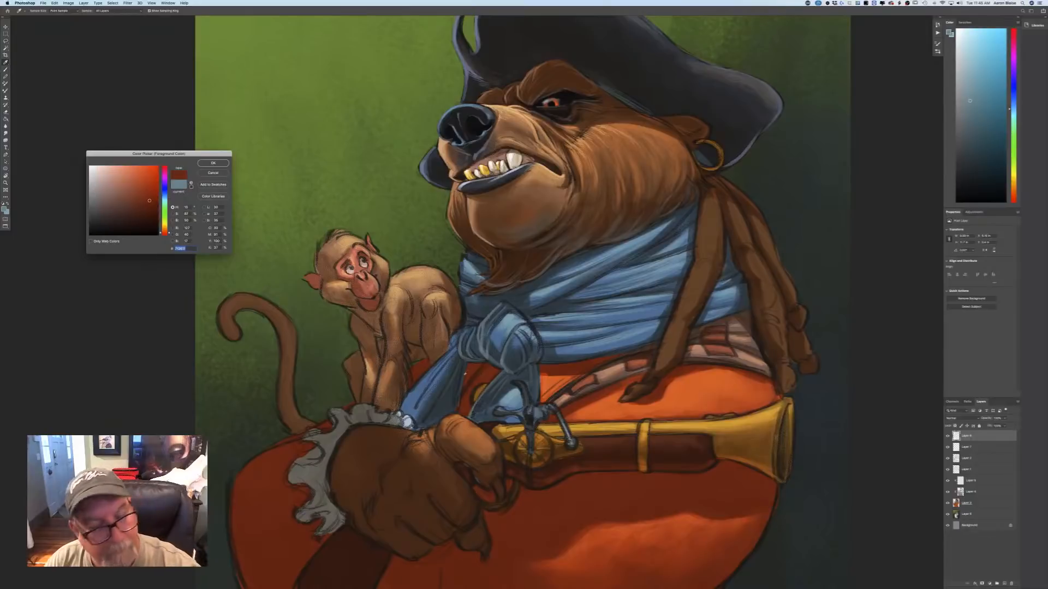
left_click(148, 188)
key("Return")
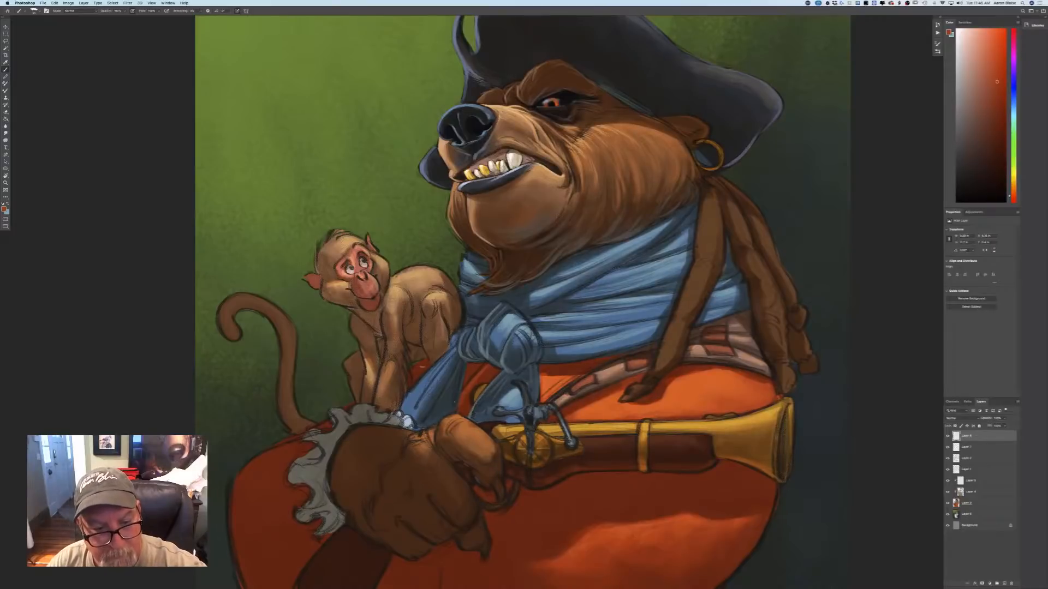
Sample the scarf's blue, shift it to a pale light blue, and paint bright highlights on the knot and long scarf tail.
left_click(3, 210)
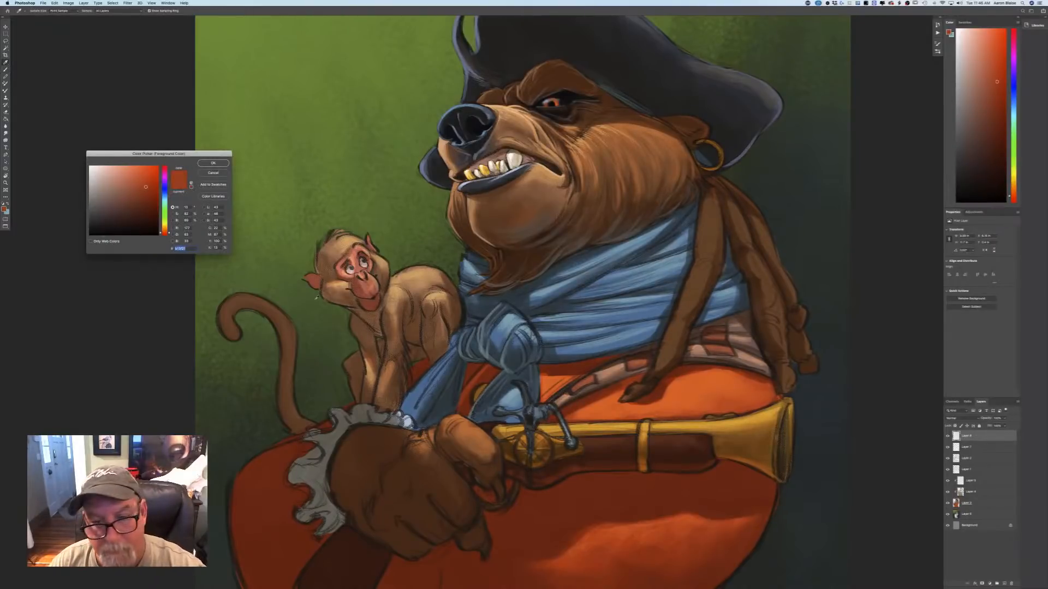
left_click(532, 296)
left_click(112, 174)
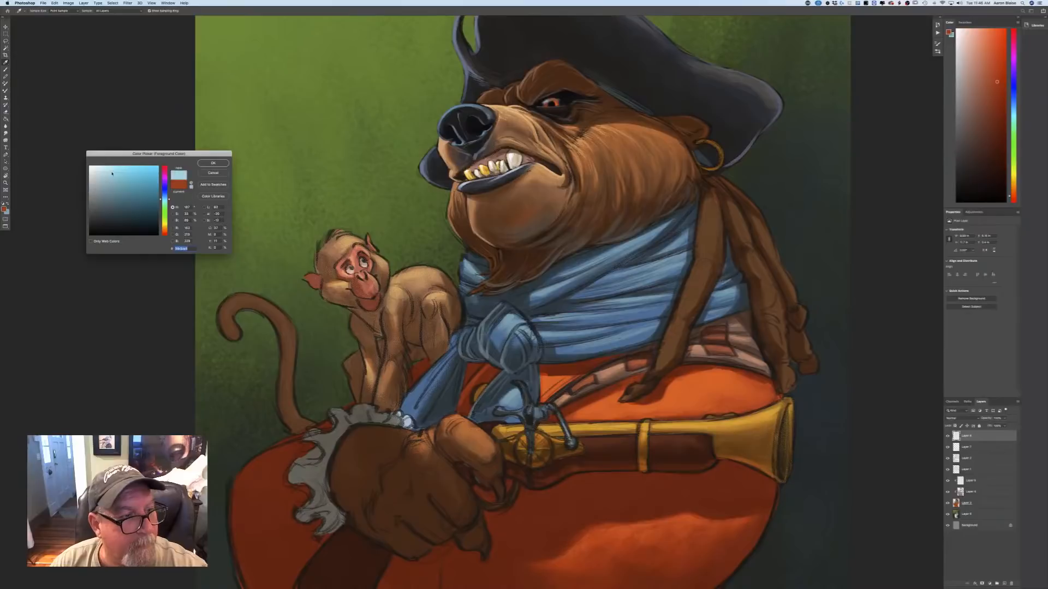
left_click(213, 164)
left_click_drag(456, 347, 420, 398)
mouse_move(460, 329)
left_mouse_down()
mouse_move(445, 354)
mouse_move(469, 343)
left_mouse_up()
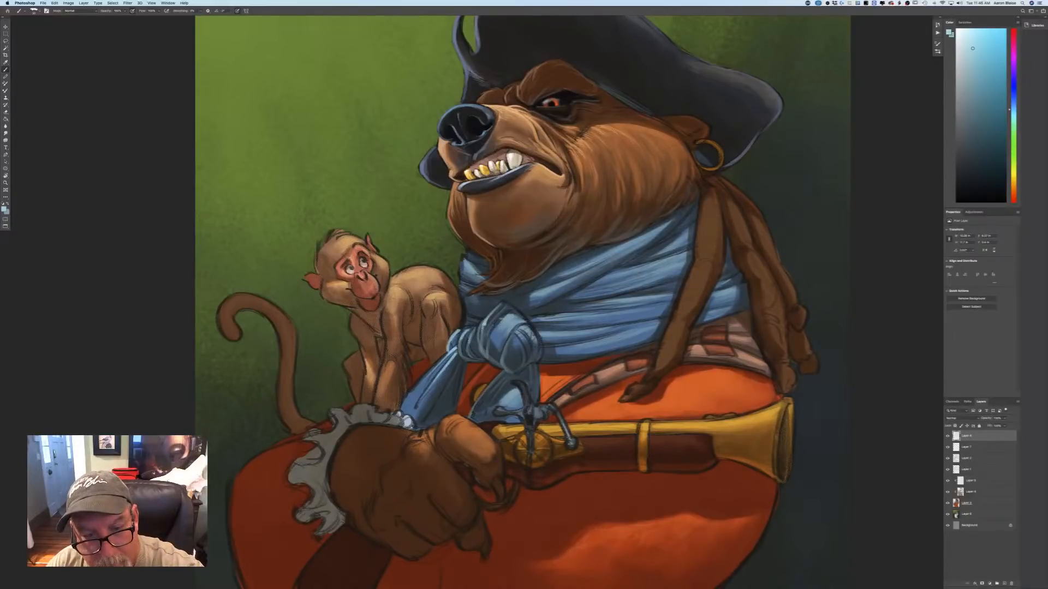
mouse_move(506, 317)
left_mouse_down()
mouse_move(490, 345)
mouse_move(459, 333)
mouse_move(399, 411)
left_mouse_up()
left_click_drag(434, 381, 412, 416)
Shift the foreground from light blue to a muted purple and paint reflected color along the edges of the hanging scarf tails.
left_click(5, 210)
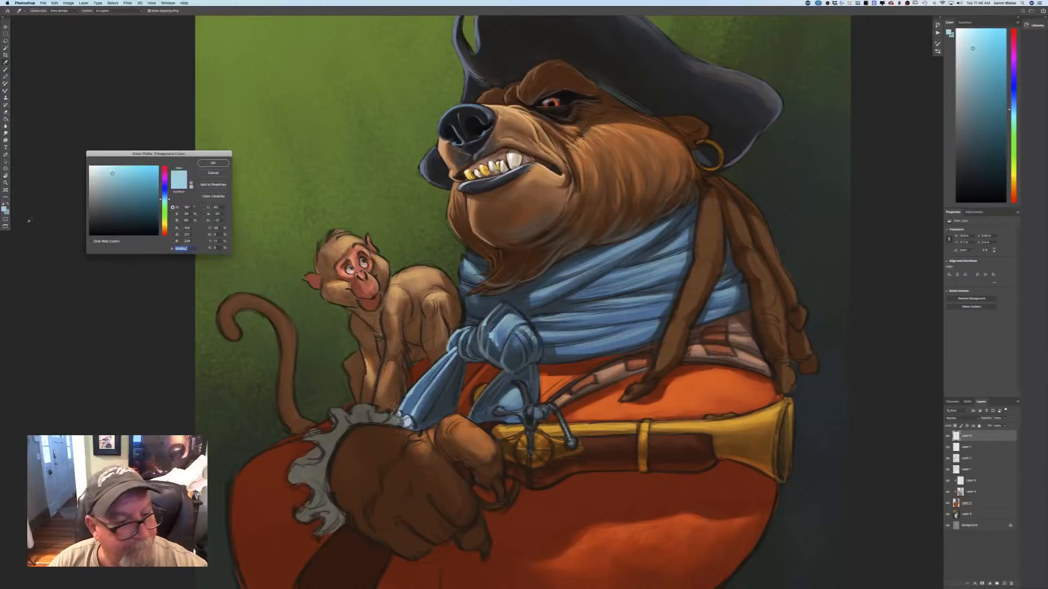
left_click(112, 216)
left_click_drag(164, 197, 163, 180)
left_click(118, 207)
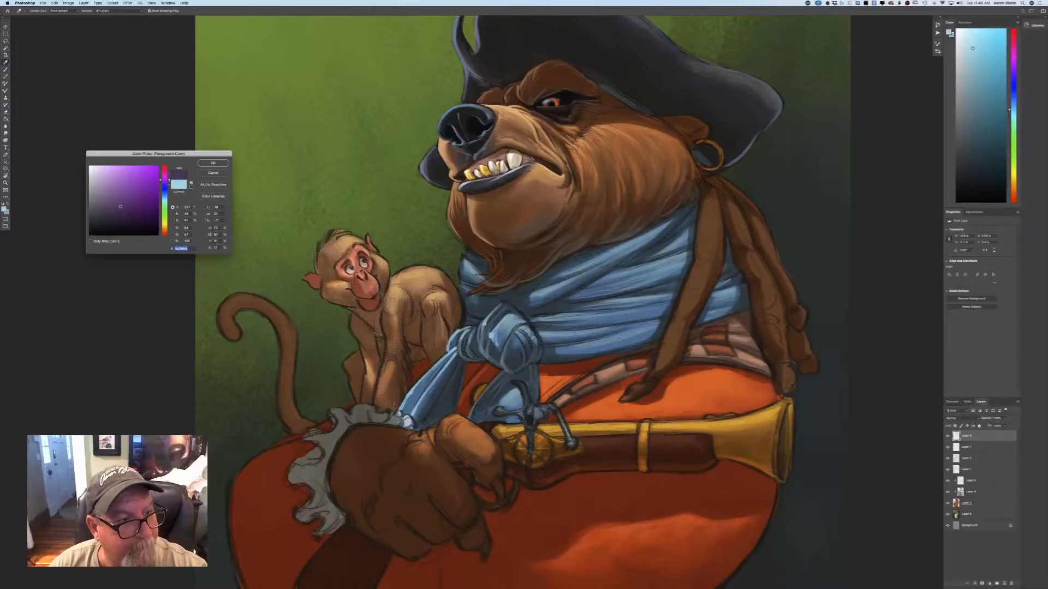
left_click(213, 162)
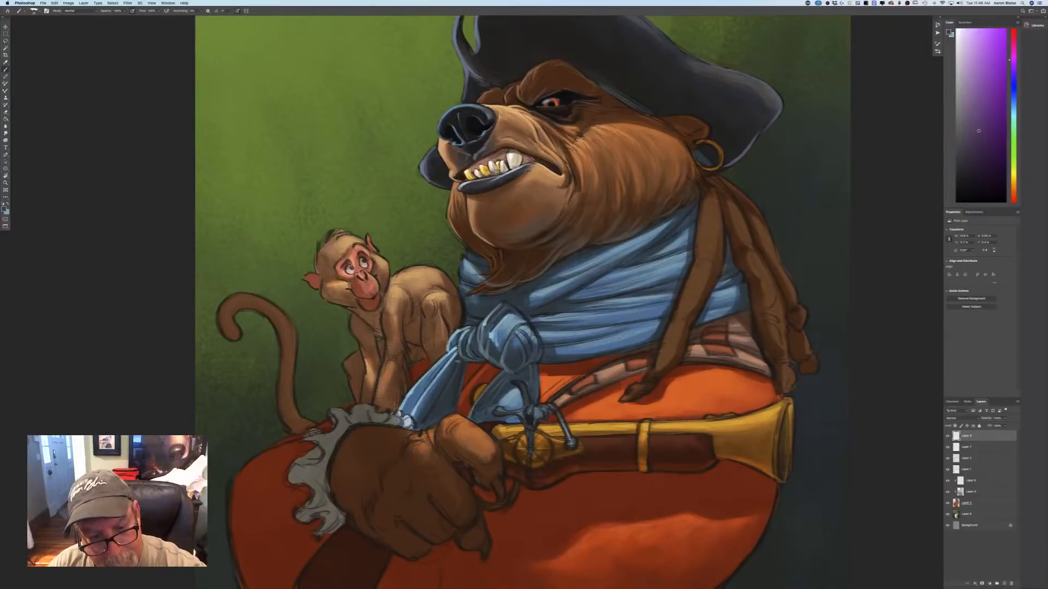
left_click(4, 208)
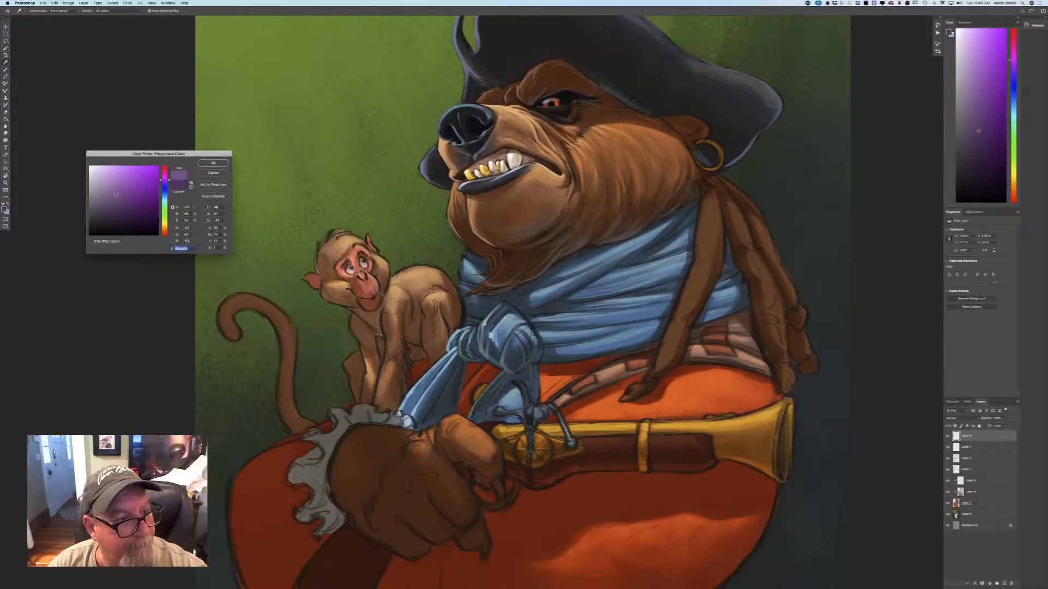
left_click(212, 163)
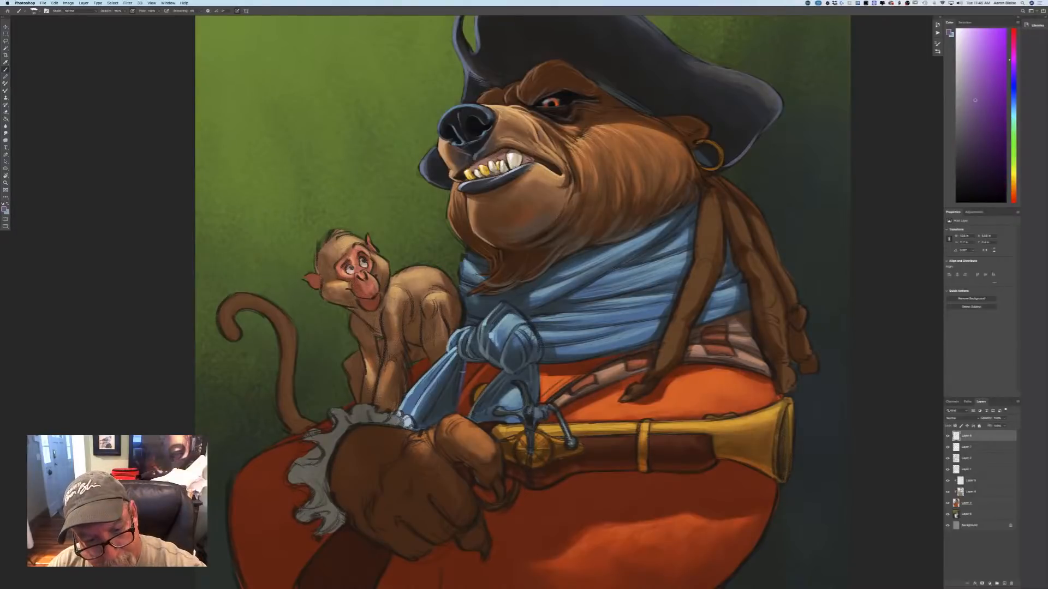
mouse_move(462, 372)
left_mouse_down()
mouse_move(454, 412)
mouse_move(451, 412)
left_mouse_up()
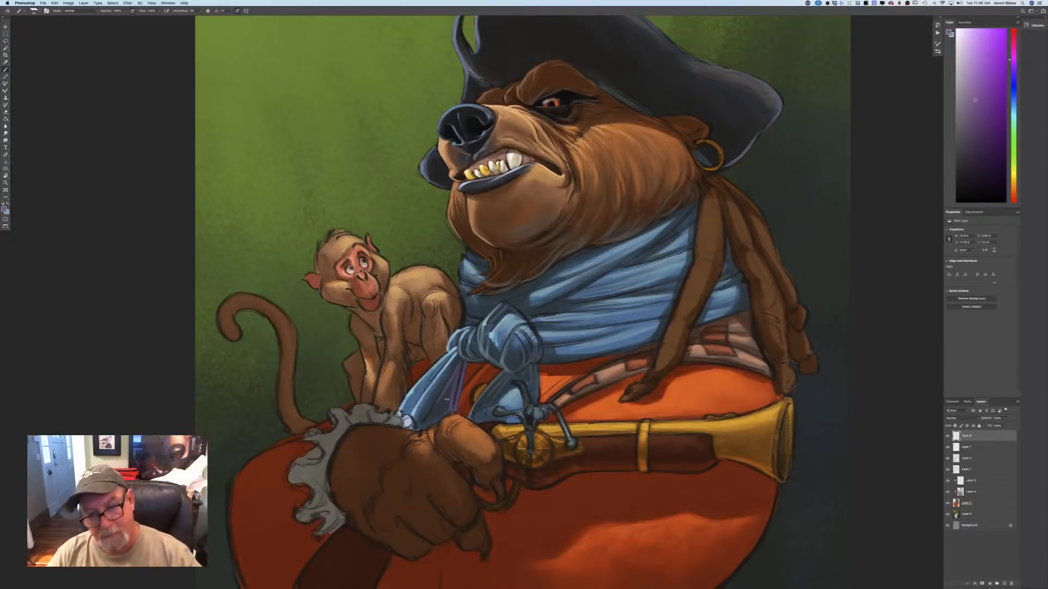
mouse_move(537, 365)
left_mouse_down()
mouse_move(537, 399)
mouse_move(528, 377)
left_mouse_up()
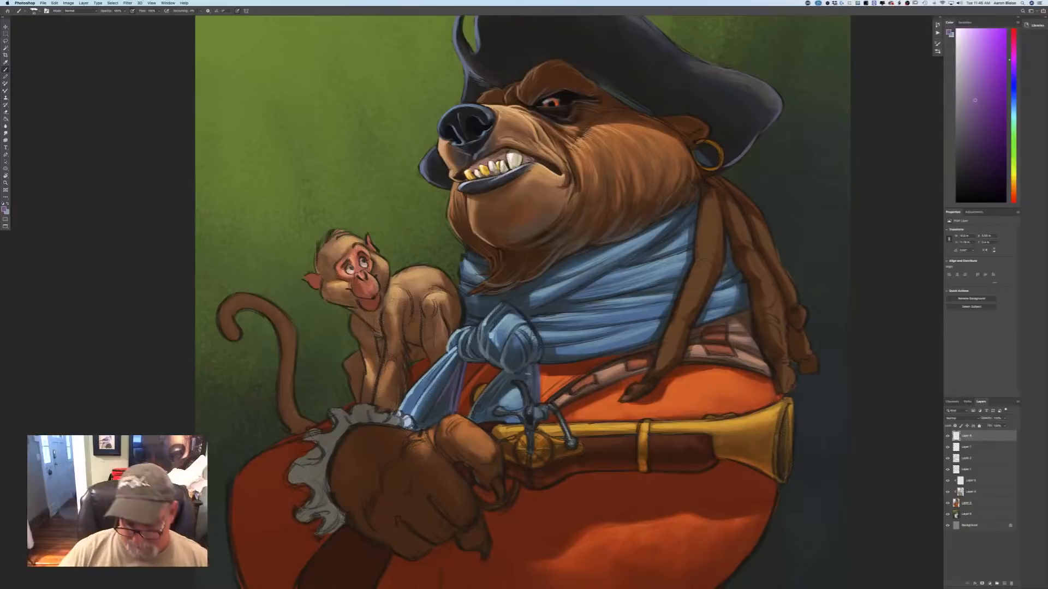
key("super+minus")
key("super+minus")
key("super+minus")
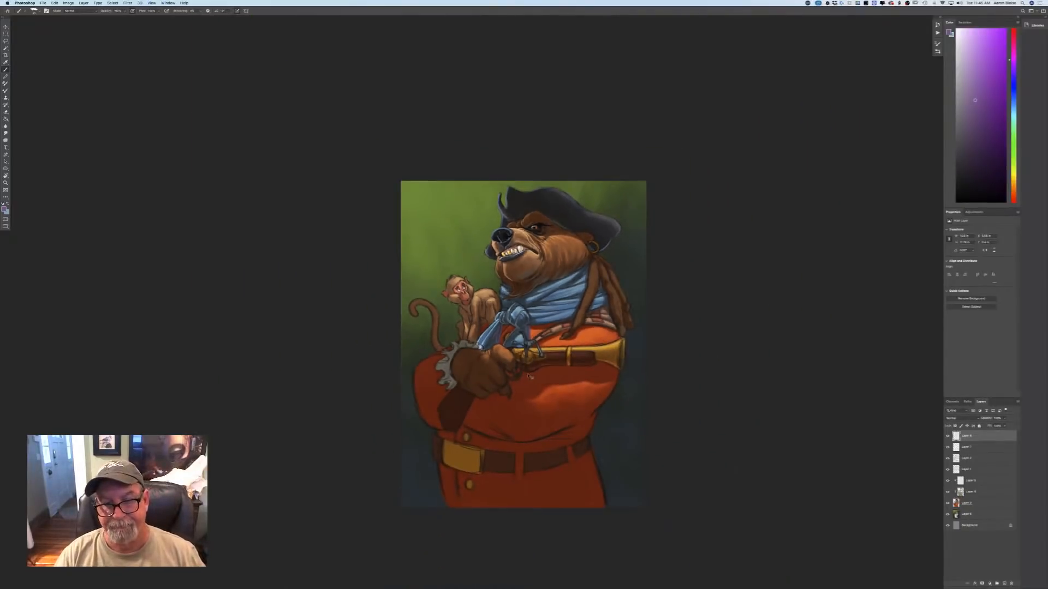
Set the foreground to a warm orange and return to the brush.
key("super+plus")
key("super+plus")
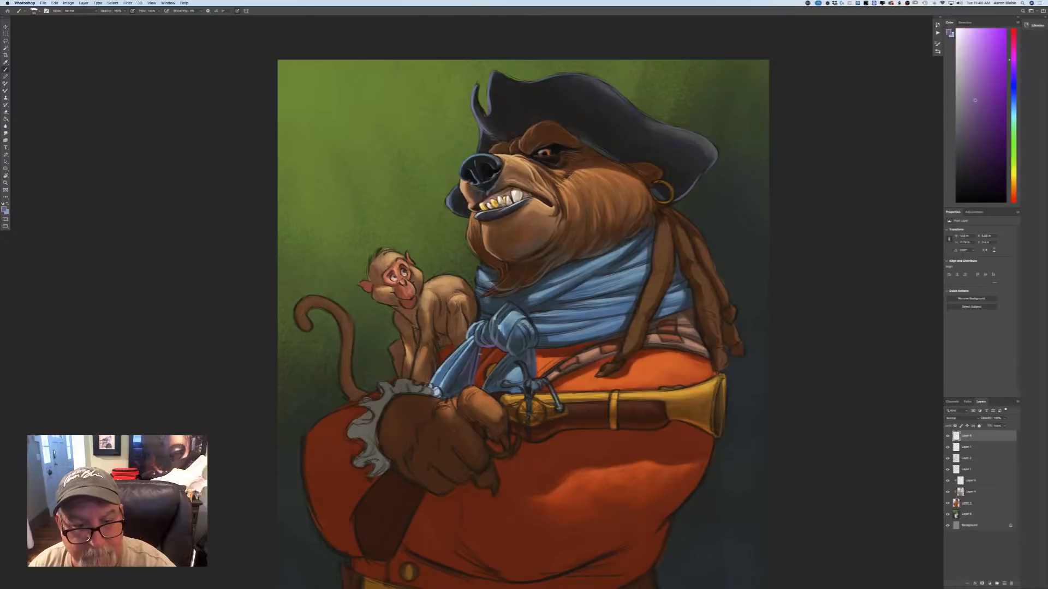
left_click(5, 209)
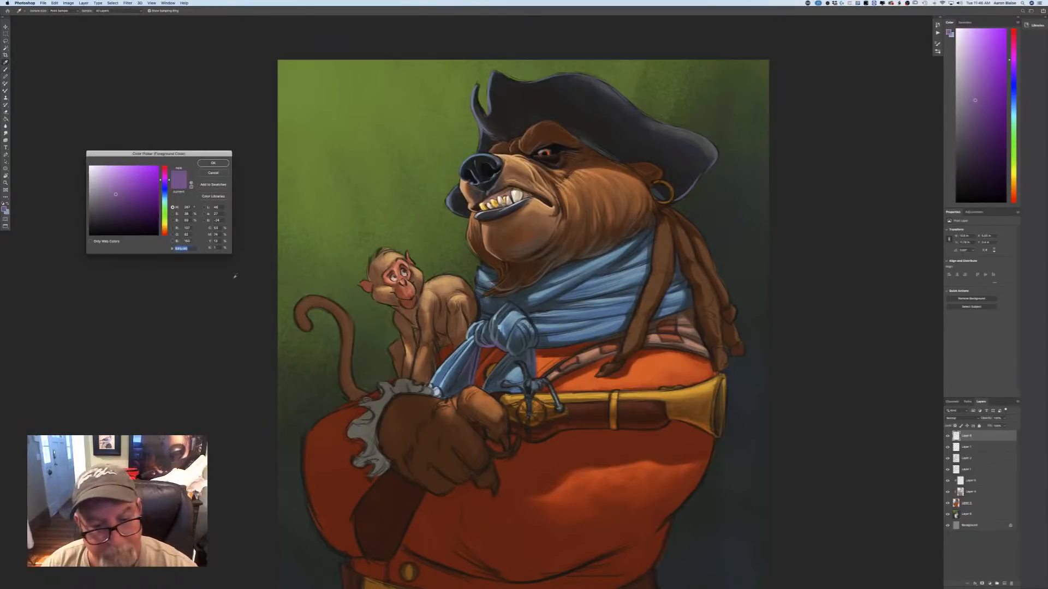
left_click(164, 230)
left_click(141, 182)
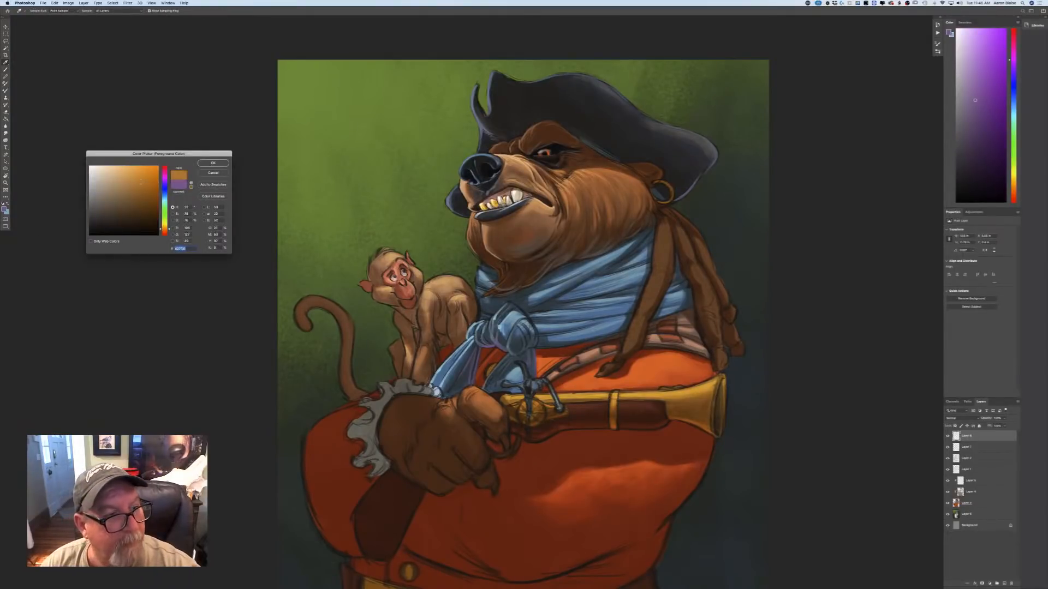
left_click(211, 163)
key("b")
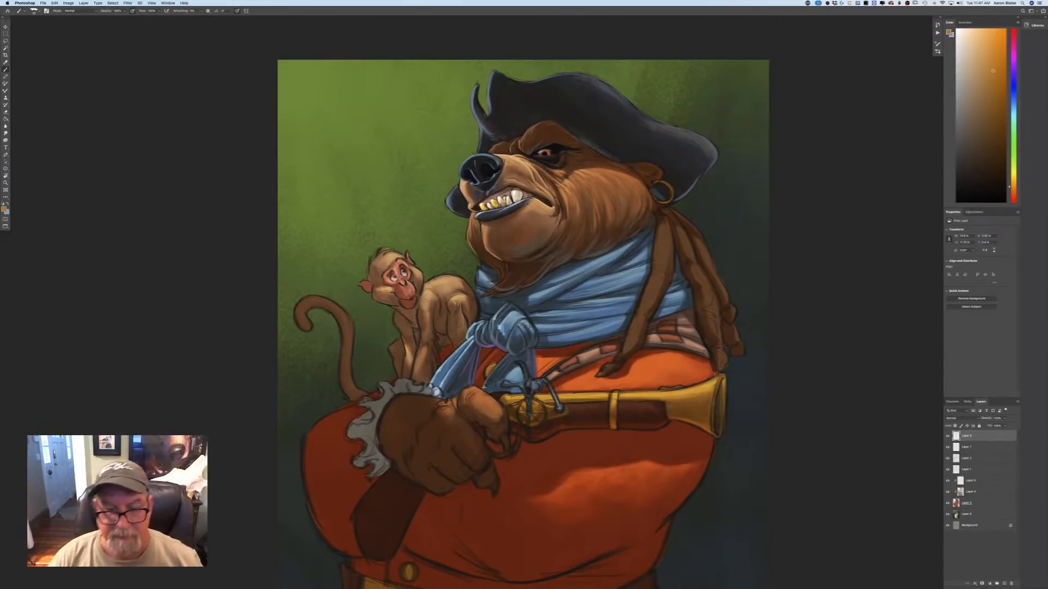
key("super+minus")
key("super+minus")
key("super+minus")
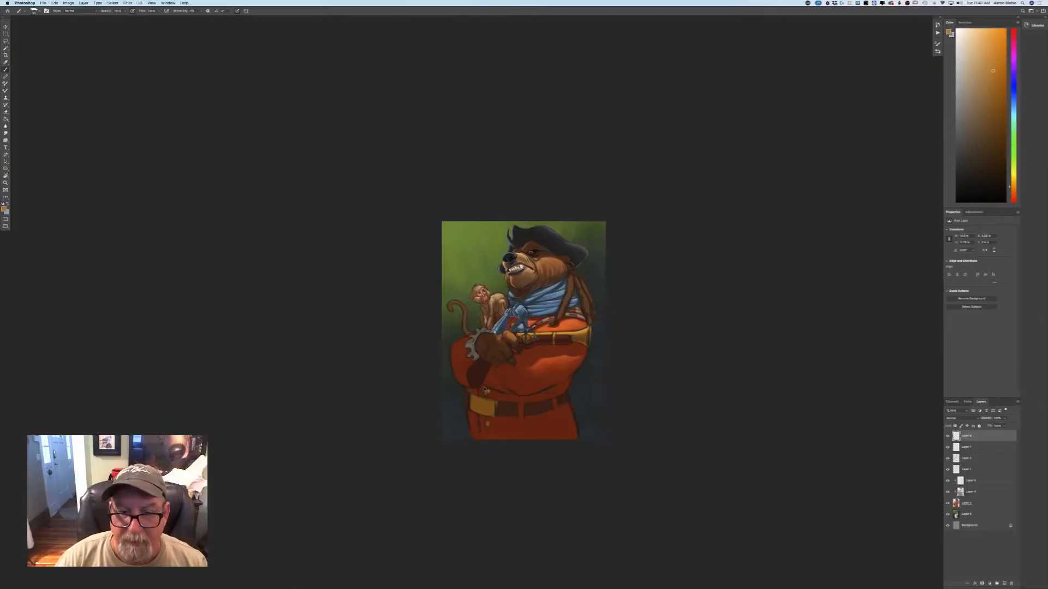
Sample the brown of the bear's fist, lighten it slightly, and paint highlights on the knuckle and back of the hand beside the cuff.
key("super+plus")
key("super+plus")
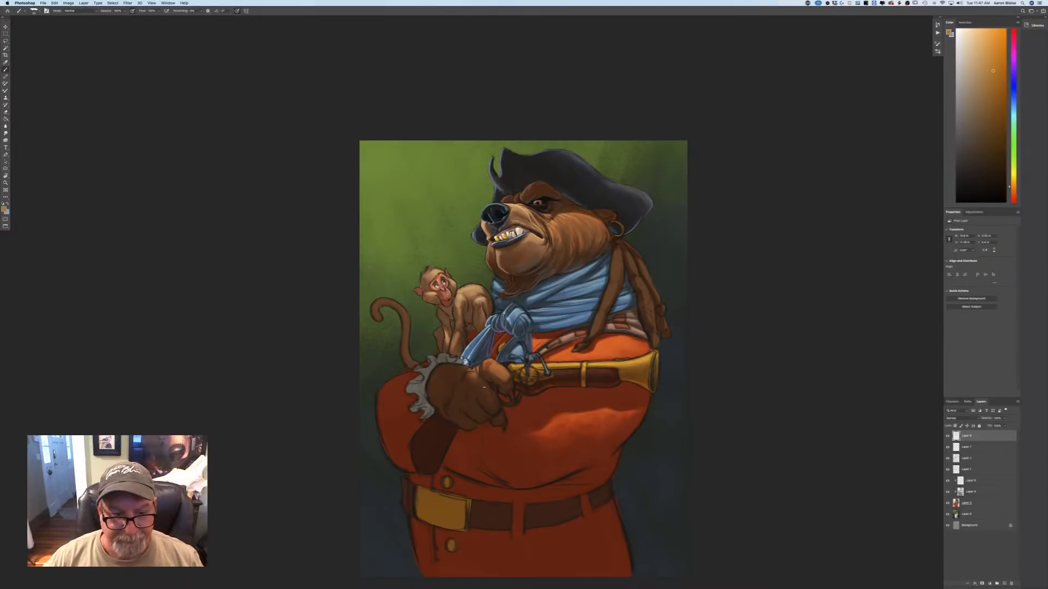
key("super+equal")
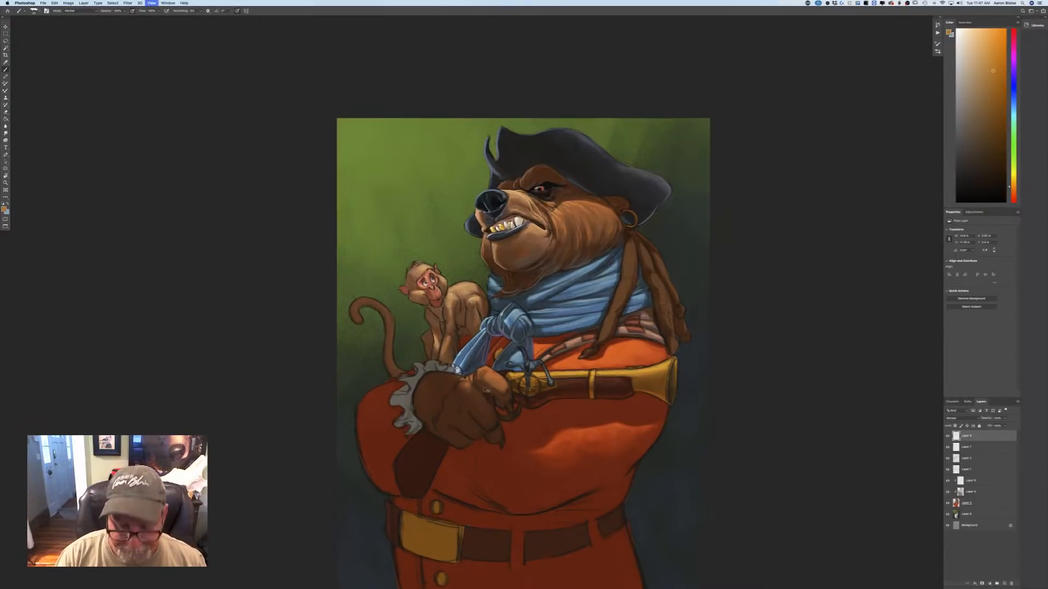
key("super+equal")
left_click(4, 209)
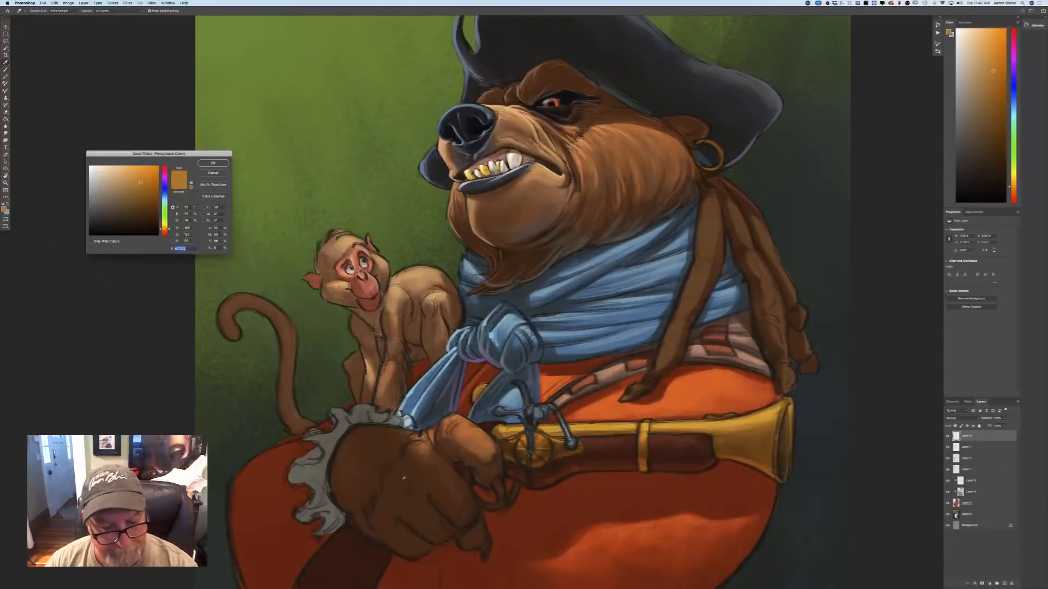
left_click(391, 469)
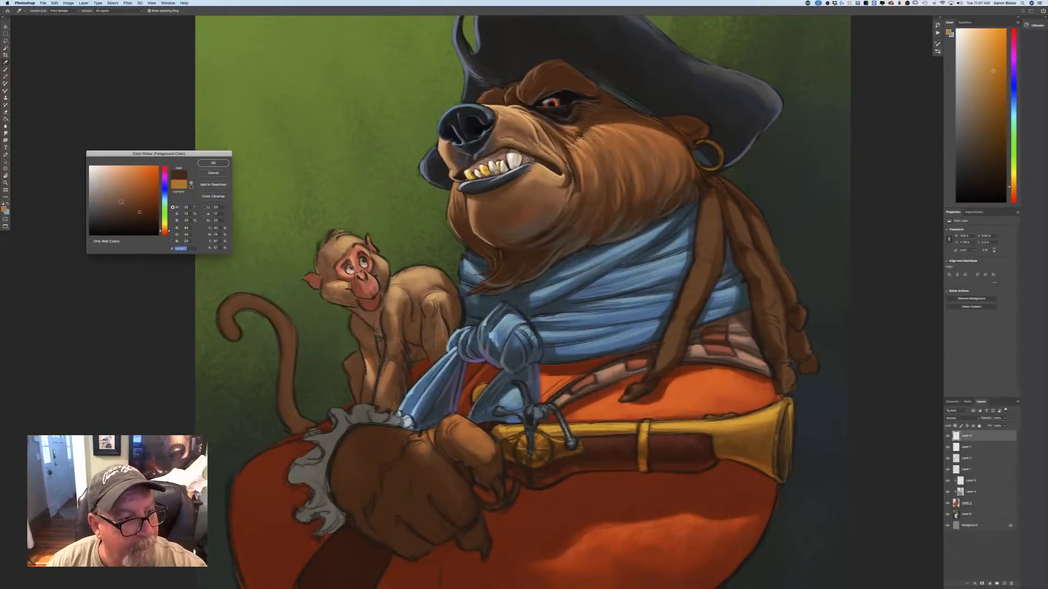
key("Return")
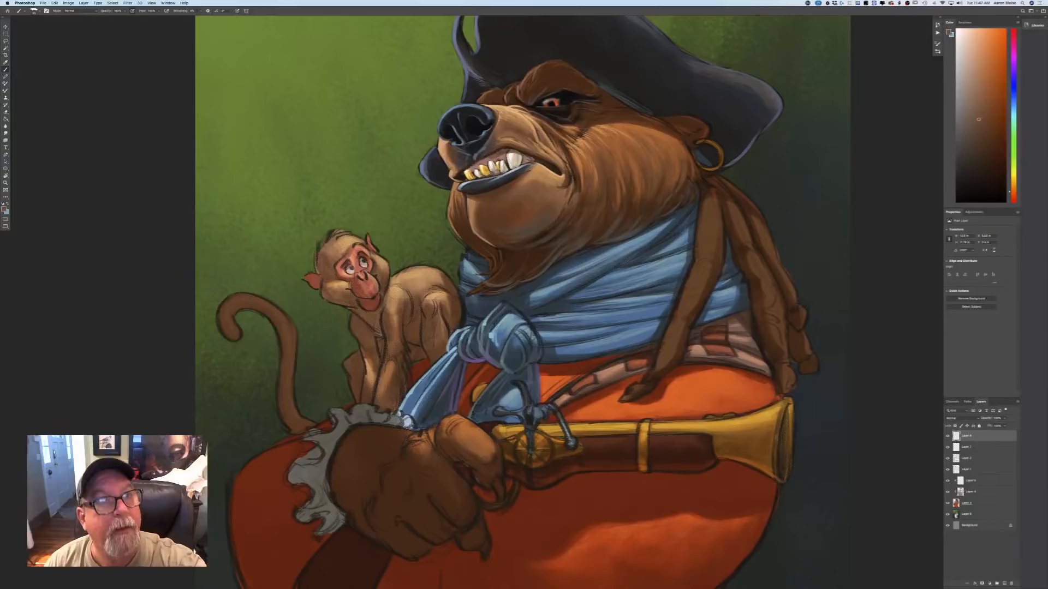
scroll(148, 382, "down", 5)
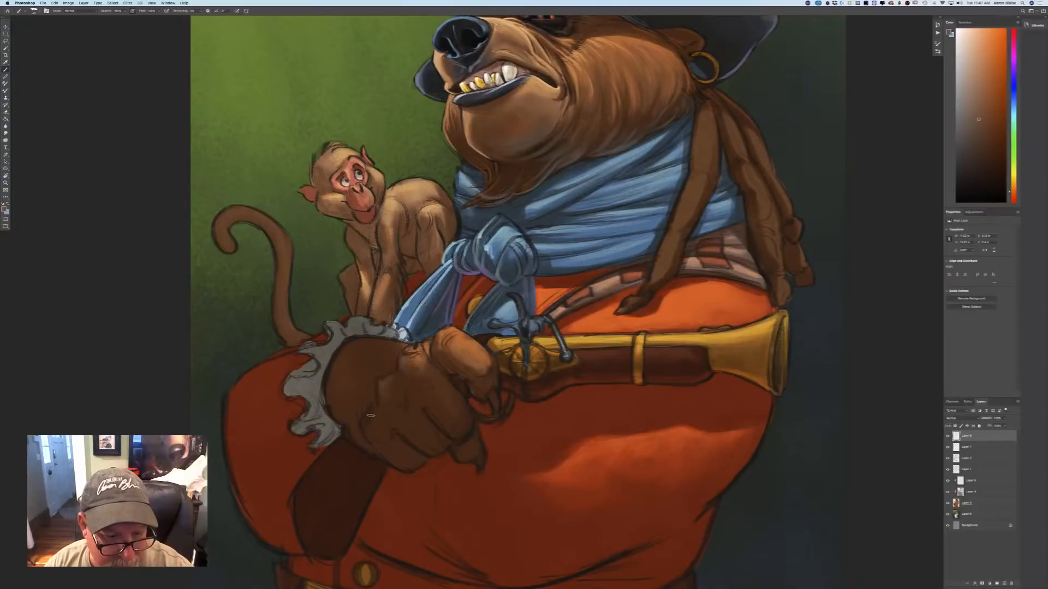
mouse_move(370, 416)
left_mouse_down()
mouse_move(368, 431)
mouse_move(374, 424)
left_mouse_up()
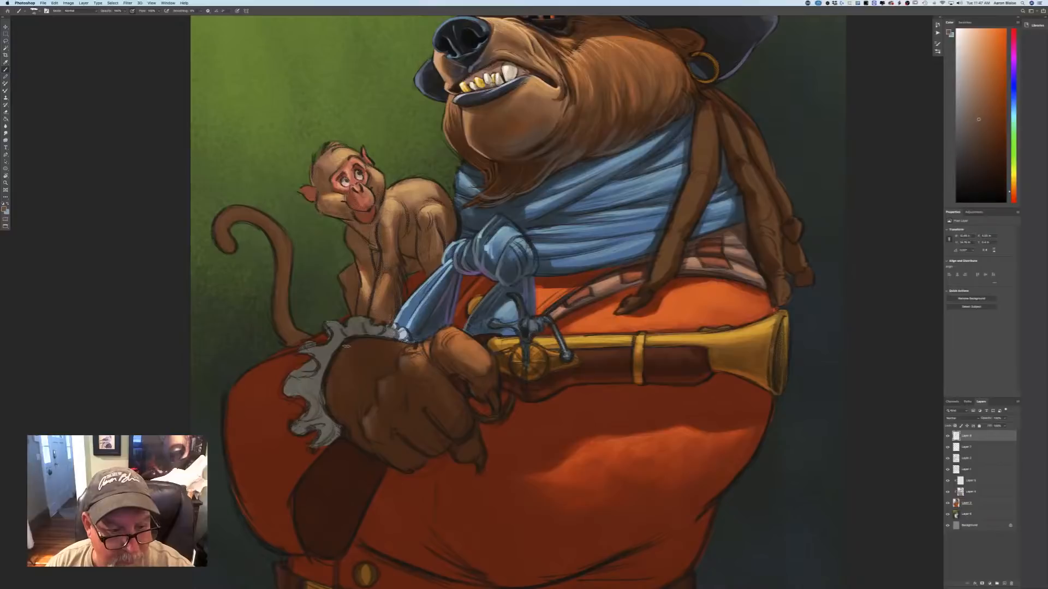
left_click_drag(345, 345, 336, 405)
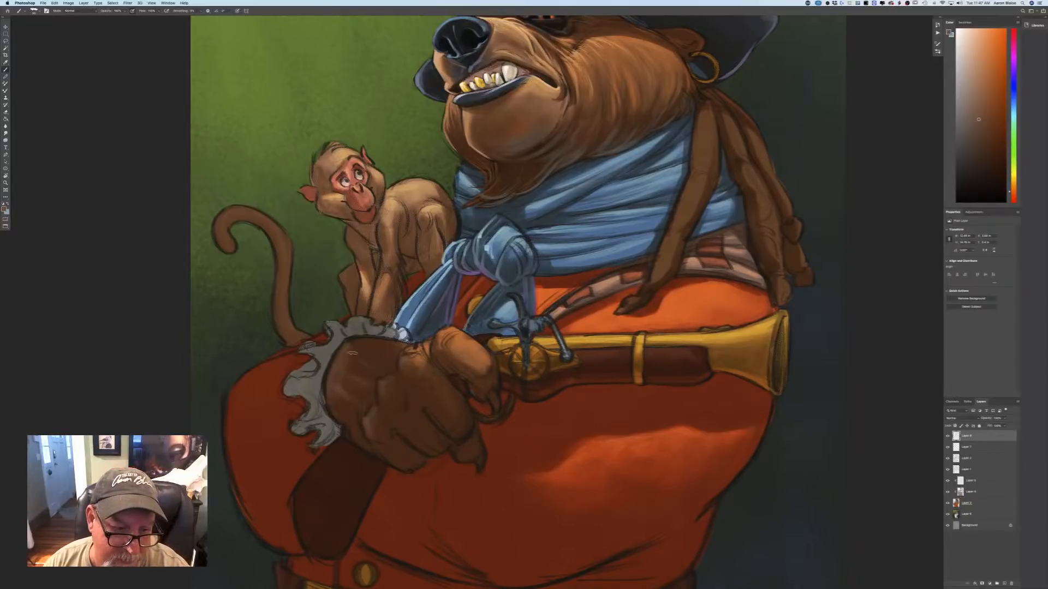
left_click_drag(350, 344, 385, 341)
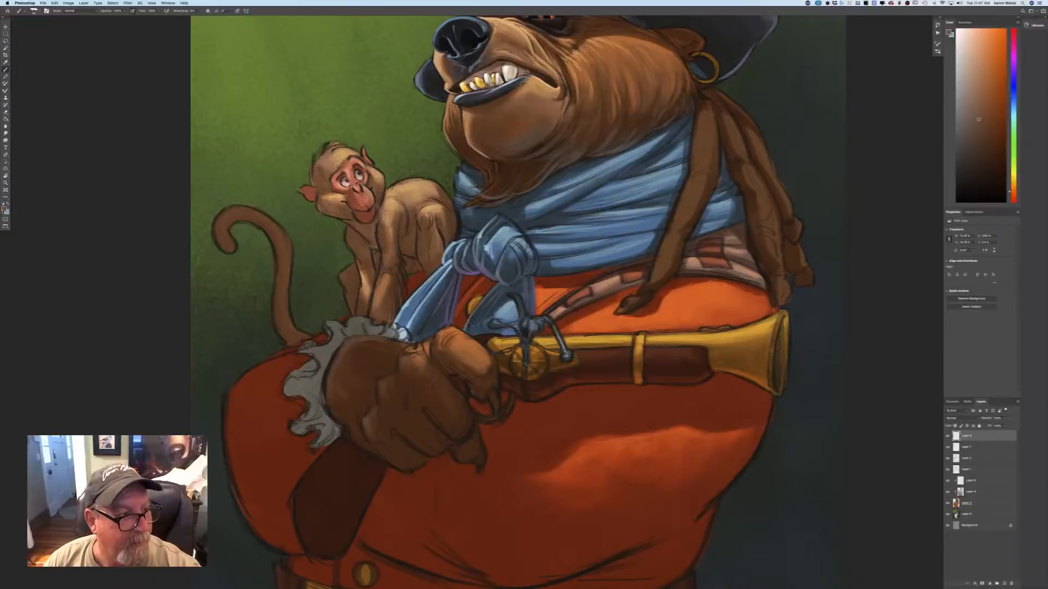
Sample the dark red of the coat below the fist and brighten it for red reflected light on the hand's lower edges.
left_click(5, 208)
left_click(444, 475)
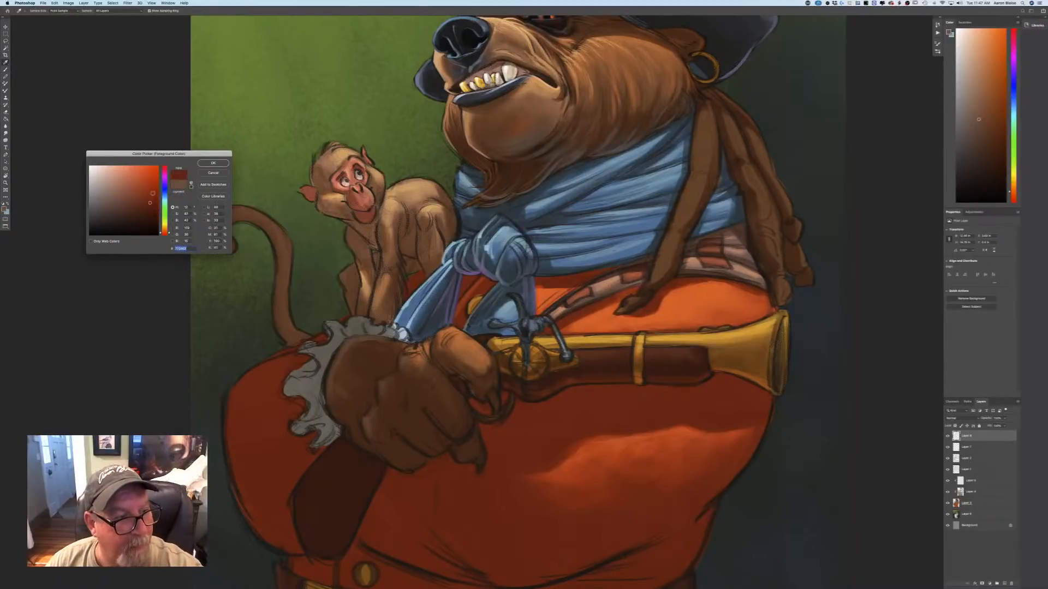
left_click(153, 194)
left_click(213, 163)
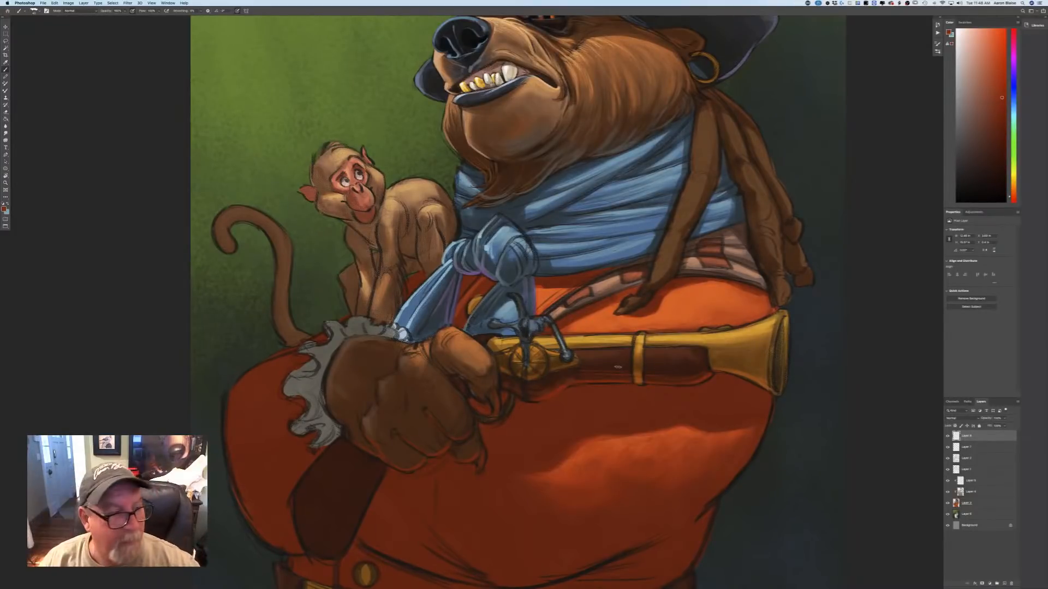
Sample the gold of the gun's flared muzzle, lighten it, and paint a thin highlight around the rim with a smaller brush.
left_click(5, 209)
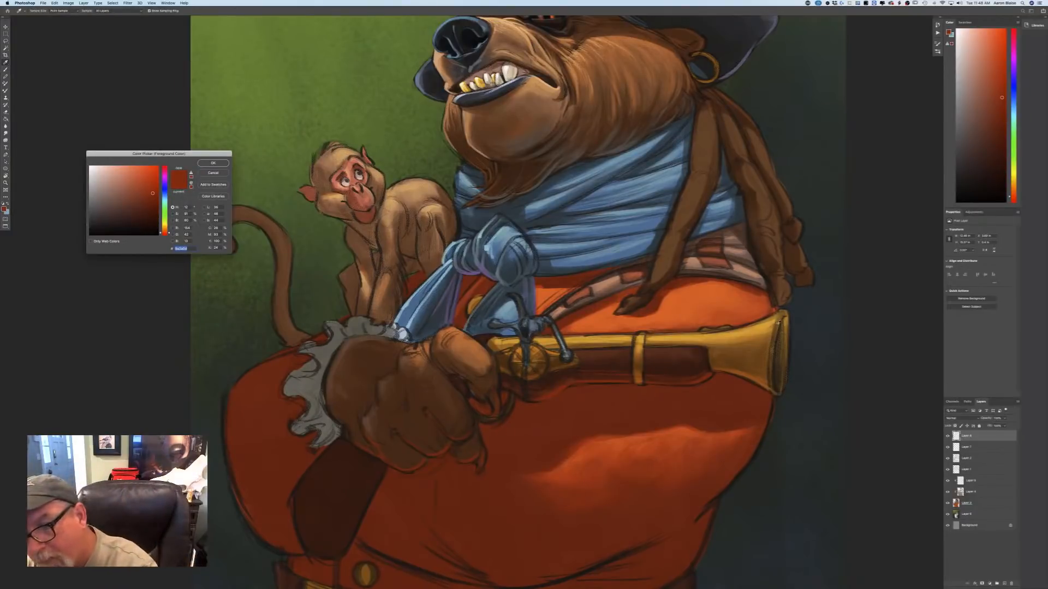
left_click(770, 338)
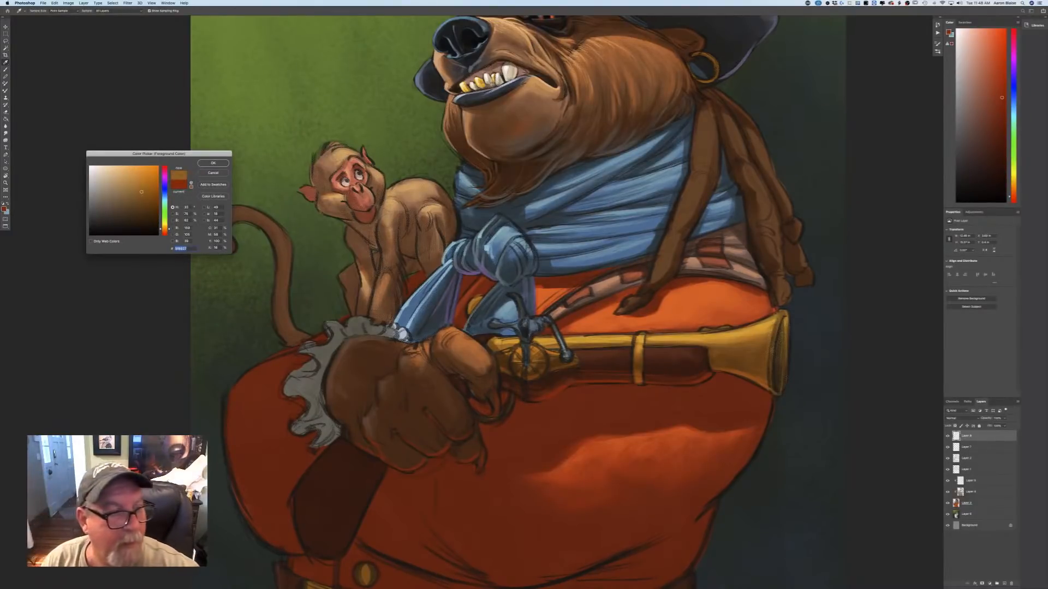
key("Return")
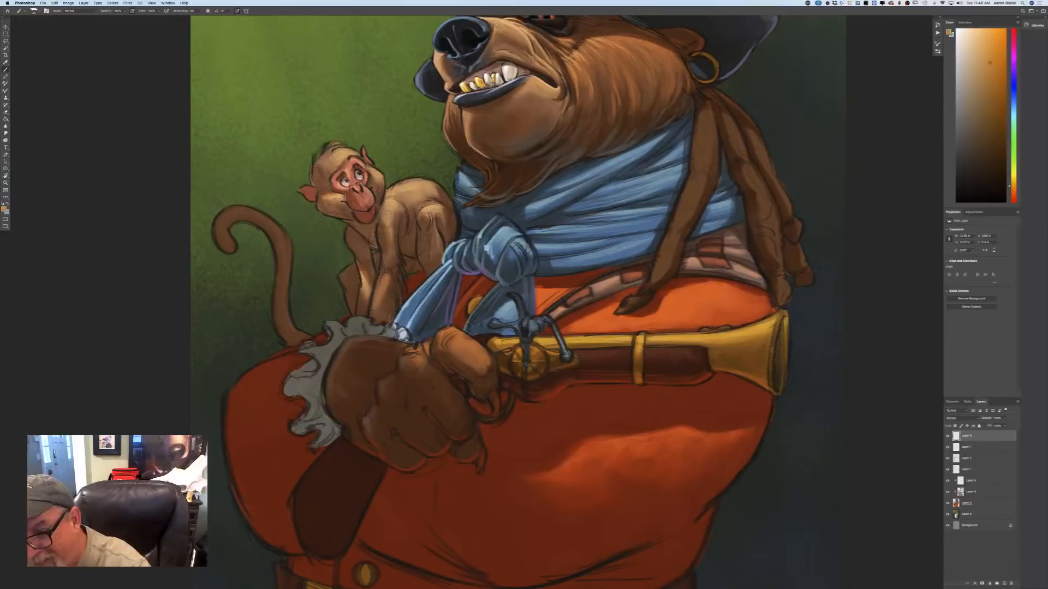
key("bracketleft")
key("bracketleft")
left_click_drag(786, 323, 788, 348)
left_click_drag(788, 332, 779, 394)
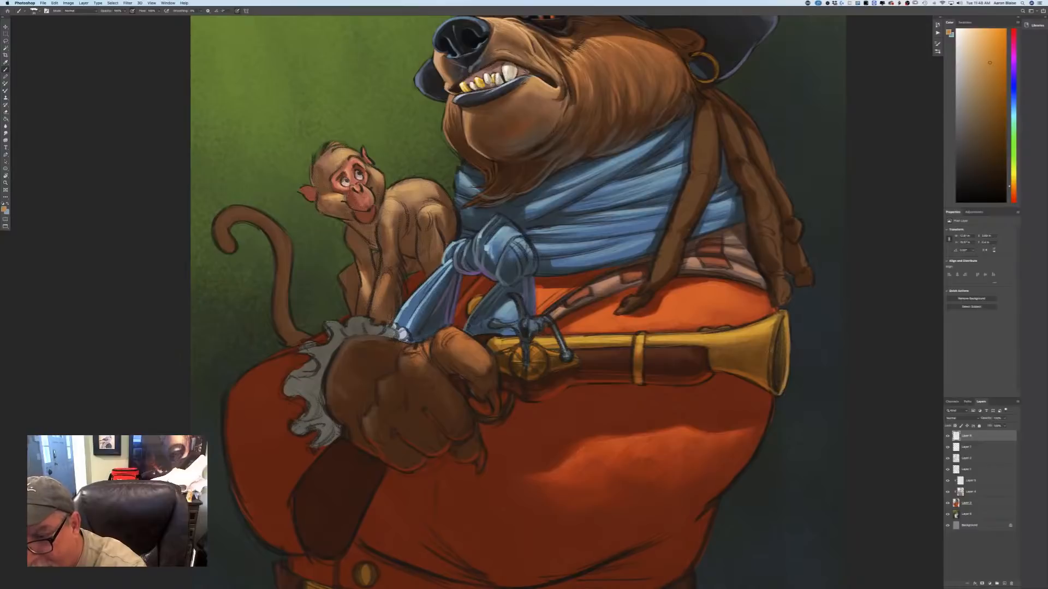
mouse_move(781, 314)
left_mouse_down()
mouse_move(774, 345)
mouse_move(781, 317)
mouse_move(780, 389)
left_mouse_up()
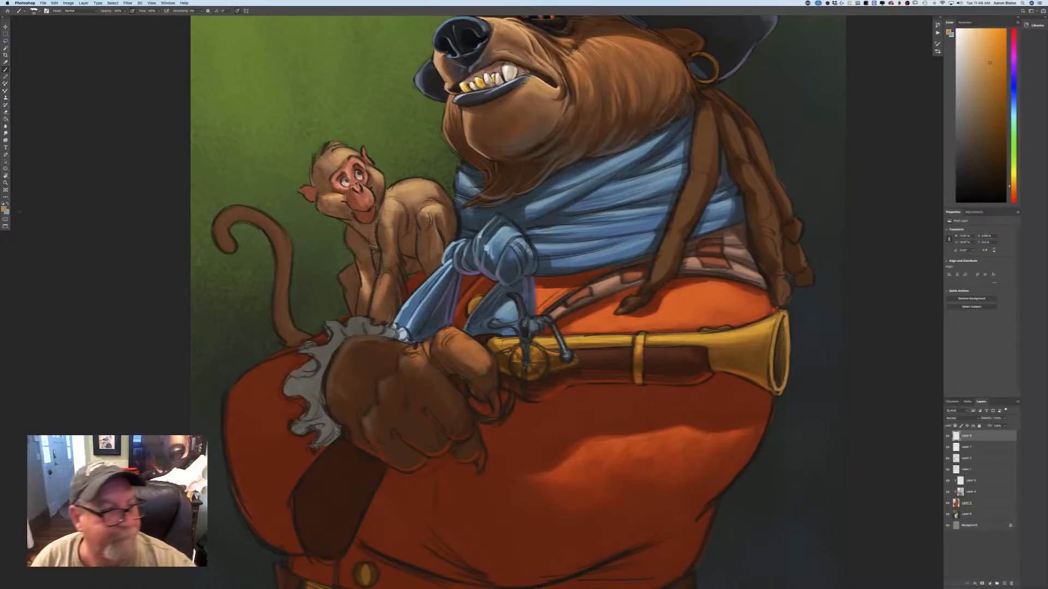
Sample the lit orange-red of the coat's belly, brighten it, and paint reflected light along the underside of the gun near the trigger.
left_click(4, 210)
left_click(718, 437)
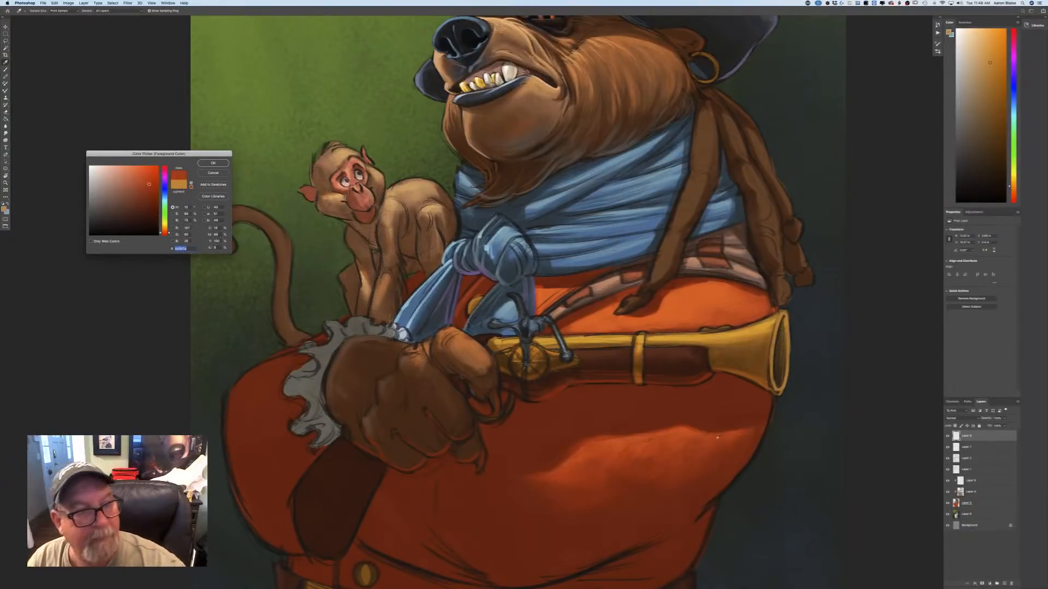
key("Return")
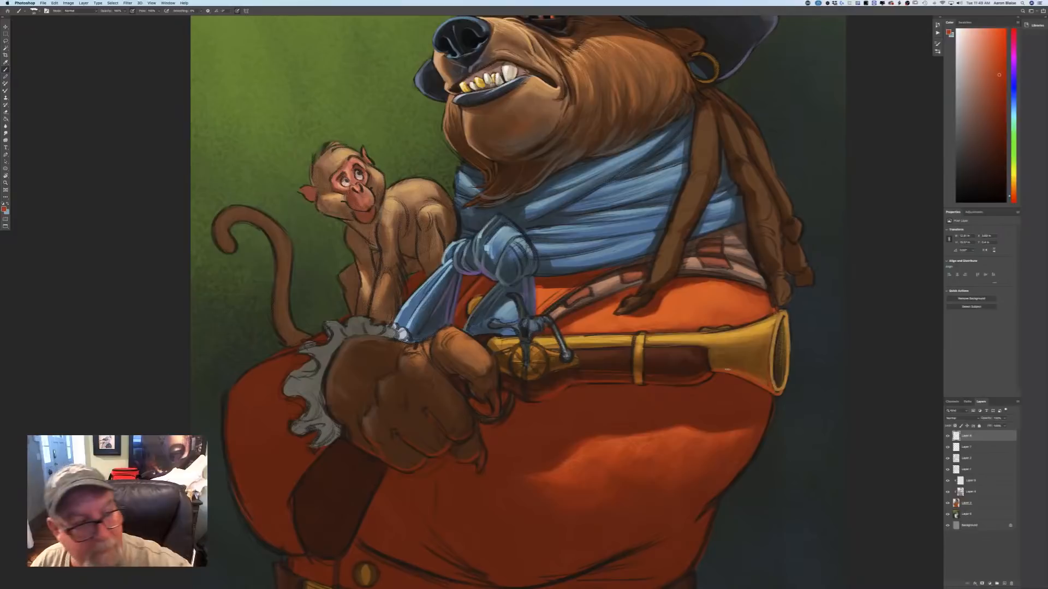
left_click(4, 209)
left_click(149, 172)
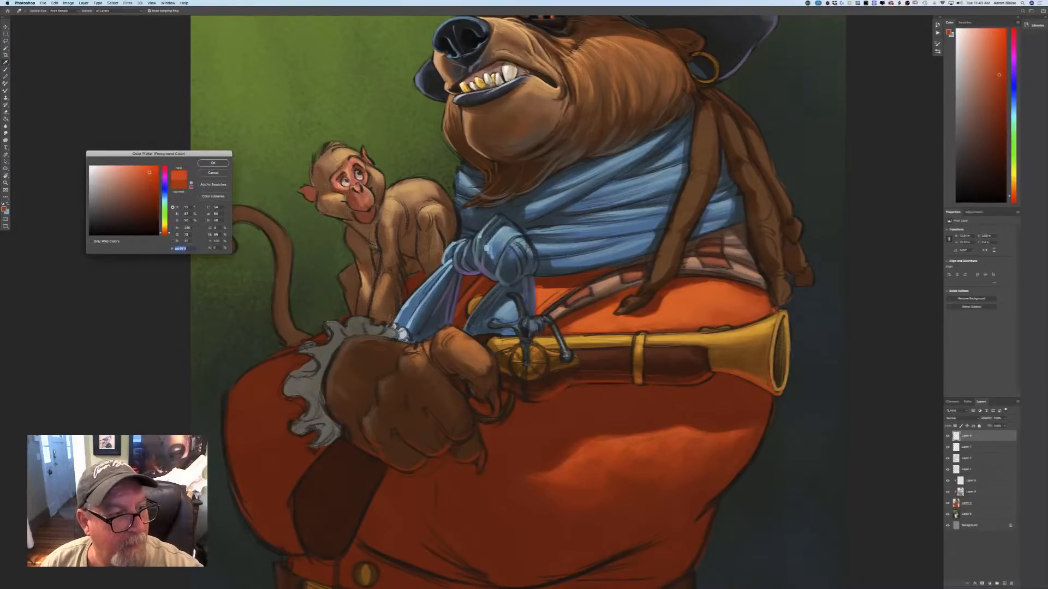
left_click(218, 164)
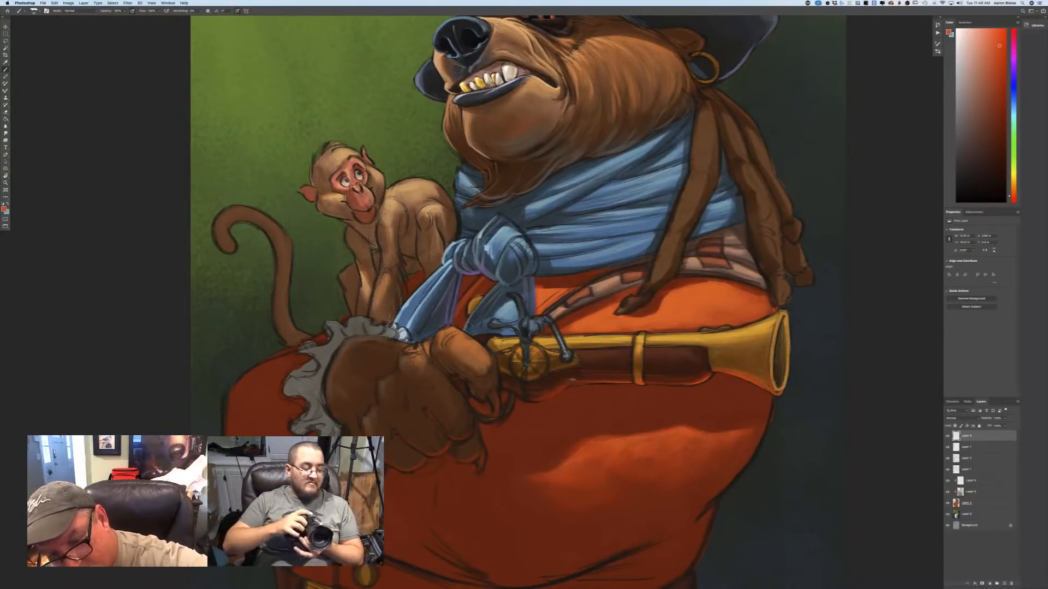
left_click_drag(565, 388, 558, 391)
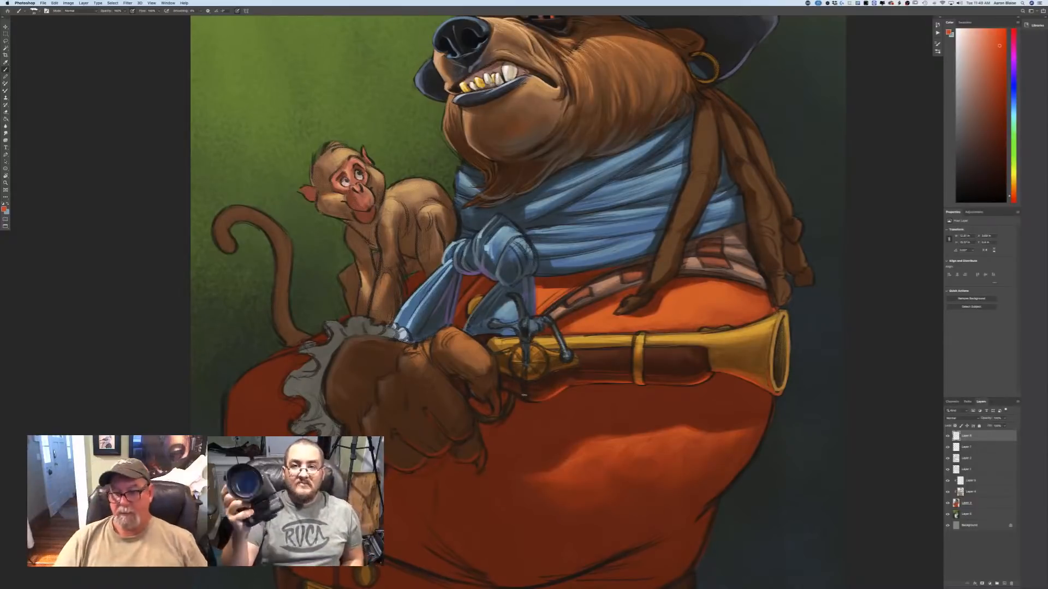
key("super+minus")
key("super+minus")
key("super+minus")
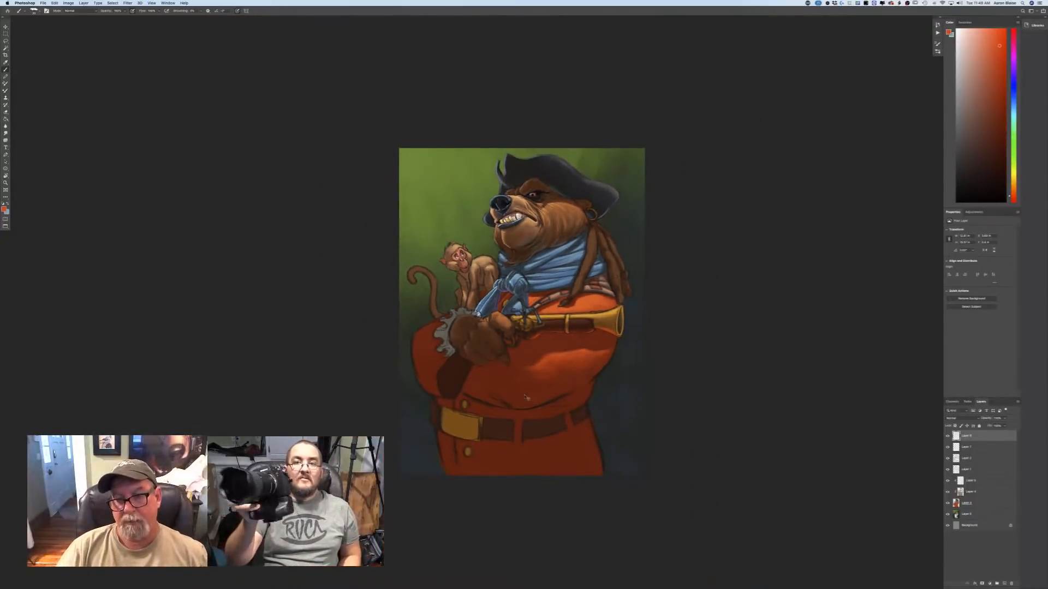
Sample the orange-red of the coat's lit belly as the painting color for reflected light on the gun's underside.
key("super+plus")
key("super+plus")
key("super+plus")
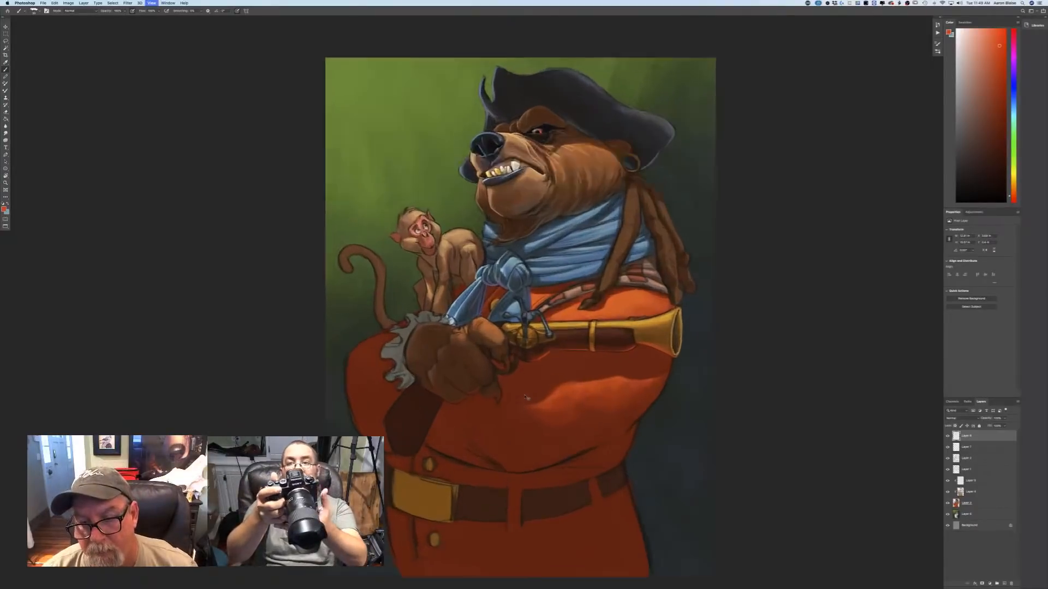
left_click(5, 210)
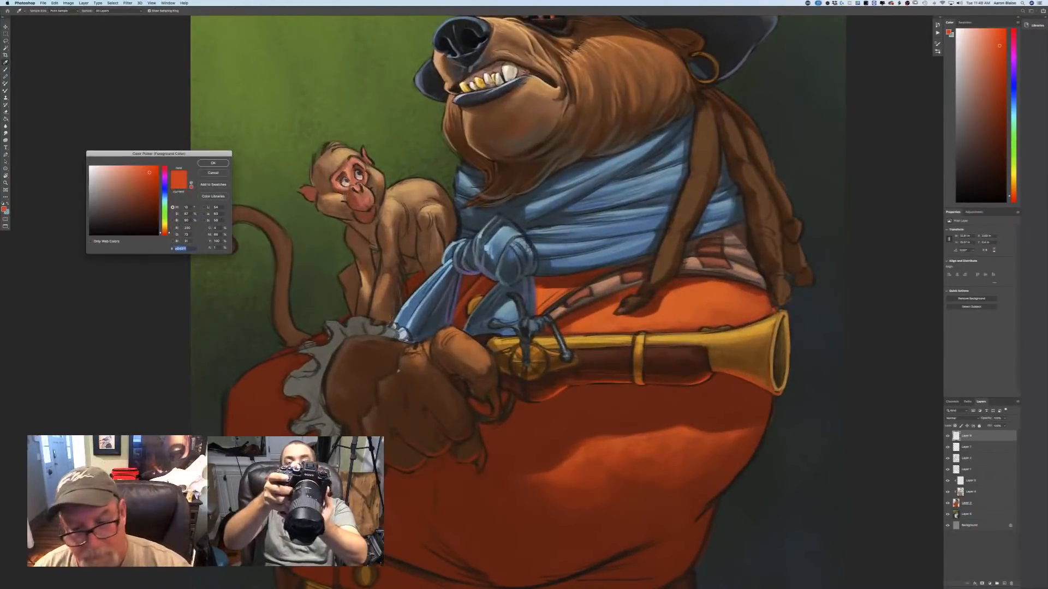
left_click(623, 461)
left_click(211, 162)
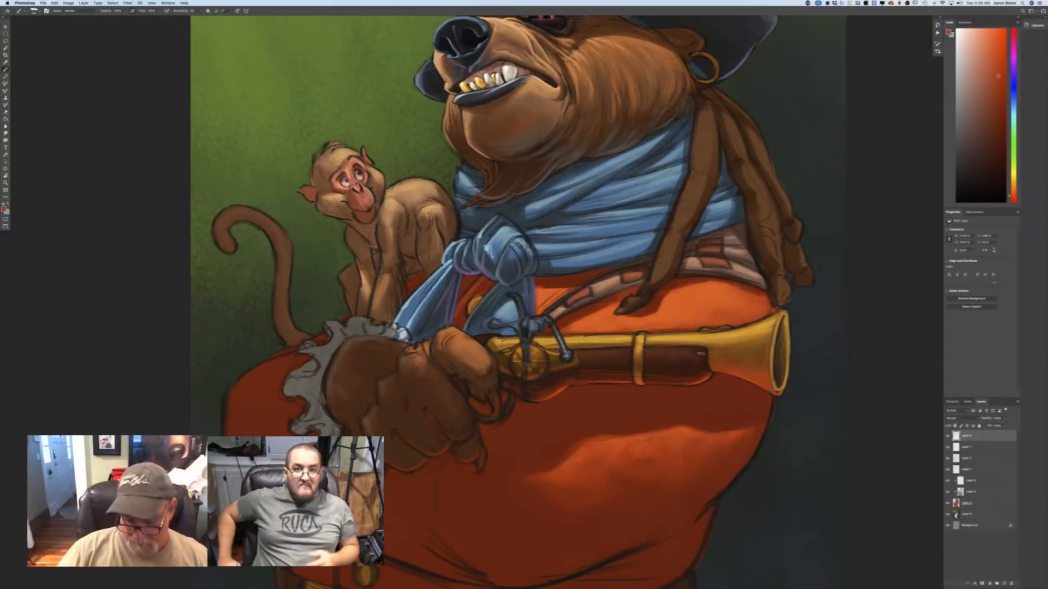
key("super+minus")
key("super+minus")
key("super+minus")
key("super+plus")
key("super+plus")
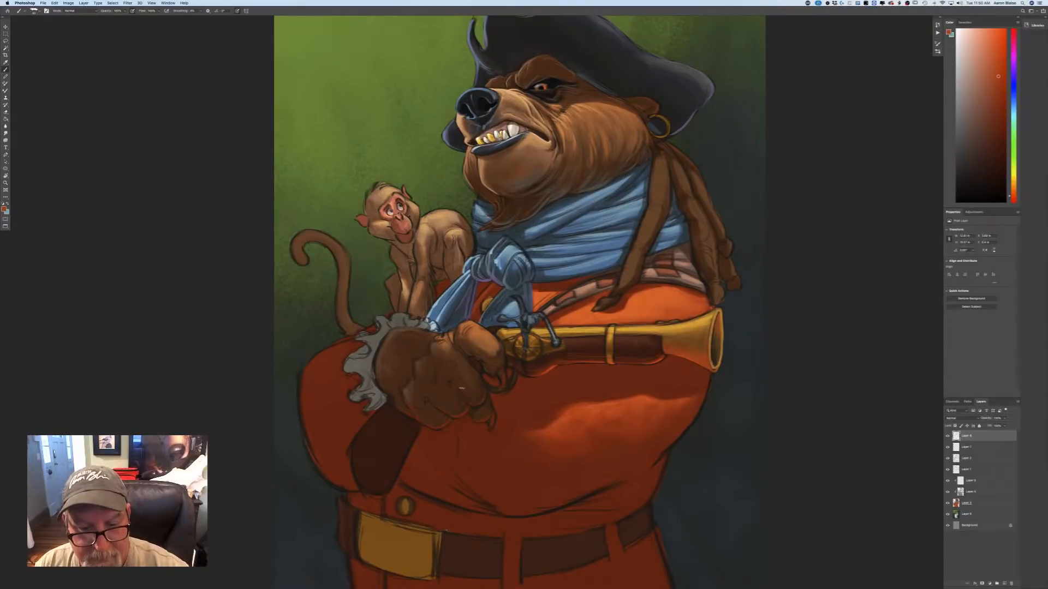
left_click(4, 208)
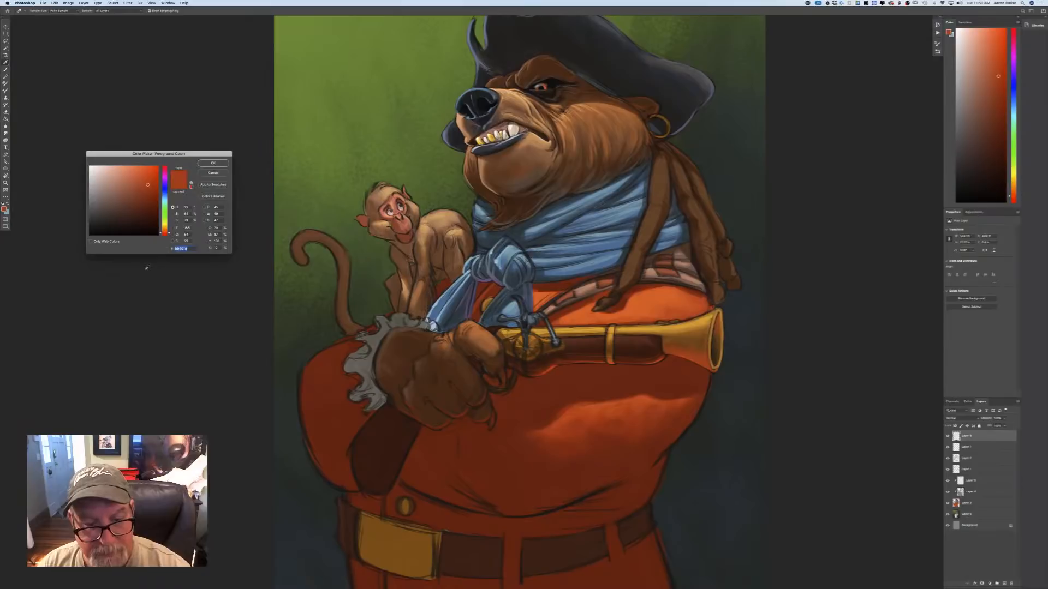
left_click(212, 164)
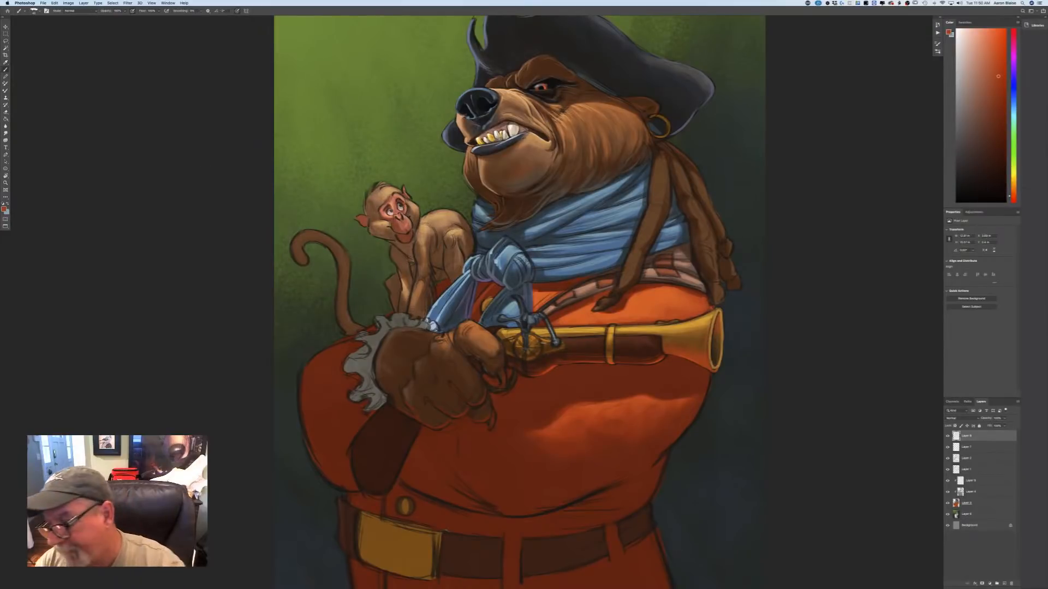
On a new layer set to Multiply, paint muted warm-gray shadows between the fist's fingers and across the sleeve below it.
left_click(949, 418)
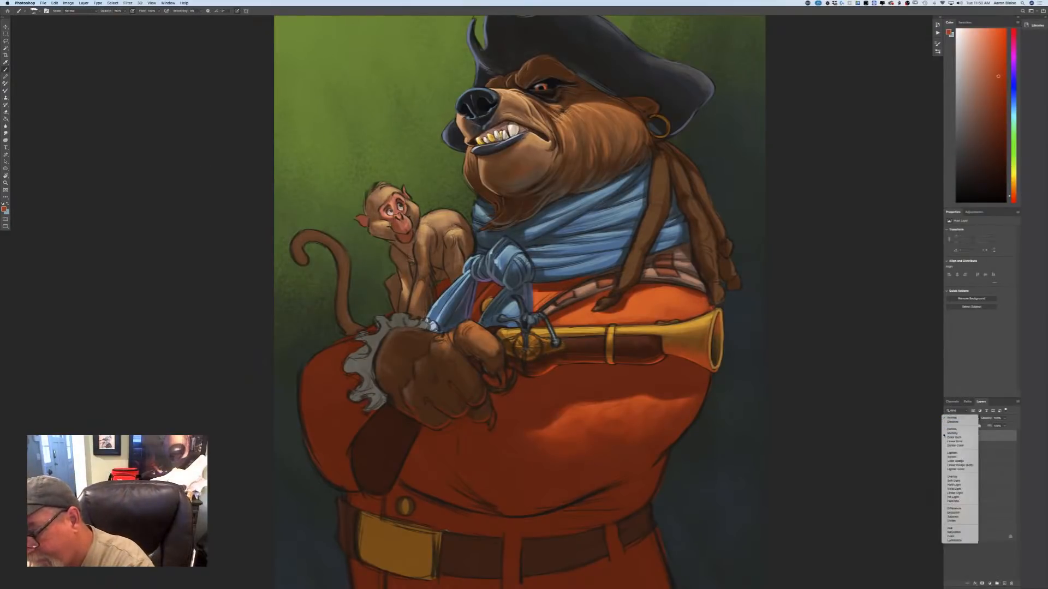
left_click(952, 434)
left_click(4, 208)
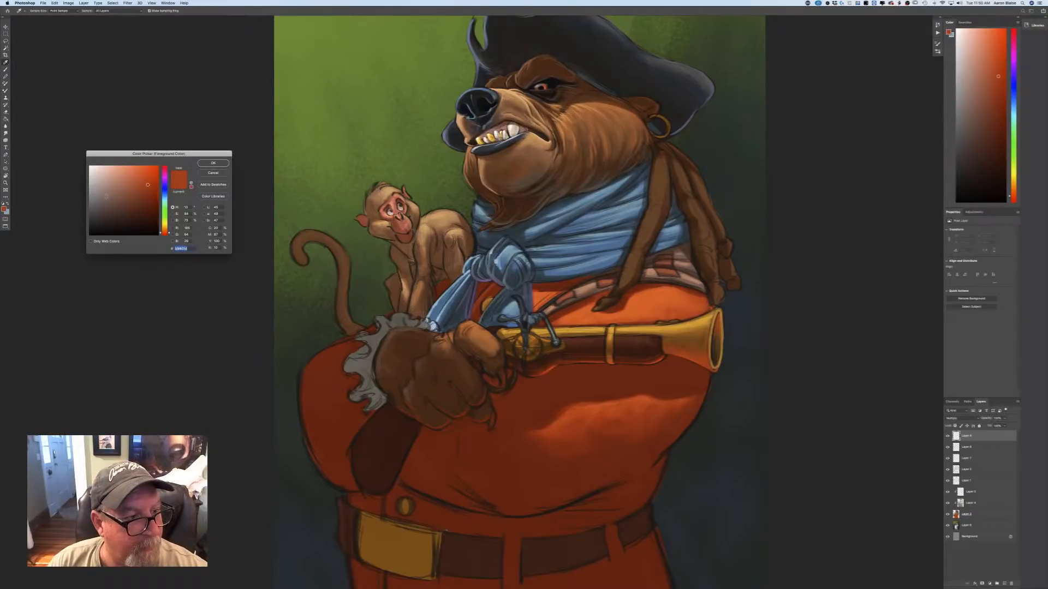
left_click(107, 195)
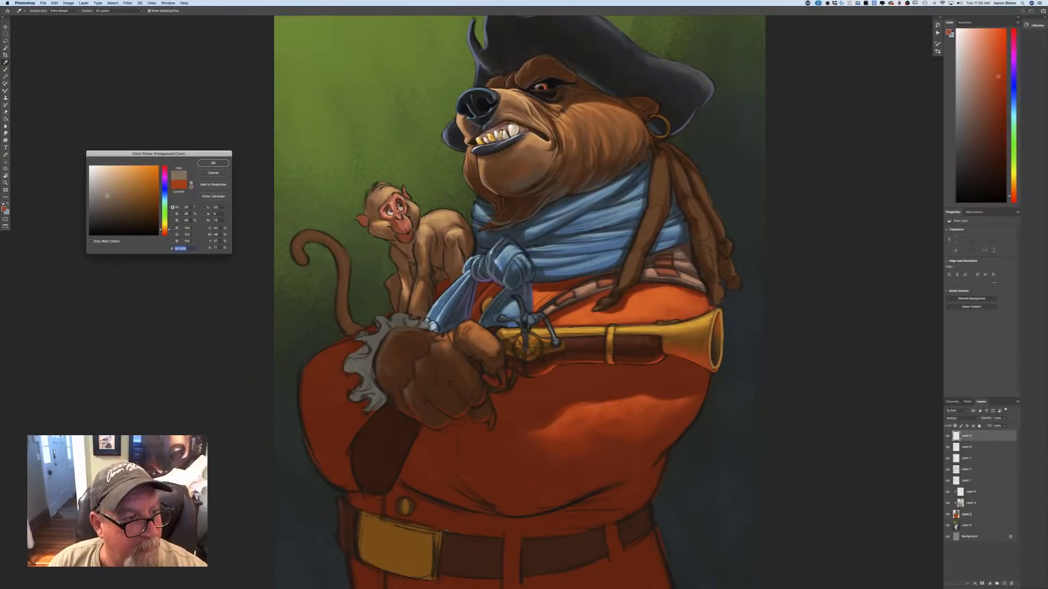
key("Return")
key("b")
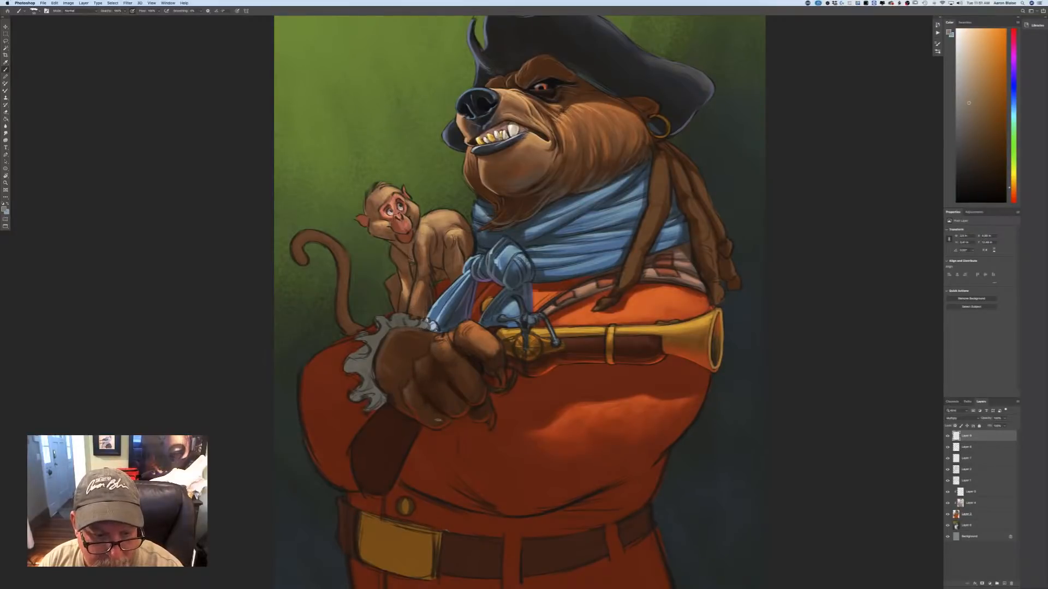
left_click_drag(422, 415, 410, 401)
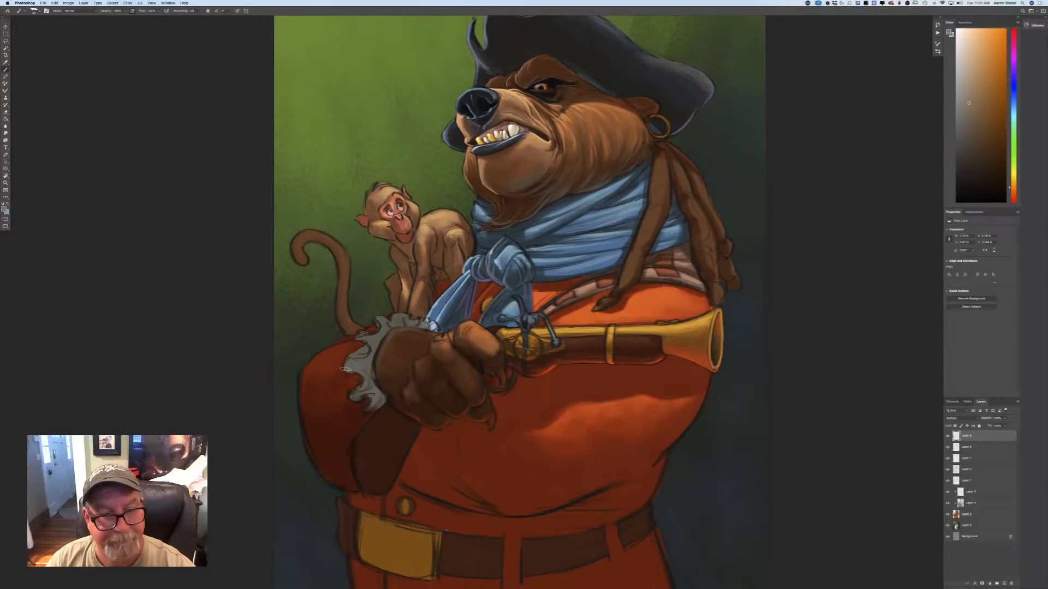
Extend the gray shadows with broad strokes over the coat's lower belly, the blue scarf and the side of the bear's head.
key("super+minus")
key("super+minus")
key("super+plus")
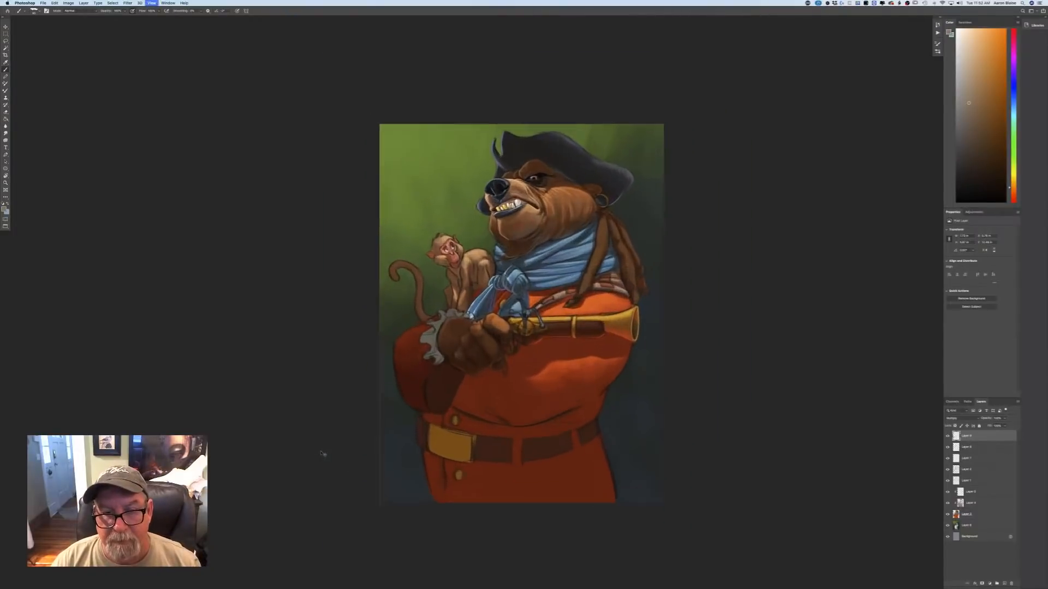
key("super+plus")
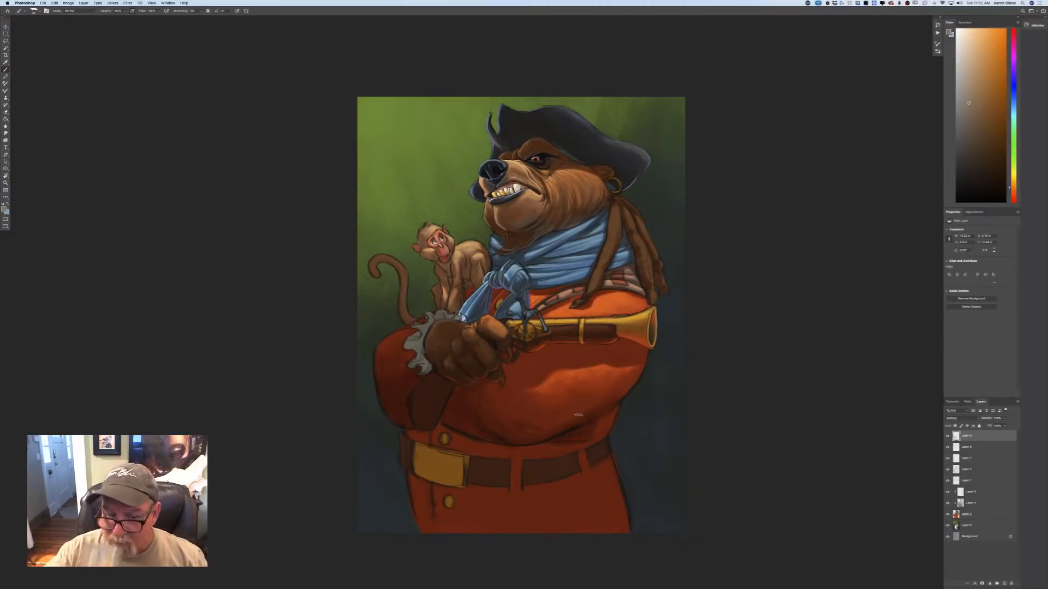
mouse_move(470, 295)
left_mouse_down()
mouse_move(483, 271)
mouse_move(524, 259)
mouse_move(533, 243)
mouse_move(510, 259)
mouse_move(561, 229)
mouse_move(526, 255)
mouse_move(537, 260)
left_mouse_up()
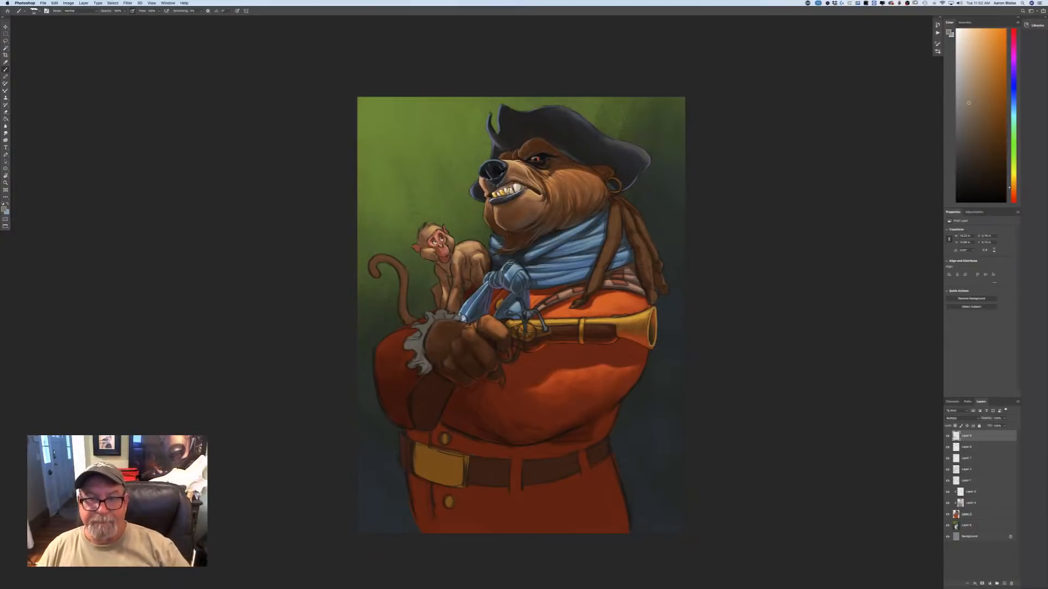
mouse_move(608, 207)
left_mouse_down()
mouse_move(597, 218)
mouse_move(612, 182)
mouse_move(627, 174)
mouse_move(526, 155)
mouse_move(542, 147)
mouse_move(521, 157)
mouse_move(547, 149)
left_mouse_up()
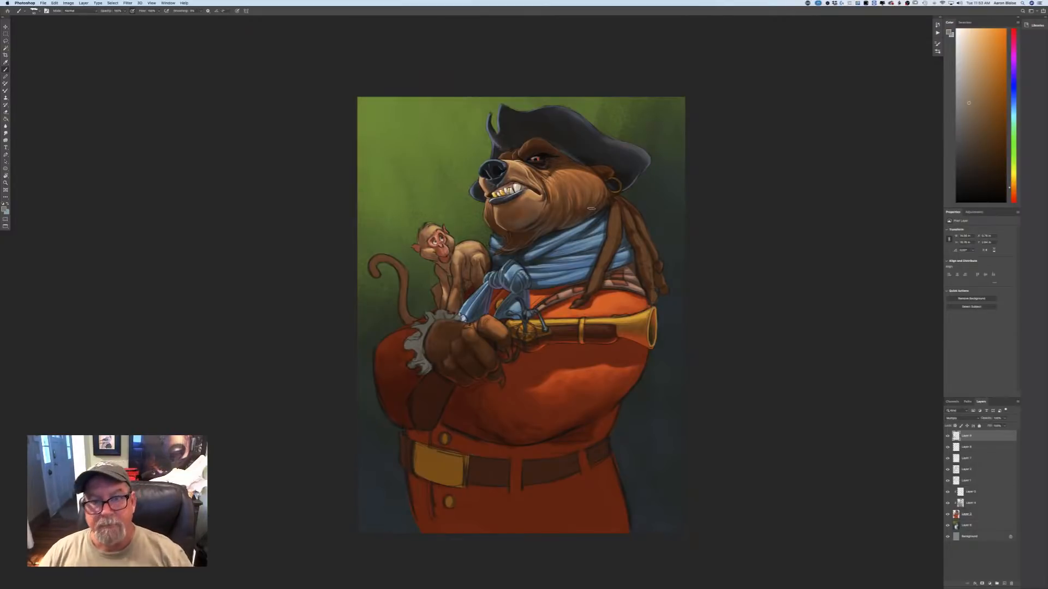
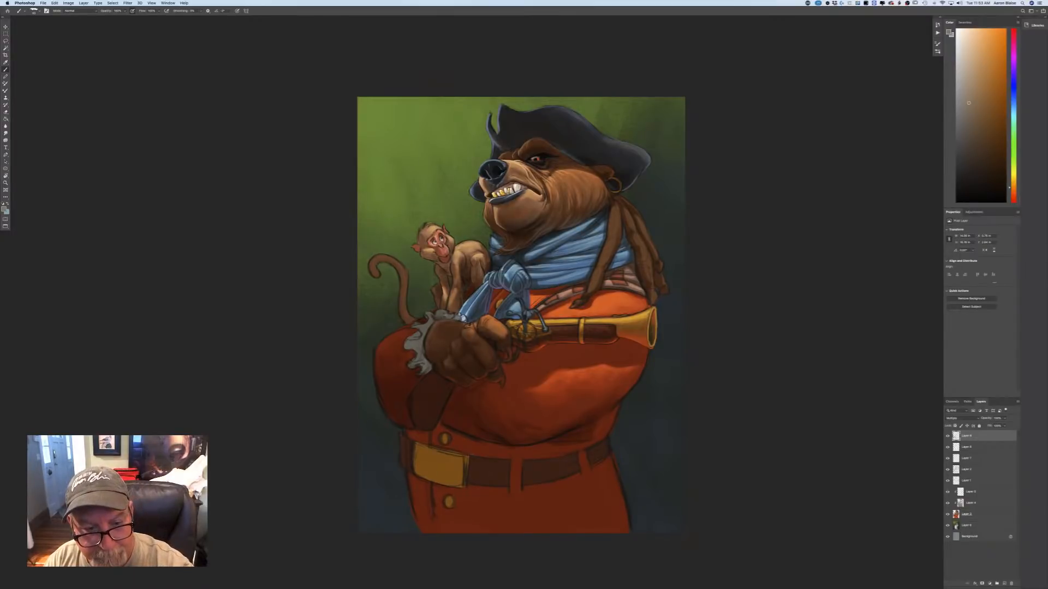
Deepen the gray Multiply shading over the lace ruffle and the adjoining sleeve beside the fist.
left_click_drag(435, 322, 423, 357)
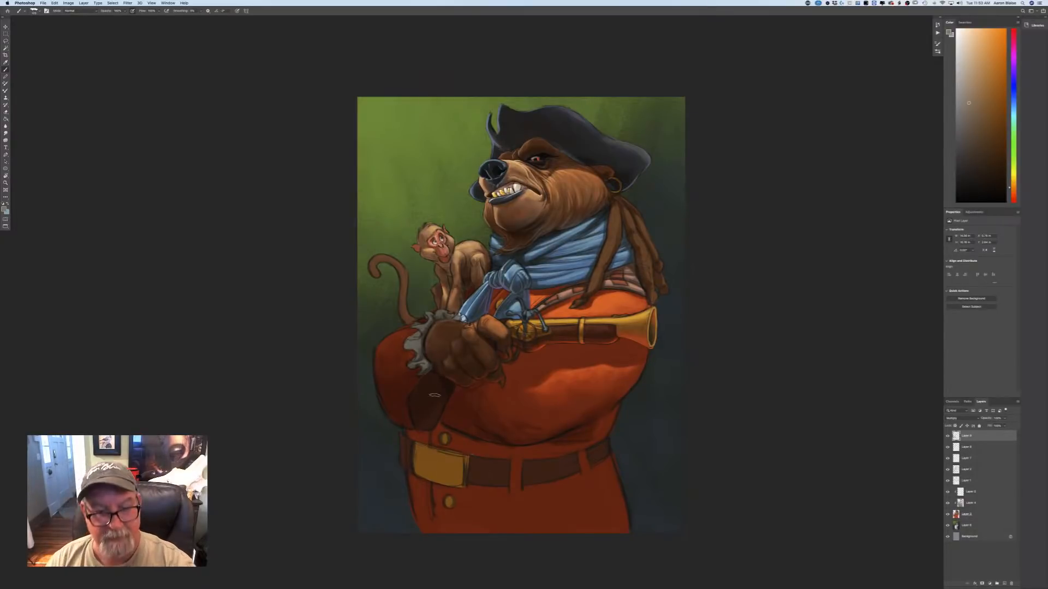
Sample the coat's shadowed red and, on a new layer, paint it along the dark cuff's edges below the fist, brightening it for the rim.
left_click(4, 210)
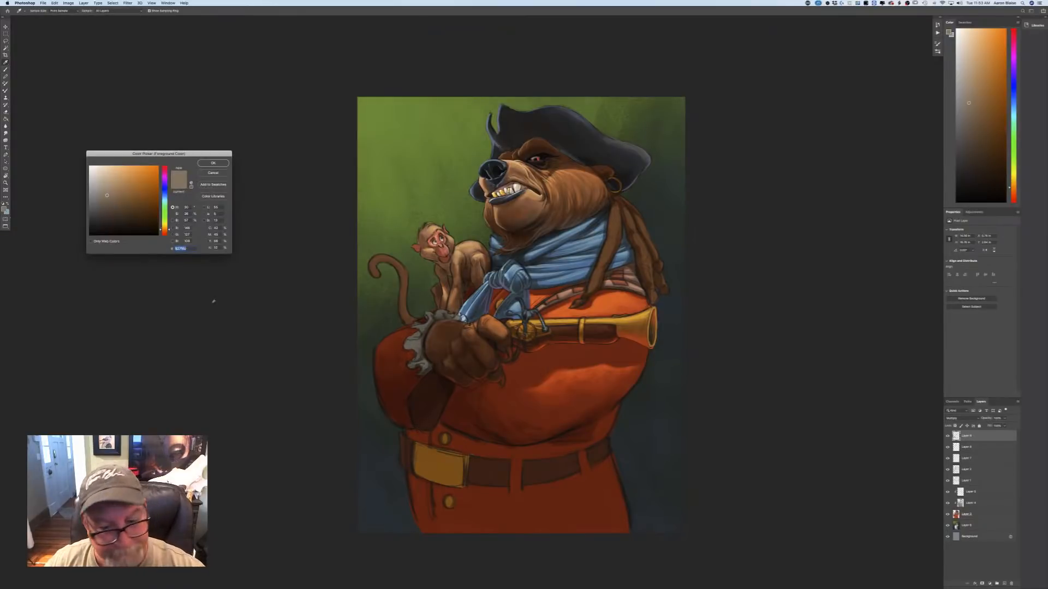
left_click(506, 404)
key("Return")
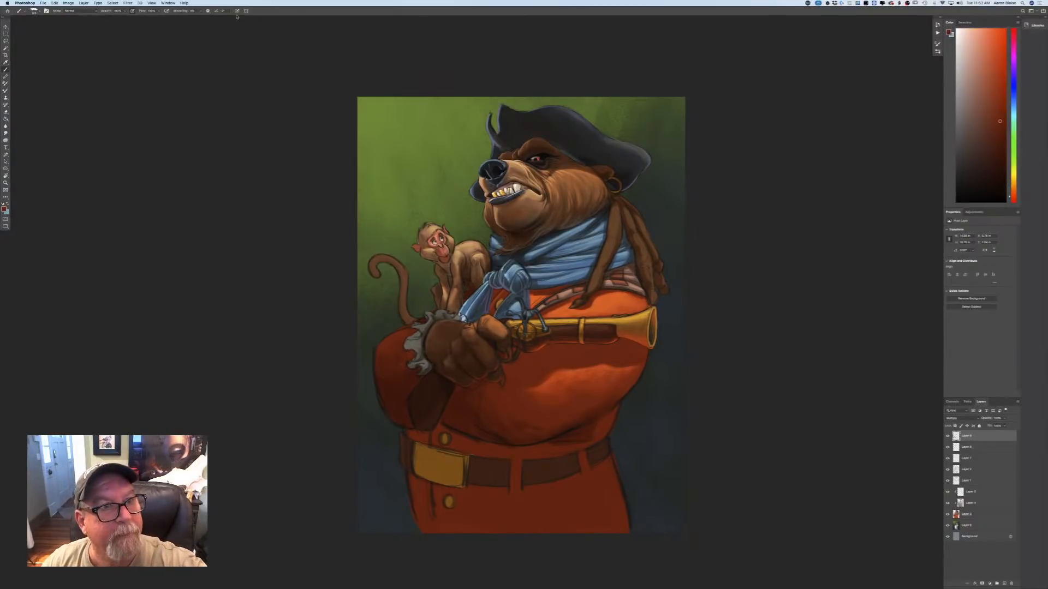
key("super+plus")
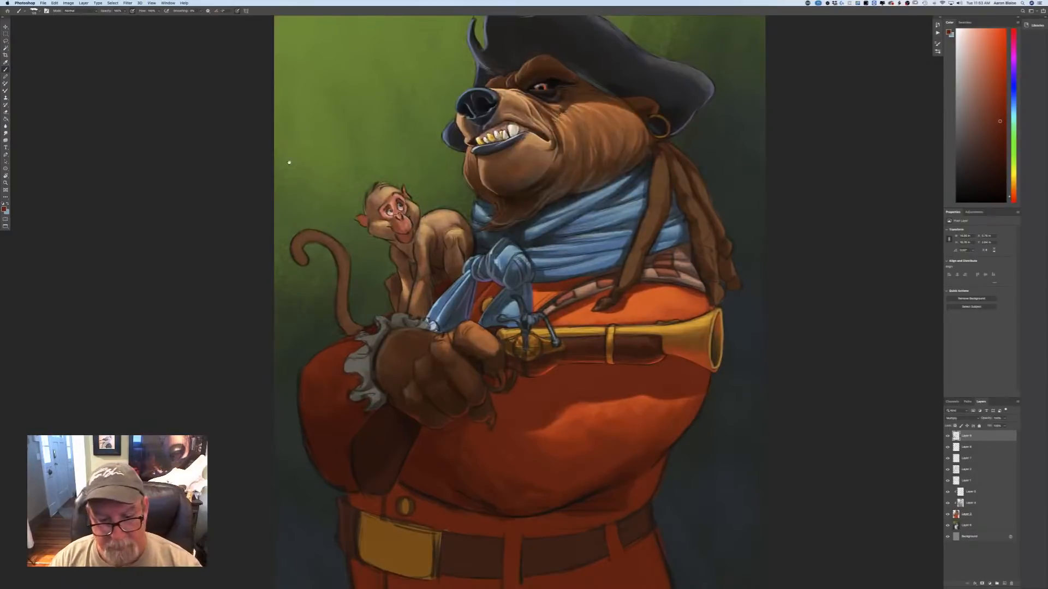
left_click_drag(228, 493, 346, 360)
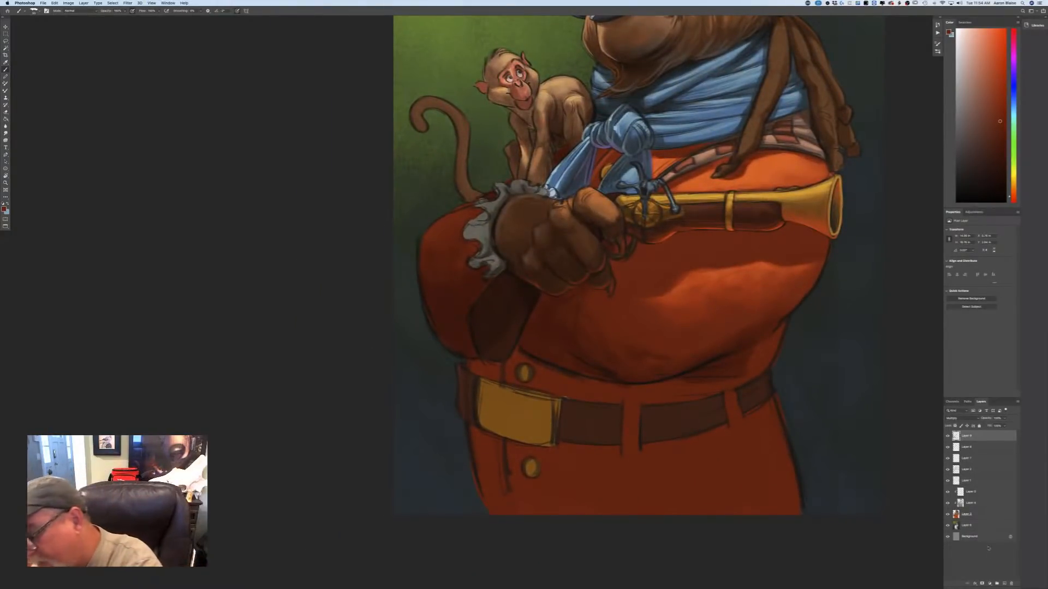
left_click(997, 584)
left_click_drag(536, 297, 538, 294)
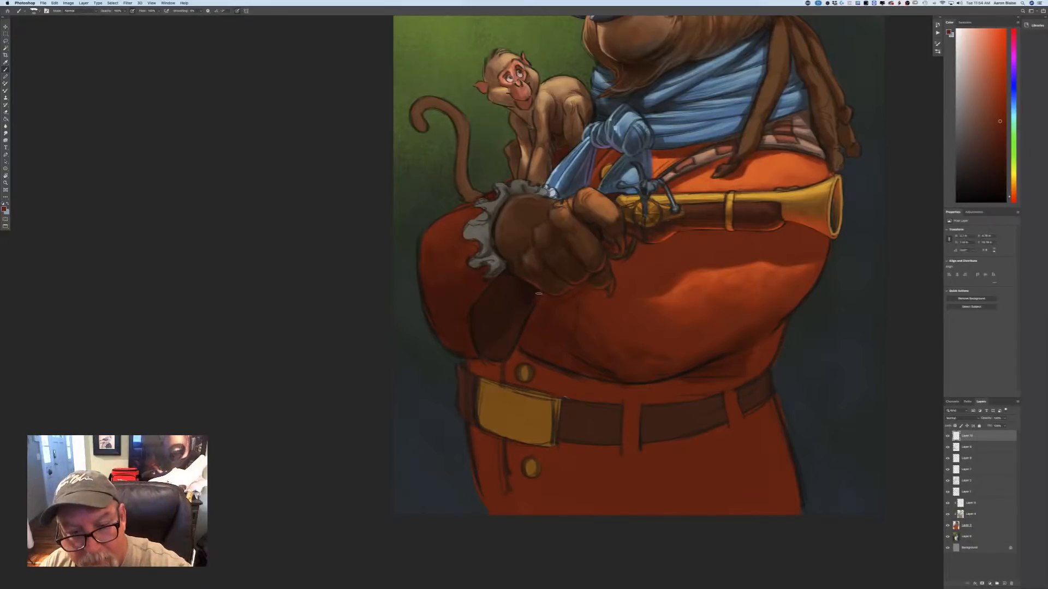
left_click_drag(512, 355, 491, 360)
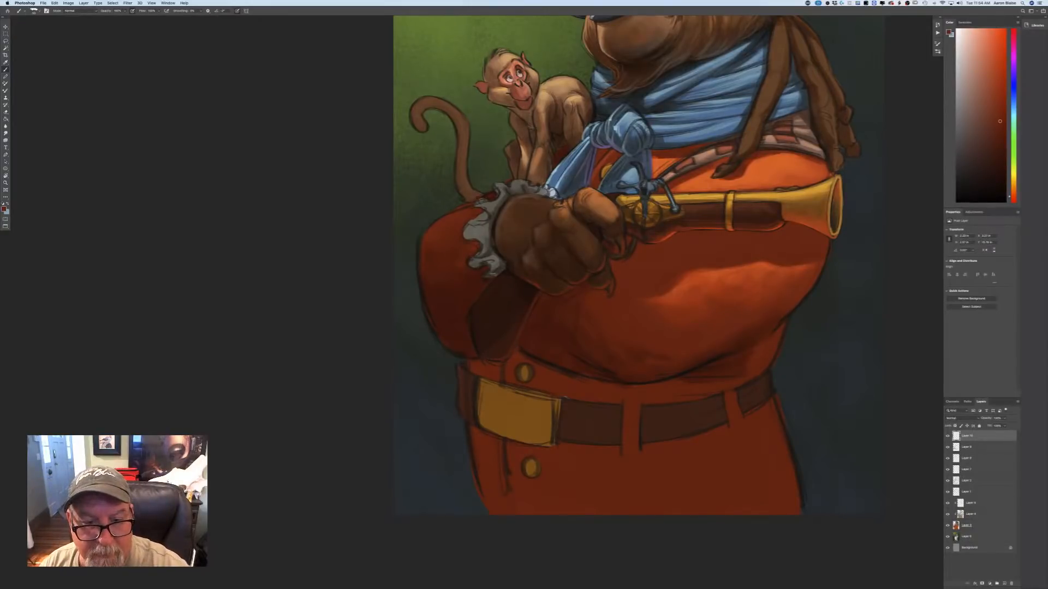
left_click_drag(493, 274, 471, 311)
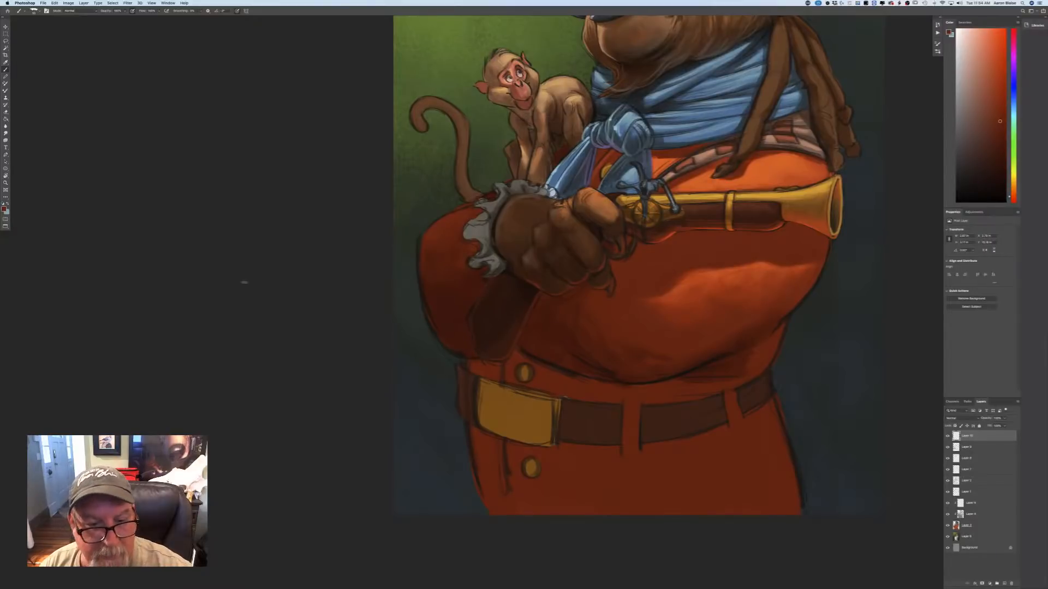
left_click(4, 209)
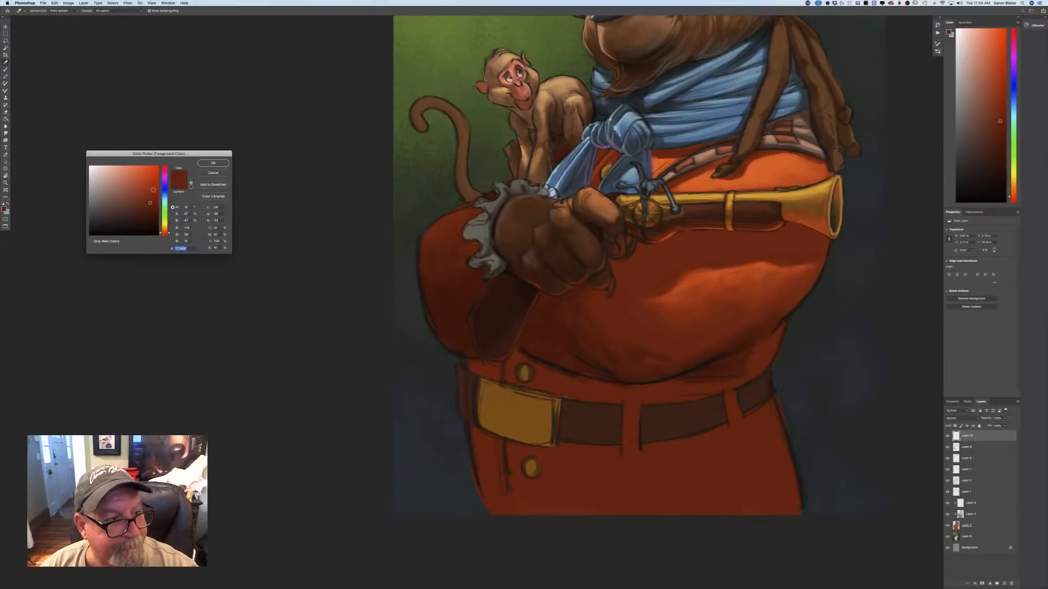
key("Return")
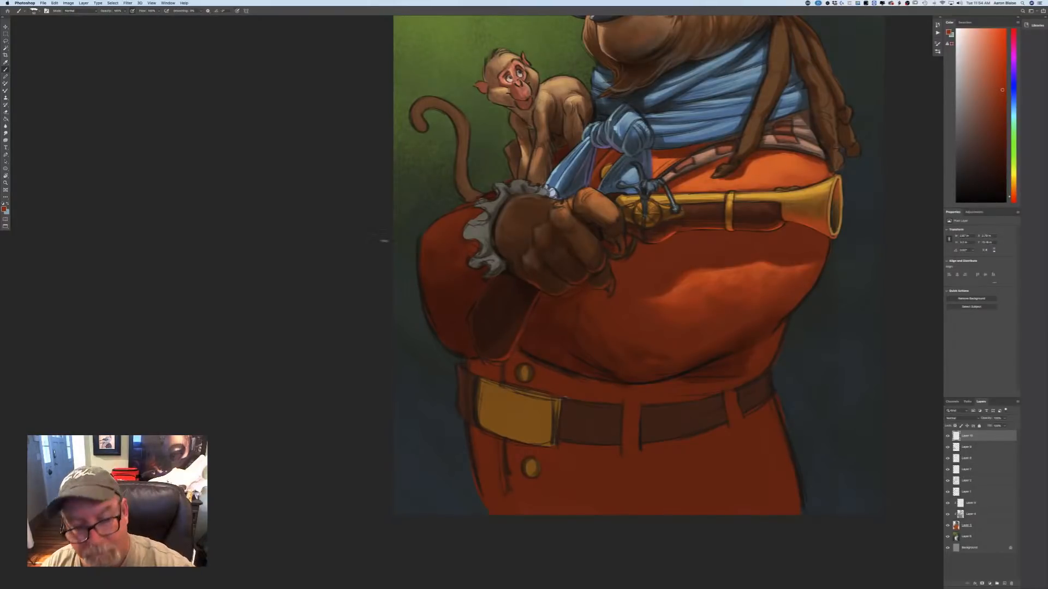
Try painting the cuff panel below the fist in a muted gray-green.
left_click(4, 209)
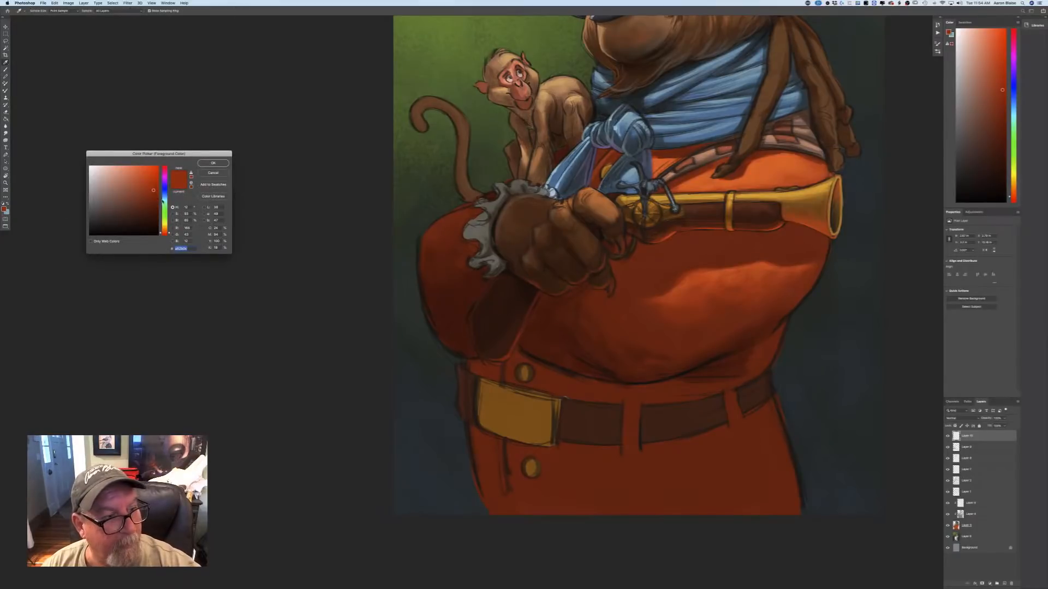
left_click(164, 198)
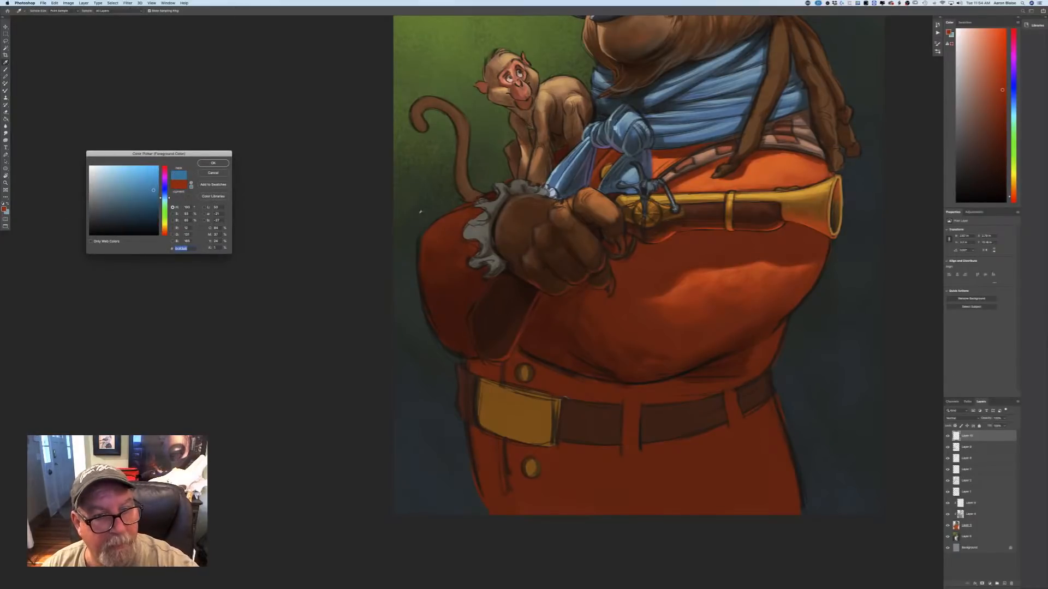
left_click(420, 212)
left_click(99, 205)
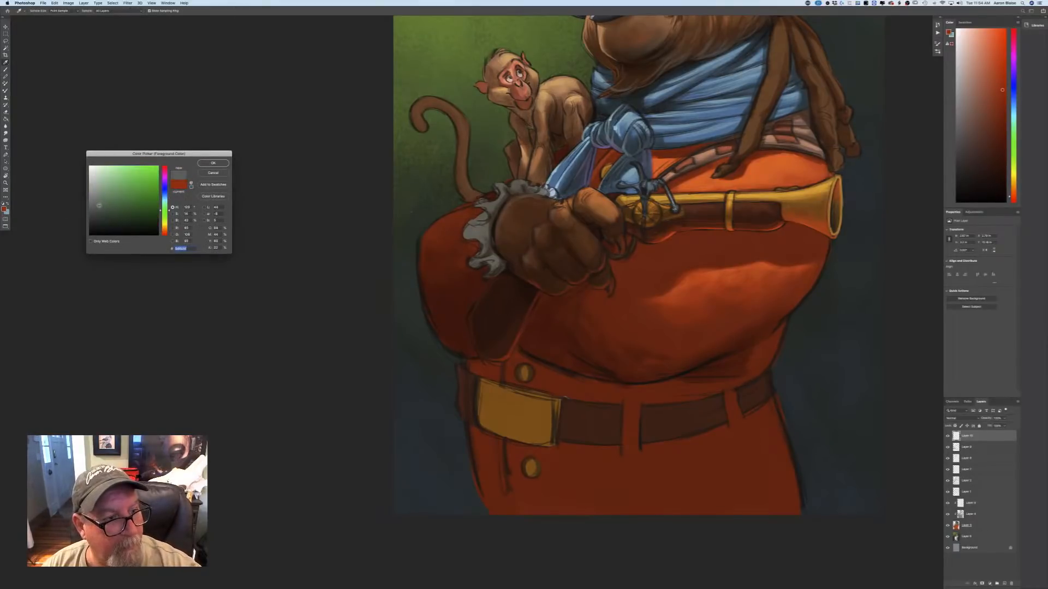
left_click(213, 163)
mouse_move(516, 286)
left_mouse_down()
mouse_move(492, 334)
mouse_move(514, 285)
mouse_move(479, 336)
mouse_move(501, 274)
mouse_move(477, 314)
mouse_move(482, 346)
mouse_move(519, 290)
mouse_move(484, 348)
mouse_move(500, 313)
mouse_move(478, 327)
mouse_move(498, 276)
mouse_move(513, 278)
mouse_move(492, 330)
left_mouse_up()
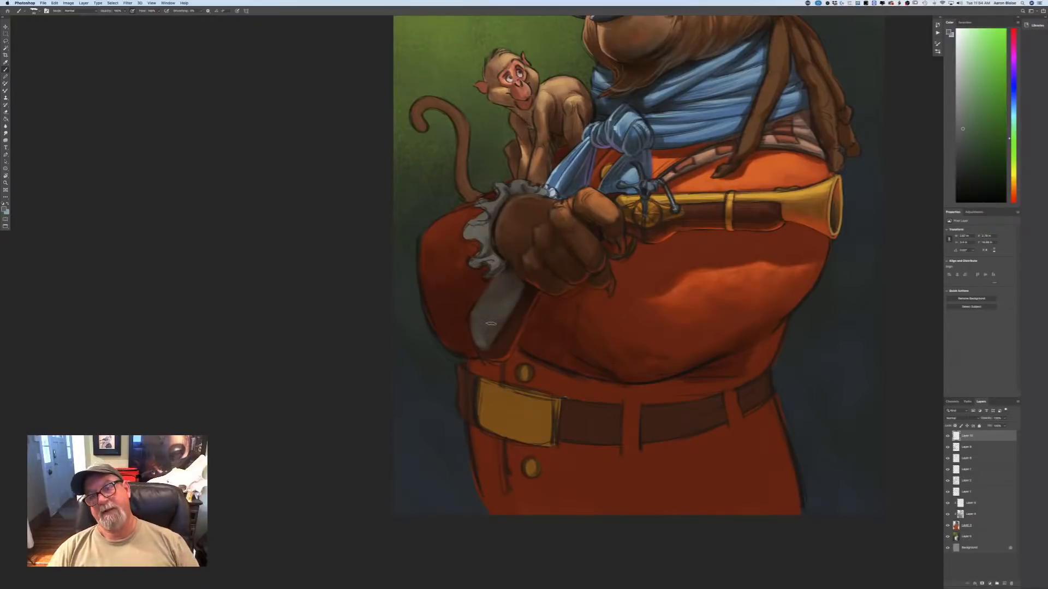
scroll(490, 324, "down", 2)
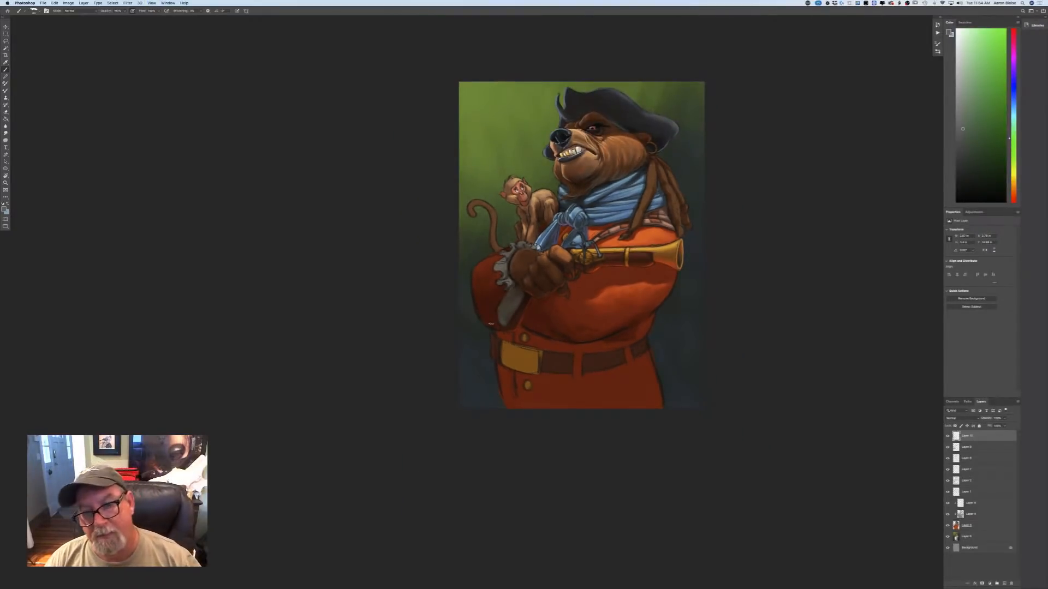
mouse_move(521, 294)
left_mouse_down()
mouse_move(506, 316)
mouse_move(508, 294)
mouse_move(501, 303)
left_mouse_up()
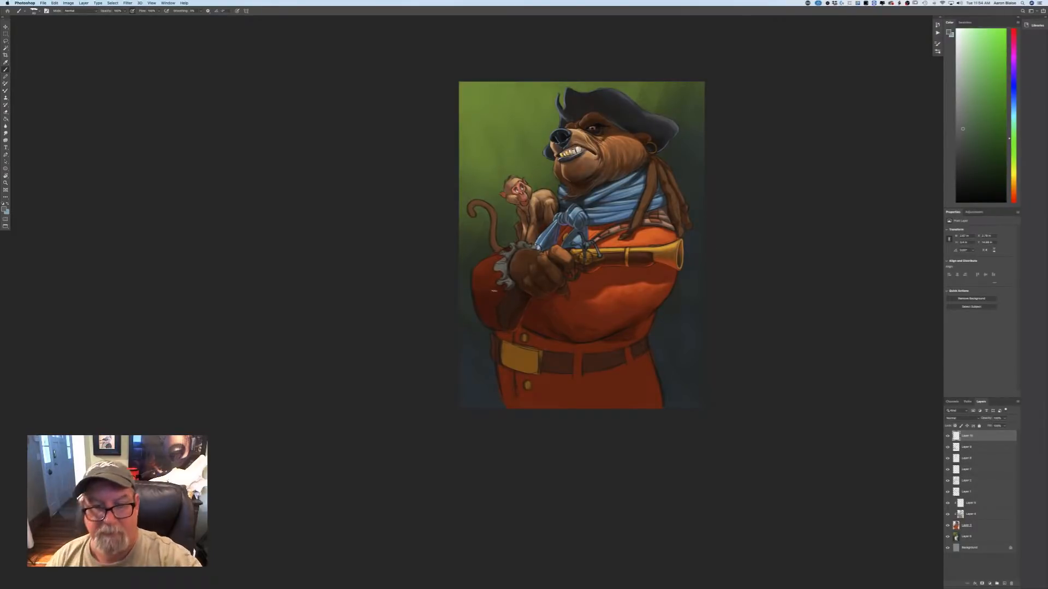
Darken the gray-green and paint it over the cuff panel below the fist and as a faint rim along the sleeve's outer edge.
key("super+plus")
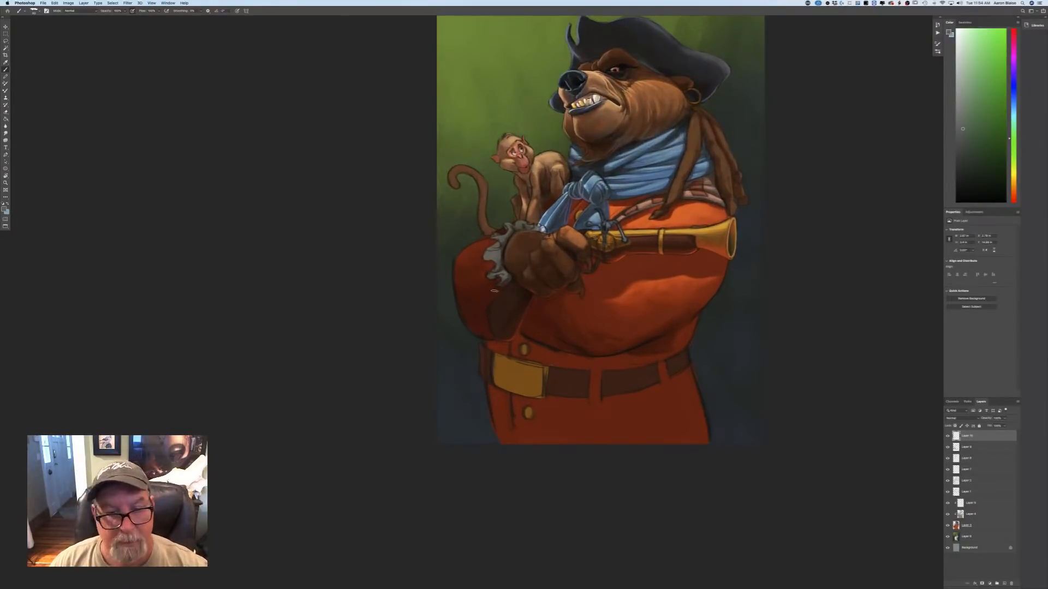
left_click(4, 209)
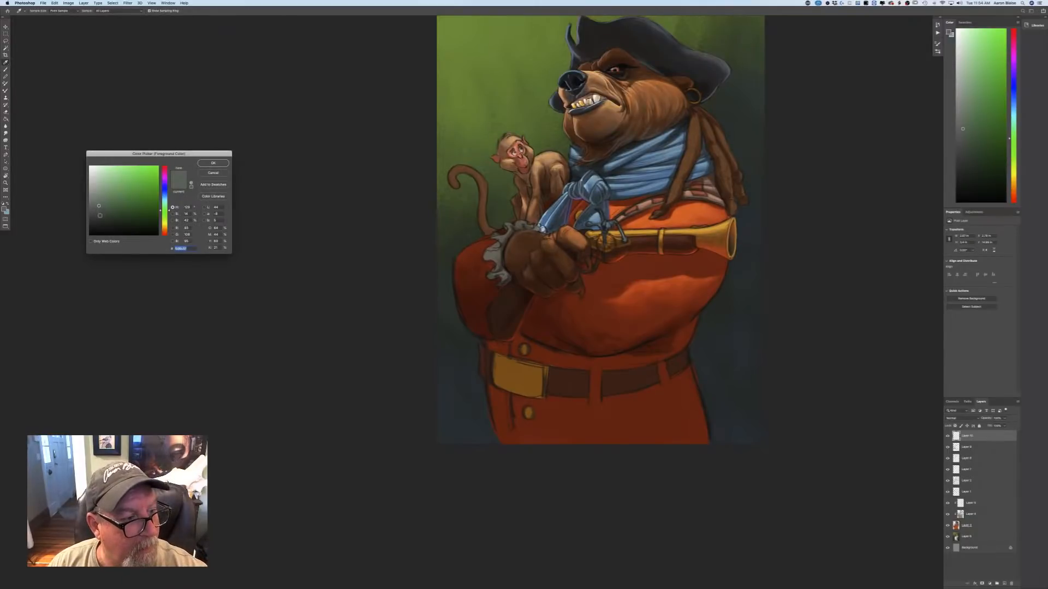
left_click(99, 216)
left_click(212, 163)
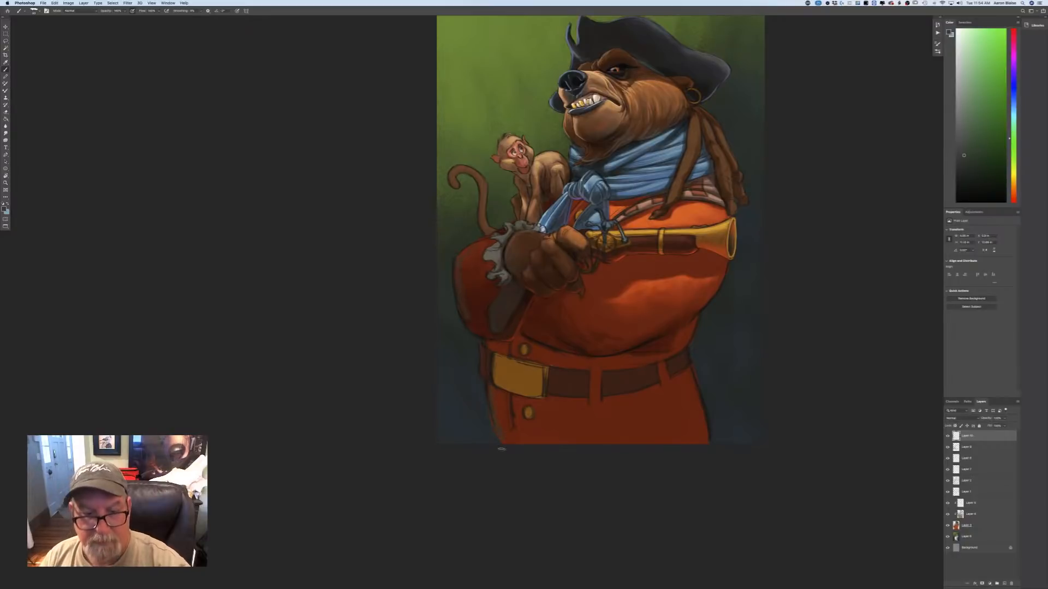
key("super+minus")
key("super+minus")
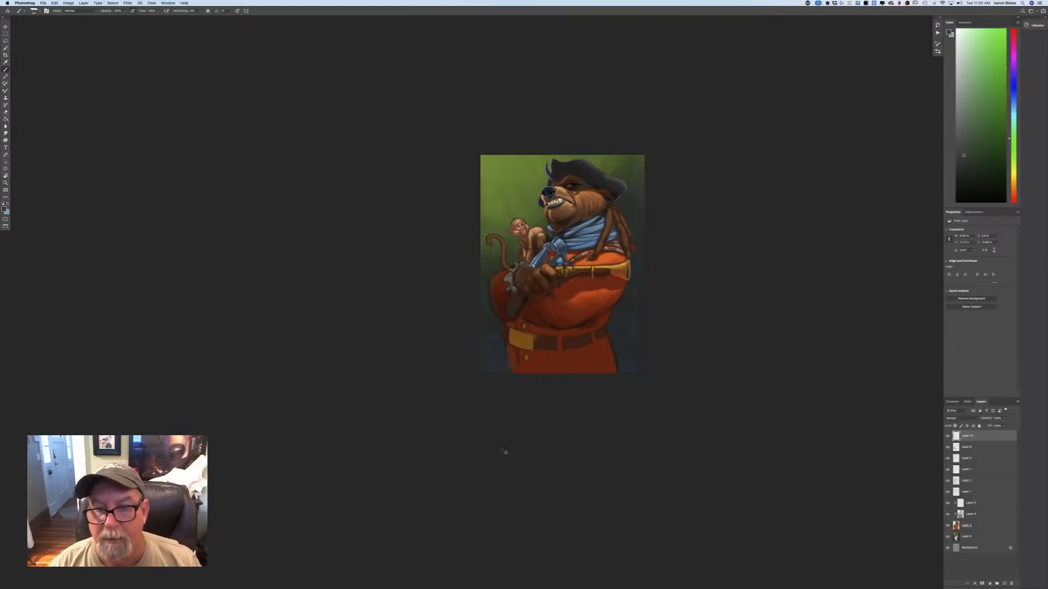
key("super+plus")
key("super+plus")
key("super+plus")
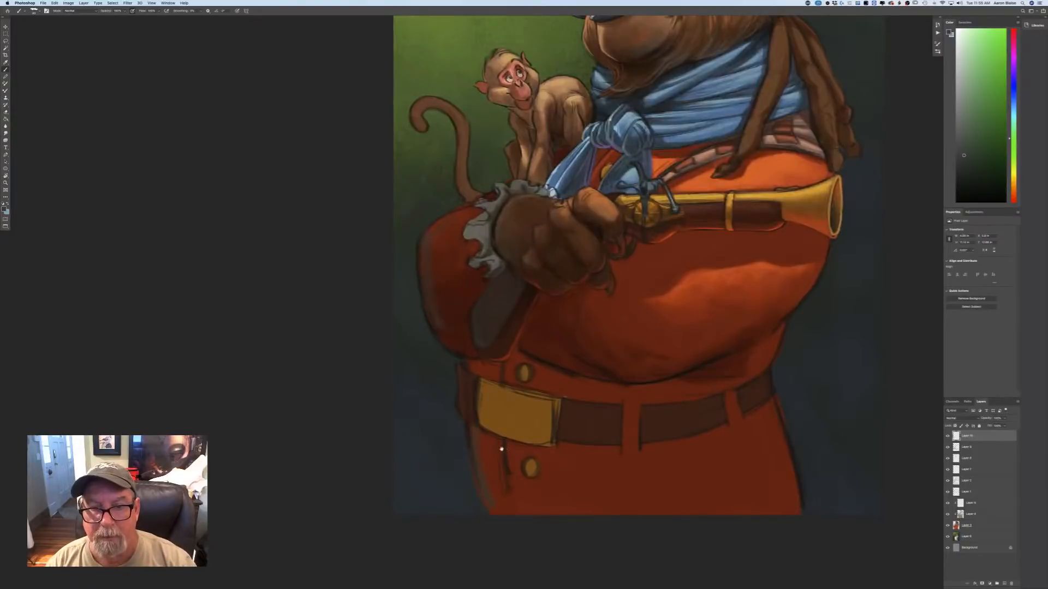
Sample the brown from the back of the bear's hand and paint lighter brown tones across the fist and knuckles.
left_click_drag(260, 335, 212, 477)
left_click(4, 209)
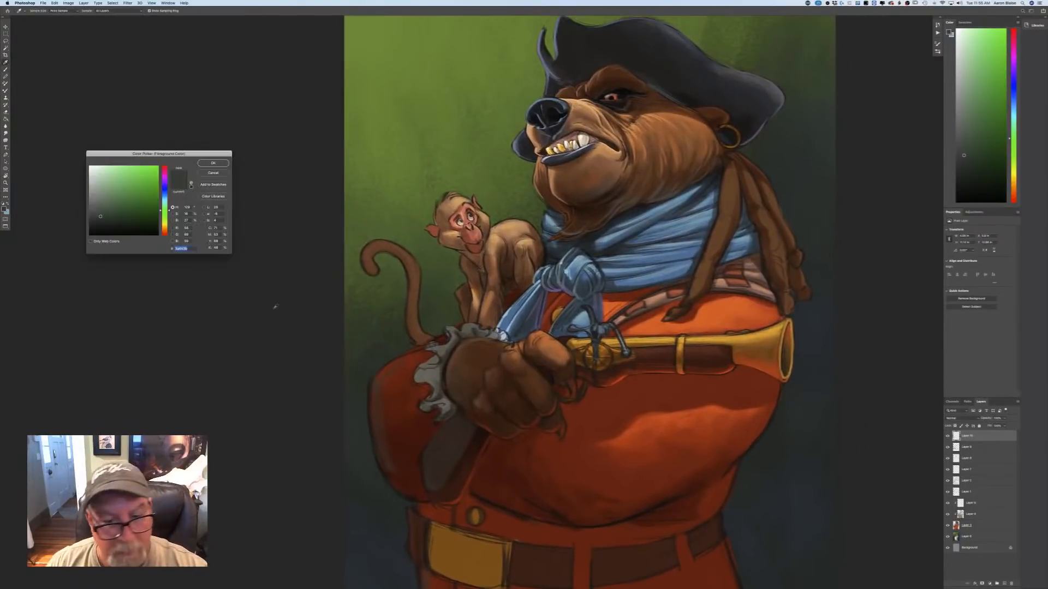
left_click(471, 365)
left_click(212, 162)
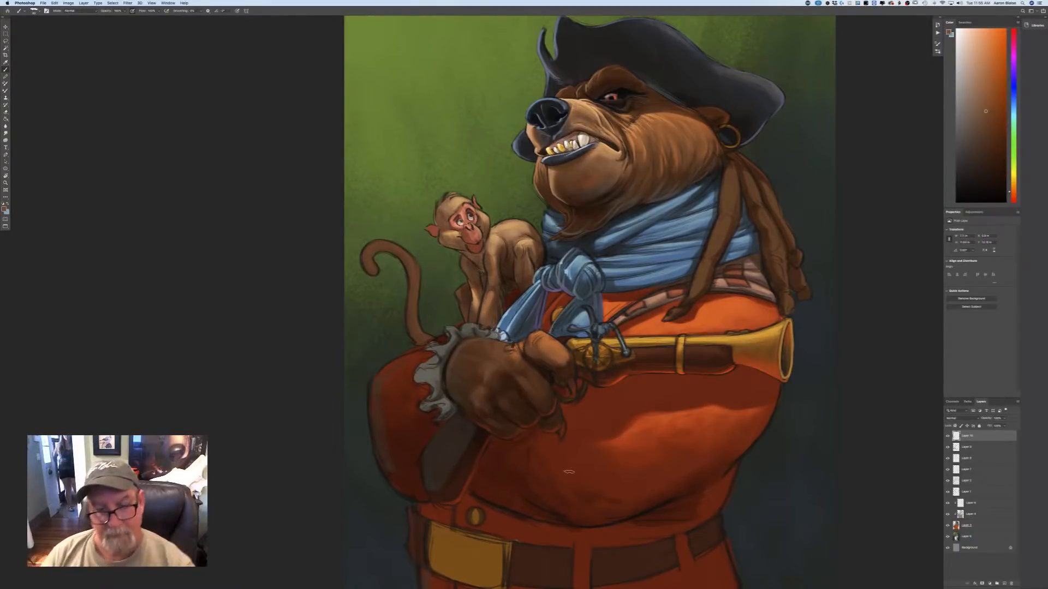
key("super+minus")
key("super+minus")
key("super+minus")
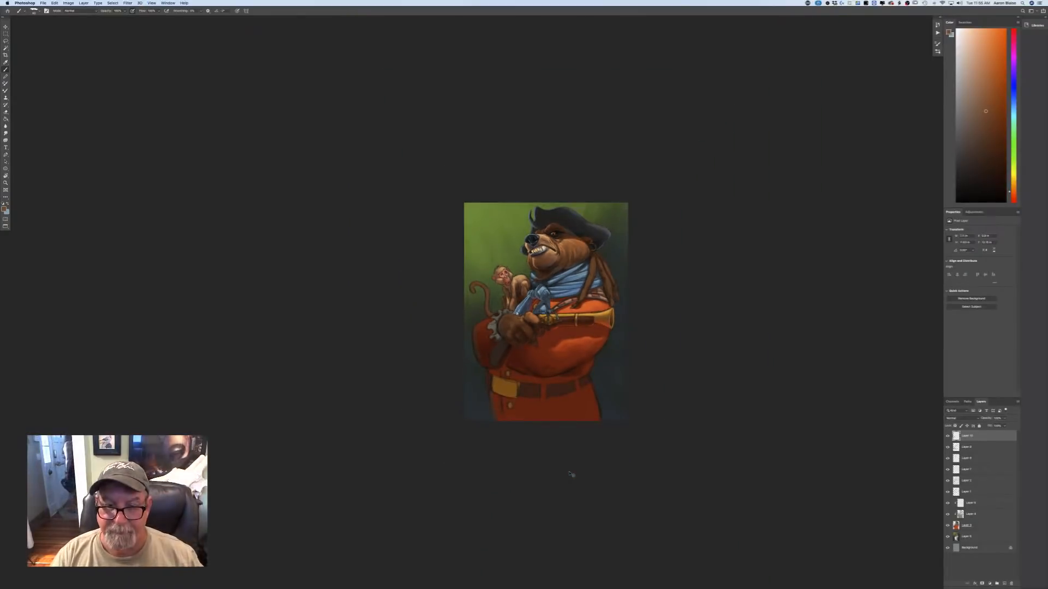
key("super+plus")
key("super+plus")
key("super+plus")
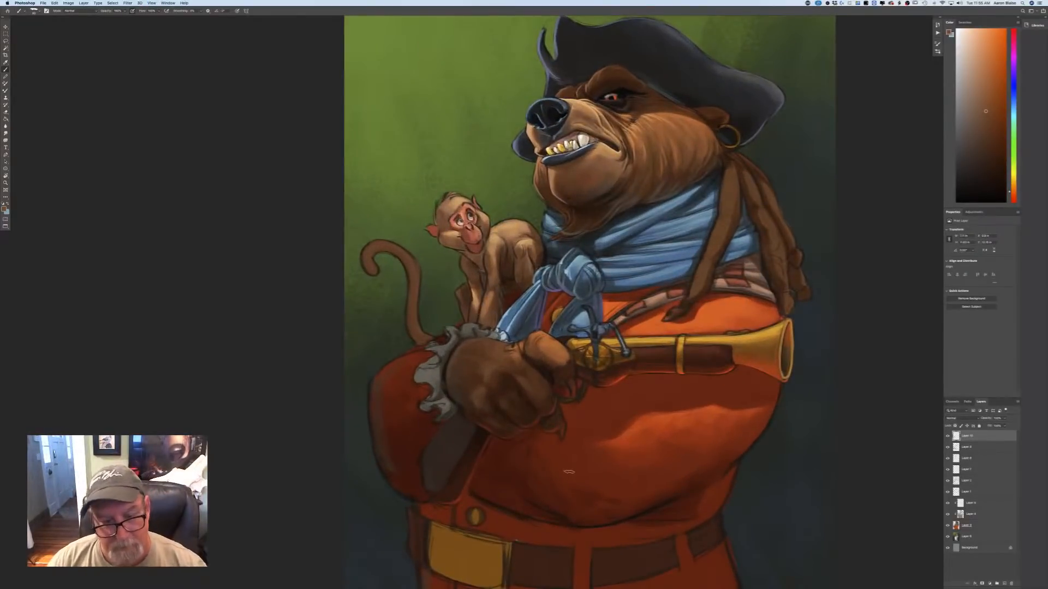
Choose a near-black brown and paint dark accents around the fist and the cuff panel beneath it.
left_click(4, 209)
left_click(106, 230)
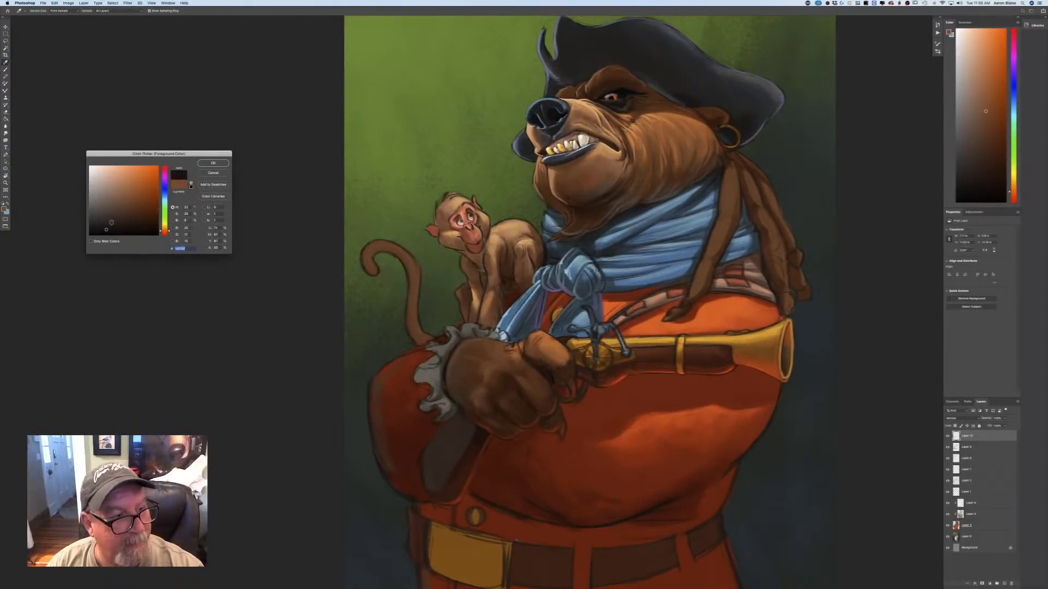
left_click(212, 162)
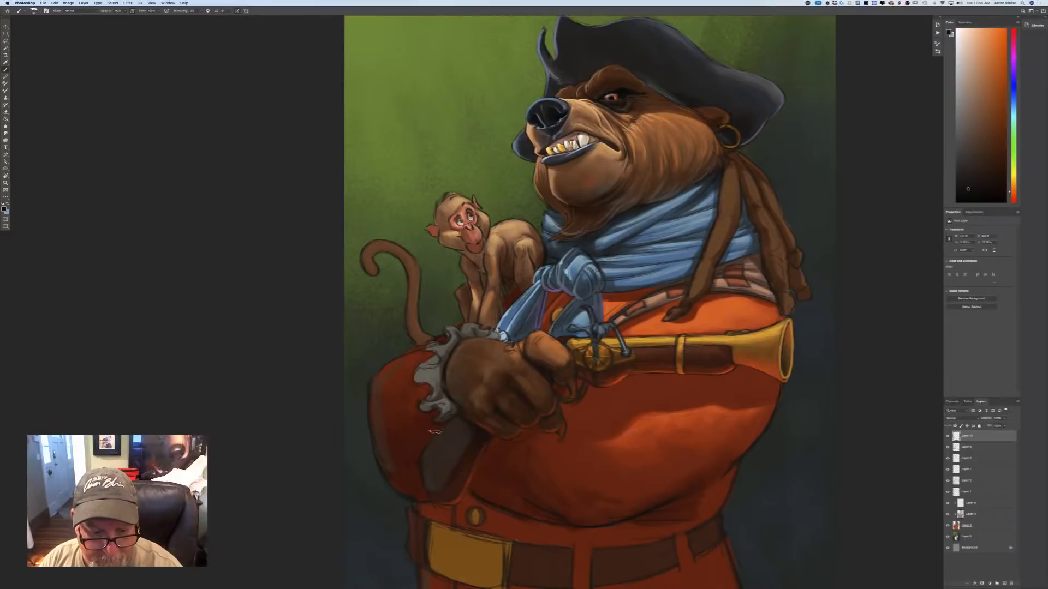
Sample the lace ruffle's gray, lighten it to a warm beige-gray, and paint highlights along the ruffle's folds and edges.
left_click(4, 209)
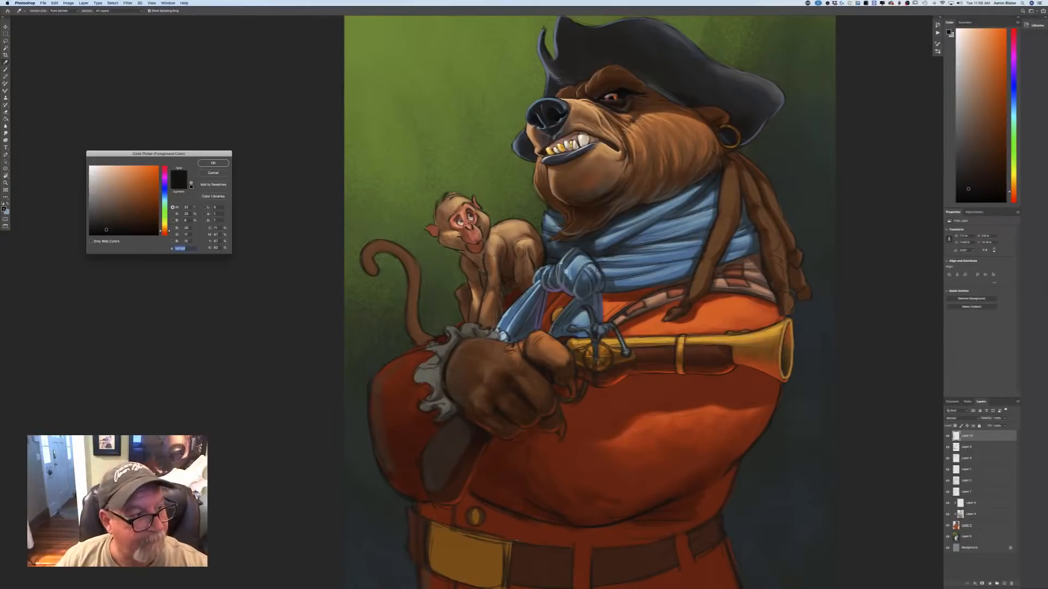
left_click(434, 360)
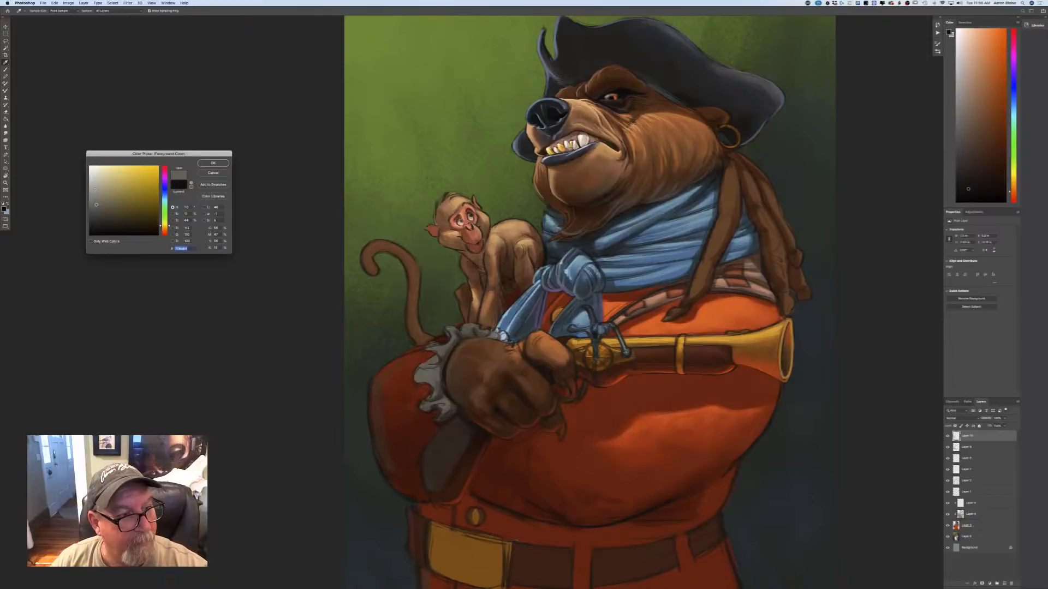
key("Return")
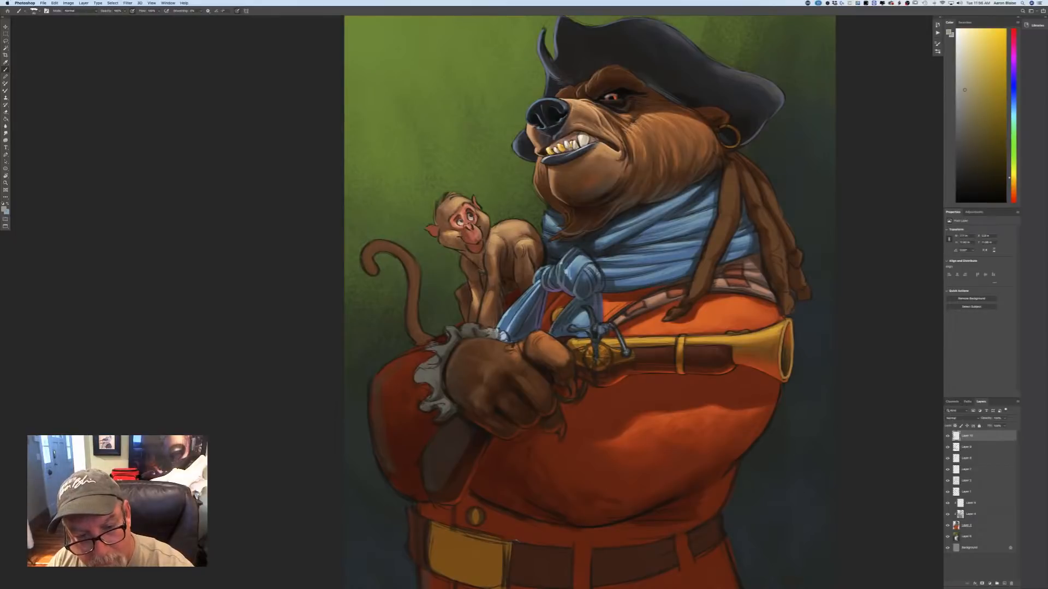
mouse_move(482, 328)
left_mouse_down()
mouse_move(426, 345)
mouse_move(416, 411)
mouse_move(437, 423)
left_mouse_up()
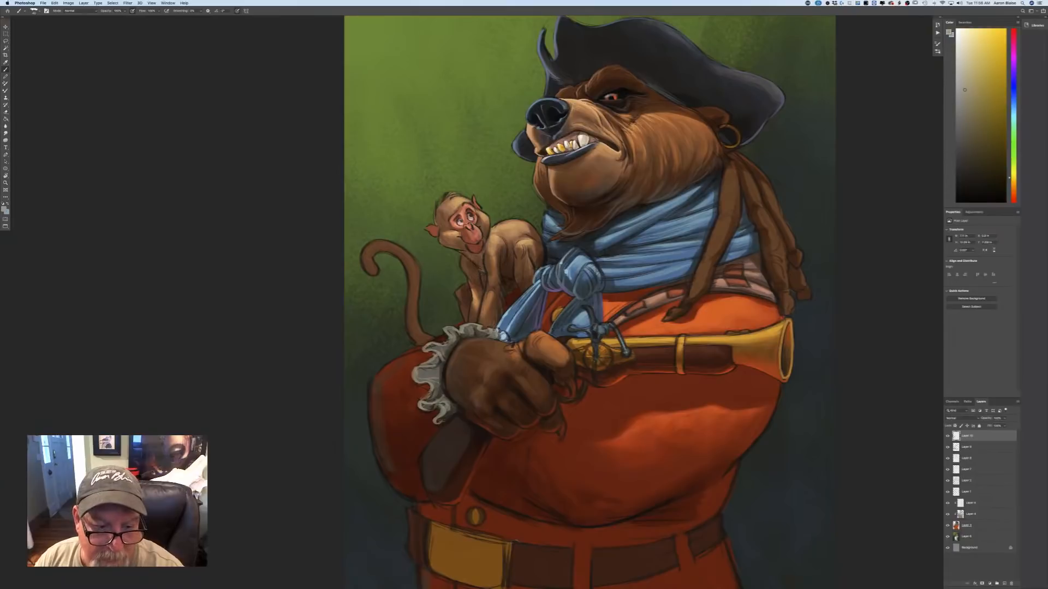
mouse_move(423, 351)
left_mouse_down()
mouse_move(448, 344)
mouse_move(442, 373)
left_mouse_up()
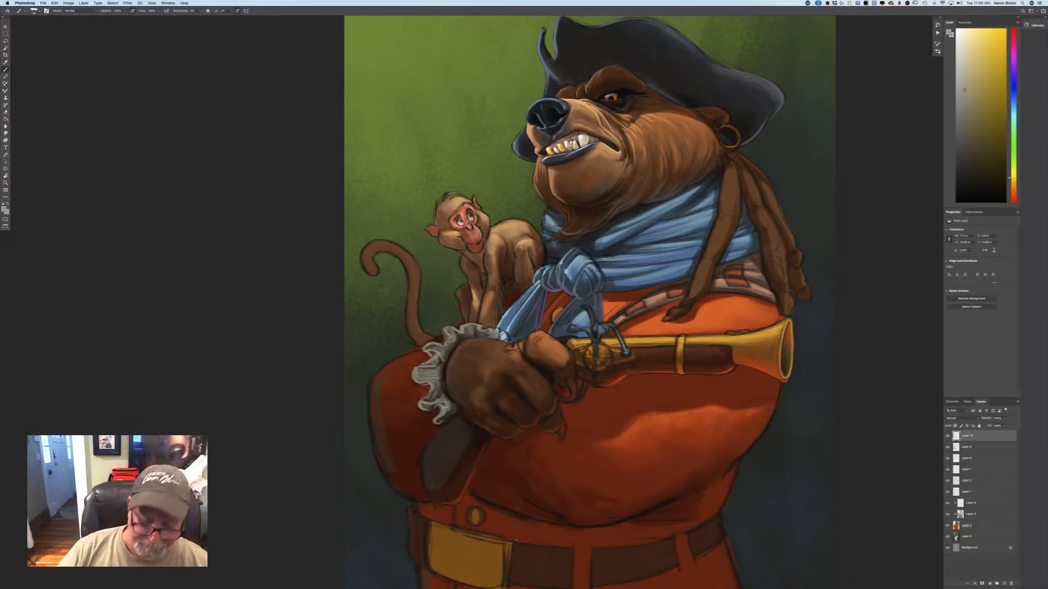
Sample the sleeve's red, brighten it to an orange-red, and paint a rim along the sleeve's outer edge.
key("super+minus")
left_click(5, 209)
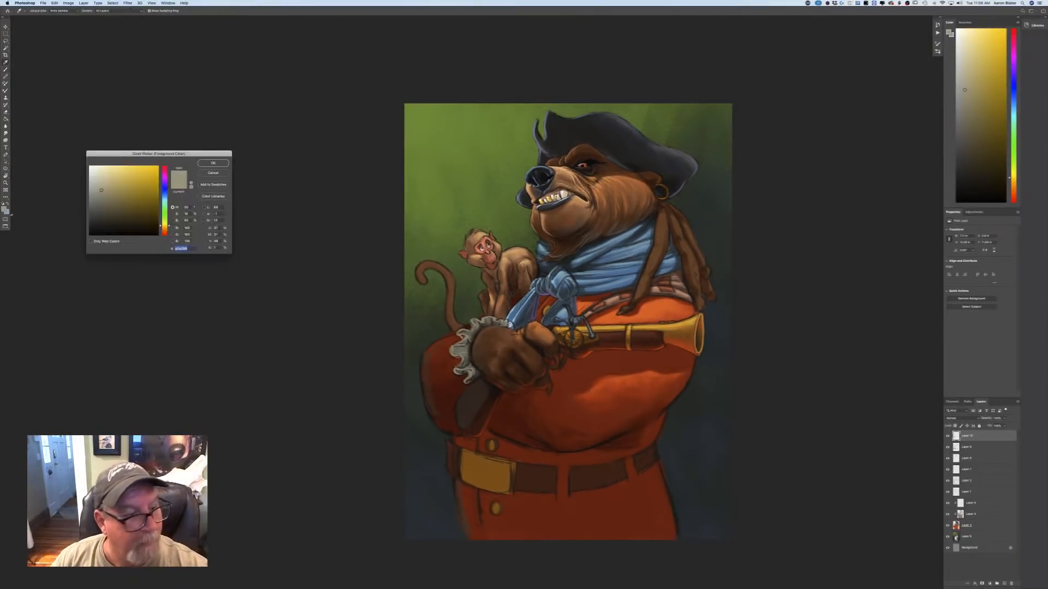
left_click(448, 341)
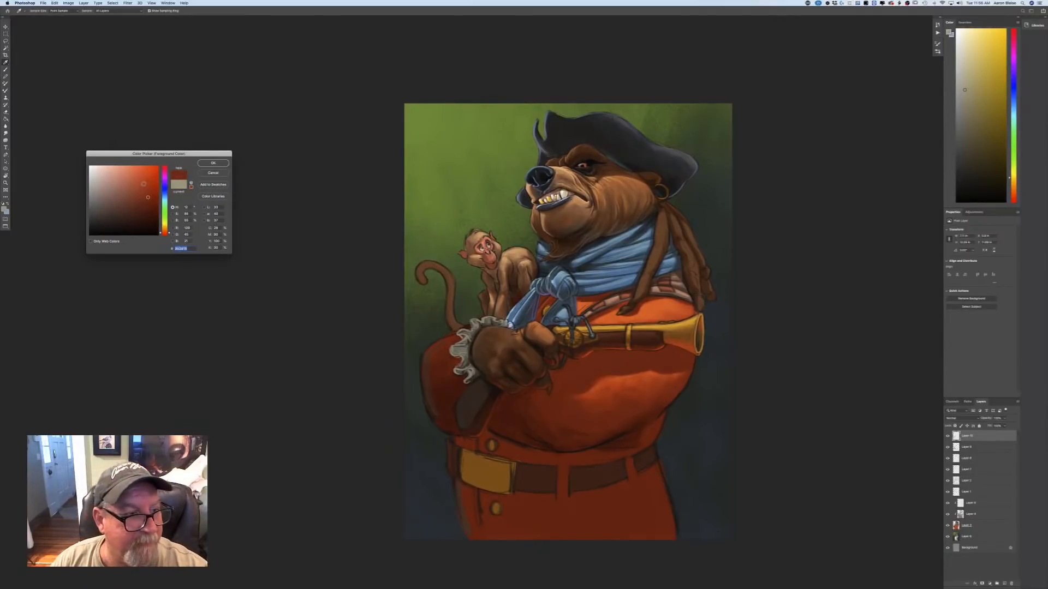
key("Return")
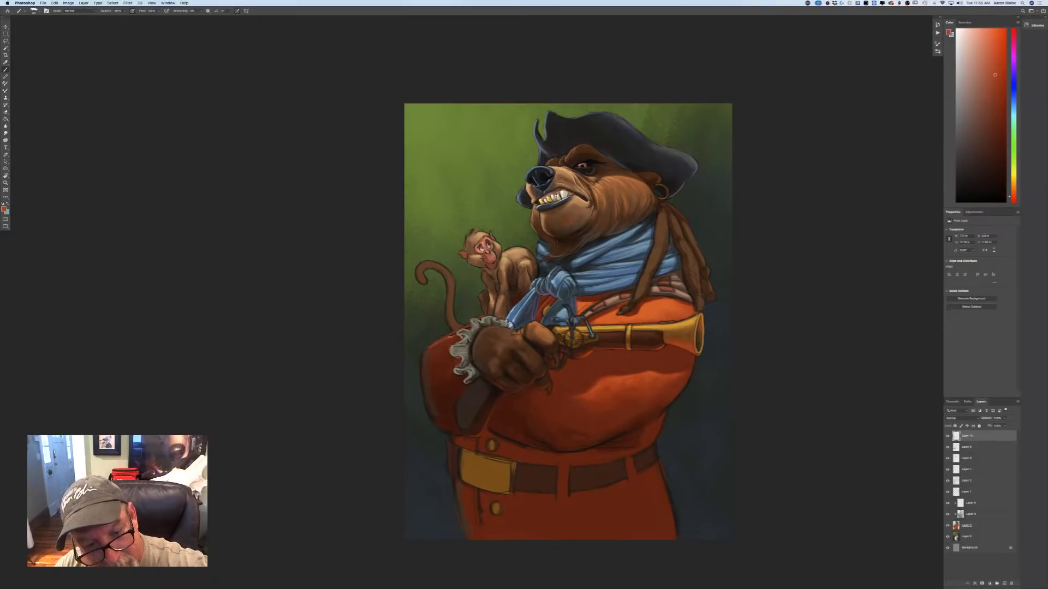
mouse_move(426, 351)
left_mouse_down()
mouse_move(423, 374)
mouse_move(419, 365)
mouse_move(433, 412)
mouse_move(424, 408)
mouse_move(449, 434)
left_mouse_up()
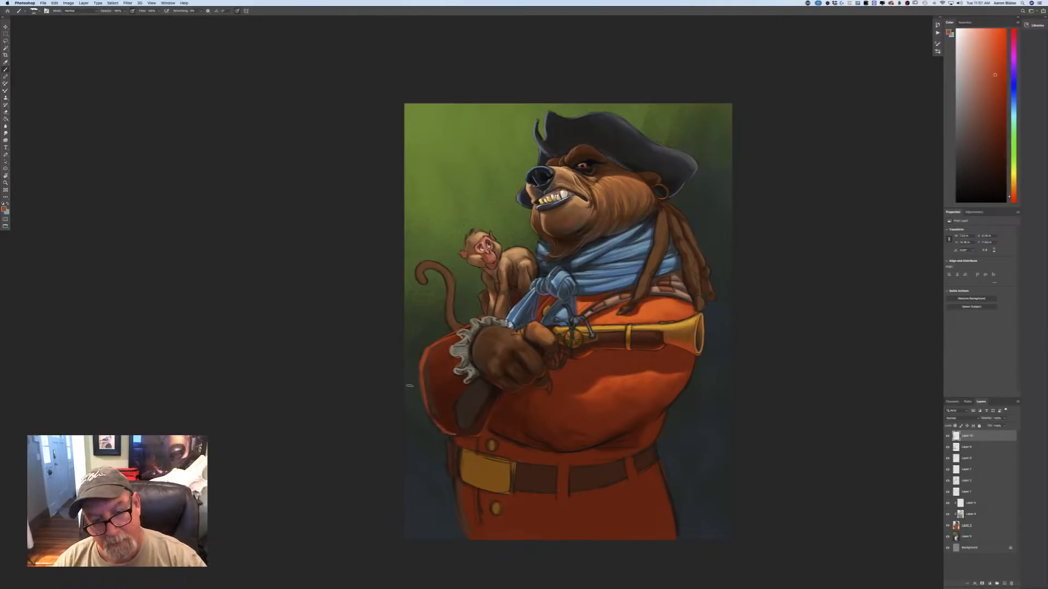
Paint the orange-red rim along the edge of the cuff panel, beneath the forearm, and down the coat's outer edge past the belt.
mouse_move(478, 380)
left_mouse_down()
mouse_move(454, 407)
mouse_move(459, 429)
left_mouse_up()
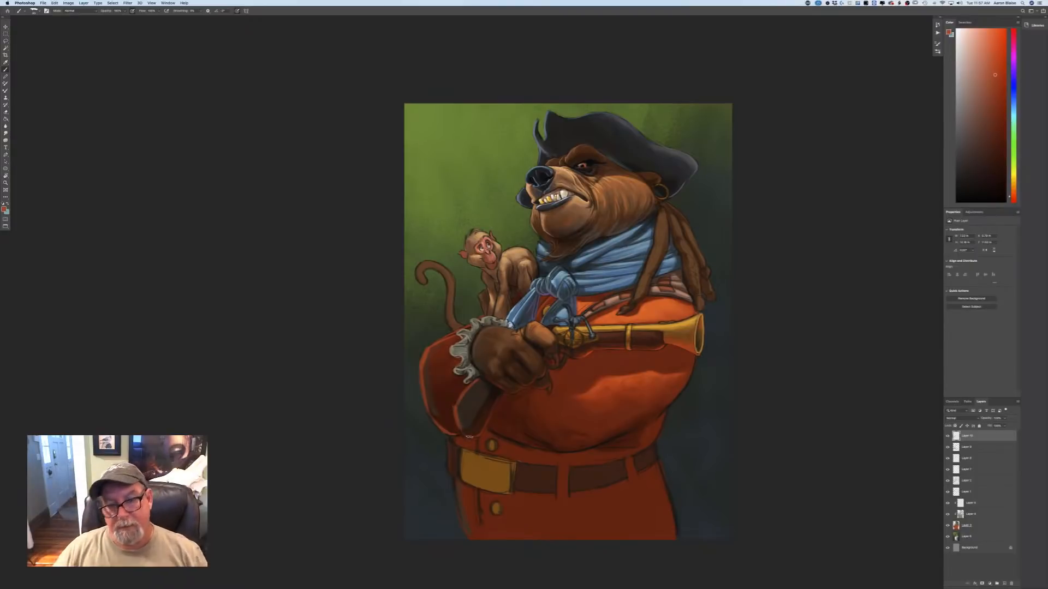
left_click_drag(488, 428, 518, 442)
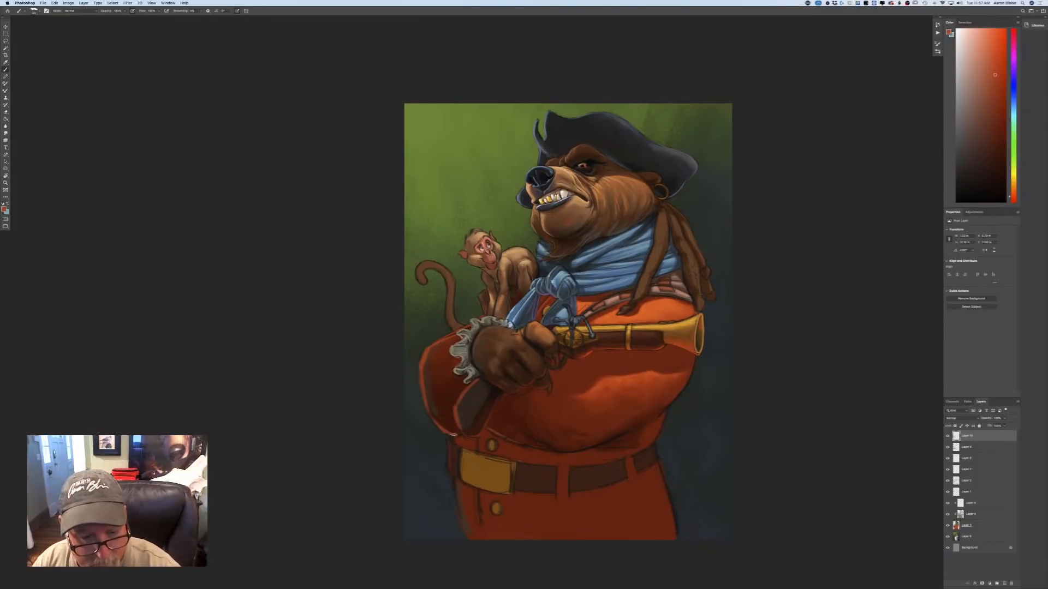
left_click_drag(452, 435, 469, 539)
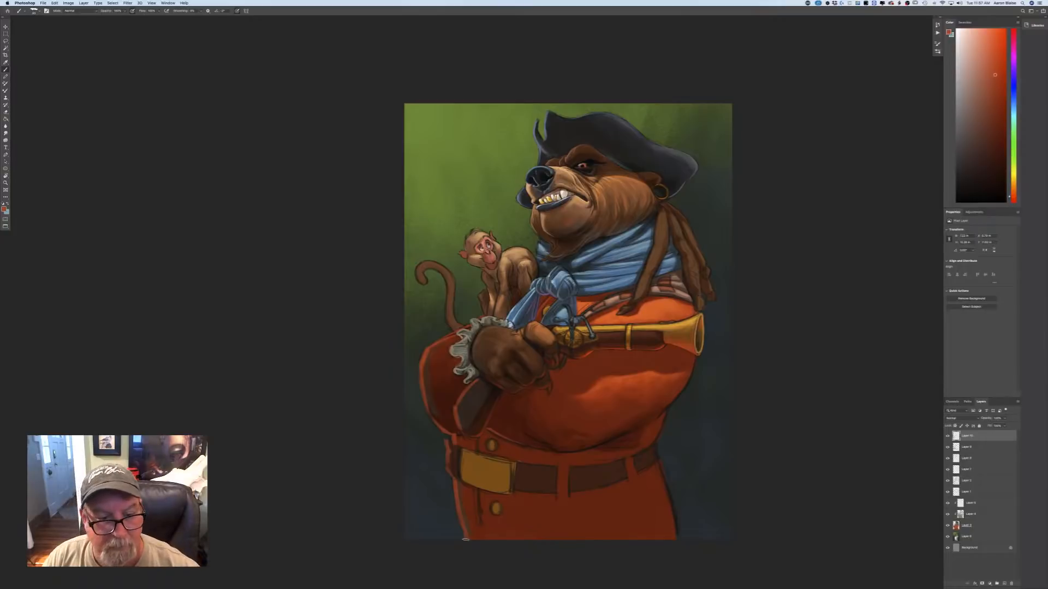
Sample the background green, brighten it to a yellow-green, and paint a first rim stroke on the sleeve's upper edge beside the lace.
left_click(4, 210)
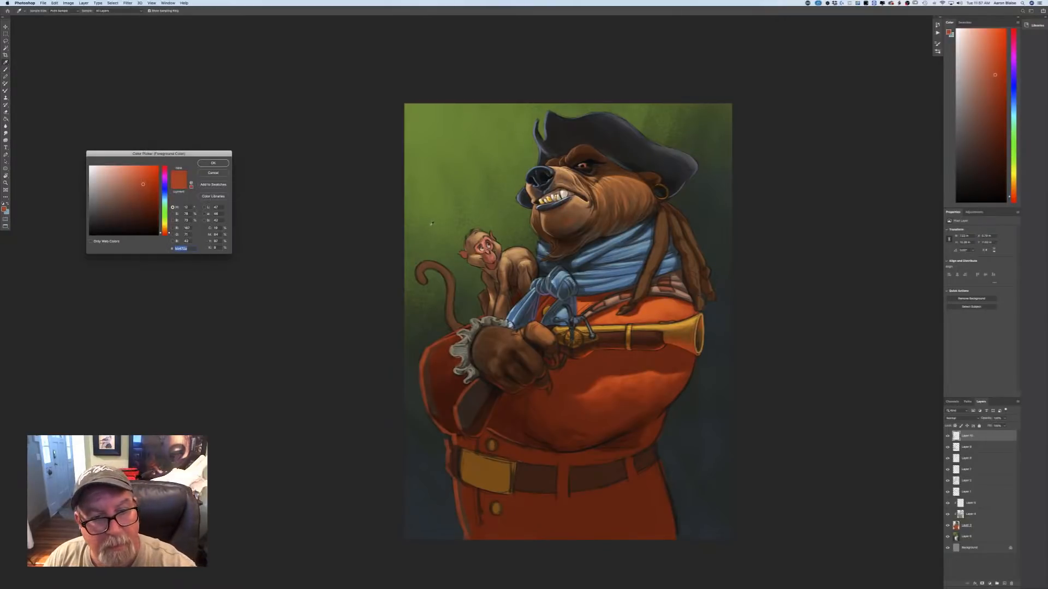
left_click(432, 224)
left_click(130, 186)
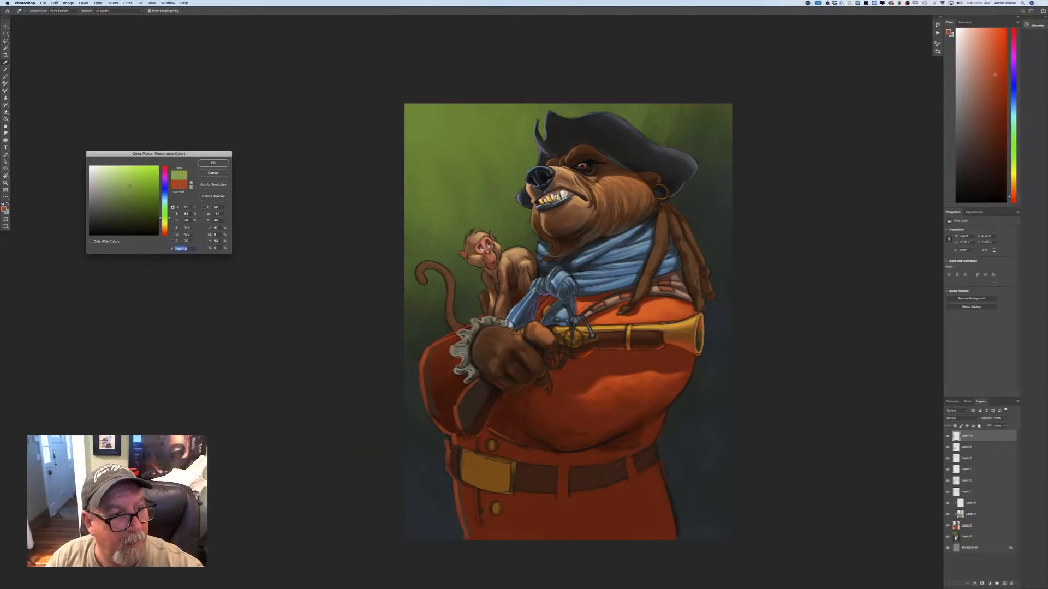
left_click(212, 163)
key("b")
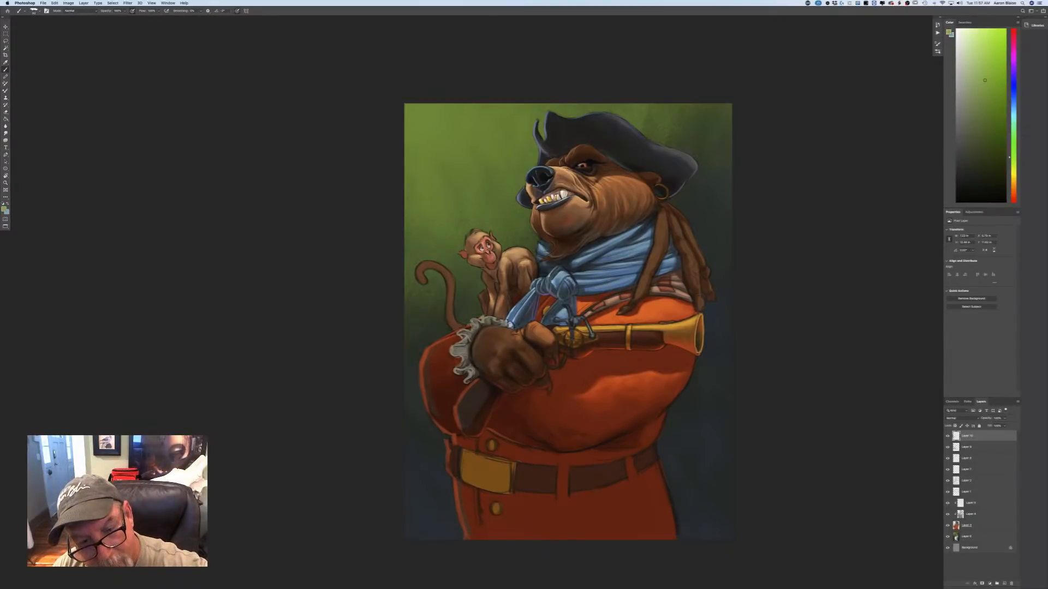
left_click_drag(465, 327, 454, 333)
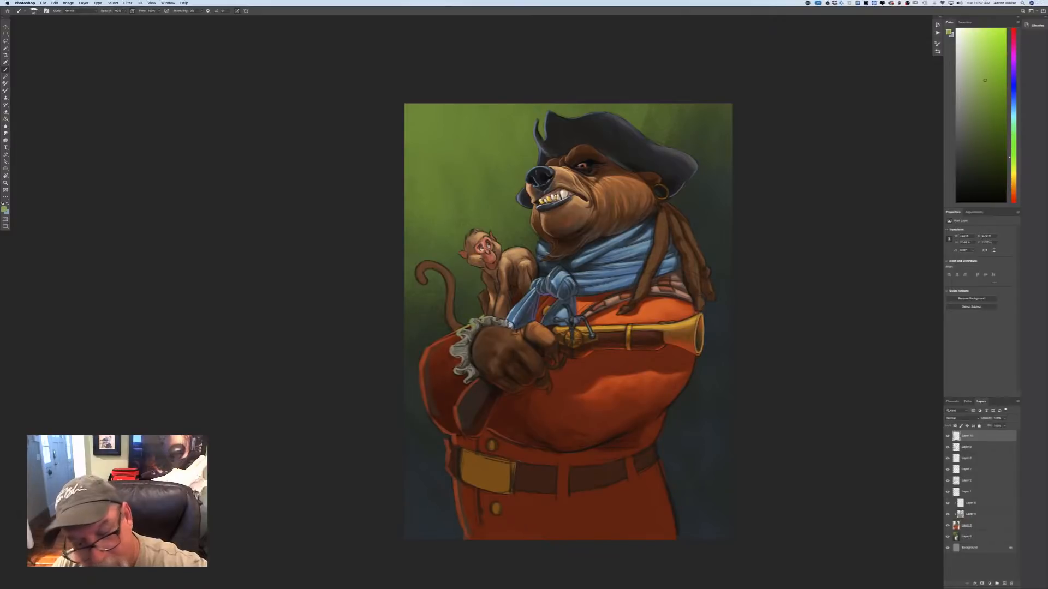
Add a new layer and paint yellow-green rim light along the sleeve's outer edge and down the coat's side to the canvas bottom.
left_click(1003, 584)
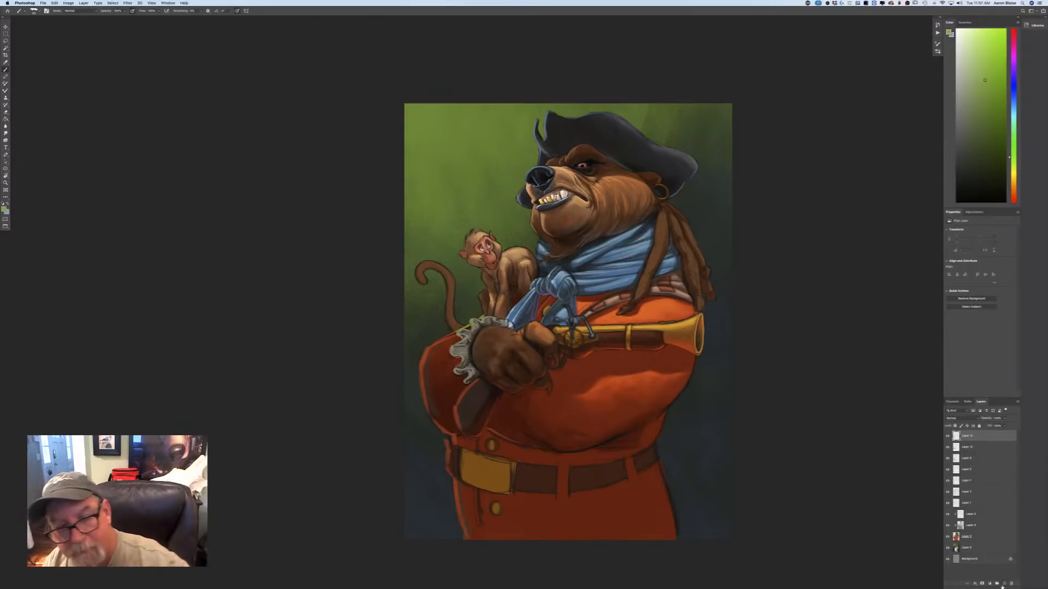
left_click_drag(444, 336, 435, 341)
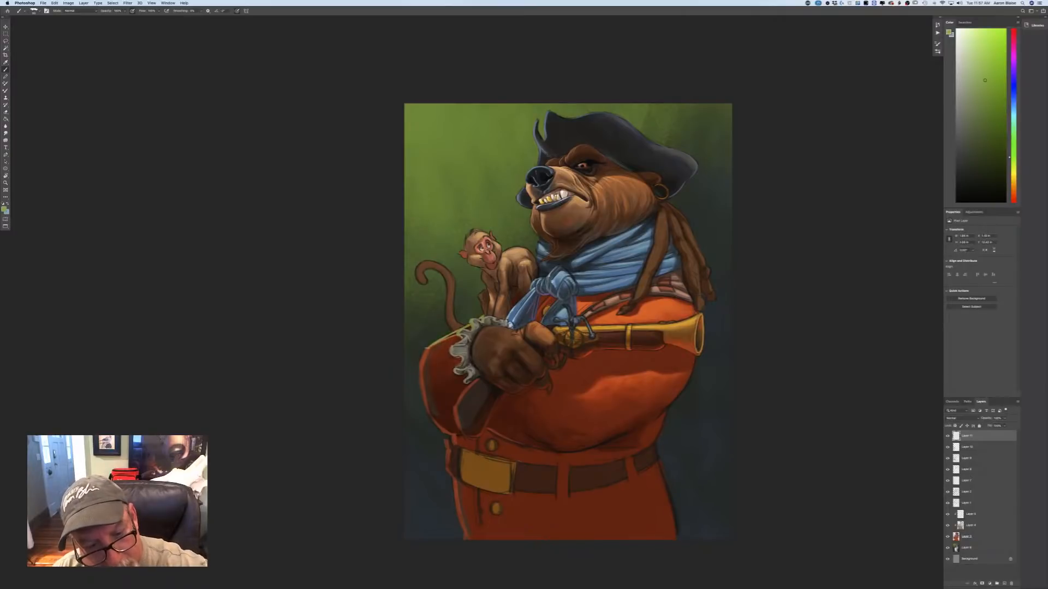
mouse_move(428, 347)
left_mouse_down()
mouse_move(427, 411)
mouse_move(454, 439)
mouse_move(450, 477)
mouse_move(447, 441)
mouse_move(474, 457)
mouse_move(459, 517)
mouse_move(453, 481)
mouse_move(463, 524)
mouse_move(453, 488)
mouse_move(463, 541)
left_mouse_up()
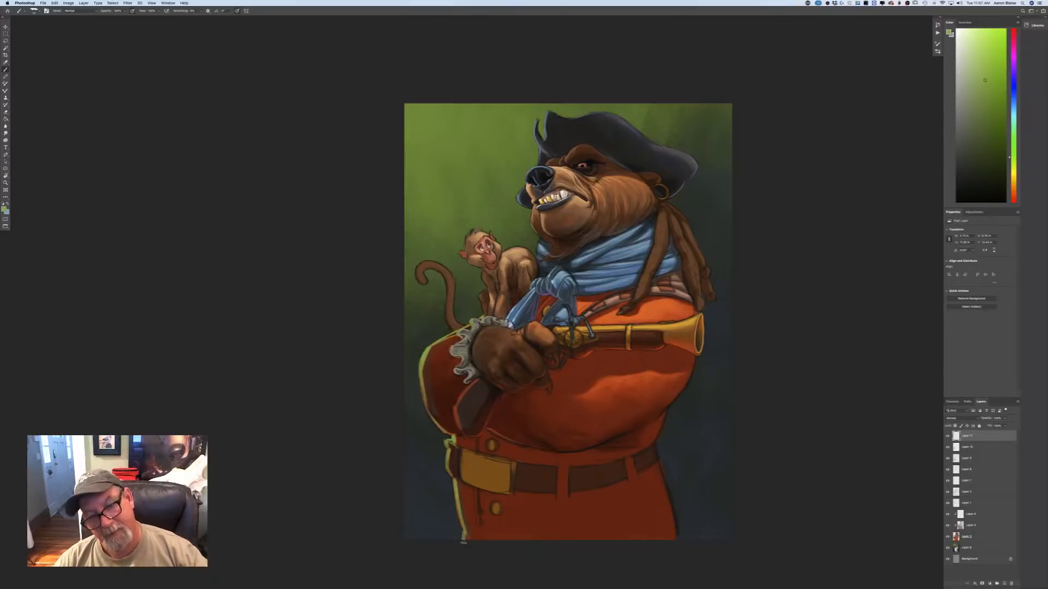
Paint yellow-green rim light along the cuff panel's edge and the side and top edges of the belt buckle.
key("super+equal")
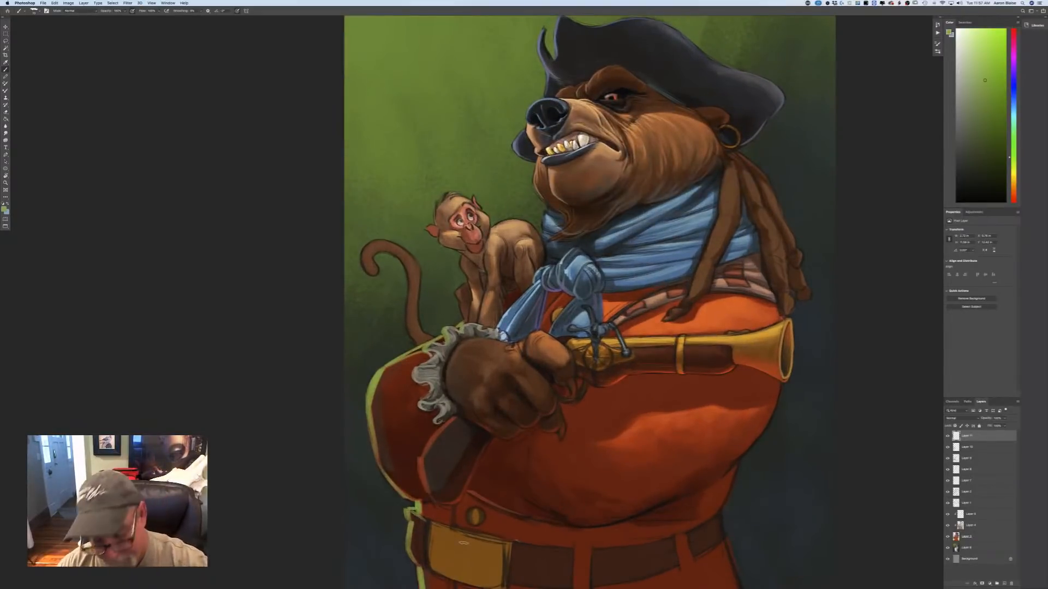
mouse_move(456, 416)
left_mouse_down()
mouse_move(421, 456)
mouse_move(430, 497)
left_mouse_up()
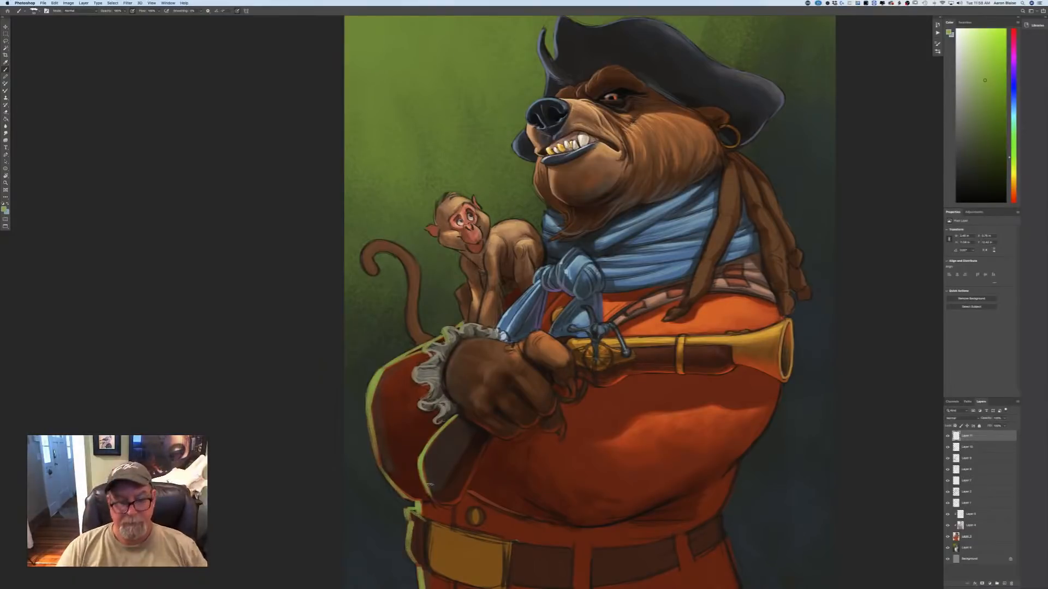
left_click_drag(431, 527, 434, 573)
left_click_drag(430, 524, 480, 534)
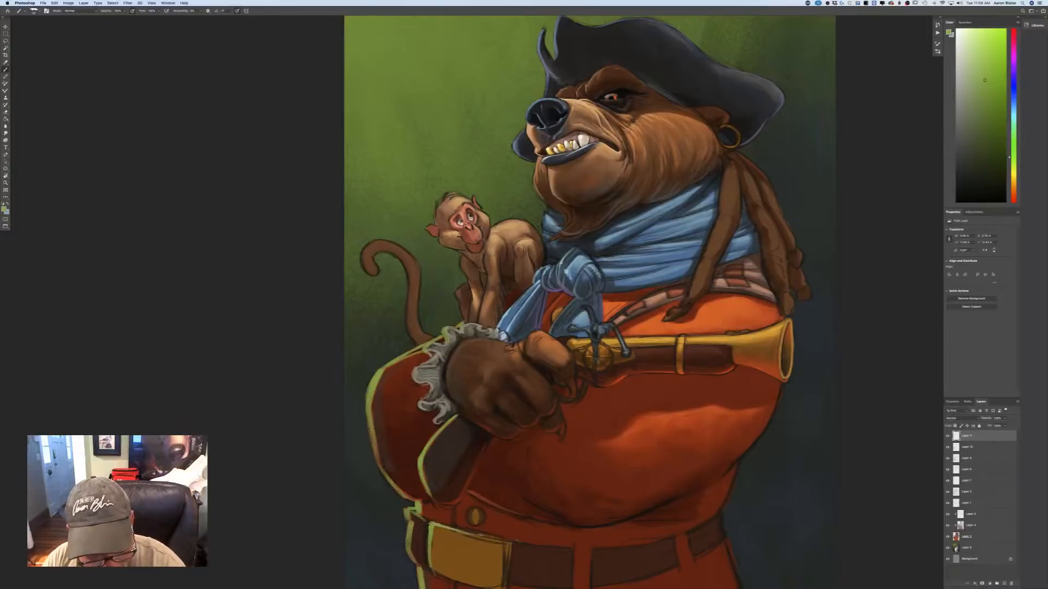
key("super+minus")
key("super+minus")
key("super+minus")
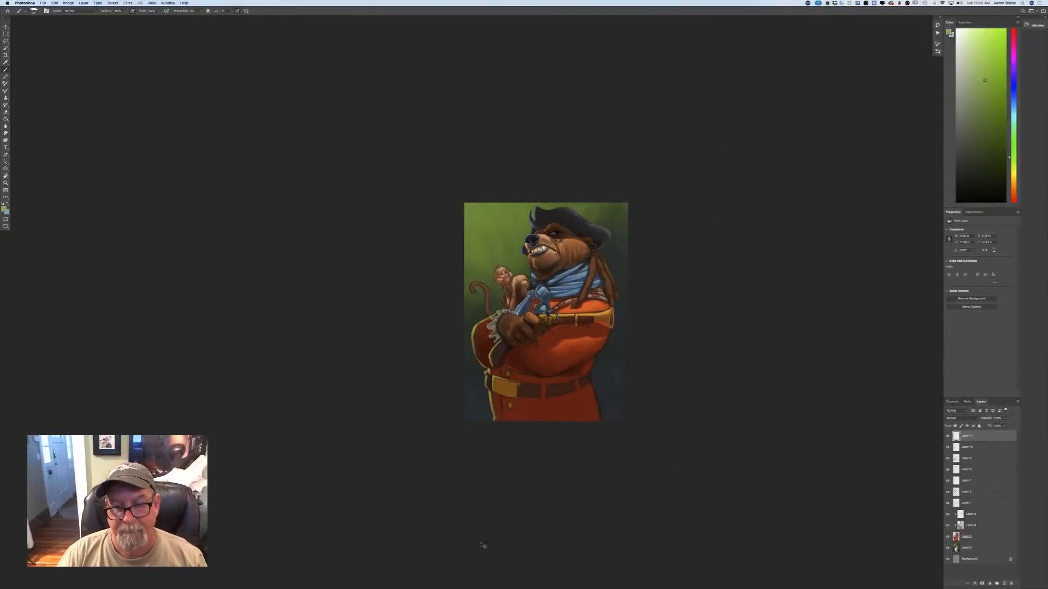
Paint green reflected light over the back of the fist and knuckles and on the scarf's edge below the bear's chin.
key("super+equal")
key("super+equal")
key("super+equal")
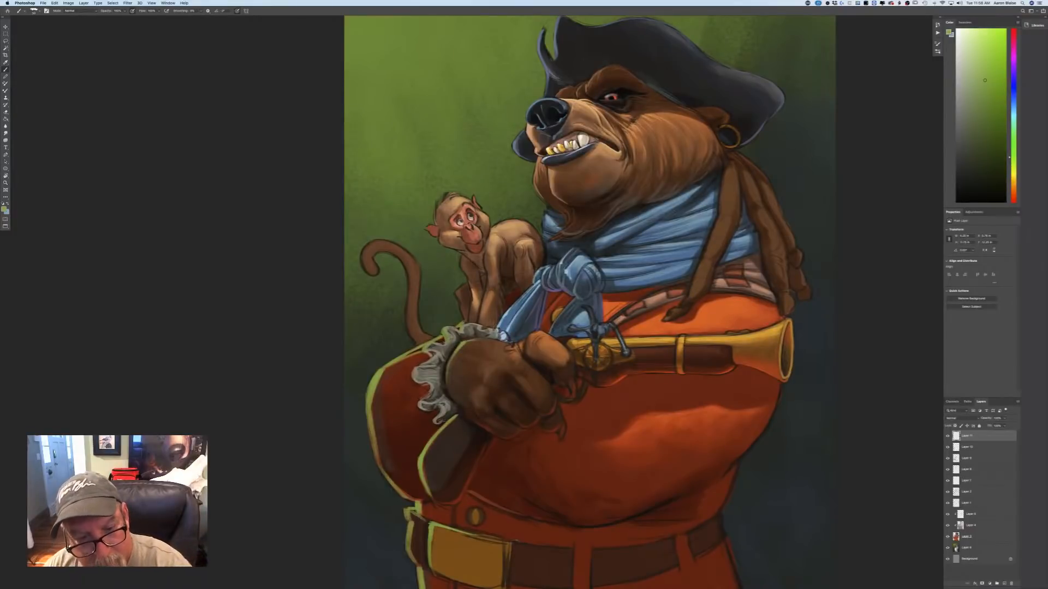
mouse_move(474, 341)
left_mouse_down()
mouse_move(541, 332)
mouse_move(502, 355)
mouse_move(472, 407)
left_mouse_up()
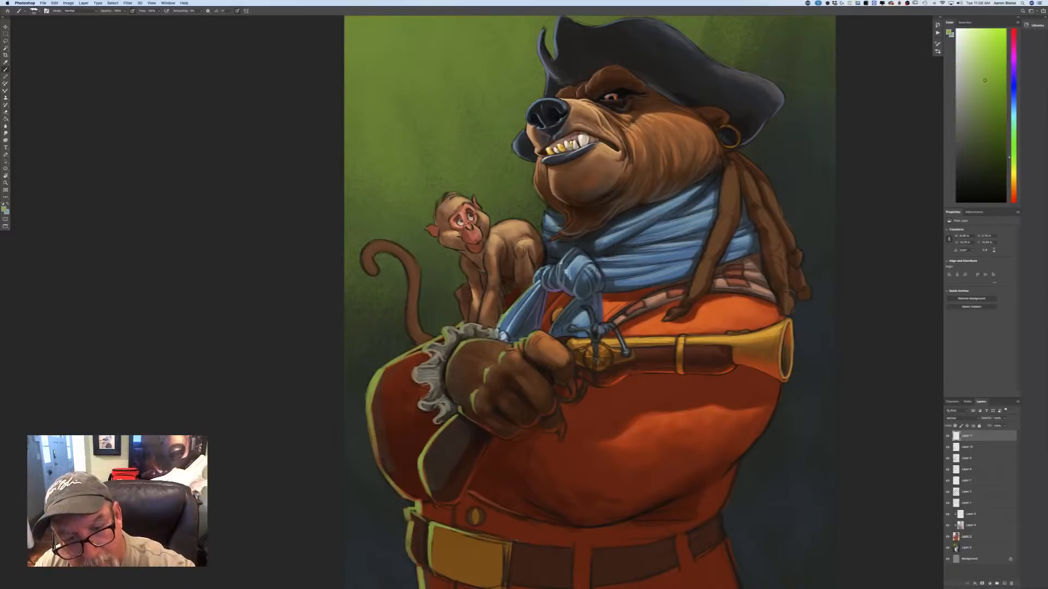
left_click_drag(547, 207, 543, 228)
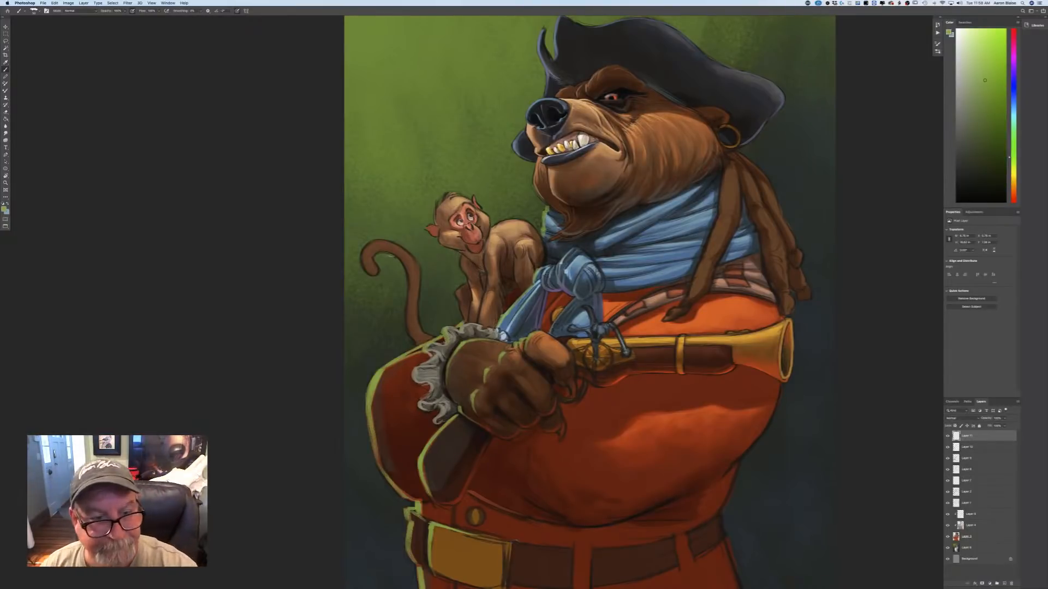
Paint green rim light along the outer edge of the monkey's tail, from its base to the curled tip.
mouse_move(384, 252)
left_mouse_down()
mouse_move(409, 282)
mouse_move(413, 339)
left_mouse_up()
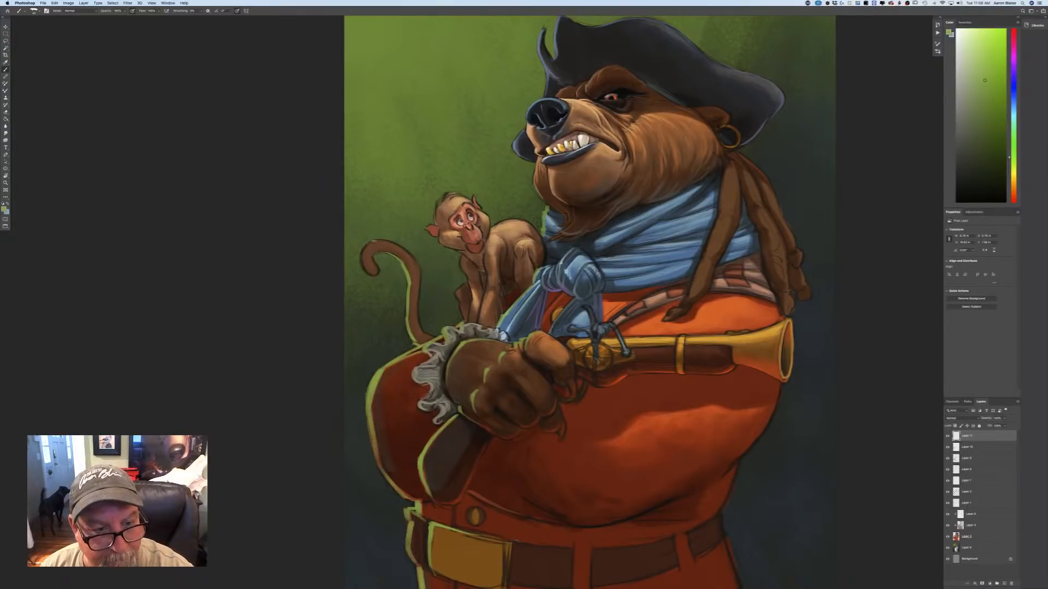
mouse_move(366, 243)
left_mouse_down()
mouse_move(361, 262)
mouse_move(373, 274)
mouse_move(379, 241)
left_mouse_up()
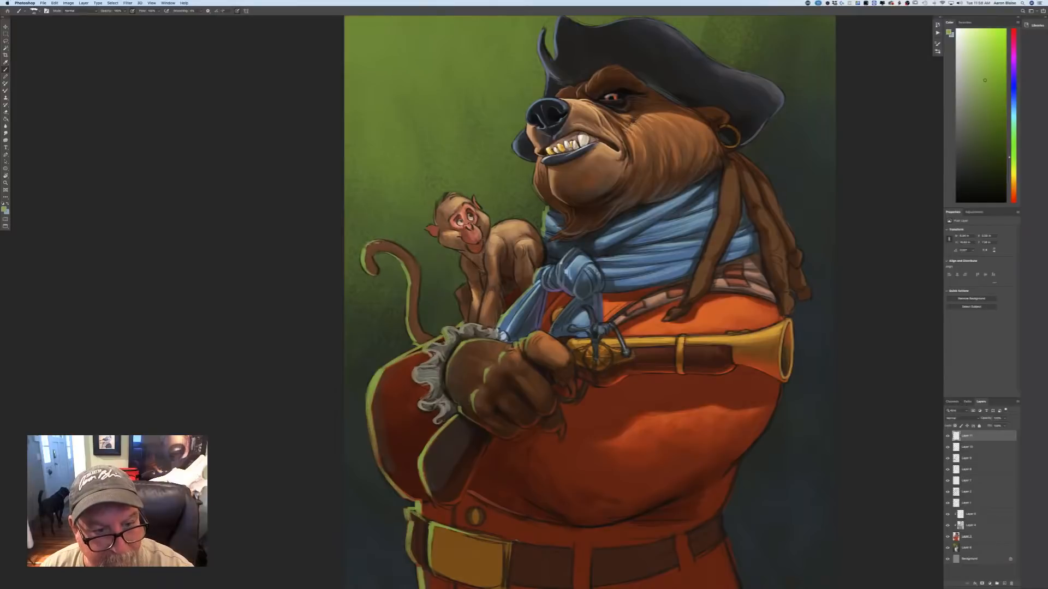
key("super+minus")
key("super+minus")
key("super+minus")
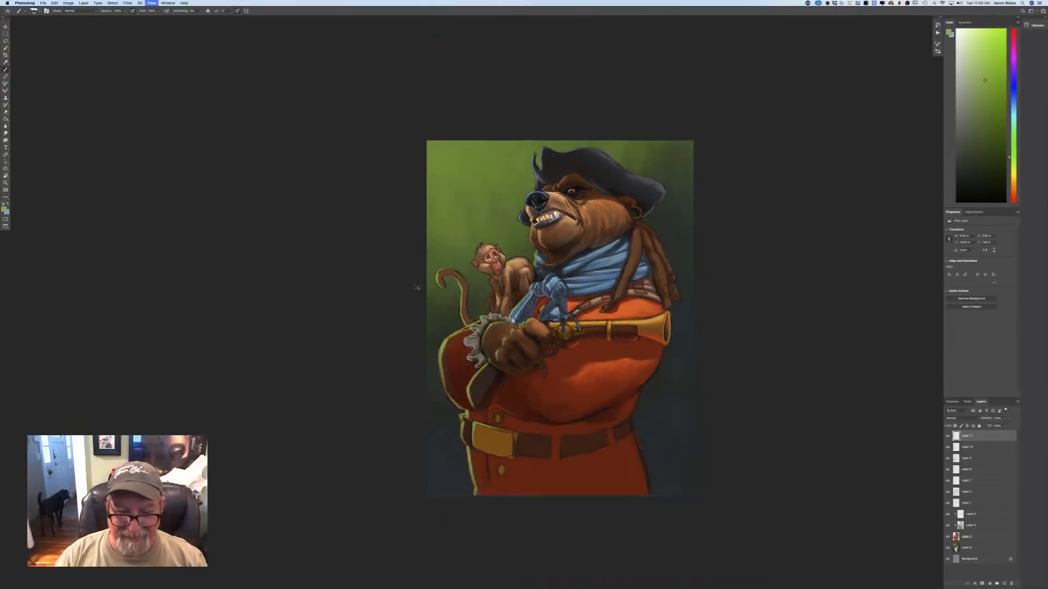
Touch up the green rim on the sleeve's outer edge and add green light to the folds of the lace ruffle.
key("super+plus")
key("super+plus")
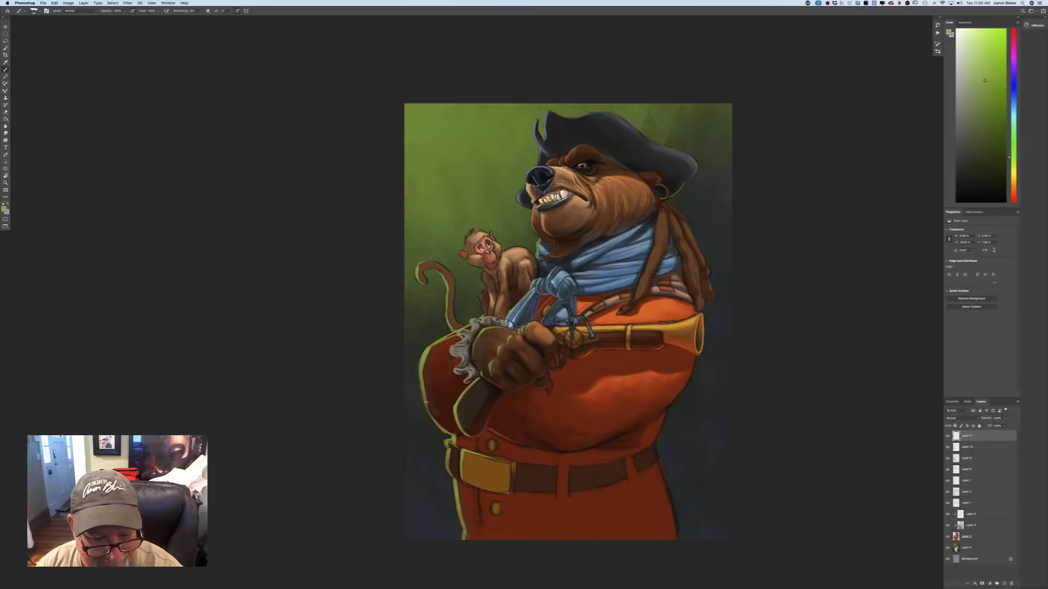
left_click_drag(426, 403, 421, 384)
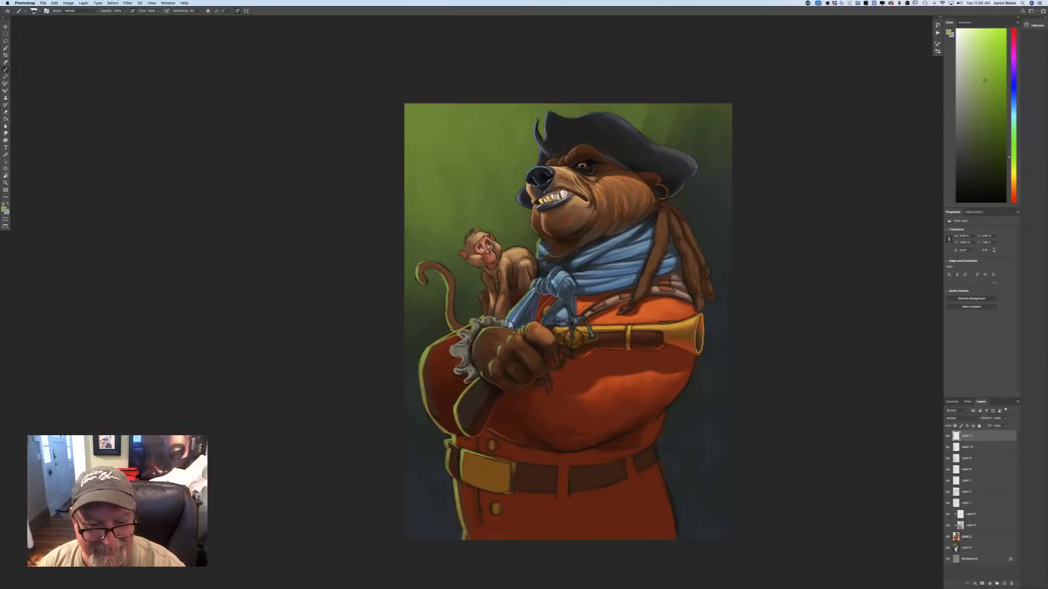
key("super+plus")
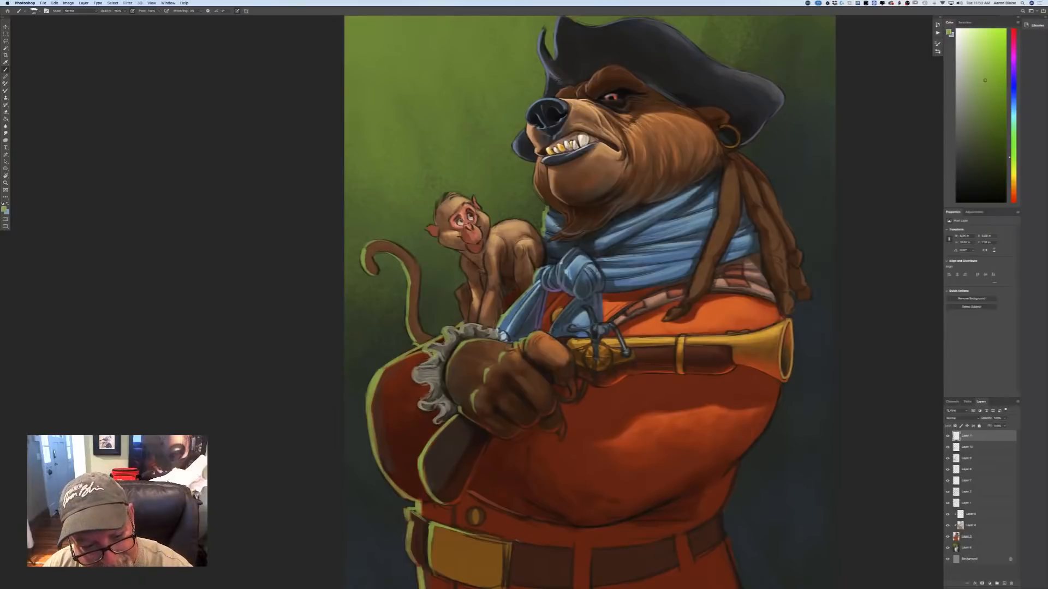
left_click_drag(417, 369, 438, 425)
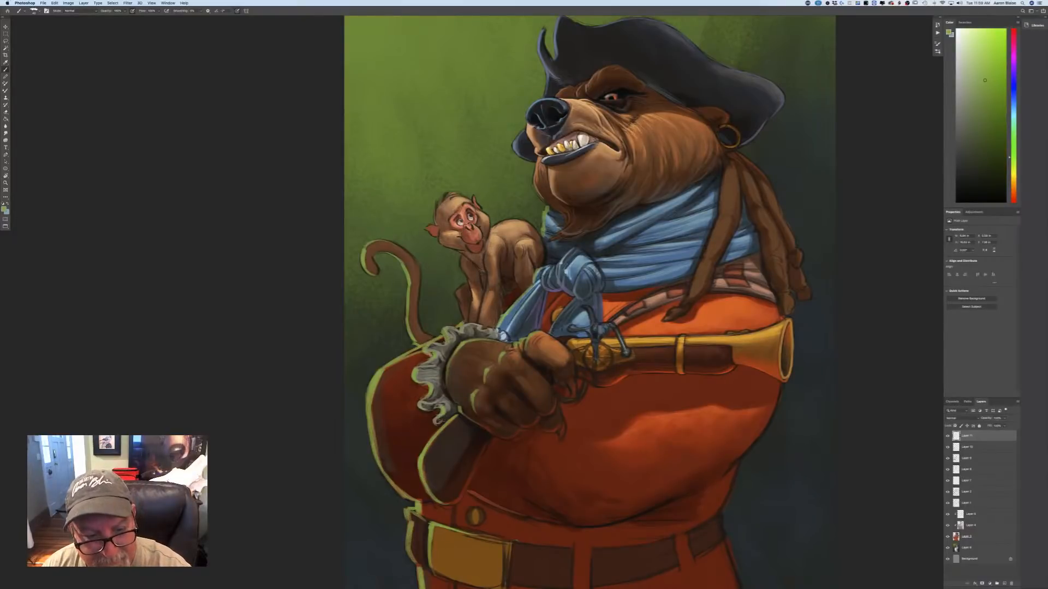
left_click_drag(465, 323, 458, 329)
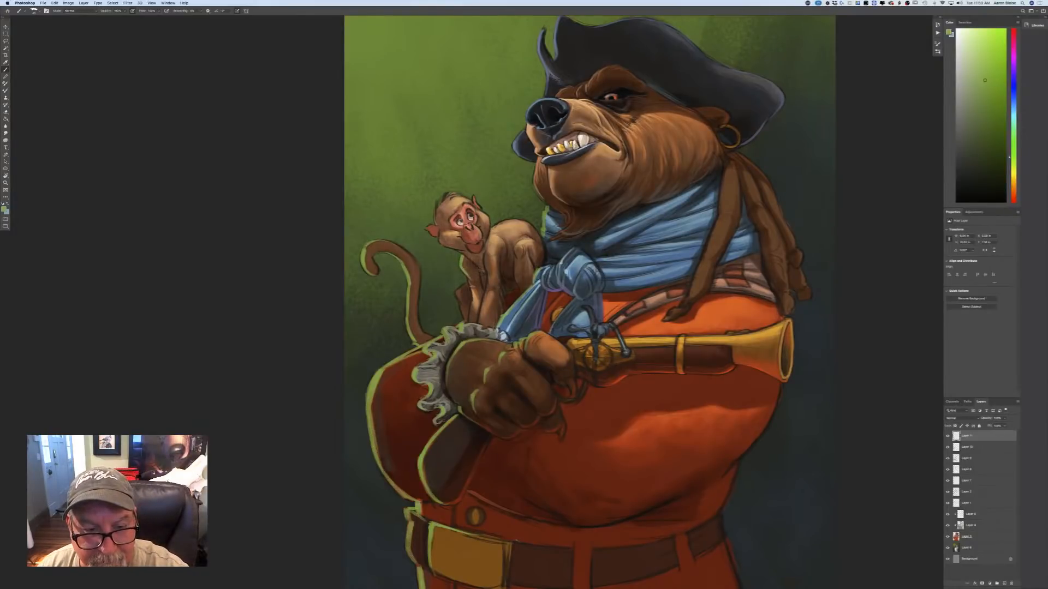
Paint green rim light along the monkey's arms and legs, and on its ear, cheek and jaw.
left_click_drag(466, 276, 470, 321)
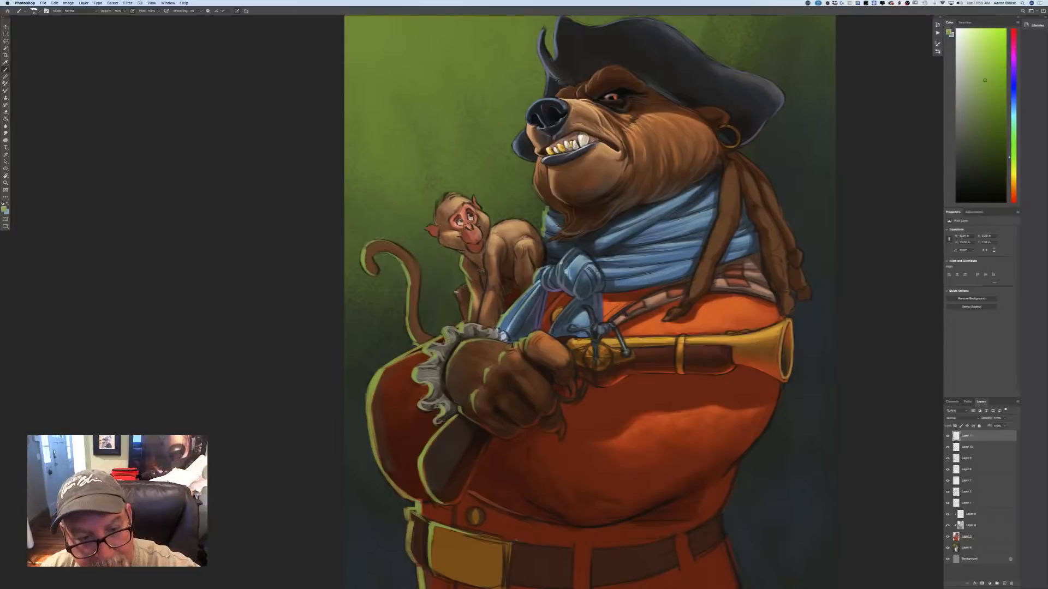
left_click_drag(455, 293, 466, 321)
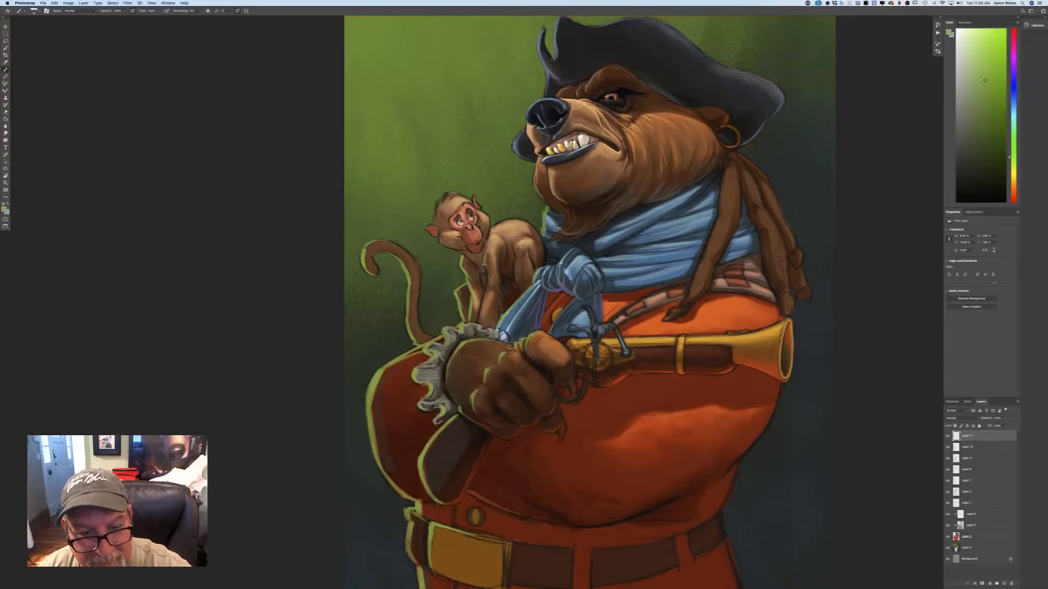
left_click_drag(486, 274, 478, 323)
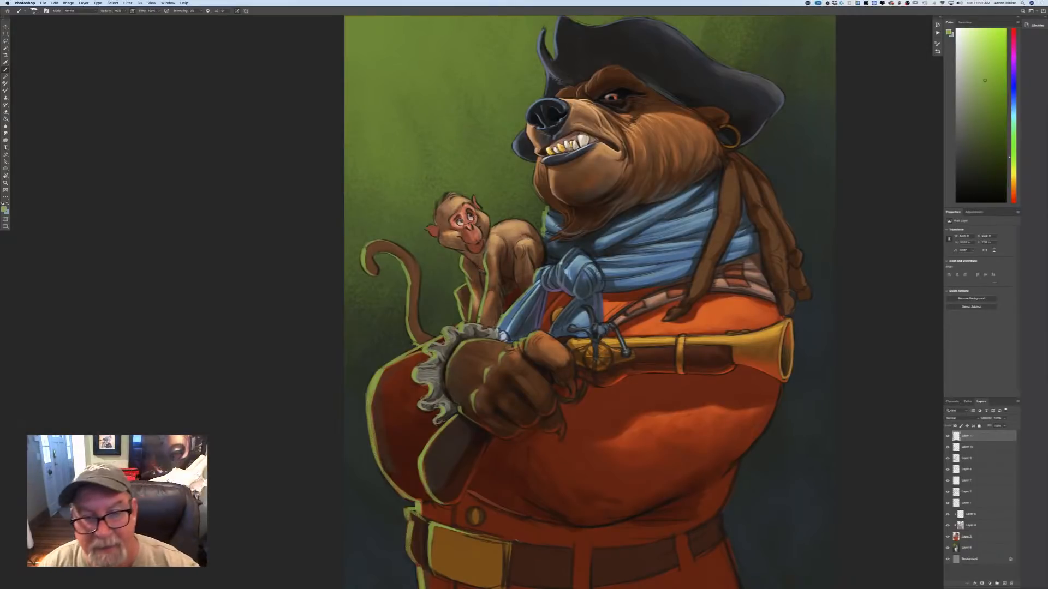
left_click_drag(514, 256, 520, 297)
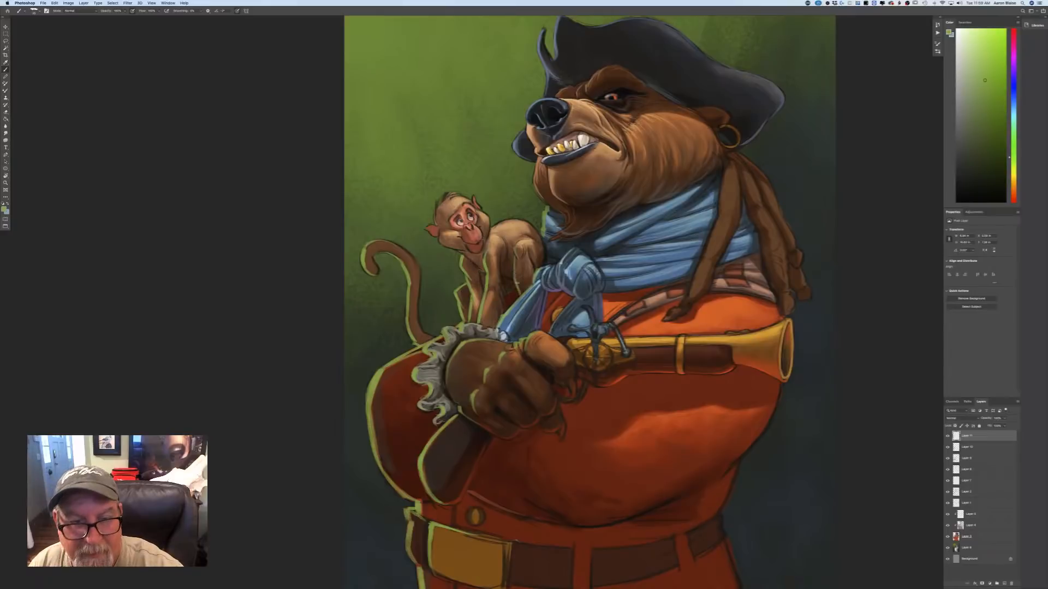
left_click_drag(436, 208, 443, 245)
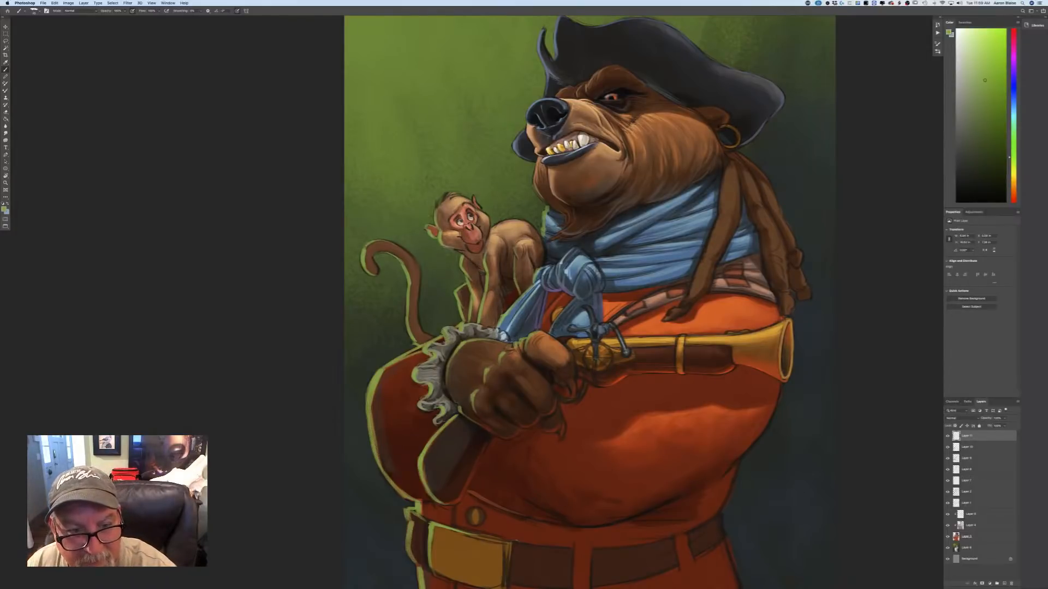
left_click_drag(450, 248, 473, 261)
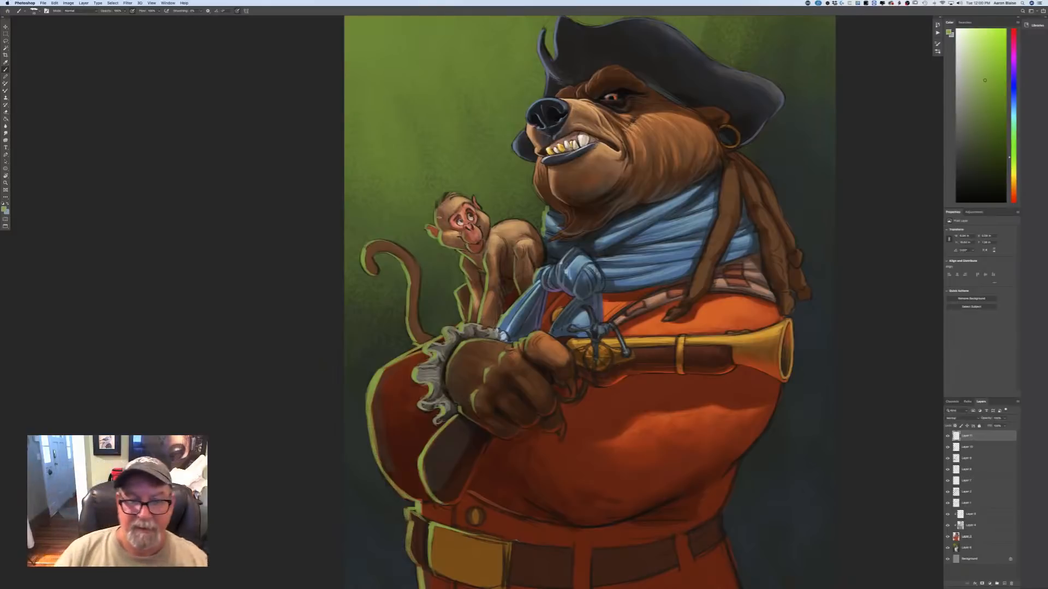
Sample a warm brown from the monkey's fur and touch up the monkey's face and body with it.
key("super+plus")
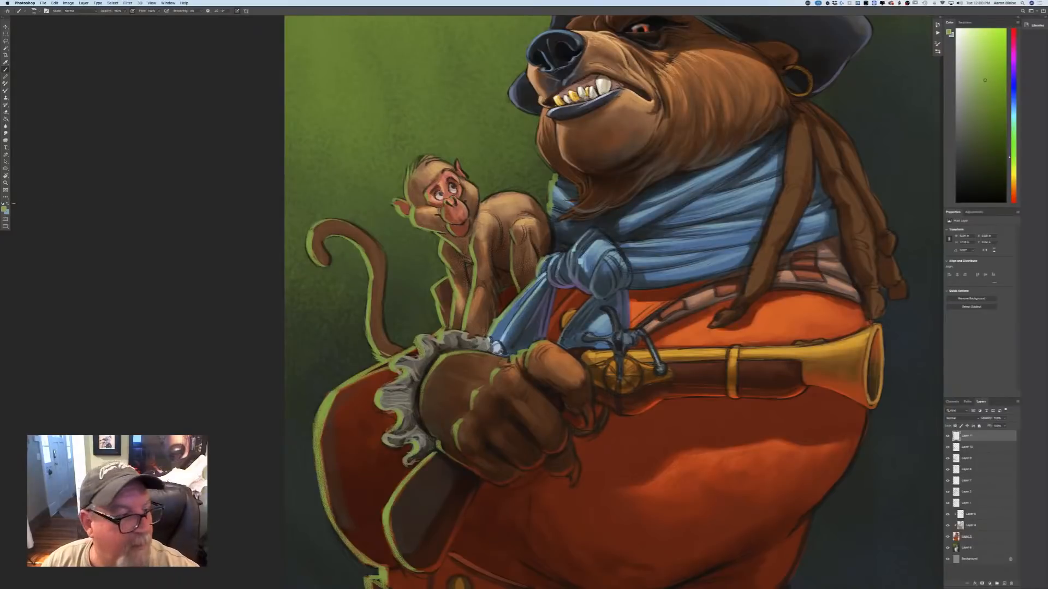
left_click(5, 208)
left_click(491, 274)
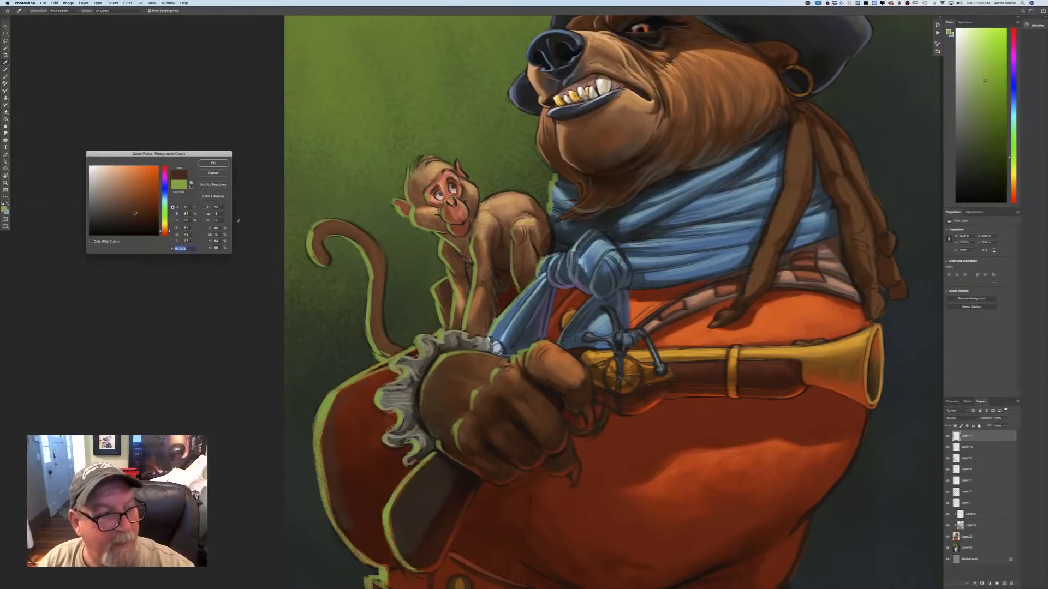
left_click(213, 163)
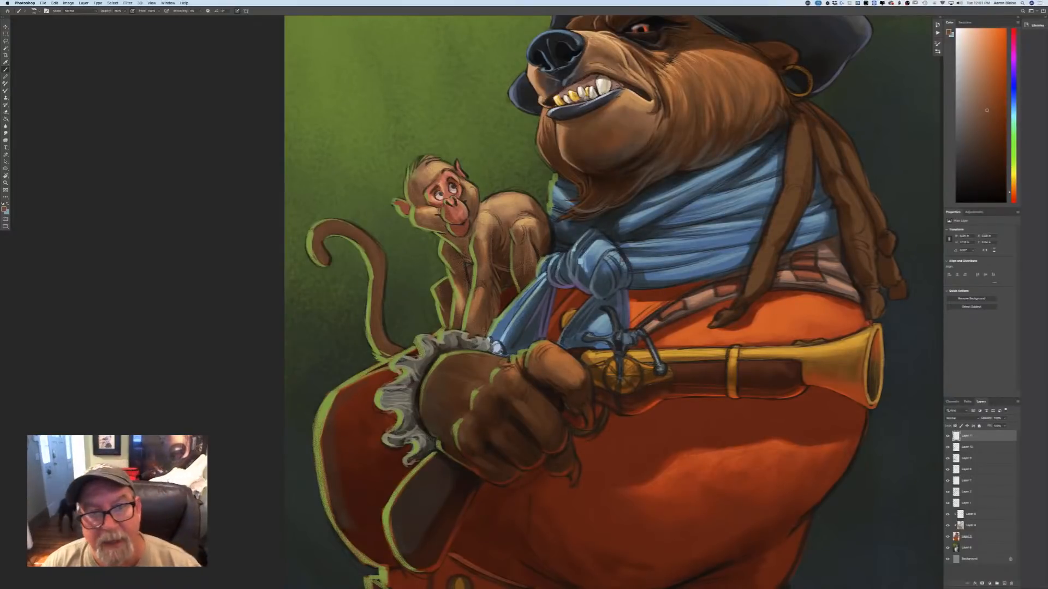
Sample the red of the monkey's face, lighten it to pale pink, and paint the monkey's face and tongue.
left_click(5, 209)
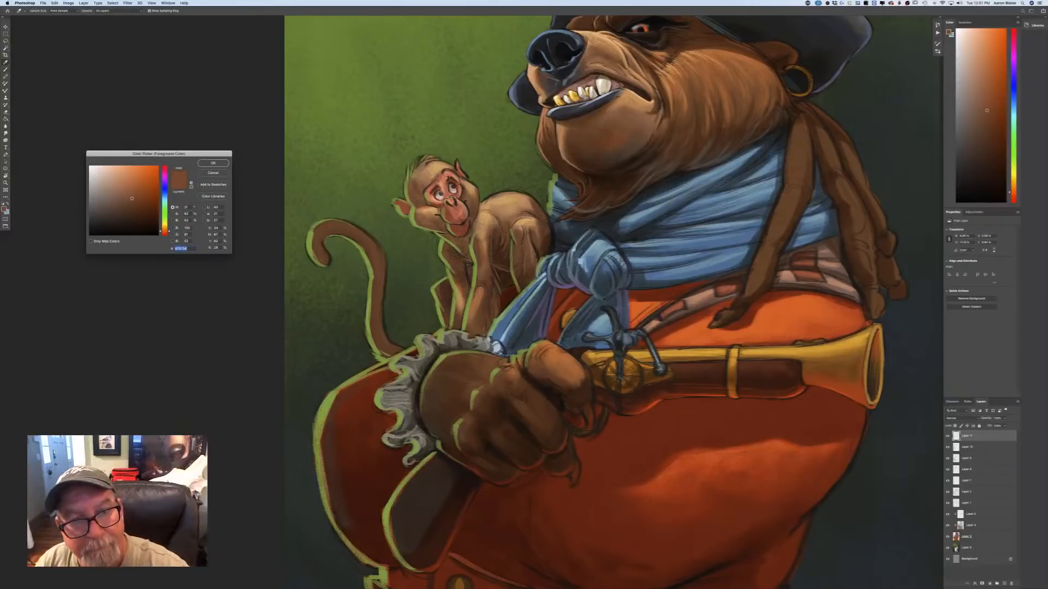
left_click(449, 178)
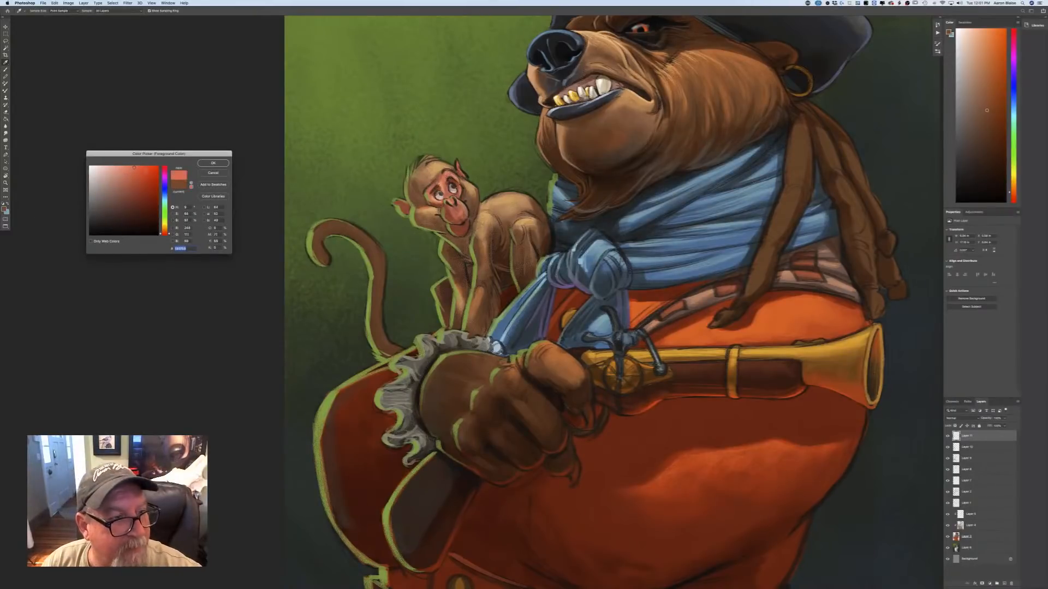
left_click(223, 165)
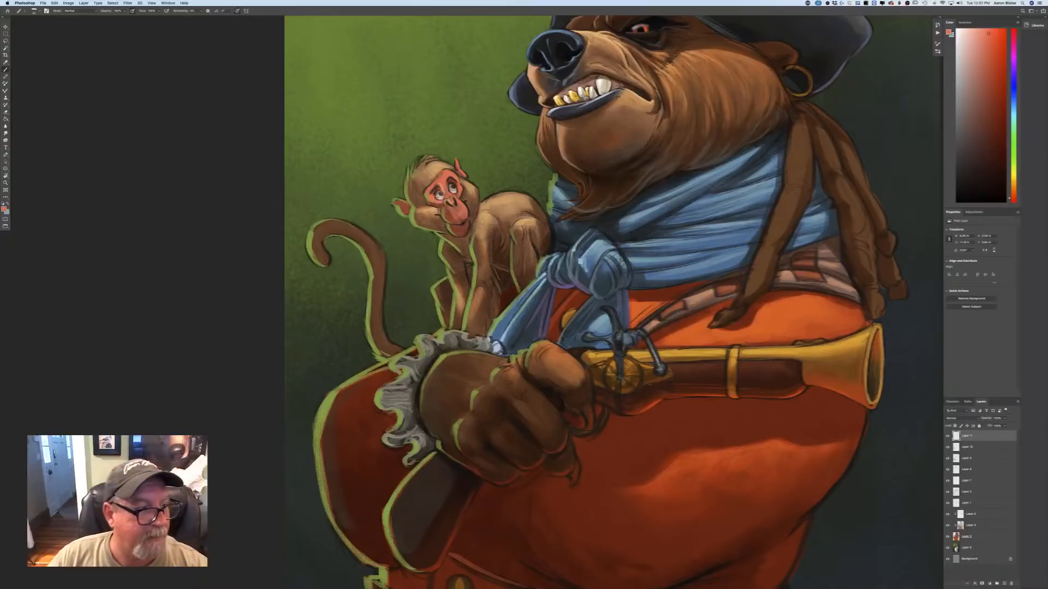
left_click(5, 210)
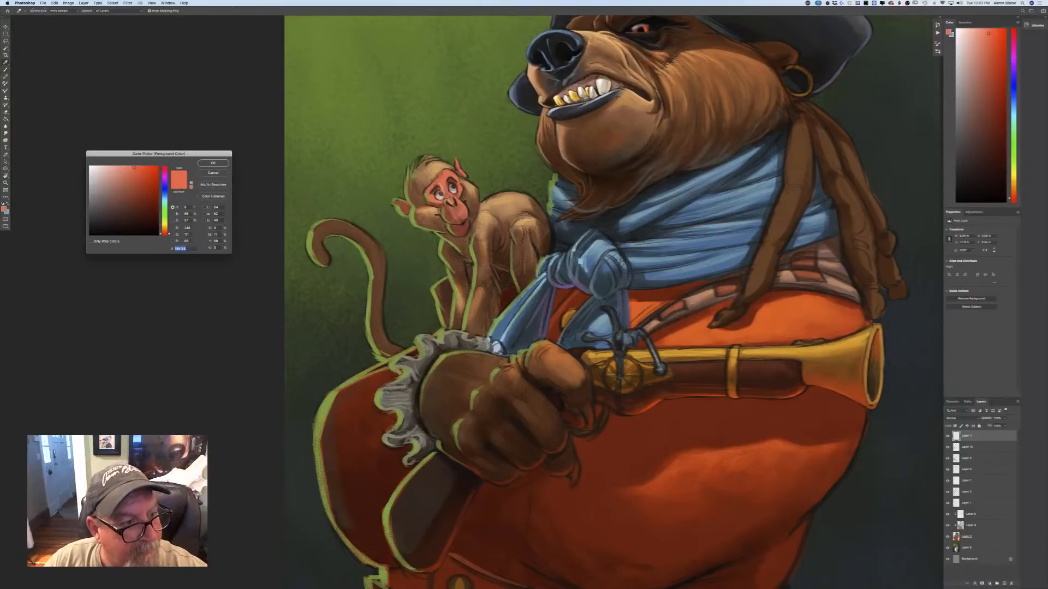
left_click(118, 168)
left_click(213, 162)
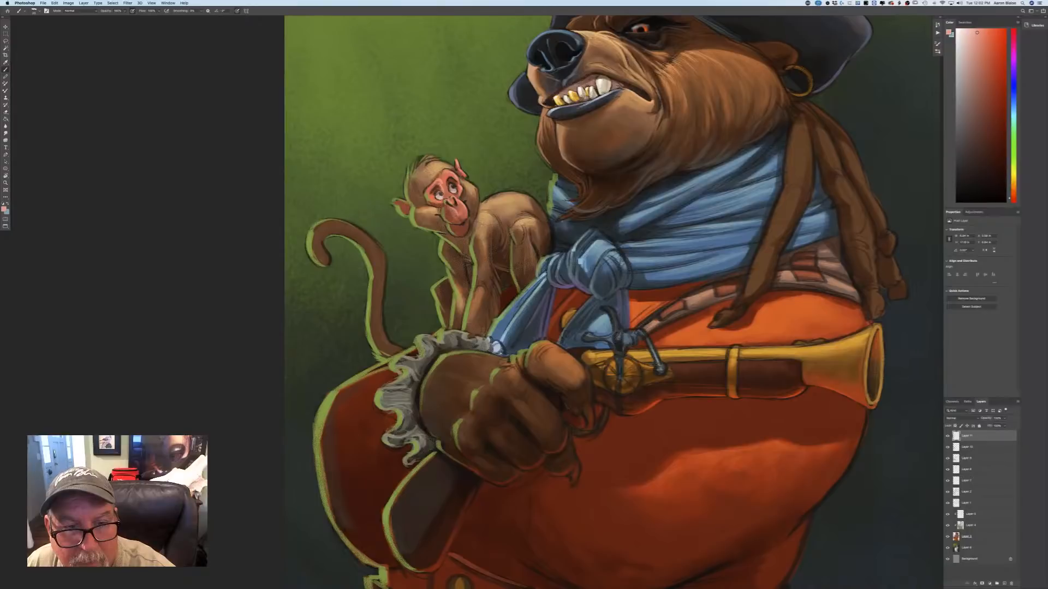
Choose a pale off-white and paint small highlights in the monkey's eyes and on its tongue.
left_click(4, 209)
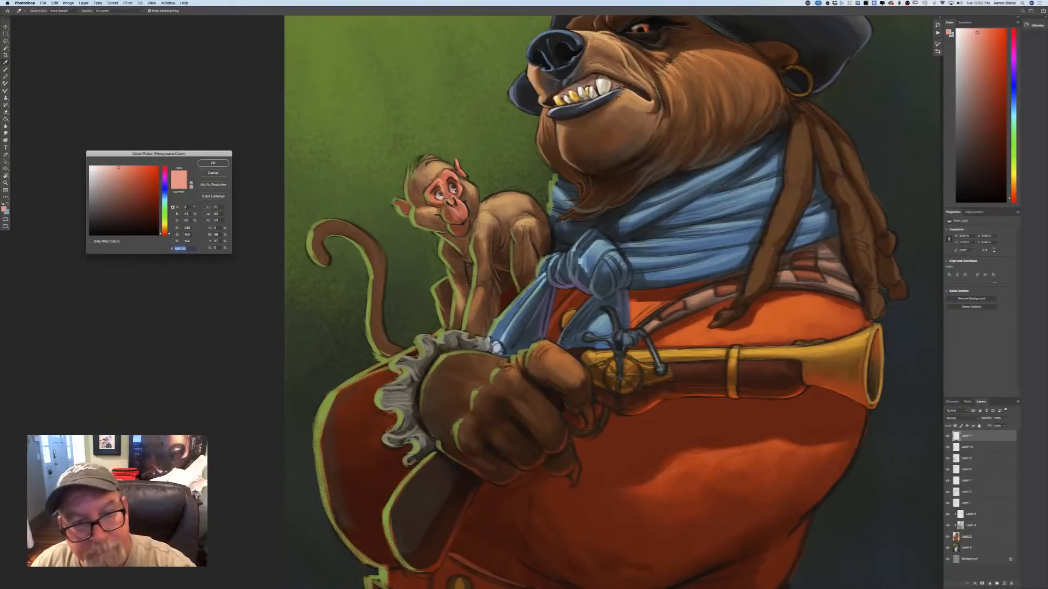
left_click_drag(104, 170, 98, 172)
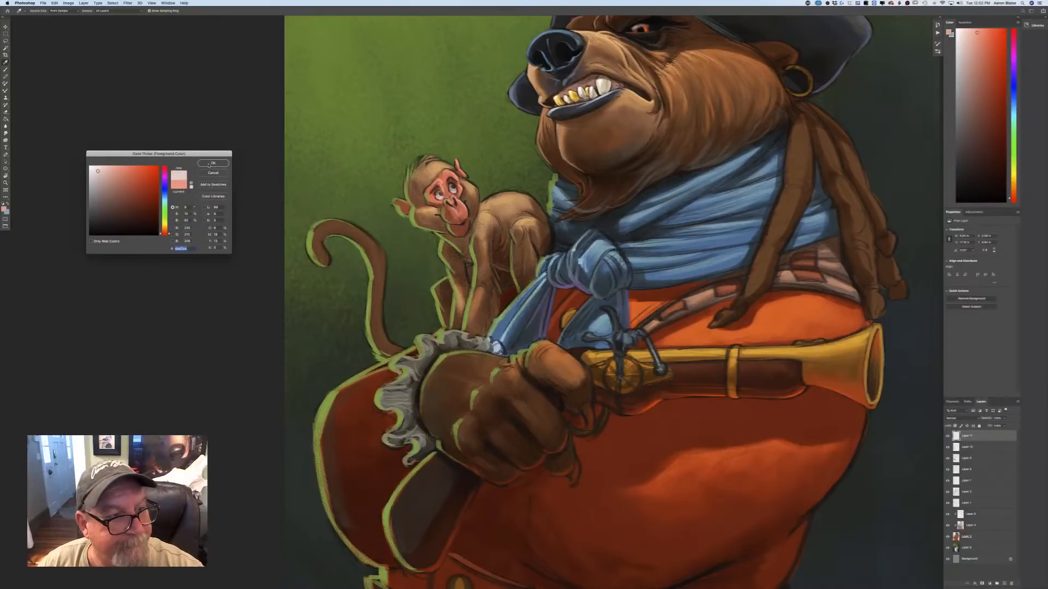
left_click(213, 164)
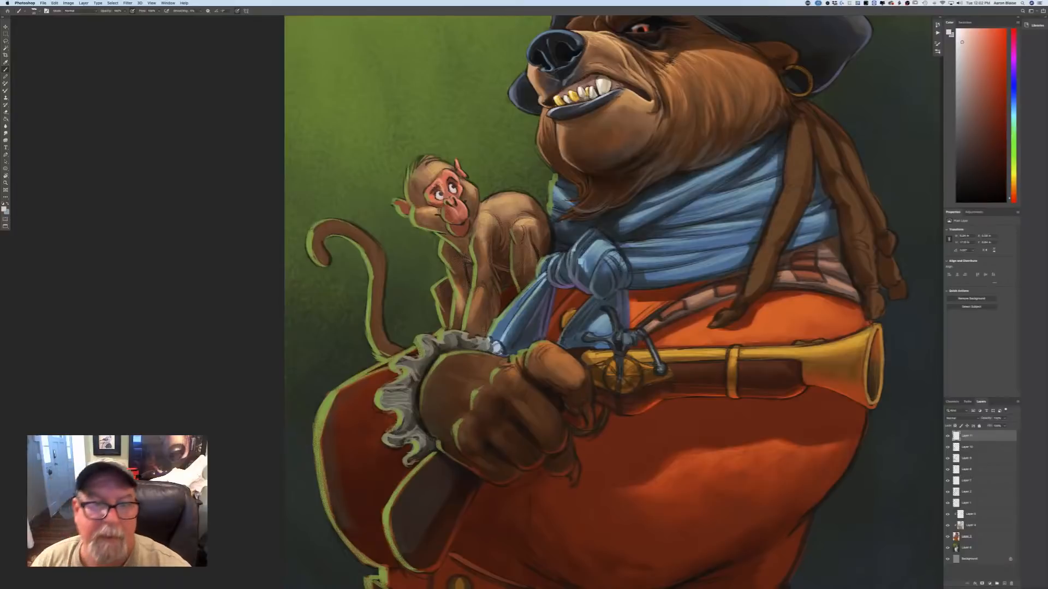
key("super+minus")
key("super+minus")
key("super+minus")
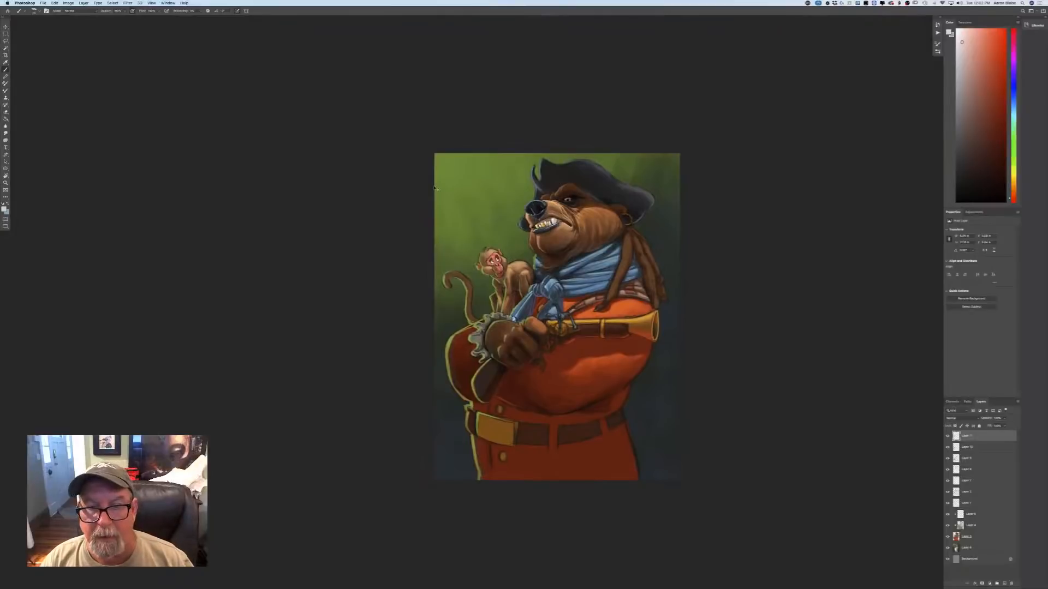
key("super+plus")
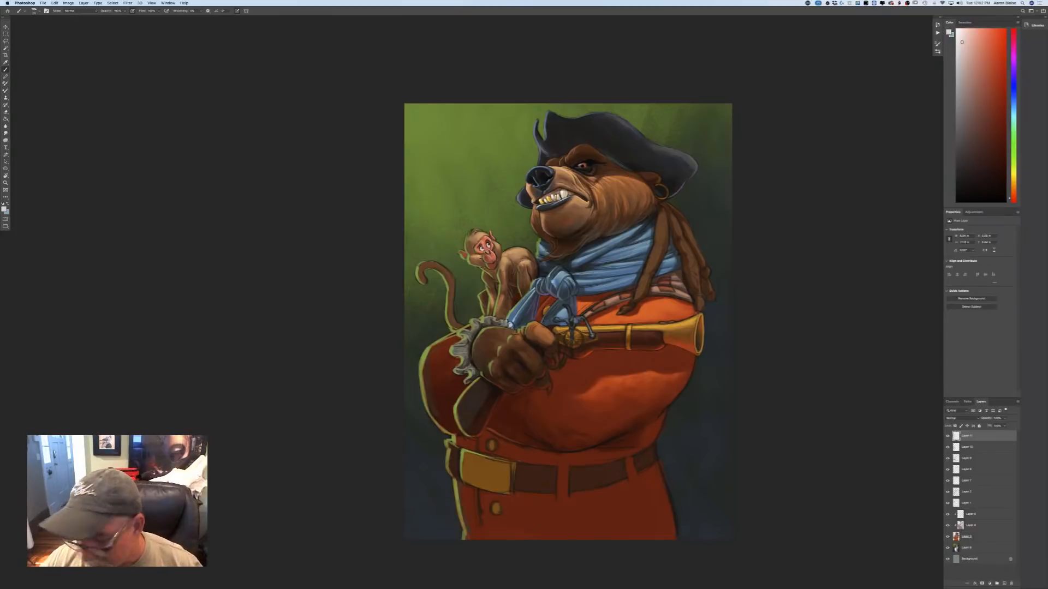
Choose a light yellow-green and paint rim light along the edge of the bear's chin and beard.
left_click(4, 209)
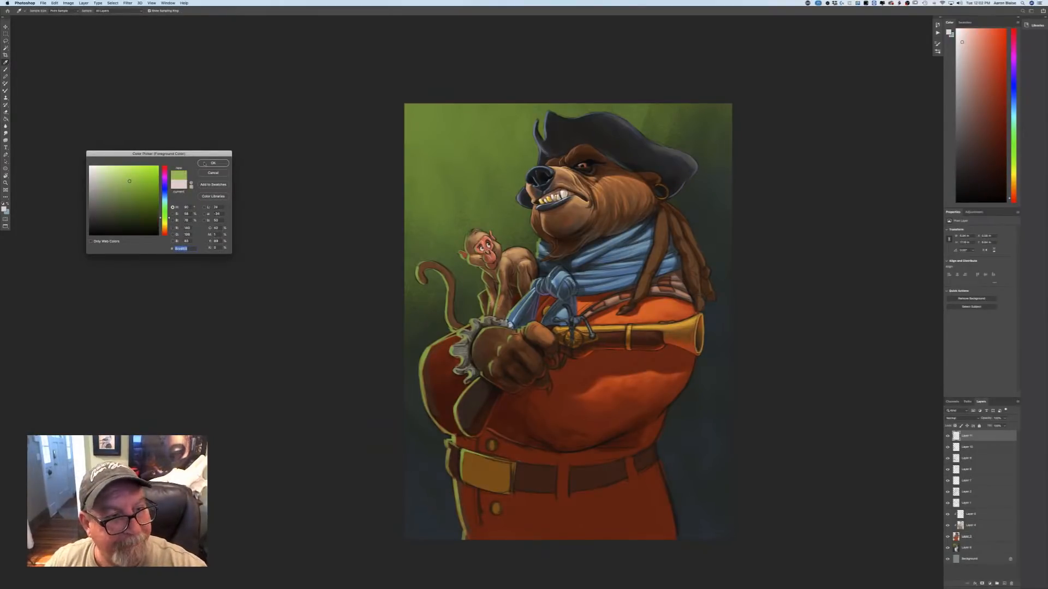
key("Return")
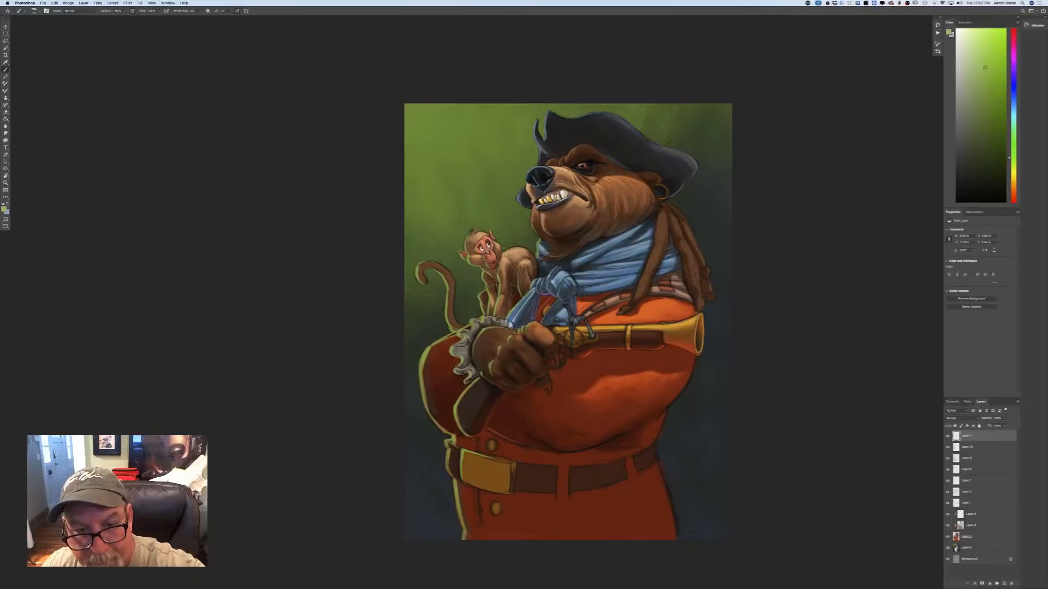
key("super+plus")
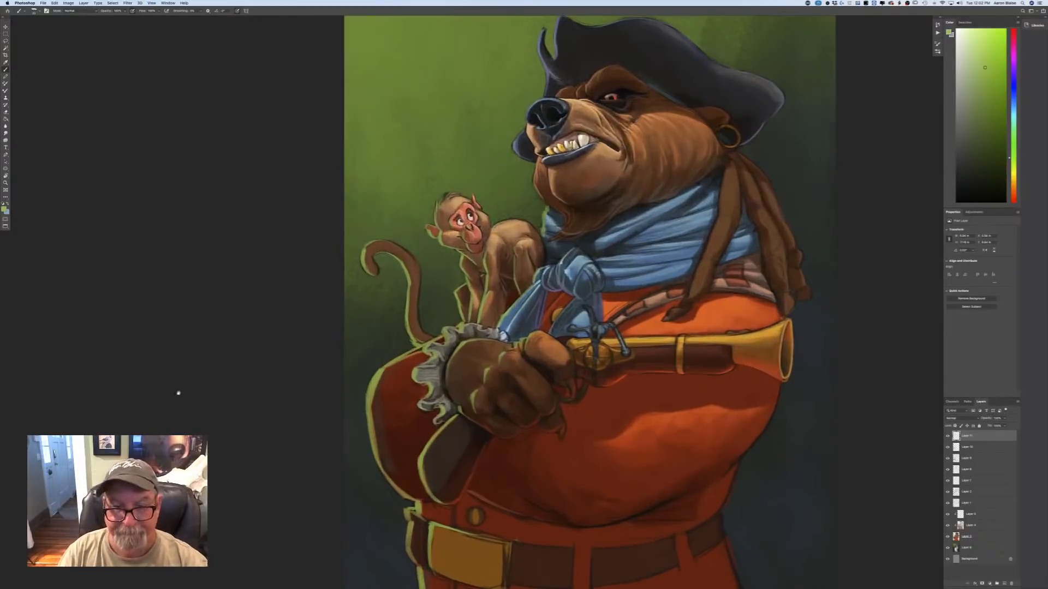
left_click_drag(291, 303, 167, 415)
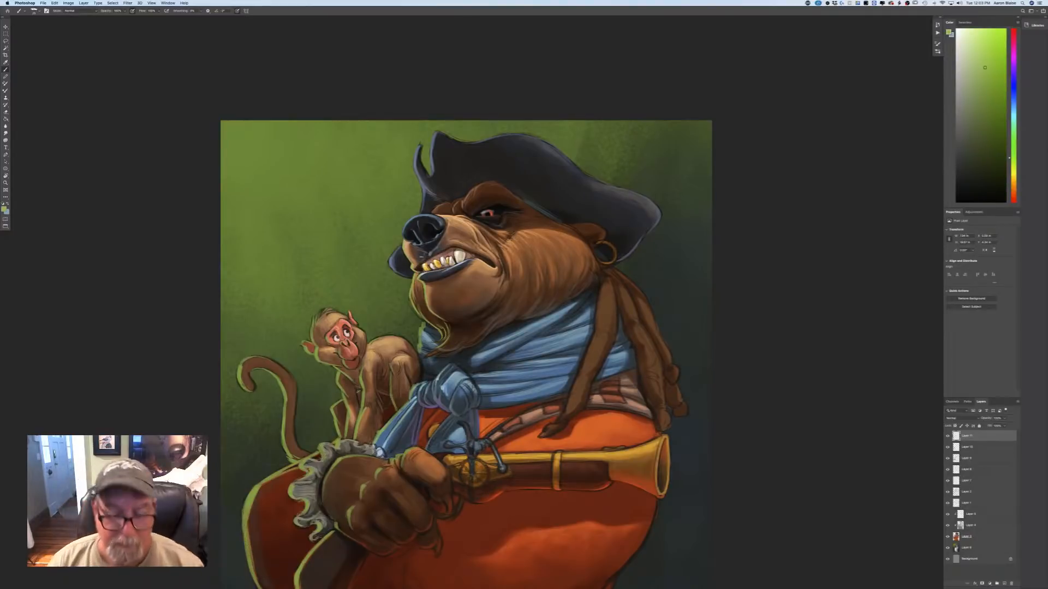
Brighten the green and add reflected light to the bear's nostril, lower jaw and beard.
key("super+plus")
left_click_drag(190, 447, 318, 492)
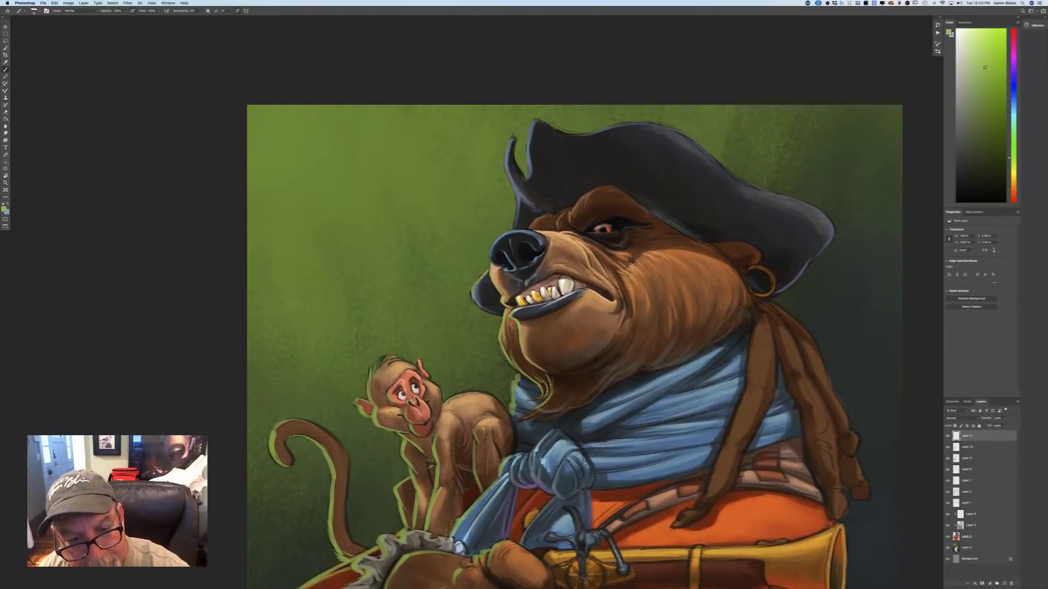
left_click(5, 209)
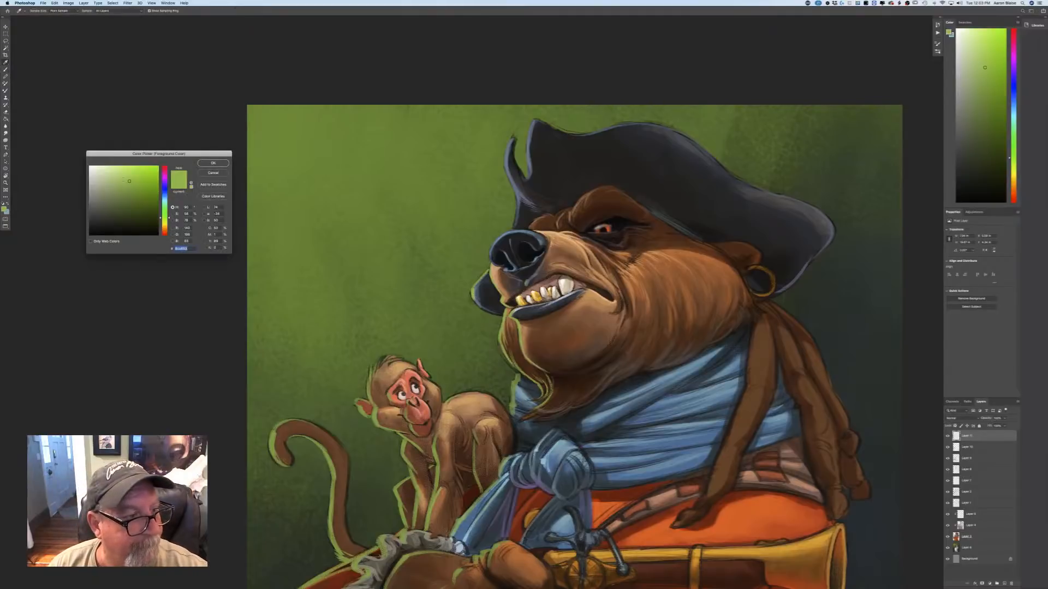
left_click(201, 164)
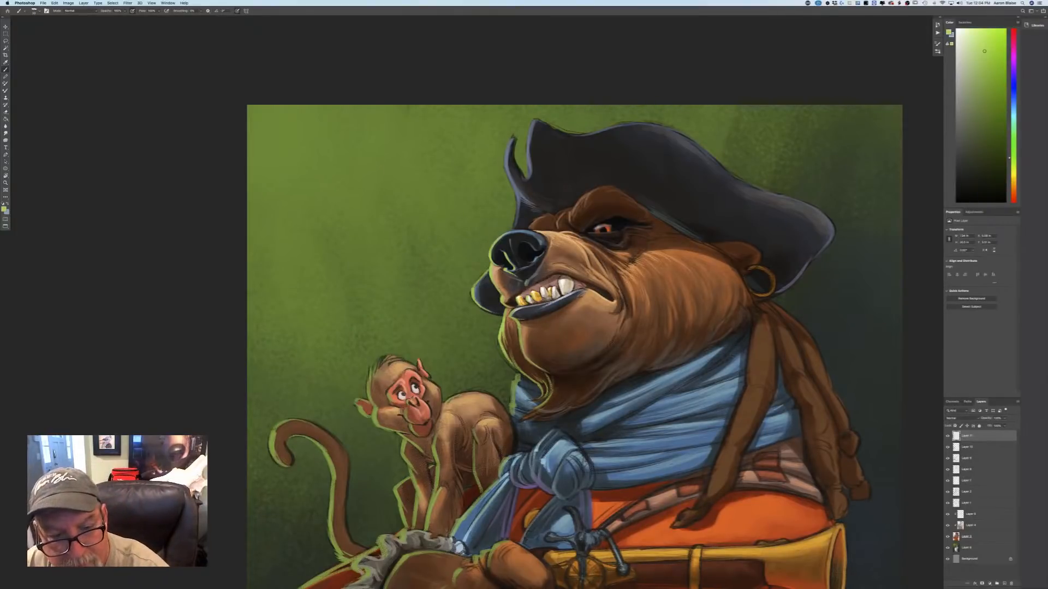
left_click_drag(518, 328, 522, 350)
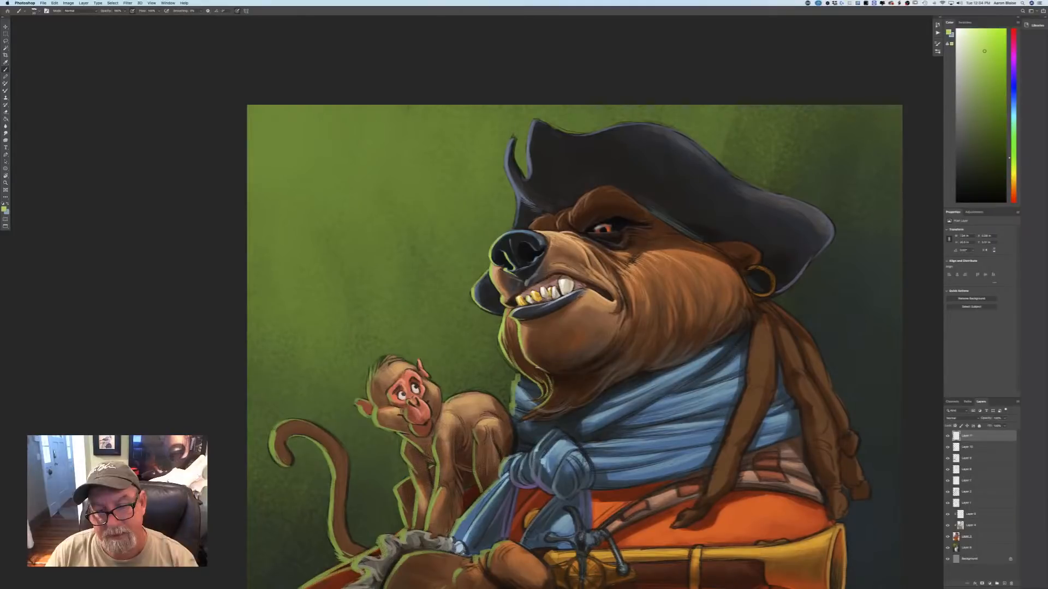
left_click_drag(545, 372, 566, 376)
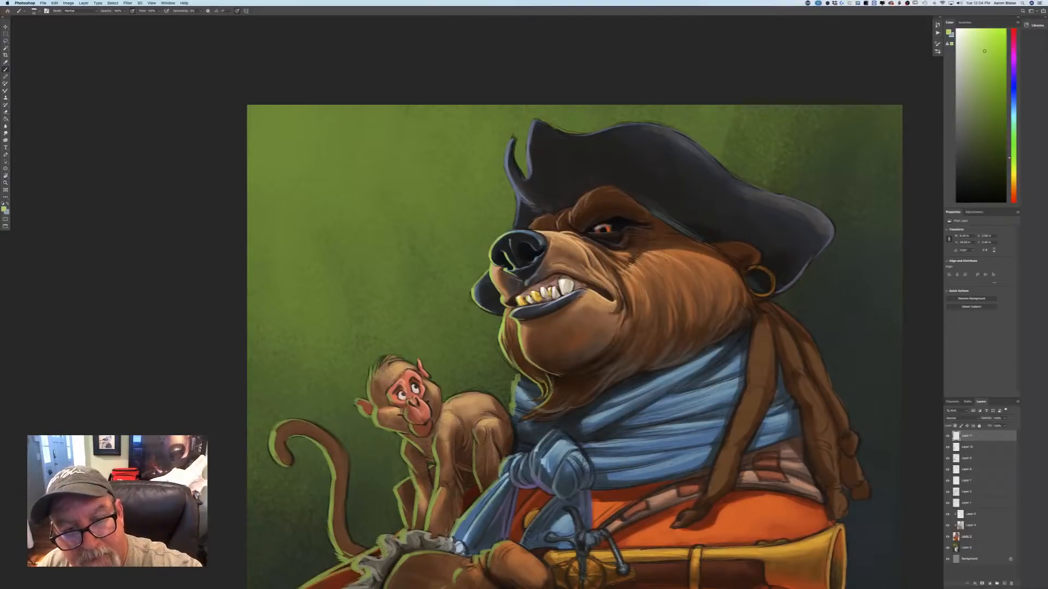
Paint bright green rim light down the curled front edge of the pirate hat.
left_click_drag(510, 137, 515, 227)
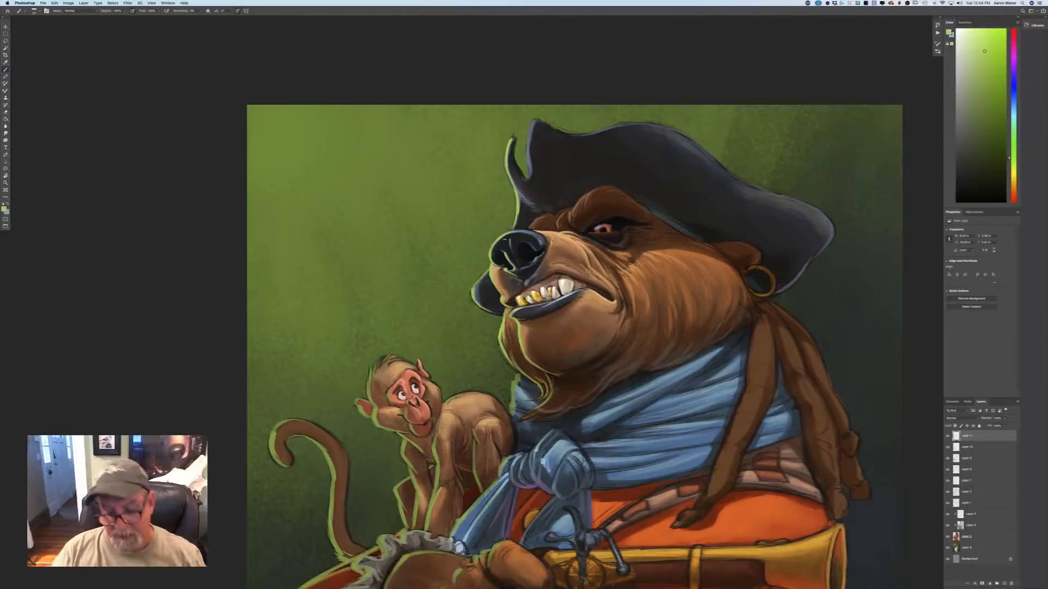
key("super+minus")
key("super+minus")
key("super+minus")
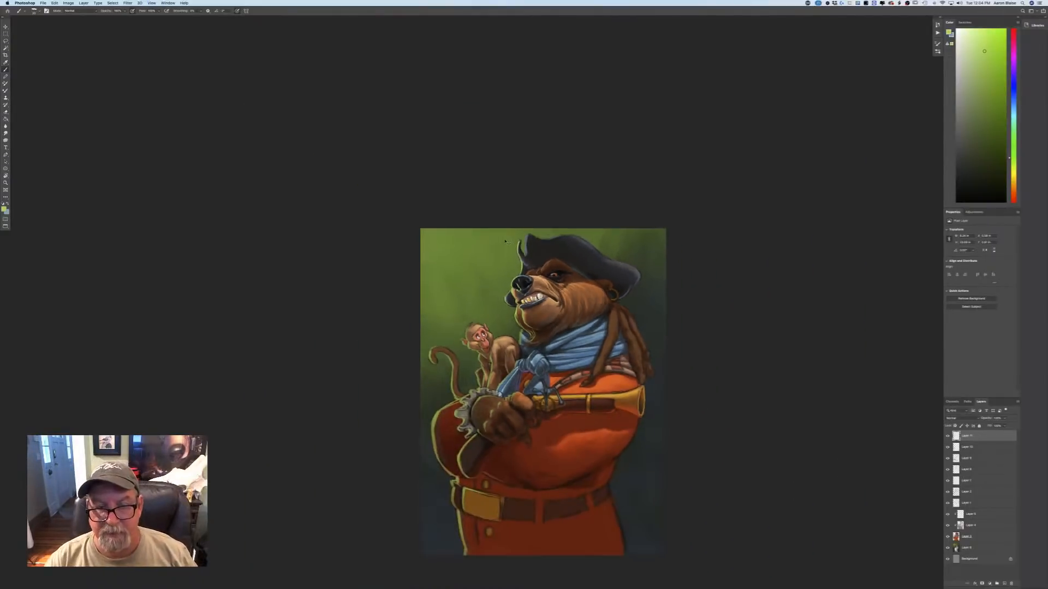
key("super+plus")
key("super+plus")
key("super+plus")
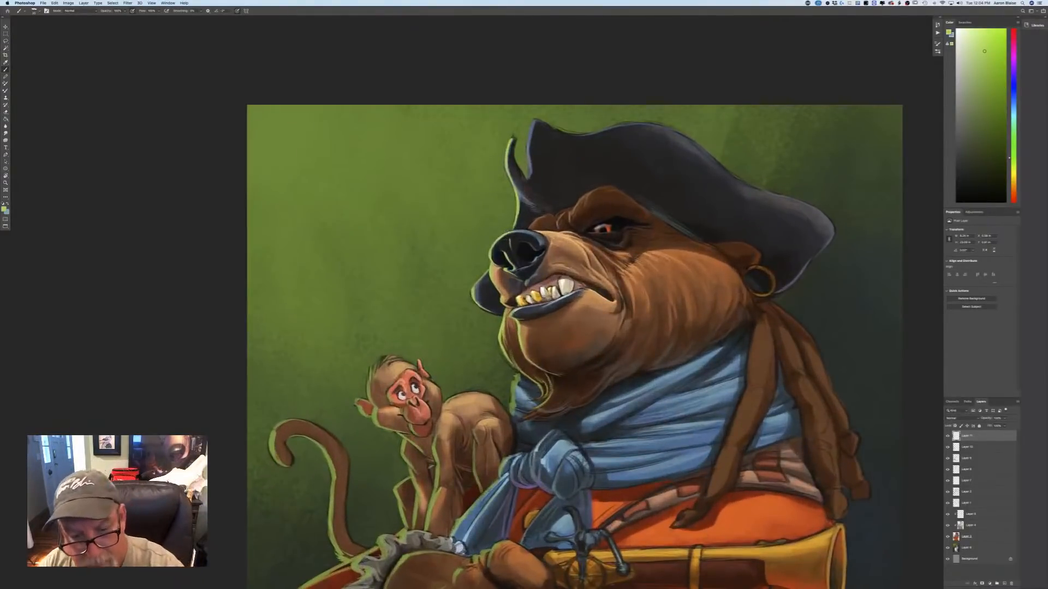
Add bright green rim light to the scarf's edge below the chin and to the hat's front point and upper brim.
left_click_drag(517, 373, 512, 404)
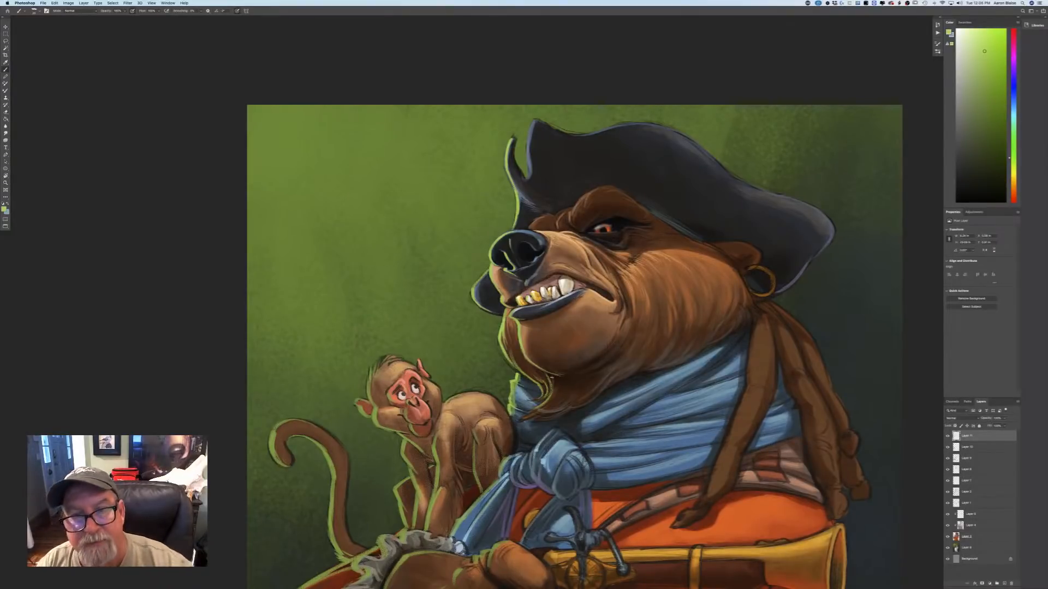
left_click_drag(533, 120, 528, 180)
mouse_move(615, 124)
left_mouse_down()
mouse_move(641, 123)
mouse_move(592, 133)
left_mouse_up()
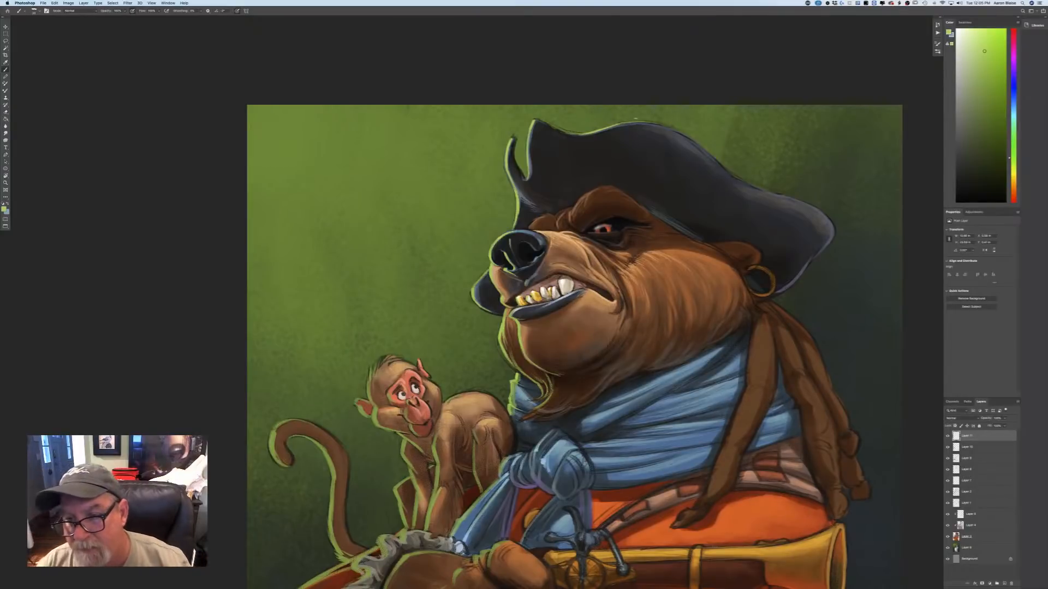
key("super+minus")
key("super+minus")
key("super+minus")
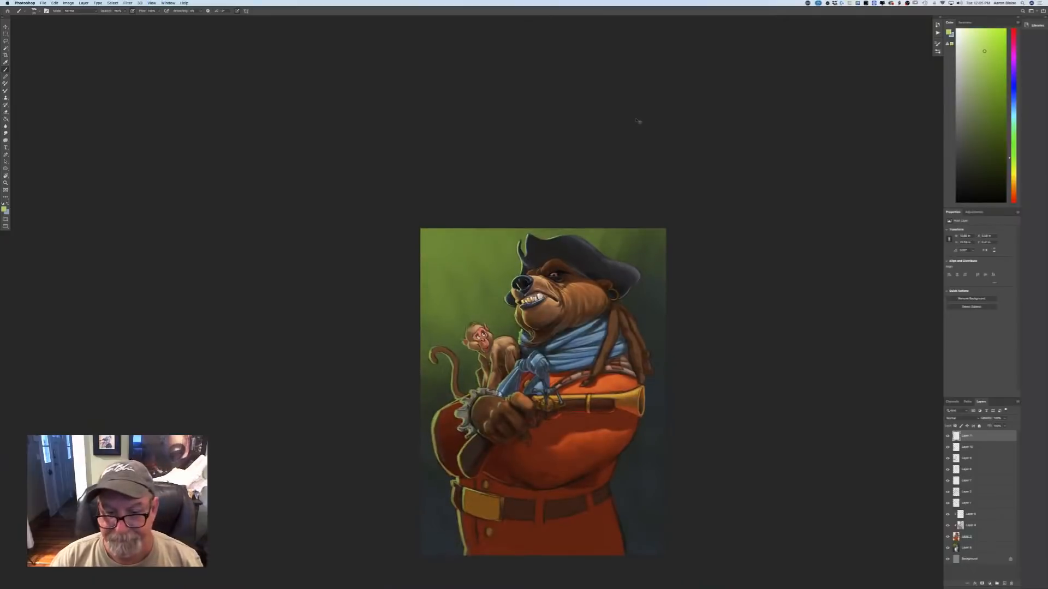
key("super+minus")
key("super+plus")
key("super+plus")
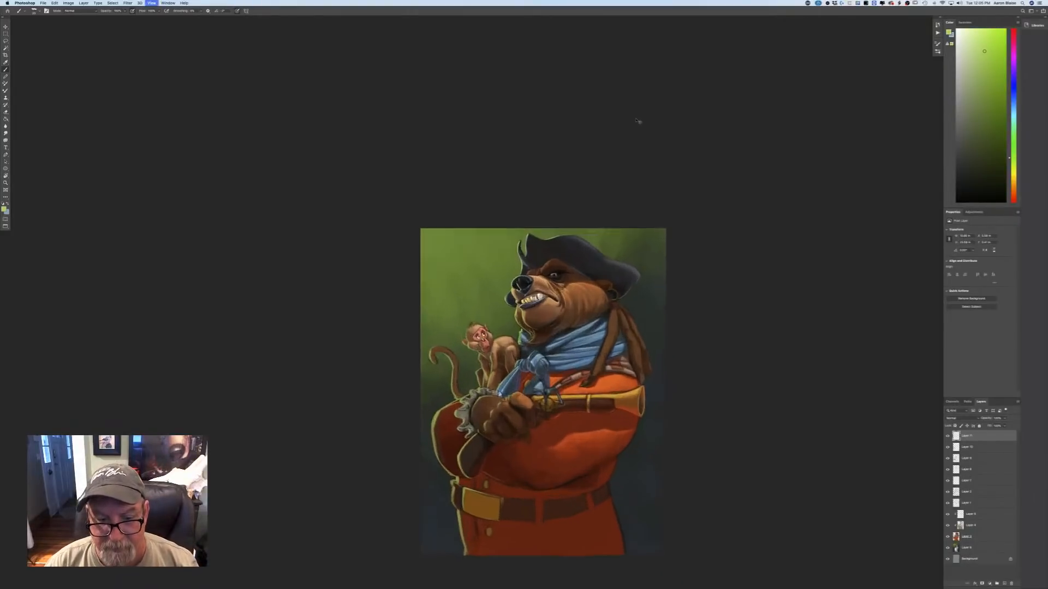
left_click_drag(298, 485, 318, 406)
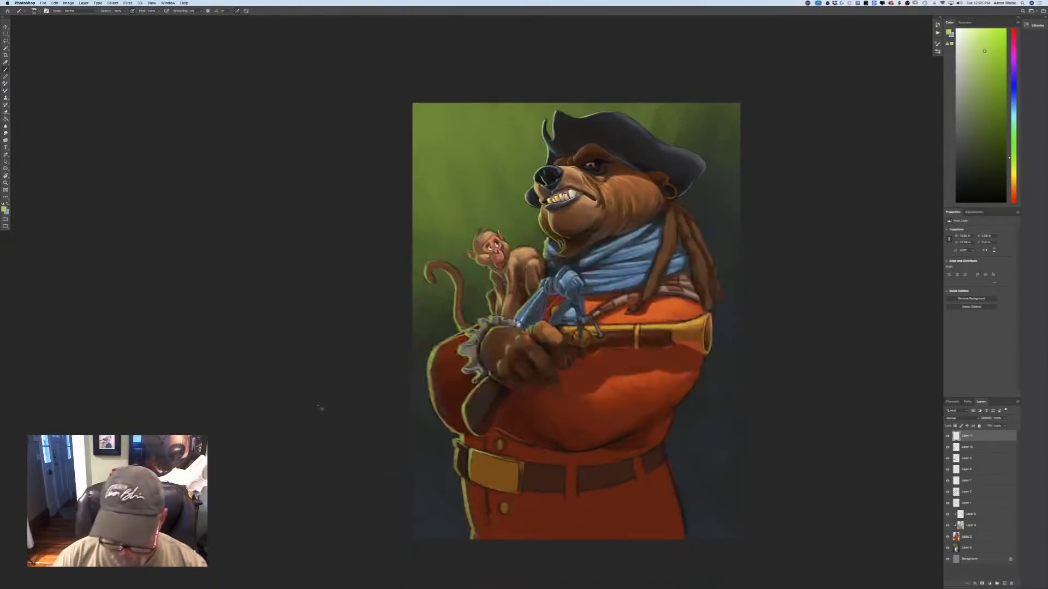
Paint brighter green accents on the fist's knuckles and thumb and on the outer folds of the lace cuff.
key("super+plus")
key("super+plus")
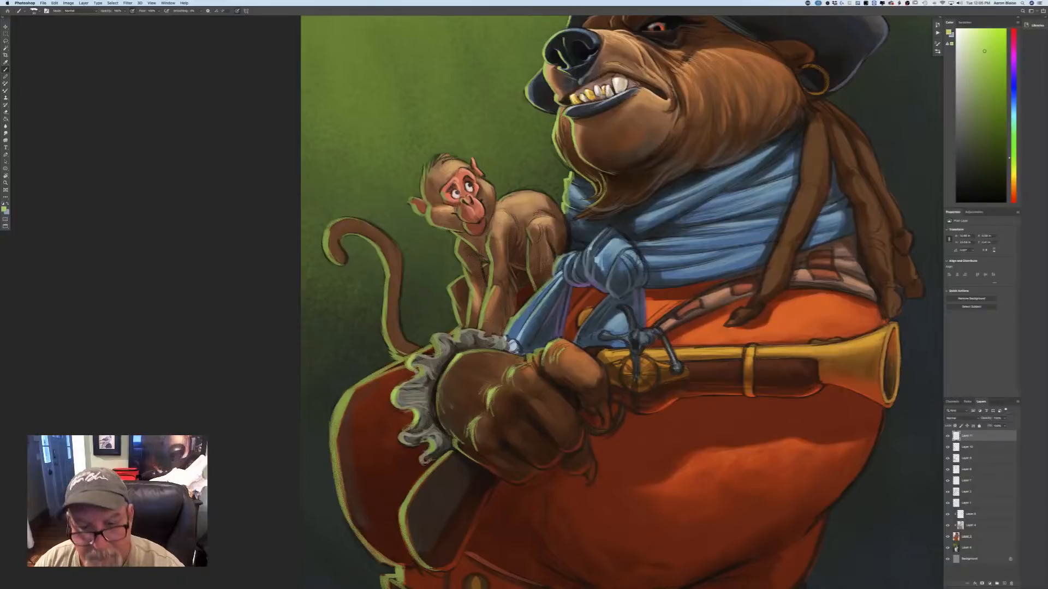
key("super+minus")
key("super+minus")
key("super+minus")
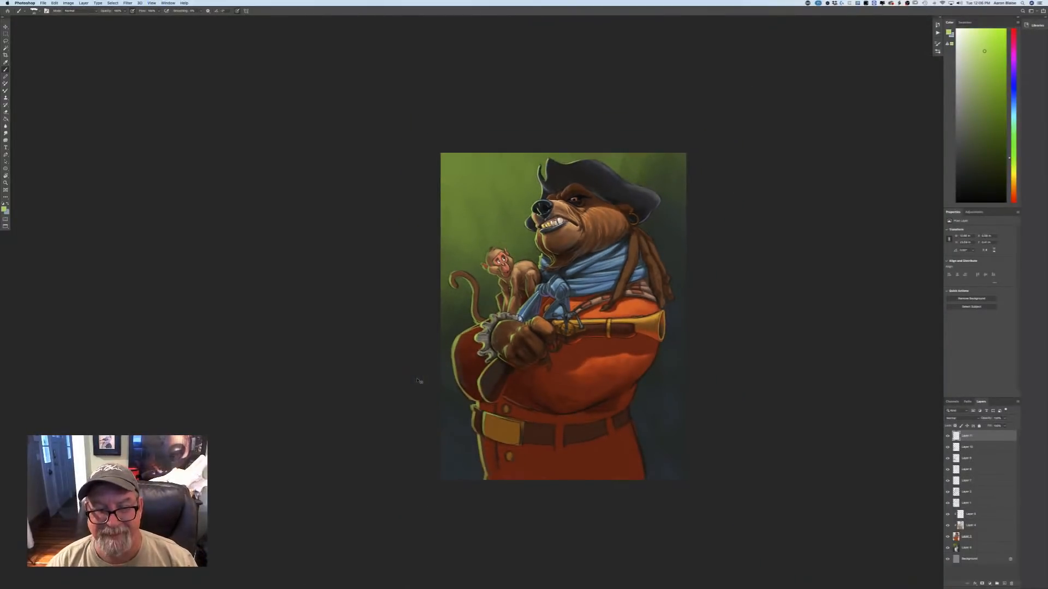
key("super+plus")
key("super+plus")
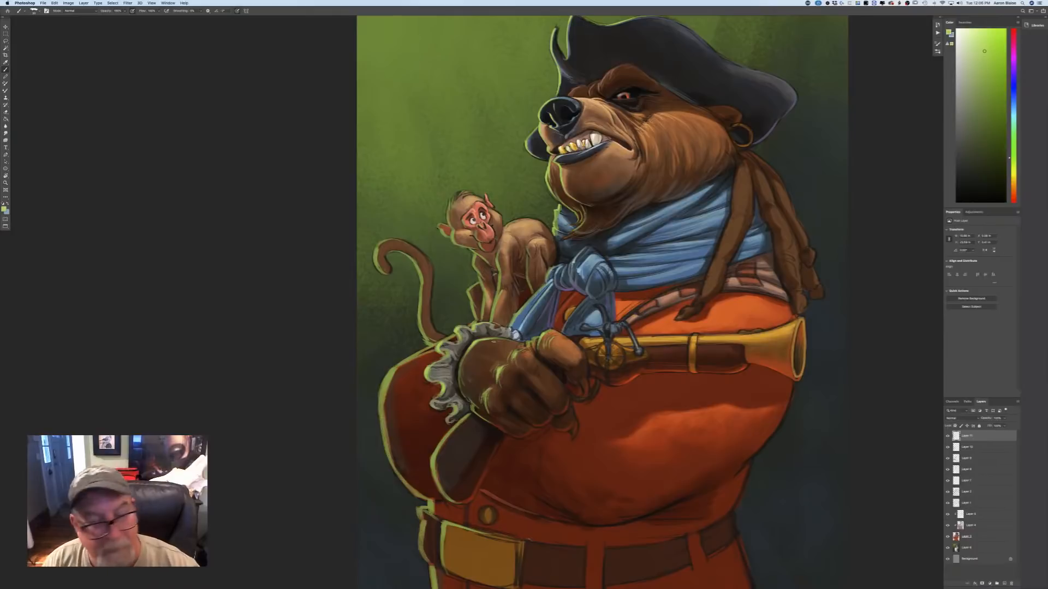
Sample the blue of the scarf's hanging end and set a lighter version of it as the foreground colour.
left_click(5, 209)
left_click(592, 318)
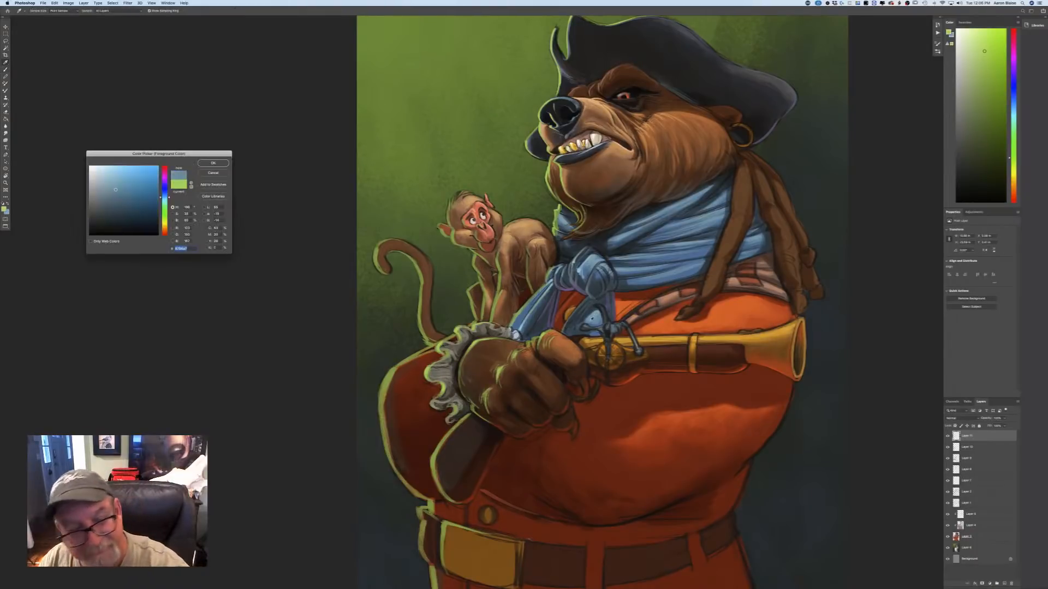
key("Return")
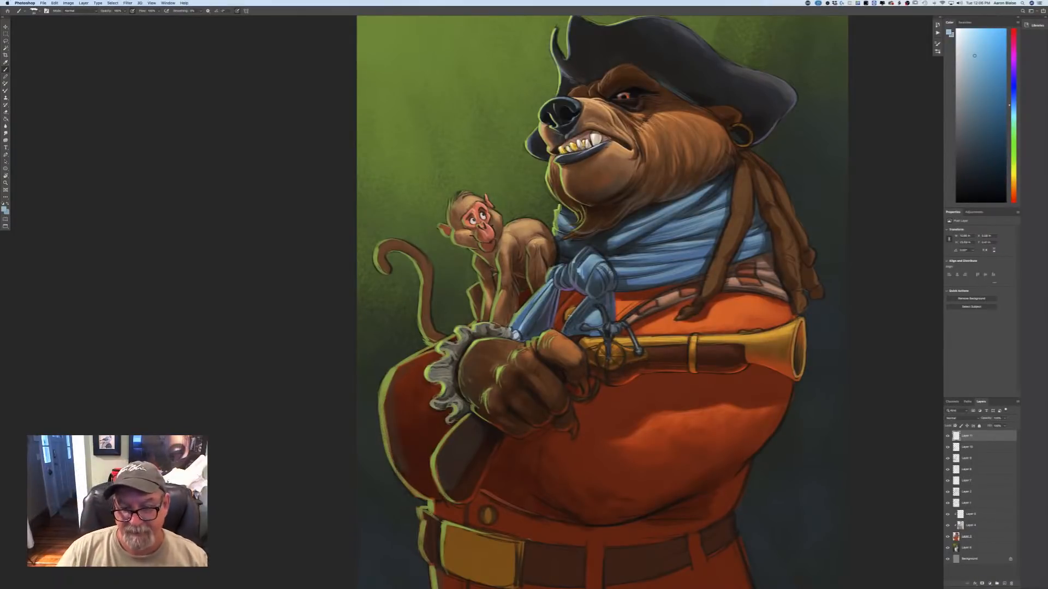
Set the foreground colour to the warm brown of the bear's fist and check the whole painting.
left_click(4, 210)
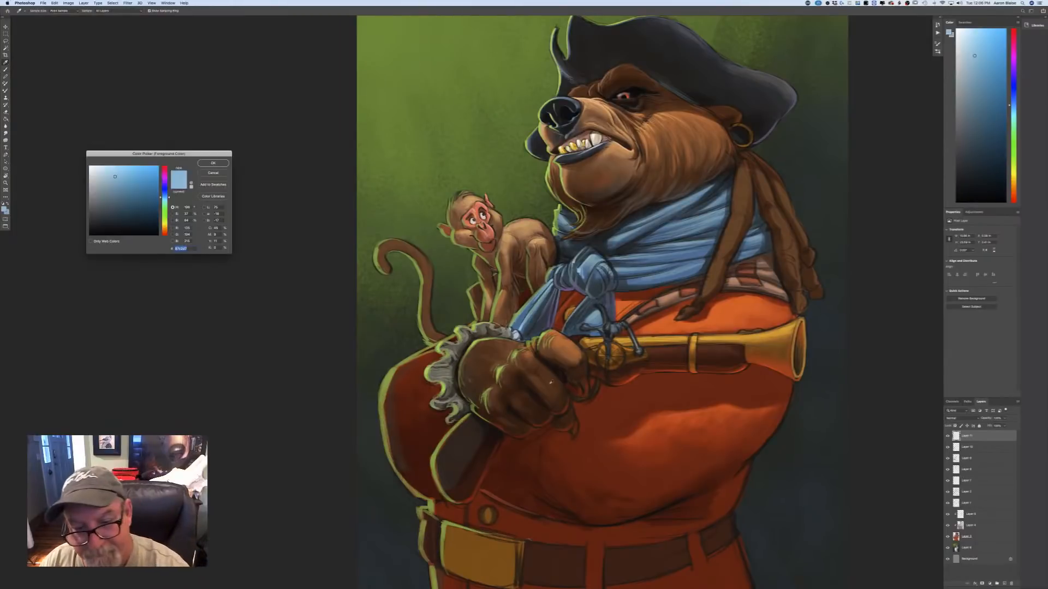
left_click(544, 379)
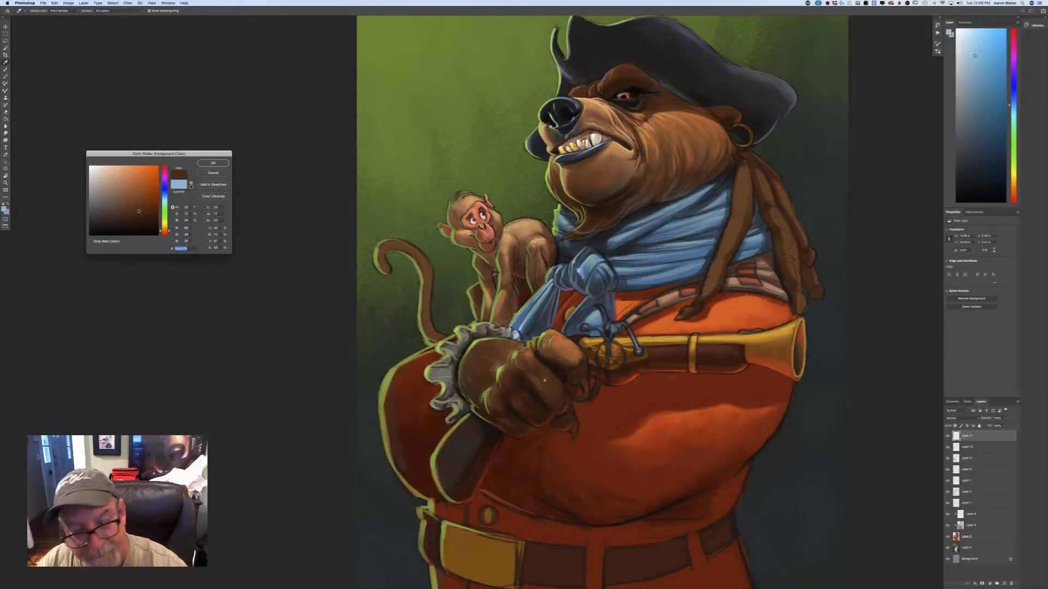
left_click(213, 163)
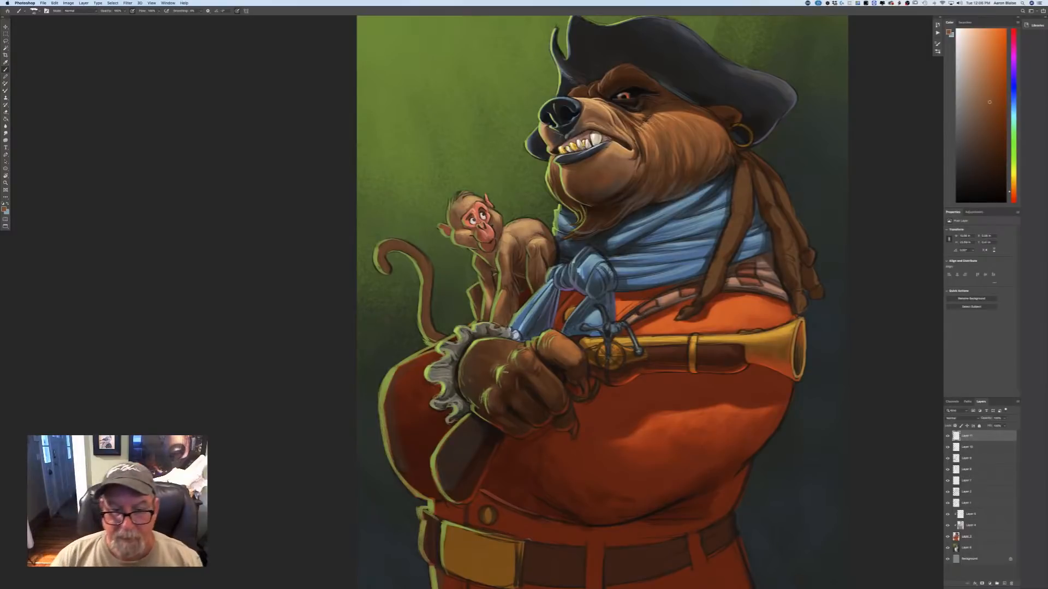
key("super+minus")
key("super+minus")
key("super+minus")
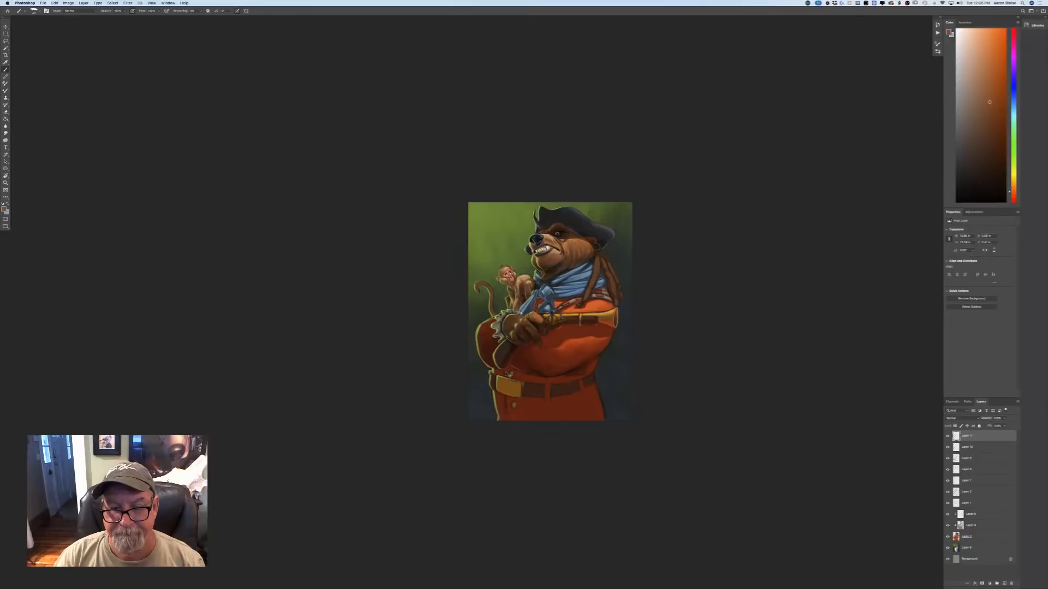
key("super+plus")
key("super+plus")
key("super+plus")
Sample the olive green at the wrist and brush it over the back of the bear's fist.
left_click(5, 207)
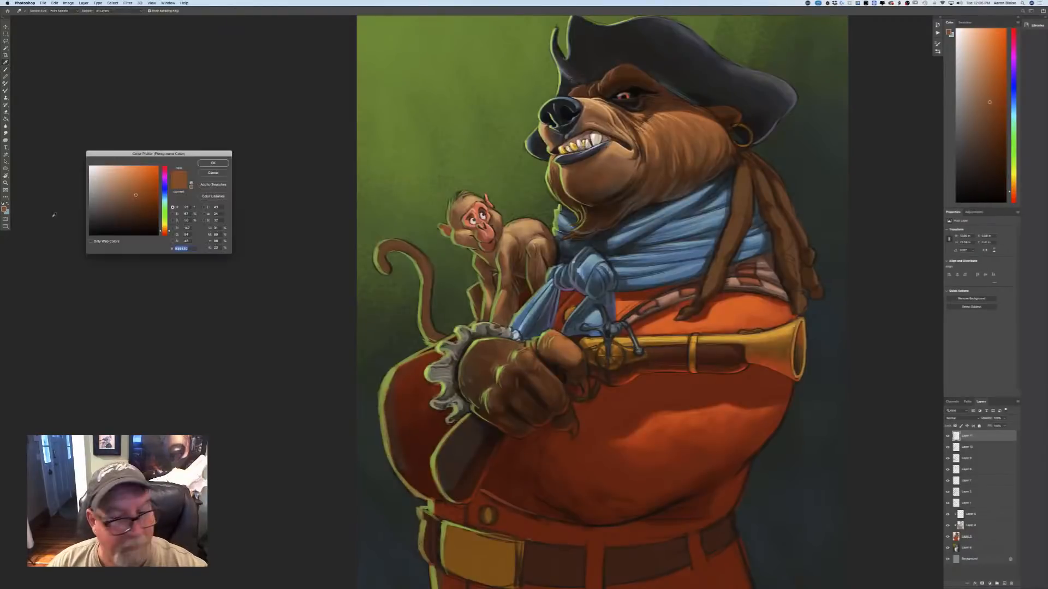
left_click(467, 353)
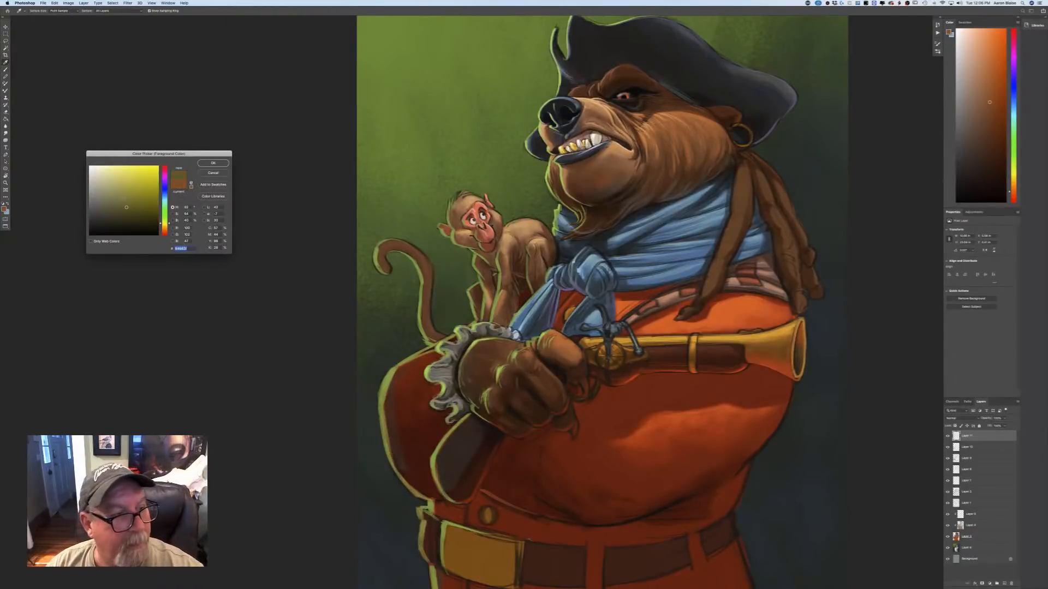
left_click(213, 163)
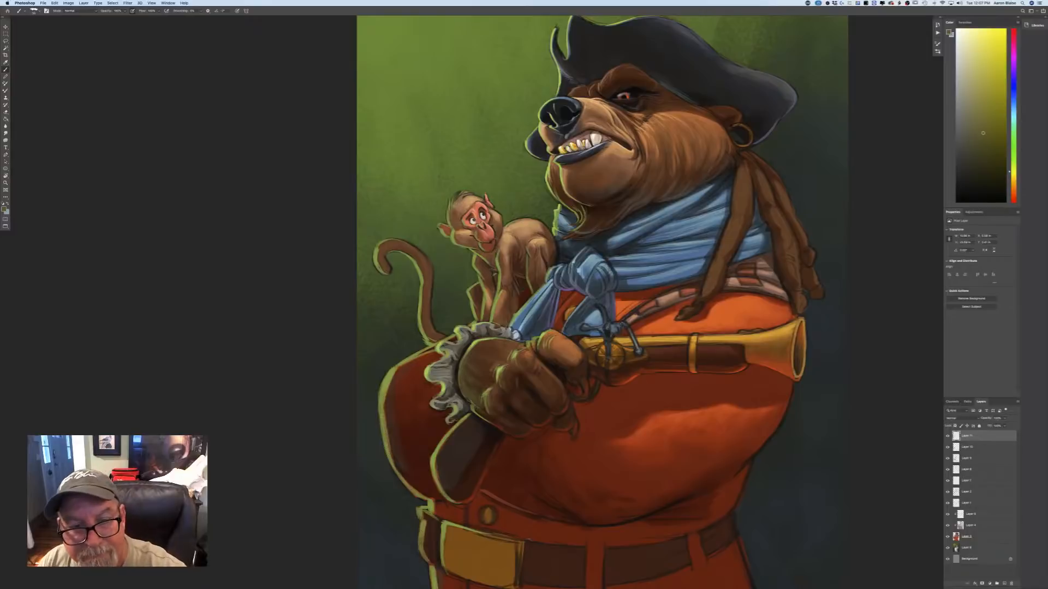
Sample the light green on the fist's knuckle and paint brighter rim light along the monkey and its tail.
left_click(4, 209)
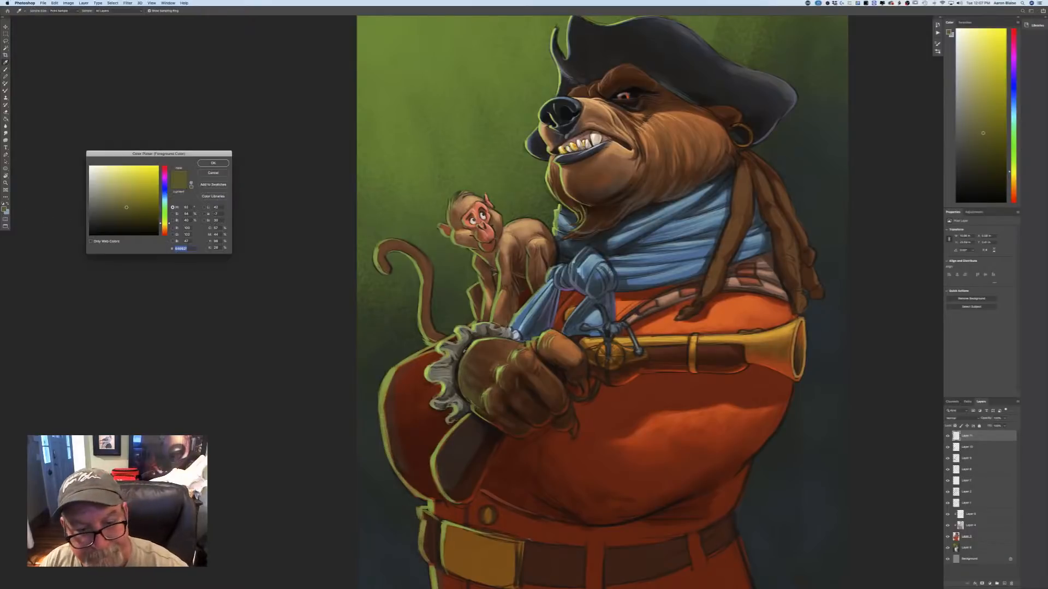
left_click(500, 374)
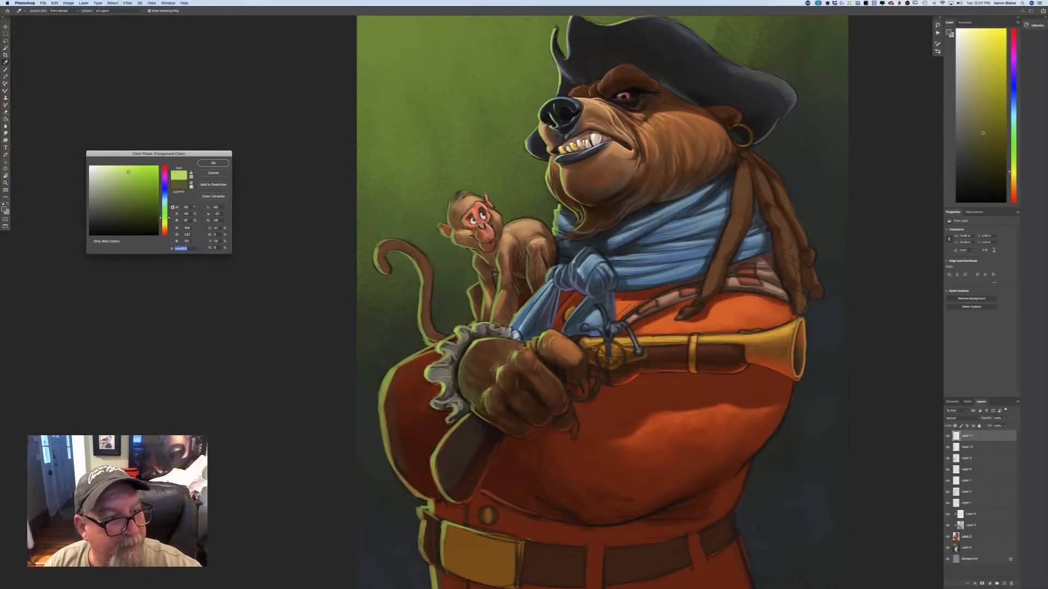
left_click(213, 163)
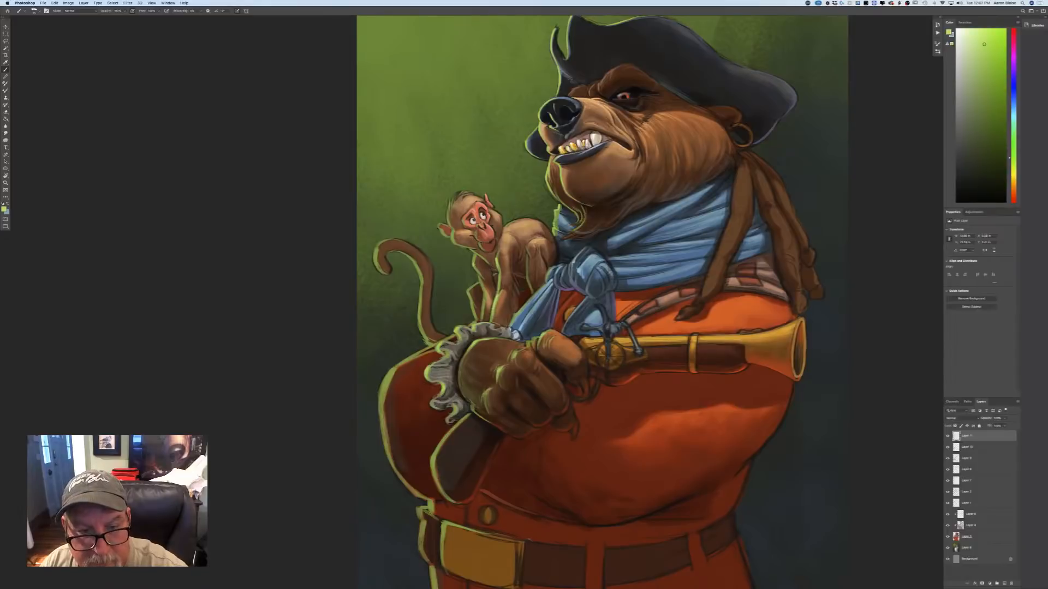
left_click_drag(479, 274, 482, 309)
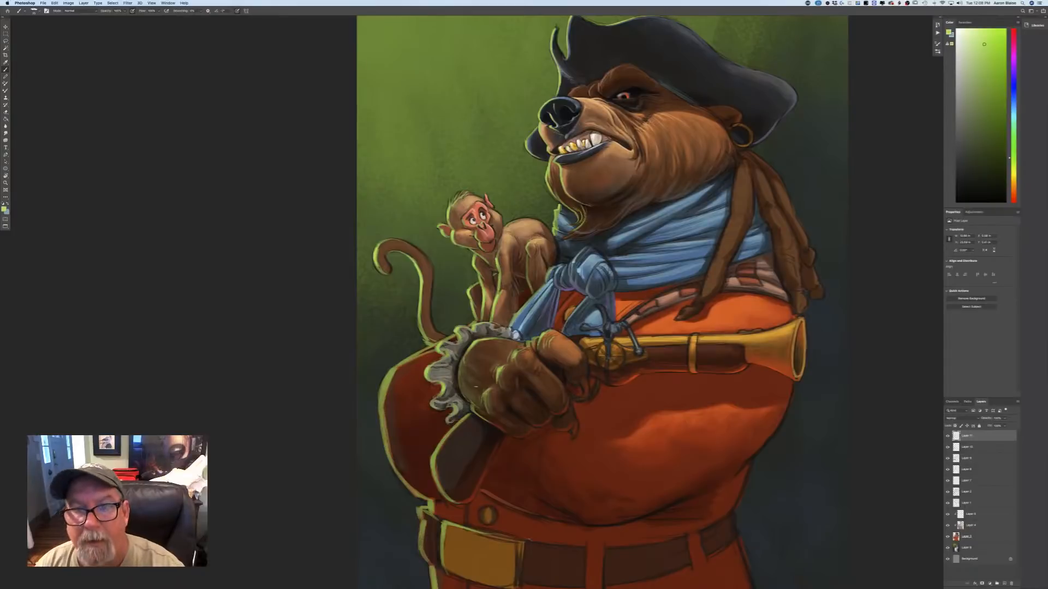
Make the existing Multiply shadow layer active and set the foreground colour to a muted greyish brown.
scroll(246, 423, "right", 3)
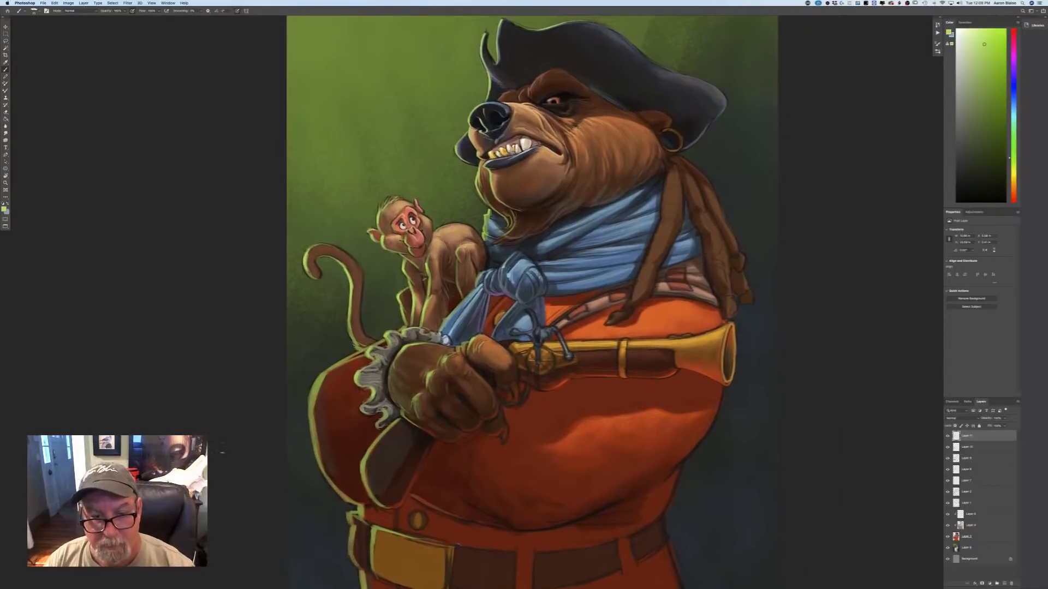
key("super+minus")
key("super+minus")
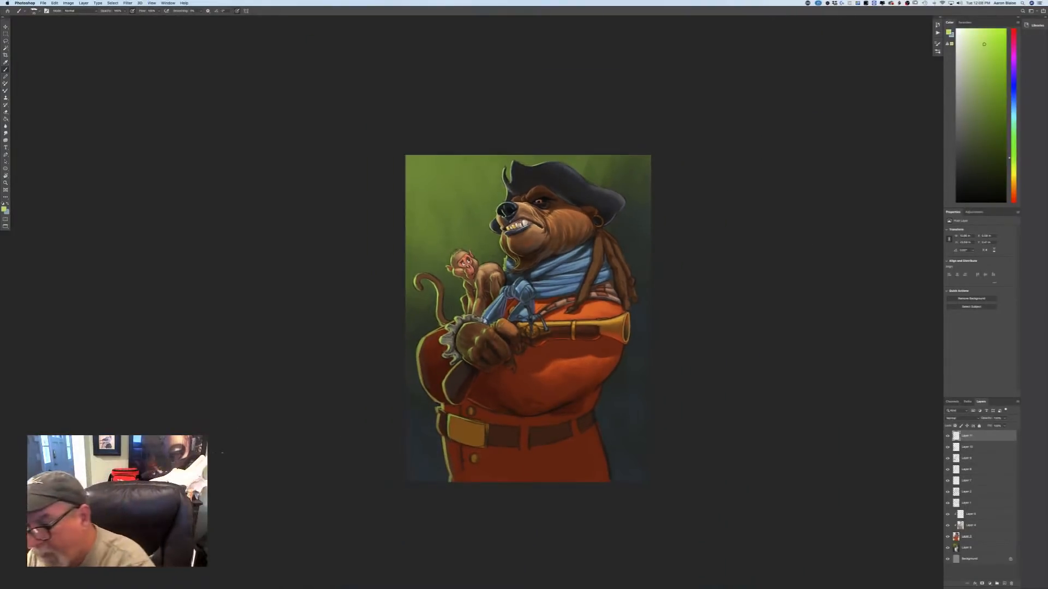
left_click(967, 448)
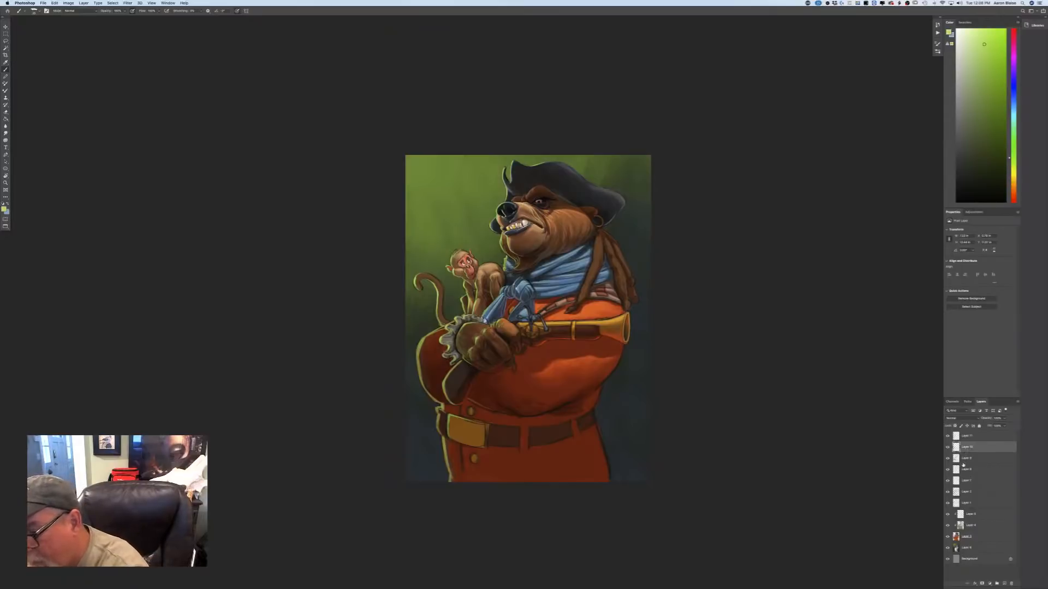
left_click(966, 458)
left_click(4, 209)
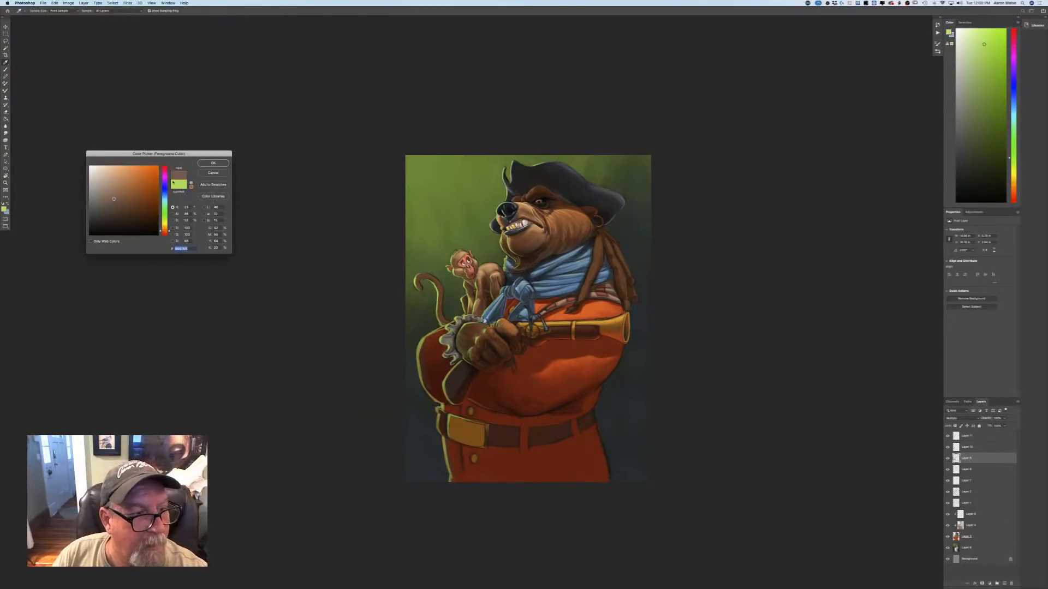
left_click(213, 163)
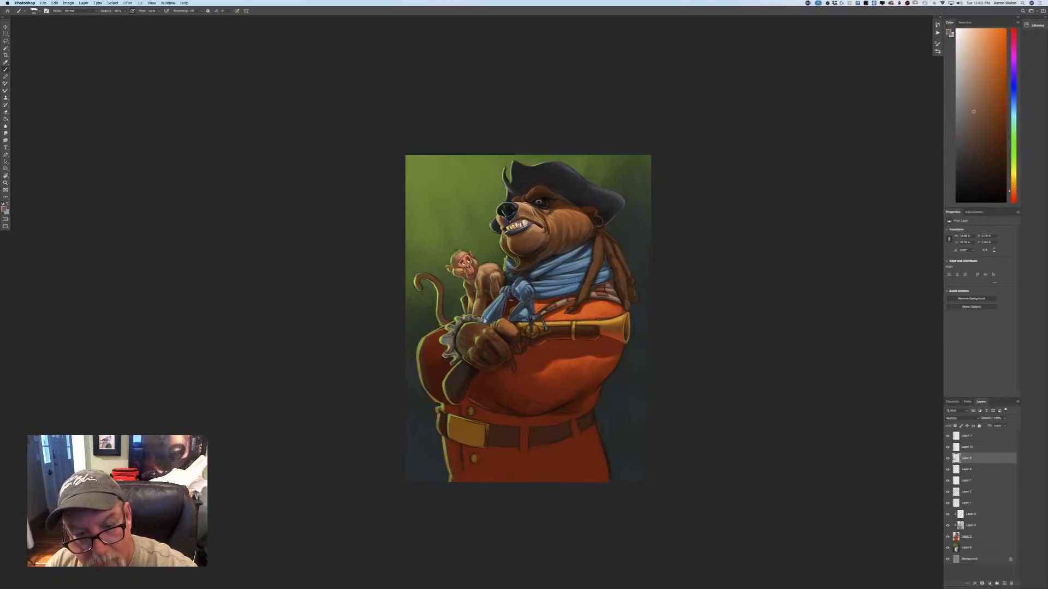
Add a new layer above the topmost layer and set its blending mode to Multiply.
key("super+equal")
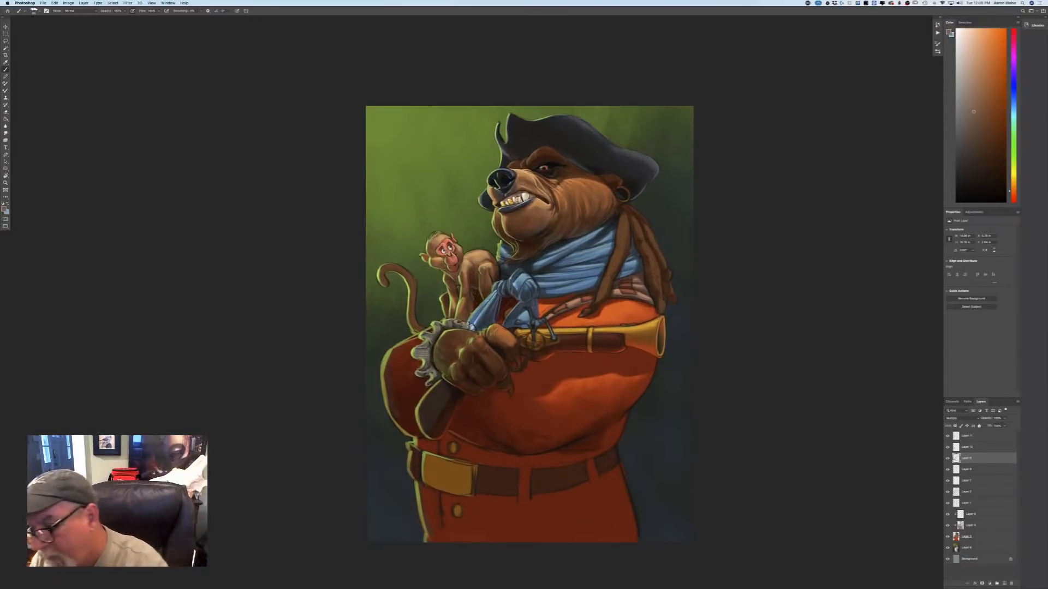
left_click(967, 437)
left_click(1003, 585)
left_click(955, 418)
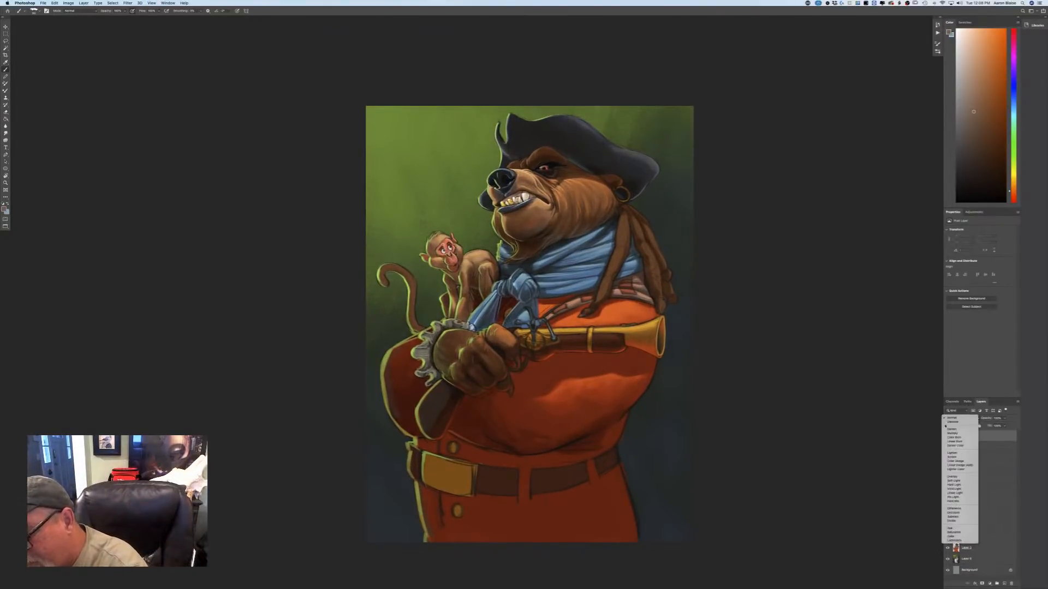
left_click(946, 436)
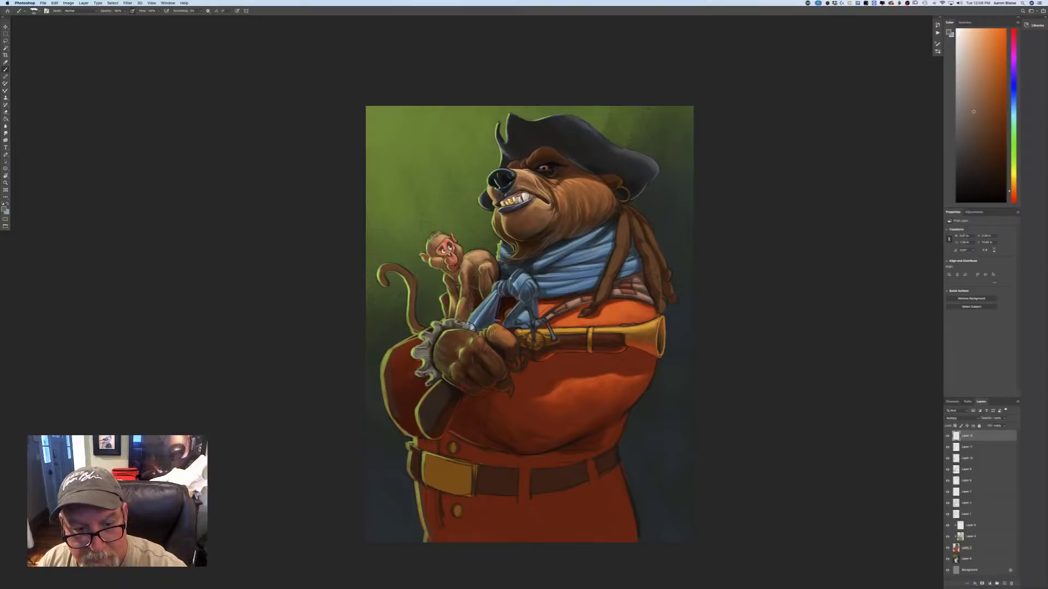
Paint soft brown shadows beneath the pistol and folded arm, around the coat buttons and belt, and on the lower sleeve.
left_click_drag(524, 357, 523, 368)
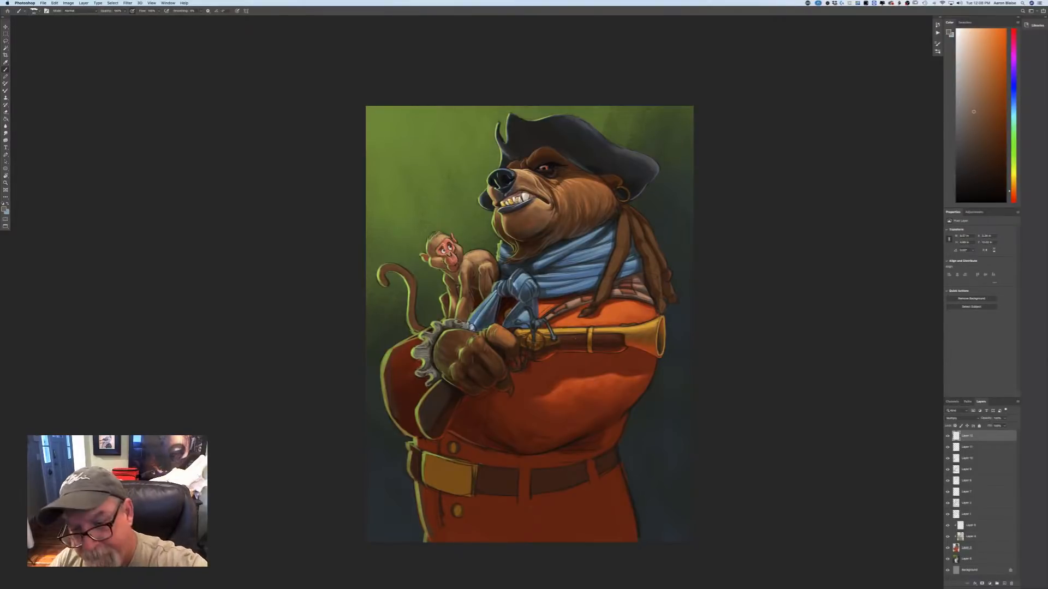
mouse_move(632, 348)
left_mouse_down()
mouse_move(641, 354)
mouse_move(628, 357)
left_mouse_up()
key("bracketright")
key("bracketright")
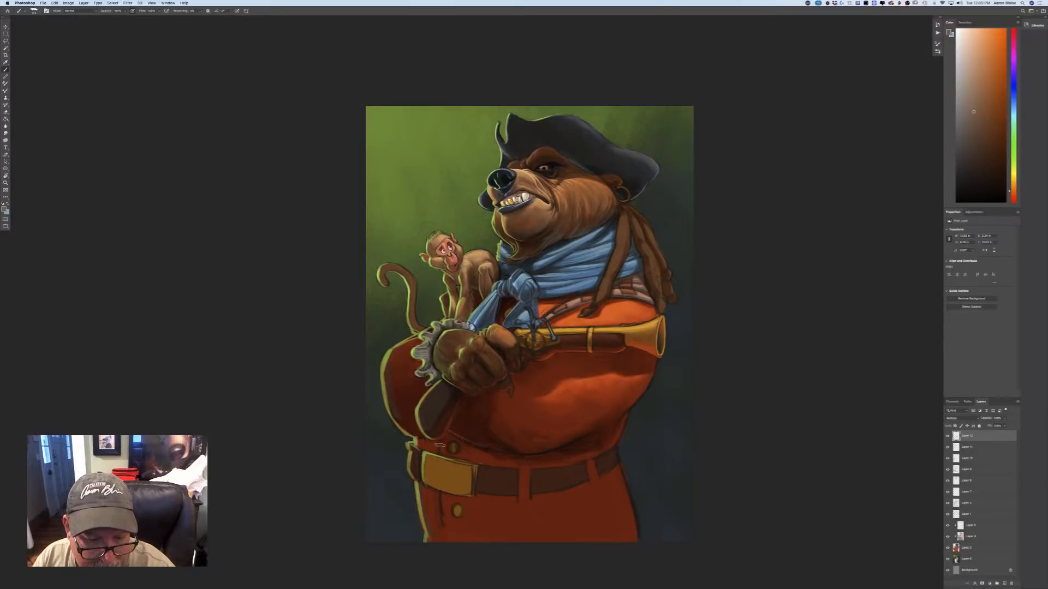
left_click_drag(454, 449, 461, 494)
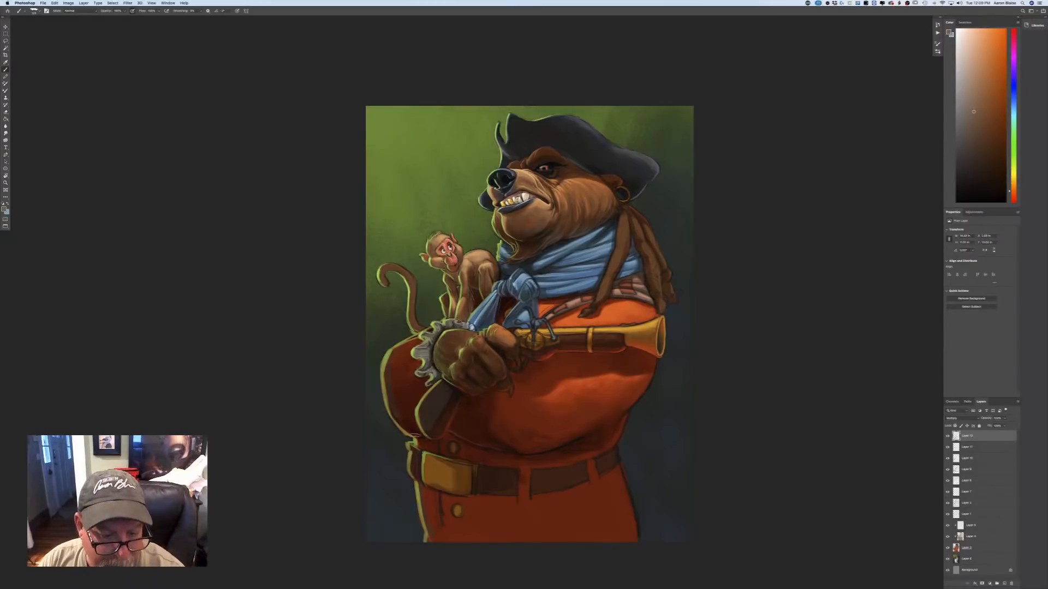
mouse_move(417, 435)
left_mouse_down()
mouse_move(408, 402)
mouse_move(404, 426)
left_mouse_up()
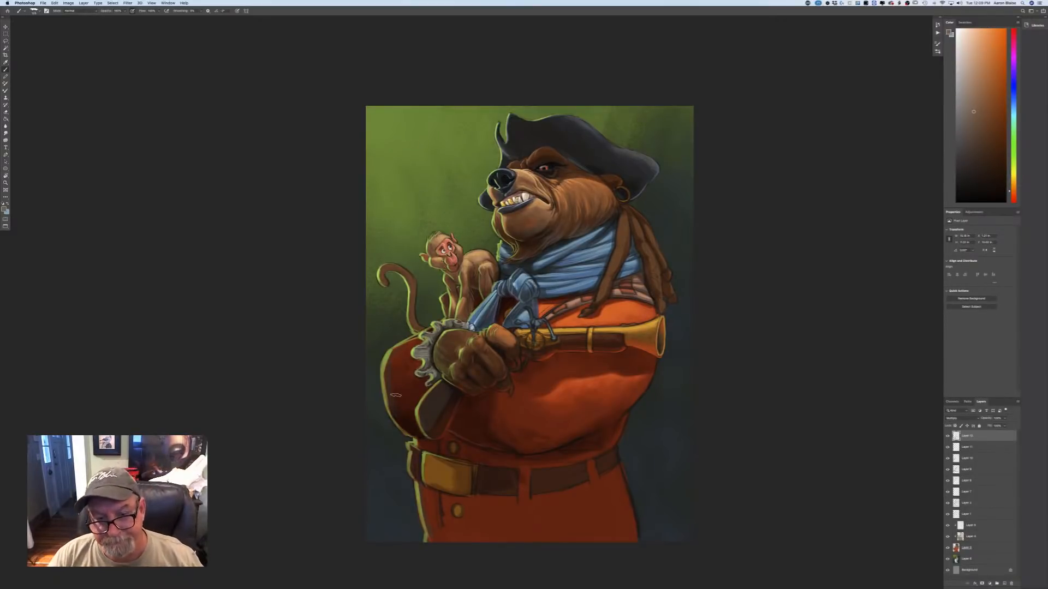
Sample the dark brown by the fingers, shift it to a lighter reddish brown, and add a new layer on top.
key("super+equal")
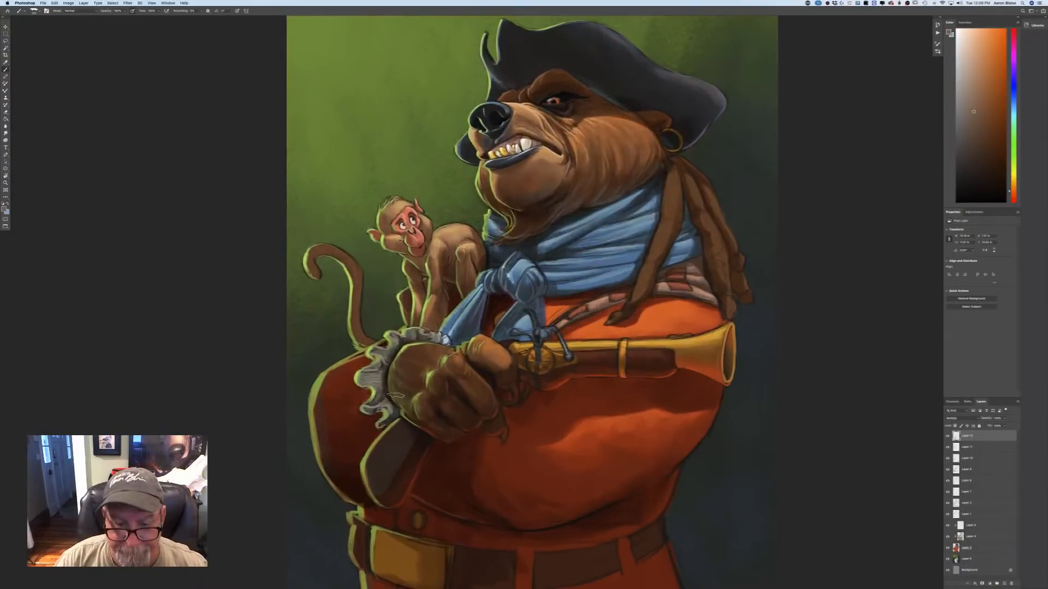
key("n")
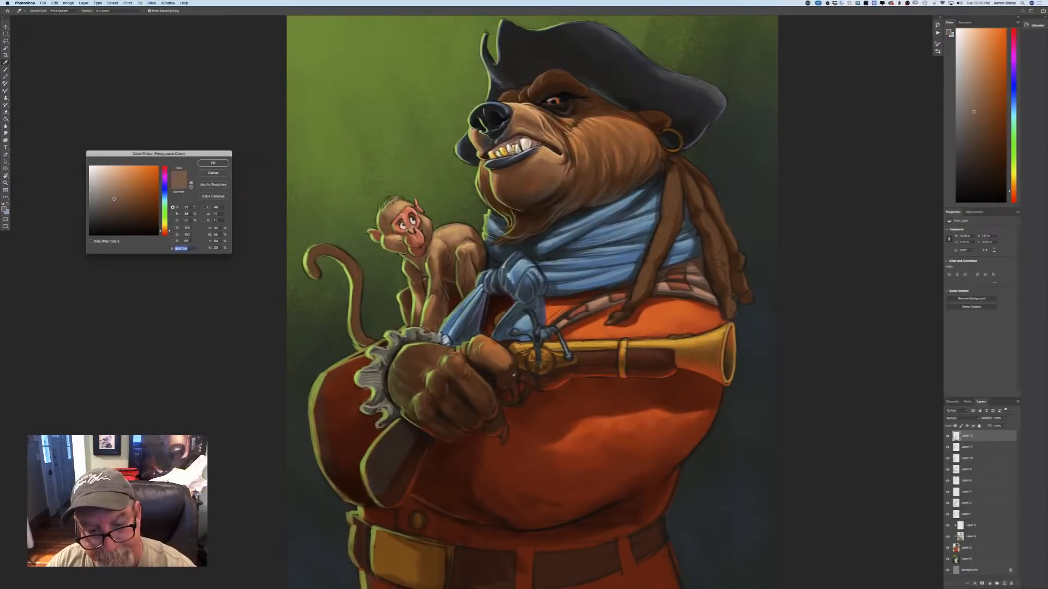
left_click(506, 376)
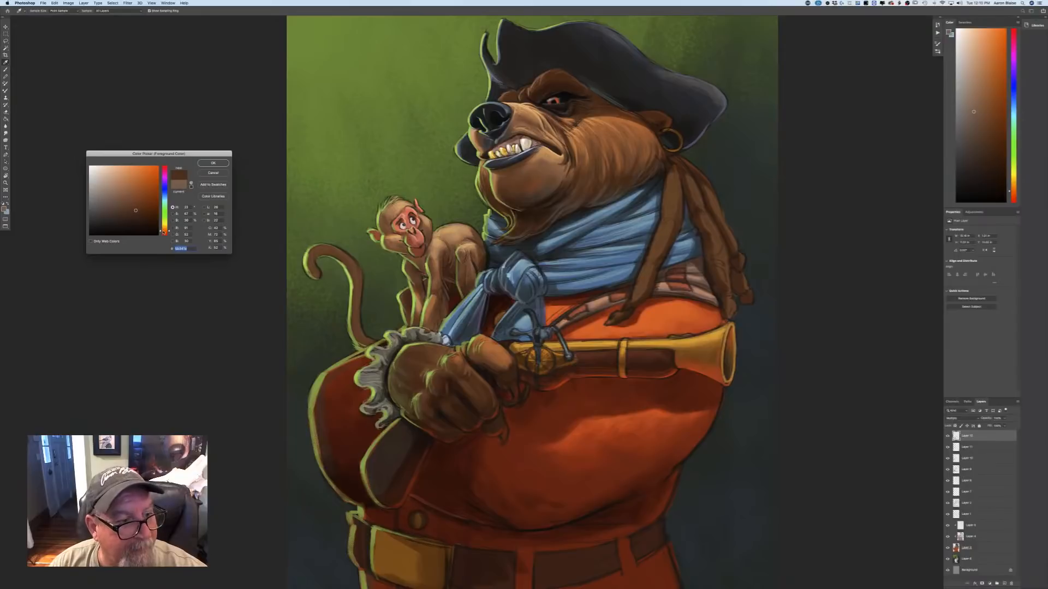
left_click(165, 233)
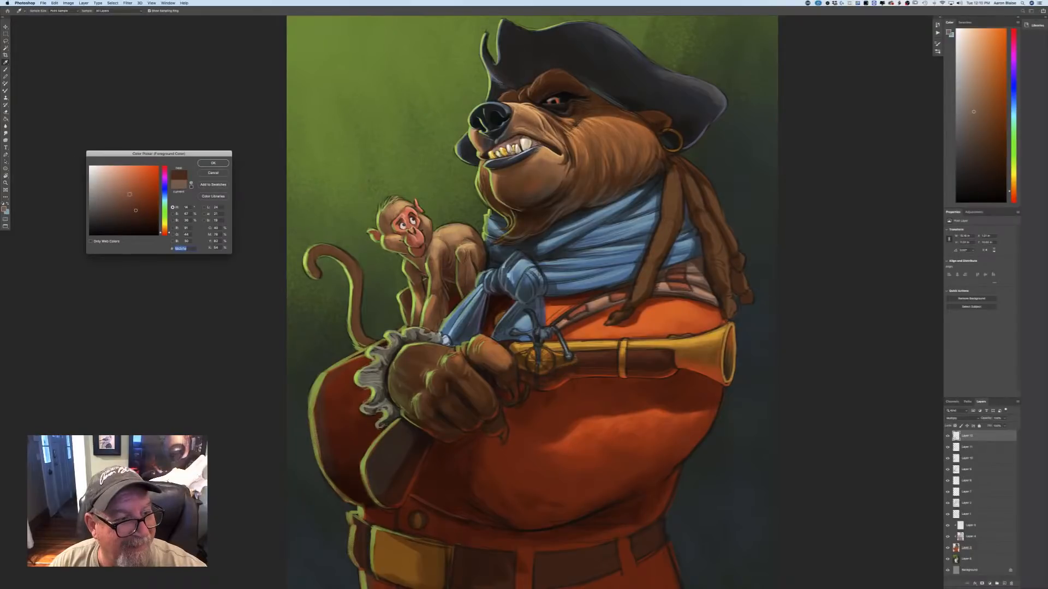
key("Return")
key("b")
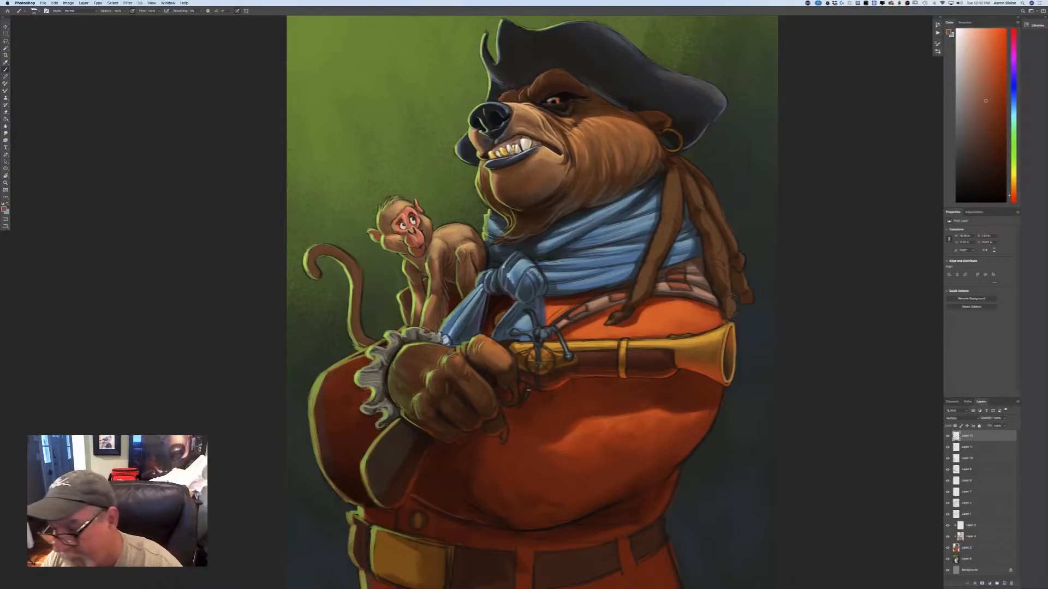
key("super+alt+shift+n")
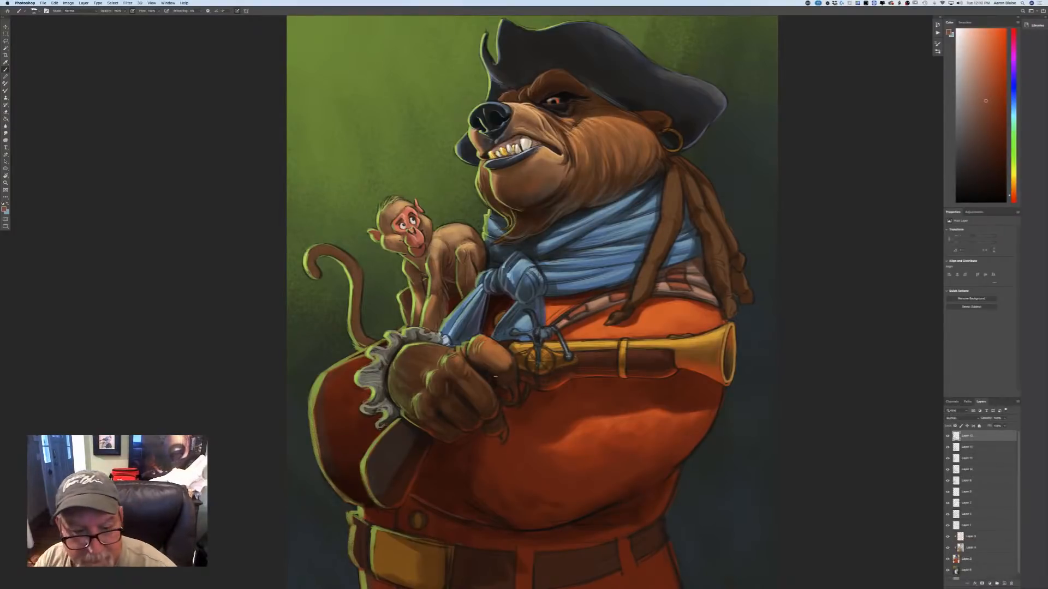
Paint reddish-brown reflected light along the undersides of the bear's fingers and fist and the edge of the pistol grip.
left_click_drag(494, 376, 501, 386)
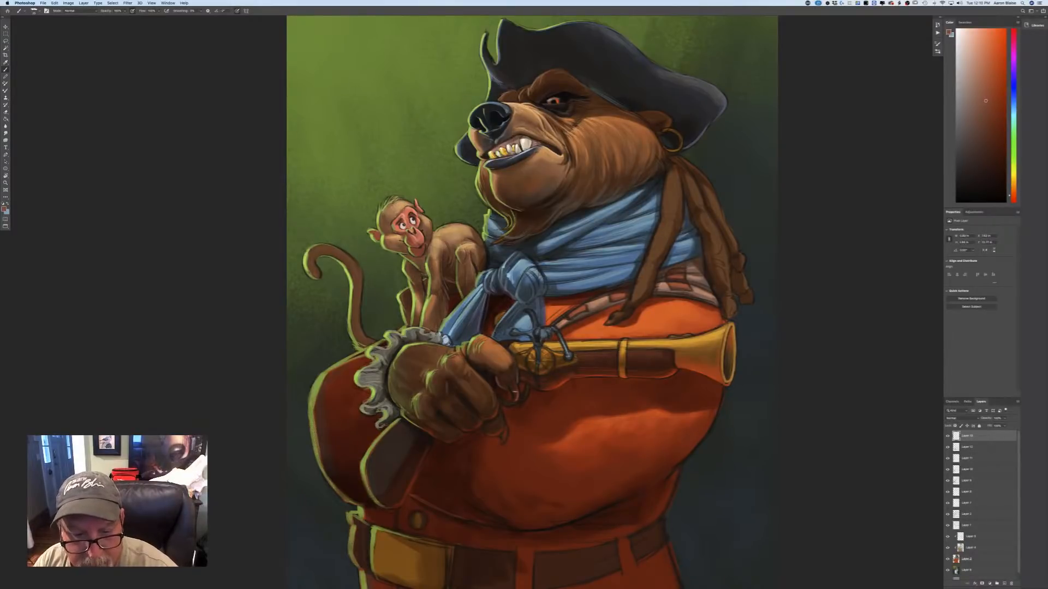
left_click_drag(494, 400, 498, 413)
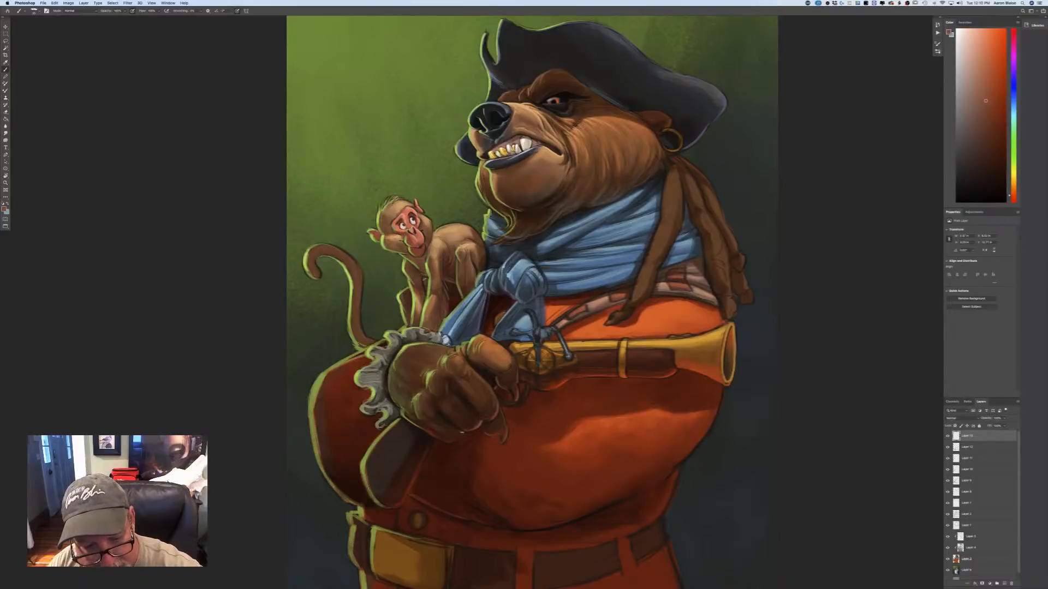
left_click_drag(462, 433, 441, 439)
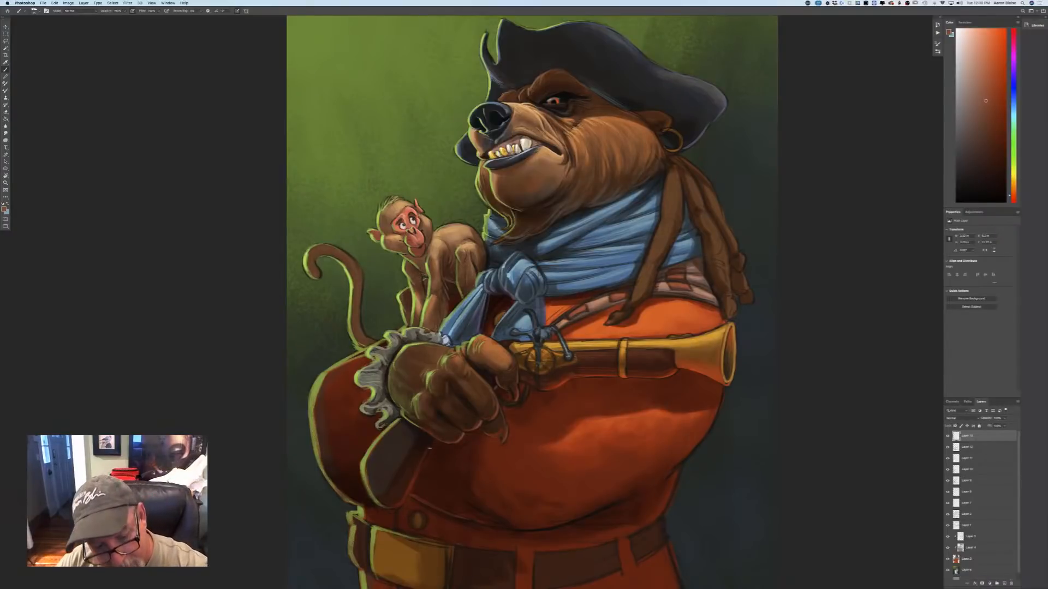
left_click_drag(435, 448, 424, 454)
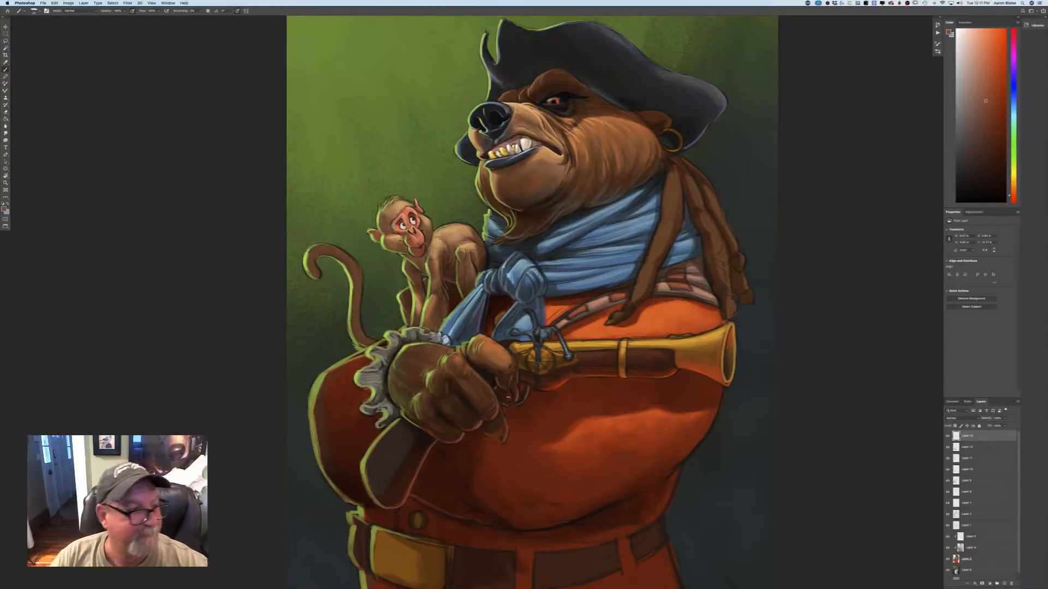
Choose a golden brown, shift it to a deeper orange-brown, and paint the trigger guard beneath the pistol.
left_click(4, 209)
left_click(165, 229)
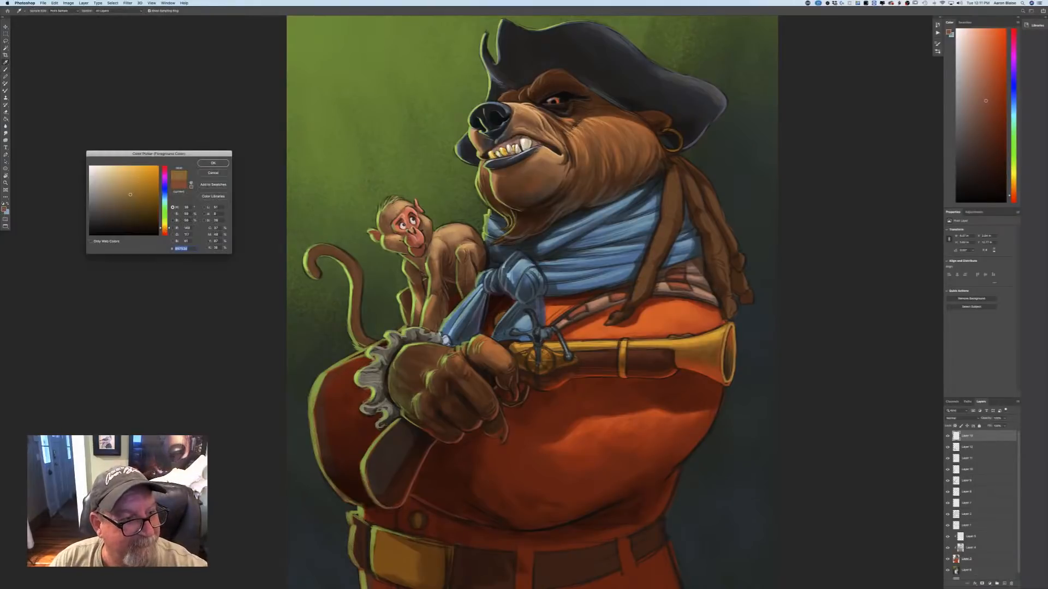
key("Return")
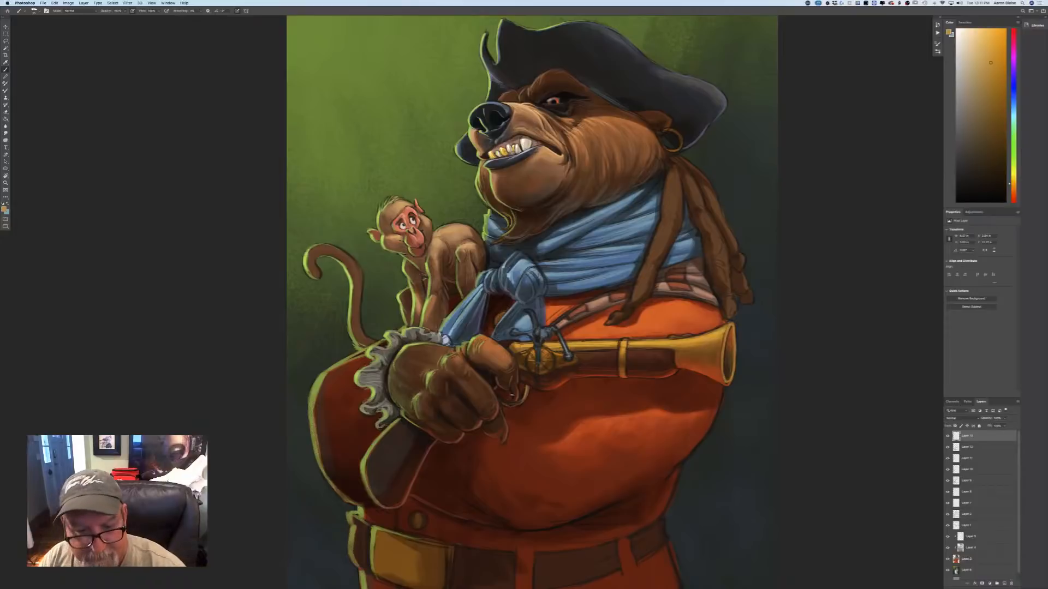
left_click(5, 210)
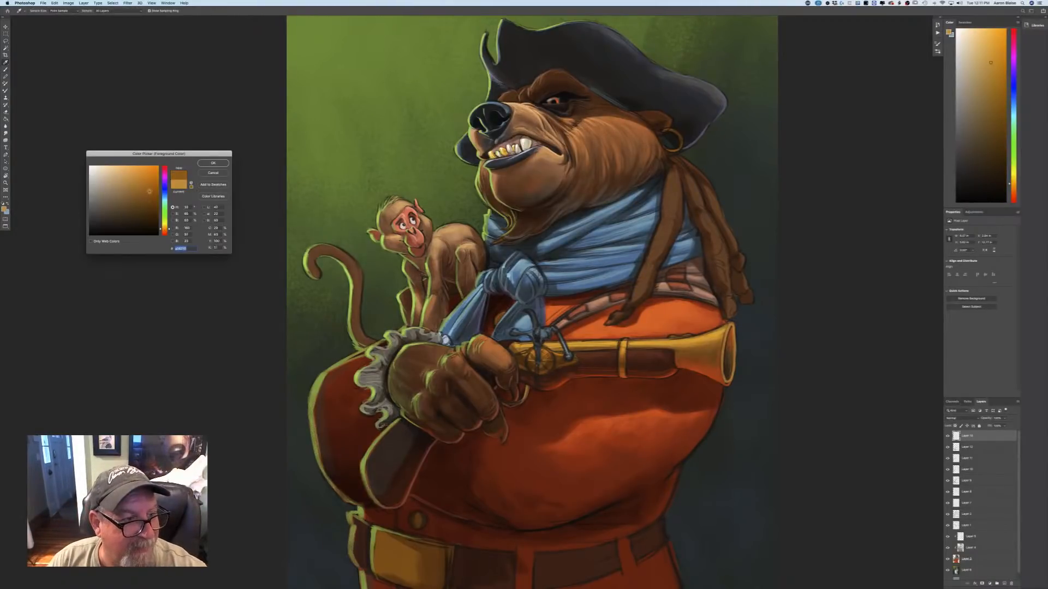
left_click(213, 162)
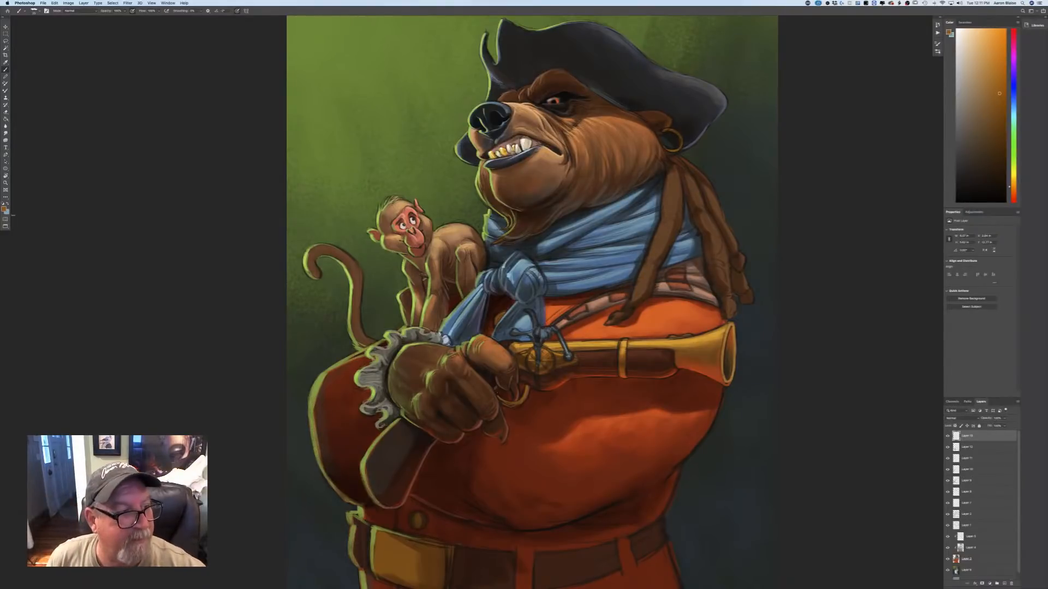
Choose a muted reddish brown and paint a soft highlight along the pistol's wooden barrel section.
left_click(5, 209)
left_click(164, 232)
left_click(137, 207)
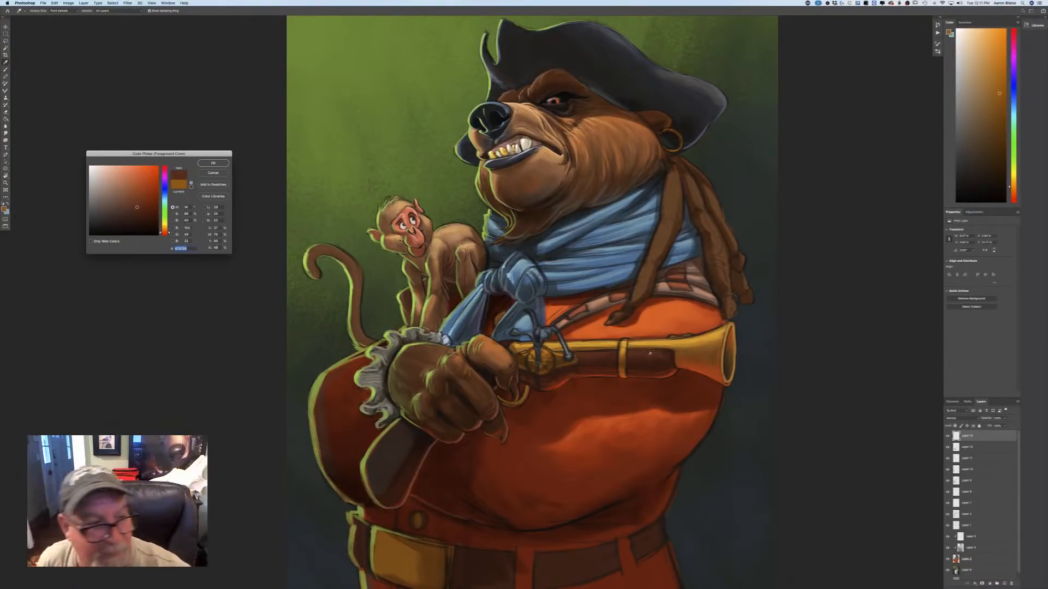
left_click(213, 164)
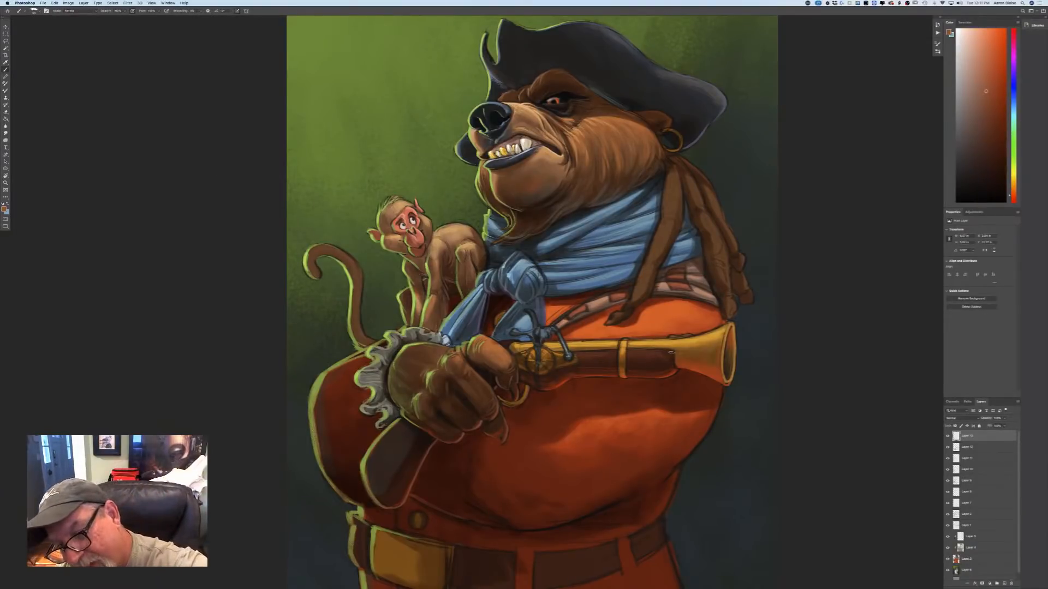
mouse_move(628, 352)
left_mouse_down()
mouse_move(655, 352)
mouse_move(569, 354)
mouse_move(581, 356)
left_mouse_up()
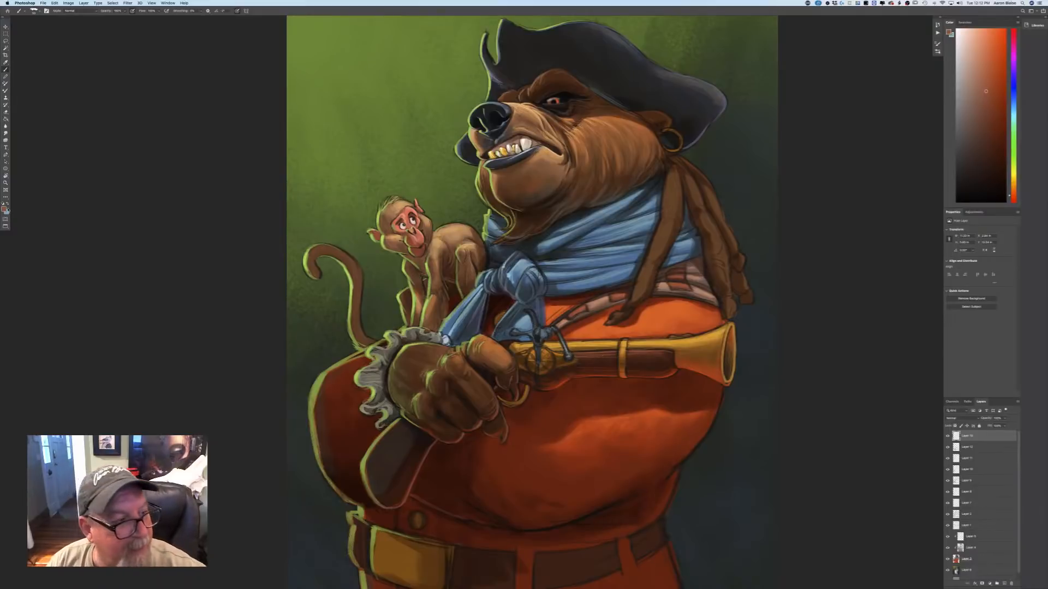
Choose a bright orange and paint warm reflected light along the trigger guard and the pistol's underside.
left_click(5, 208)
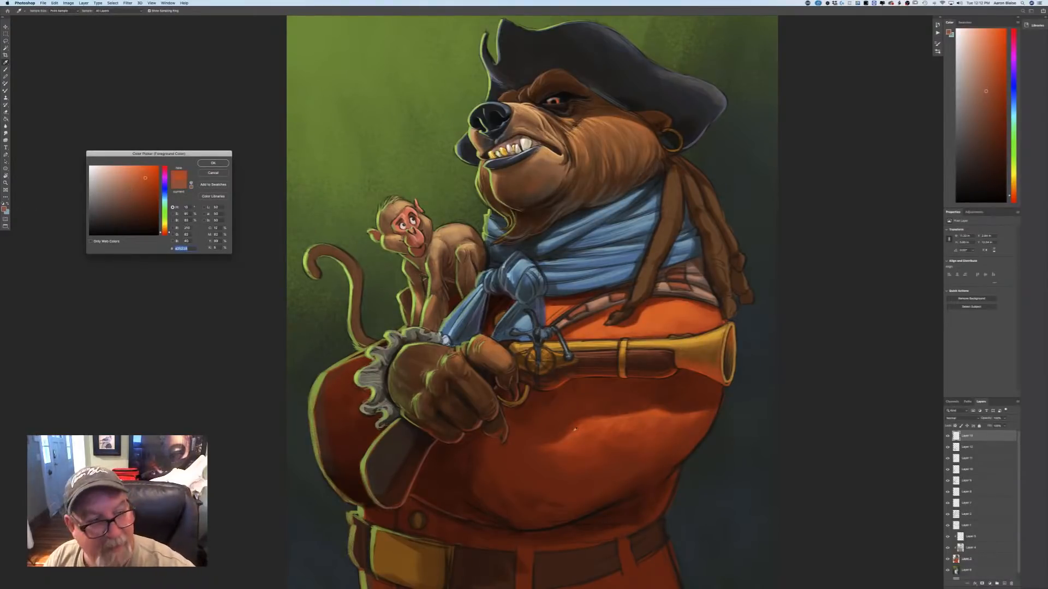
left_click(140, 172)
key("Return")
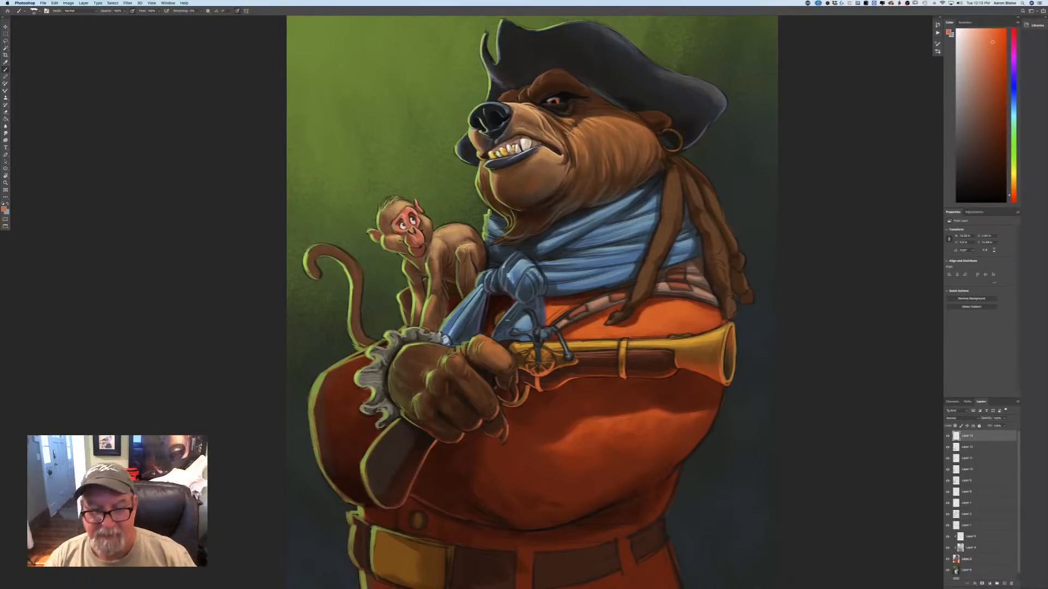
Choose a dark red-brown and paint fold accents and reflected light along the undersides of the folded arm and the lower sleeve.
key("super+minus")
key("super+minus")
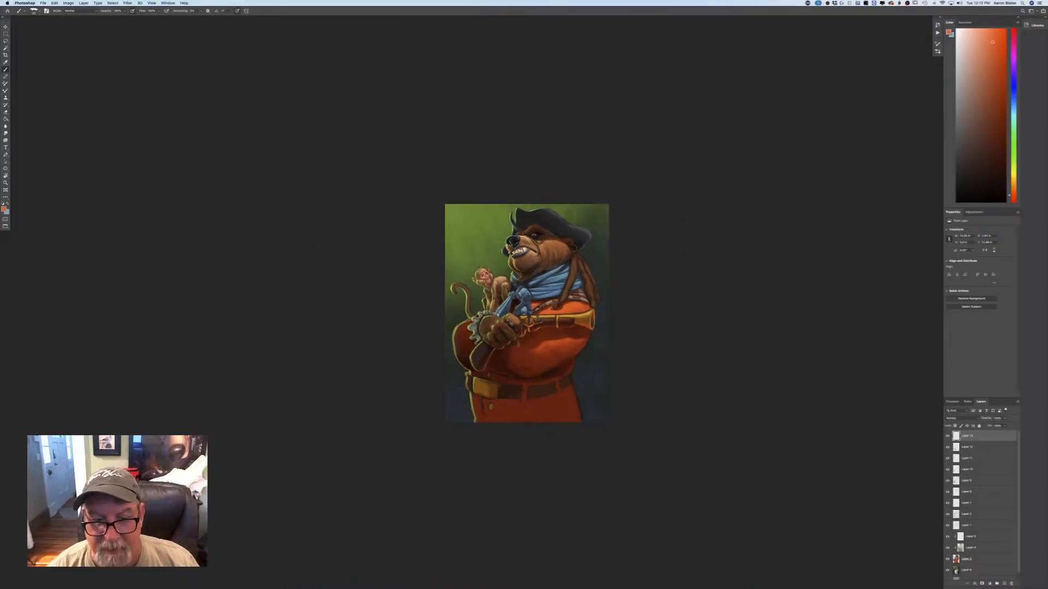
key("super+equal")
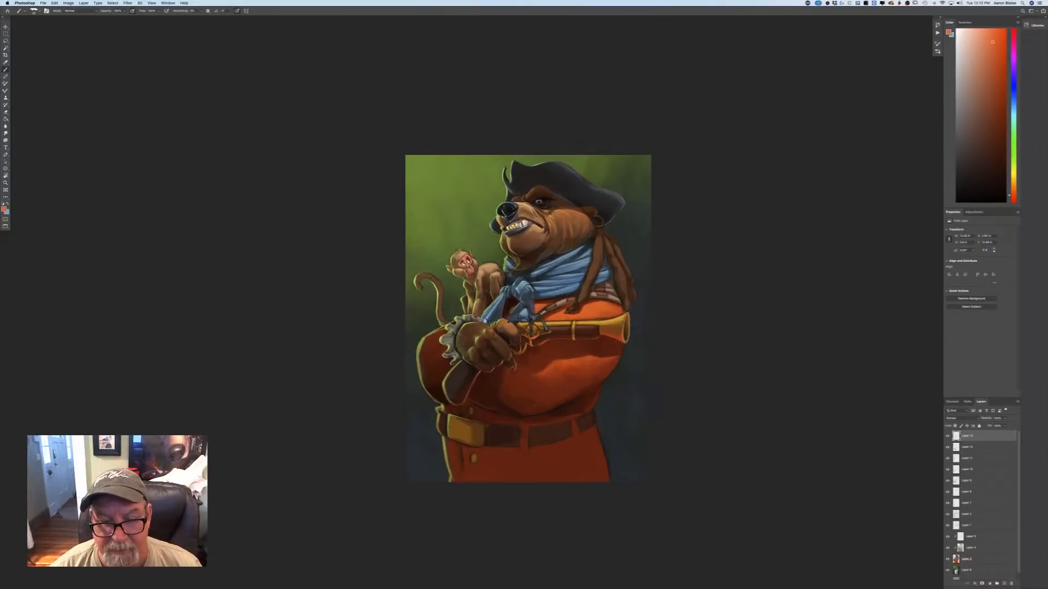
key("super+equal")
left_click(3, 210)
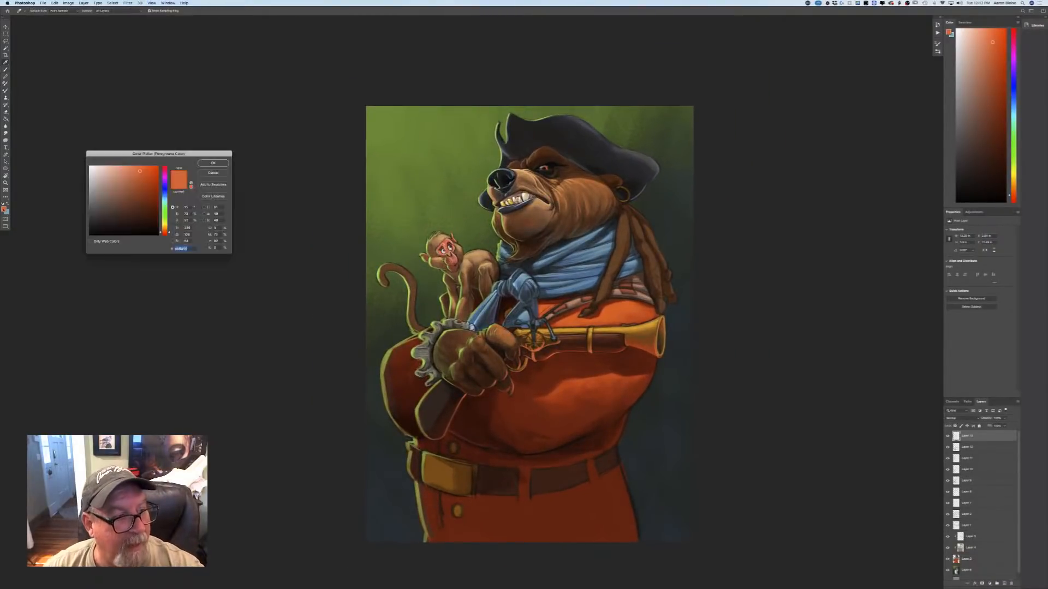
left_click(152, 223)
left_click(137, 201)
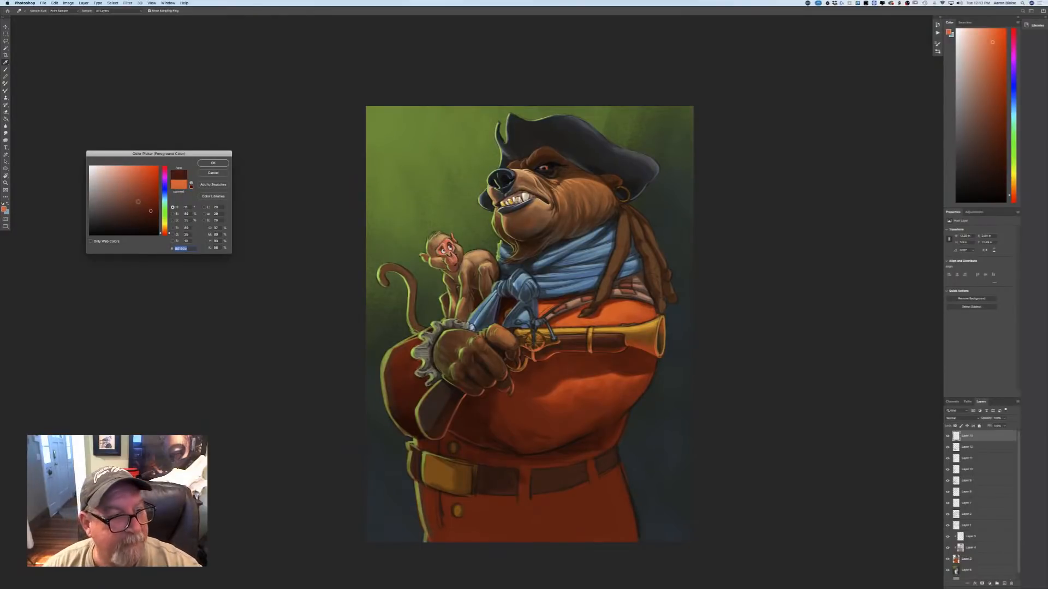
left_click(212, 164)
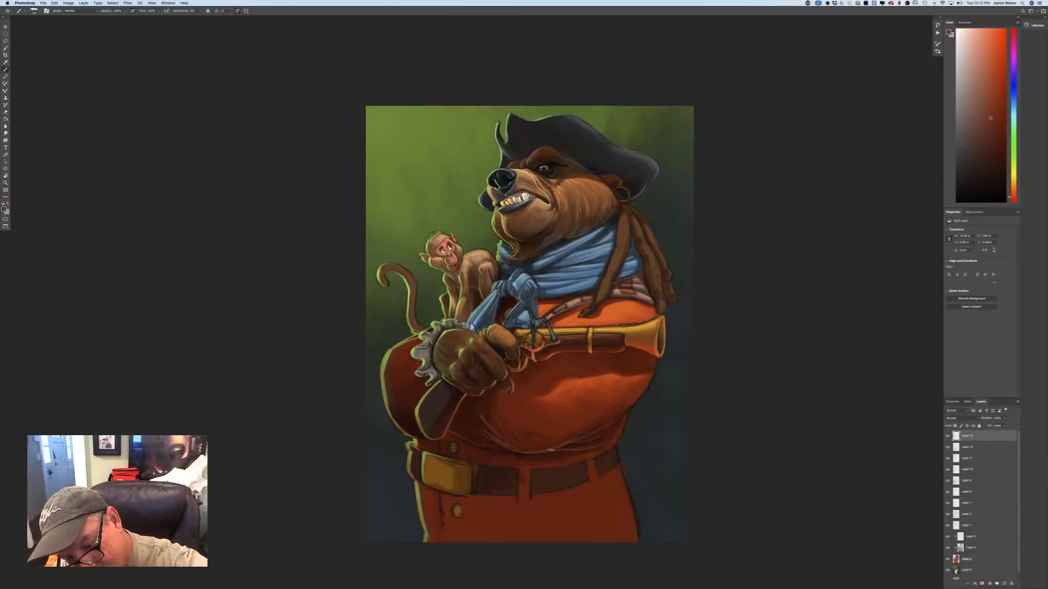
left_click_drag(557, 454, 571, 450)
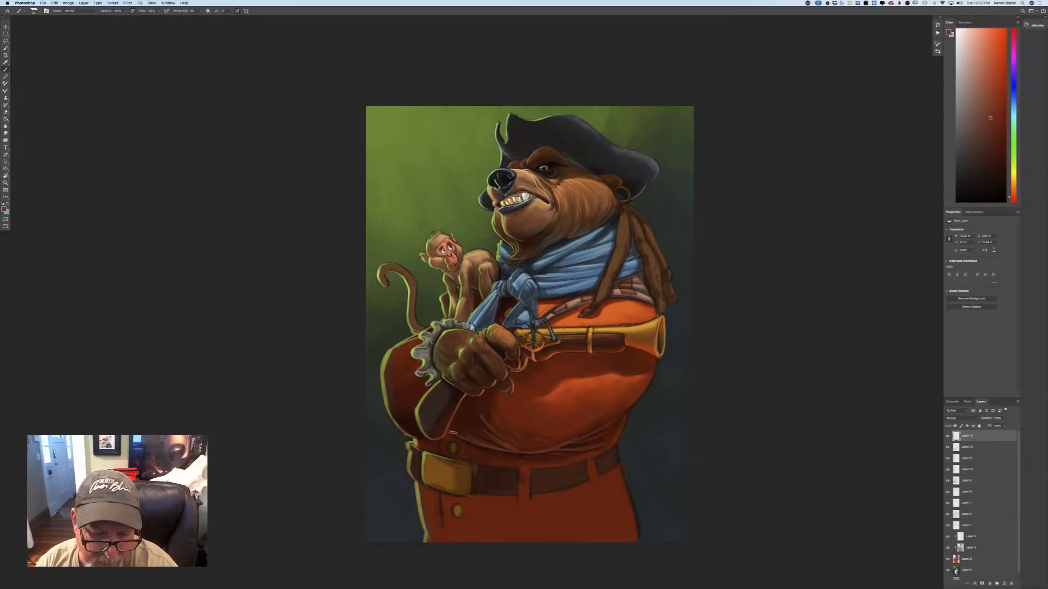
left_click_drag(464, 438, 524, 456)
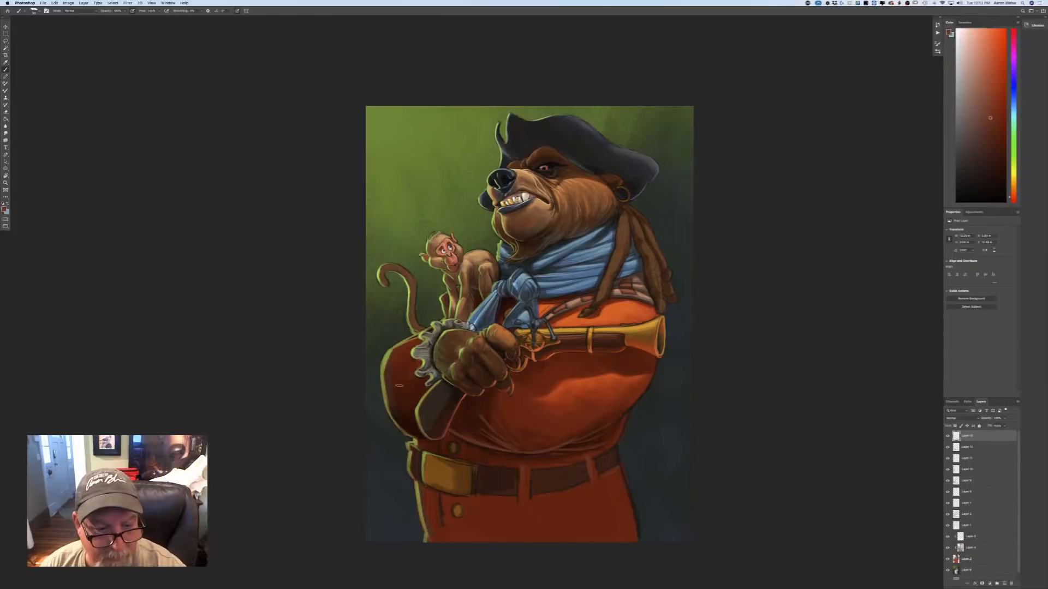
left_click_drag(393, 413, 411, 430)
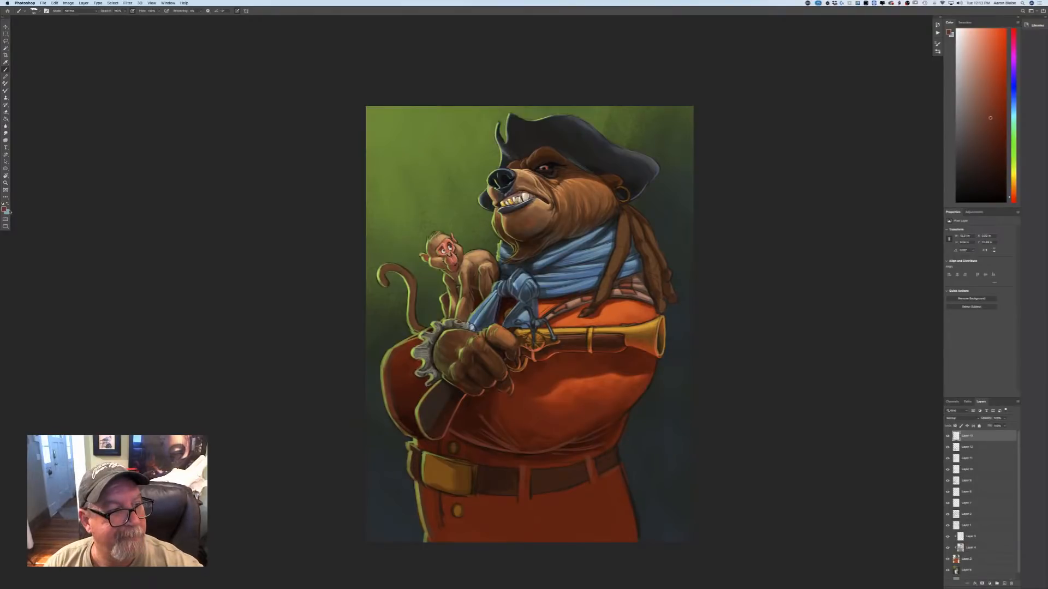
Choose a lighter orange-brown and paint highlights and knotted segments down the bear's dreadlocks.
left_click(5, 209)
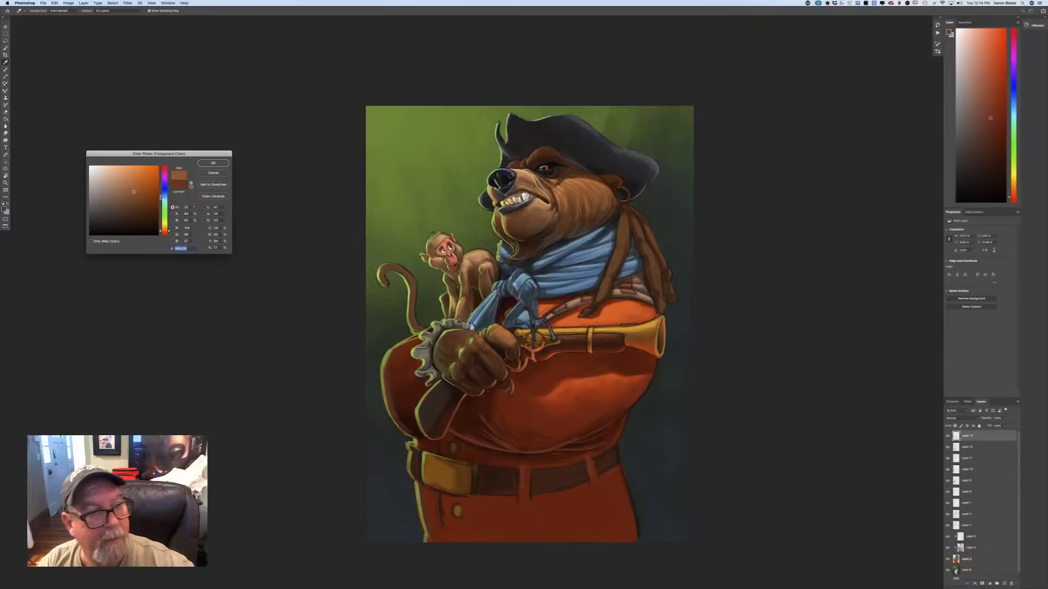
key("Return")
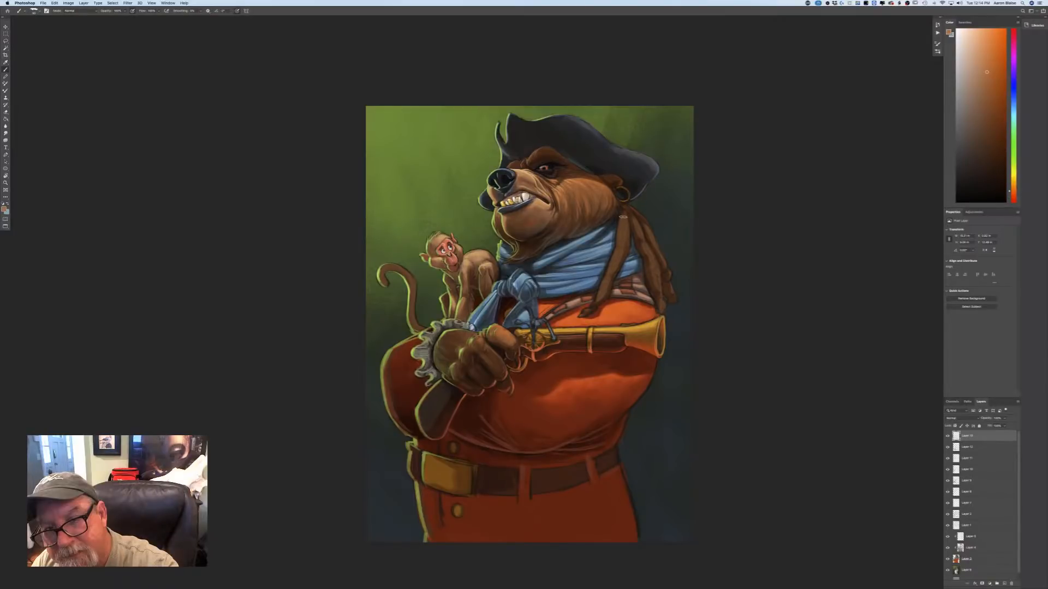
left_click_drag(623, 217, 603, 287)
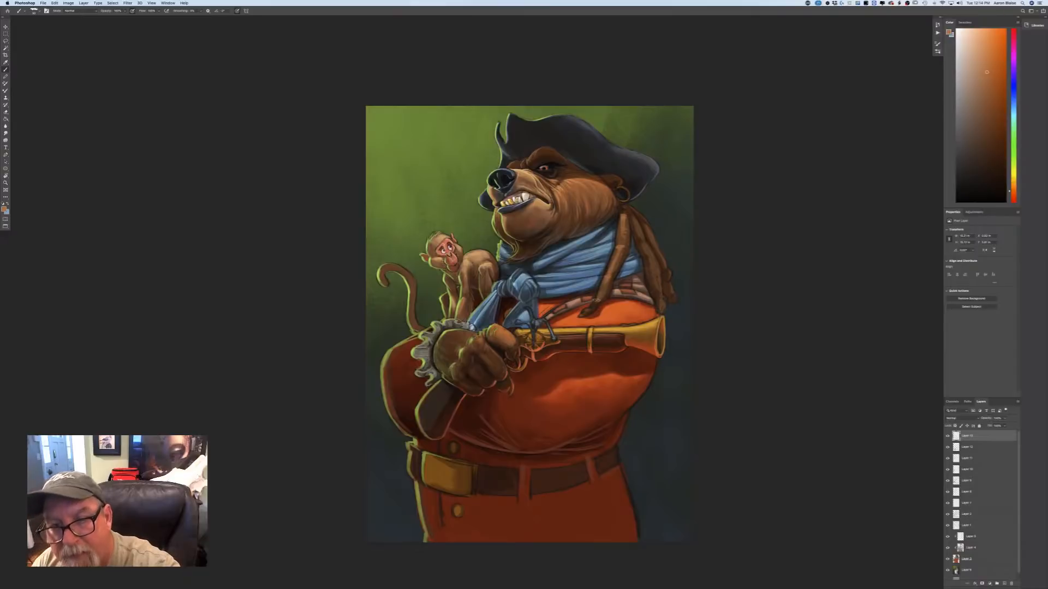
left_click_drag(634, 222, 661, 306)
left_click_drag(644, 223, 673, 302)
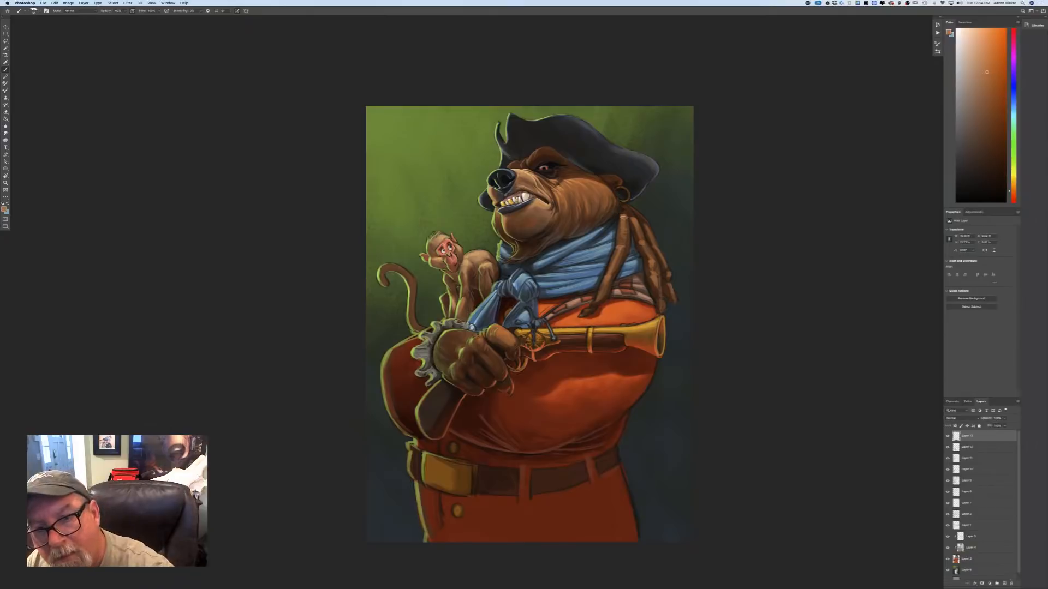
mouse_move(621, 211)
left_mouse_down()
mouse_move(604, 182)
mouse_move(611, 197)
left_mouse_up()
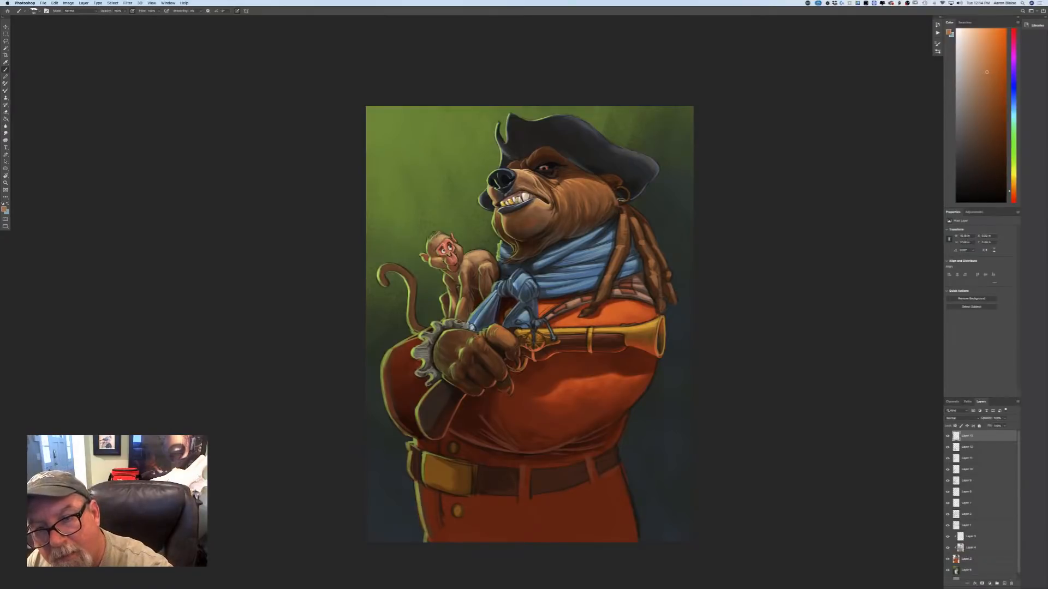
left_click_drag(635, 229, 623, 222)
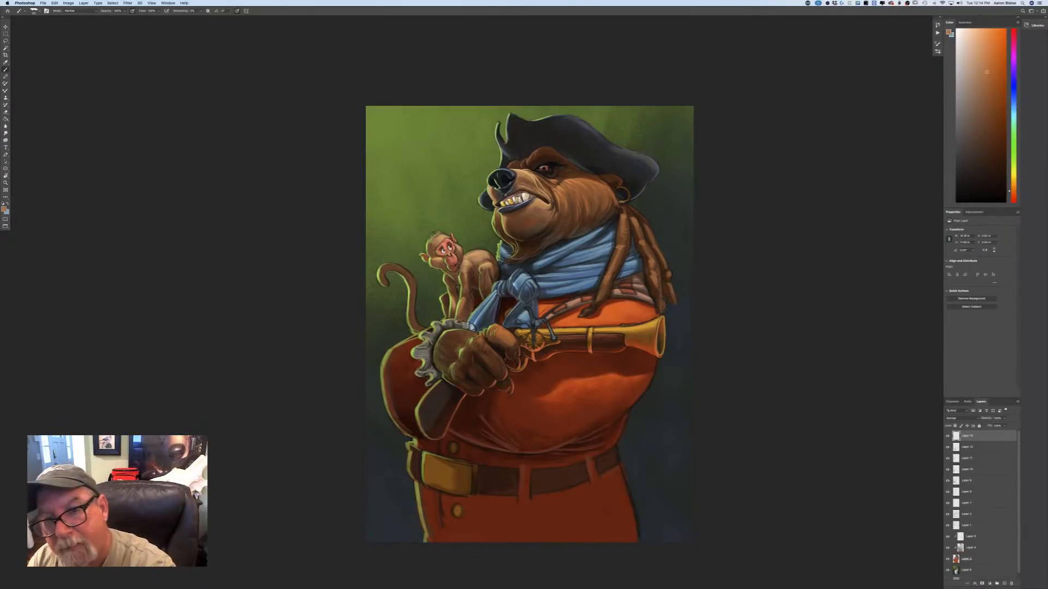
mouse_move(623, 203)
left_mouse_down()
mouse_move(647, 231)
mouse_move(626, 254)
left_mouse_up()
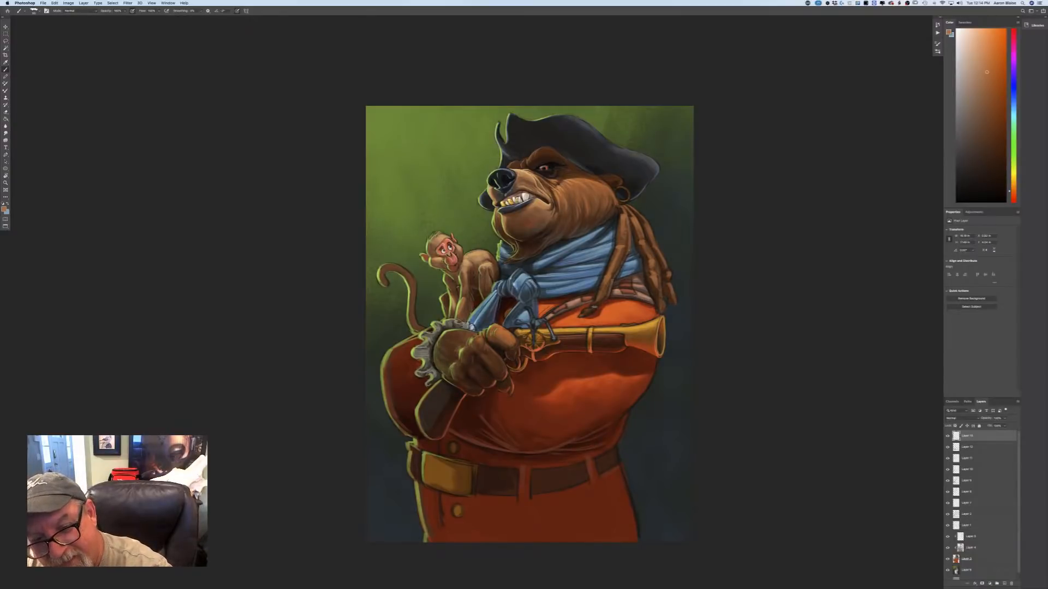
left_click_drag(656, 262, 661, 300)
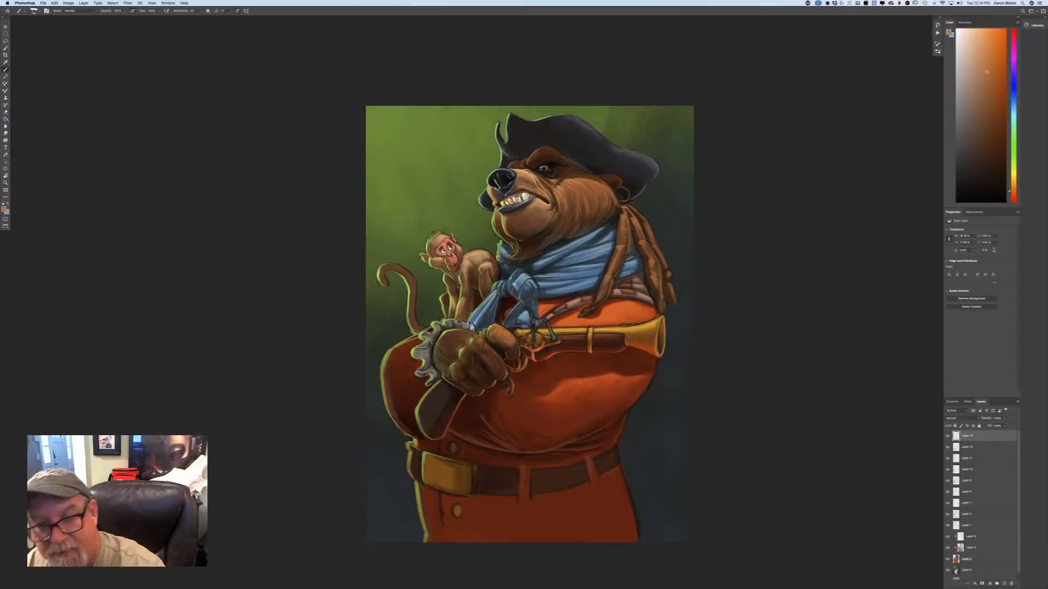
left_click_drag(675, 294, 673, 302)
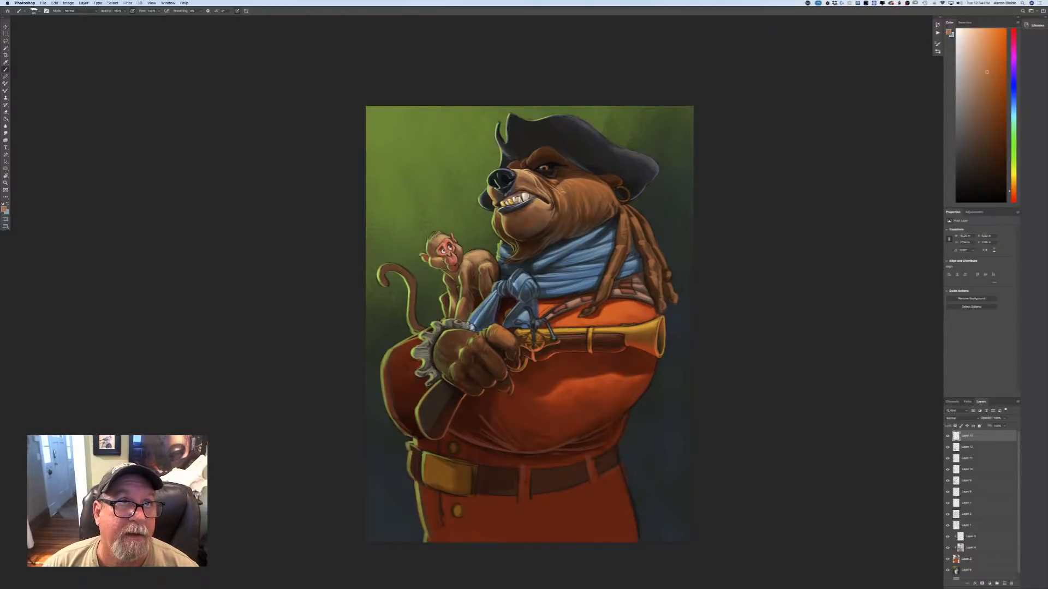
Sample the brown of the bear's brow, adjust it to a muted reddish brown, and paint wrinkle accents across the brow.
key("super+equal")
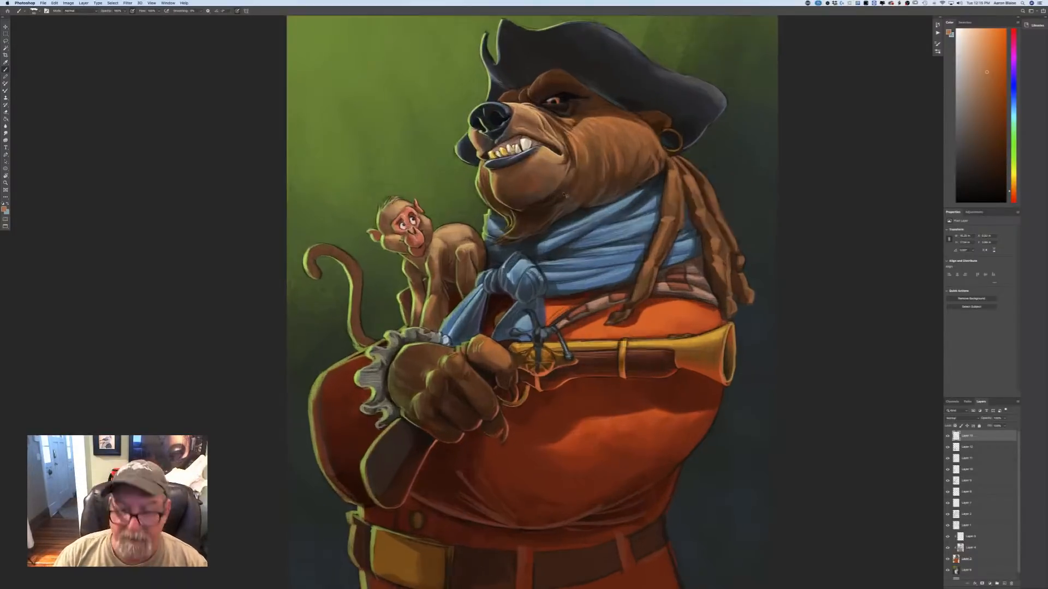
left_click_drag(562, 192, 454, 325)
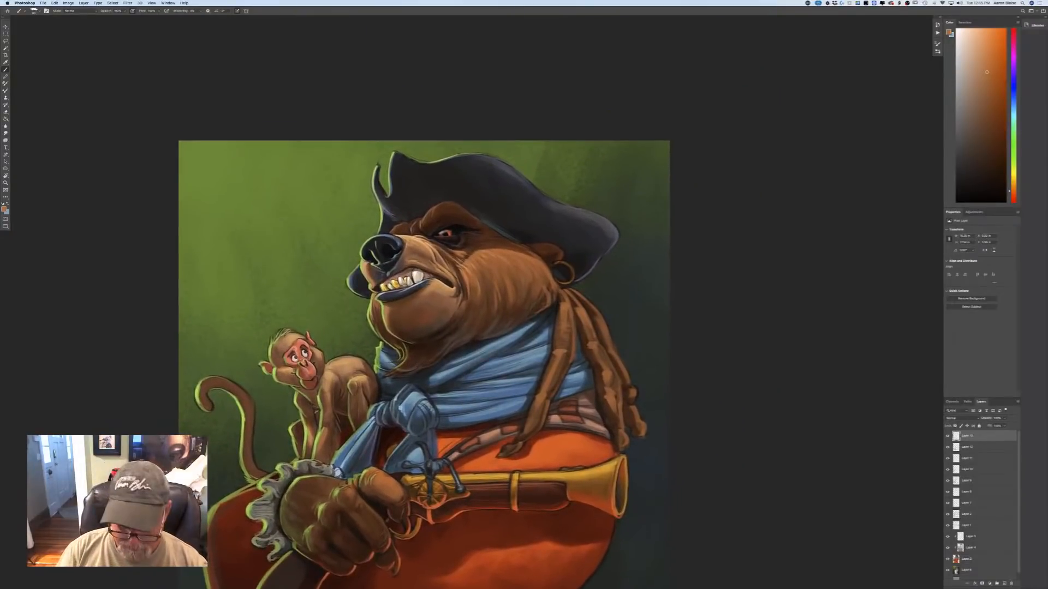
key("super+equal")
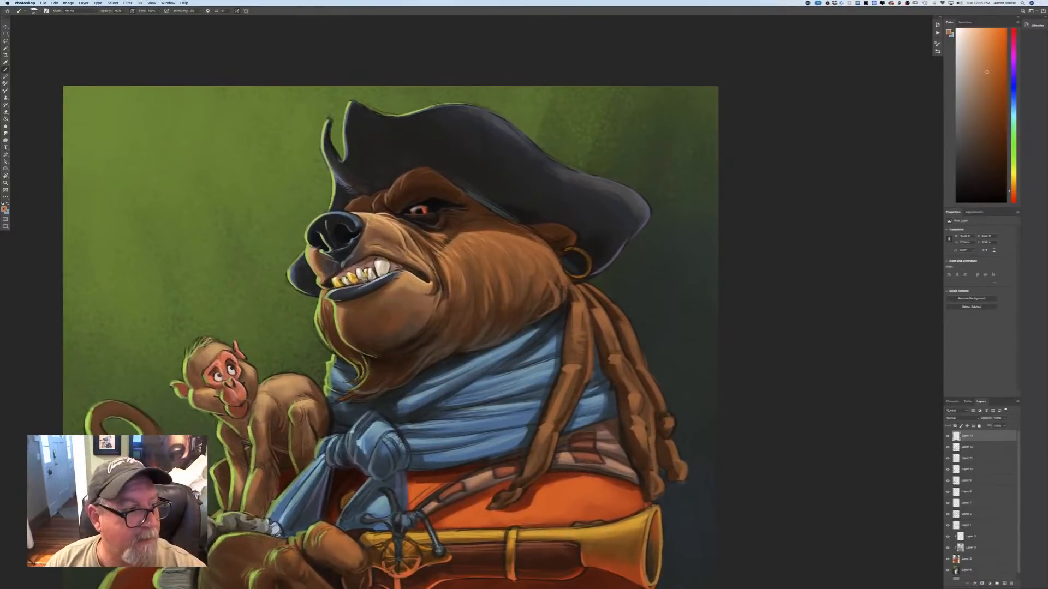
left_click(5, 209)
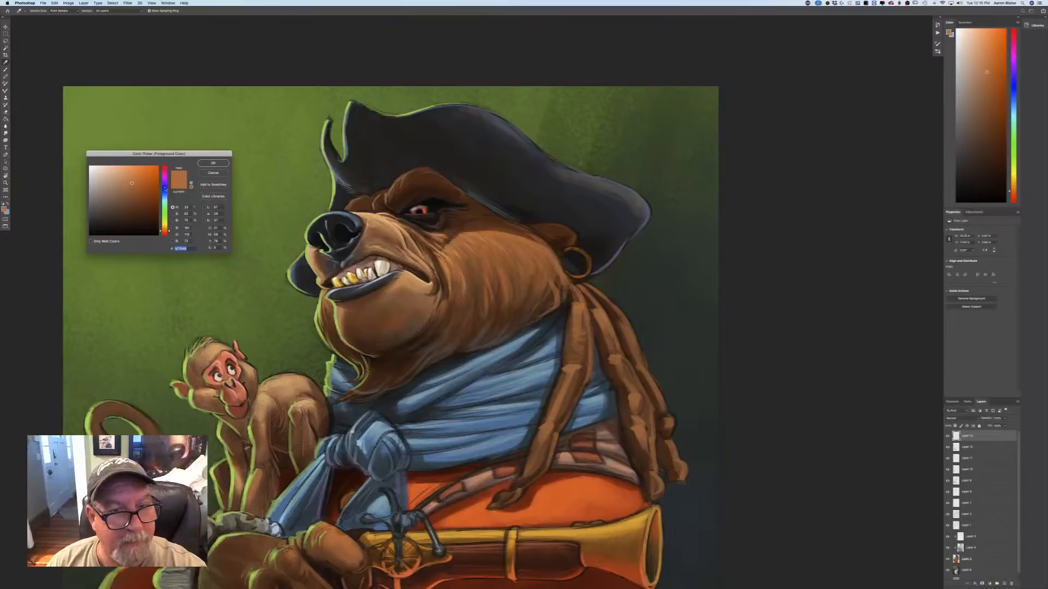
left_click(419, 183)
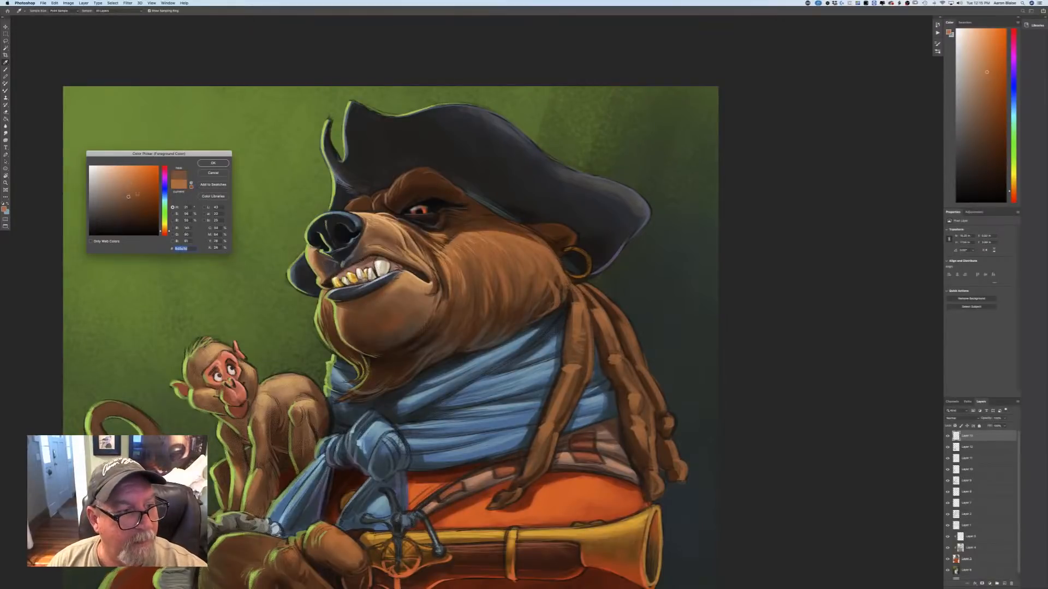
key("Return")
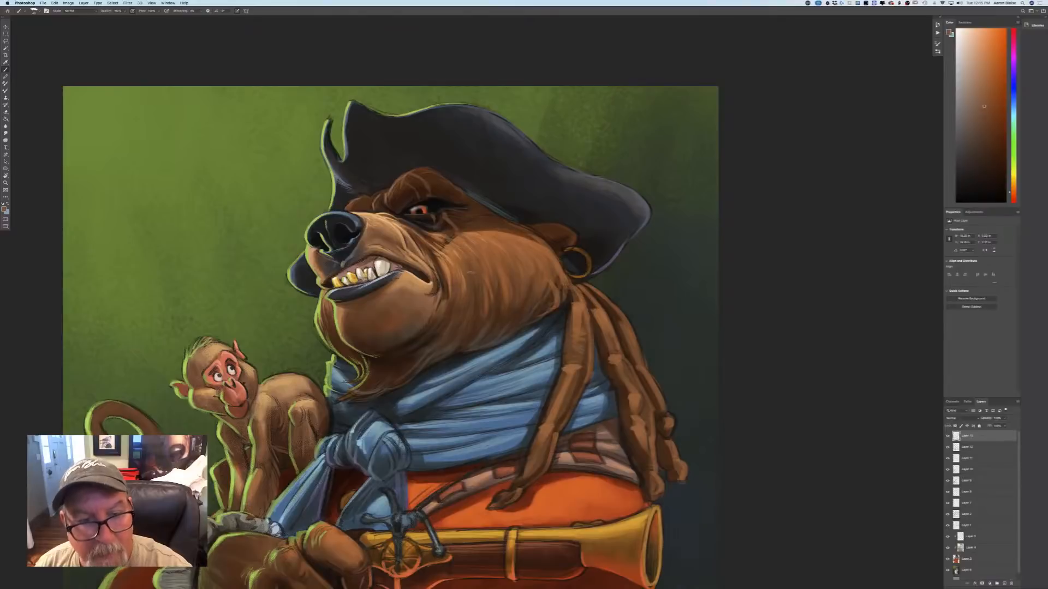
Choose a very dark brown and then a dark neutral grey, and paint shadow accents around the bear's brow and its edge against the hat.
key("super+plus")
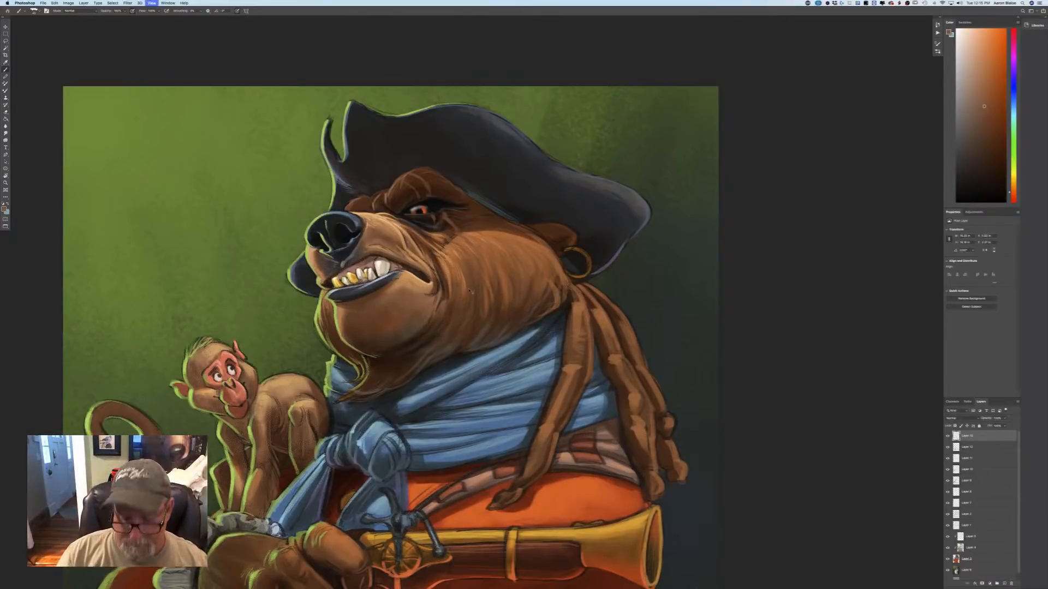
left_click_drag(277, 424, 419, 523)
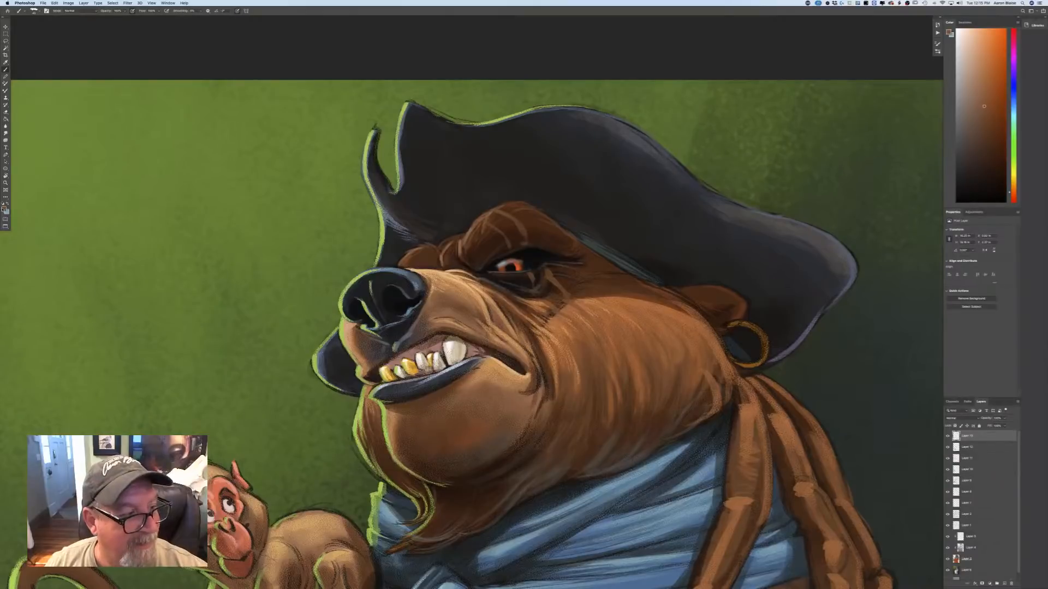
left_click(3, 210)
left_click(145, 223)
left_click(213, 163)
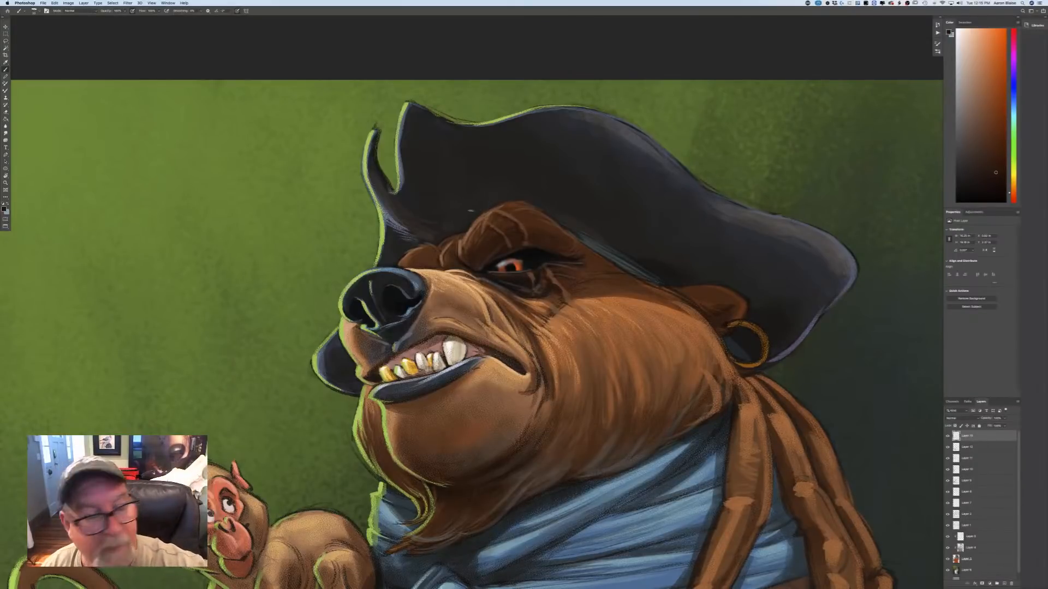
left_click(4, 209)
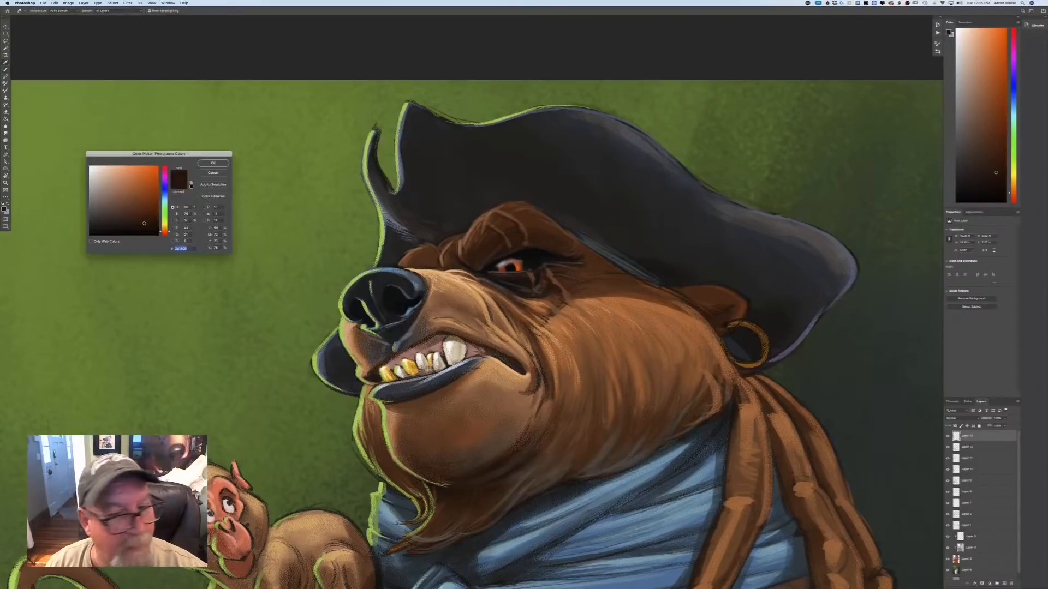
left_click(211, 163)
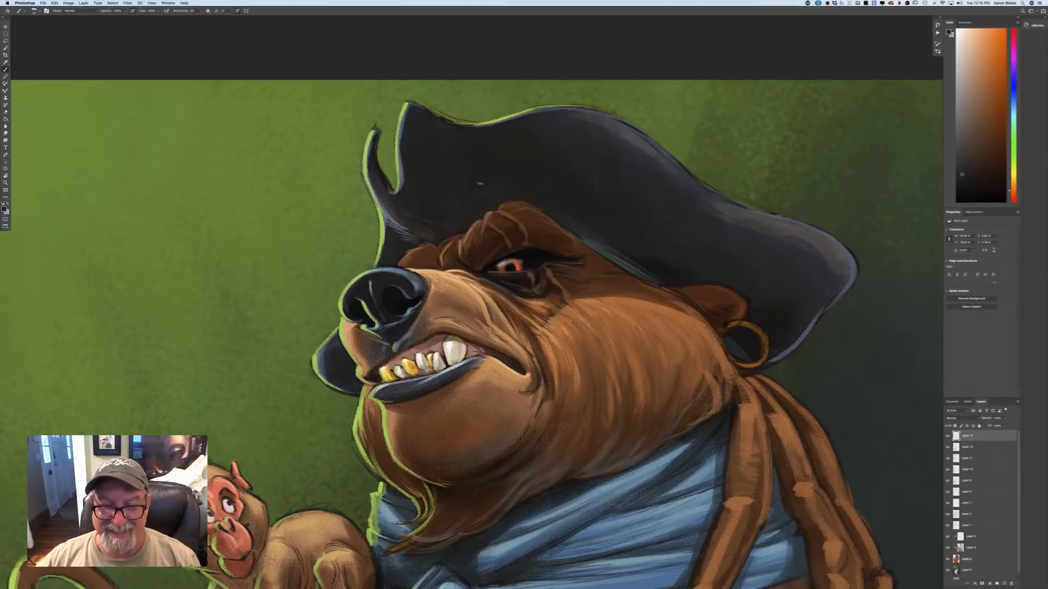
Sample the brown of the bear's brow, lighten it to a tan orange, and paint highlights on the brow ridges and the fold beneath the eye.
left_click(3, 209)
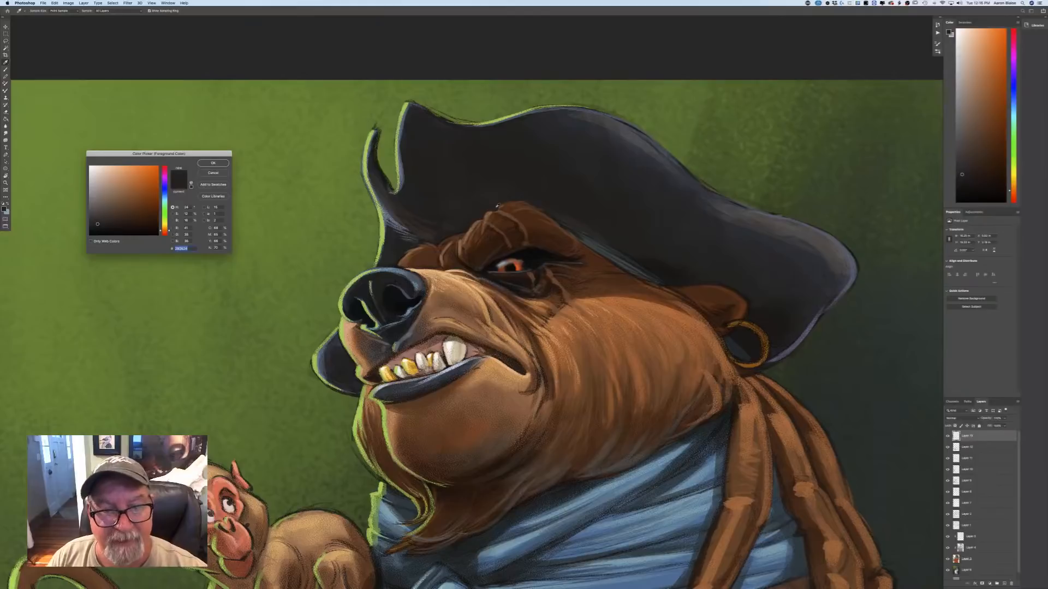
left_click(487, 217)
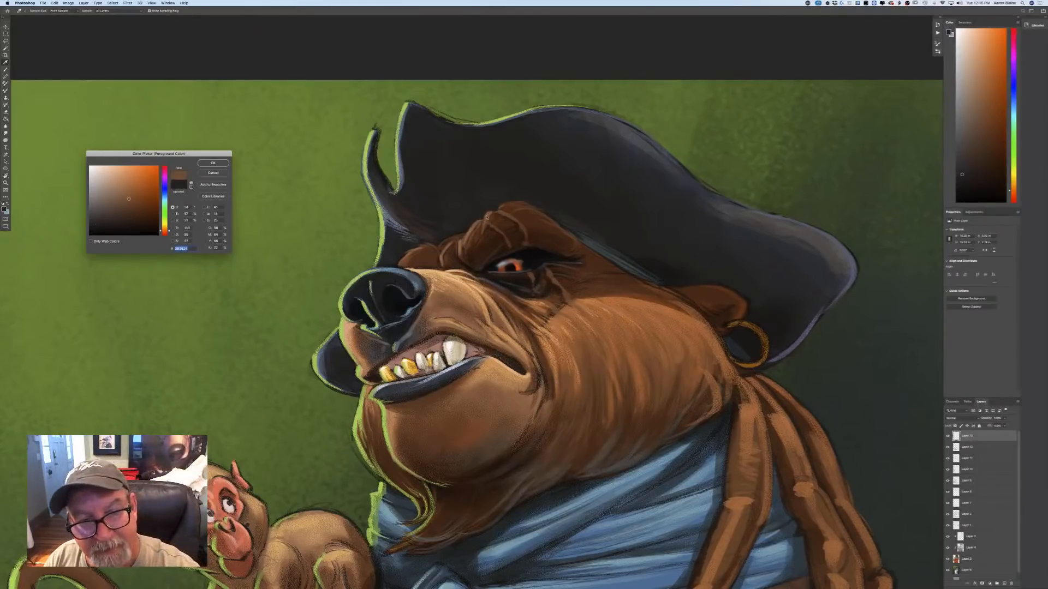
key("Return")
key("b")
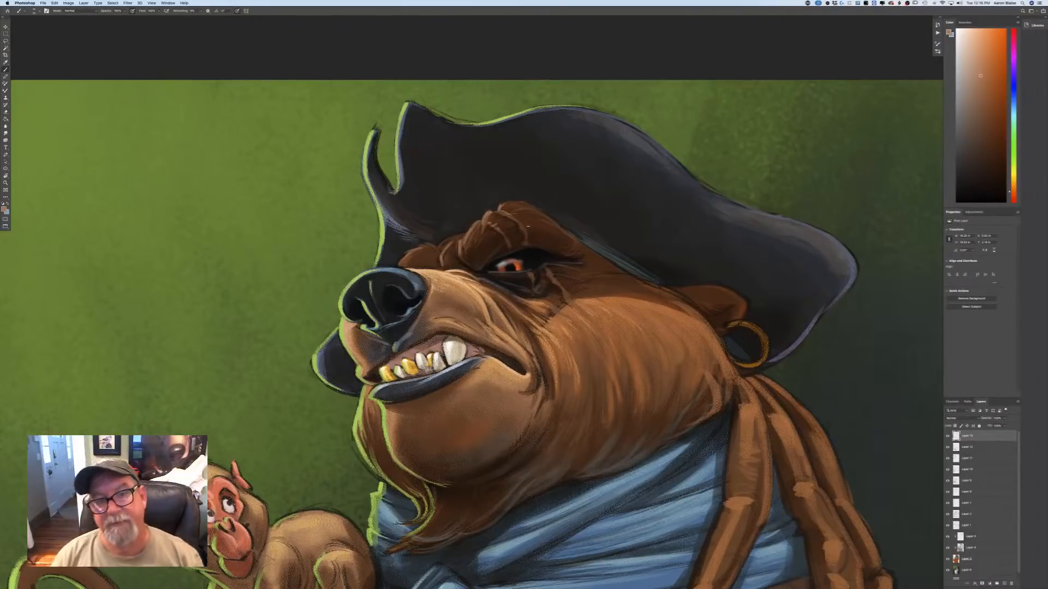
key("super+minus")
key("super+minus")
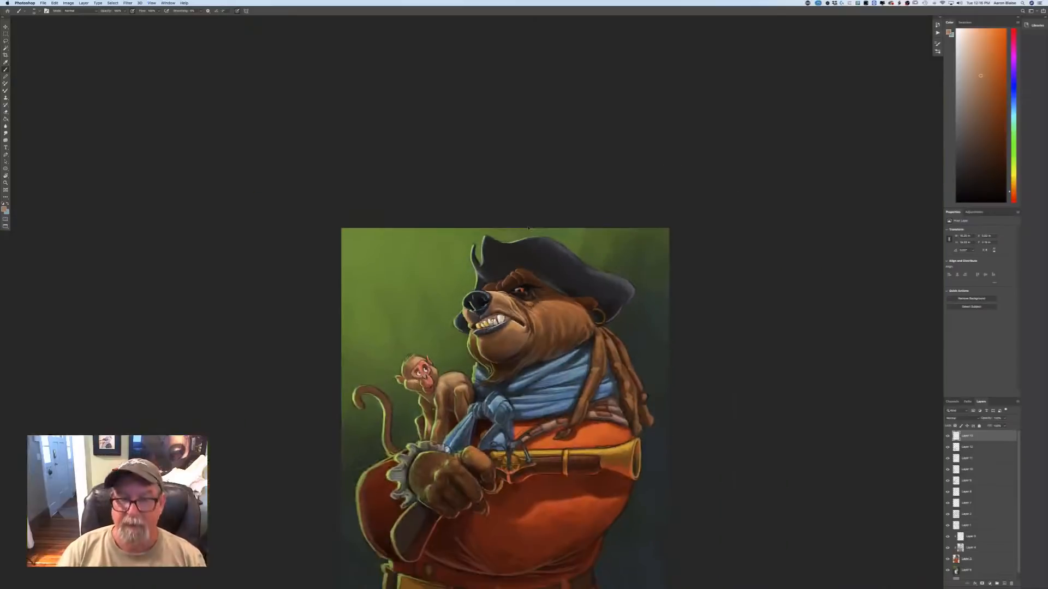
key("super+plus")
key("super+plus")
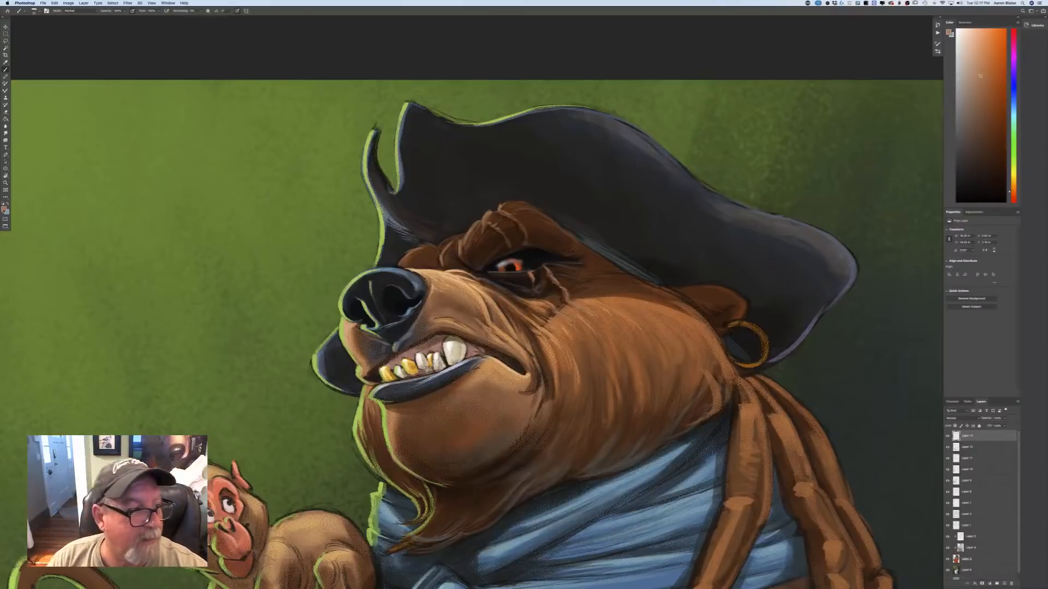
Choose a medium brown and paint soft fur and wrinkle strokes on the cheek behind the bear's eye.
left_click(4, 208)
left_click(132, 214)
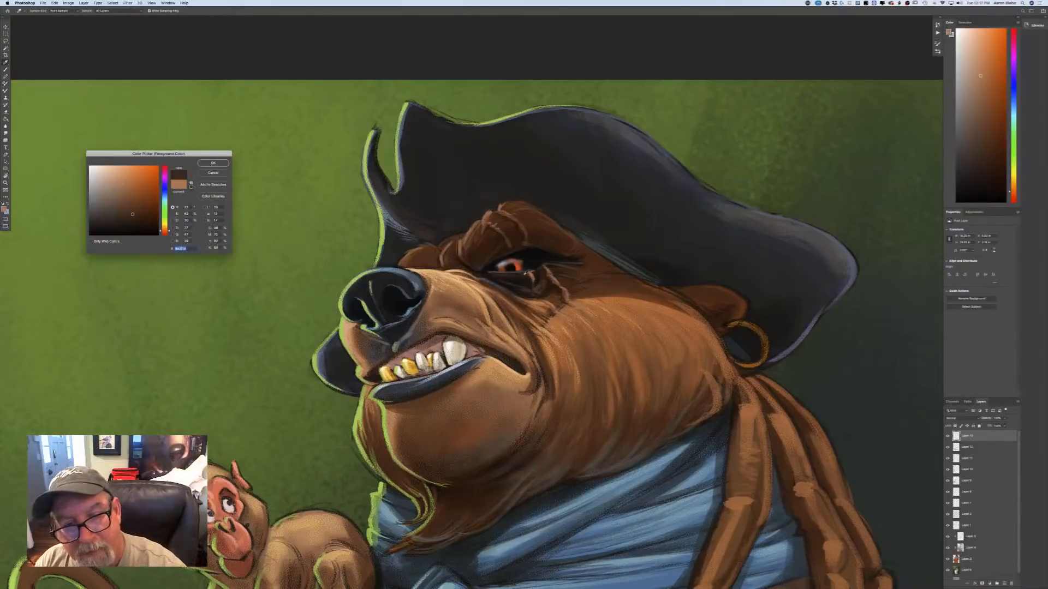
left_click(131, 202)
left_click(212, 163)
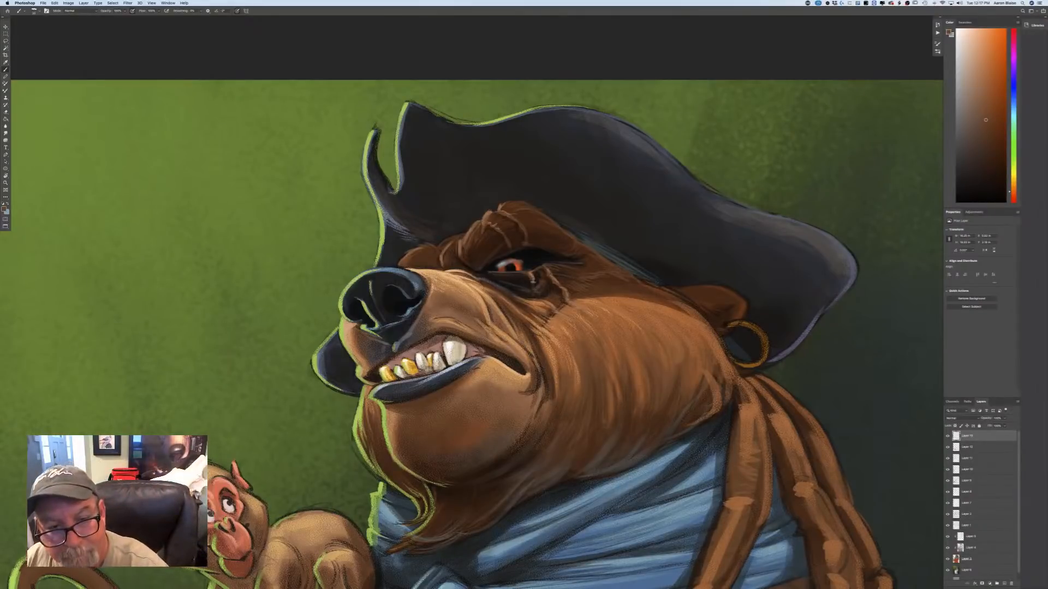
Sample the near-black blue from the shadow below the bear's eye and paint dark accents around the eye and its folds.
left_click(4, 209)
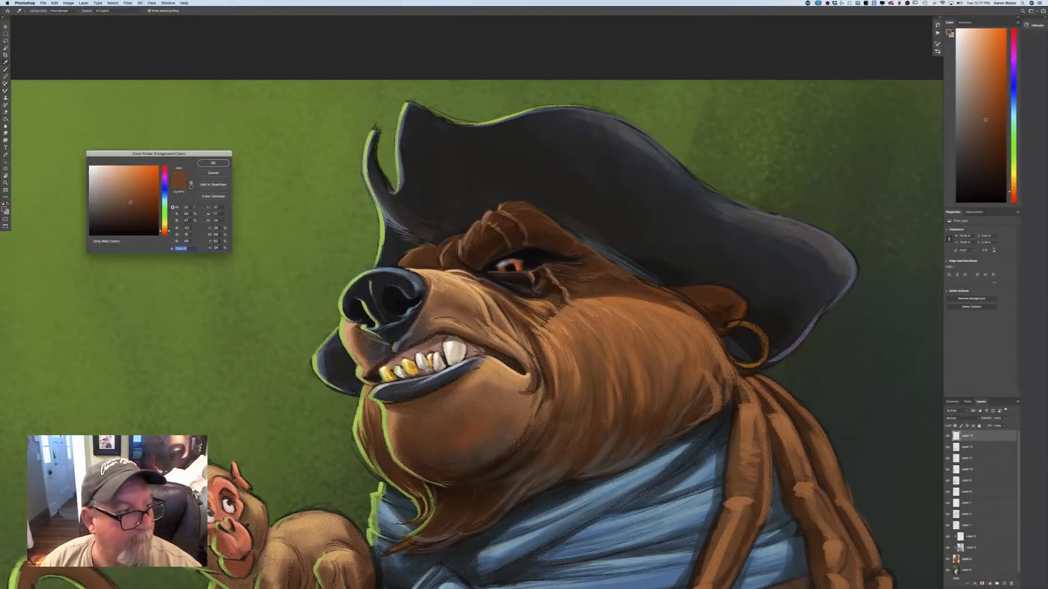
left_click(535, 280)
left_click(215, 165)
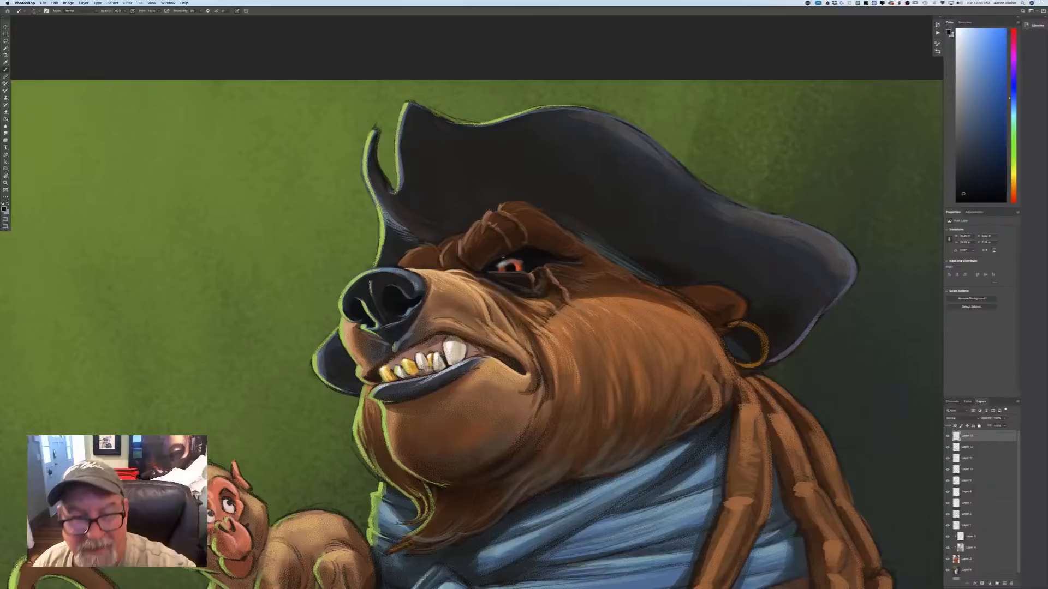
key("super+minus")
key("super+minus")
key("super+minus")
key("super+equal")
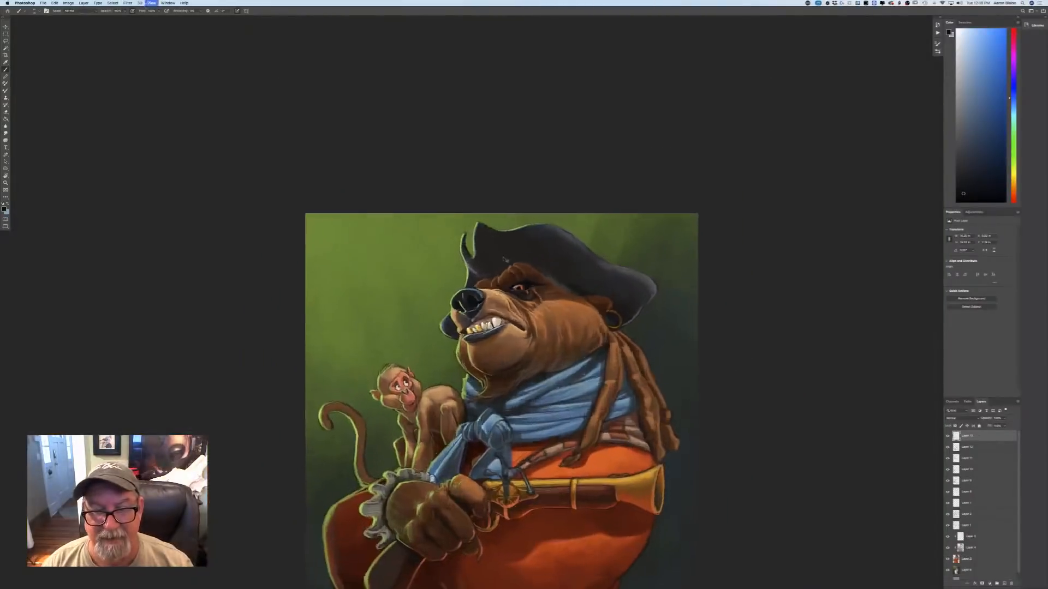
Shift the hue to red, choose a light pink, and paint highlights along the scar-like creases on the brow and below the eye.
key("super+equal")
key("super+equal")
key("super+equal")
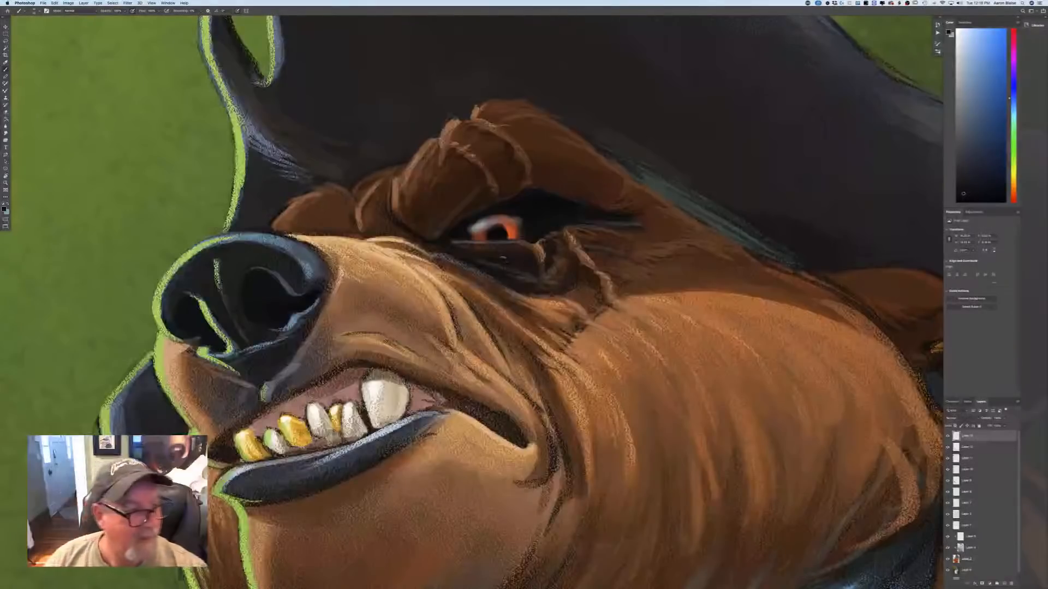
left_click(4, 209)
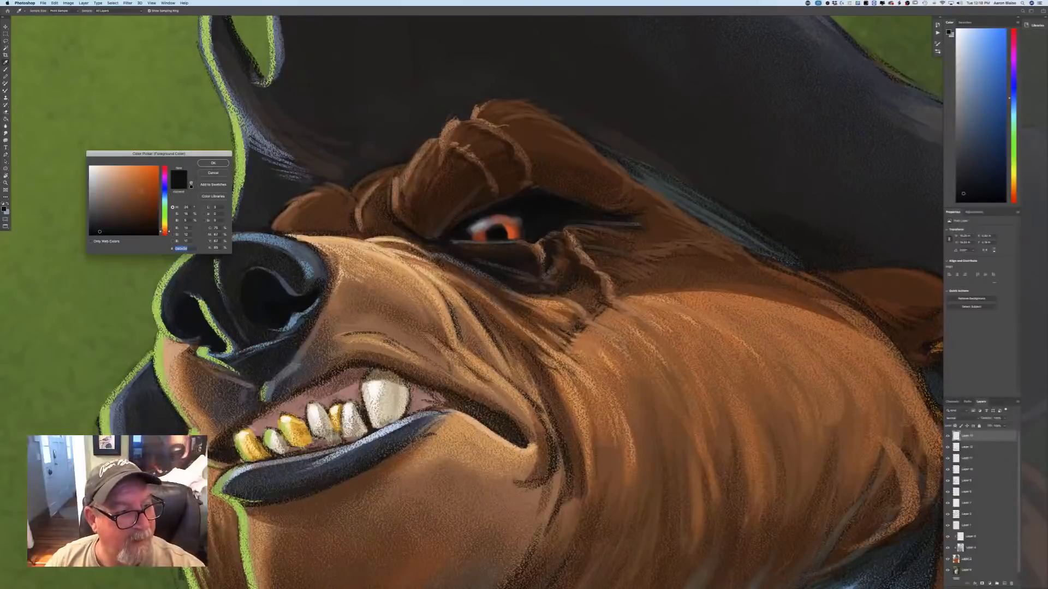
left_click_drag(165, 232, 165, 235)
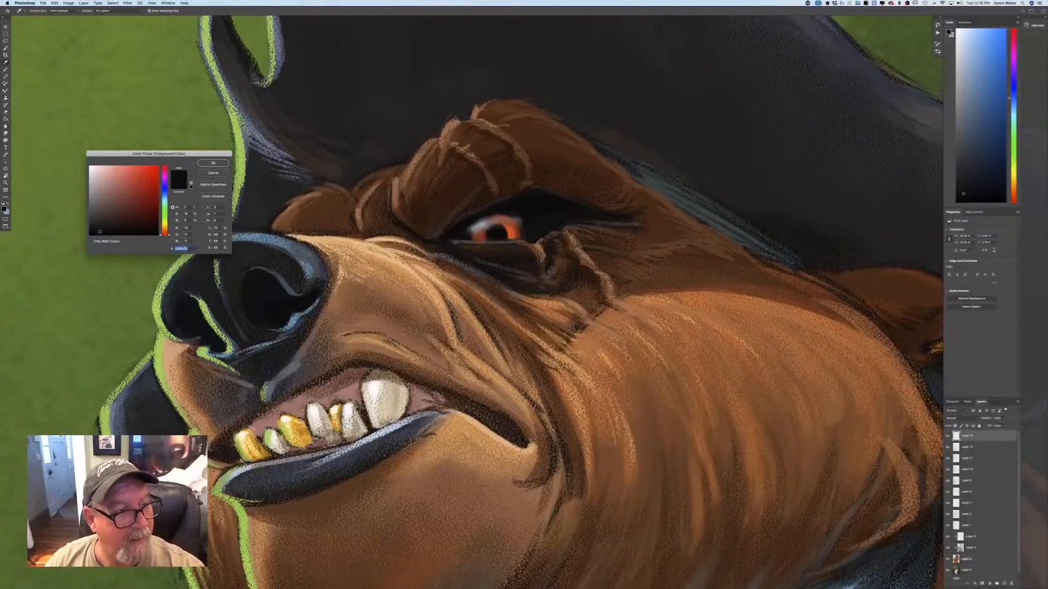
left_click(115, 169)
left_click(213, 163)
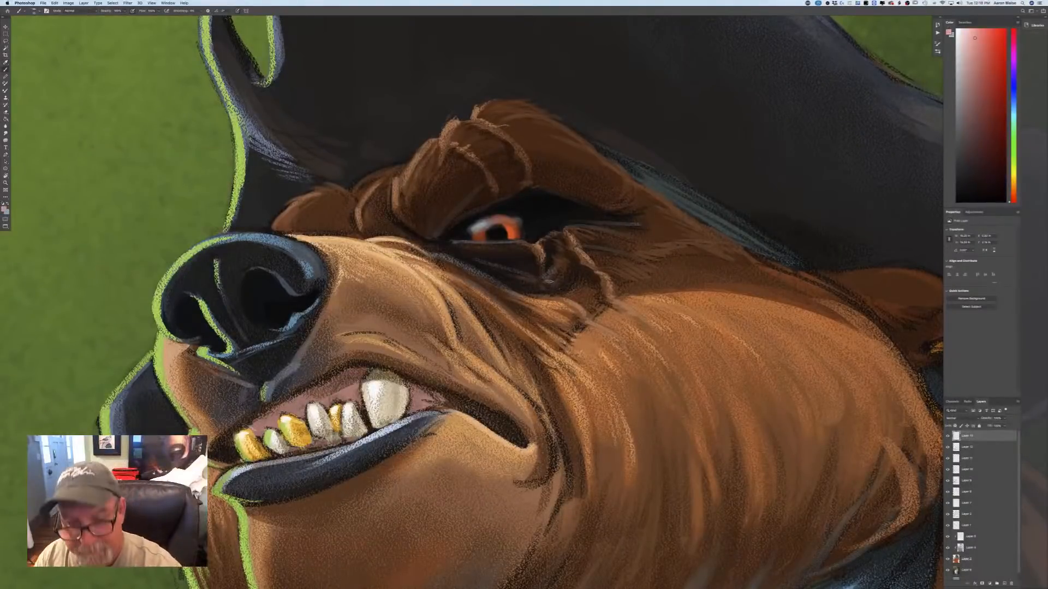
key("super+minus")
key("super+minus")
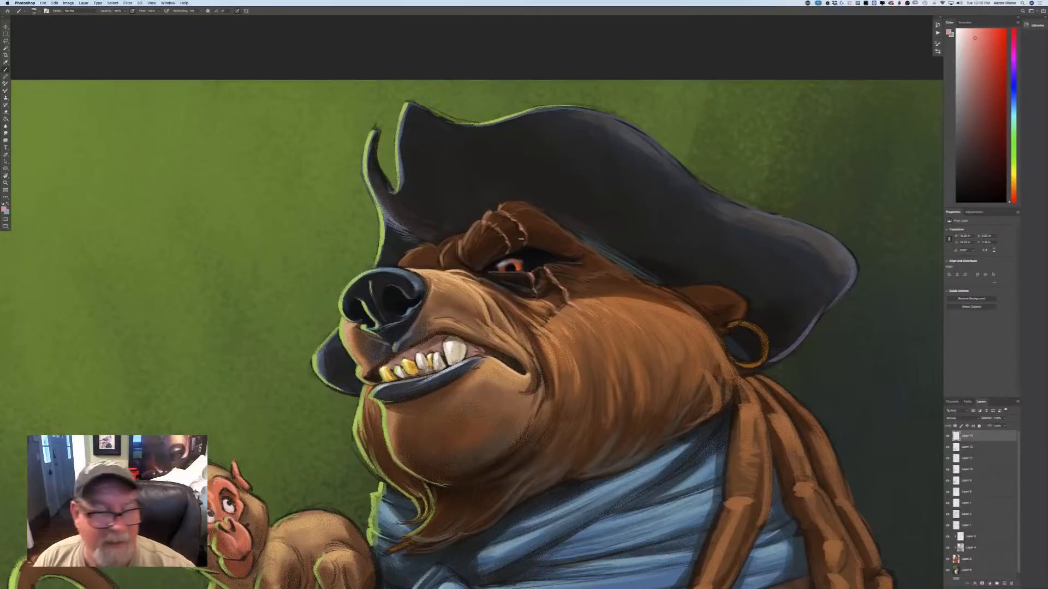
Sample the near-black teal from the shadow beside the bear's eye as the painting colour.
left_click(4, 209)
left_click(534, 256)
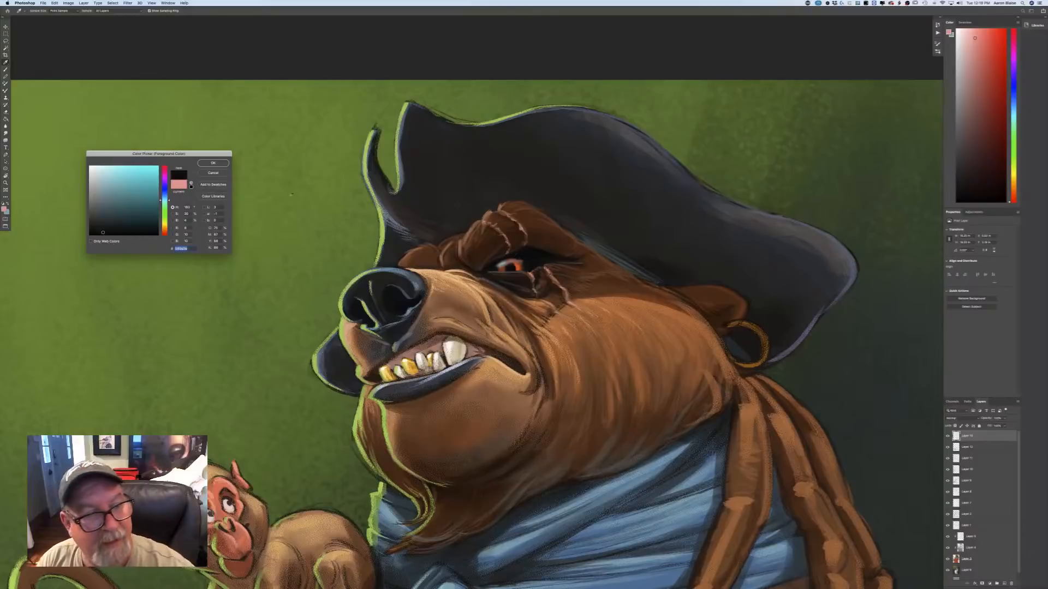
key("Return")
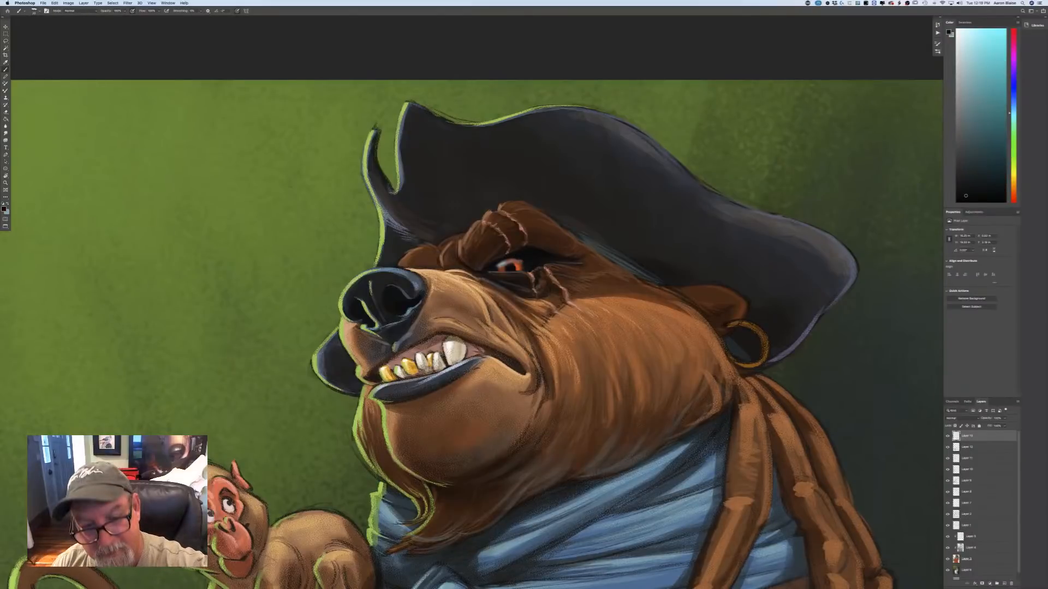
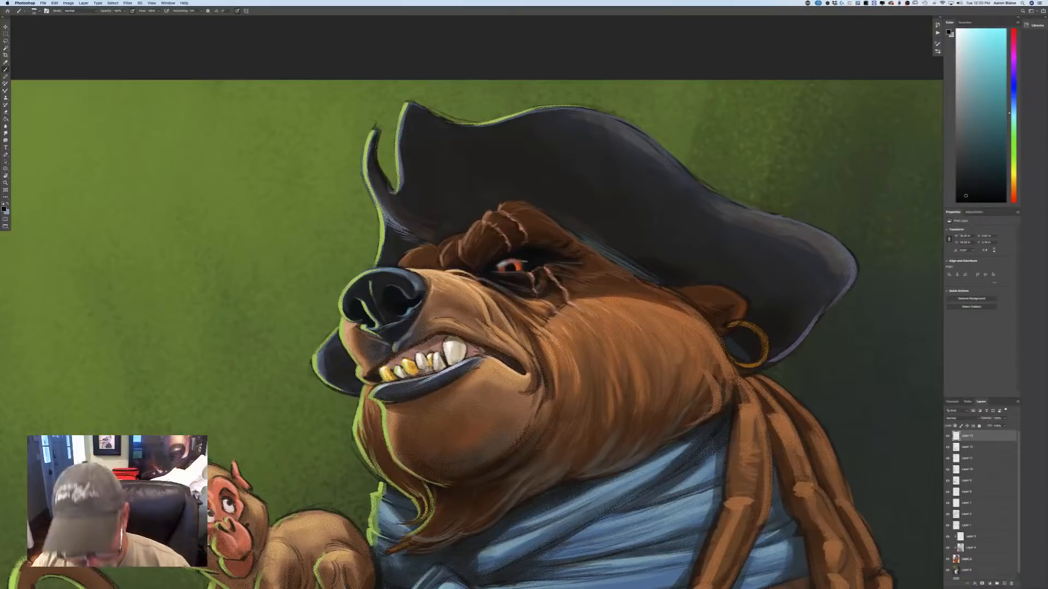
Sample a dark brown from the fur under the hat brim behind the bear's eye as the painting colour.
key("super+minus")
key("super+minus")
key("super+minus")
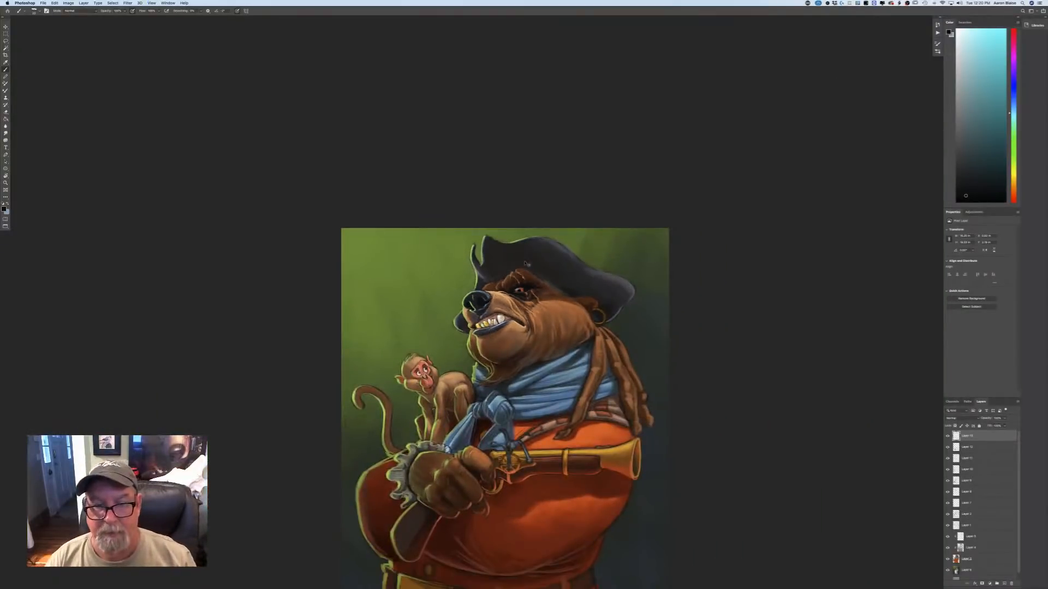
key("super+plus")
key("super+plus")
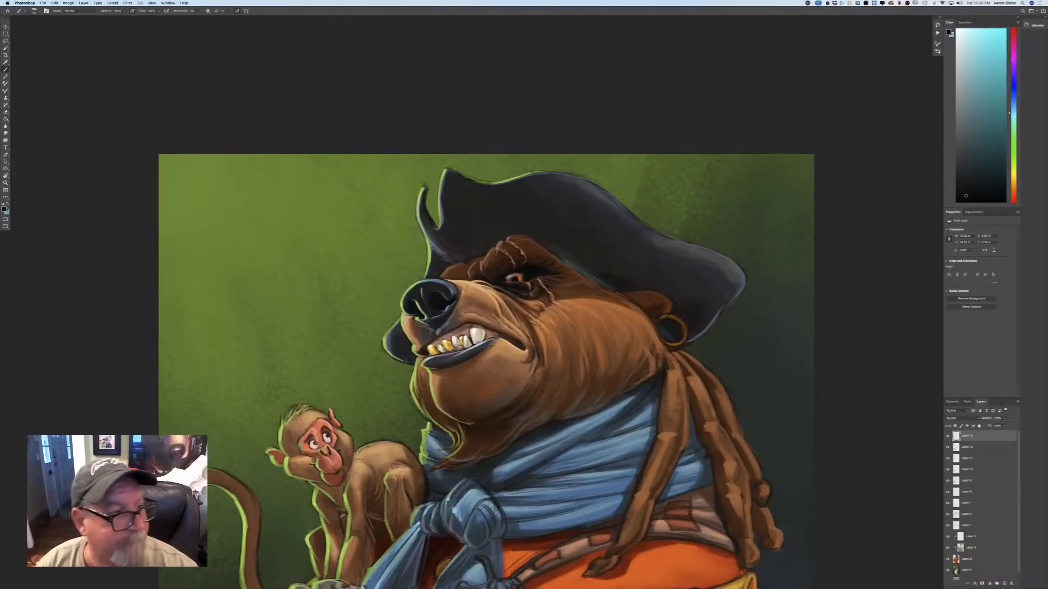
left_click(4, 209)
left_click(582, 291)
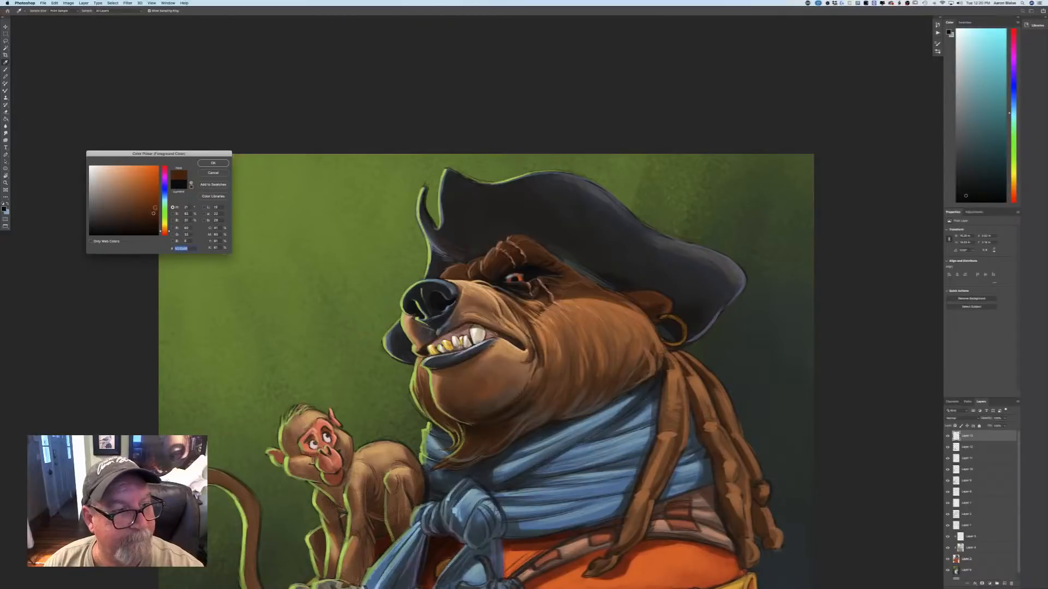
left_click(216, 164)
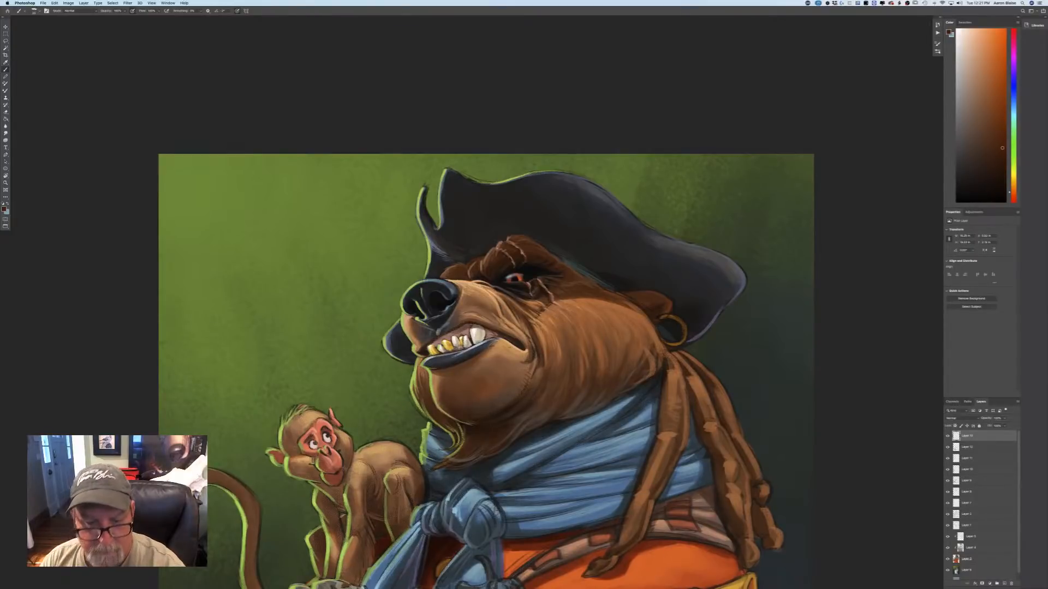
Sample the orange-brown of the bear's upper cheek and lighten it to a light orange tan for painting.
key("super+minus")
key("super+minus")
key("super+minus")
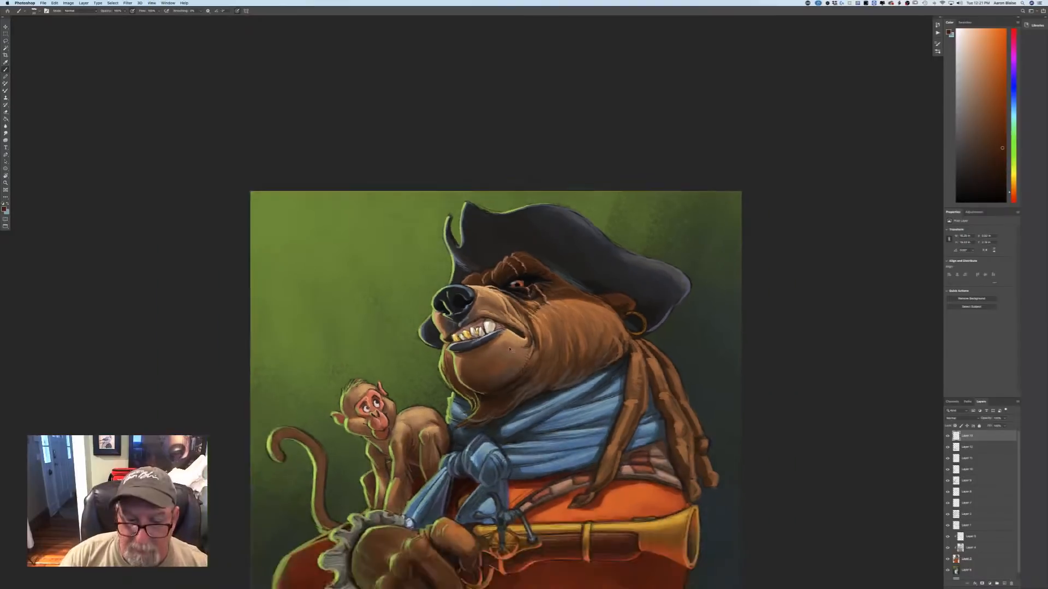
key("super+plus")
key("super+plus")
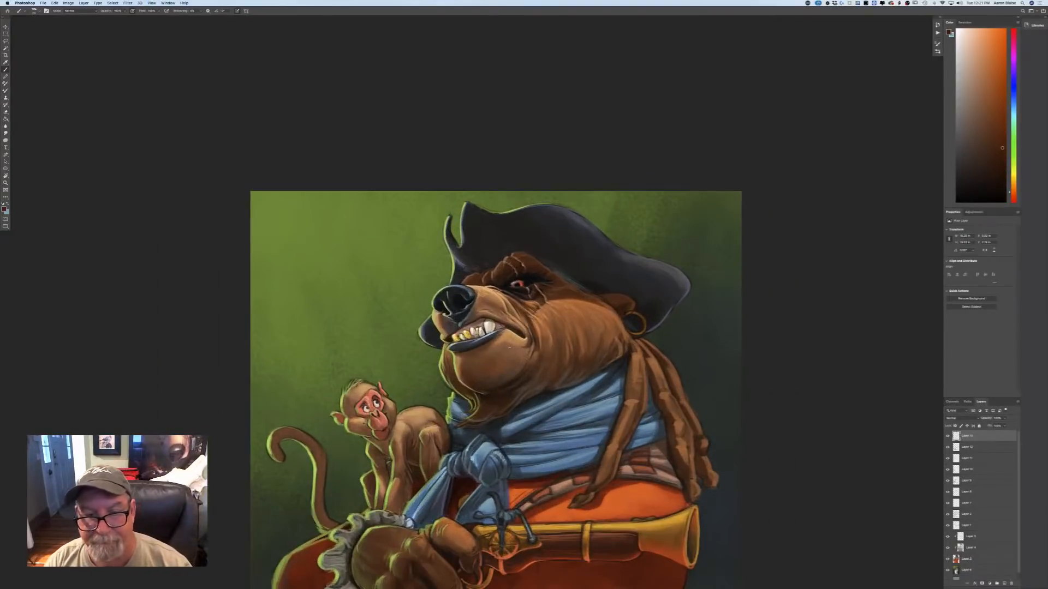
key("n")
left_click(592, 308)
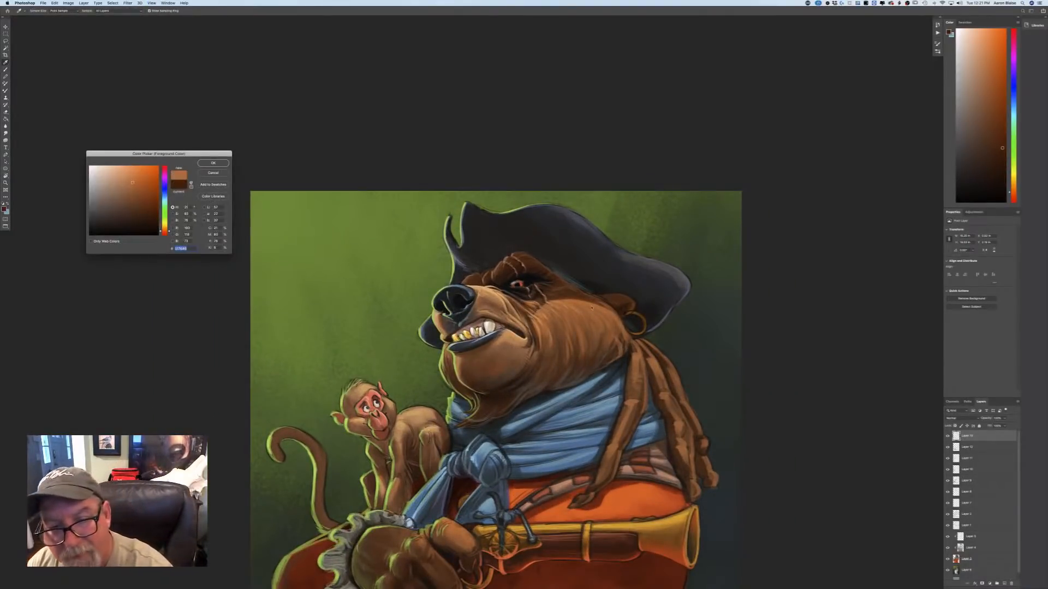
key("Return")
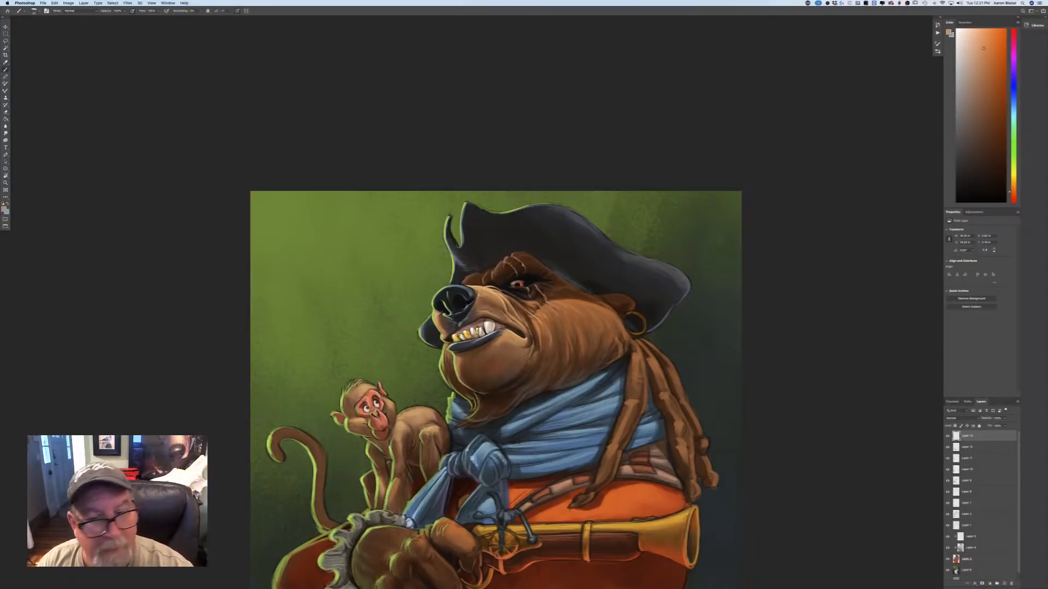
key("b")
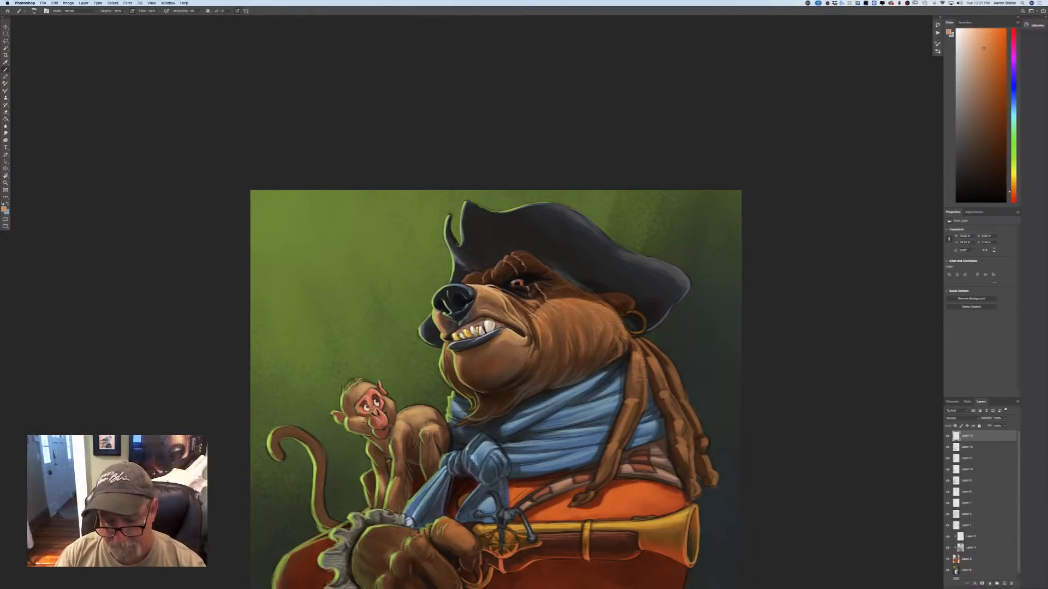
Choose a pale yellow and paint highlights on the rim and neck of the gun's flared muzzle, undoing the last stroke.
scroll(169, 362, "down", 5)
key("super+plus")
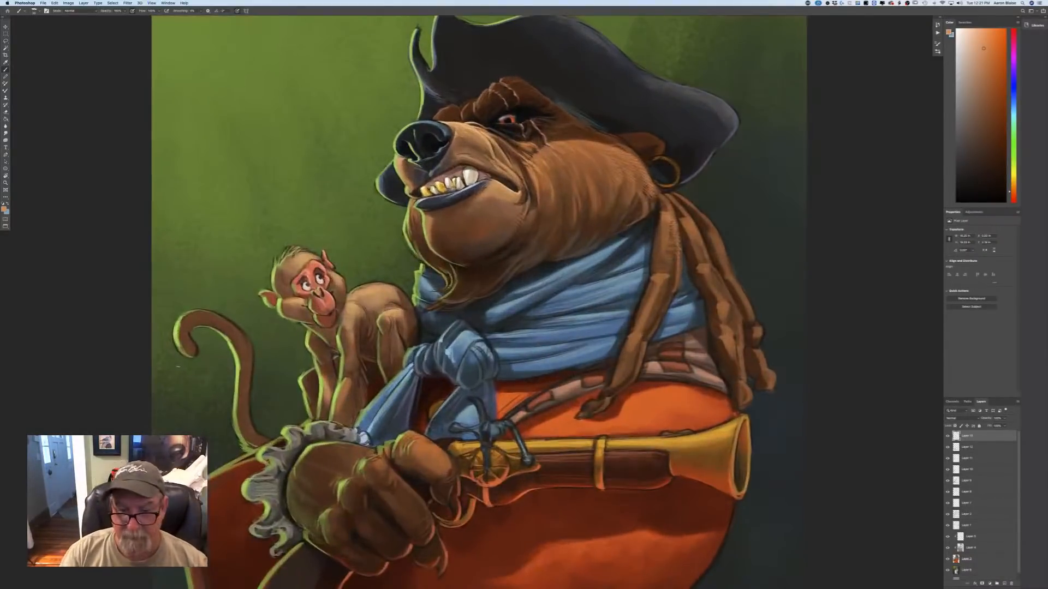
left_click(4, 210)
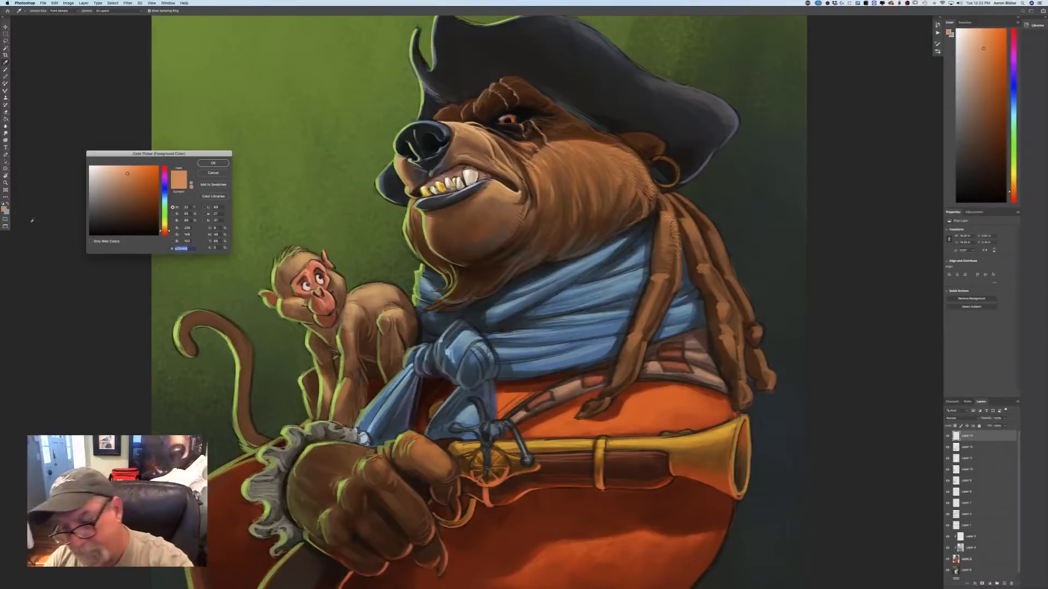
left_click(707, 432)
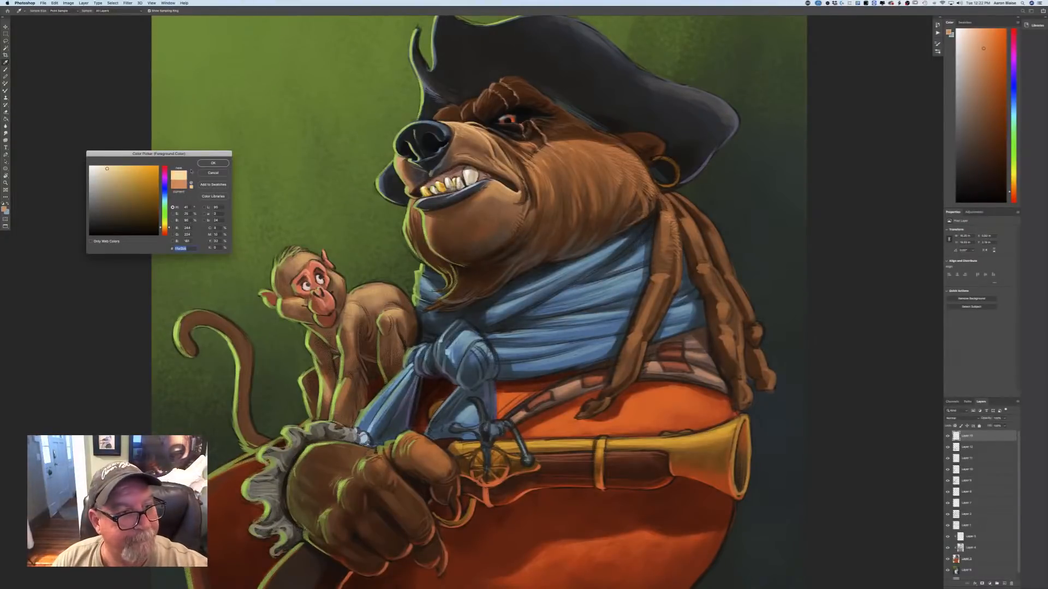
key("Return")
key("b")
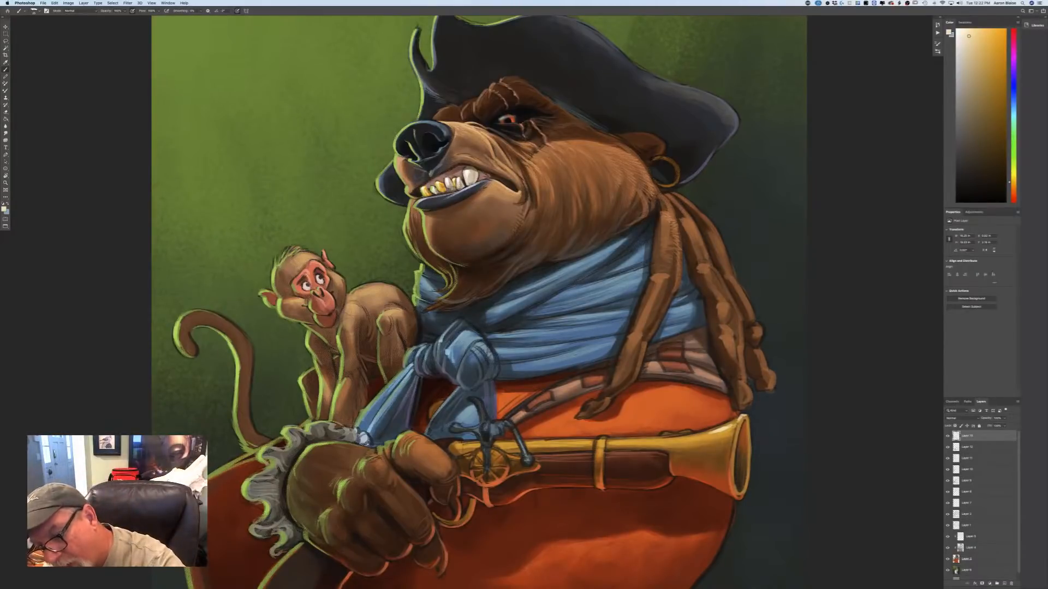
left_click_drag(741, 416, 732, 457)
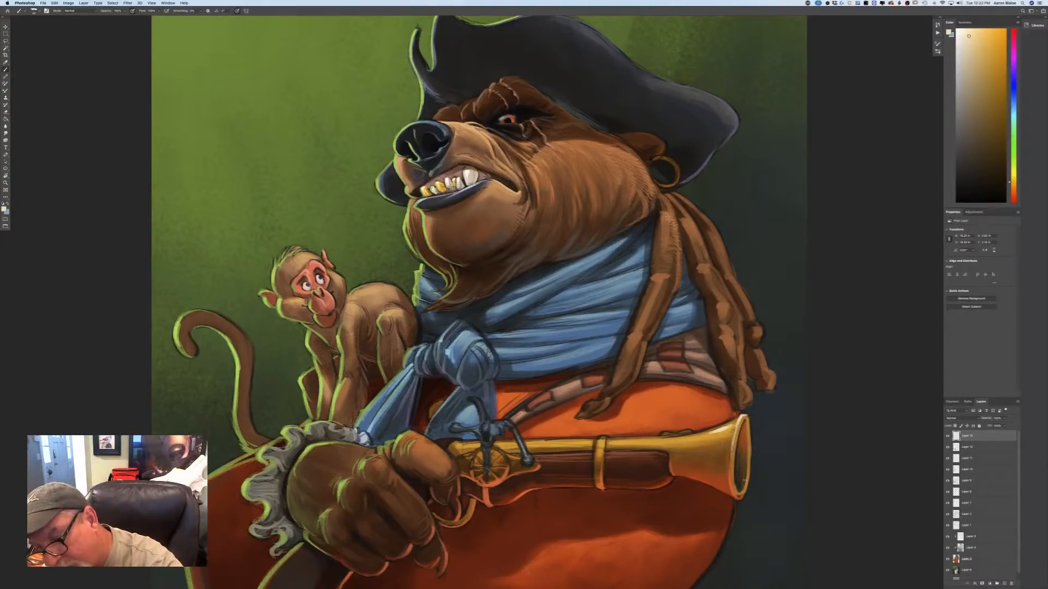
left_click_drag(745, 492, 747, 472)
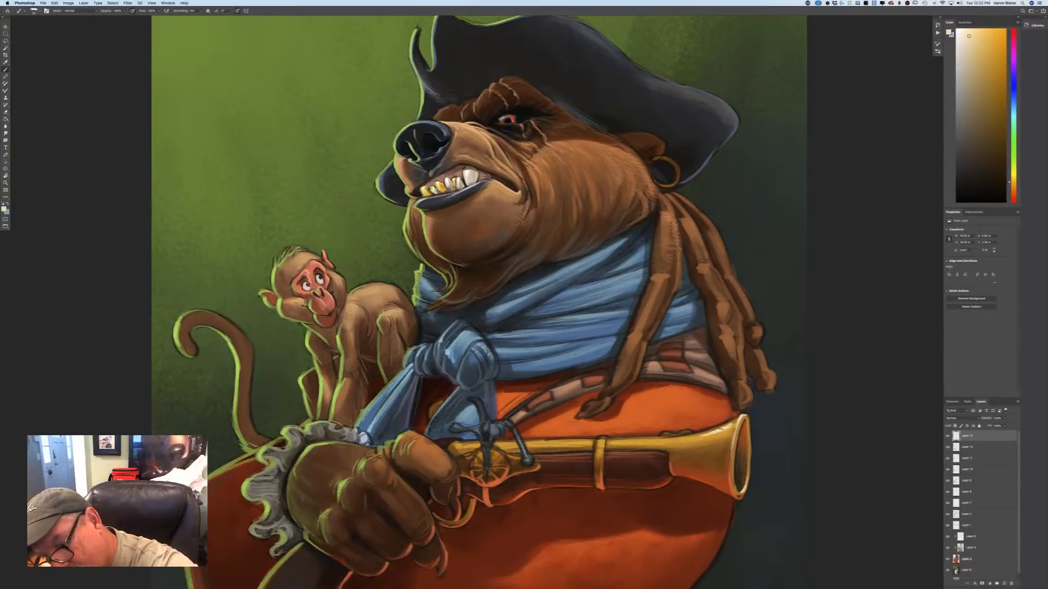
left_click_drag(697, 436, 715, 434)
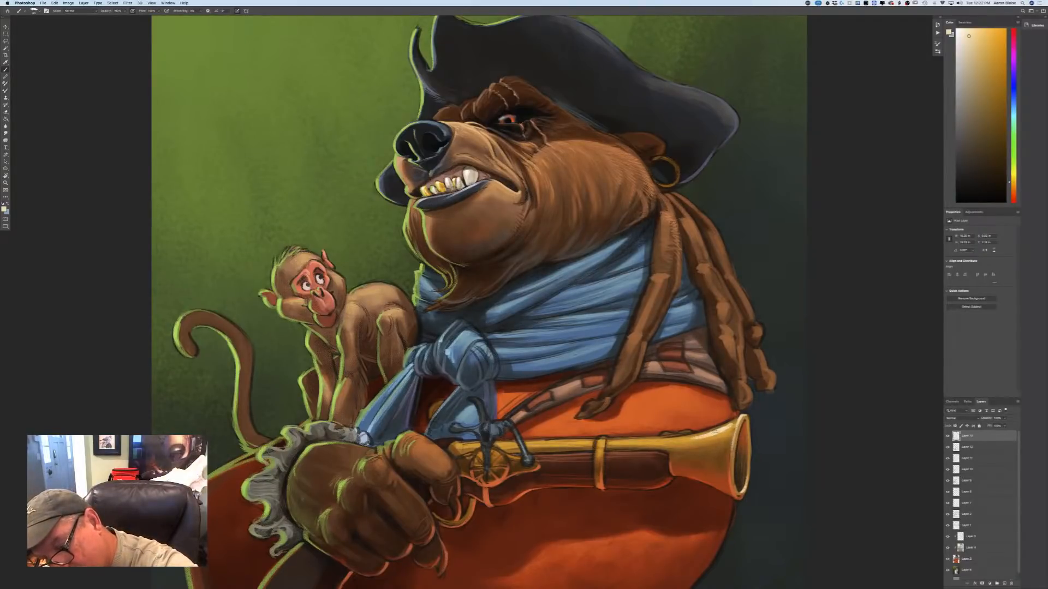
key("super+z")
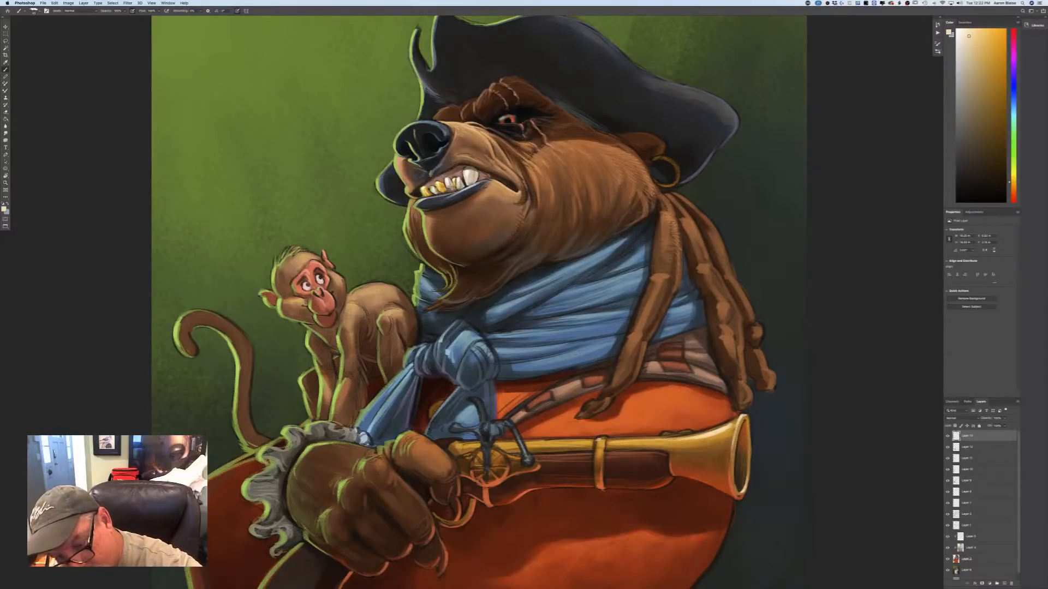
Paint pale yellow highlights on the gun's brass barrel band, the lock plate and the tip of the hammer.
left_click_drag(599, 440, 597, 465)
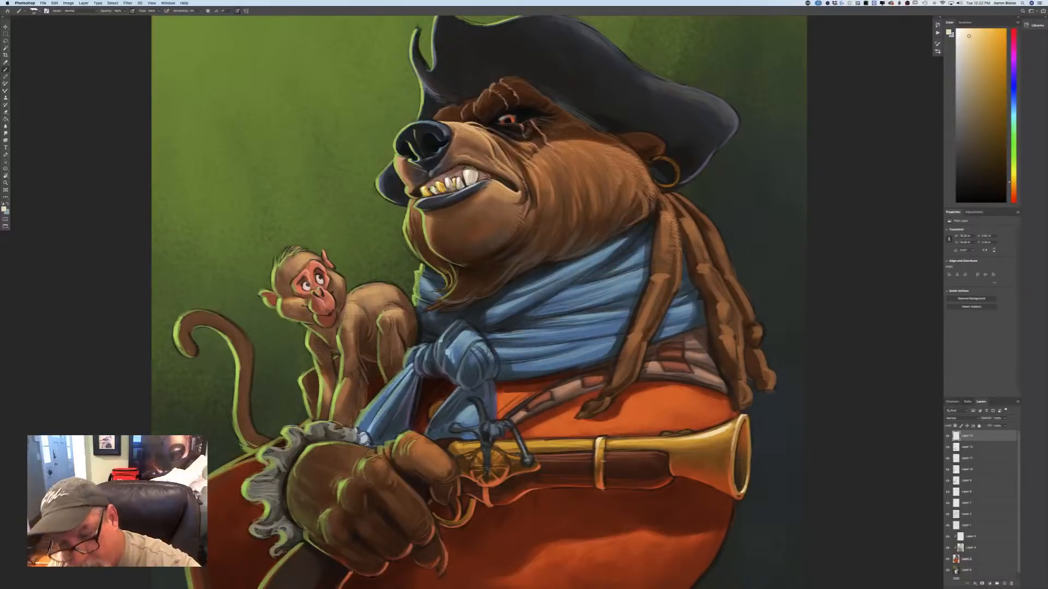
left_click_drag(479, 449, 472, 467)
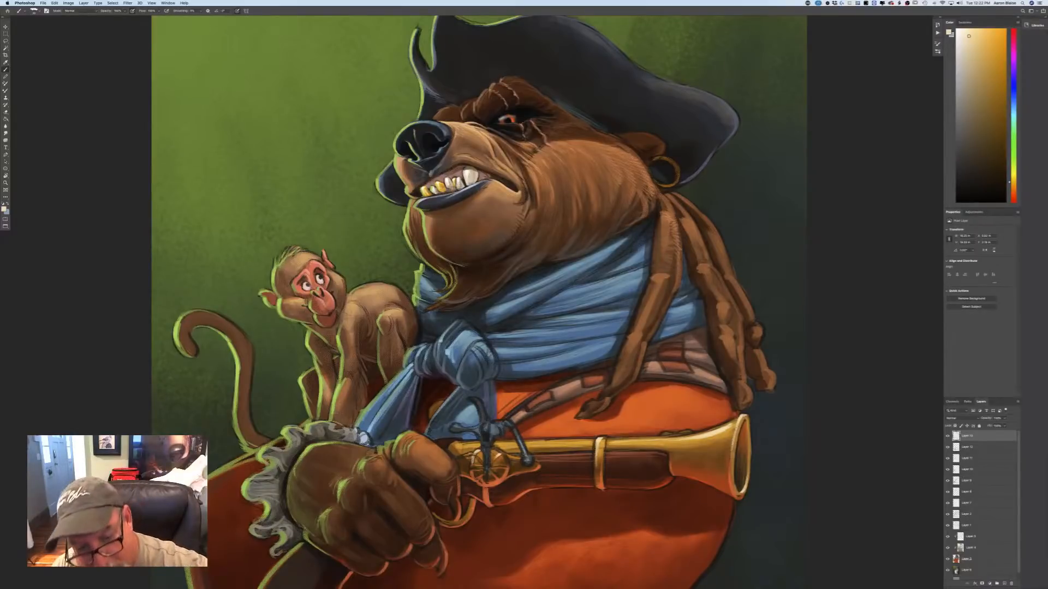
left_click_drag(459, 456, 472, 453)
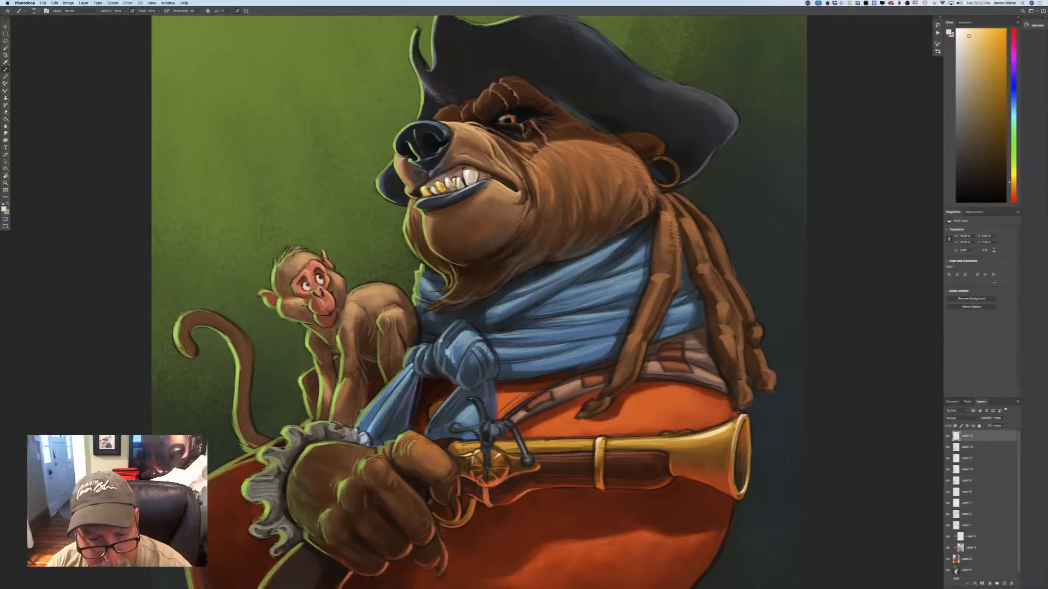
left_click_drag(471, 403, 478, 397)
Choose a light grey-blue and paint metallic highlights along the hammer and steel parts of the gun's lock.
left_click(4, 208)
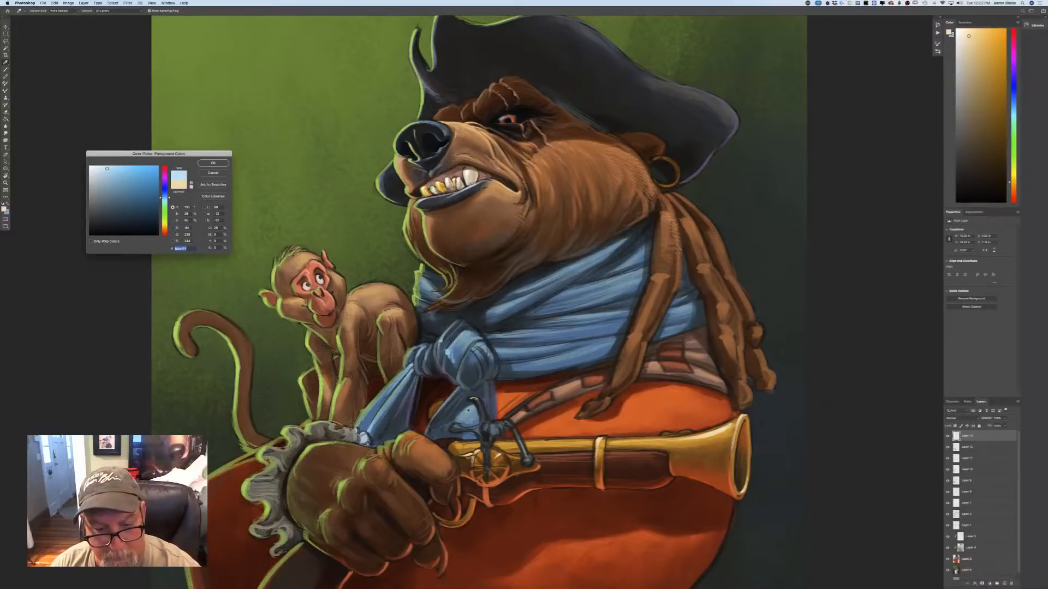
left_click(113, 187)
left_click(110, 175)
key("Return")
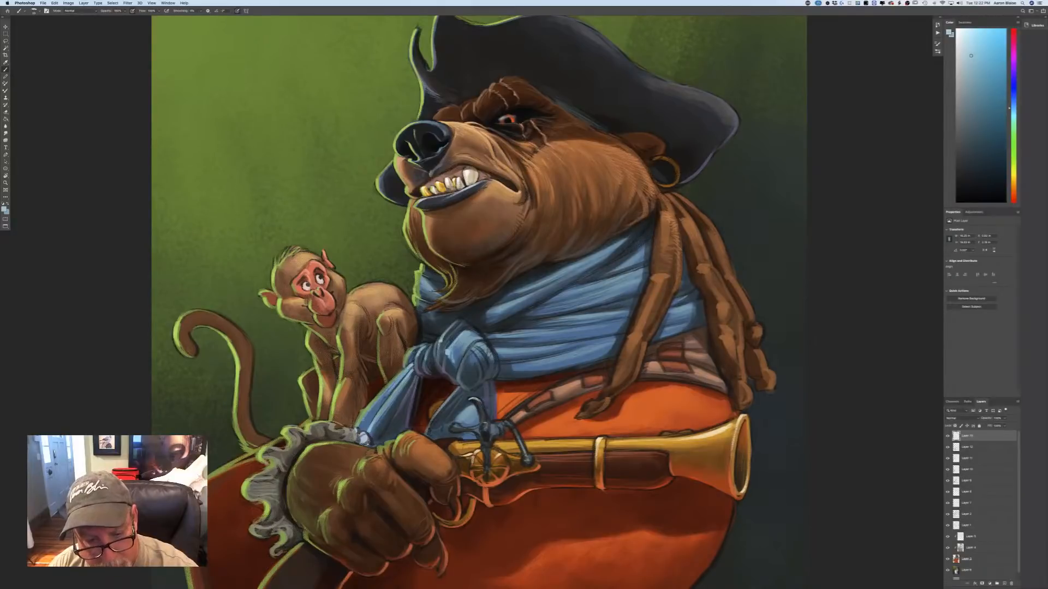
mouse_move(483, 425)
left_mouse_down()
mouse_move(484, 434)
mouse_move(482, 419)
mouse_move(496, 433)
mouse_move(513, 427)
mouse_move(527, 464)
left_mouse_up()
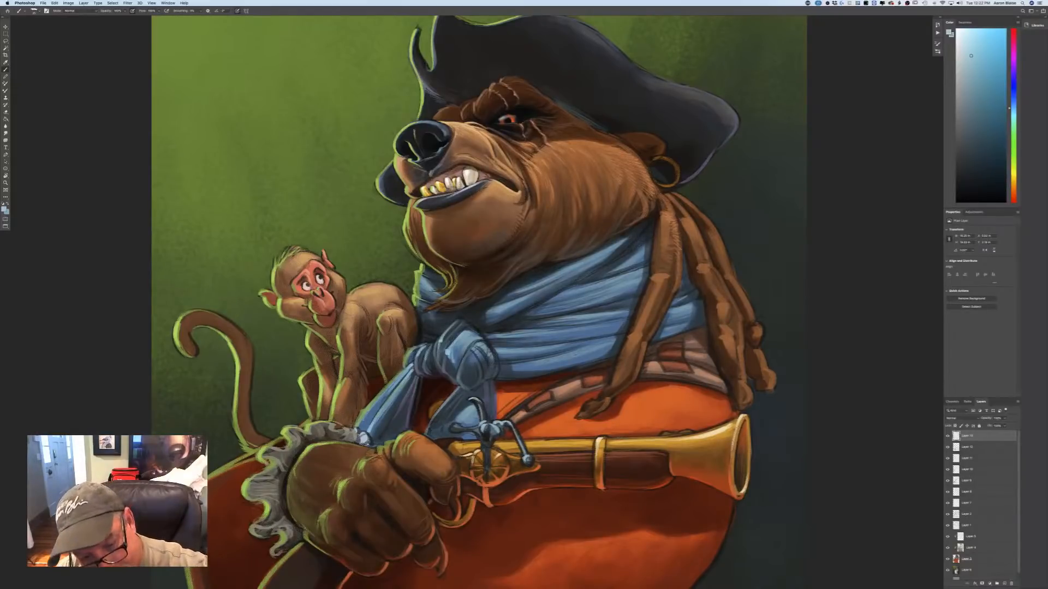
mouse_move(478, 424)
left_mouse_down()
mouse_move(451, 429)
mouse_move(488, 448)
mouse_move(483, 461)
left_mouse_up()
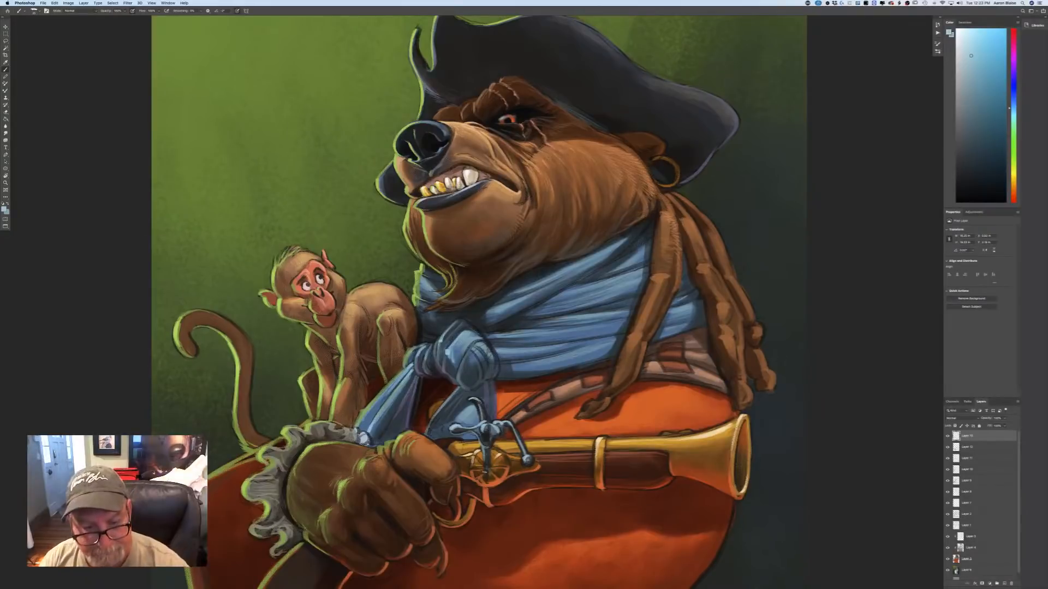
mouse_move(482, 404)
left_mouse_down()
mouse_move(502, 436)
mouse_move(487, 446)
mouse_move(486, 484)
left_mouse_up()
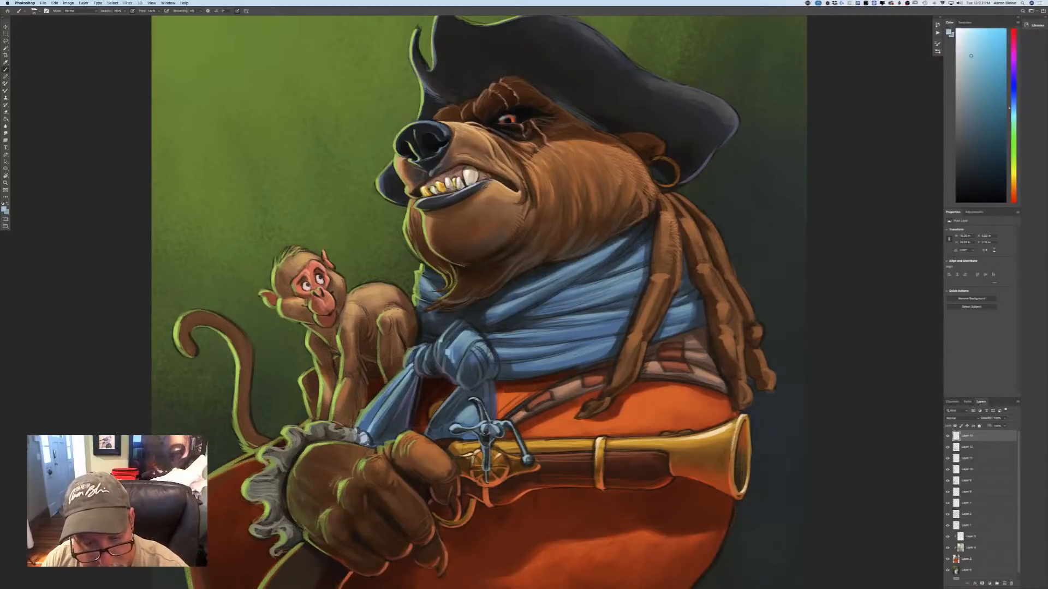
left_click_drag(485, 437, 487, 456)
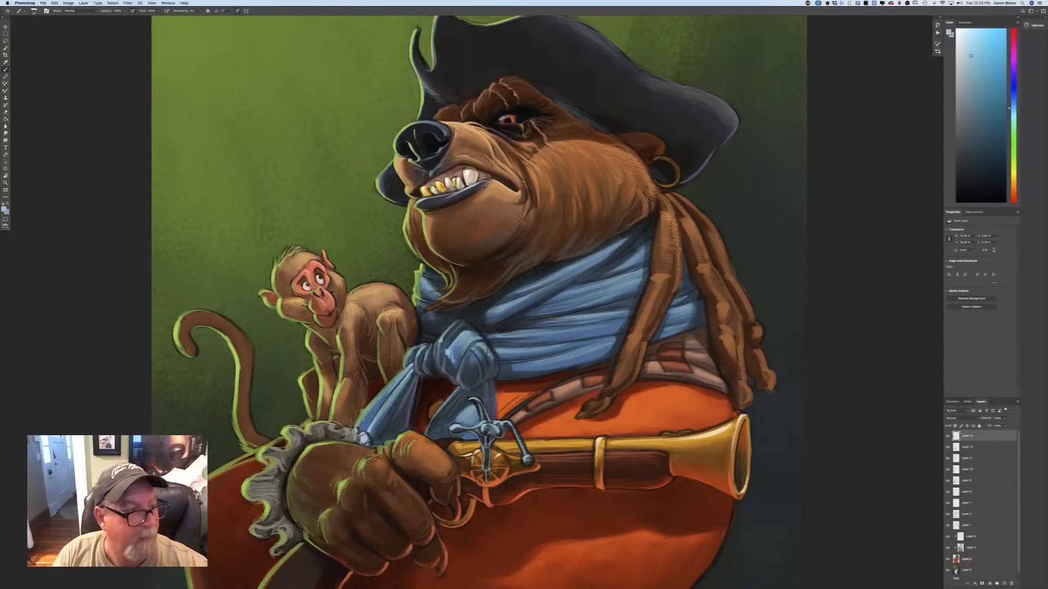
Choose a near-white with a yellow hue and paint bright glints on the steel parts of the gun's lock.
left_click(5, 208)
left_click(94, 168)
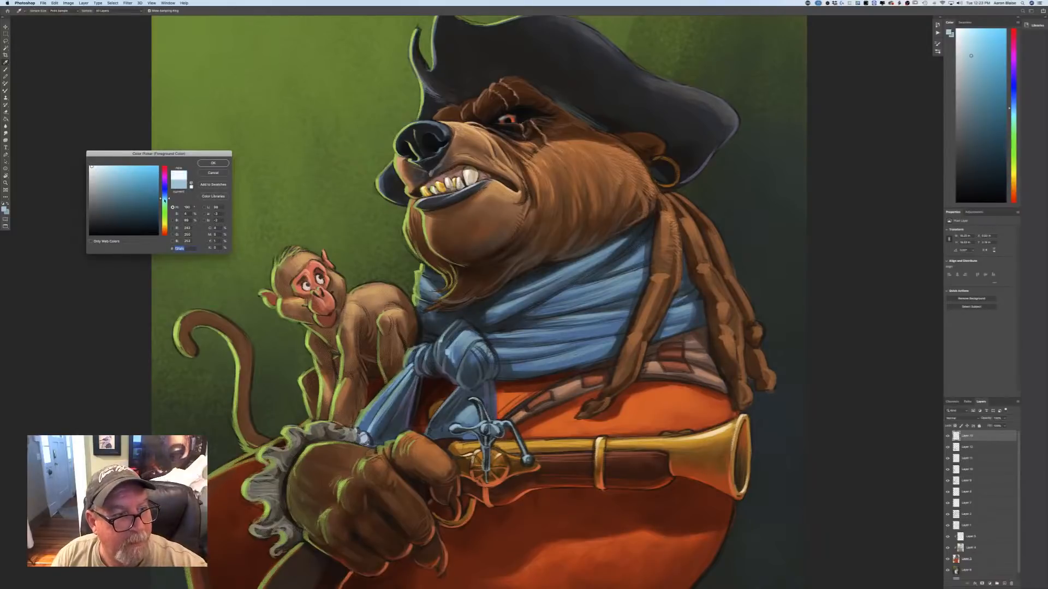
left_click_drag(165, 201, 162, 203)
left_click(164, 225)
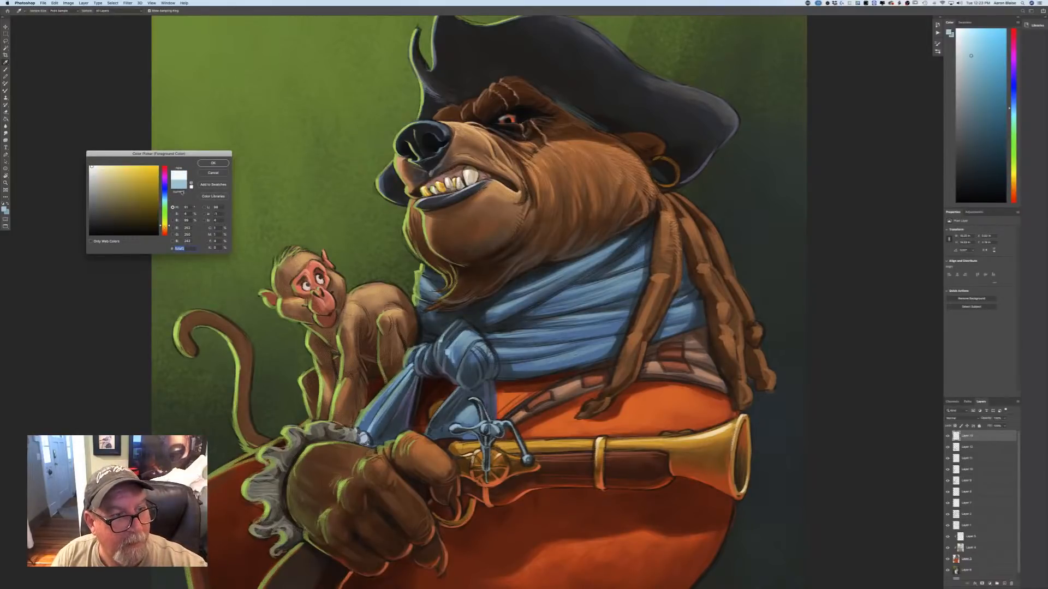
left_click(210, 163)
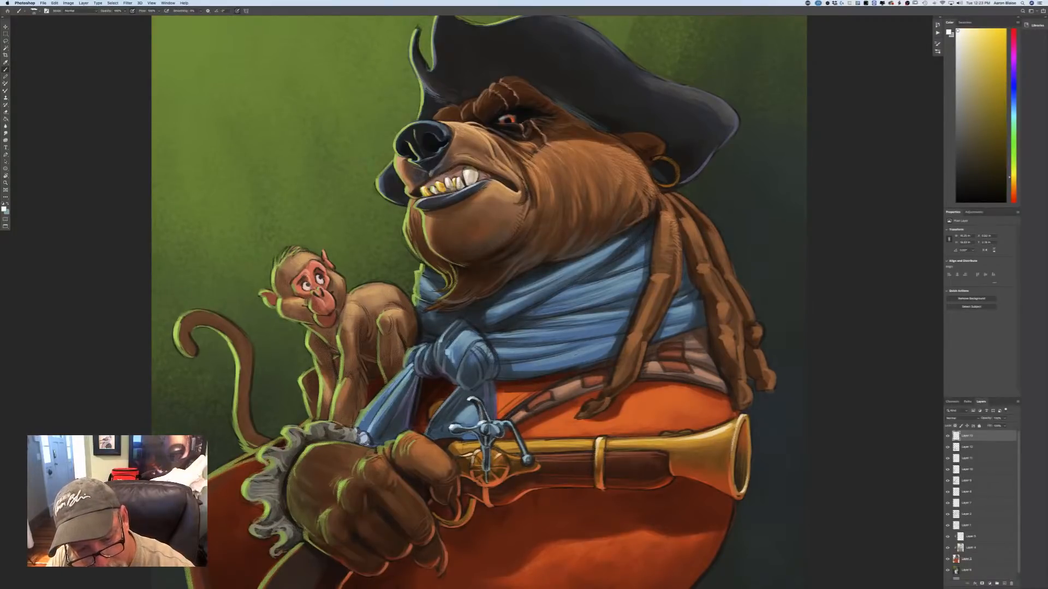
left_click_drag(494, 421, 510, 424)
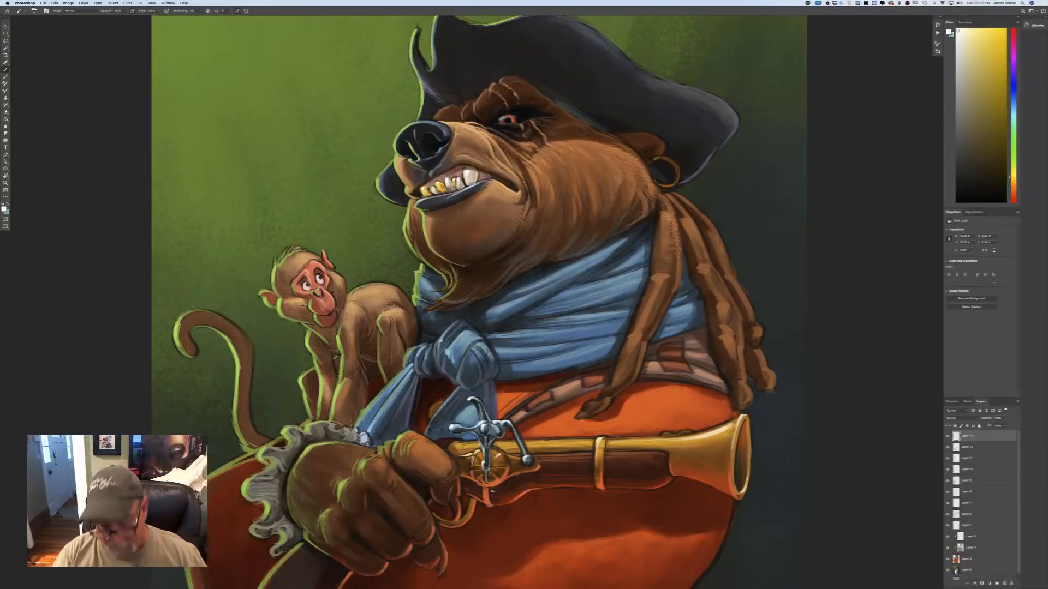
Sample the golden orange from the gun's brass barrel near the muzzle as the painting colour.
key("super+minus")
key("super+minus")
key("super+minus")
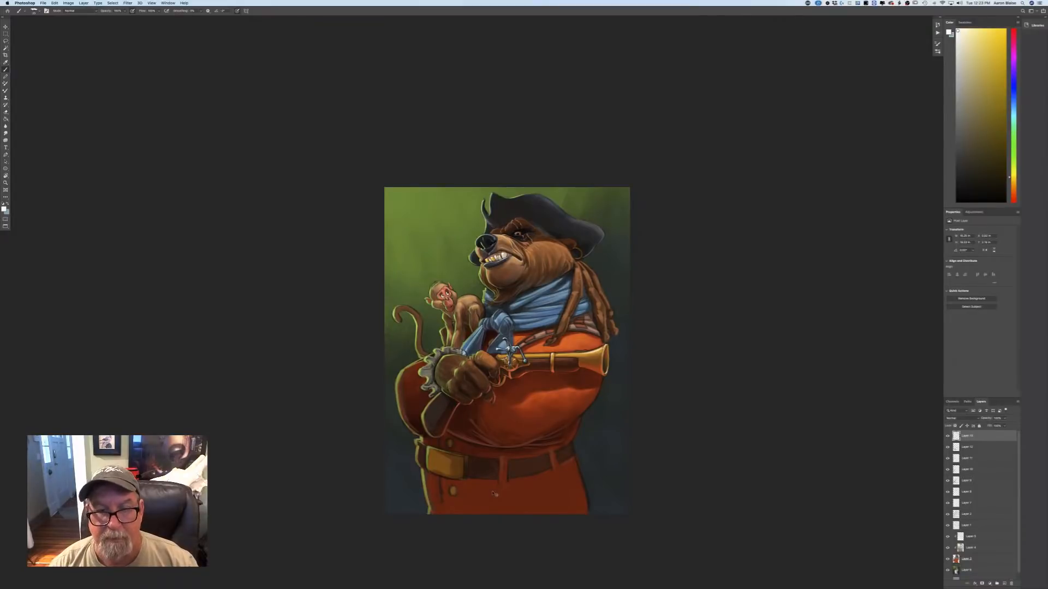
key("super+plus")
key("super+plus")
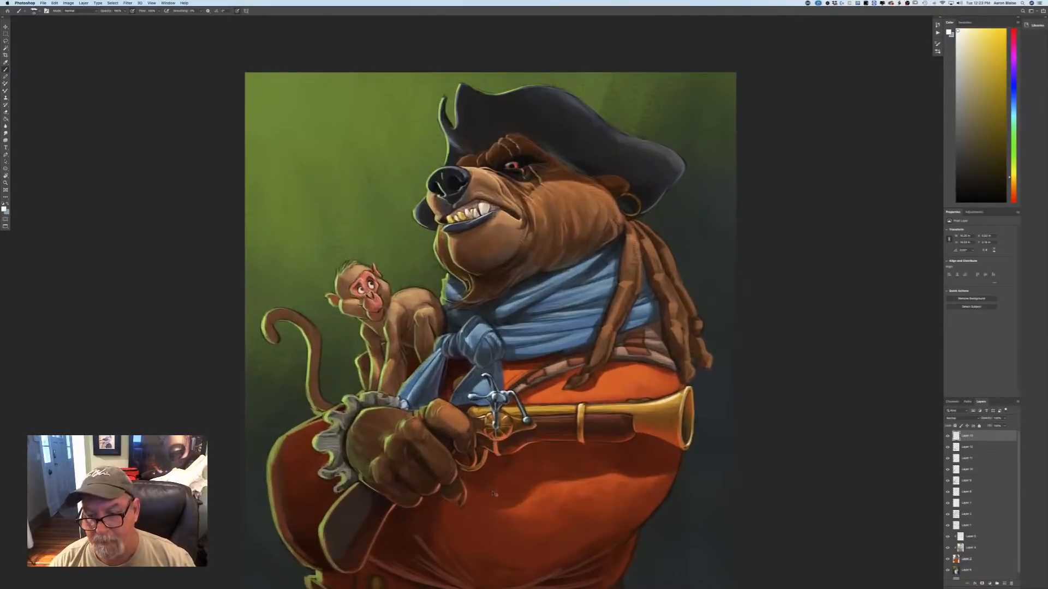
key("super+minus")
key("super+plus")
key("super+plus")
left_click(4, 209)
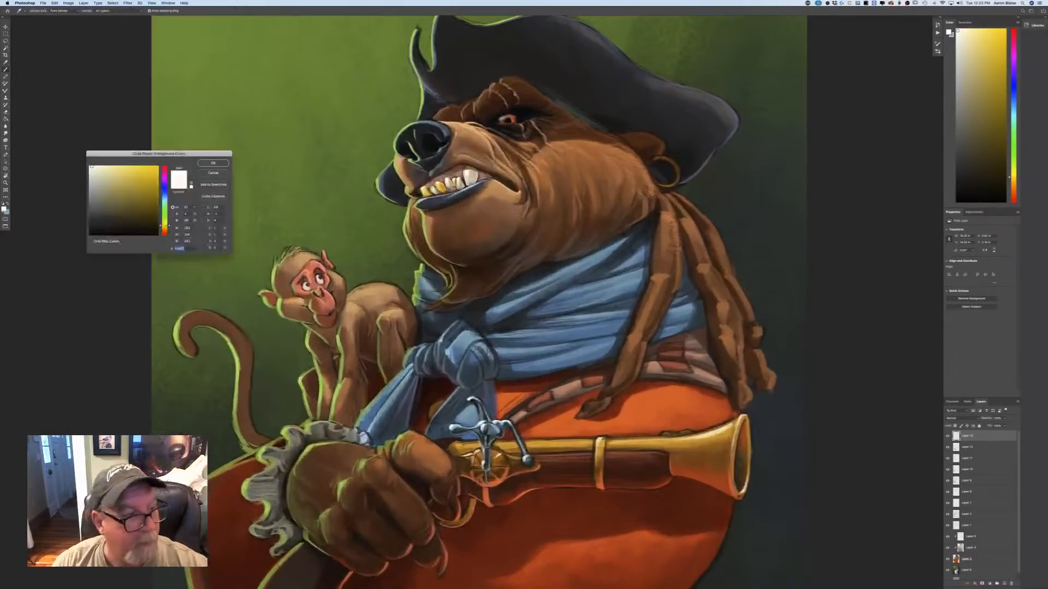
left_click(704, 438)
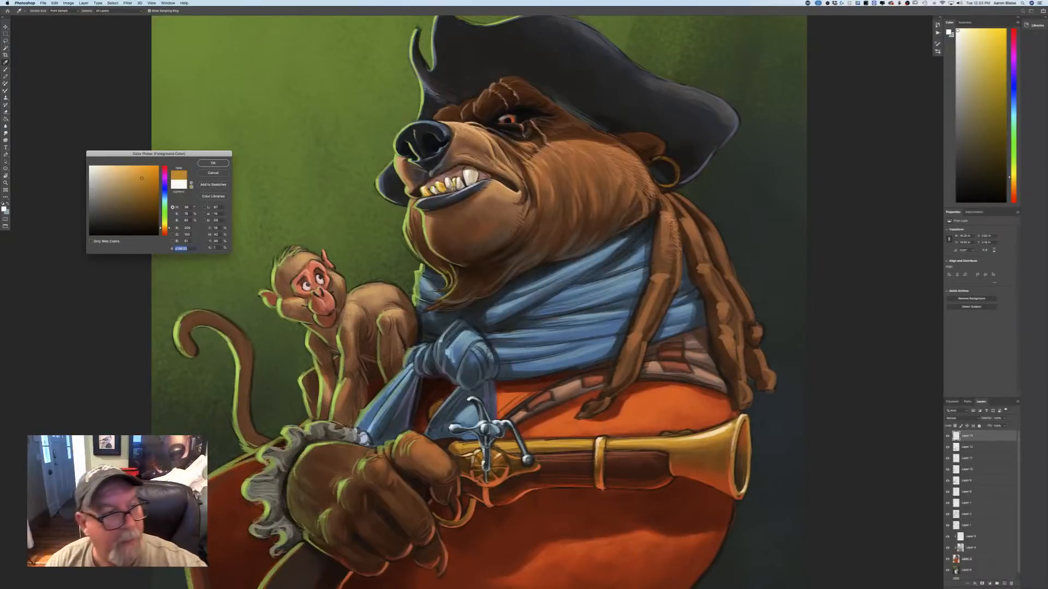
key("Return")
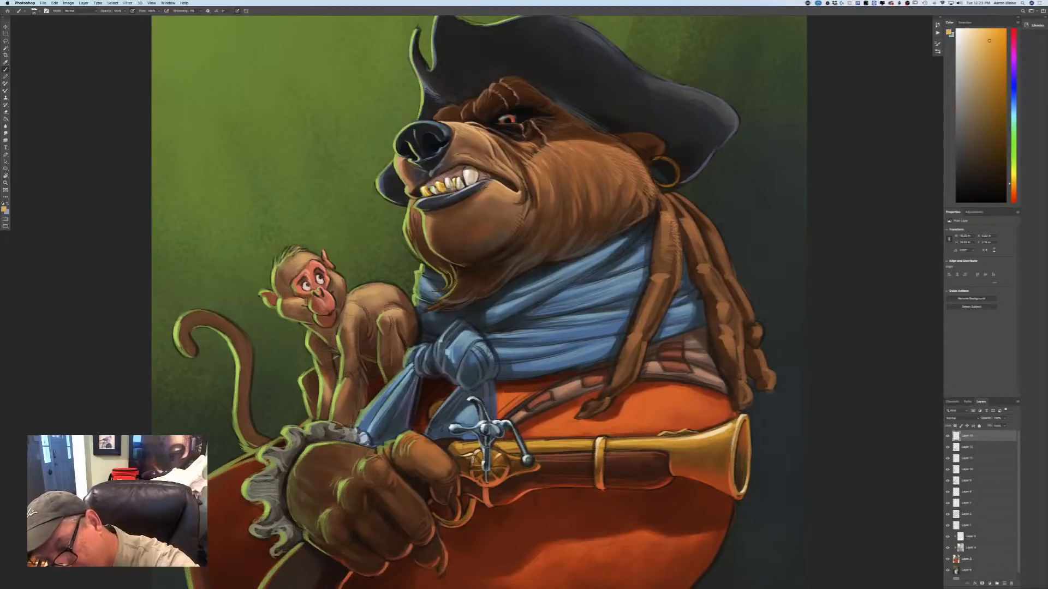
Paint golden orange strokes along the upper edge of the gun's brass barrel, from the muzzle back to the lock.
left_click_drag(649, 438, 687, 435)
mouse_move(608, 439)
left_mouse_down()
mouse_move(640, 437)
mouse_move(458, 442)
left_mouse_up()
left_click_drag(476, 439, 458, 441)
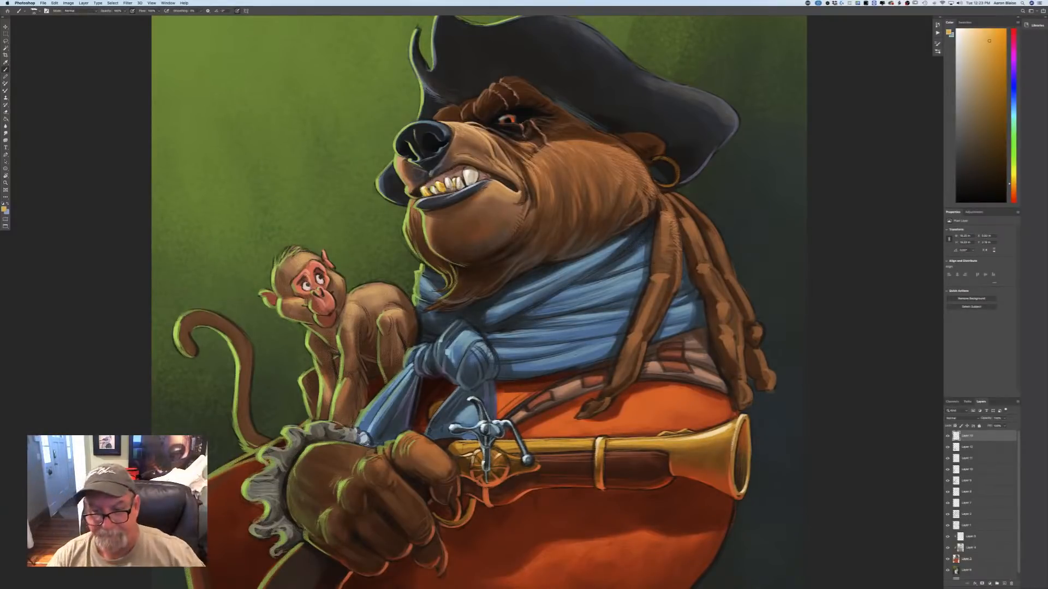
Add a new layer at the top of the layer stack and set its blending mode to Multiply.
key("super+minus")
key("super+minus")
key("super+minus")
key("super+minus")
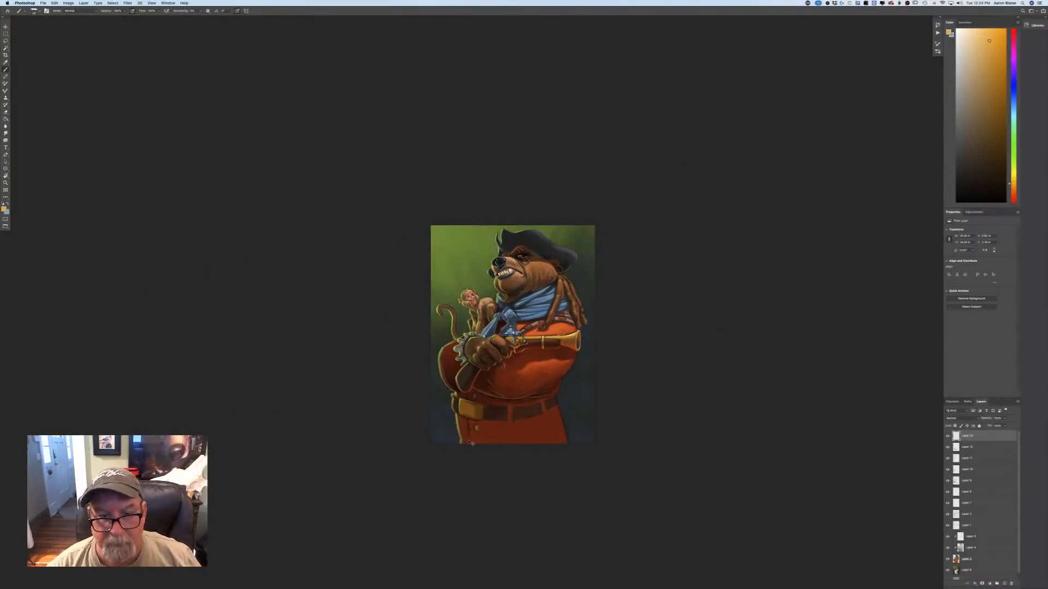
key("super+plus")
key("super+plus")
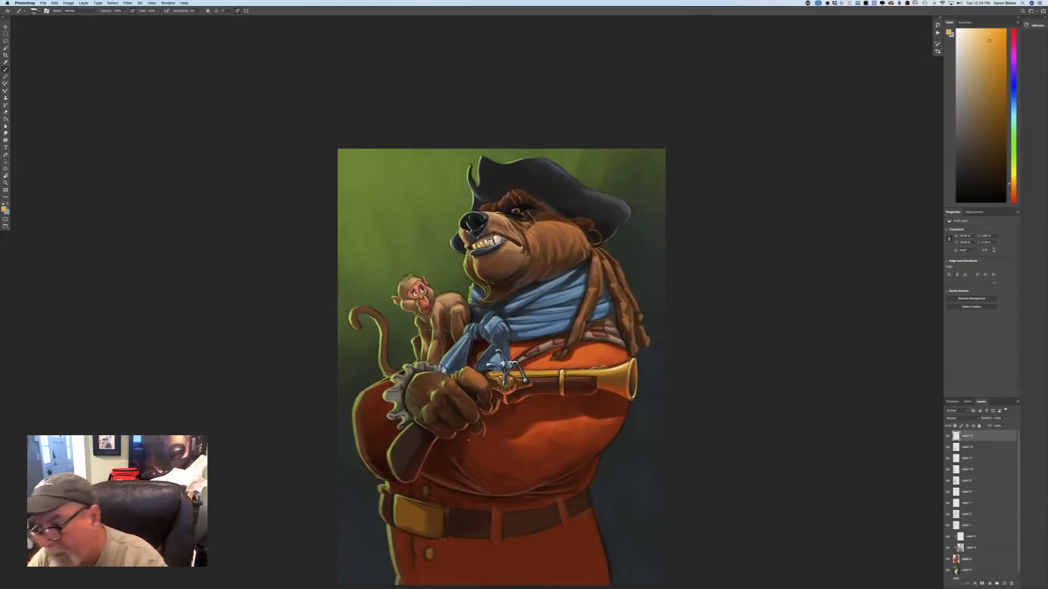
left_click(1003, 584)
left_click(958, 419)
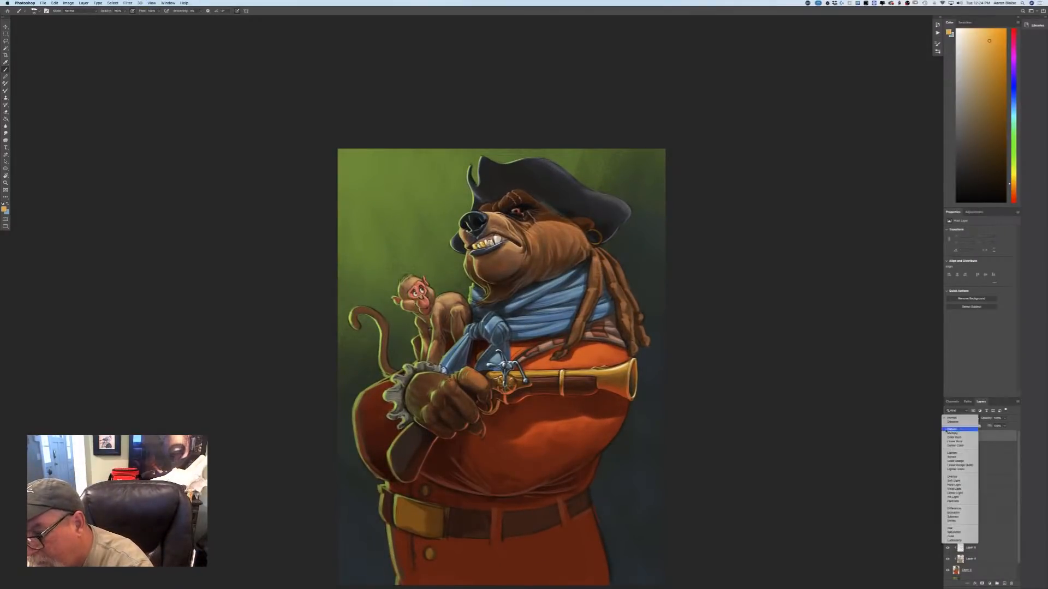
left_click(944, 434)
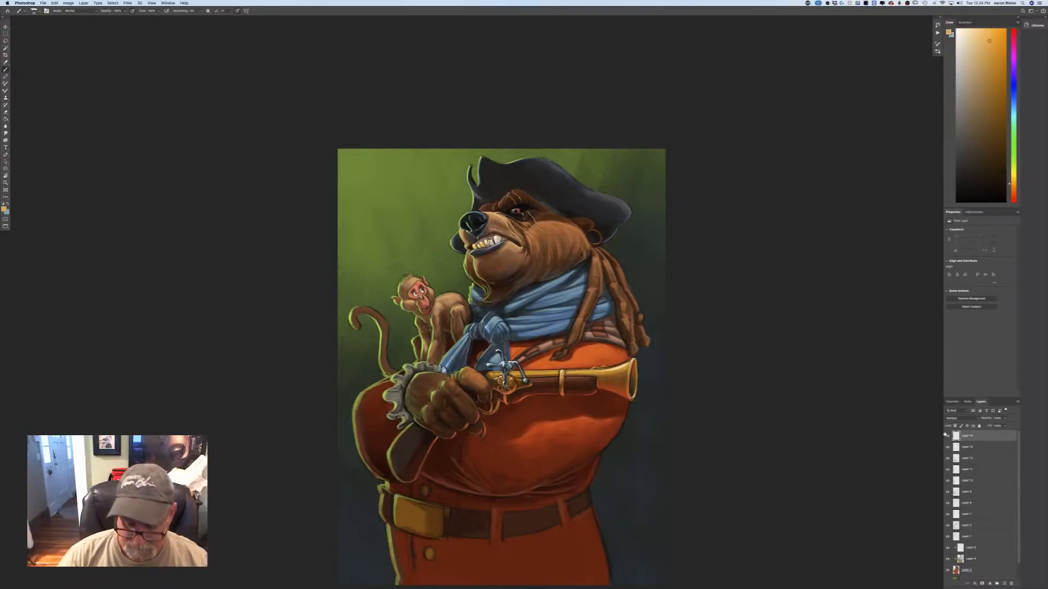
Choose a muted grey-brown as the foreground colour and switch from the Paint Bucket to the Gradient tool.
key("super+minus")
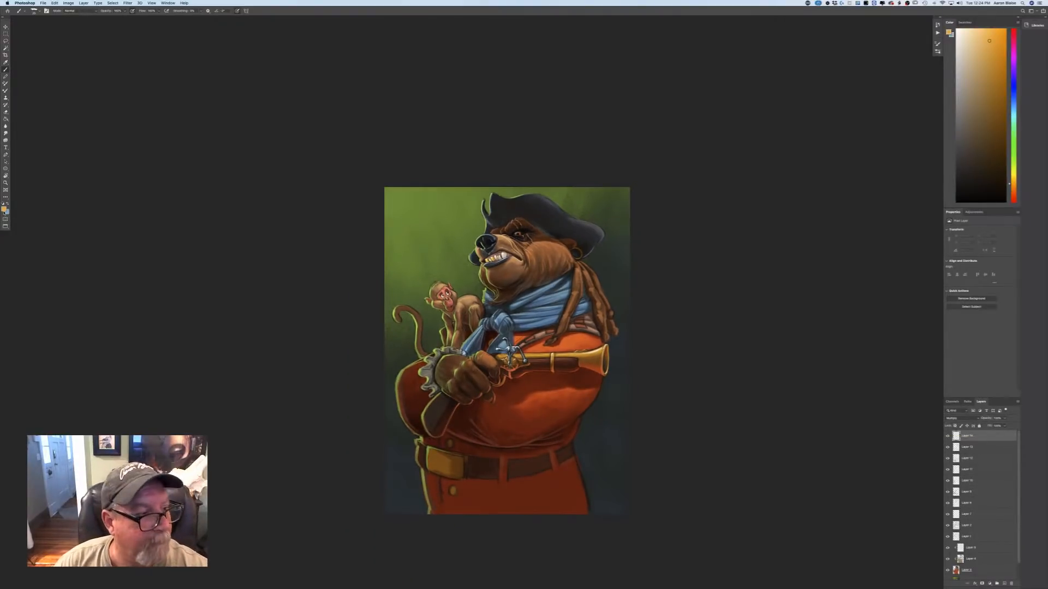
left_click(4, 209)
left_click(104, 200)
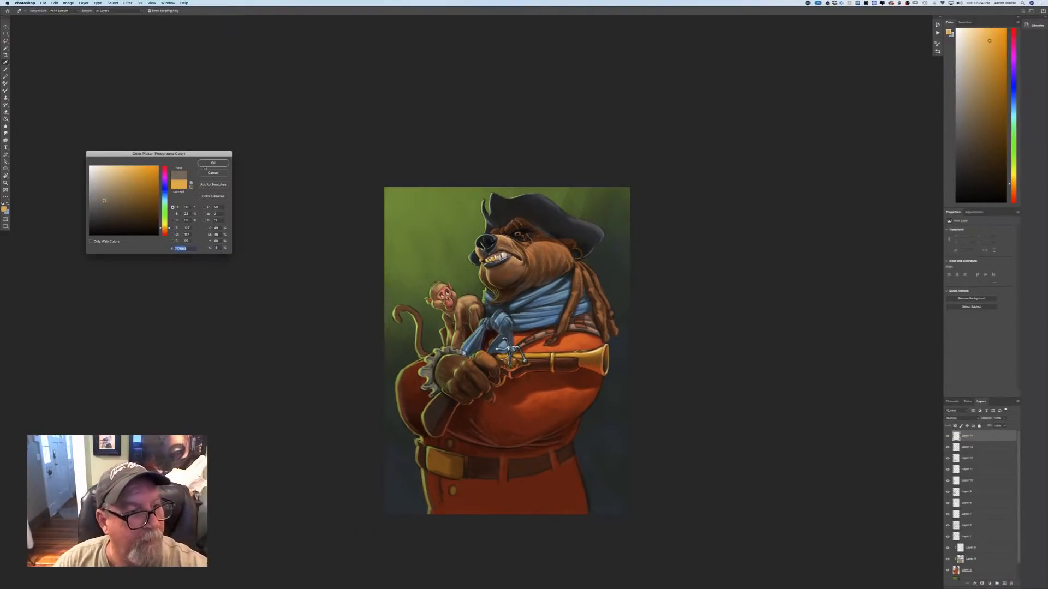
key("Return")
left_click(5, 119)
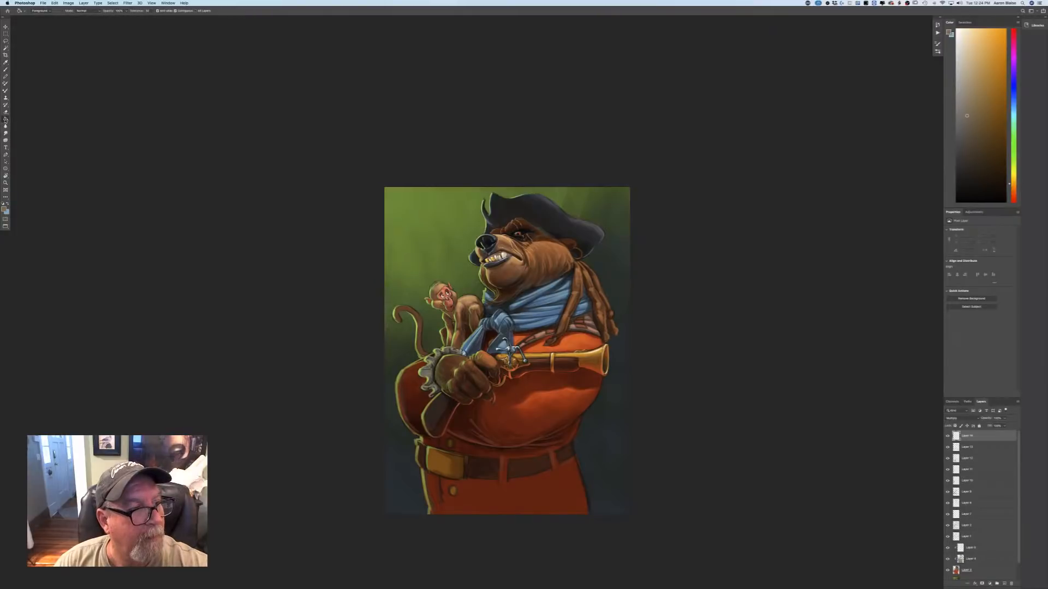
right_click(5, 120)
left_click(26, 118)
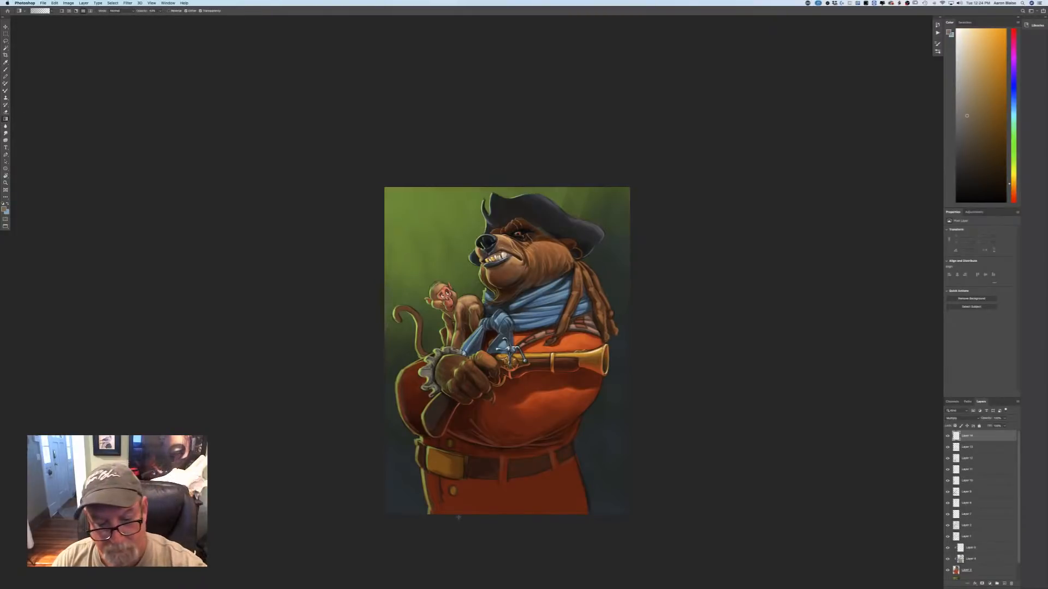
Apply gradients upward from below the canvas and across the bear's sleeve to darken the lower part of the painting.
left_click_drag(458, 517, 491, 320)
left_click_drag(499, 358, 499, 359)
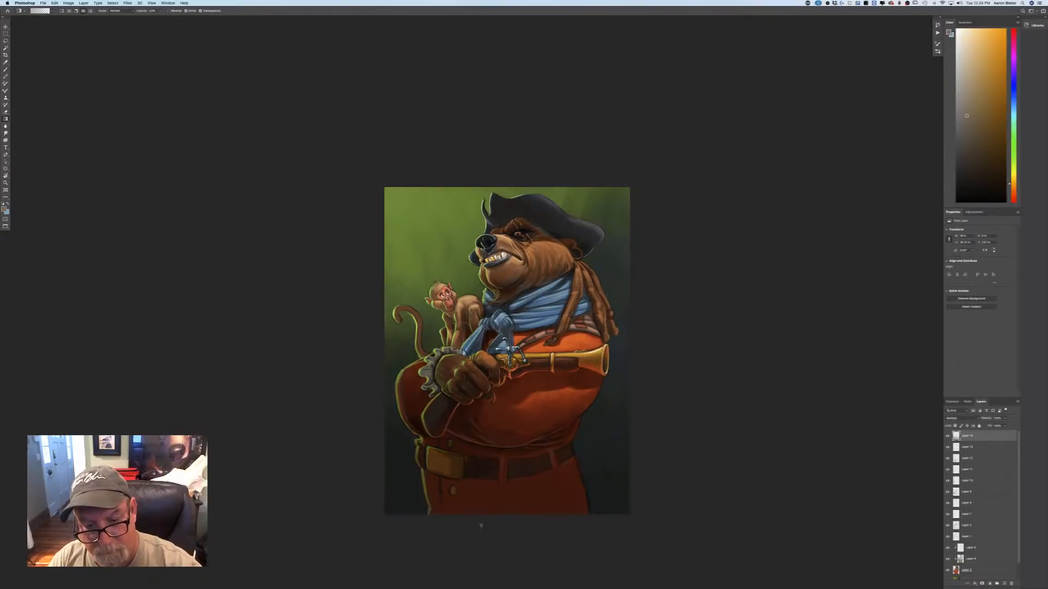
left_click_drag(480, 524, 496, 395)
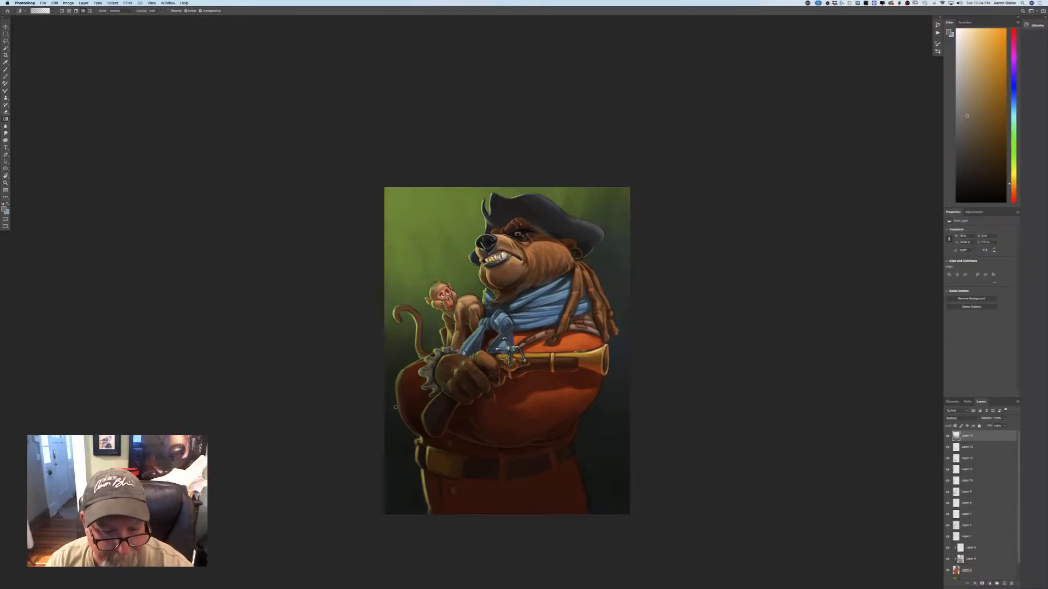
left_click_drag(397, 387, 409, 426)
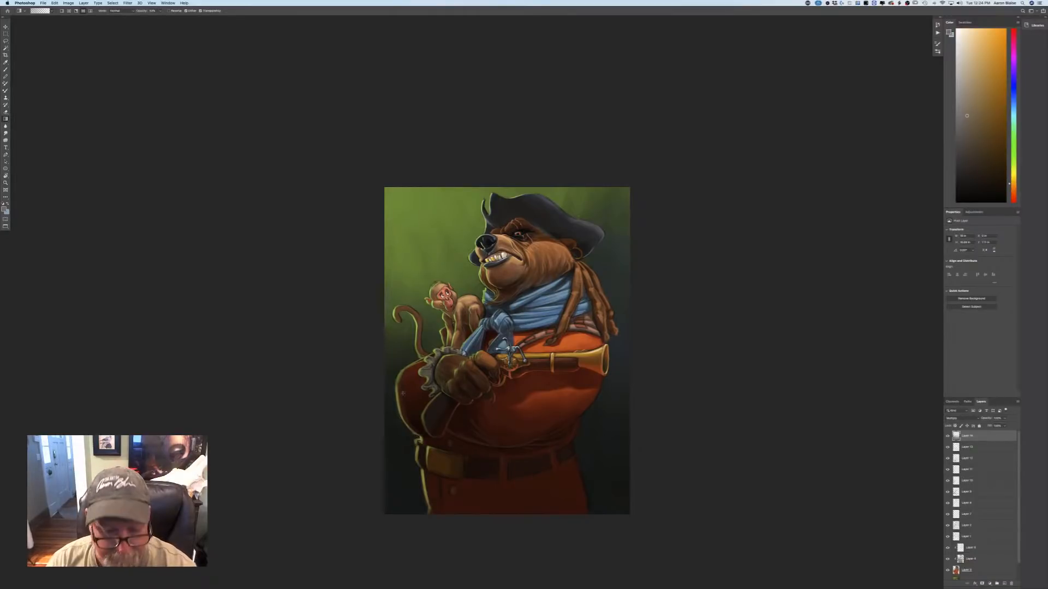
left_click_drag(403, 370, 395, 388)
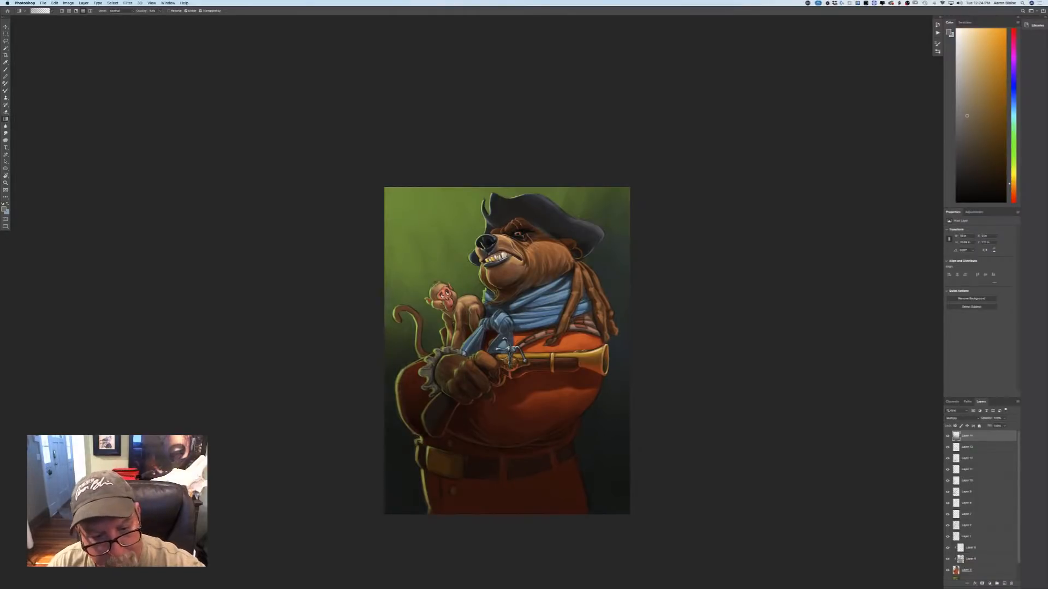
mouse_move(424, 356)
left_mouse_down()
mouse_move(407, 367)
mouse_move(423, 416)
left_mouse_up()
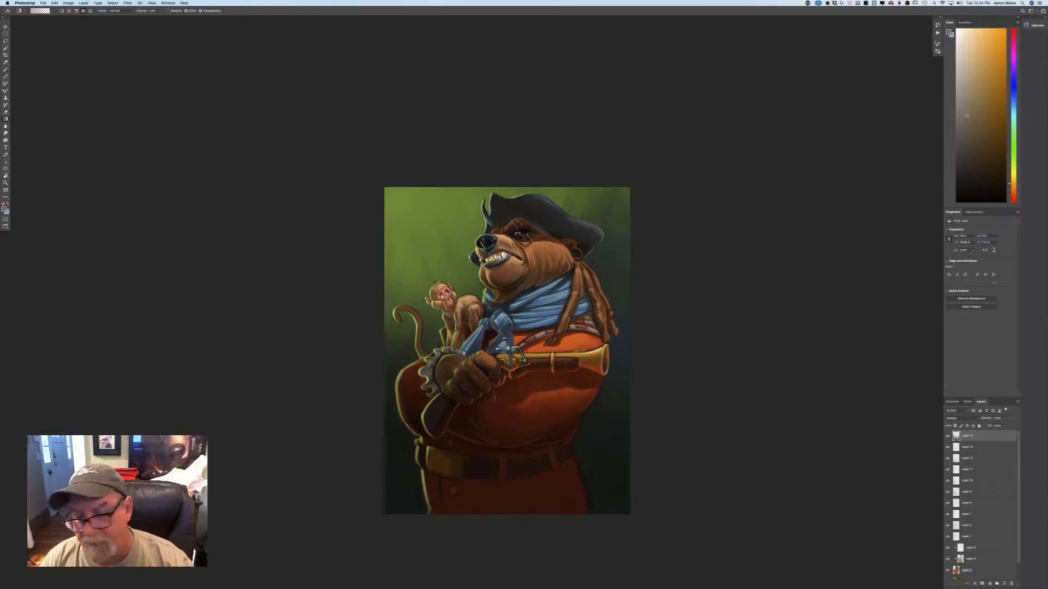
Add another layer above the gradient shading and set its blending mode to Multiply.
left_click(1004, 583)
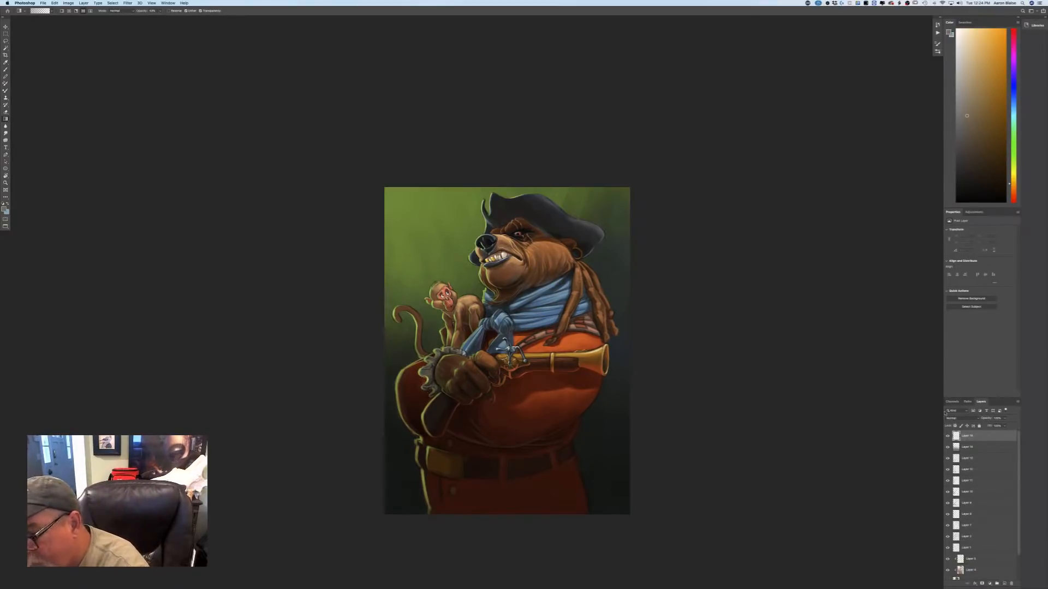
left_click(948, 418)
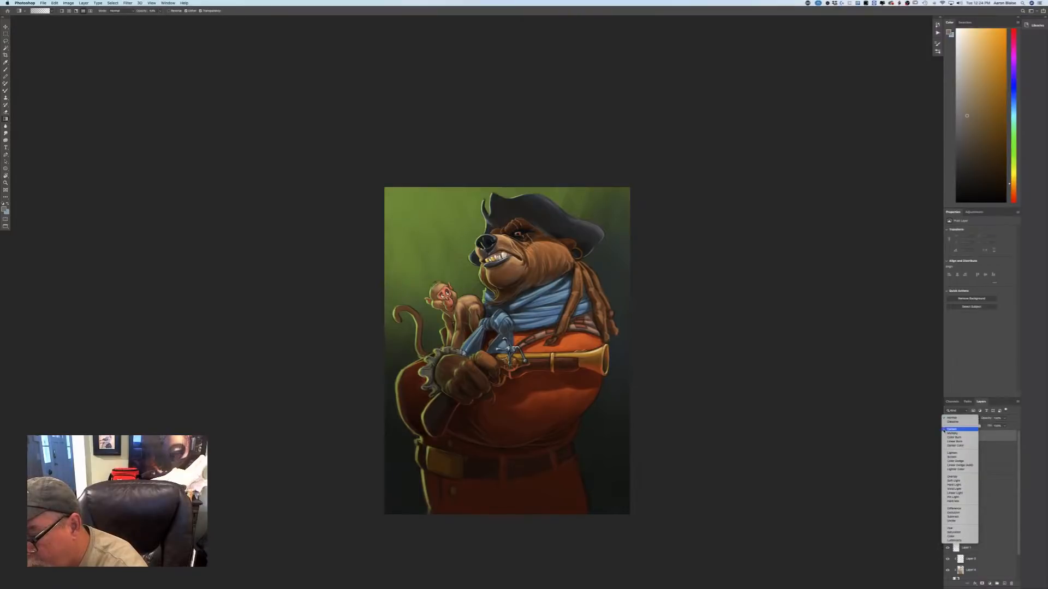
left_click(945, 432)
Choose a light pinkish purple as the foreground colour.
key("super+equal")
key("super+equal")
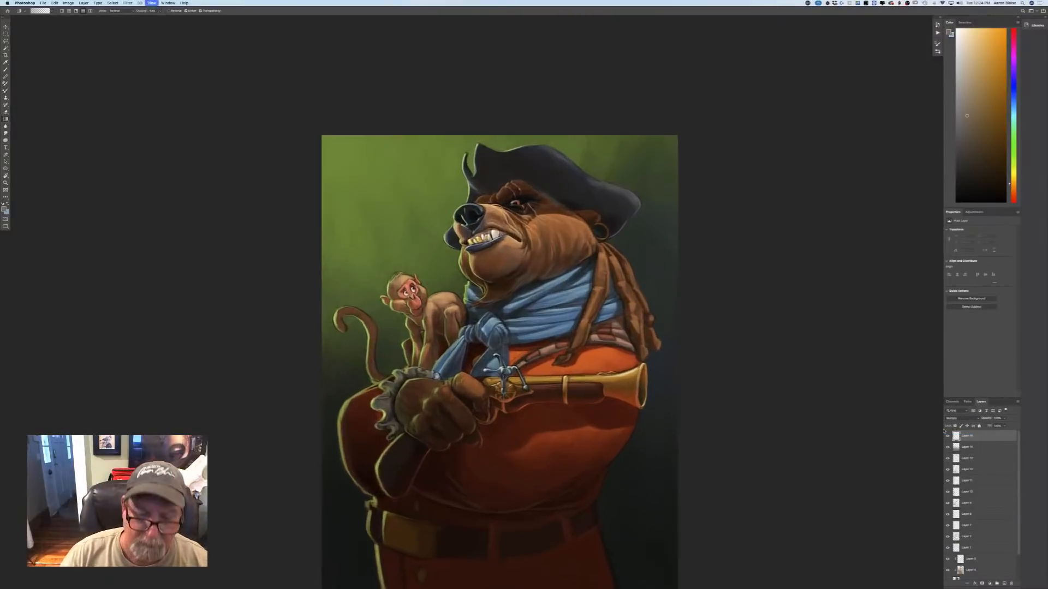
left_click(5, 210)
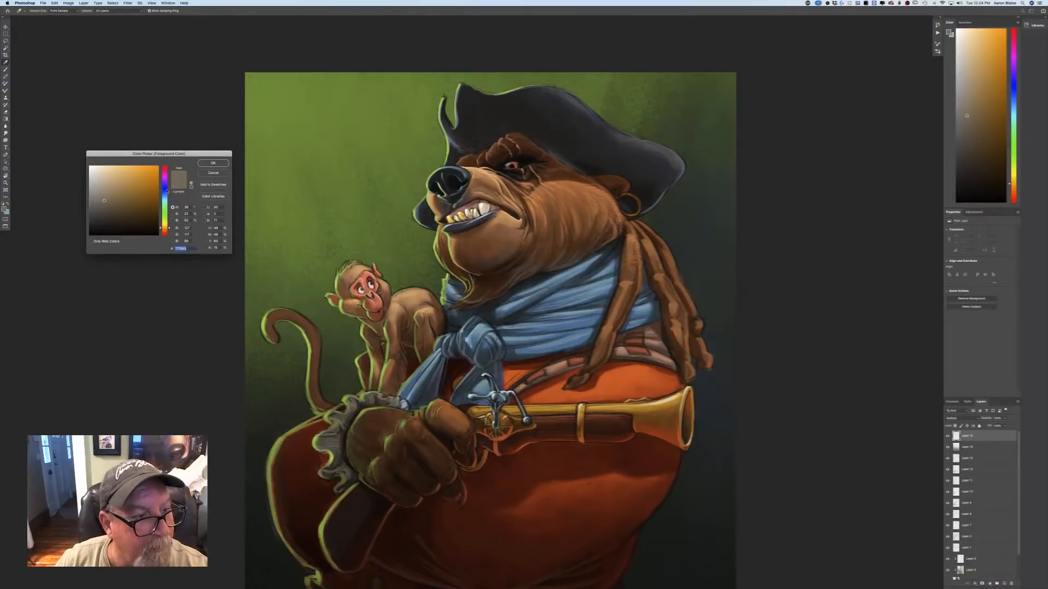
left_click(162, 174)
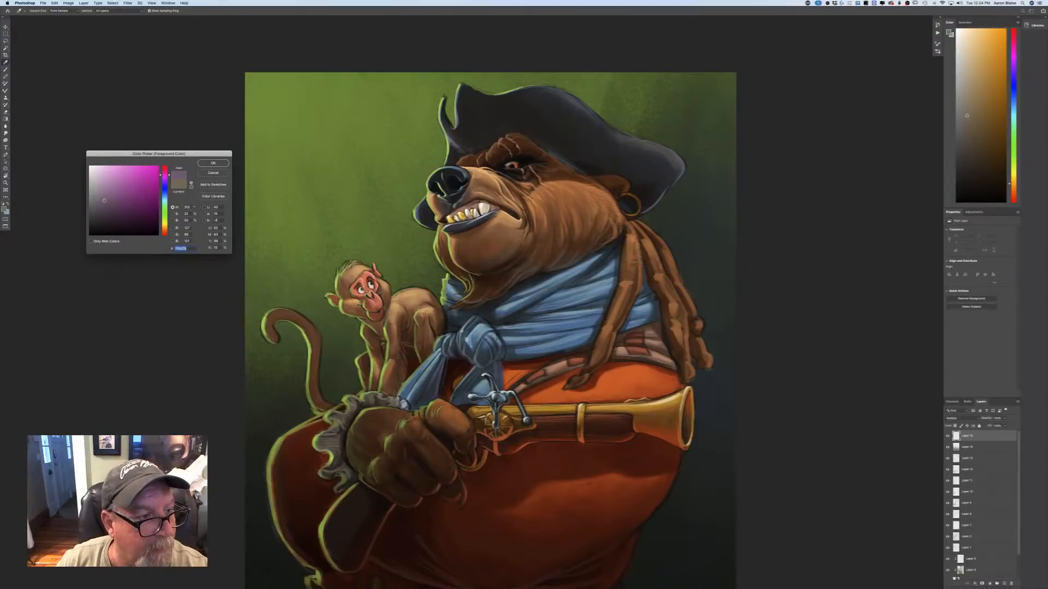
left_click(125, 170)
left_click(210, 163)
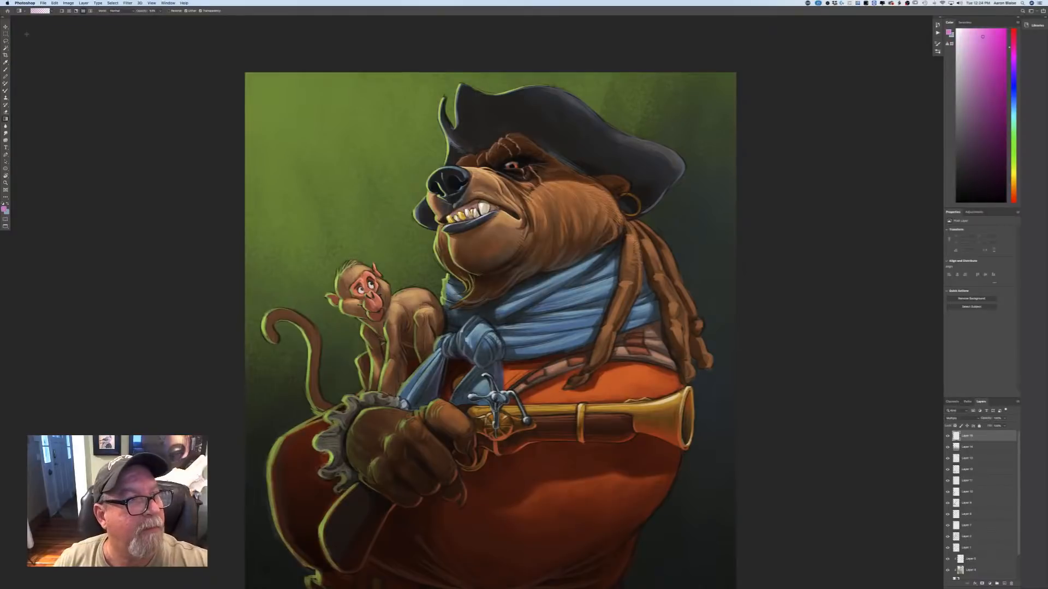
Paint plaid lines with the Hard Round brush over the folds of the blue scarf nearest the bear's dreadlocks.
left_click(6, 69)
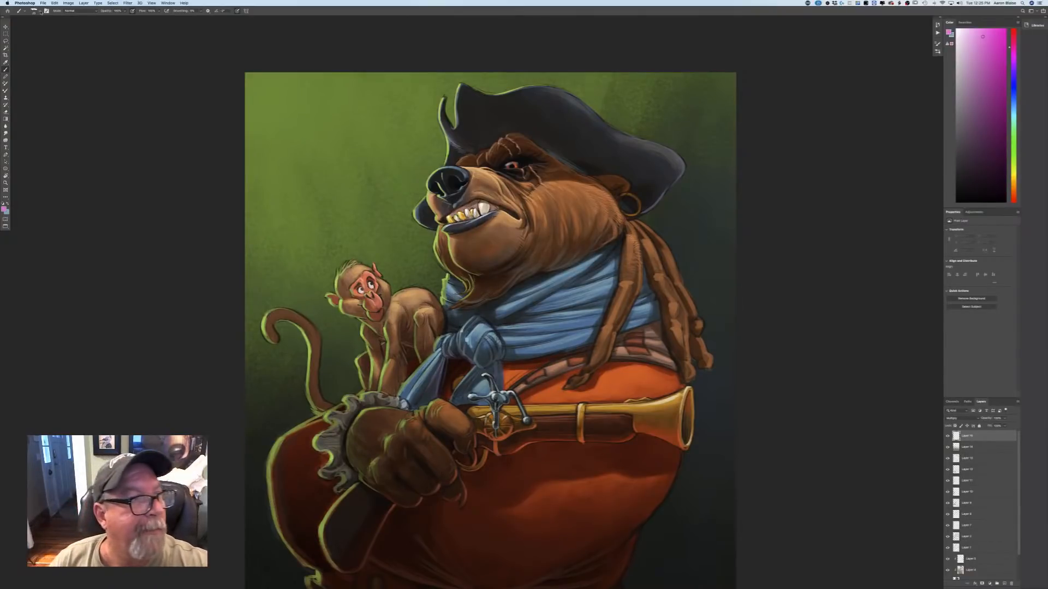
left_click(34, 11)
left_click(81, 191)
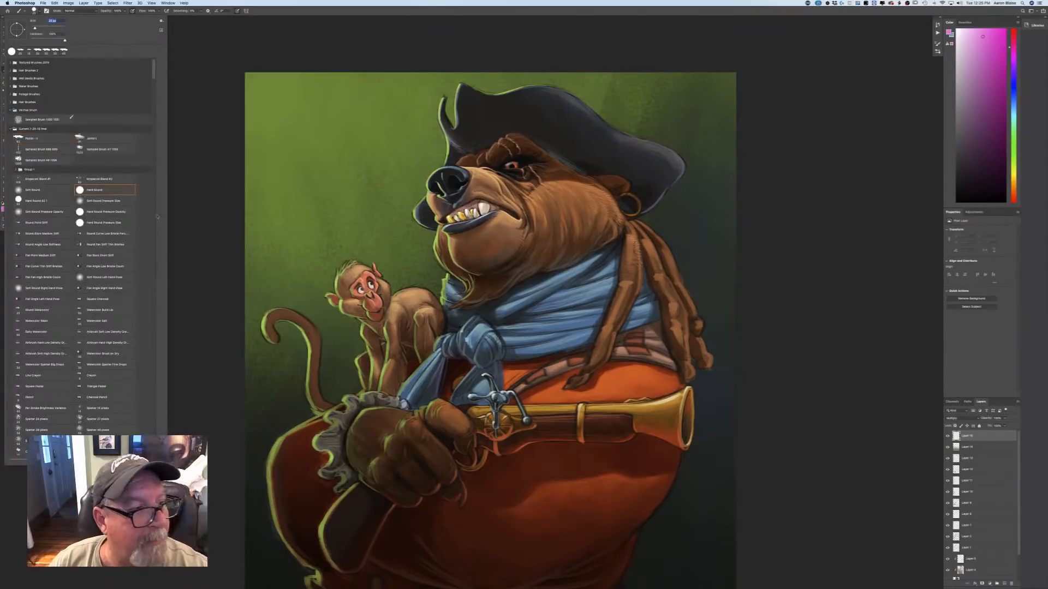
left_click(207, 218)
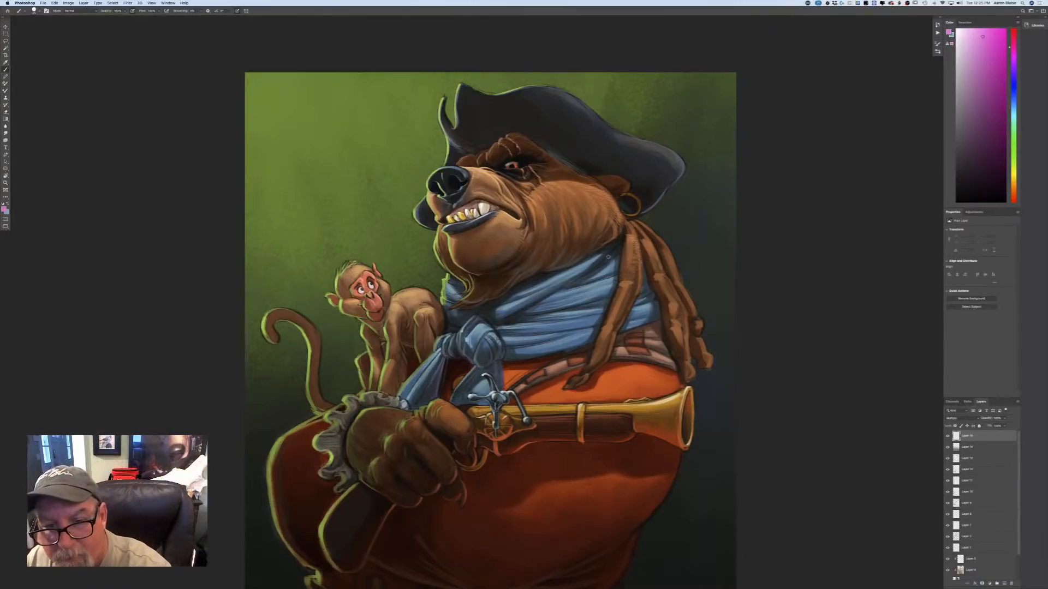
mouse_move(614, 277)
left_mouse_down()
mouse_move(635, 317)
mouse_move(641, 303)
mouse_move(650, 323)
left_mouse_up()
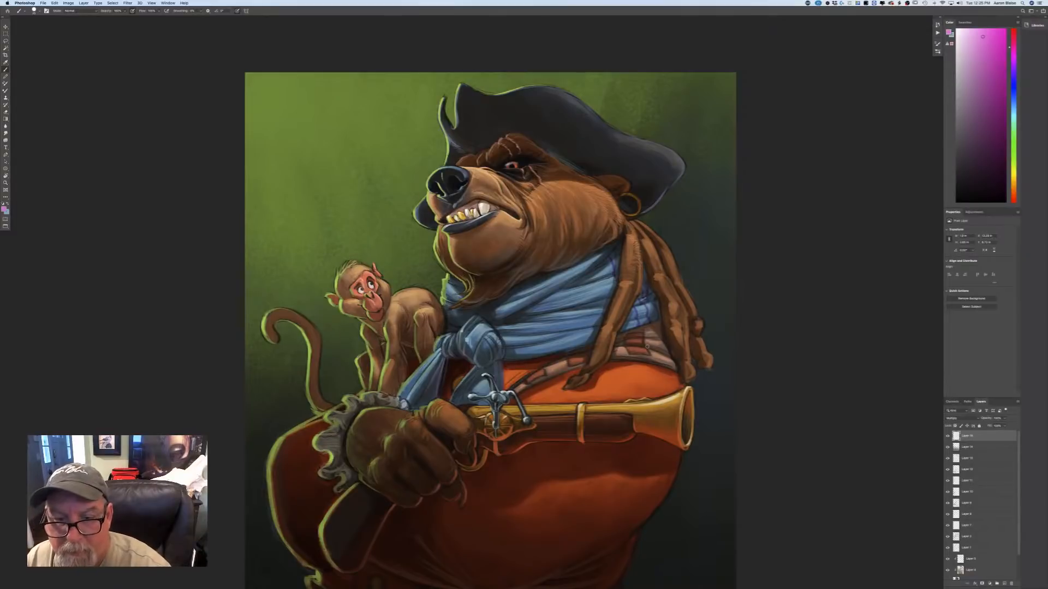
left_click_drag(626, 321, 629, 330)
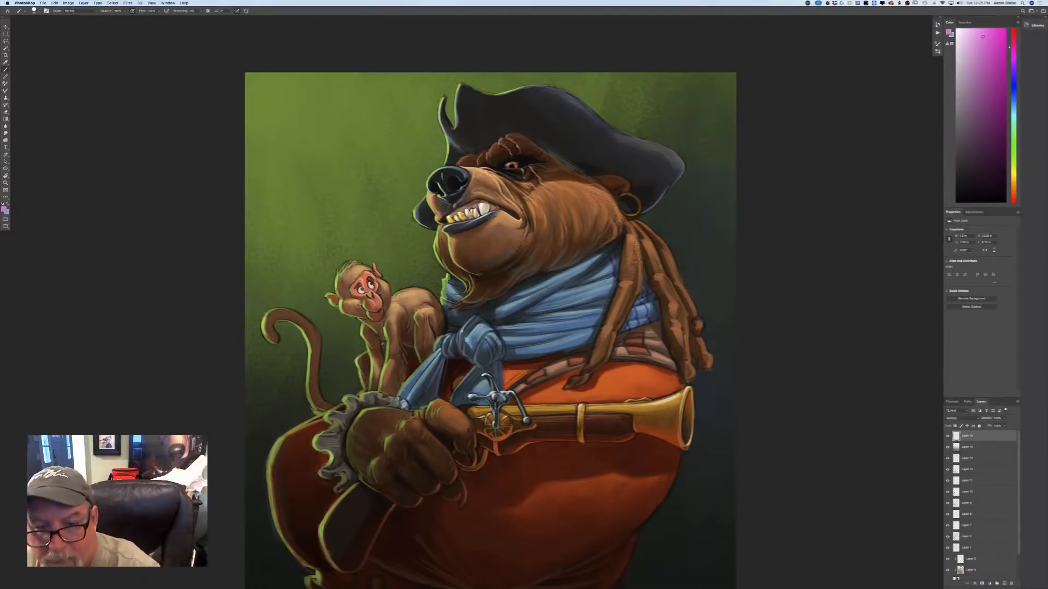
left_click_drag(603, 278, 601, 267)
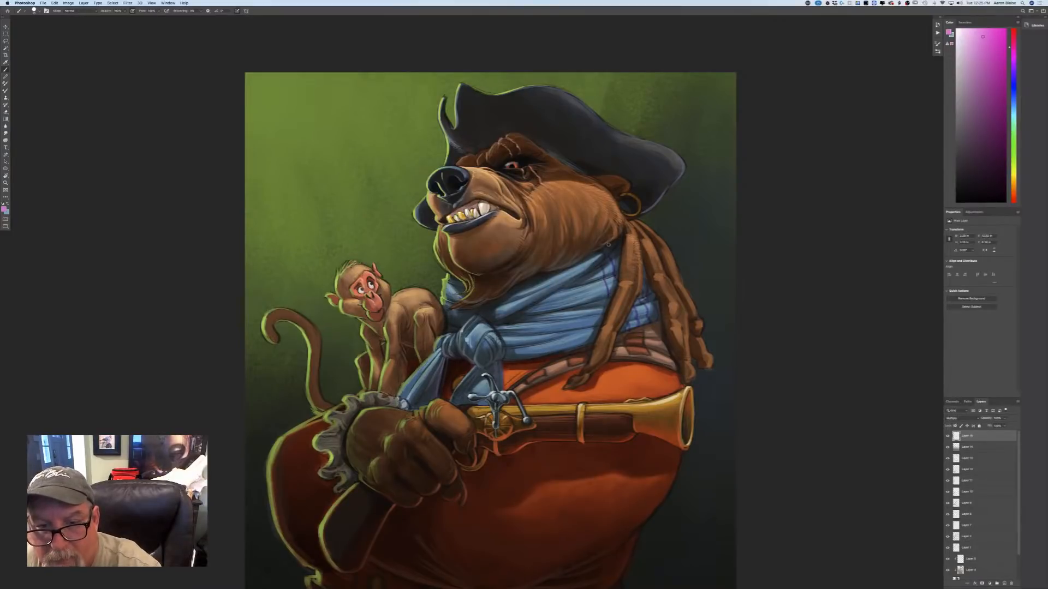
left_click_drag(593, 280, 597, 296)
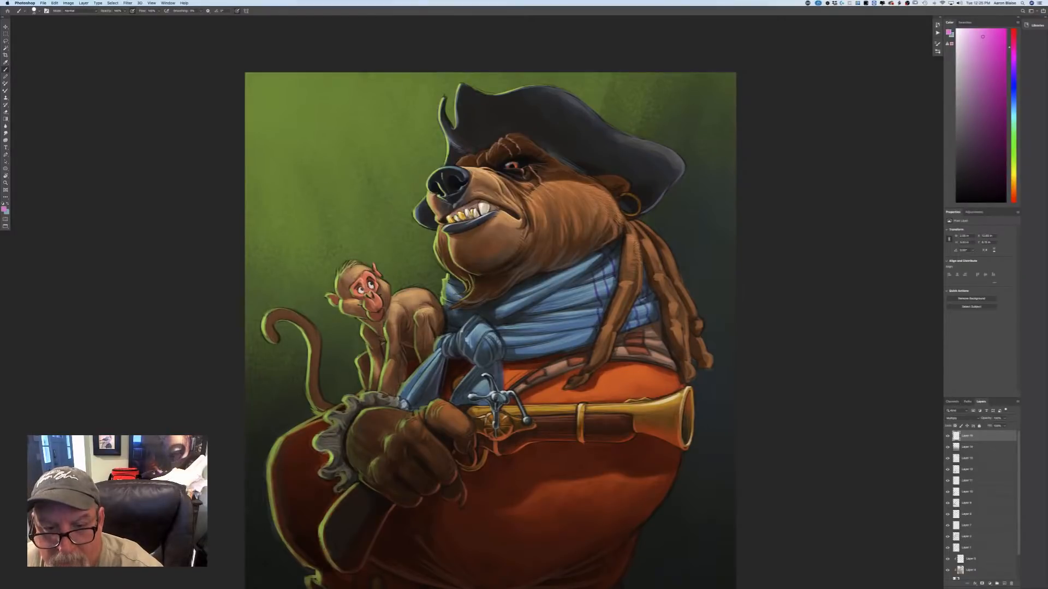
left_click_drag(582, 279, 584, 298)
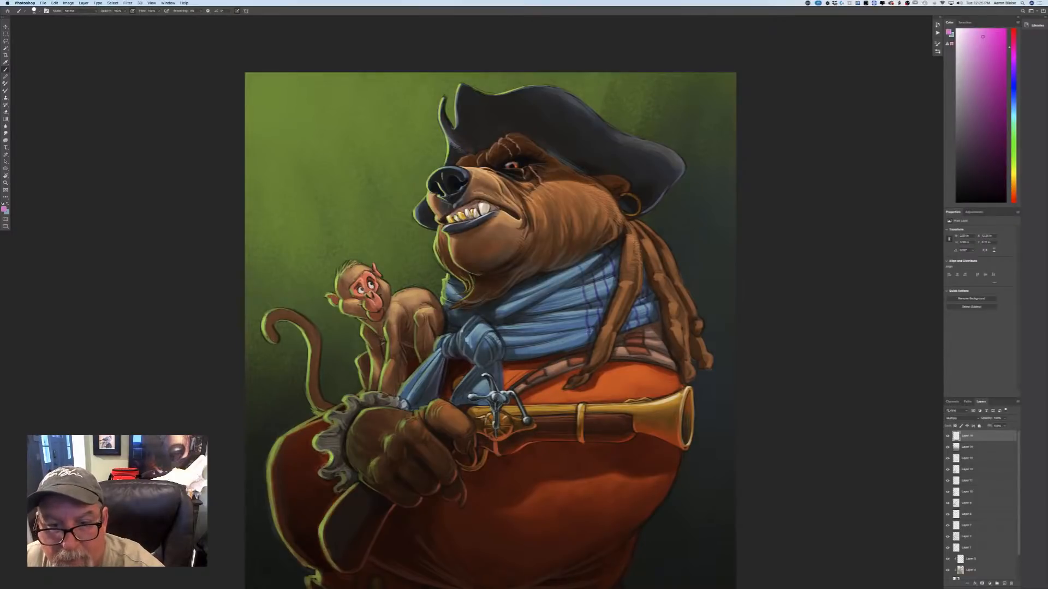
left_click_drag(567, 271, 569, 278)
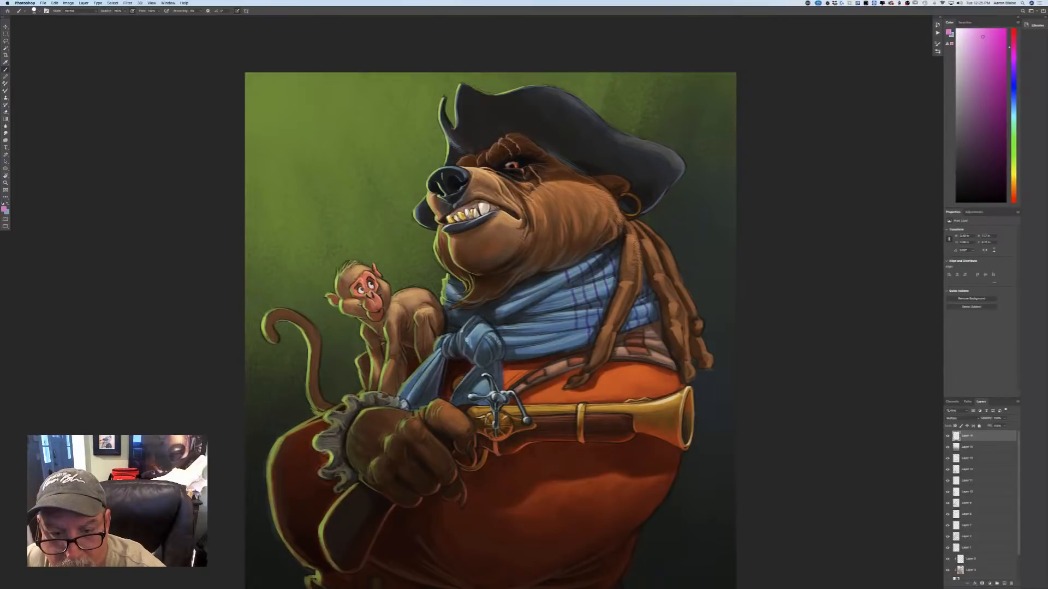
Continue the purple plaid lines across the rest of the blue scarf, including the knot and its hanging ends.
left_click_drag(577, 334, 578, 348)
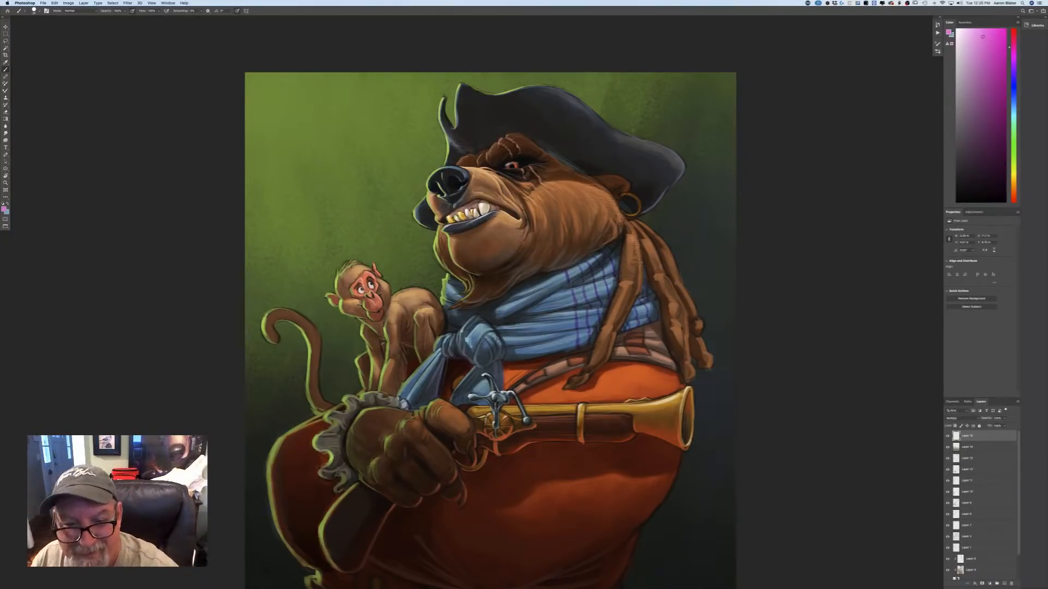
left_click_drag(554, 270, 565, 306)
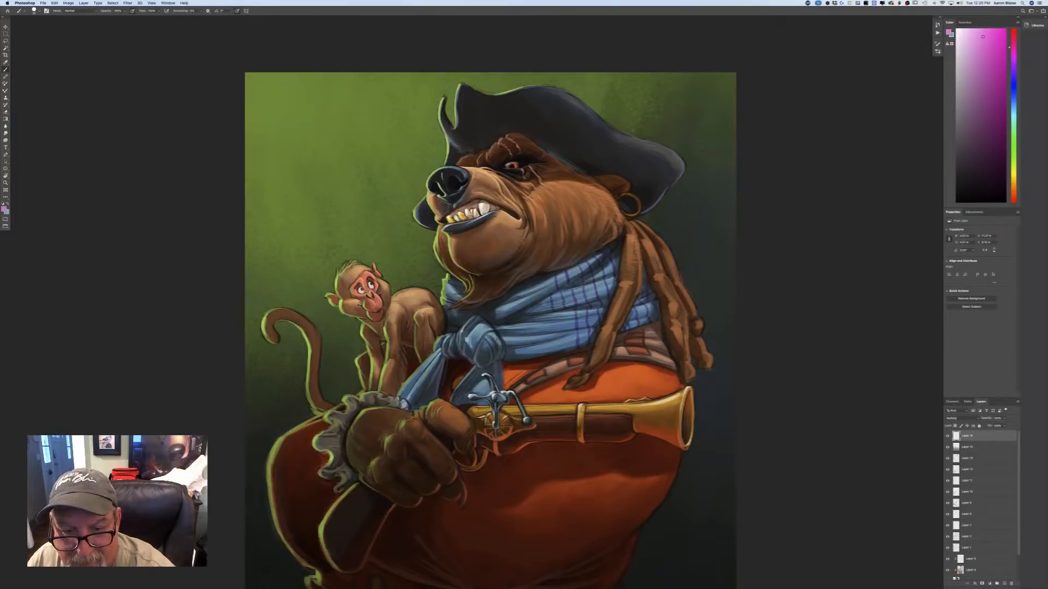
mouse_move(541, 305)
left_mouse_down()
mouse_move(543, 331)
mouse_move(527, 317)
mouse_move(528, 334)
mouse_move(519, 318)
mouse_move(498, 332)
left_mouse_up()
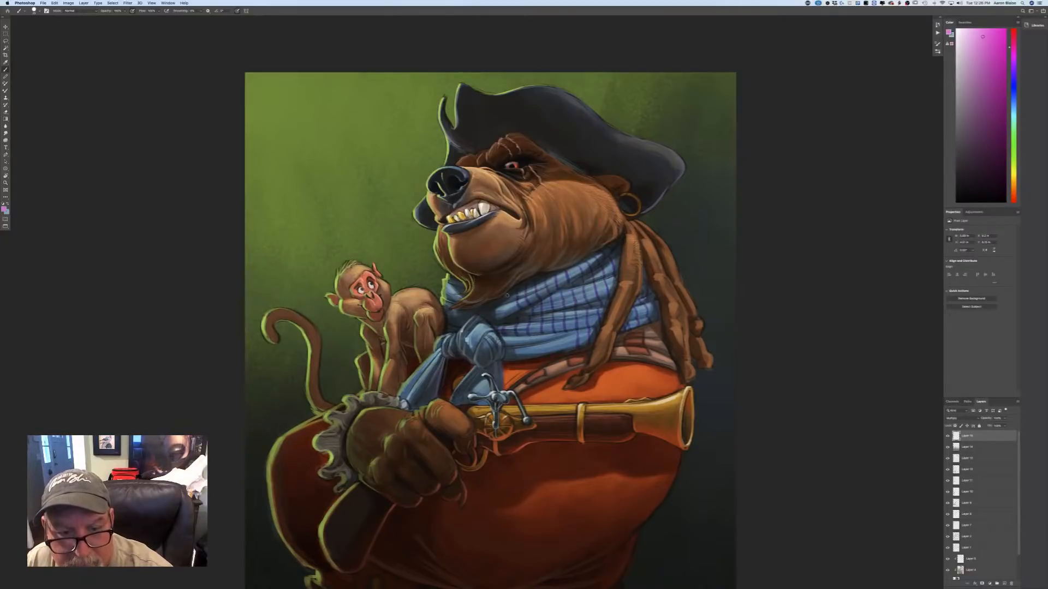
left_click_drag(496, 306, 498, 318)
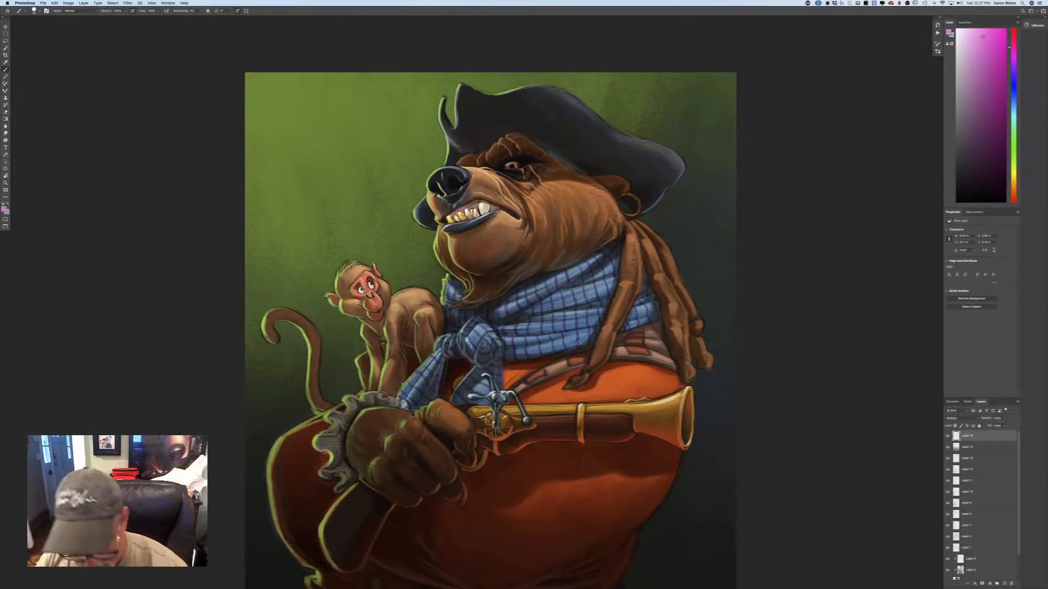
key("super+minus")
key("super+minus")
key("super+minus")
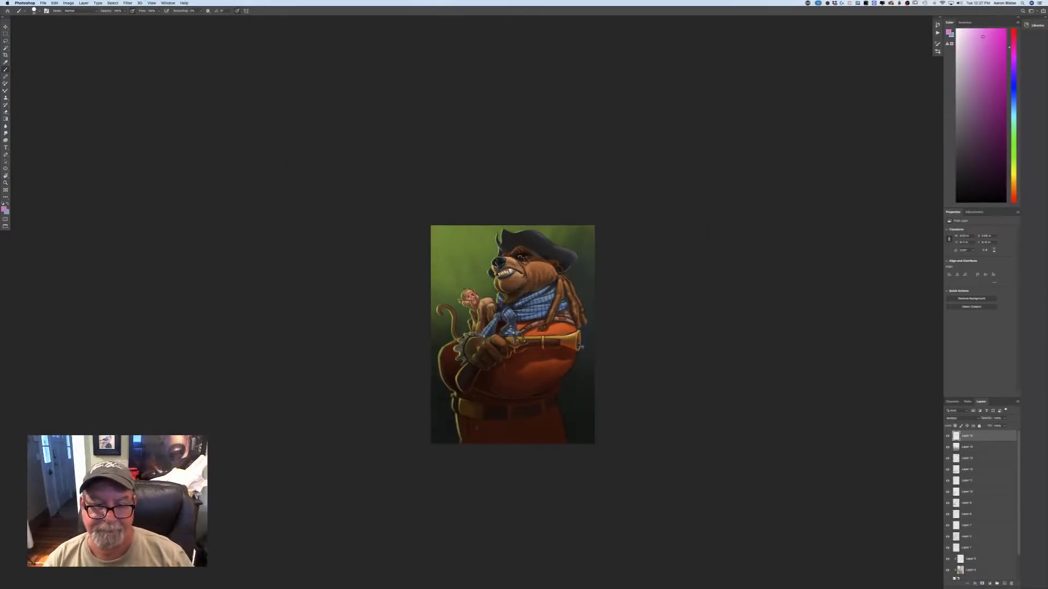
key("super+plus")
key("super+plus")
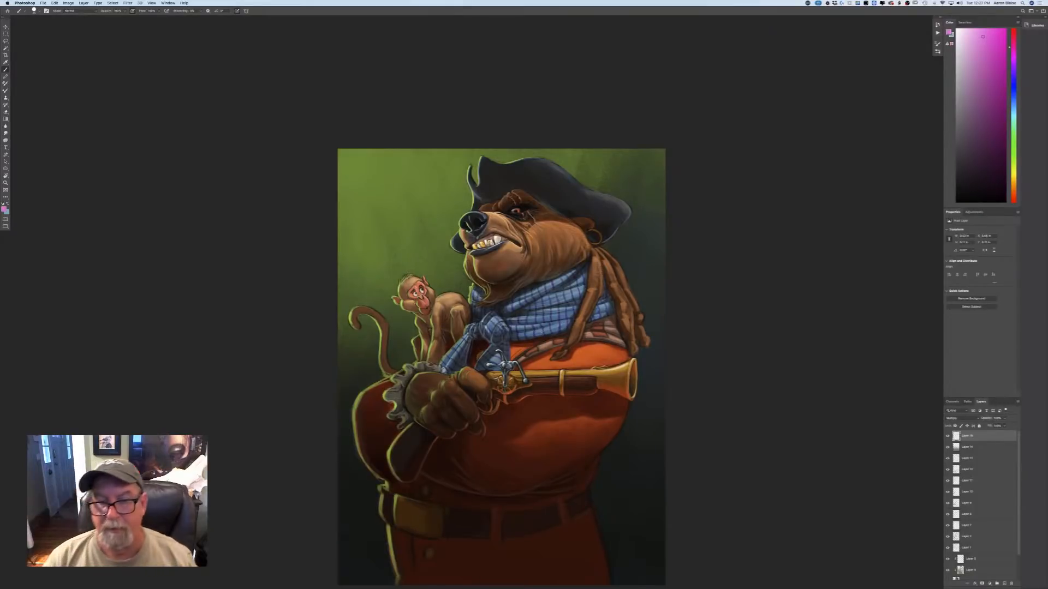
Paint purple-pink plaid lines over the striped cloth beneath the blue scarf, on both sides of the dreadlocks.
key("super+minus")
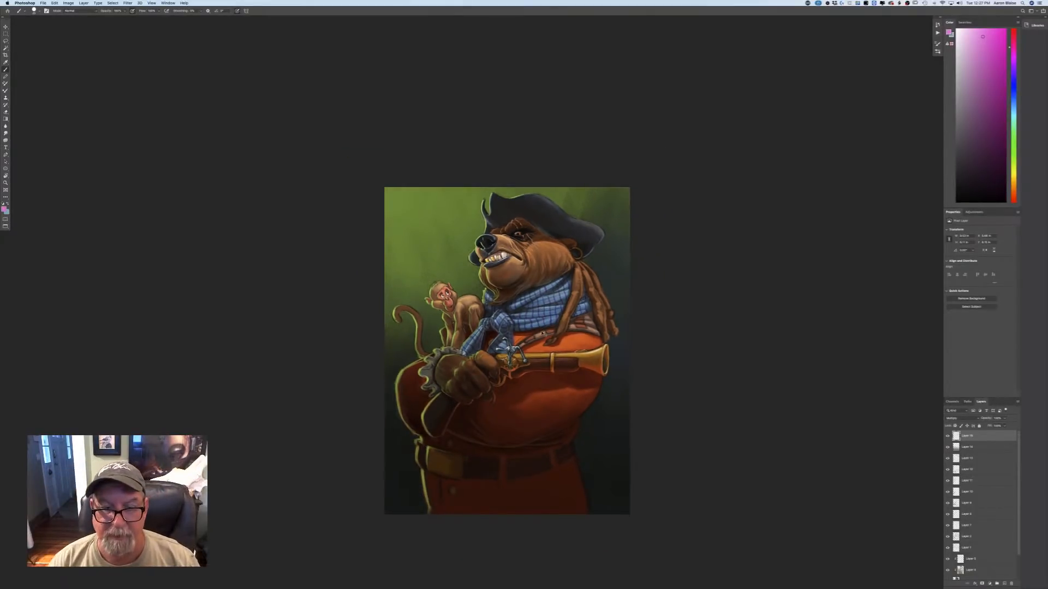
key("super+plus")
key("super+plus")
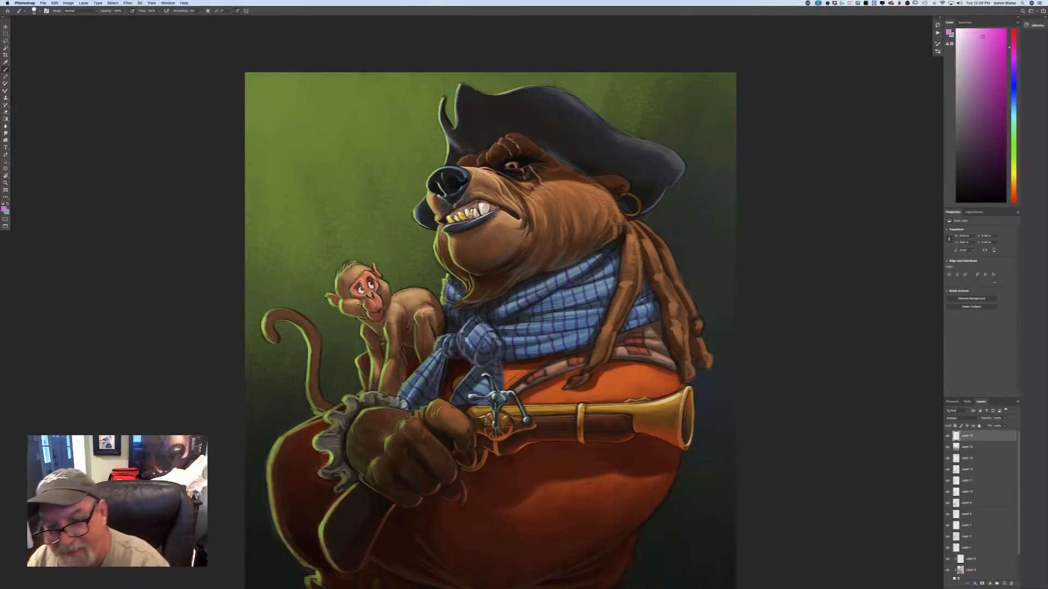
left_click_drag(649, 326, 663, 366)
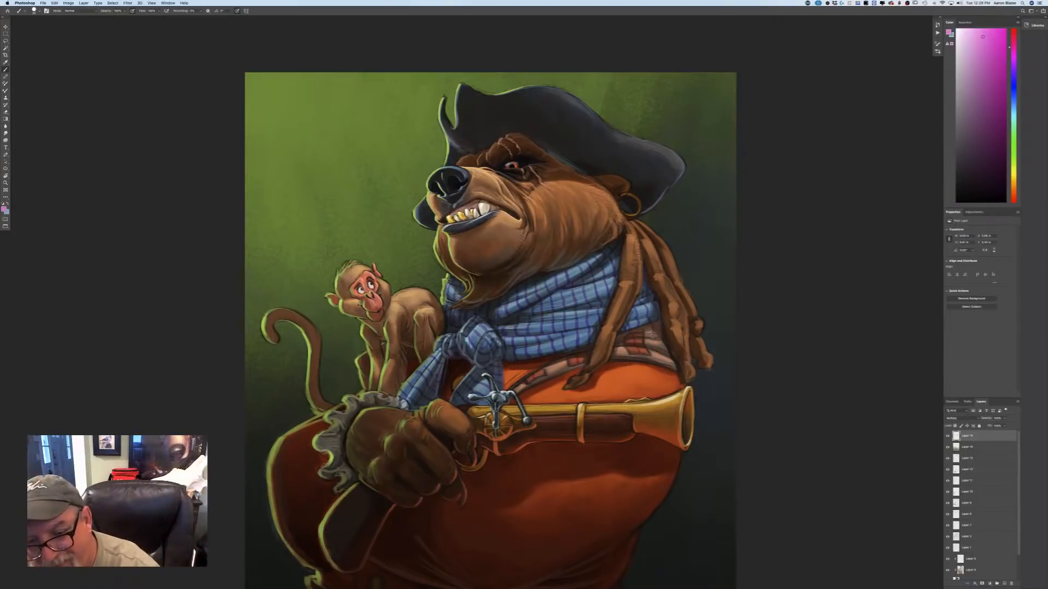
mouse_move(652, 335)
left_mouse_down()
mouse_move(671, 369)
mouse_move(662, 352)
left_mouse_up()
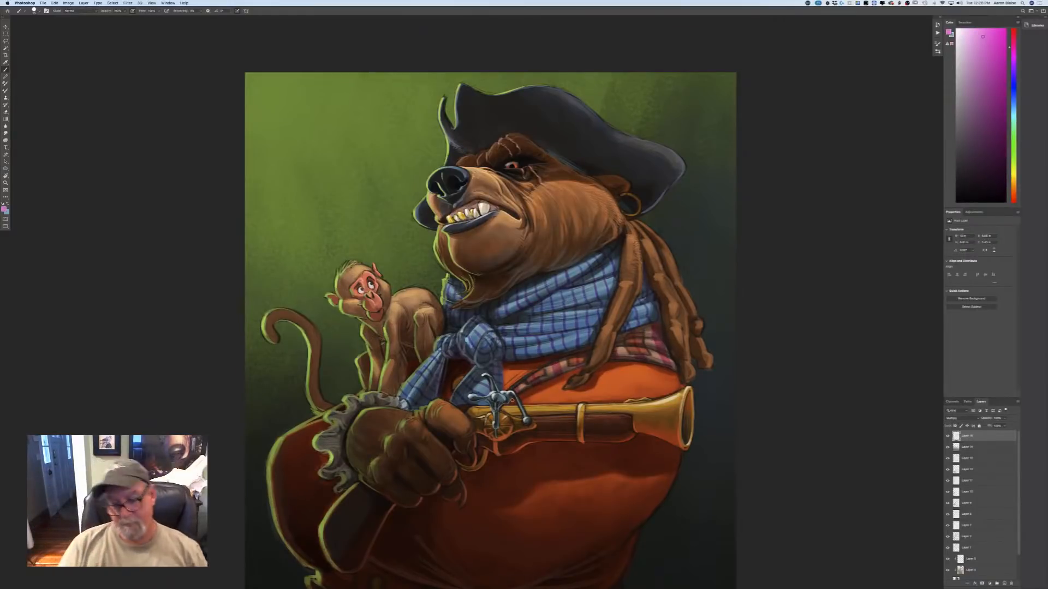
Examine the plaid on the scarf and the cloth beneath it, both close up and with the whole painting in view.
key("super+minus")
key("super+minus")
key("super+minus")
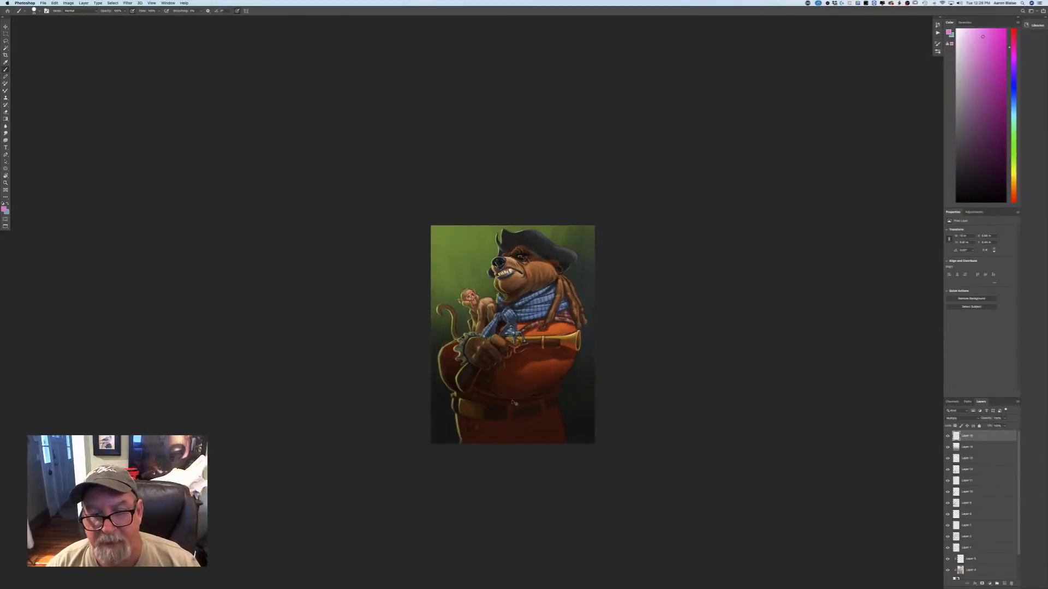
key("super+plus")
key("super+plus")
key("super+plus")
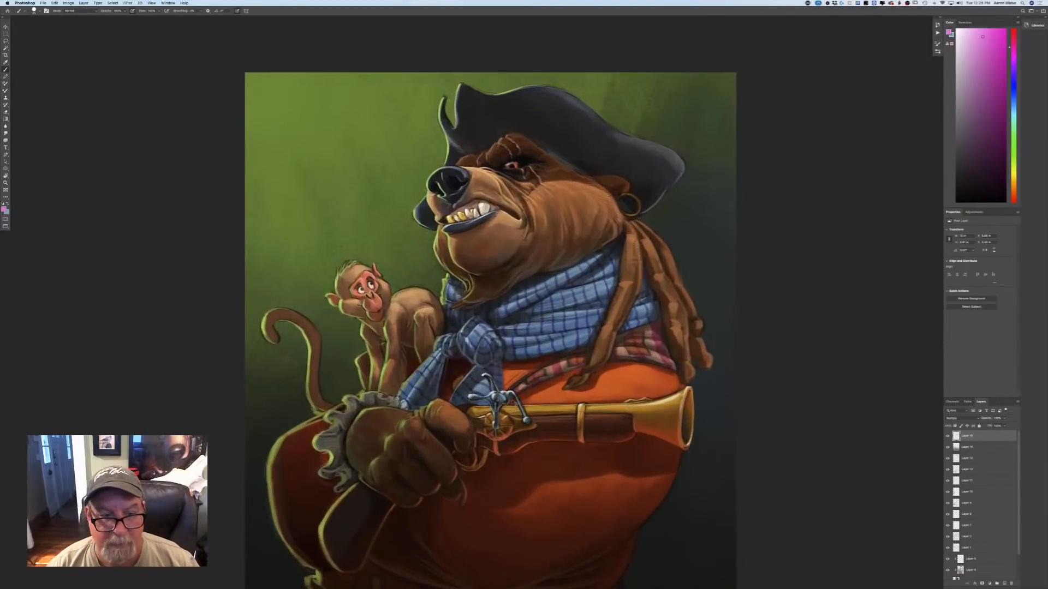
key("super+minus")
key("super+minus")
key("super+minus")
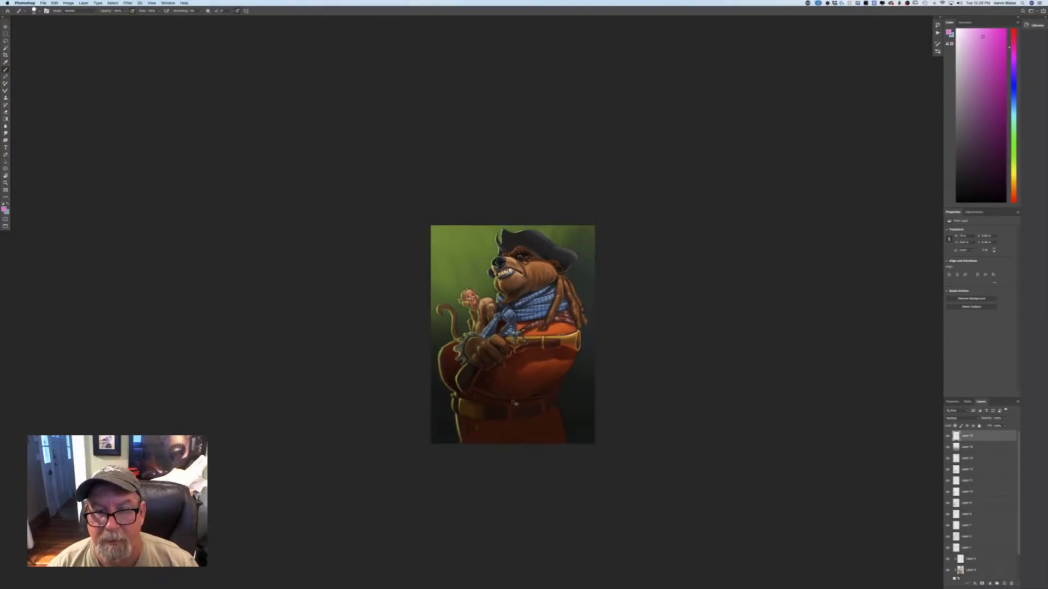
key("super+plus")
key("super+plus")
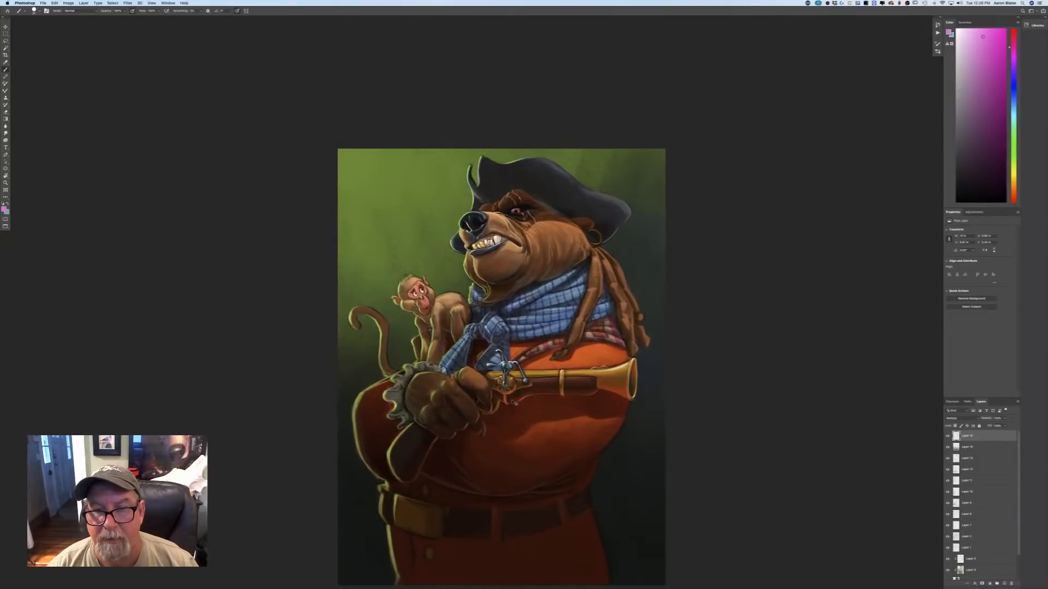
key("super+plus")
On a new layer, paint along the underside of the hat brim above the bear's brow with a blue sampled from the scarf.
left_click(5, 209)
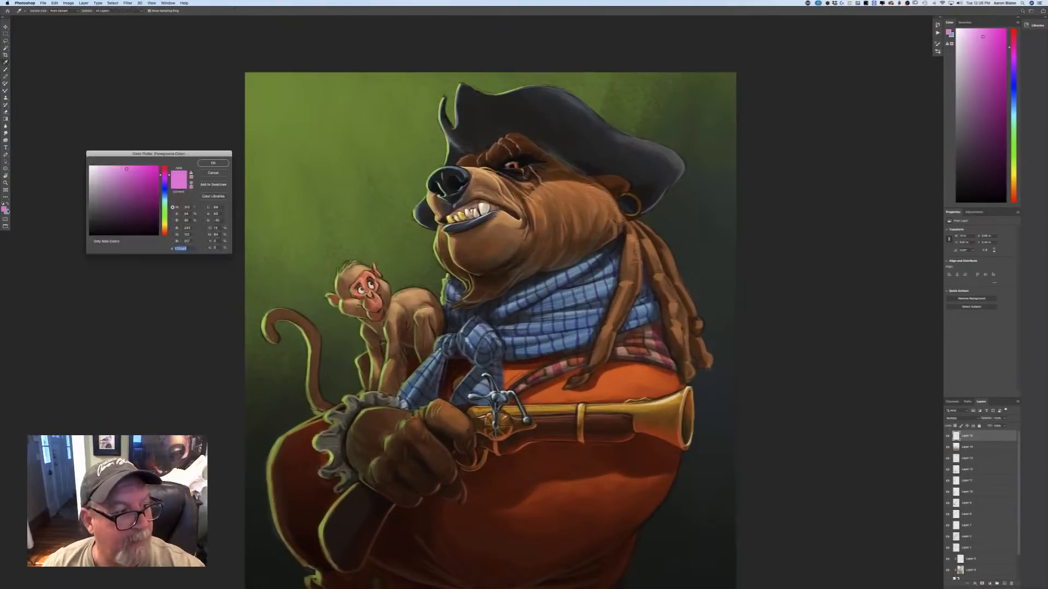
left_click(513, 310)
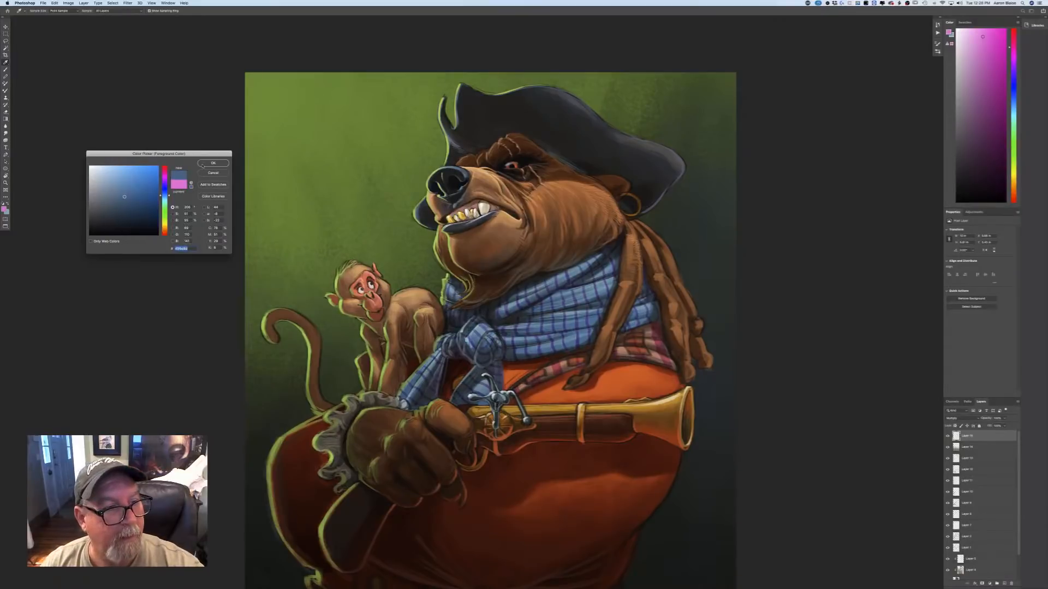
left_click(202, 165)
key("super+shift+alt+n")
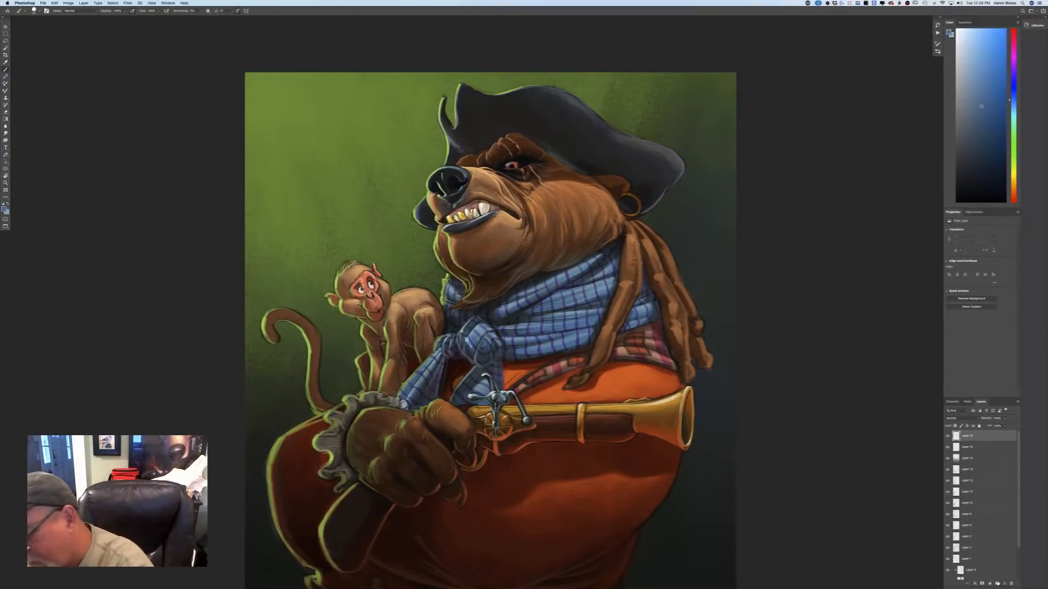
left_click_drag(541, 146, 588, 173)
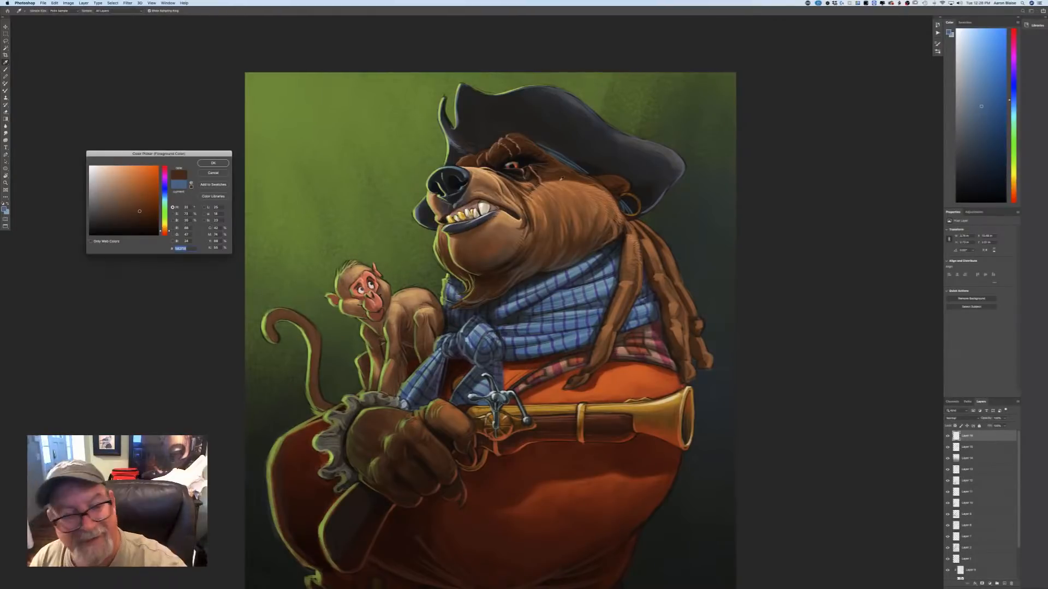
Choose a medium orange-brown as the foreground colour for the brush.
left_click(137, 198)
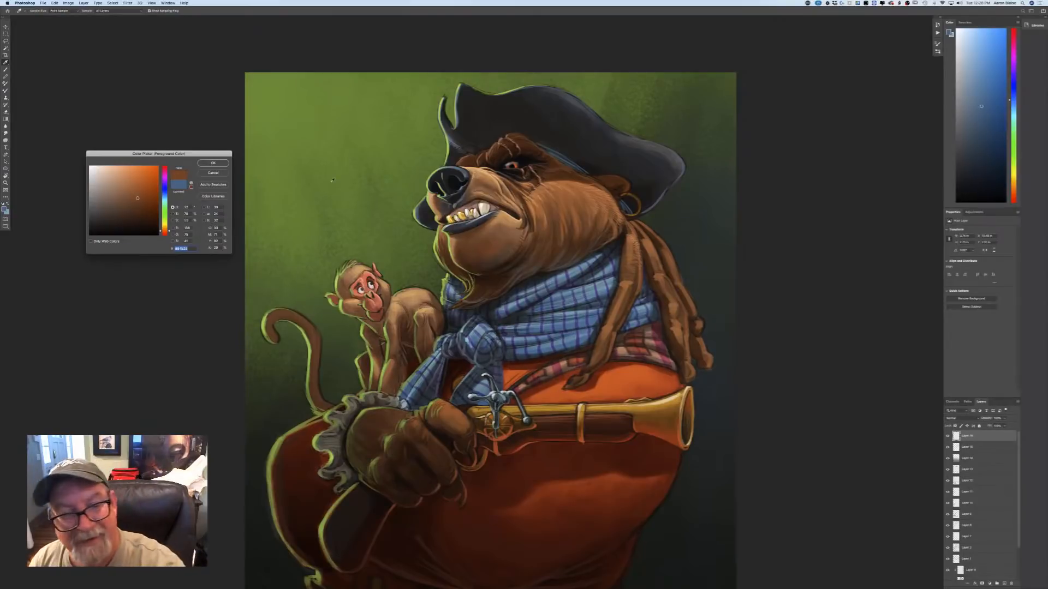
left_click(213, 163)
key("b")
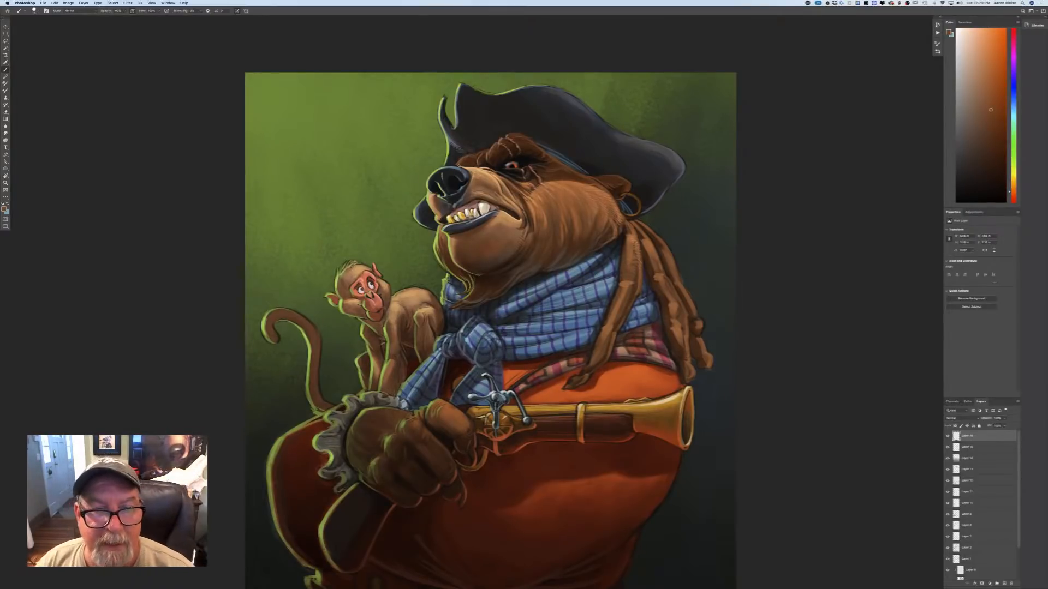
Sample a light tan from the bear's muzzle as the foreground colour.
left_click(4, 208)
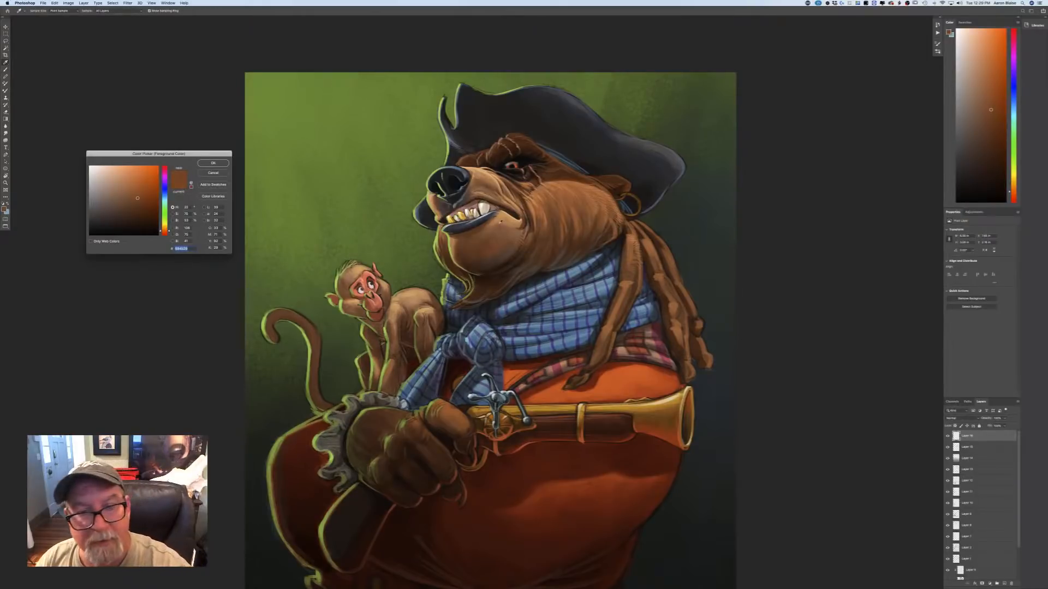
left_click(502, 224)
key("Return")
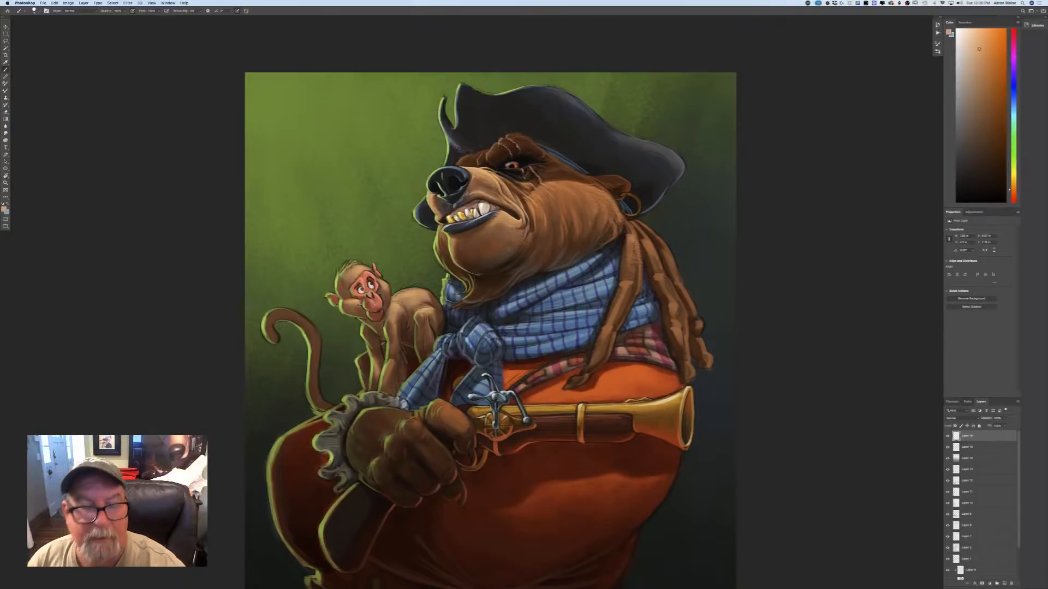
Add a new layer at the top of the stack and set its blending mode to Overlay.
key("super+minus")
key("super+minus")
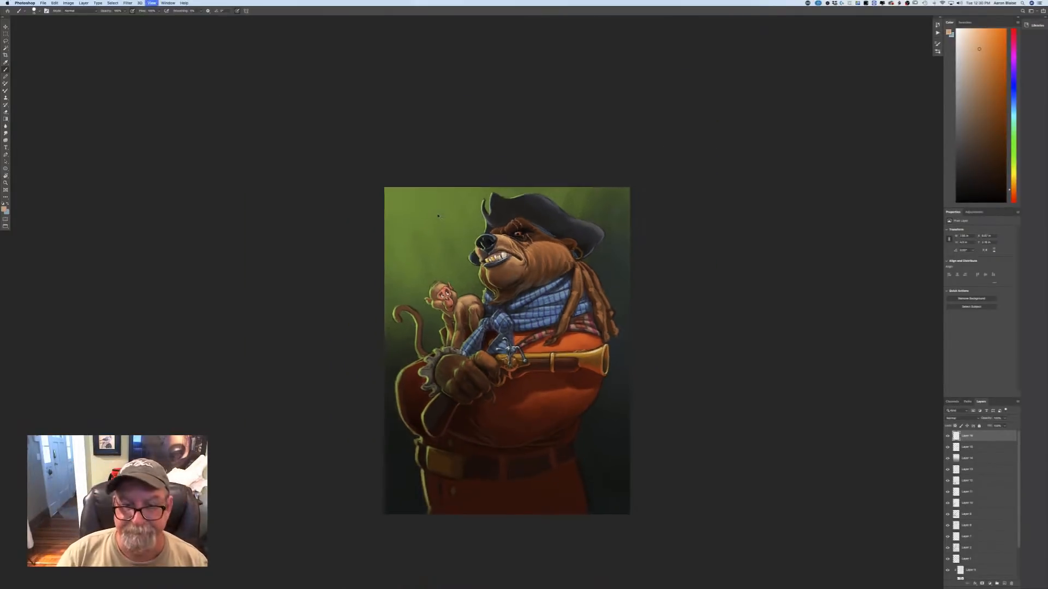
key("super+plus")
key("super+plus")
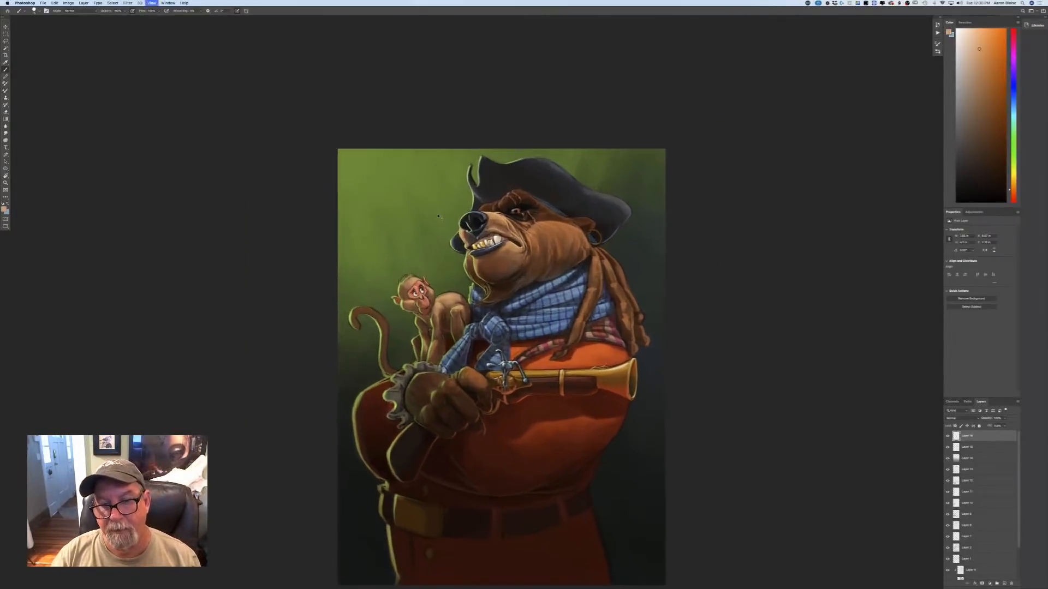
key("super+minus")
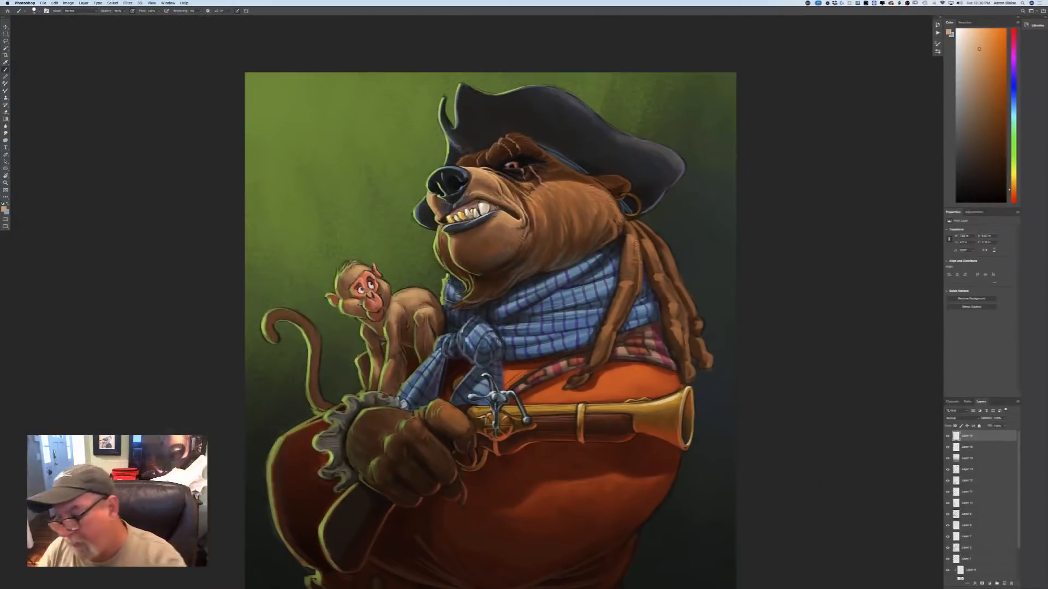
left_click(955, 417)
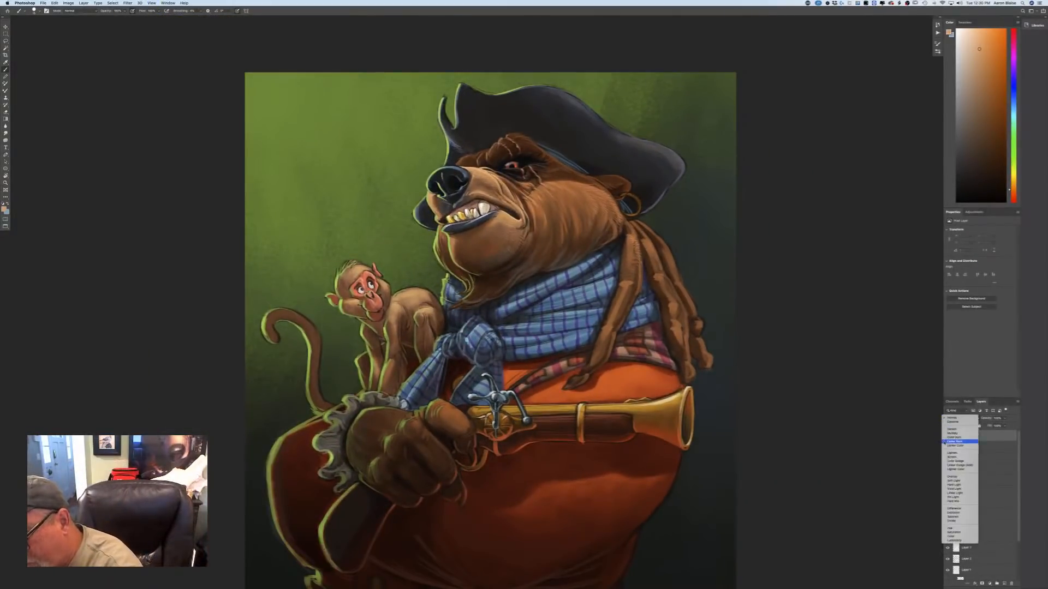
left_click(945, 476)
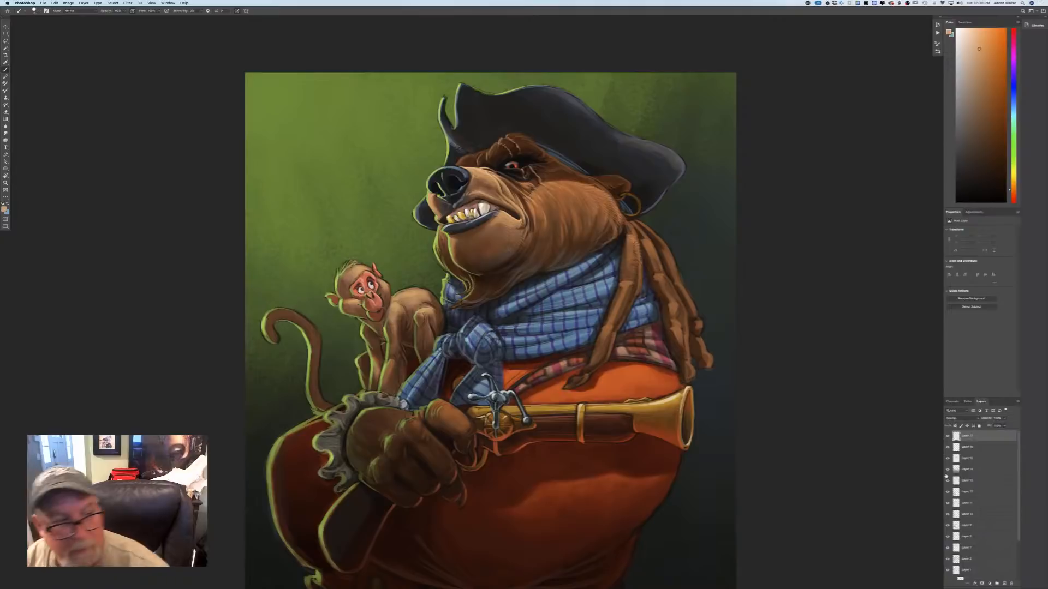
Brush light blue highlights over the scarf's folds, knot and hanging end on the Overlay layer.
left_click(5, 209)
left_click(164, 198)
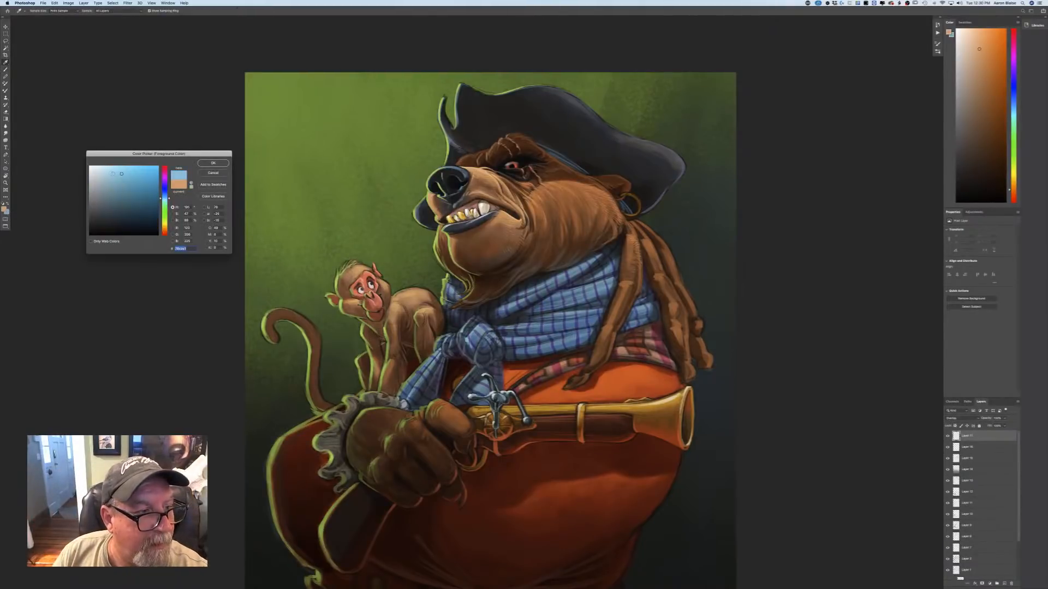
key("Return")
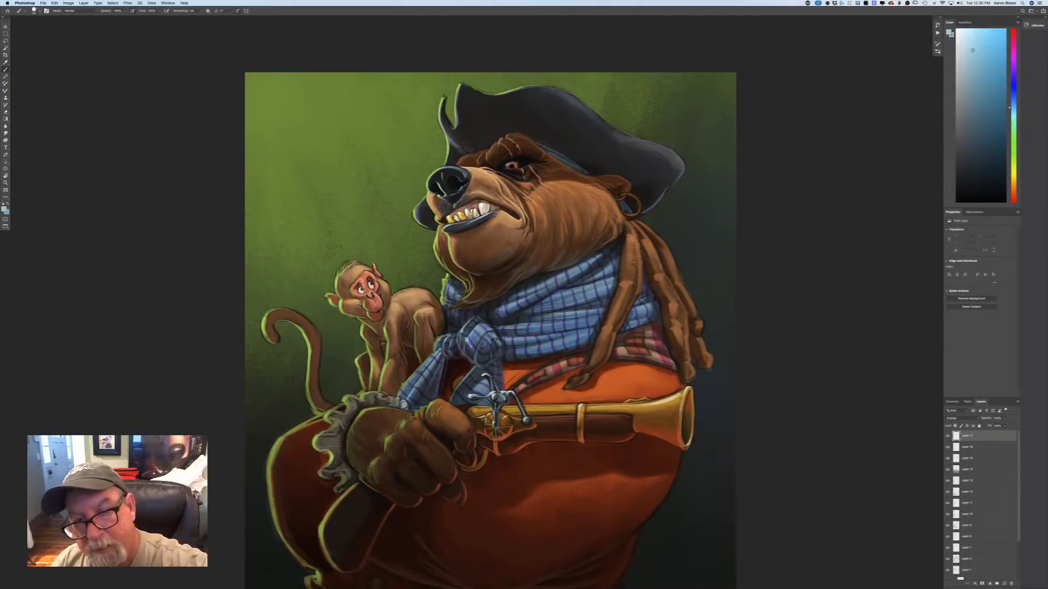
mouse_move(581, 265)
left_mouse_down()
mouse_move(519, 296)
mouse_move(556, 297)
mouse_move(544, 299)
mouse_move(544, 319)
mouse_move(513, 330)
left_mouse_up()
mouse_move(575, 338)
left_mouse_down()
mouse_move(519, 351)
mouse_move(472, 334)
mouse_move(477, 351)
mouse_move(443, 336)
mouse_move(412, 388)
left_mouse_up()
left_click_drag(439, 354, 415, 398)
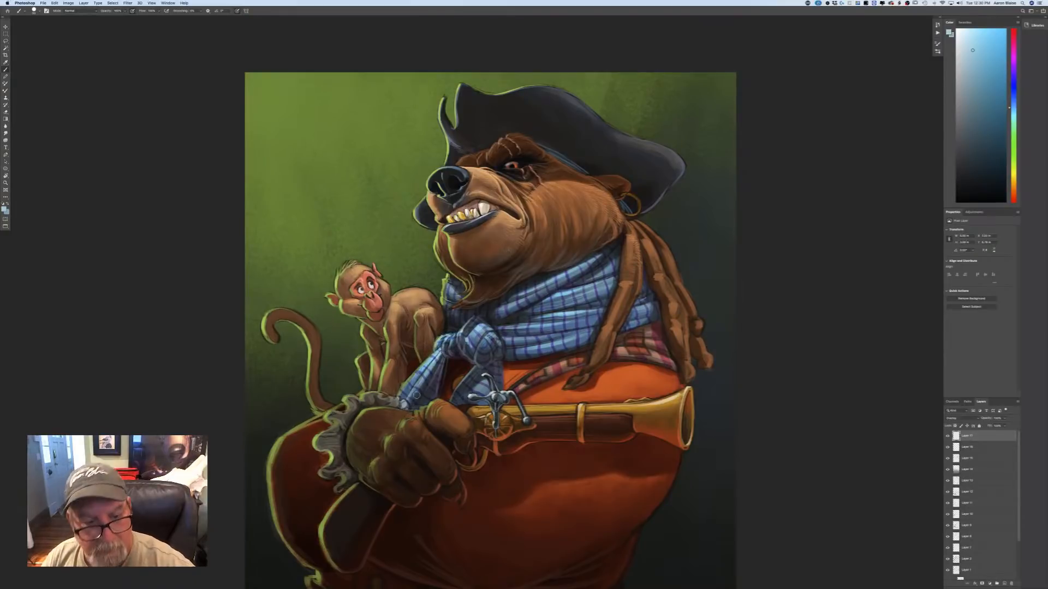
Change the foreground colour to a pale orange for lighting the dreadlocks and fur.
key("super+minus")
key("super+minus")
key("super+minus")
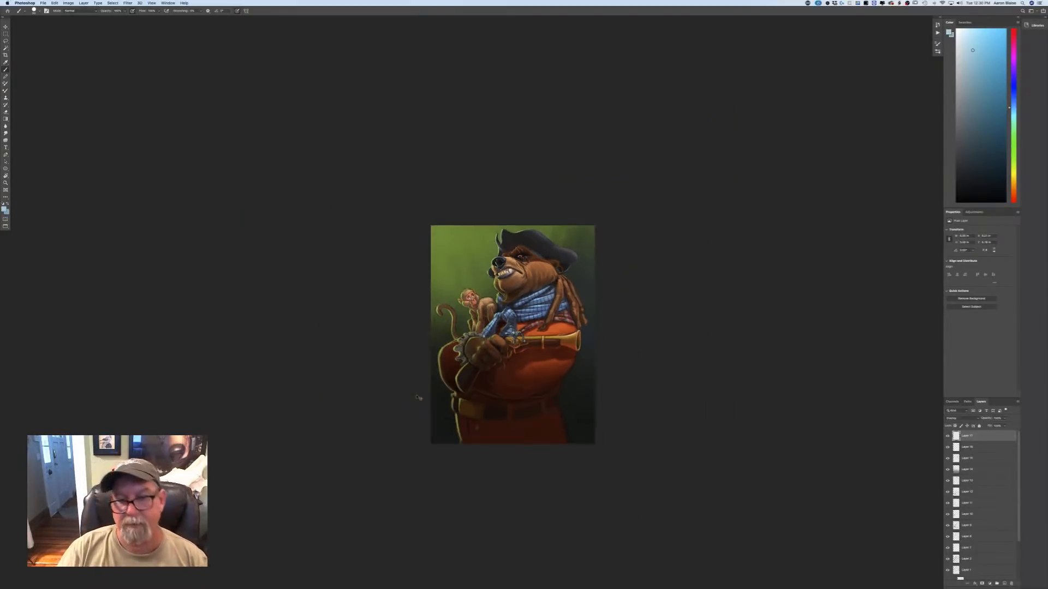
key("super+plus")
key("super+plus")
key("super+plus")
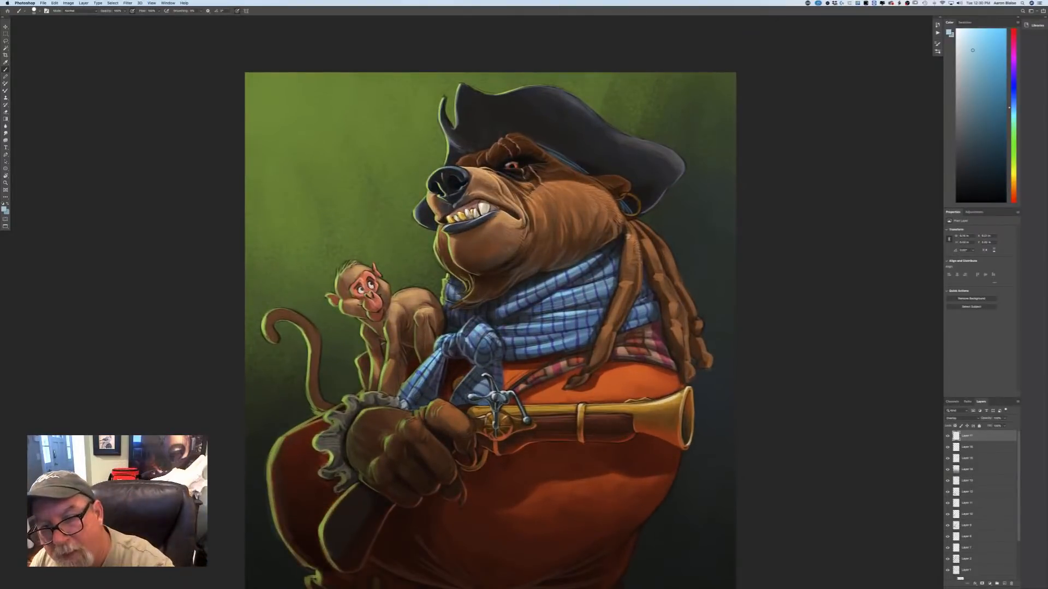
left_click_drag(628, 235, 620, 280)
left_click(5, 211)
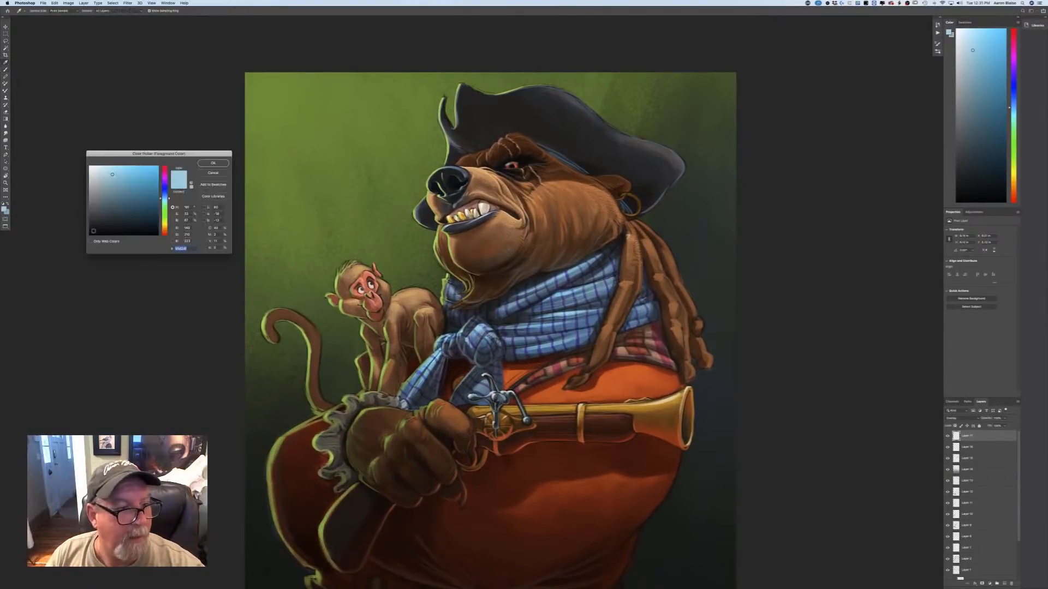
left_click(211, 164)
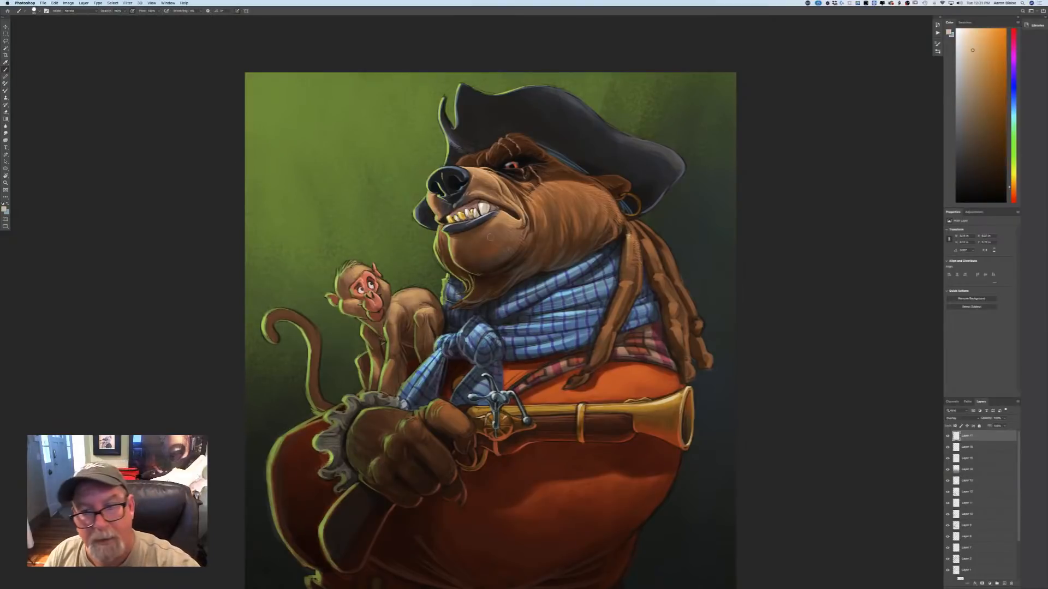
Brush pale orange highlights over the upper dreadlocks, the bear's cheek and the top of its snout.
mouse_move(627, 235)
left_mouse_down()
mouse_move(626, 250)
mouse_move(644, 244)
mouse_move(663, 288)
left_mouse_up()
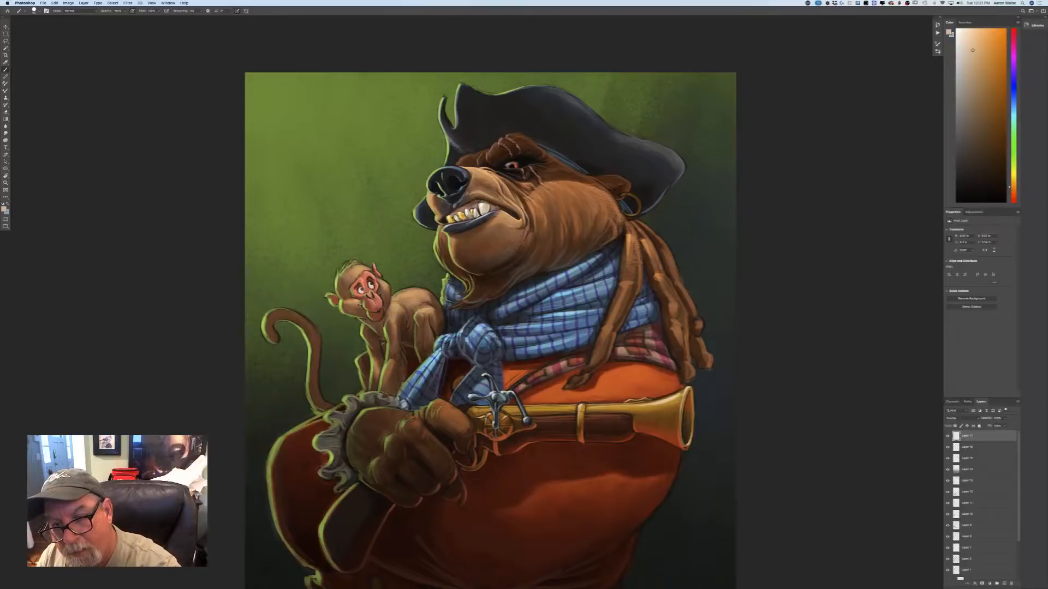
left_click_drag(653, 235, 663, 257)
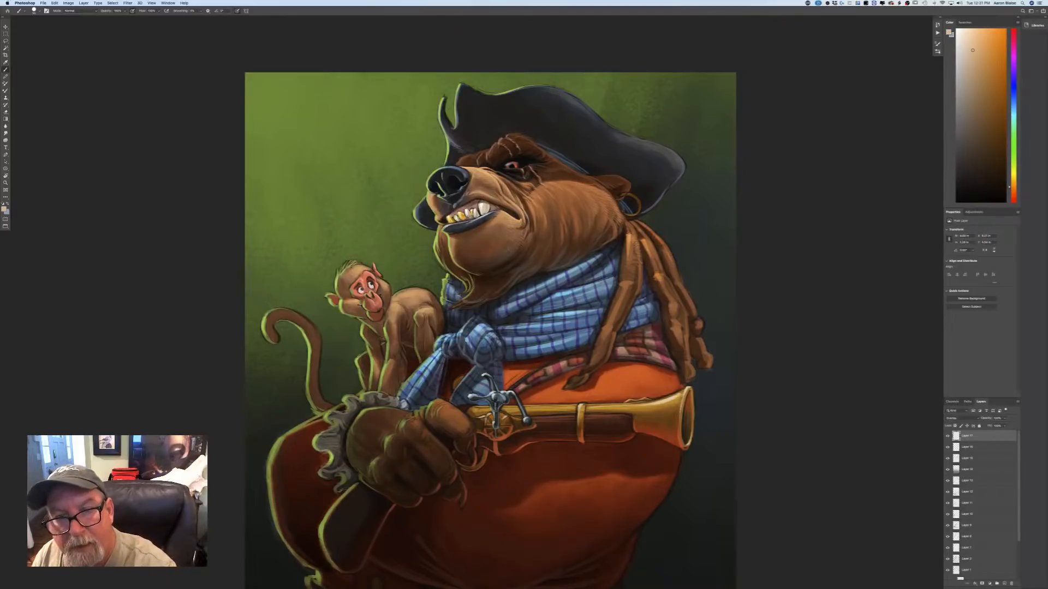
left_click_drag(570, 182, 601, 192)
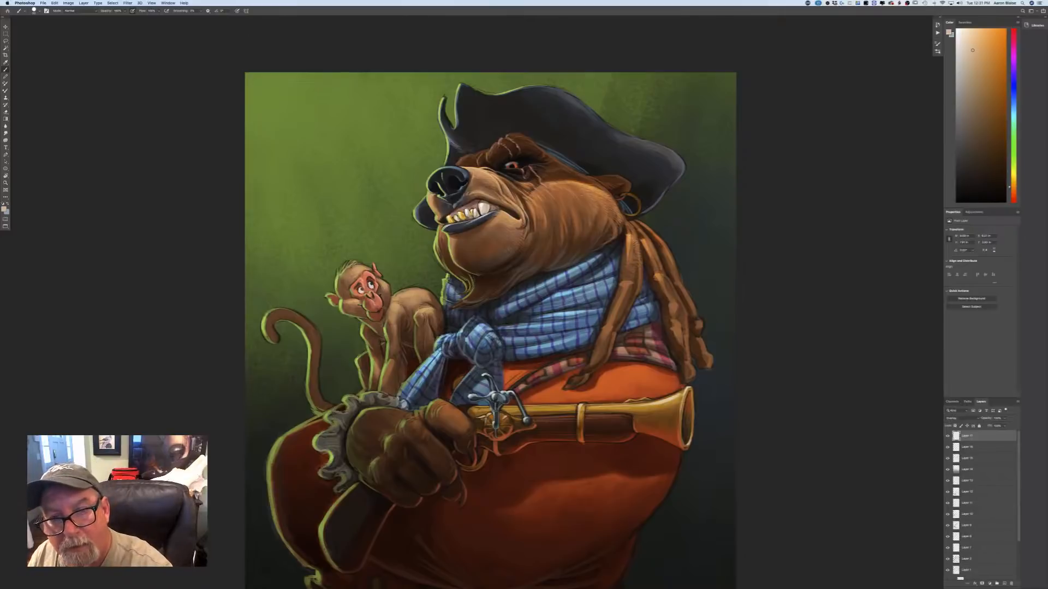
mouse_move(547, 184)
left_mouse_down()
mouse_move(529, 200)
mouse_move(545, 203)
left_mouse_up()
mouse_move(493, 175)
left_mouse_down()
mouse_move(512, 196)
mouse_move(468, 170)
left_mouse_up()
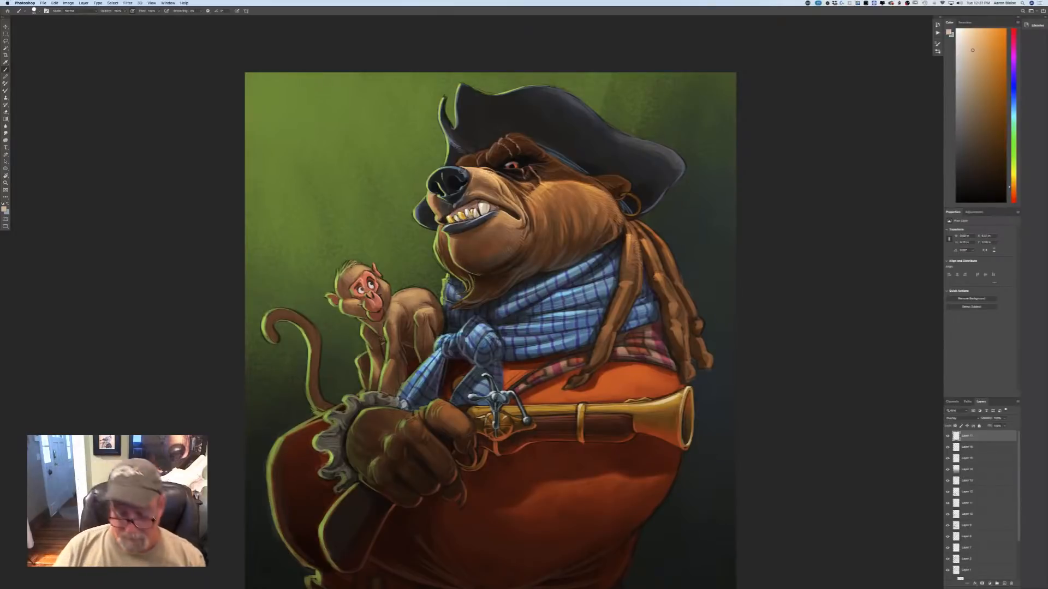
Brush a pale orange glow along the front of the bear's nose and the front edge of the hat.
key("super+minus")
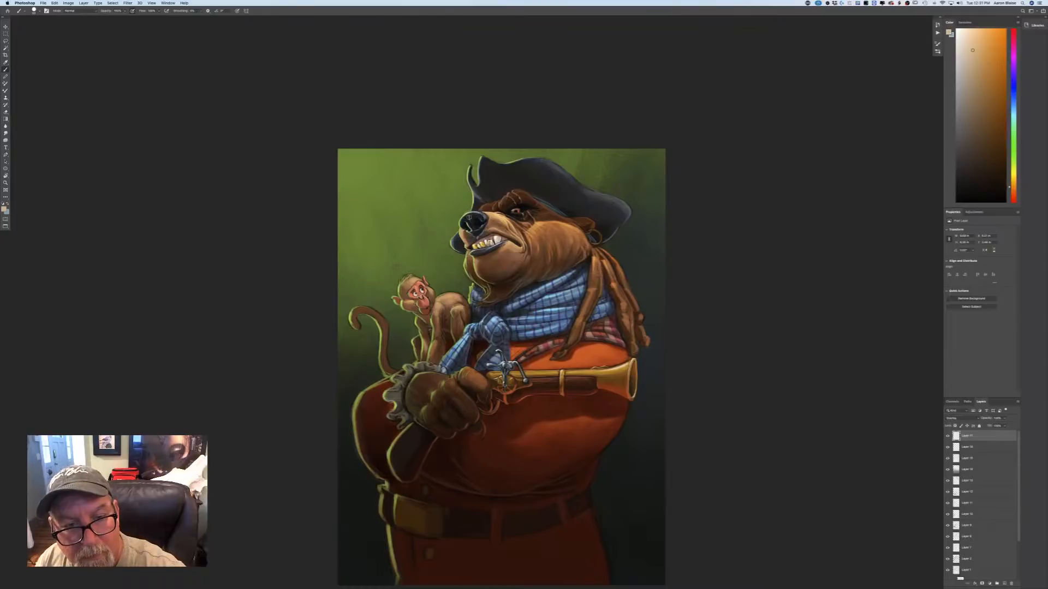
left_click_drag(460, 219, 451, 243)
mouse_move(473, 208)
left_mouse_down()
mouse_move(470, 163)
mouse_move(478, 184)
left_mouse_up()
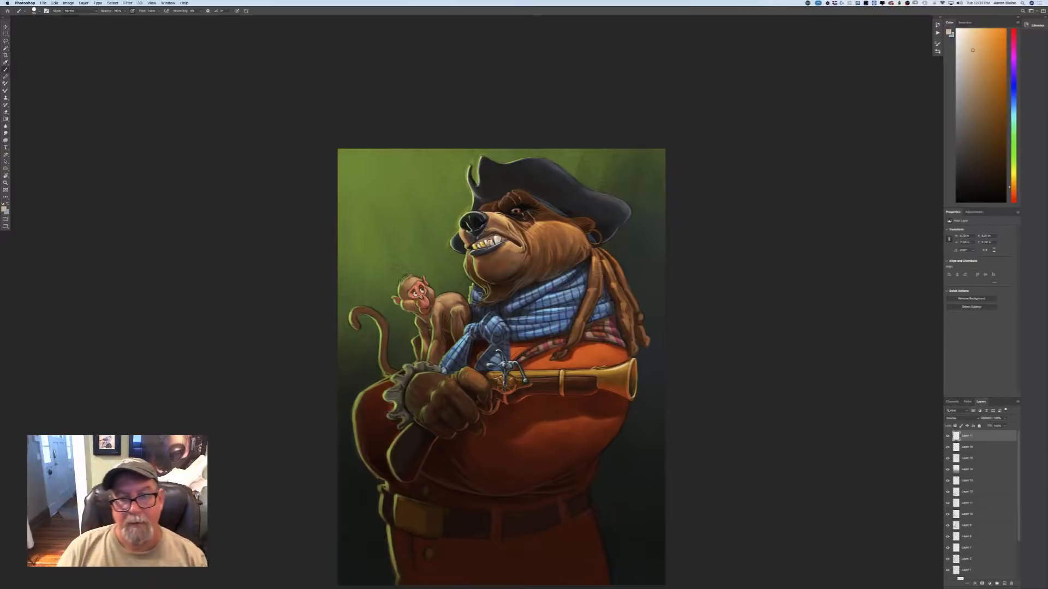
key("super+plus")
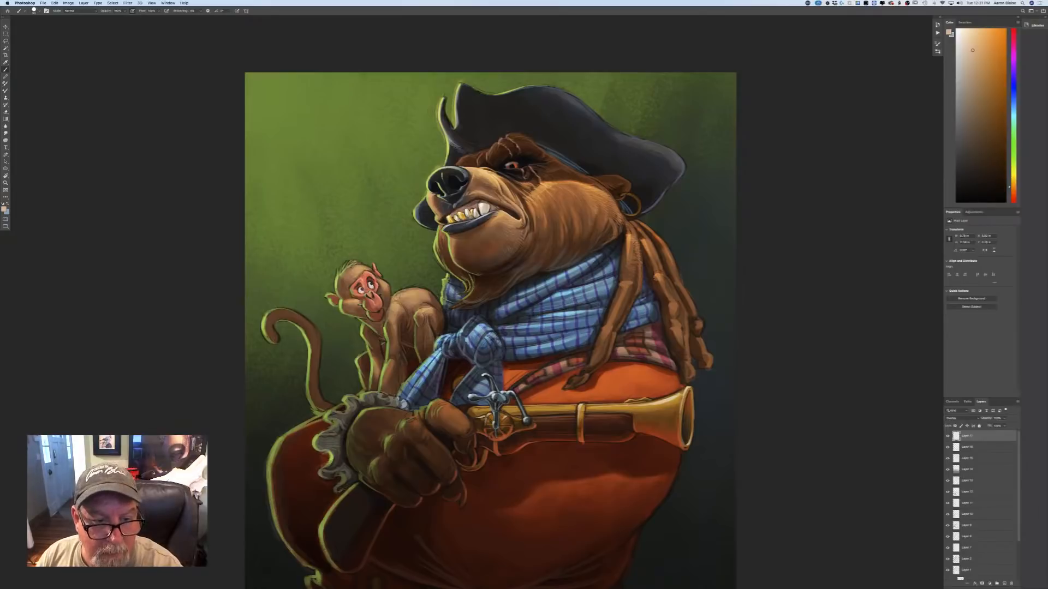
Brush pale orange highlights over the monkey's head, back and curled tail.
mouse_move(394, 299)
left_mouse_down()
mouse_move(426, 289)
mouse_move(432, 299)
mouse_move(407, 303)
mouse_move(438, 307)
mouse_move(374, 276)
mouse_move(340, 280)
mouse_move(340, 296)
mouse_move(388, 294)
left_mouse_up()
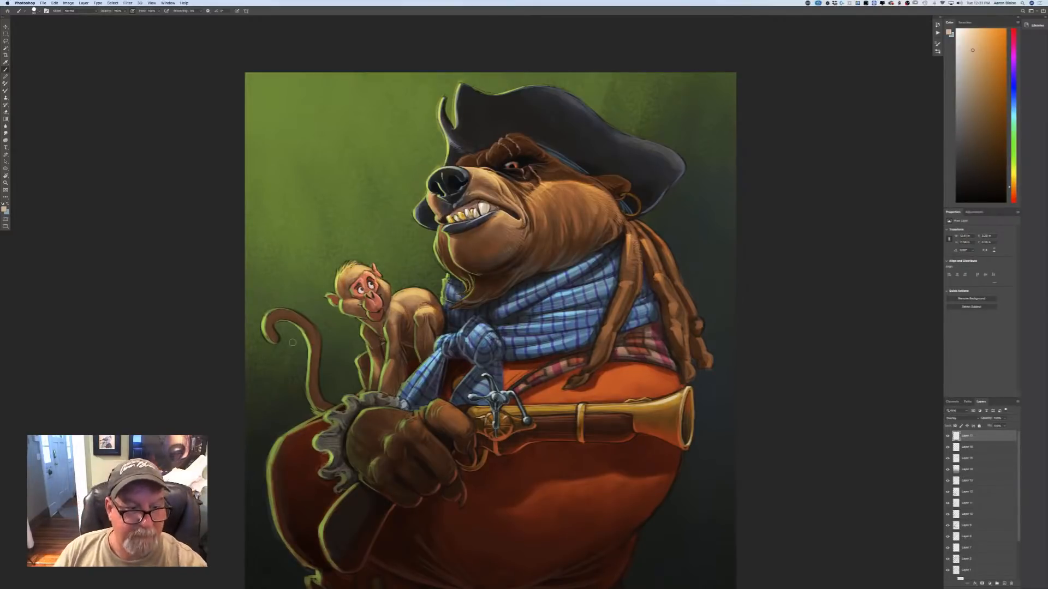
mouse_move(296, 315)
left_mouse_down()
mouse_move(319, 349)
mouse_move(323, 405)
left_mouse_up()
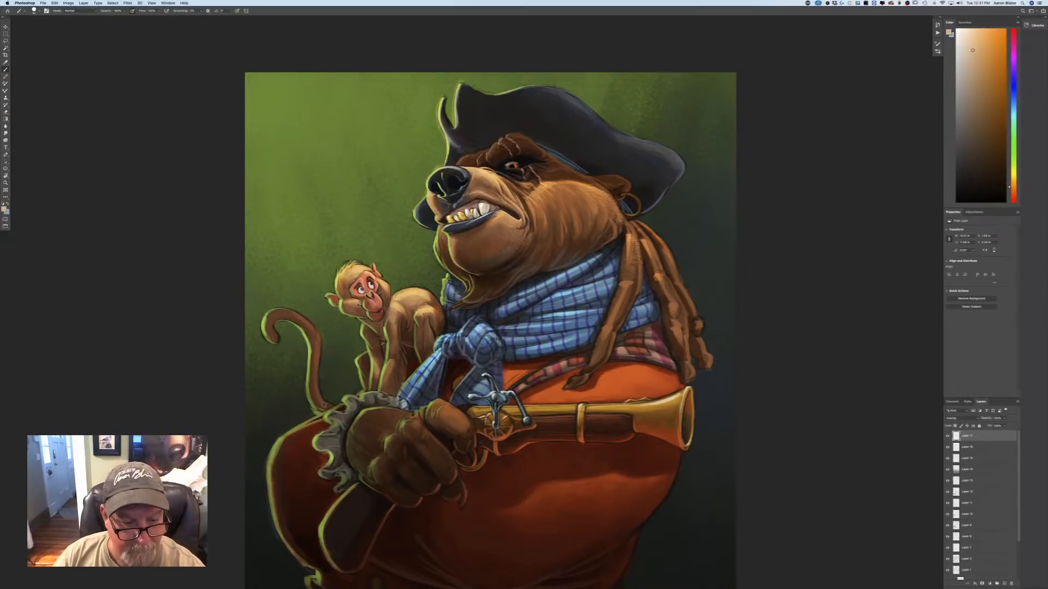
left_click_drag(288, 311, 271, 313)
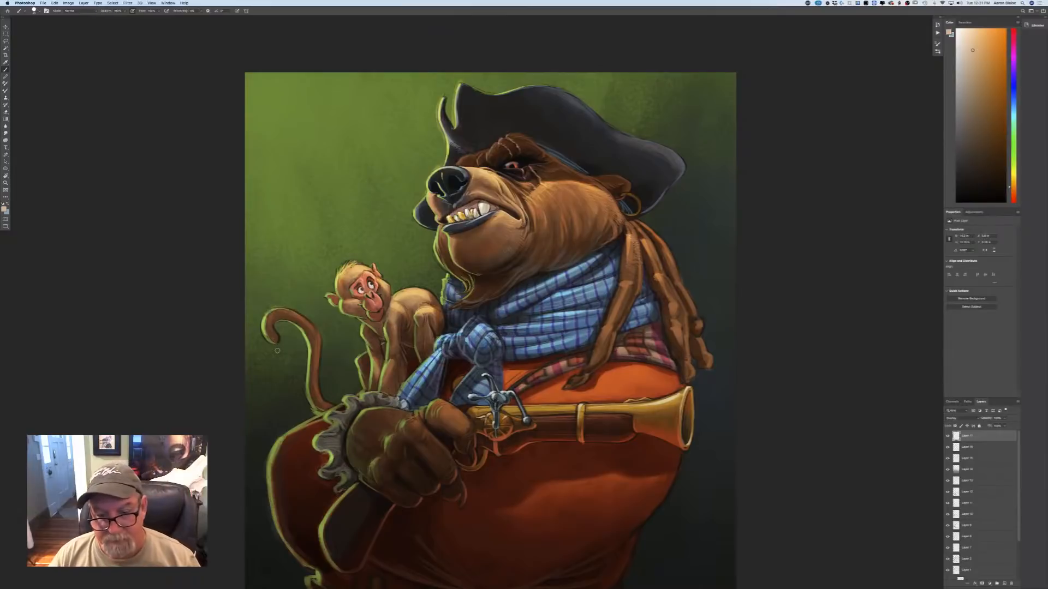
Enlarge the brush and paint a warm glow over the orange shirt between the scarf and the gun.
key("bracketright")
key("bracketright")
key("bracketright")
mouse_move(610, 370)
left_mouse_down()
mouse_move(636, 372)
mouse_move(609, 375)
mouse_move(637, 382)
left_mouse_up()
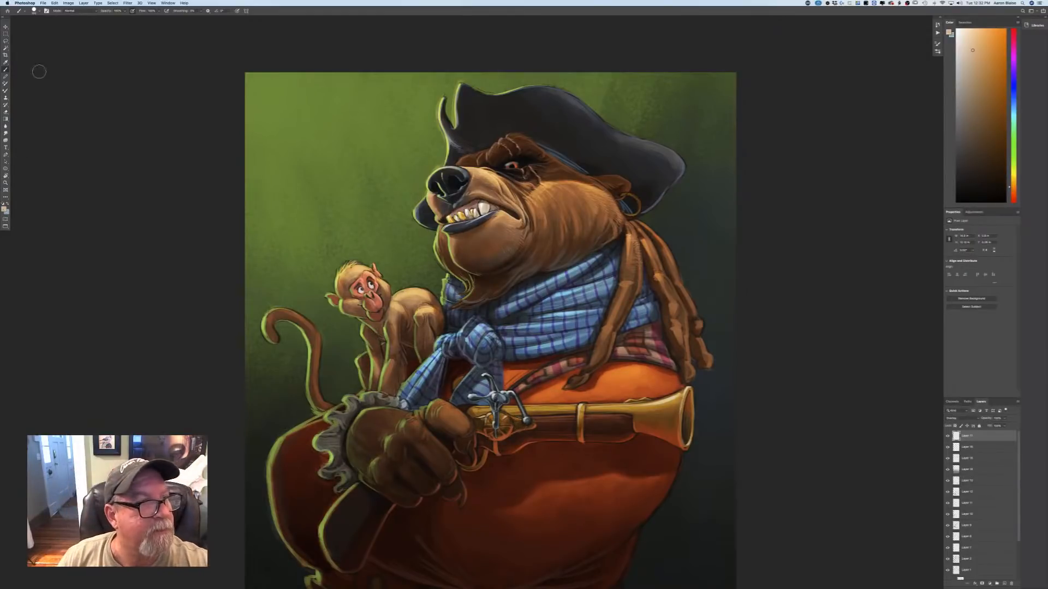
Switch to a narrow sampled brush and paint highlights along the shirt folds on the bear's belly.
left_click(38, 11)
left_click(61, 150)
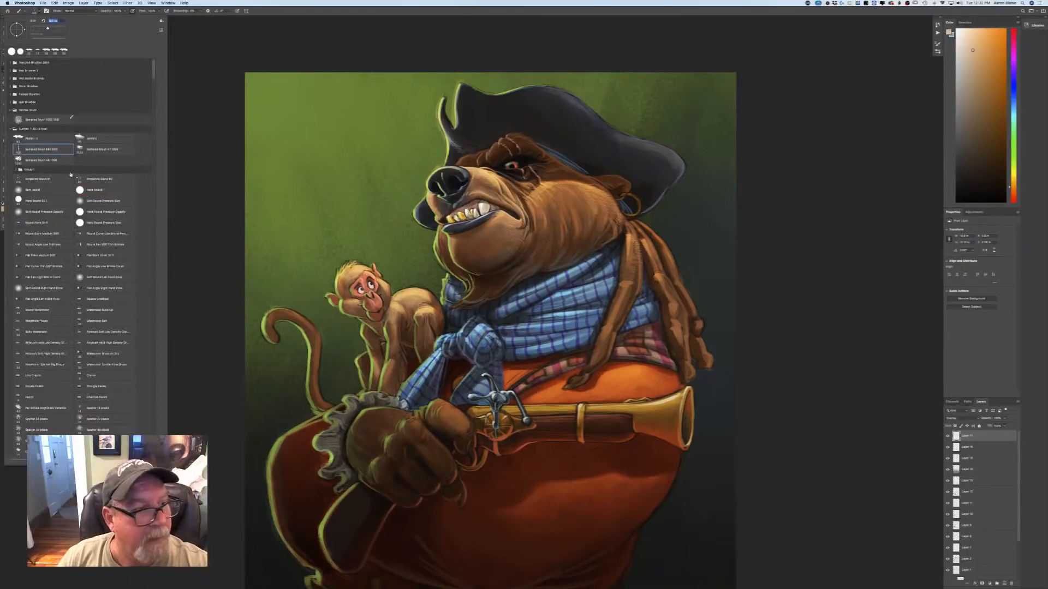
left_click(627, 460)
left_click_drag(602, 493, 634, 489)
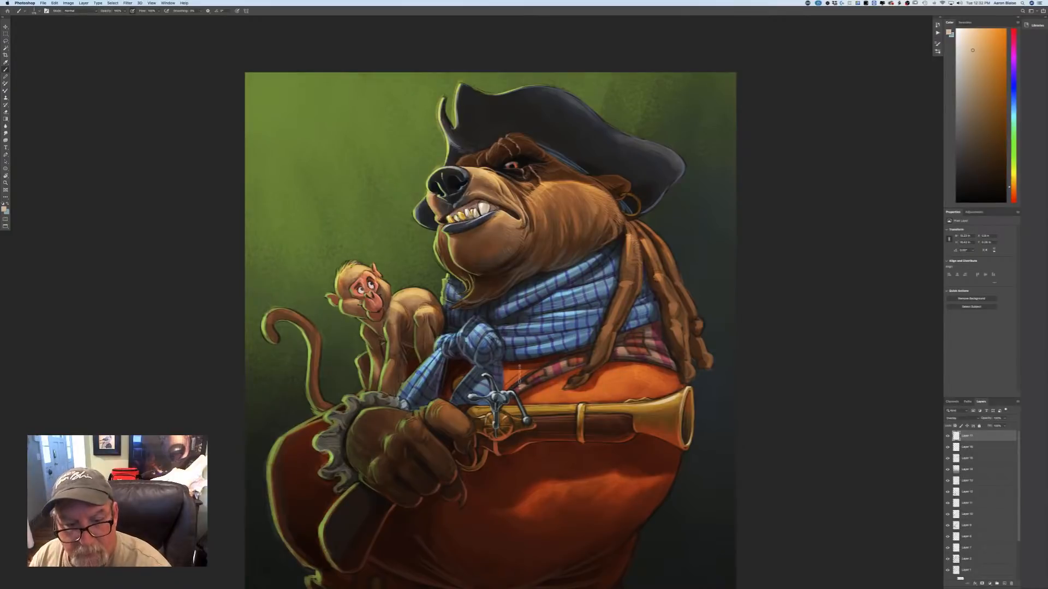
key("super+minus")
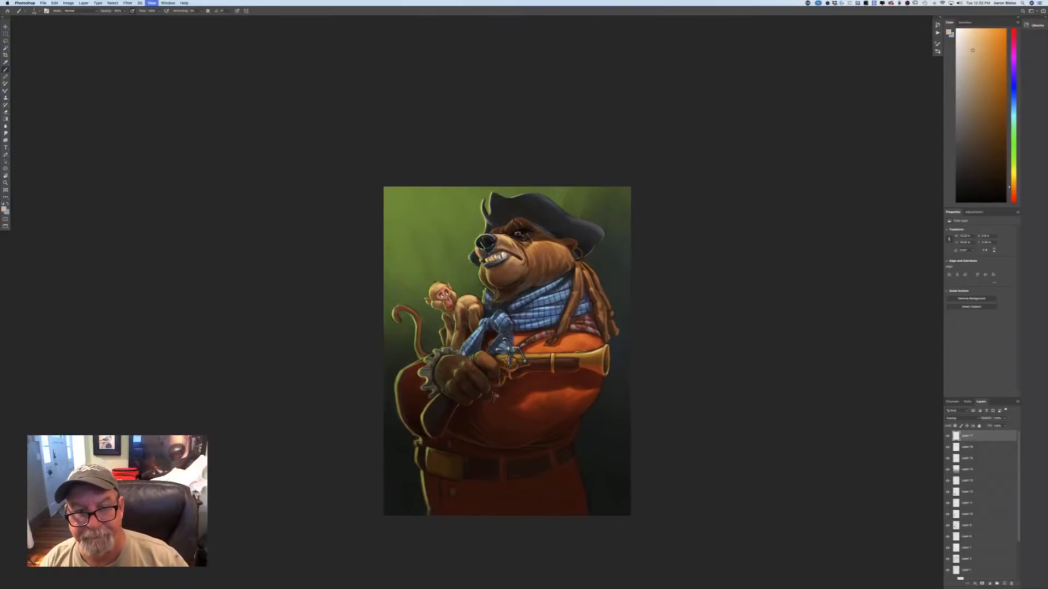
Brush small pale orange accents on the bear's face below the eye and along the gun barrel.
key("super+plus")
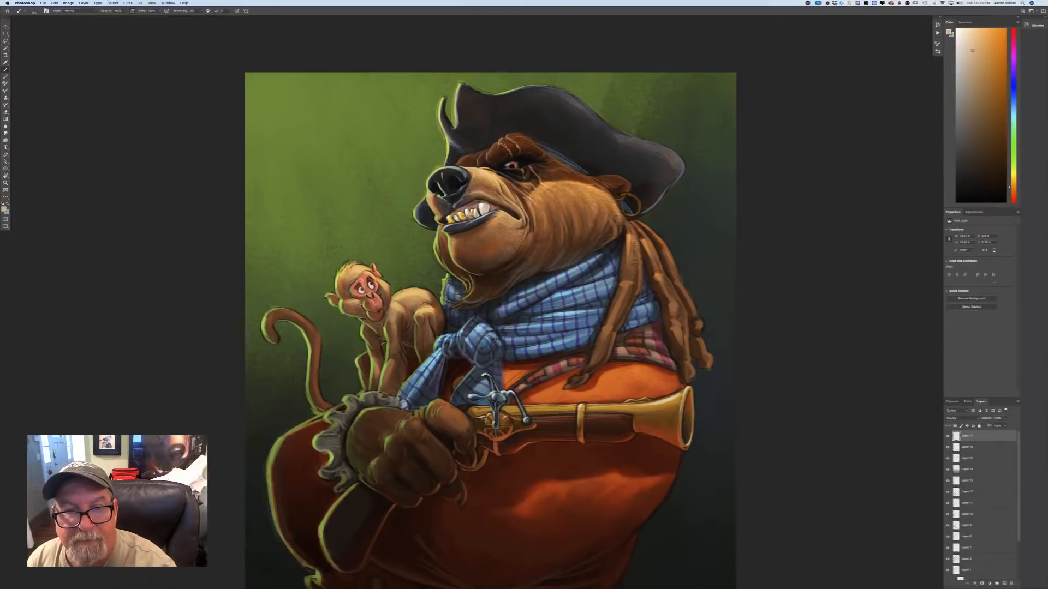
left_click_drag(533, 180, 523, 186)
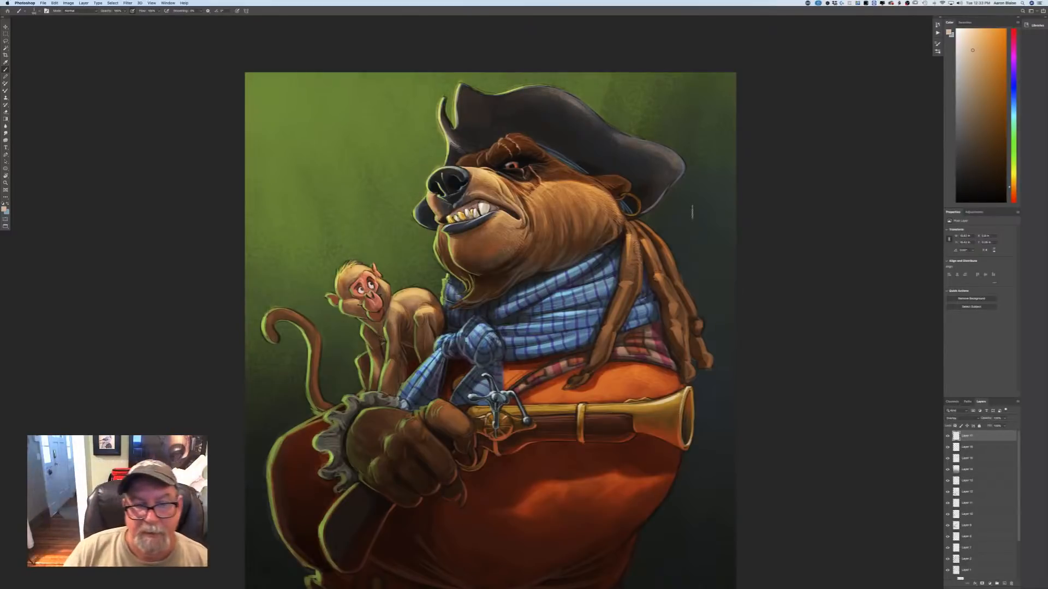
key("super+minus")
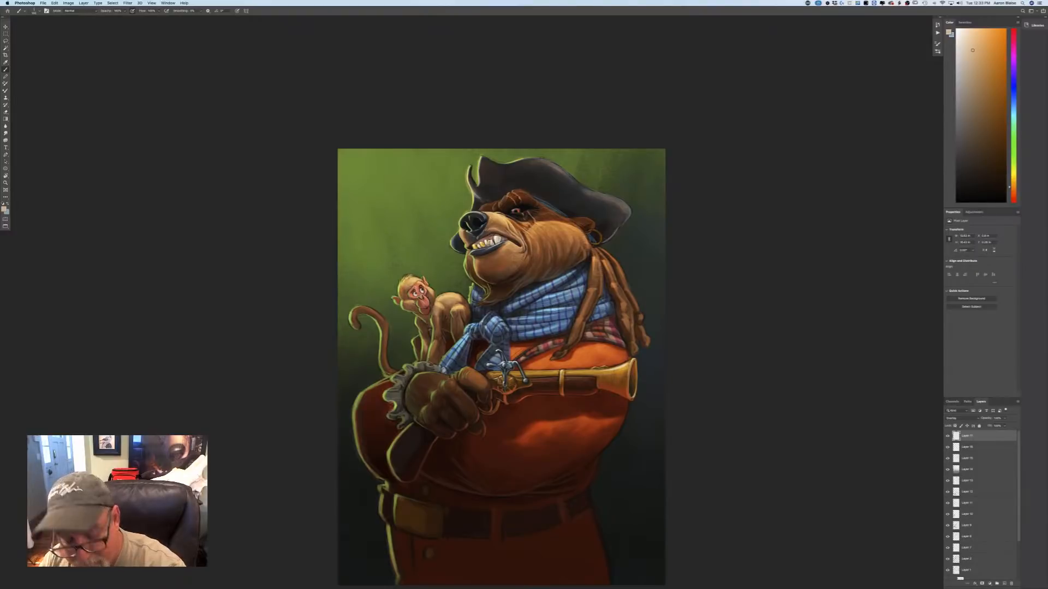
key("super+plus")
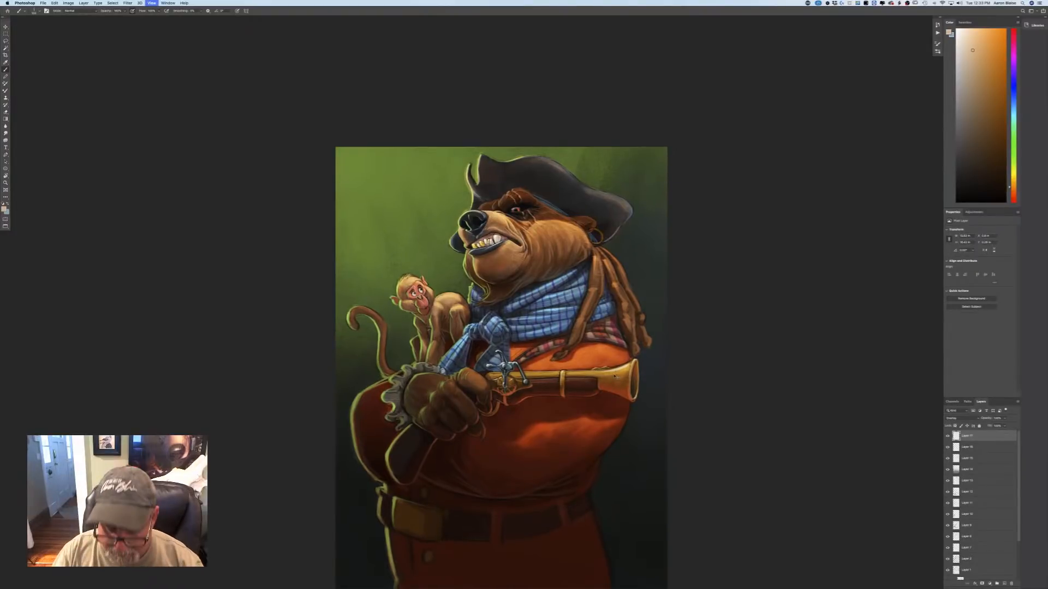
key("super+plus")
left_click_drag(628, 409, 532, 411)
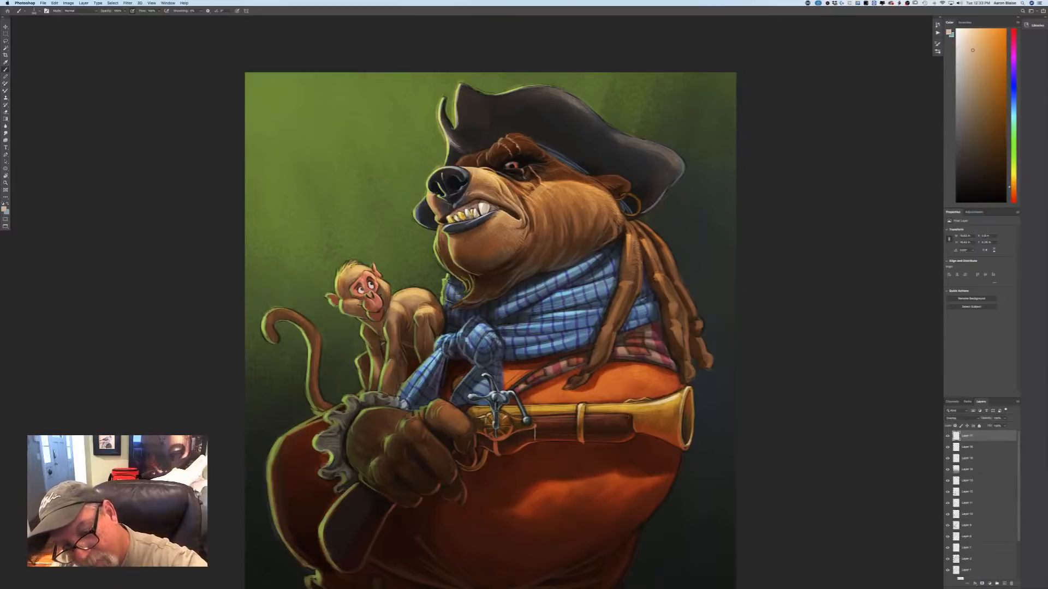
Check the whole painting at reduced size and change the foreground colour to a pale mint green.
key("super+minus")
key("super+minus")
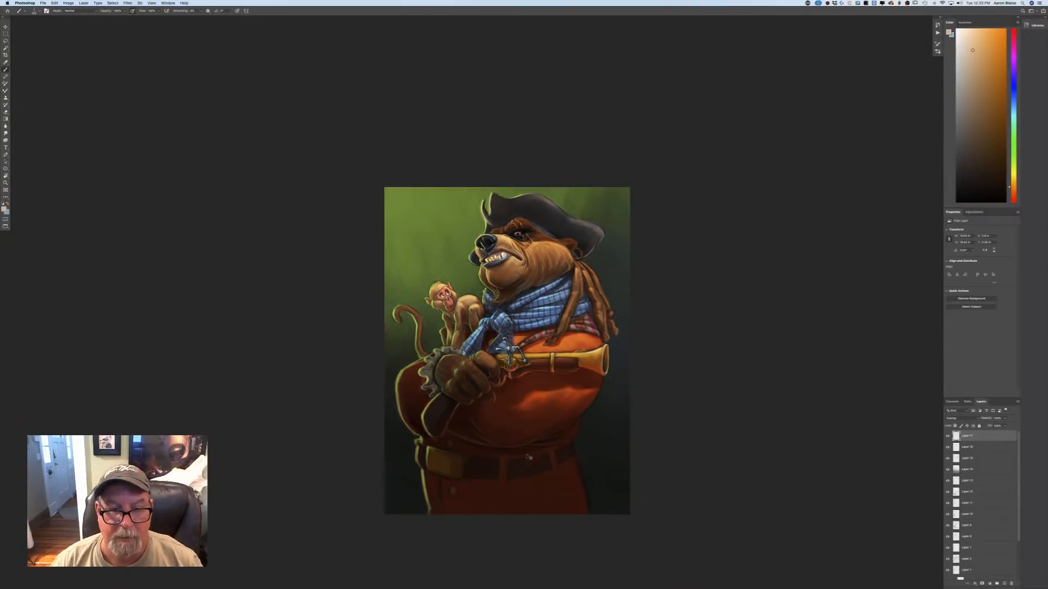
key("super+minus")
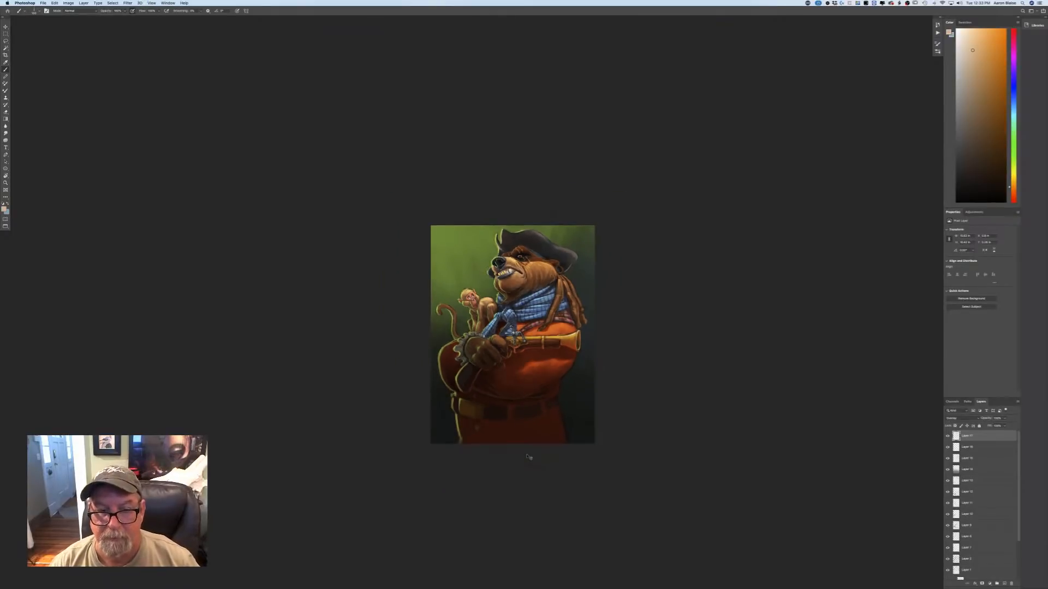
key("super+plus")
key("super+plus")
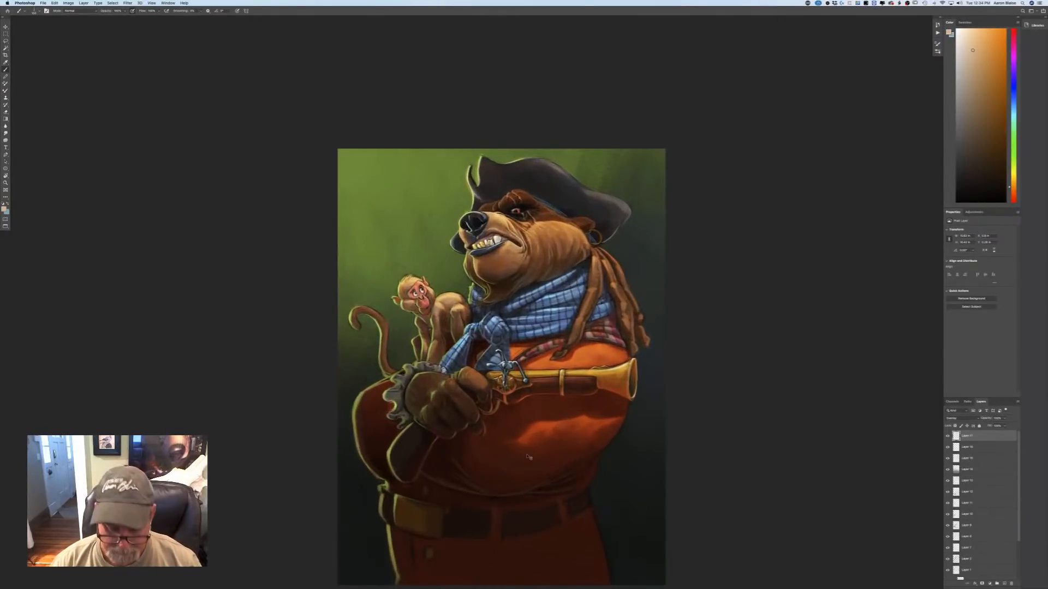
key("super+plus")
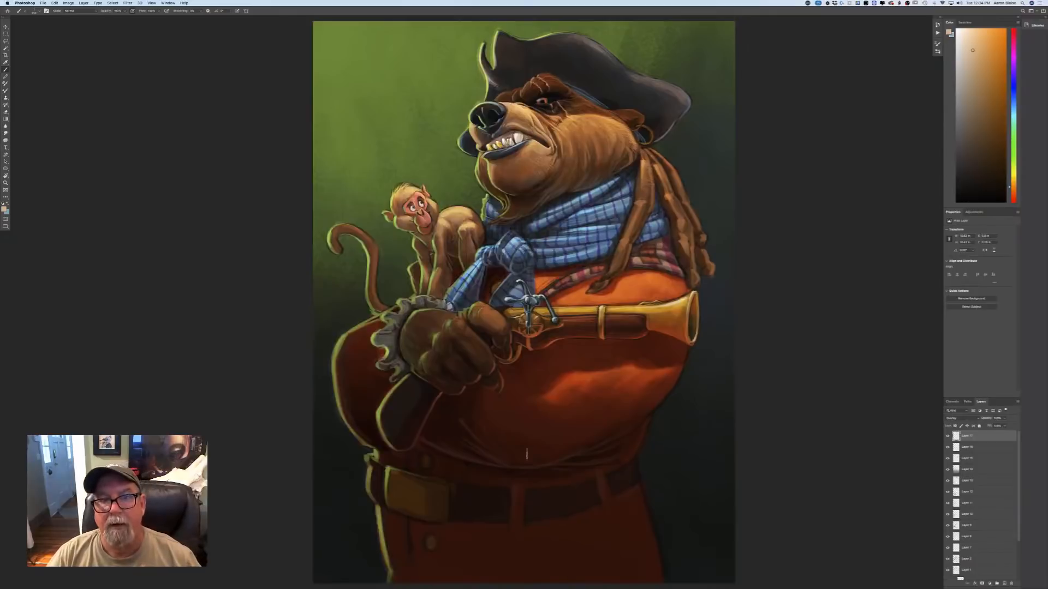
left_click(5, 211)
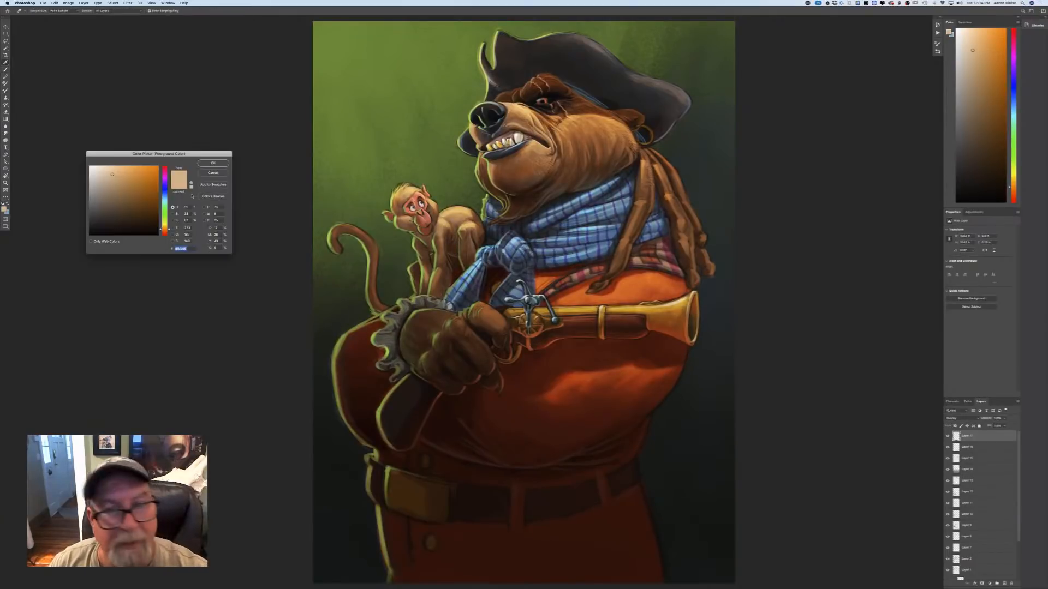
left_click(165, 204)
left_click(101, 181)
left_click(102, 170)
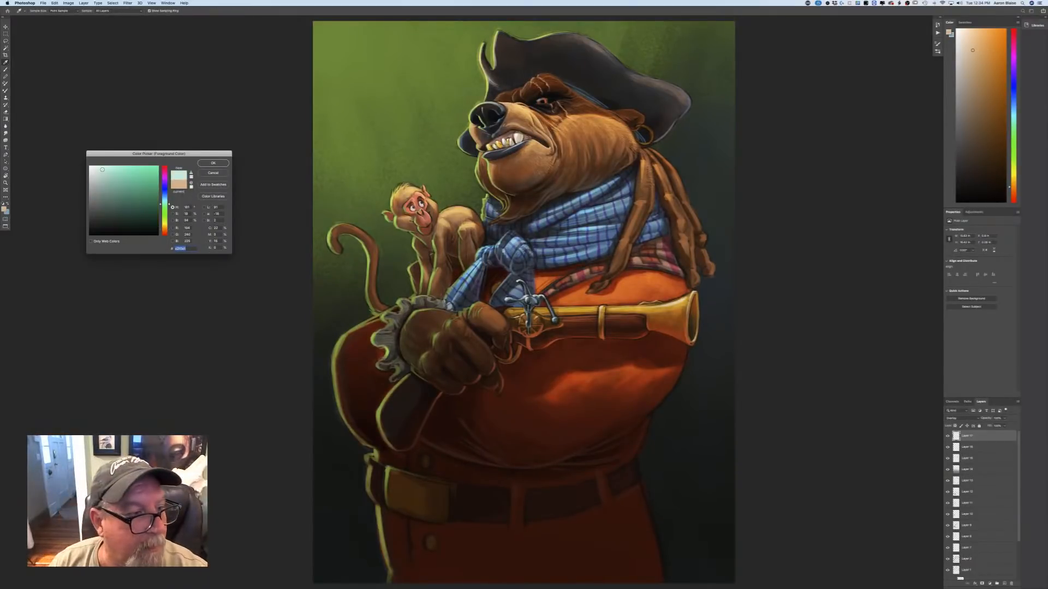
left_click(209, 163)
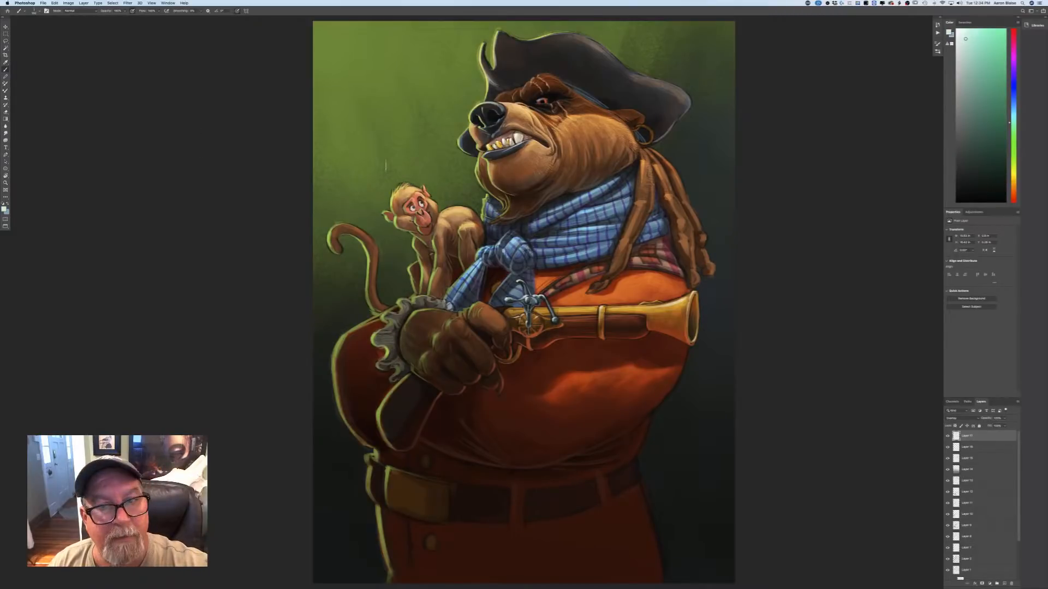
Switch to another brush preset and add a new layer above the Overlay layer for the final accents.
left_click(39, 11)
left_click(41, 149)
left_click(250, 220)
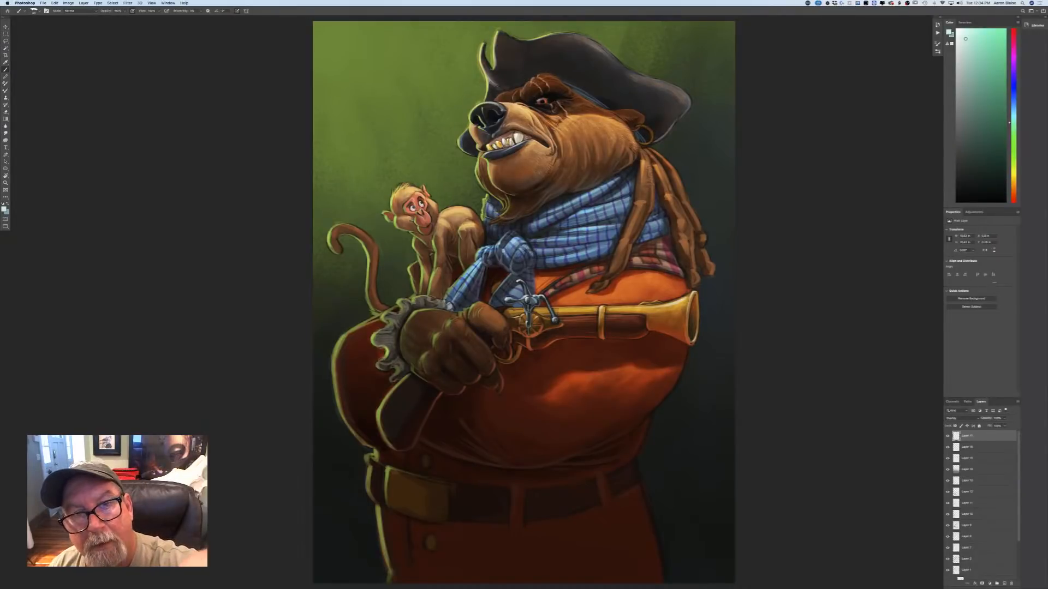
left_click(1004, 584)
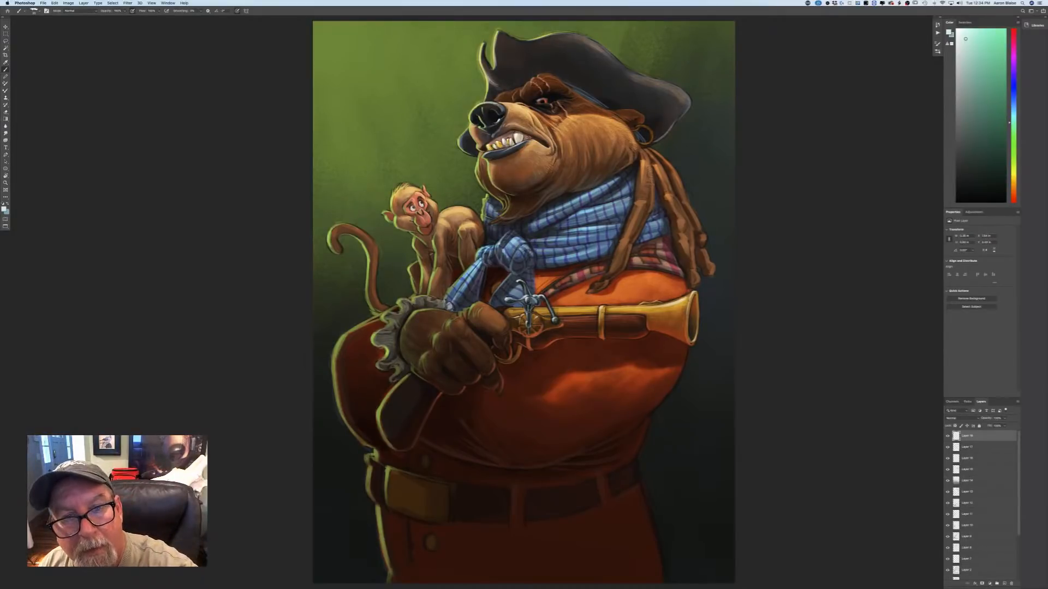
key("super+plus")
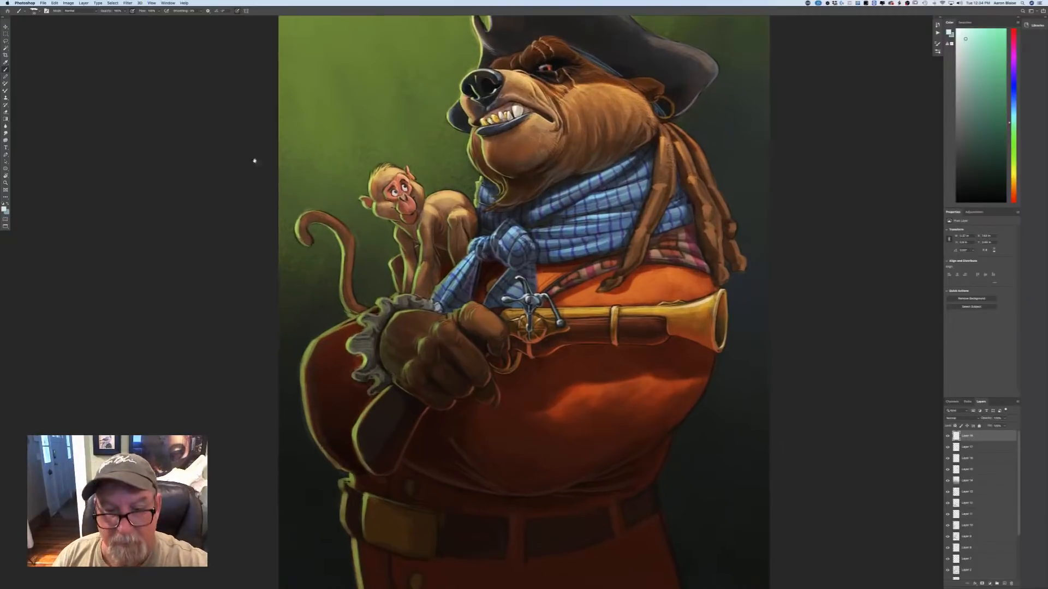
left_click_drag(254, 160, 239, 250)
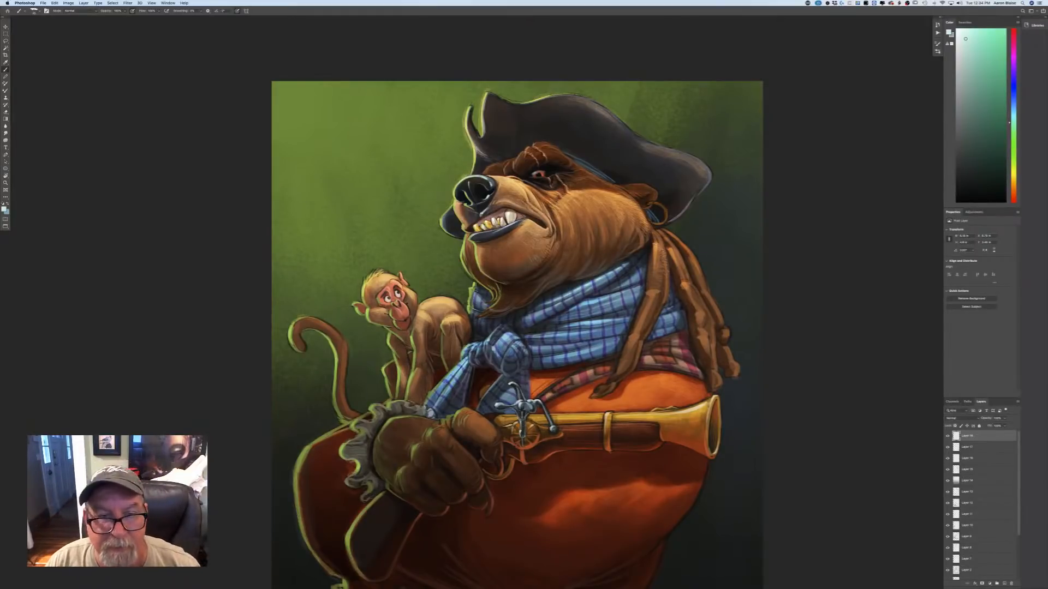
Change the foreground colour to a light yellow-green and brush a rim light along the hat's front peak.
left_click(4, 209)
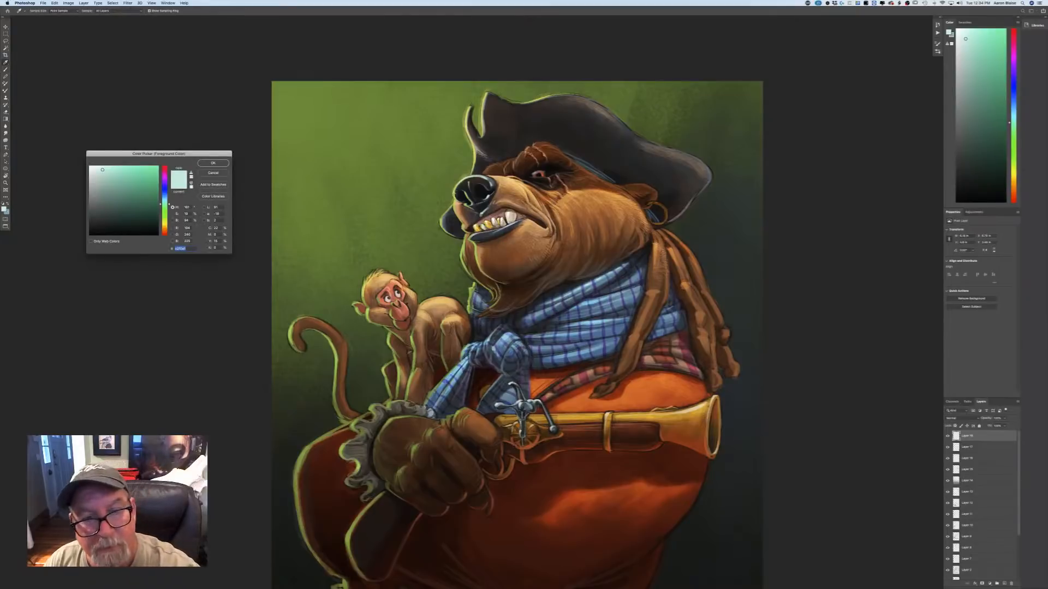
left_click(455, 195)
left_click(120, 168)
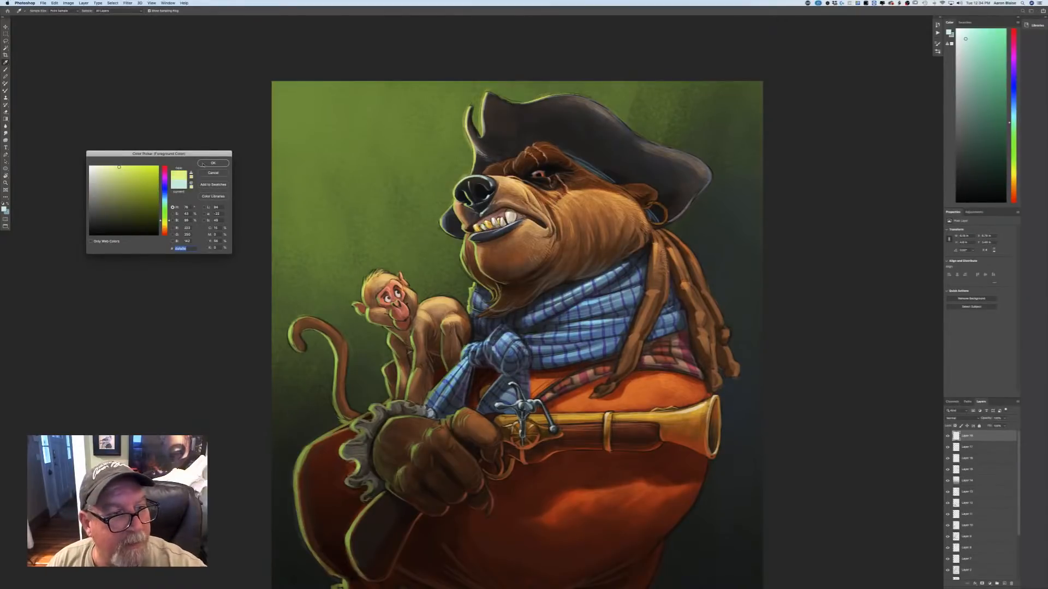
left_click(213, 163)
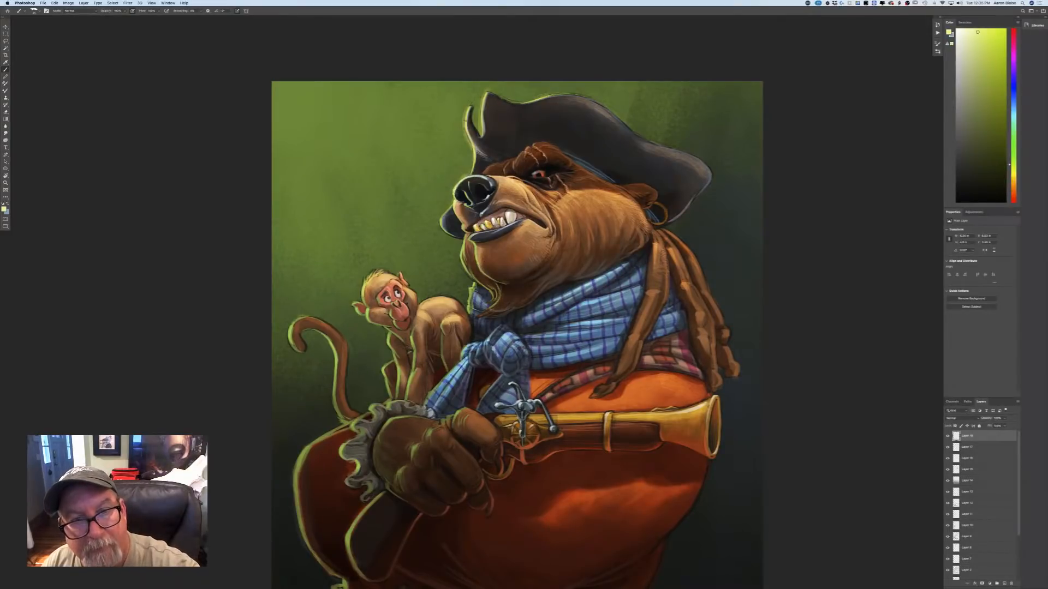
left_click_drag(486, 92, 481, 113)
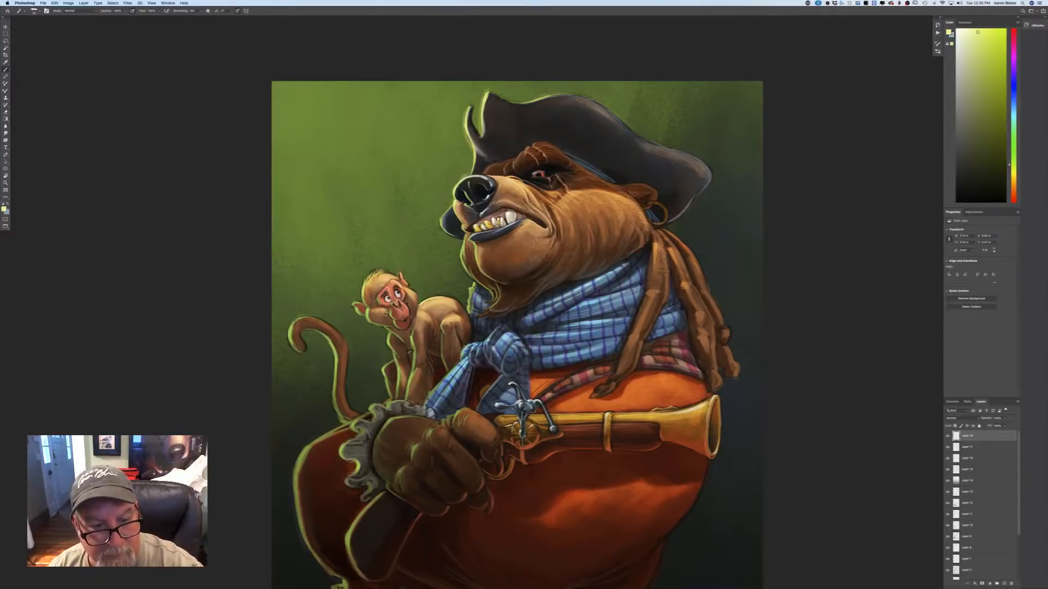
Sample a dark brown from the bear's gloved hand as the foreground colour.
key("ctrl+minus")
key("ctrl+minus")
key("ctrl+minus")
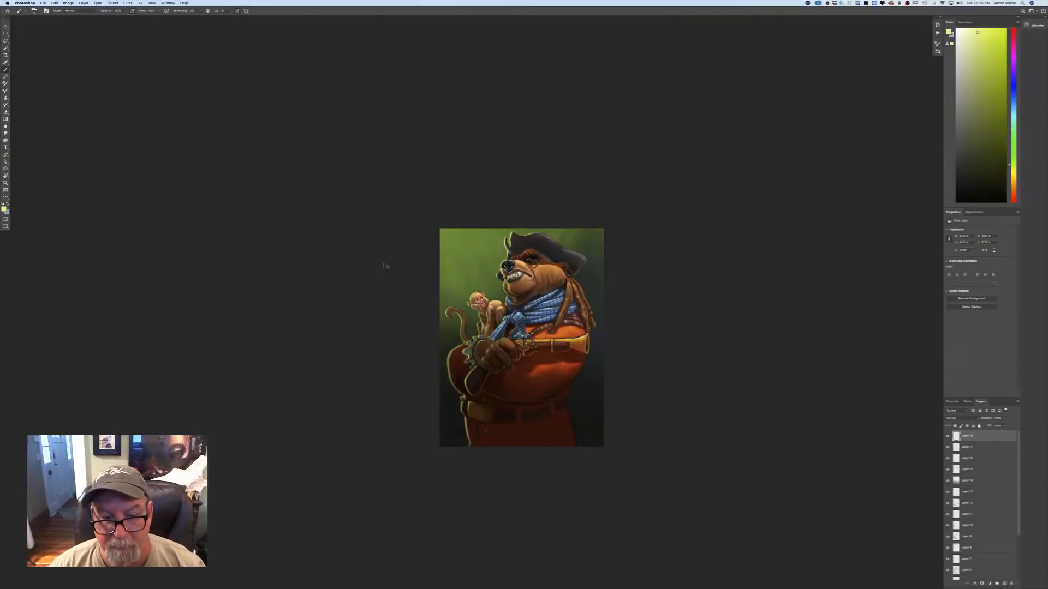
key("ctrl+plus")
key("ctrl+plus")
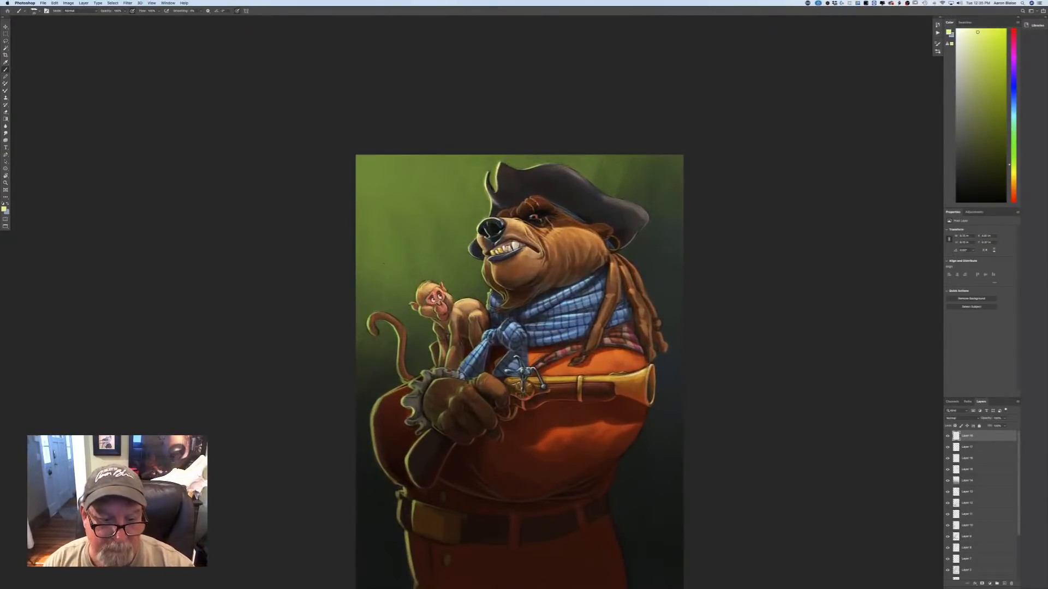
left_click(5, 208)
left_click(458, 384)
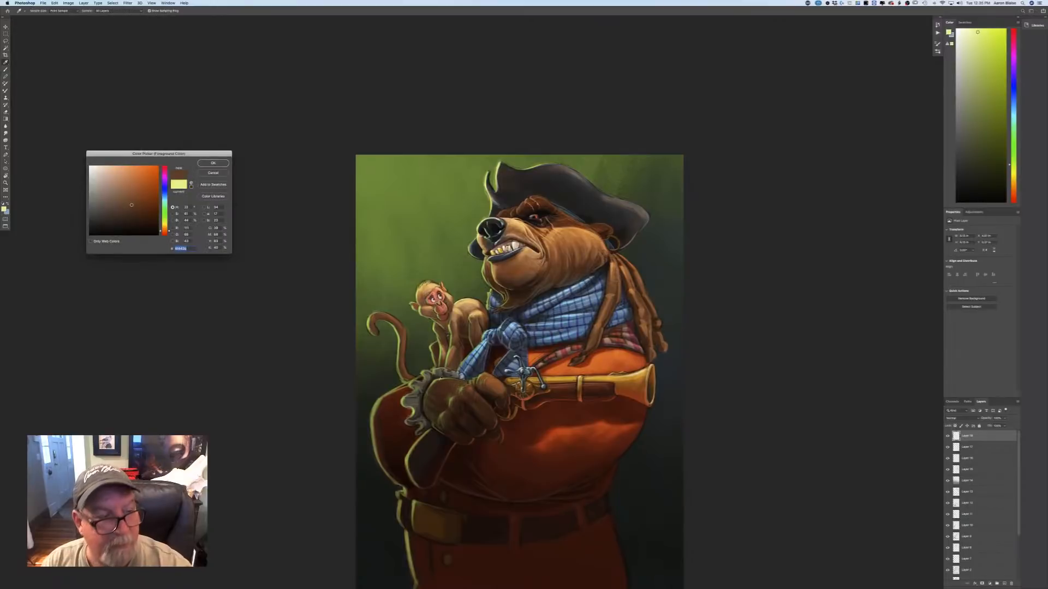
left_click(213, 163)
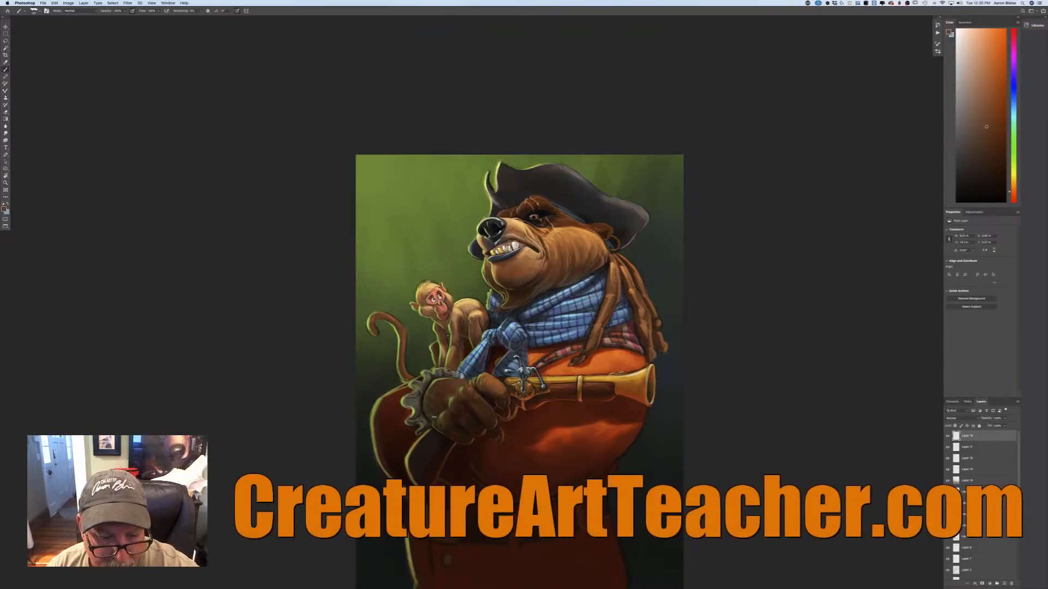
Sample a dark tone from the bear's sleeve and adjust the foreground colour to a slightly lighter reddish brown.
key("super+minus")
key("super+minus")
key("super+minus")
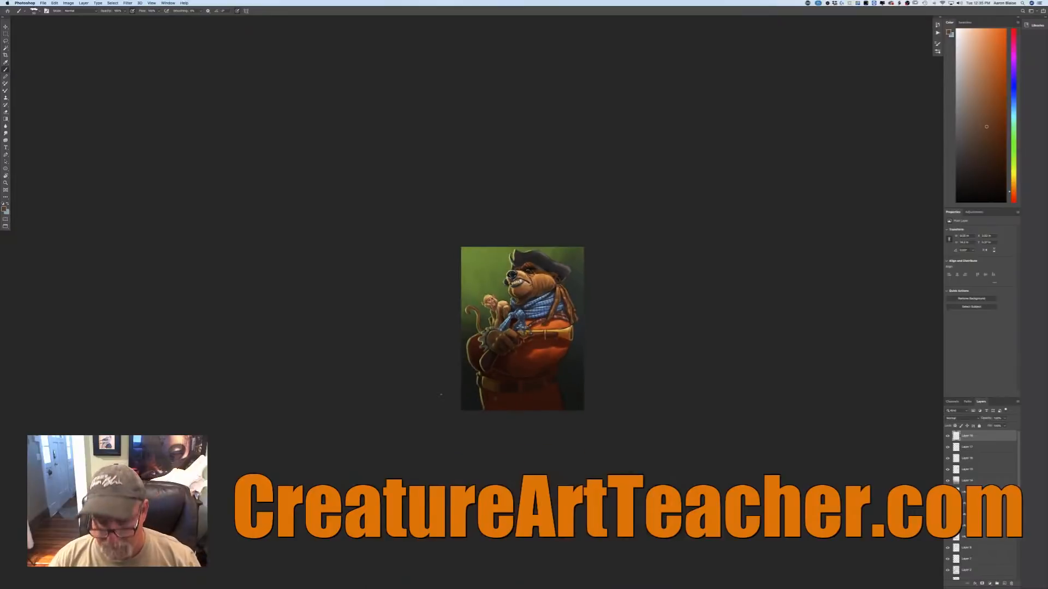
key("super+plus")
key("super+plus")
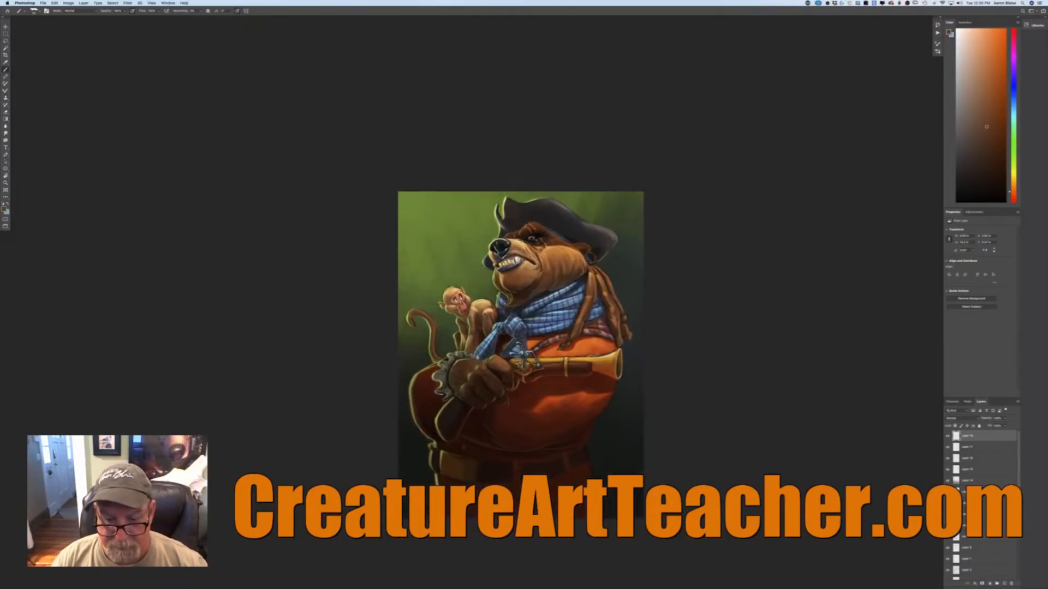
left_click(5, 209)
left_click(453, 412)
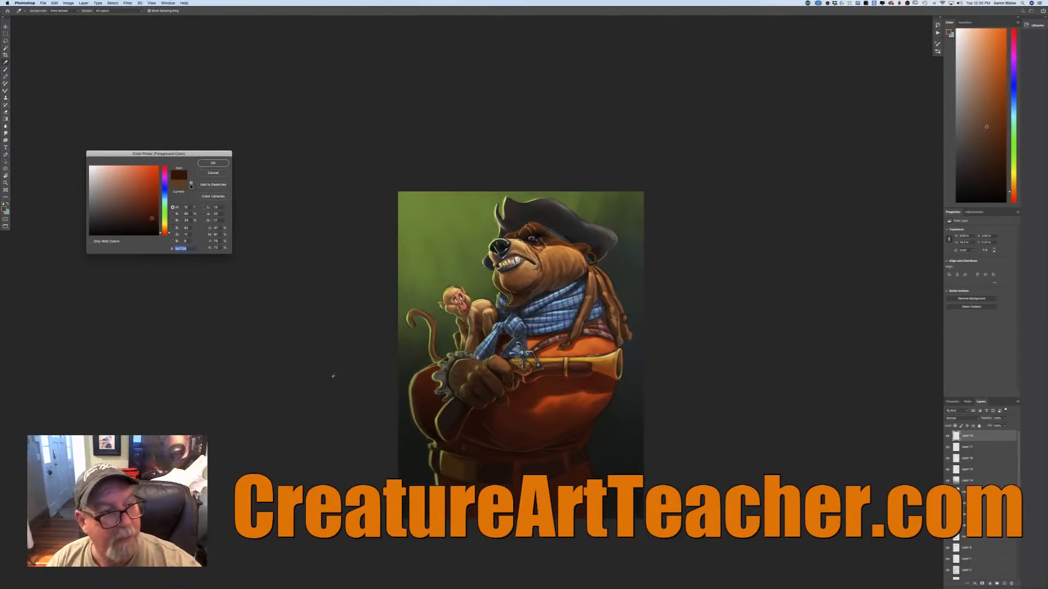
left_click(146, 209)
left_click(213, 163)
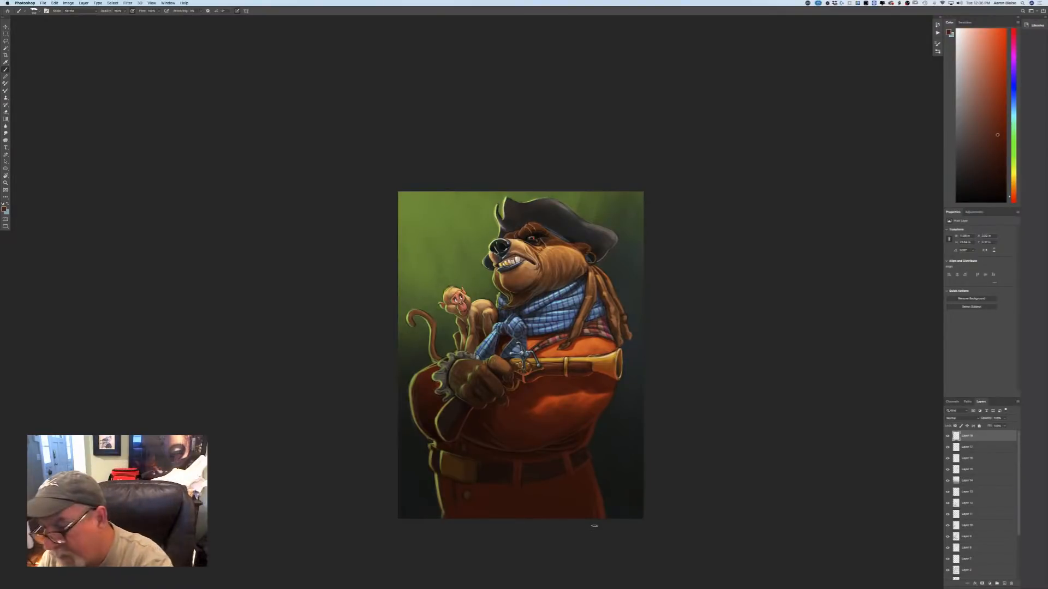
Group all the painting layers above the background and duplicate the group.
left_click_drag(1019, 509, 1002, 585)
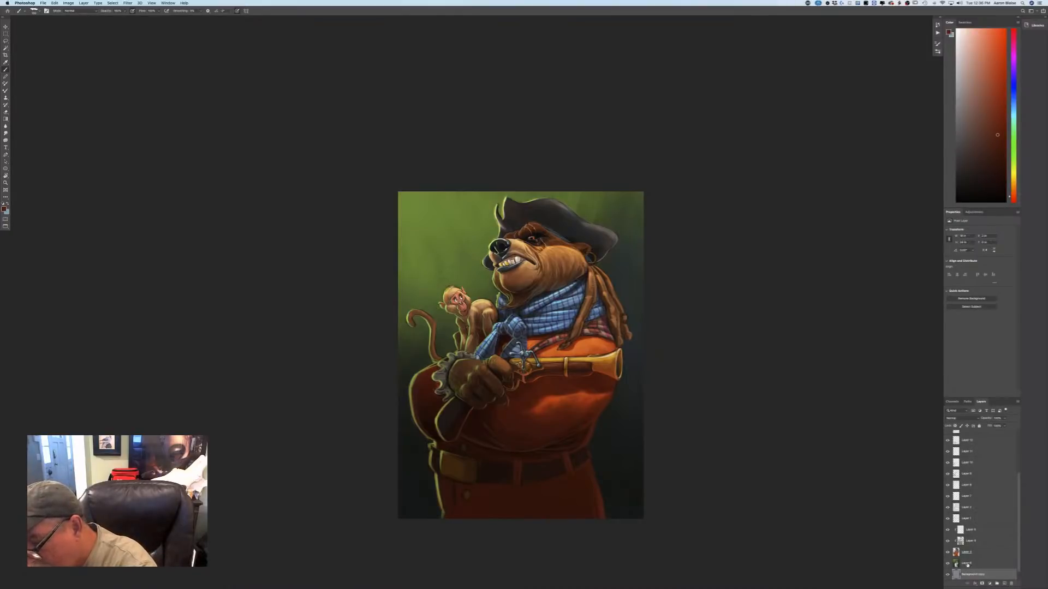
left_click_drag(1018, 514, 1010, 413)
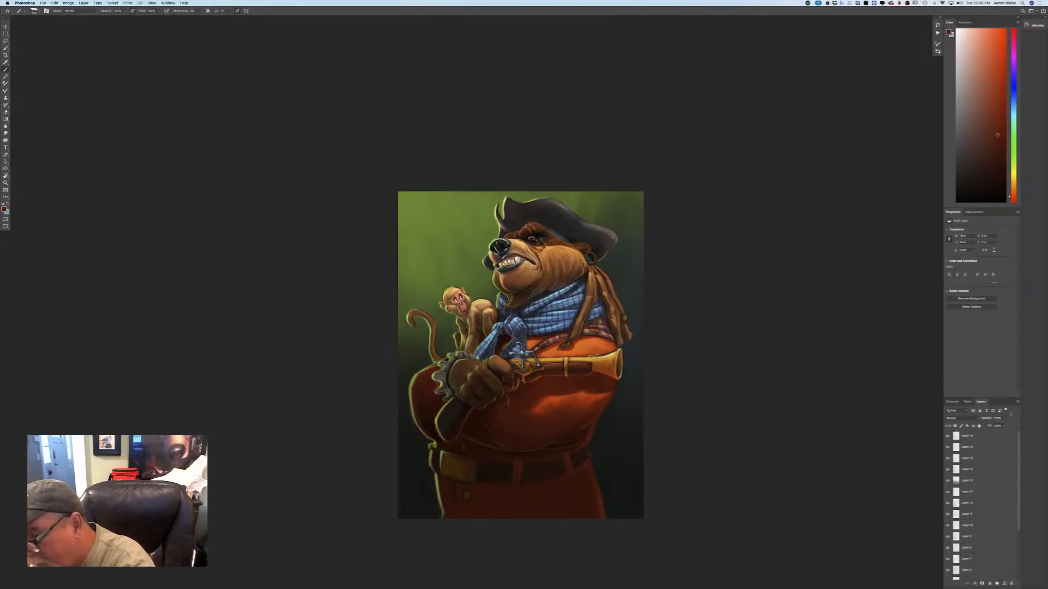
left_click(963, 436, "shift")
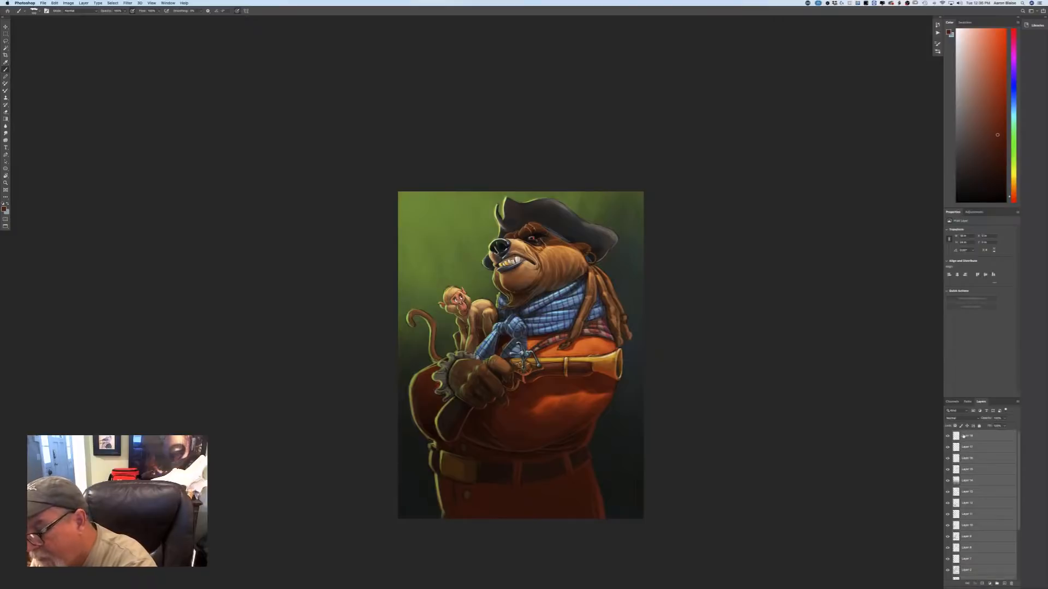
left_click(997, 584)
left_click_drag(965, 435, 1002, 577)
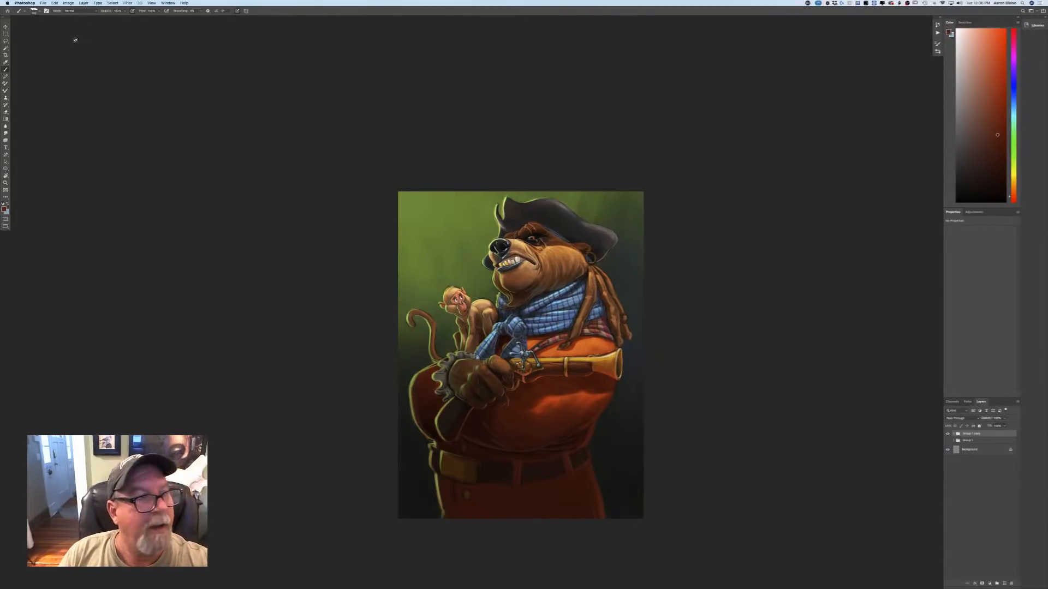
Try merging the duplicated group into a single layer.
left_click(83, 3)
left_click(89, 205)
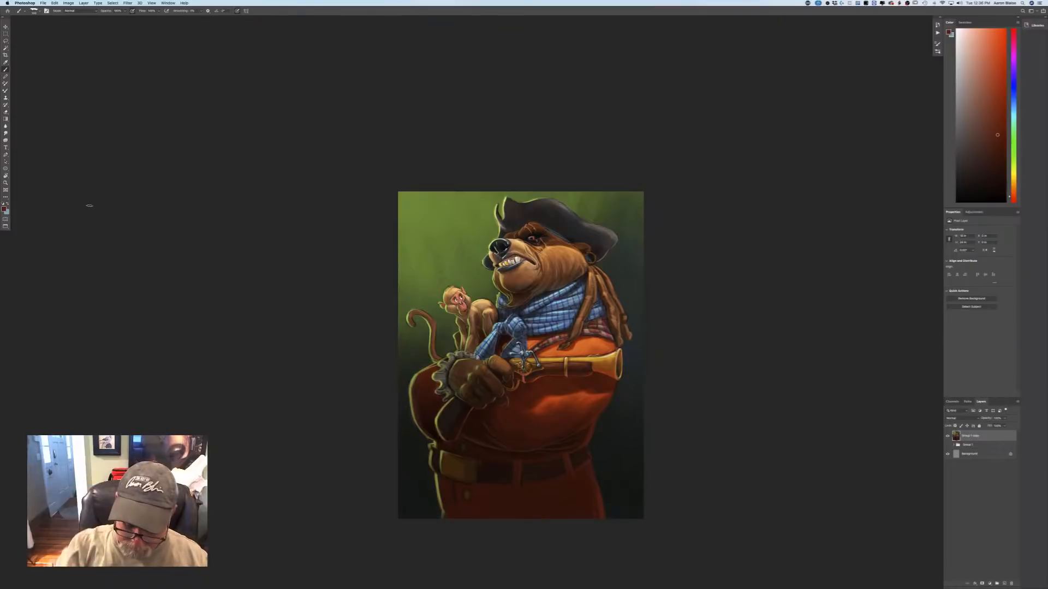
key("super+equal")
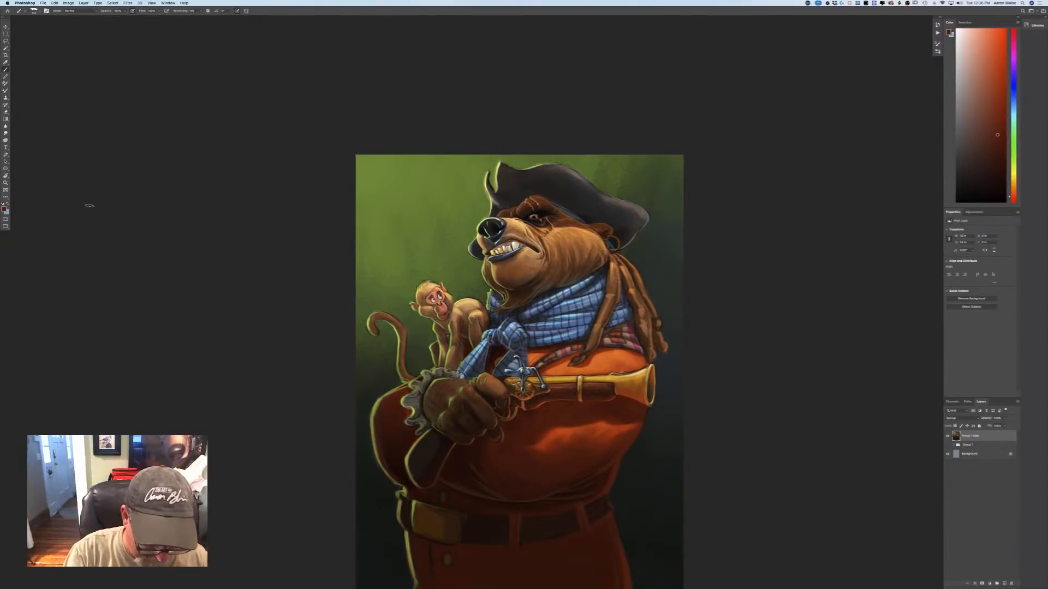
key("super+z")
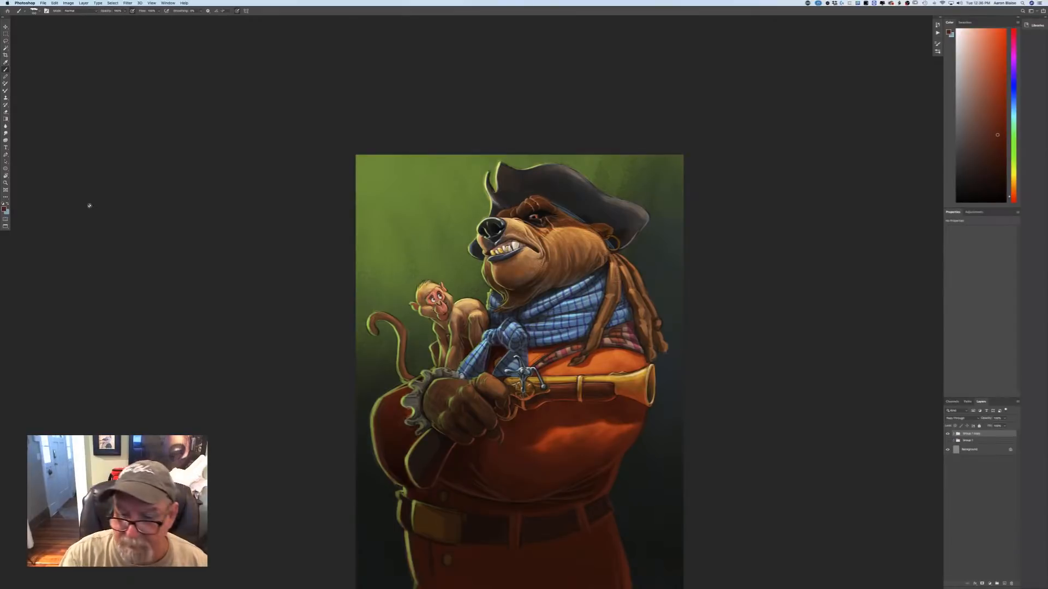
Soften the painted green backdrop layer inside the duplicated group with a Gaussian Blur of increased radius.
left_click(953, 433)
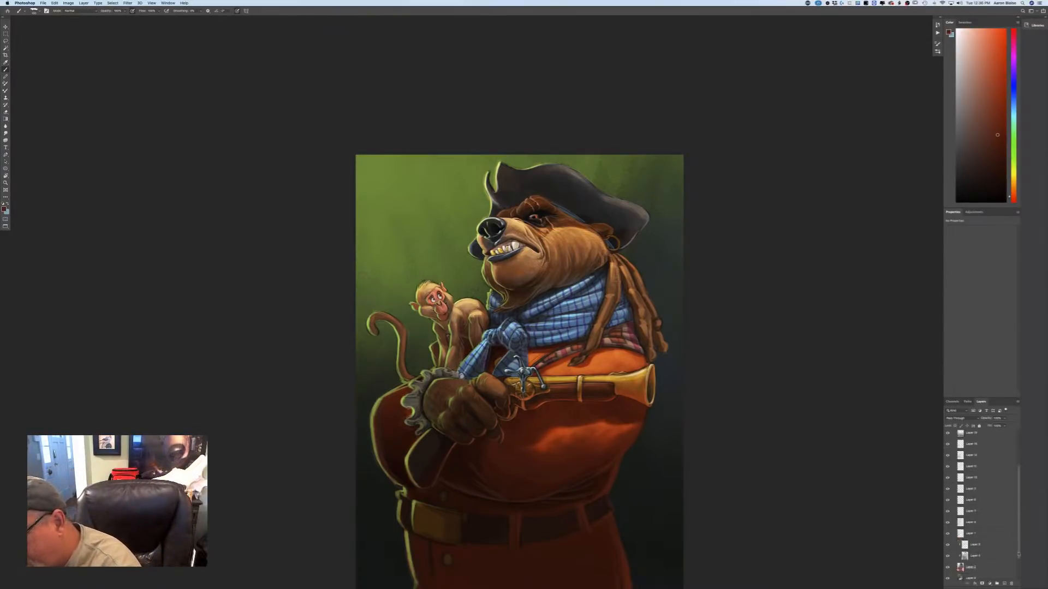
left_click(975, 547)
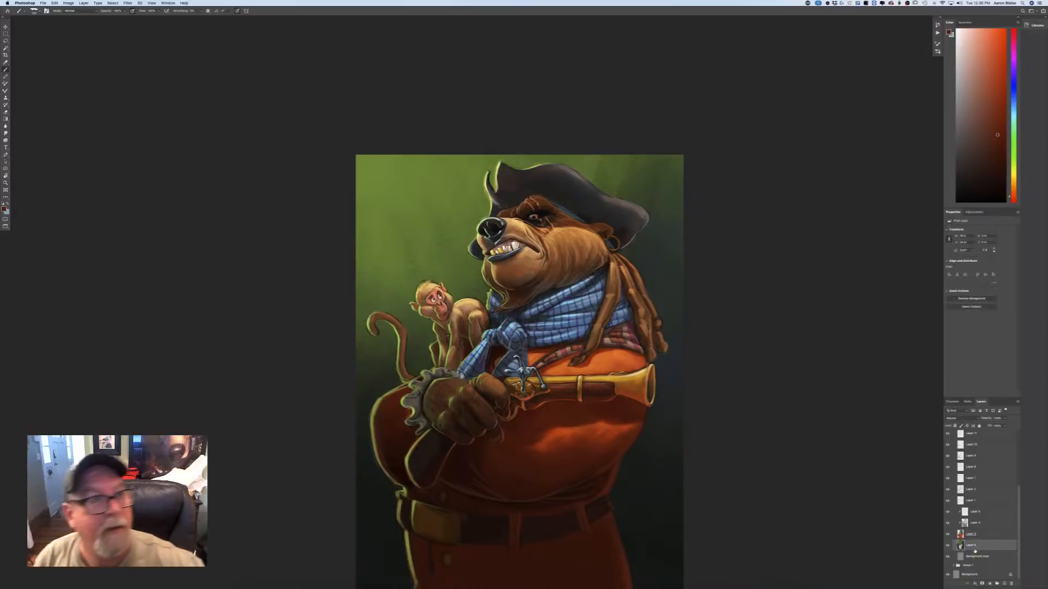
left_click(128, 3)
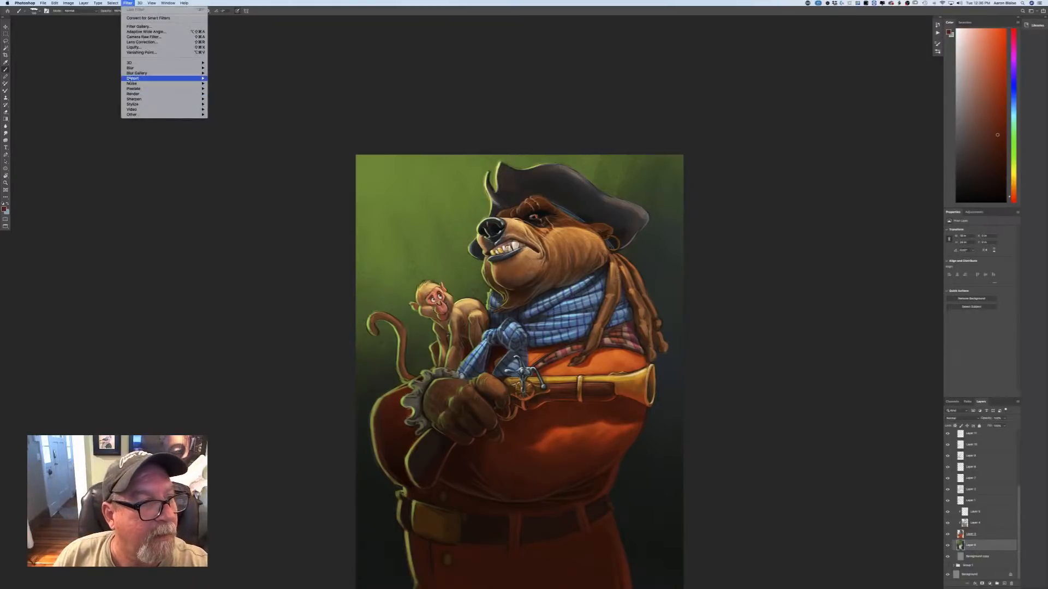
mouse_move(128, 73)
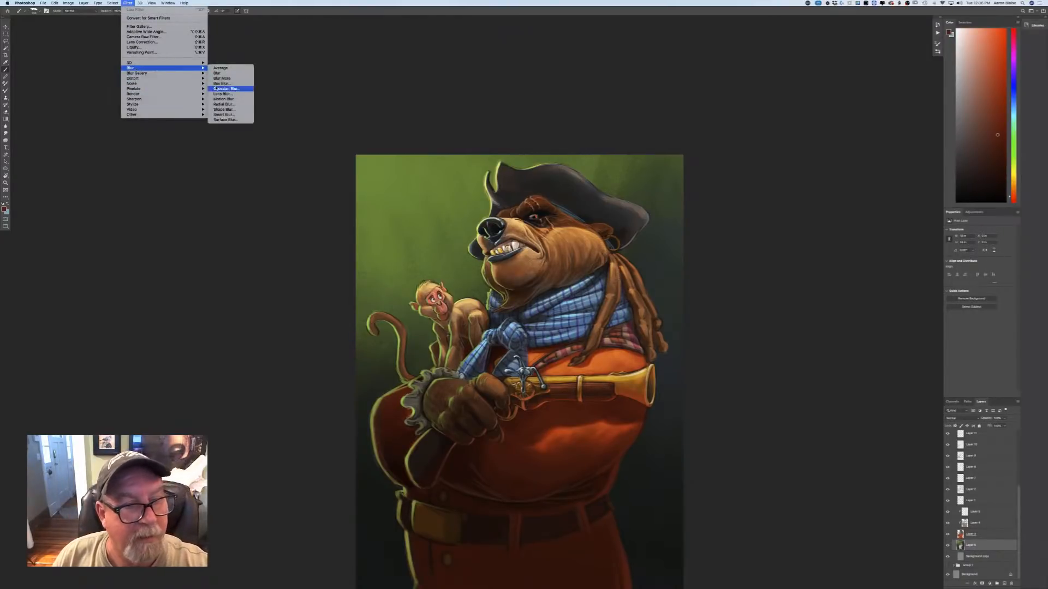
left_click(214, 87)
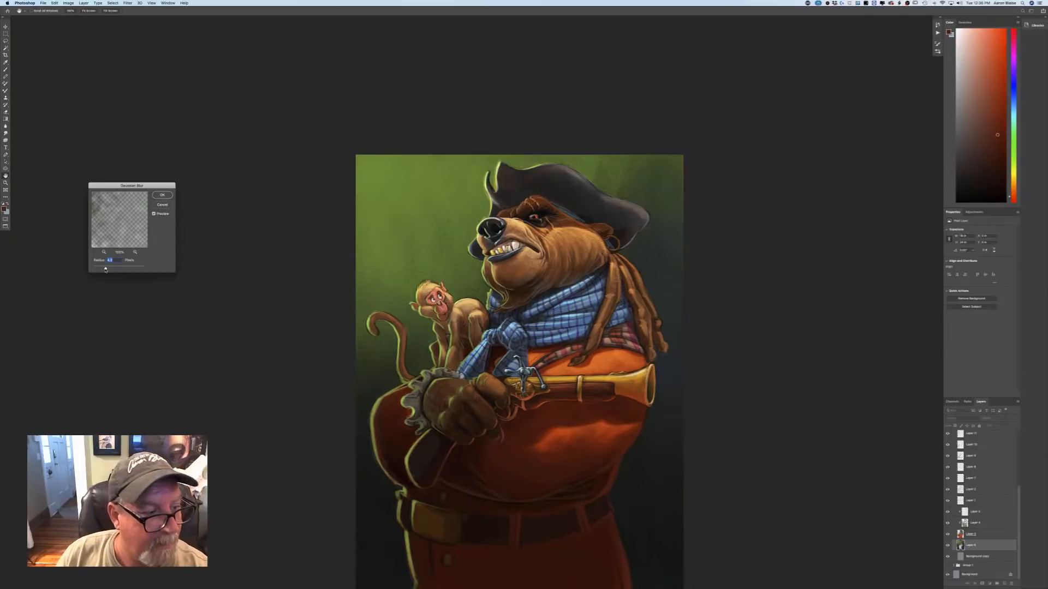
left_click_drag(105, 268, 115, 270)
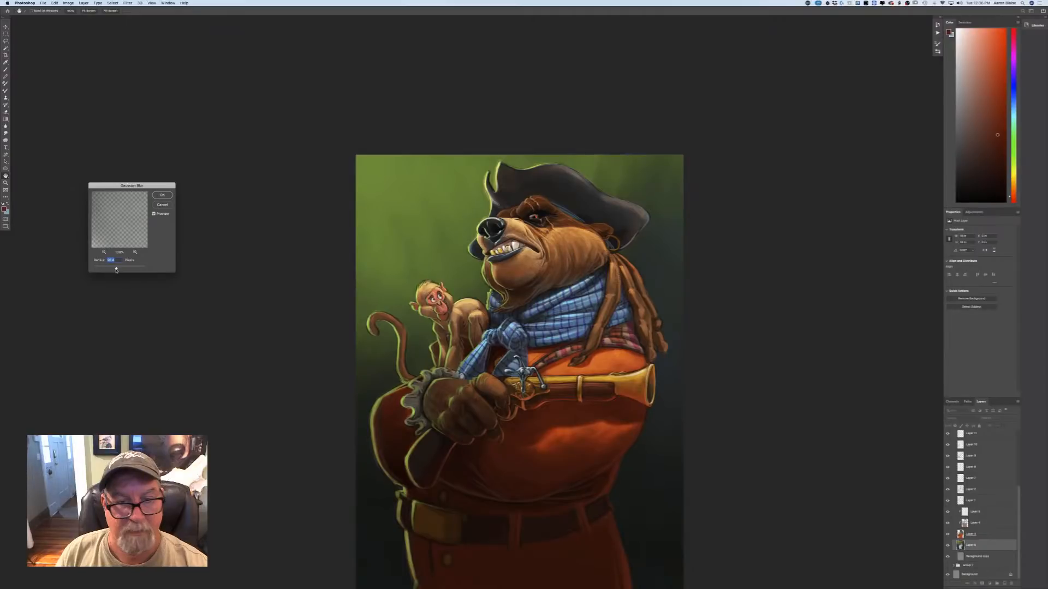
left_click(162, 195)
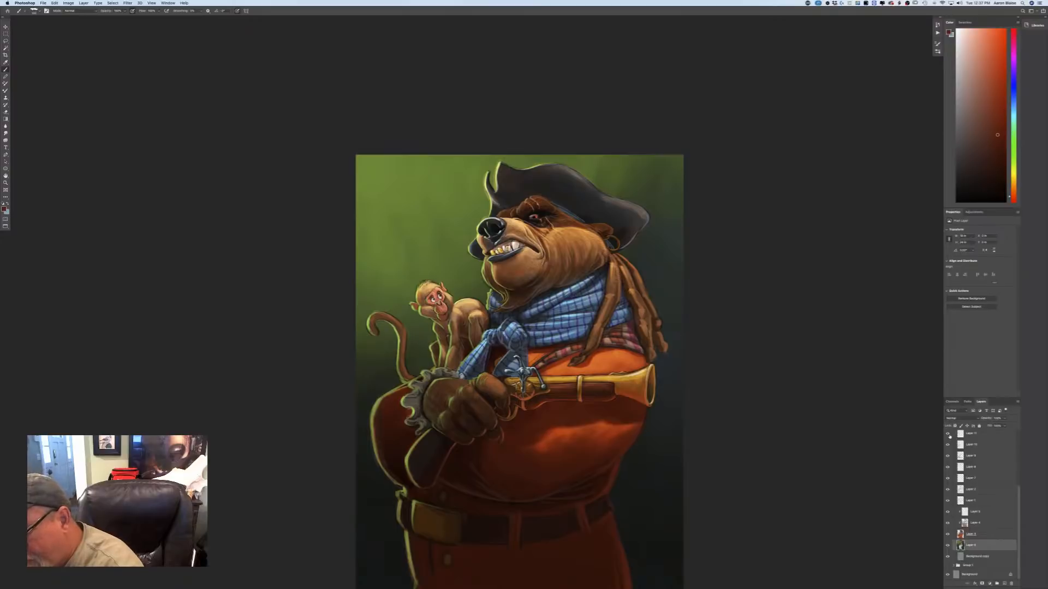
Collapse the duplicated group and merge it into a single layer.
scroll(959, 451, "up", 5)
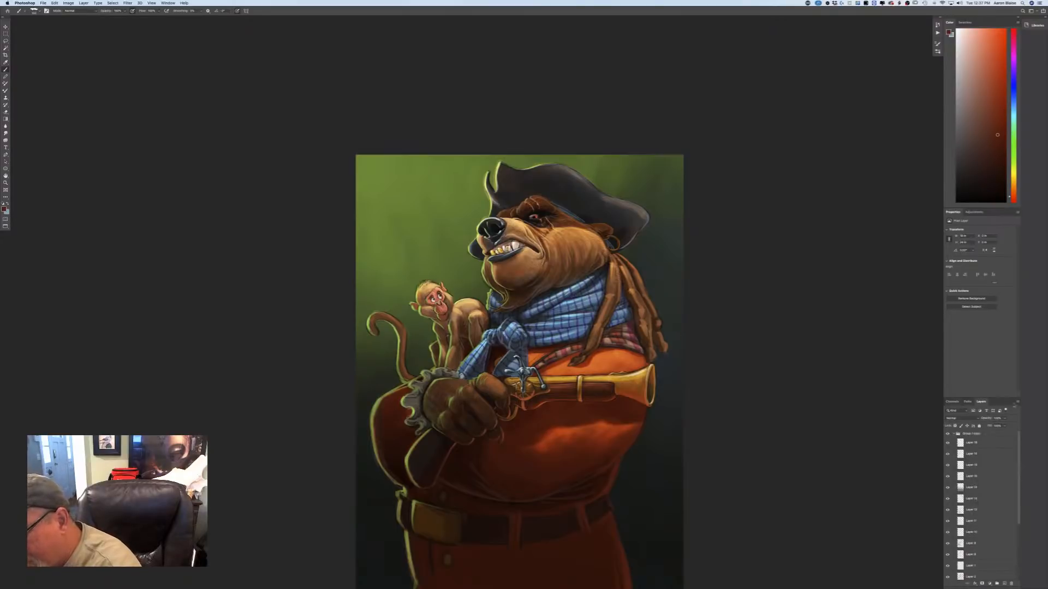
left_click(959, 434)
left_click(954, 434)
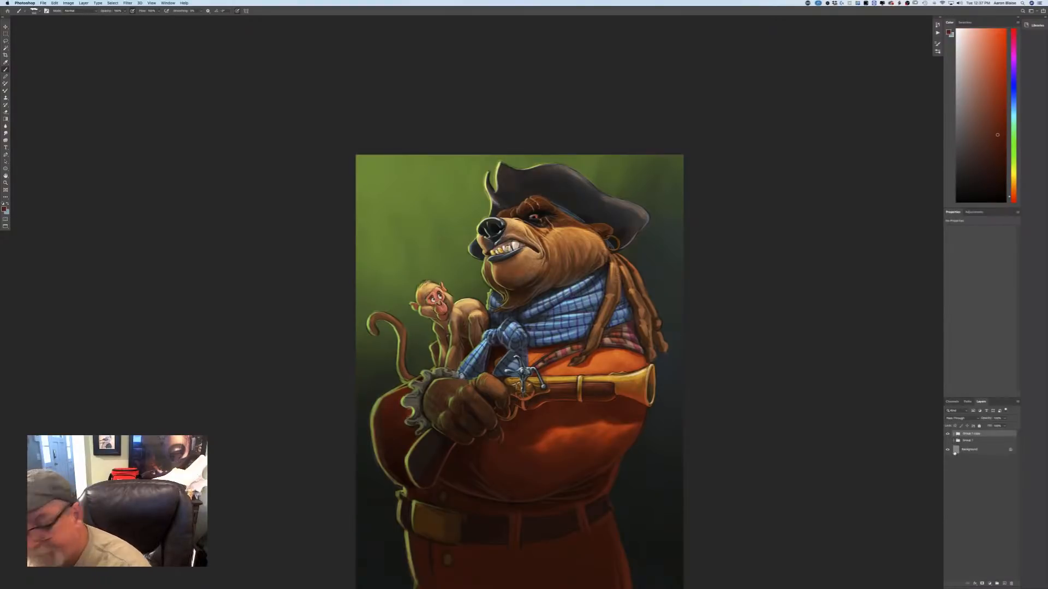
left_click(83, 3)
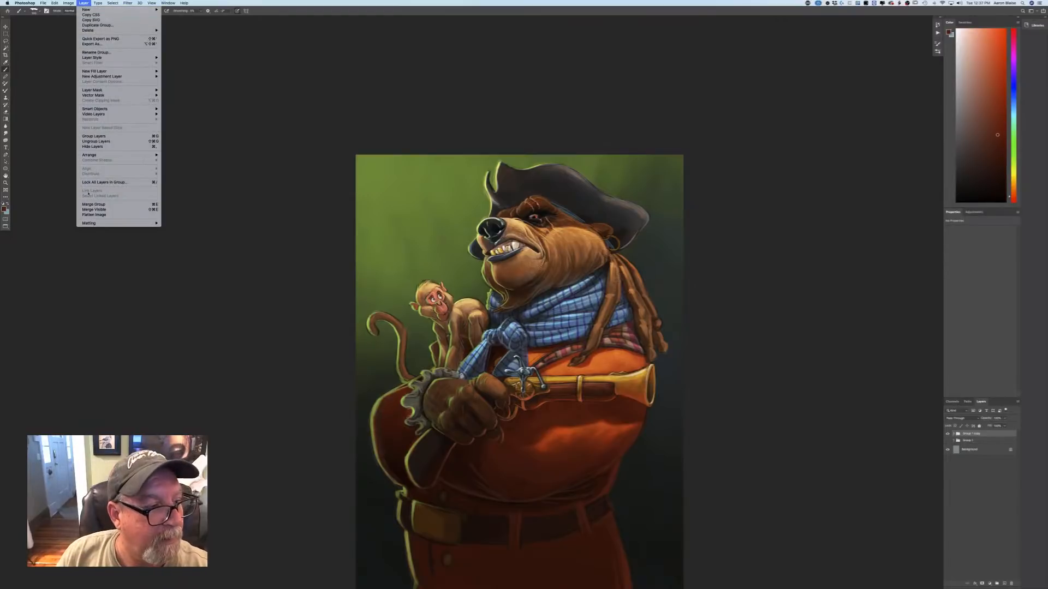
left_click(87, 204)
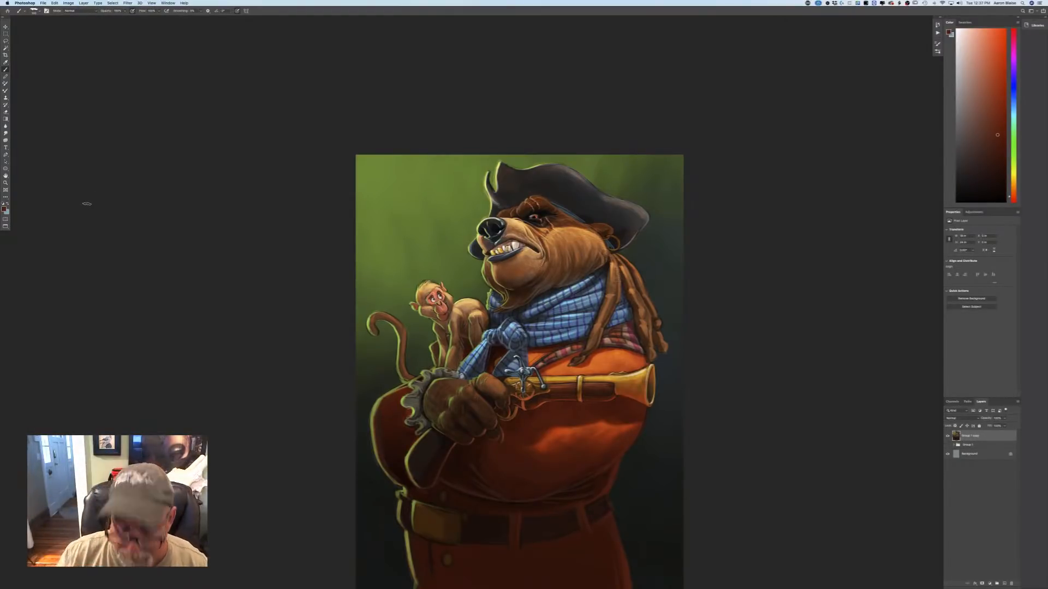
key("super+minus")
key("super+minus")
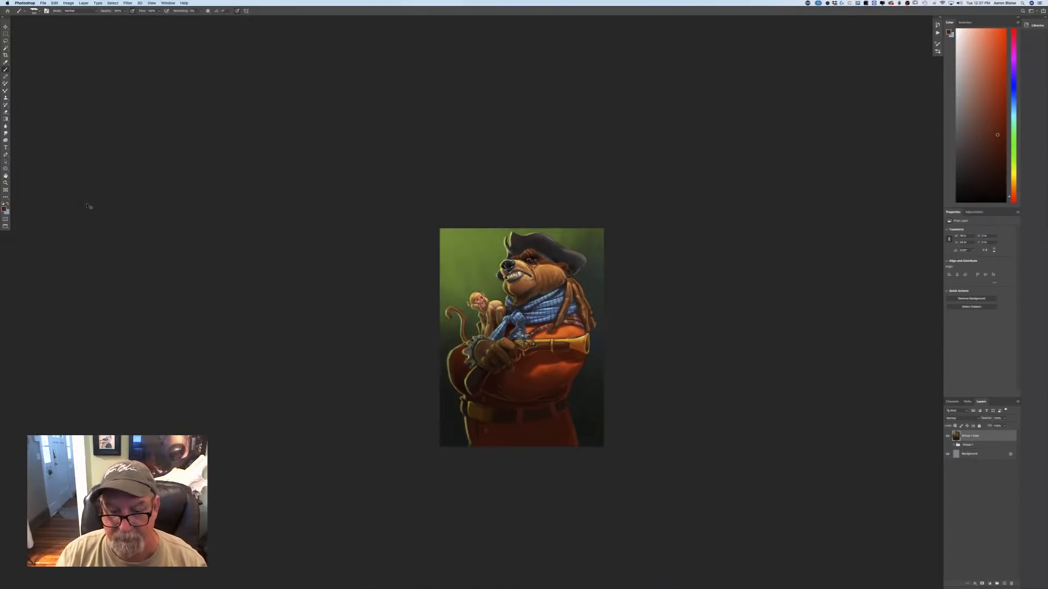
key("super+plus")
key("super+plus")
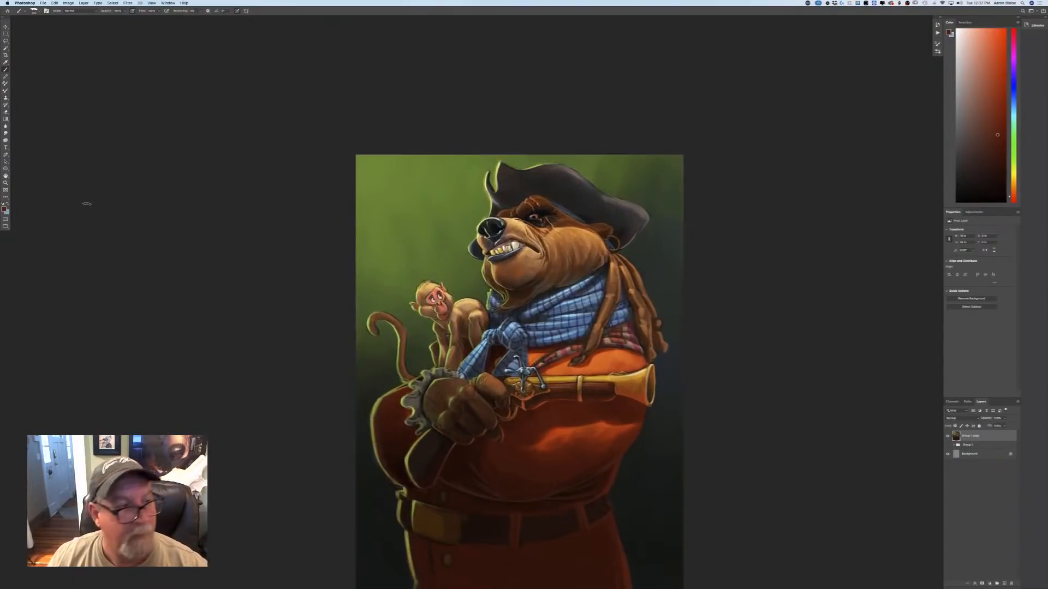
Apply a stronger Tilt-Shift blur to the merged layer, keeping the area from the hat to the bear's belly sharp.
left_click(128, 2)
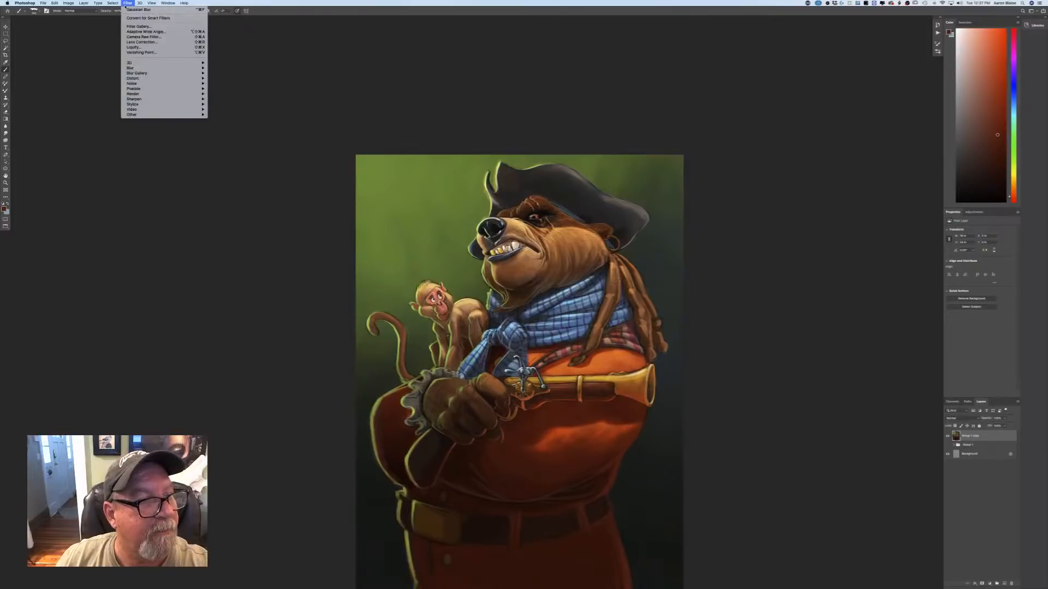
mouse_move(141, 73)
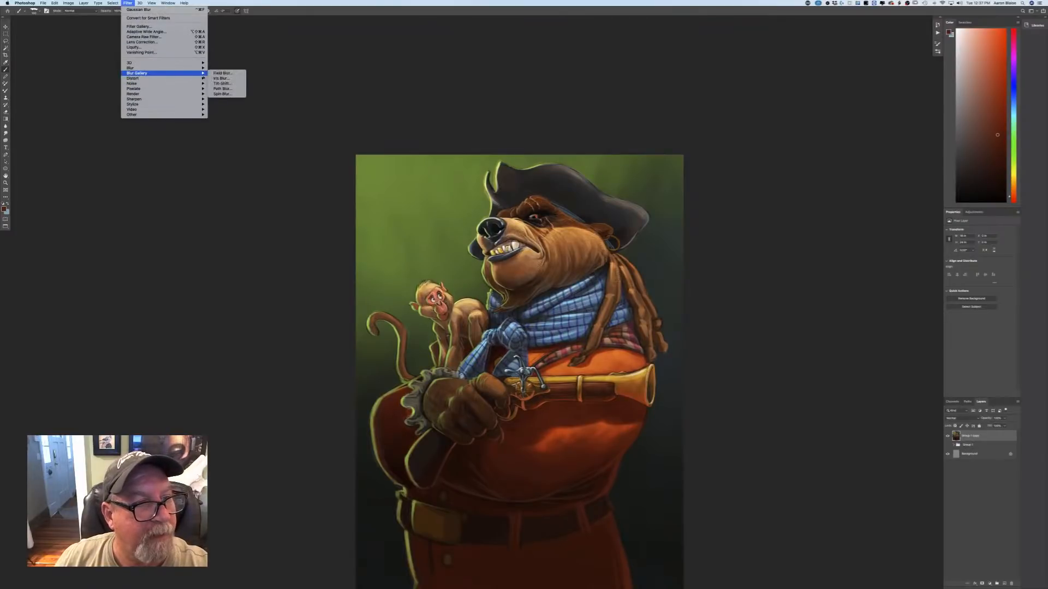
left_click(221, 83)
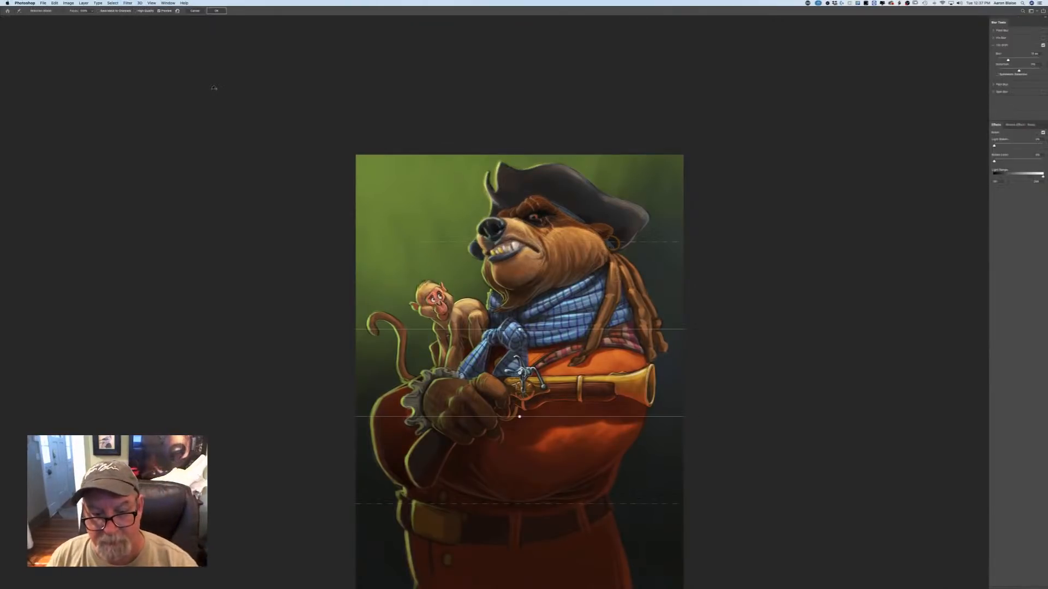
left_click_drag(519, 416, 518, 449)
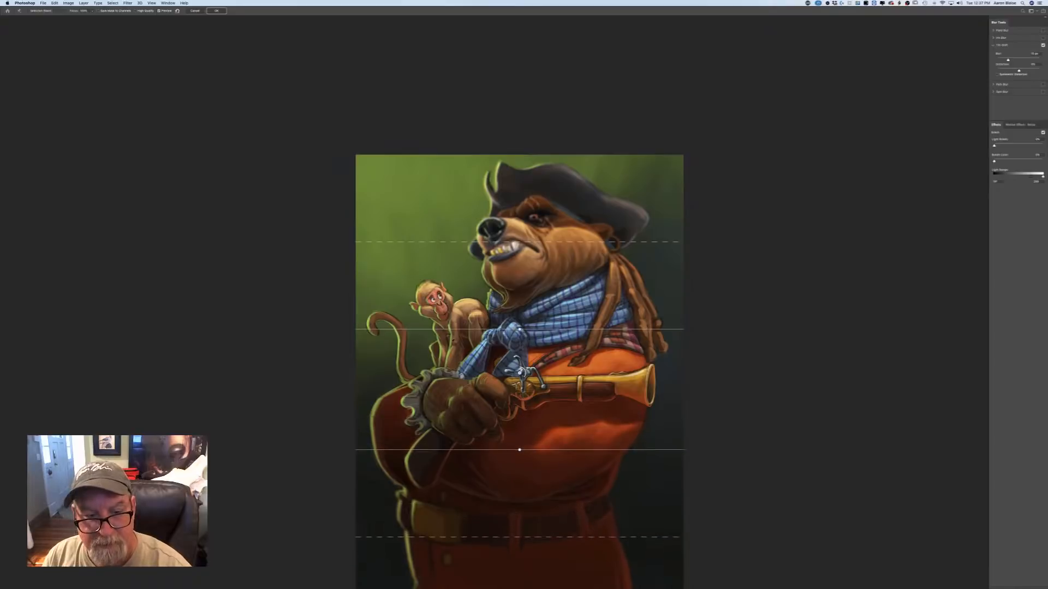
left_click_drag(519, 329, 518, 321)
left_click_drag(448, 322, 448, 187)
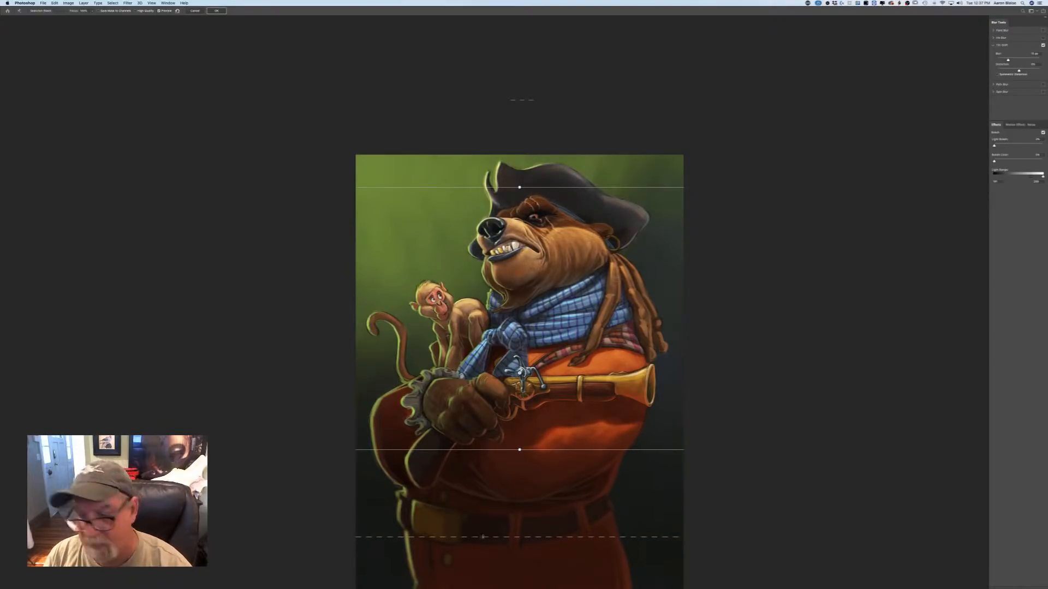
left_click_drag(1008, 61, 1014, 61)
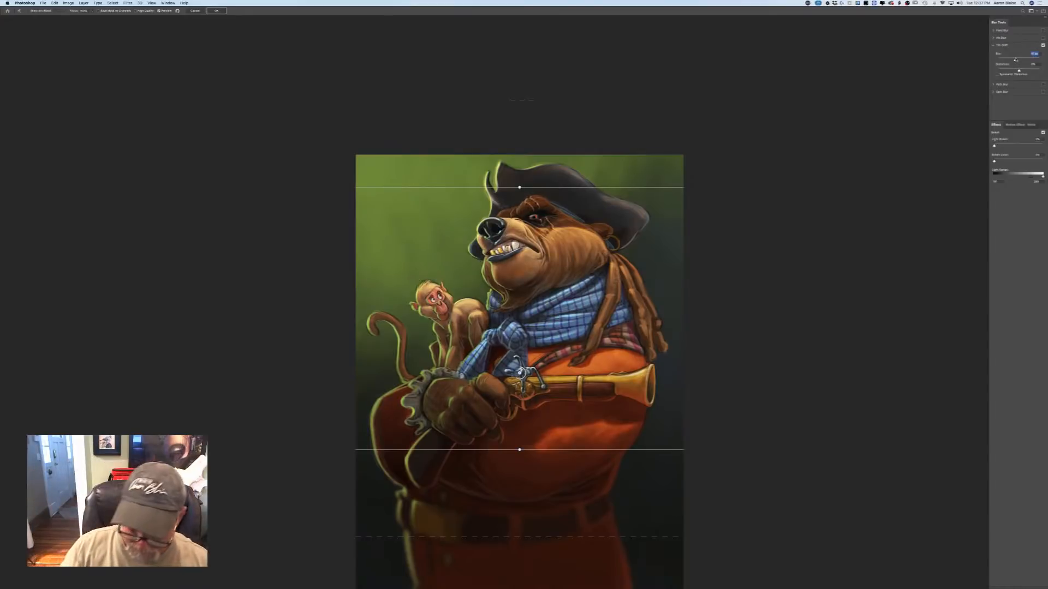
key("Return")
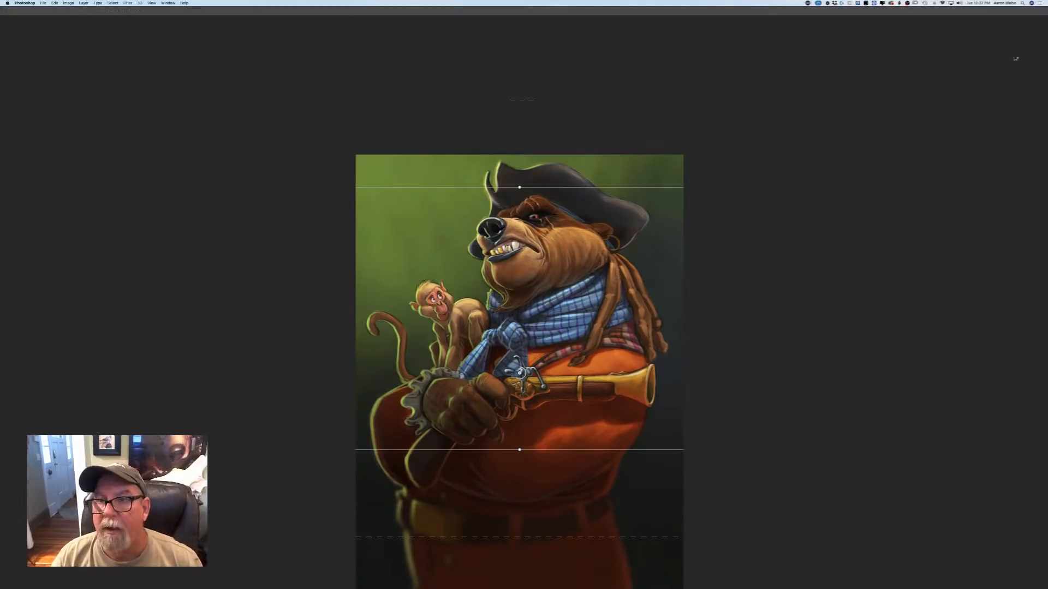
Examine the tilt-shifted painting at reduced and enlarged sizes.
key("Tab")
left_click_drag(237, 405, 233, 379)
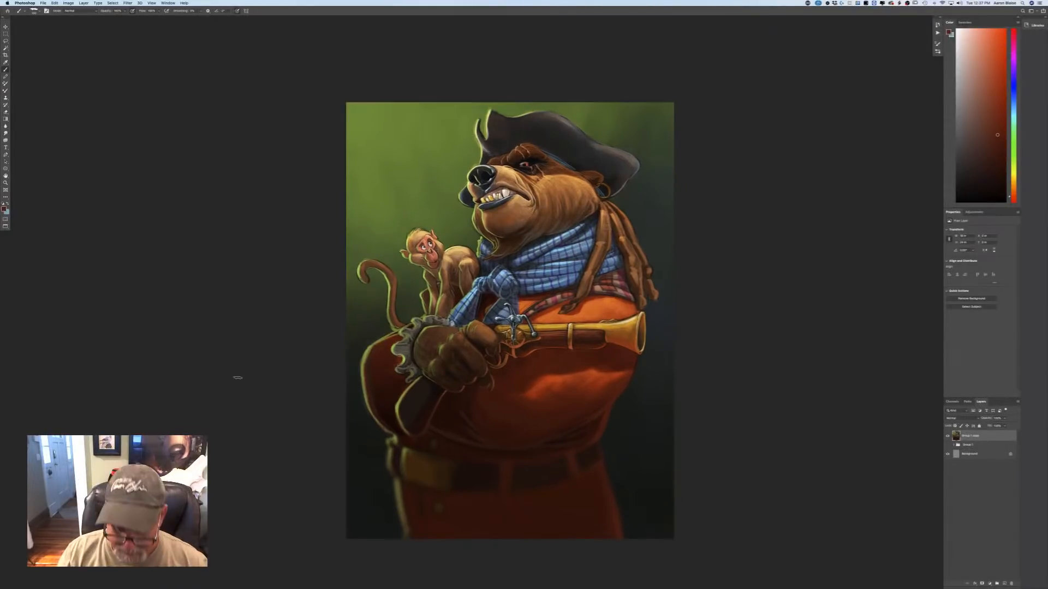
key("super+minus")
key("super+minus")
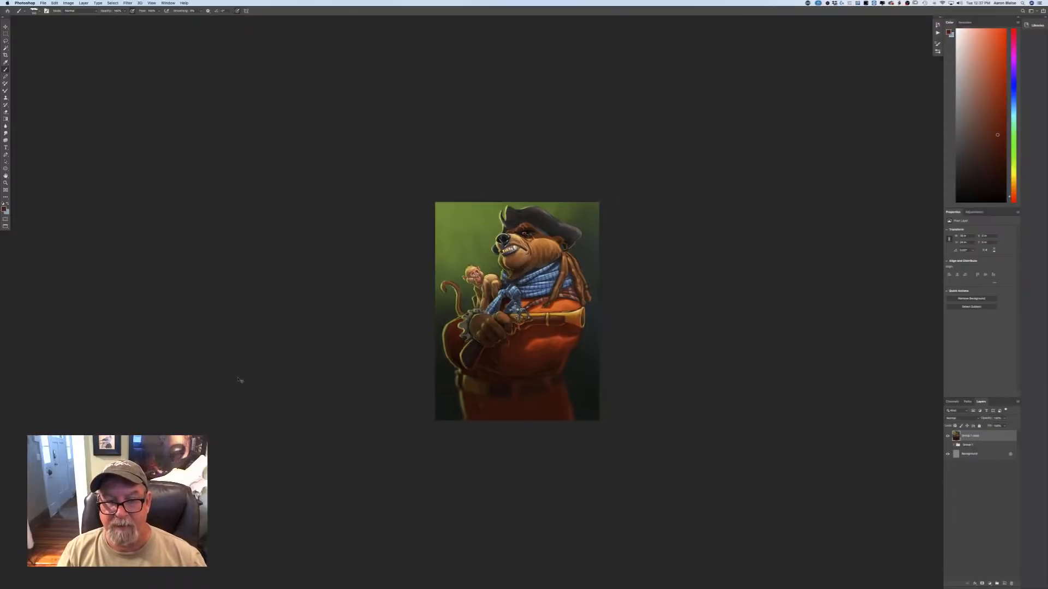
key("super+plus")
key("super+plus")
key("super+plus")
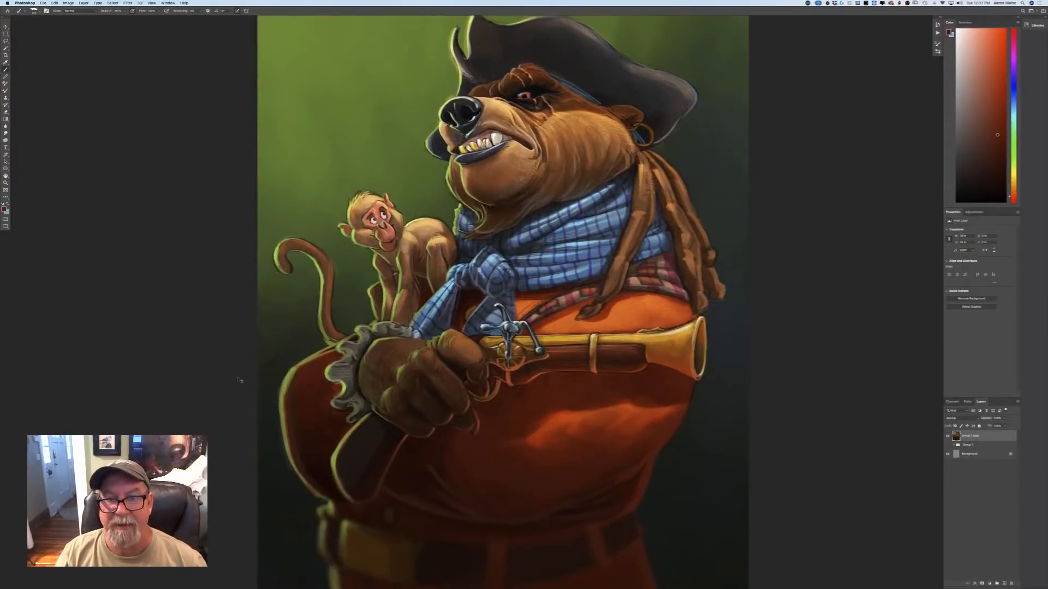
scroll(237, 378, "up", 5)
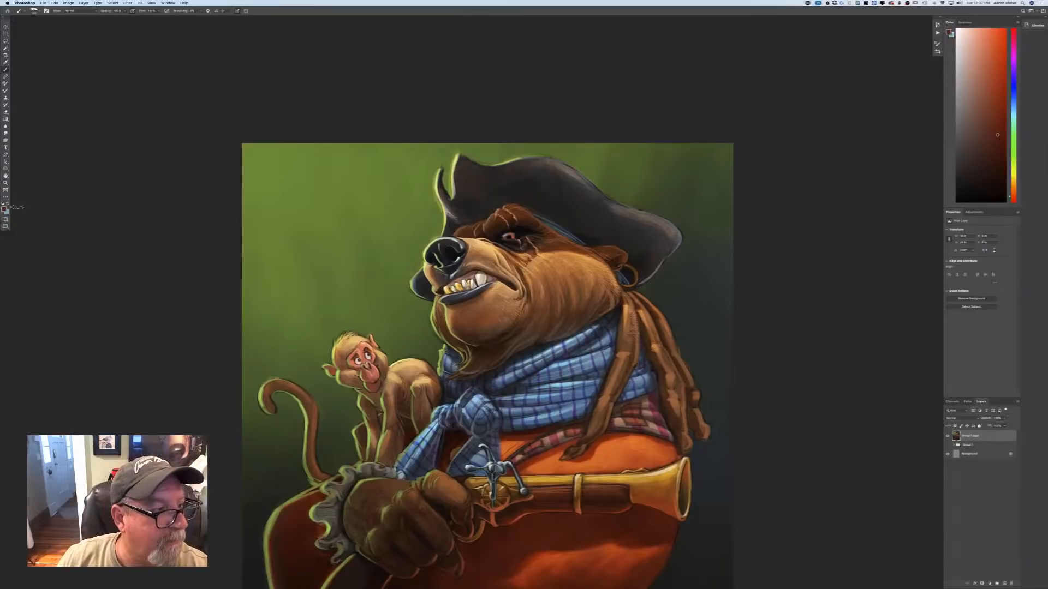
Switch to the Smudge tool and choose the Soft Round Pressure Size brush preset.
left_click(5, 133)
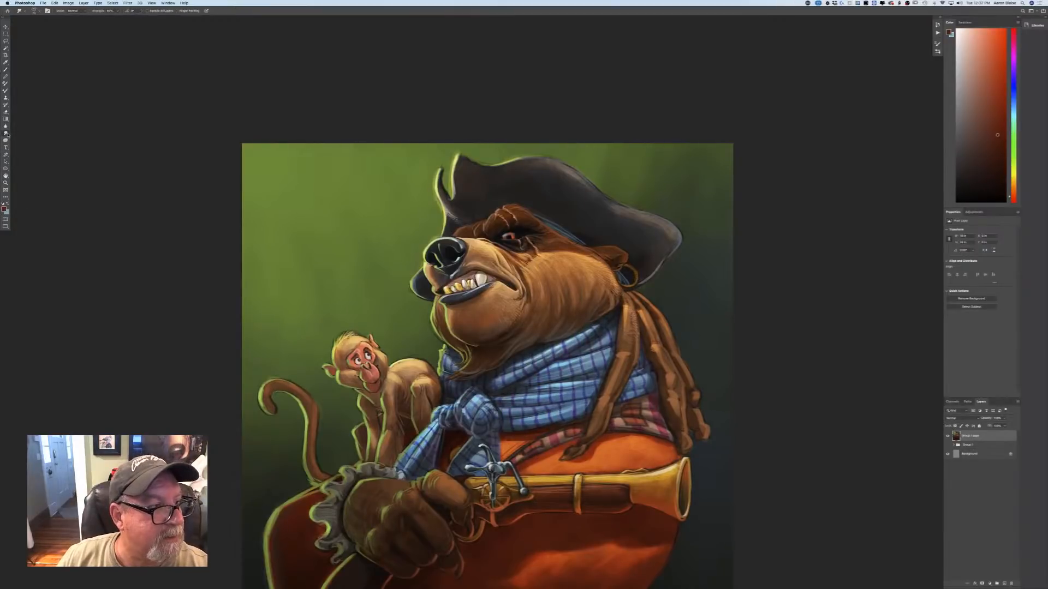
left_click(35, 11)
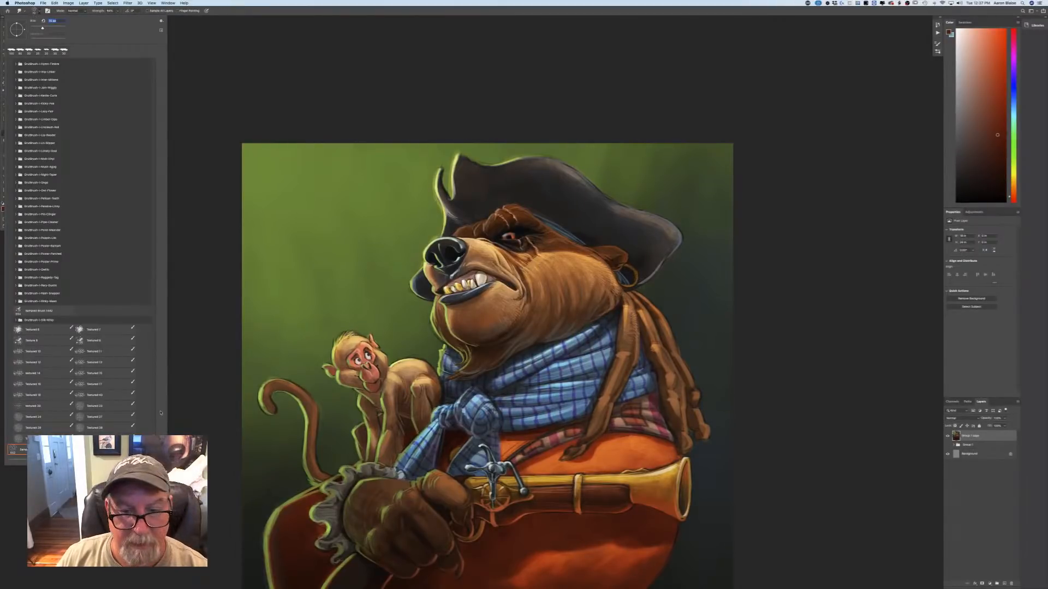
scroll(161, 413, "up", 15)
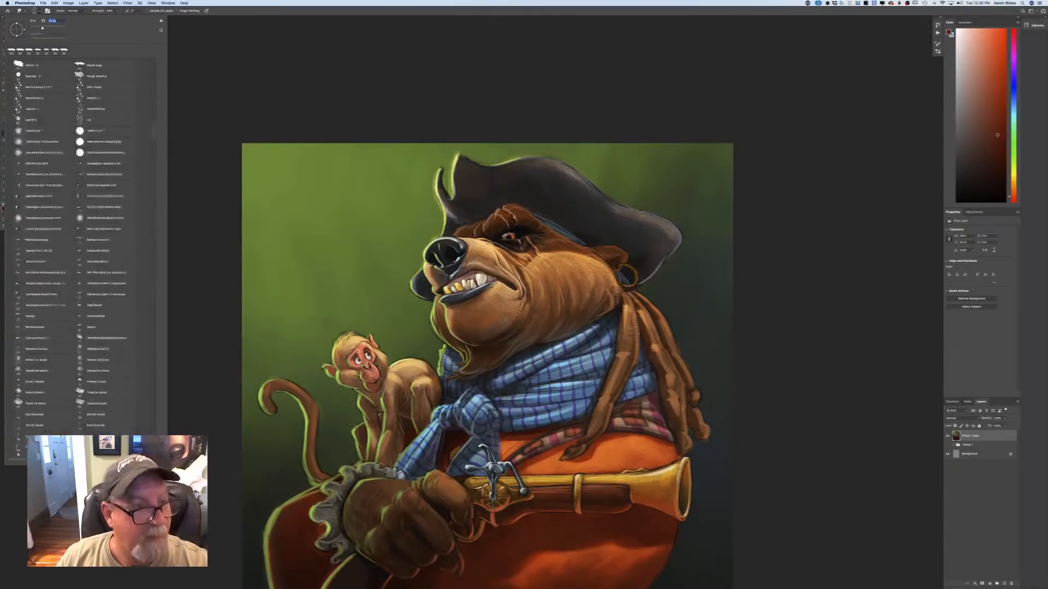
left_click(85, 202)
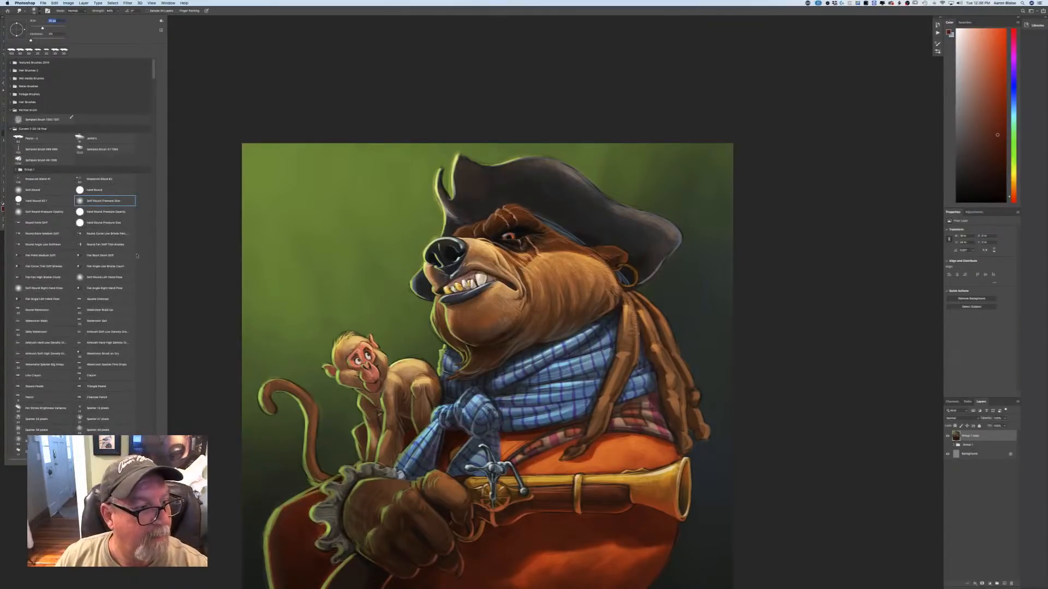
Choose the Soft Round Pressure Opacity preset for the Smudge tool and enlarge the brush.
left_click(42, 214)
left_click(209, 267)
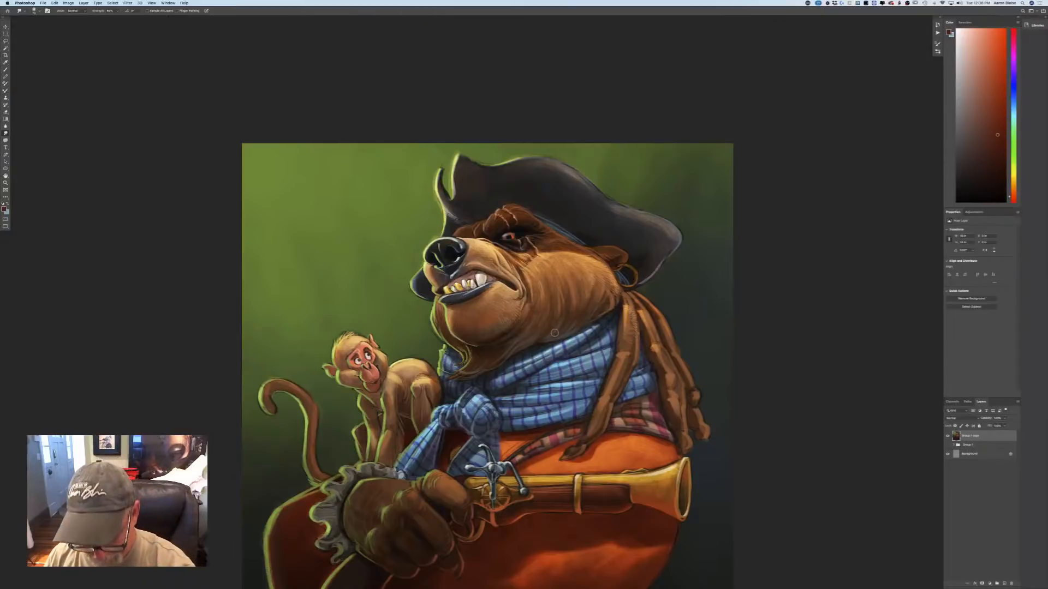
key("]")
key("]")
key("]")
key("]")
key("]")
key("]")
key("]")
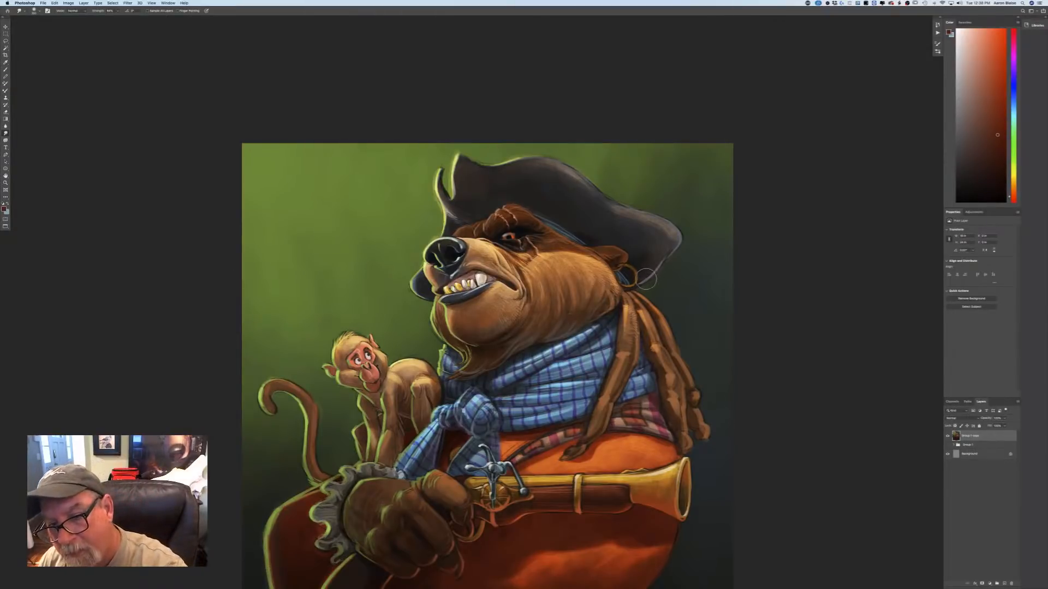
Soften the outer edges of the bear's hat brim by smudging them with a larger brush.
key("]")
key("]")
key("]")
key("]")
key("]")
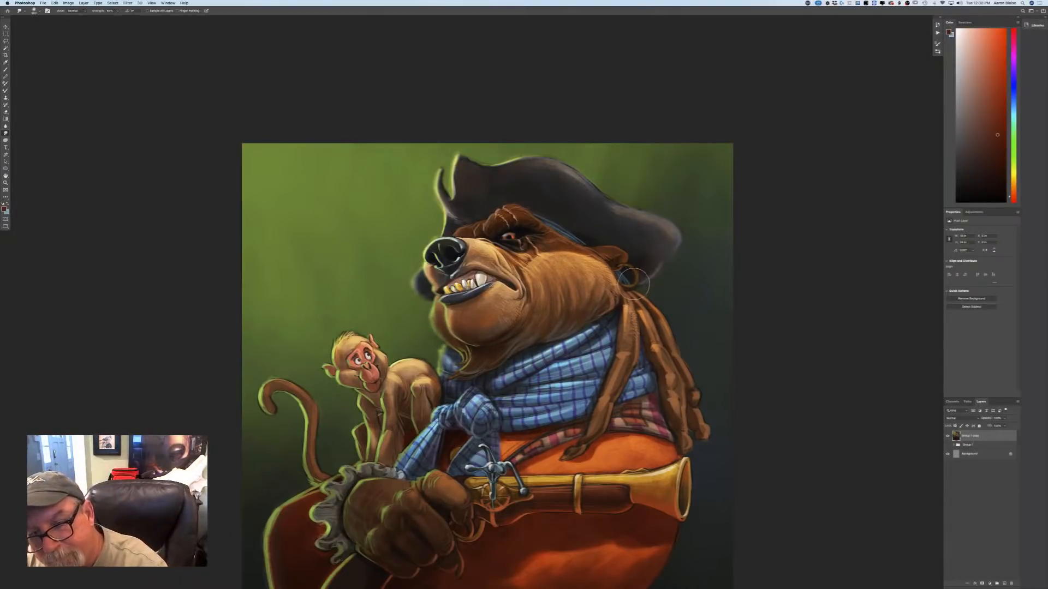
key("bracketright")
key("bracketright")
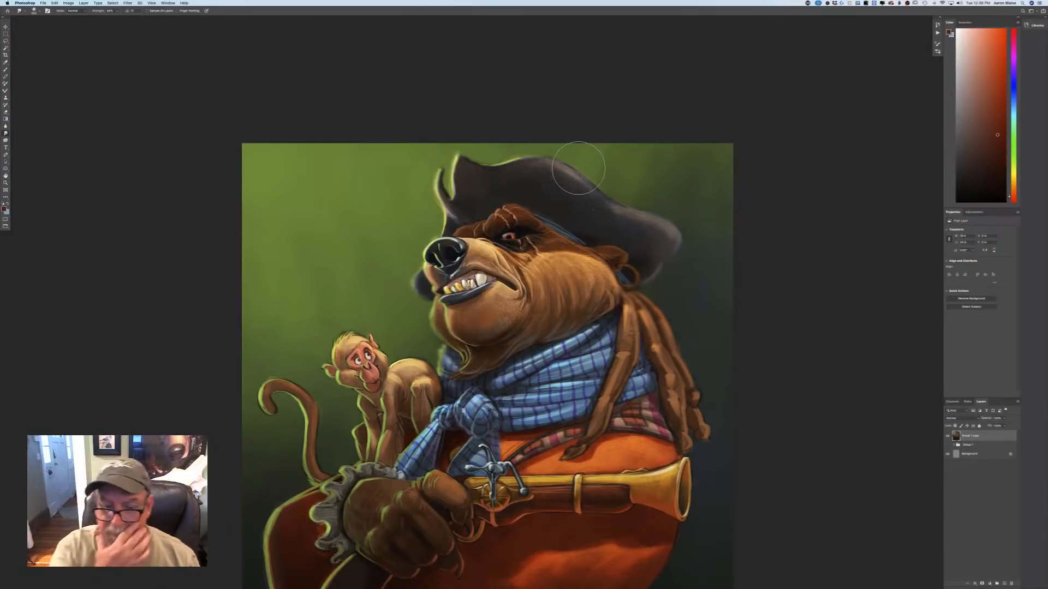
Smudge the monkey's curled tail and the bear's outer outlines to soften them into the background.
left_click_drag(200, 425, 281, 305)
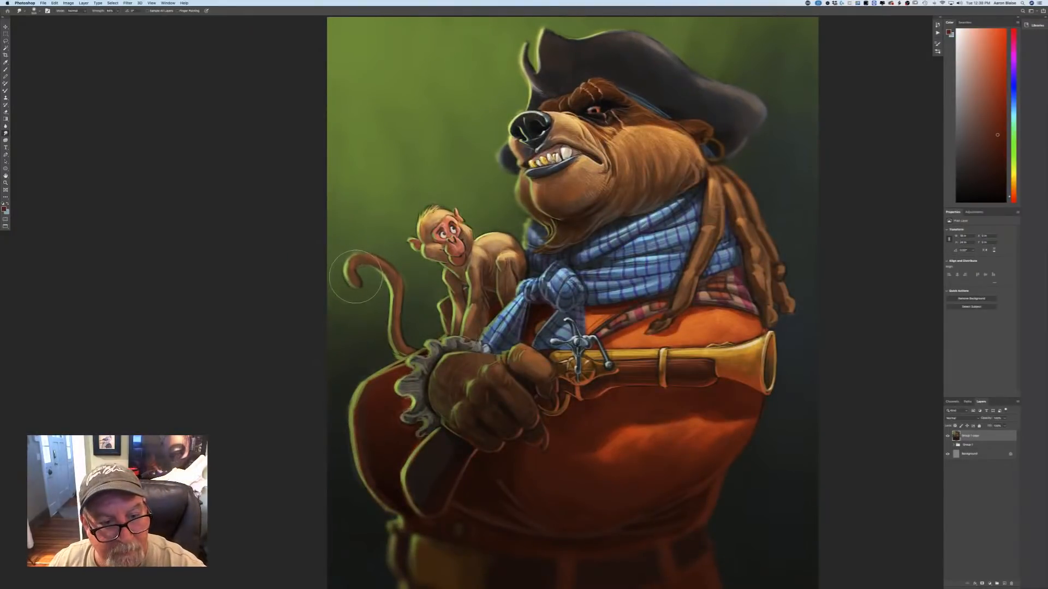
mouse_move(356, 277)
left_mouse_down()
mouse_move(343, 273)
mouse_move(360, 264)
mouse_move(388, 282)
left_mouse_up()
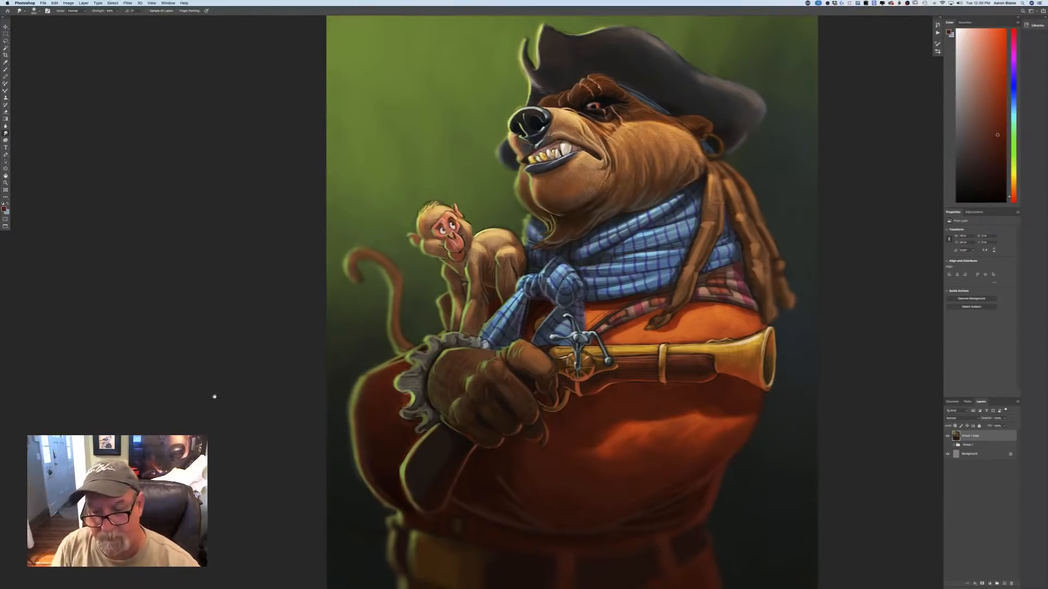
scroll(251, 349, "down", 3)
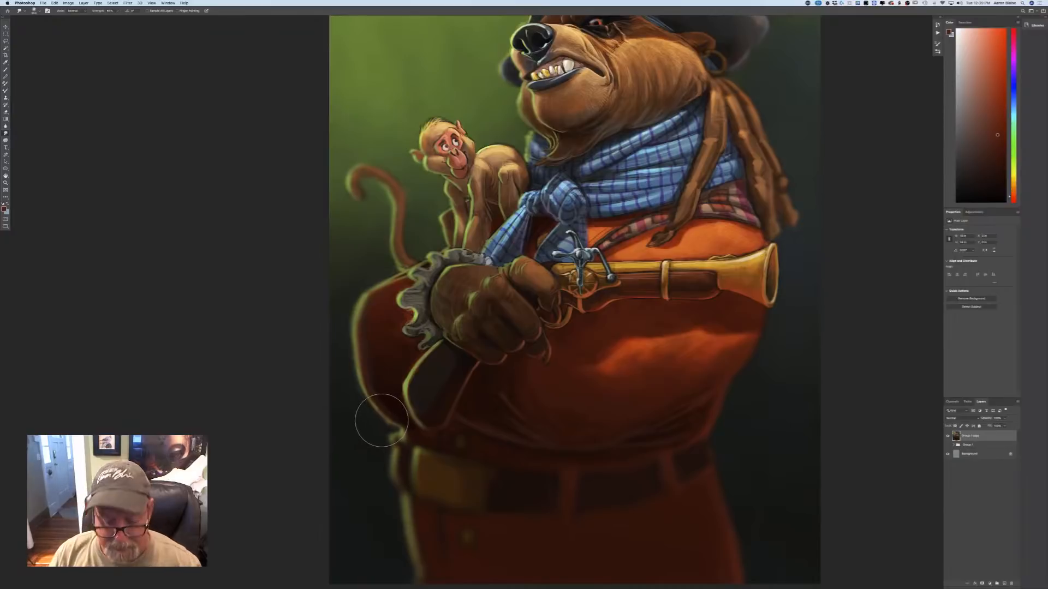
Examine the smudged painting as a whole at several zoom levels.
key("super+minus")
key("super+minus")
left_click_drag(262, 414, 251, 509)
key("super+plus")
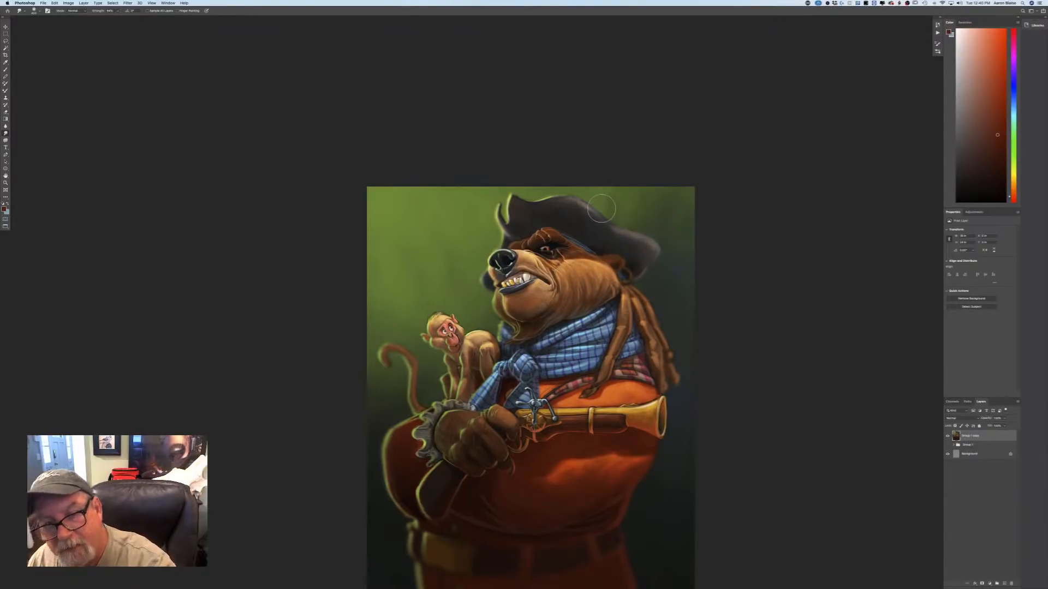
key("super+minus")
key("super+minus")
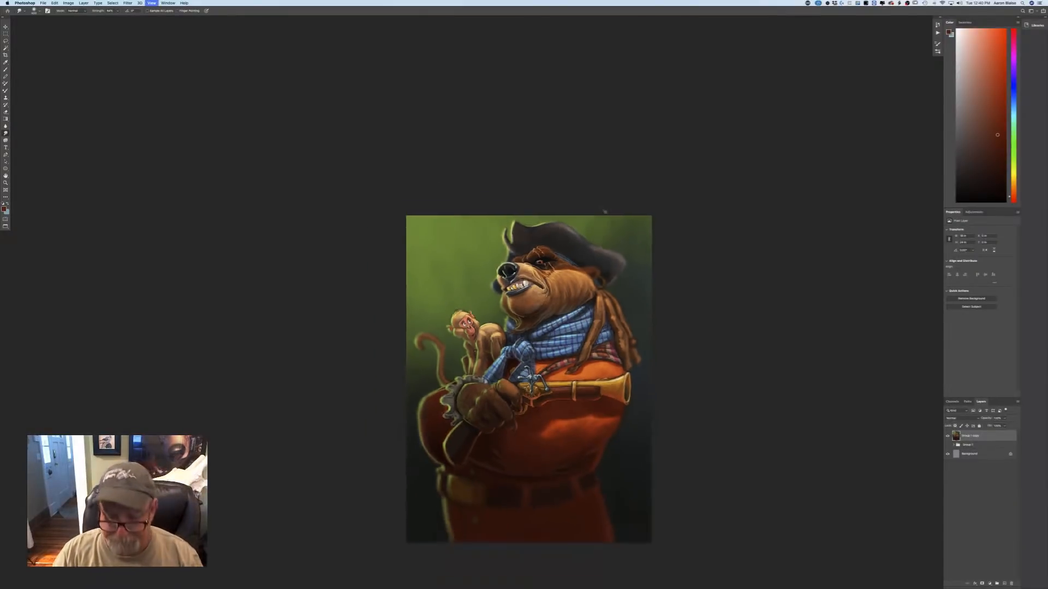
key("super+plus")
key("super+plus")
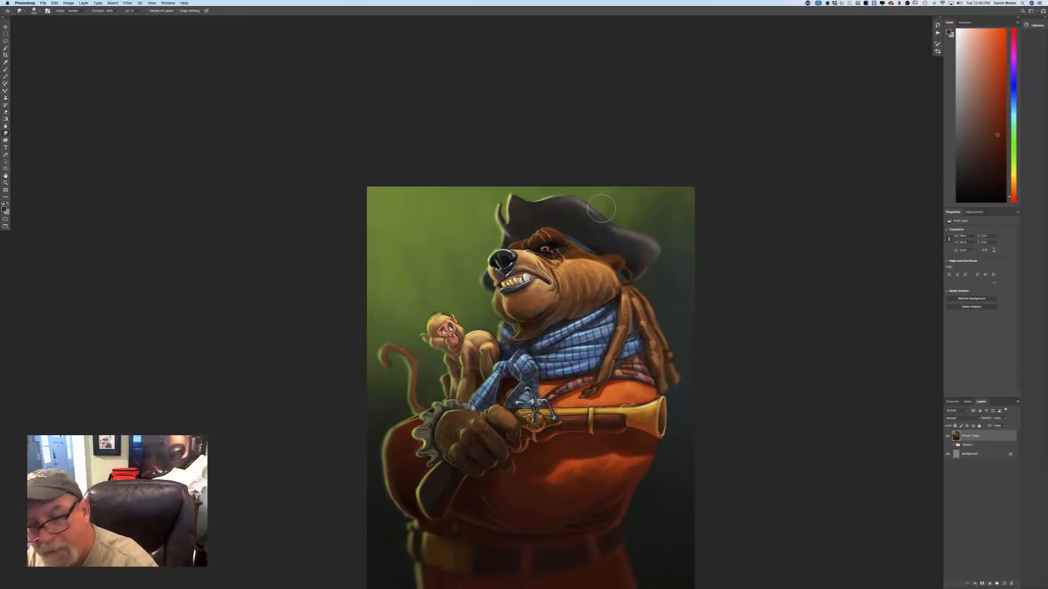
Raise the merged layer's overall saturation slightly with a Hue/Saturation adjustment.
left_click(68, 3)
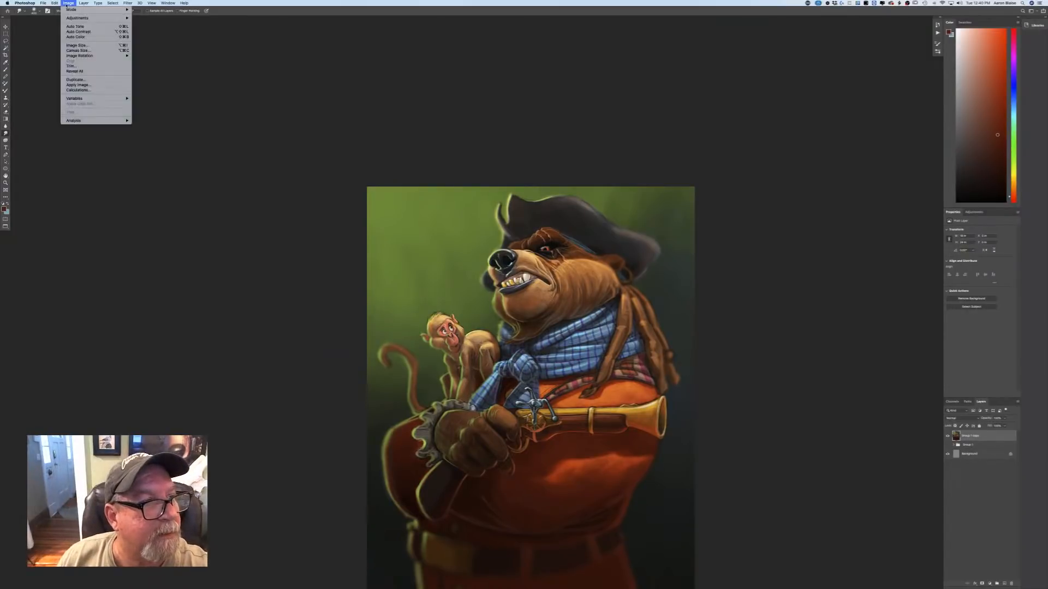
mouse_move(109, 18)
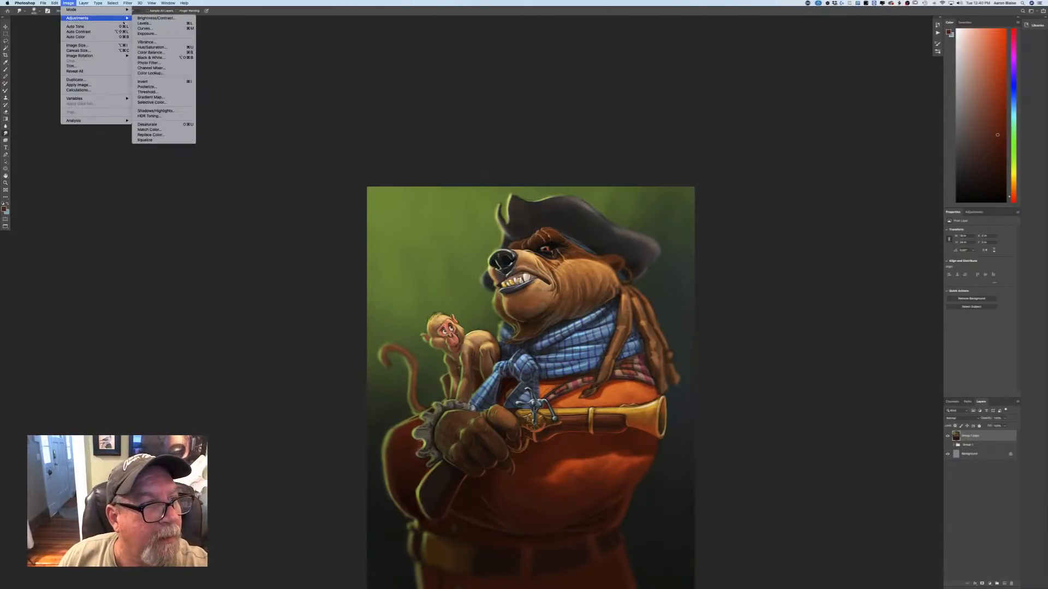
left_click(139, 48)
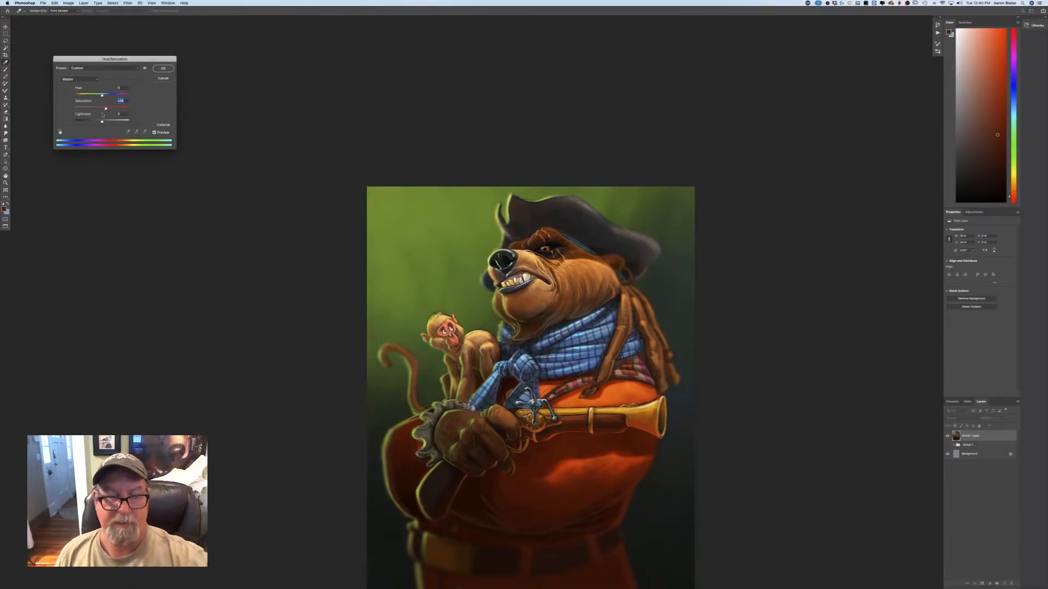
left_click(154, 70)
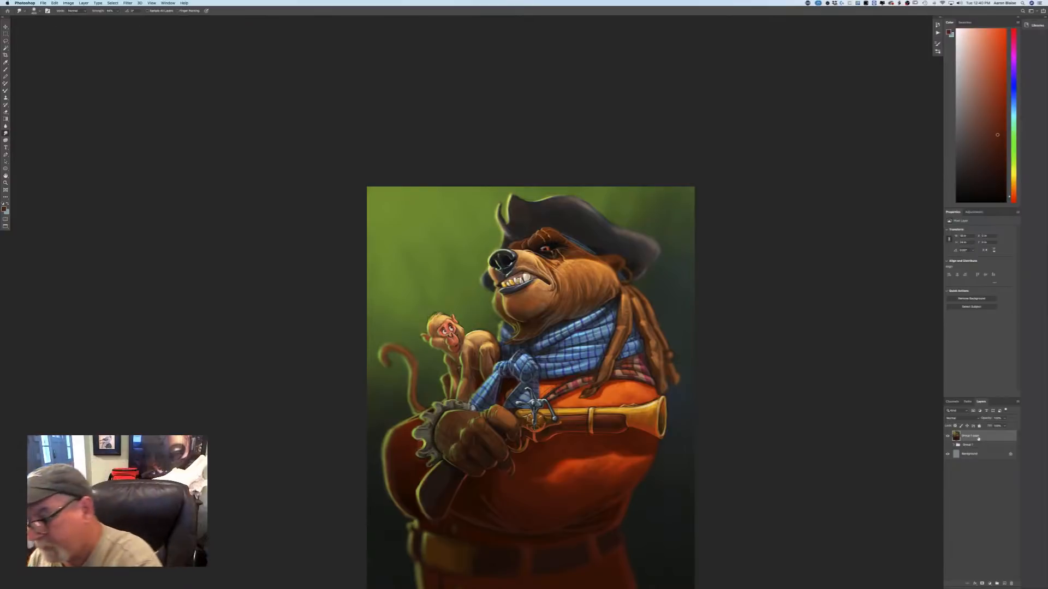
Duplicate the merged Group 1 copy layer and set the Brush tool to Color Dodge mode with a low opacity.
left_click_drag(972, 436, 1003, 582)
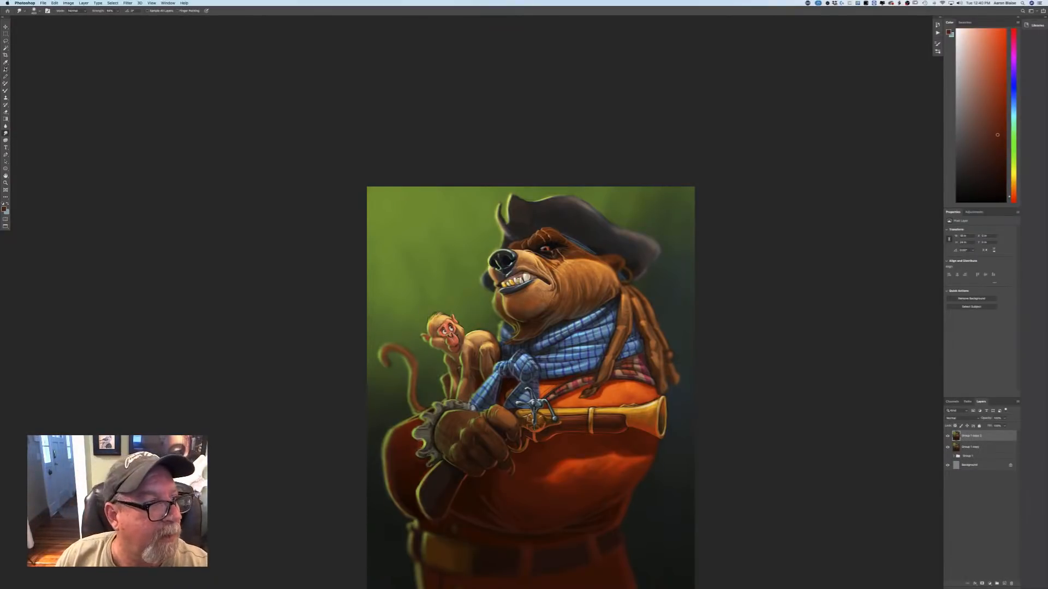
key("b")
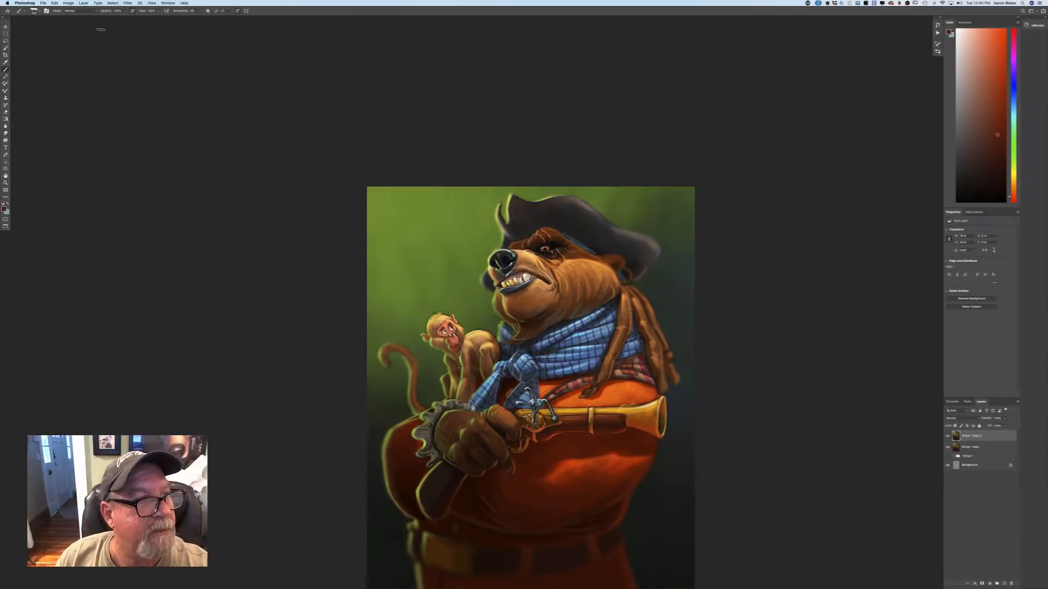
left_click(79, 13)
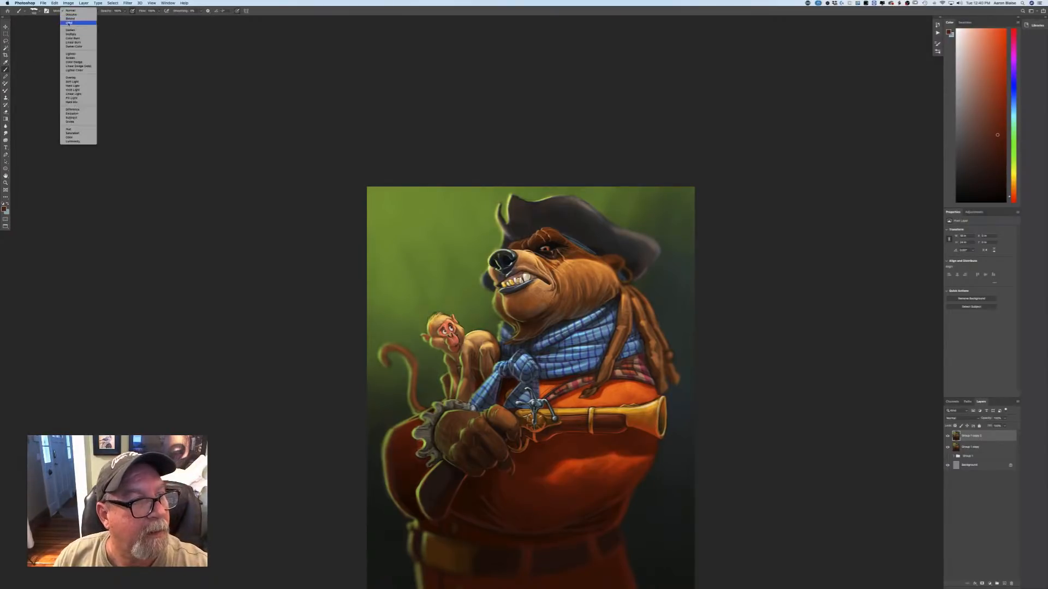
left_click(76, 64)
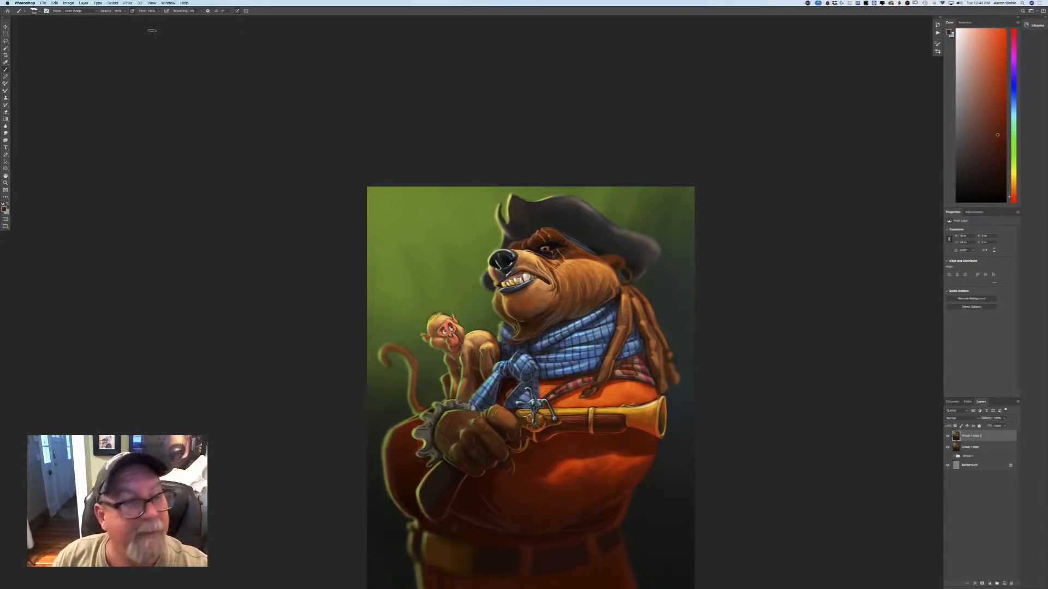
left_click(125, 11)
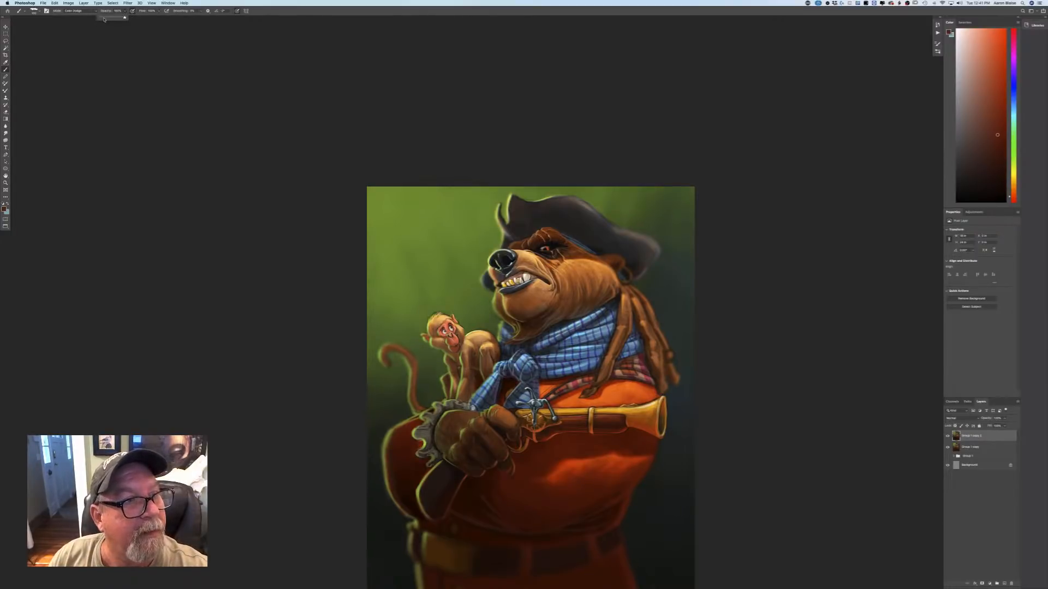
left_click_drag(105, 20, 104, 19)
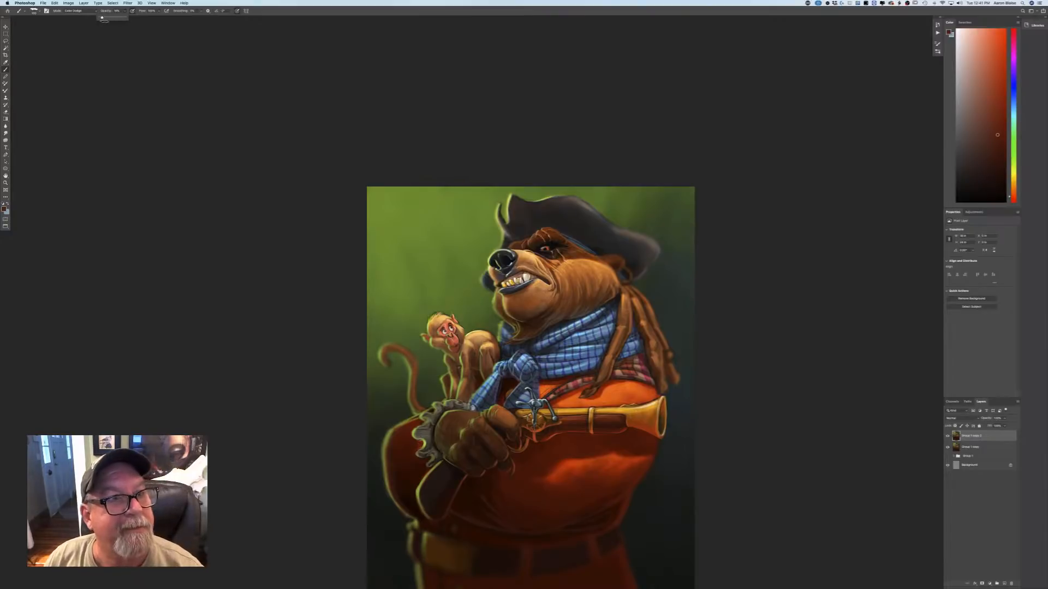
left_click(238, 17)
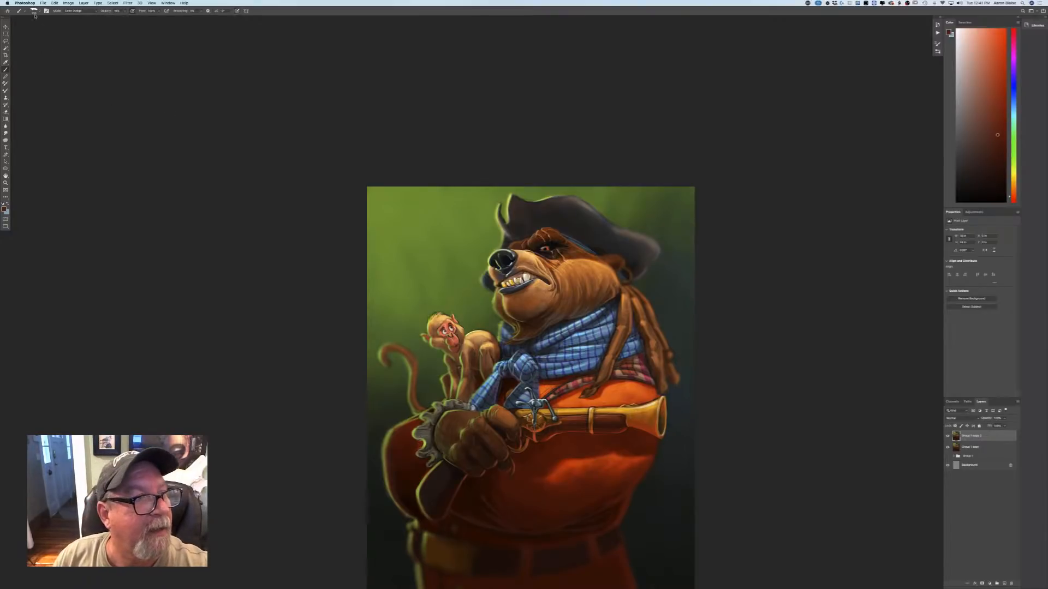
Choose the Soft Round brush preset for the Color Dodge brush.
right_click(169, 113)
left_click(27, 191)
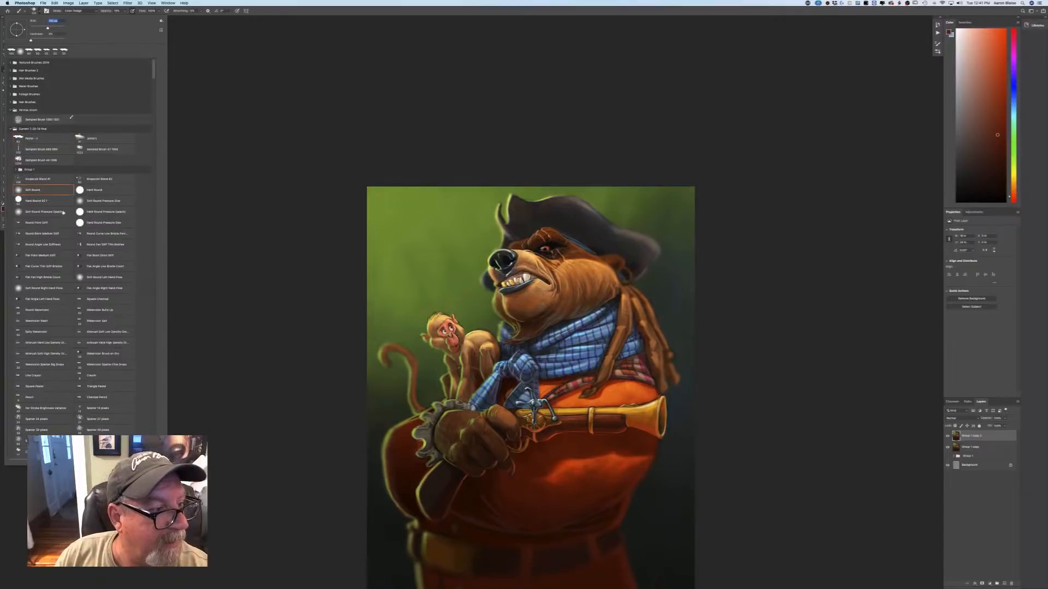
left_click(214, 275)
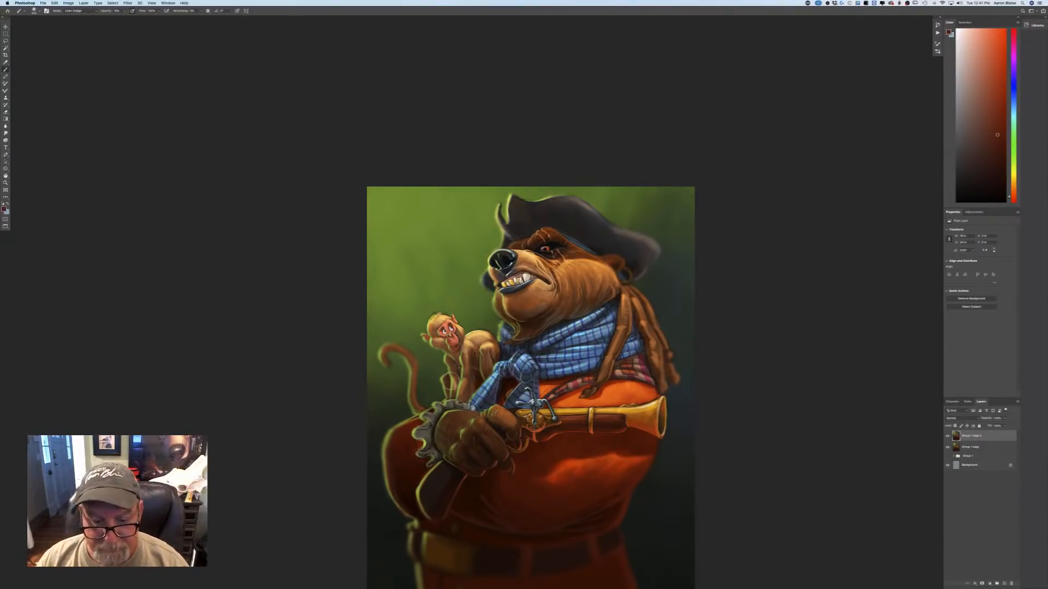
Try brightening the bear's nose, brow, cheek and blue scarf with enlarged Color Dodge strokes on the layer copy.
key("0")
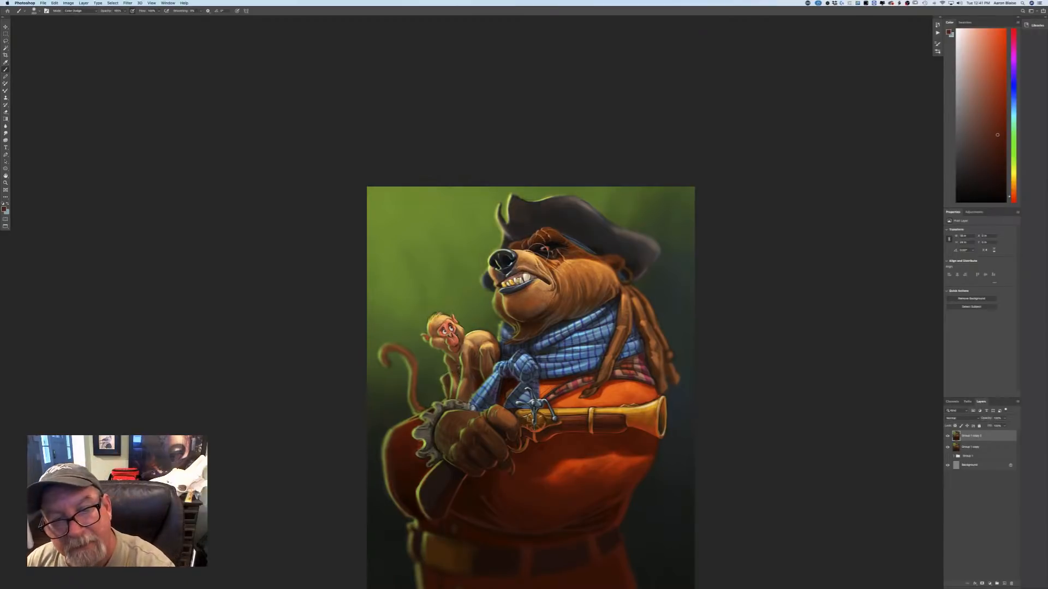
key("]")
key("]")
left_click(544, 249)
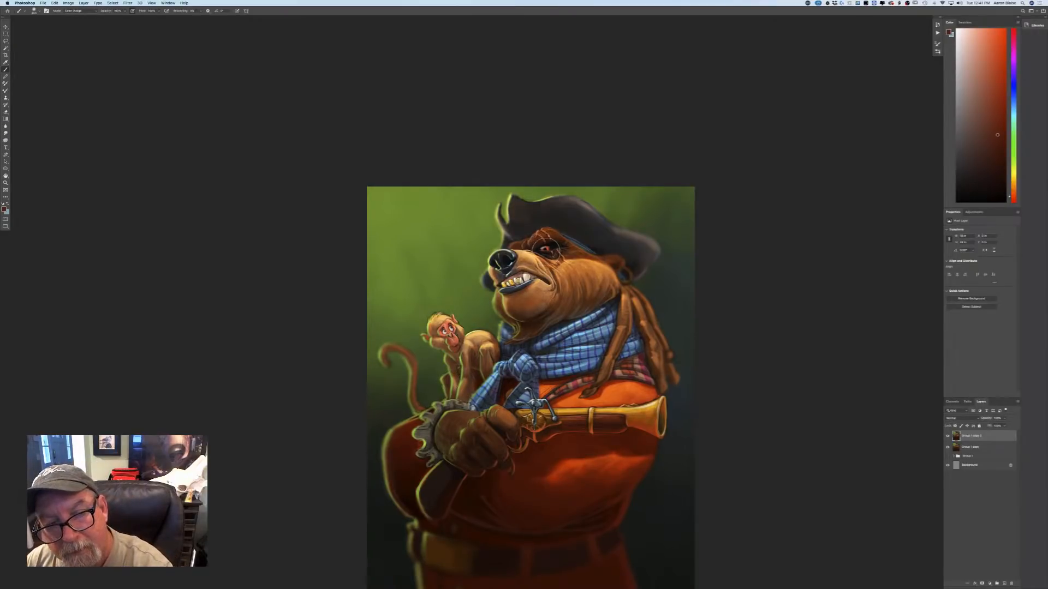
mouse_move(509, 258)
left_mouse_down()
mouse_move(517, 234)
mouse_move(546, 234)
left_mouse_up()
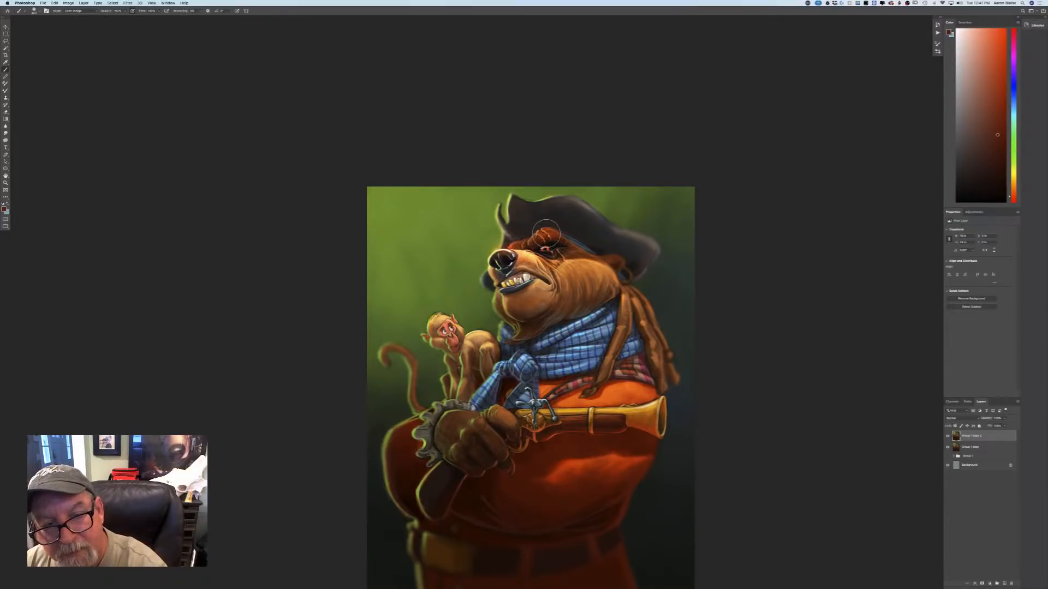
mouse_move(580, 273)
left_mouse_down()
mouse_move(588, 274)
mouse_move(571, 283)
left_mouse_up()
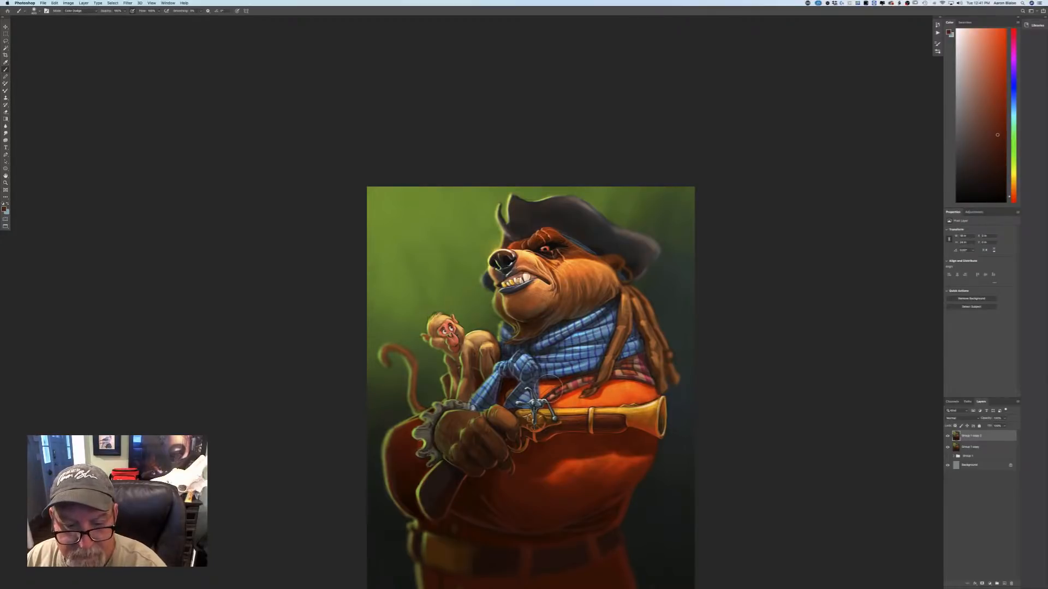
left_click_drag(525, 368, 522, 364)
mouse_move(564, 331)
left_mouse_down()
mouse_move(596, 313)
mouse_move(571, 324)
left_mouse_up()
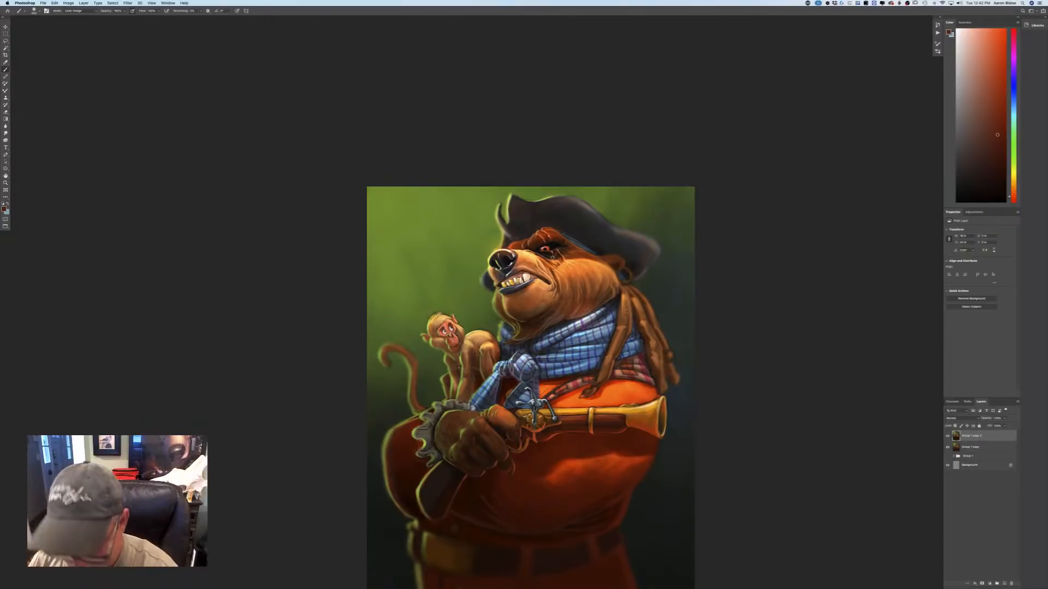
Compare the dodged layer copy with the layer beneath and replace it with a fresh duplicate of the merged layer.
left_click(947, 436)
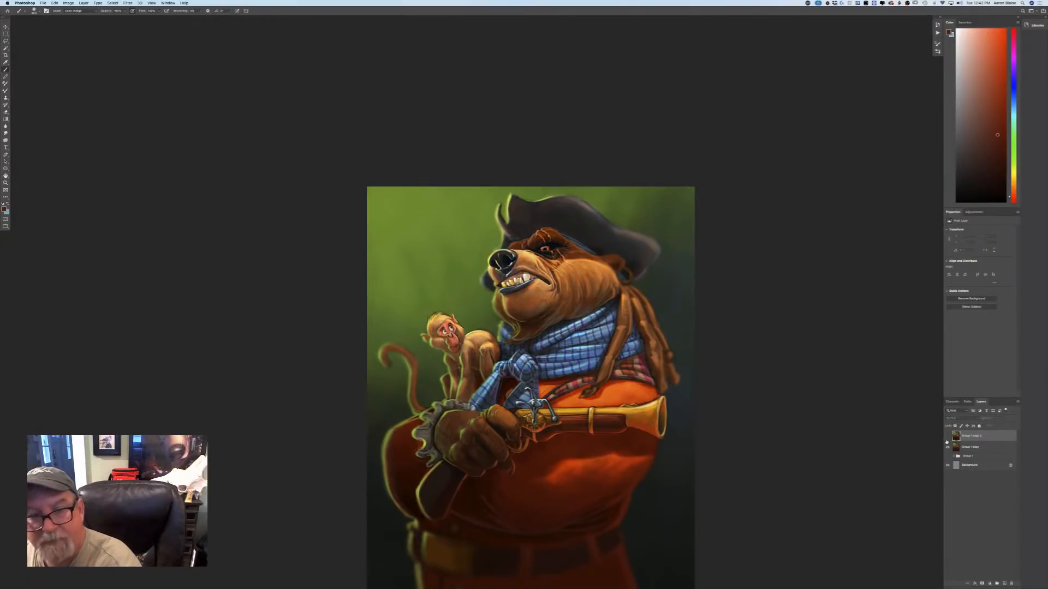
left_click(947, 437)
left_click(946, 436)
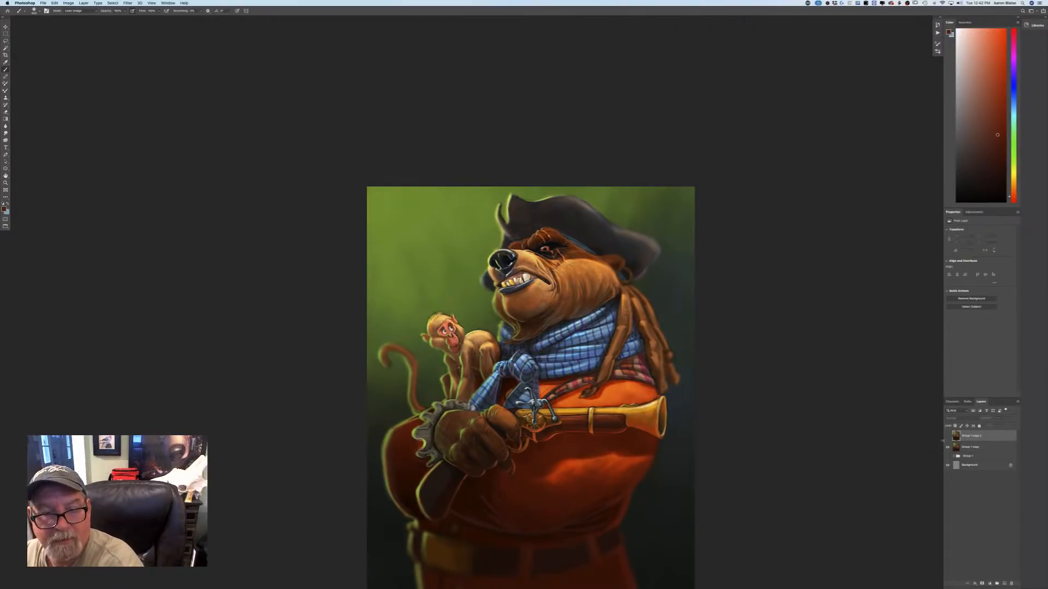
left_click(947, 437)
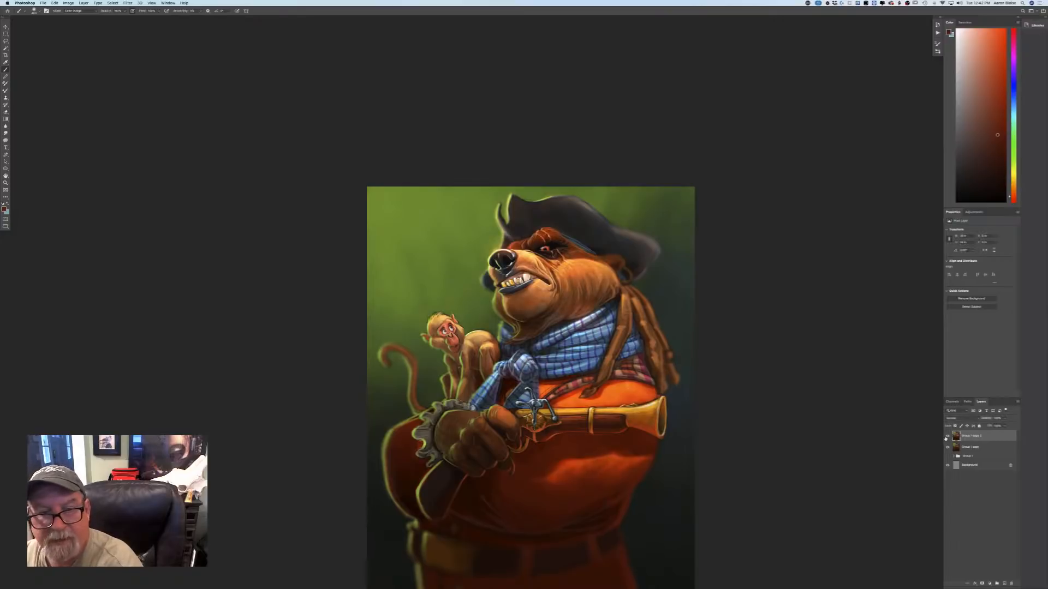
left_click(946, 436)
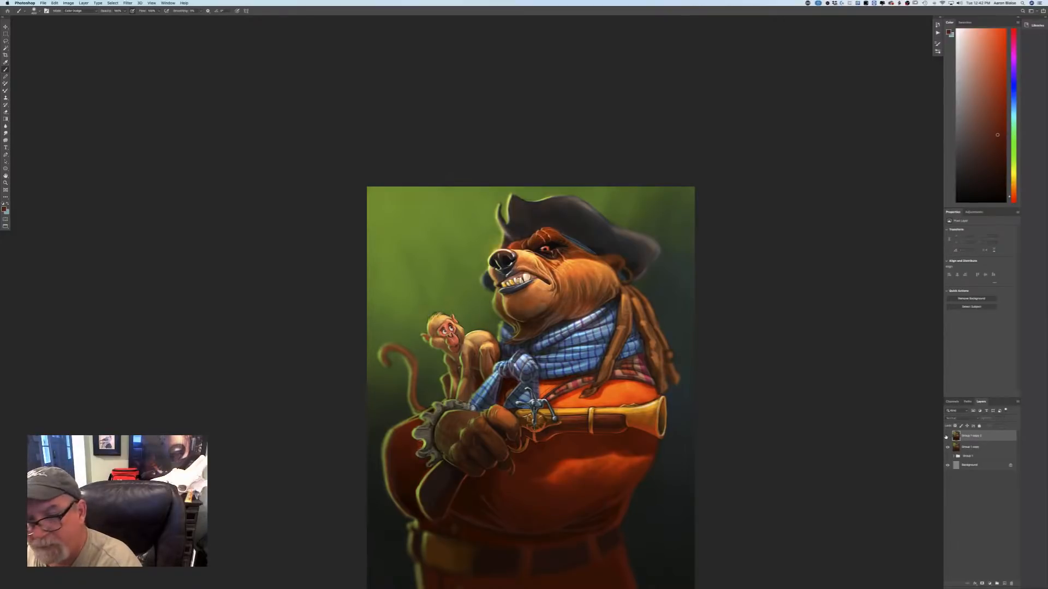
left_click_drag(971, 436, 1011, 583)
left_click_drag(968, 437, 1004, 583)
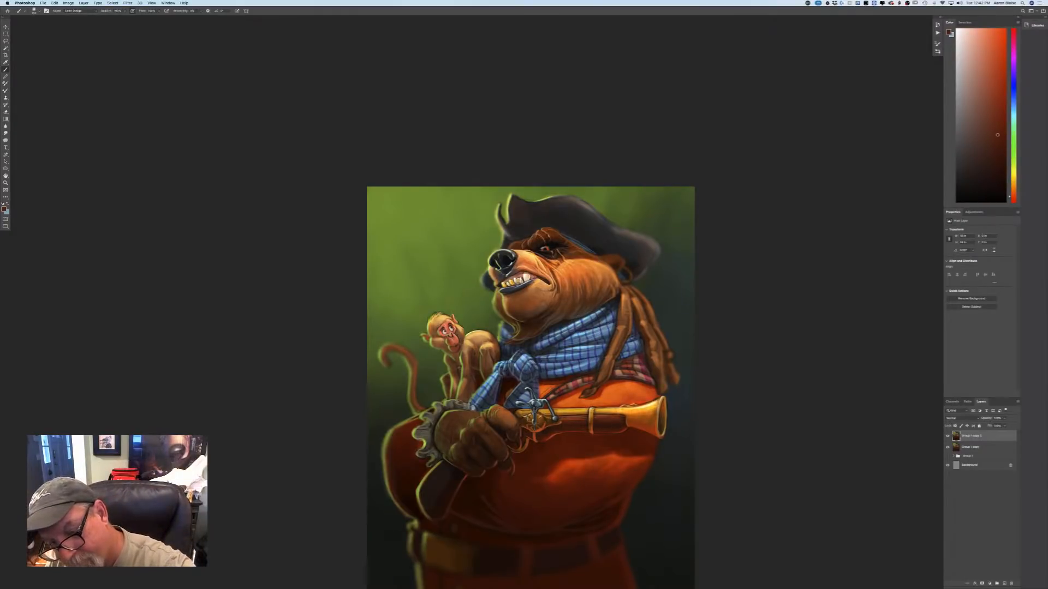
Brighten the highlights along the pistol's brass barrel and lock with Color Dodge strokes on the new layer copy.
left_click_drag(652, 406, 615, 408)
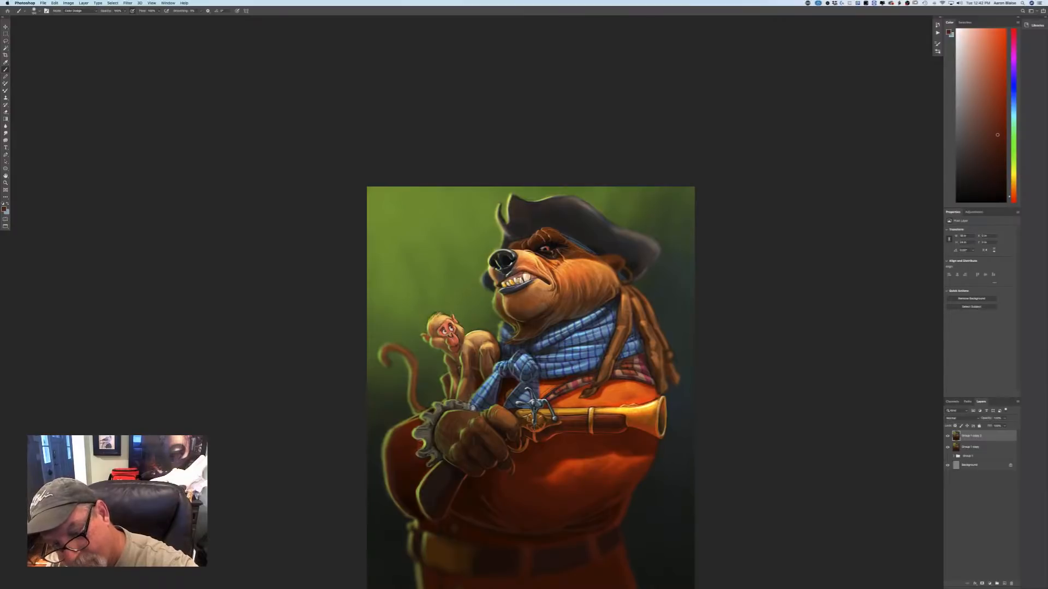
left_click_drag(544, 413, 524, 414)
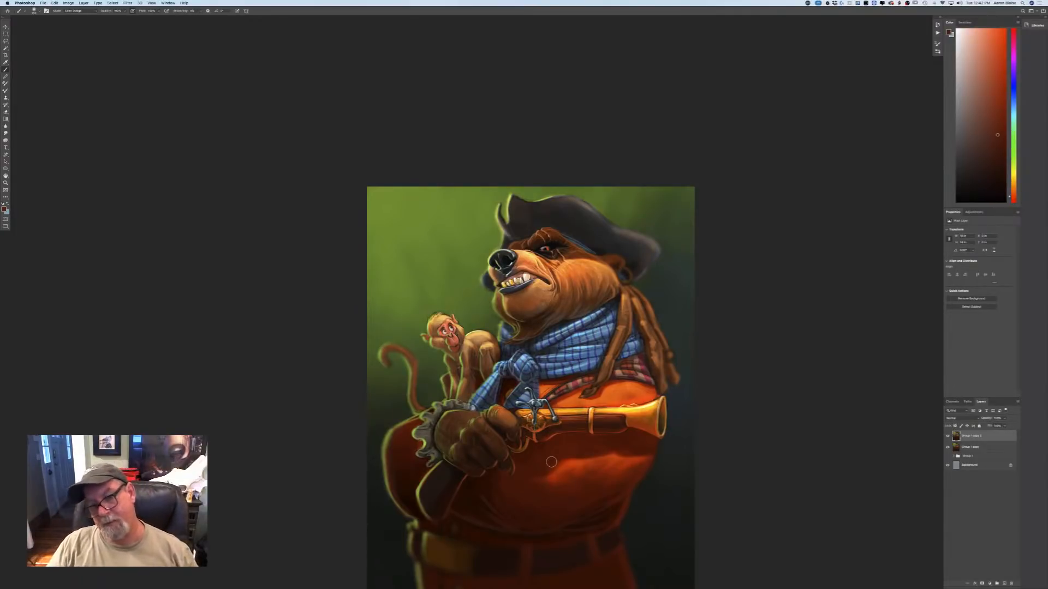
key("super+minus")
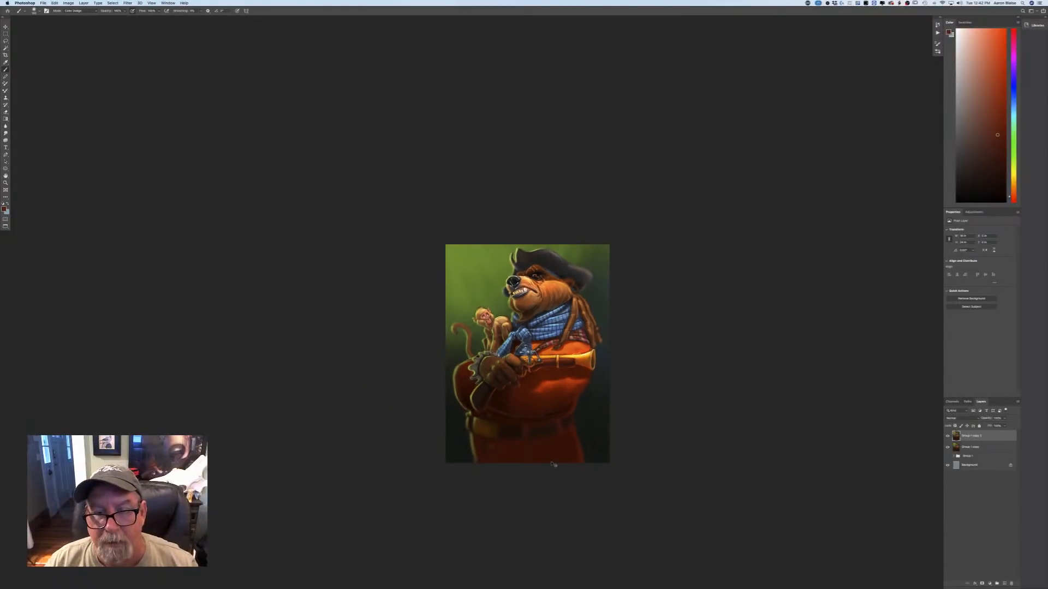
key("super+plus")
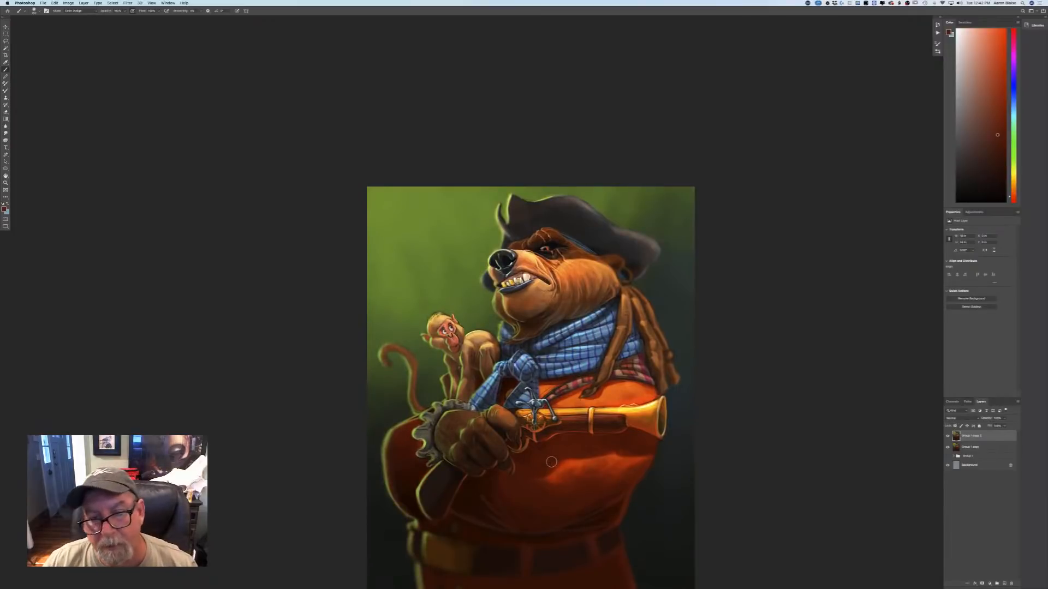
key("super+minus")
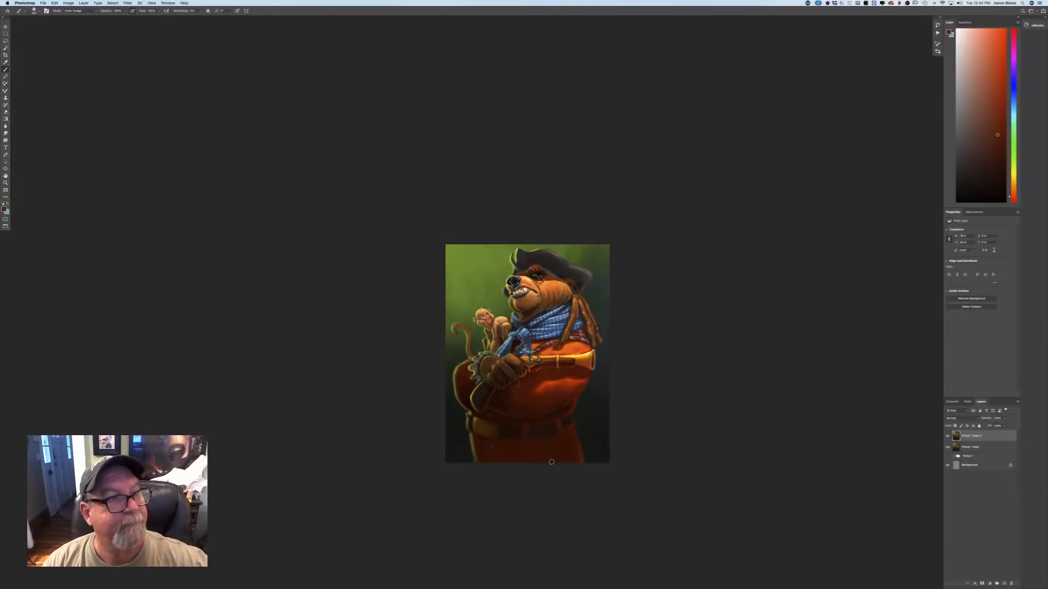
Search the whole Mac for "grunge" and open the Creature grunge.psd file.
left_click(43, 3)
left_click(46, 15)
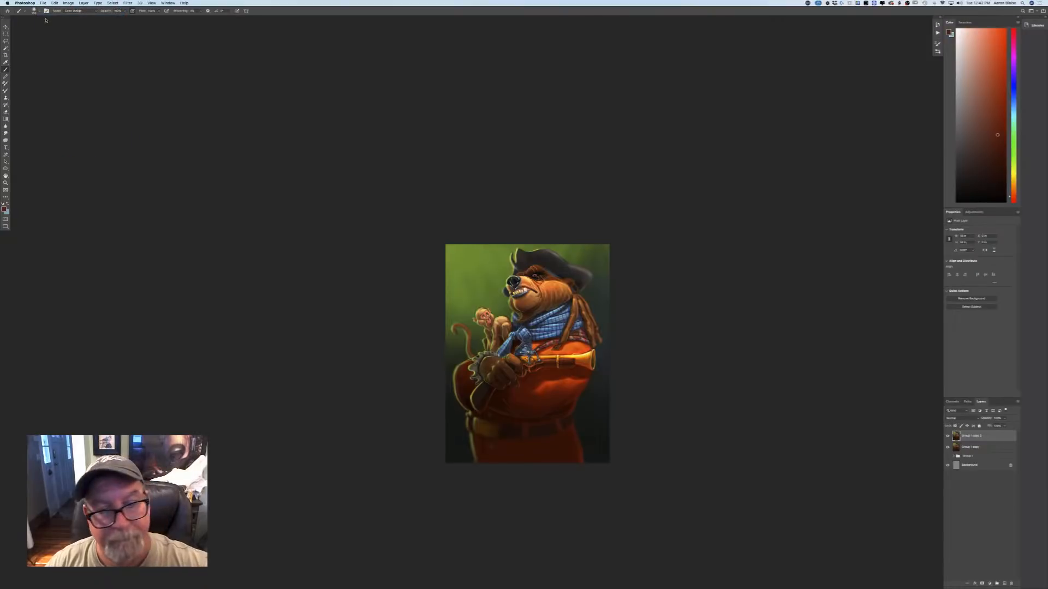
left_click(594, 81)
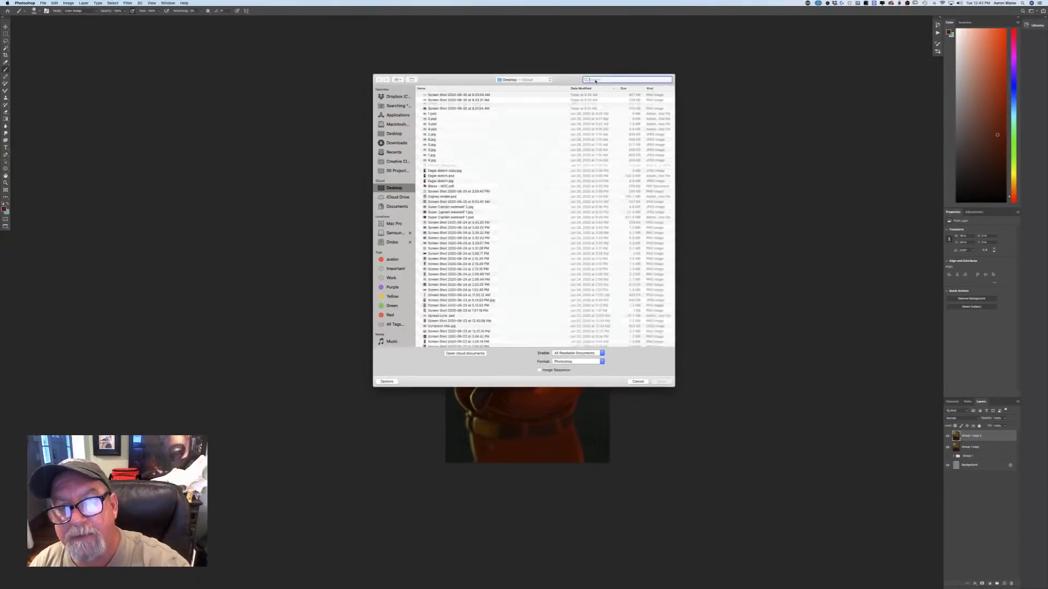
type("grunge")
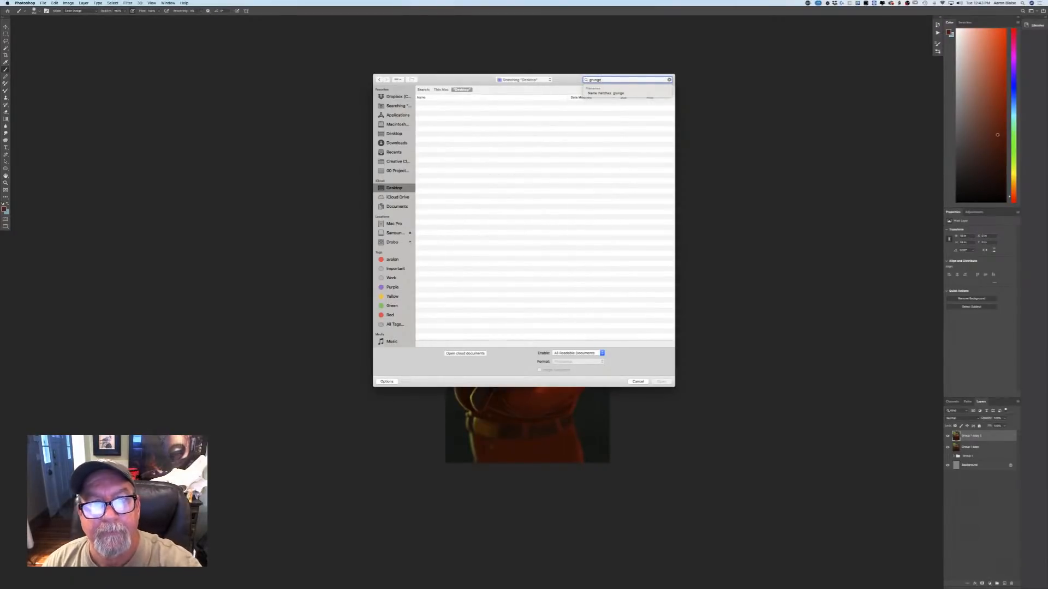
left_click(439, 90)
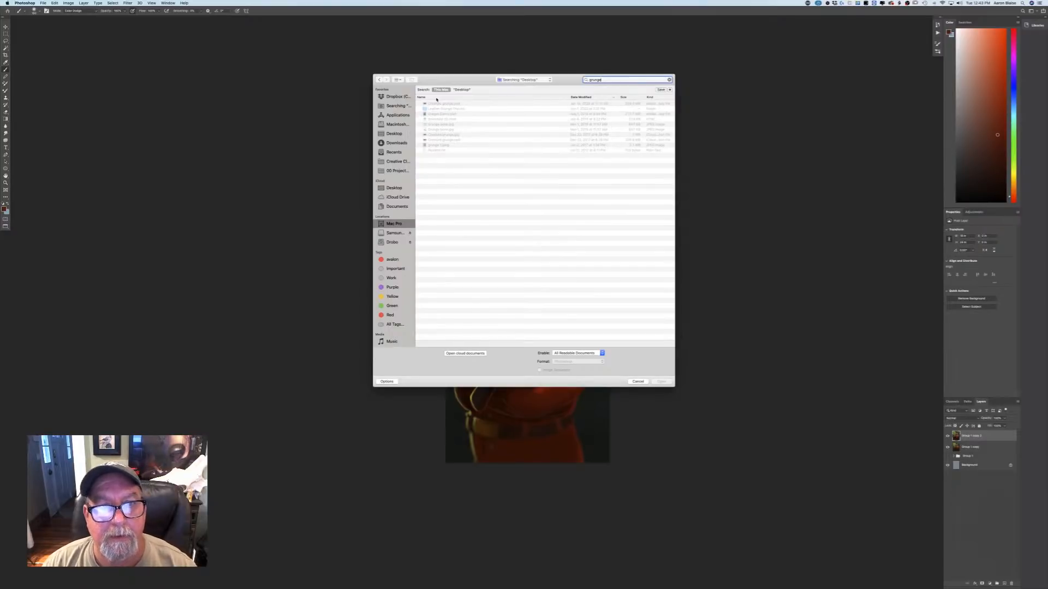
left_click(428, 104)
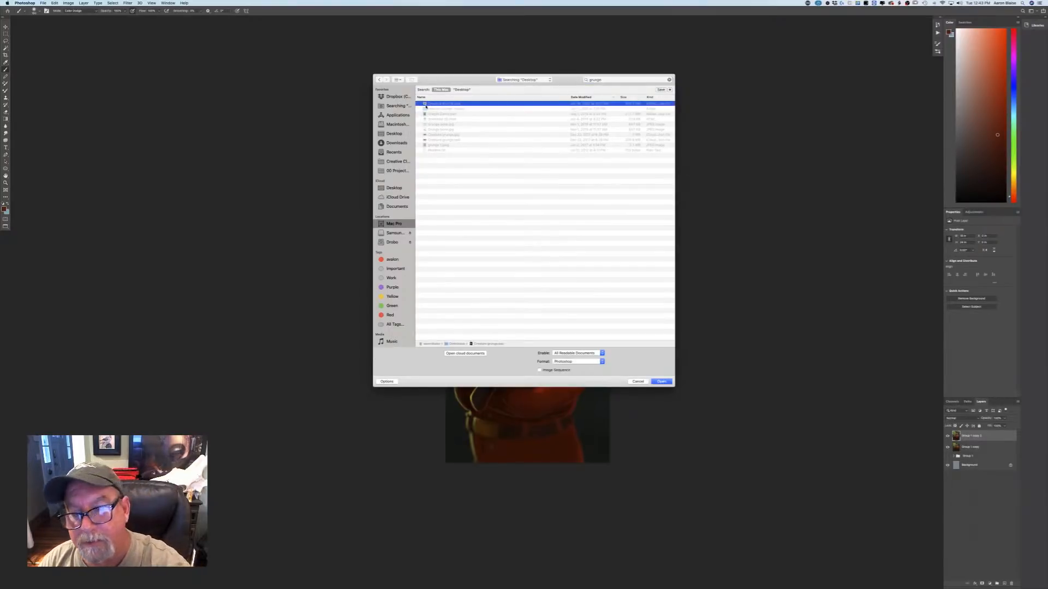
left_click(653, 382)
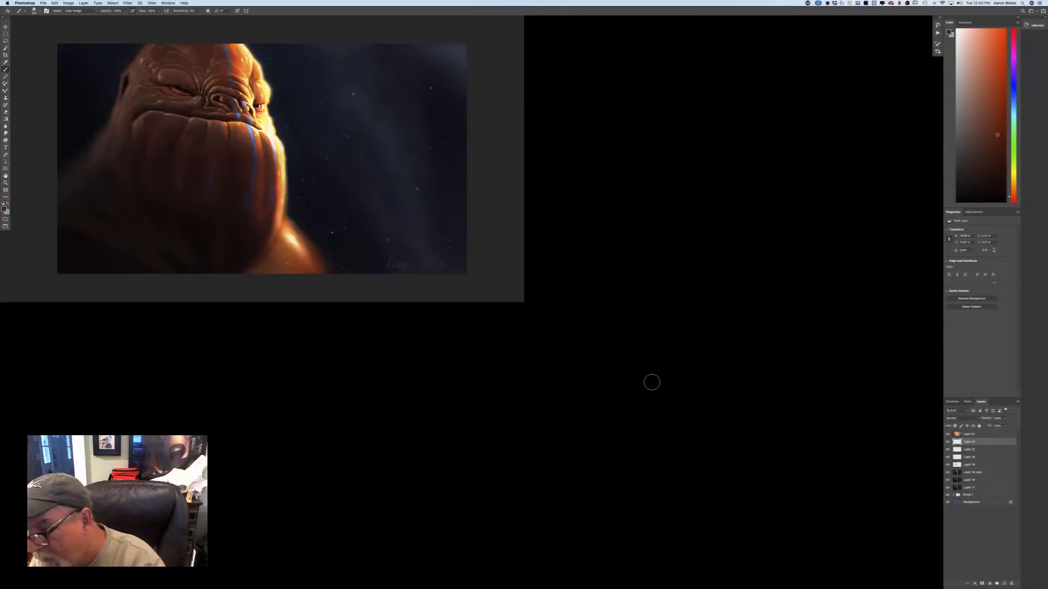
Compare the creature painting with and without its topmost texture layer, and select that layer.
left_click(947, 434)
left_click(947, 435)
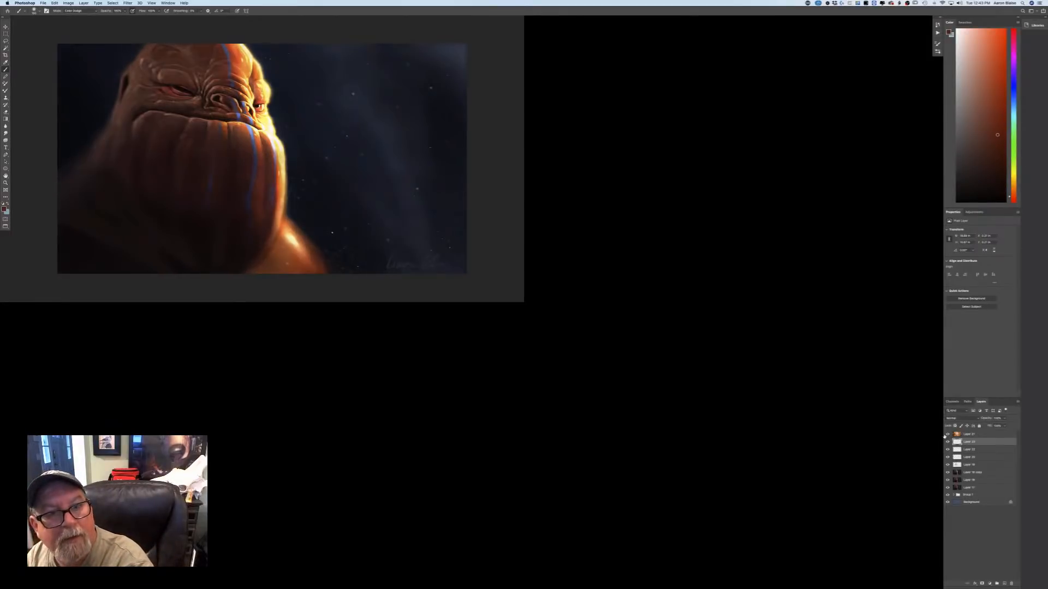
left_click(947, 435)
left_click(946, 435)
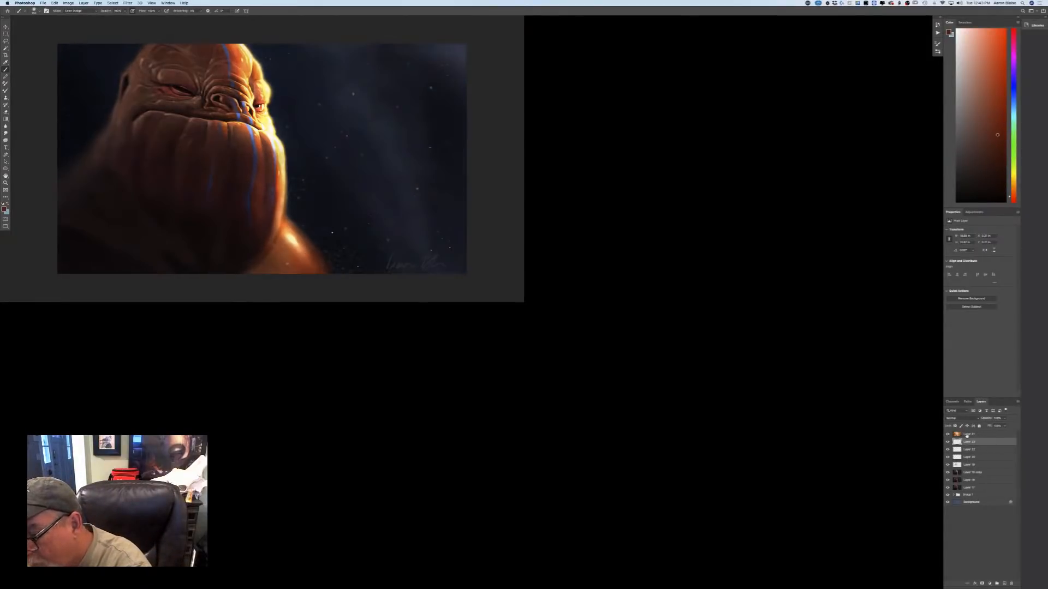
left_click(963, 434)
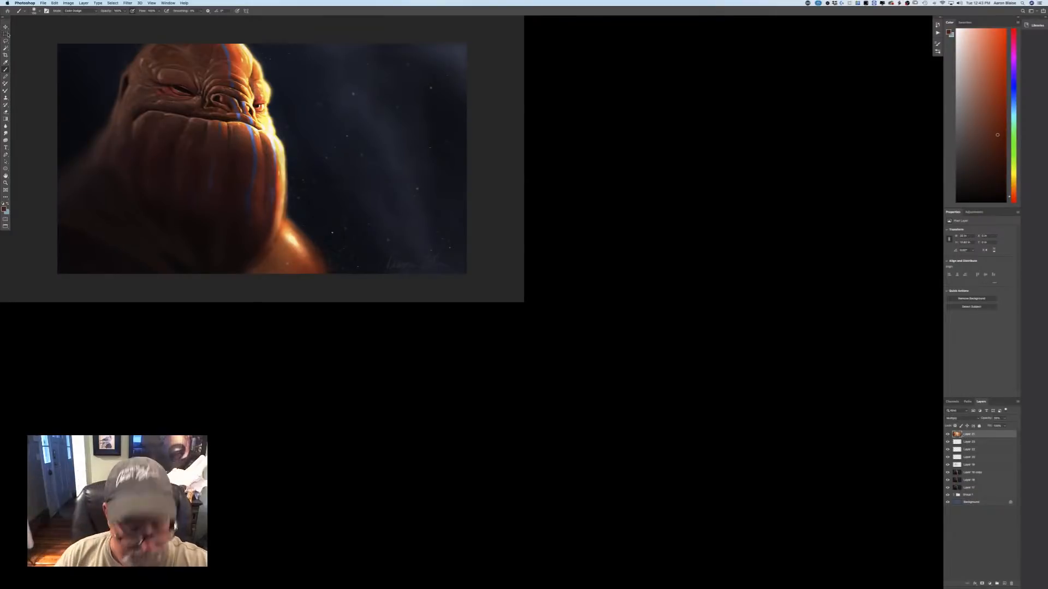
Arrange both documents in floating windows and copy the creature file's texture layer into the bear painting.
key("f")
key("f")
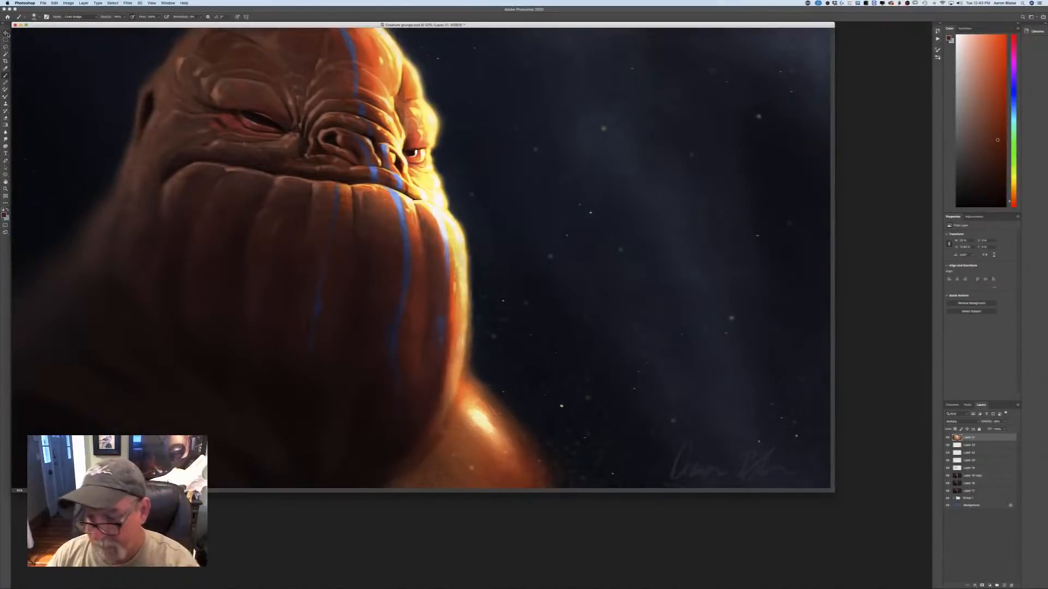
left_click_drag(832, 490, 404, 344)
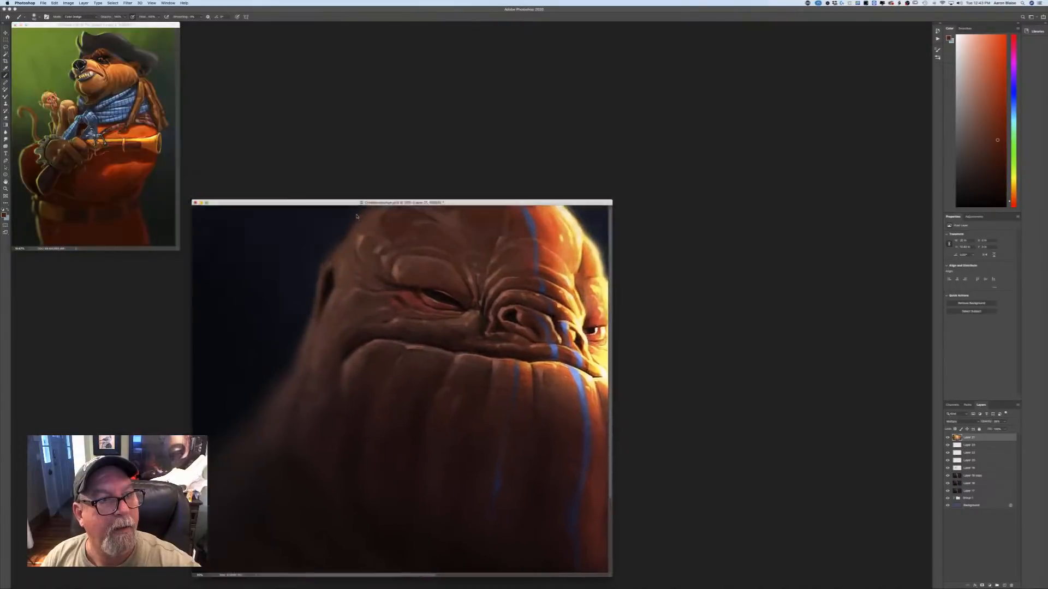
left_click_drag(327, 200, 403, 65)
left_click(6, 32)
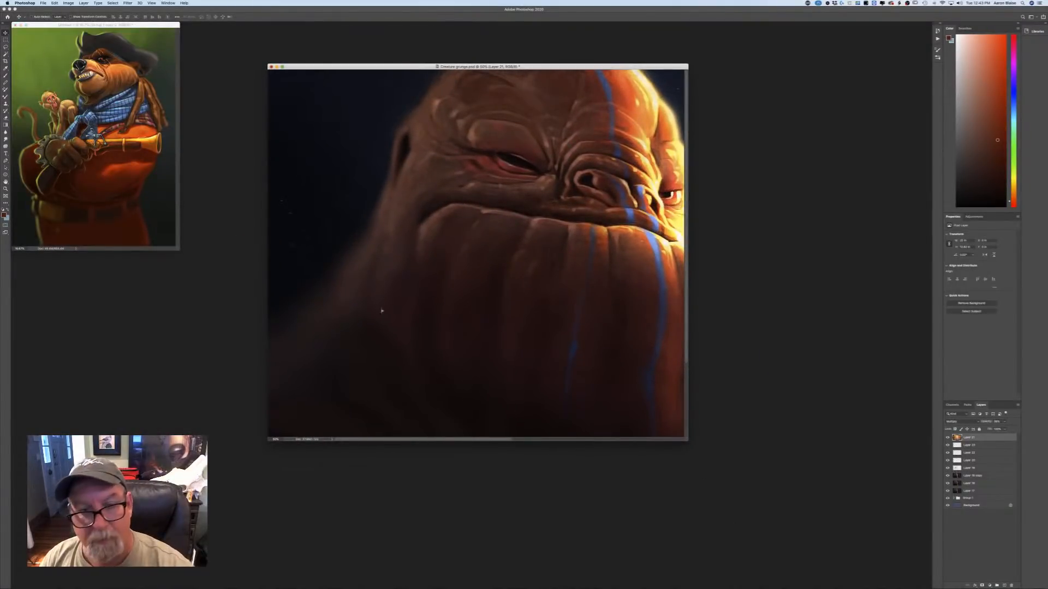
left_click_drag(382, 311, 53, 182)
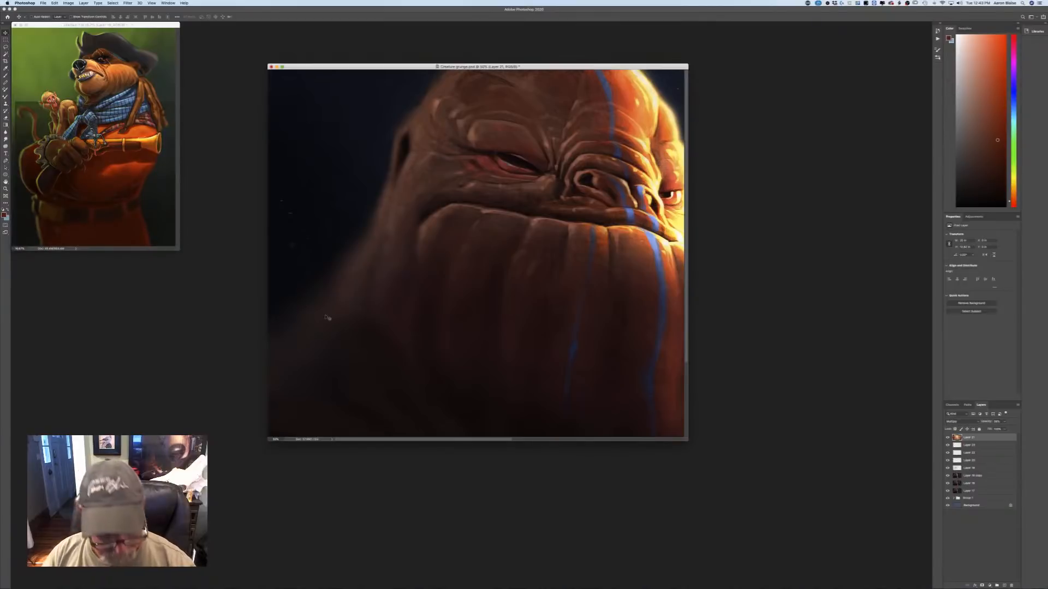
Return to the bear painting and show it in full-screen view.
key("f")
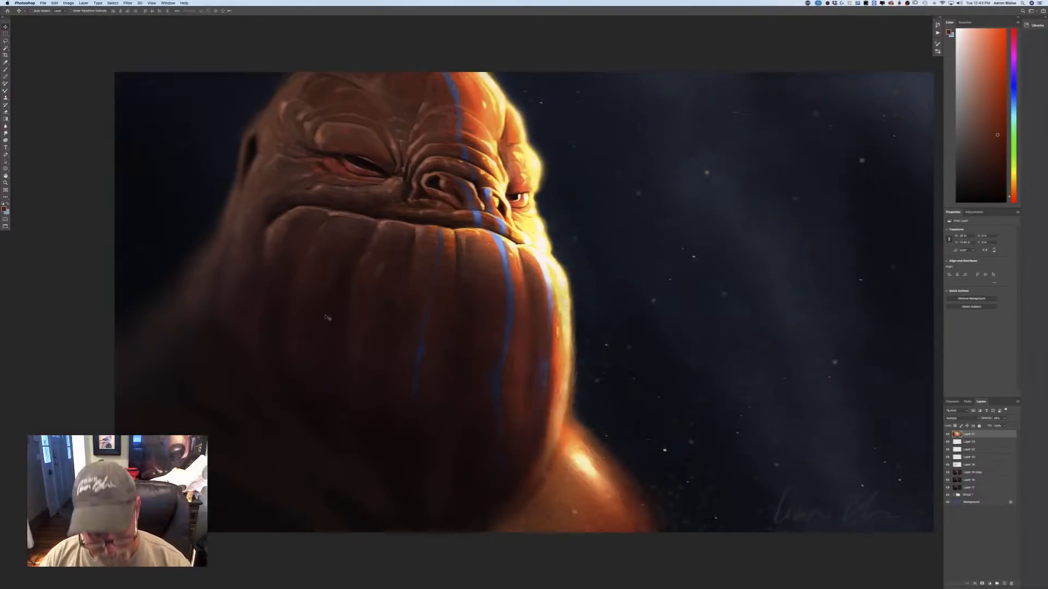
key("f")
key("f")
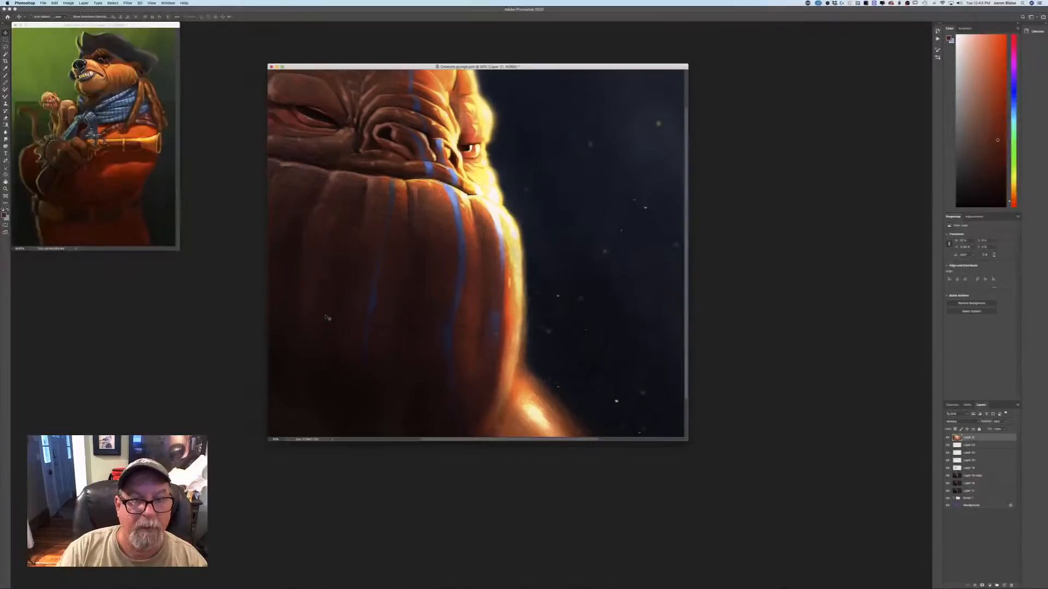
left_click(123, 31)
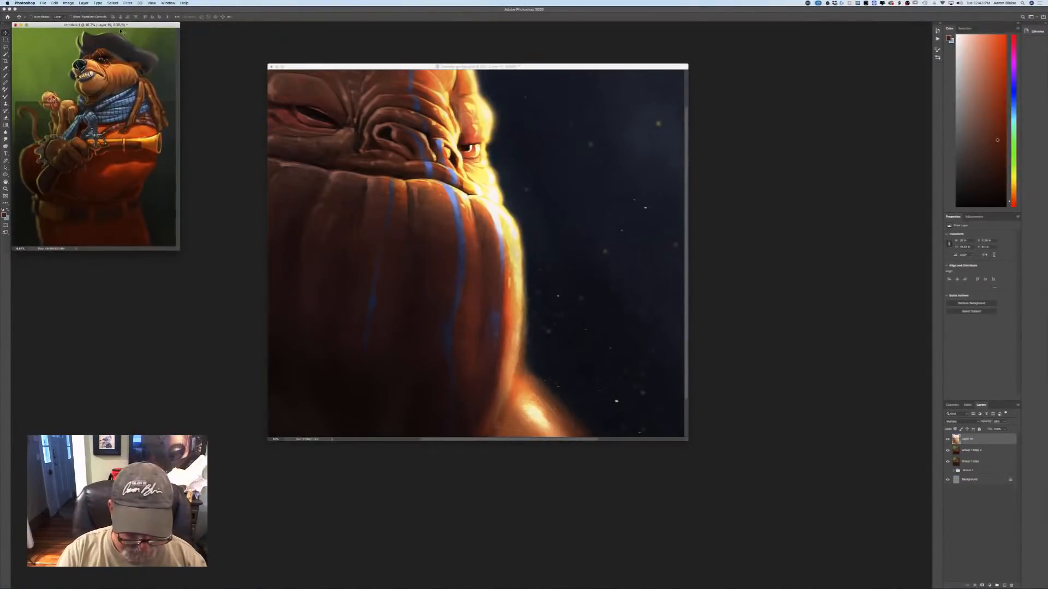
key("f")
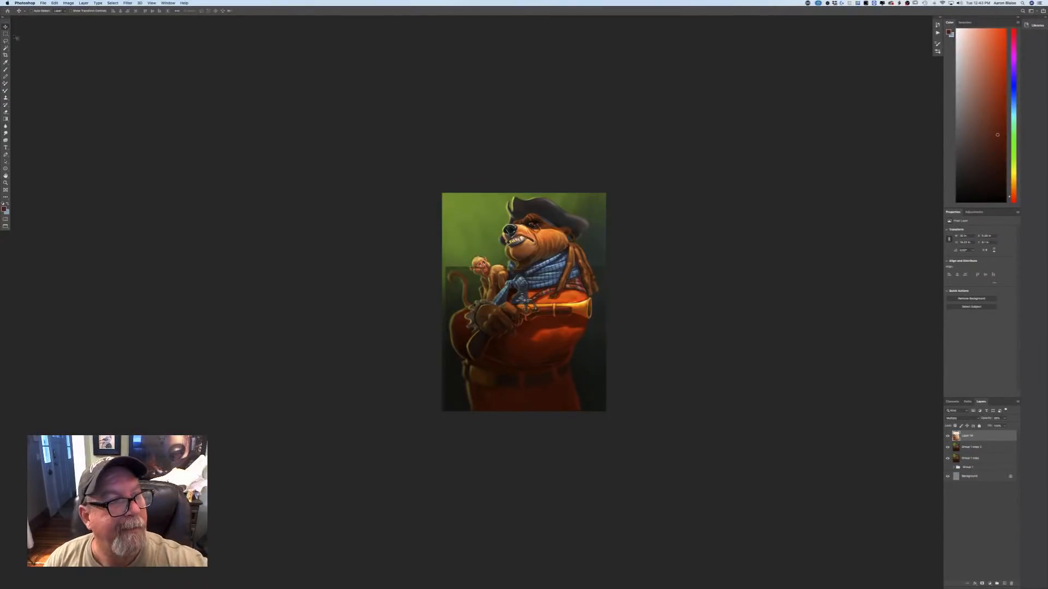
Align the texture layer with the canvas's upper-left corner and free-transform it to cover the whole canvas.
left_click_drag(464, 321, 460, 244)
left_click(54, 3)
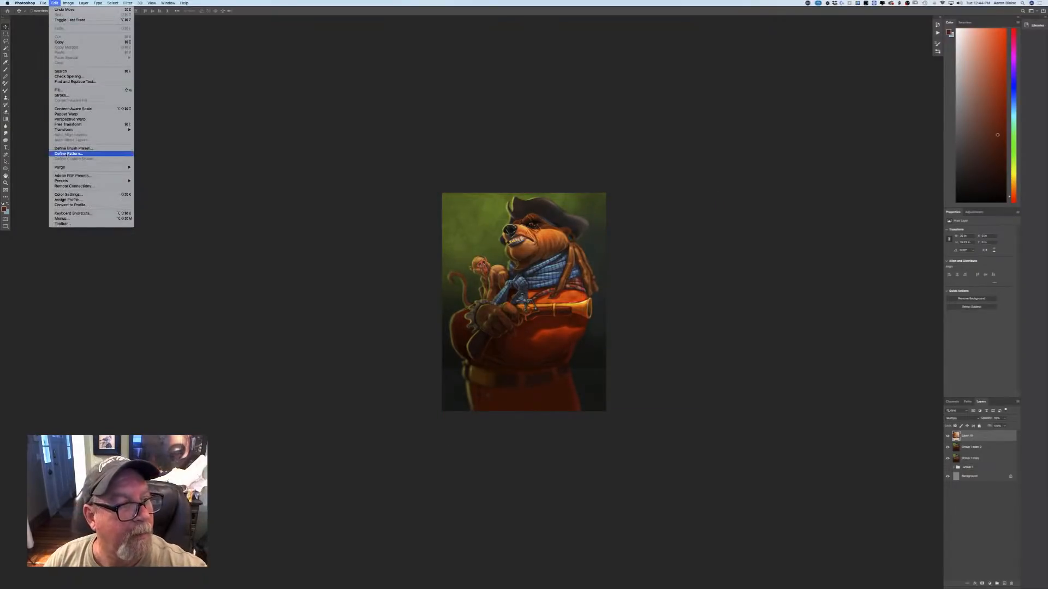
left_click(87, 124)
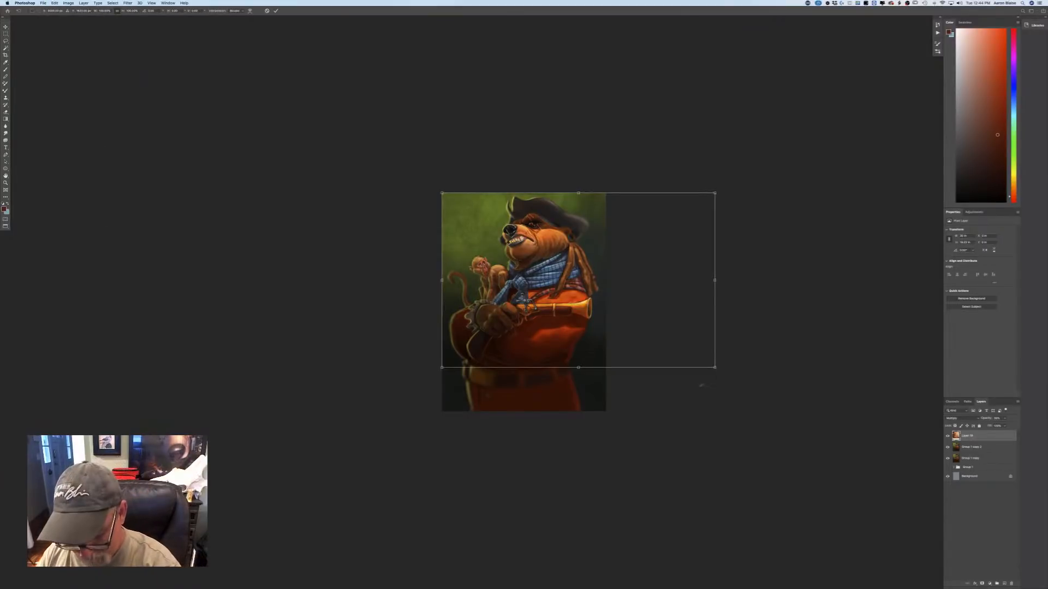
left_click_drag(714, 367, 605, 408)
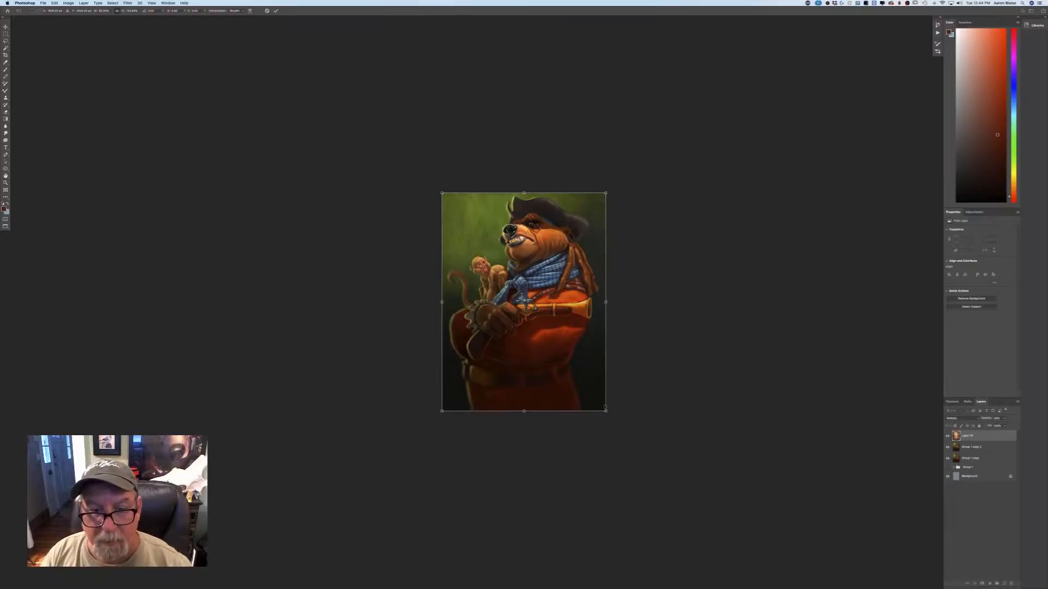
key("Return")
Erase the texture layer over the pistol's brass barrel with the Eraser.
key("super+plus")
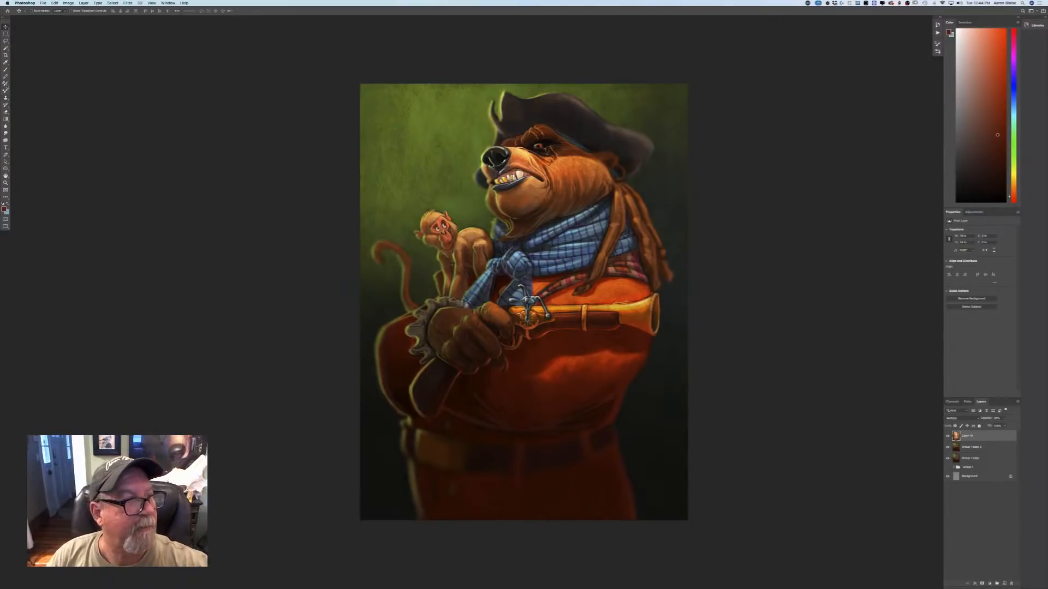
key("e")
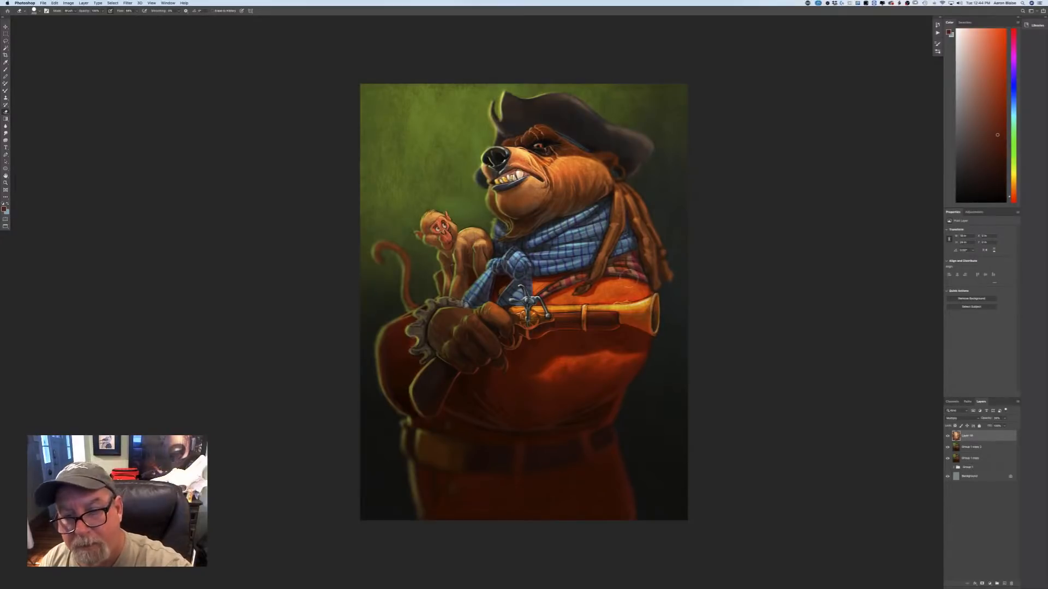
mouse_move(647, 303)
left_mouse_down()
mouse_move(638, 308)
mouse_move(633, 293)
mouse_move(603, 307)
left_mouse_up()
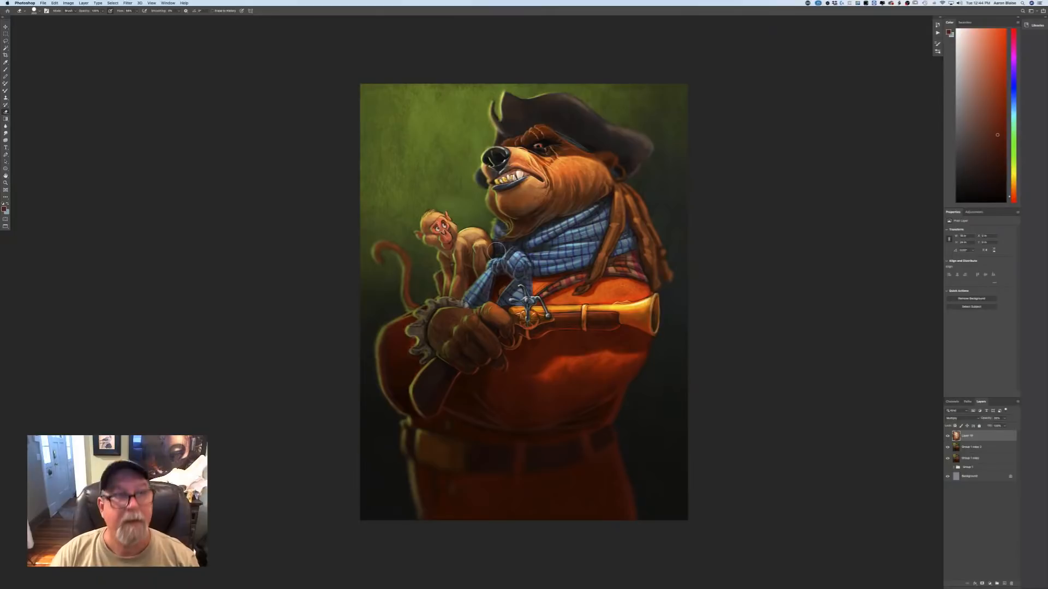
Add a new layer above the texture and set the foreground to a muted grey-green based on the dark lower background.
left_click(997, 583)
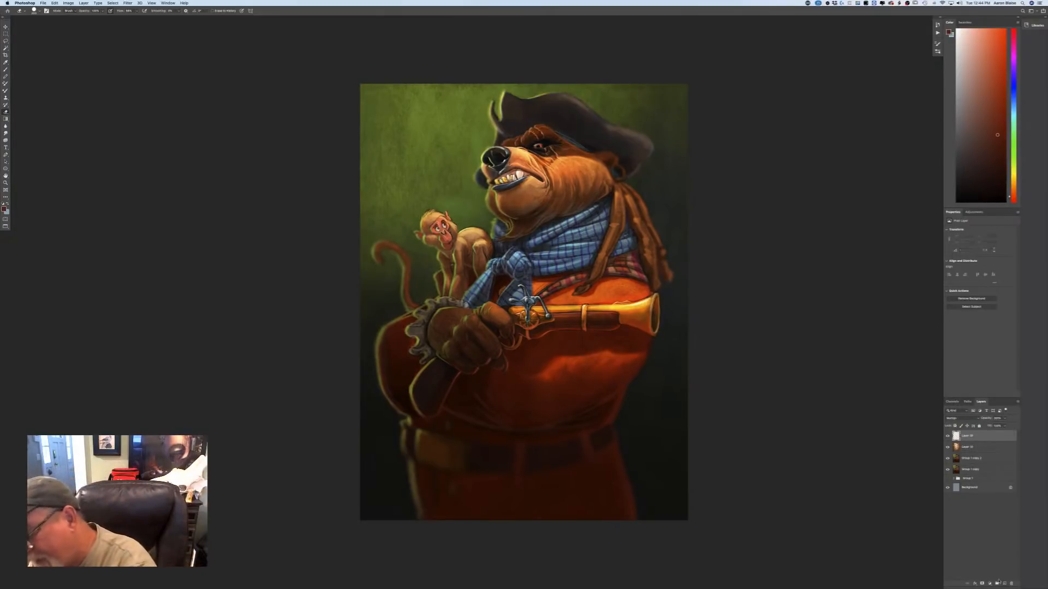
left_click(3, 209)
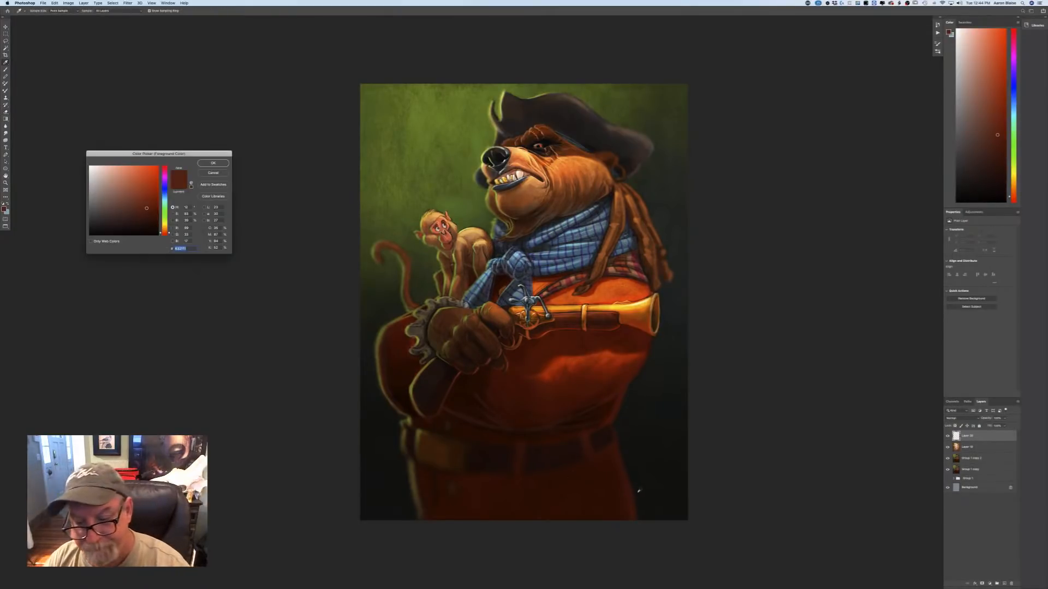
left_click(636, 490)
left_click(103, 214)
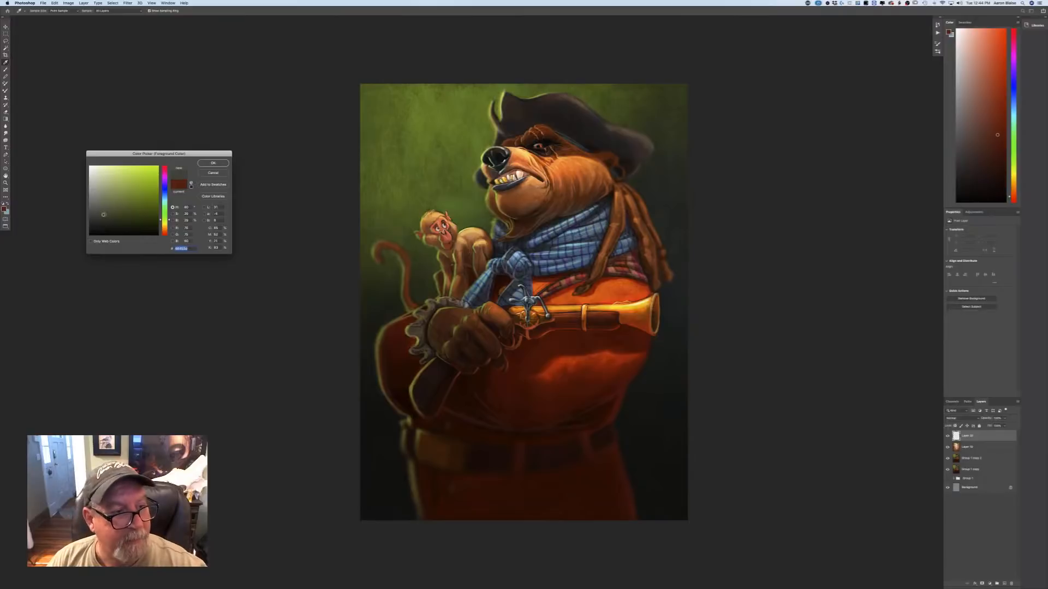
left_click(213, 163)
Set the brush blending mode to Normal and choose the first brush preset in the expanded brush group.
key("b")
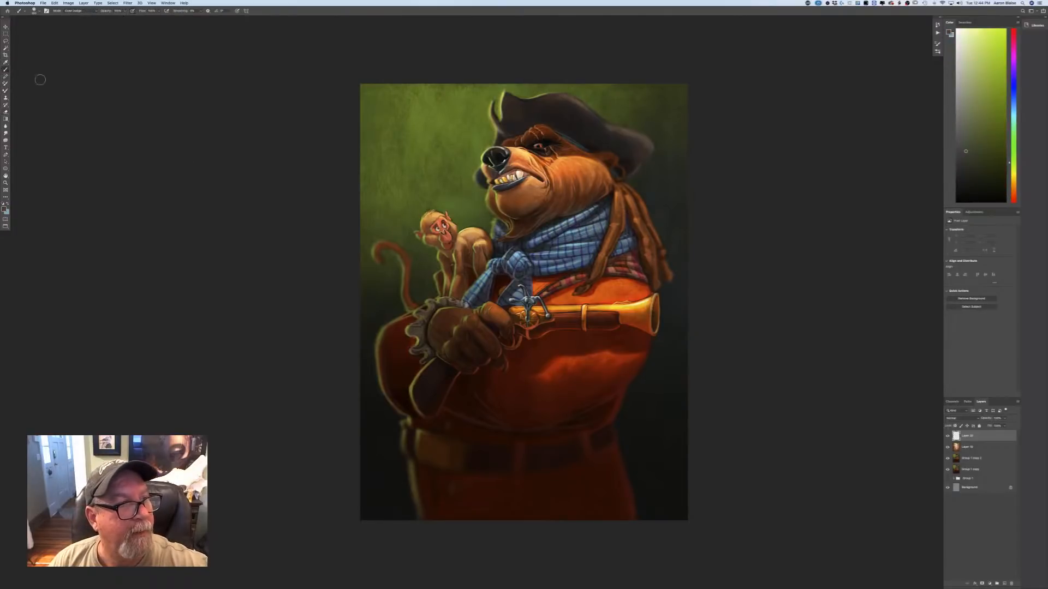
left_click(80, 12)
mouse_move(78, 5)
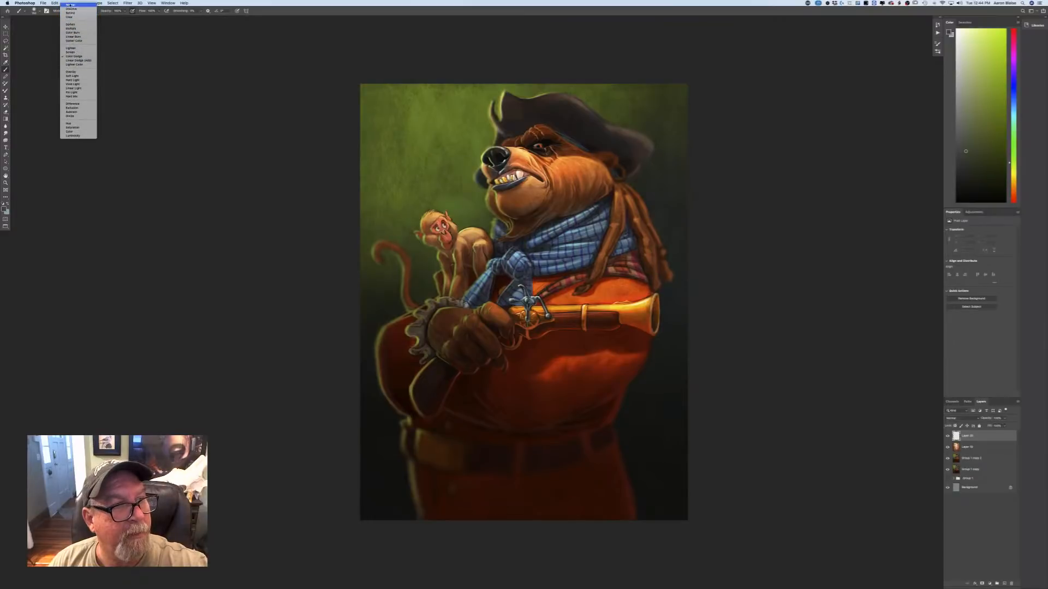
left_click(71, 5)
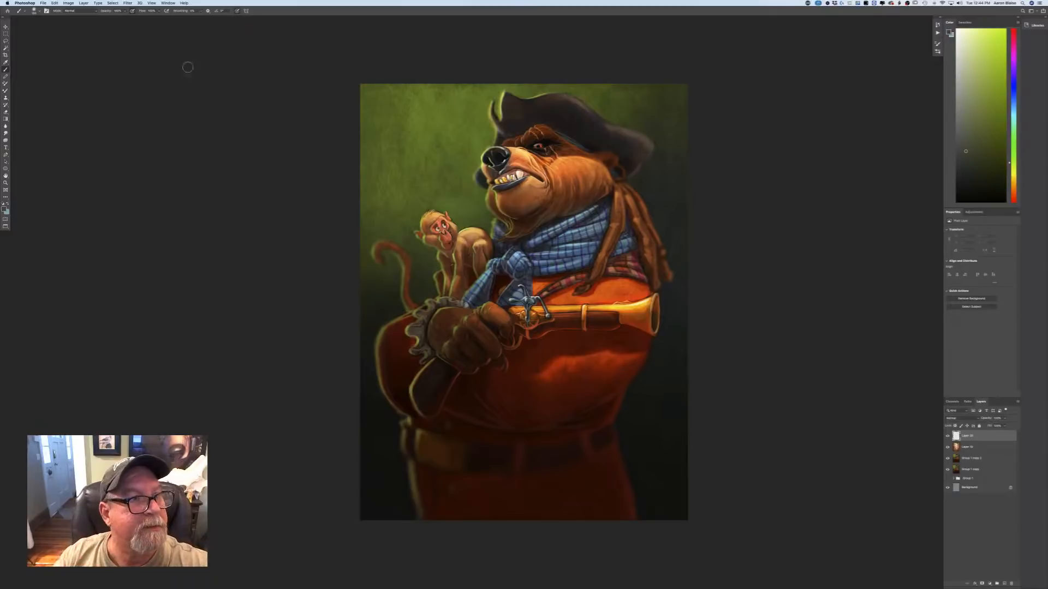
left_click(34, 11)
left_click(33, 138)
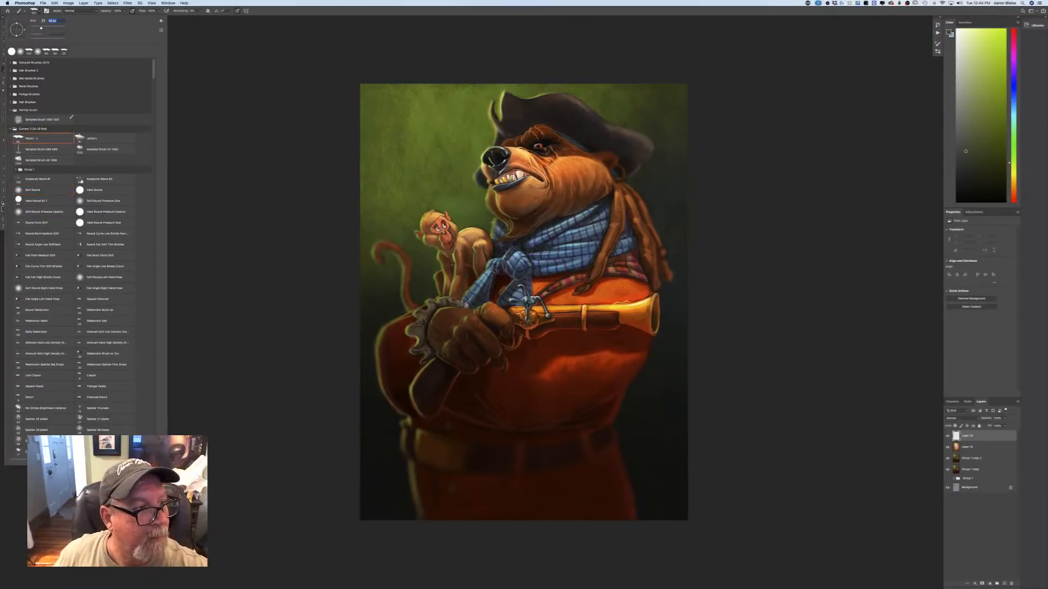
left_click(259, 256)
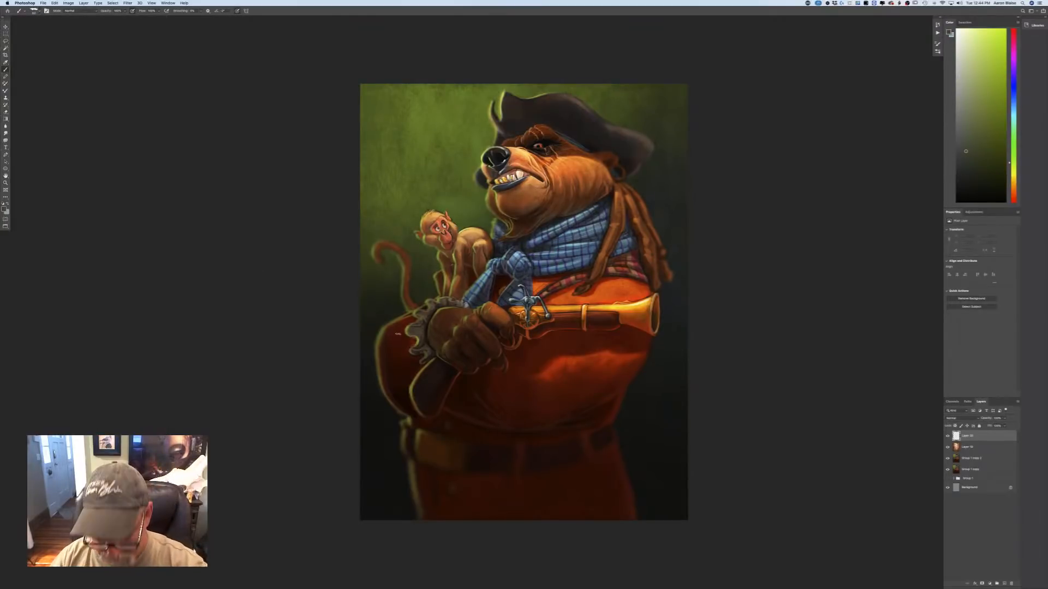
key("super+plus")
key("super+plus")
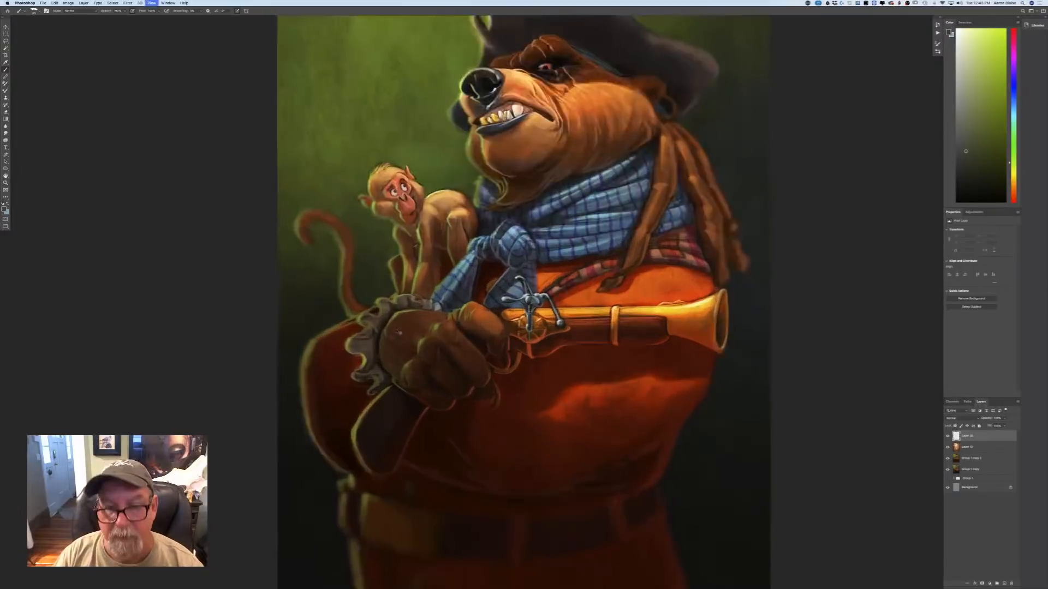
Sign the painting by hand in the dark lower-right corner of the background on the new top layer.
left_click_drag(364, 526, 151, 305)
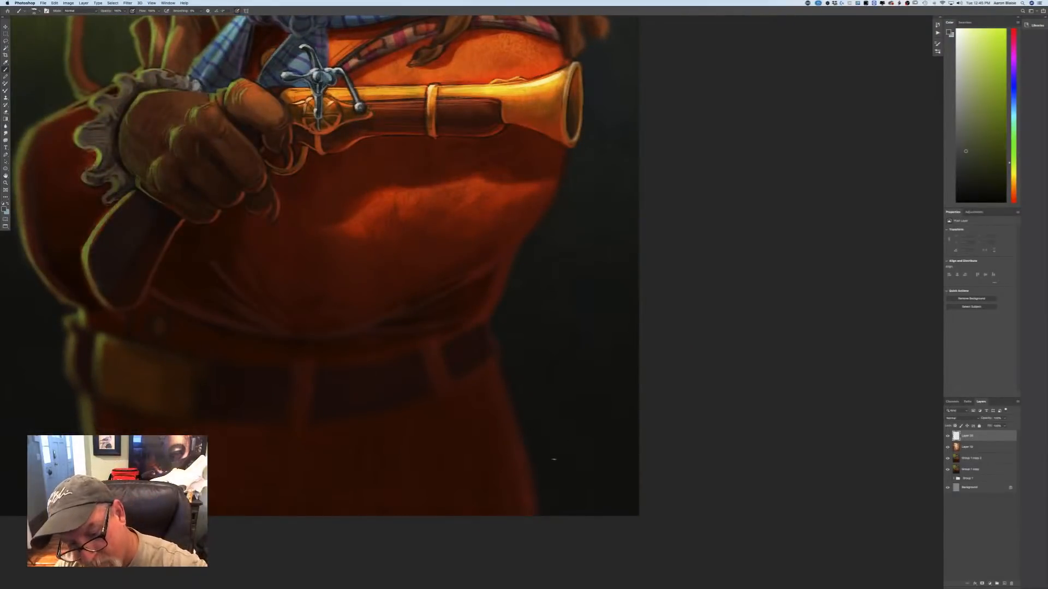
left_click_drag(551, 463, 594, 472)
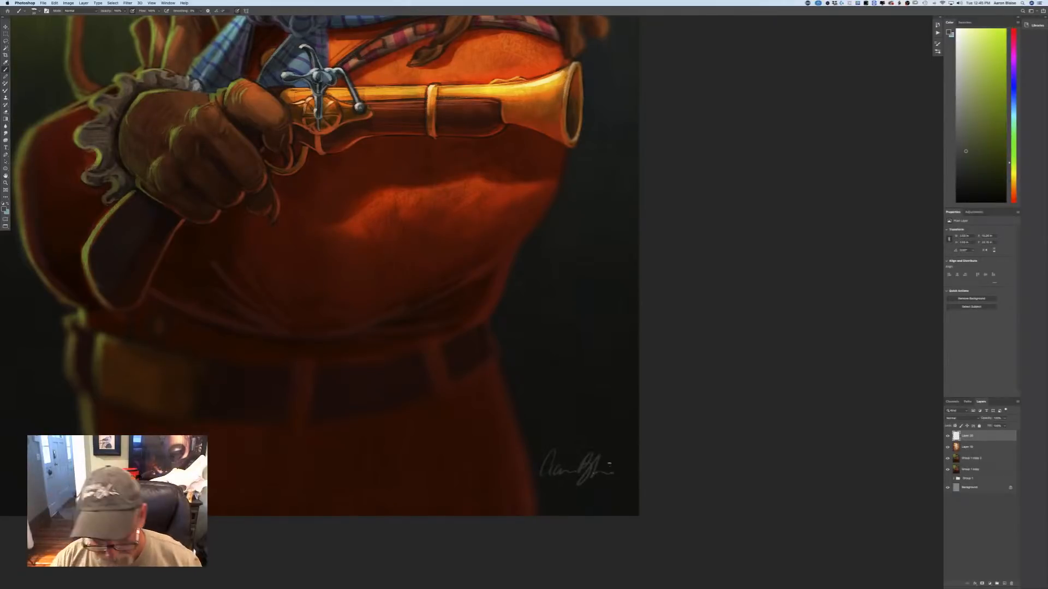
key("super+0")
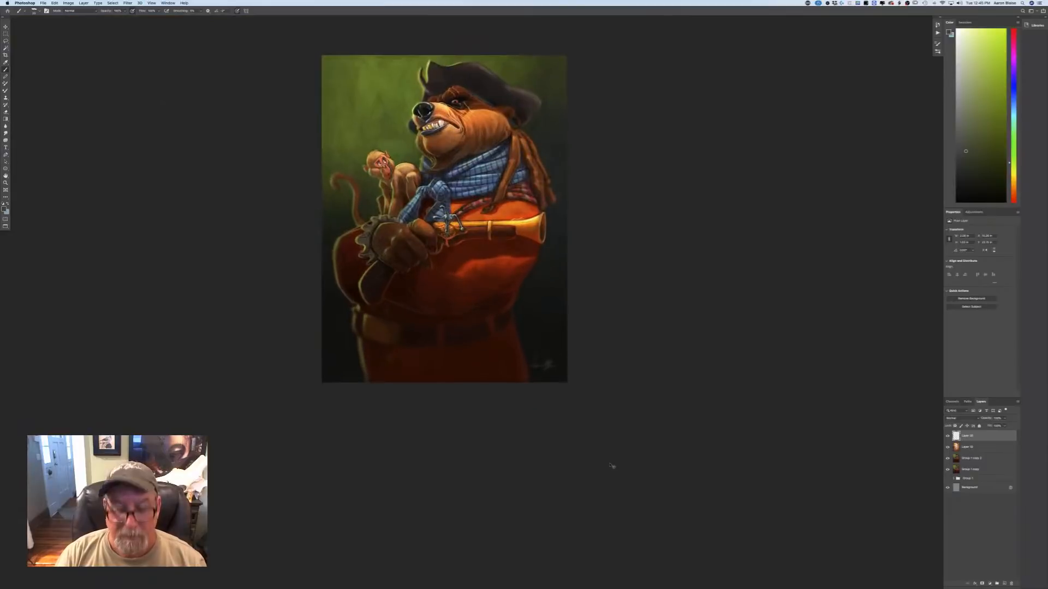
key("super+0")
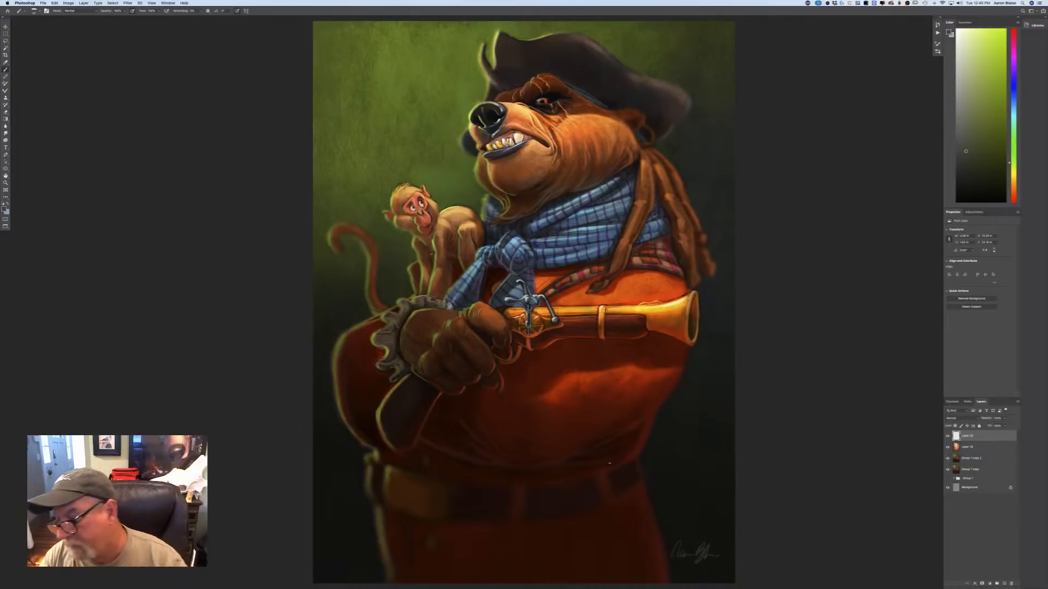
Add an empty layer at the top of the stack and another directly above the Group 1 copy 2 layer.
left_click(997, 584)
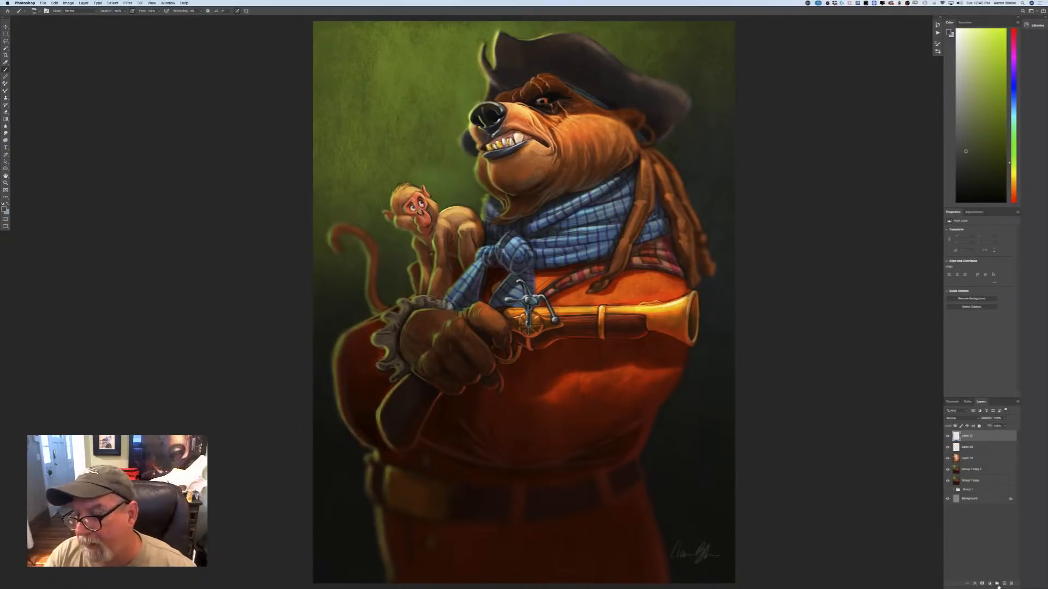
left_click(978, 470)
left_click(1004, 585)
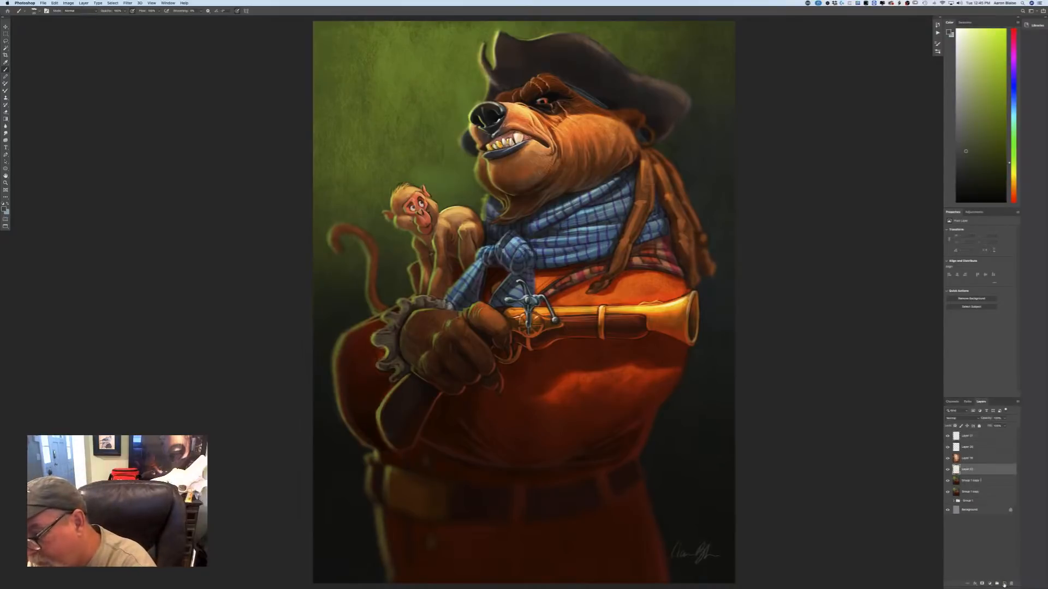
Set the foreground color to a light, desaturated grey-teal for painting smoke.
left_click(5, 209)
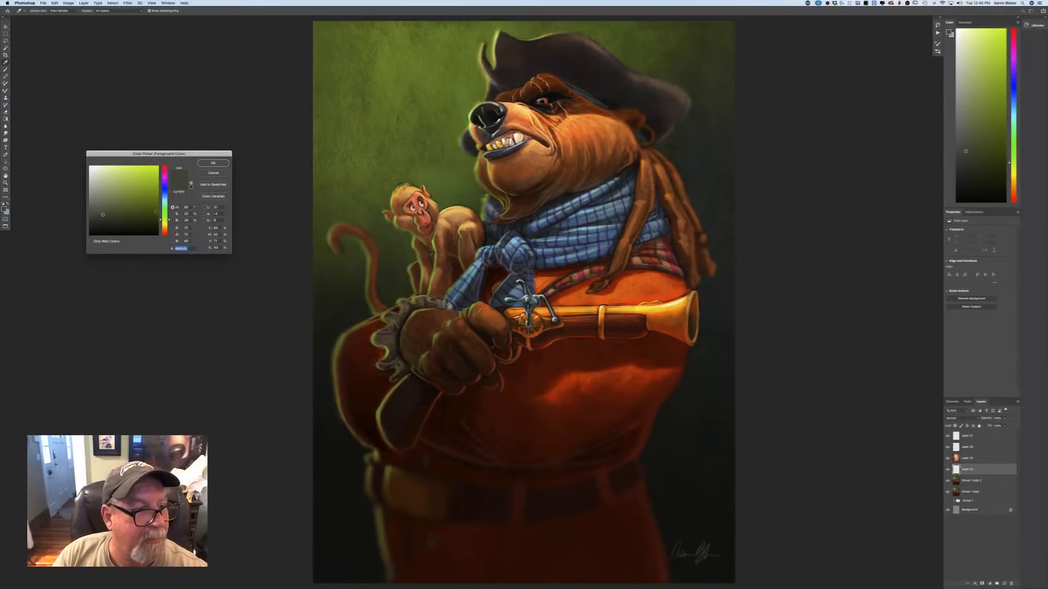
left_click(164, 199)
left_click(164, 201)
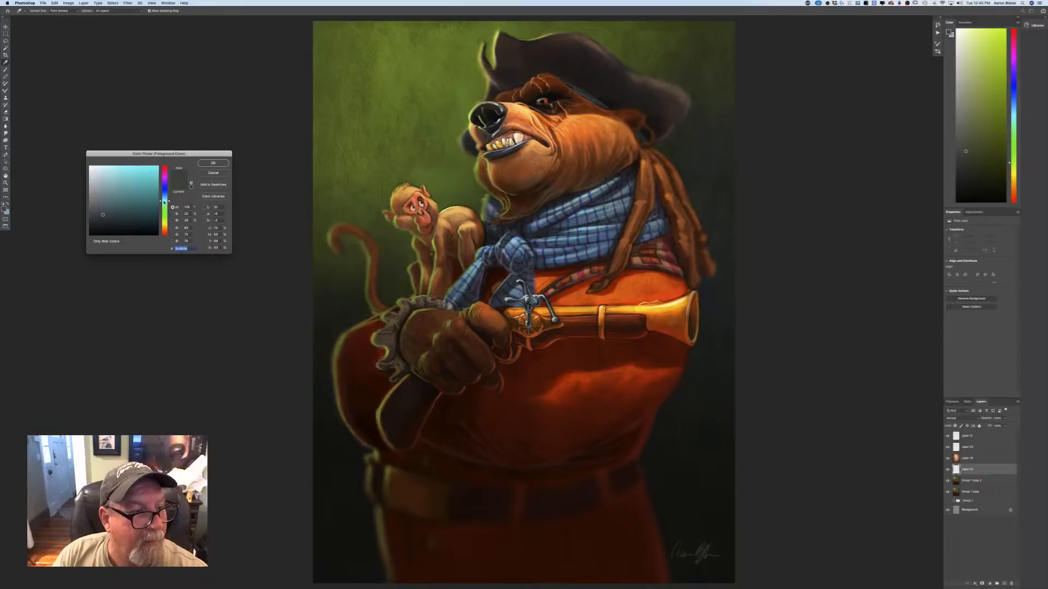
left_click(111, 189)
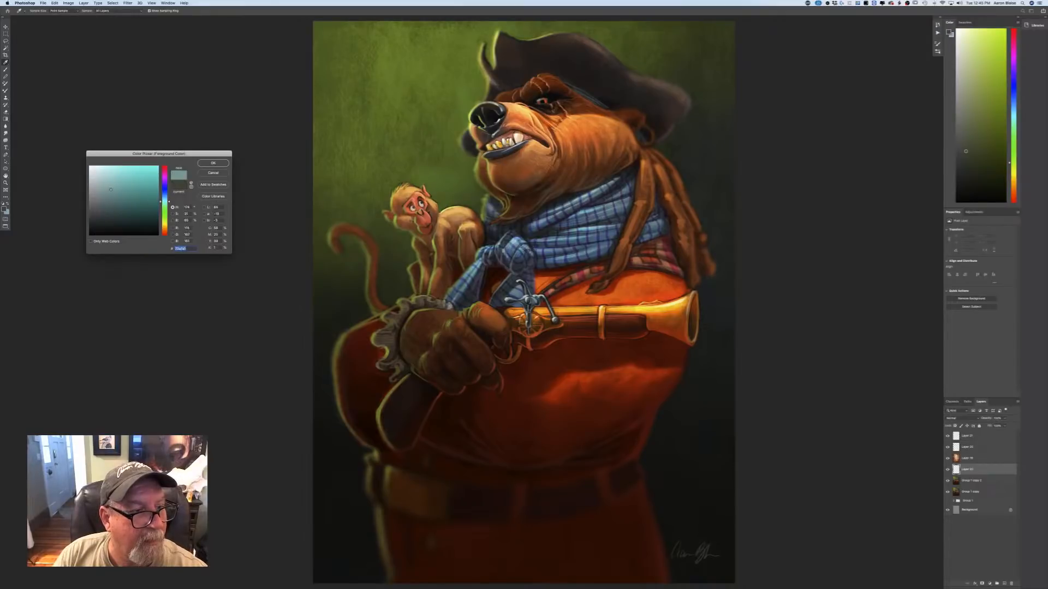
left_click(212, 163)
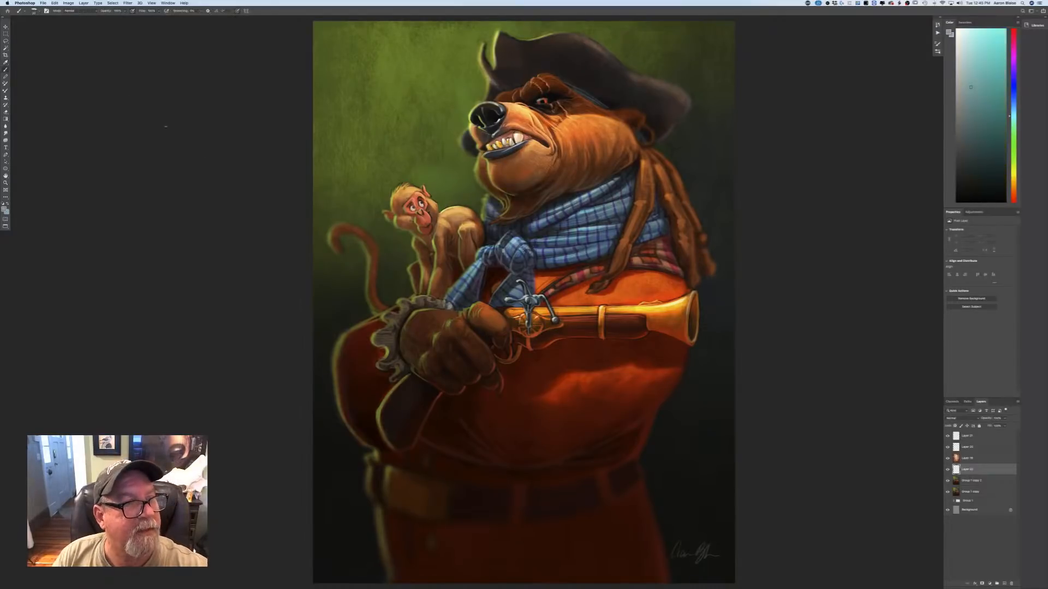
Choose the last sampled, cloud-shaped brush in the expanded preset group and reduce its size to fit the pistol's muzzle.
key("b")
left_click(34, 11)
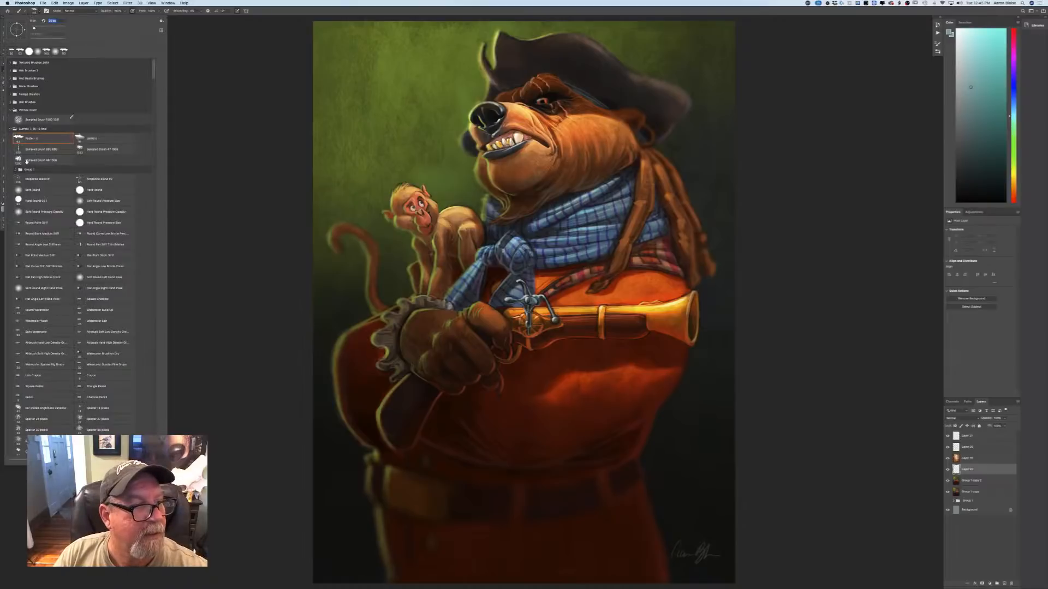
left_click(41, 160)
left_click(694, 318)
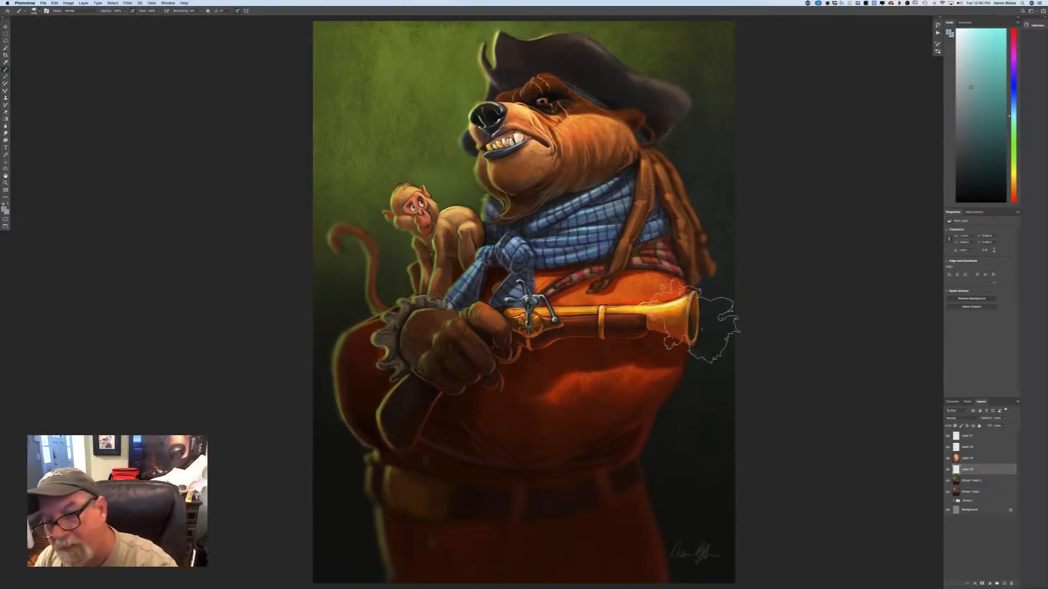
key("bracketleft")
key("bracketleft")
key("bracketleft")
key("bracketleft")
key("bracketleft")
key("bracketleft")
key("bracketleft")
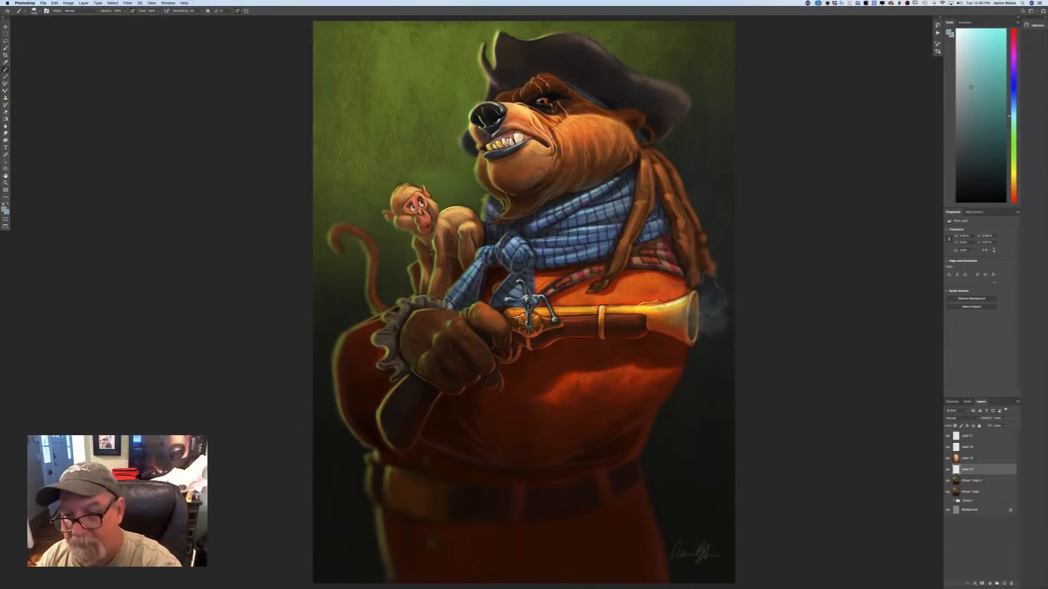
Paint wispy smoke rising from the pistol's muzzle past the dreadlocks to the hat, varying the brush size.
mouse_move(710, 300)
left_mouse_down()
mouse_move(693, 268)
mouse_move(675, 260)
mouse_move(700, 309)
mouse_move(677, 234)
mouse_move(666, 247)
mouse_move(691, 186)
mouse_move(677, 168)
mouse_move(690, 198)
mouse_move(665, 154)
left_mouse_up()
key("bracketright")
key("bracketright")
key("bracketright")
key("bracketright")
key("bracketright")
key("bracketright")
key("bracketright")
mouse_move(648, 118)
left_mouse_down()
mouse_move(626, 100)
mouse_move(630, 83)
mouse_move(612, 59)
left_mouse_up()
mouse_move(690, 295)
left_mouse_down()
mouse_move(684, 218)
mouse_move(694, 343)
left_mouse_up()
key("bracketleft")
key("bracketleft")
key("bracketleft")
key("bracketleft")
key("bracketleft")
key("bracketleft")
key("bracketleft")
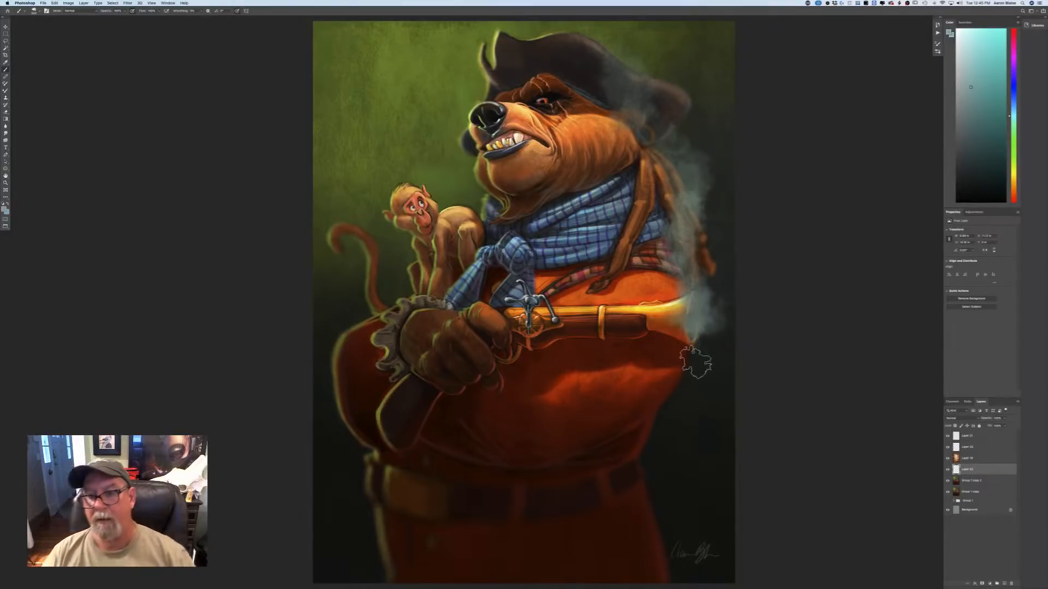
key("super+minus")
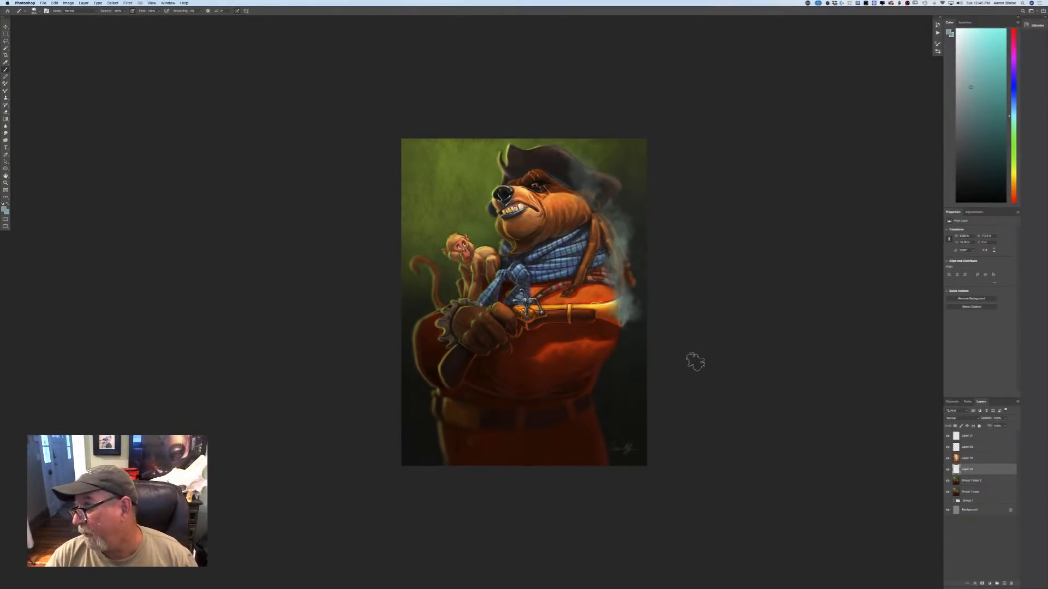
key("super+plus")
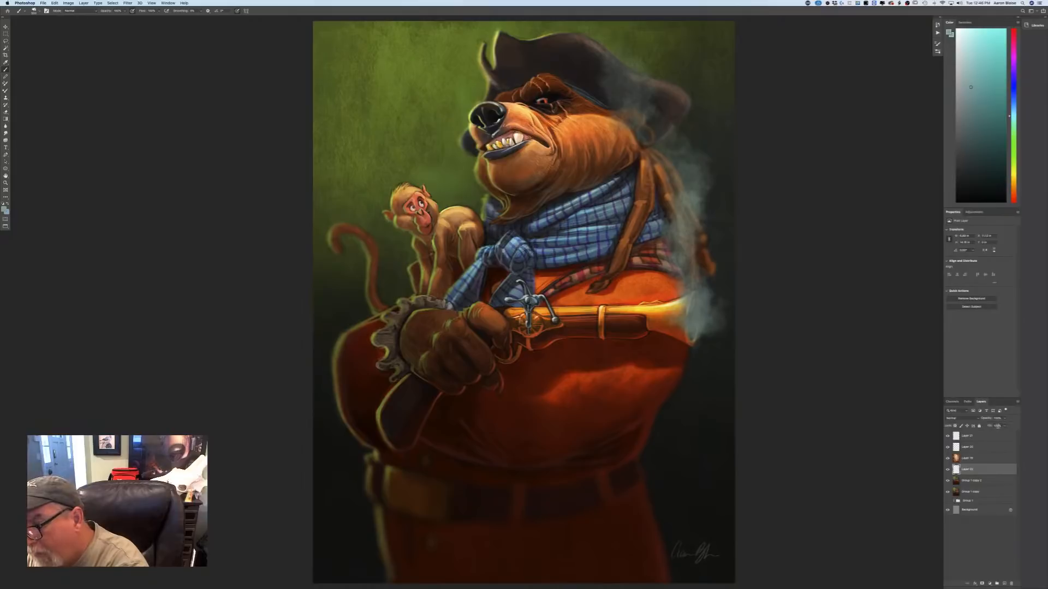
Lower the muzzle smoke layer's opacity and hide it beneath a newly added empty layer.
left_click(1004, 419)
left_click_drag(1000, 426, 998, 426)
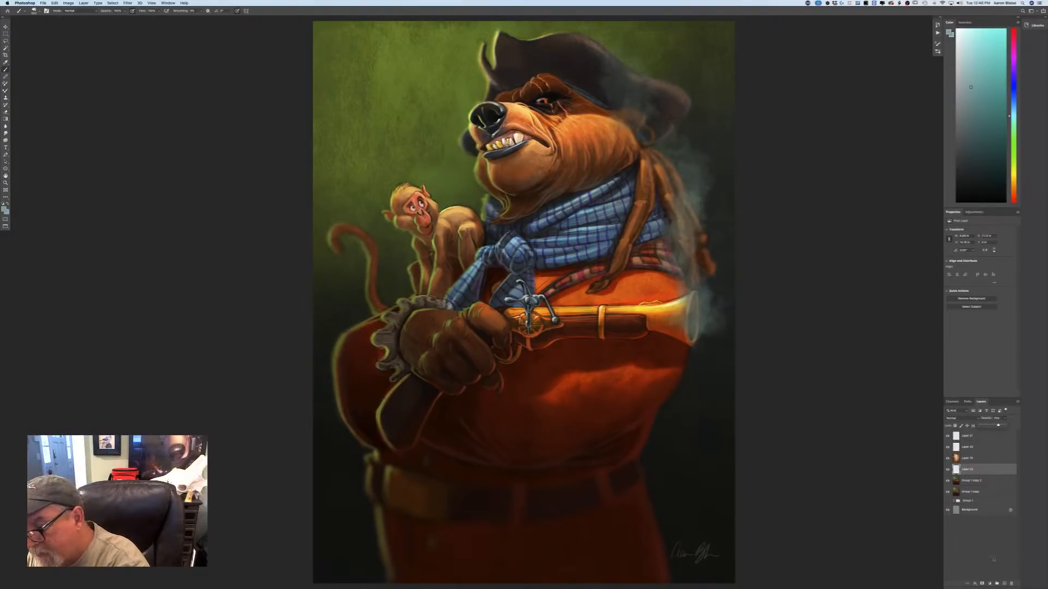
left_click(1003, 582)
left_click(947, 480)
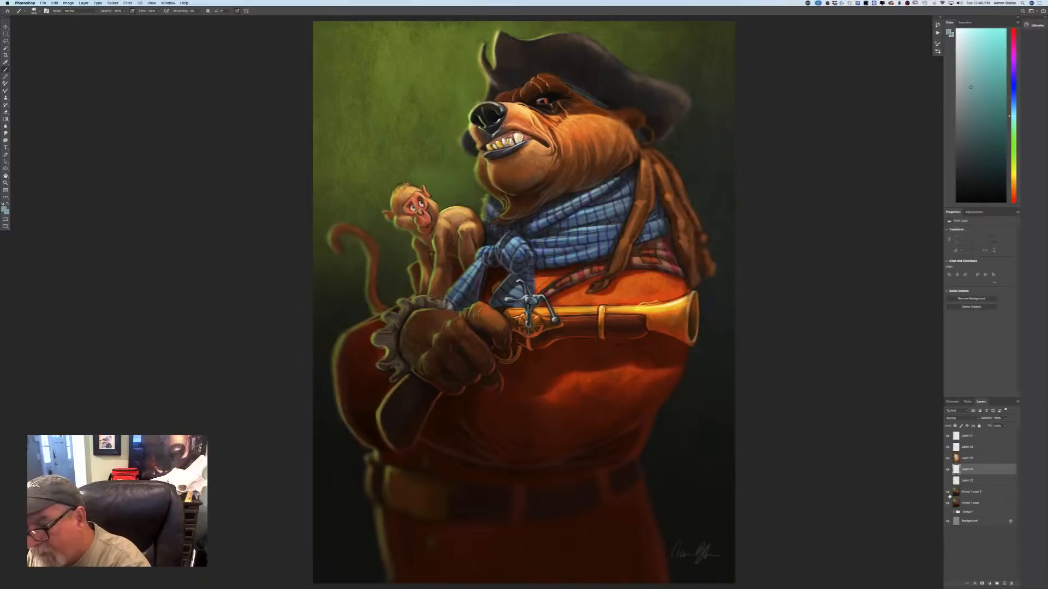
Paint alternative smoke on the new layer, drifting from the muzzle down across the belly and belt to the left background.
mouse_move(682, 327)
left_mouse_down()
mouse_move(706, 337)
mouse_move(702, 304)
mouse_move(701, 345)
mouse_move(698, 336)
mouse_move(698, 323)
mouse_move(709, 356)
mouse_move(706, 332)
mouse_move(683, 435)
mouse_move(638, 411)
mouse_move(619, 472)
mouse_move(577, 460)
mouse_move(552, 478)
mouse_move(552, 495)
mouse_move(538, 455)
mouse_move(524, 479)
mouse_move(476, 487)
mouse_move(500, 495)
mouse_move(438, 484)
mouse_move(452, 502)
mouse_move(397, 479)
mouse_move(384, 512)
mouse_move(474, 518)
mouse_move(580, 435)
mouse_move(633, 444)
mouse_move(604, 456)
left_mouse_up()
key("bracketright")
key("bracketright")
key("bracketright")
key("bracketright")
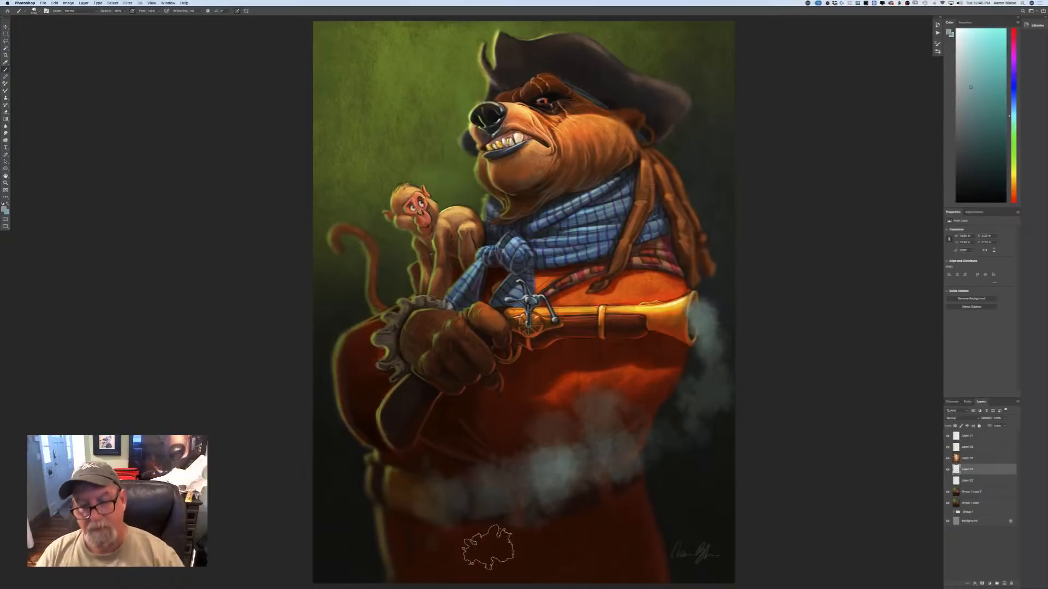
mouse_move(478, 525)
left_mouse_down()
mouse_move(403, 540)
mouse_move(354, 521)
mouse_move(351, 529)
mouse_move(317, 486)
mouse_move(349, 512)
mouse_move(297, 423)
mouse_move(351, 503)
mouse_move(282, 394)
left_mouse_up()
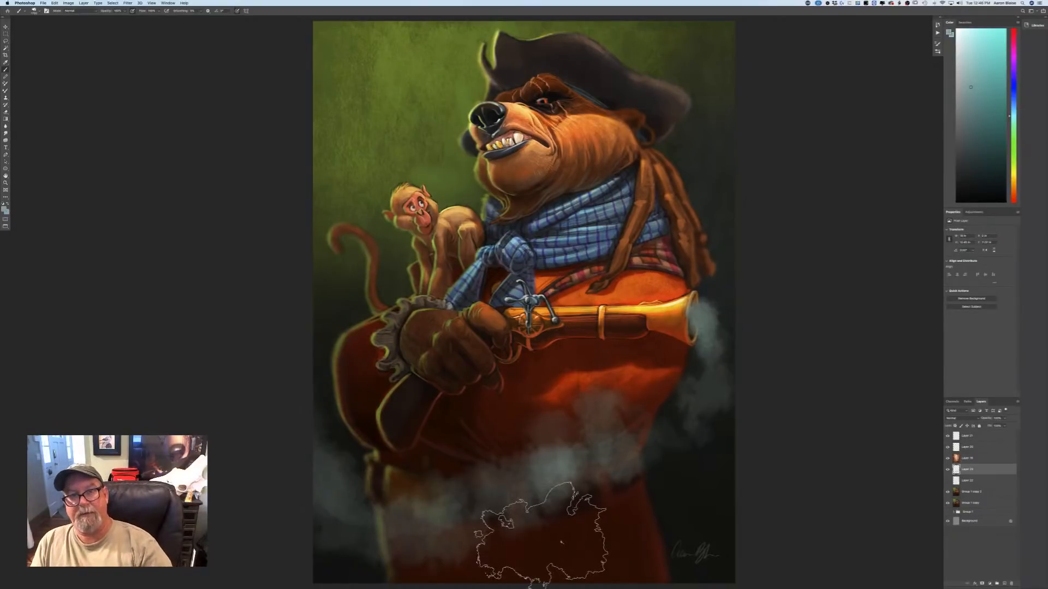
Lower the alternative smoke layer's opacity and brush extra smoke into the background beside the bear's belly.
left_click(1004, 419)
left_click_drag(1003, 425, 997, 425)
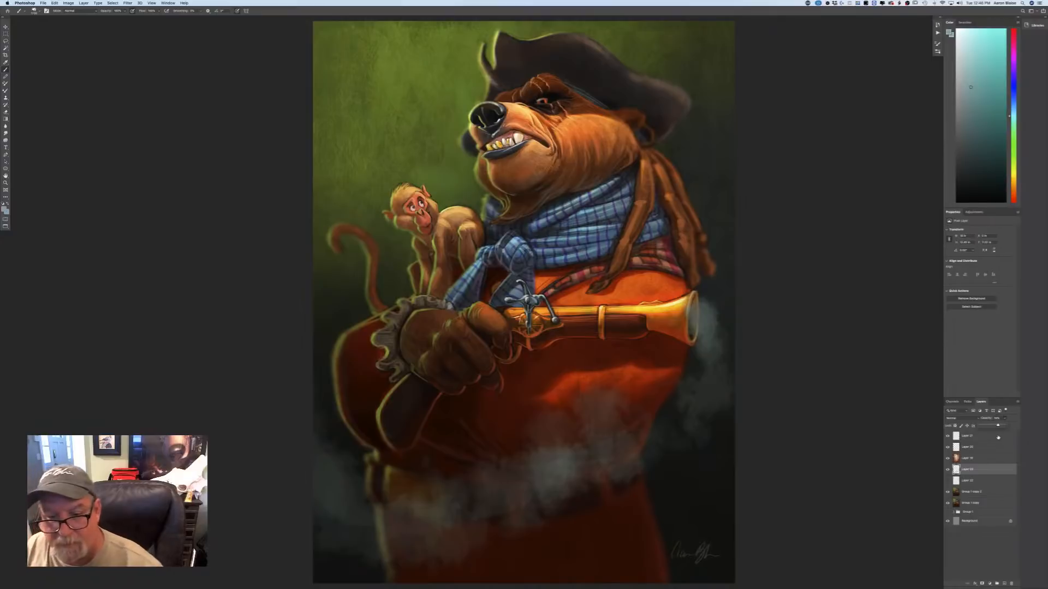
mouse_move(679, 407)
left_mouse_down()
mouse_move(661, 427)
mouse_move(677, 415)
mouse_move(649, 434)
mouse_move(680, 414)
mouse_move(631, 445)
left_mouse_up()
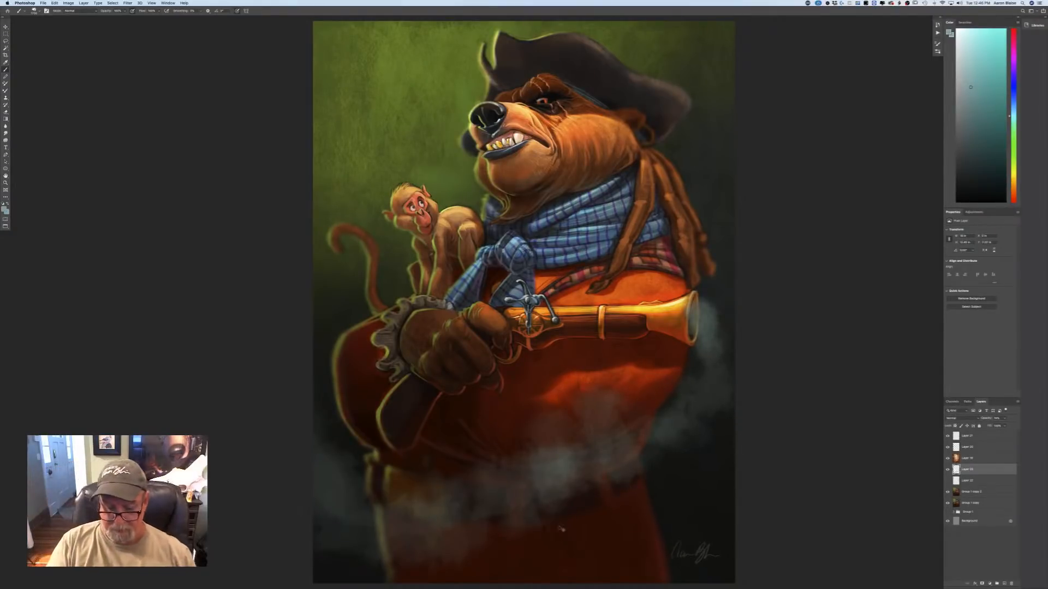
key("super+minus")
key("super+minus")
key("super+minus")
key("super+plus")
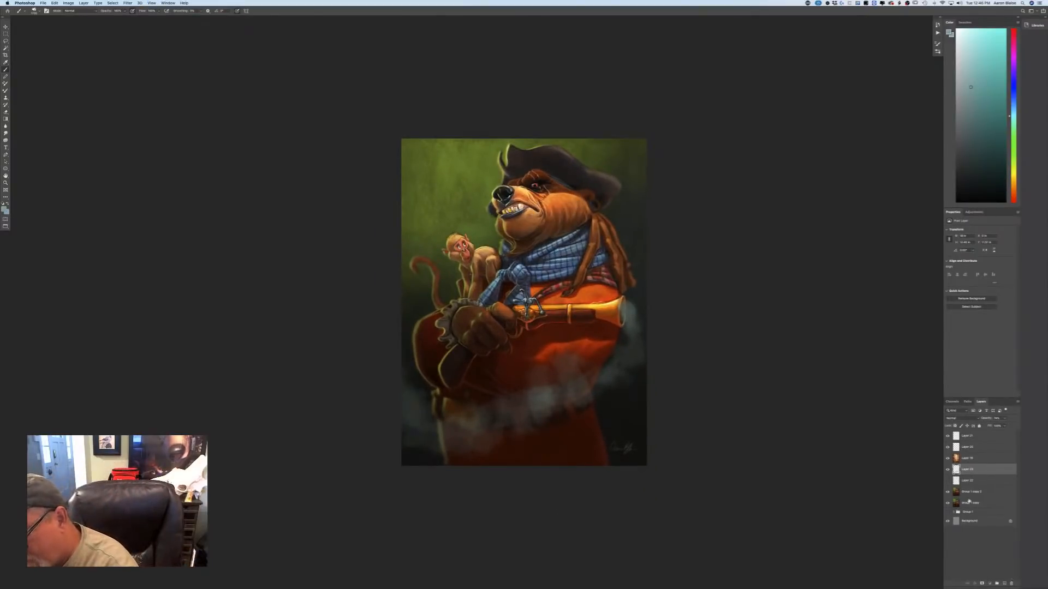
Delete the alternative belly smoke layer and bring back the hidden muzzle smoke layer at a higher opacity.
left_click_drag(966, 480, 1011, 583)
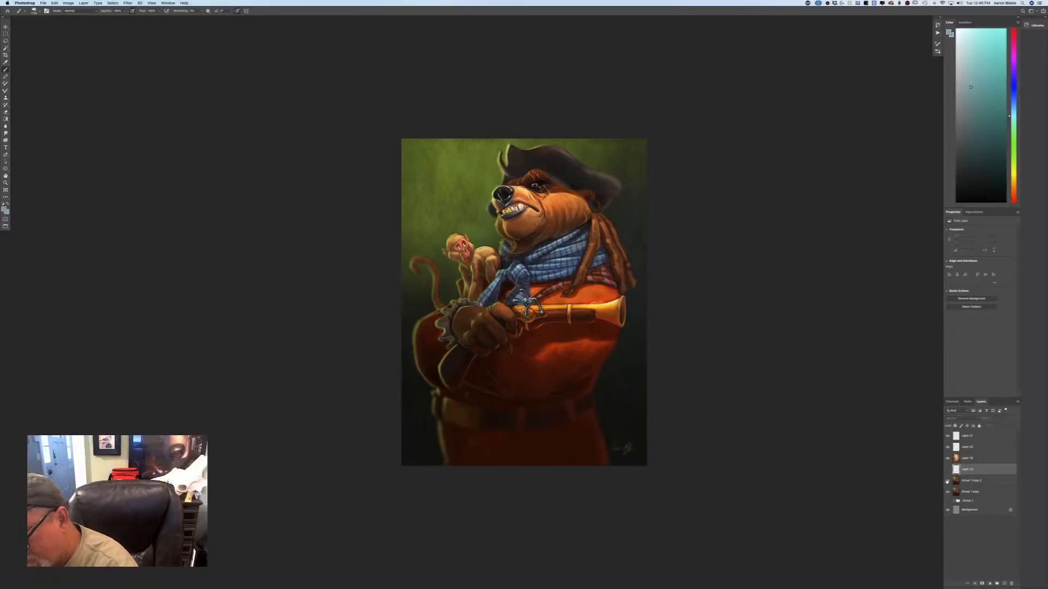
left_click(948, 470)
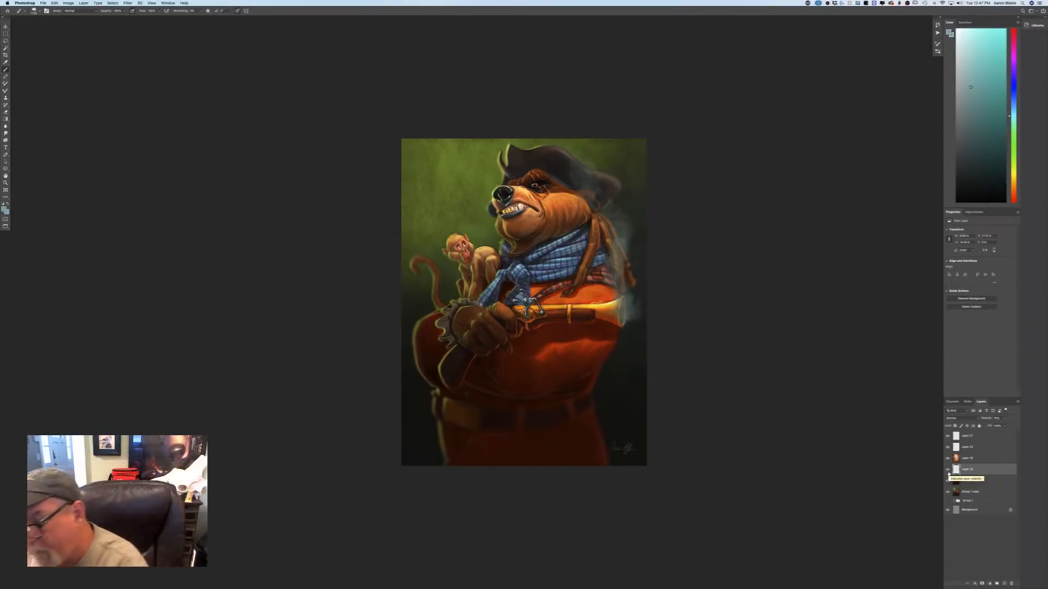
left_click(1004, 418)
left_click_drag(1004, 426, 1009, 437)
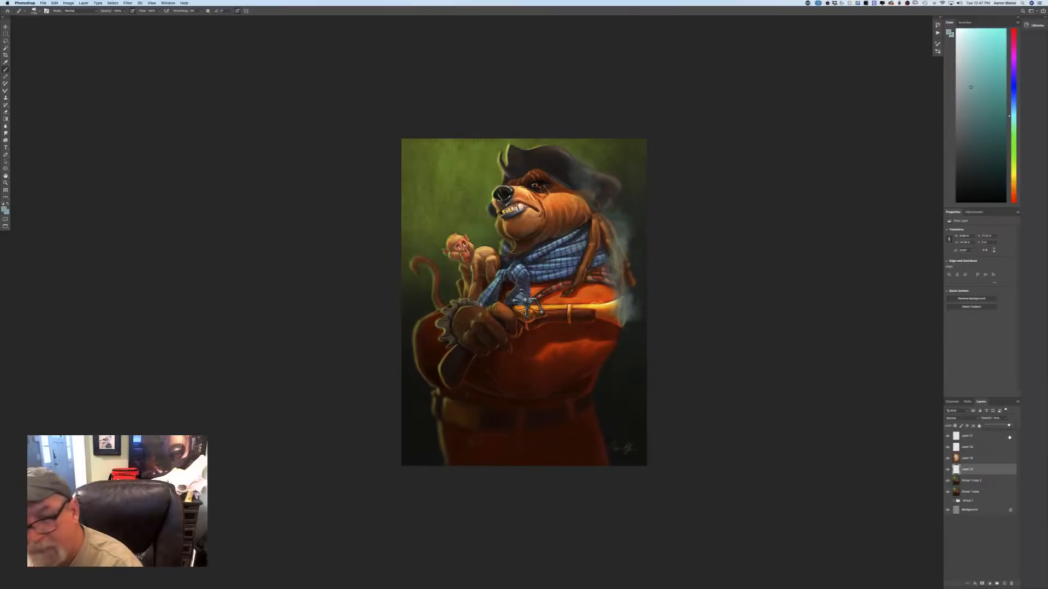
Save the painting on the computer in Downloads as a layered Photoshop file named starting with "Pirate B", with Maximize Compatibility enabled.
key("super+s")
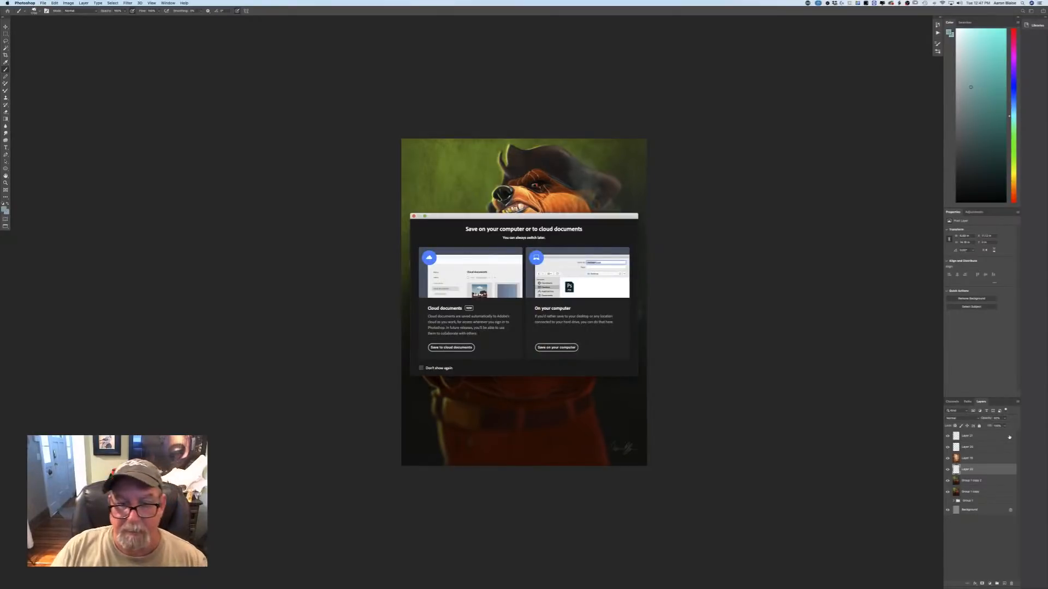
left_click(551, 348)
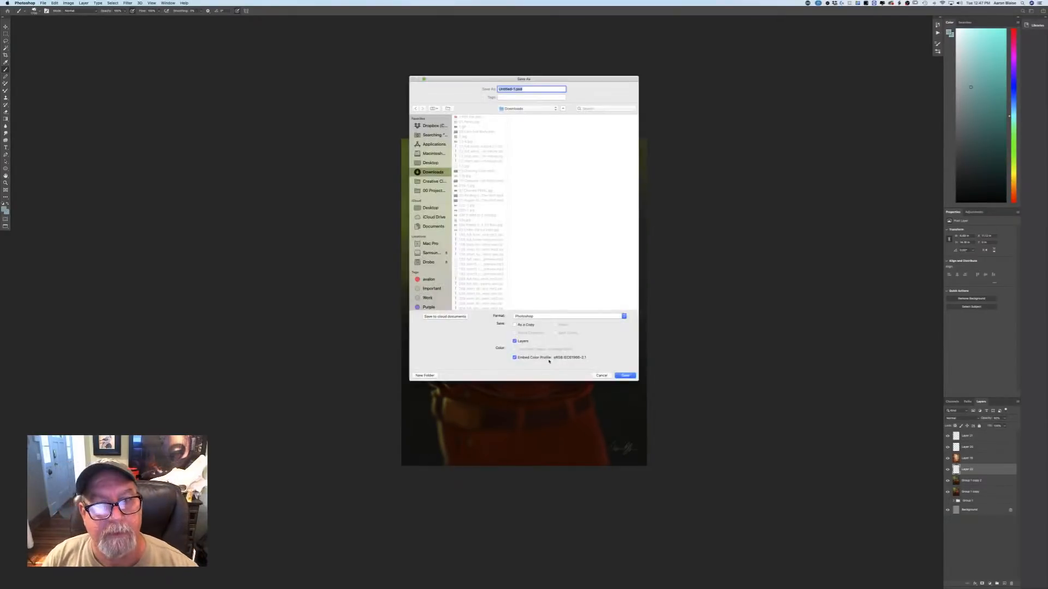
type("R")
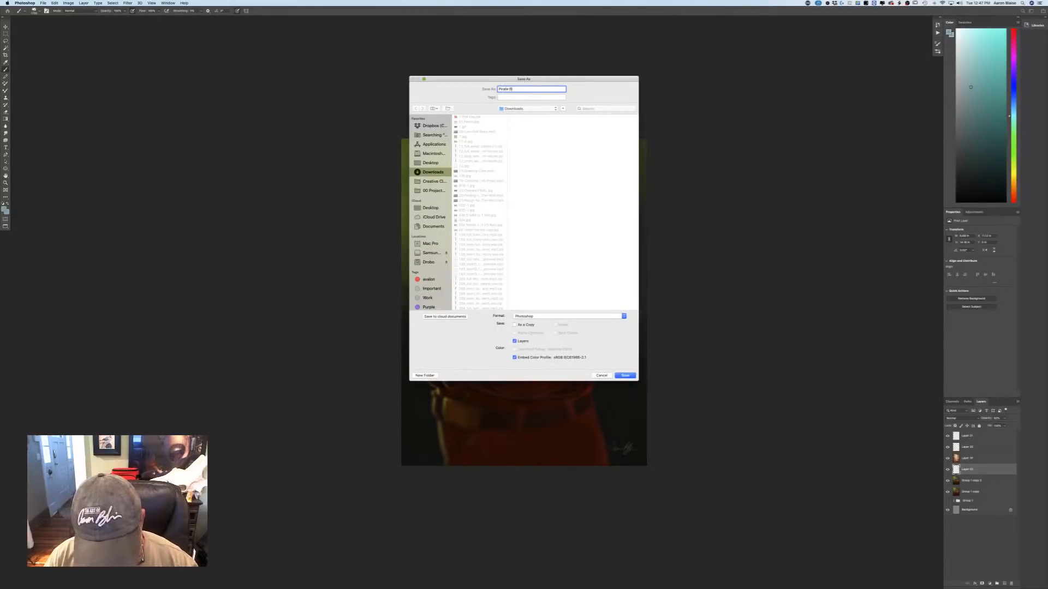
key("Return")
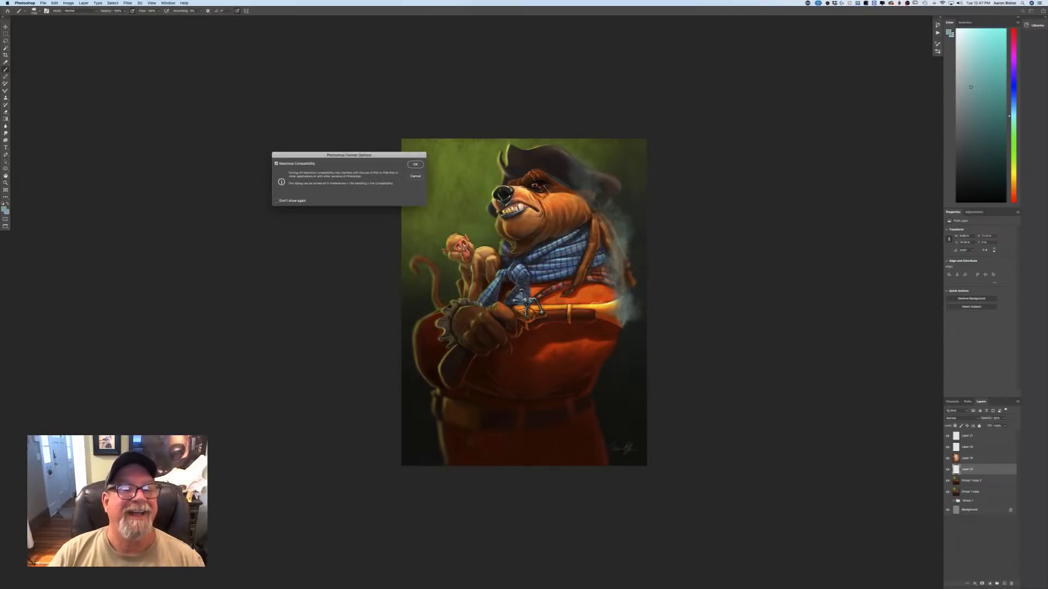
left_click(415, 165)
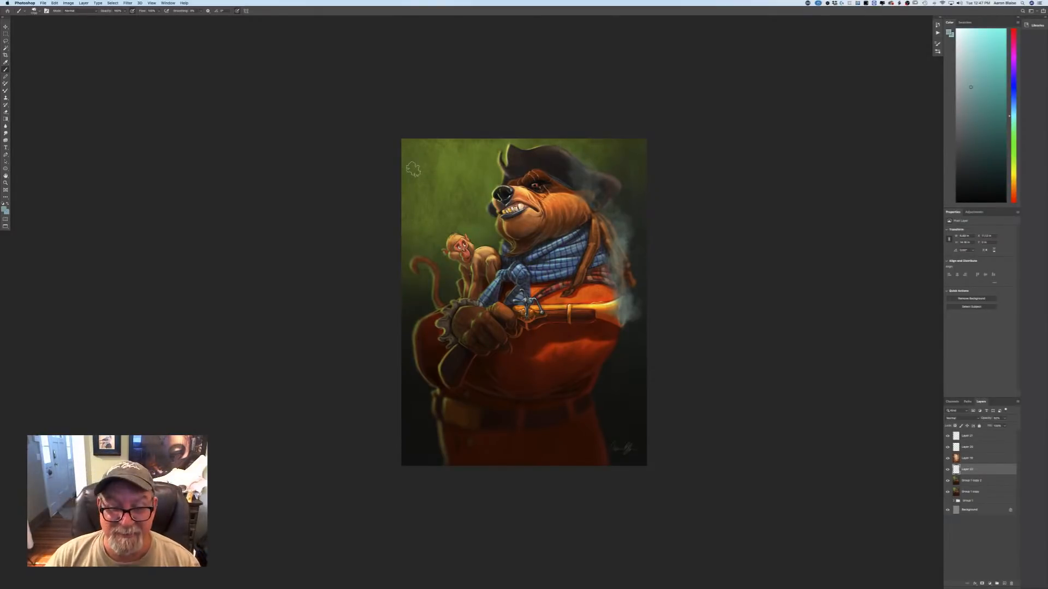
Examine the glove, pistol, monkey, scarf and bear's jaw up close, and view the whole finished painting.
key("super+equal")
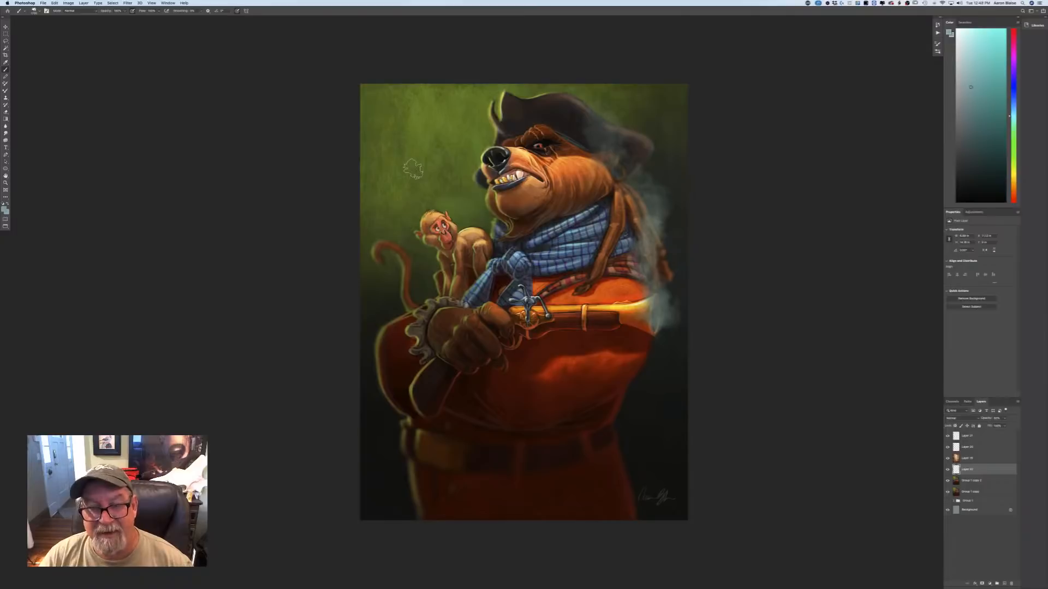
key("super+plus")
key("super+plus")
key("super+plus")
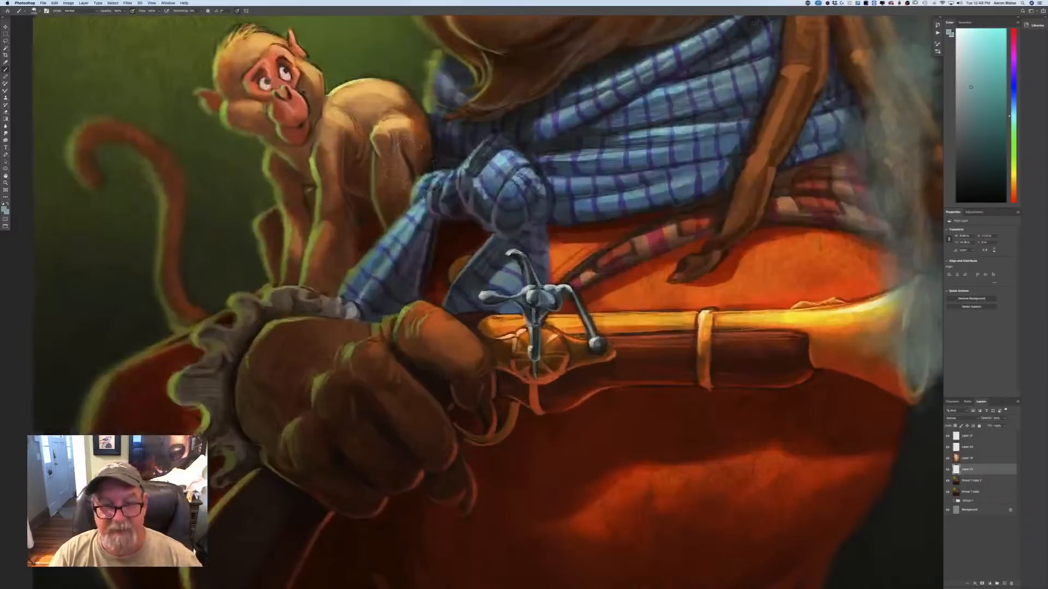
left_click_drag(268, 380, 360, 433)
mouse_move(339, 478)
left_mouse_down()
mouse_move(349, 505)
mouse_move(369, 476)
mouse_move(399, 508)
mouse_move(413, 508)
mouse_move(333, 482)
mouse_move(338, 491)
mouse_move(370, 468)
mouse_move(358, 491)
mouse_move(433, 450)
mouse_move(365, 480)
mouse_move(368, 454)
mouse_move(374, 473)
mouse_move(353, 467)
mouse_move(273, 537)
left_mouse_up()
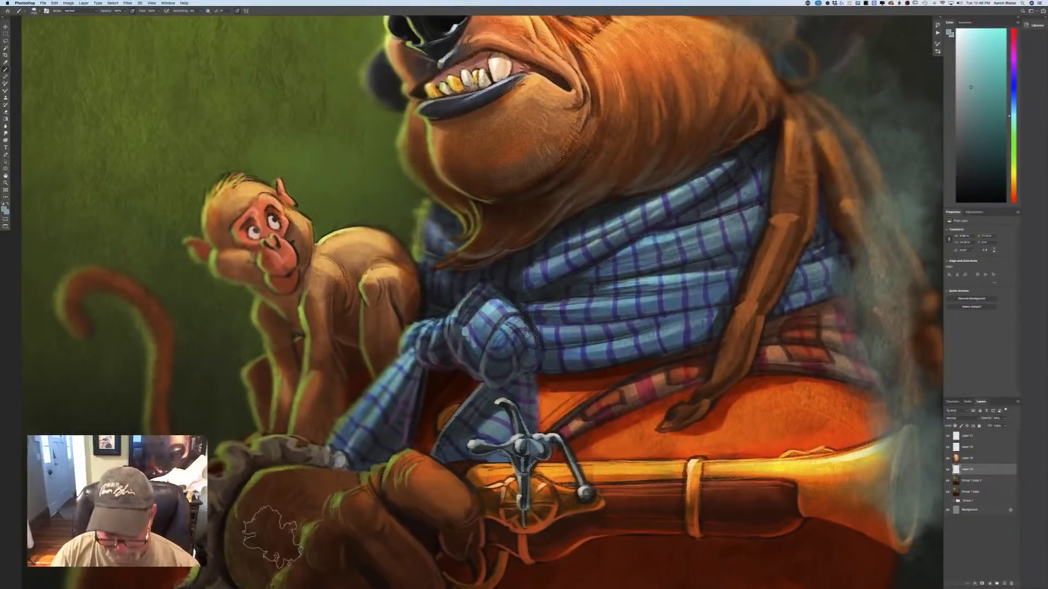
key("super+0")
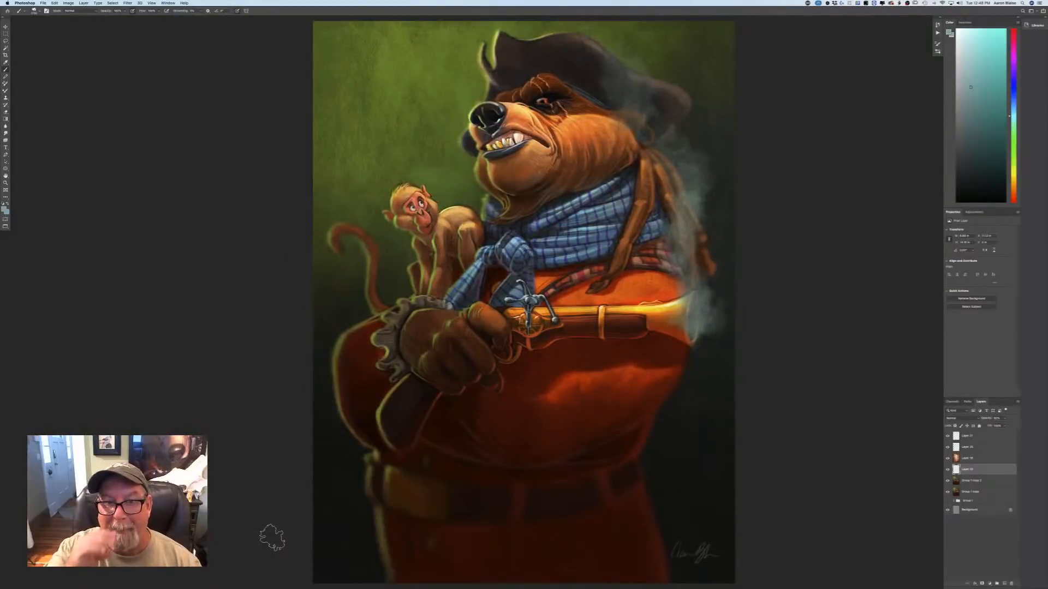